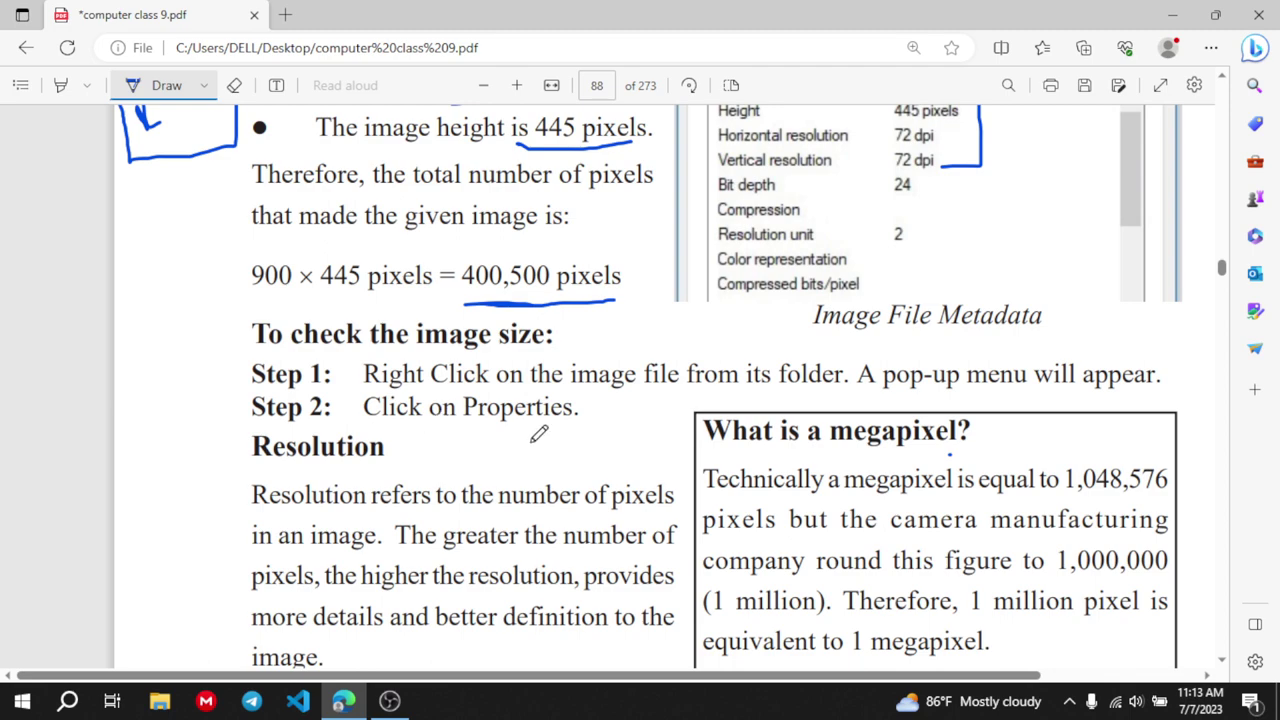
Open the properties of flag.png from the Photoshop image folder on the desktop in File Explorer
left_click(1173, 15)
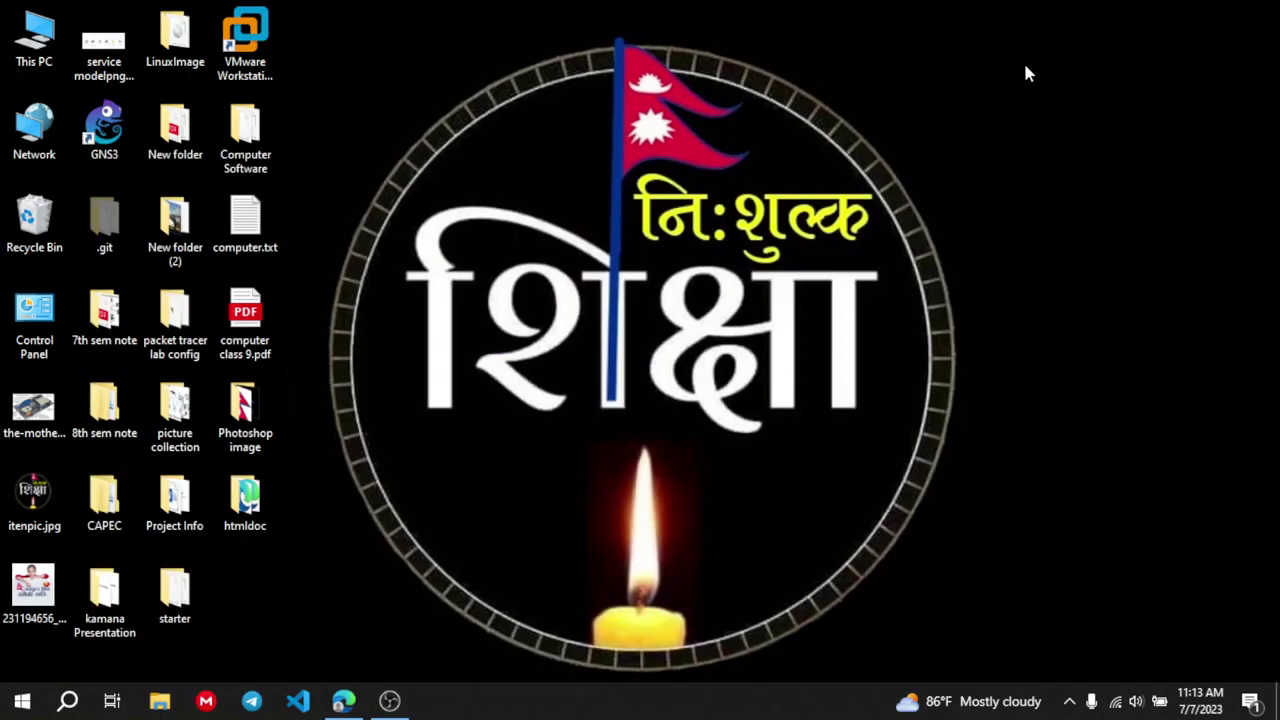
left_click(255, 425)
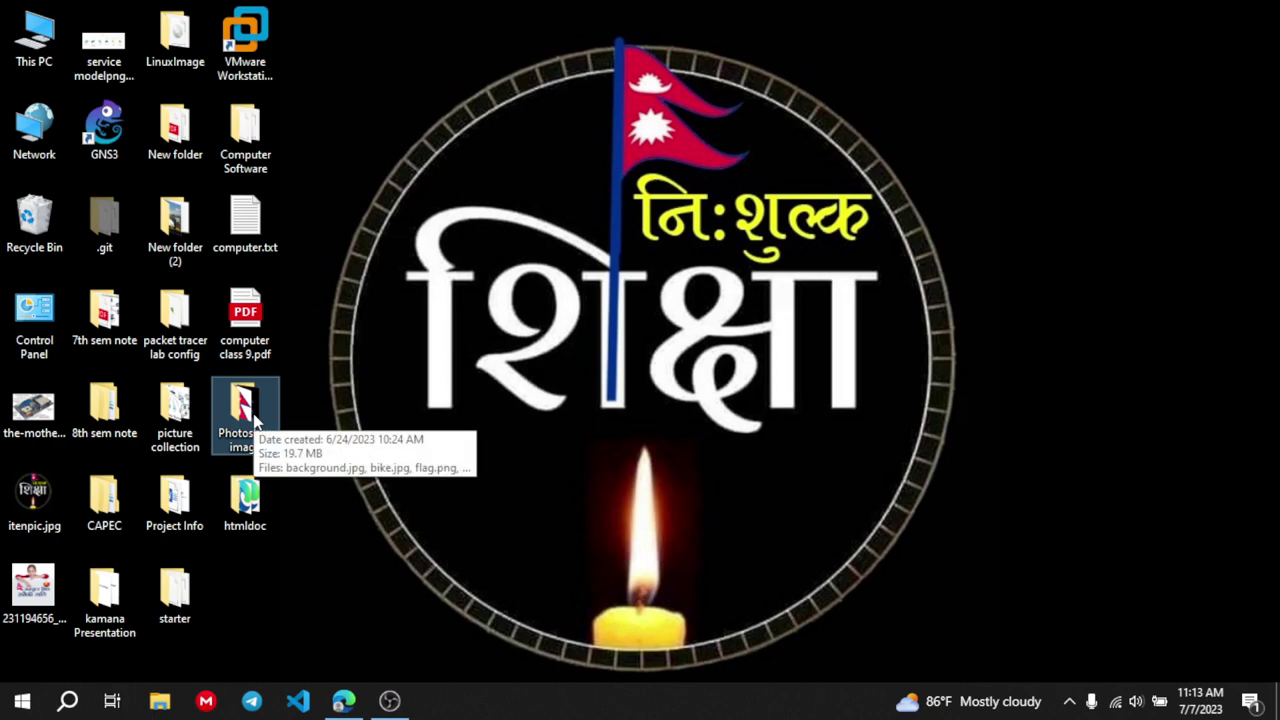
double_click(255, 425)
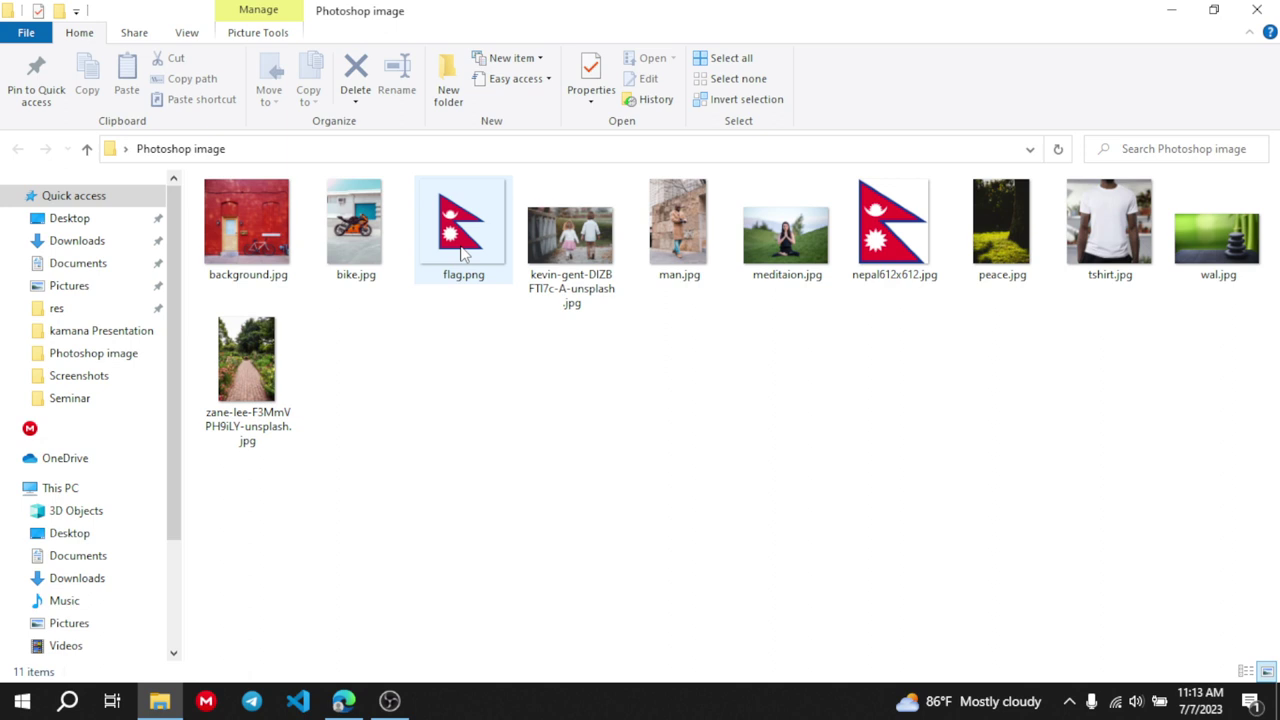
left_click(465, 237)
left_click(465, 237)
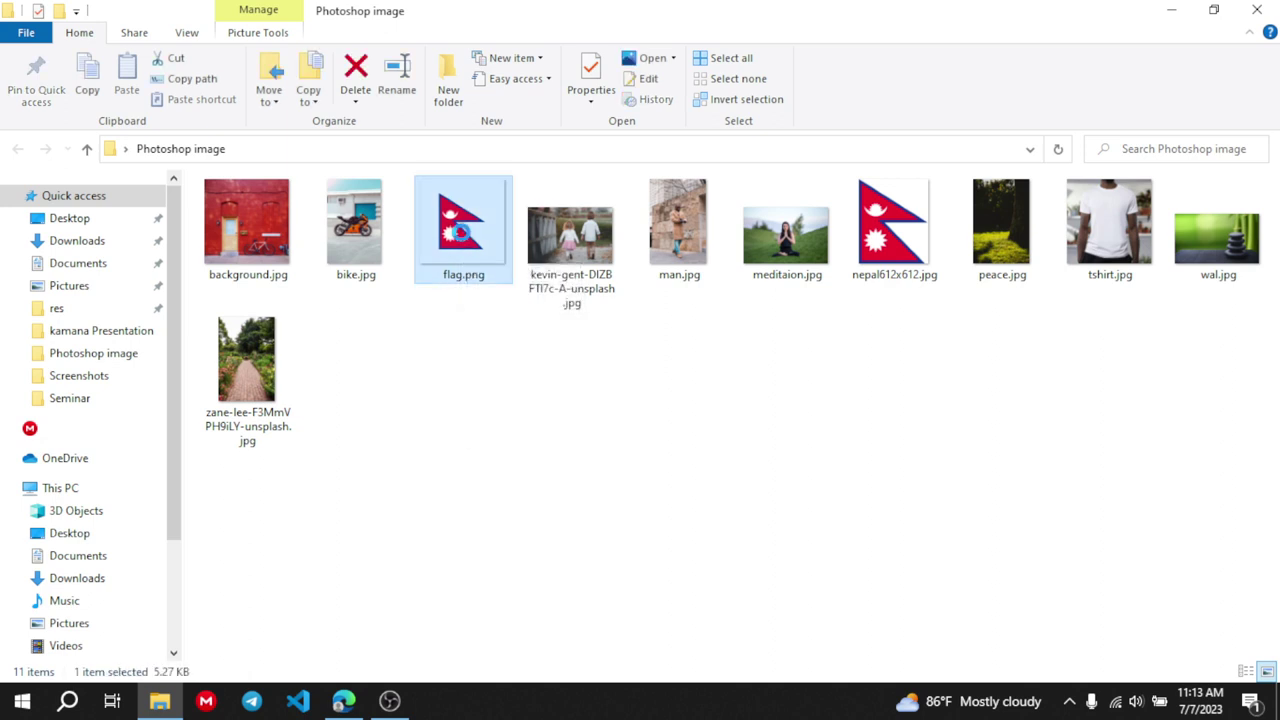
right_click(462, 236)
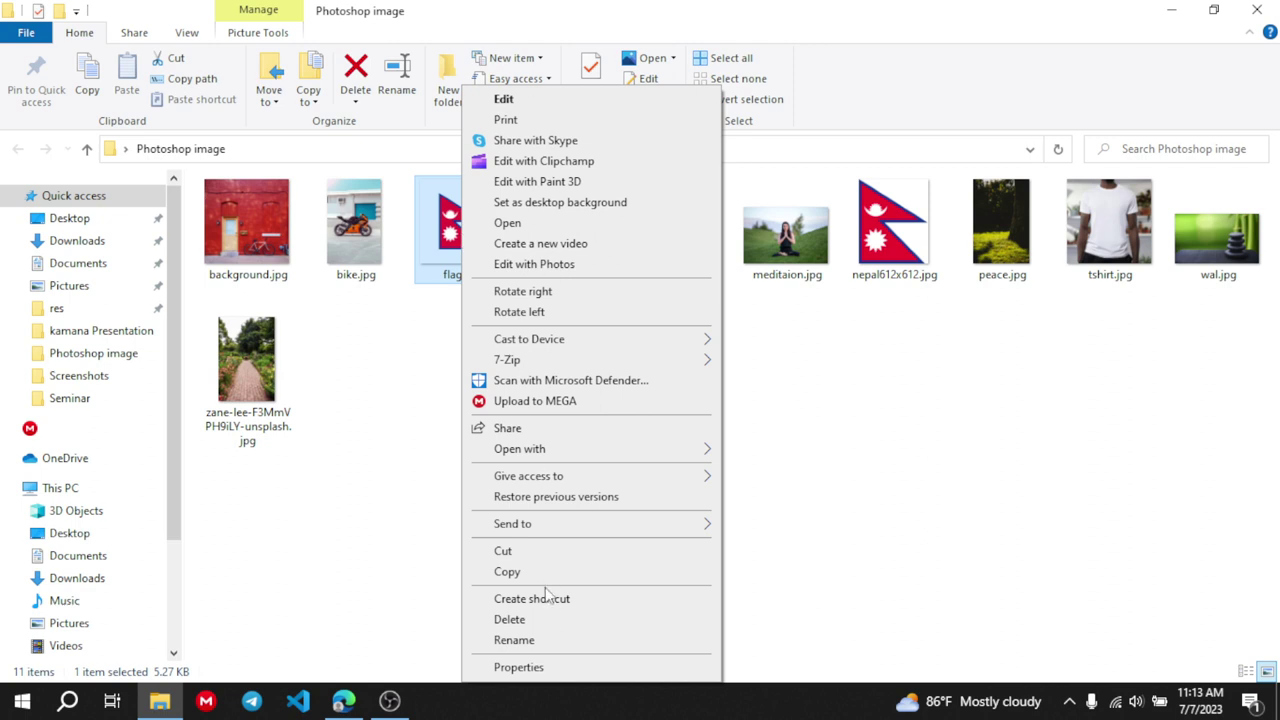
left_click(519, 667)
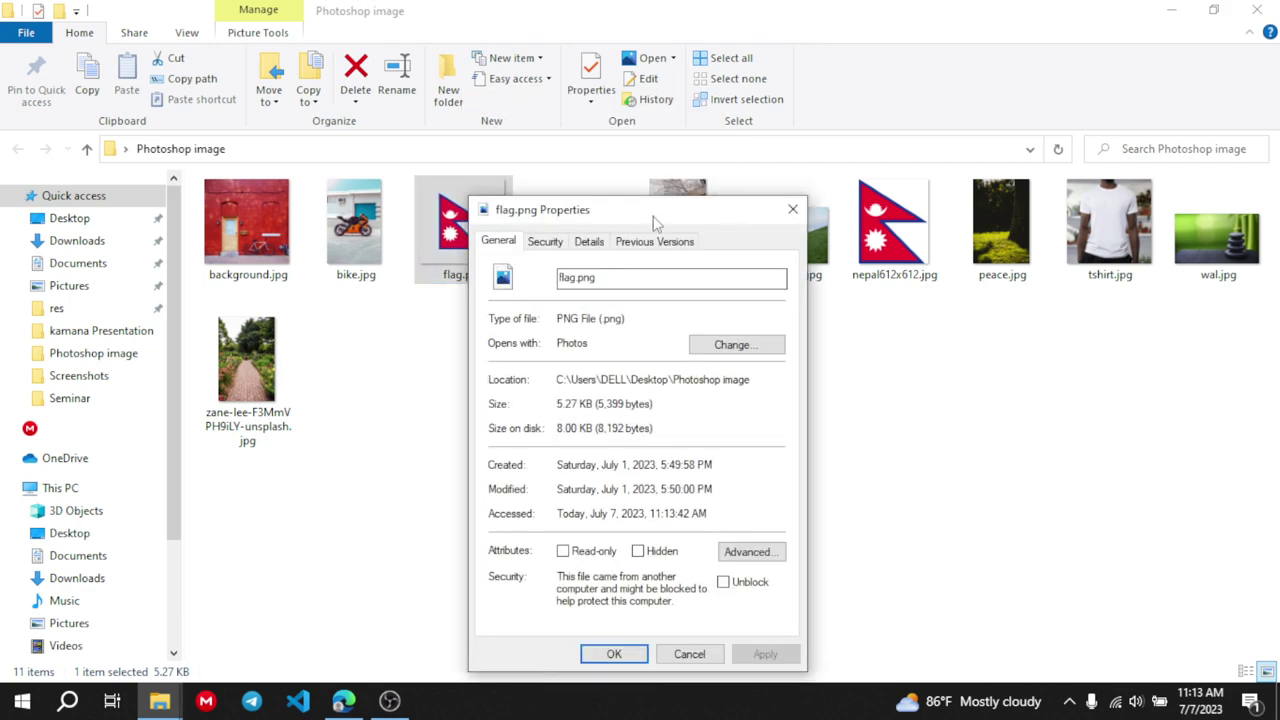
Check the file size in the general properties of flag.png
left_click_drag(651, 222, 640, 128)
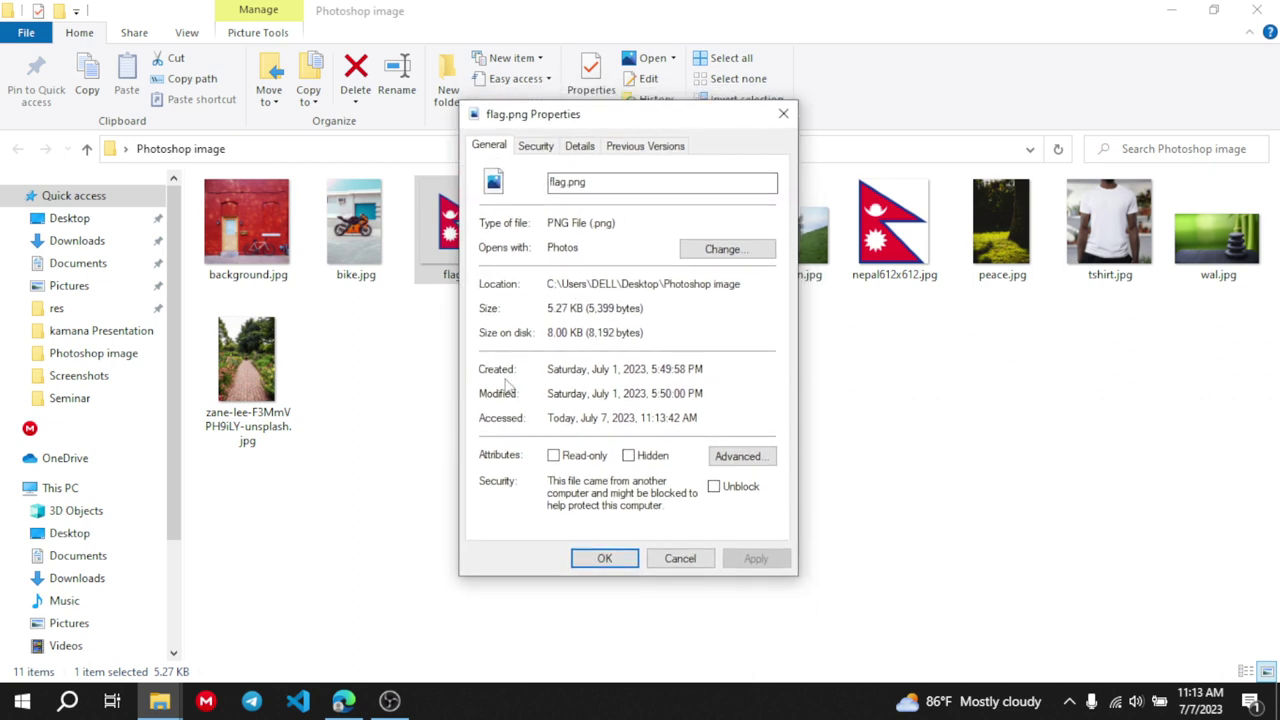
left_click_drag(567, 308, 547, 308)
left_click(547, 308)
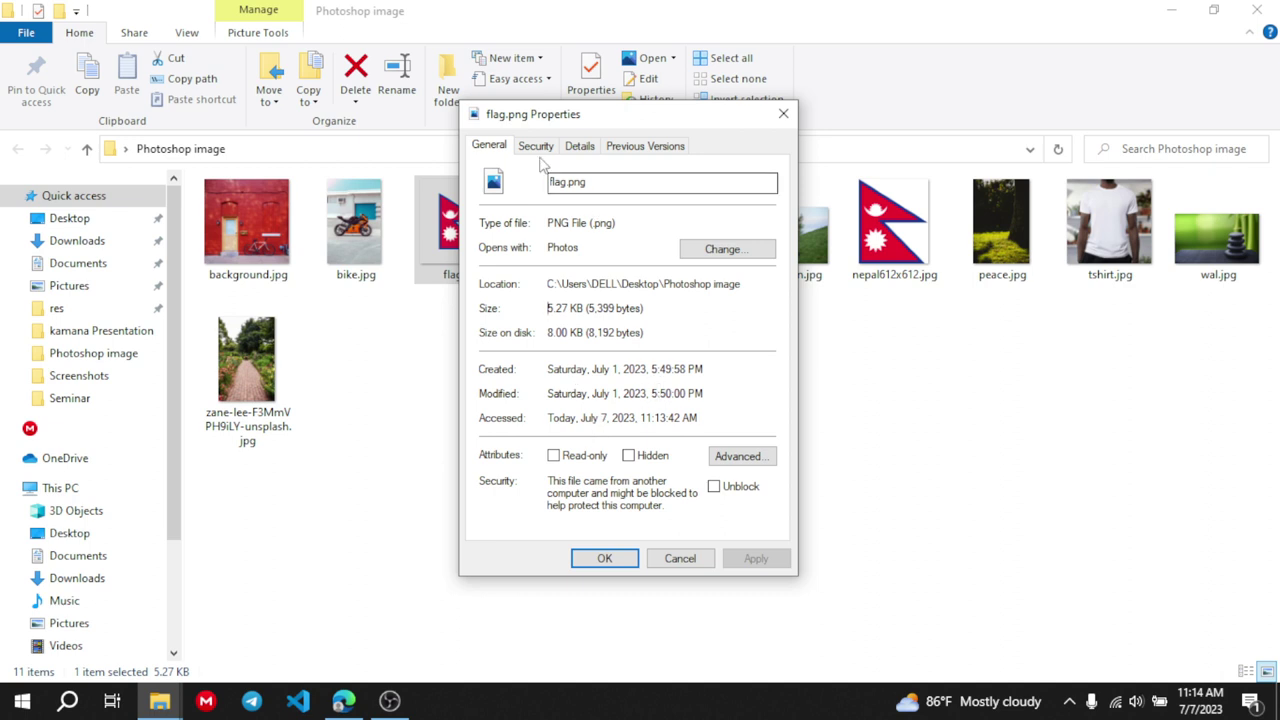
Examine the width, height, dimensions and bit depth in the image details of flag.png
left_click(577, 148)
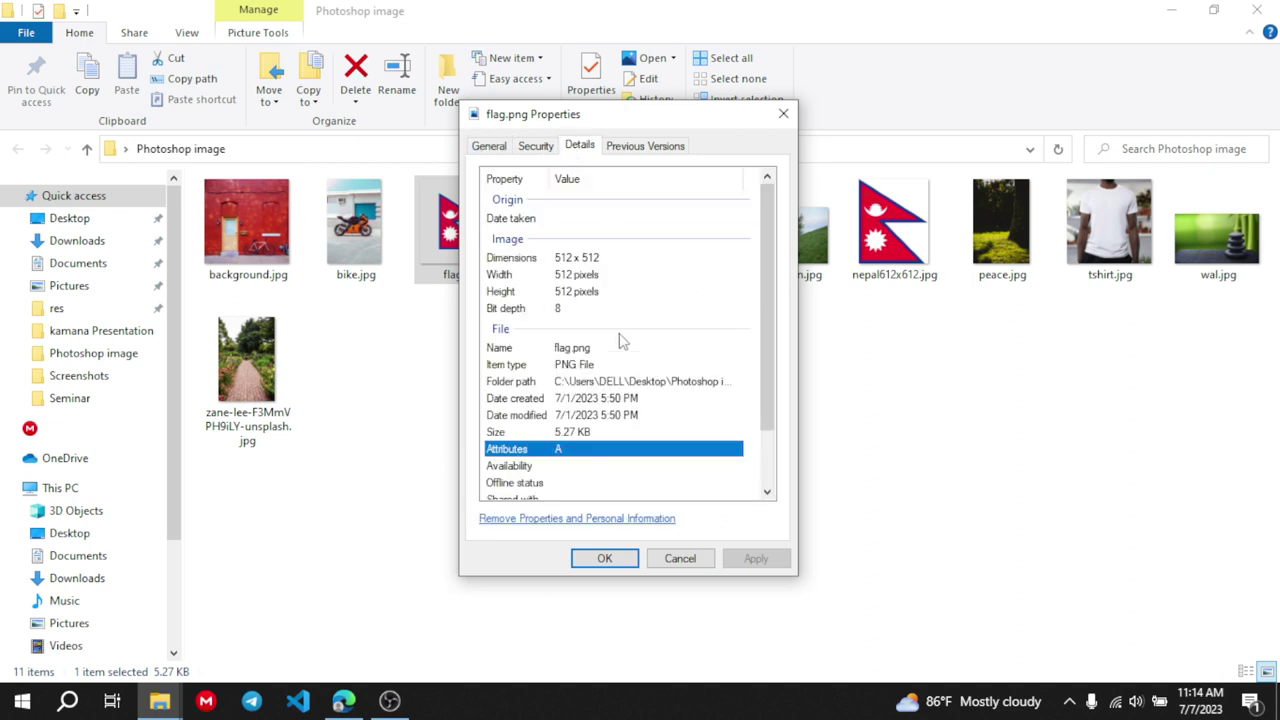
left_click(549, 277)
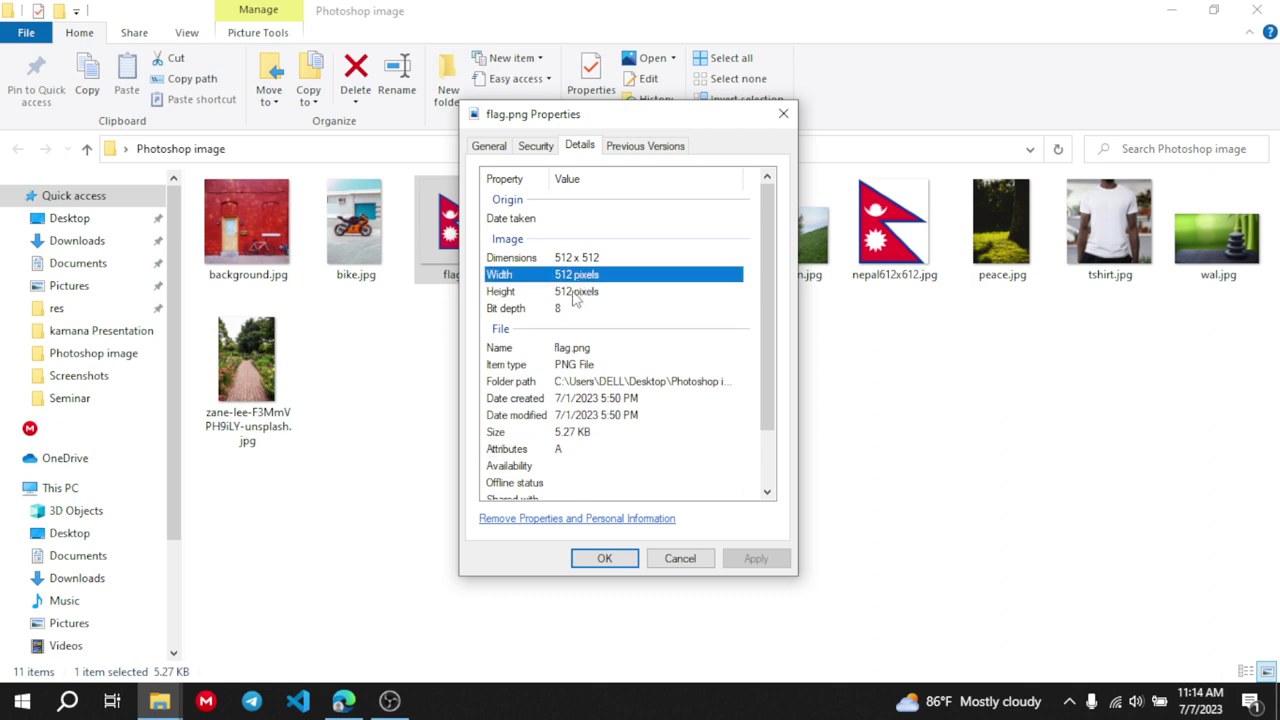
left_click(575, 295)
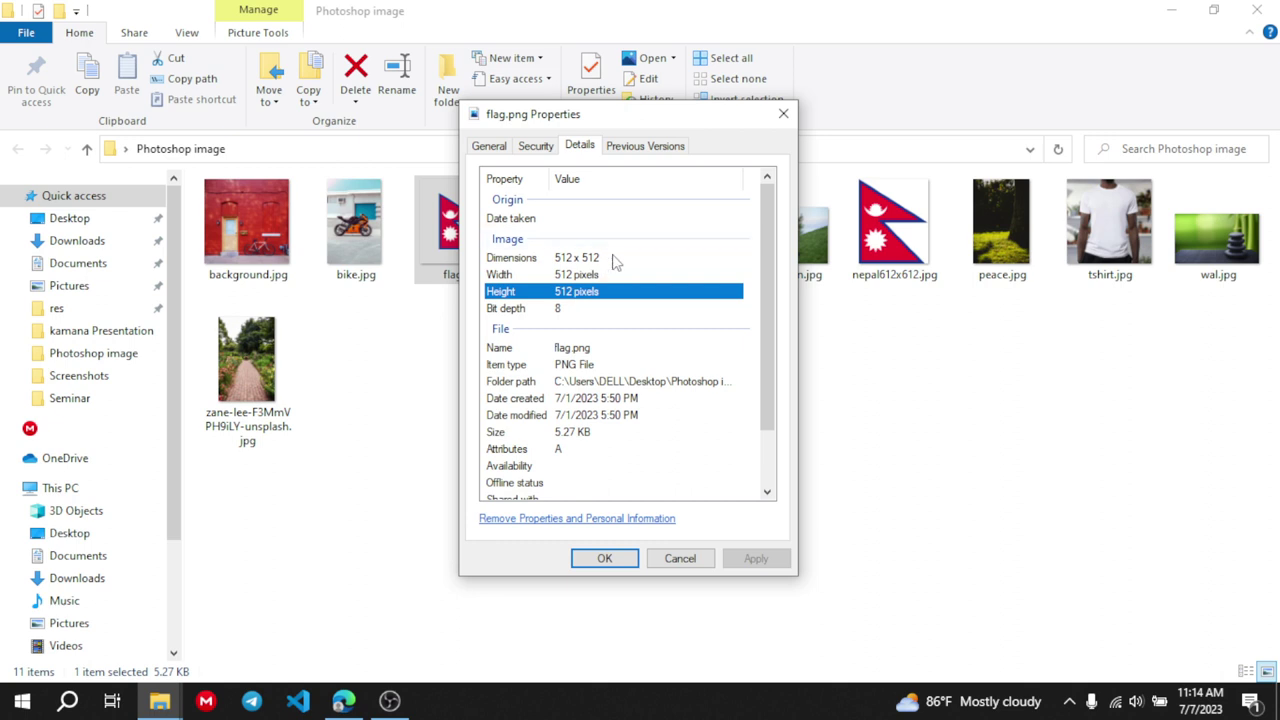
left_click(614, 260)
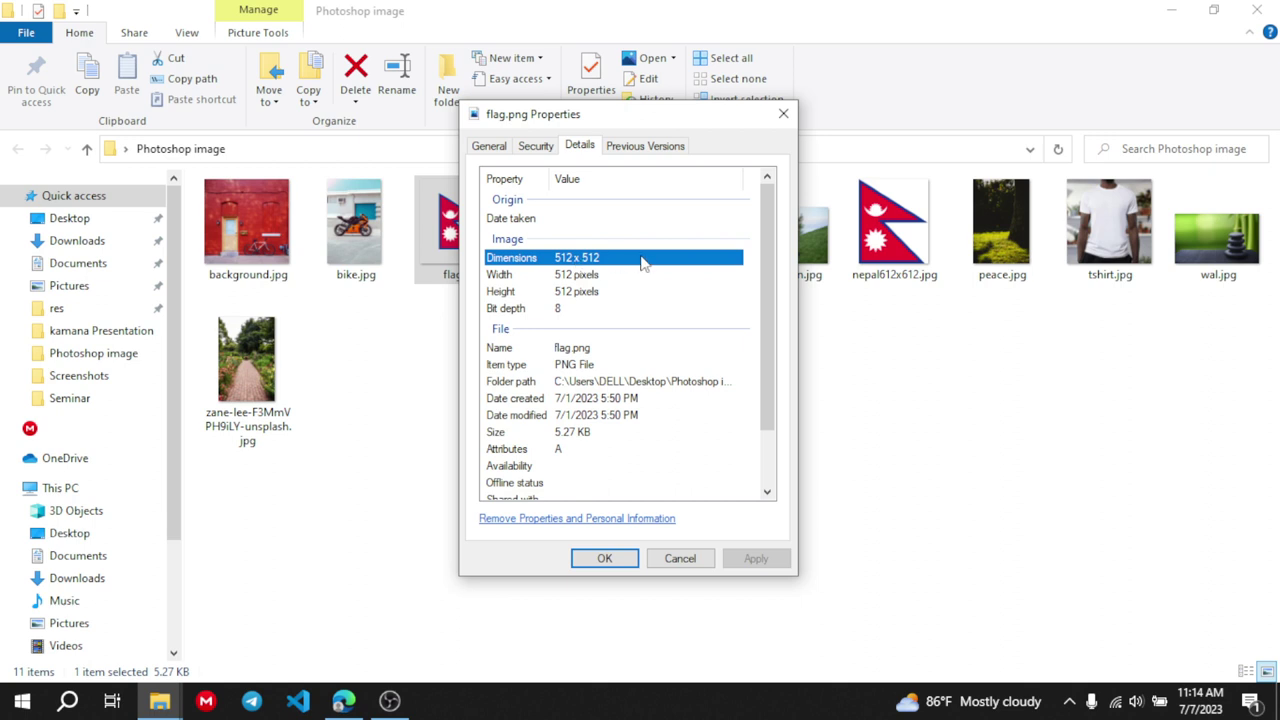
left_click(557, 311)
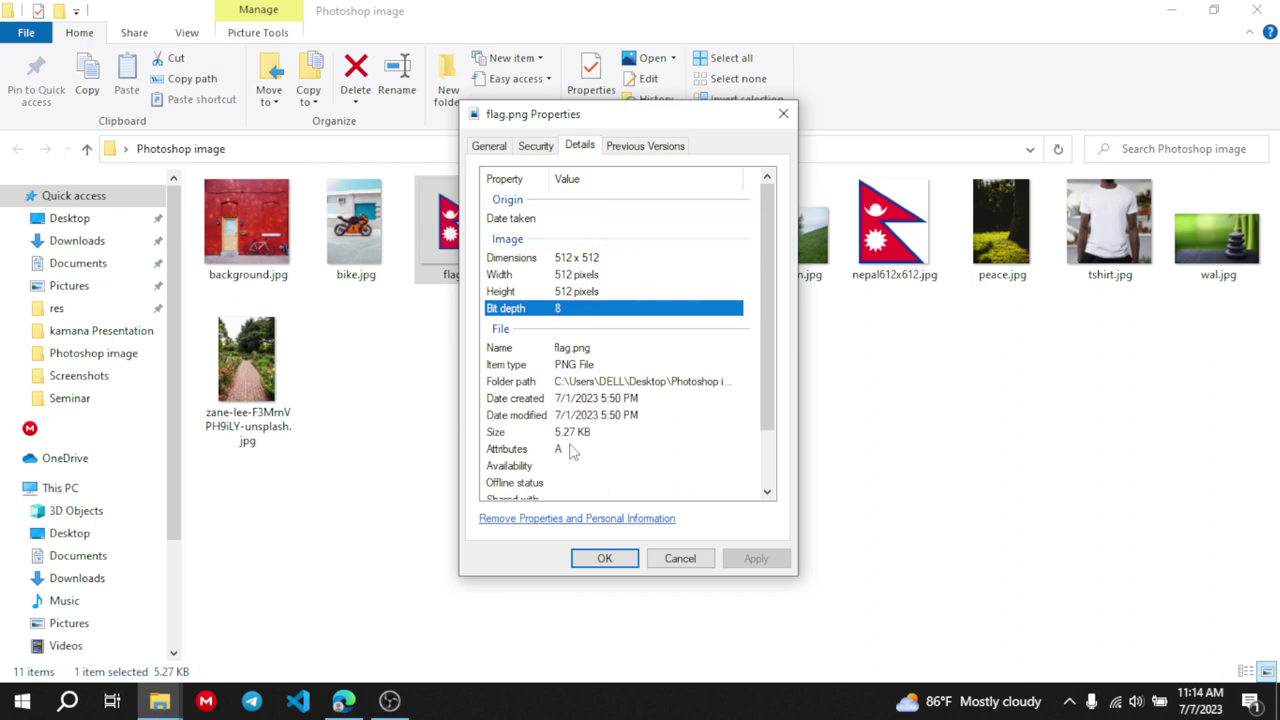
Examine the item type, name and size in the file details of flag.png
left_click(553, 366)
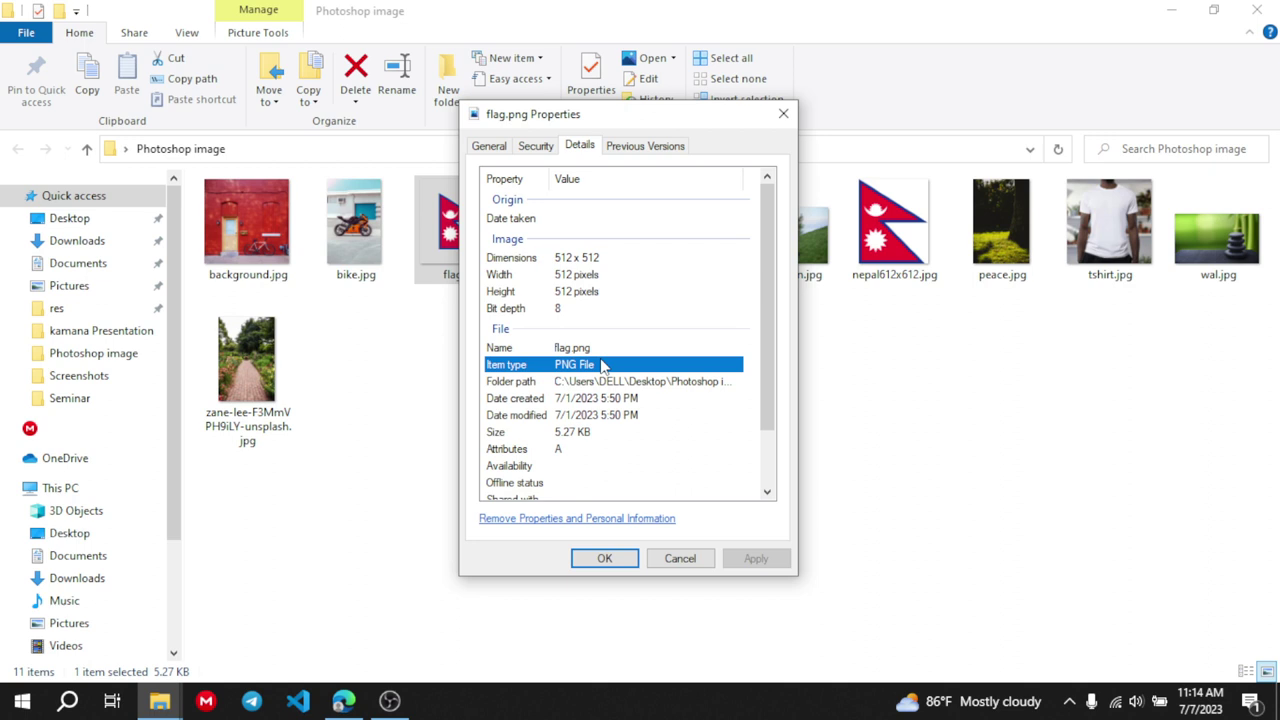
left_click(578, 352)
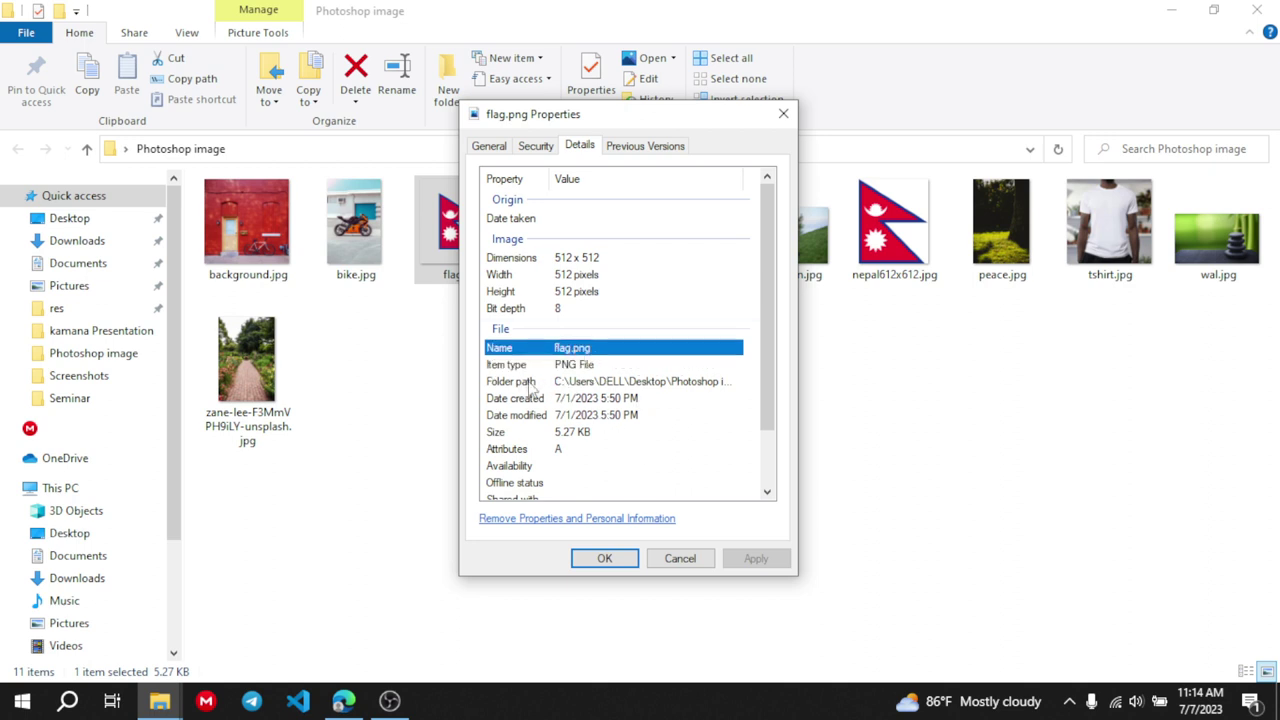
scroll(562, 460, "down", 2)
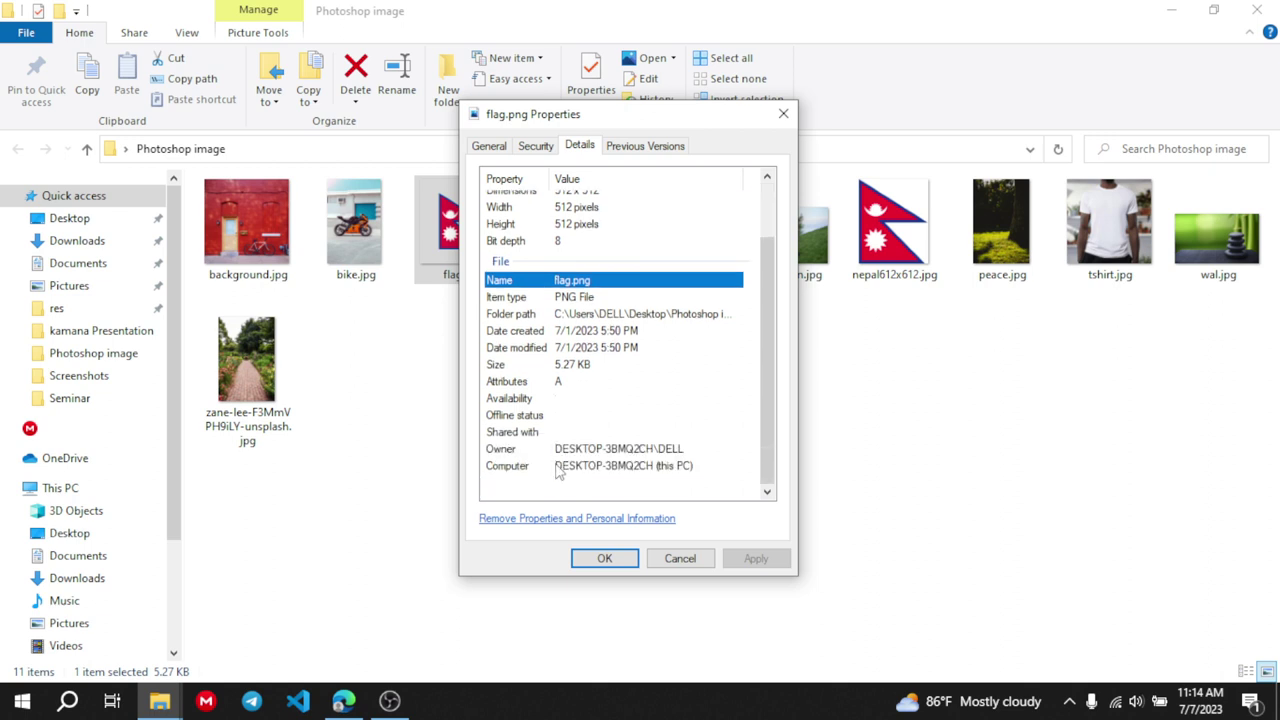
left_click(548, 364)
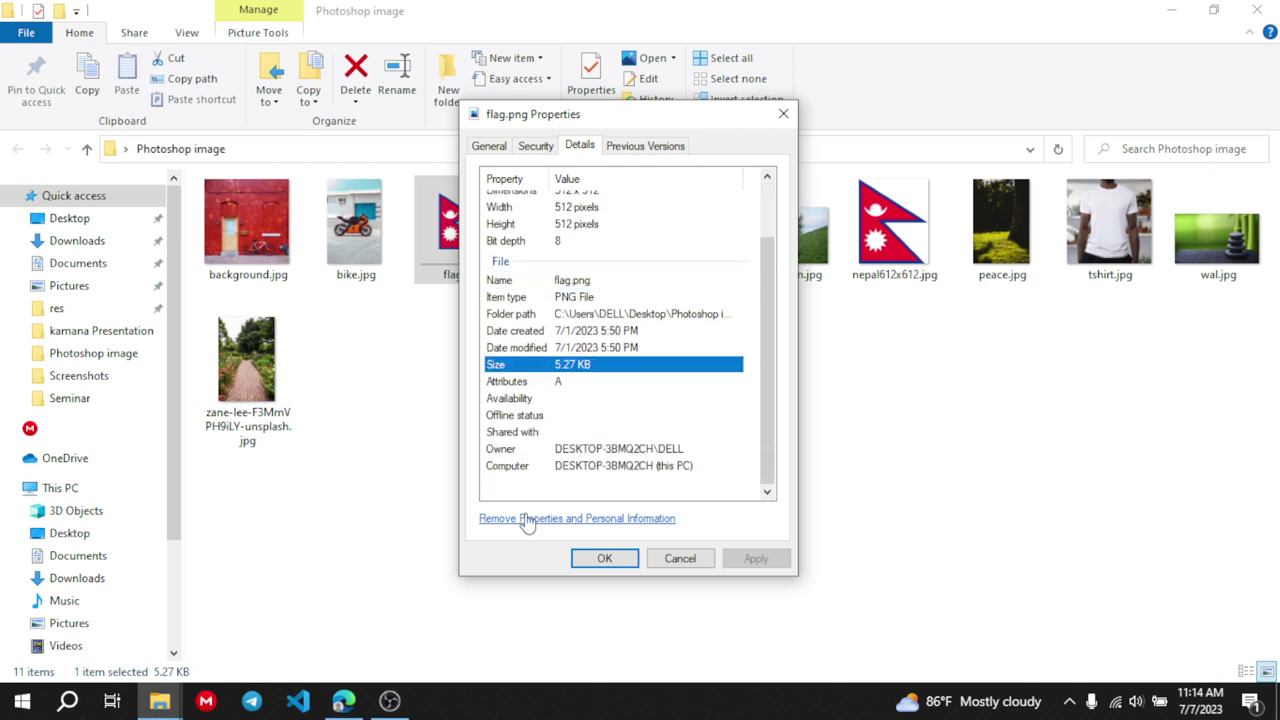
Look through the previous versions and security permissions of flag.png, return to its details and close the properties
left_click(618, 146)
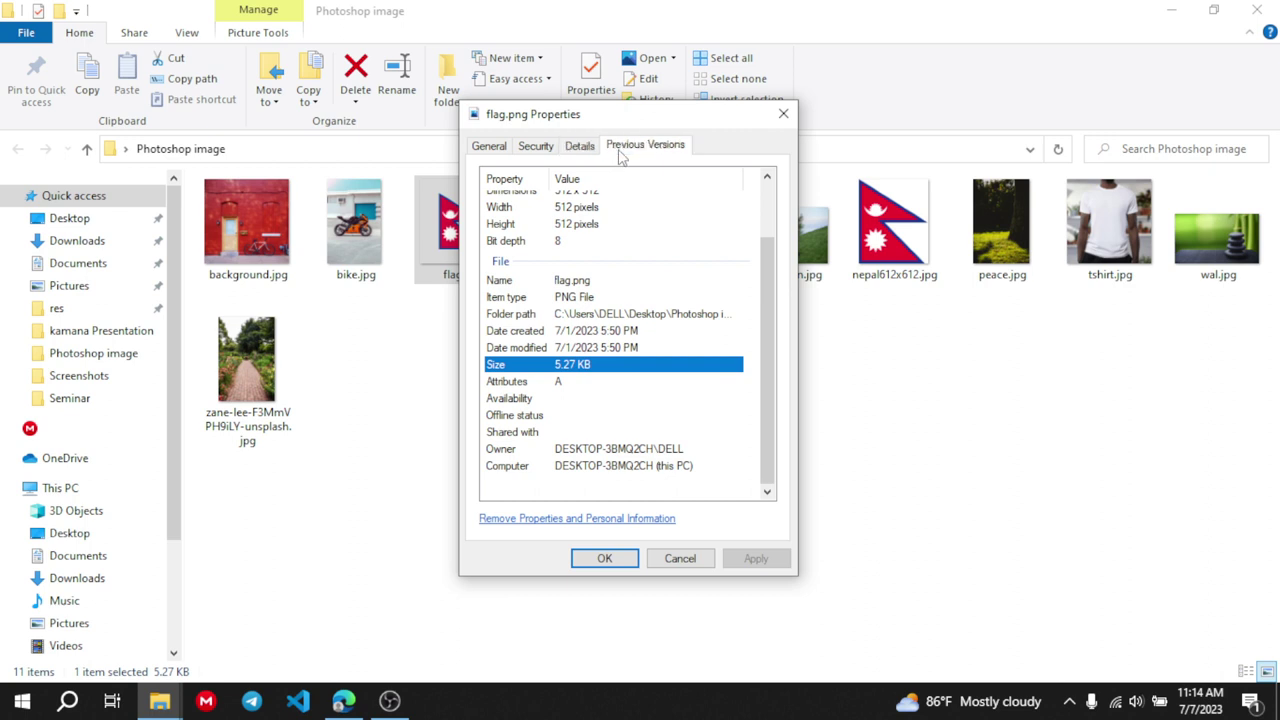
left_click(536, 148)
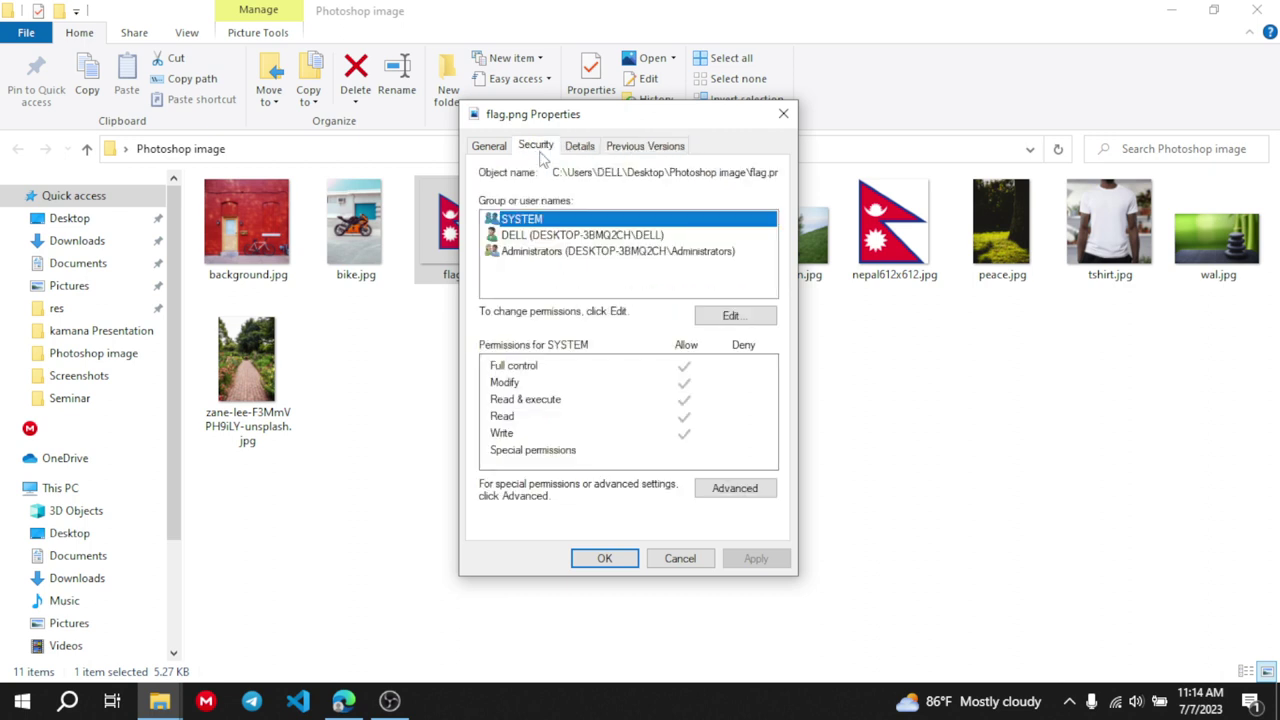
left_click(598, 150)
scroll(636, 302, "up", 2)
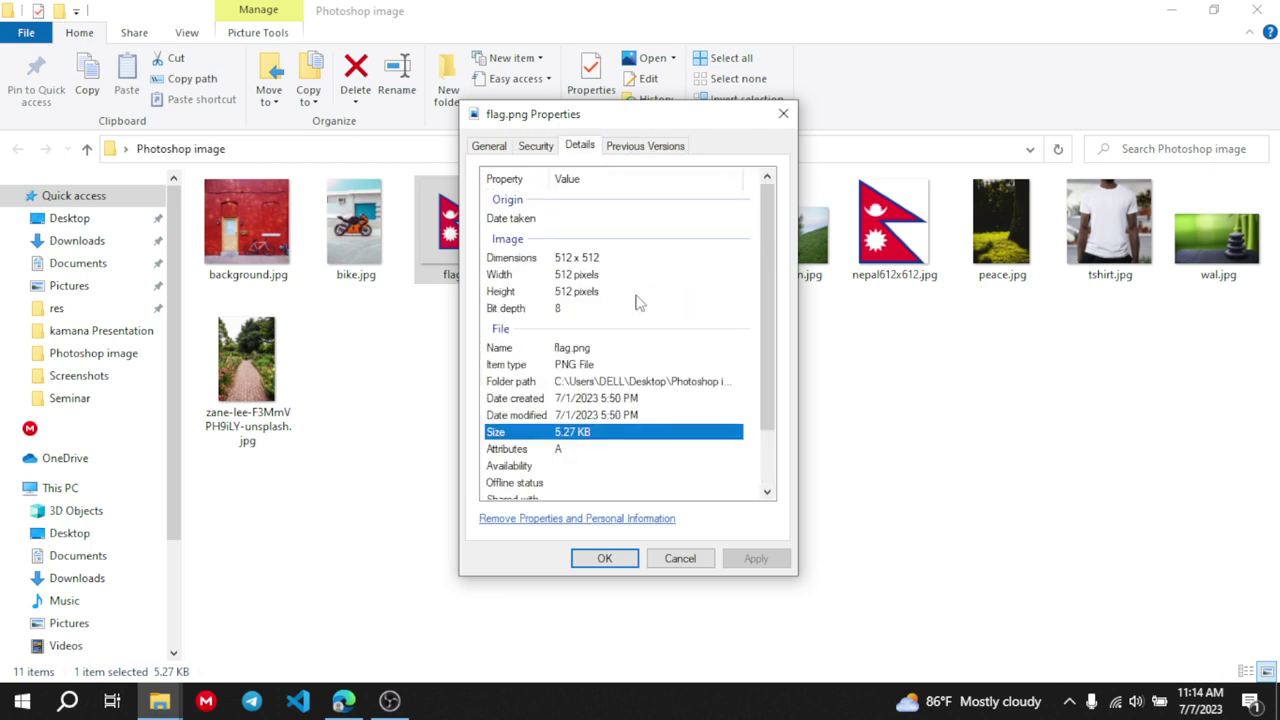
left_click(604, 558)
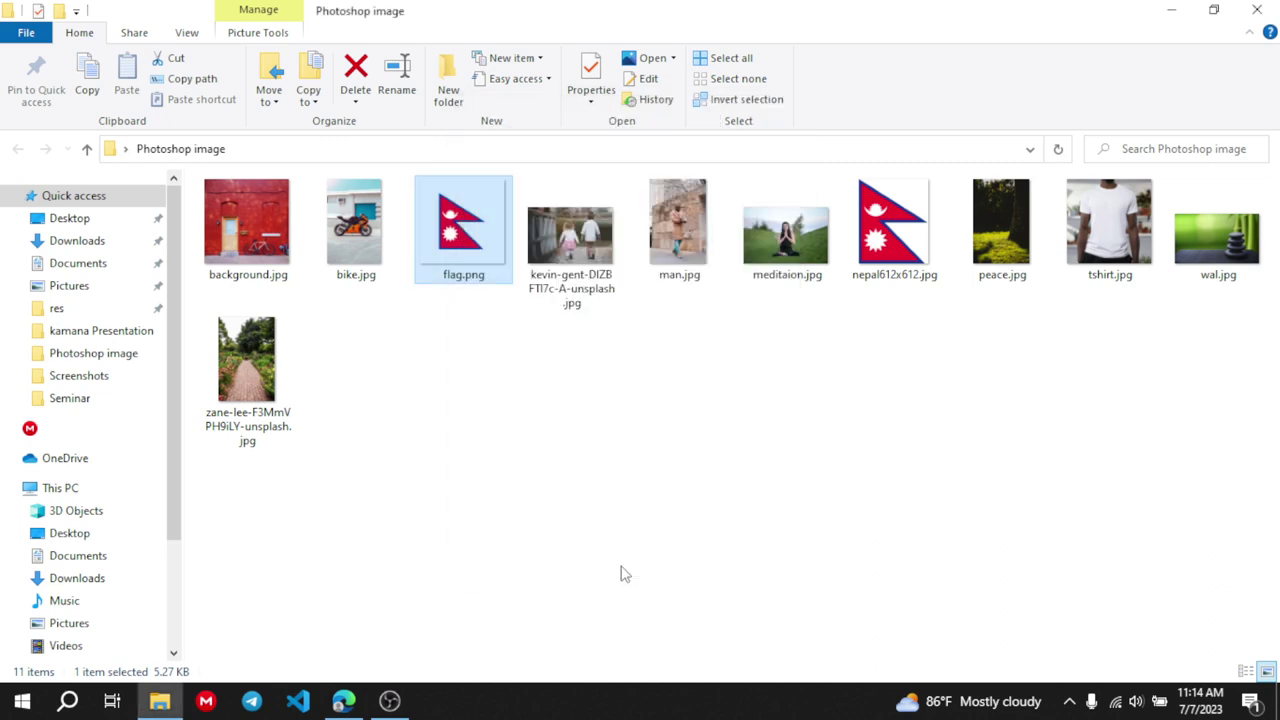
Switch back to the computer class 9 PDF in Edge and underline the caption "Image File Metadata"
left_click(343, 705)
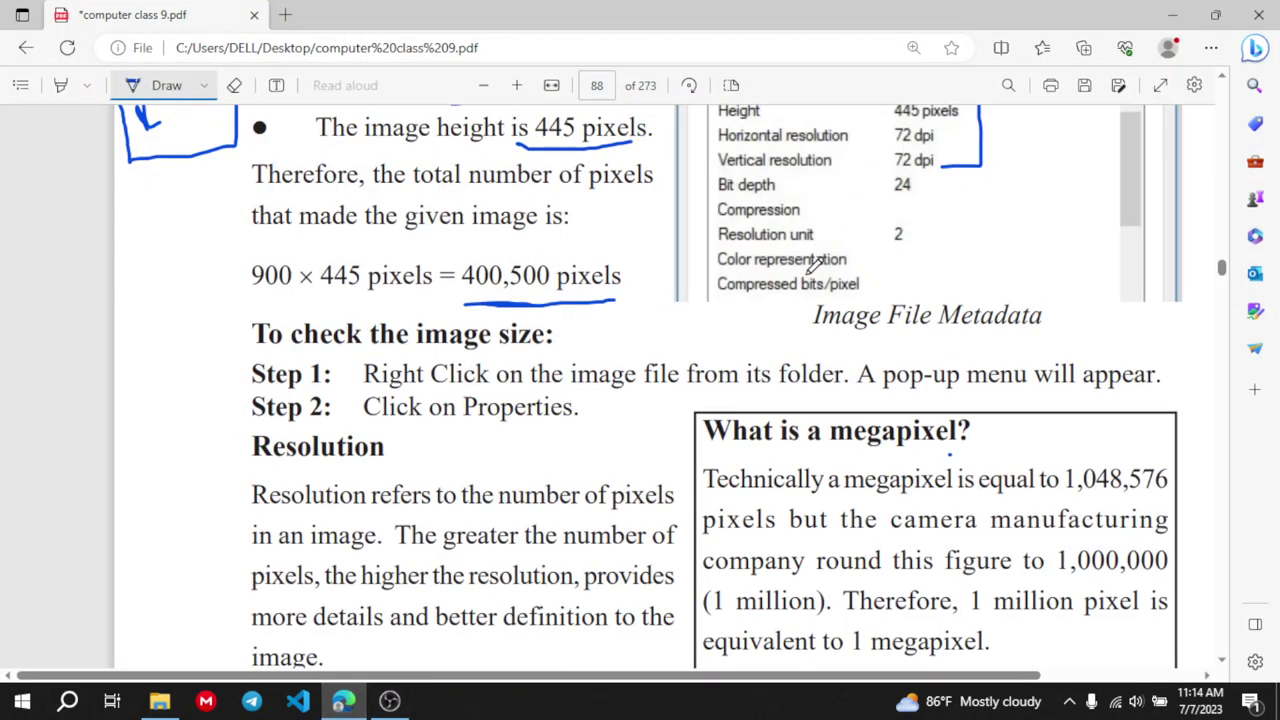
scroll(815, 265, "up", 3)
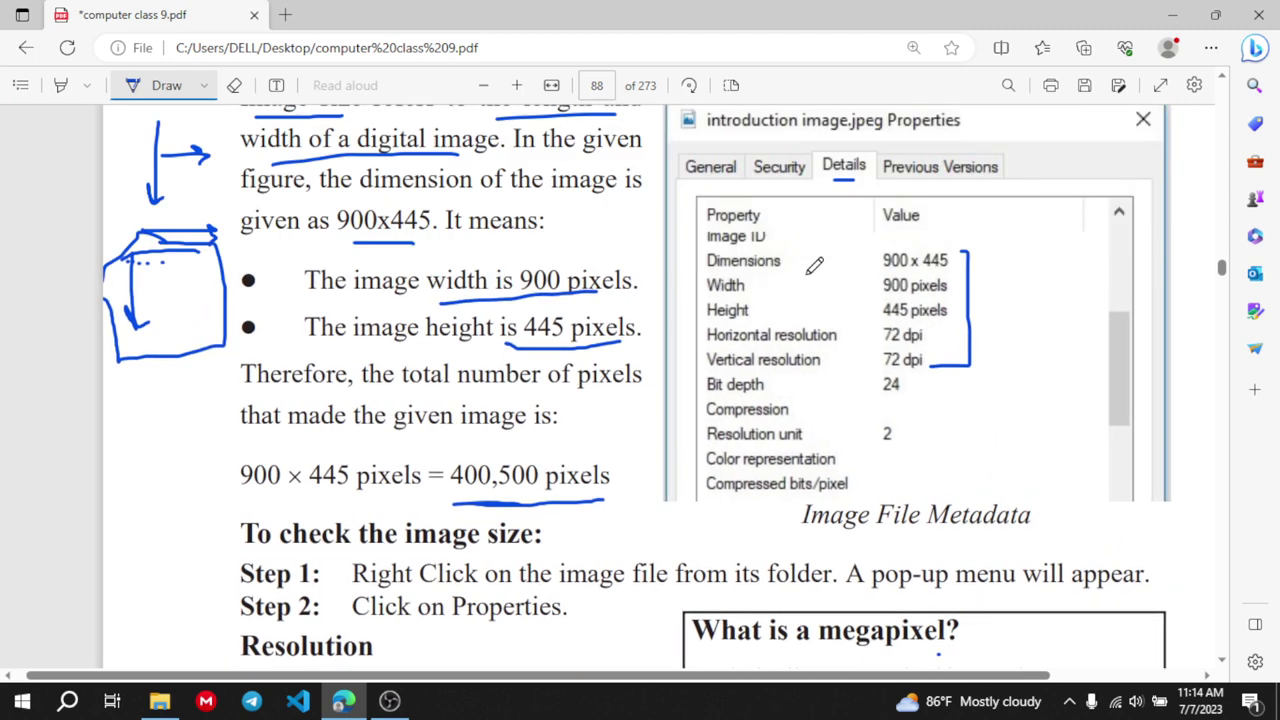
scroll(815, 265, "down", 2)
left_click_drag(818, 434, 1000, 425)
Underline "number of pixels", "in an image" and "greater the number of pixels" in the Resolution paragraph
scroll(1000, 425, "down", 3)
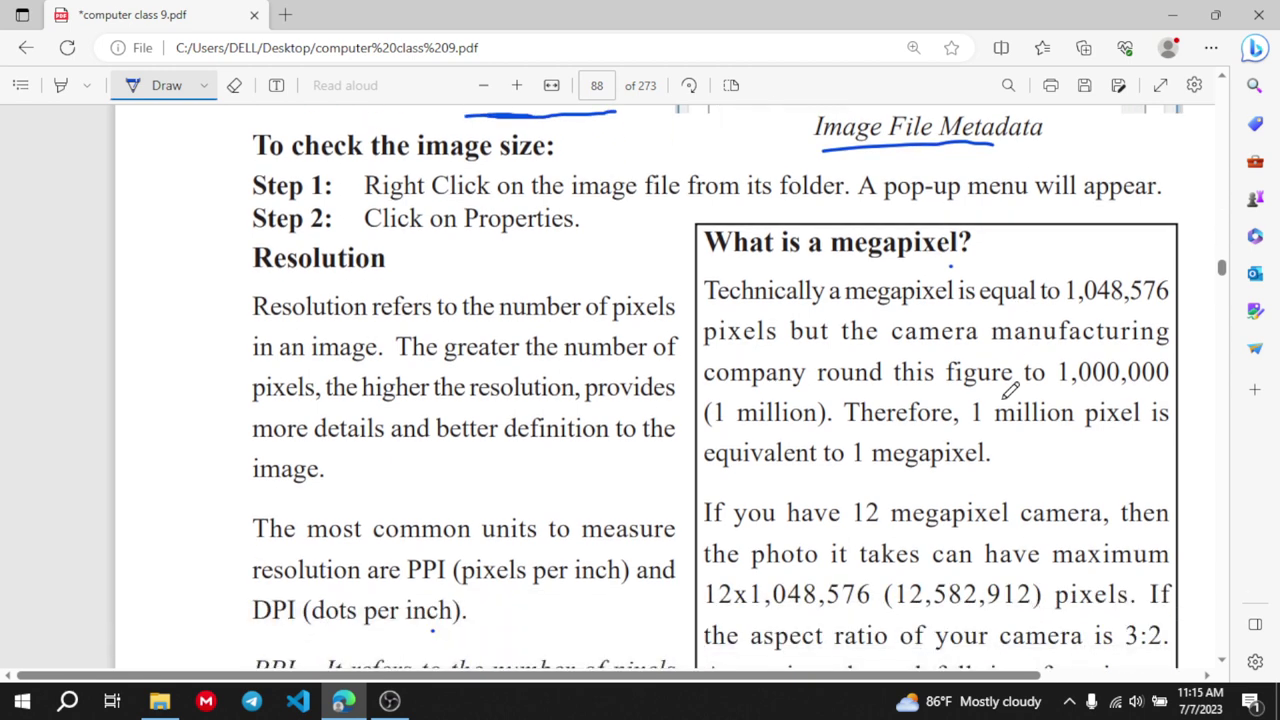
scroll(1010, 390, "down", 1)
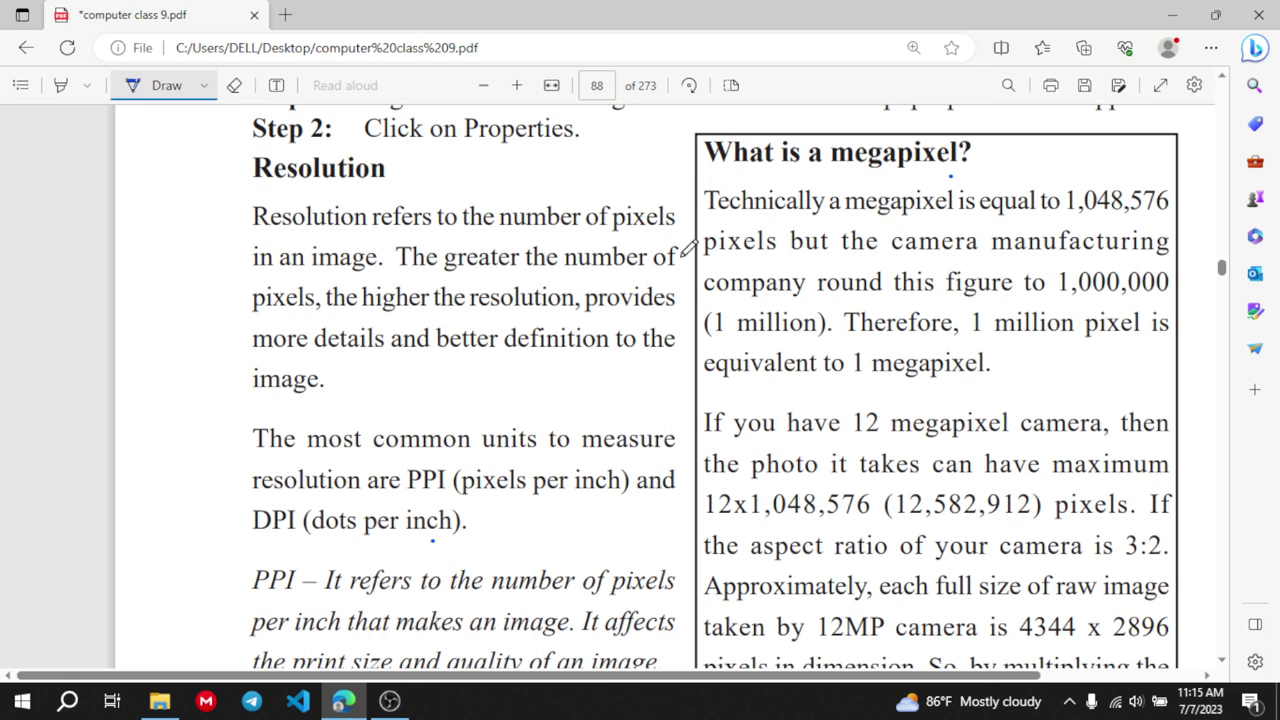
left_click_drag(489, 237, 634, 238)
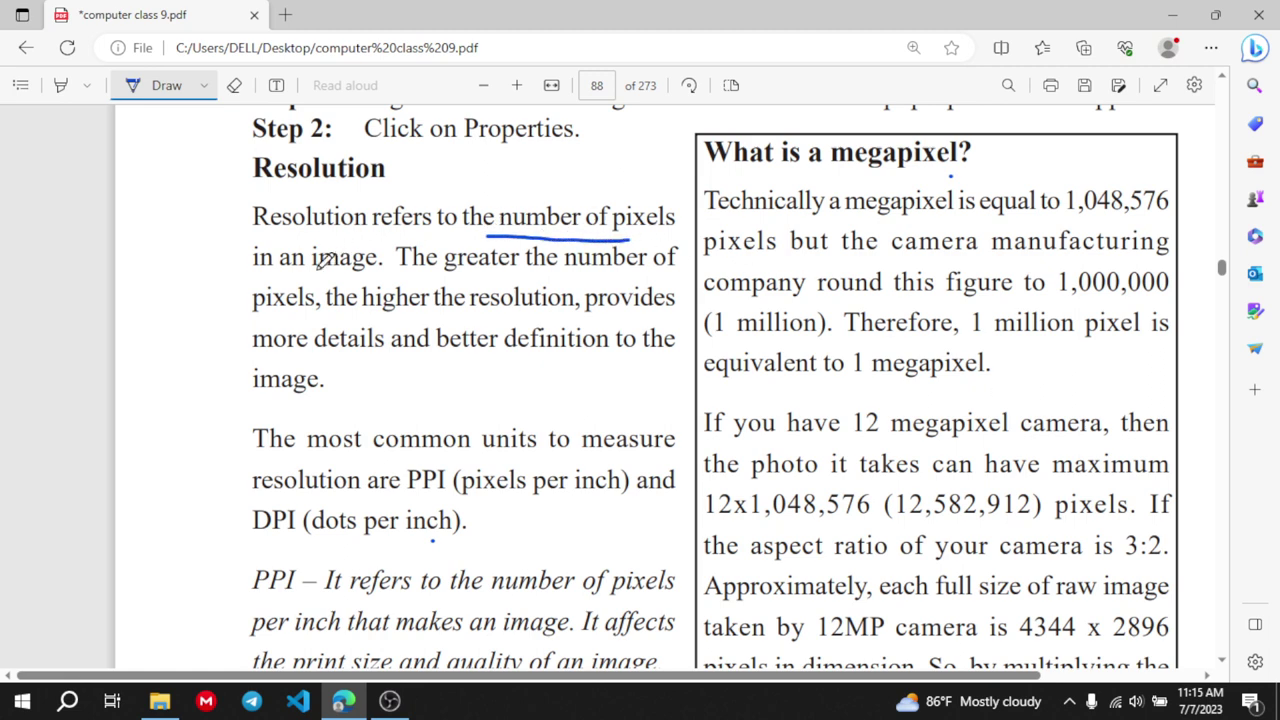
left_click_drag(272, 282, 358, 277)
left_click_drag(497, 270, 656, 268)
left_click_drag(245, 323, 297, 318)
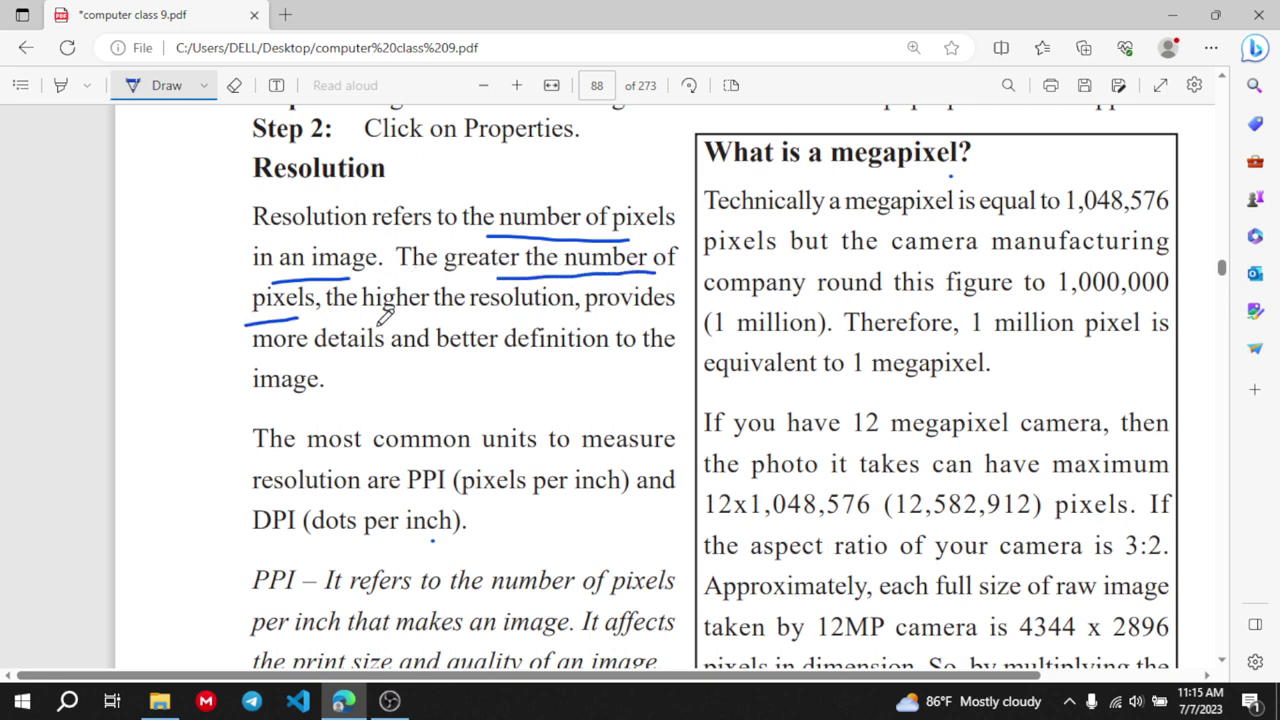
Underline "higher the resolution" and "better definition to the image", plus the unit abbreviations PPI and DPI
left_click_drag(377, 325, 537, 316)
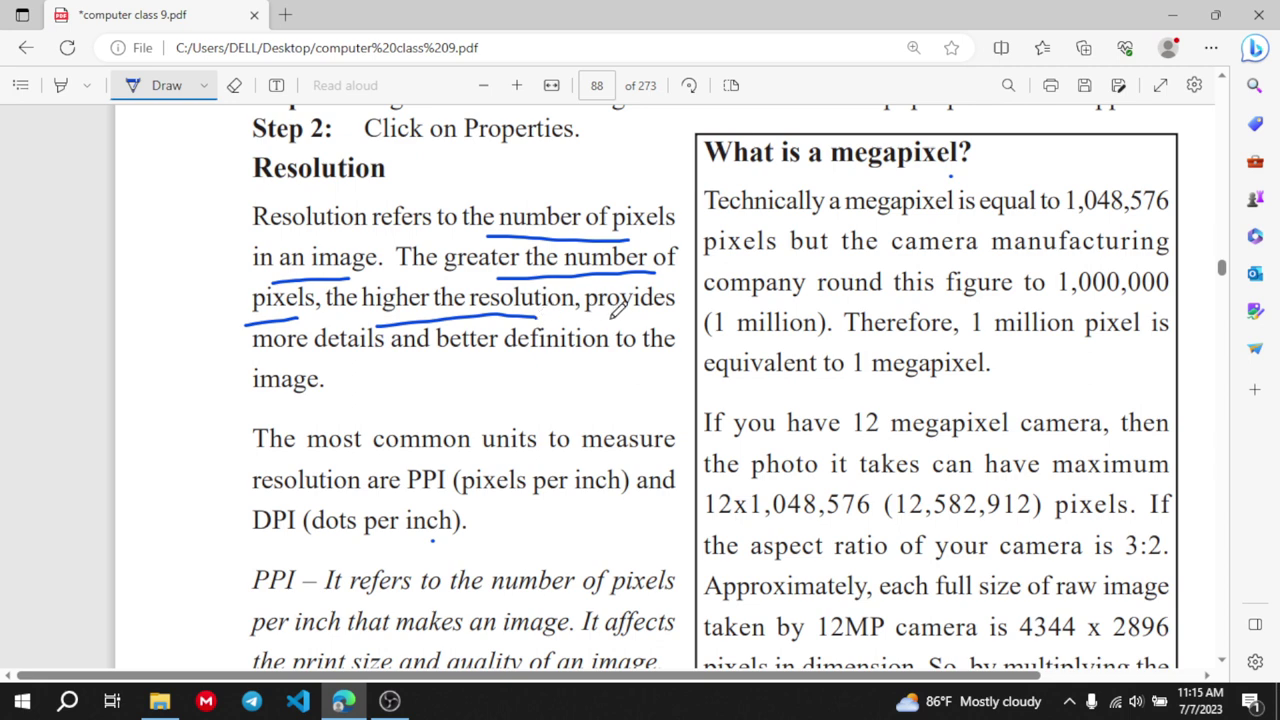
left_click_drag(414, 366, 646, 370)
left_click_drag(263, 405, 318, 403)
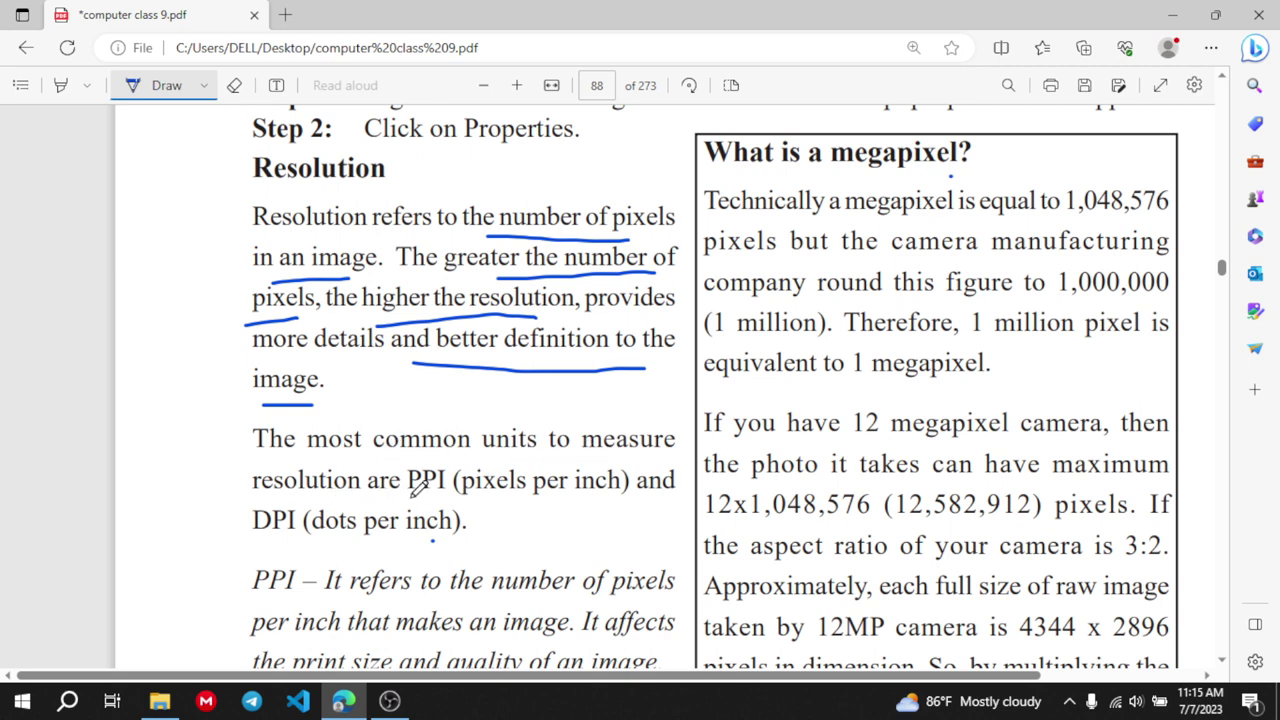
left_click_drag(409, 494, 458, 494)
left_click_drag(270, 544, 292, 543)
Sketch two small squares with dots inside them in the blank space after the "dots per inch" text
mouse_move(571, 509)
left_mouse_down()
mouse_move(572, 544)
mouse_move(573, 507)
mouse_move(618, 511)
mouse_move(616, 557)
mouse_move(571, 549)
left_mouse_up()
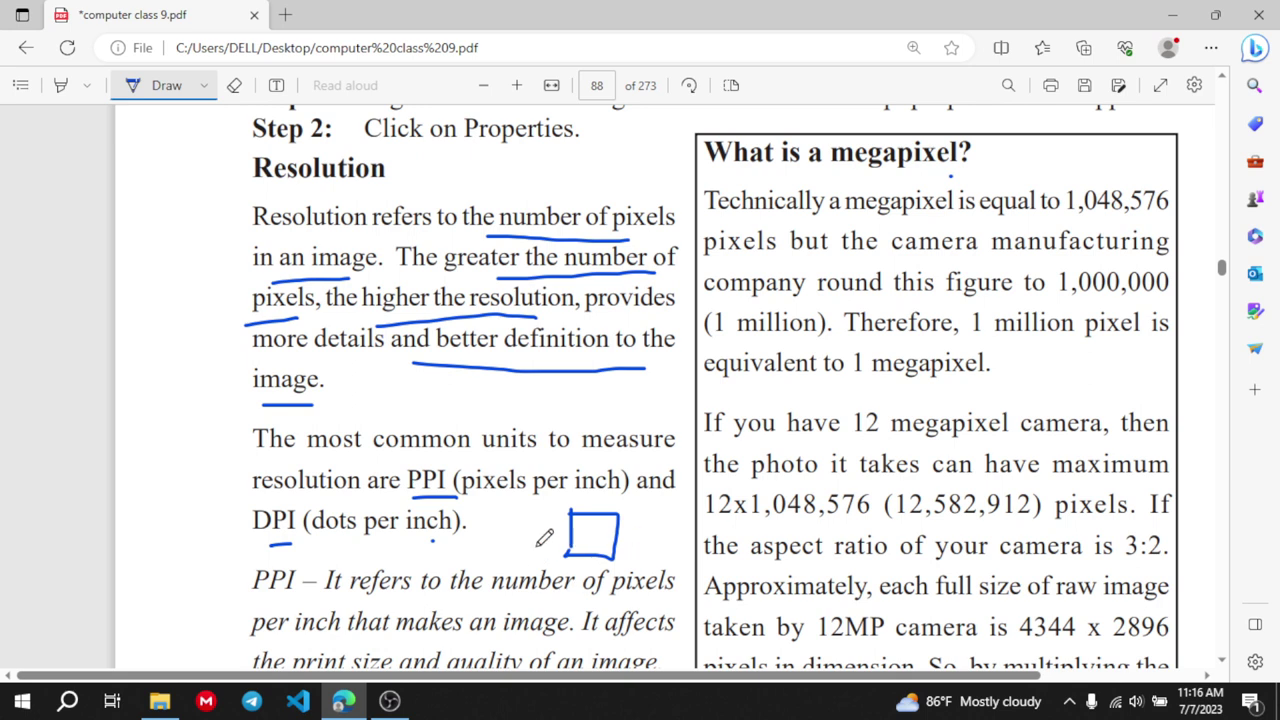
left_click(579, 525)
left_click(593, 523)
left_click(606, 527)
left_click(580, 540)
left_click(595, 539)
left_click(432, 539)
mouse_move(465, 528)
left_mouse_down()
mouse_move(465, 553)
mouse_move(465, 520)
mouse_move(497, 521)
mouse_move(497, 559)
mouse_move(466, 559)
left_mouse_up()
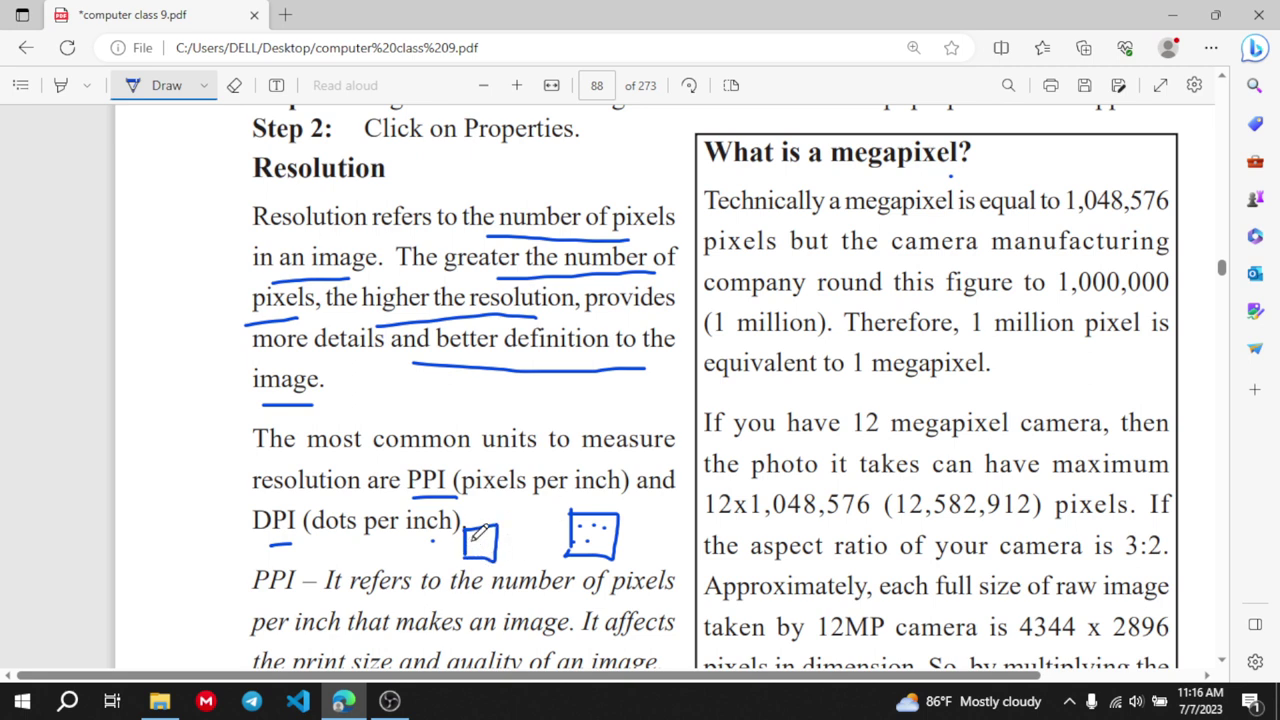
left_click(472, 536)
scroll(560, 483, "down", 1)
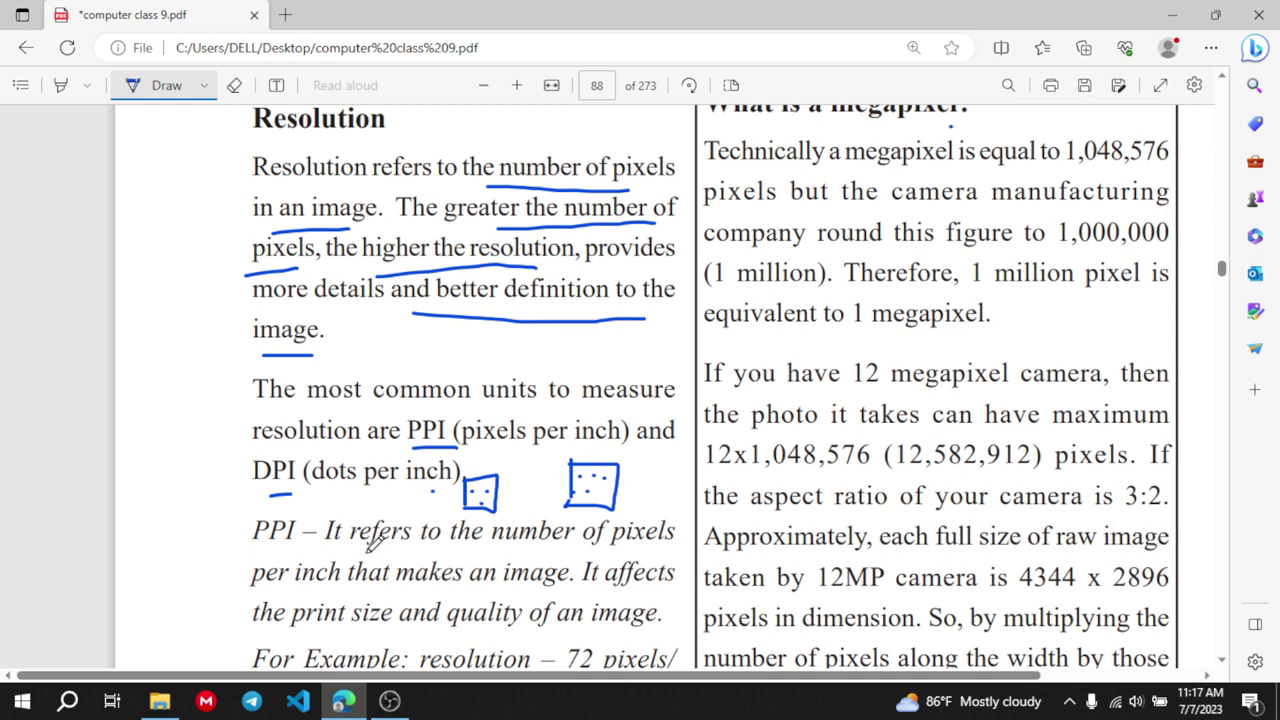
left_click_drag(482, 555, 664, 527)
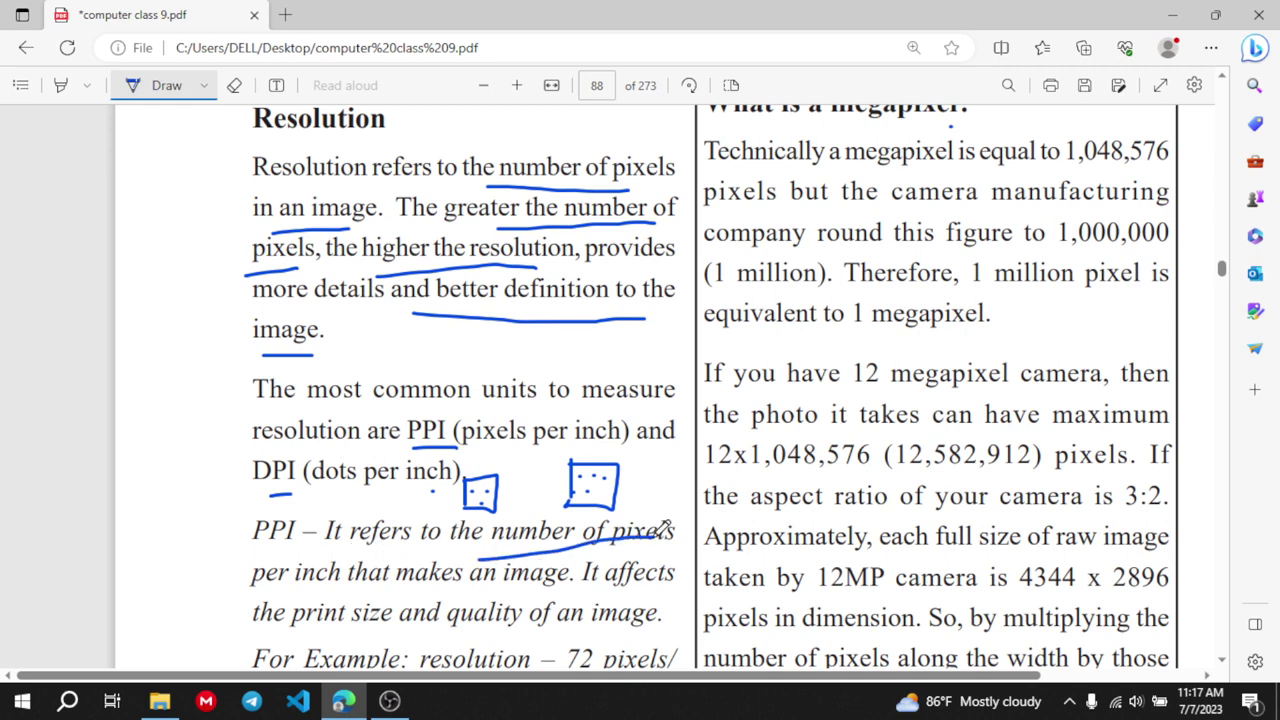
left_click(234, 85)
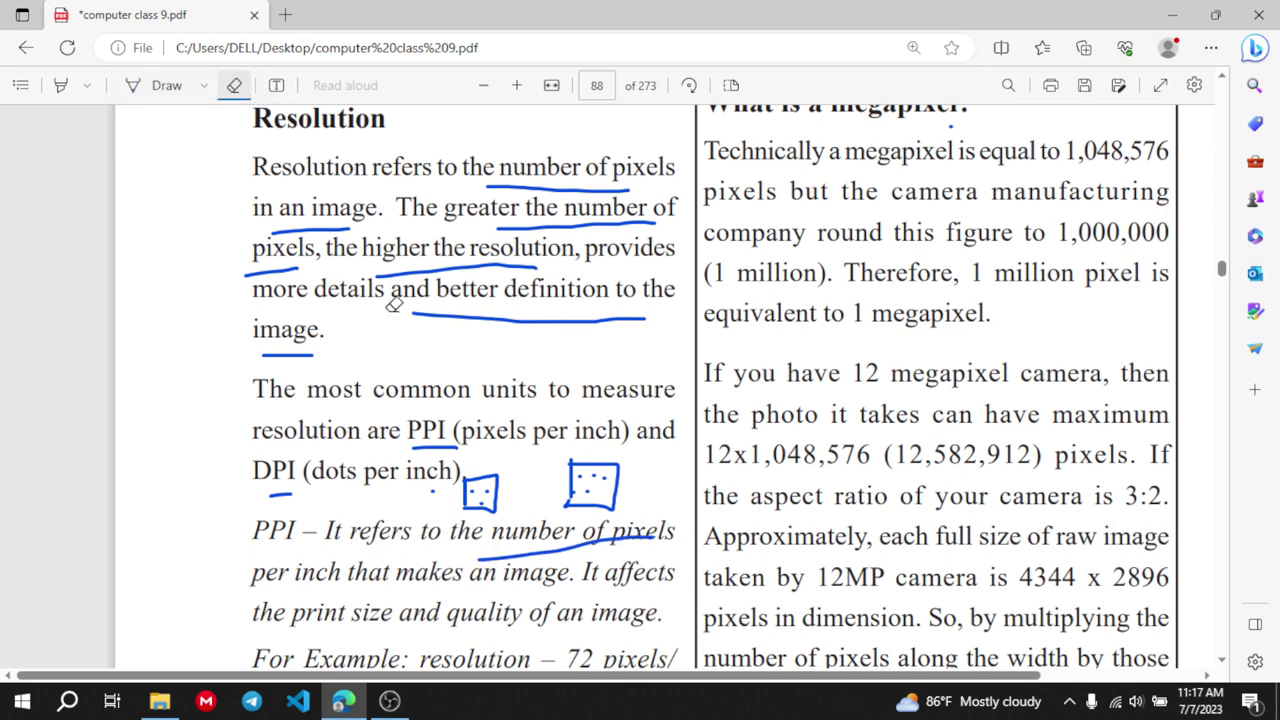
left_click(533, 544)
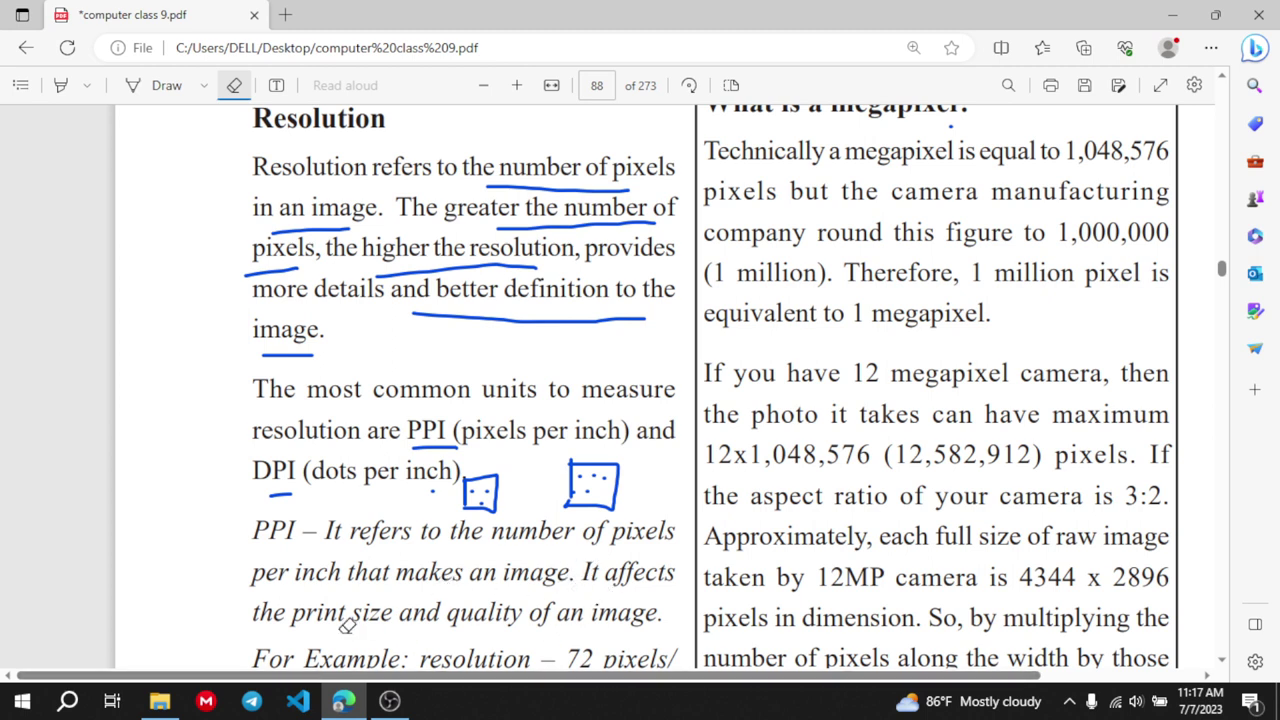
Below the "72 pixels/inch" example, sketch a square with a horizontal and a vertical arrow inside, and write an underlined "72×72" beside it
scroll(498, 636, "down", 1)
scroll(498, 636, "down", 1)
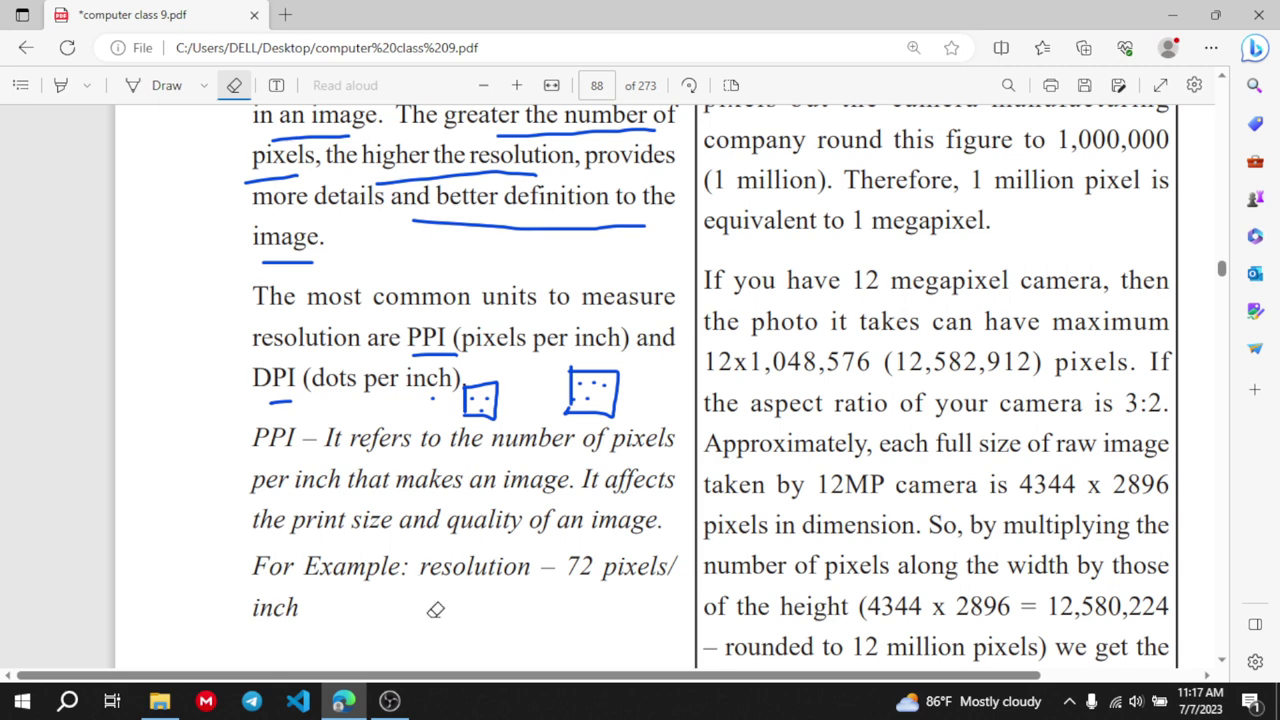
scroll(435, 609, "down", 1)
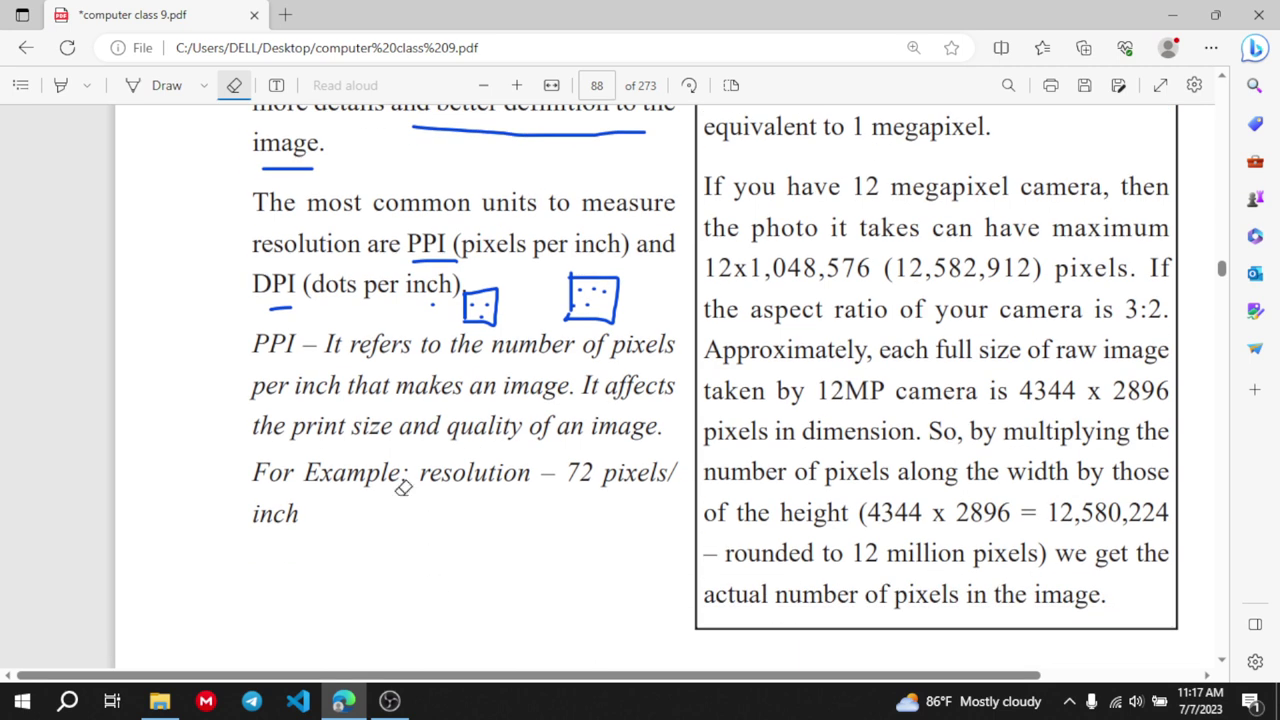
left_click(162, 86)
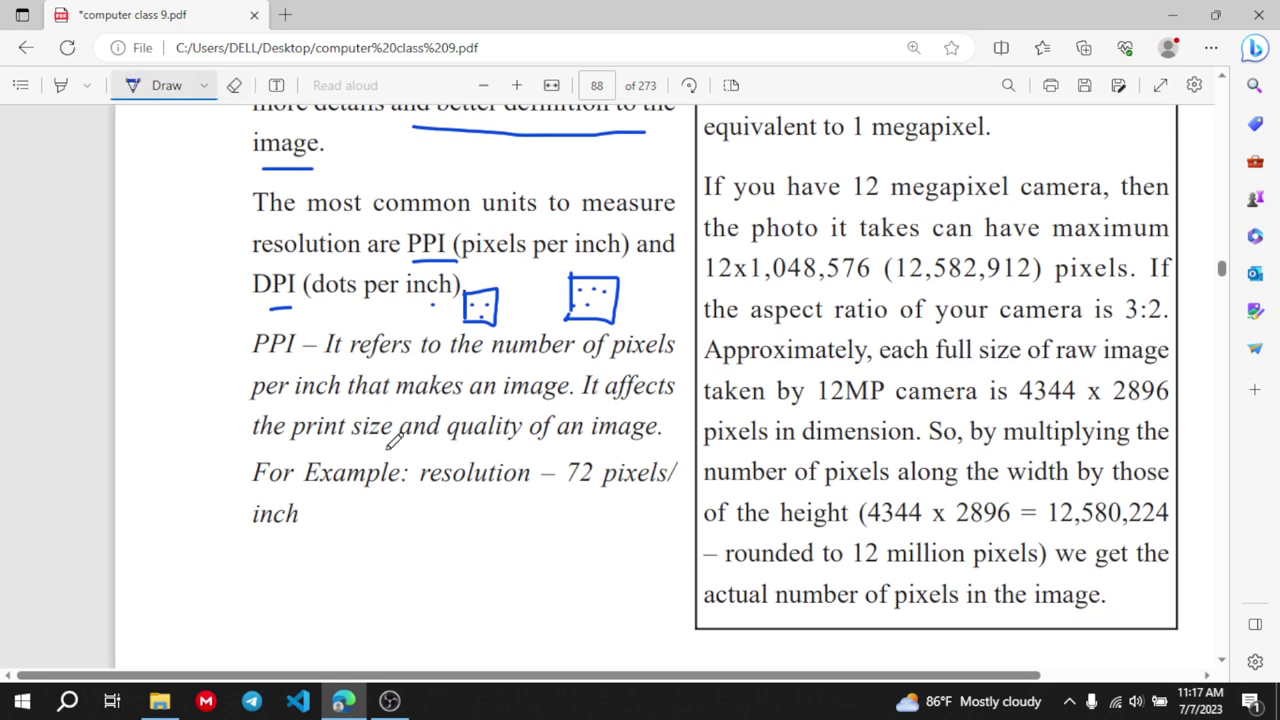
left_click_drag(458, 518, 459, 575)
mouse_move(455, 518)
left_mouse_down()
mouse_move(518, 507)
mouse_move(527, 571)
mouse_move(457, 580)
left_mouse_up()
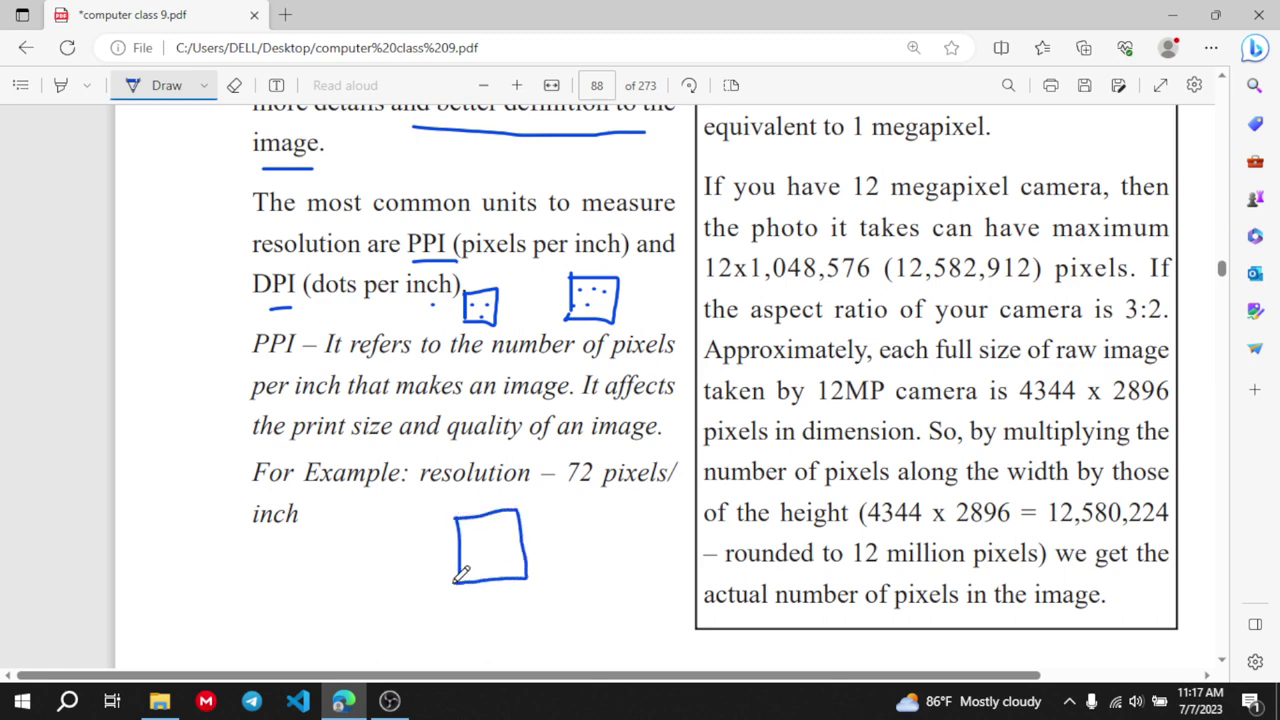
mouse_move(472, 530)
left_mouse_down()
mouse_move(512, 524)
mouse_move(483, 573)
mouse_move(559, 531)
mouse_move(559, 566)
mouse_move(573, 536)
mouse_move(575, 560)
mouse_move(590, 560)
mouse_move(635, 525)
mouse_move(633, 559)
mouse_move(624, 545)
mouse_move(651, 525)
mouse_move(658, 565)
left_mouse_up()
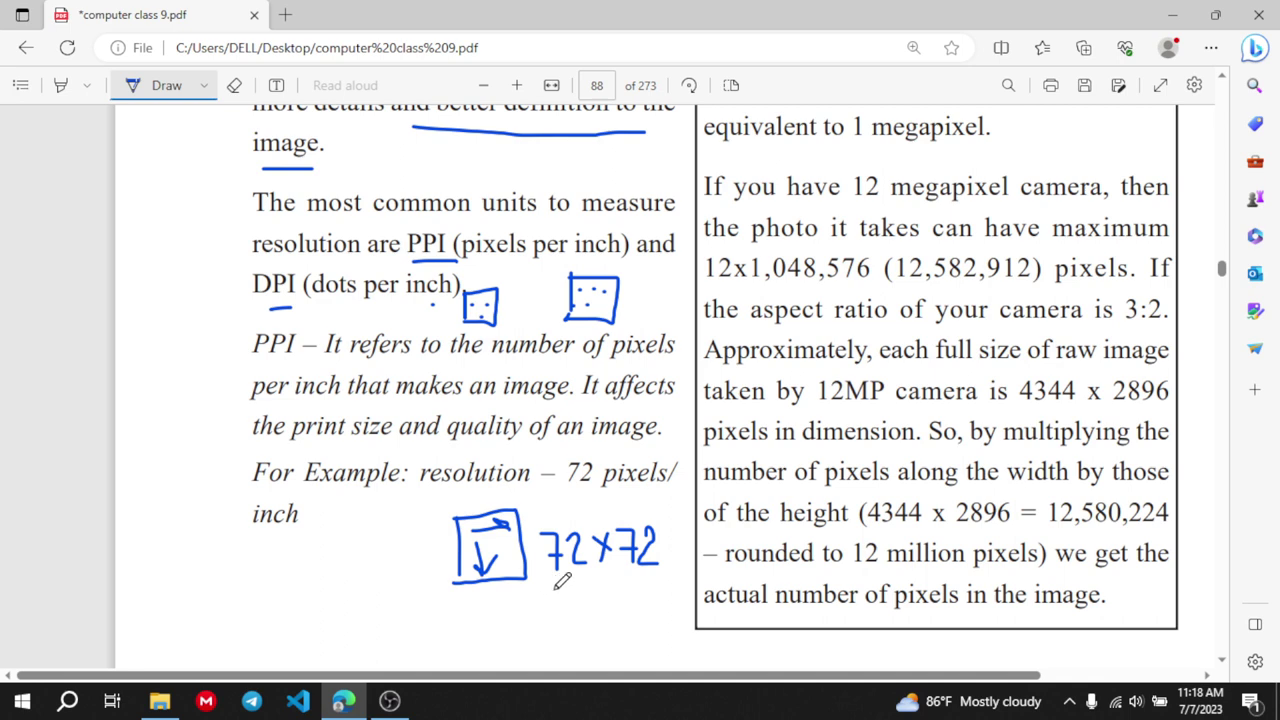
left_click_drag(545, 590, 641, 571)
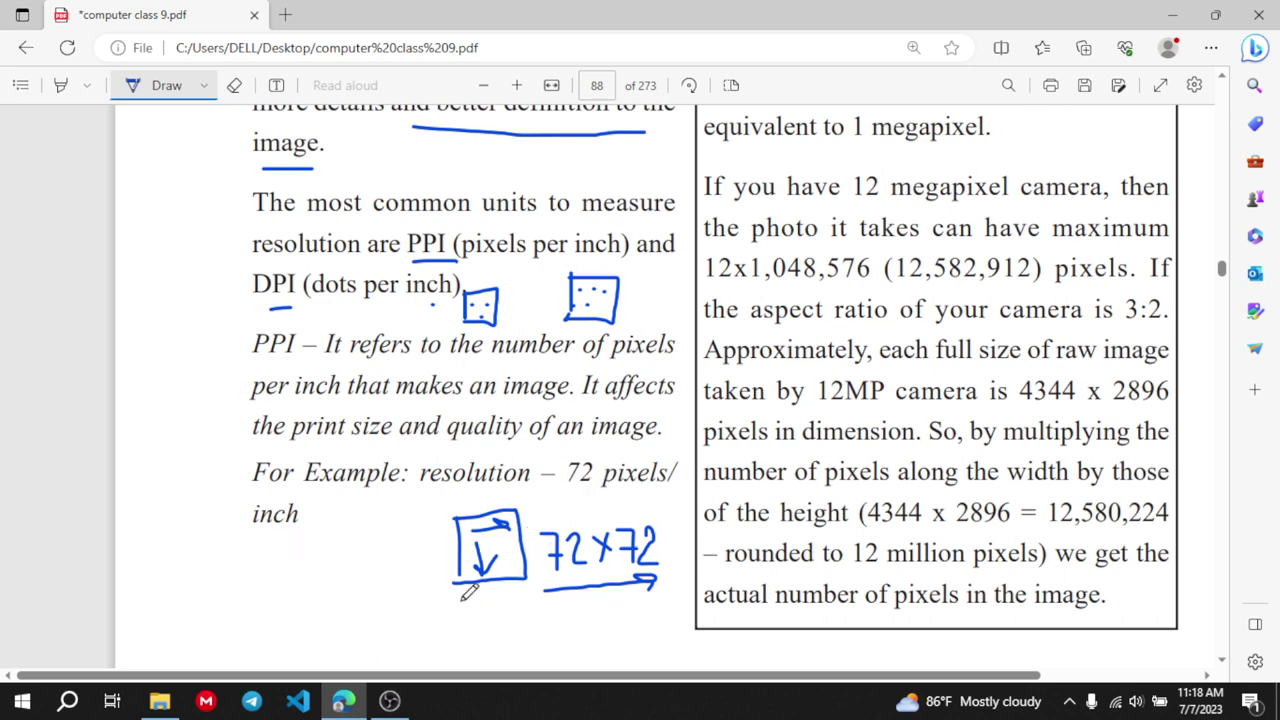
On page 89, underline "per square", "5,184 pixels", "300 pixels/inch then" and "90,000 pixels" below the purple square
scroll(466, 591, "down", 10)
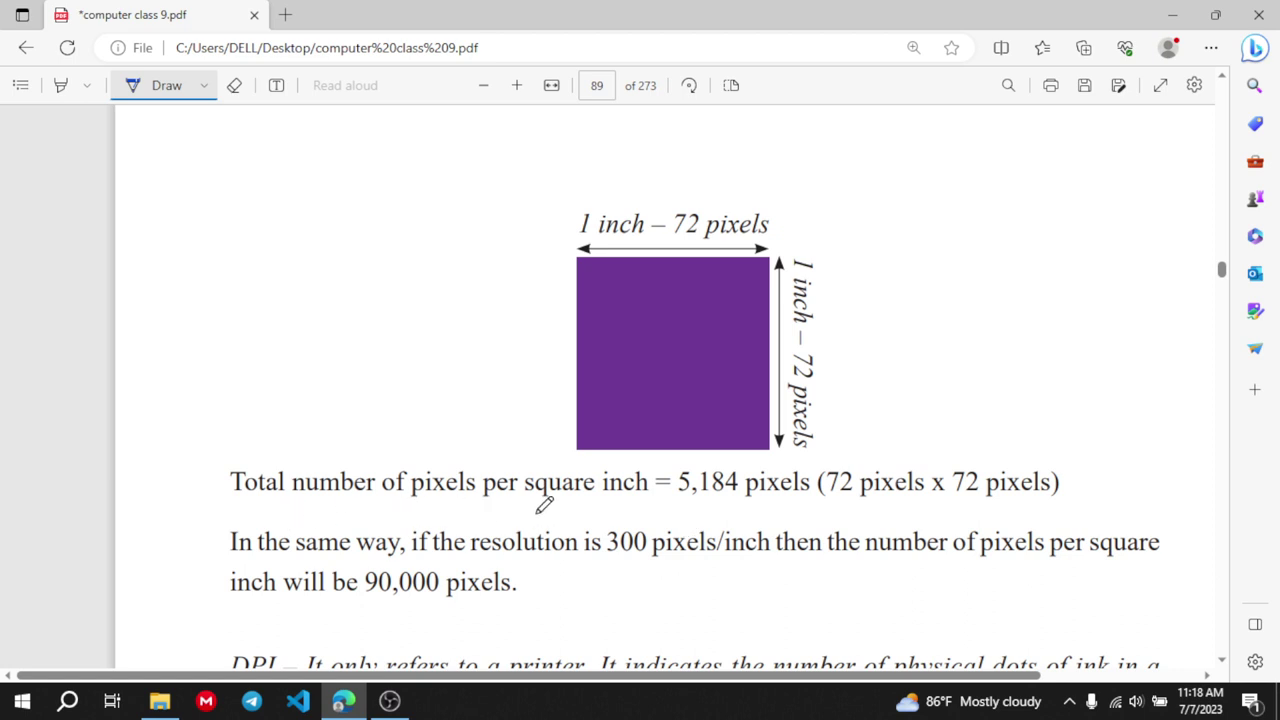
left_click_drag(490, 509, 607, 508)
left_click_drag(688, 508, 792, 500)
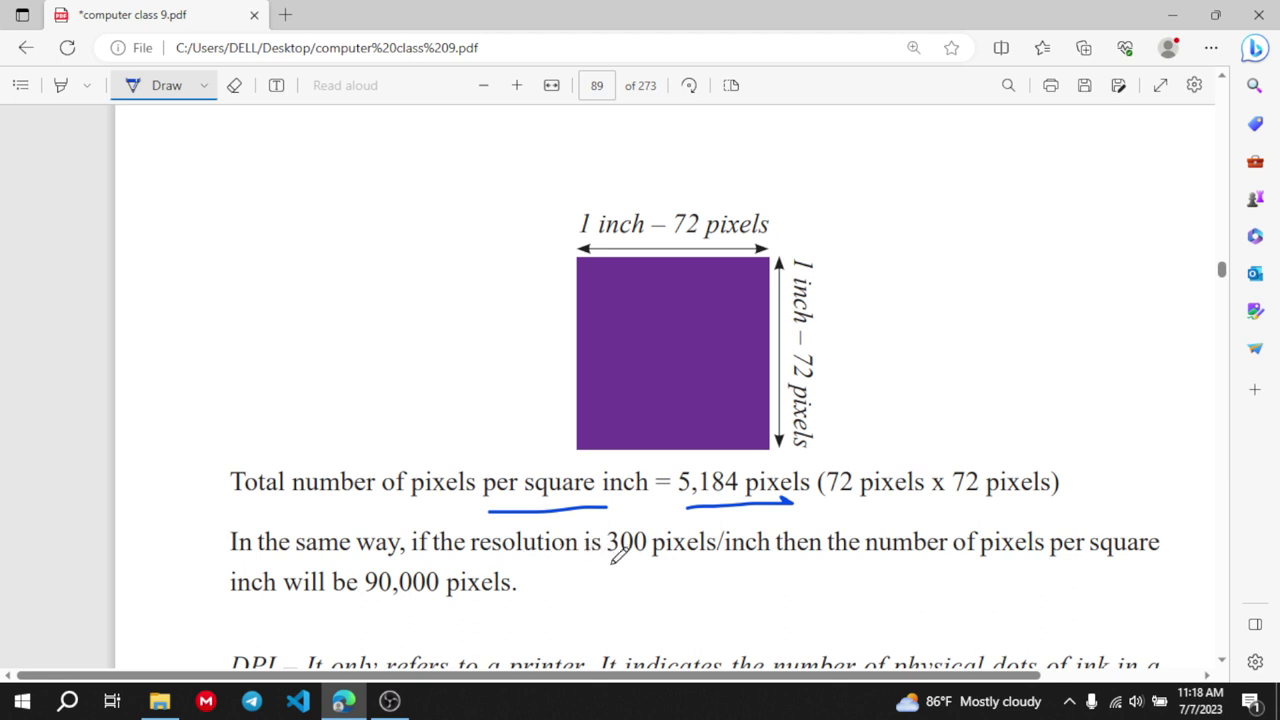
left_click_drag(617, 565, 822, 572)
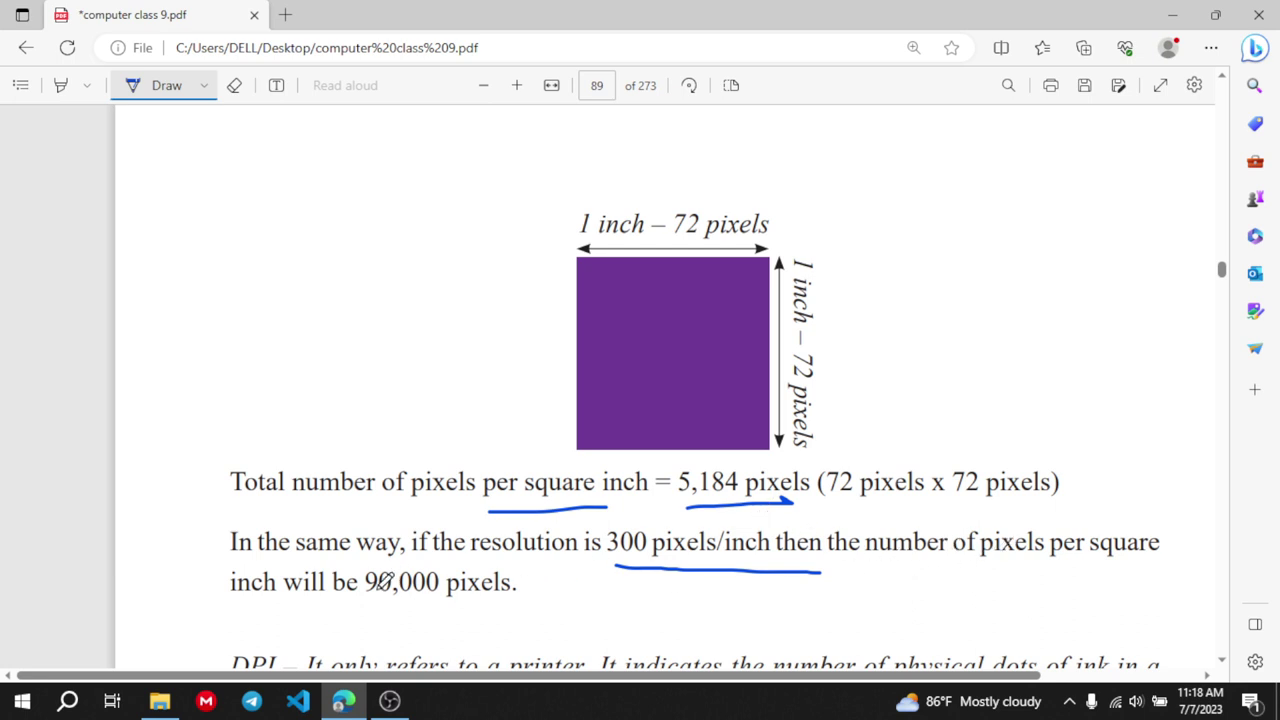
left_click_drag(352, 611, 466, 607)
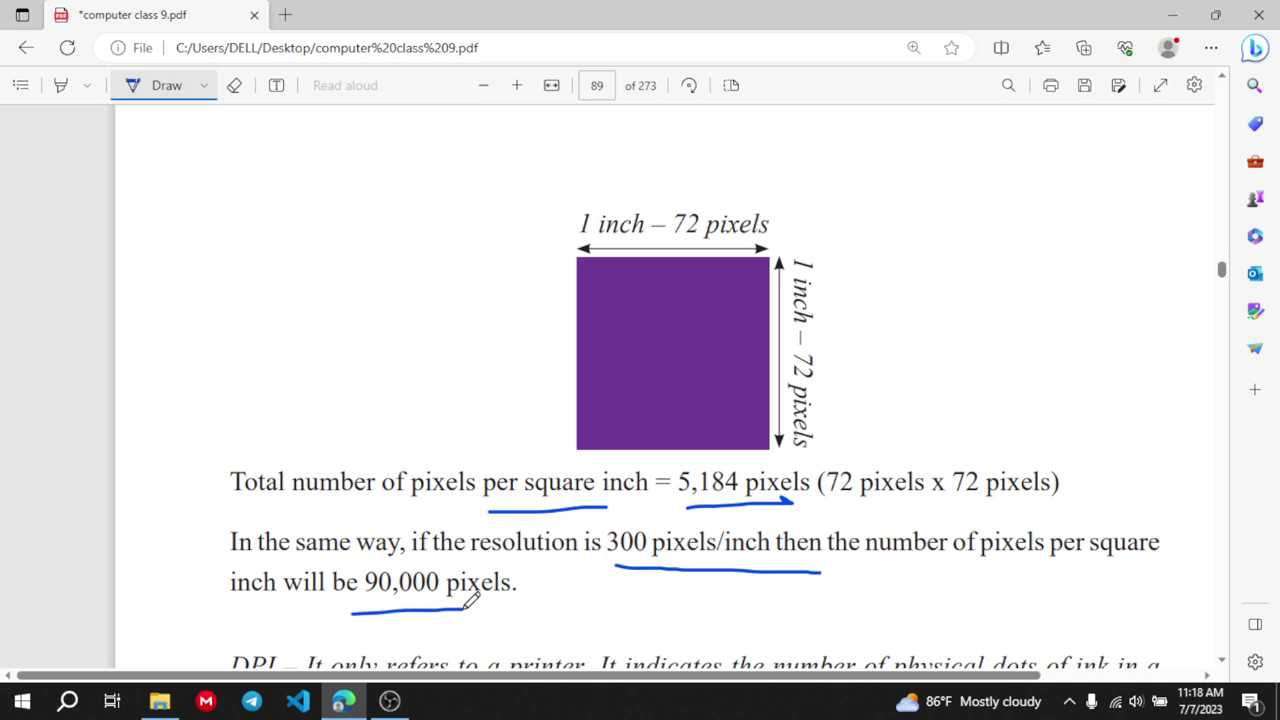
Return to the "What is a megapixel?" box on page 88 and underline the figure 1,048,576
scroll(471, 600, "up", 6)
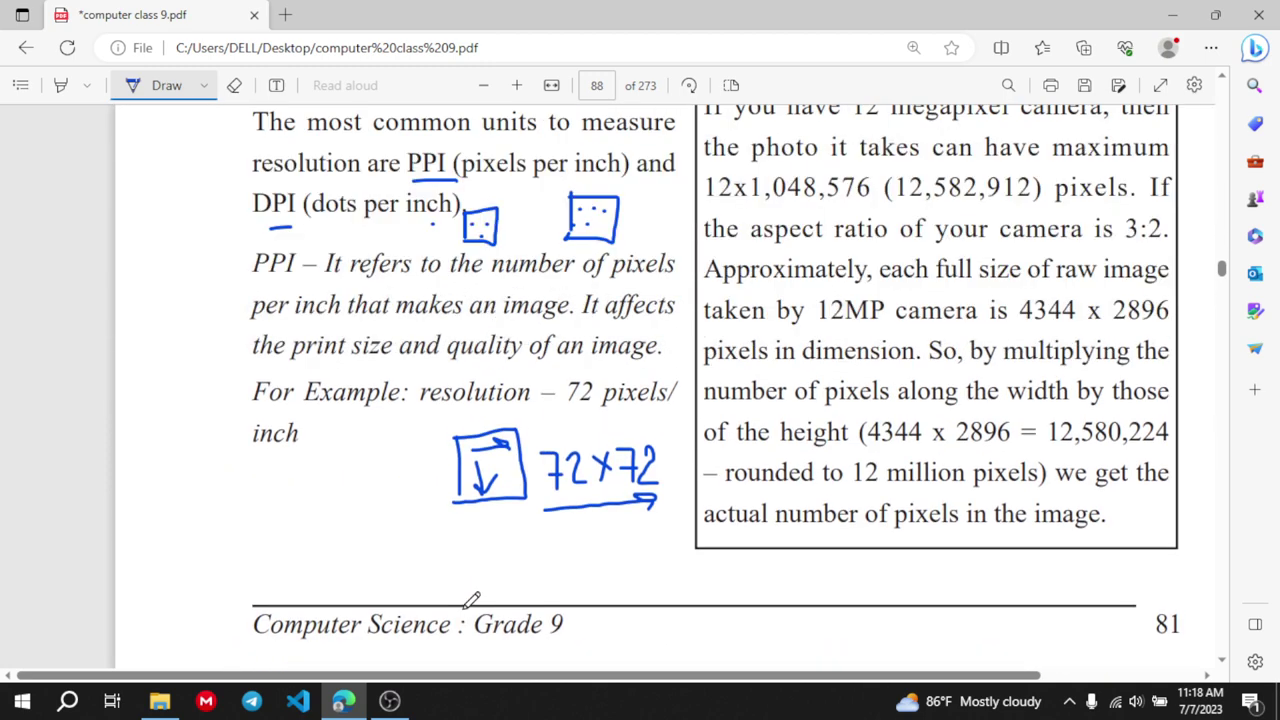
scroll(471, 600, "down", 2)
scroll(471, 600, "up", 7)
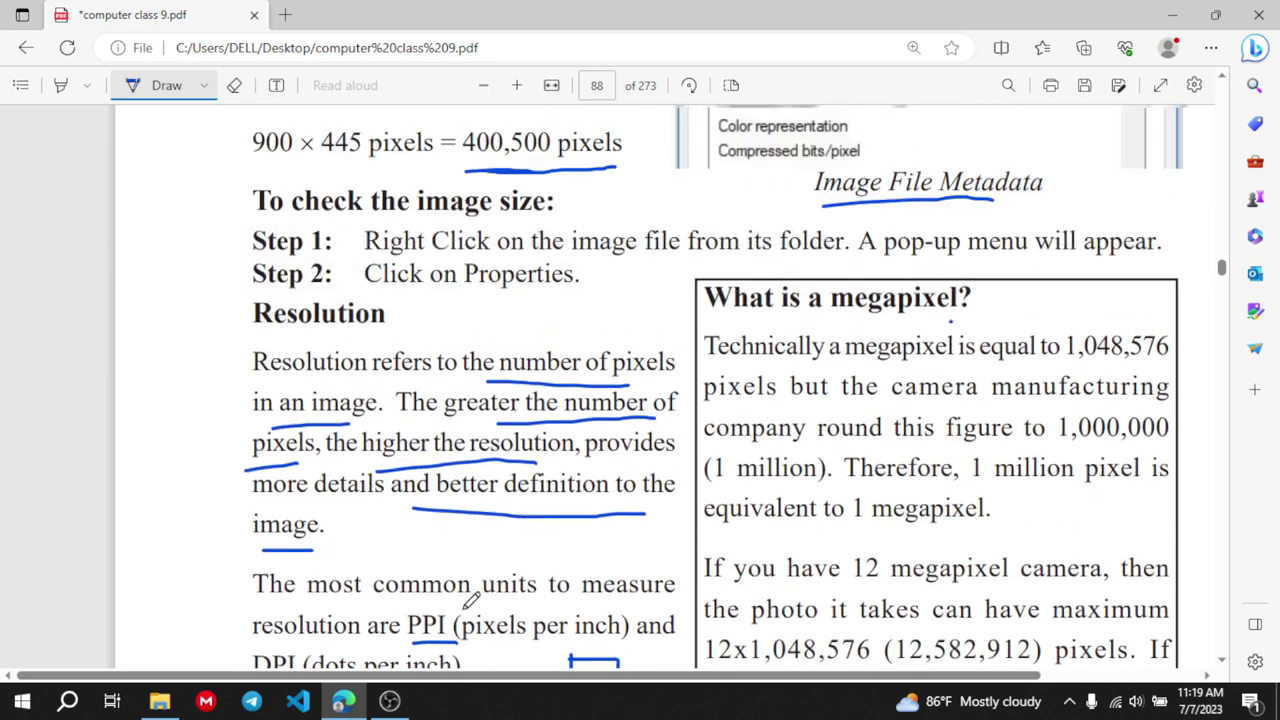
scroll(471, 600, "down", 5)
scroll(471, 600, "up", 3)
scroll(471, 600, "right", 1)
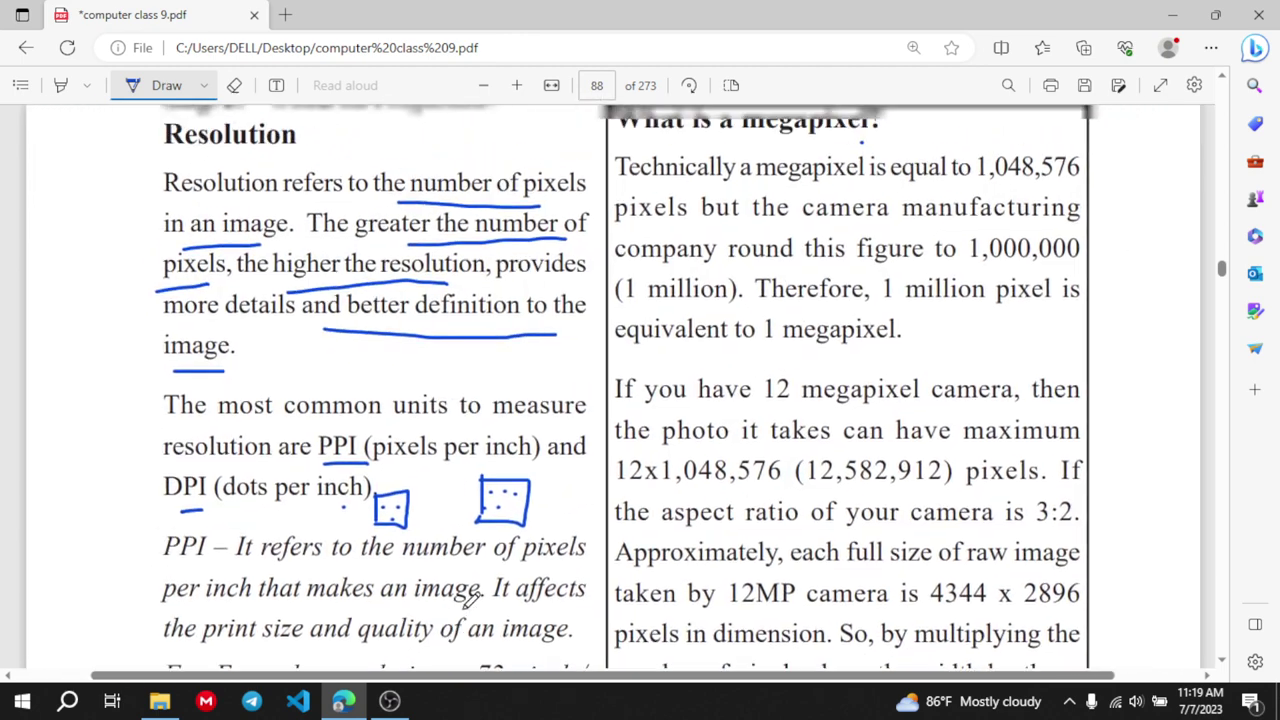
scroll(471, 600, "up", 1)
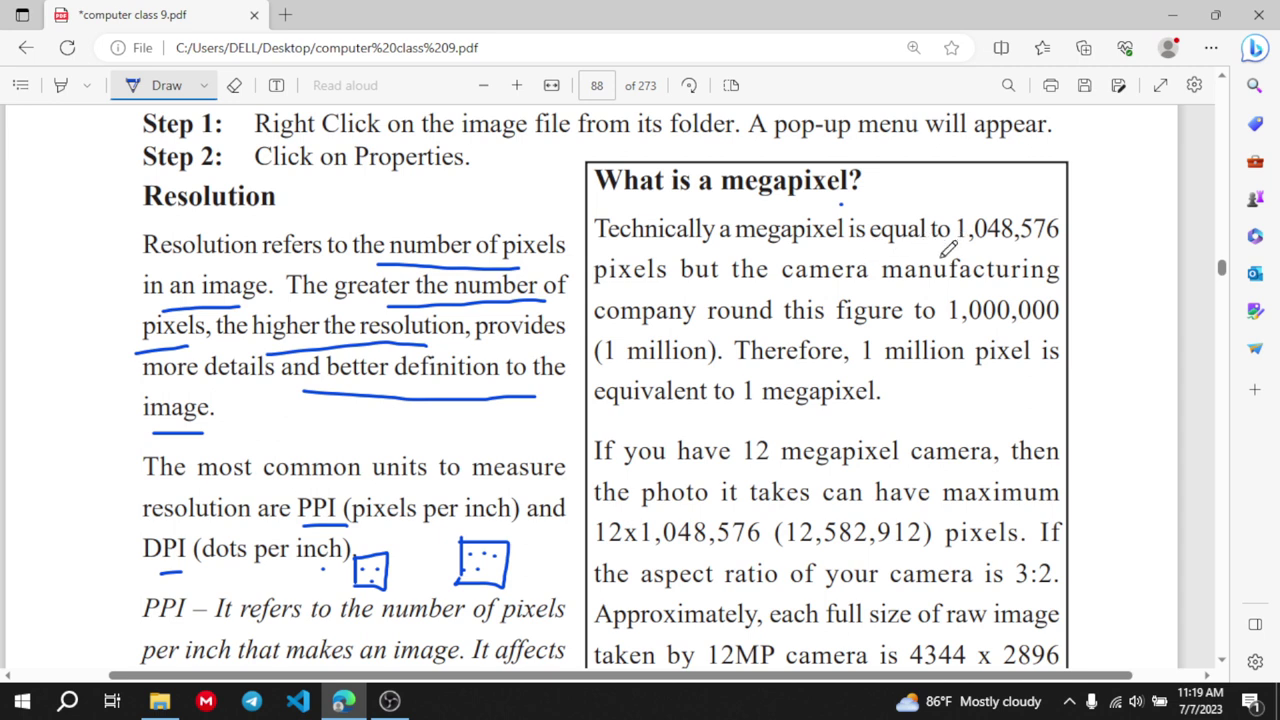
left_click_drag(941, 256, 1116, 250)
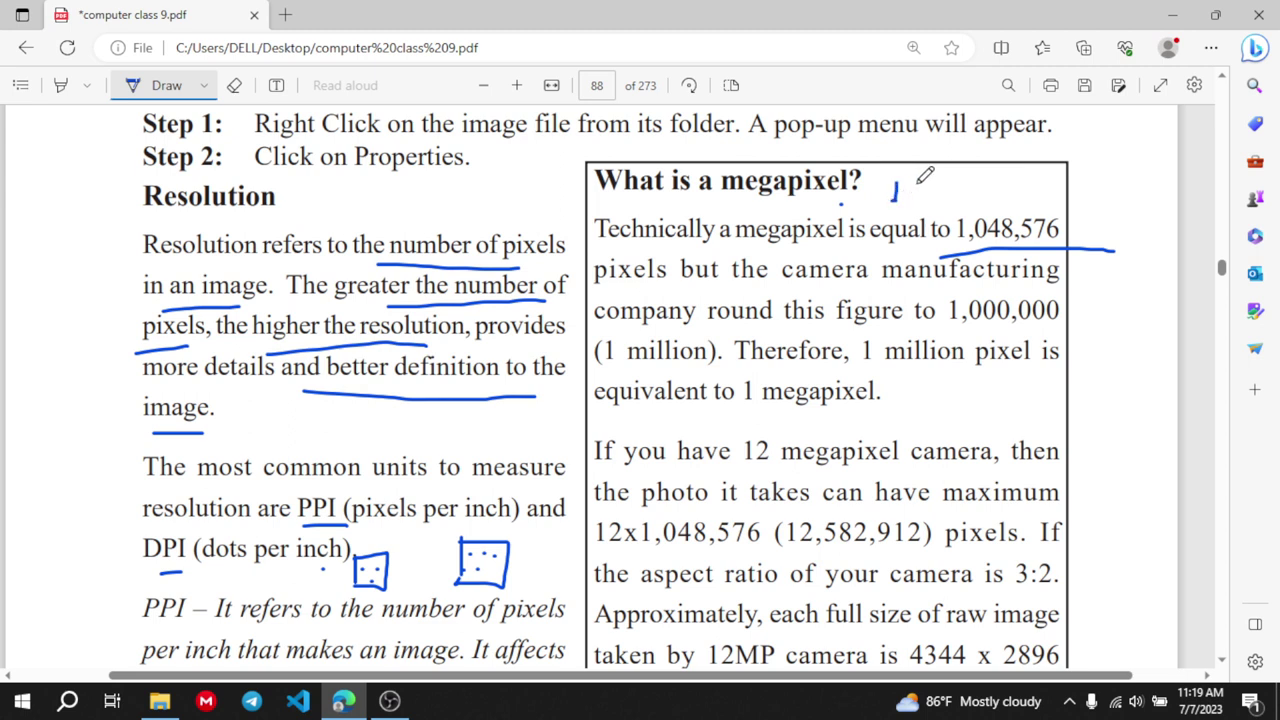
Handwrite 10⁶ and a second power of ten beside the "What is a megapixel?" heading, with a slash after each
mouse_move(912, 184)
left_mouse_down()
mouse_move(907, 202)
mouse_move(916, 180)
mouse_move(944, 170)
left_mouse_up()
mouse_move(984, 175)
left_mouse_down()
mouse_move(992, 190)
mouse_move(1052, 156)
left_mouse_up()
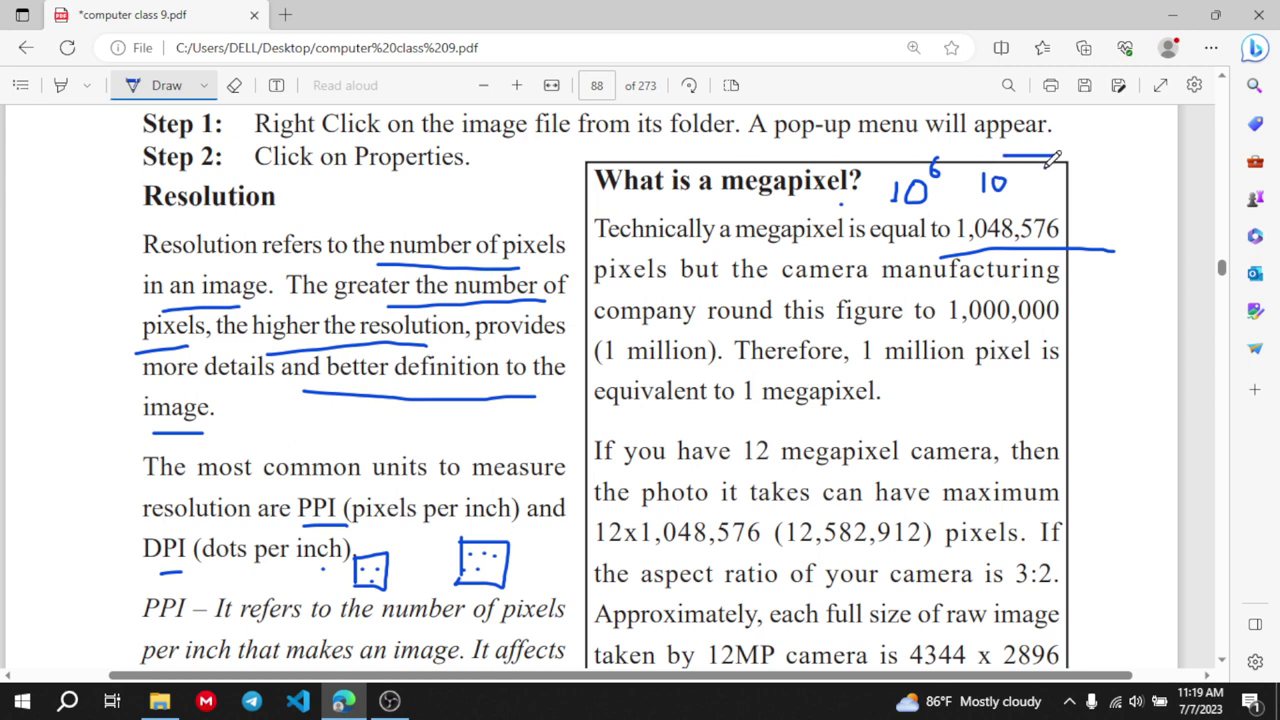
left_click(234, 85)
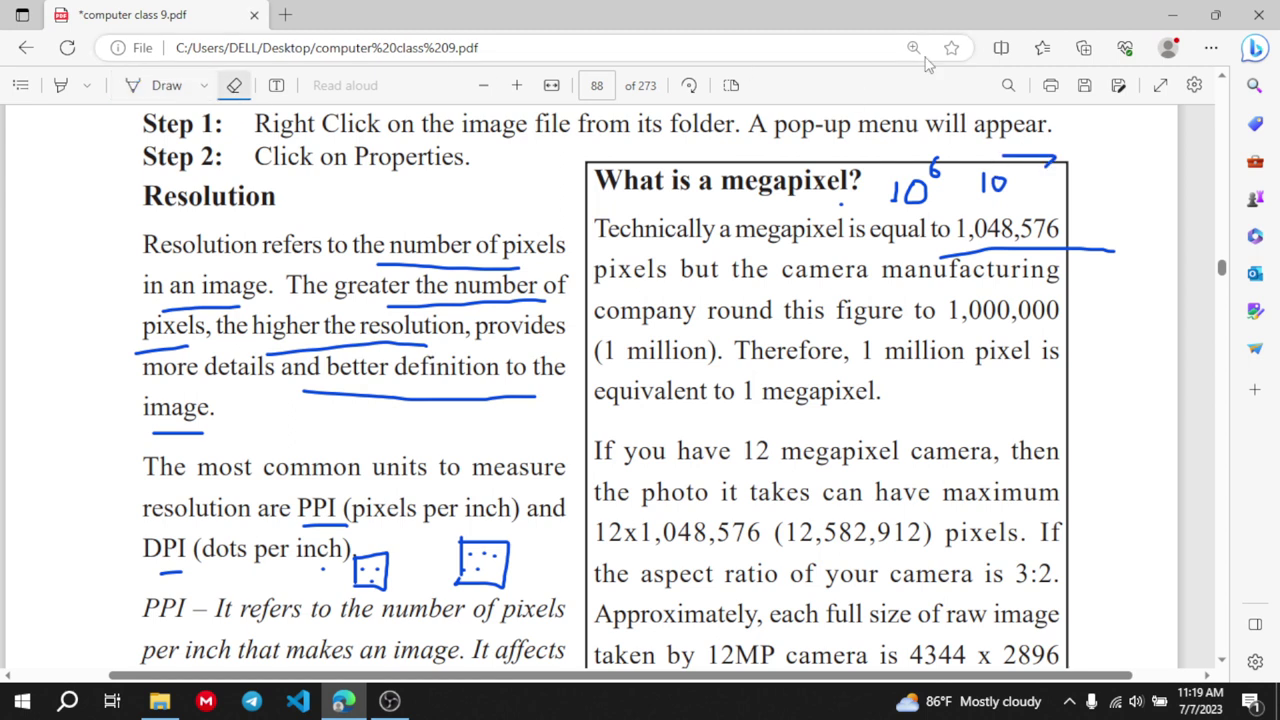
left_click(1040, 160)
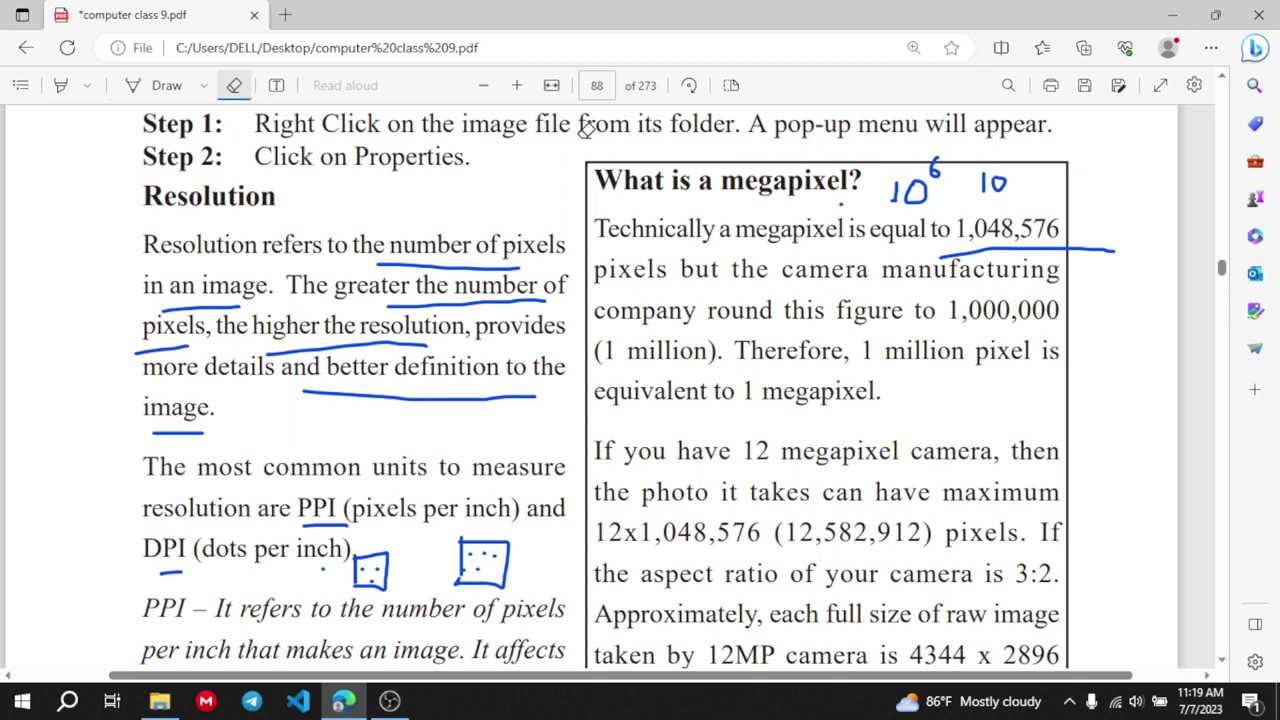
left_click(162, 88)
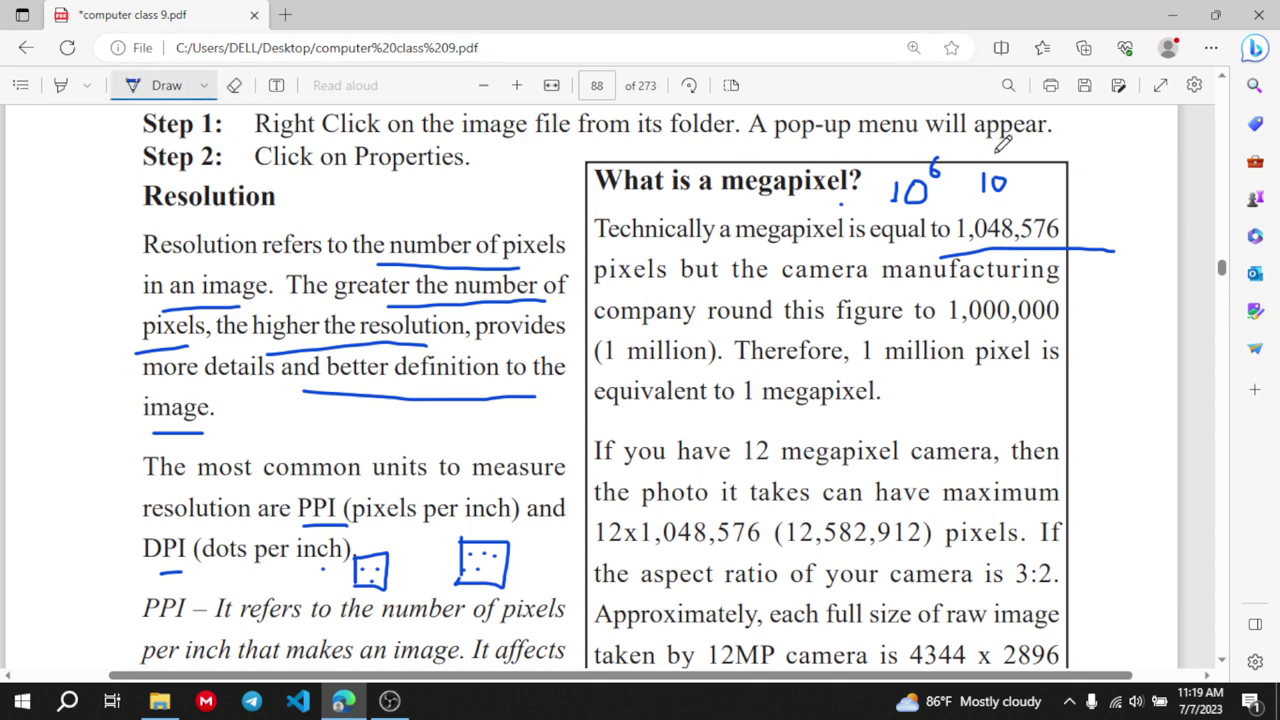
mouse_move(1000, 146)
left_mouse_down()
mouse_move(1047, 153)
mouse_move(1010, 180)
left_mouse_up()
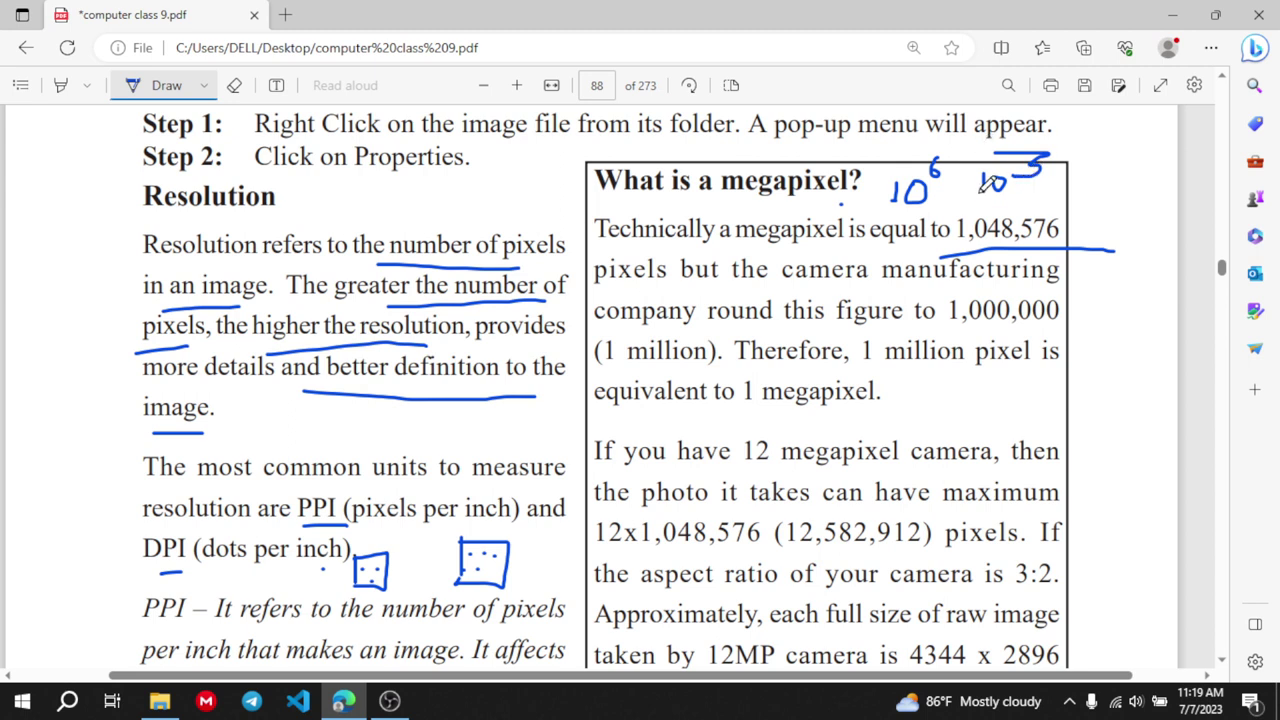
left_click_drag(969, 160, 963, 190)
left_click_drag(1085, 147, 1083, 160)
Erase the handwritten powers of ten and slashes beside the "What is a megapixel?" heading
left_click(234, 85)
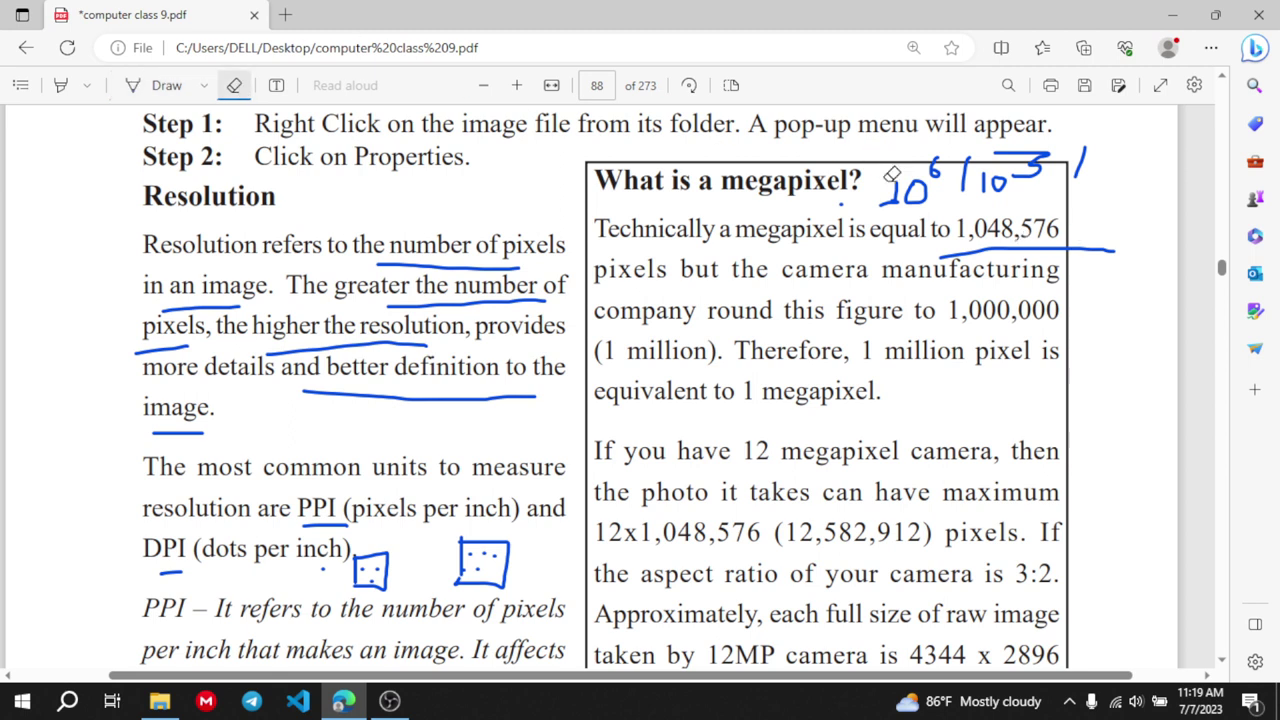
left_click_drag(886, 182, 1030, 173)
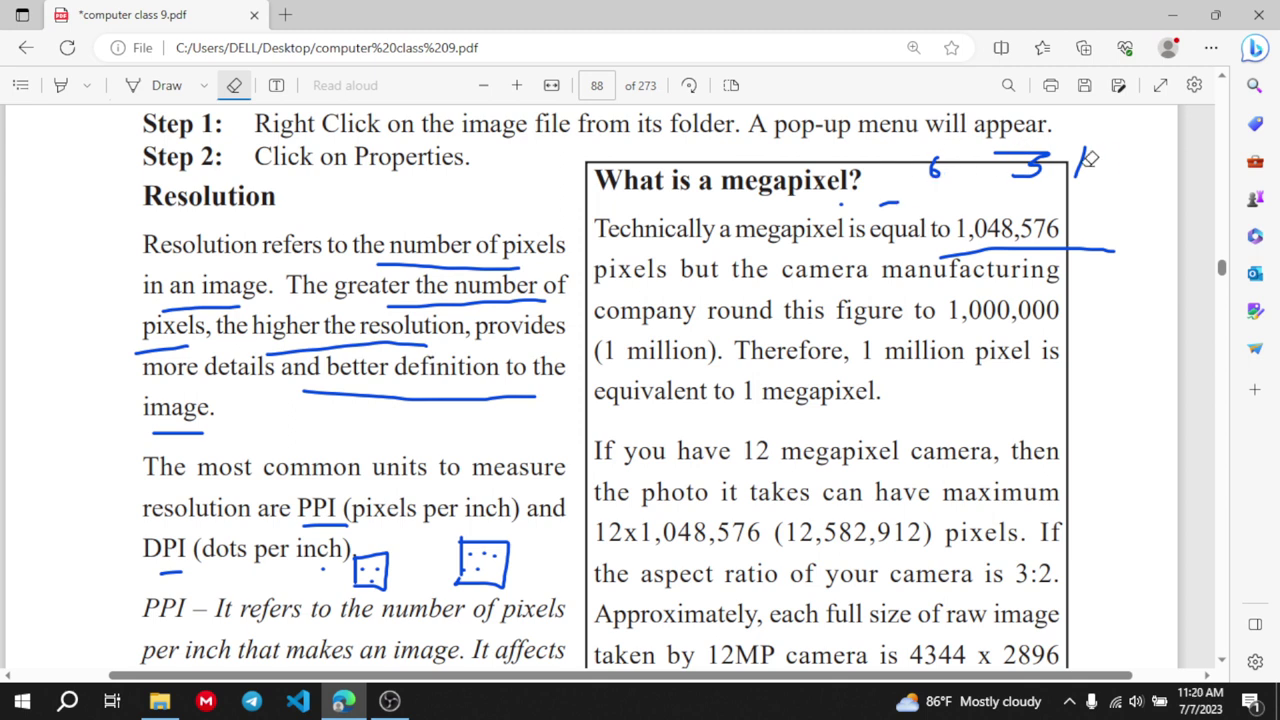
left_click_drag(1090, 158, 908, 183)
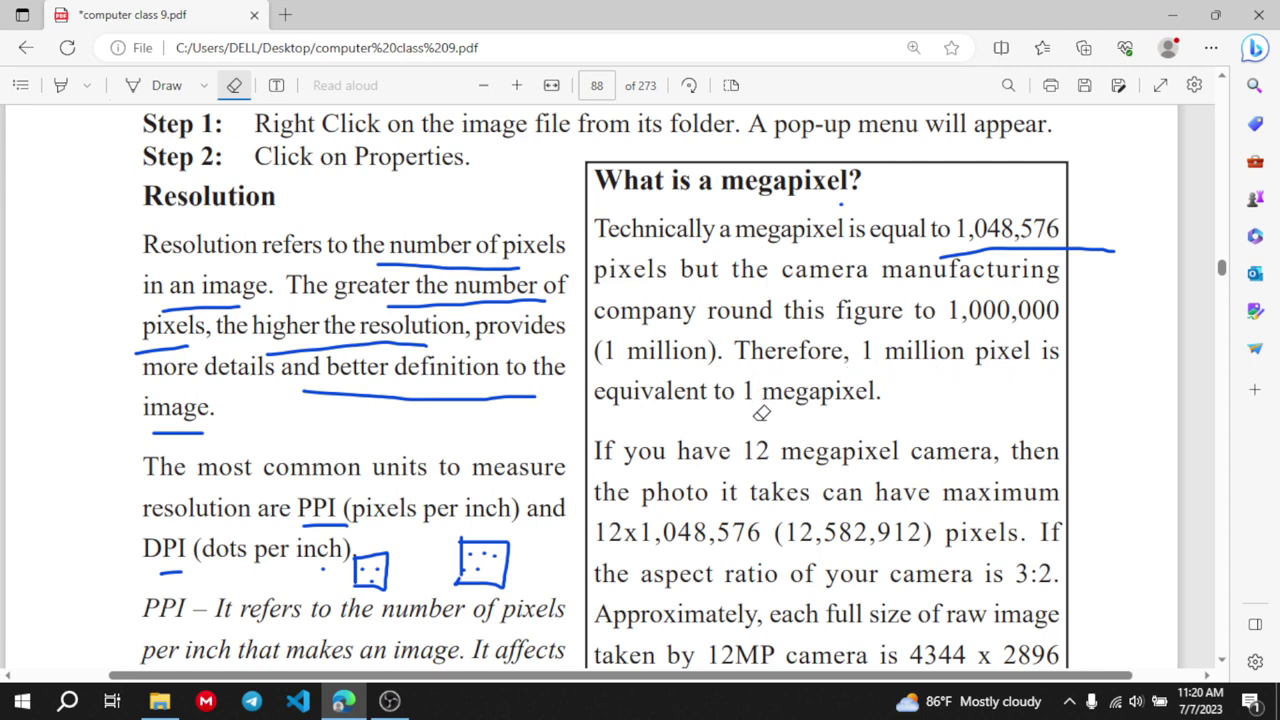
Underline "1 million", "1 megapixel", "12 megapixel camera" and "12x1,048,576" in the megapixel box
left_click(158, 87)
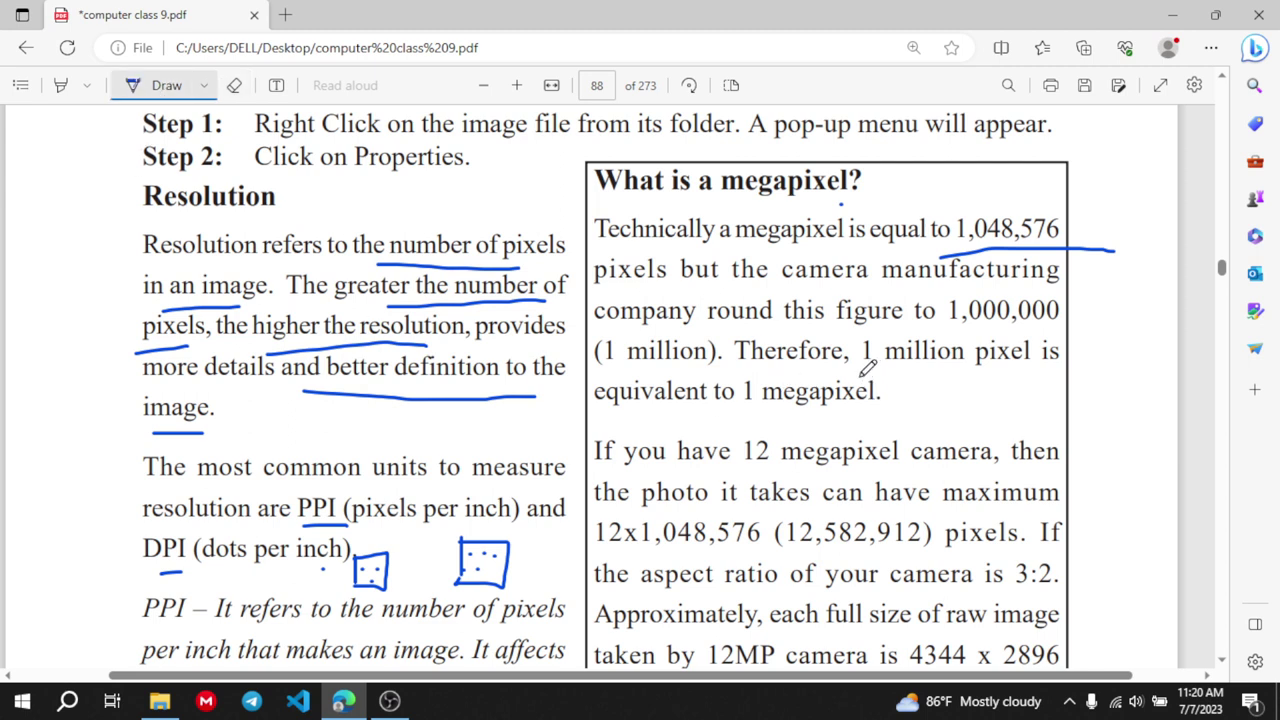
left_click_drag(862, 377, 936, 375)
left_click_drag(741, 420, 797, 410)
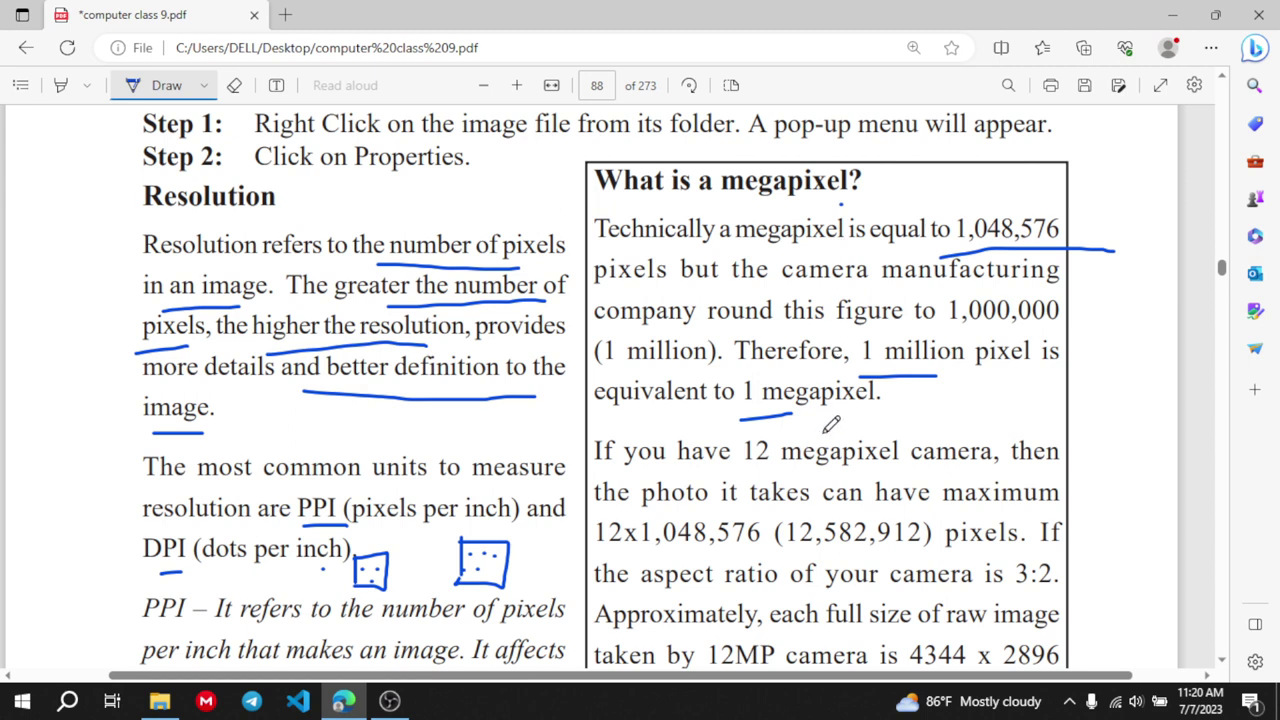
scroll(831, 425, "down", 1)
left_click_drag(734, 380, 1000, 377)
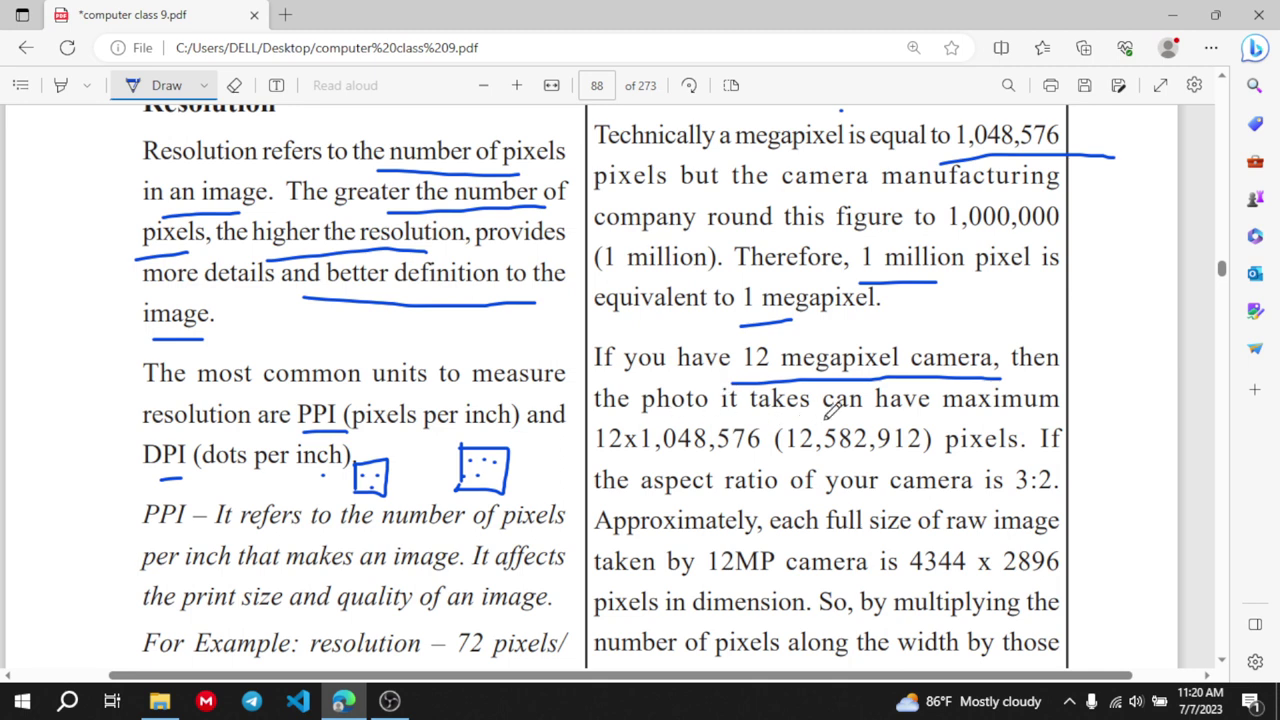
left_click_drag(607, 449, 745, 450)
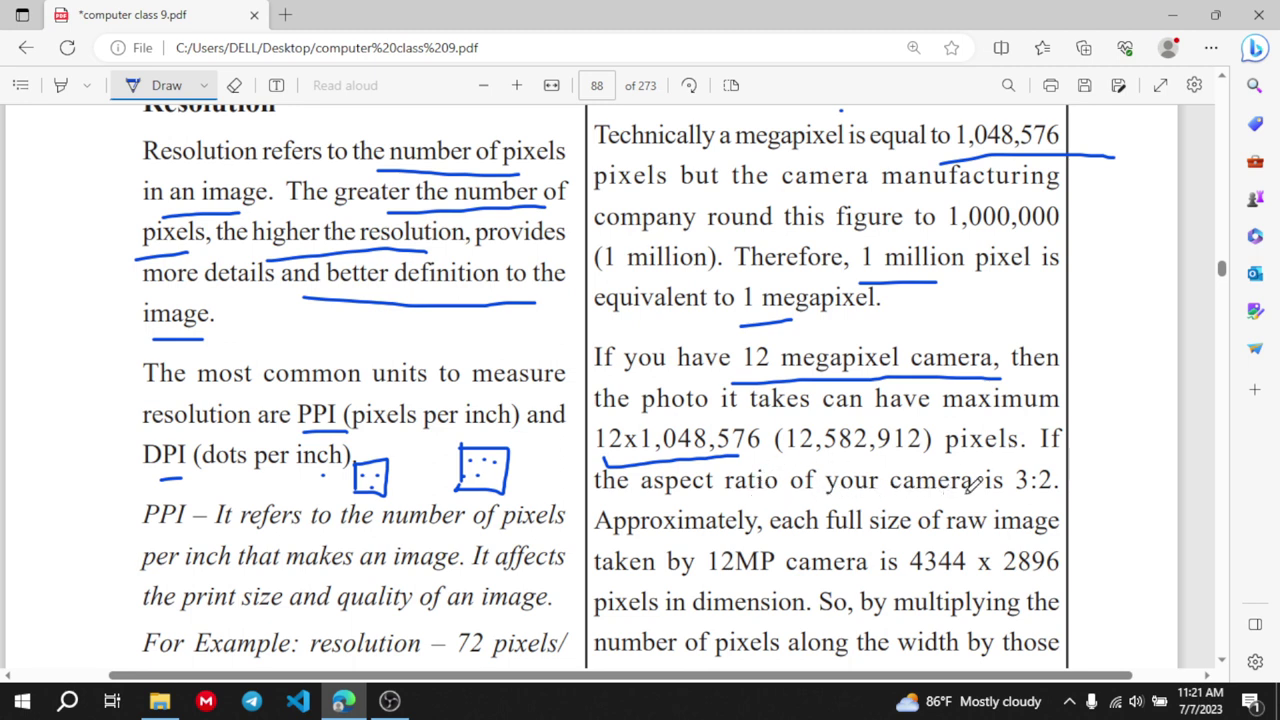
Underline the aspect ratio "is 3:2" and handwrite a W/H ratio note in the margin beside it, redoing the W
left_click_drag(978, 492, 1119, 491)
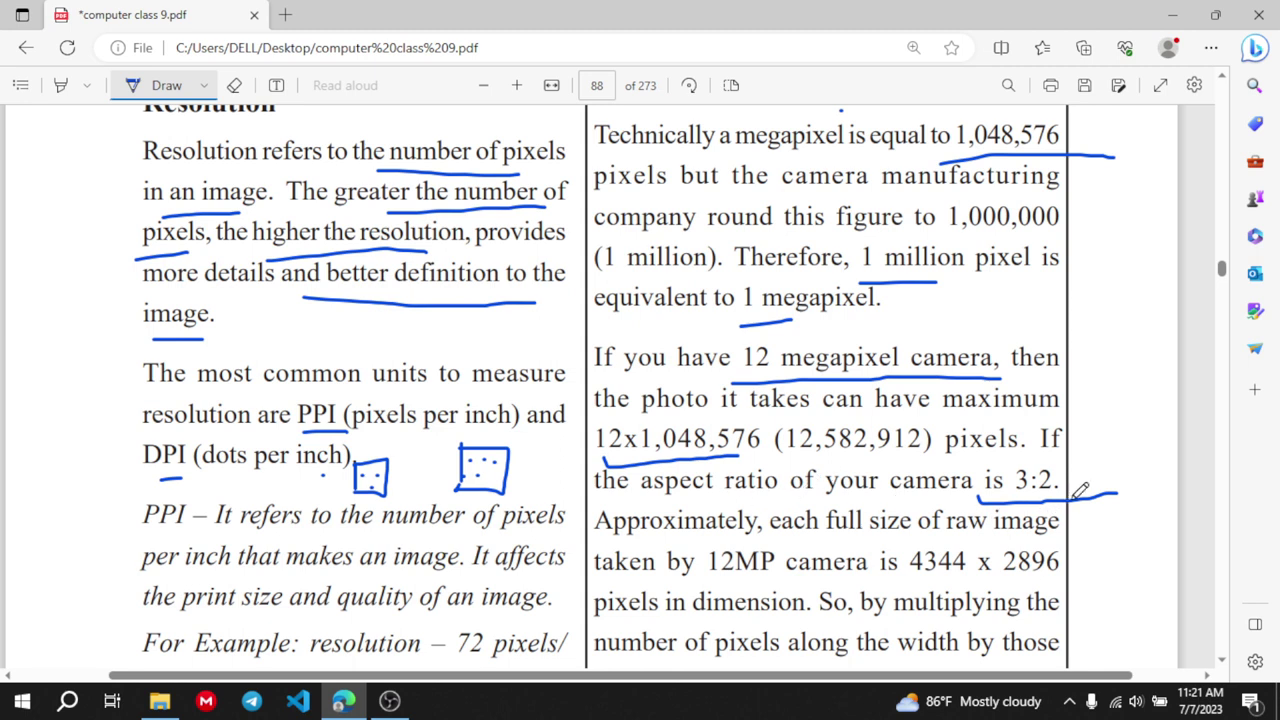
mouse_move(1094, 448)
left_mouse_down()
mouse_move(1120, 488)
mouse_move(1140, 466)
left_mouse_up()
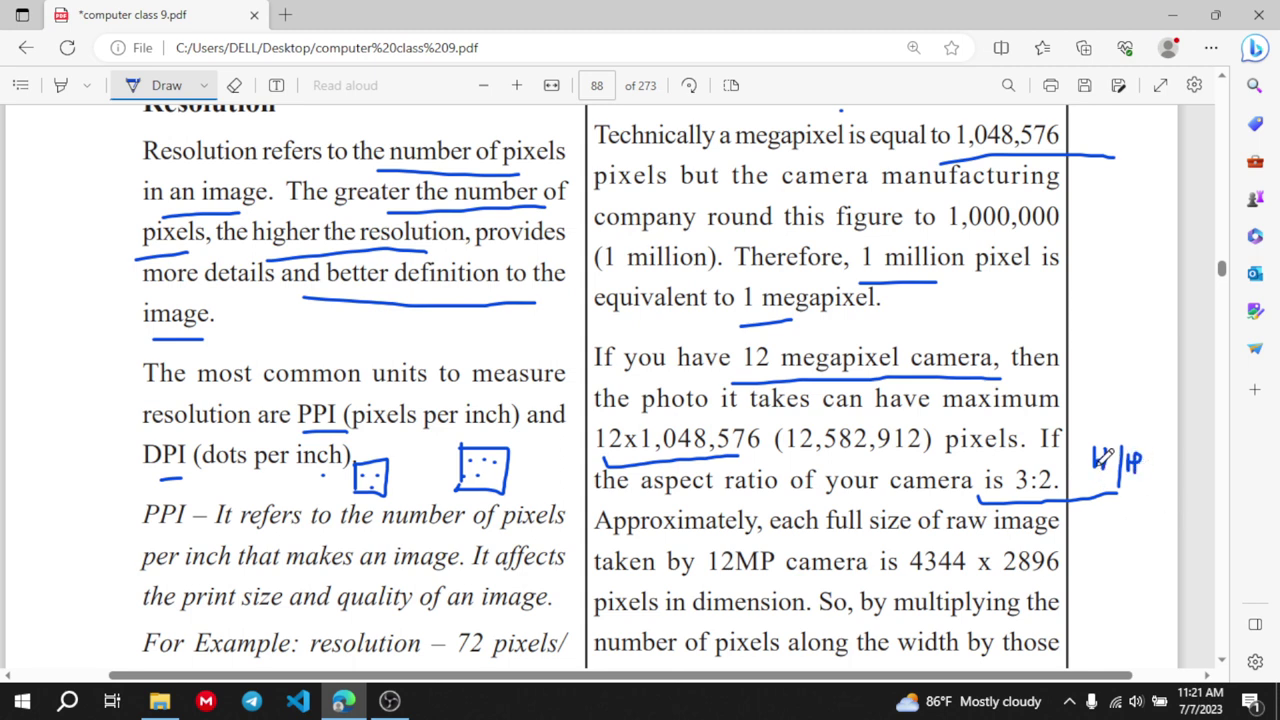
left_click(276, 85)
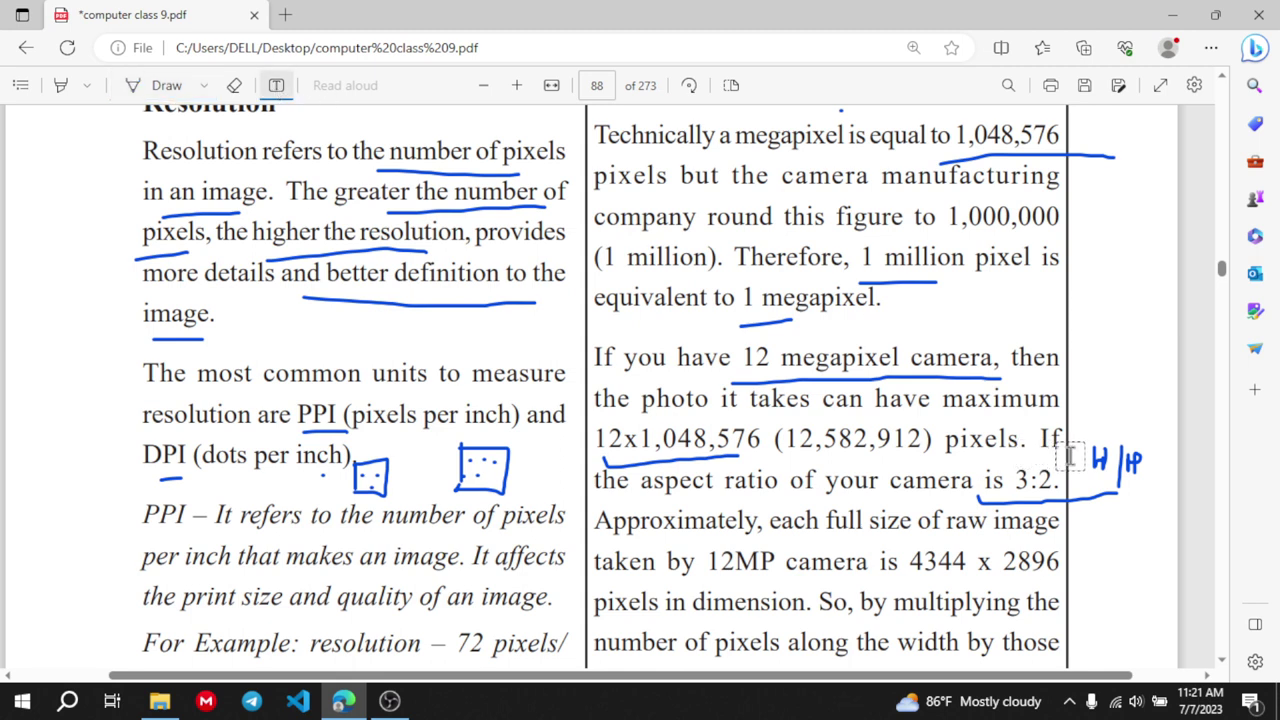
left_click(239, 88)
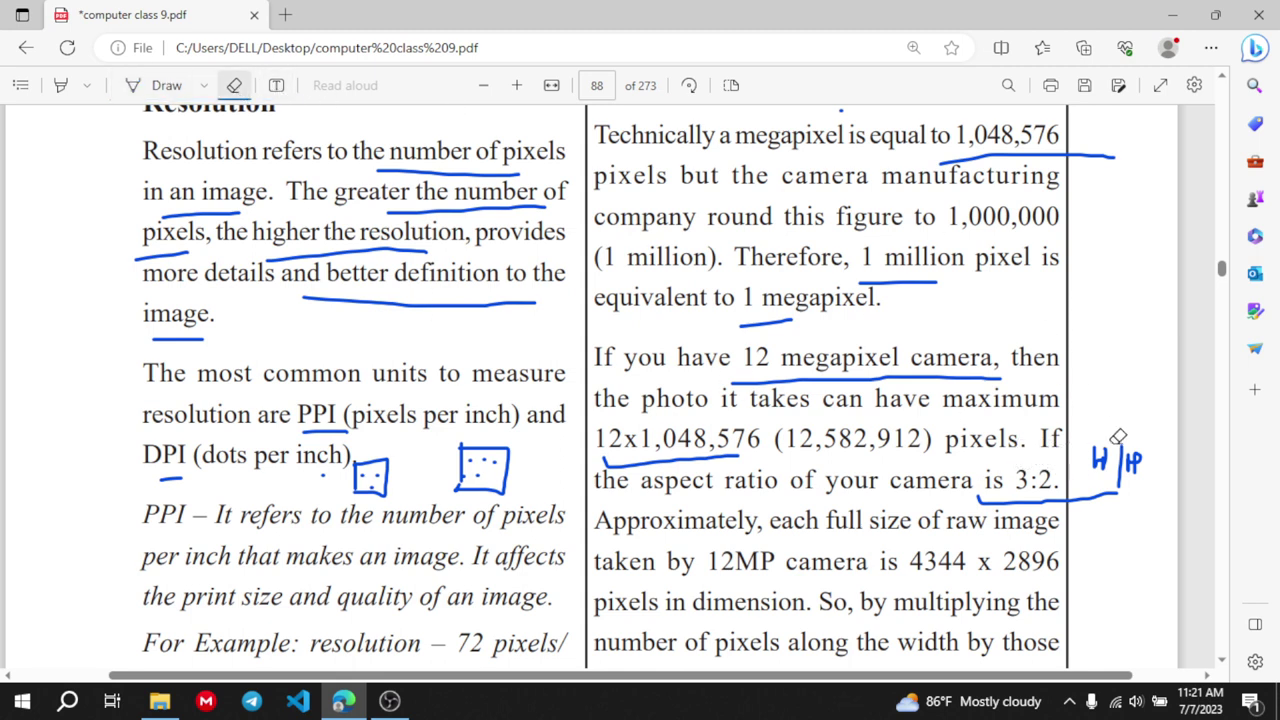
left_click_drag(1092, 453, 1101, 449)
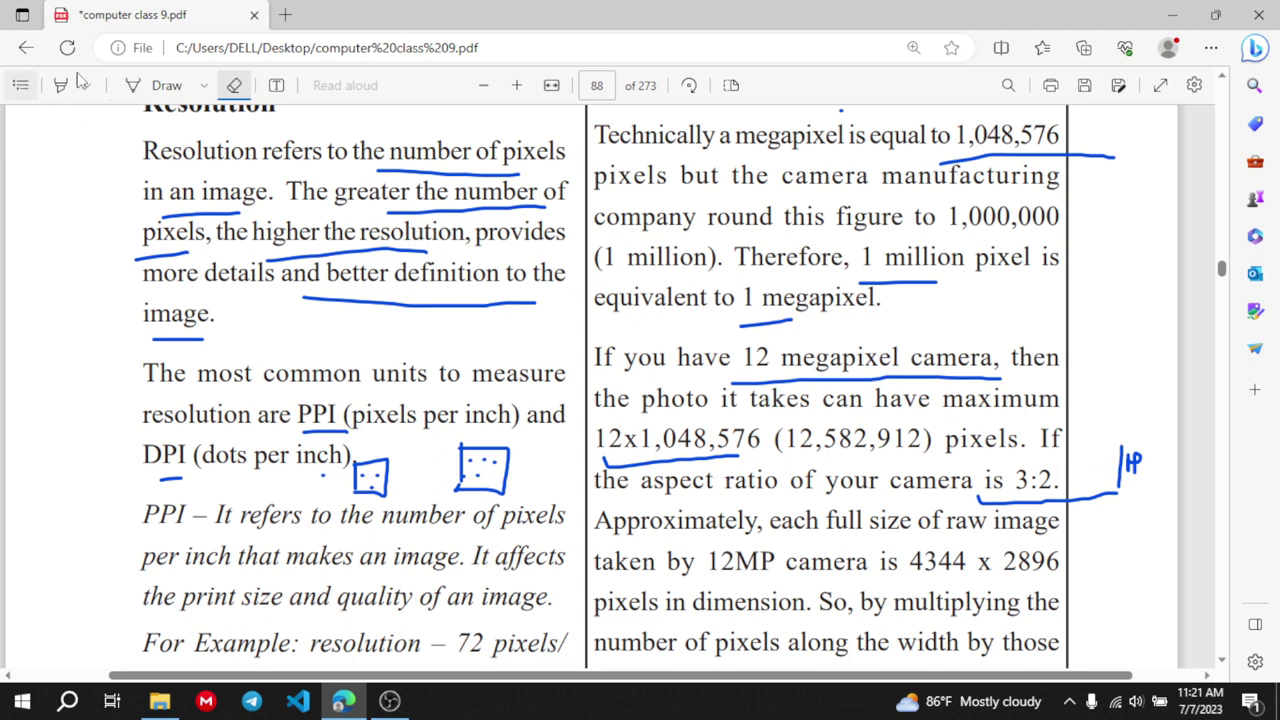
left_click(145, 85)
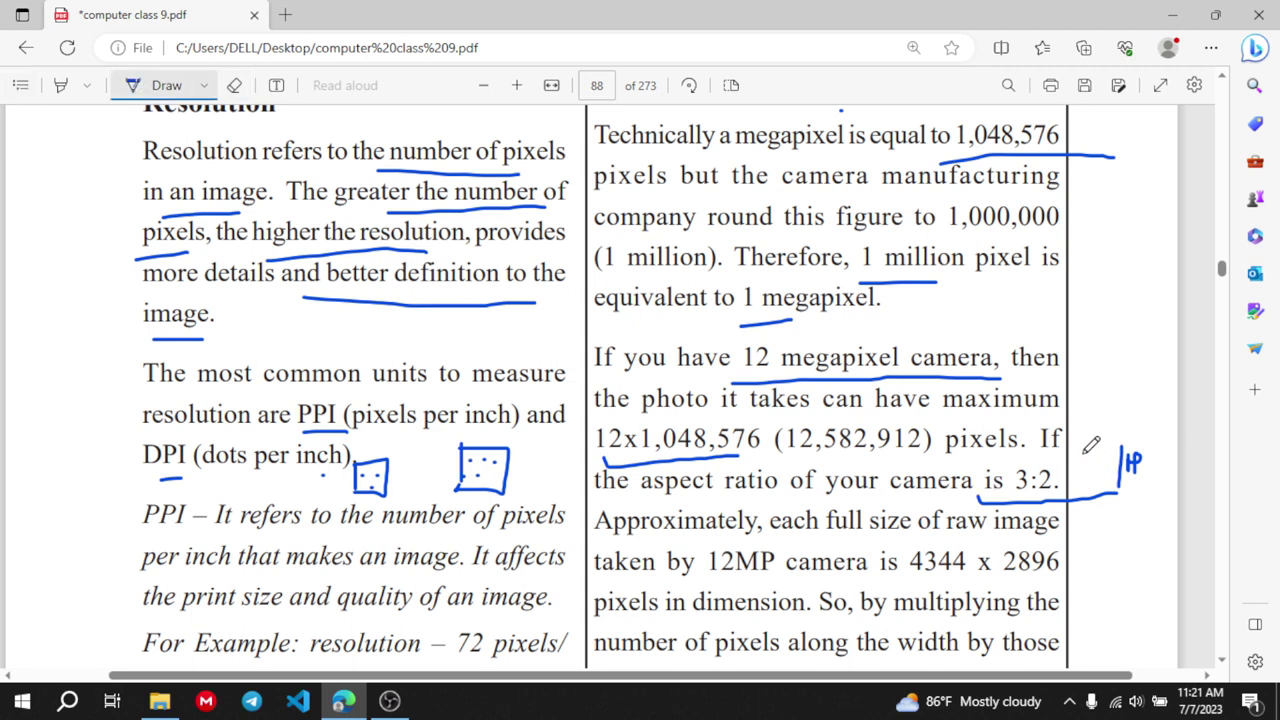
left_click_drag(1084, 455, 1097, 476)
Underline "12MP camera is 4344 x" in the megapixel box and switch from drawing to adding text
left_click_drag(726, 575, 1010, 574)
scroll(1015, 566, "down", 3)
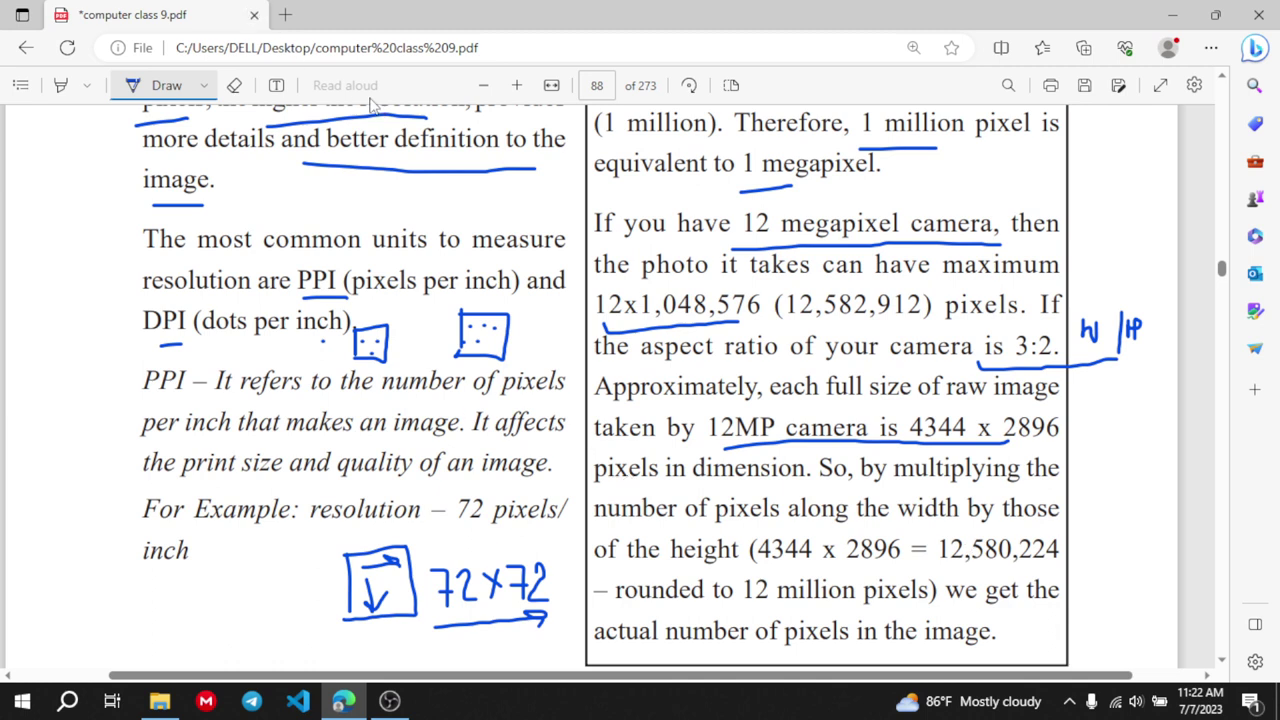
left_click(277, 86)
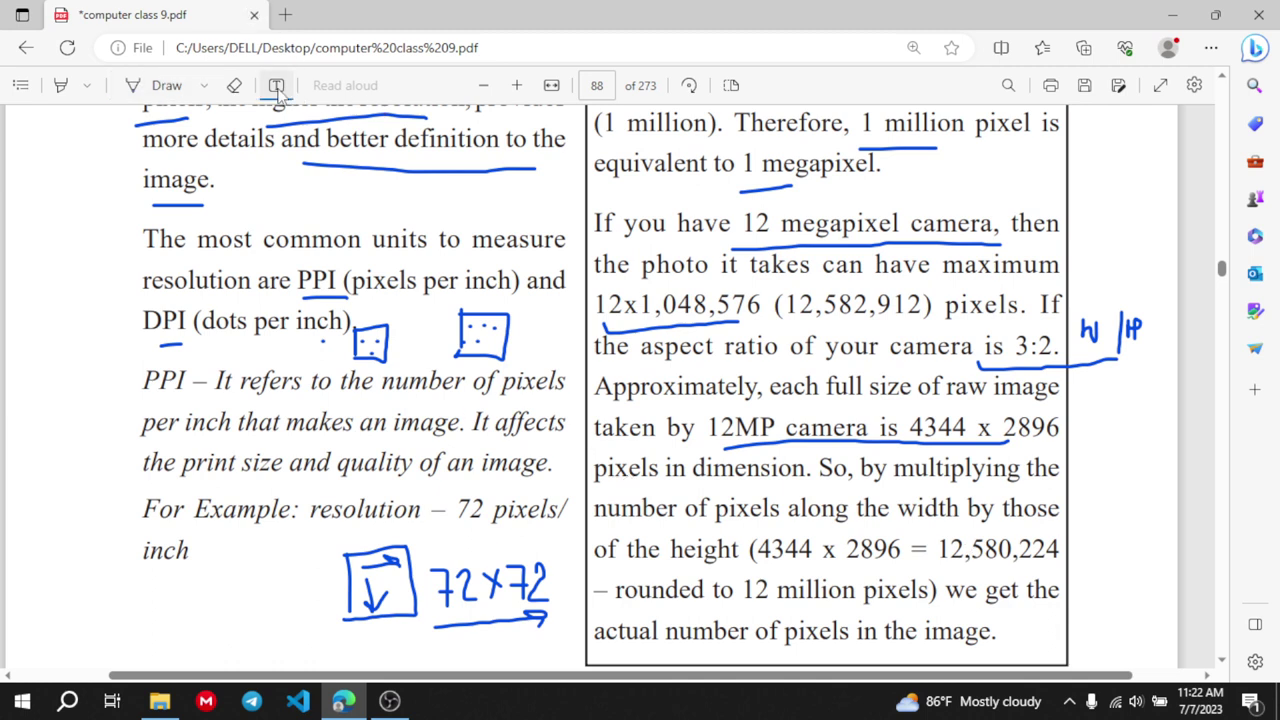
left_click(1097, 406)
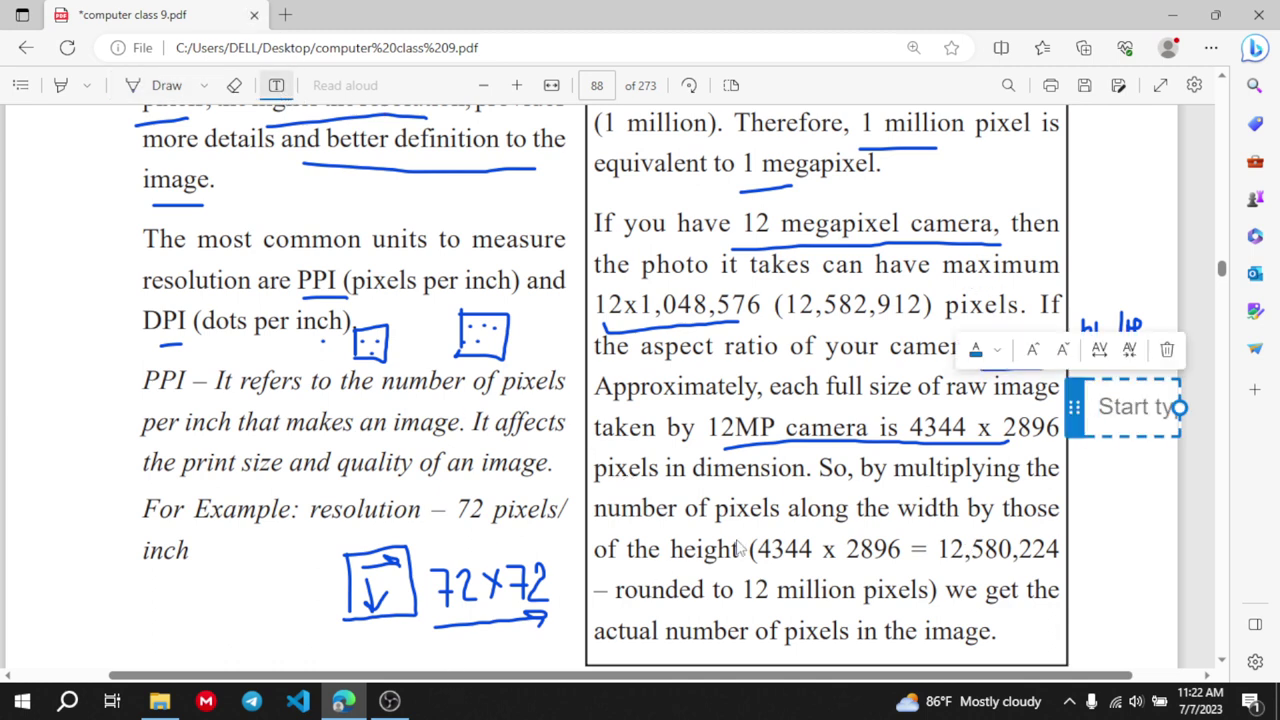
scroll(740, 547, "down", 6)
left_click(618, 493)
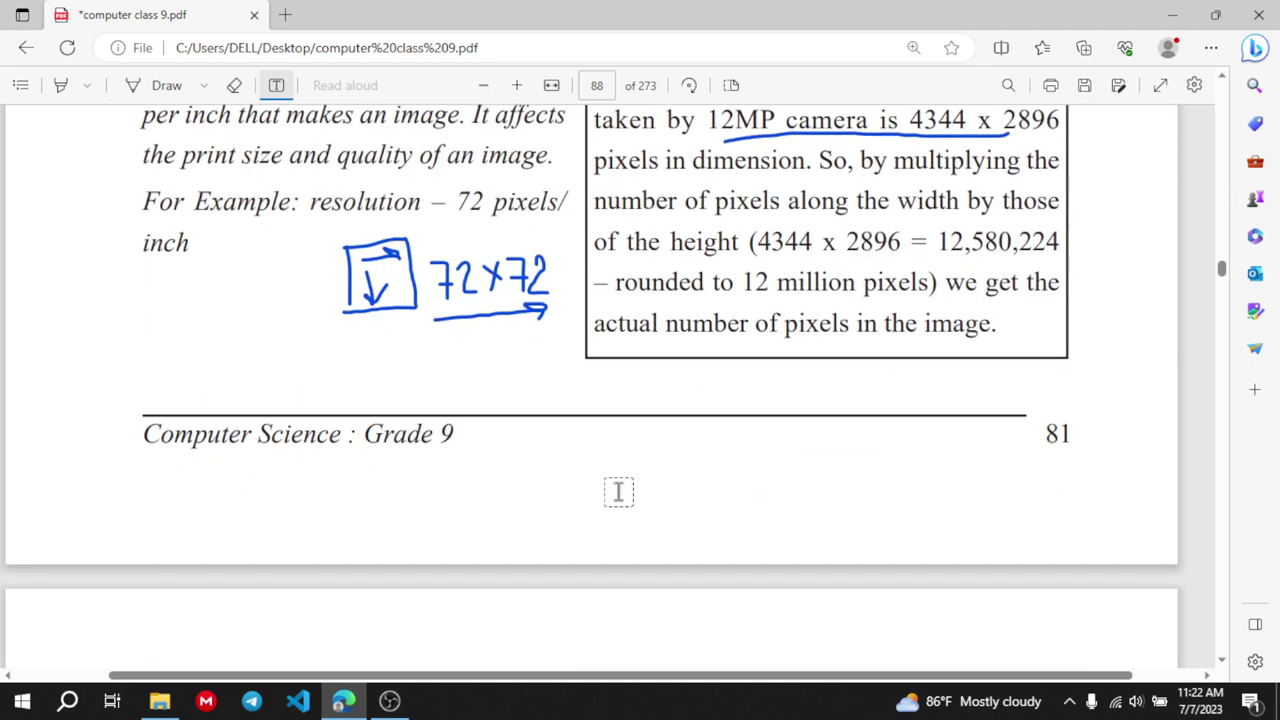
Add a text note in the page 81 footer beside "Computer Science : Grade 9" with the lines "width=" and "height="
scroll(618, 491, "up", 1)
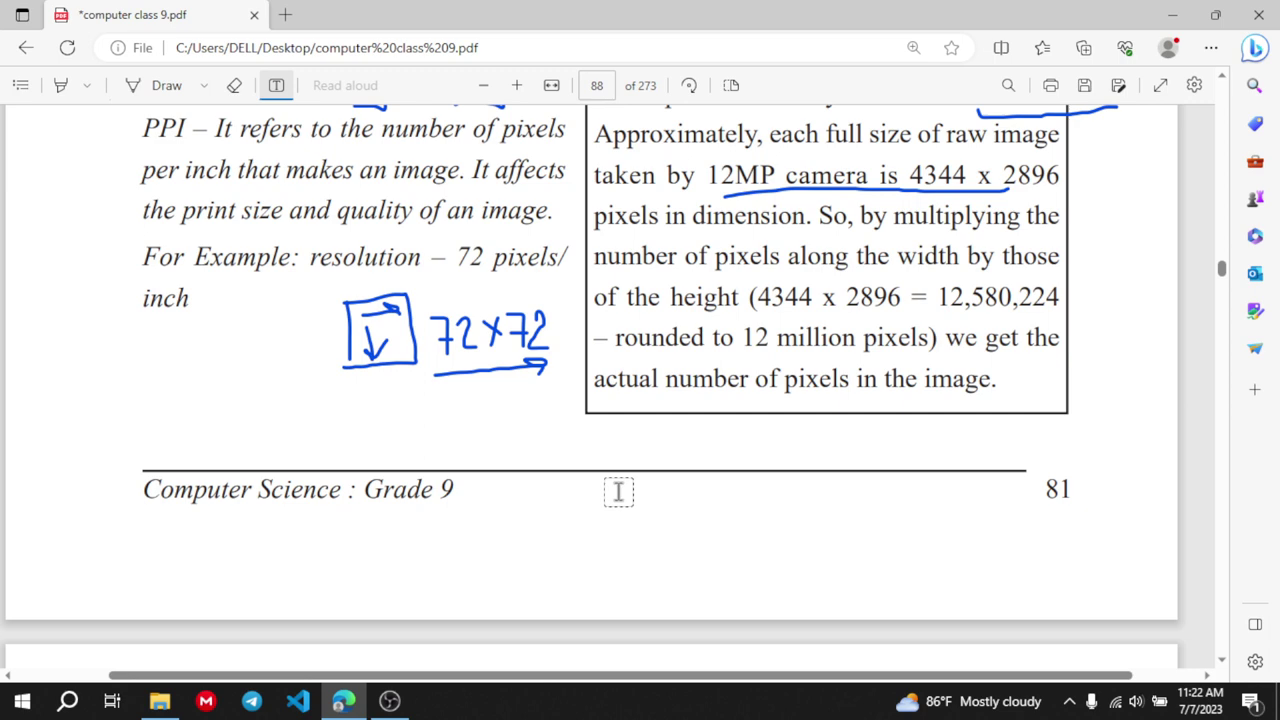
left_click(618, 491)
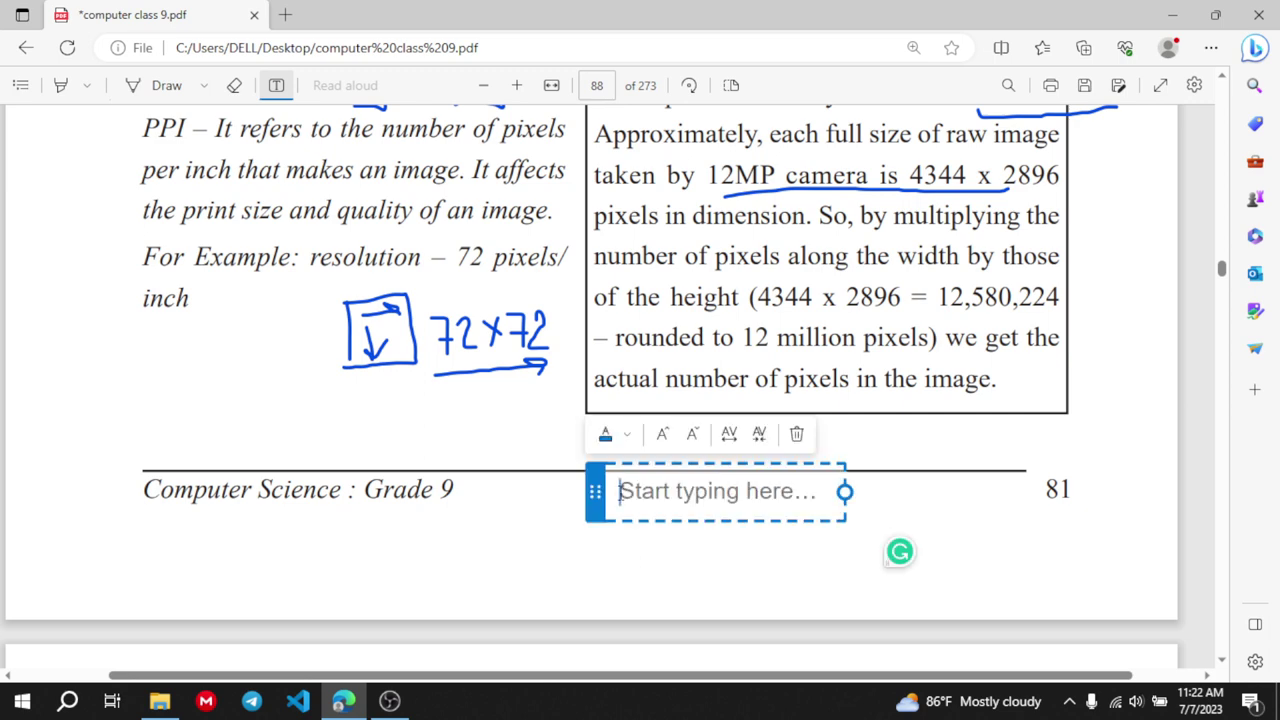
type("weid")
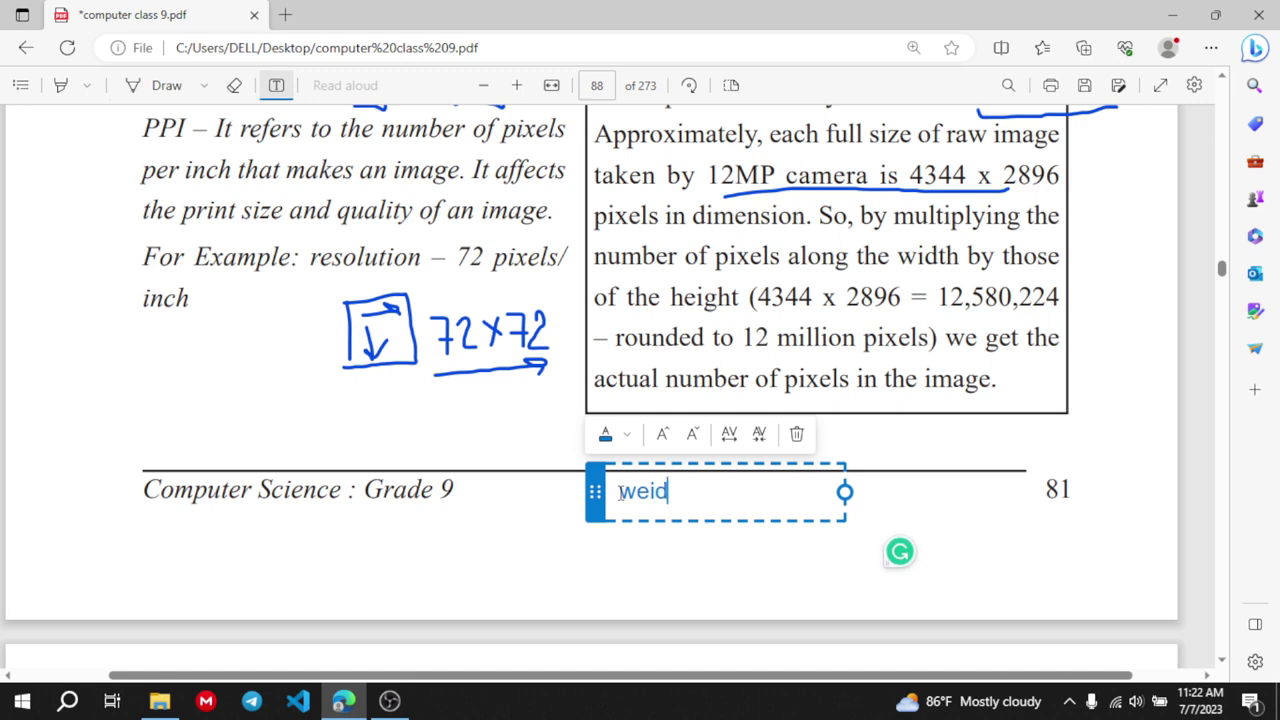
type("th=")
key("Return")
left_click(641, 490)
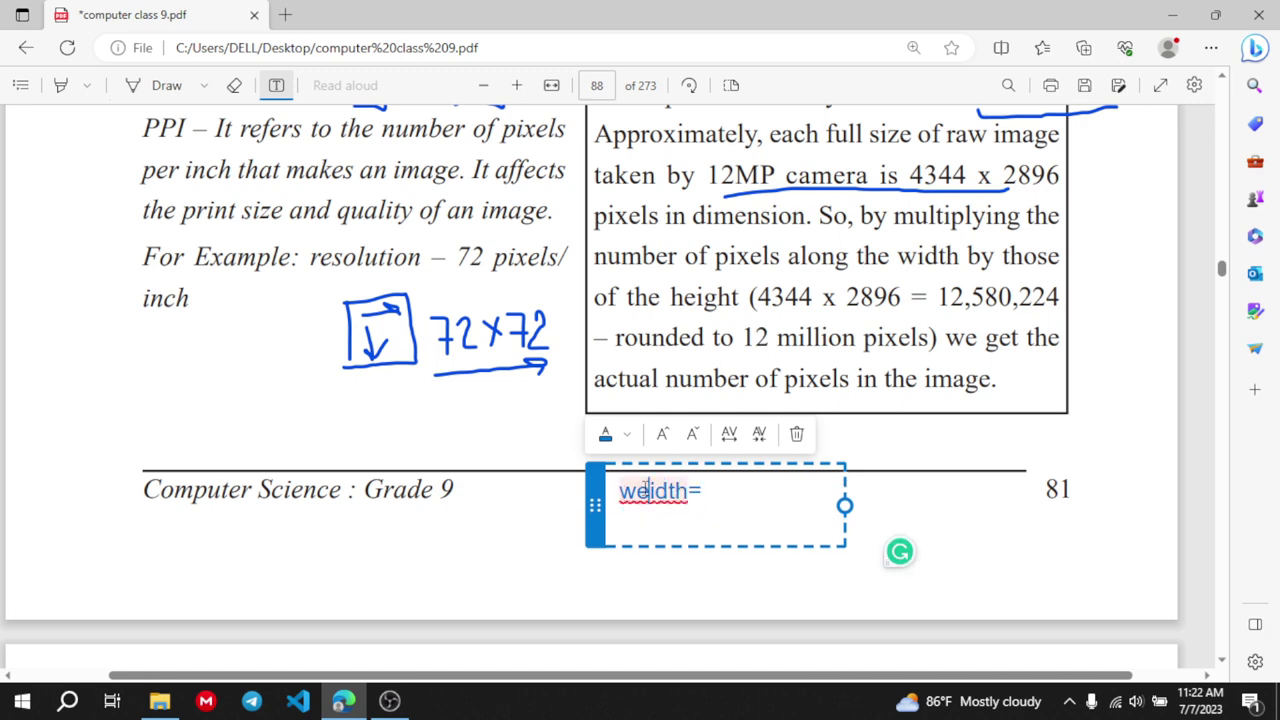
key("BackSpace")
left_click(644, 521)
type("height")
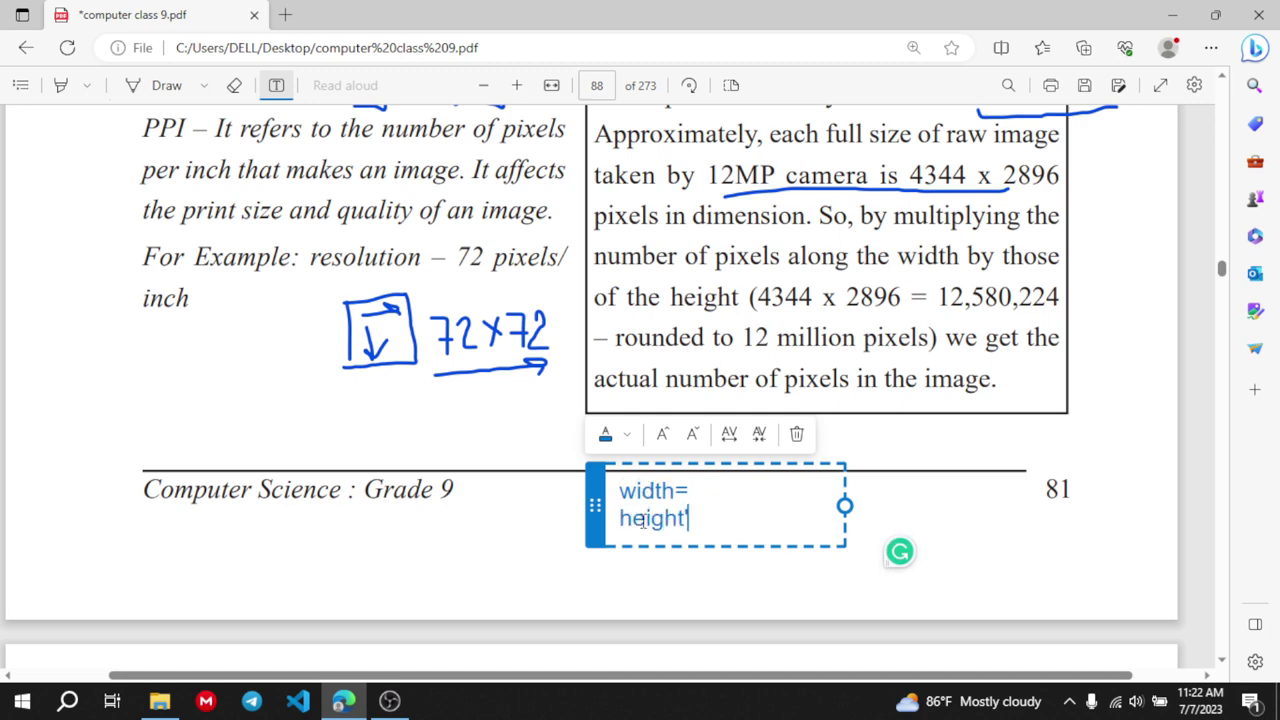
type("=")
Extend the first line of the footer note to "width*height="
scroll(643, 521, "up", 5)
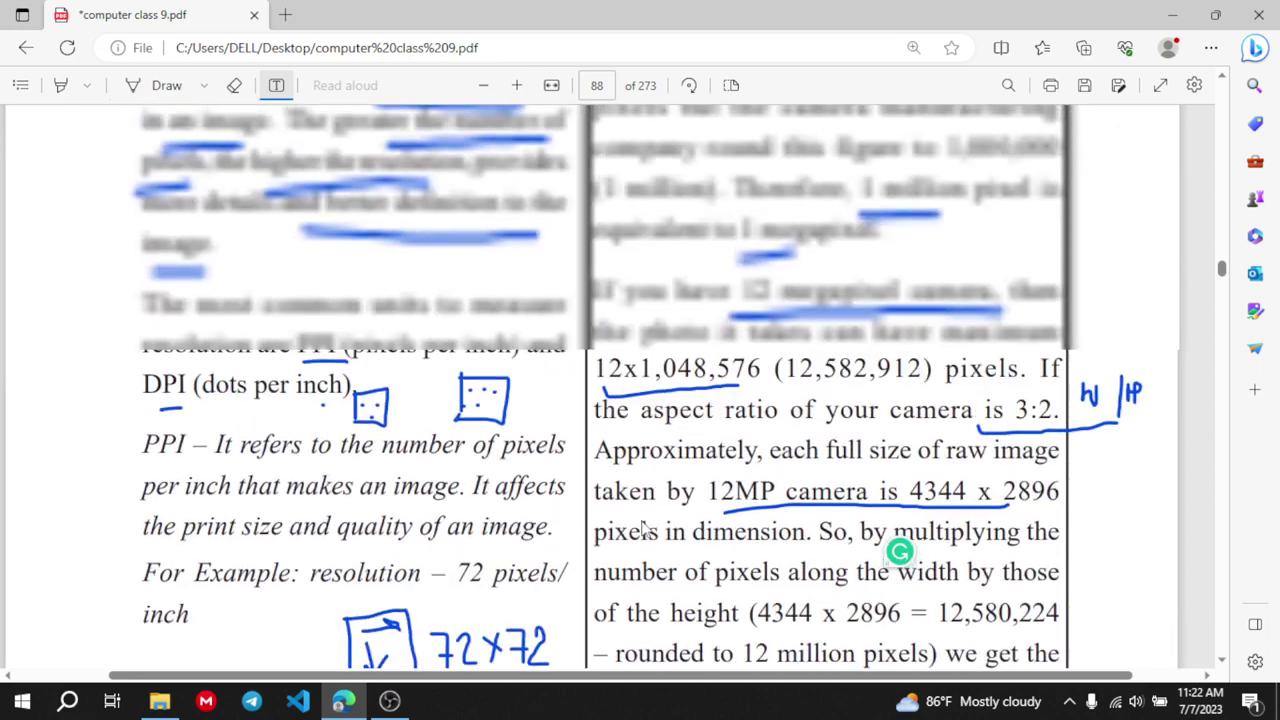
scroll(643, 530, "down", 5)
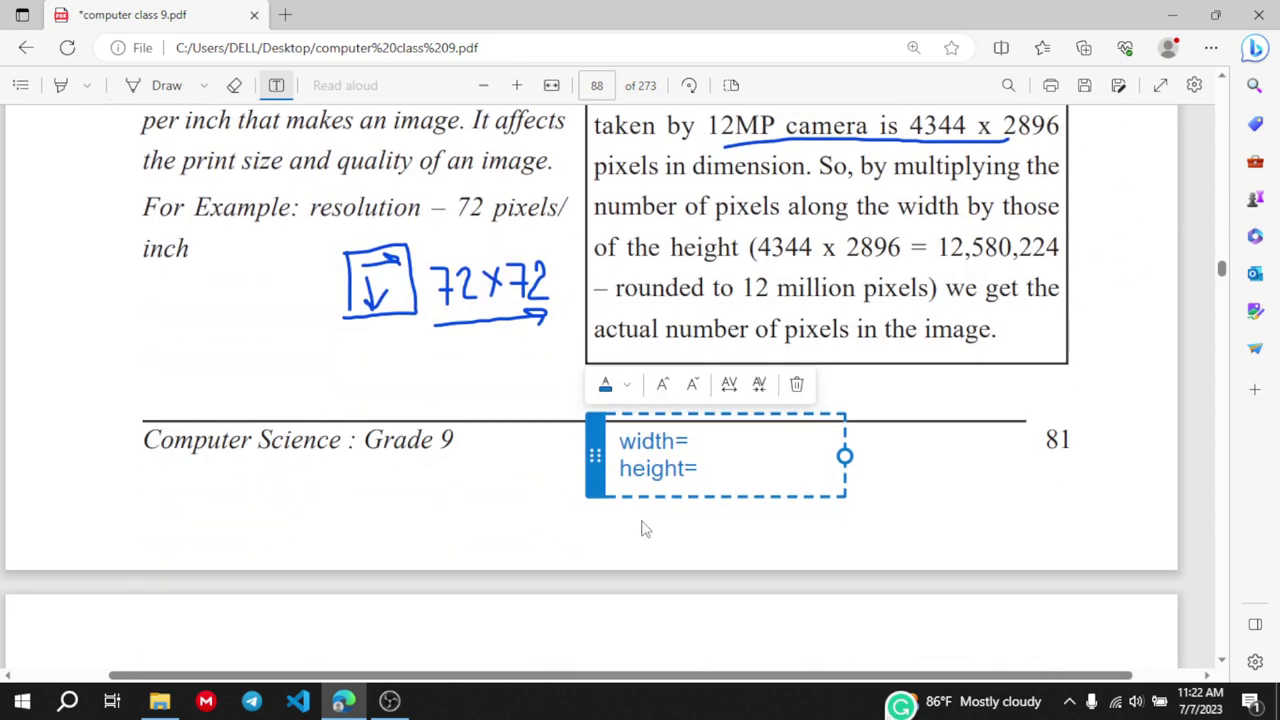
left_click(676, 442)
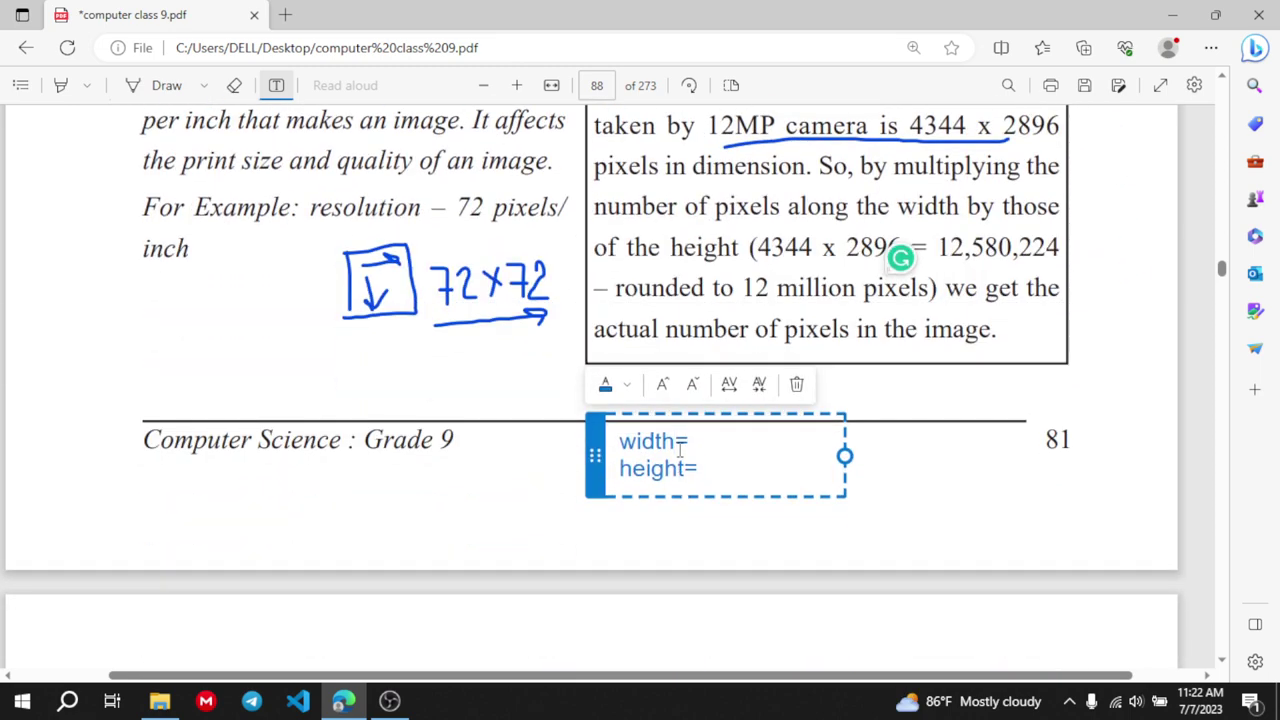
type("*height")
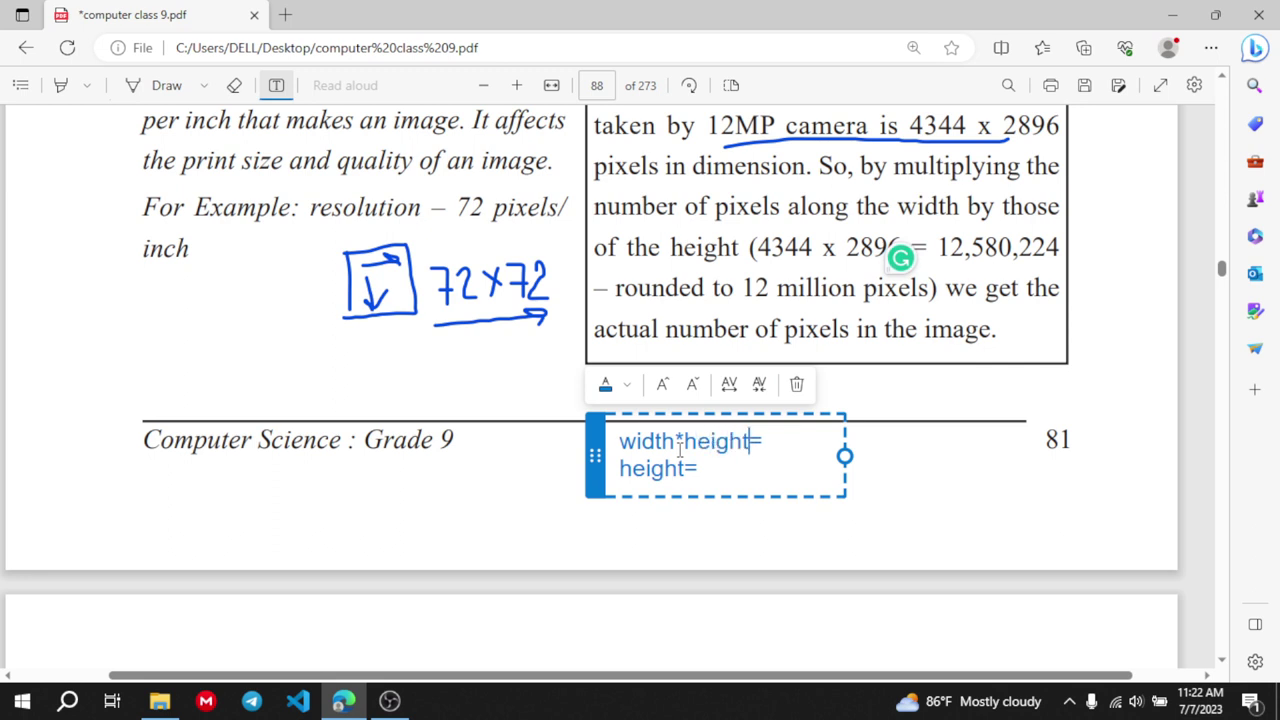
Extend the second line of the footer note to "width/height=", correcting the spelling of "width"
left_click(682, 463)
left_click(620, 467)
type("widht/")
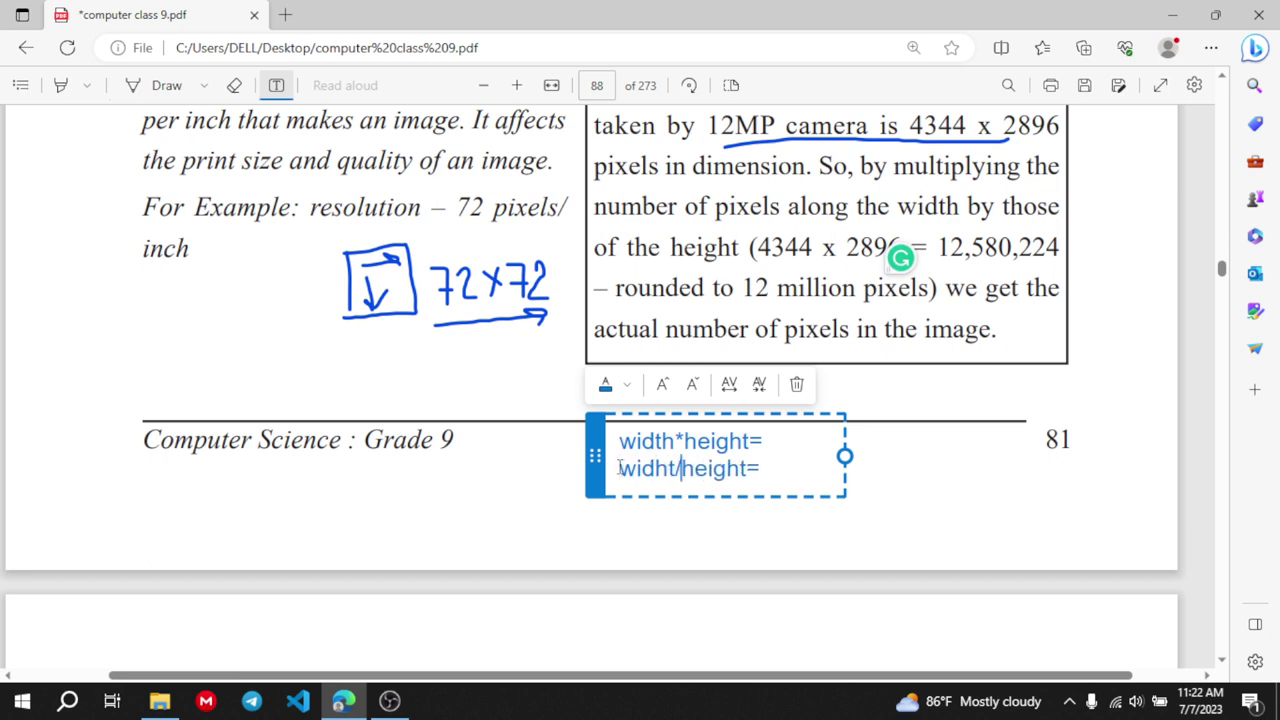
left_click(787, 470)
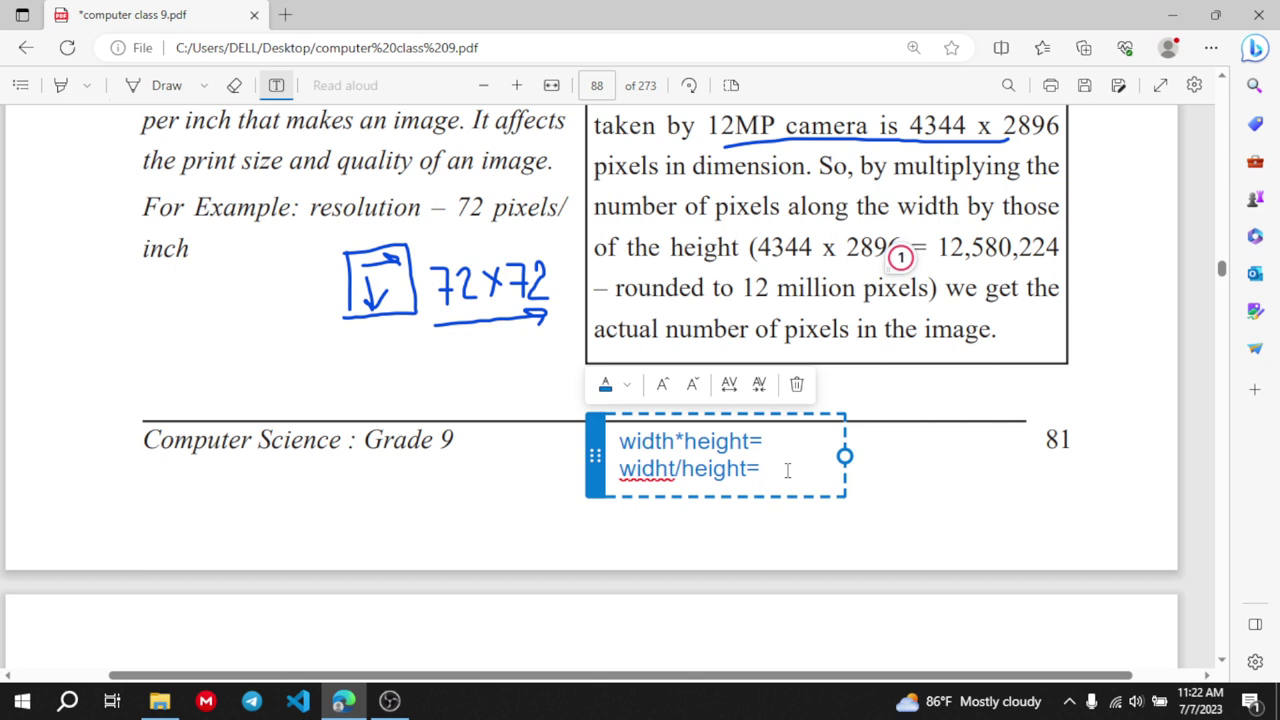
double_click(665, 468)
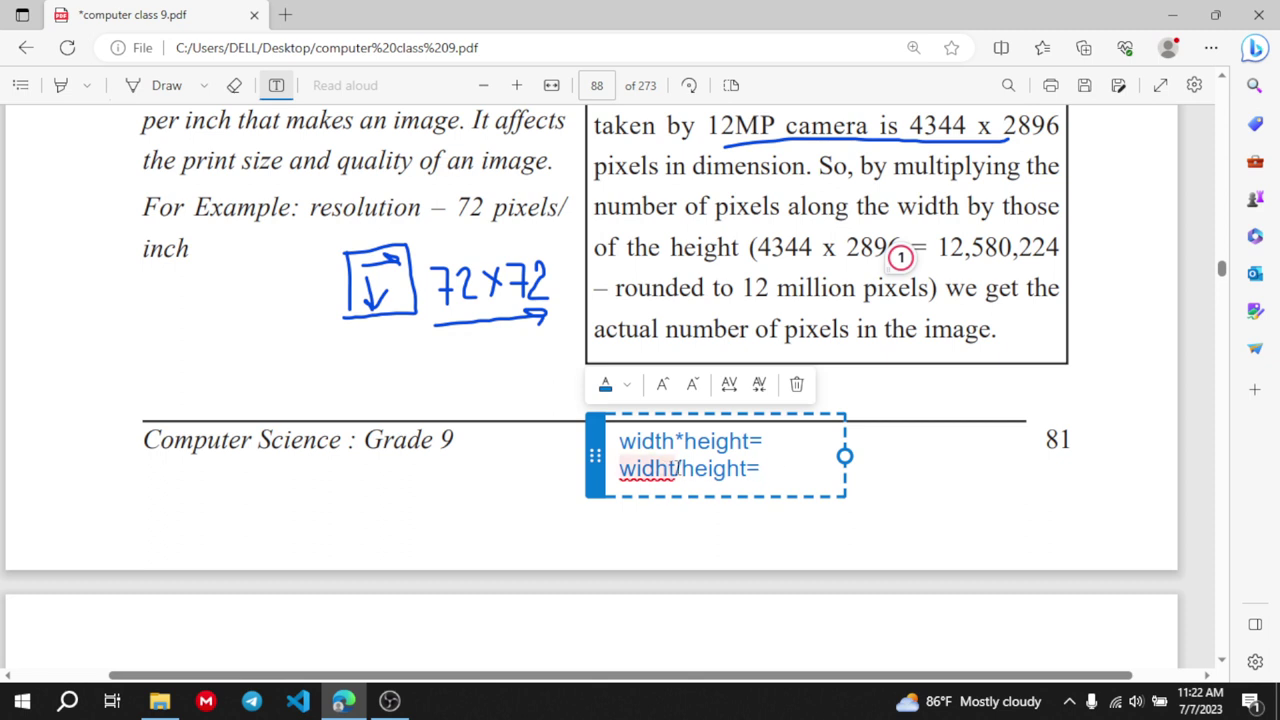
type("wid")
key("BackSpace")
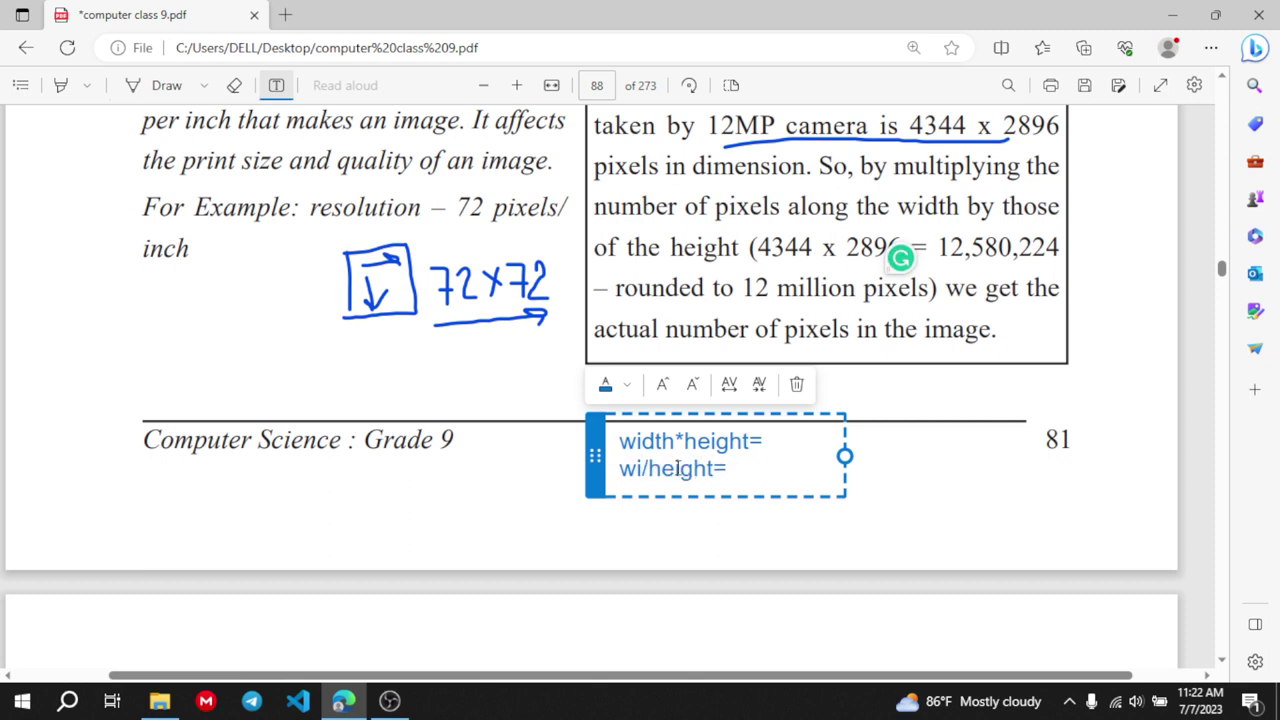
type("dth")
left_click(786, 463)
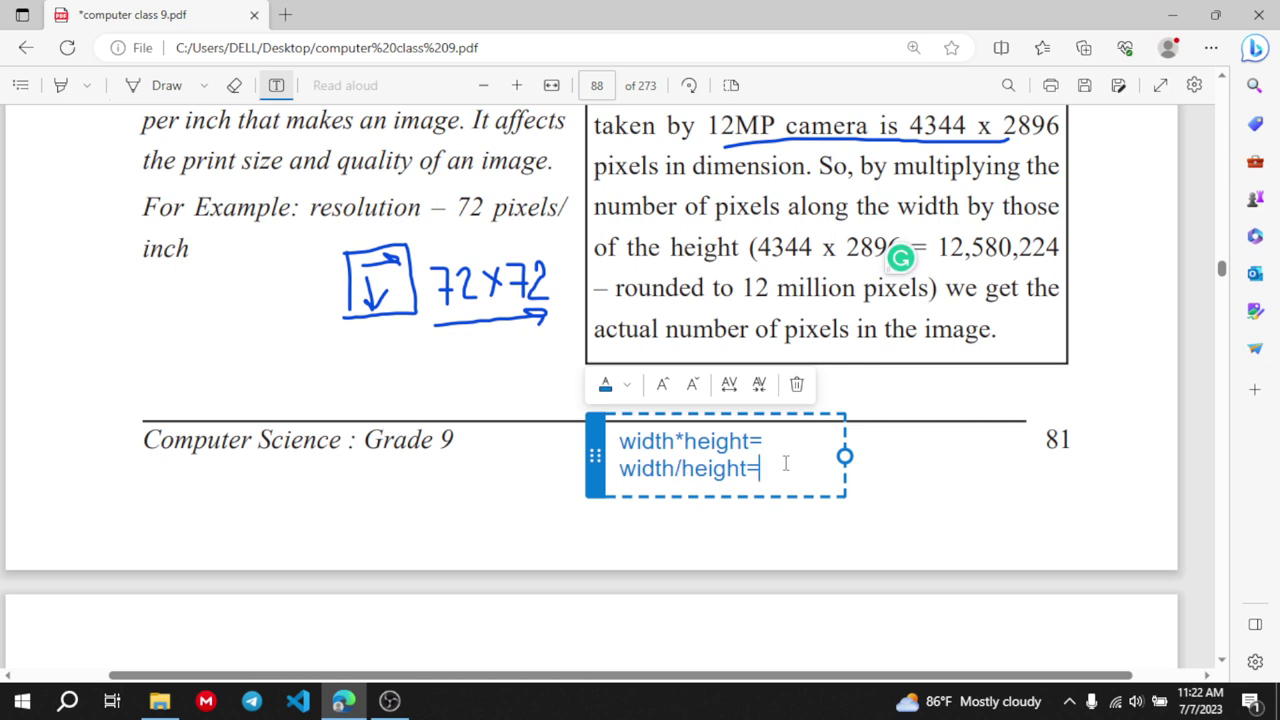
Complete the note's equations with 3:2 for width/height and 12*1,048,576 for width*height
type("3:2")
type("12")
type("*1")
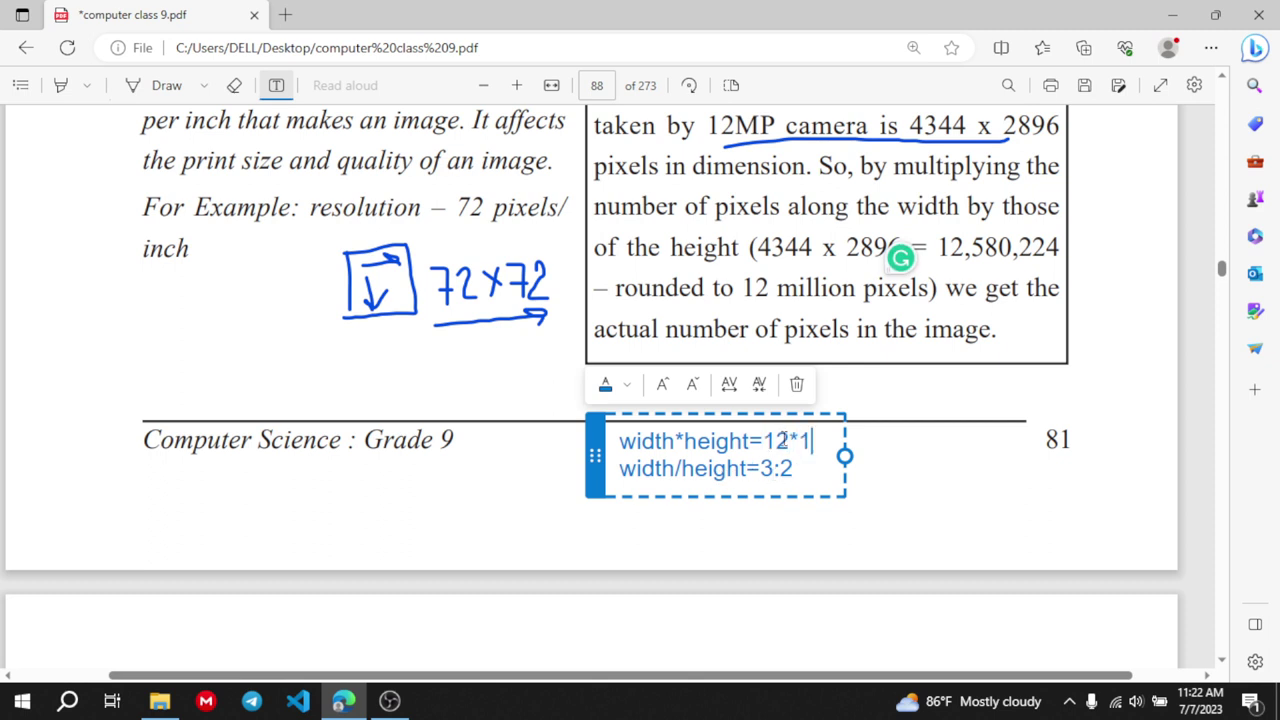
type(",04")
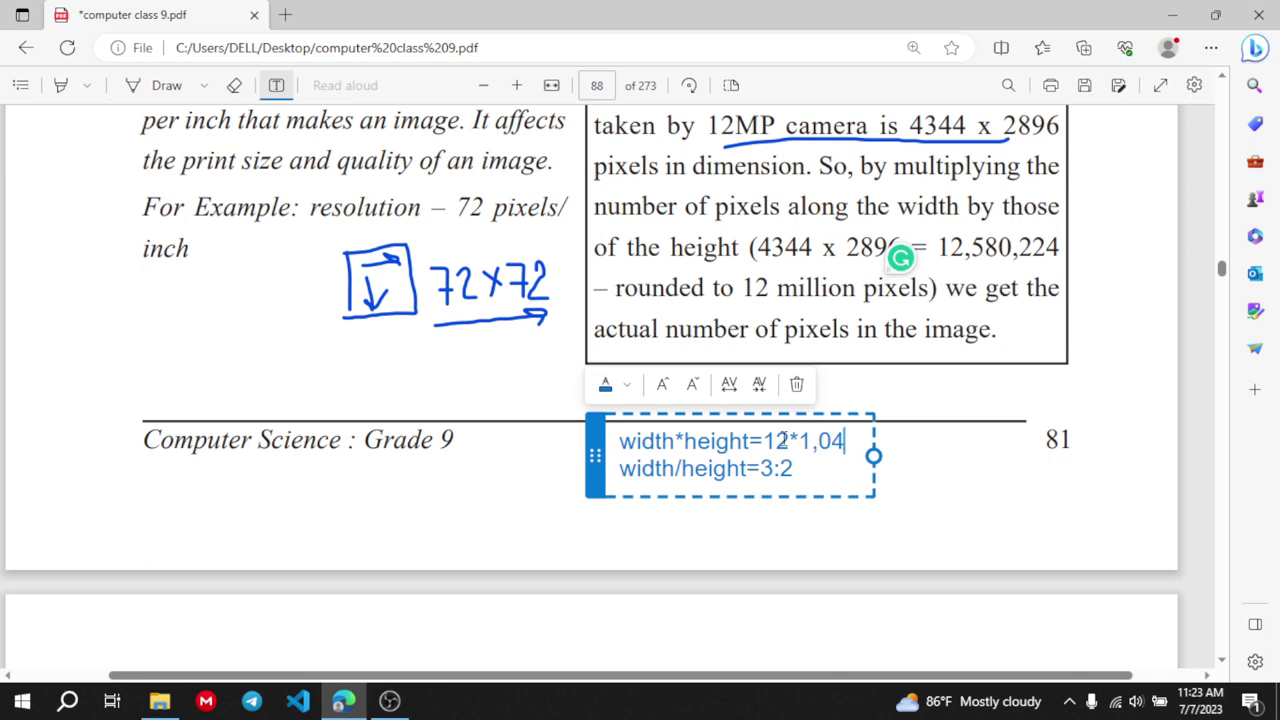
type("8576")
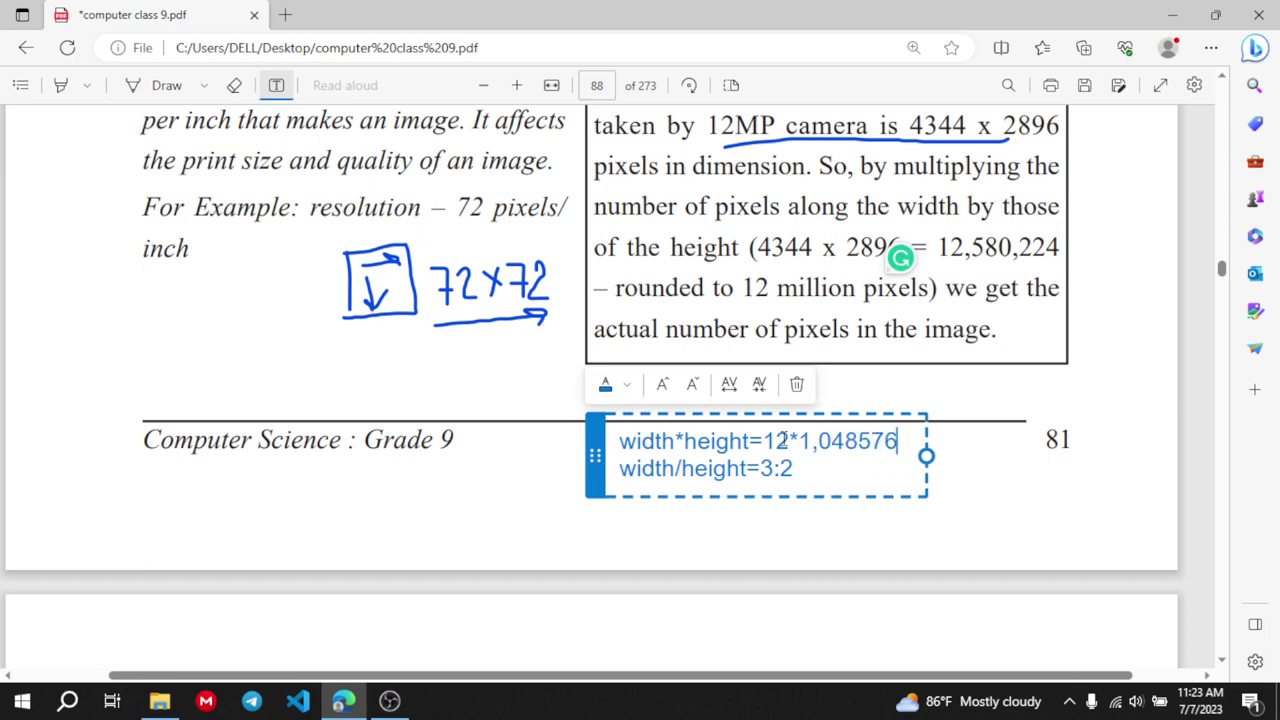
scroll(786, 441, "up", 4)
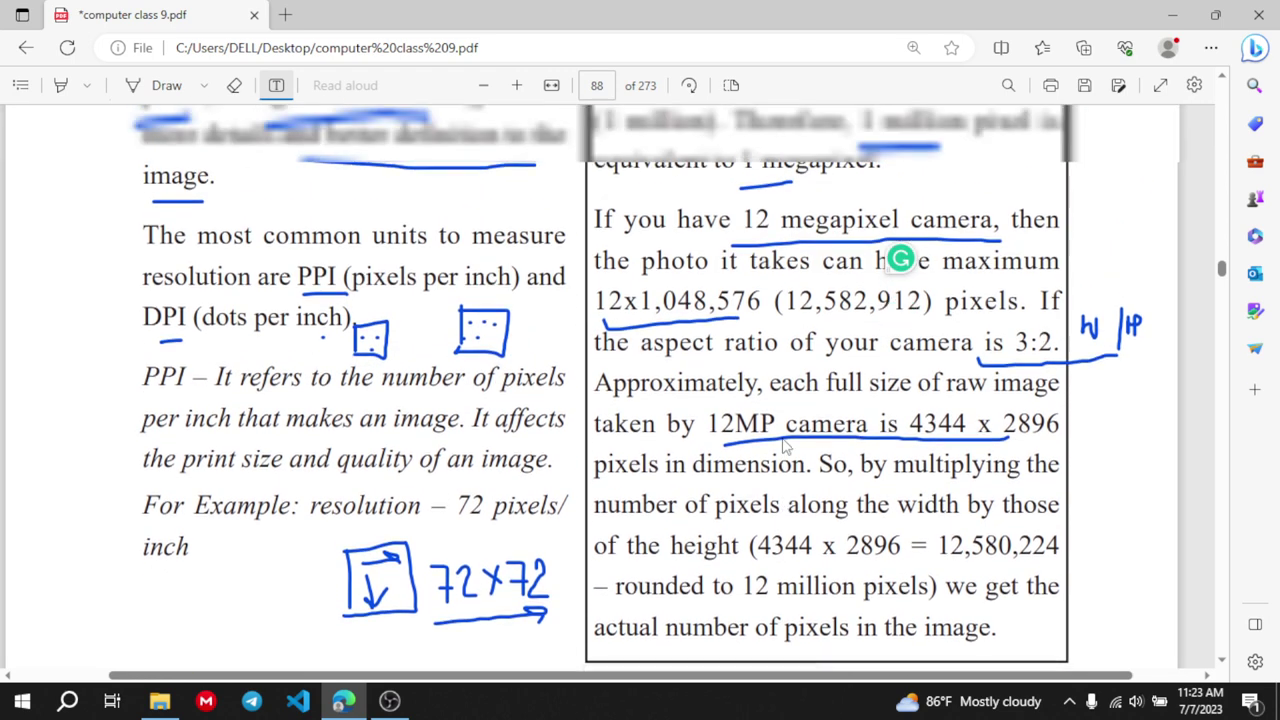
scroll(786, 448, "down", 4)
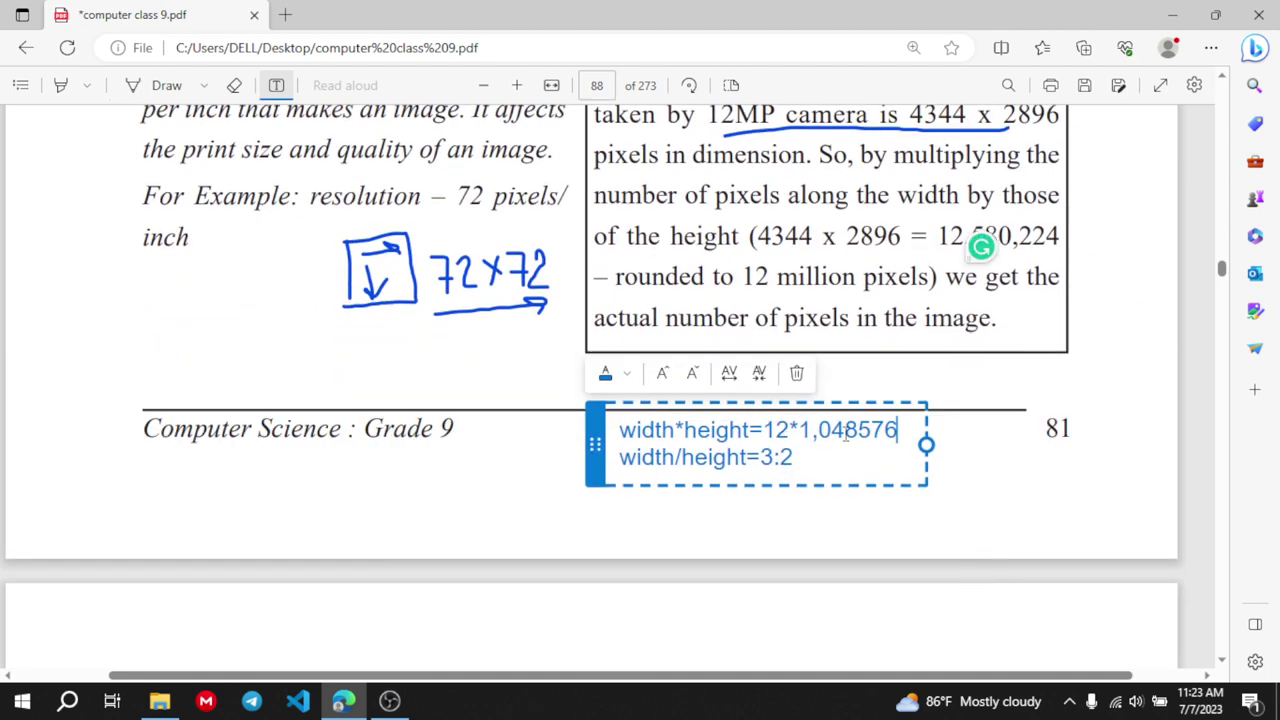
left_click(857, 430)
type(",")
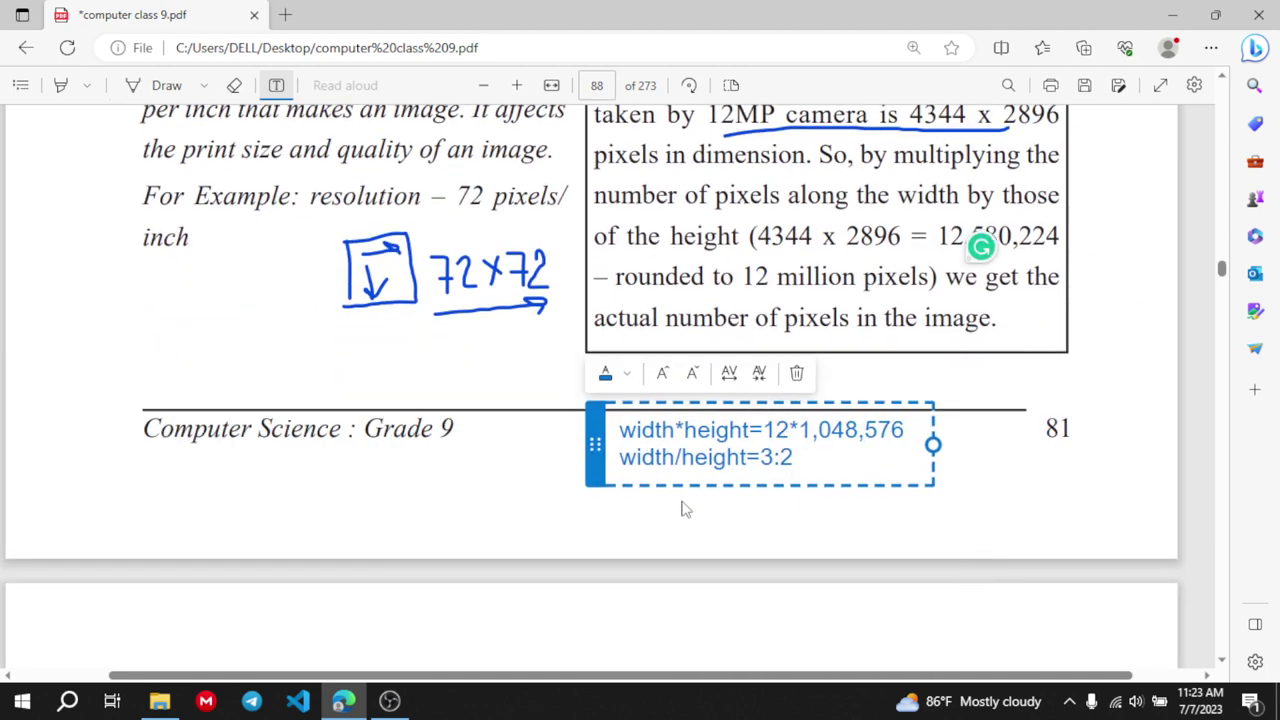
Select the "width/height" and "width*height" expressions in turn to point them out, and leave the text note
left_click_drag(627, 458, 741, 457)
left_click(741, 457)
left_click_drag(619, 430, 752, 430)
left_click(752, 430)
scroll(868, 459, "up", 2)
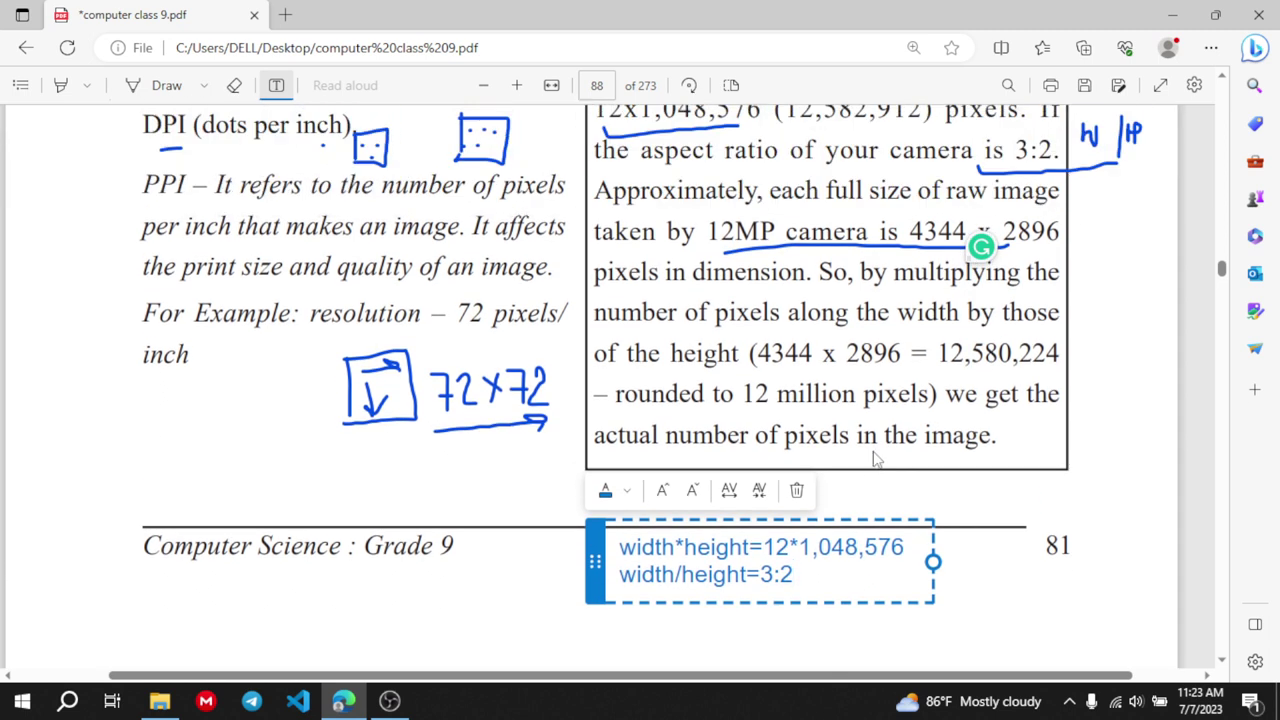
left_click(1022, 231)
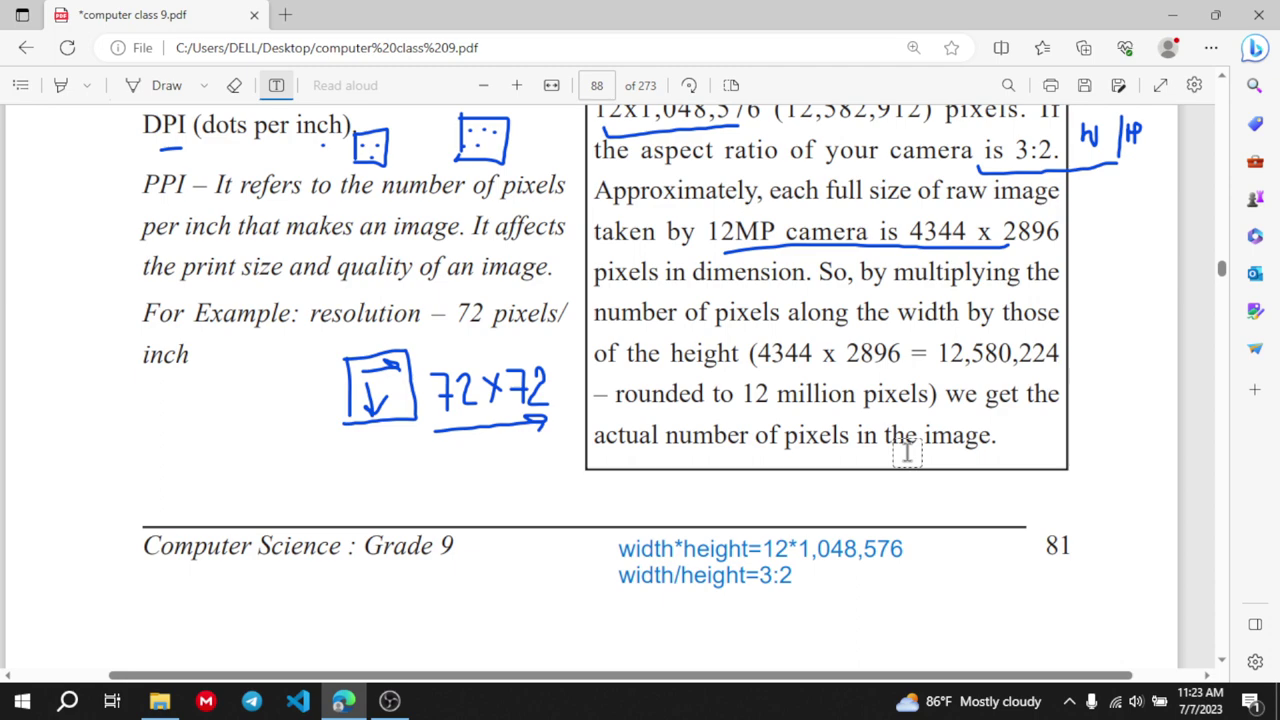
Review the megapixel box with its width and height equations, and the PPI and DPI explanations on the following page
scroll(906, 452, "up", 8)
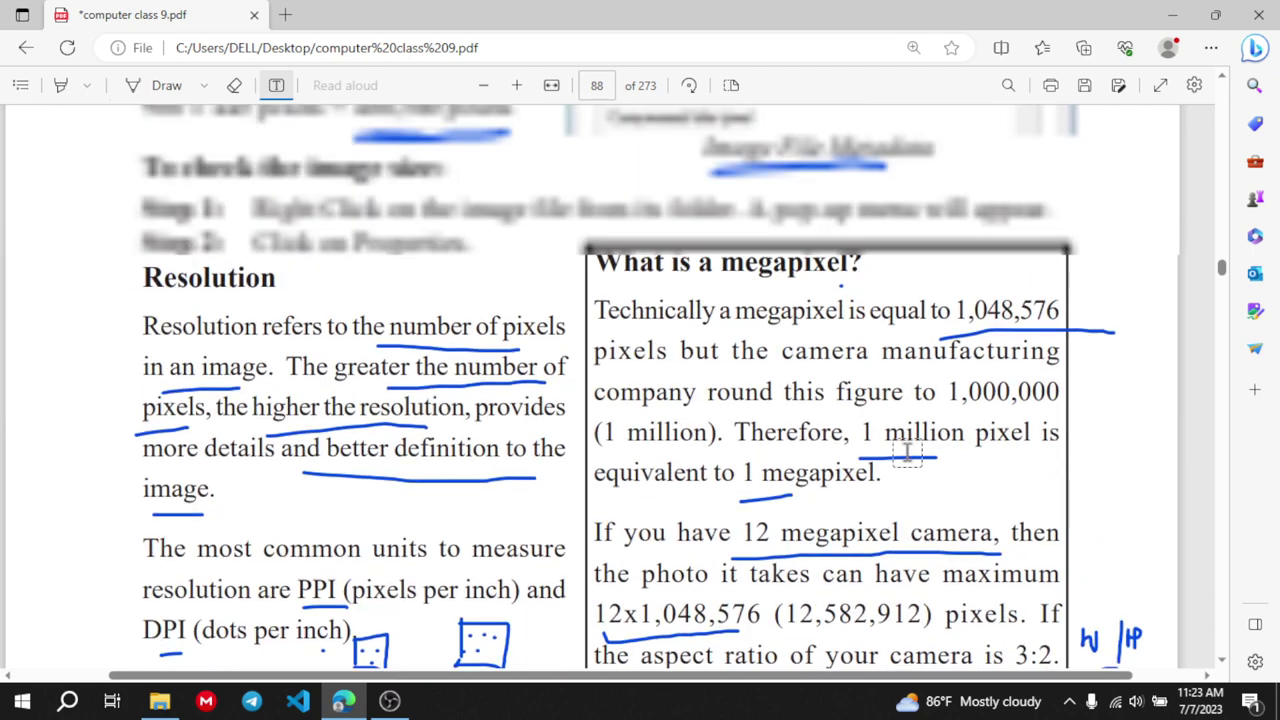
scroll(906, 452, "down", 2)
scroll(906, 452, "down", 2)
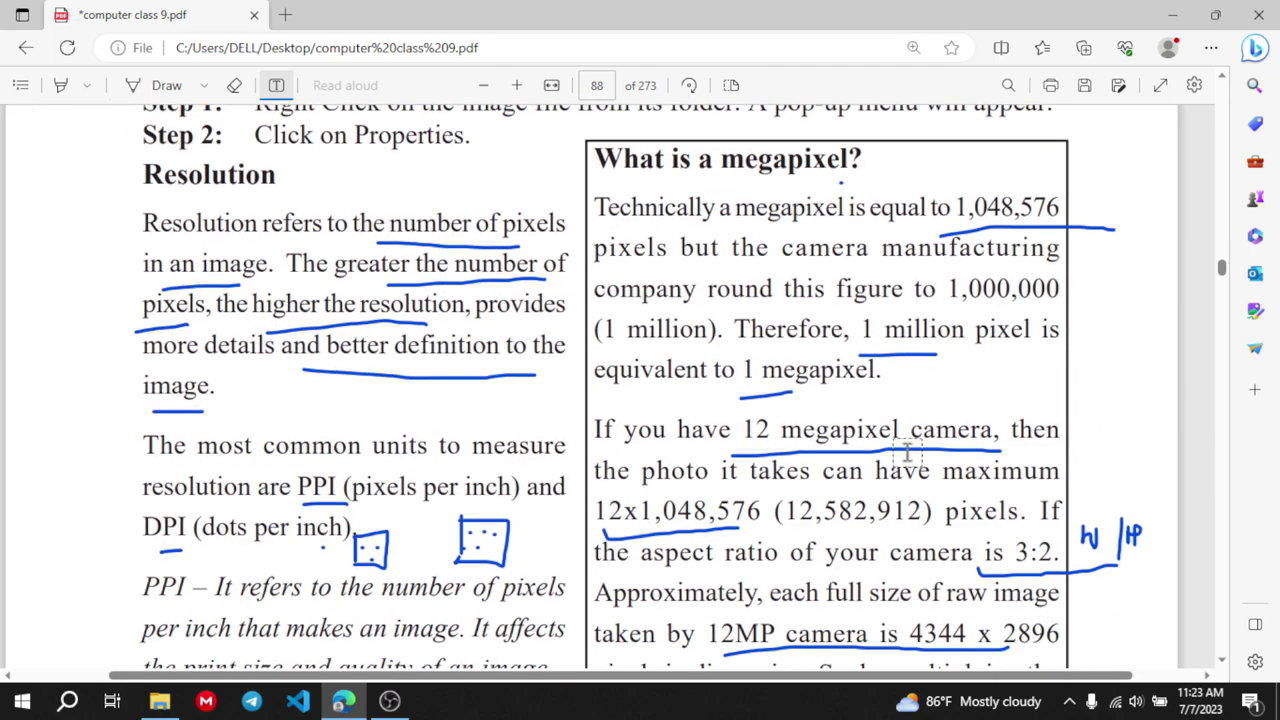
scroll(906, 452, "down", 3)
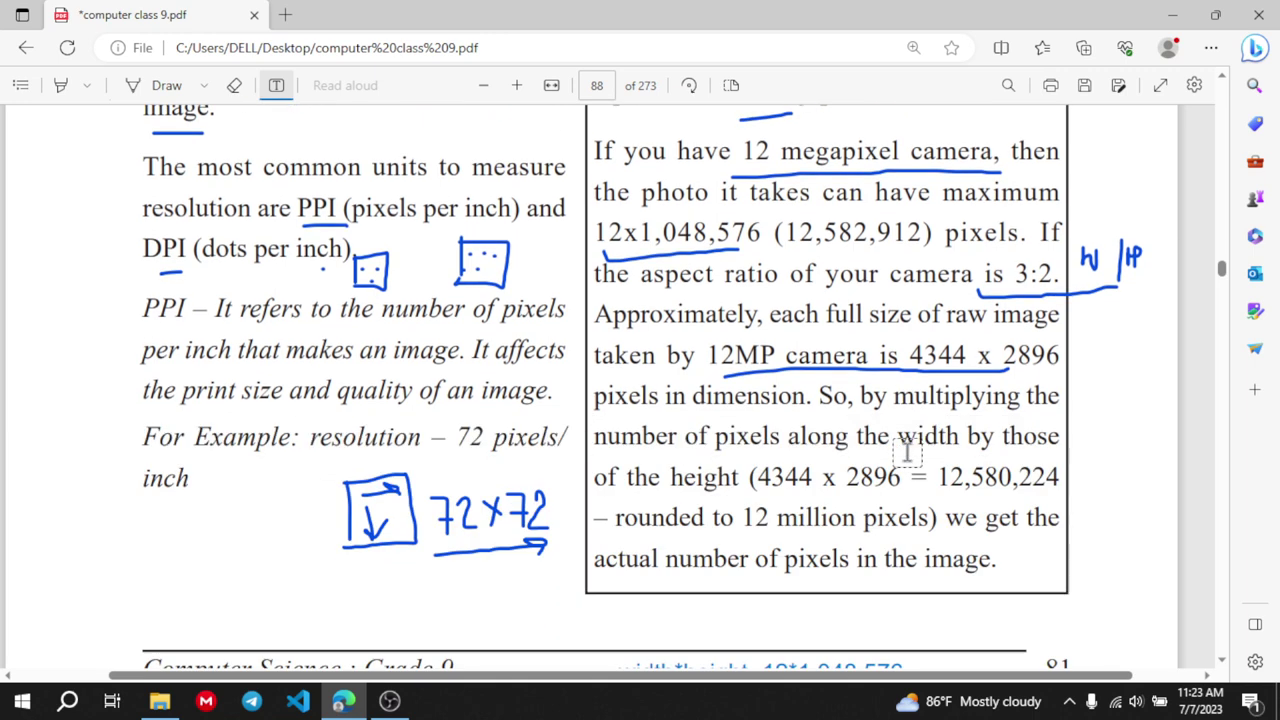
scroll(906, 452, "down", 4)
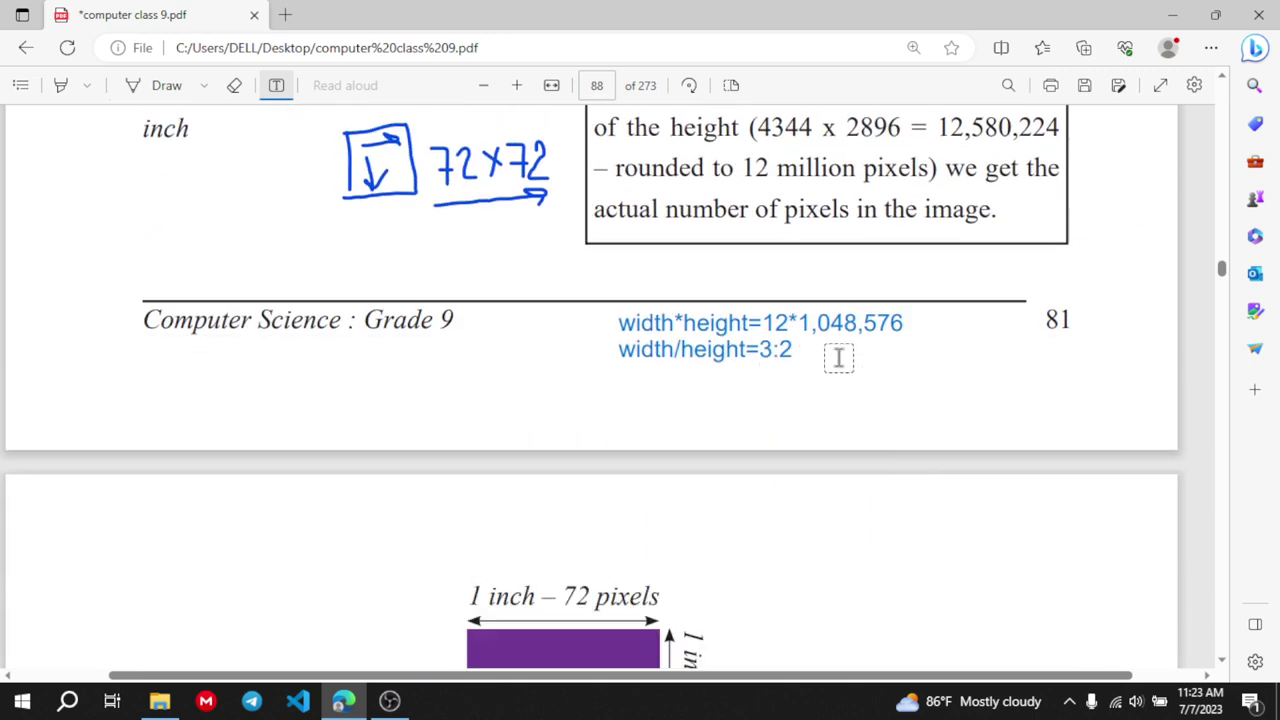
left_click(733, 330)
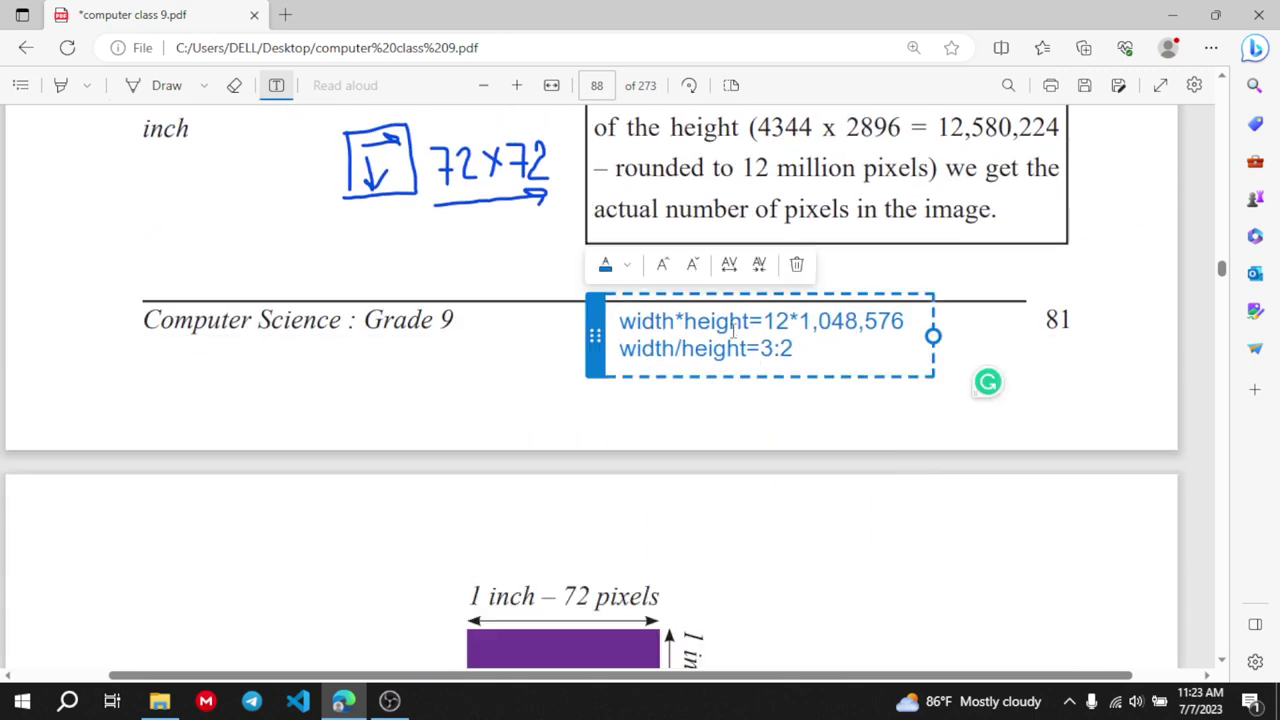
left_click(799, 390)
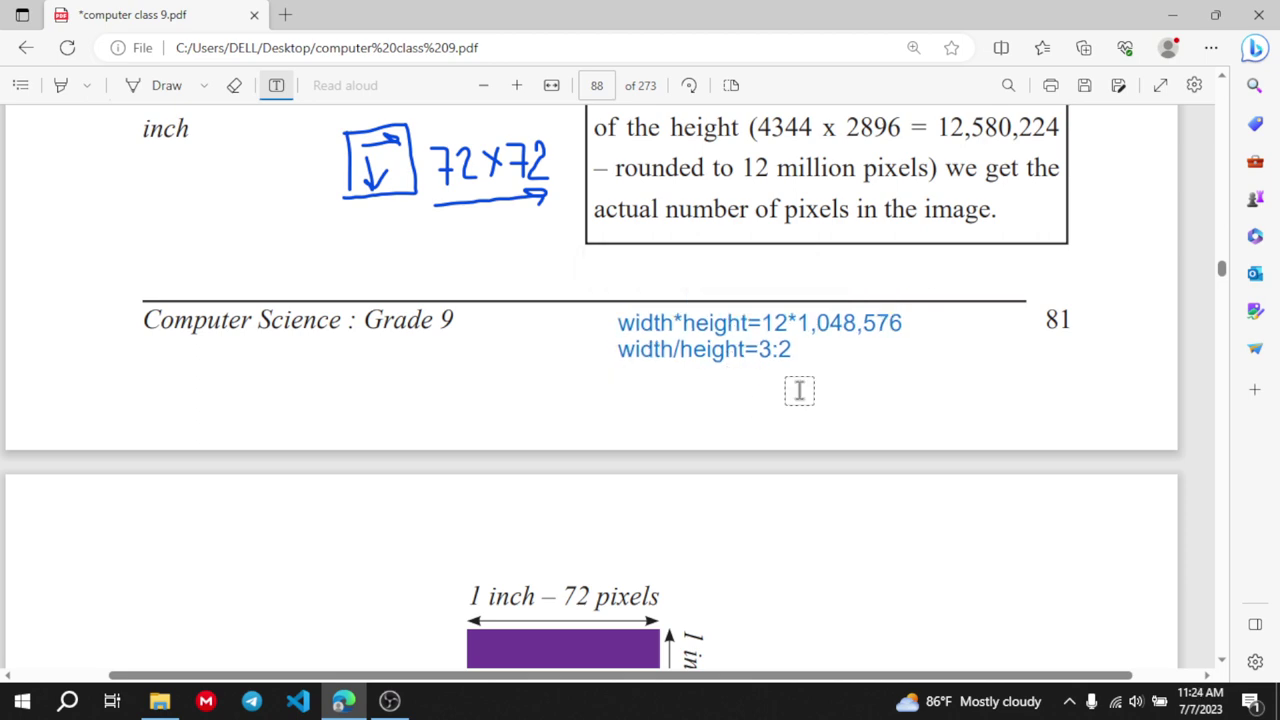
scroll(799, 390, "down", 8)
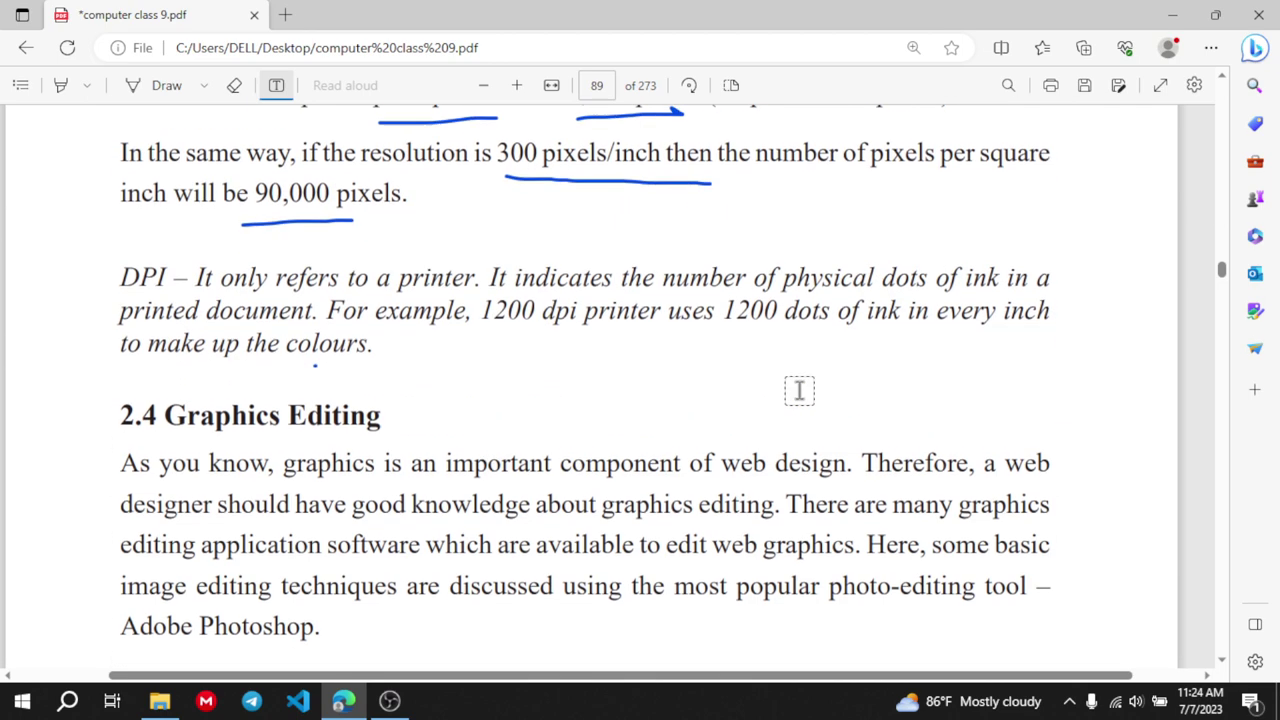
scroll(457, 280, "up", 6)
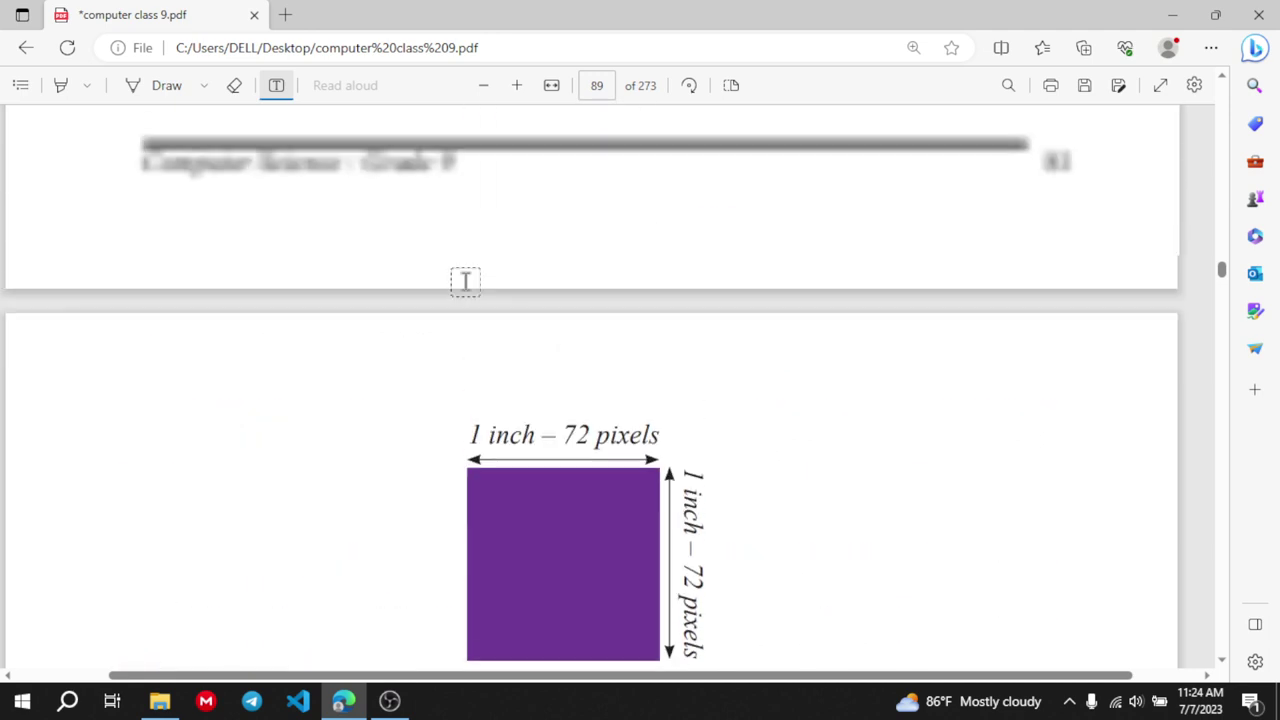
scroll(465, 281, "up", 5)
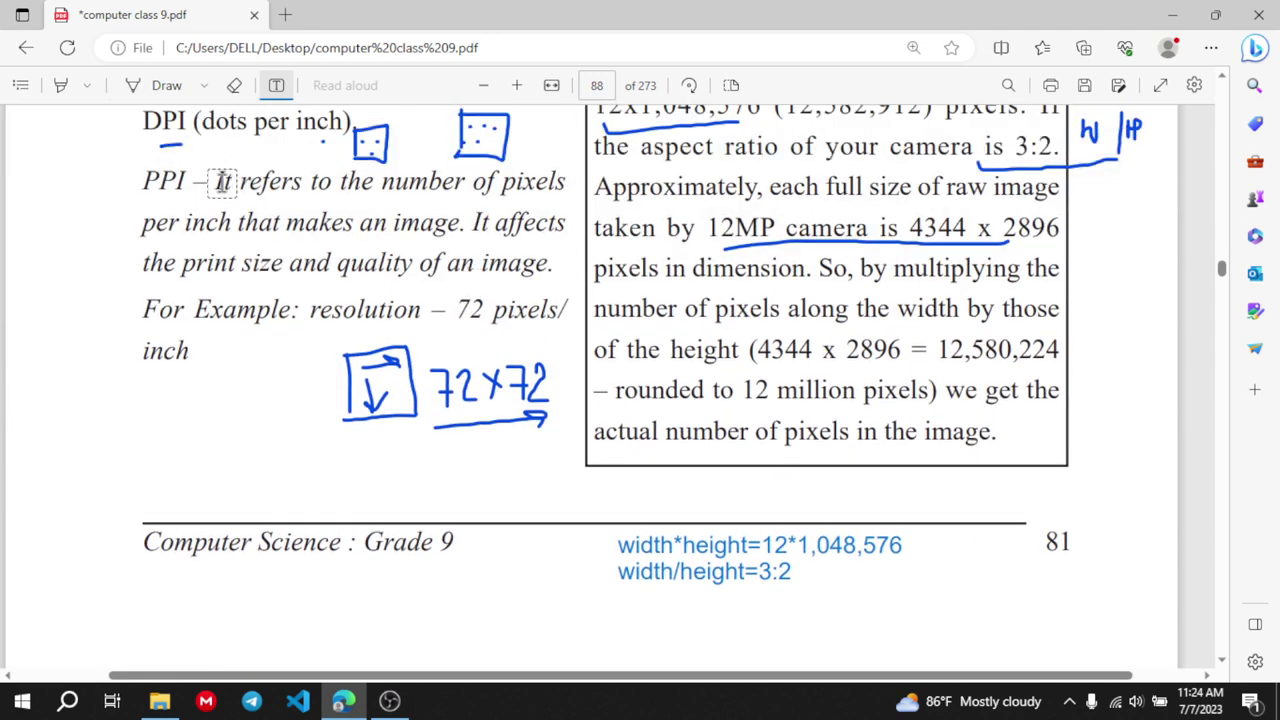
scroll(357, 354, "down", 5)
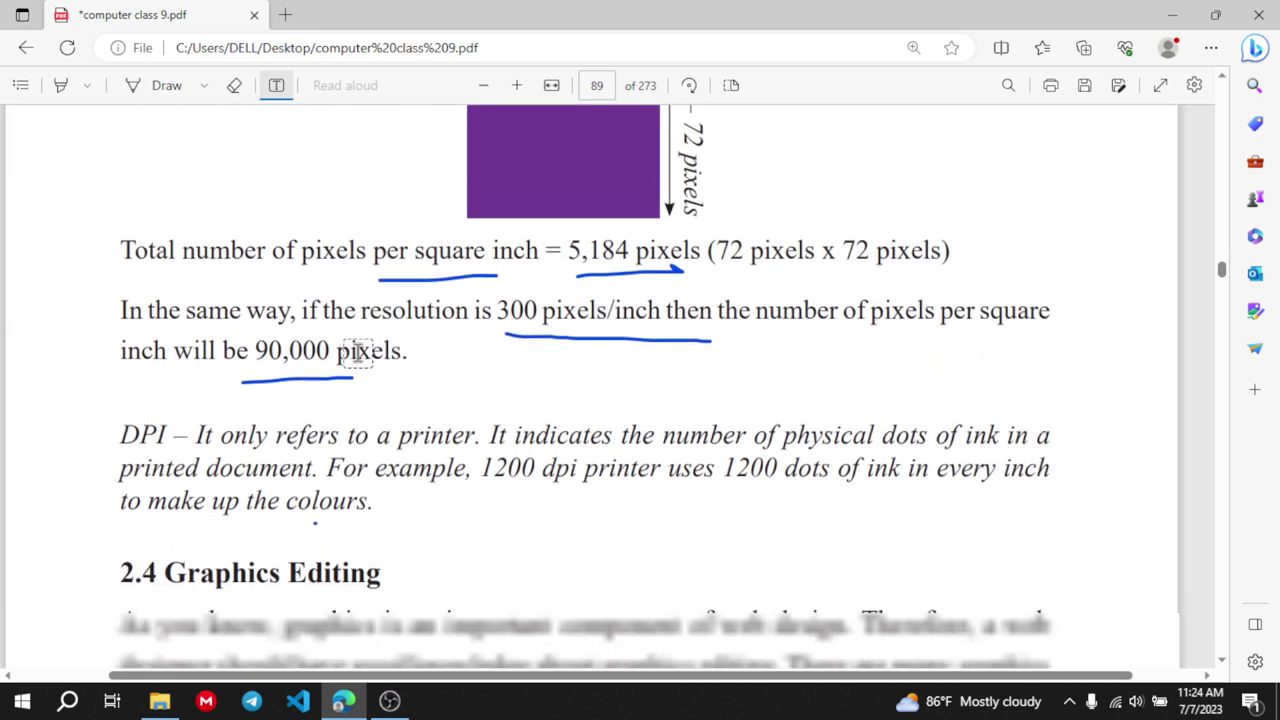
scroll(357, 354, "down", 1)
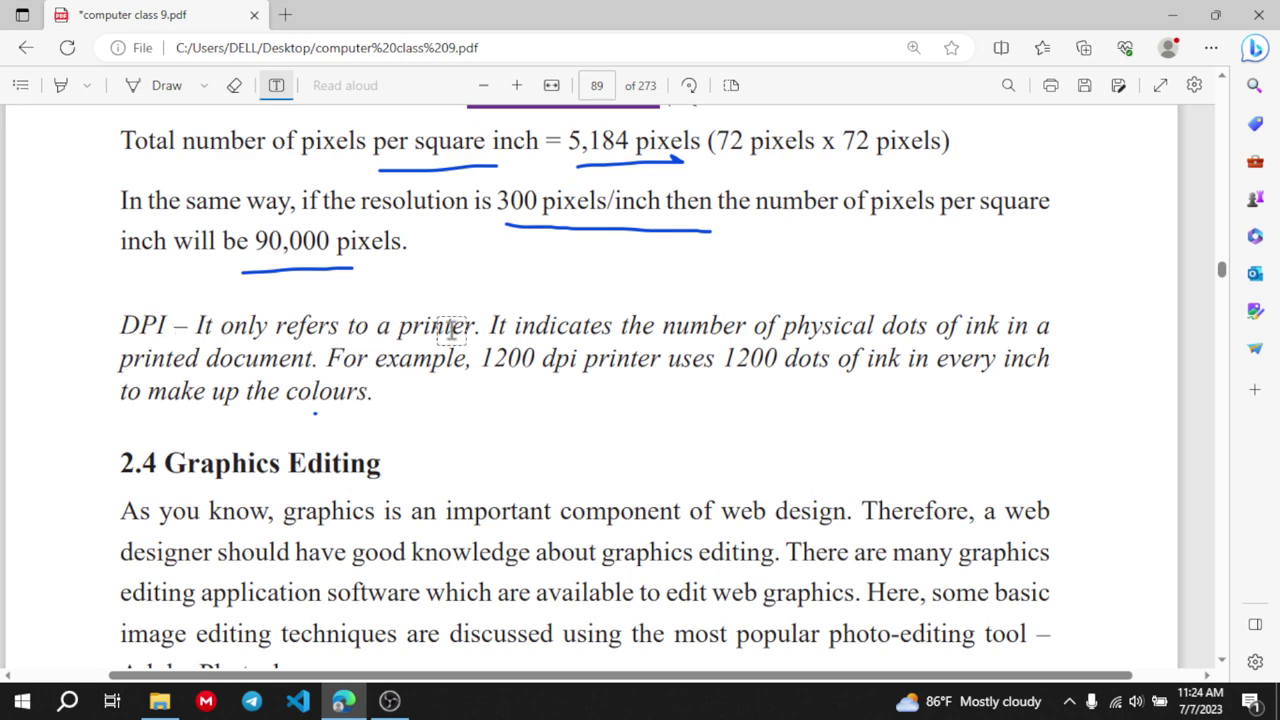
Underline "physical dots of ink", "printed document", "1200 dpi printer uses" and "1200 dots of ink" in the DPI note with the Draw tool
left_click(120, 90)
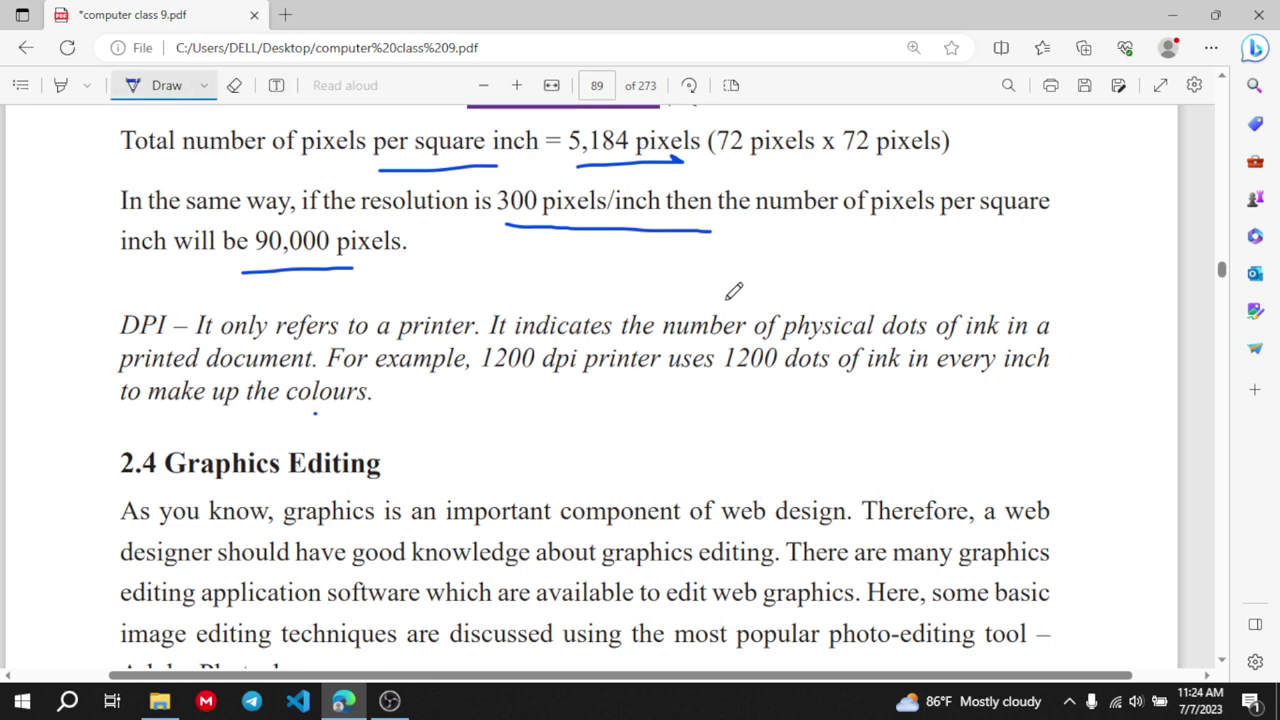
left_click(786, 340)
left_click_drag(986, 343, 786, 342)
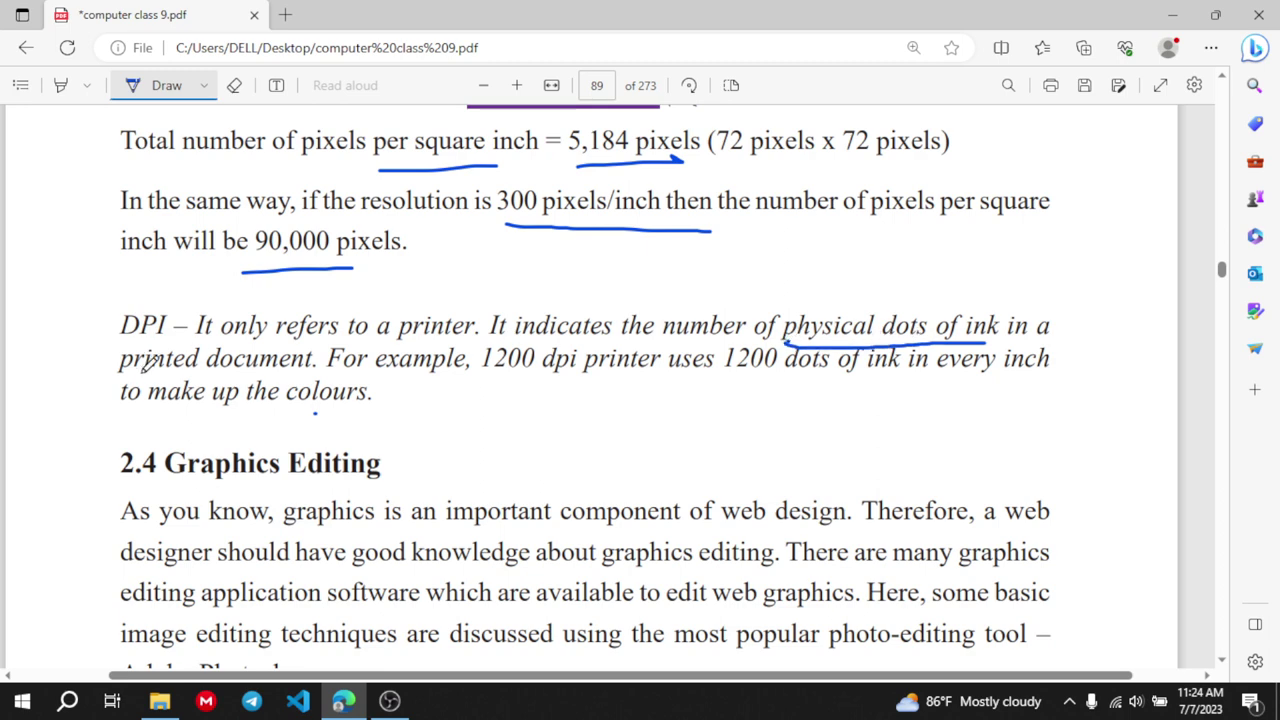
left_click_drag(146, 370, 280, 368)
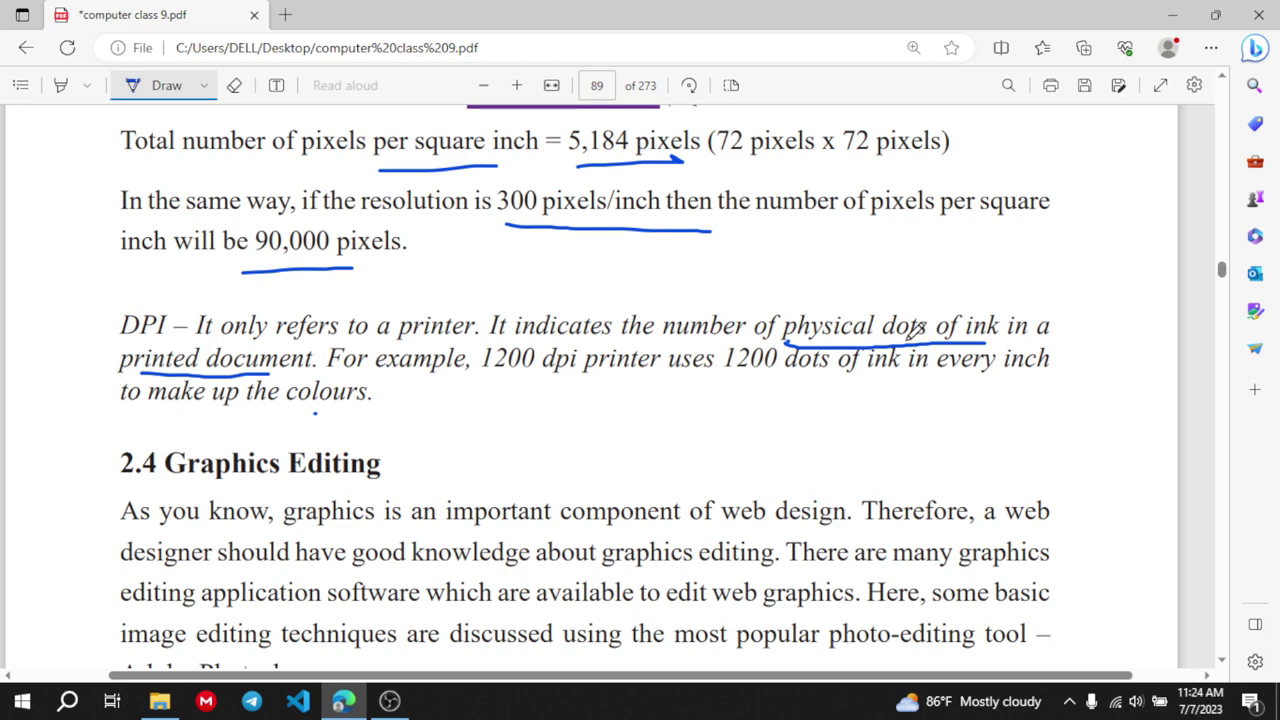
left_click_drag(505, 372, 884, 374)
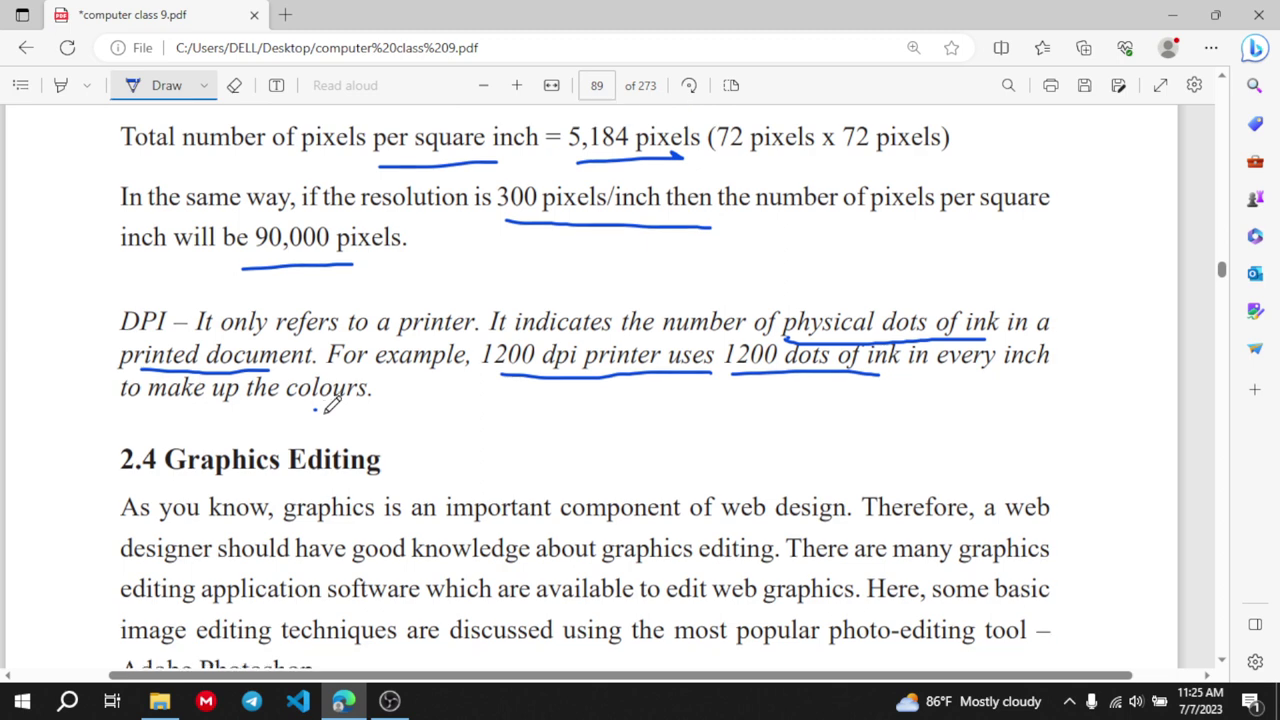
Underline "graphics is an important component", "good knowledge about graphics editing", "to edit web graphics", "popular photo-editing" and "Adobe Photoshop" in section 2.4
scroll(330, 400, "down", 3)
scroll(332, 403, "up", 1)
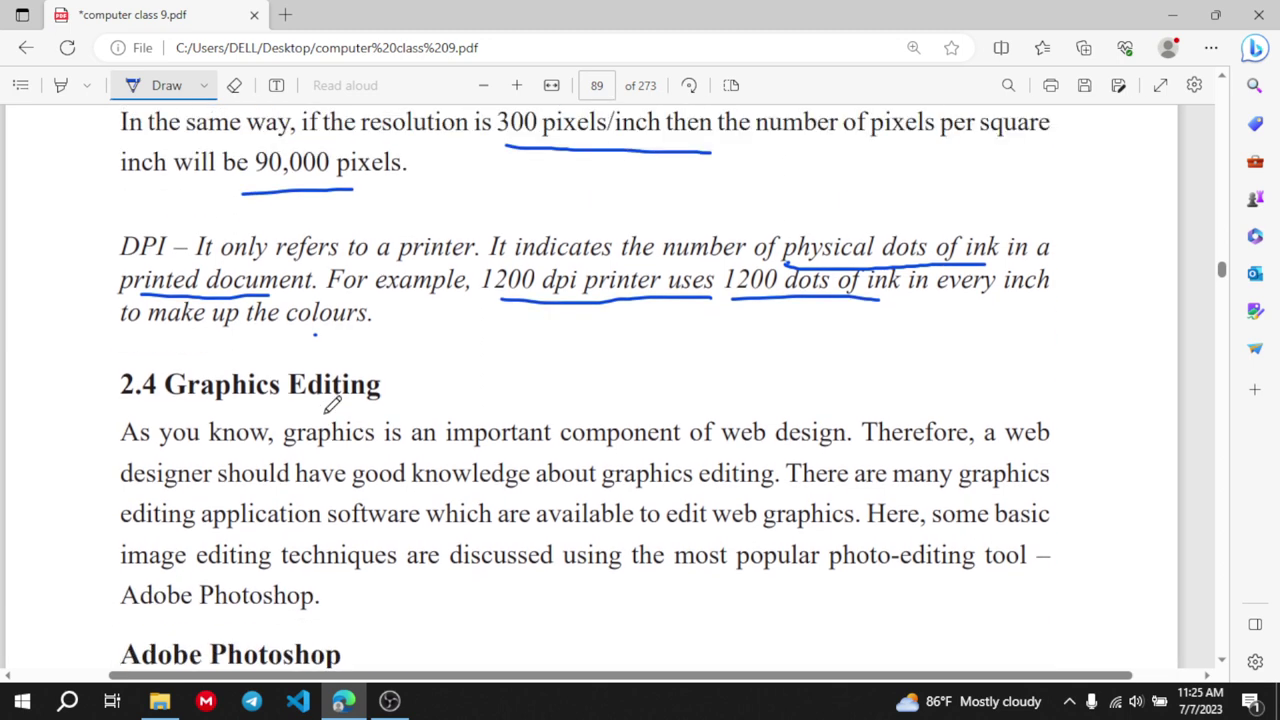
scroll(330, 400, "down", 3)
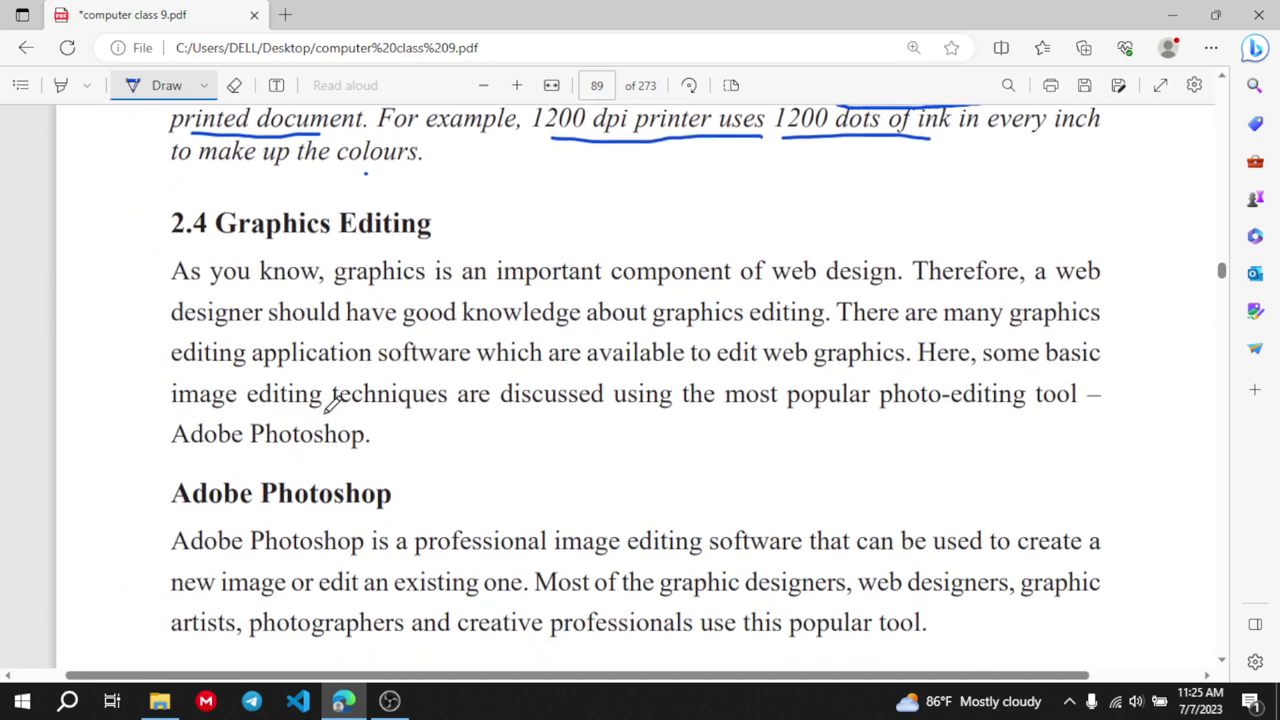
scroll(333, 400, "down", 1)
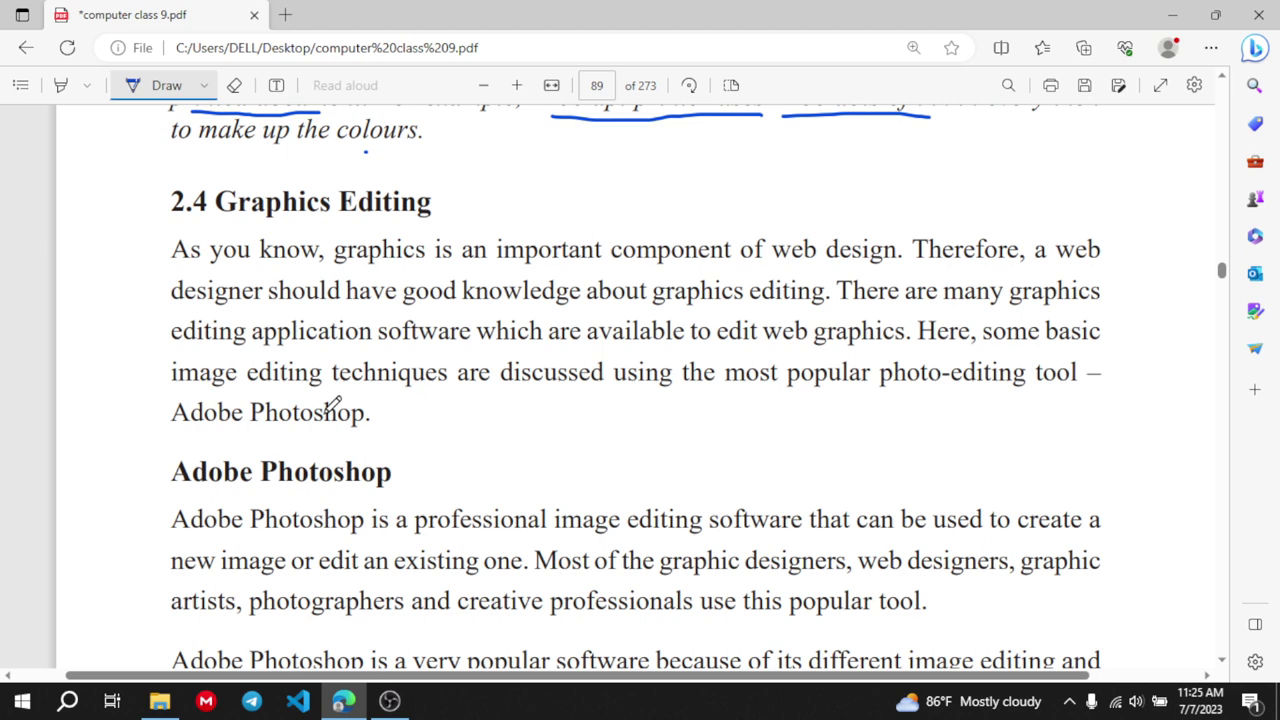
scroll(333, 405, "right", 2)
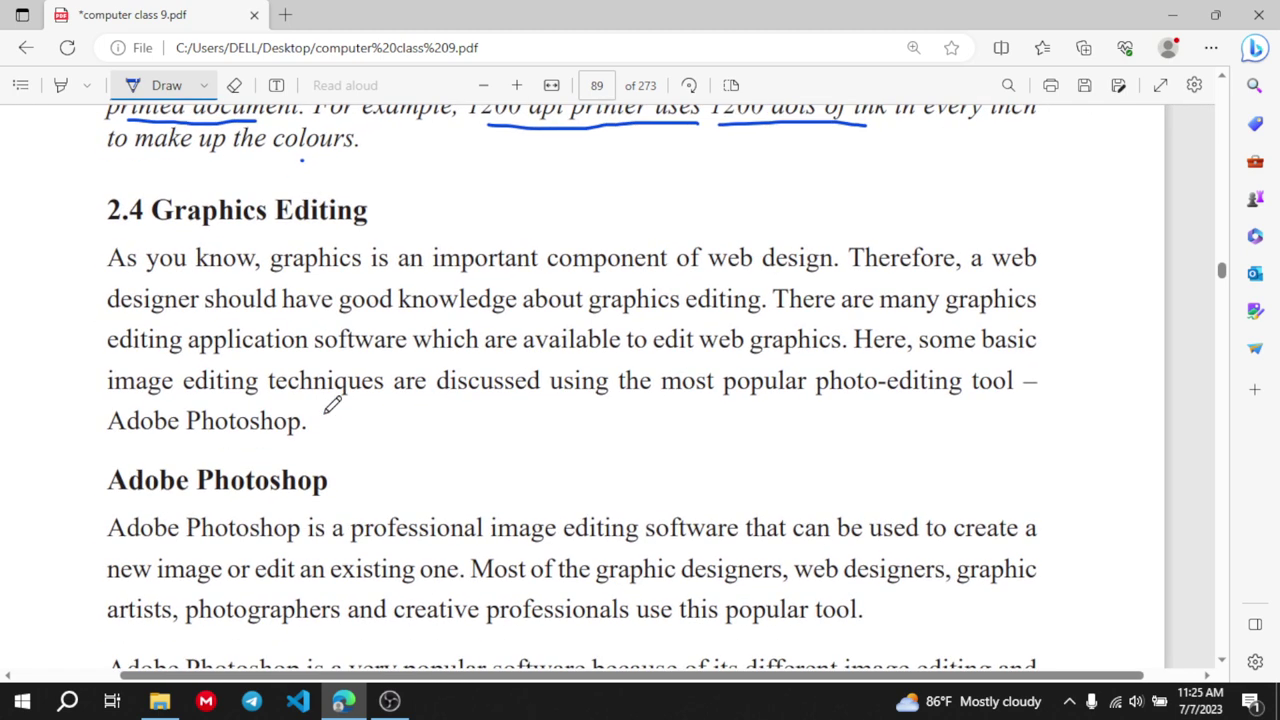
left_click_drag(278, 282, 601, 268)
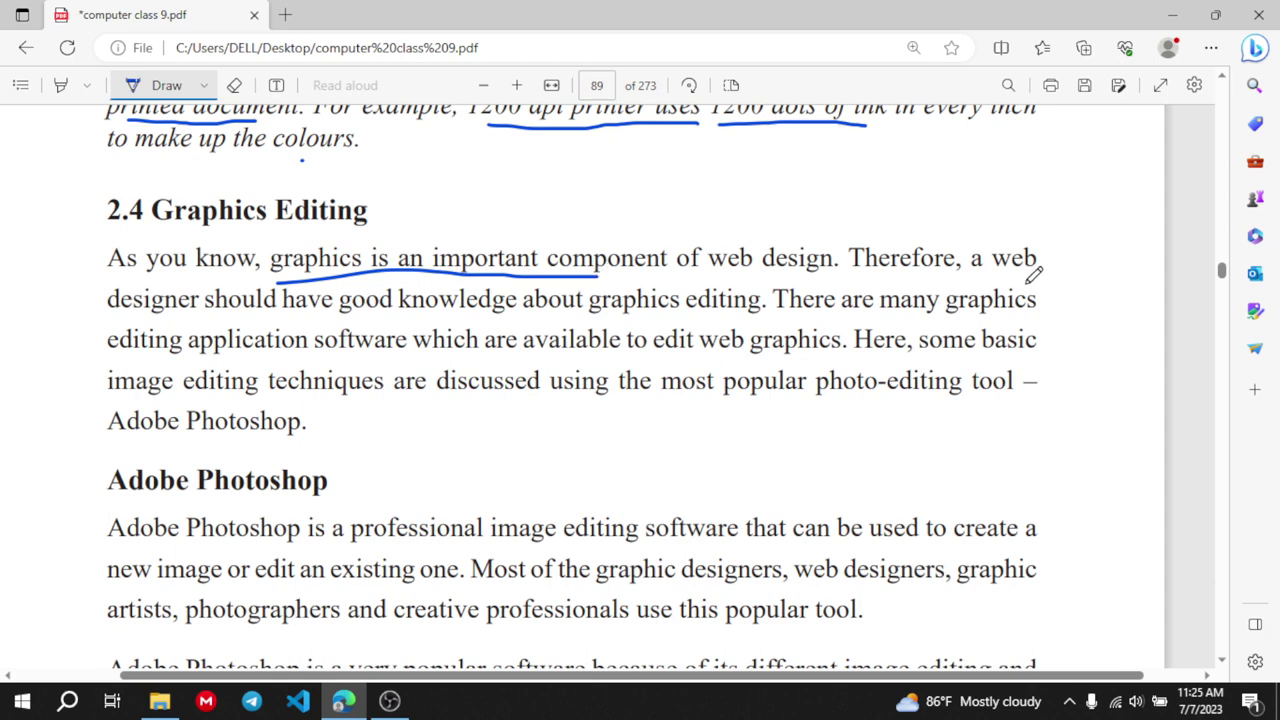
left_click_drag(368, 321, 712, 317)
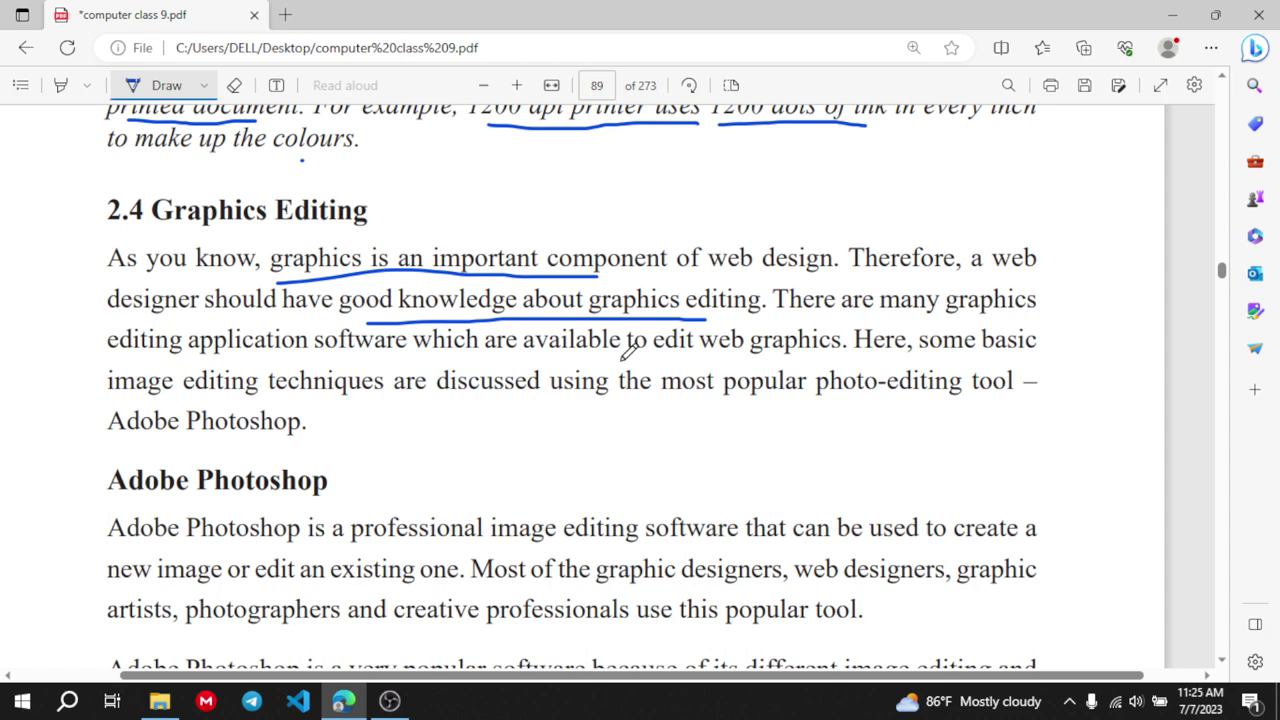
left_click_drag(624, 356, 808, 344)
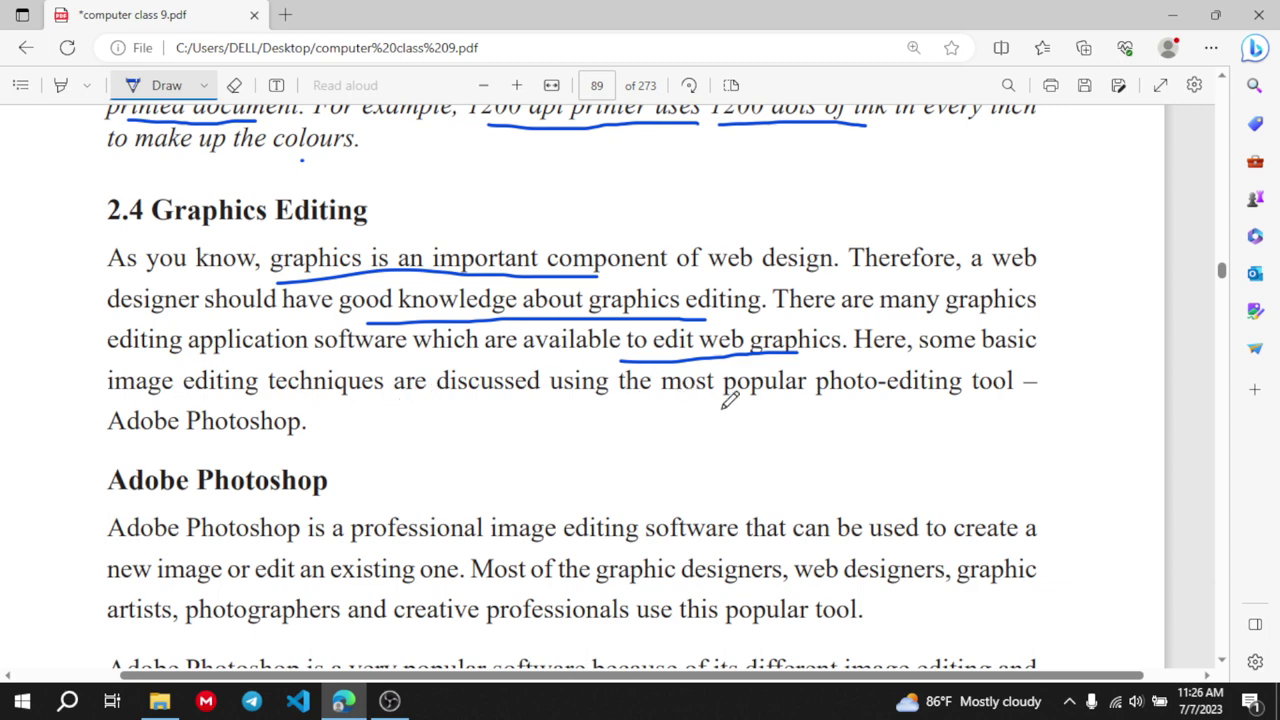
left_click_drag(723, 405, 936, 404)
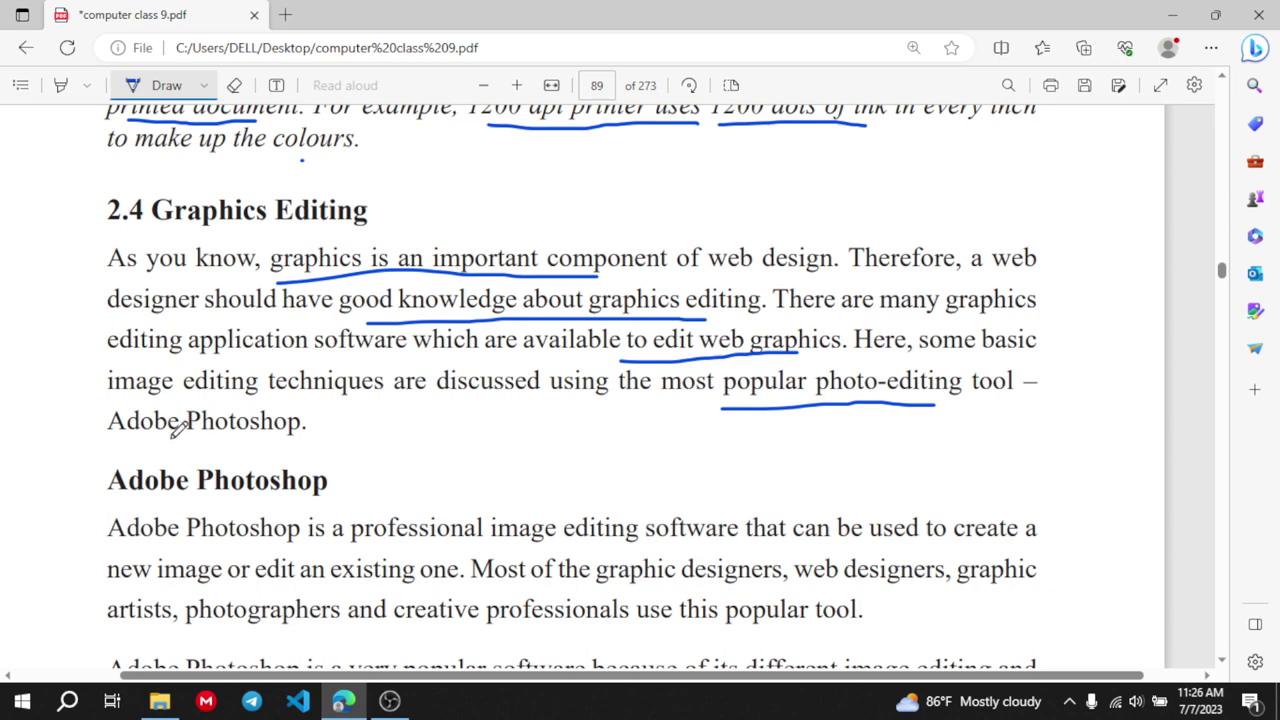
left_click_drag(157, 437, 270, 437)
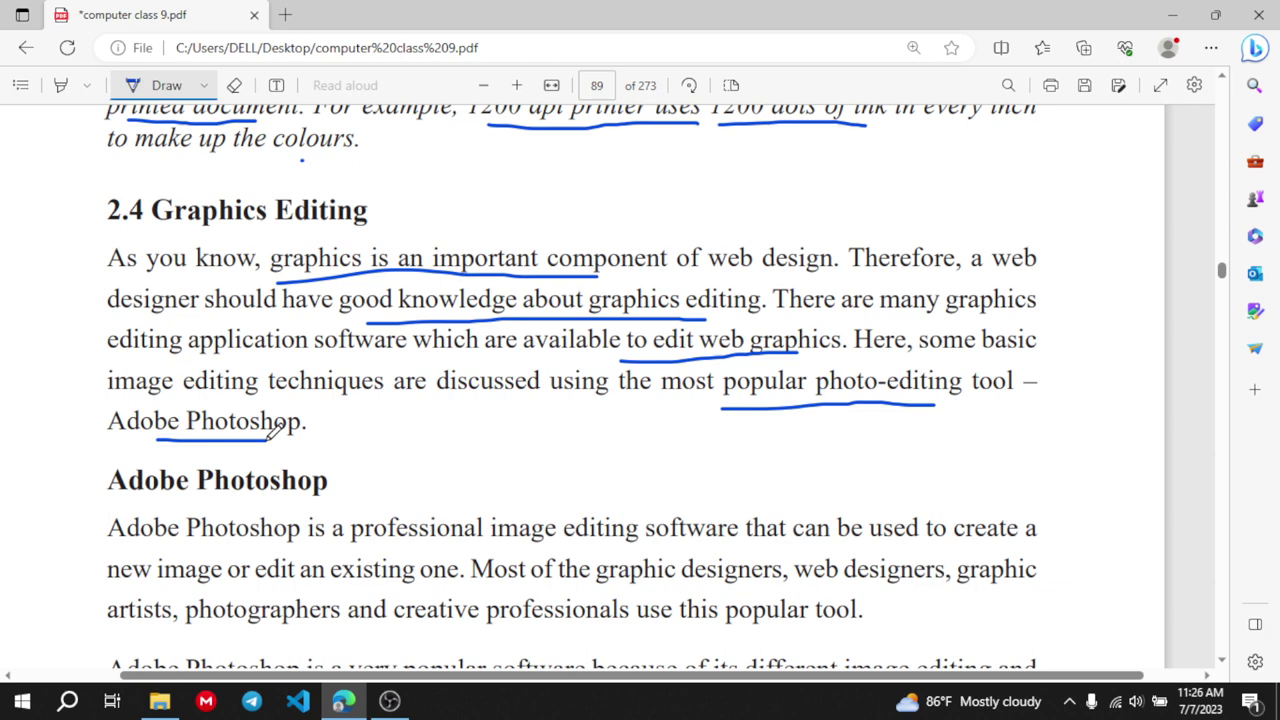
Search the web for "adobe photoshop" in a new browser tab
left_click(285, 14)
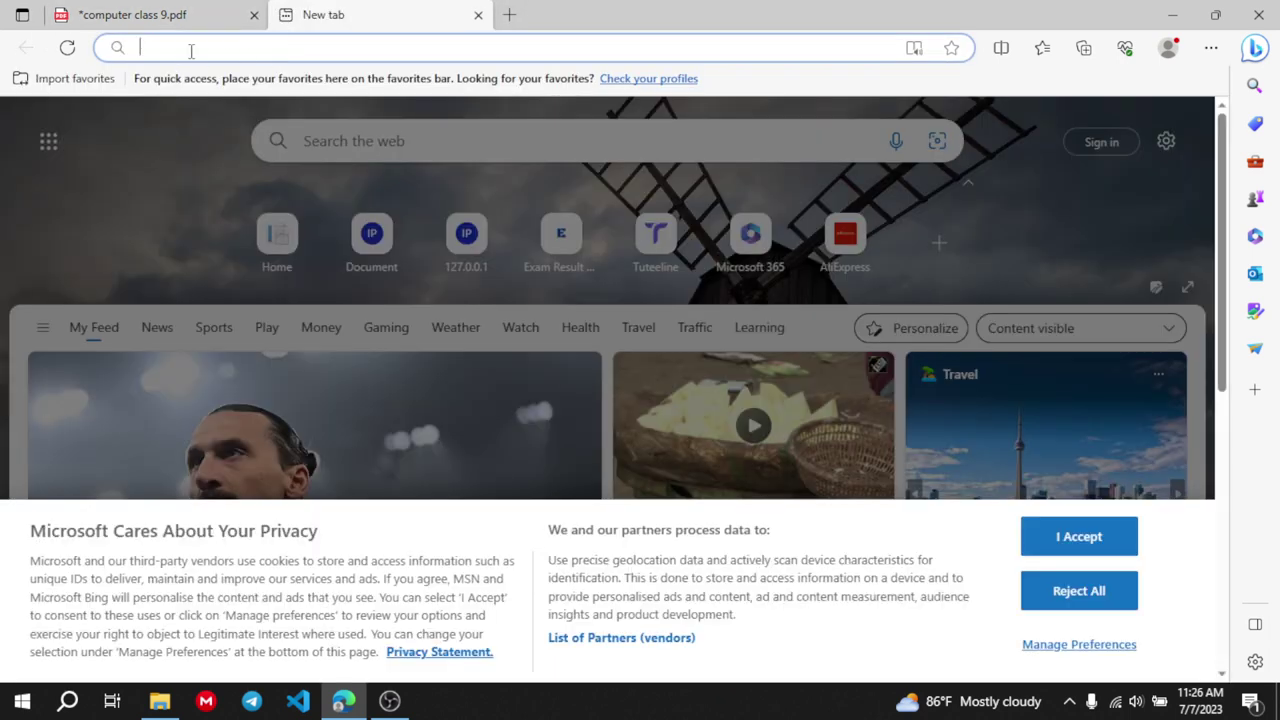
type("photo")
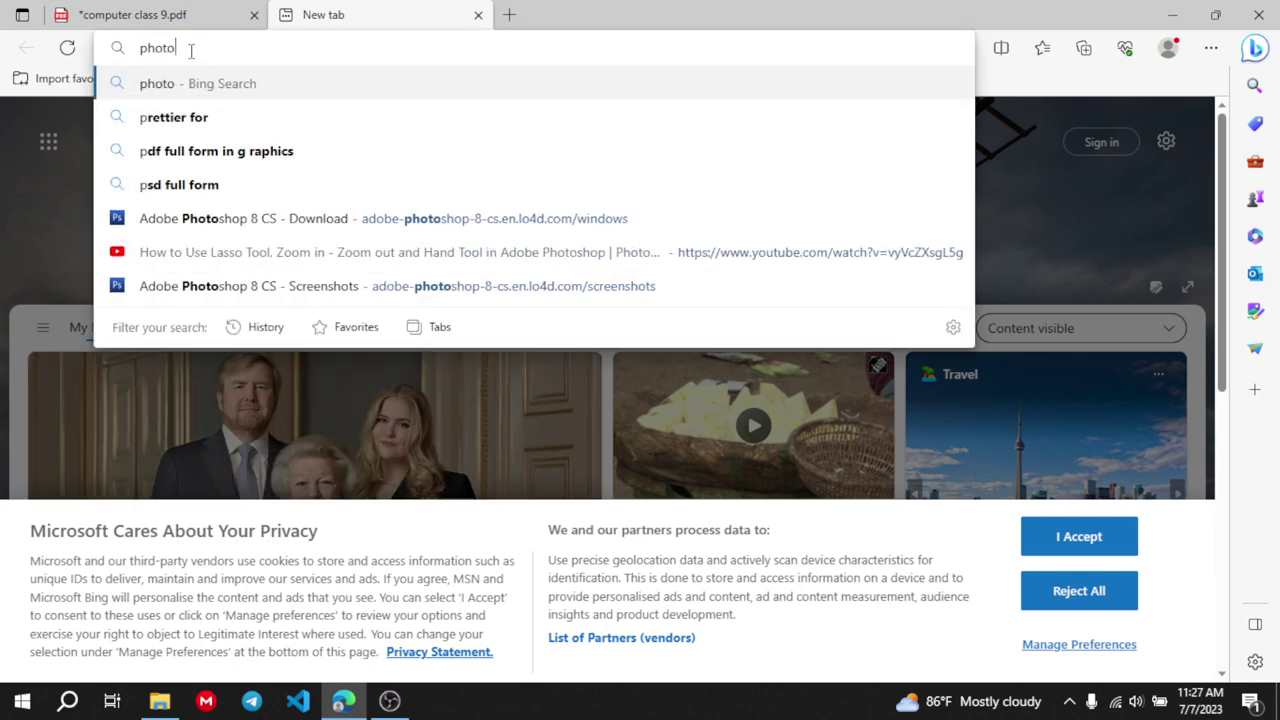
type("shop")
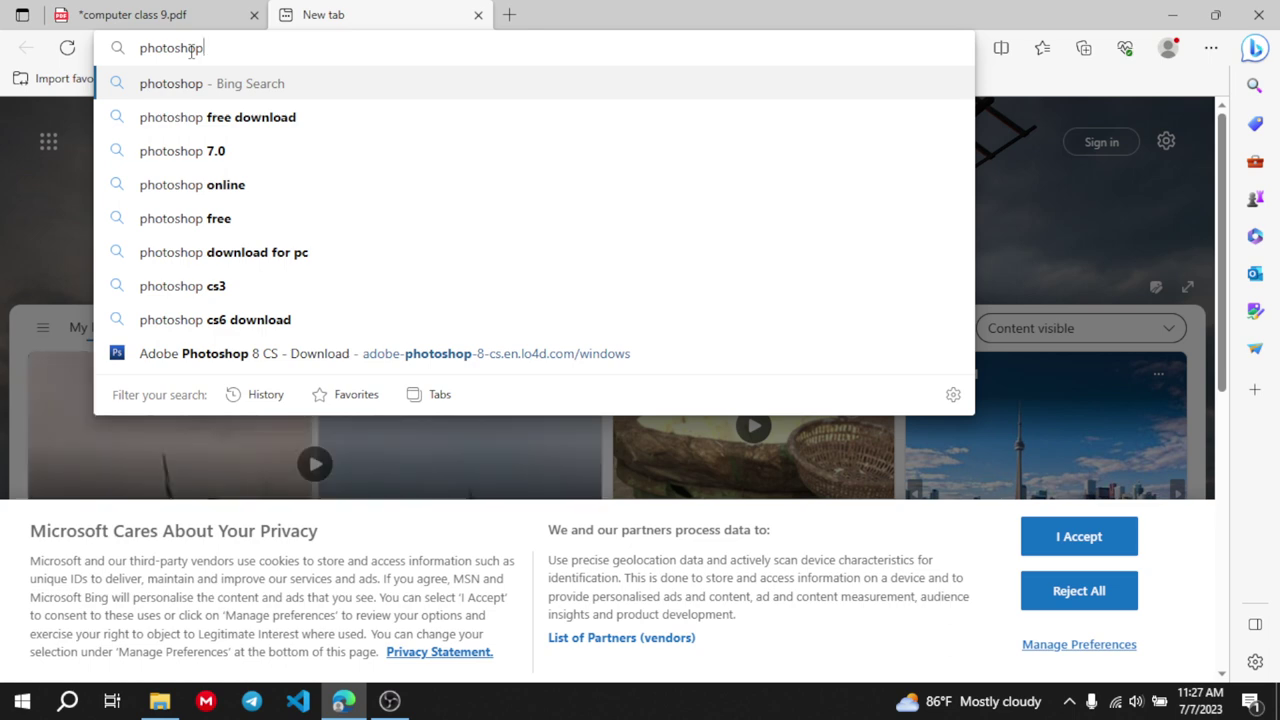
type("adobe")
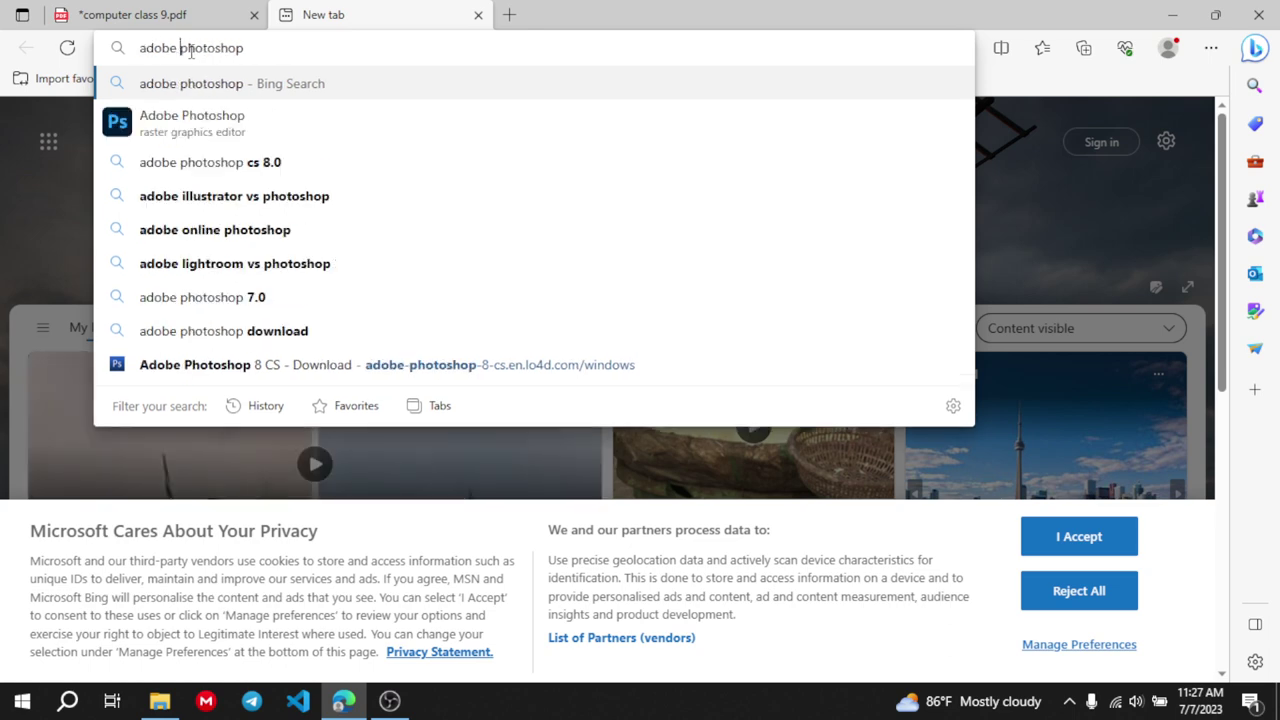
key("Return")
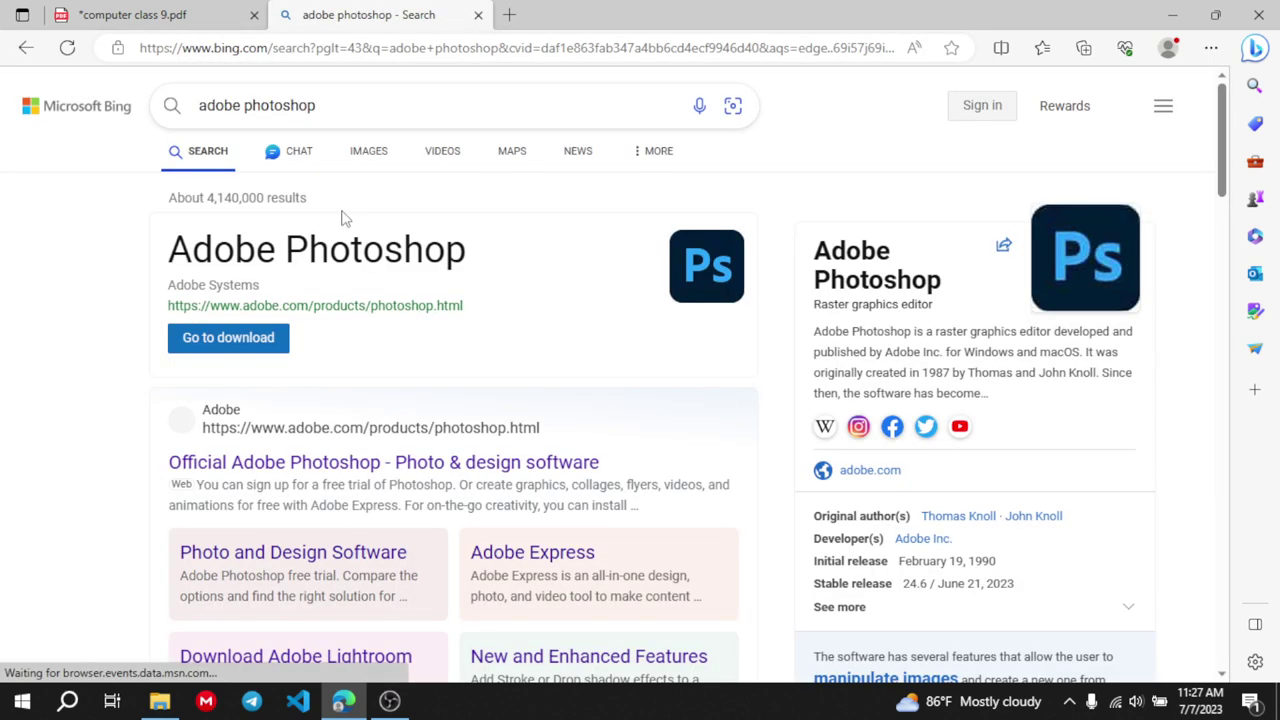
Refine the web search to "adobe photoshop cs 8.0"
left_click(346, 108)
type("cs")
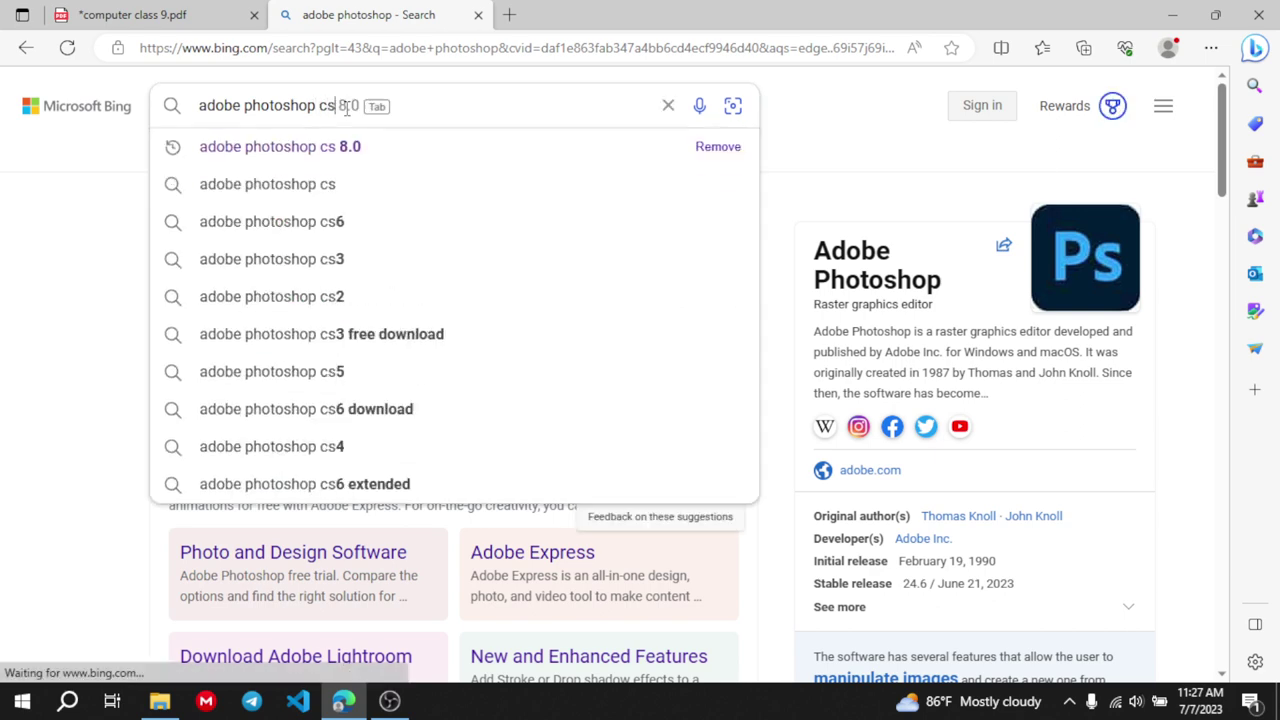
type(" 8.0")
key("Return")
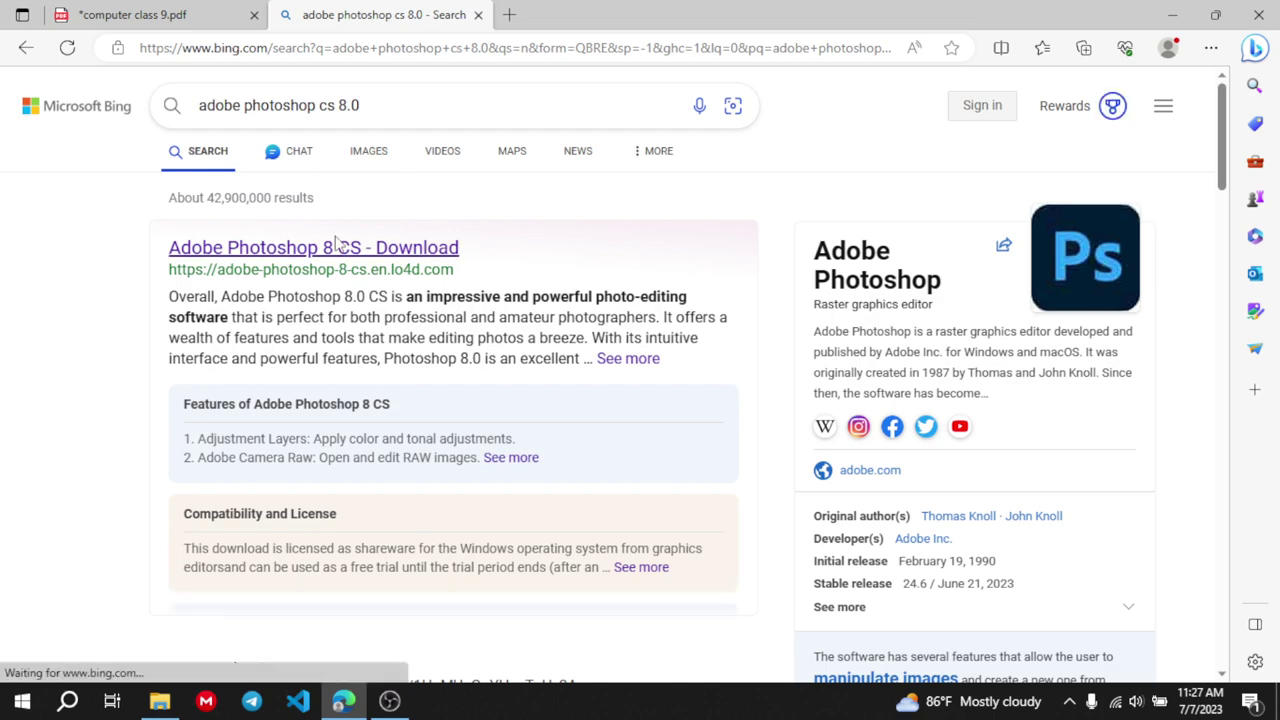
Look through the search results and open the "Adobe Photoshop 8 CS - Download" page on lo4d.com
scroll(336, 245, "down", 3)
scroll(336, 245, "up", 2)
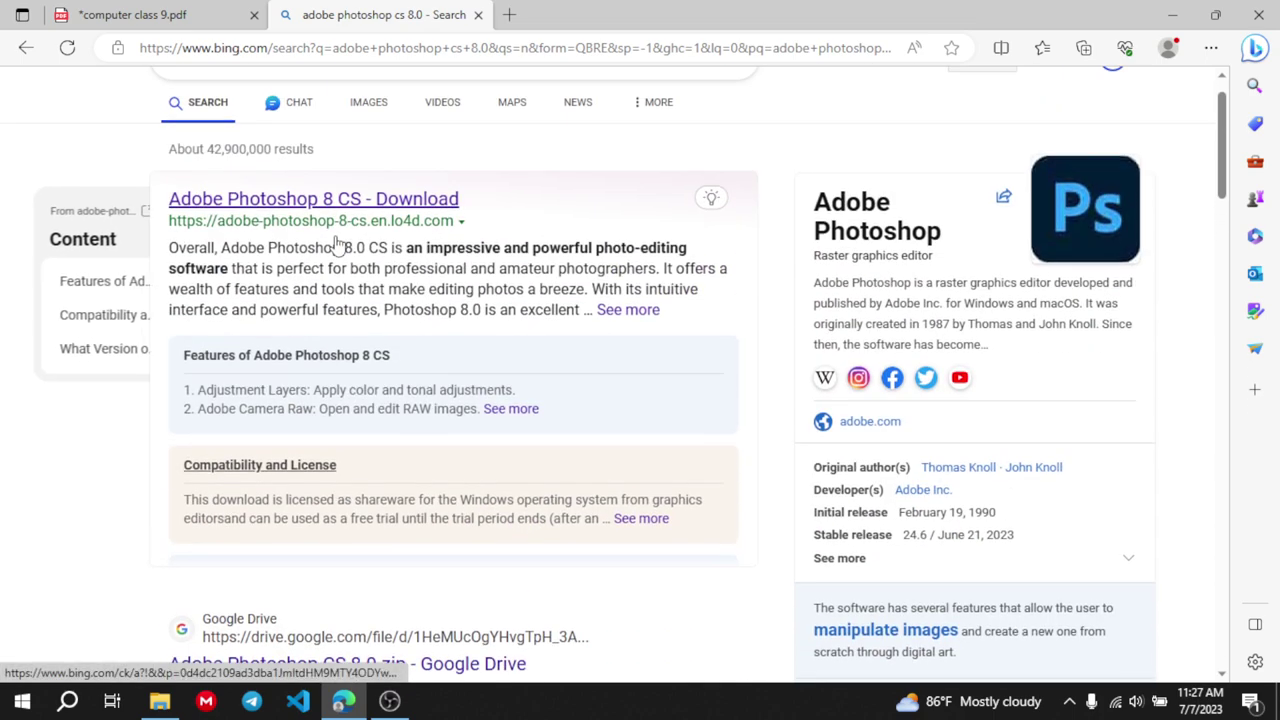
scroll(330, 245, "down", 1)
scroll(316, 245, "down", 5)
scroll(316, 245, "up", 6)
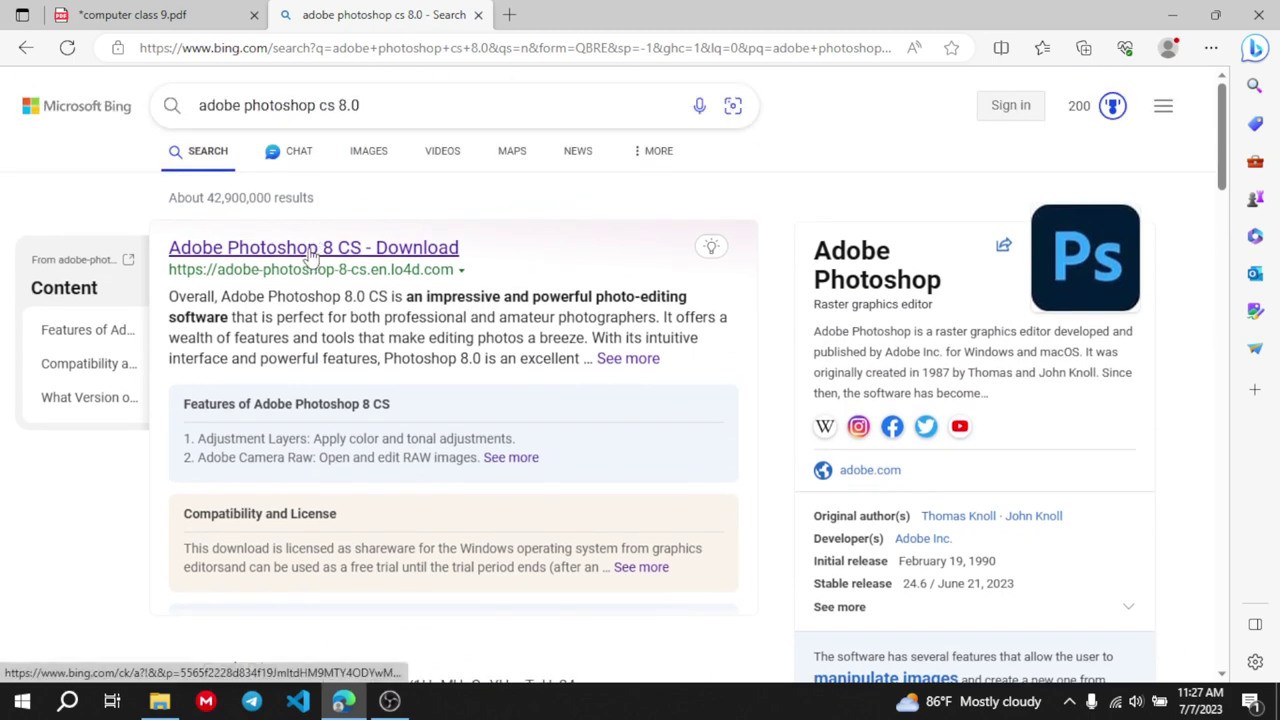
left_click(311, 250)
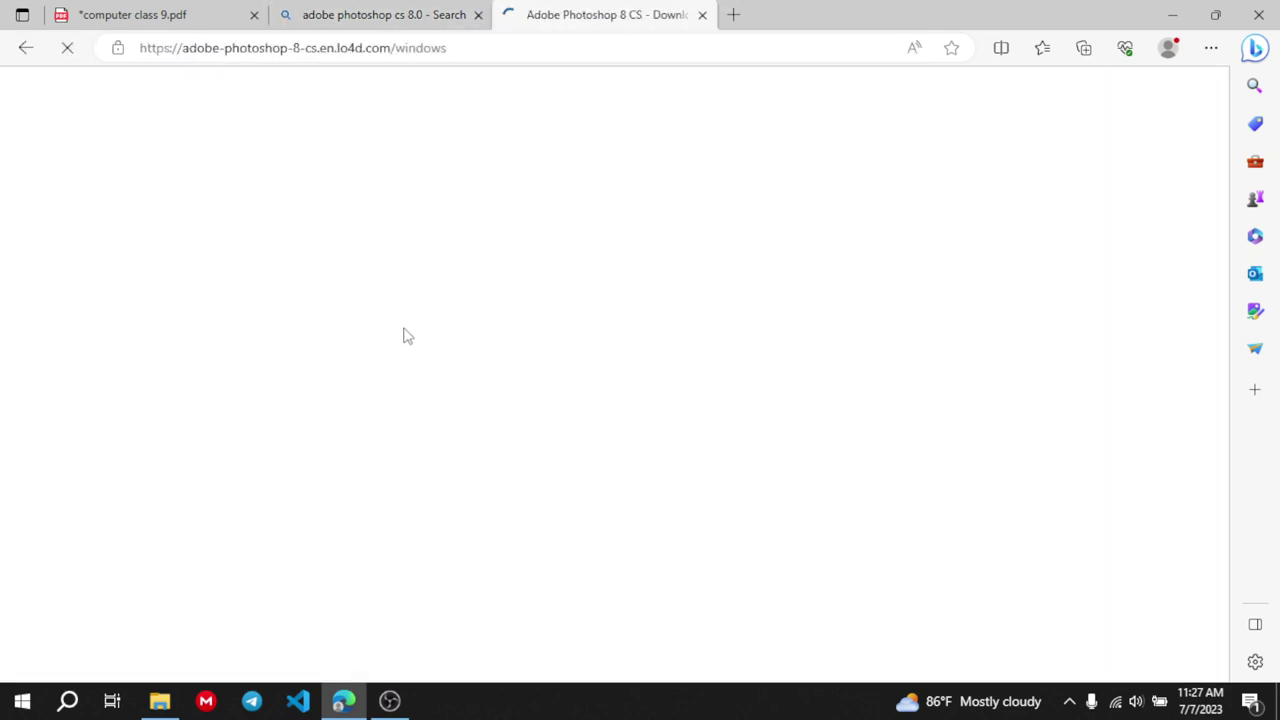
Open the Adobe Photoshop 8 CS download page and examine its mirrors, file details and download notes
scroll(405, 328, "down", 1)
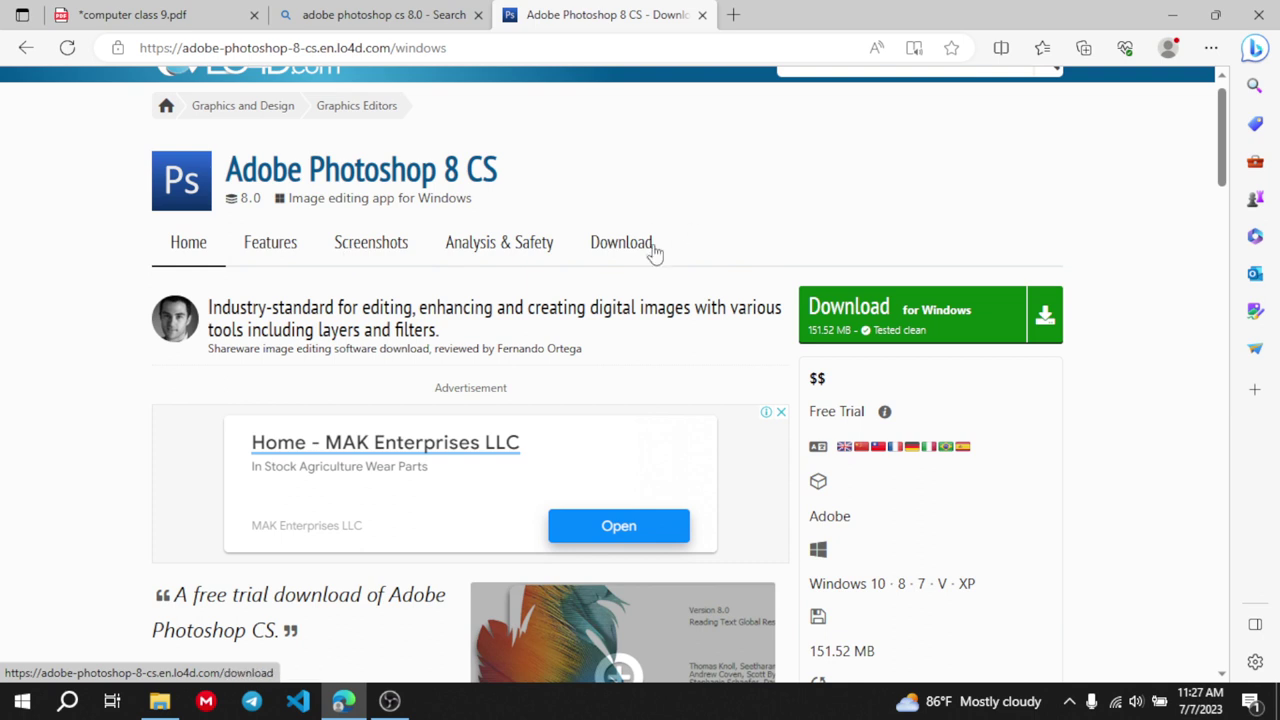
left_click(622, 258)
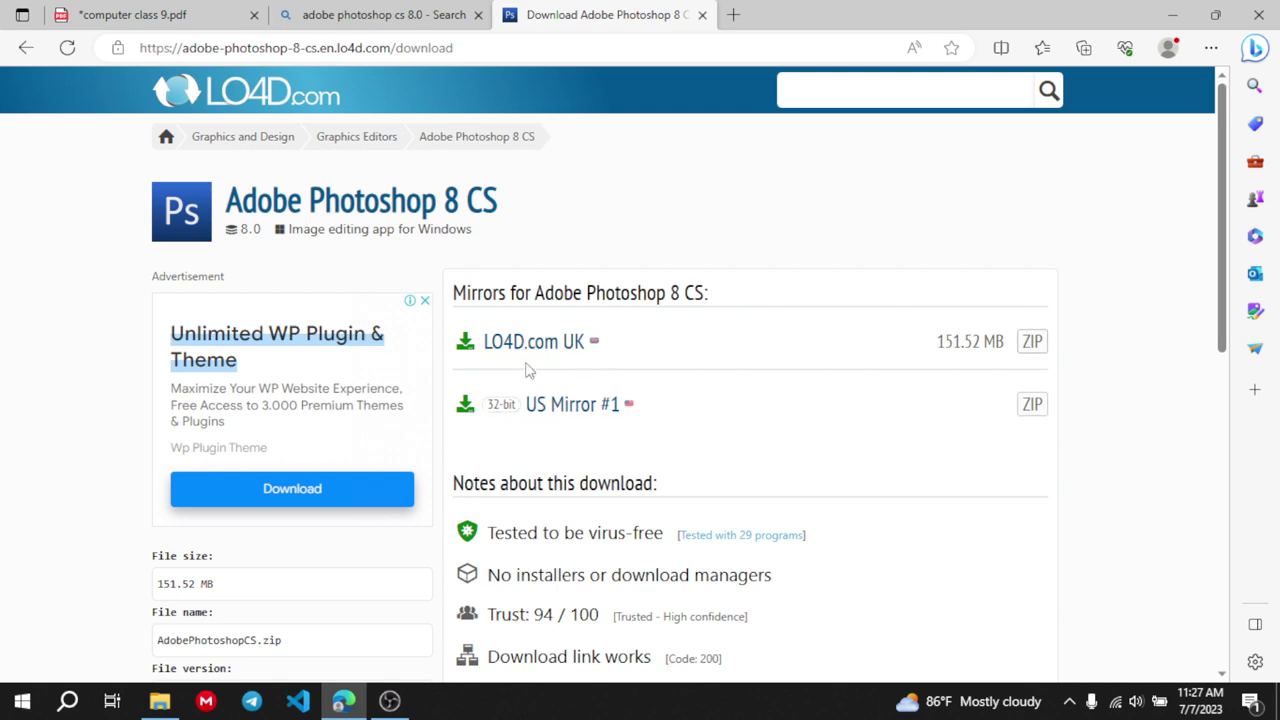
scroll(547, 426, "down", 3)
scroll(547, 426, "down", 2)
scroll(546, 423, "up", 3)
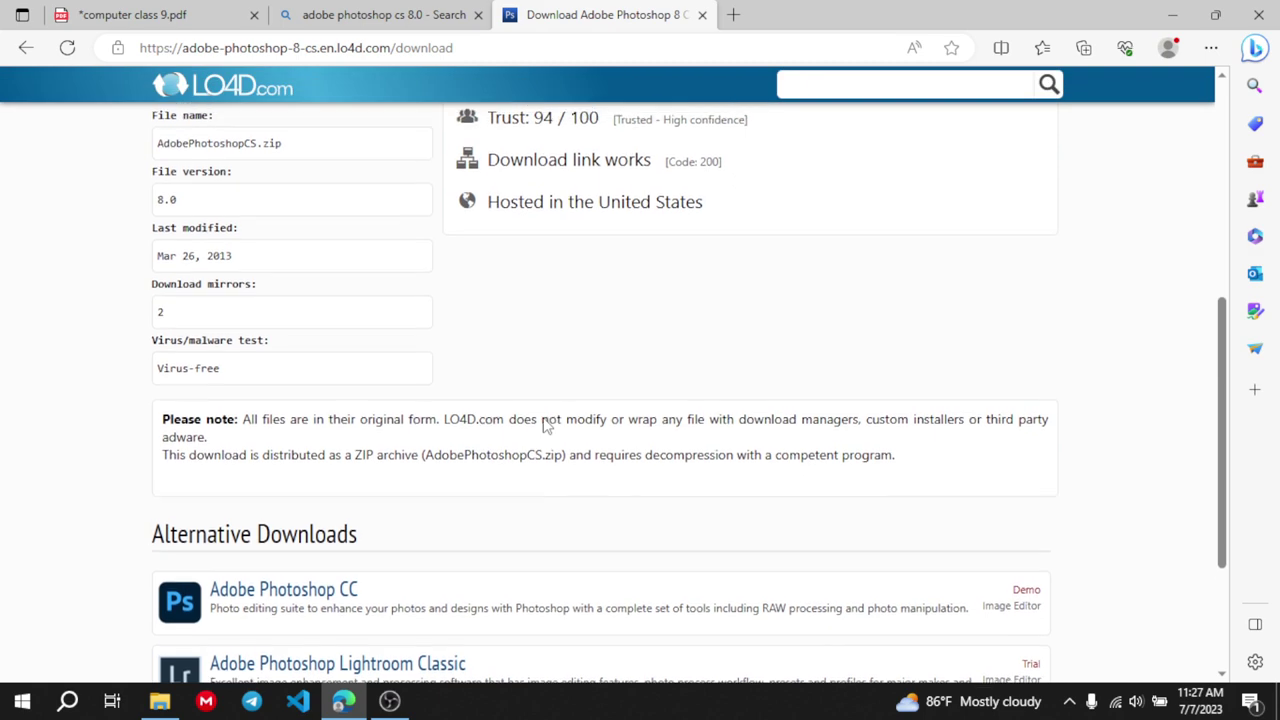
scroll(546, 422, "up", 3)
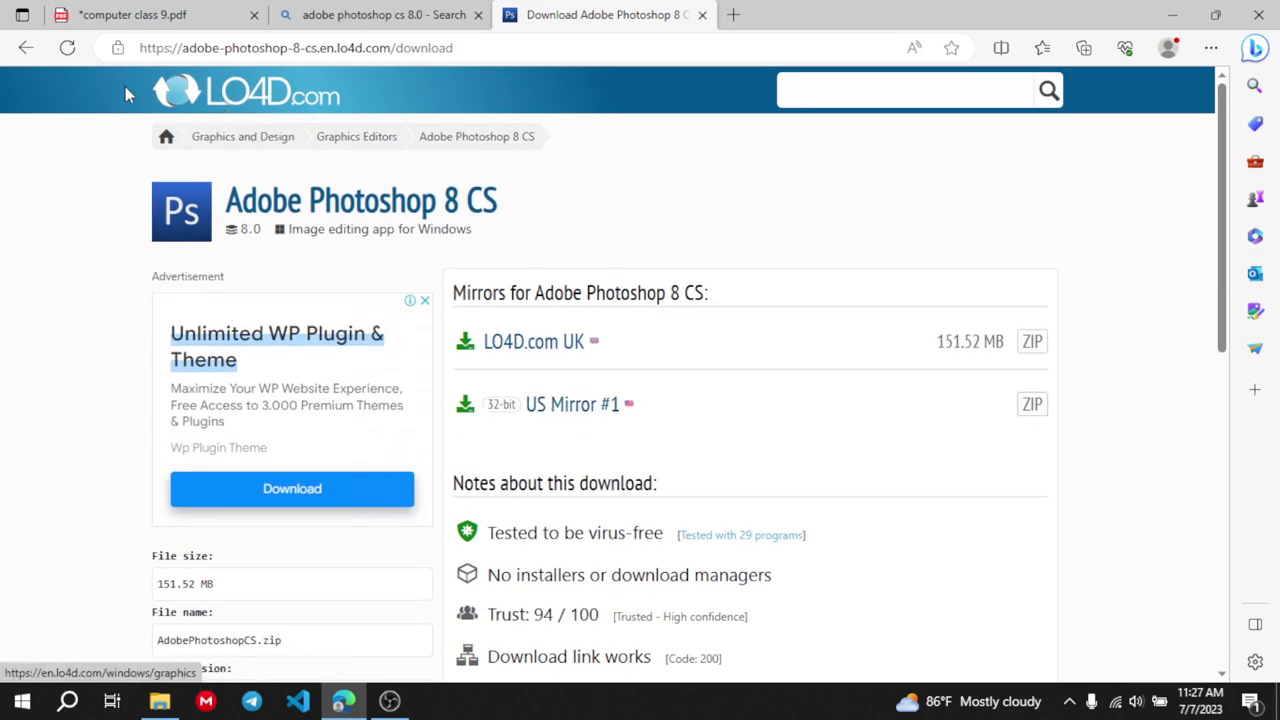
Return to the Adobe Photoshop 8 CS overview and browse its user interface screenshots
left_click(26, 47)
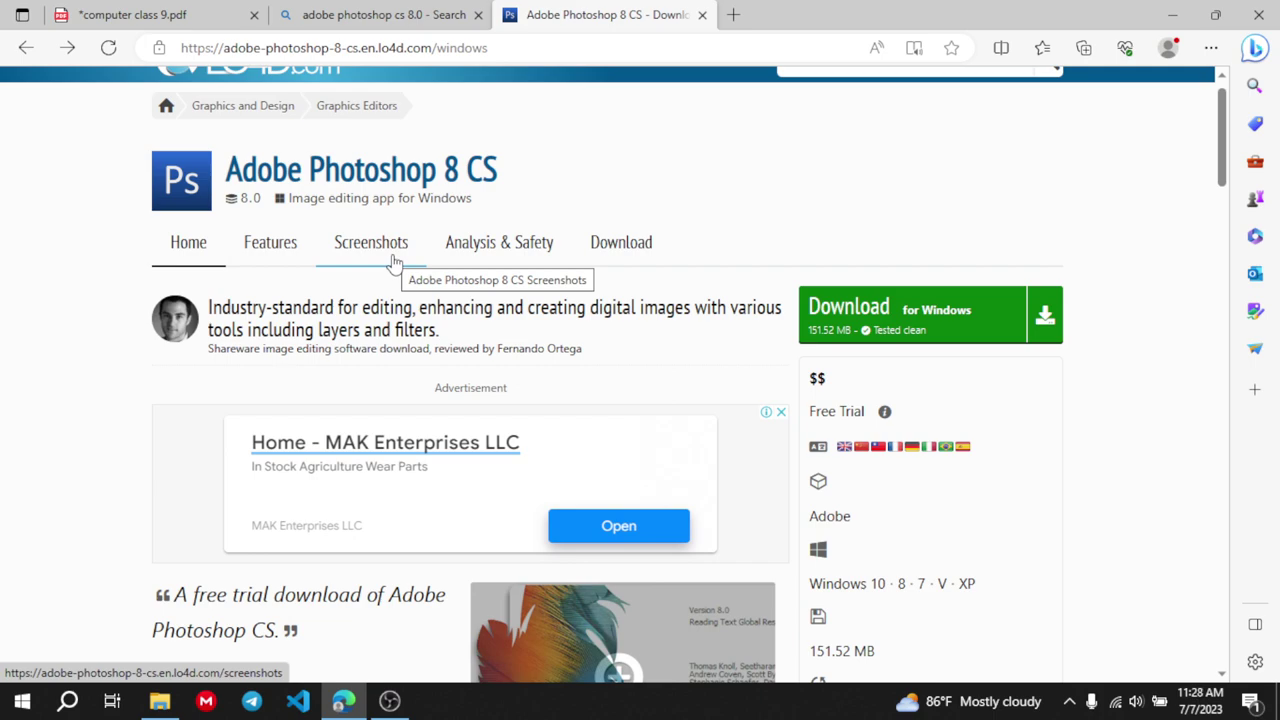
left_click(394, 262)
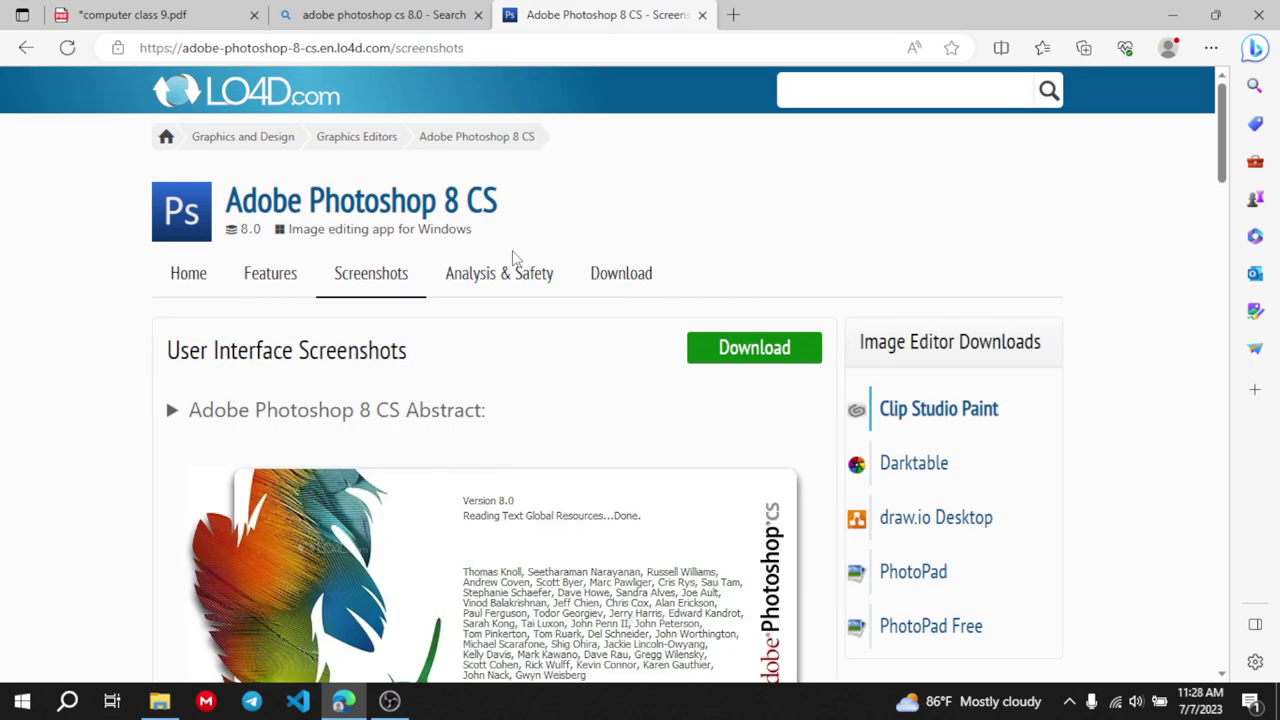
scroll(404, 515, "down", 12)
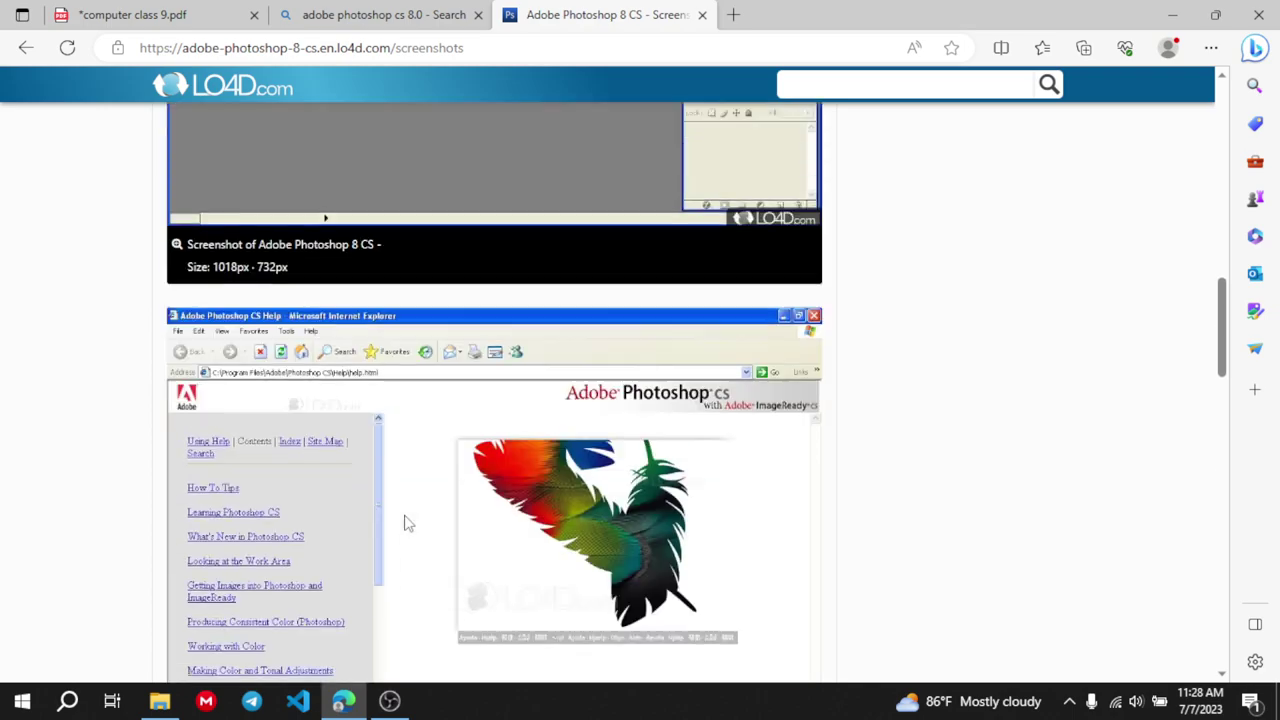
scroll(405, 518, "up", 4)
scroll(405, 518, "down", 7)
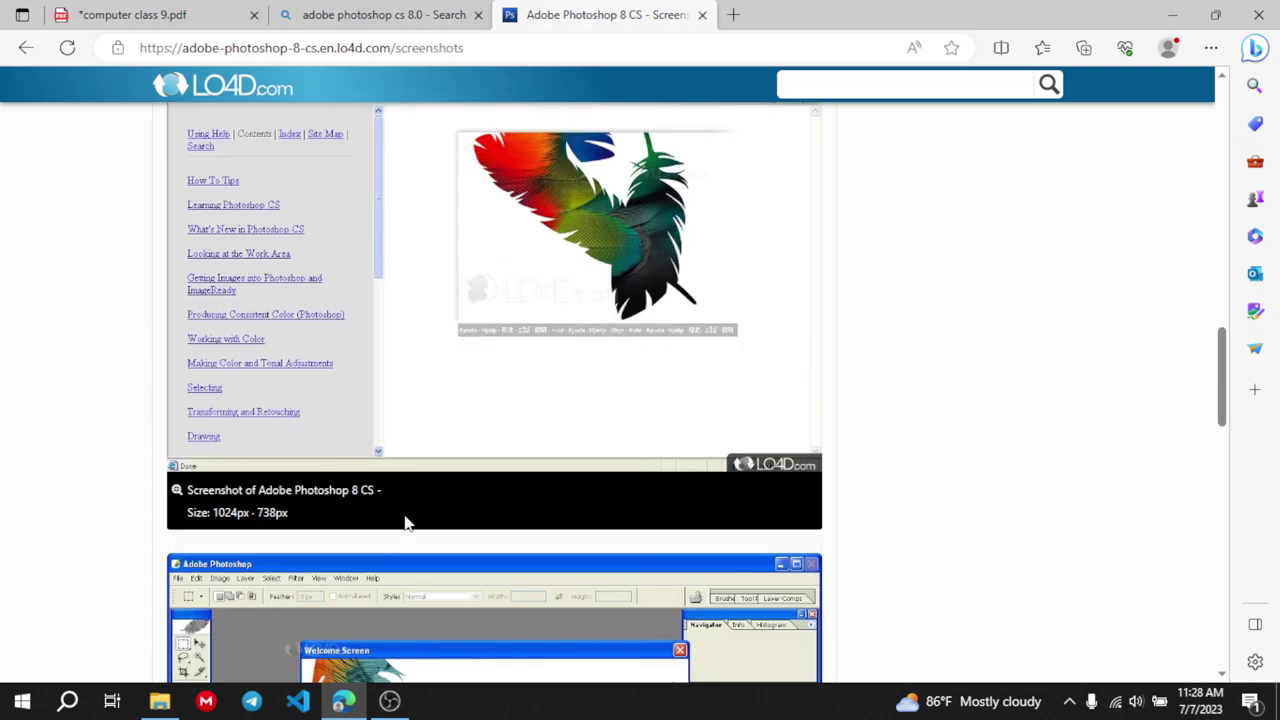
scroll(405, 520, "up", 15)
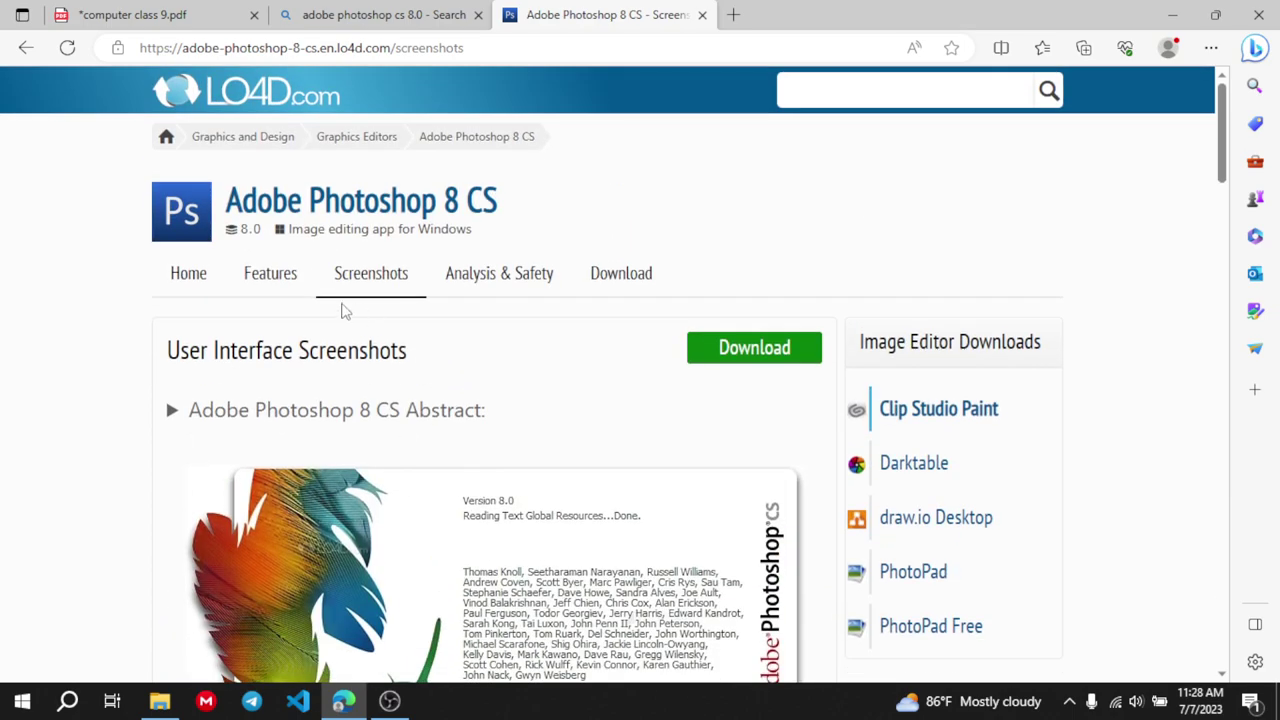
Open the features list of Adobe Photoshop 8 CS and review it and the description above it
left_click(275, 285)
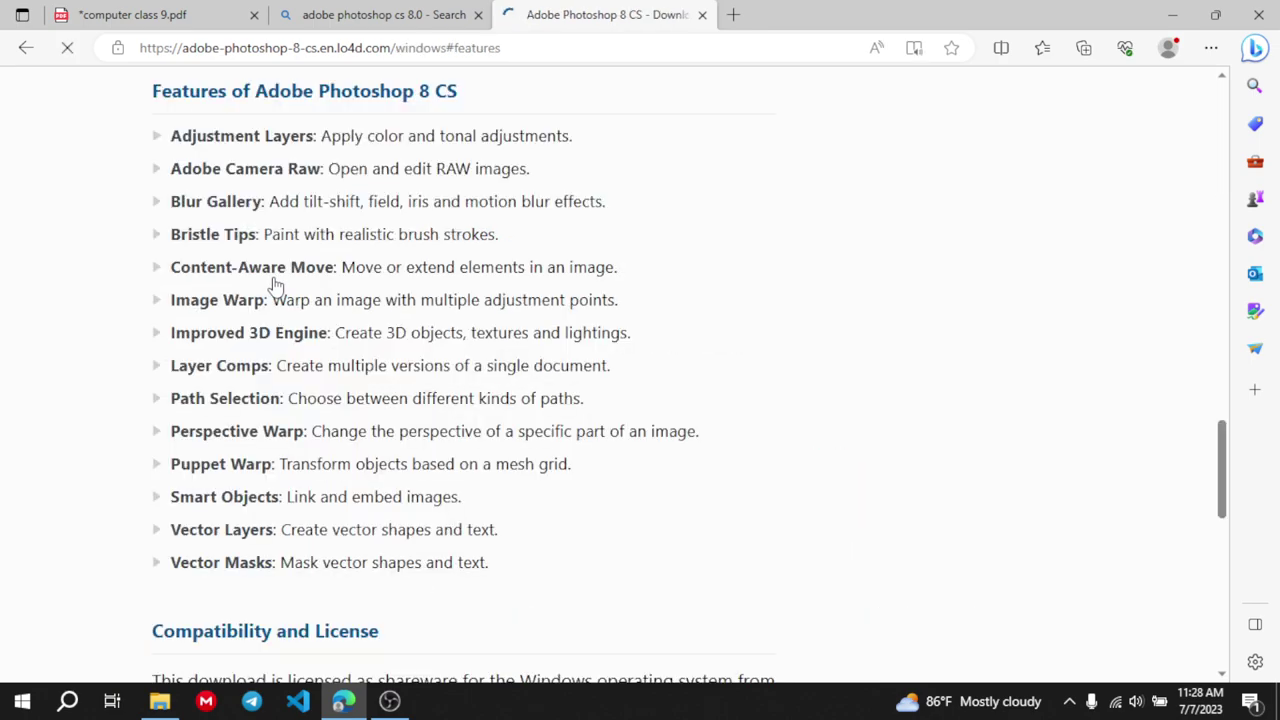
scroll(462, 474, "down", 5)
scroll(462, 474, "up", 15)
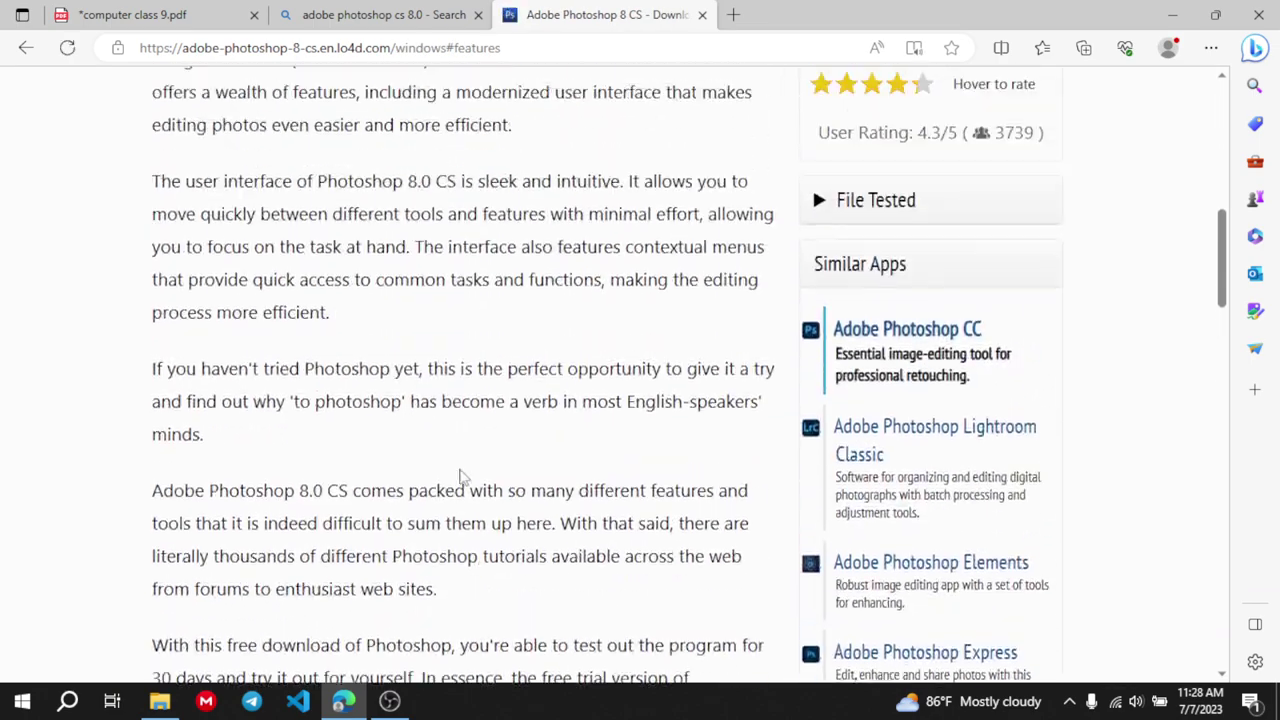
scroll(462, 476, "up", 10)
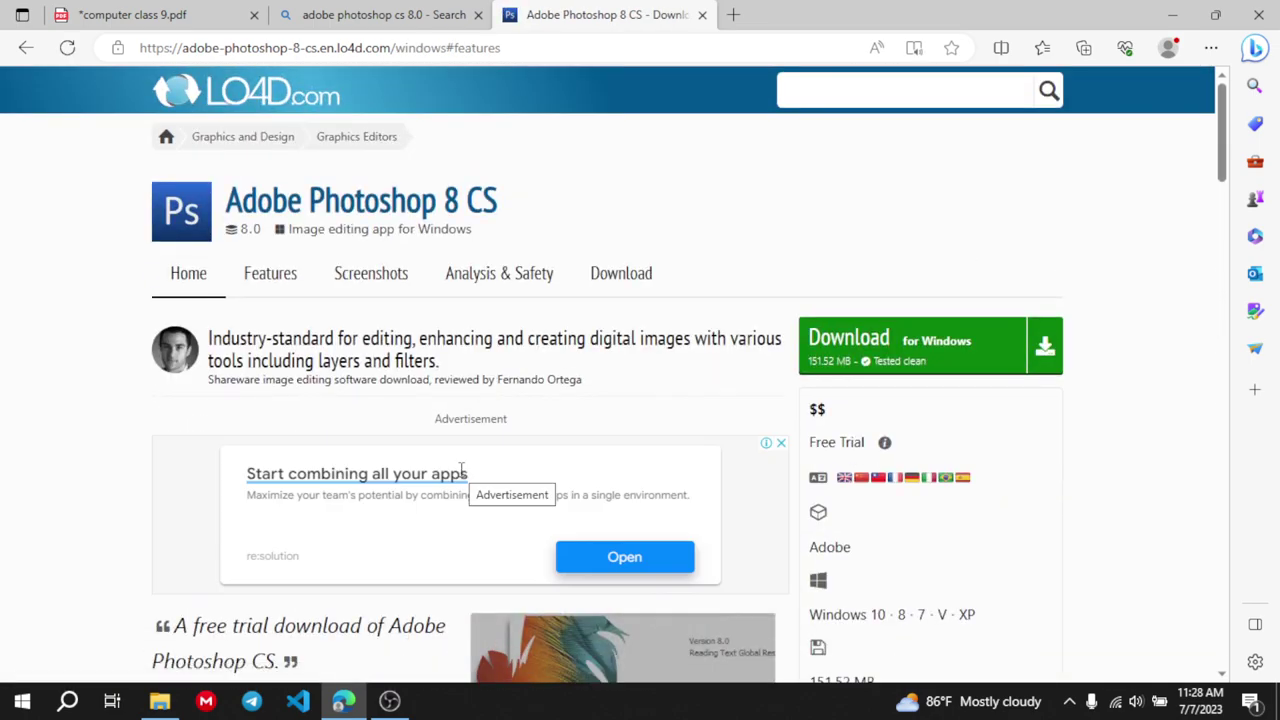
Close the Adobe Photoshop 8 CS page and the search results to return to the computer class 9 PDF
left_click(702, 15)
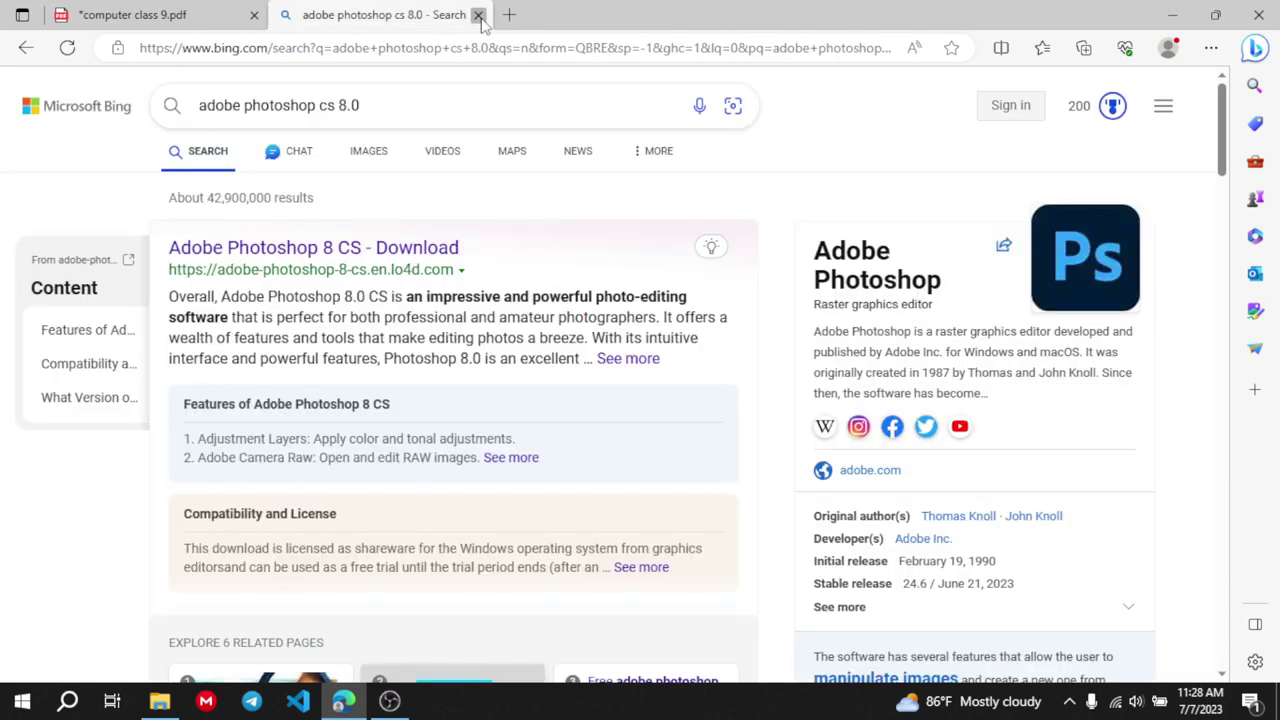
left_click(478, 15)
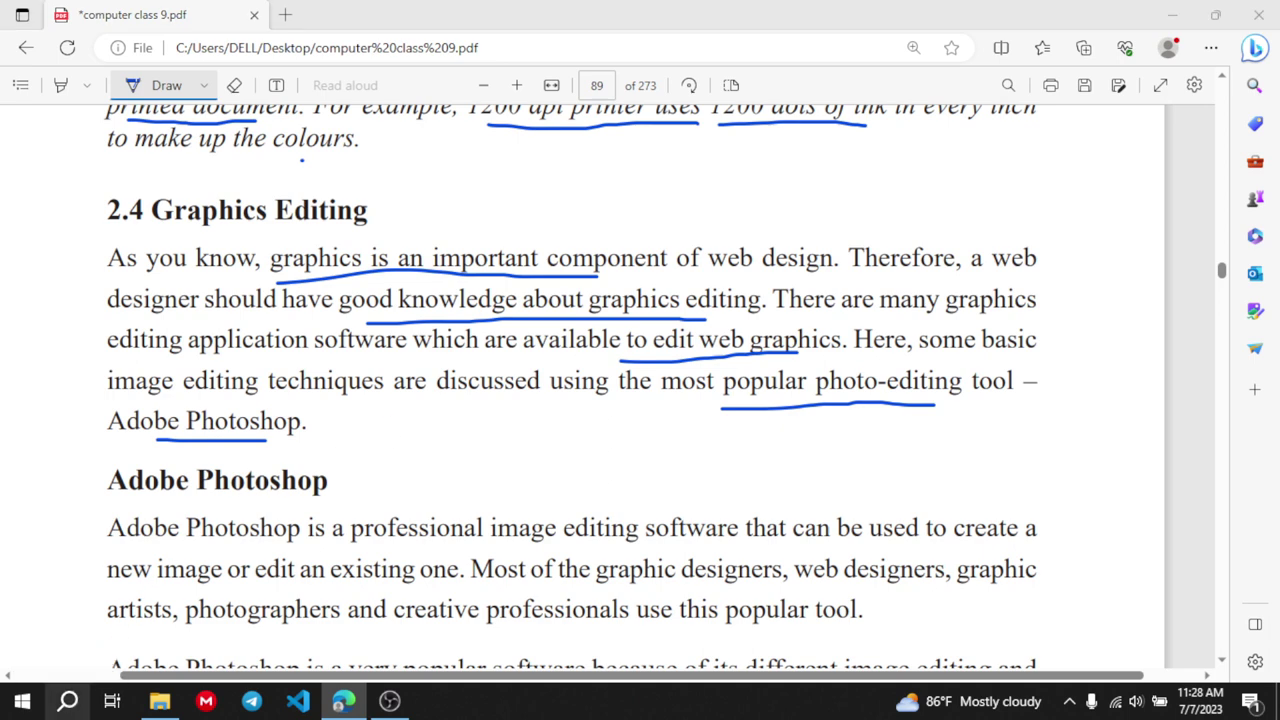
Search the computer for "photo" to check for the Adobe Photoshop CS app, and dismiss the search
left_click(70, 702)
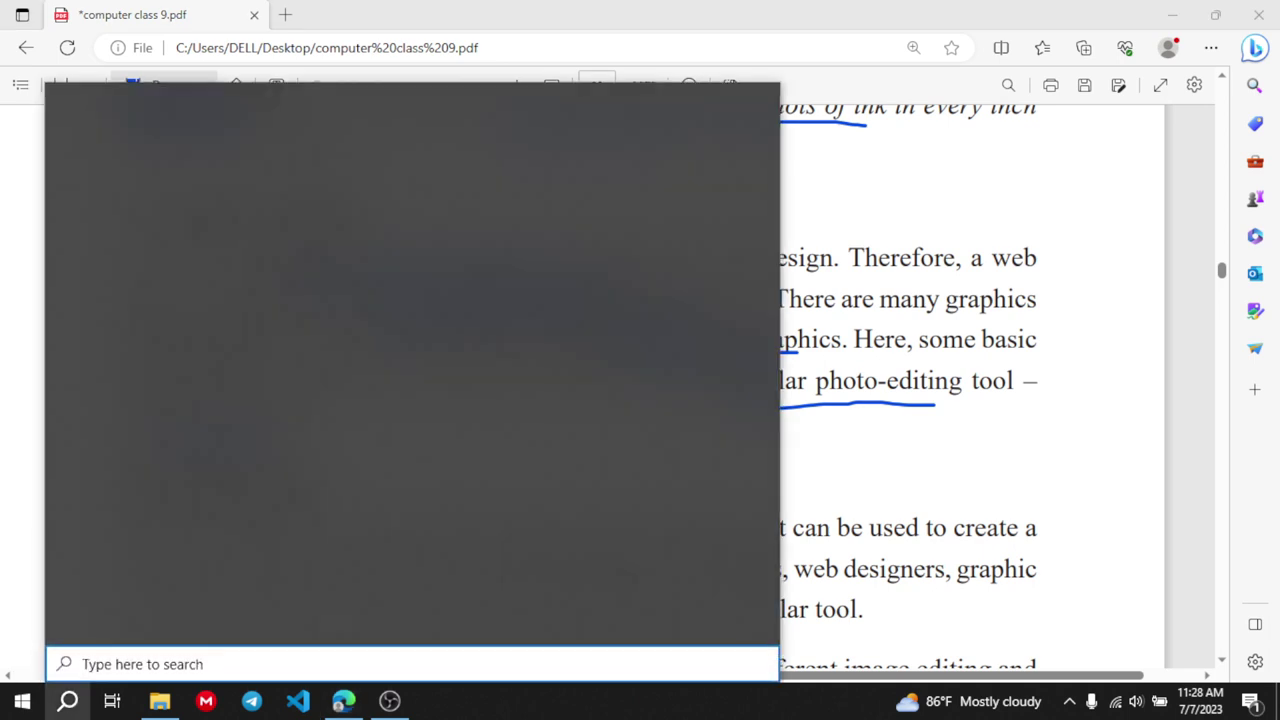
type("photo")
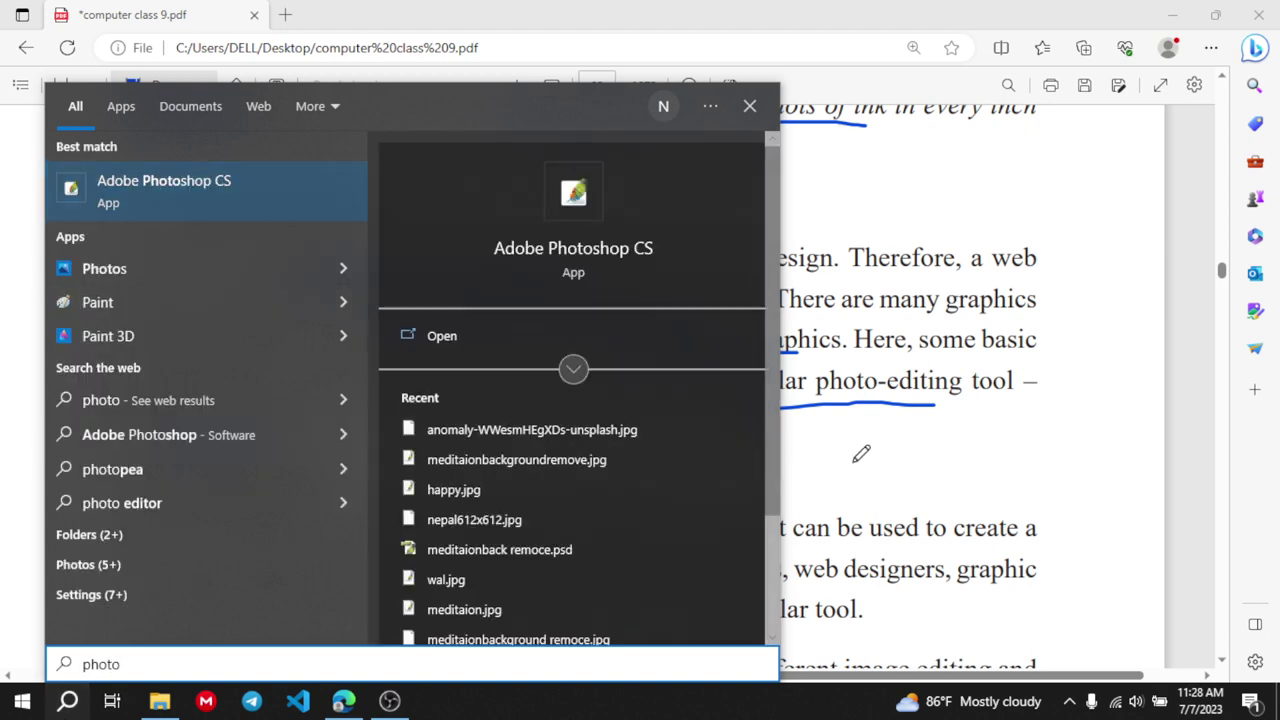
left_click(856, 494)
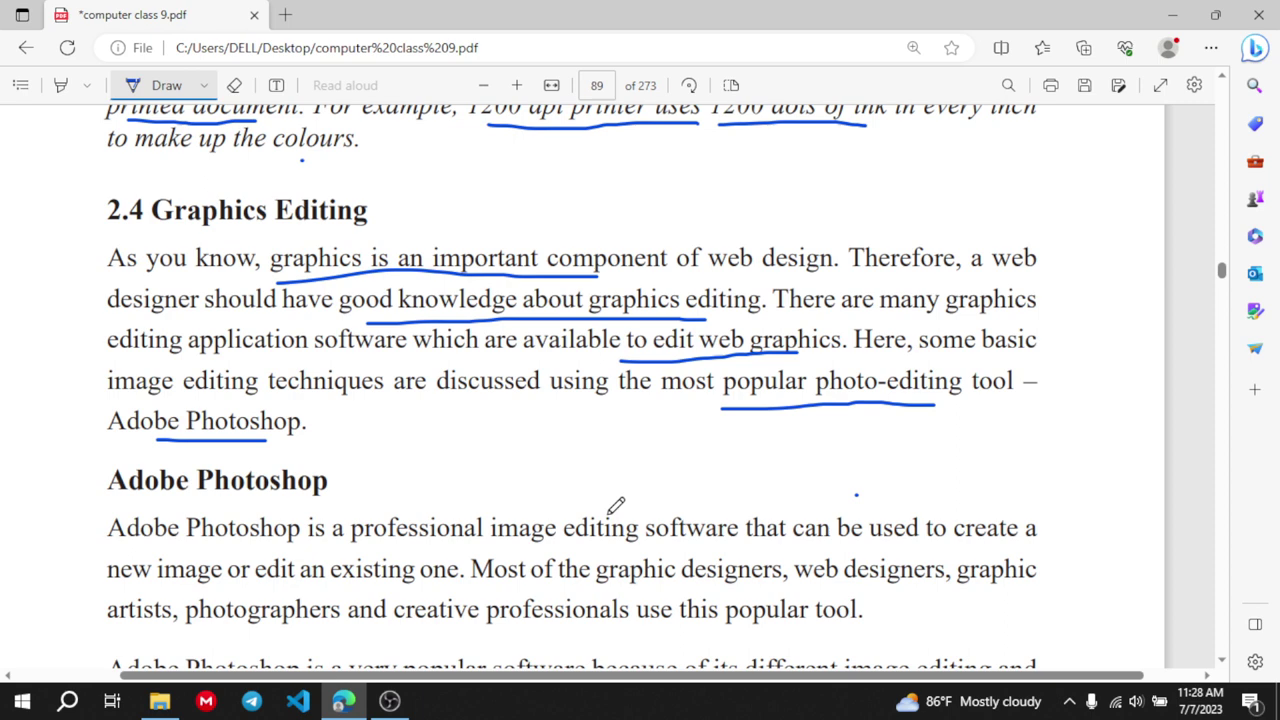
Underline "image editing software", "an existing one", "graphic designers", "designers" and "creative professionals use this popular" in the first Adobe Photoshop paragraph
scroll(615, 505, "down", 3)
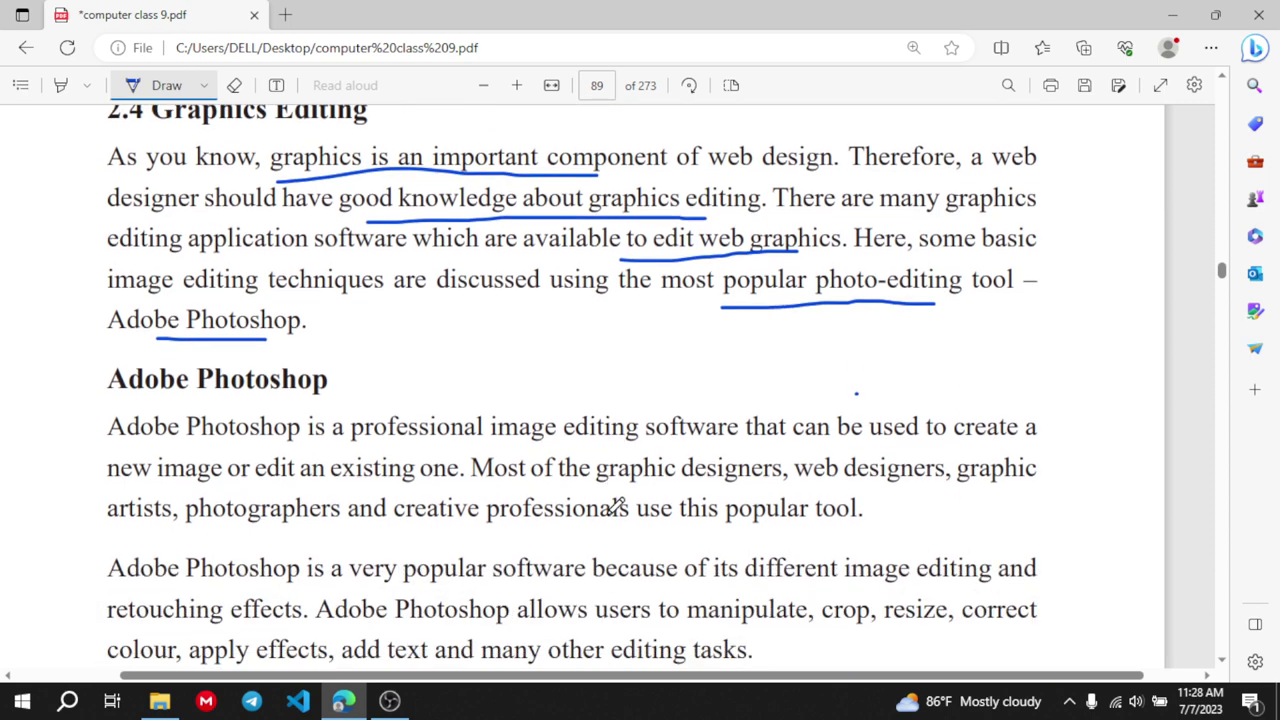
scroll(615, 505, "down", 1)
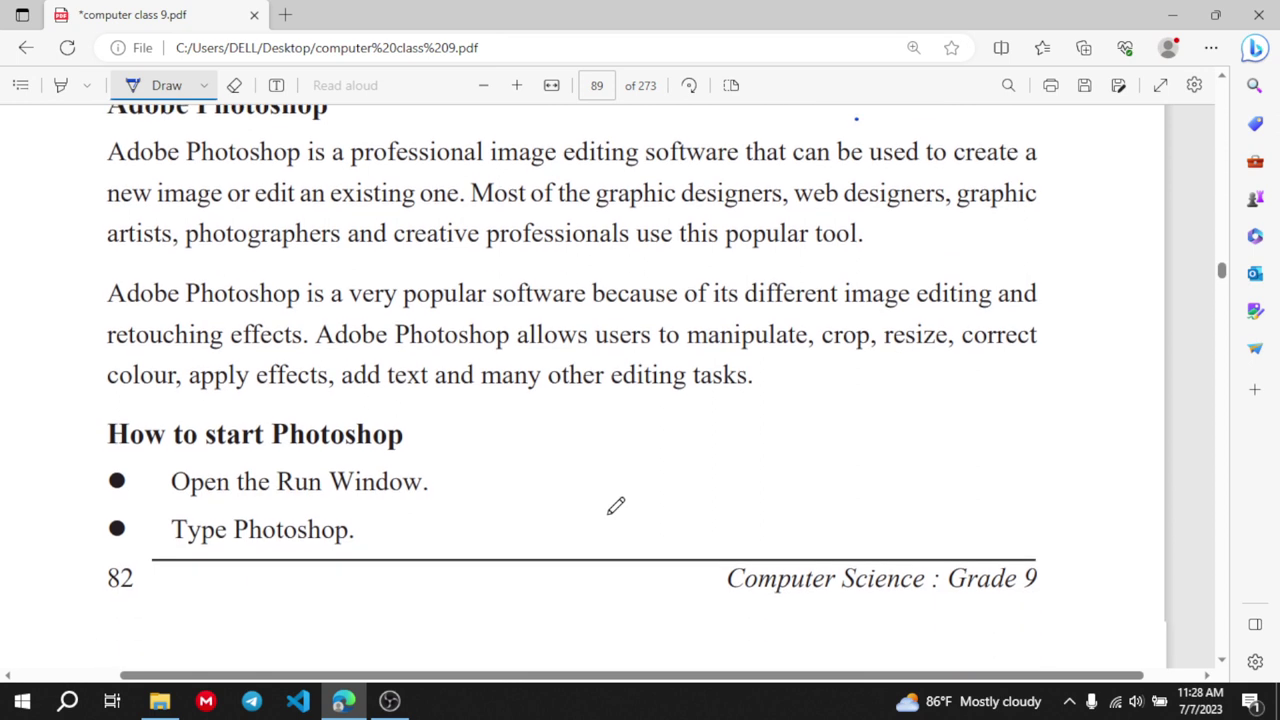
scroll(614, 506, "up", 1)
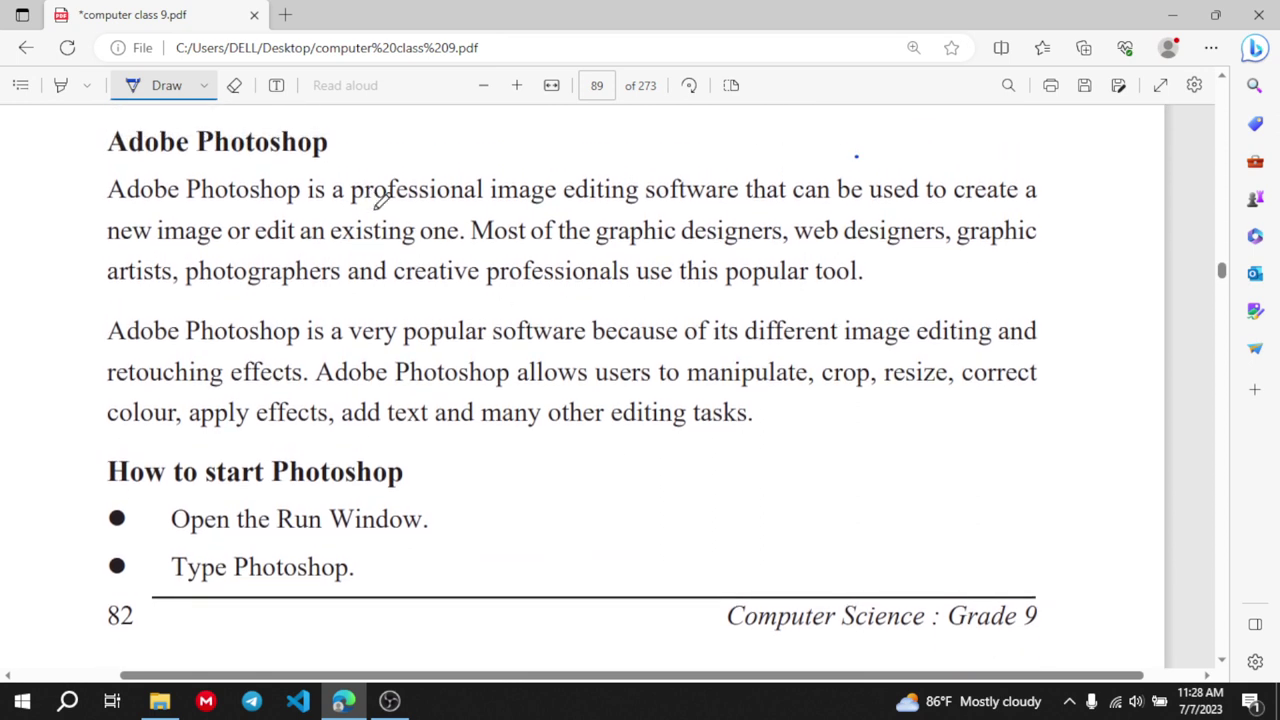
left_click_drag(516, 208, 707, 209)
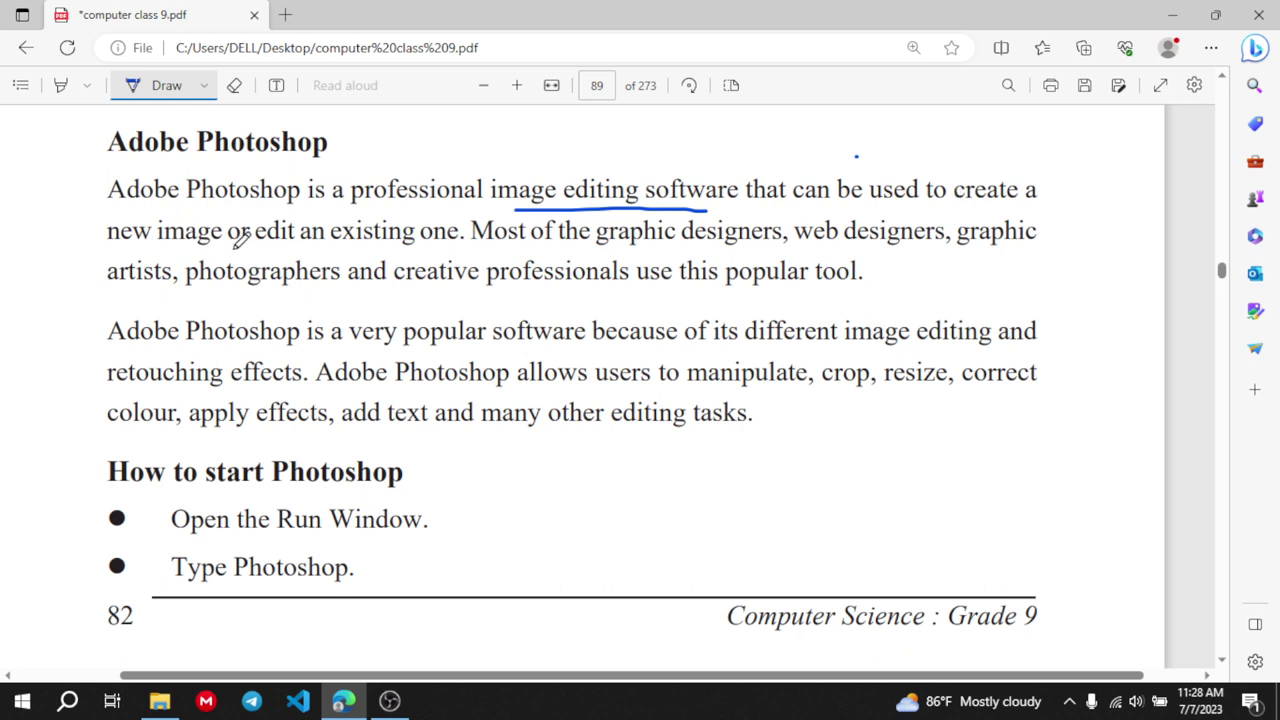
left_click_drag(292, 253, 432, 252)
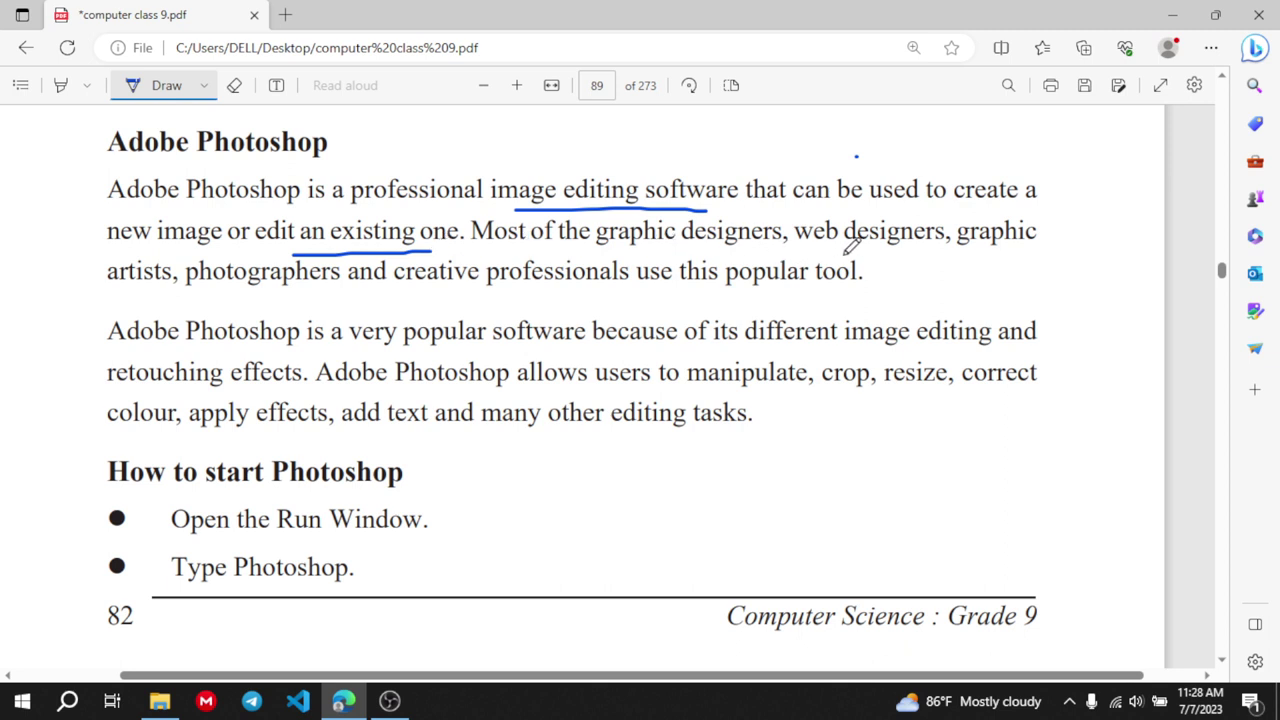
left_click_drag(841, 255, 908, 255)
left_click_drag(430, 292, 802, 290)
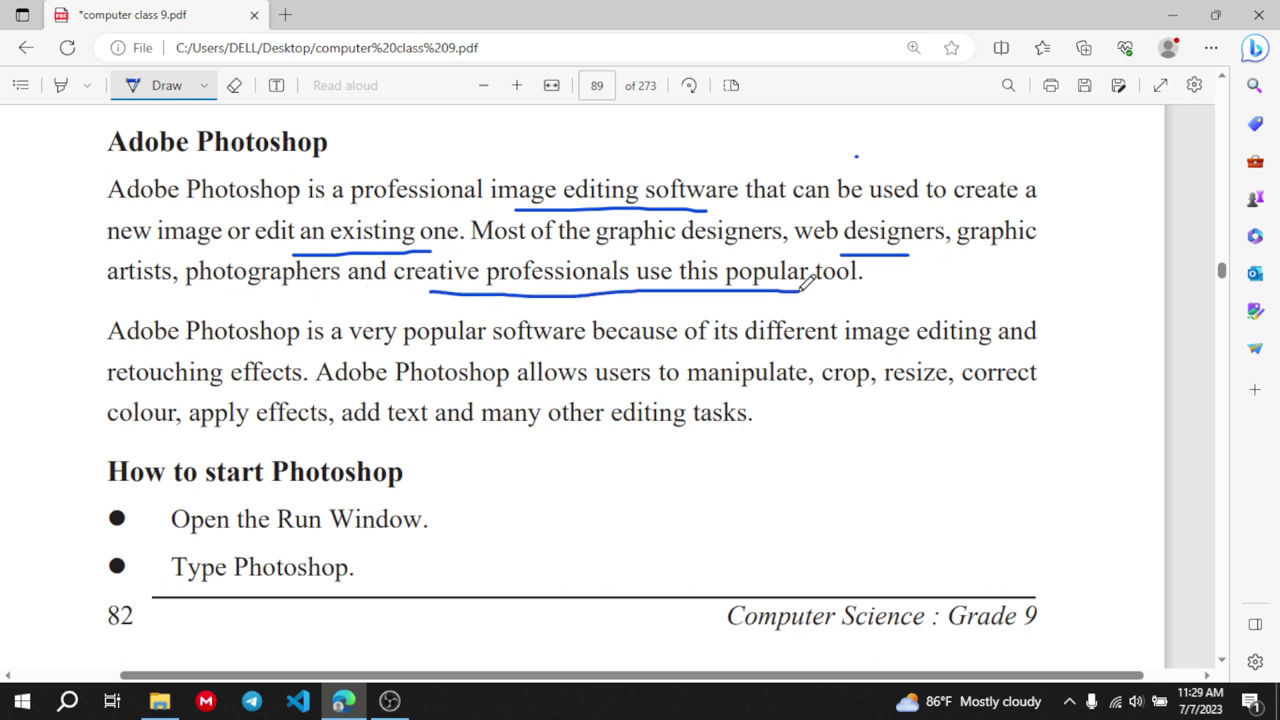
left_click_drag(636, 256, 768, 242)
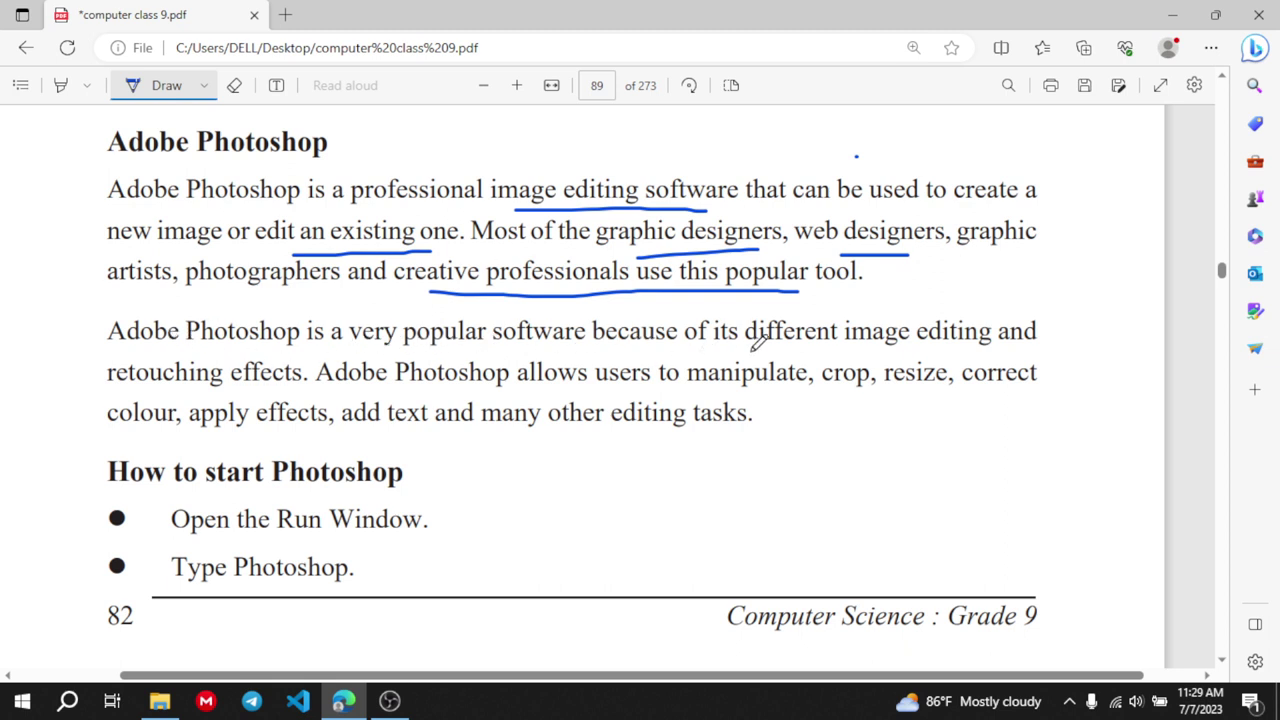
Underline "image editing", "retouching effects", "crop, resize" and "and many other editing" in the second Adobe Photoshop paragraph
left_click_drag(843, 348, 990, 347)
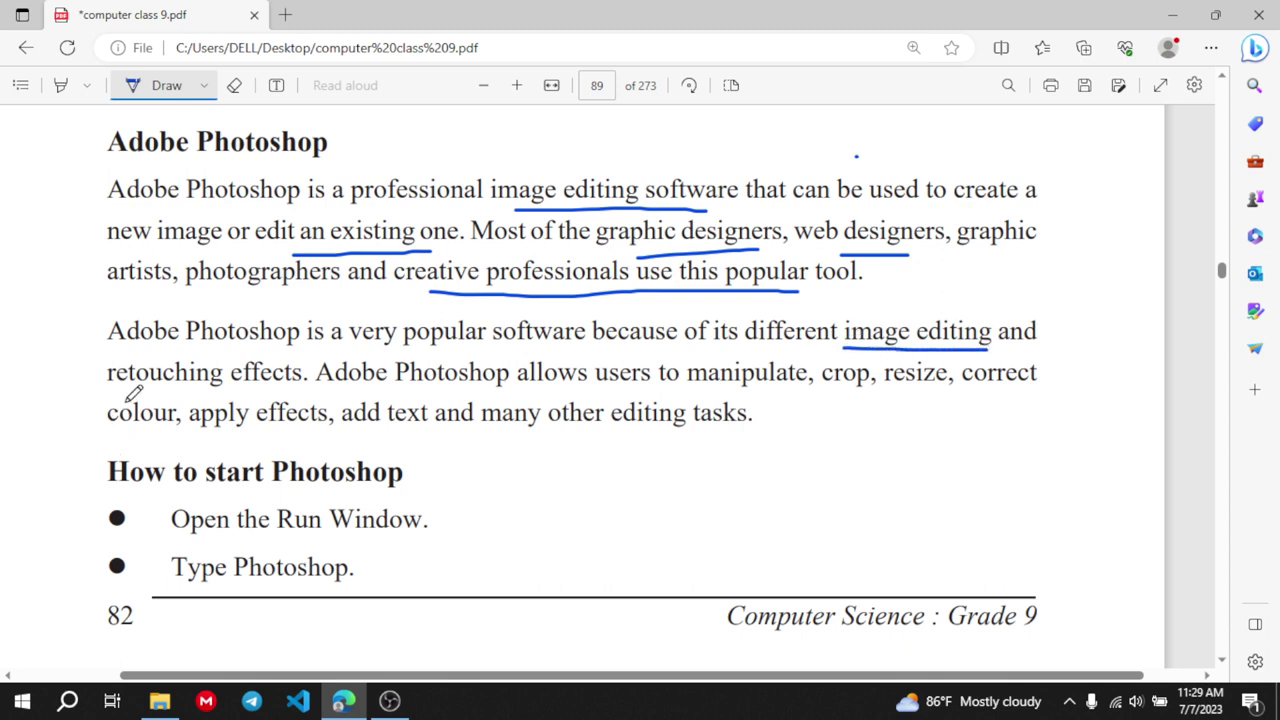
left_click_drag(133, 397, 288, 386)
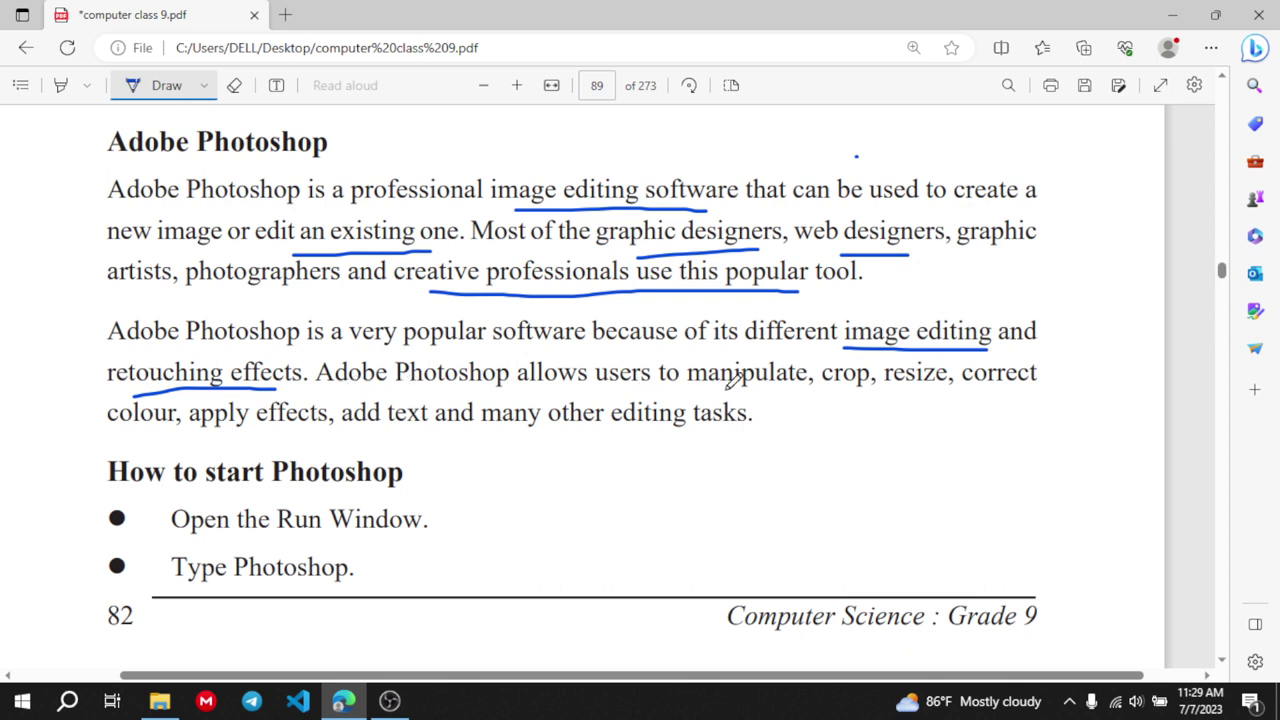
left_click_drag(831, 391, 972, 388)
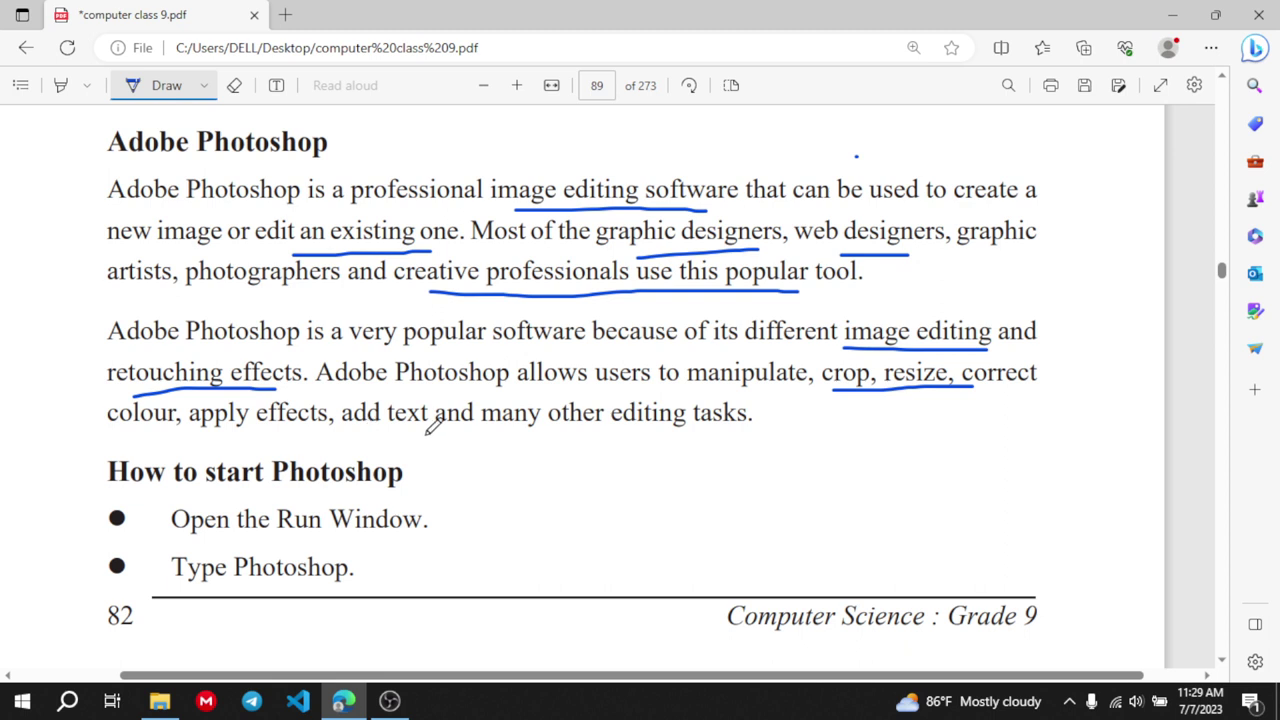
left_click_drag(447, 432, 636, 429)
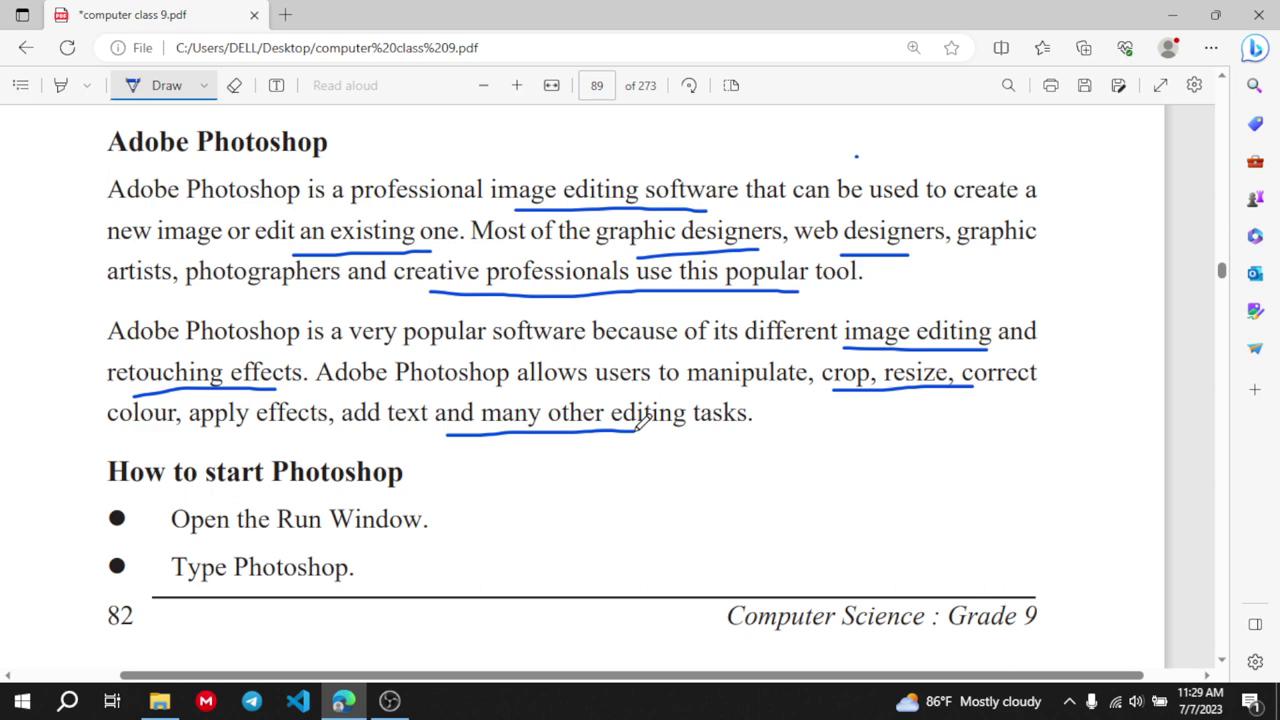
Go to the "How to start Photoshop" section, open the Windows Run window and enter photoshop as the program name
scroll(640, 423, "down", 5)
scroll(640, 423, "left", 1)
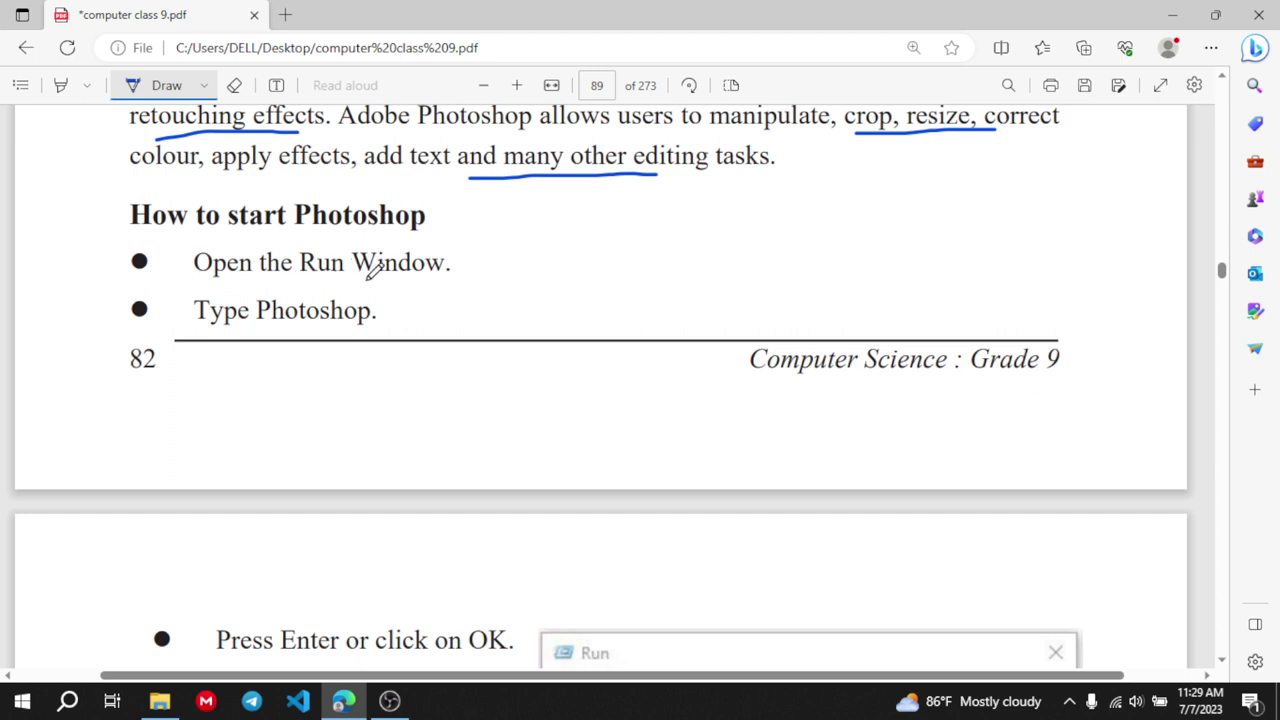
key("super+r")
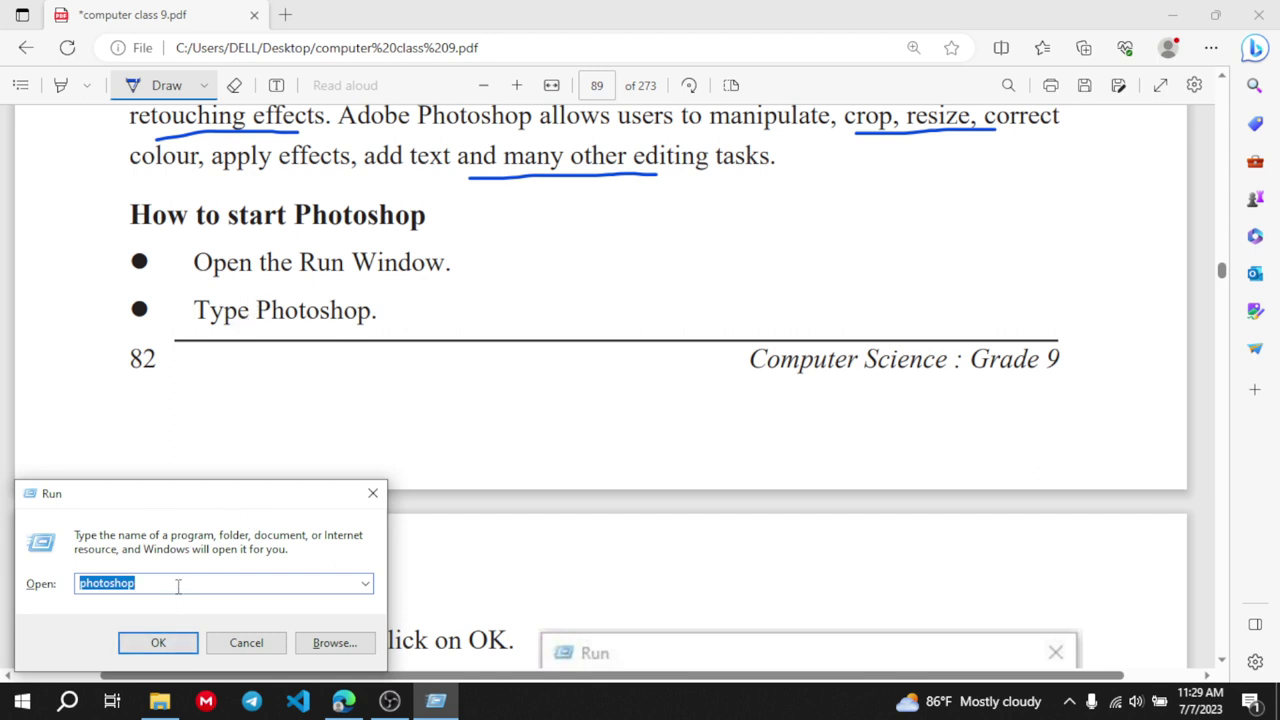
key("BackSpace")
type("photosho")
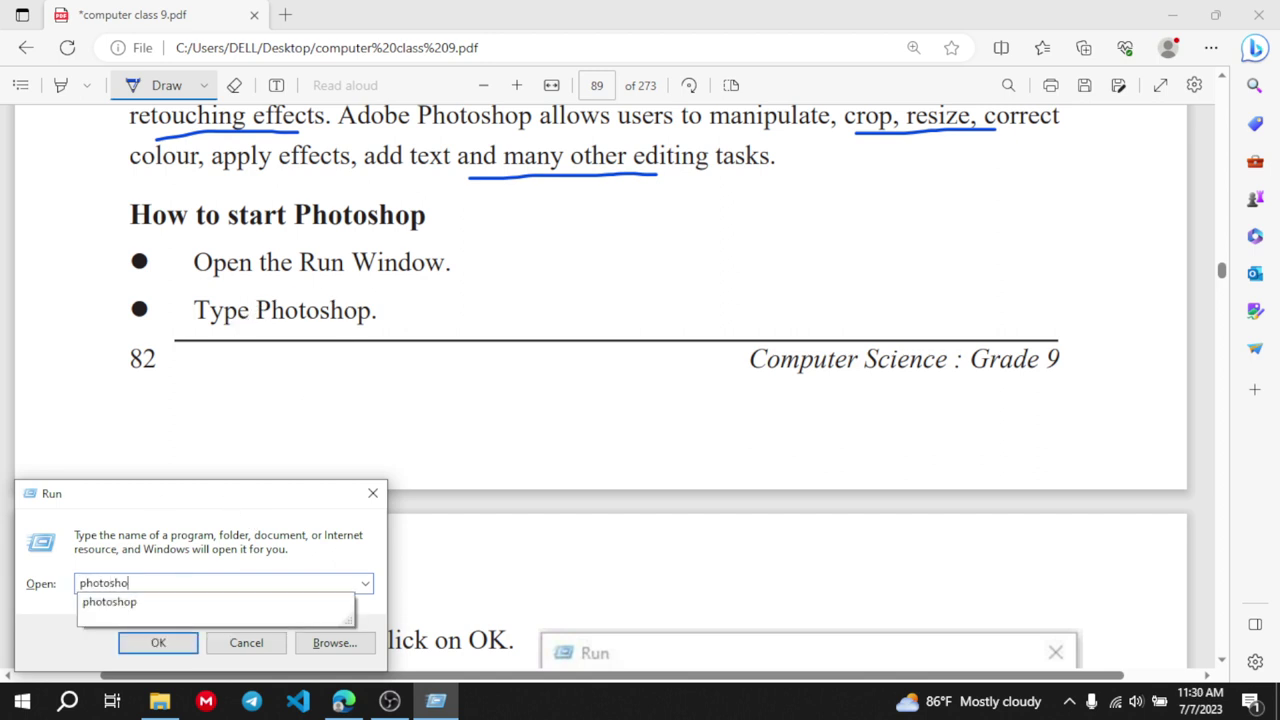
type("p")
Underline "Photoshop will start" in the note about Adobe Photoshop being installed on page 90
scroll(344, 368, "down", 3)
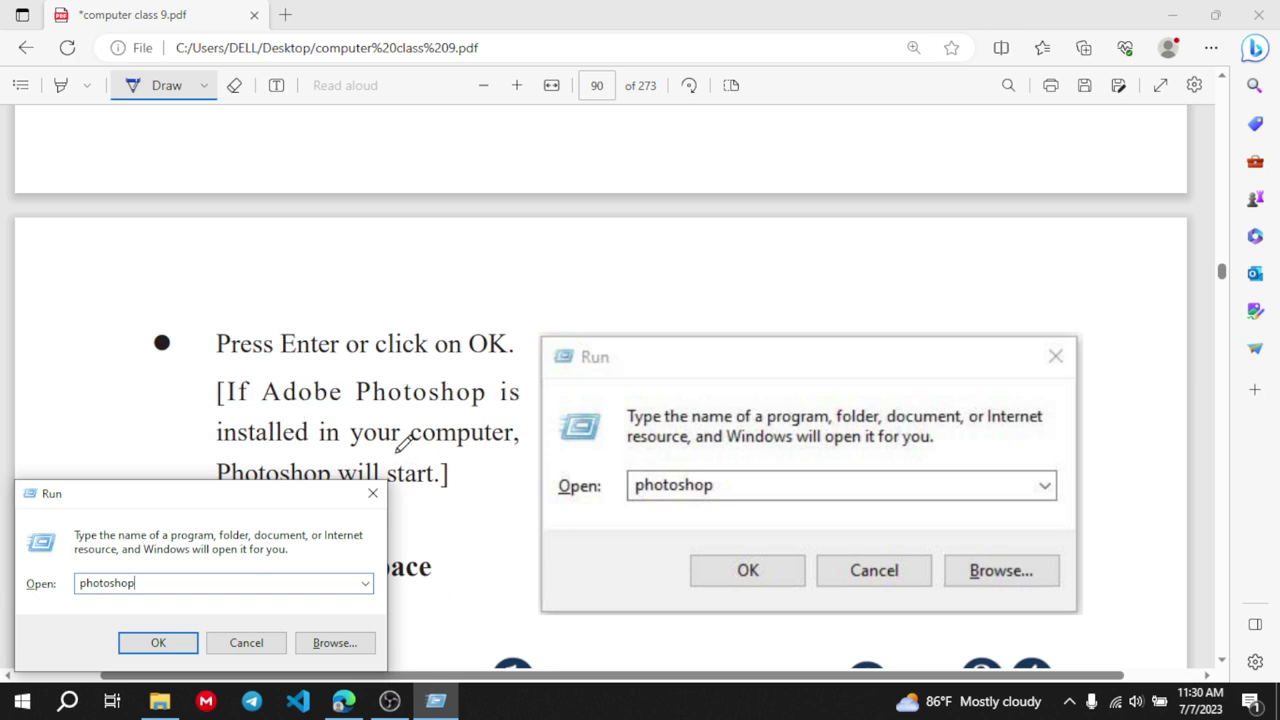
scroll(405, 445, "down", 1)
left_click_drag(280, 408, 380, 406)
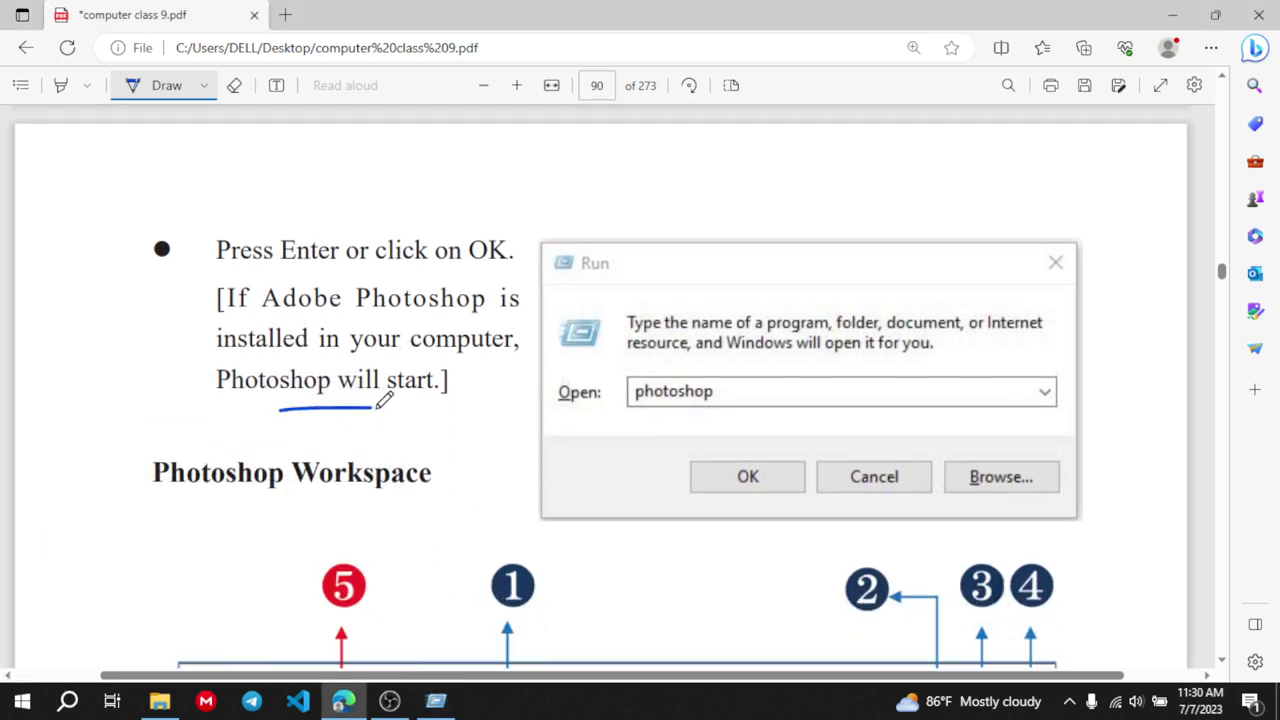
Run the photoshop command from the Run window and start the tryout version of Adobe Photoshop CS
left_click(436, 700)
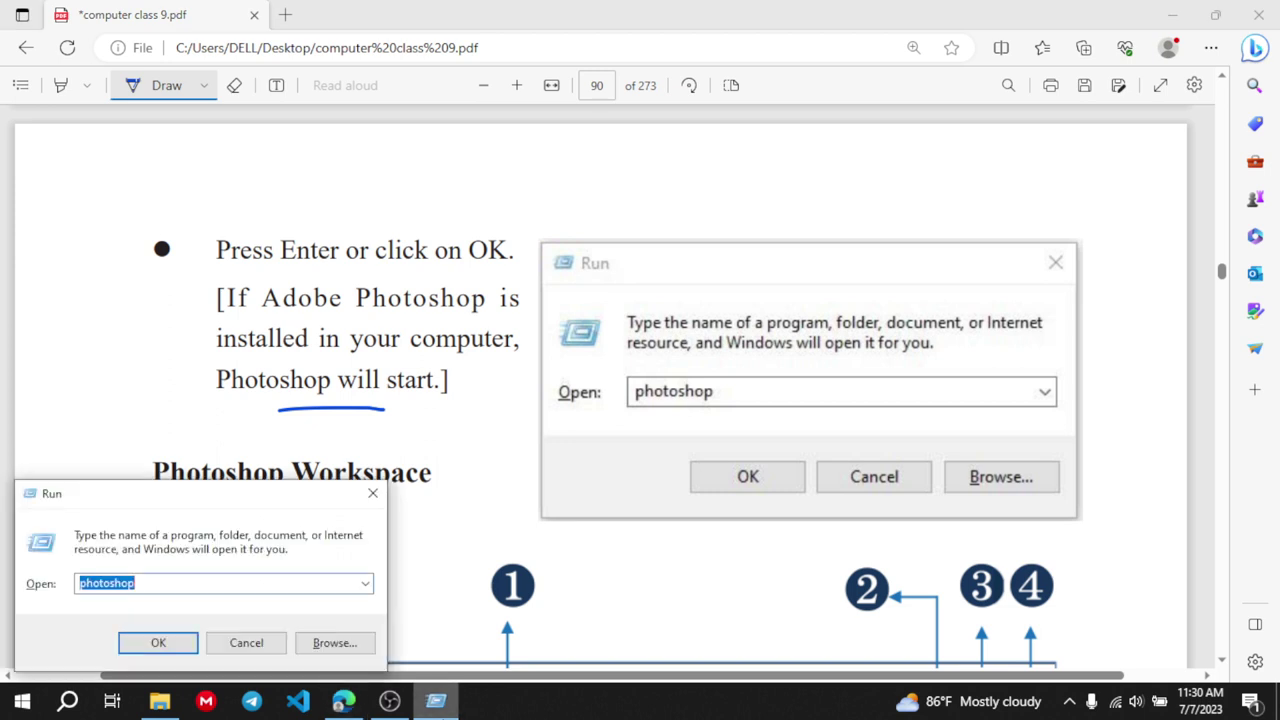
left_click(158, 643)
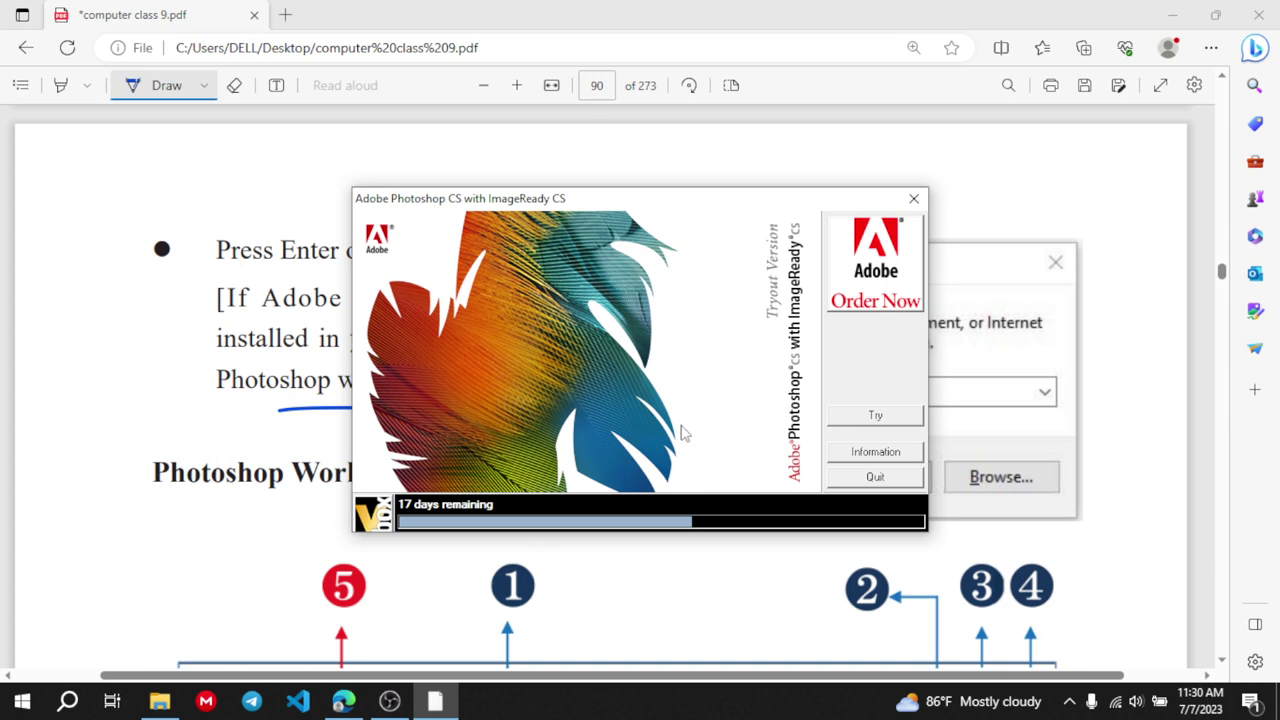
left_click(872, 416)
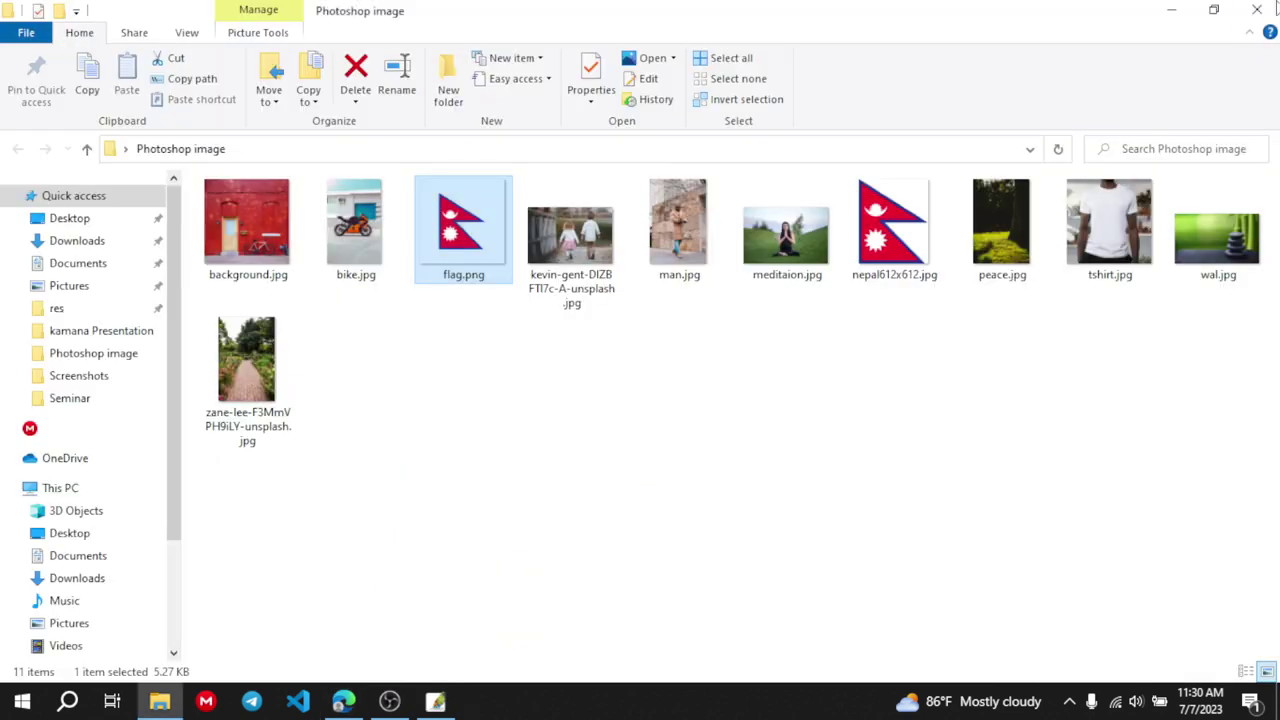
Close the "Photoshop image" folder window and move the Photoshop toolbox slightly lower in the workspace
left_click(1256, 12)
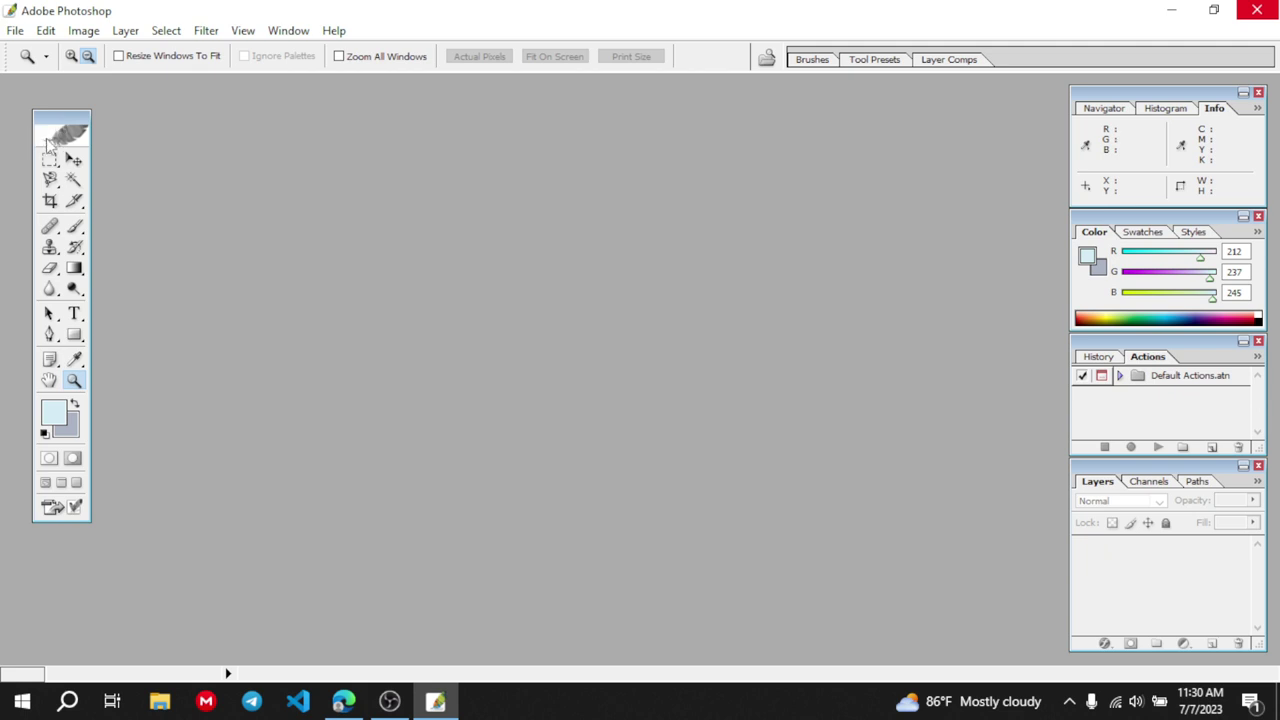
left_click_drag(44, 142, 65, 160)
left_click(389, 702)
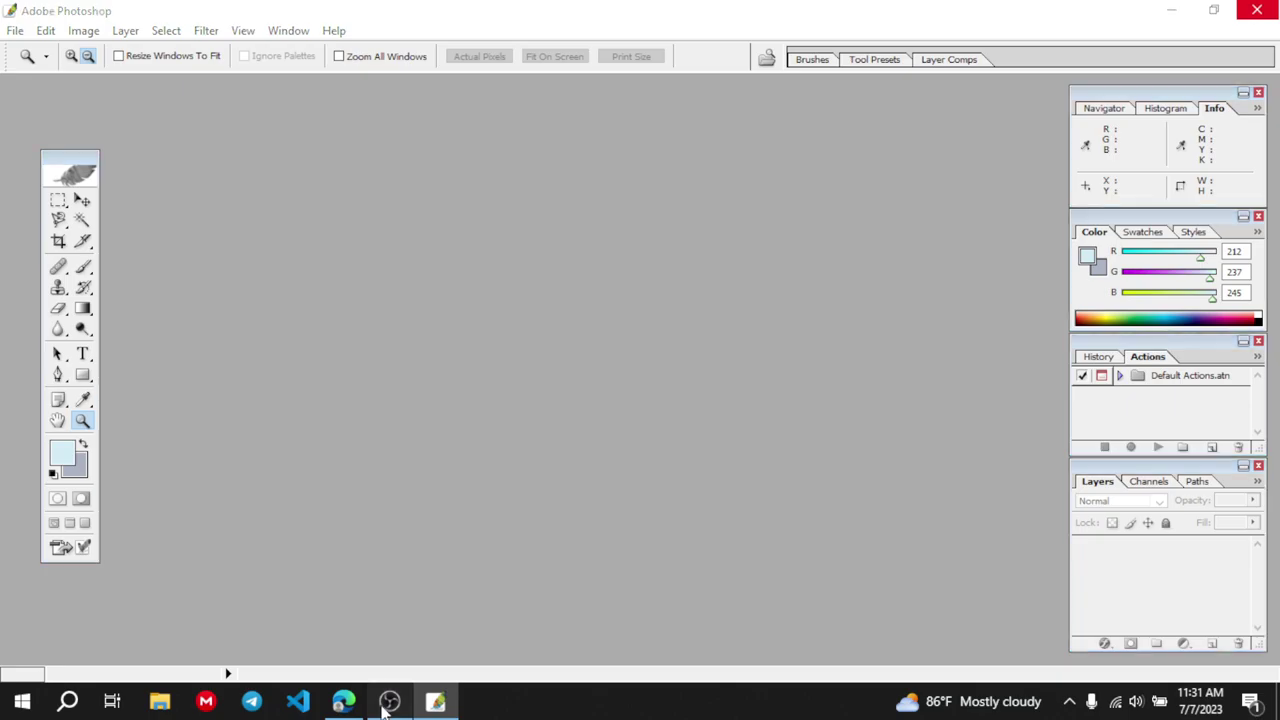
left_click(387, 704)
Switch back to the PDF in Edge, look over the Photoshop Workspace figure and underline the "Photoshop Title Bar" heading
left_click(343, 702)
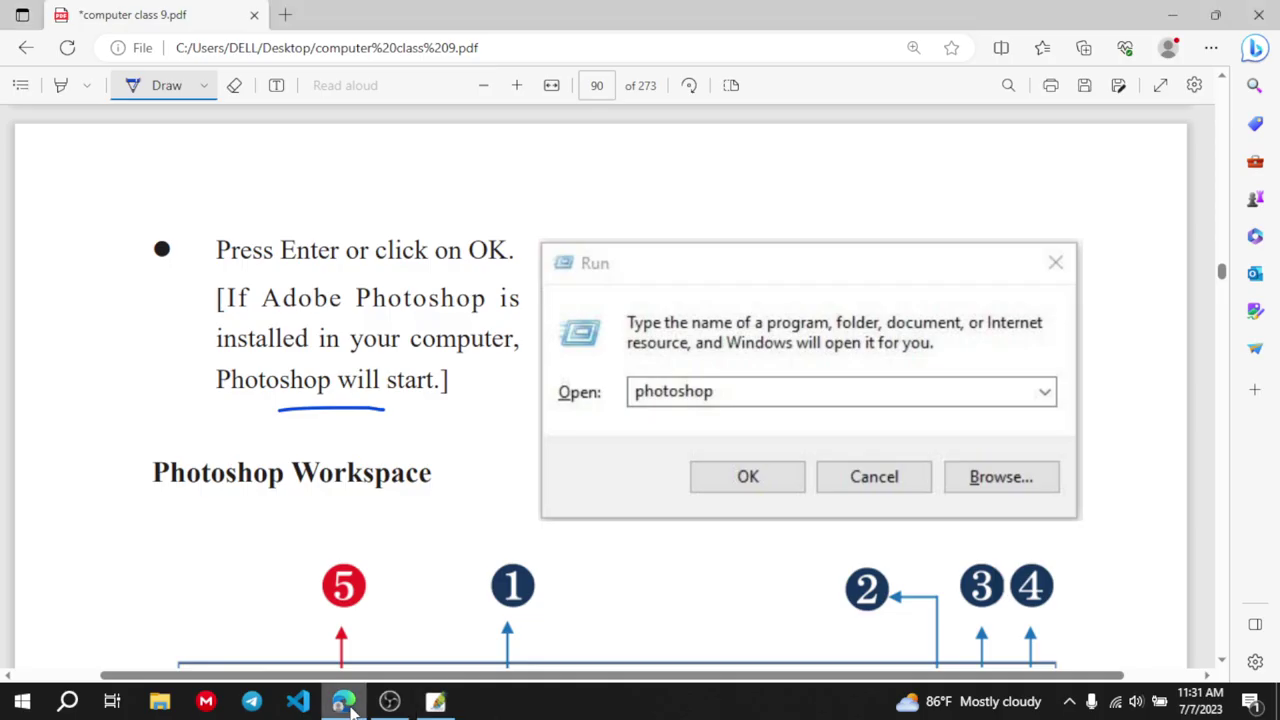
scroll(490, 528, "down", 3)
scroll(490, 530, "down", 4)
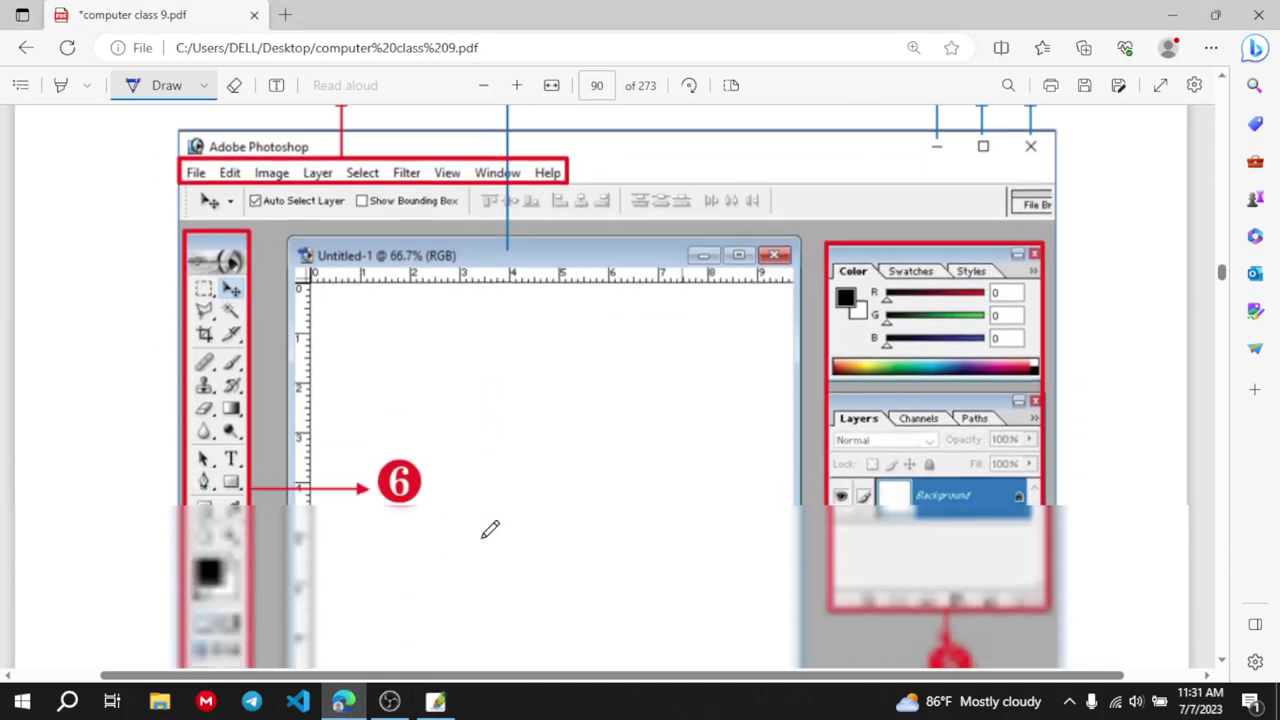
scroll(490, 528, "up", 2)
scroll(490, 528, "down", 2)
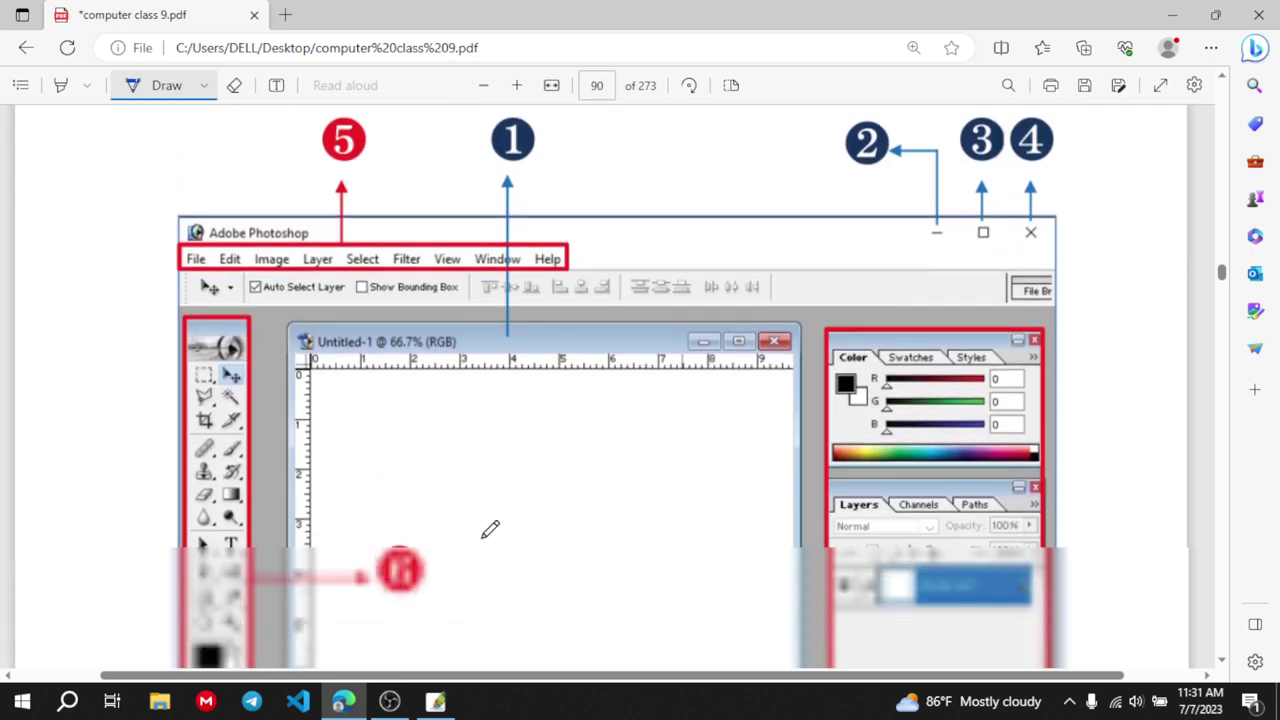
scroll(490, 528, "down", 6)
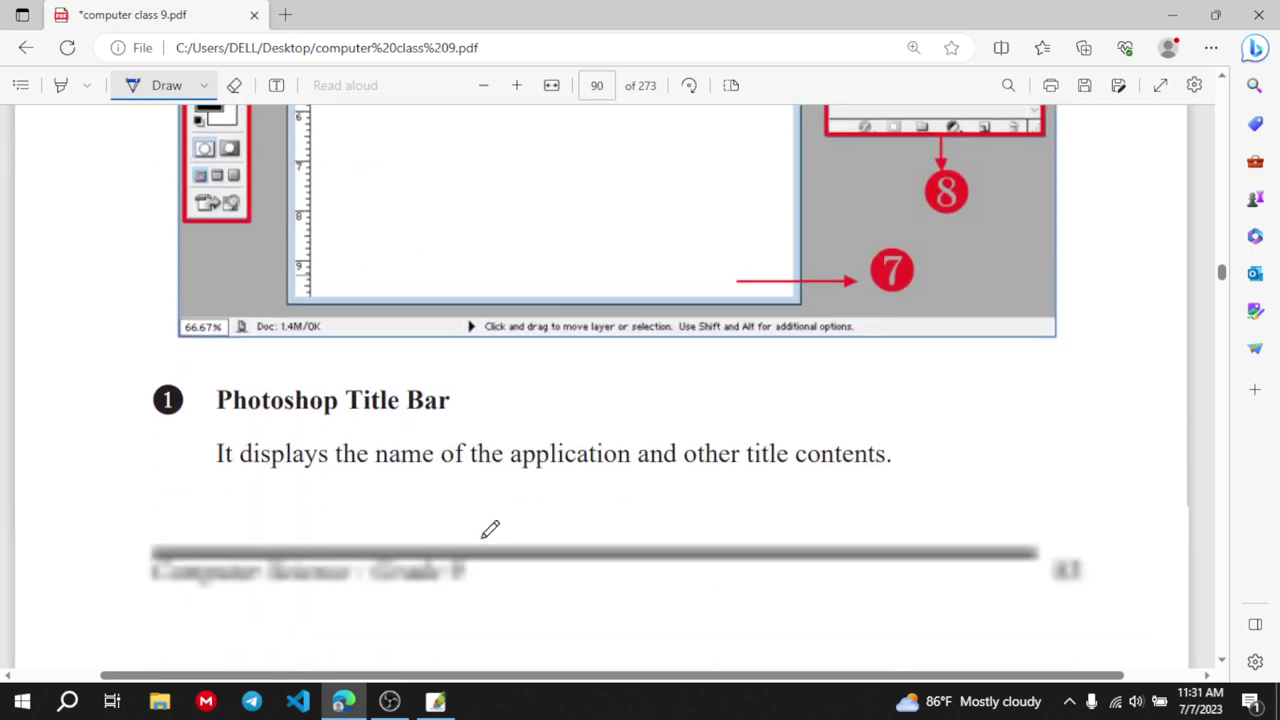
scroll(490, 528, "up", 3)
scroll(490, 528, "down", 1)
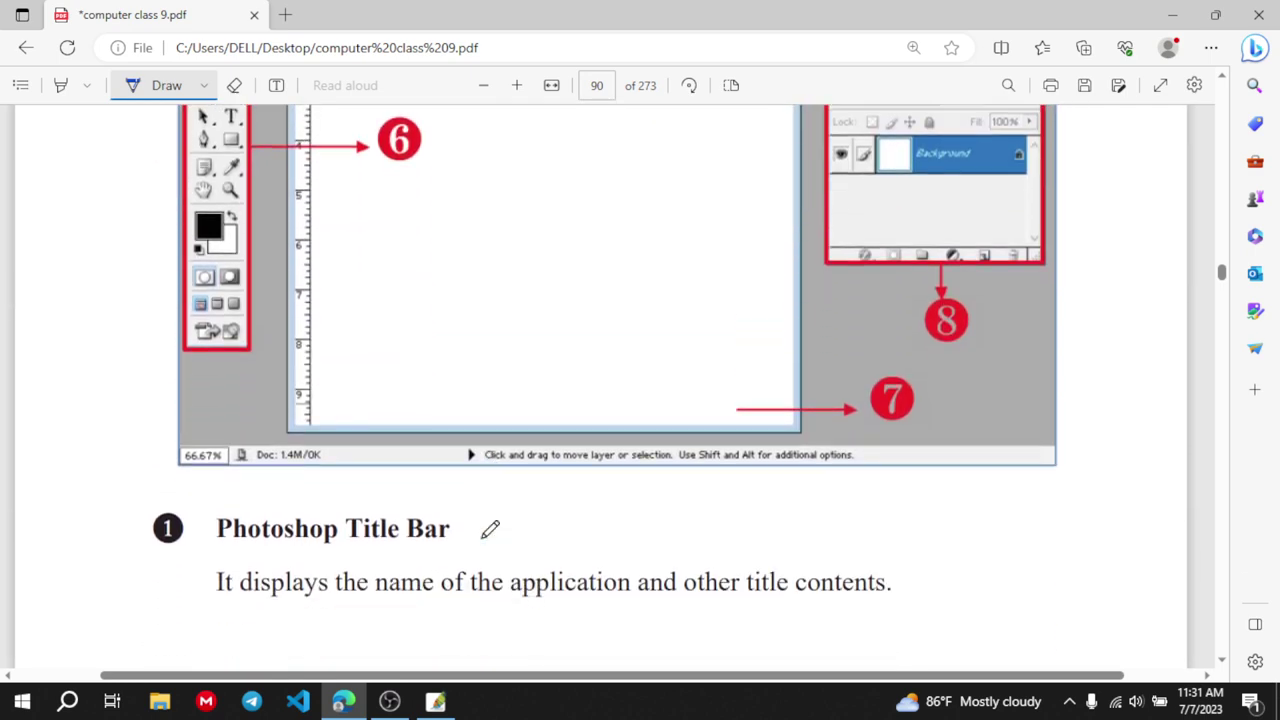
left_click_drag(250, 551, 400, 550)
Compare the Photoshop Title Bar description with label 1 in the Photoshop Workspace figure
scroll(400, 550, "up", 8)
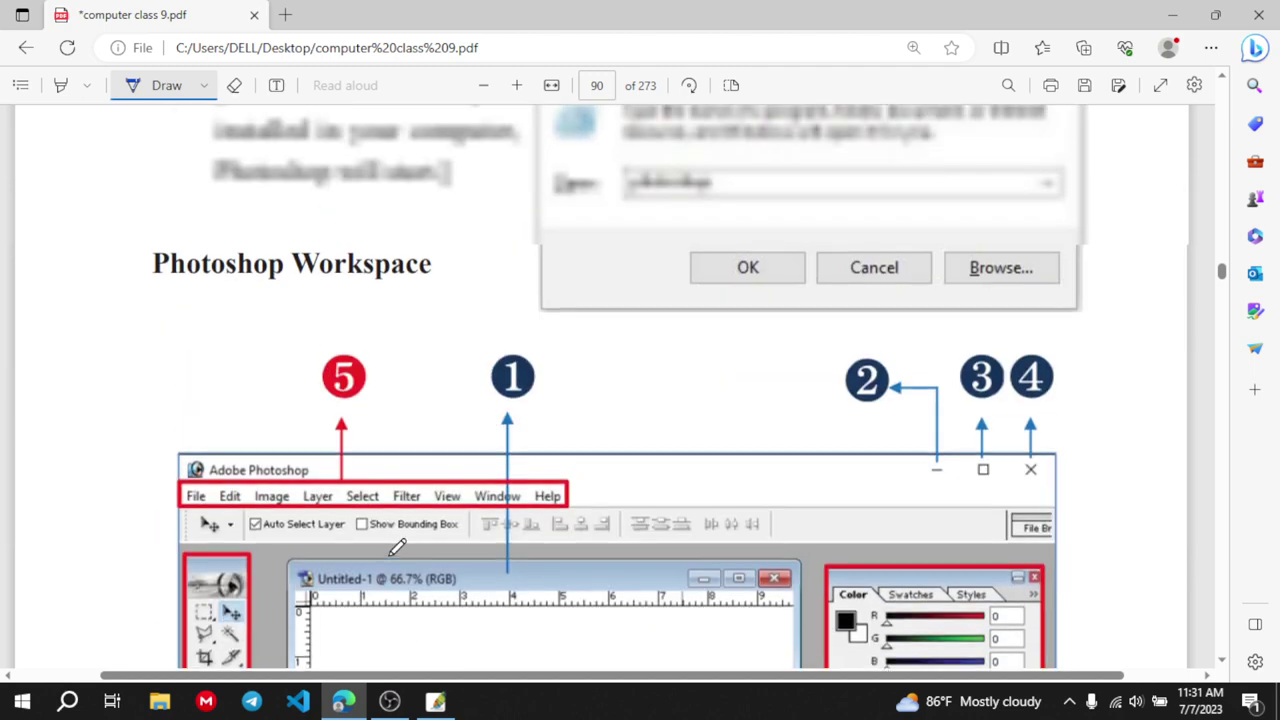
scroll(500, 580, "down", 5)
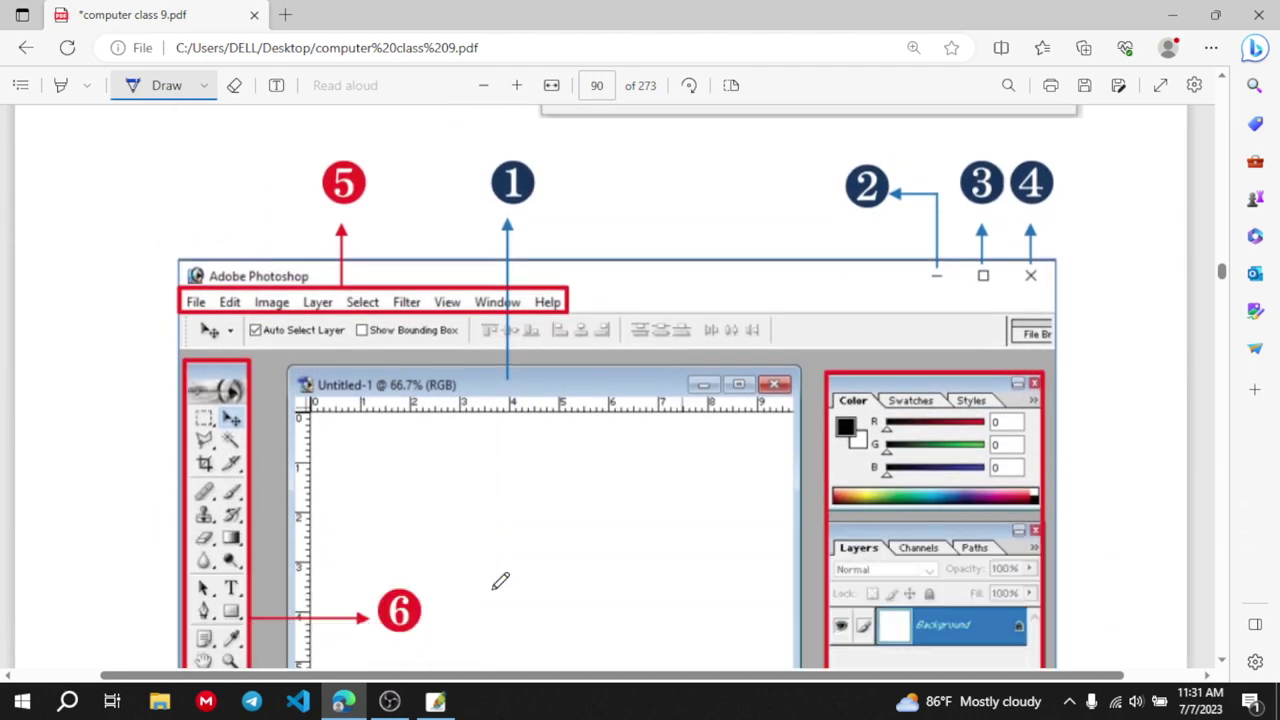
scroll(500, 581, "down", 4)
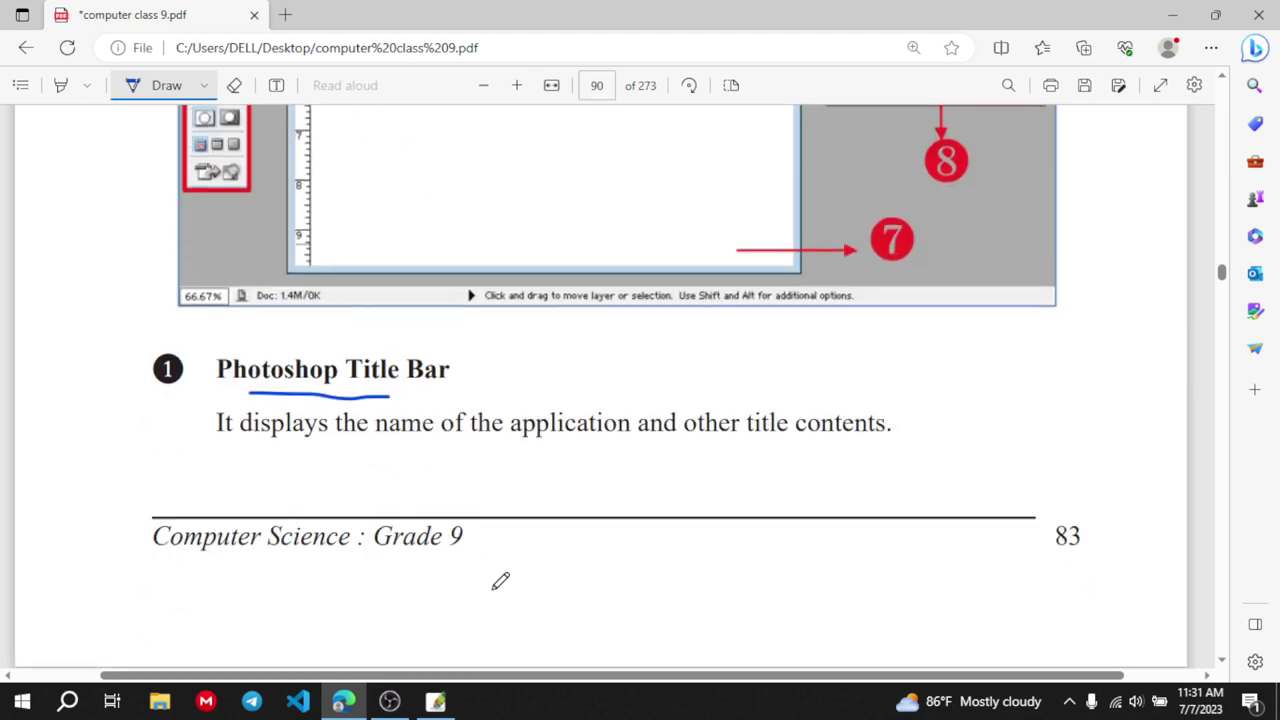
scroll(500, 581, "up", 2)
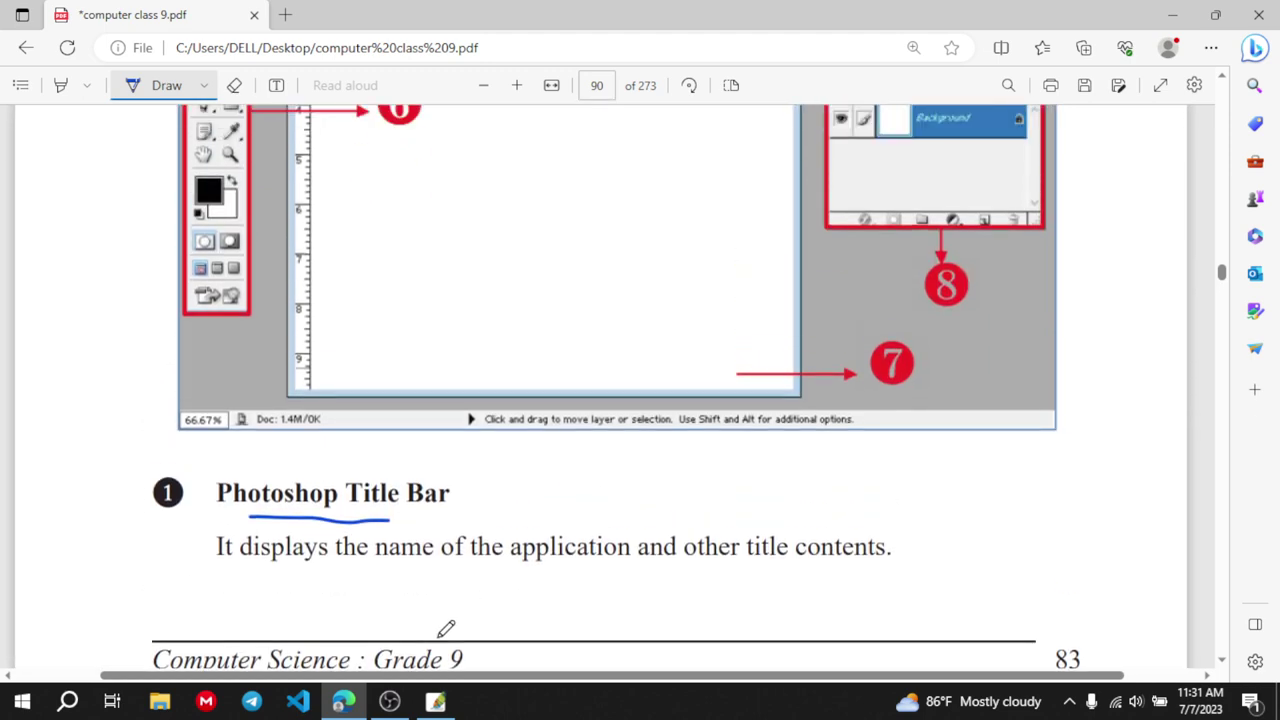
Check the title bar in Photoshop, return to the PDF in Edge and underline "66.7% (RGB)" on the figure's document title bar
left_click(435, 701)
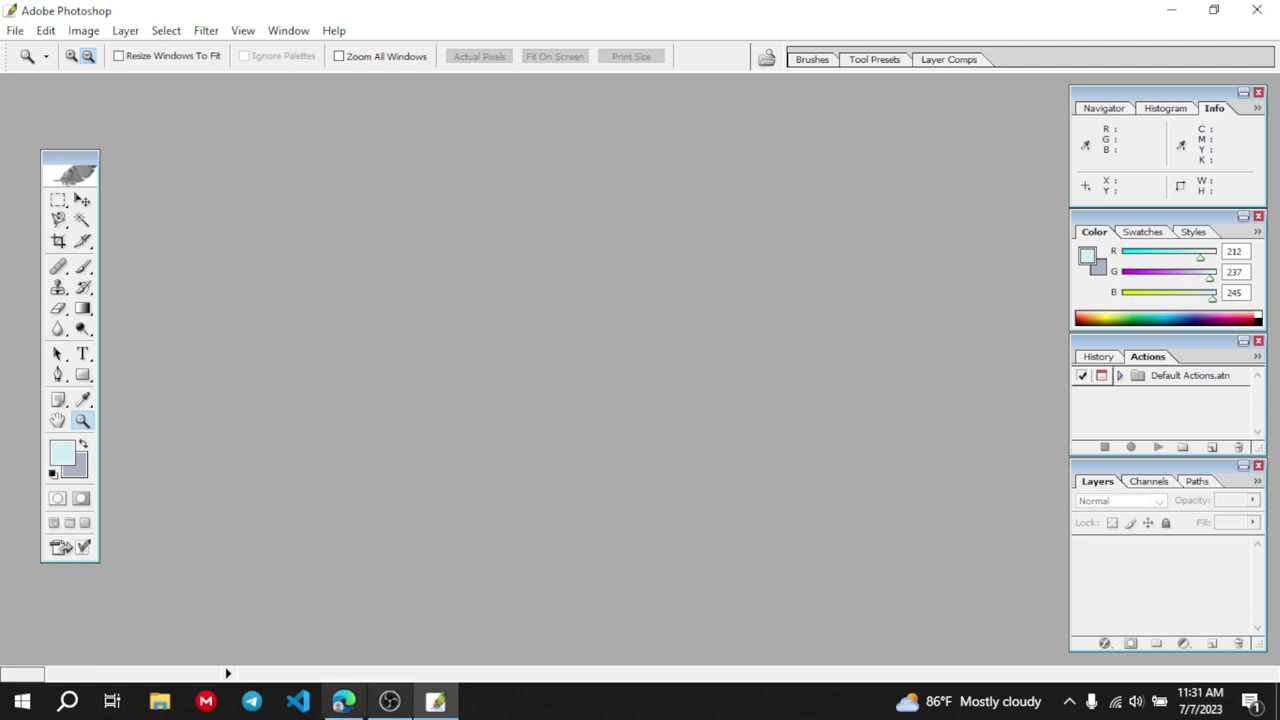
left_click(342, 708)
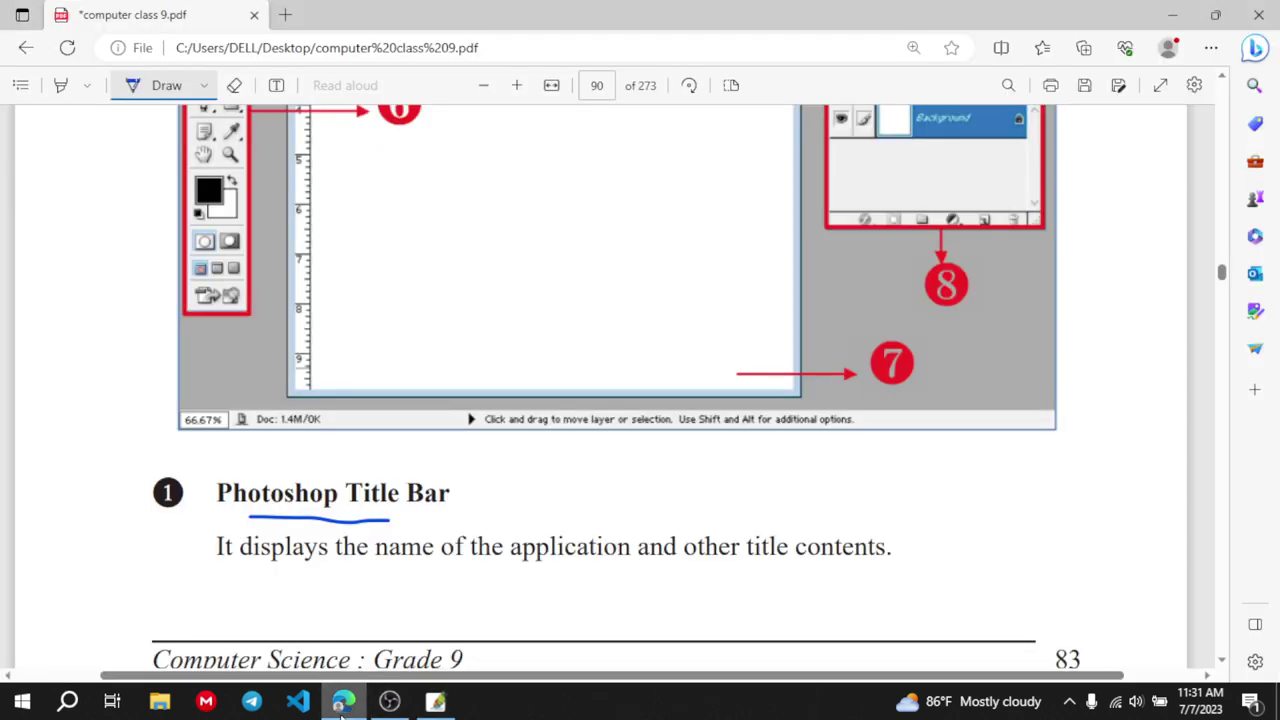
scroll(451, 417, "up", 6)
scroll(451, 415, "down", 1)
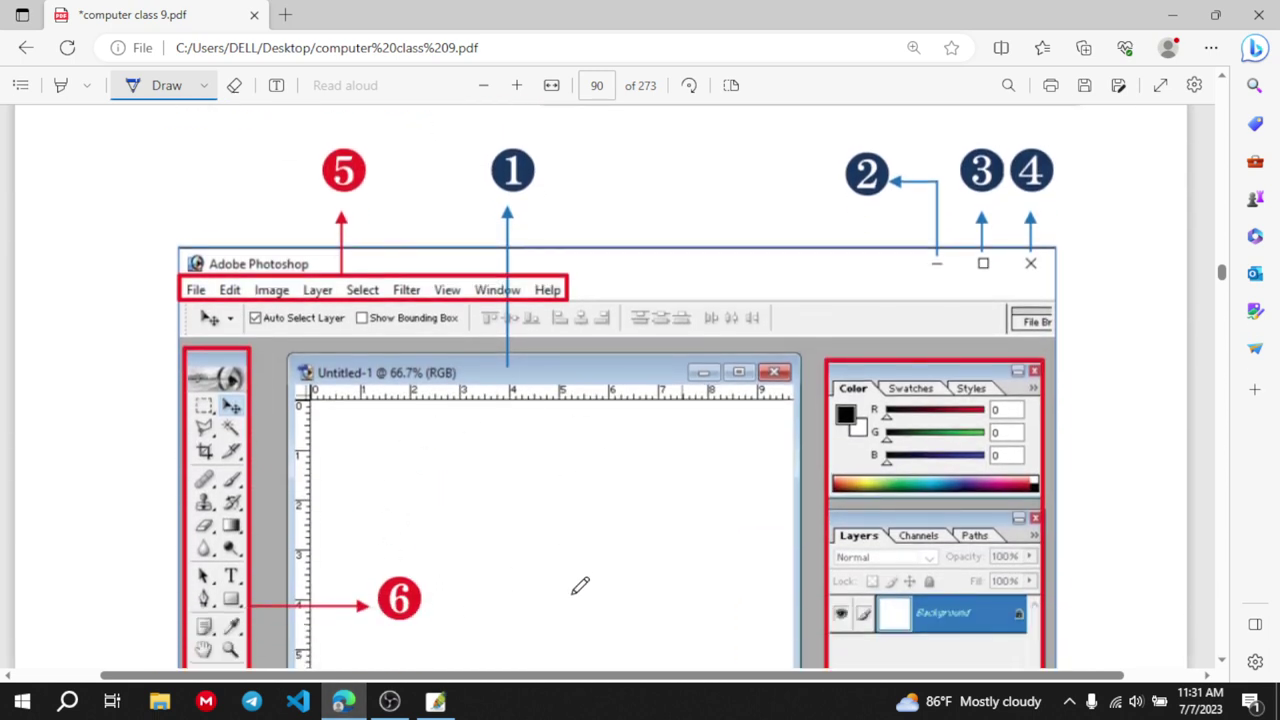
scroll(580, 583, "down", 2)
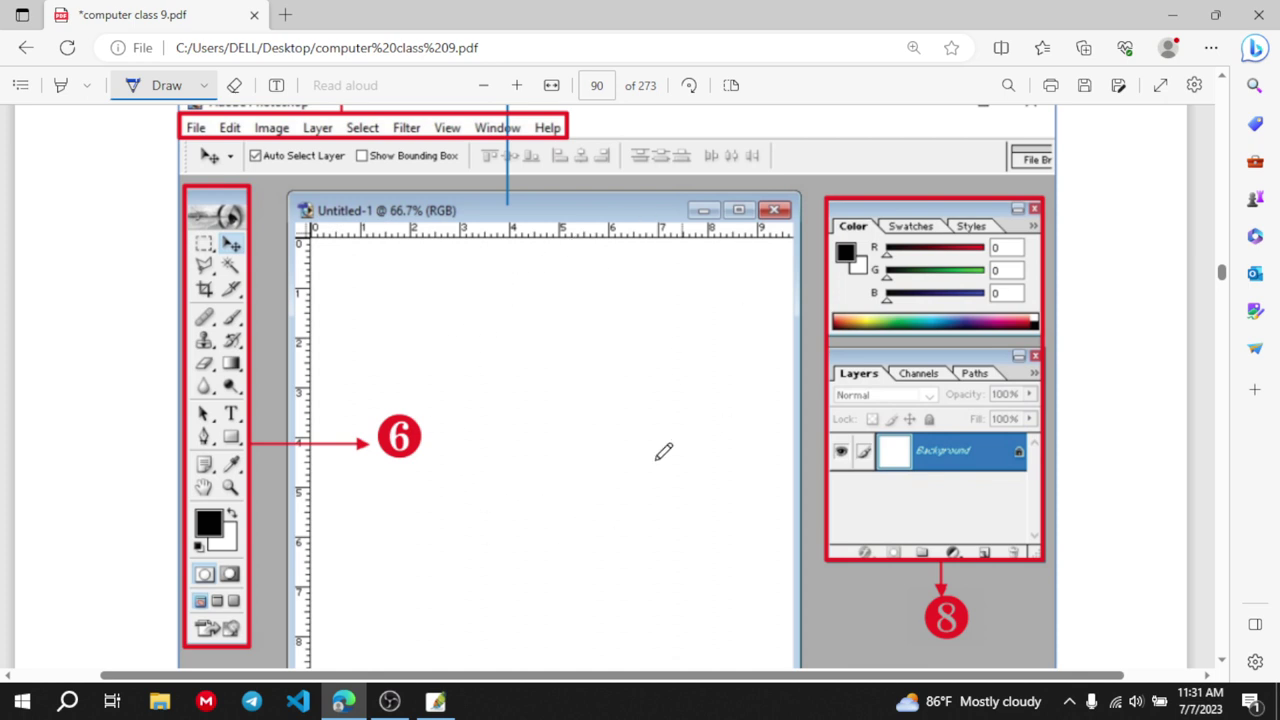
scroll(540, 470, "up", 2)
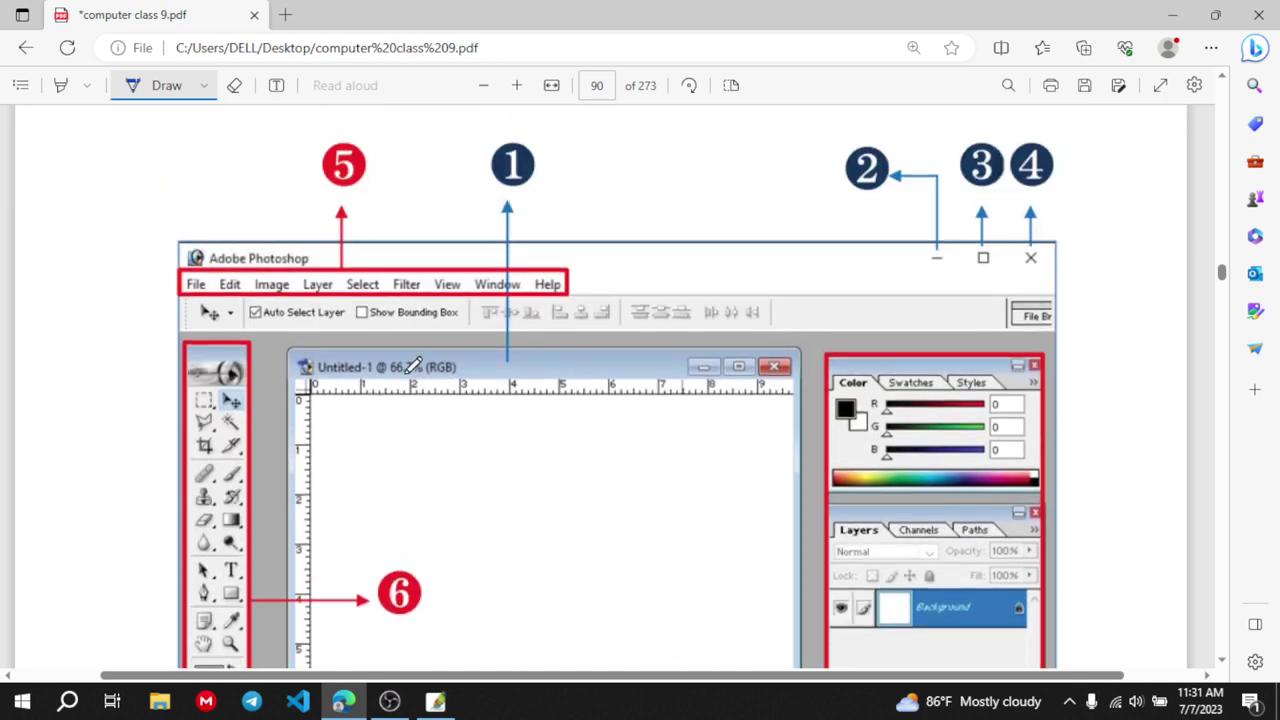
left_click_drag(408, 372, 493, 362)
scroll(493, 360, "down", 1)
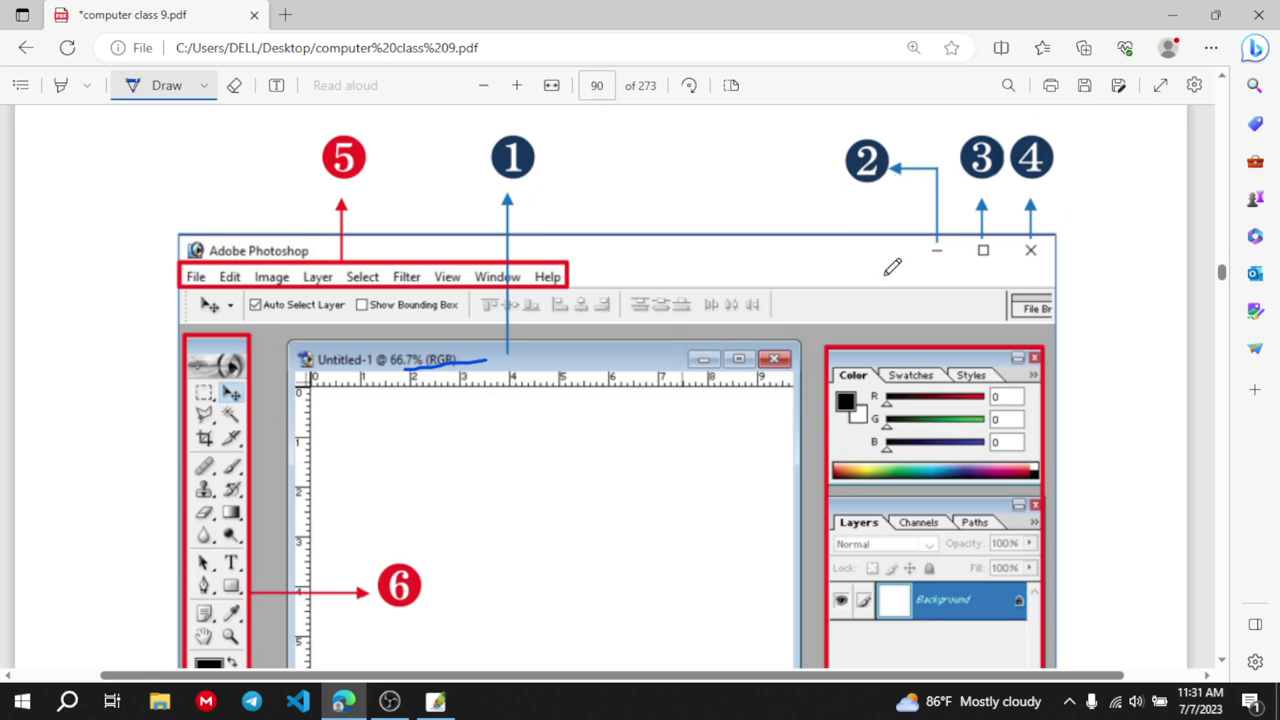
Switch to Photoshop, minimize it and the Edge window to show the desktop, and restore Photoshop from the taskbar
left_click(437, 702)
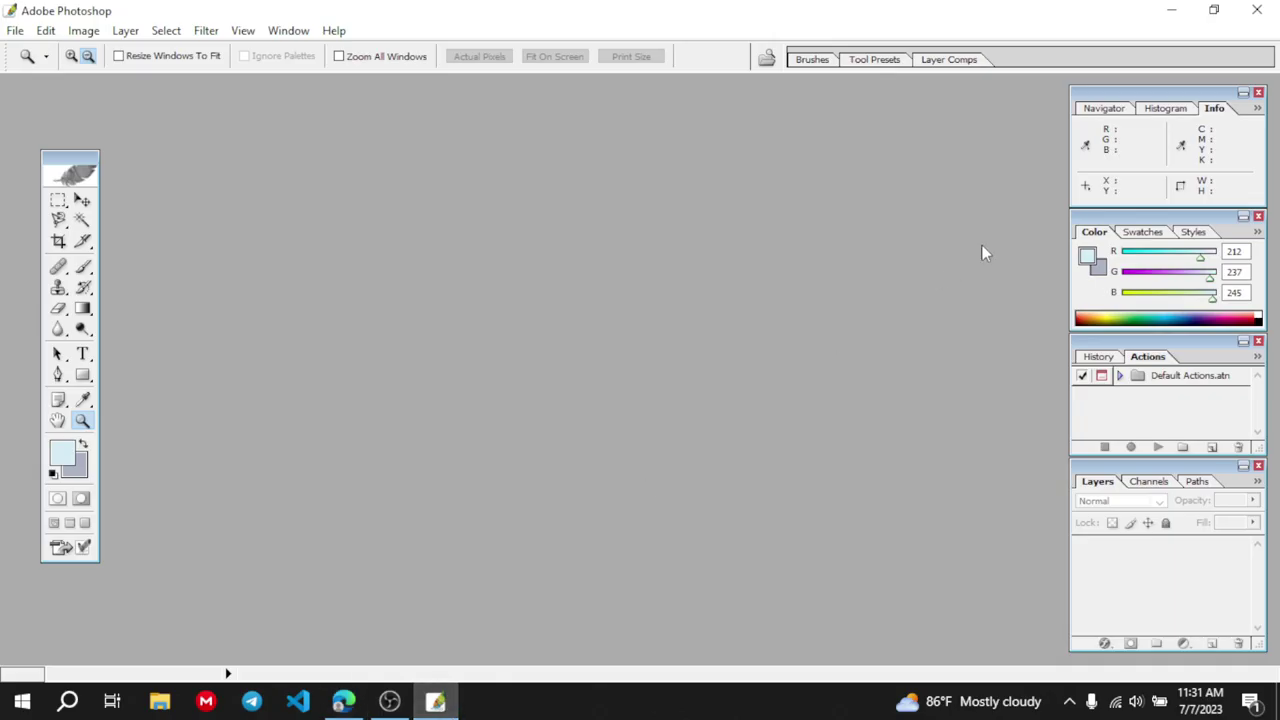
left_click(1172, 12)
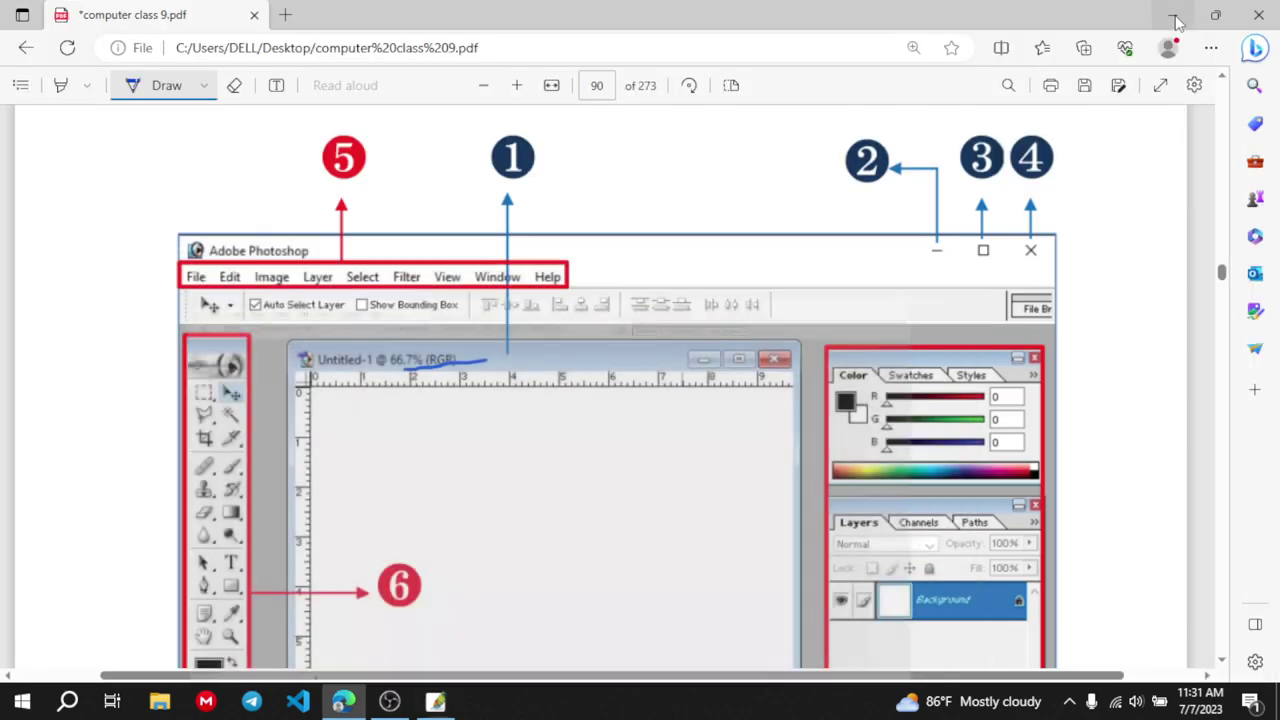
left_click(1175, 16)
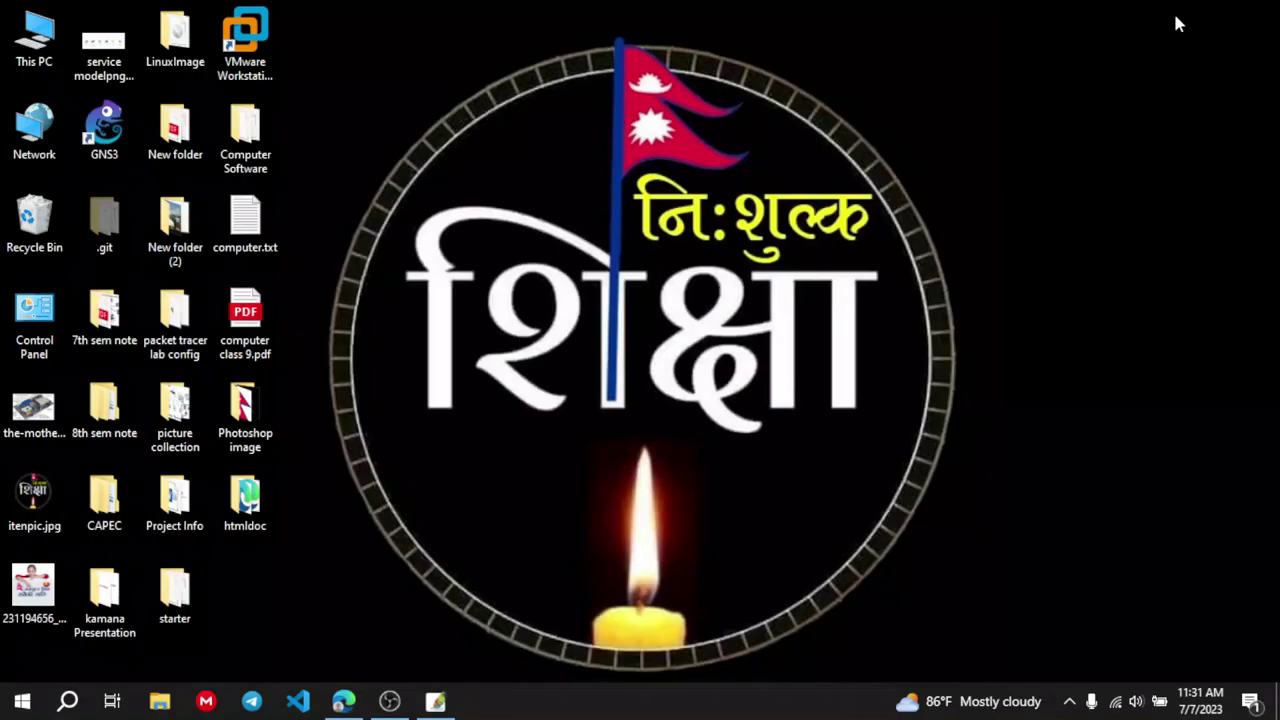
left_click(437, 703)
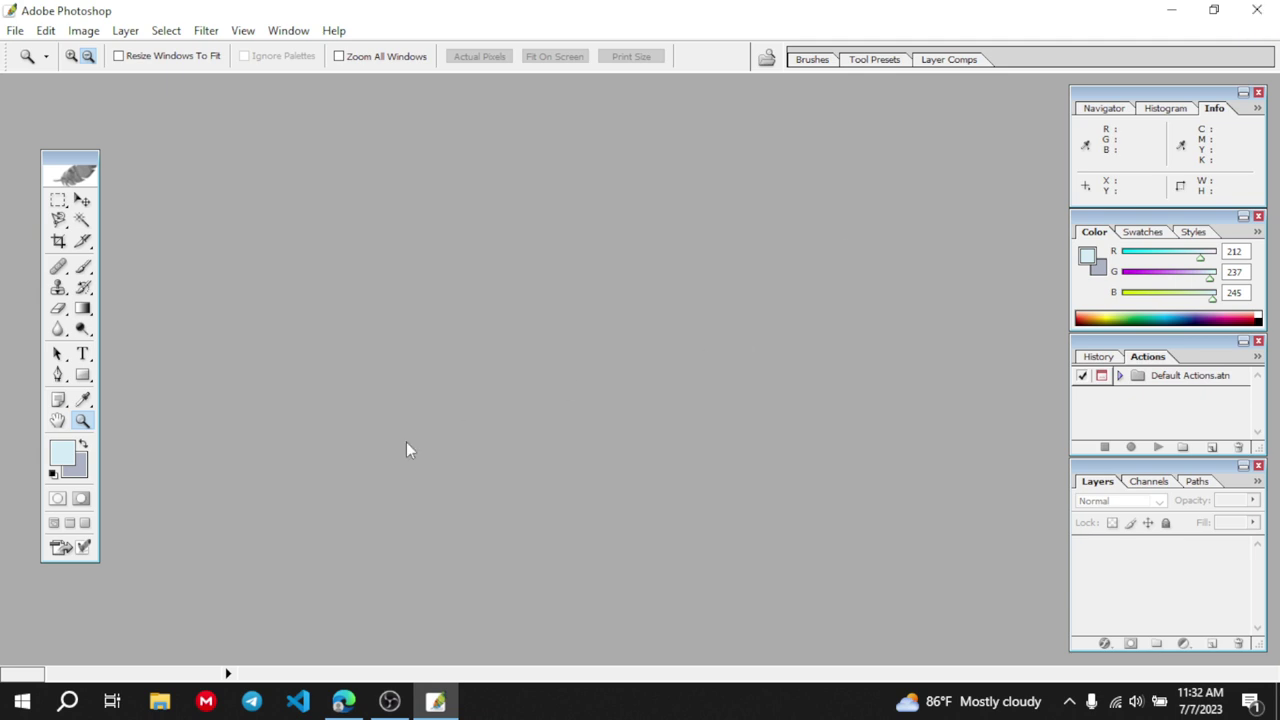
Read the PDF descriptions of the window buttons, Menu Bar and Tools, and compare them with the Photoshop window
left_click(345, 701)
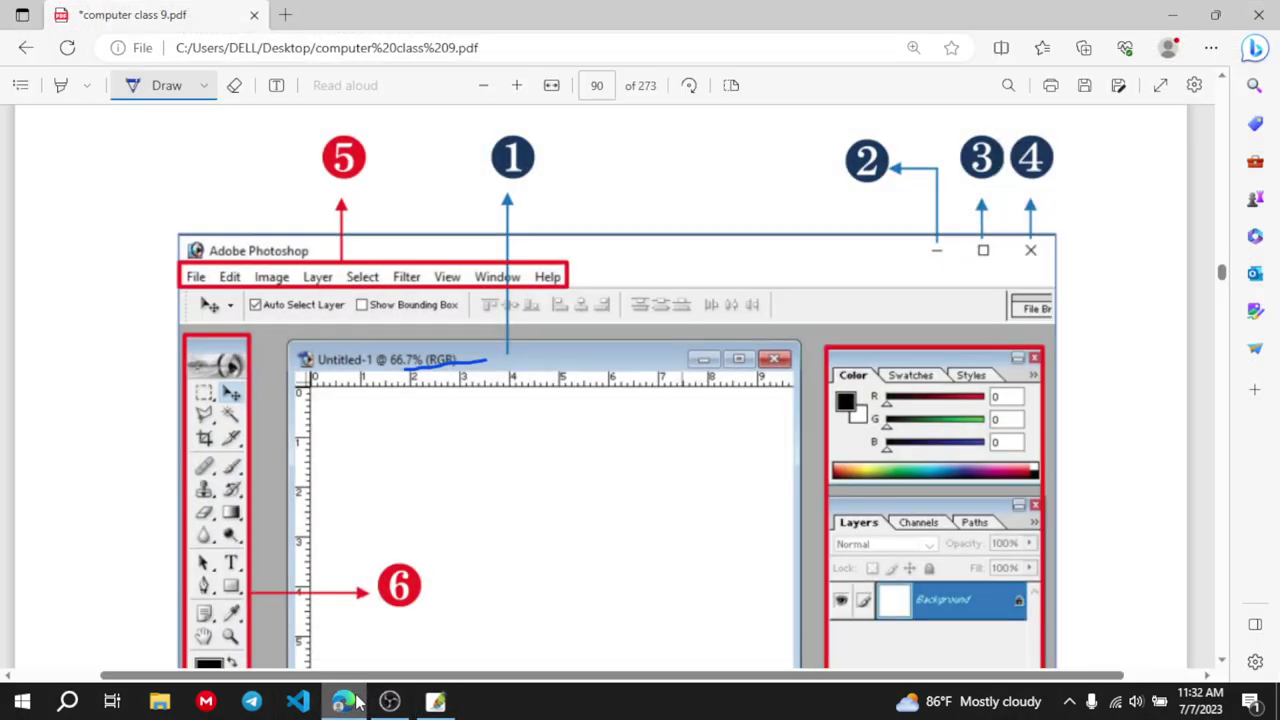
scroll(514, 506, "down", 1)
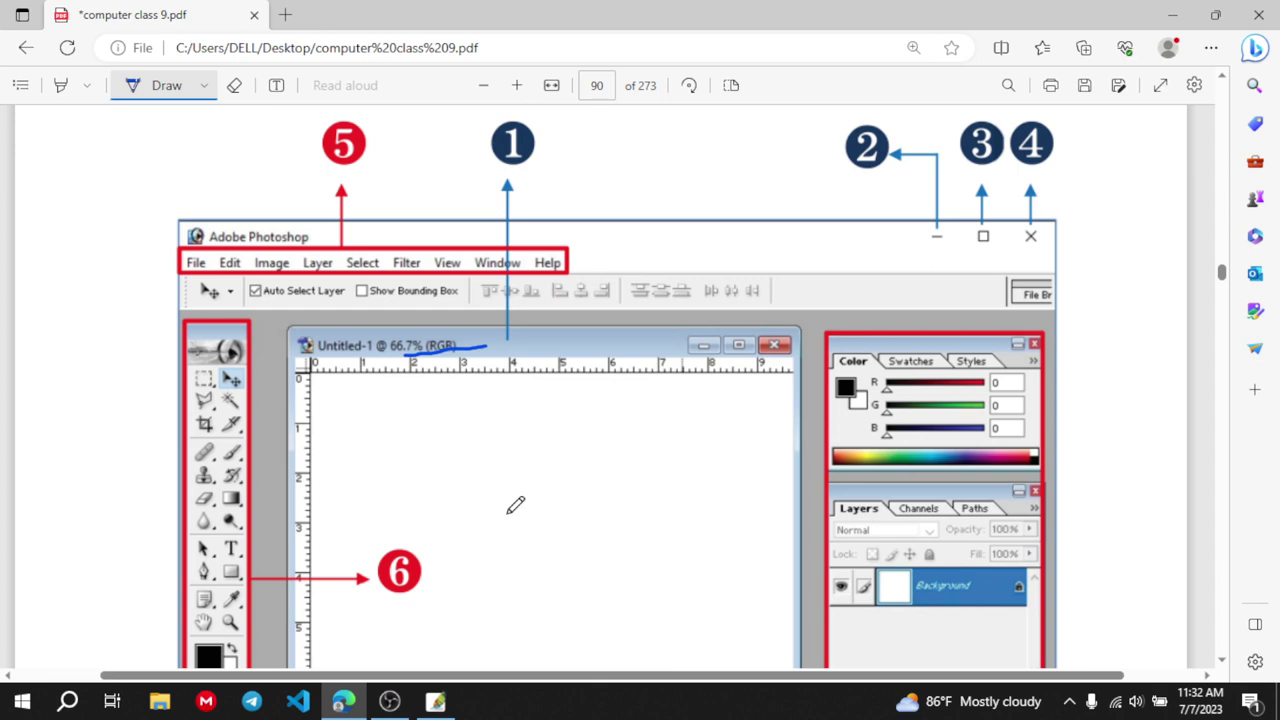
scroll(424, 265, "down", 10)
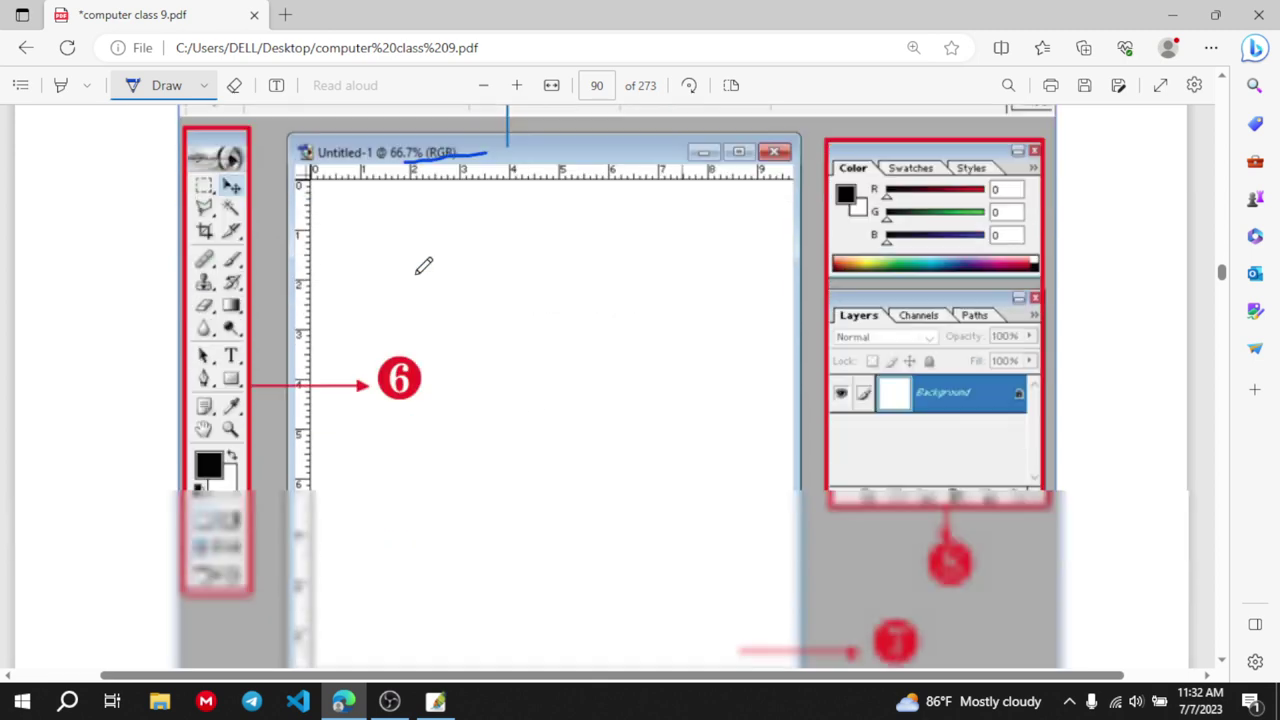
scroll(424, 265, "down", 4)
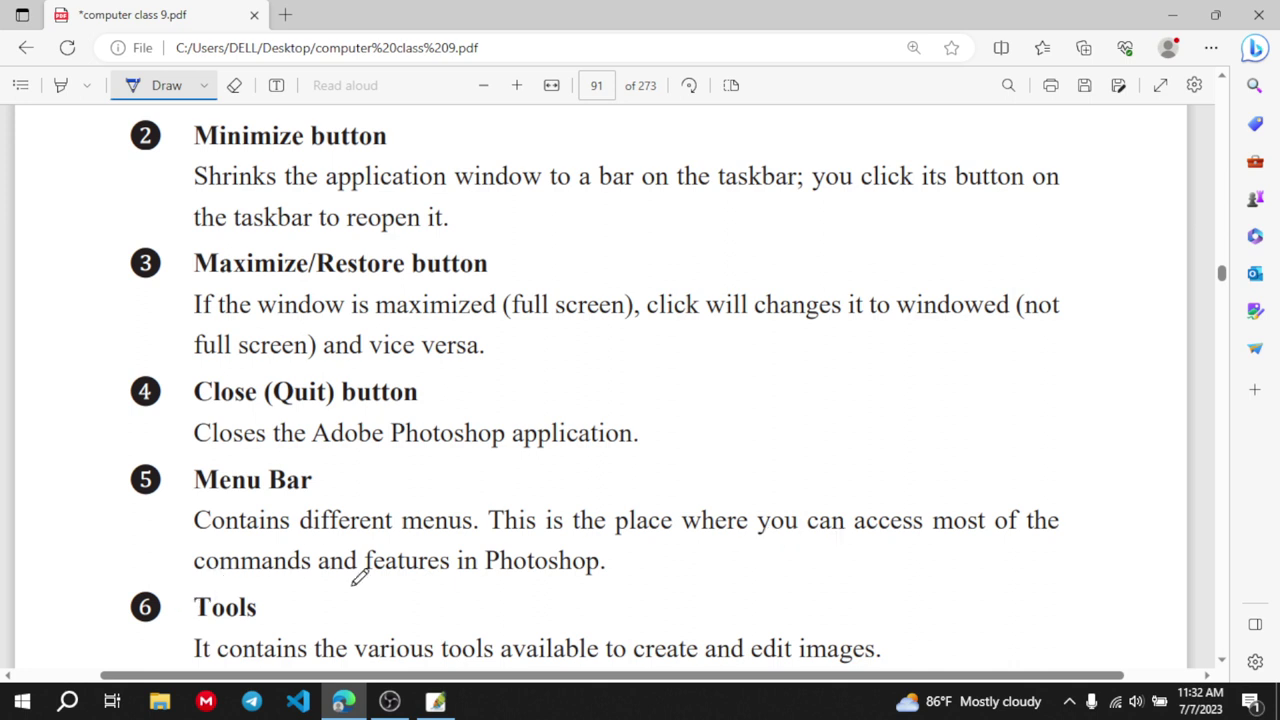
scroll(553, 591, "down", 3)
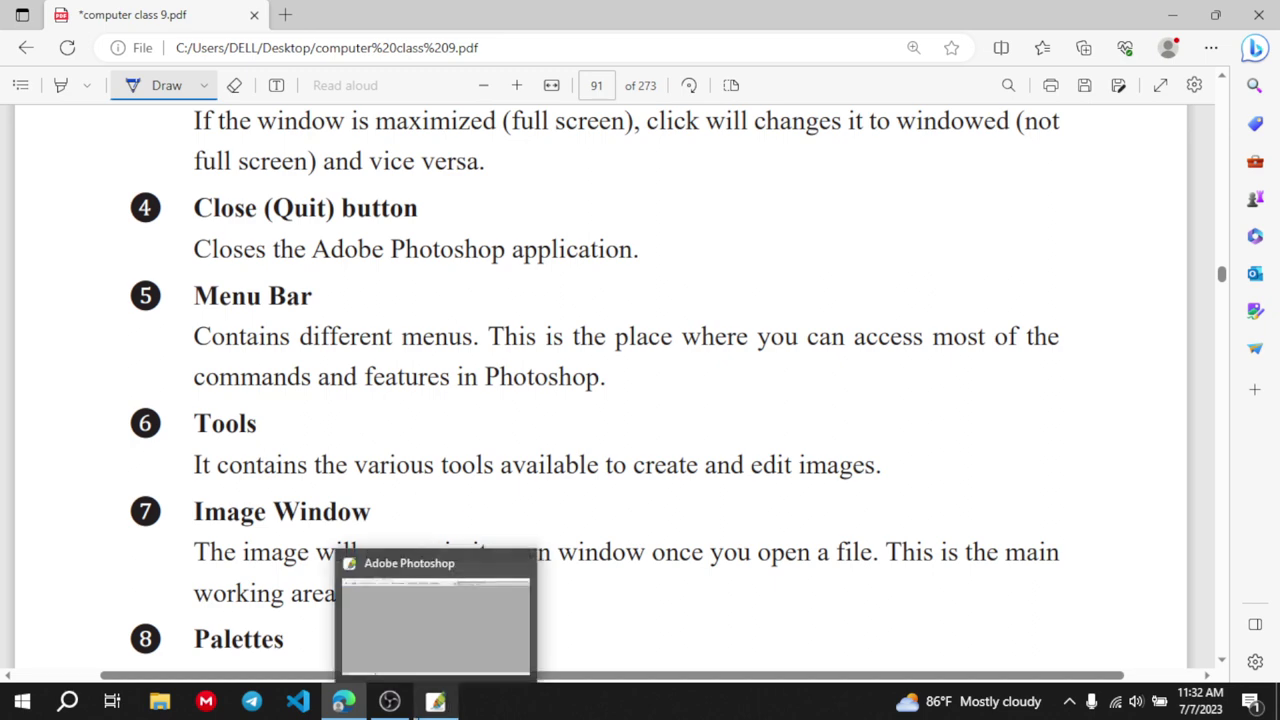
left_click(435, 701)
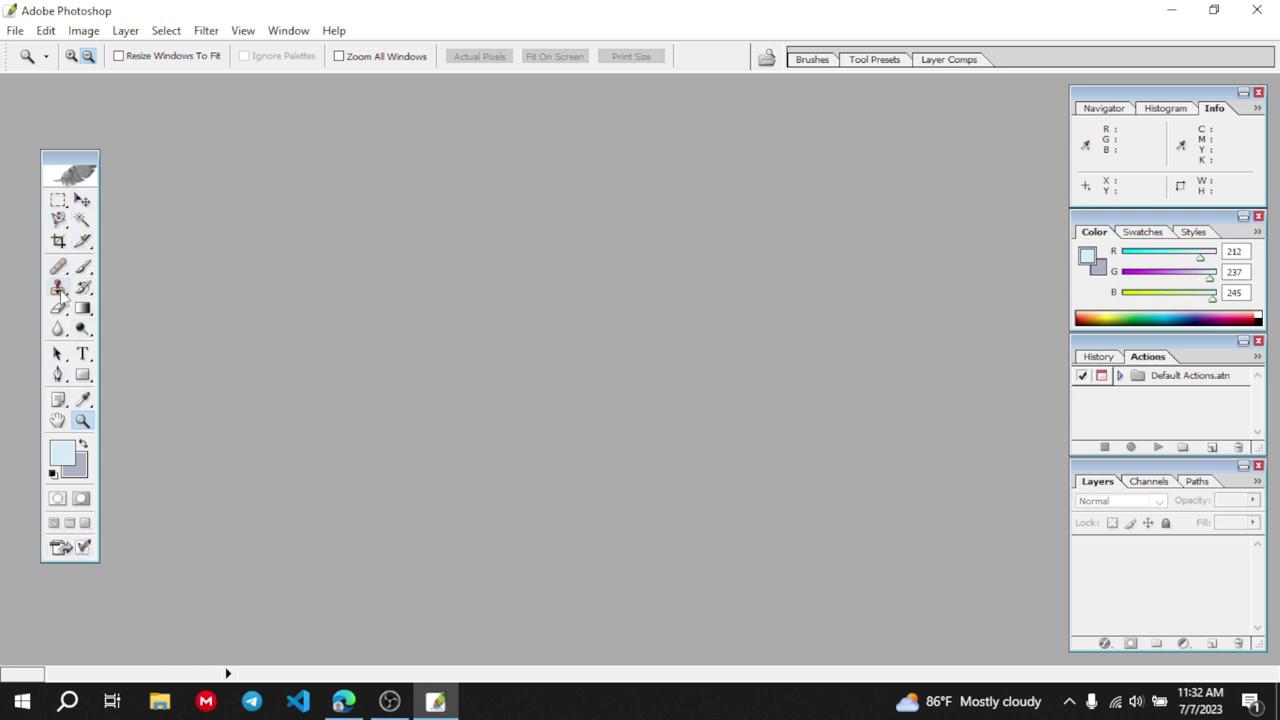
left_click(343, 701)
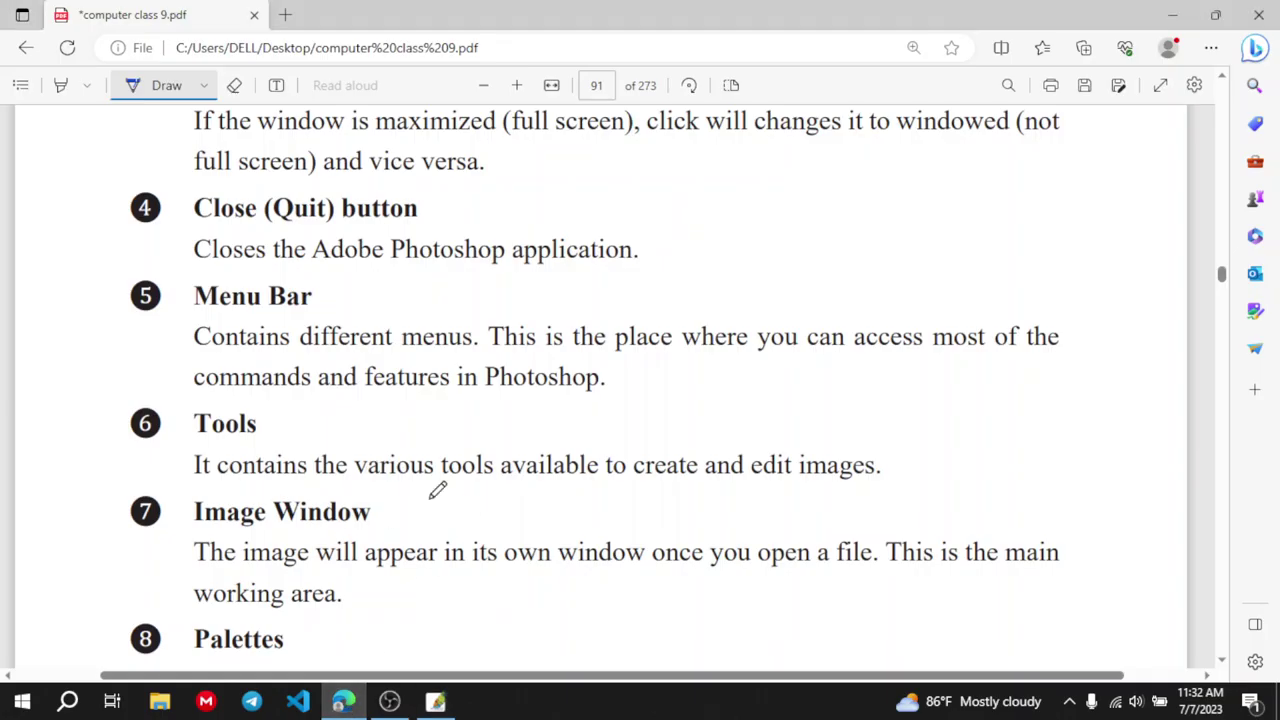
Underline the "Image Window" heading in the PDF and compare it with label 7 in the Photoshop Workspace figure
scroll(437, 487, "down", 2)
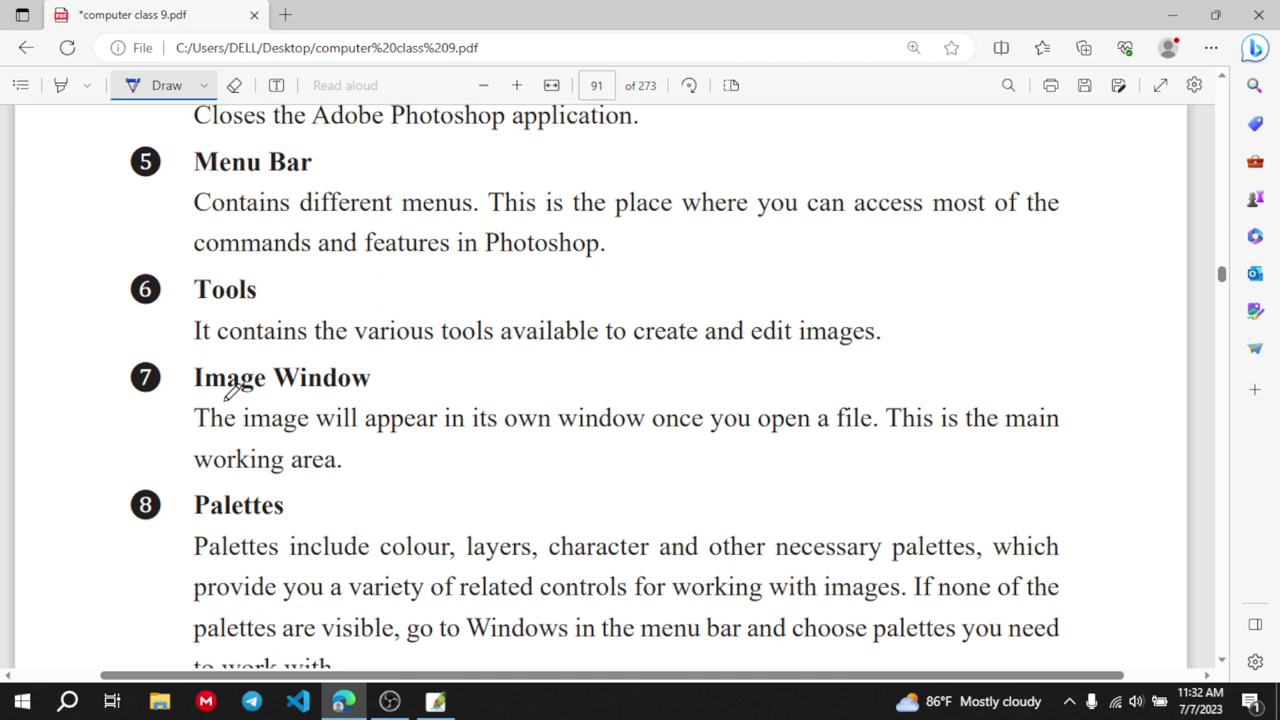
left_click_drag(226, 392, 338, 385)
scroll(338, 385, "up", 10)
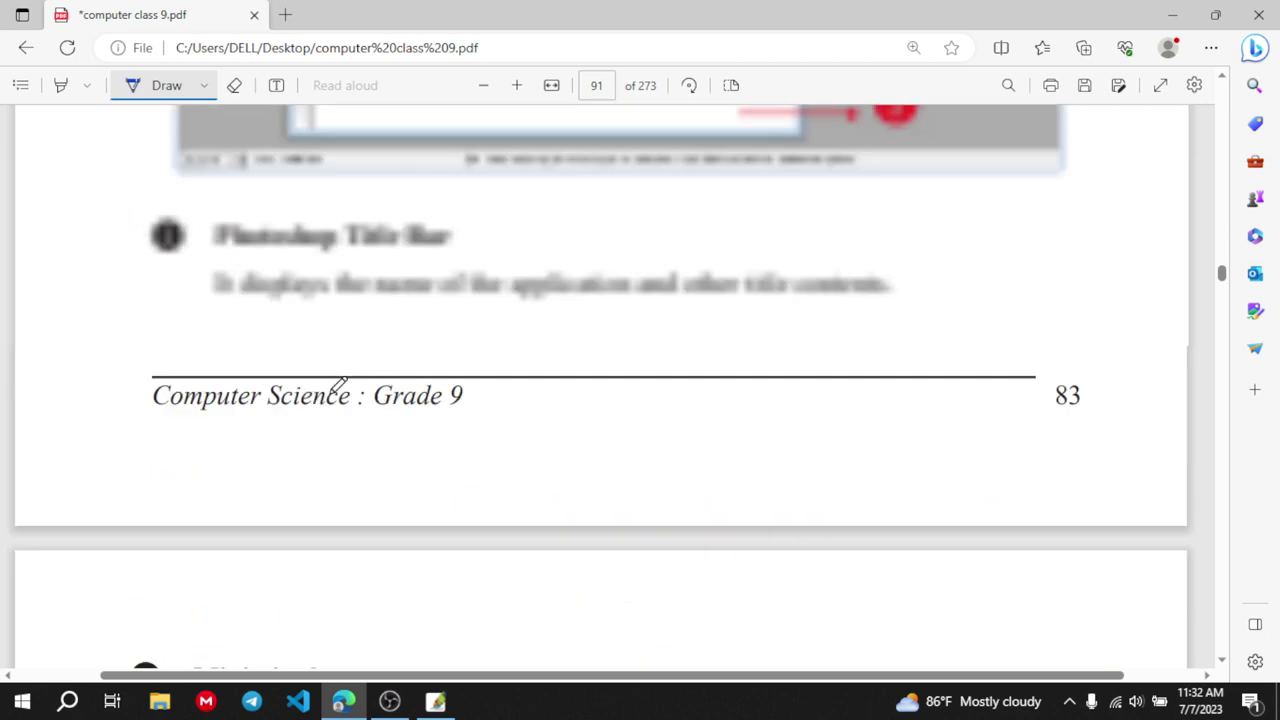
scroll(338, 385, "down", 4)
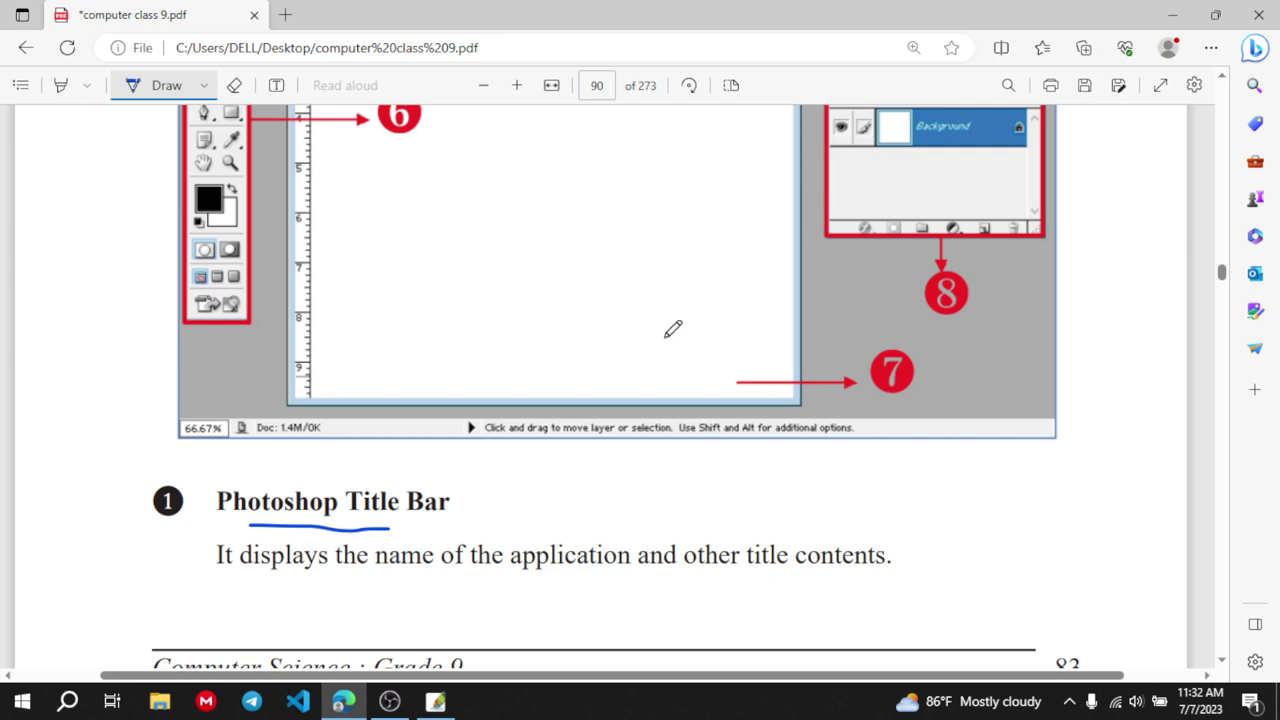
scroll(673, 329, "up", 2)
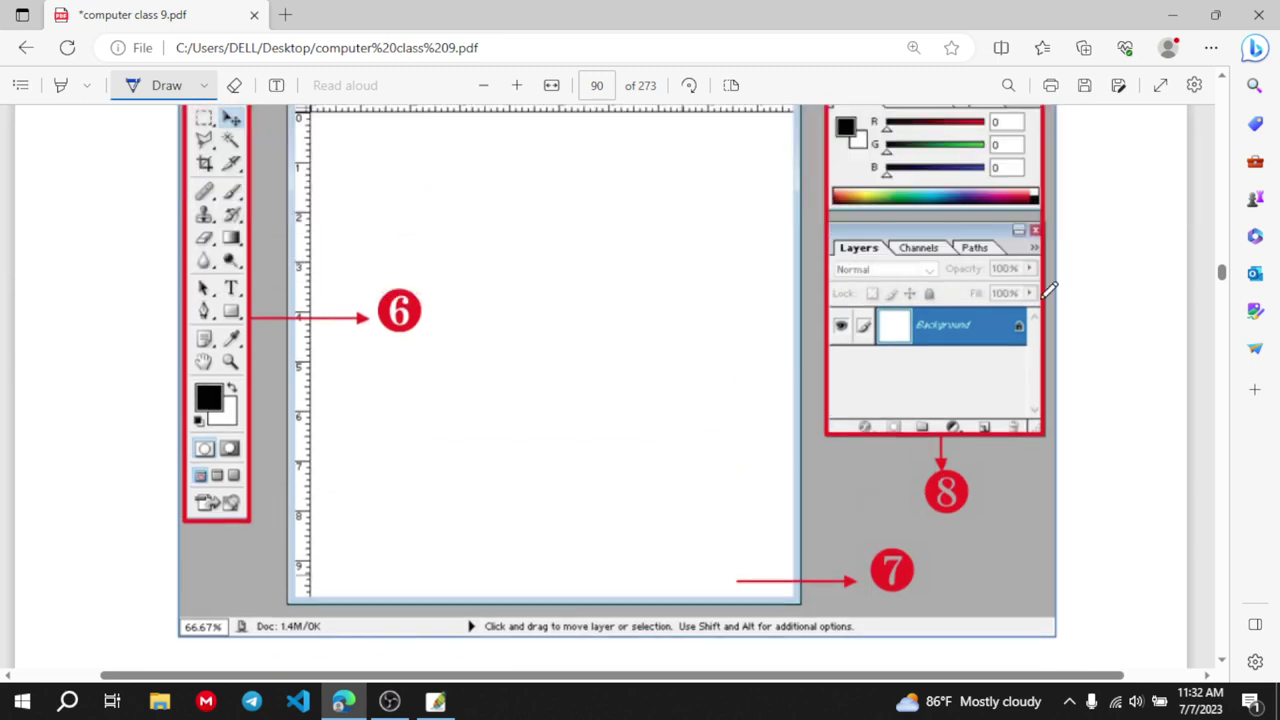
Underline the words about colour, layers, character and other necessary palettes in the Palettes paragraph
scroll(592, 419, "down", 15)
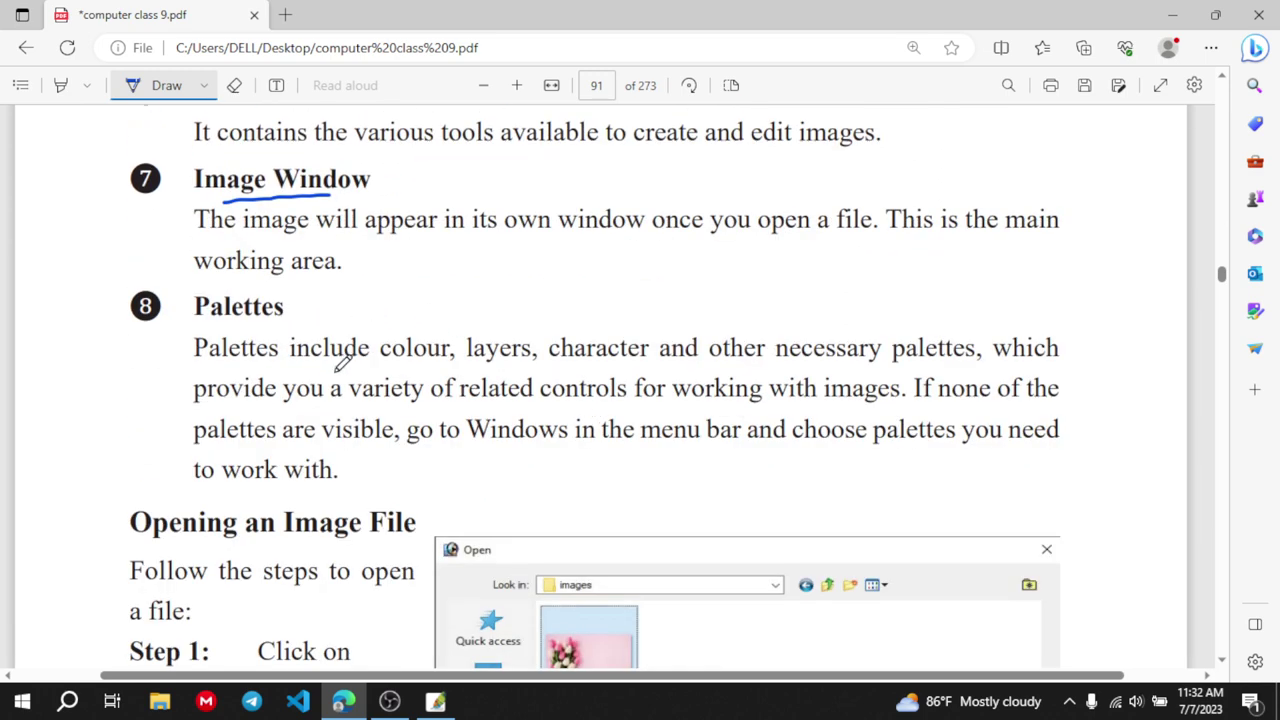
left_click_drag(336, 372, 880, 368)
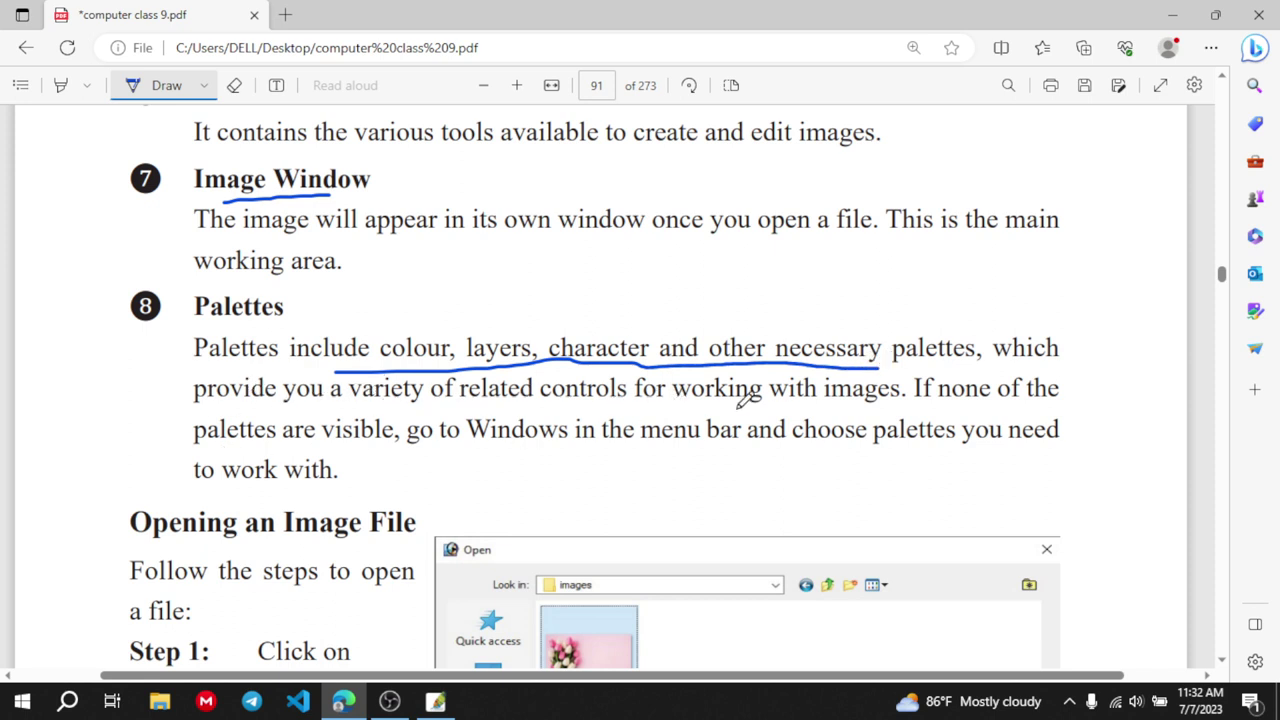
mouse_move(857, 404)
left_mouse_down()
mouse_move(655, 418)
mouse_move(565, 408)
left_mouse_up()
left_click(234, 85)
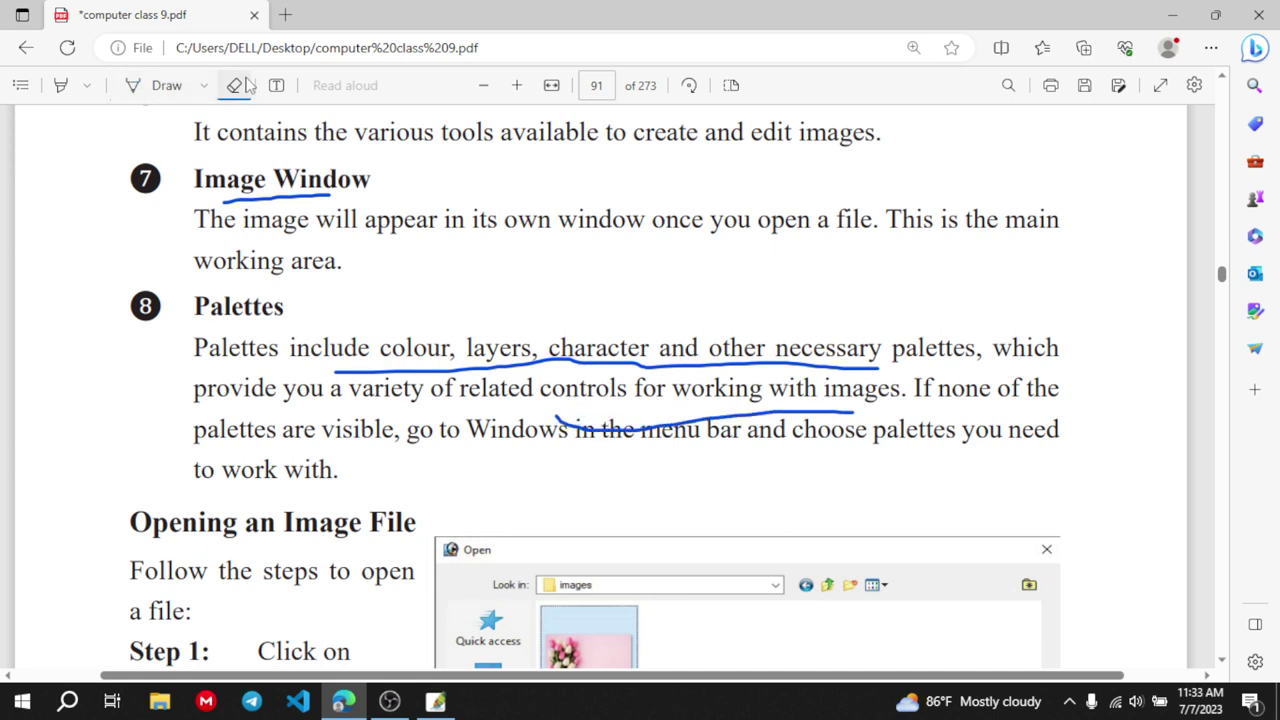
left_click_drag(686, 413, 690, 408)
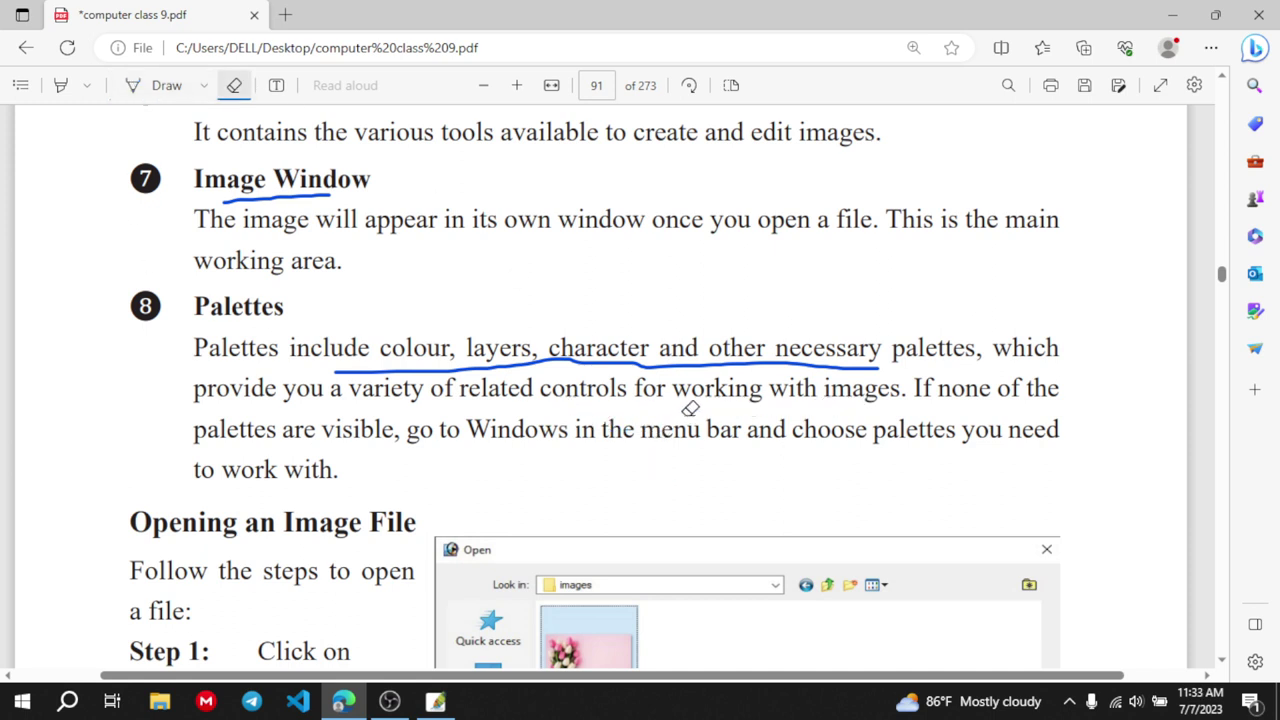
Underline "go to Windows in the menu" in the Palettes paragraph with the Draw pen
left_click(160, 84)
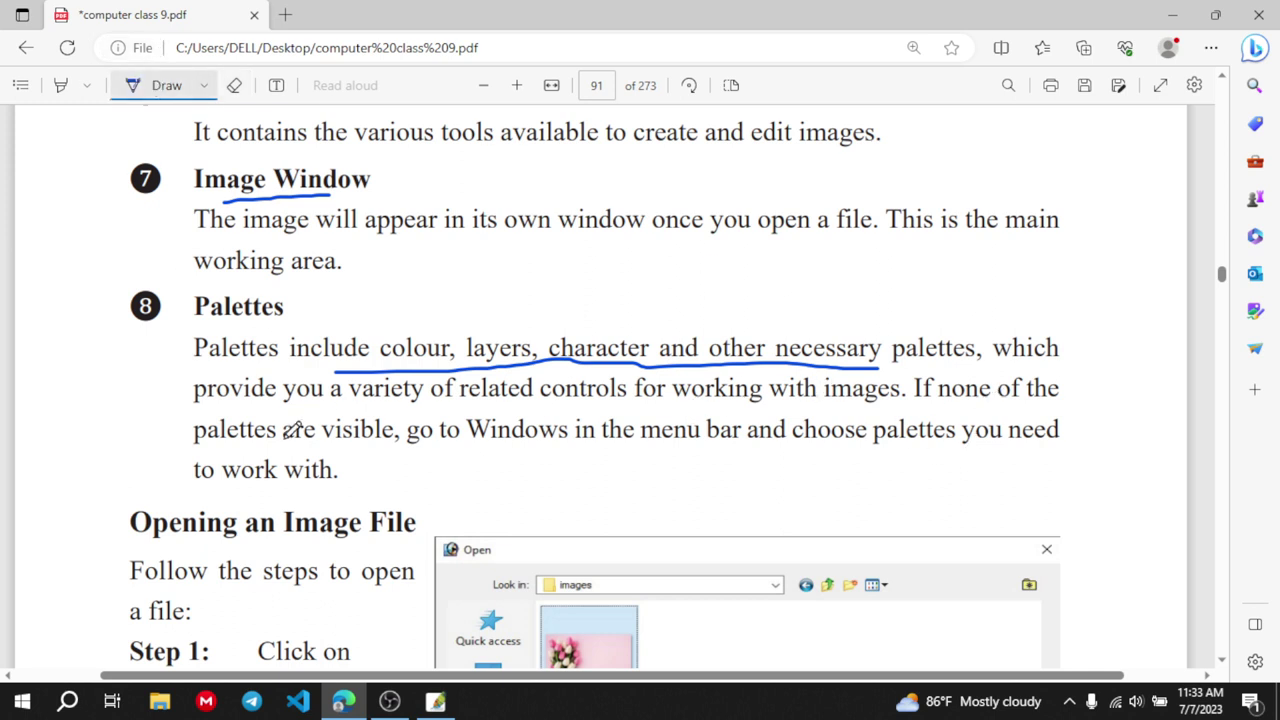
left_click_drag(409, 453, 692, 455)
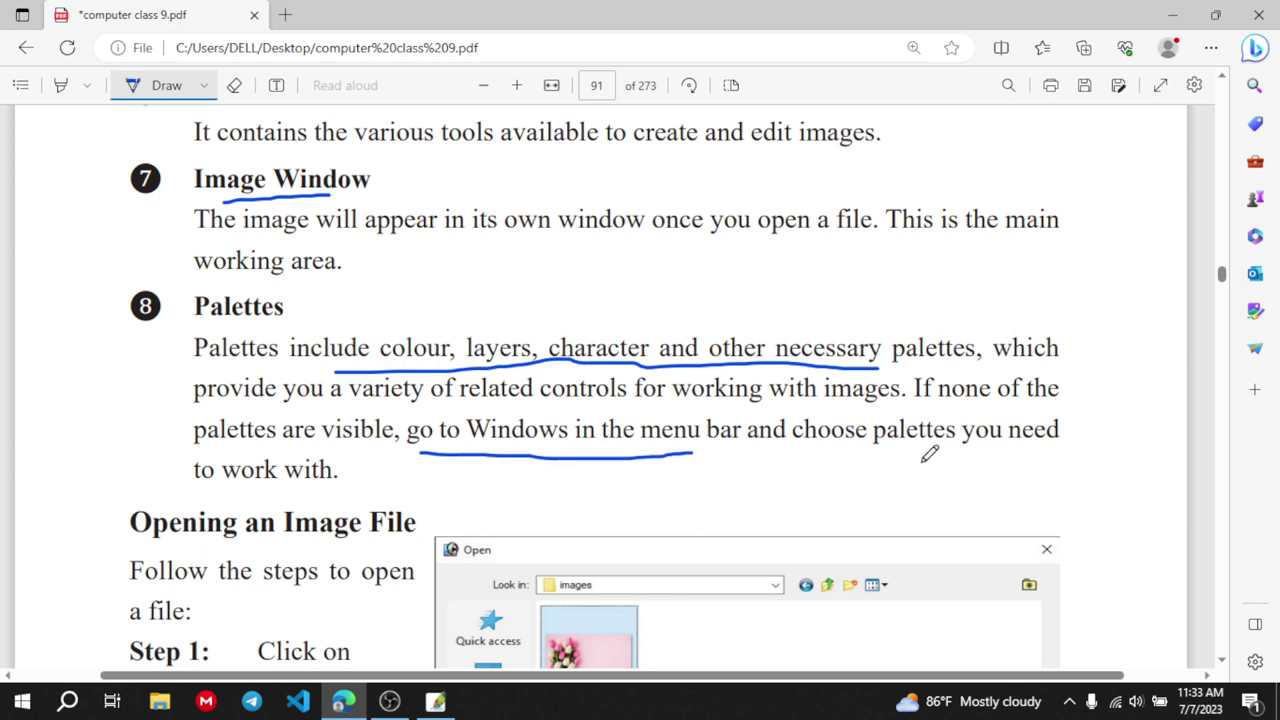
Switch to Photoshop, pull the Layers palette group into the workspace, view Channels and Paths, and return to Layers
left_click(440, 704)
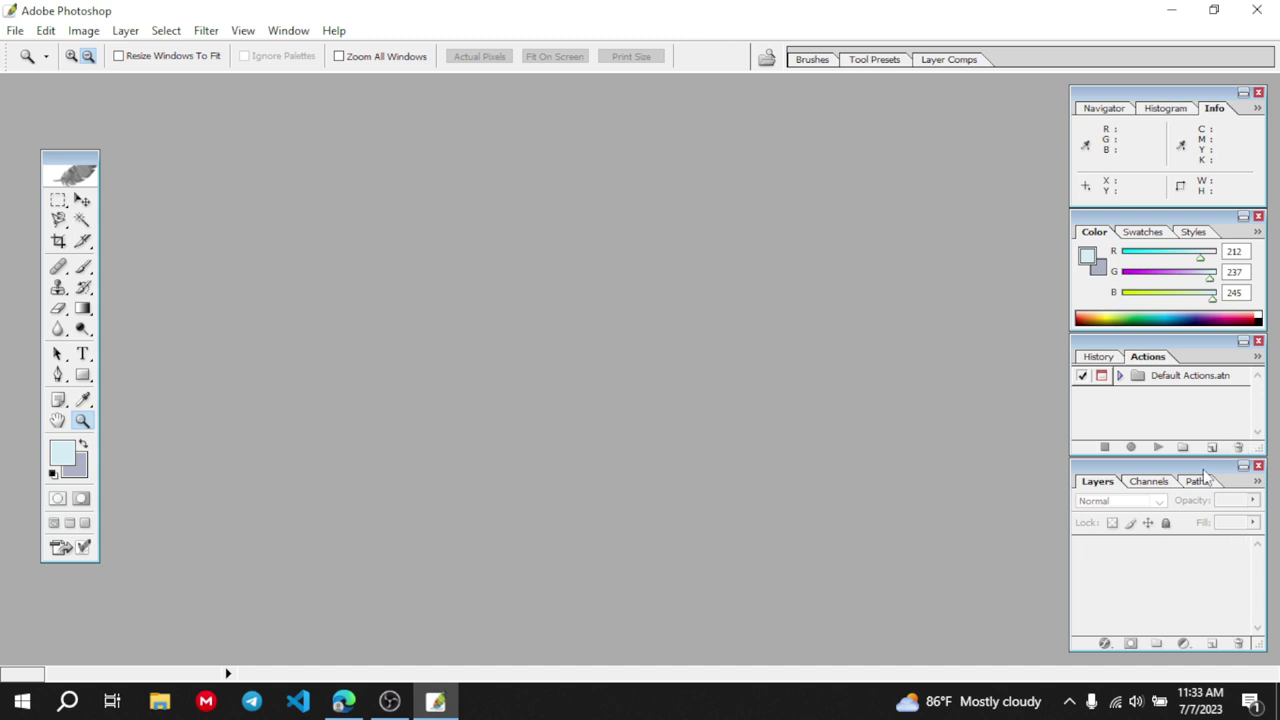
left_click_drag(905, 419, 906, 420)
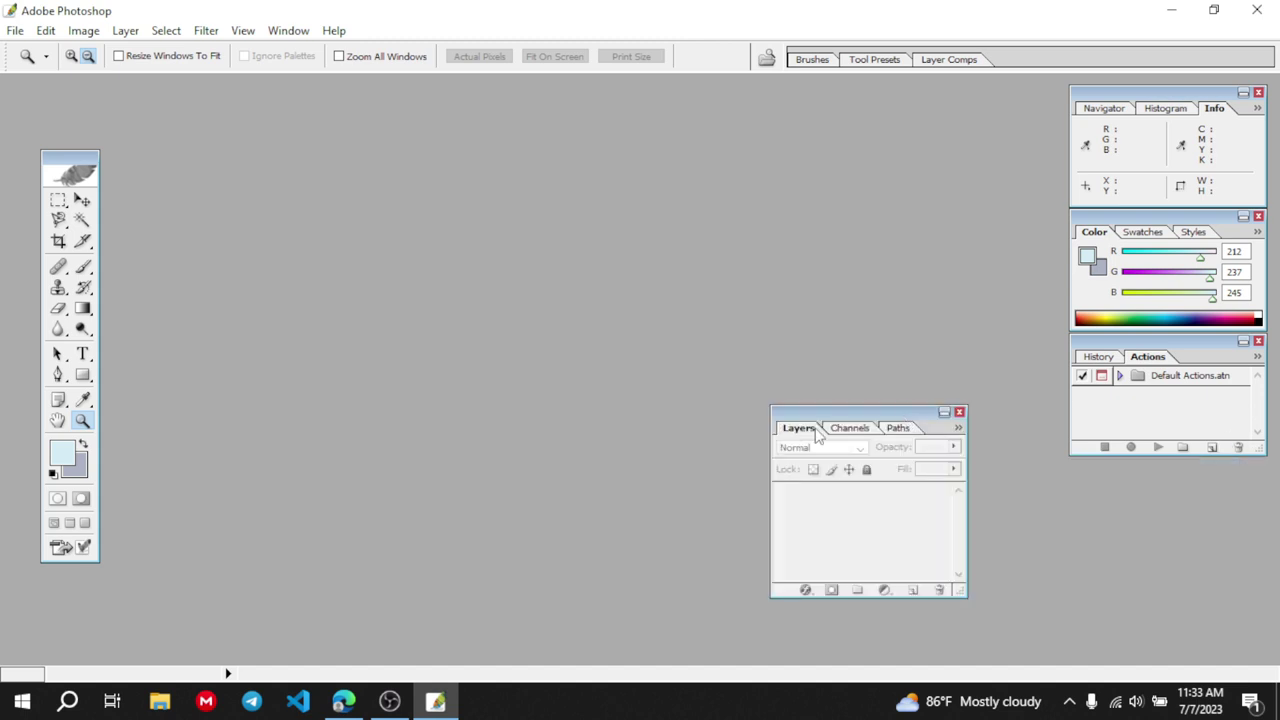
left_click(838, 430)
left_click(896, 428)
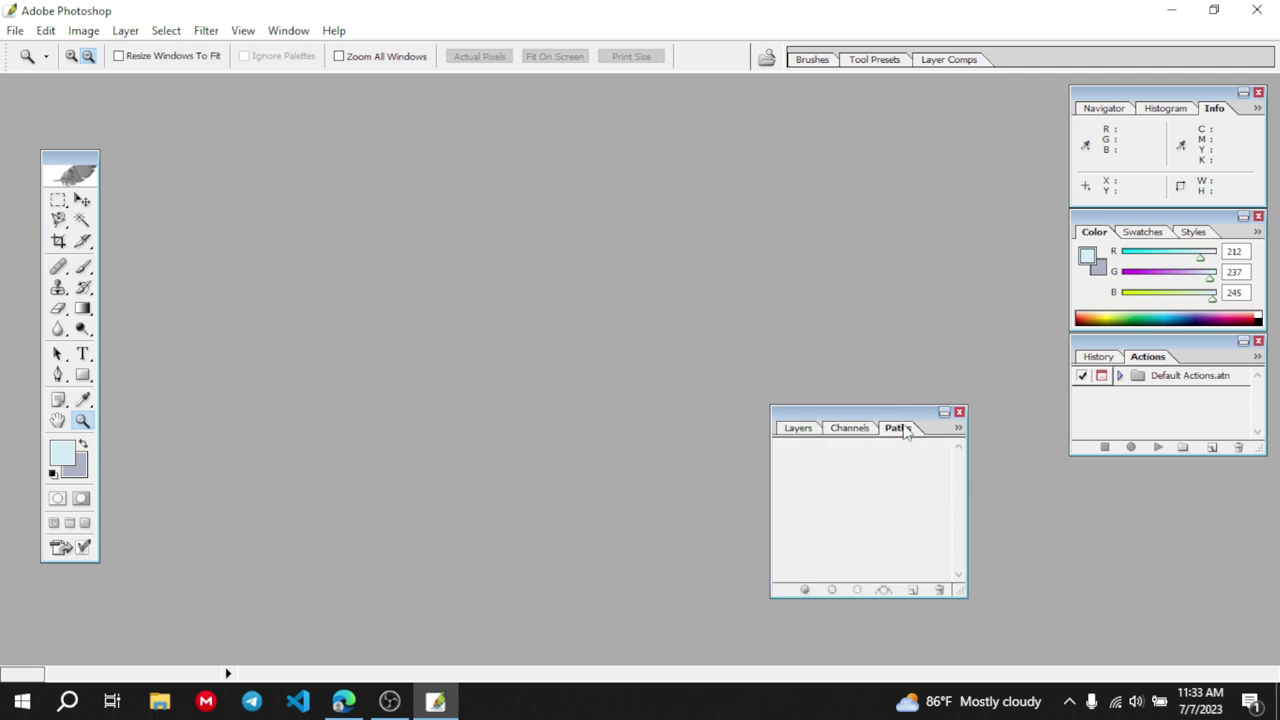
left_click(798, 430)
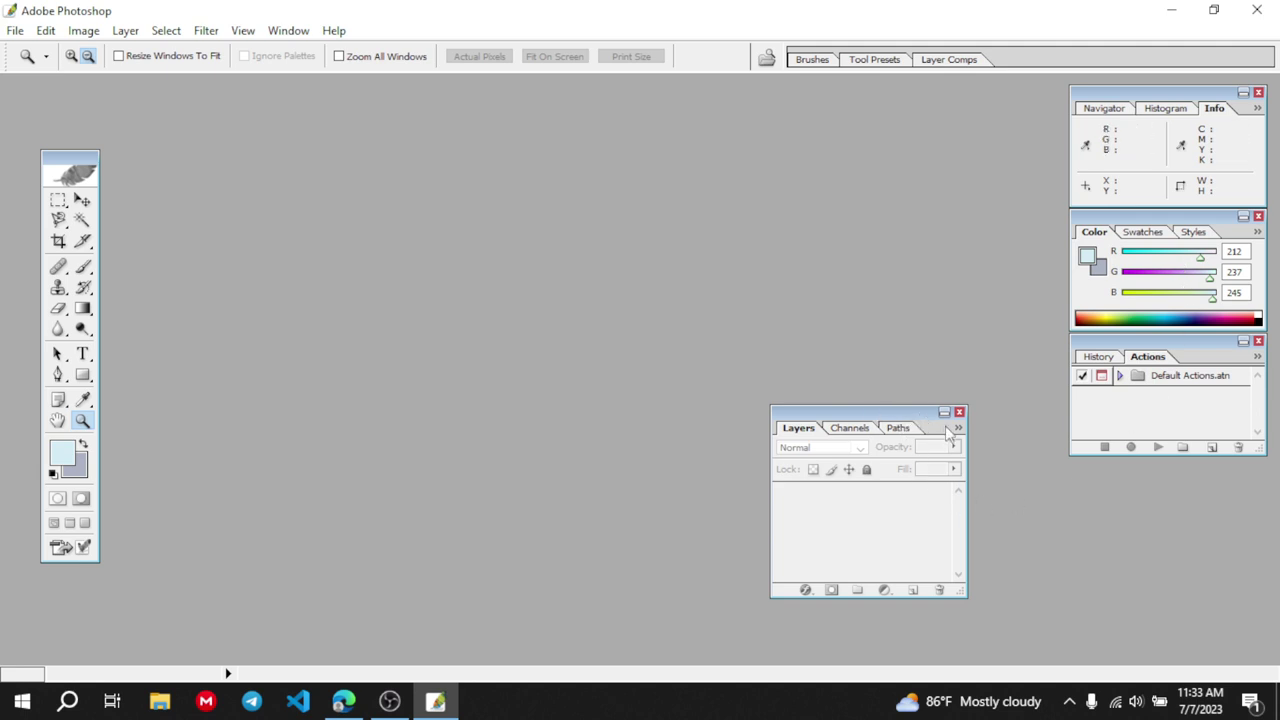
Move the Layers palette group higher in the workspace and place the Actions and Color palette groups separately below it
left_click_drag(882, 281, 942, 240)
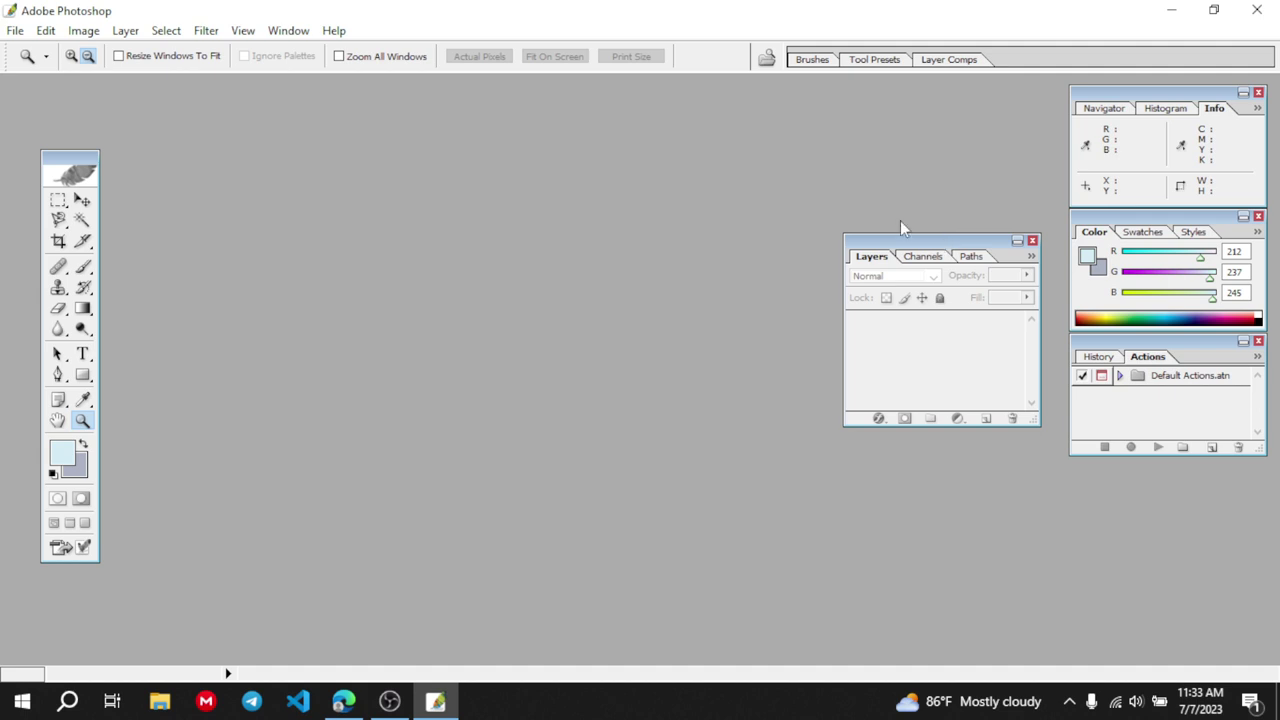
left_click_drag(942, 241, 886, 177)
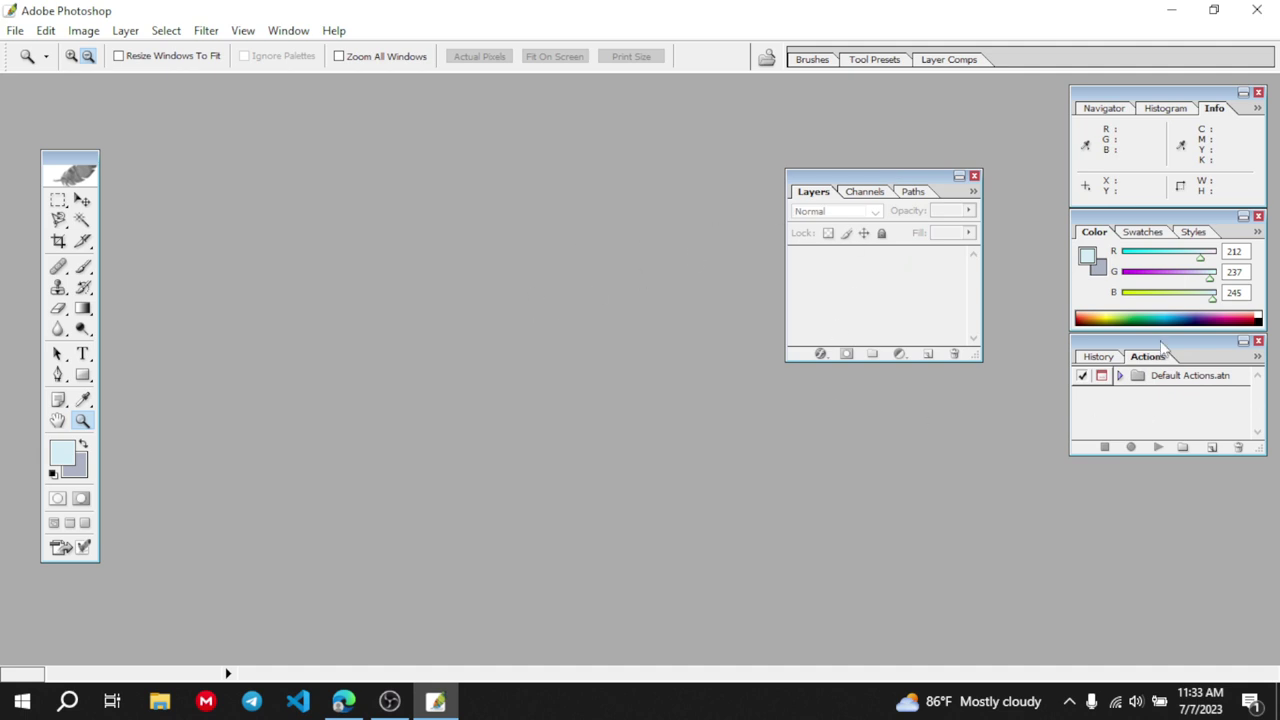
left_click_drag(876, 516, 877, 517)
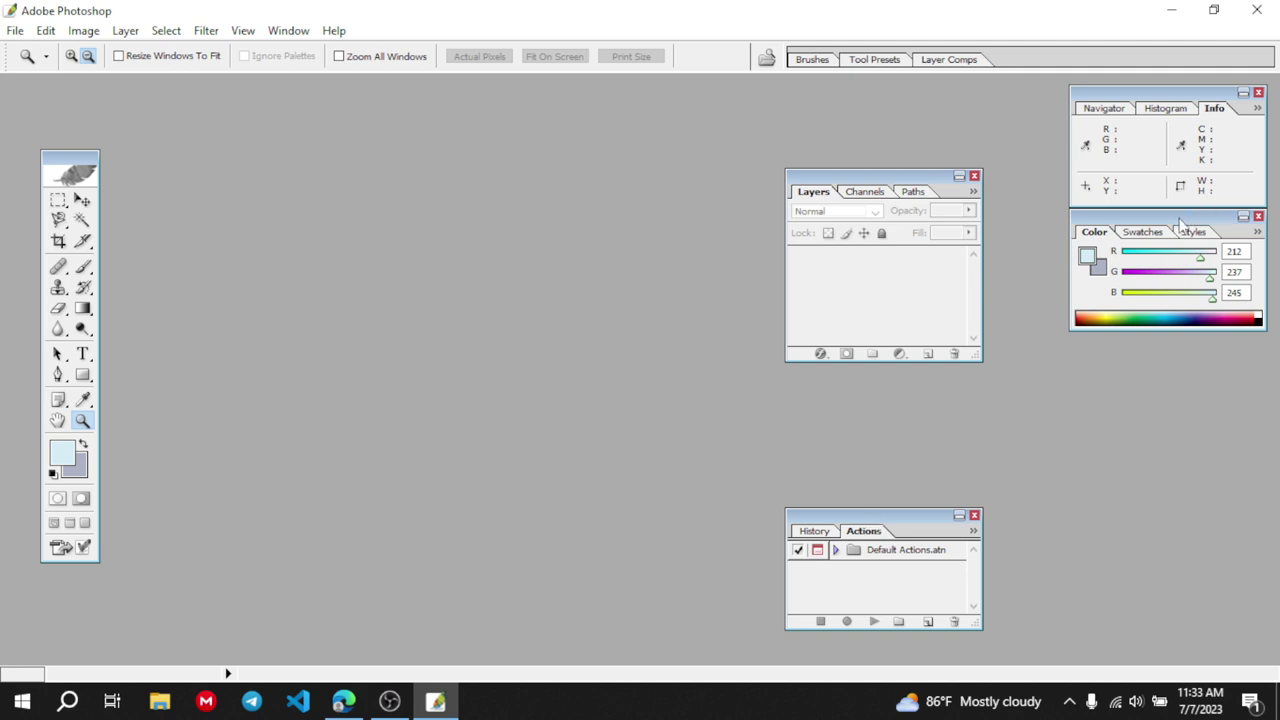
left_click_drag(1180, 218, 1148, 367)
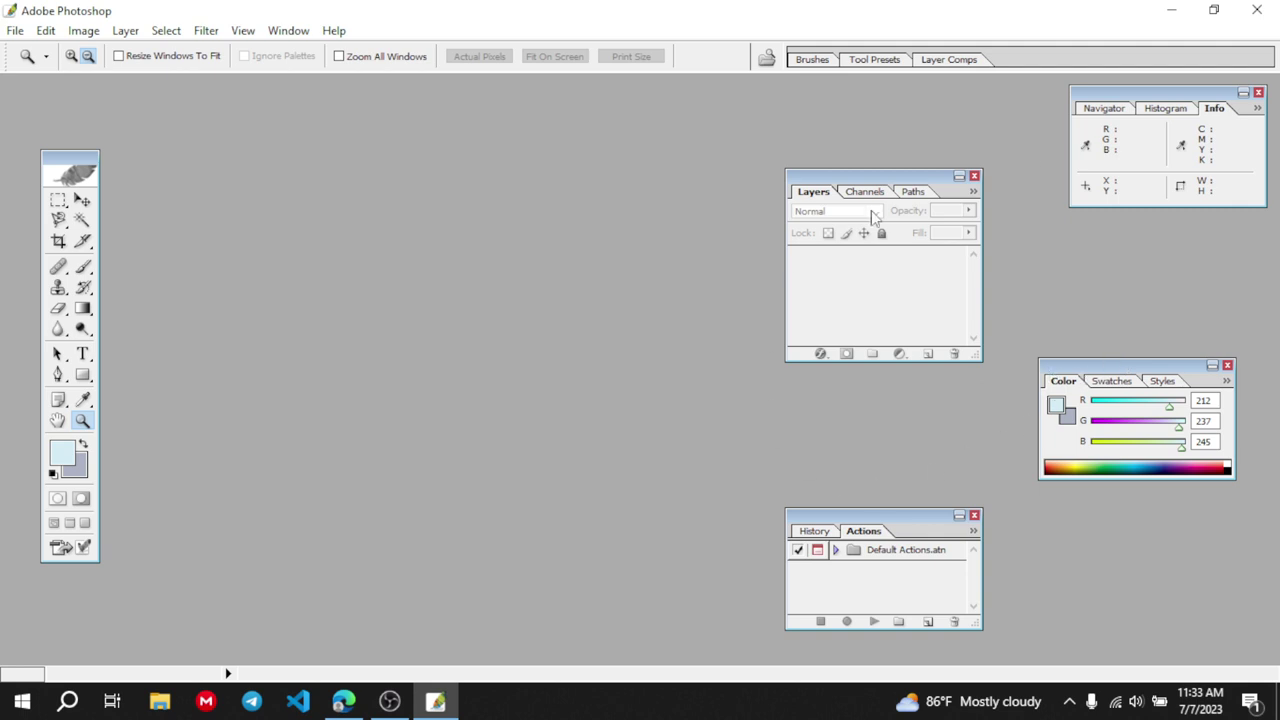
Load the saved workspace "myworkspace", then switch to the saved workspace "myfirst workspace"
left_click(289, 33)
mouse_move(345, 74)
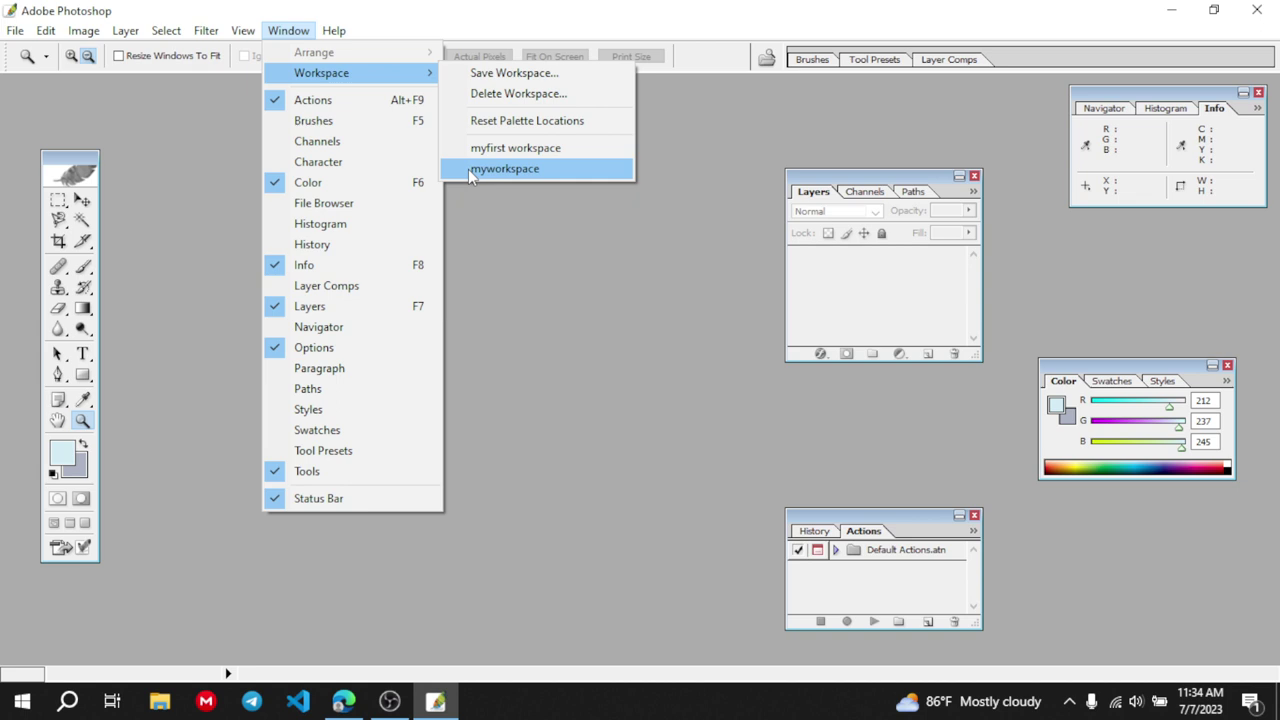
left_click(505, 169)
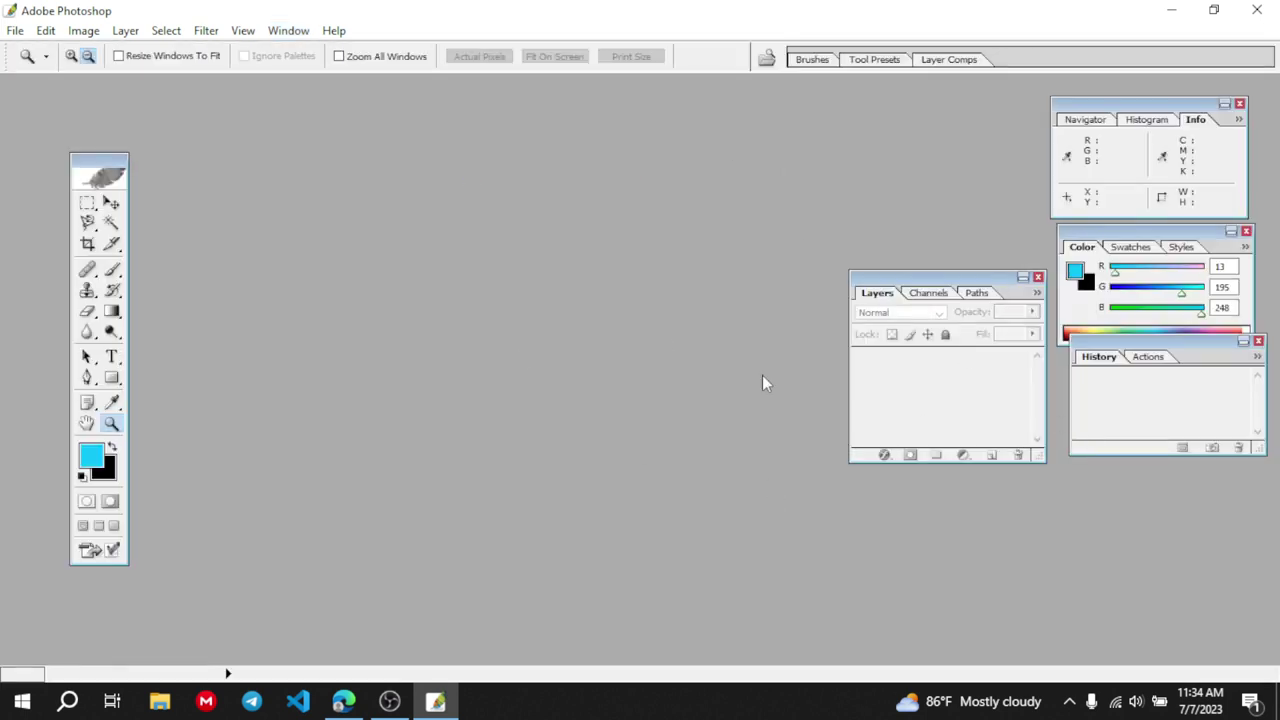
left_click(288, 30)
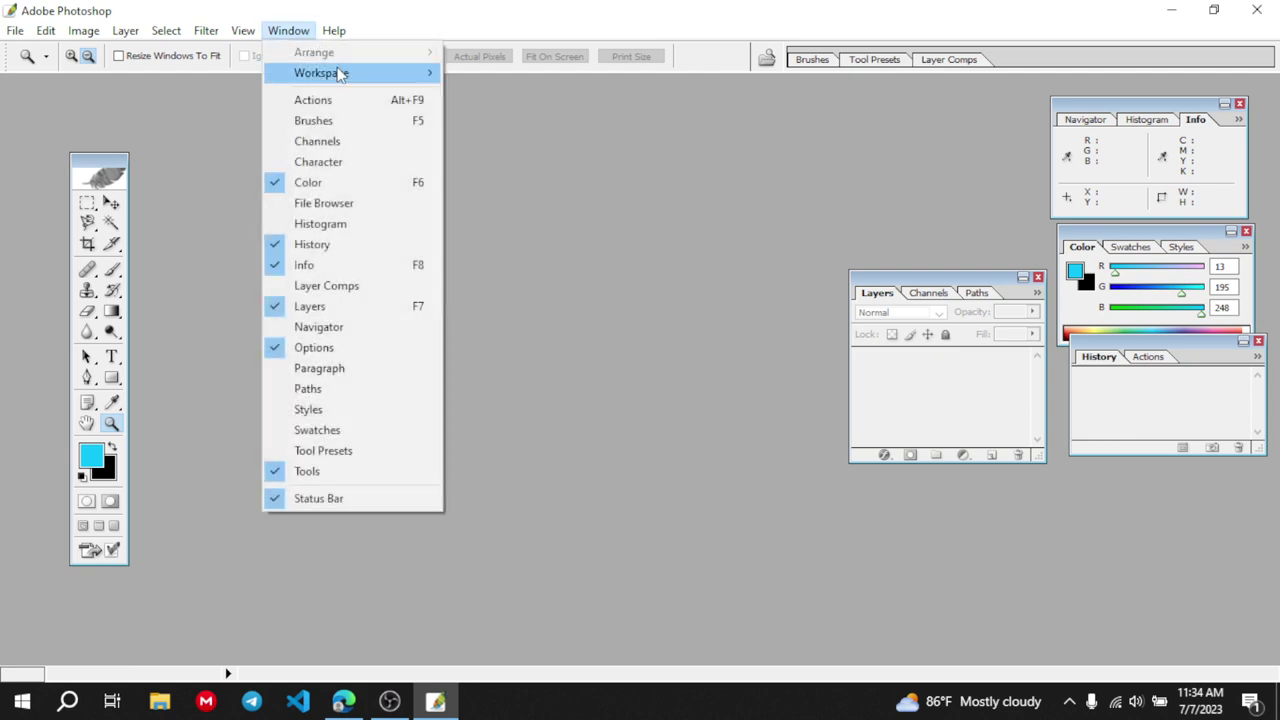
left_click(529, 148)
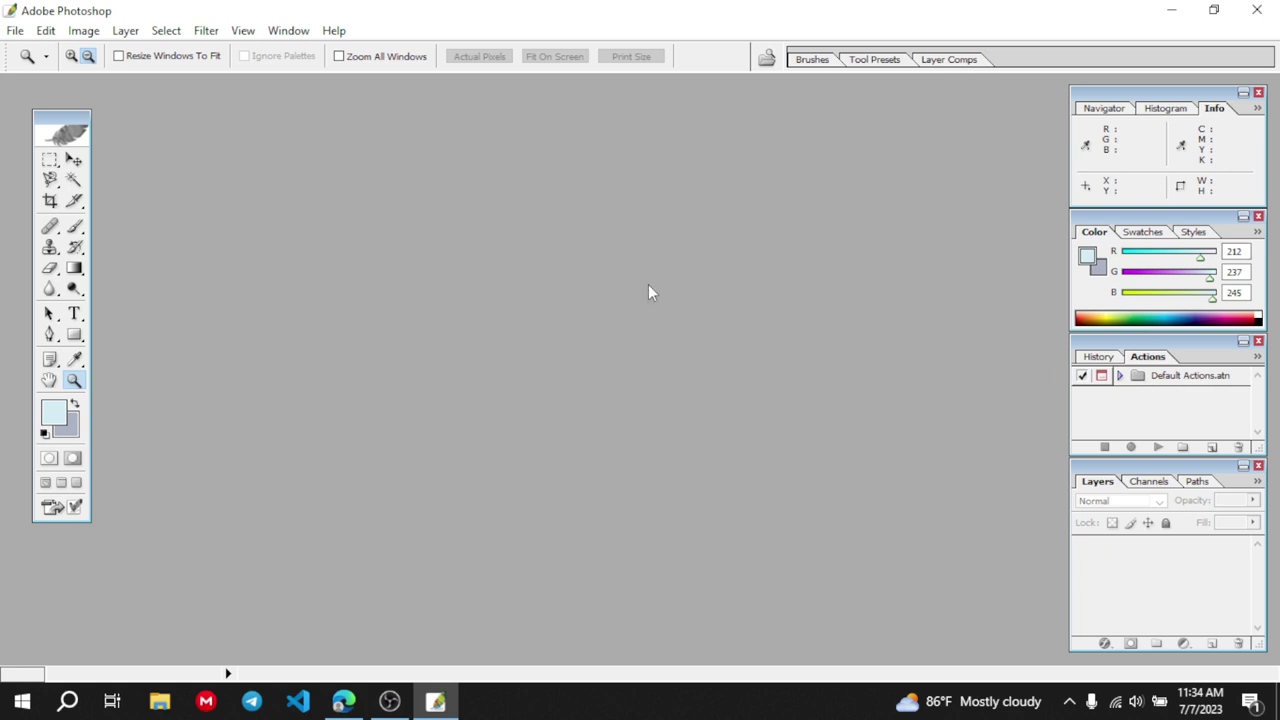
left_click(290, 31)
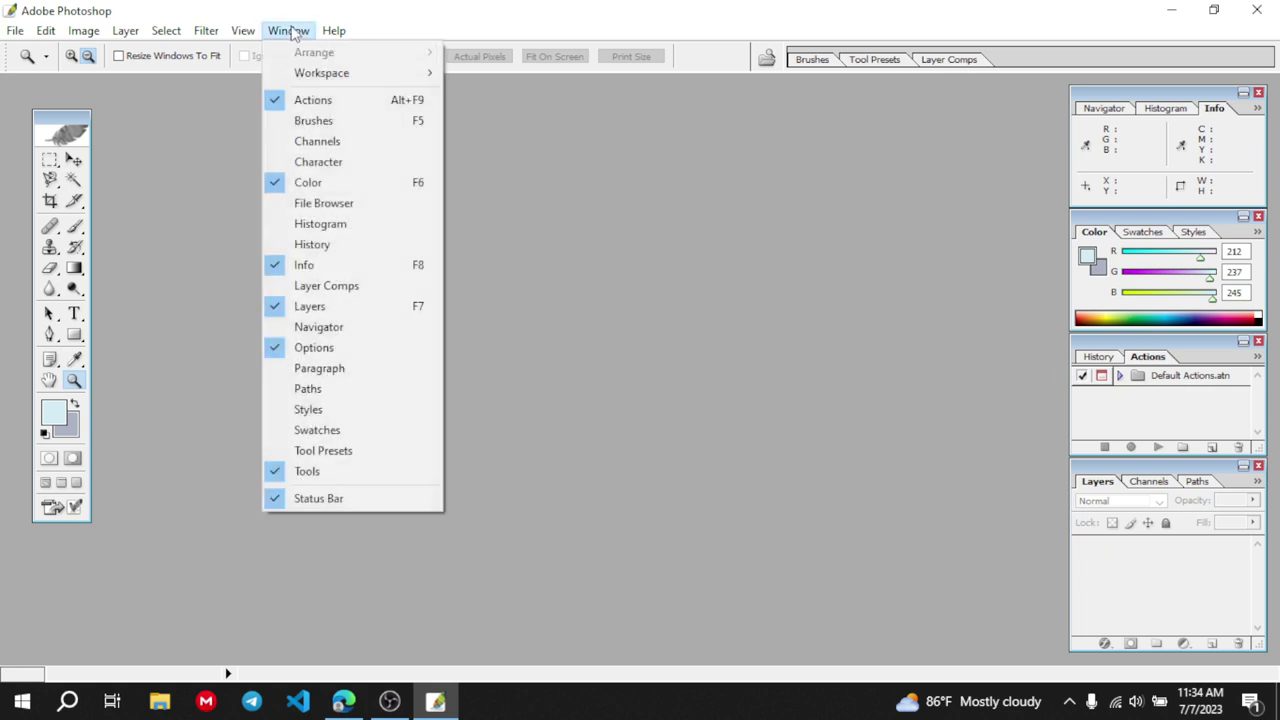
left_click(752, 488)
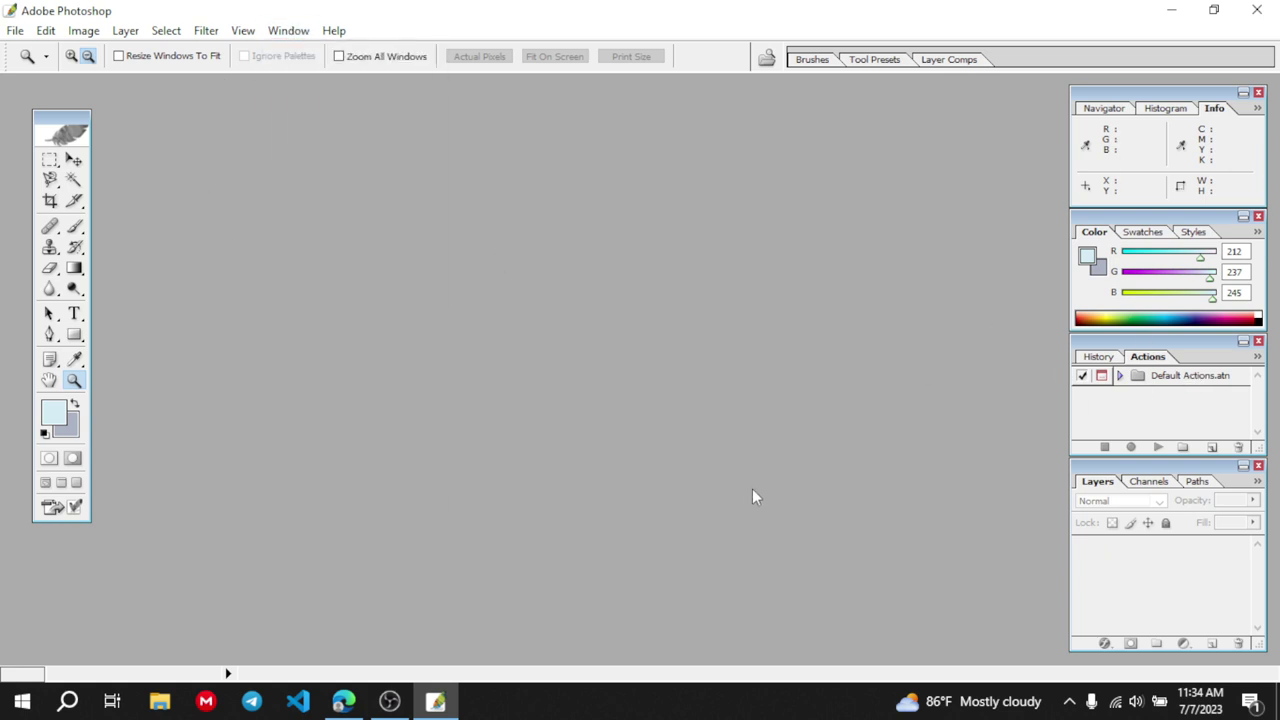
Close the Layers palette group and show the Layers palette again
left_click(1259, 467)
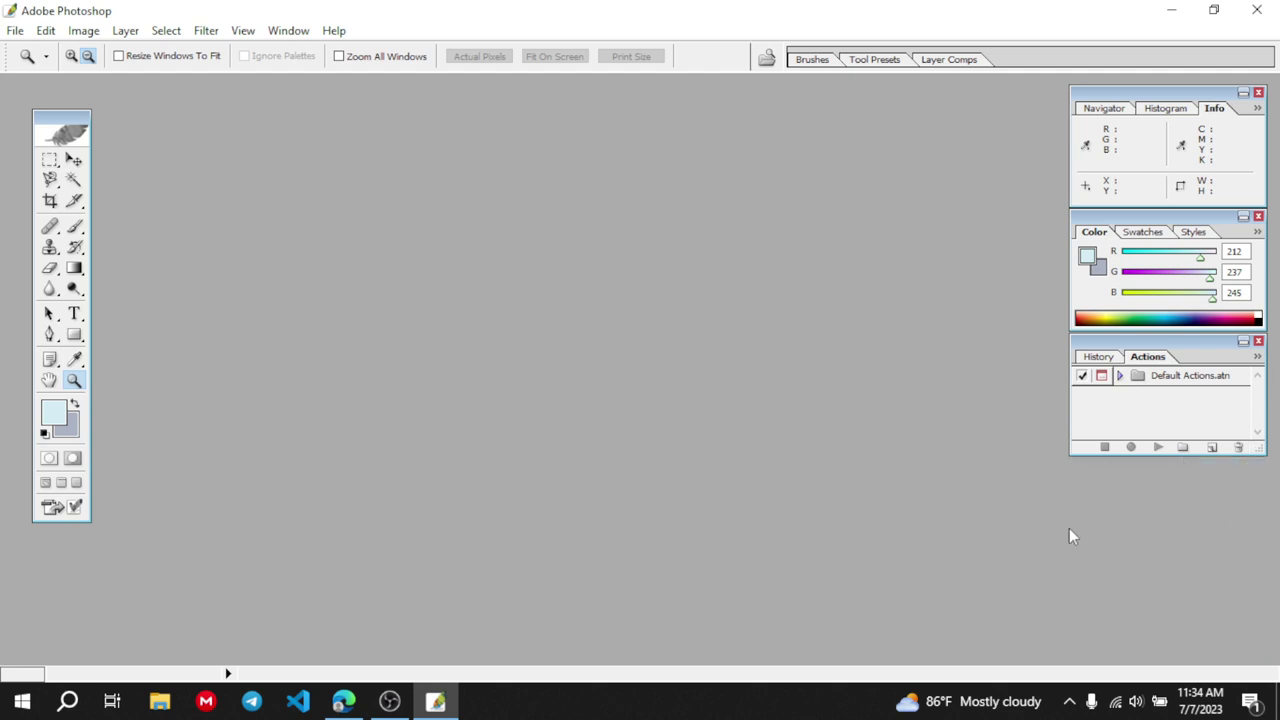
left_click(300, 33)
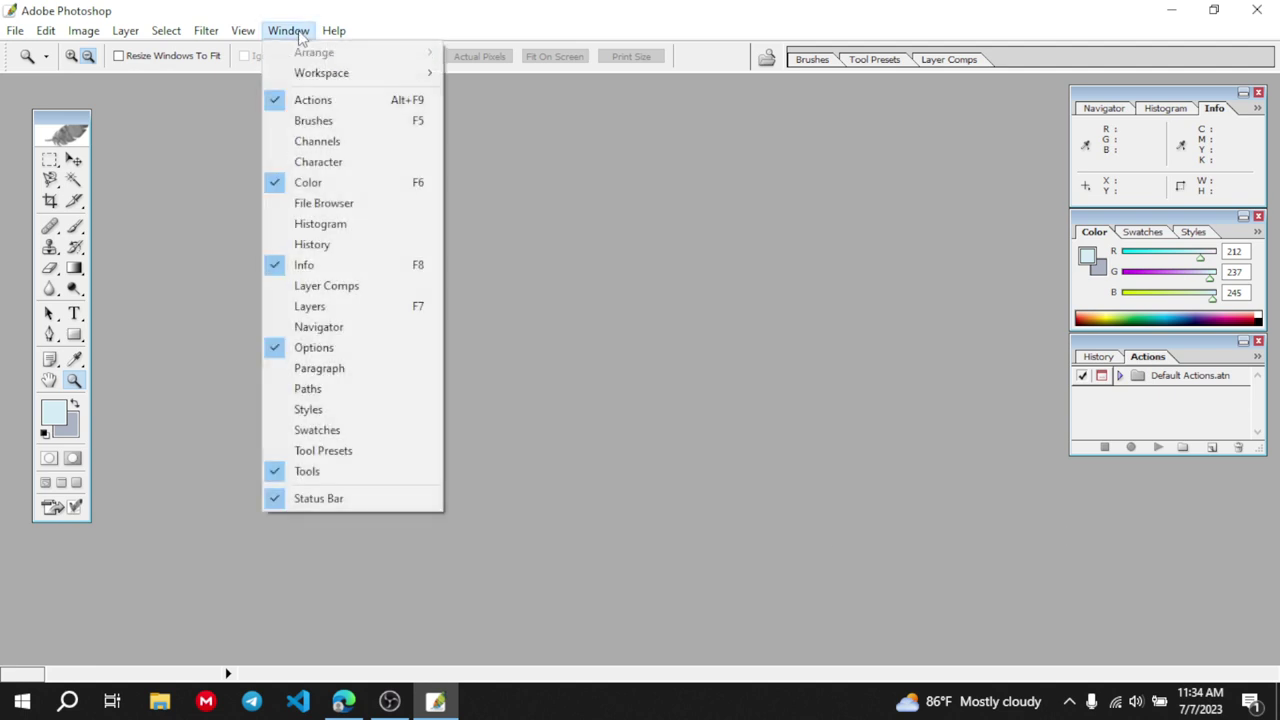
left_click(310, 307)
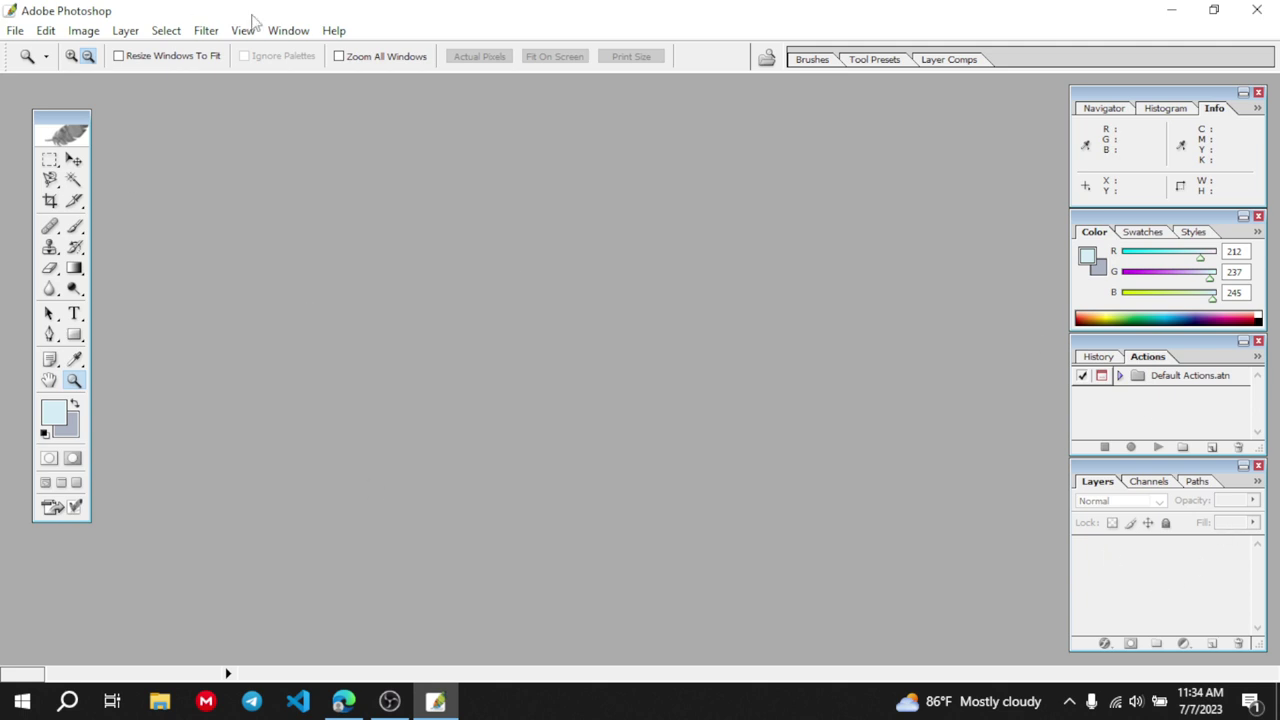
left_click(286, 31)
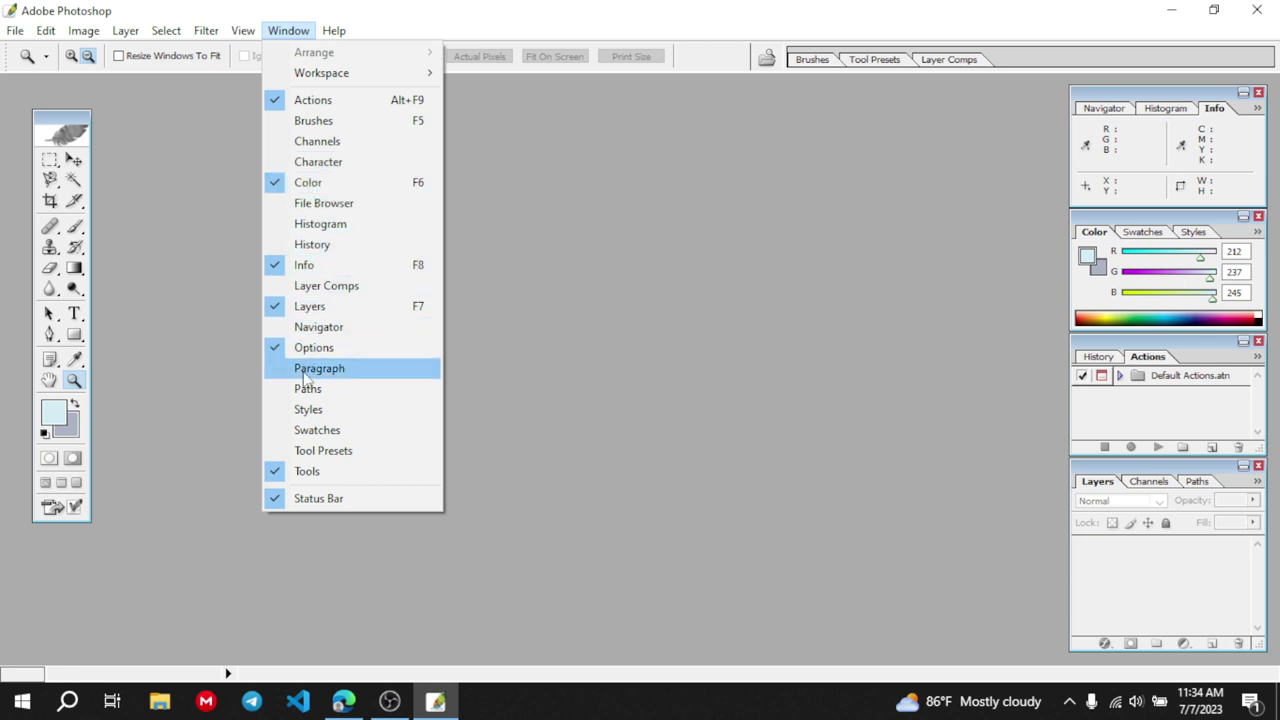
left_click(618, 374)
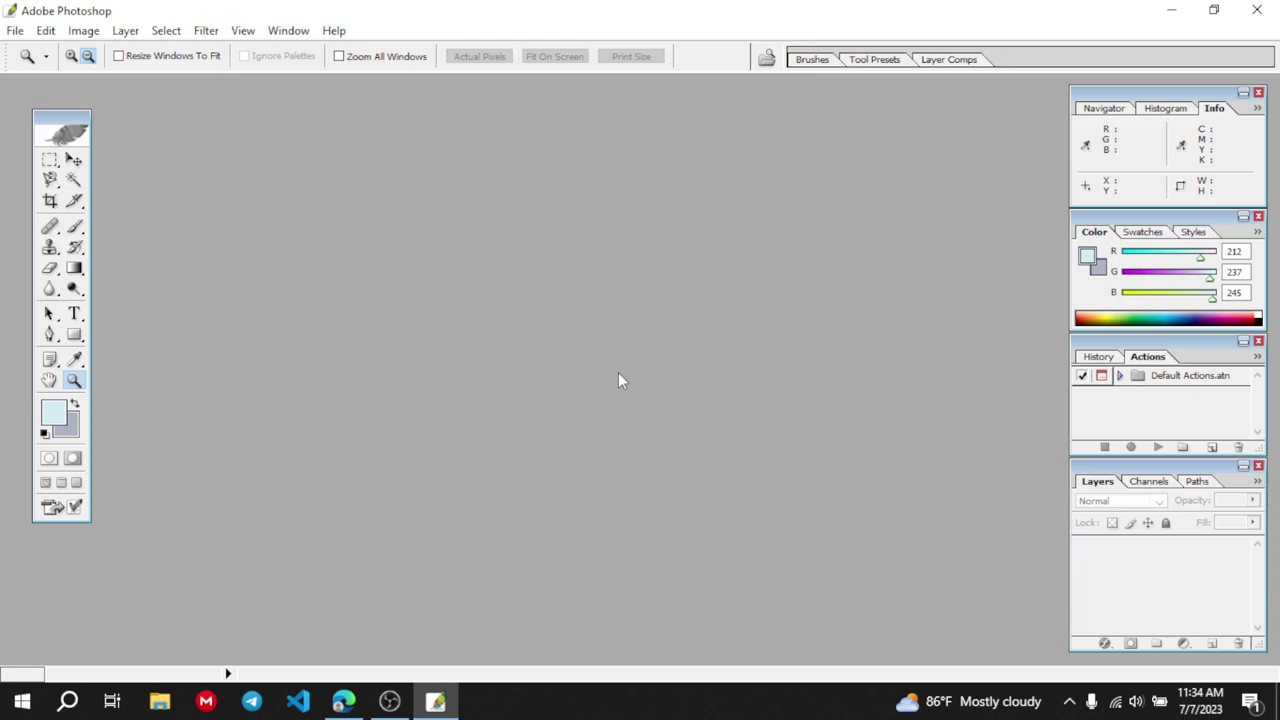
Switch to the PDF textbook in Edge and underline the "Changing the Image Size" heading with the Draw pen
left_click(343, 701)
scroll(503, 514, "down", 2)
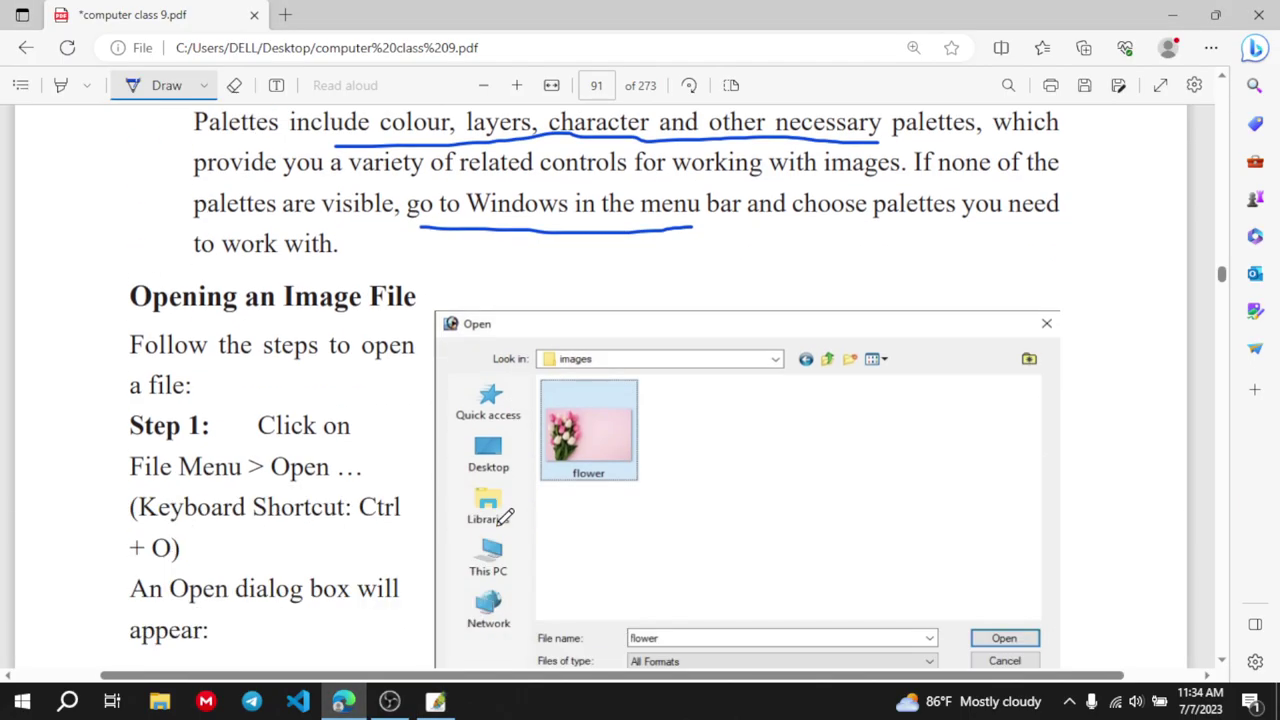
scroll(505, 516, "down", 1)
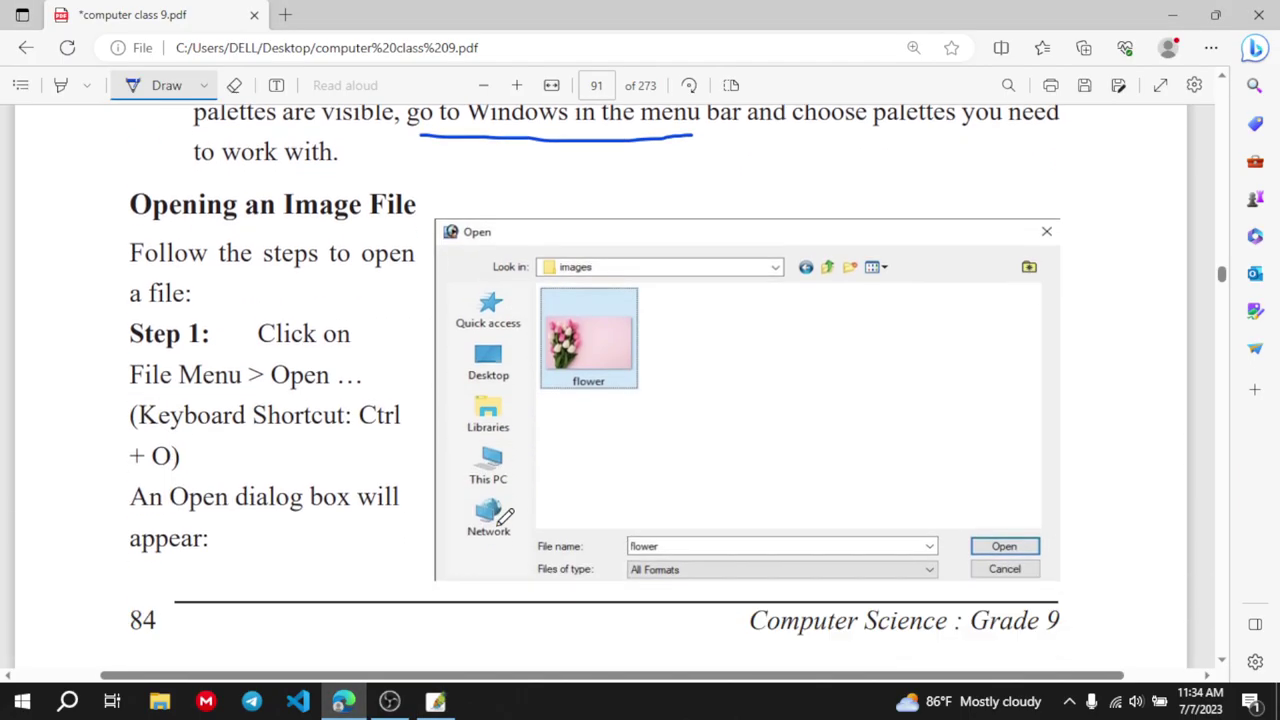
scroll(505, 516, "up", 3)
scroll(521, 469, "down", 5)
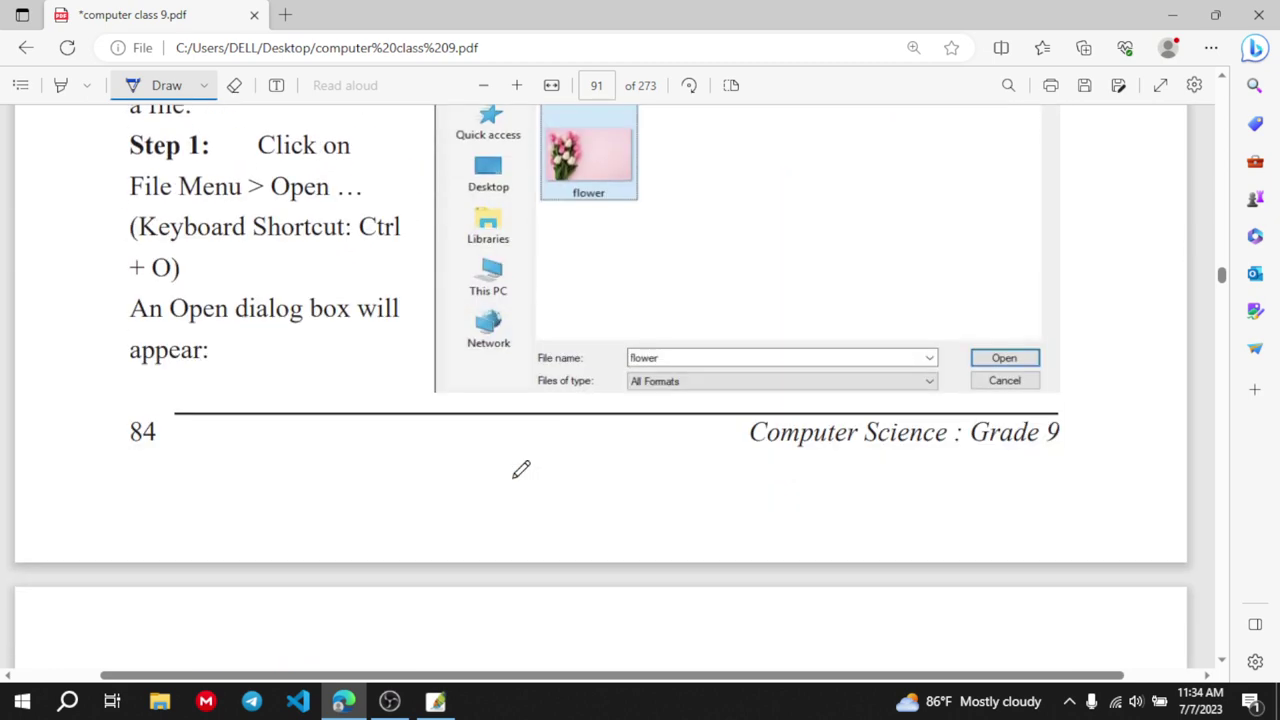
scroll(521, 469, "down", 5)
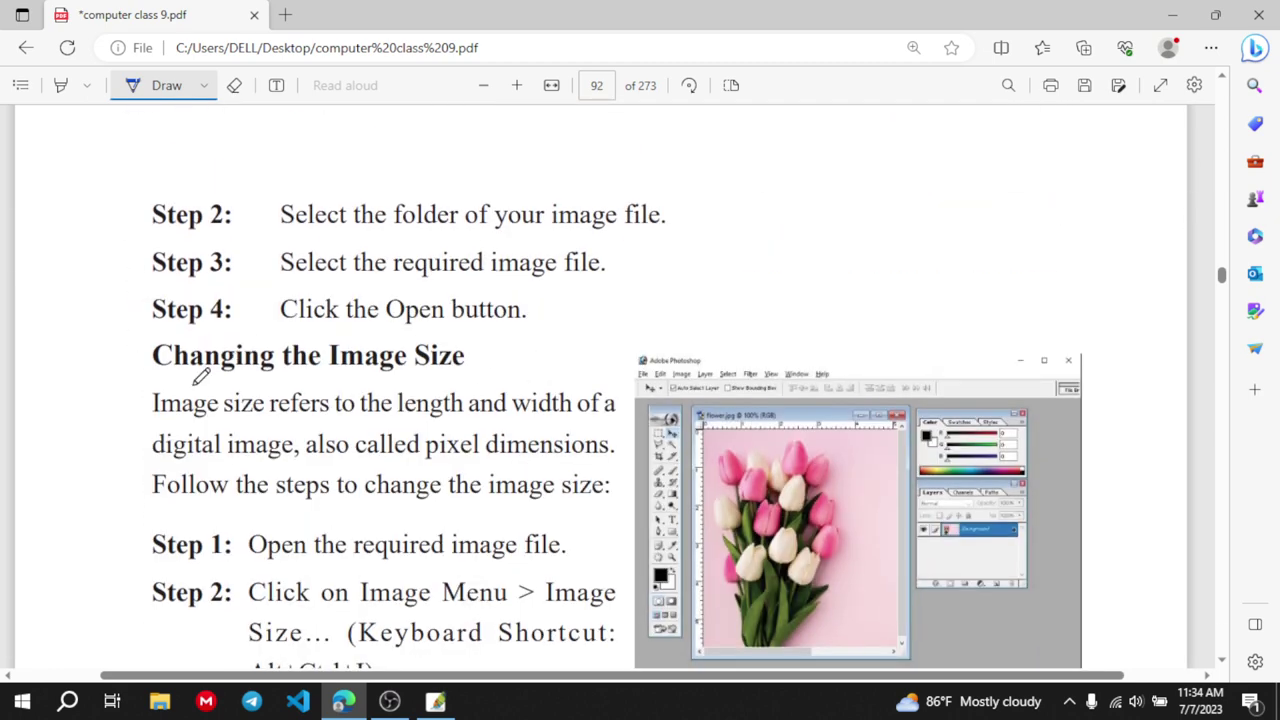
left_click_drag(195, 384, 414, 385)
Underline the "Changing the Image Format" heading on page 93 with the Draw pen
scroll(421, 379, "down", 15)
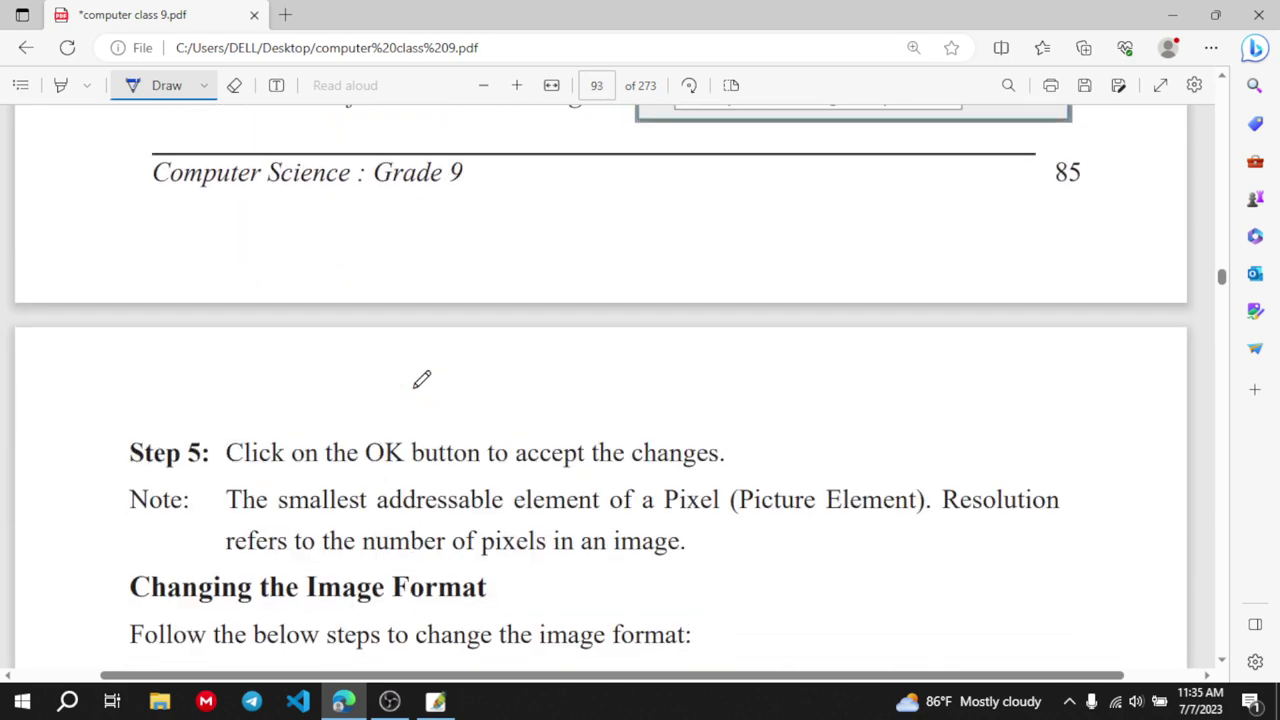
scroll(421, 379, "down", 3)
left_click_drag(206, 383, 446, 376)
Review the textbook's image-opening steps, switch to Photoshop, and bring up the Open dialog near the middle of the workspace
scroll(438, 370, "up", 8)
scroll(438, 368, "up", 8)
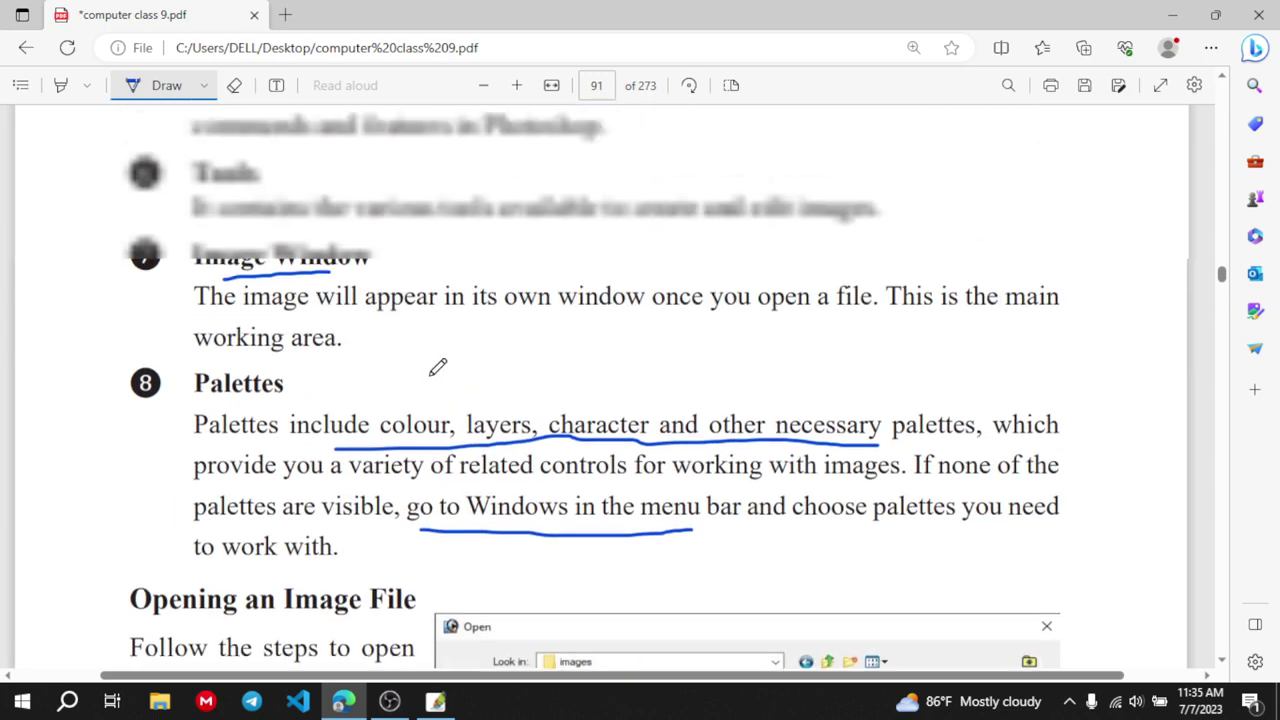
scroll(438, 368, "down", 7)
scroll(438, 368, "up", 1)
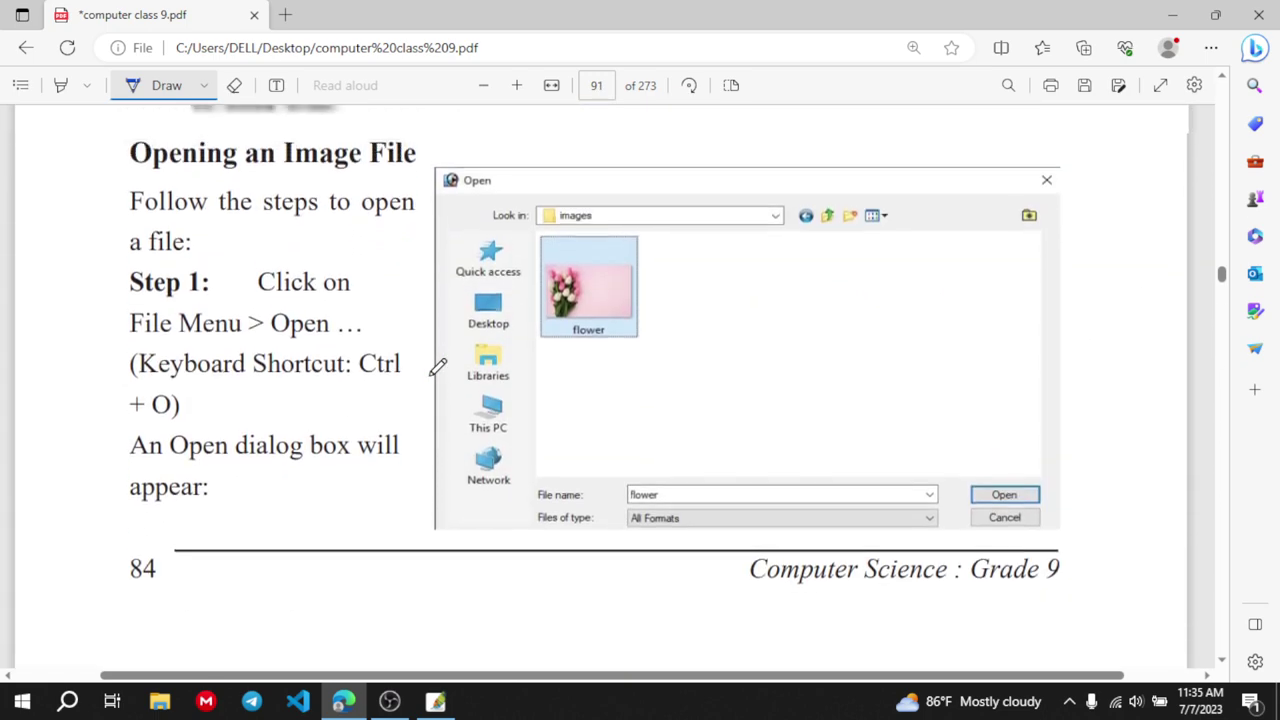
scroll(440, 360, "down", 10)
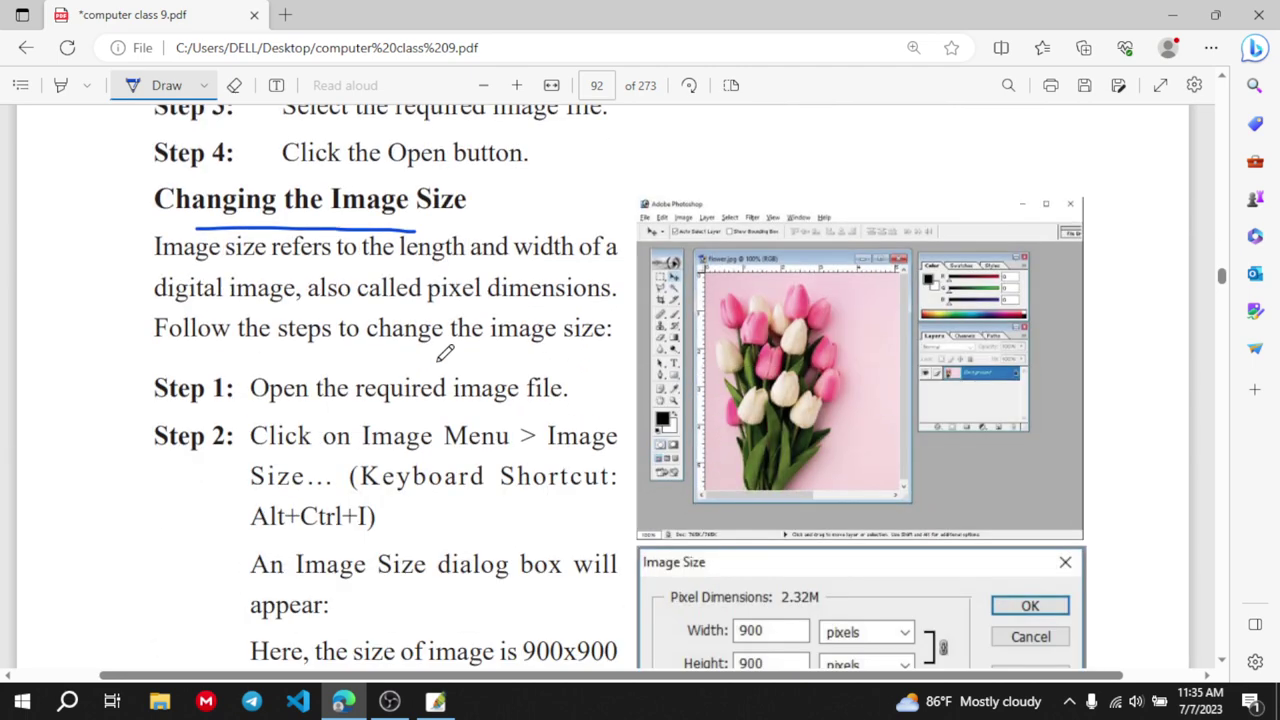
left_click(435, 701)
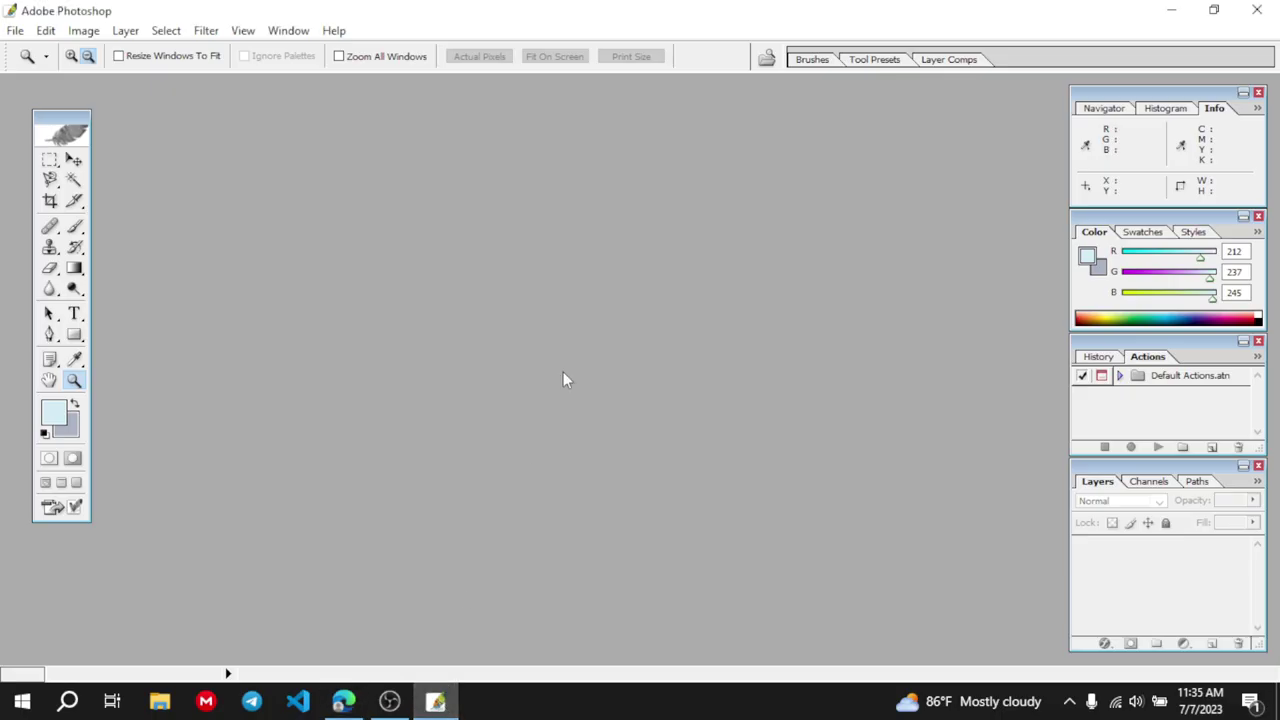
left_click(16, 31)
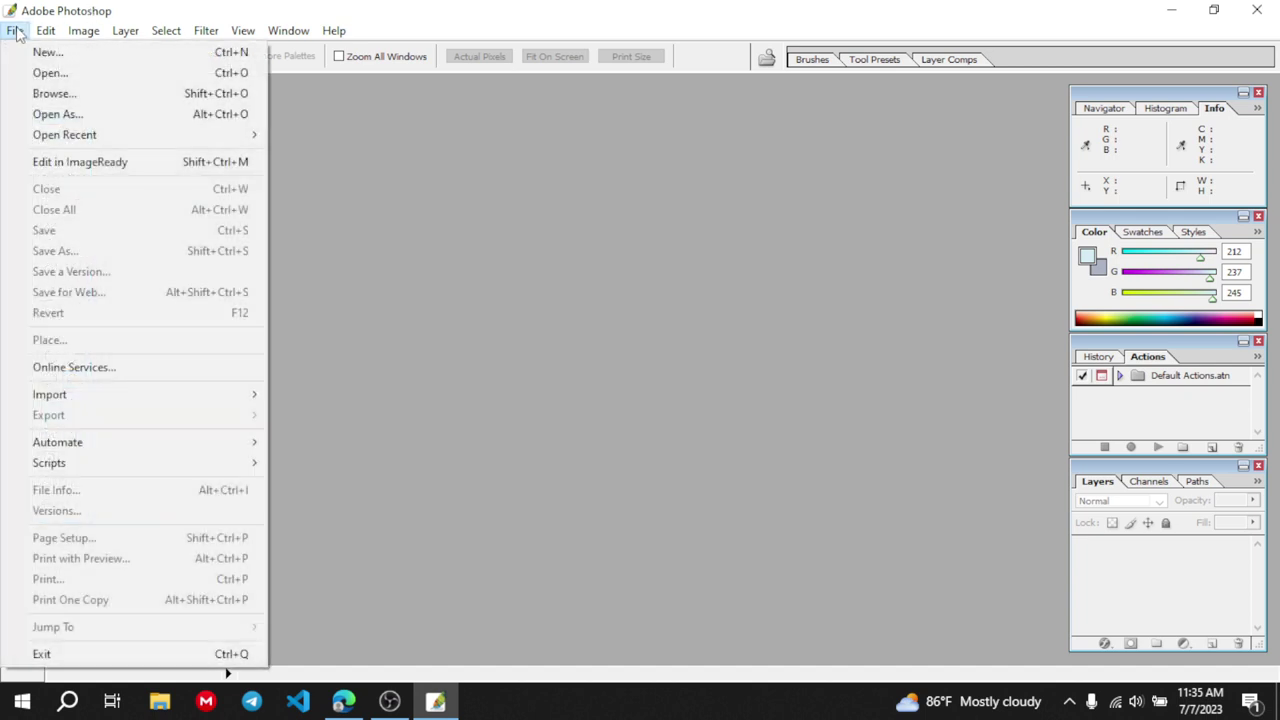
left_click(46, 74)
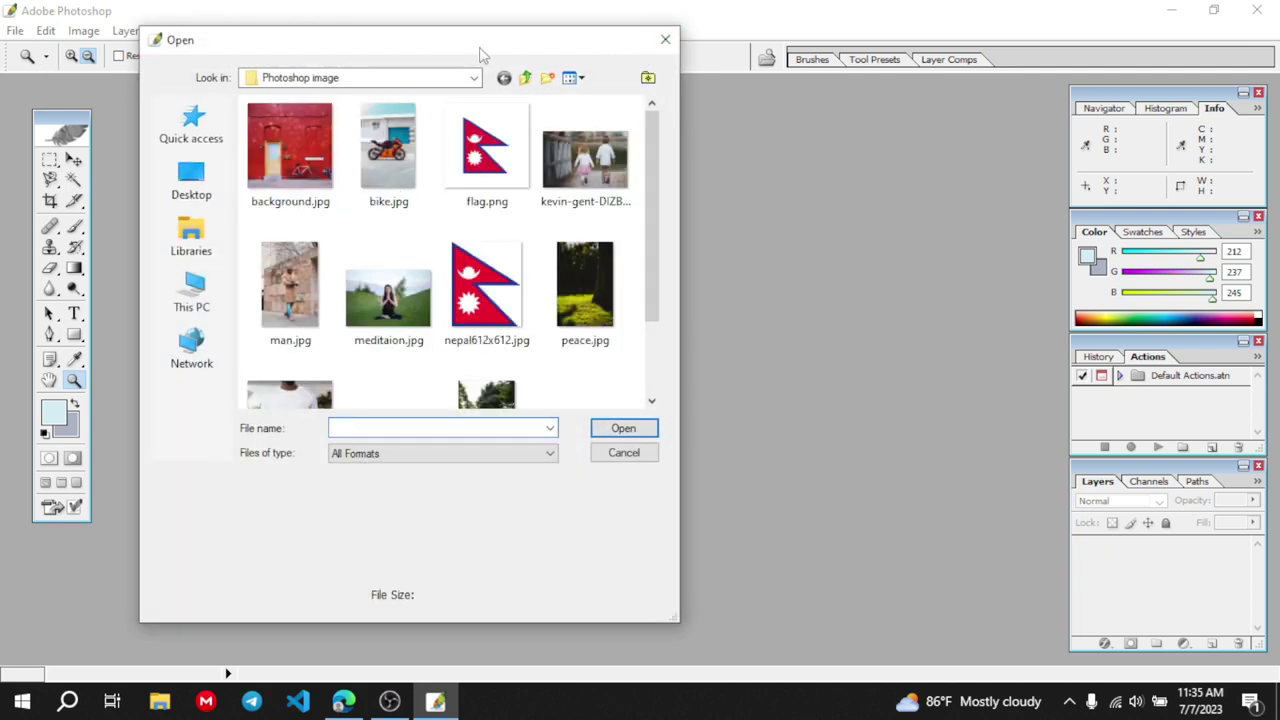
left_click_drag(490, 40, 633, 35)
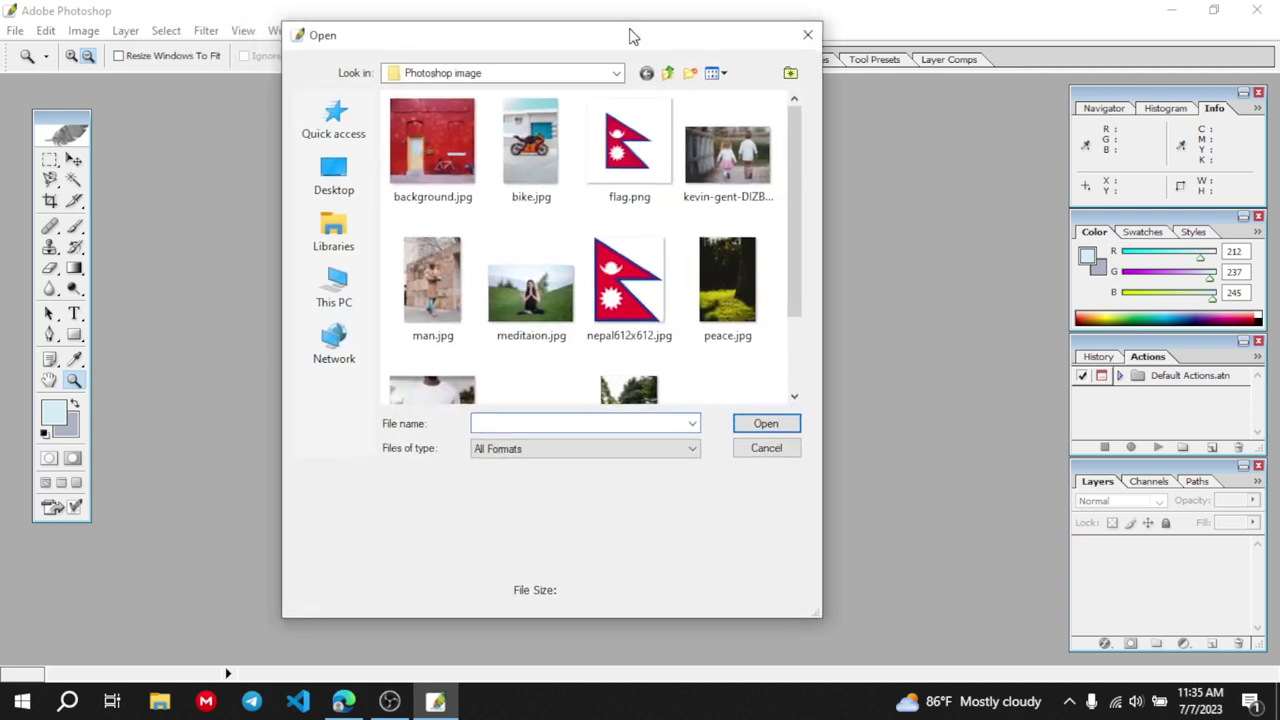
Open tshirt.jpg from the Photoshop image folder and move its window to the middle of the workspace
scroll(604, 374, "down", 2)
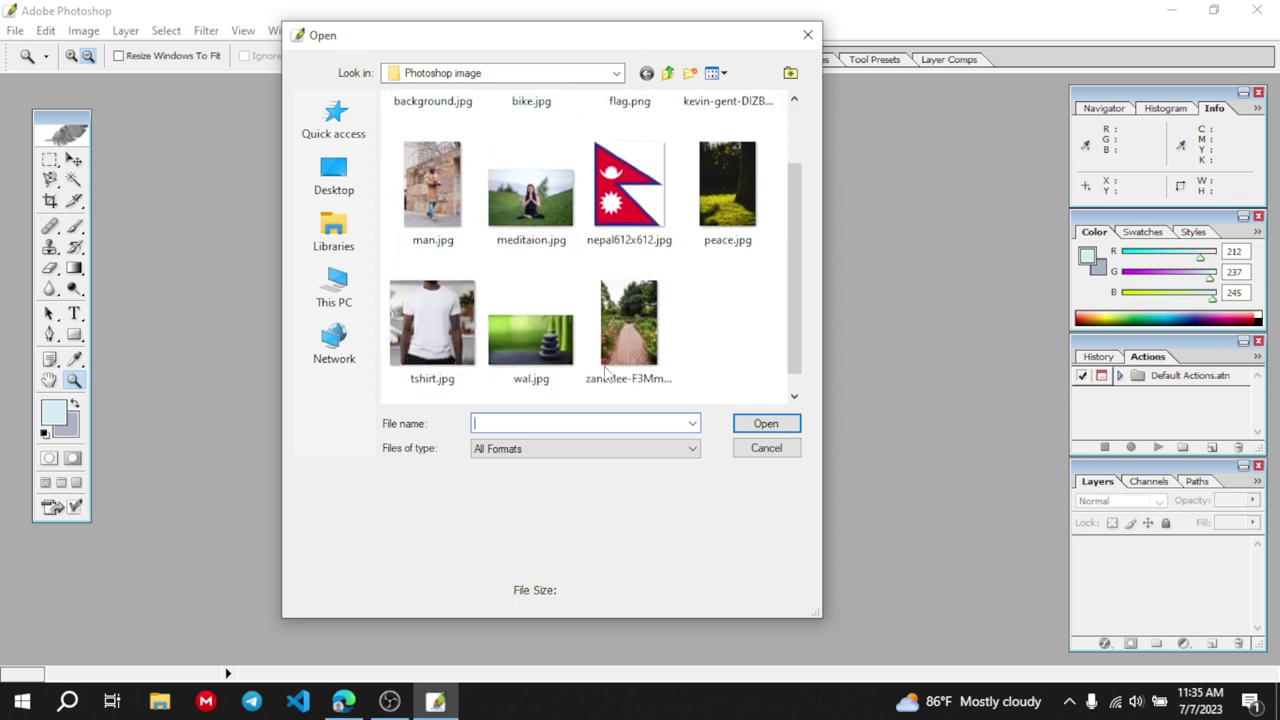
left_click(439, 303)
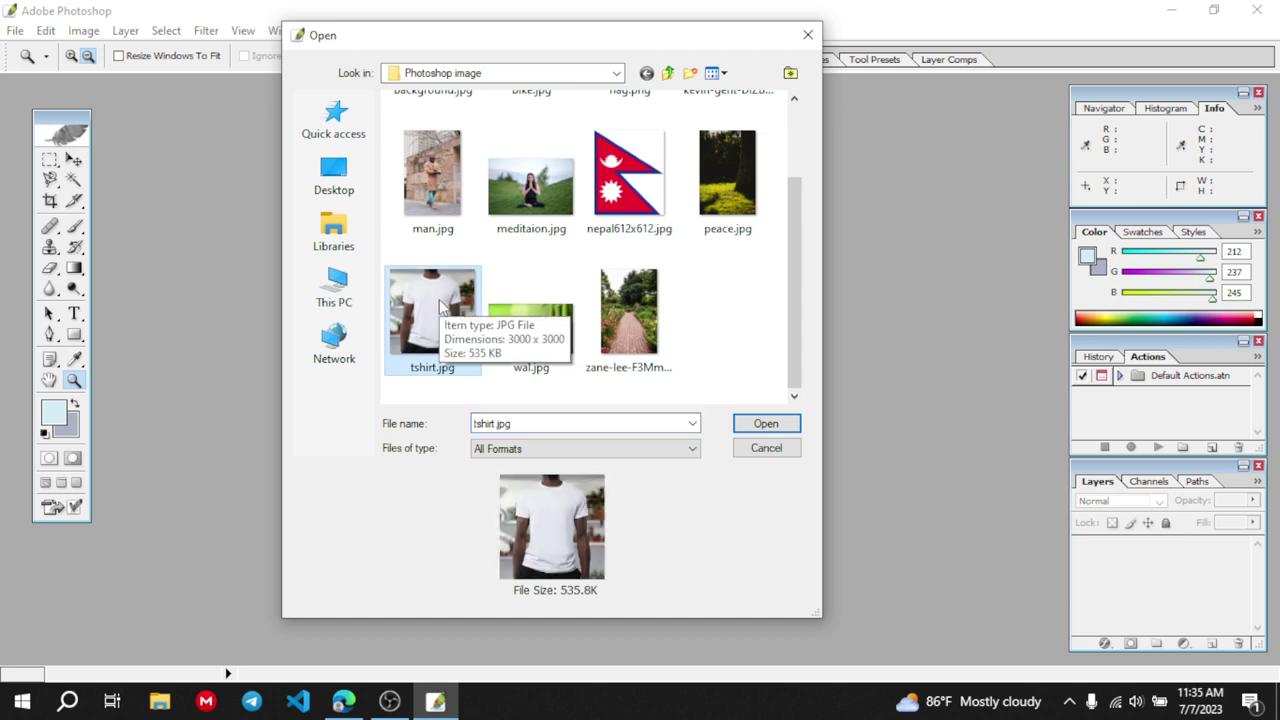
double_click(497, 423)
left_click(514, 423)
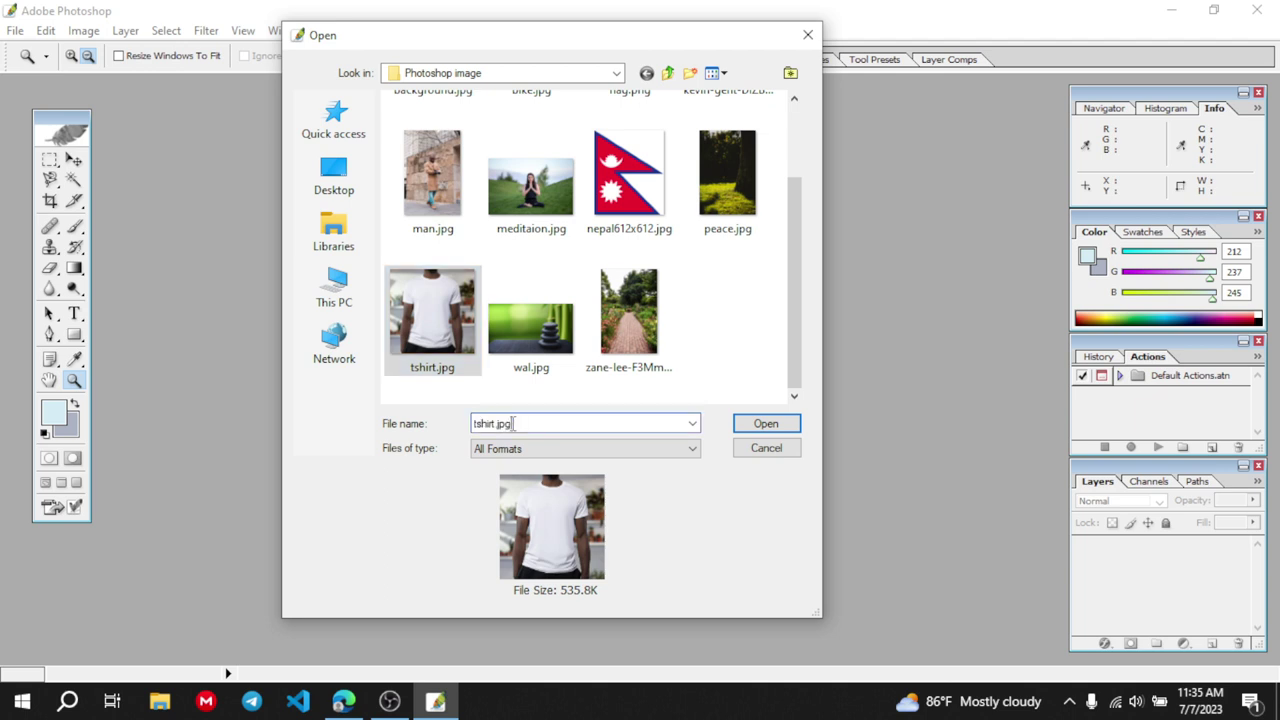
left_click(750, 422)
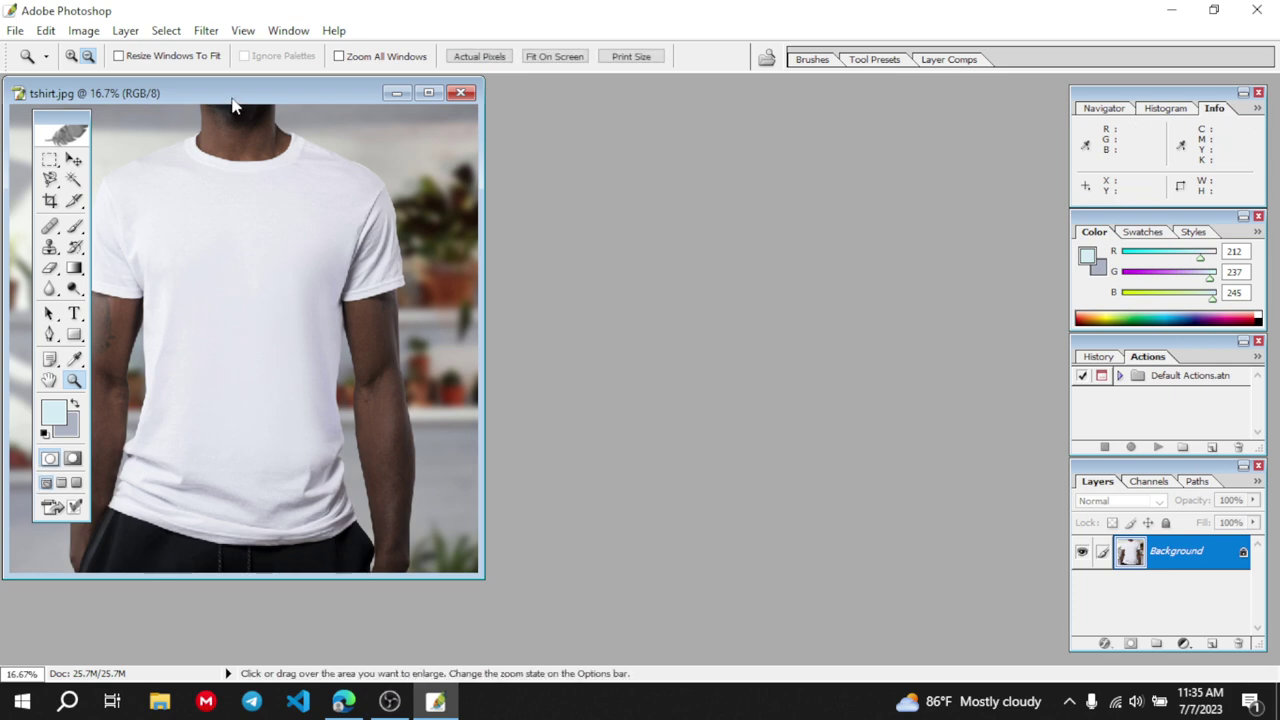
left_click_drag(231, 105, 577, 147)
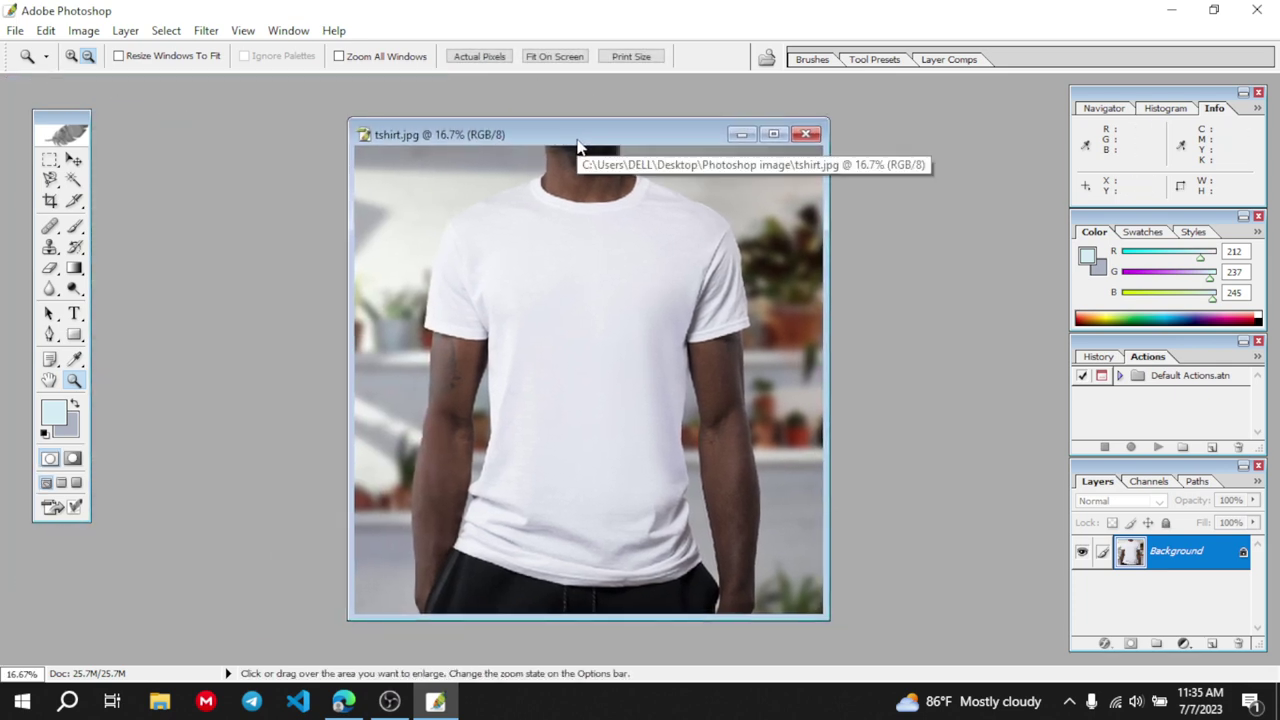
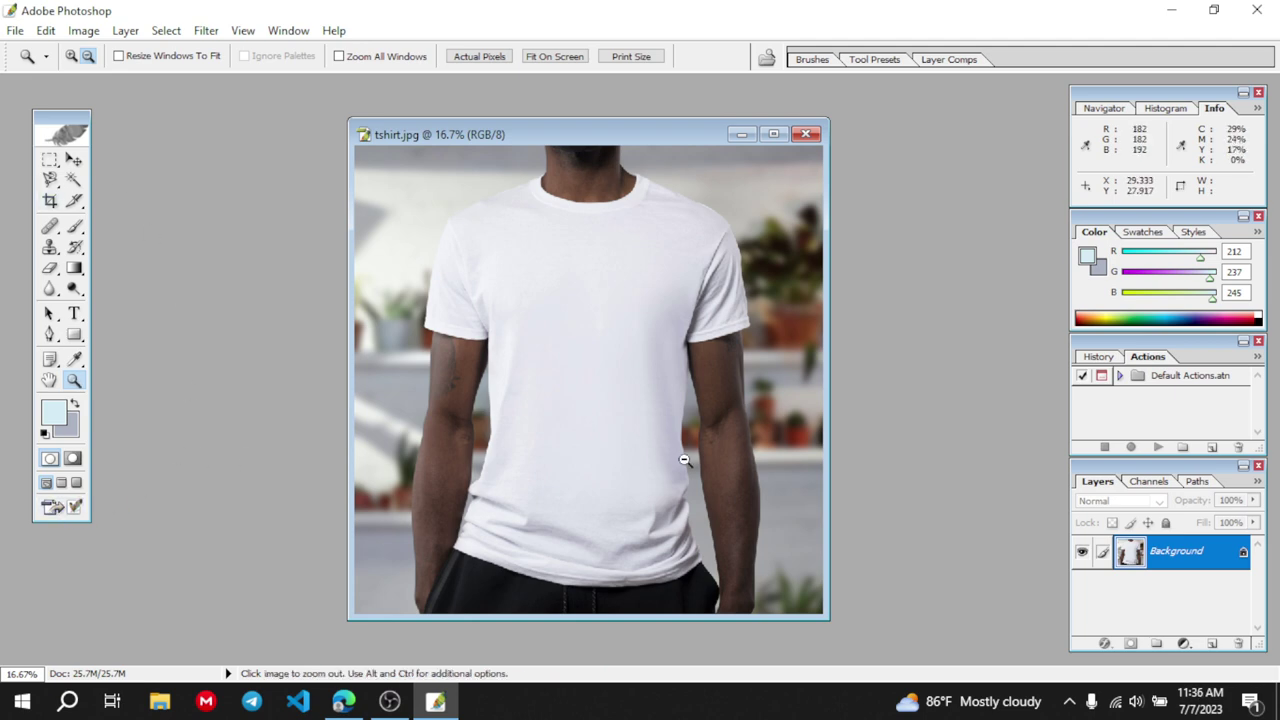
Switch to the PDF textbook and read the Changing the Image Size steps on page 92
left_click(355, 704)
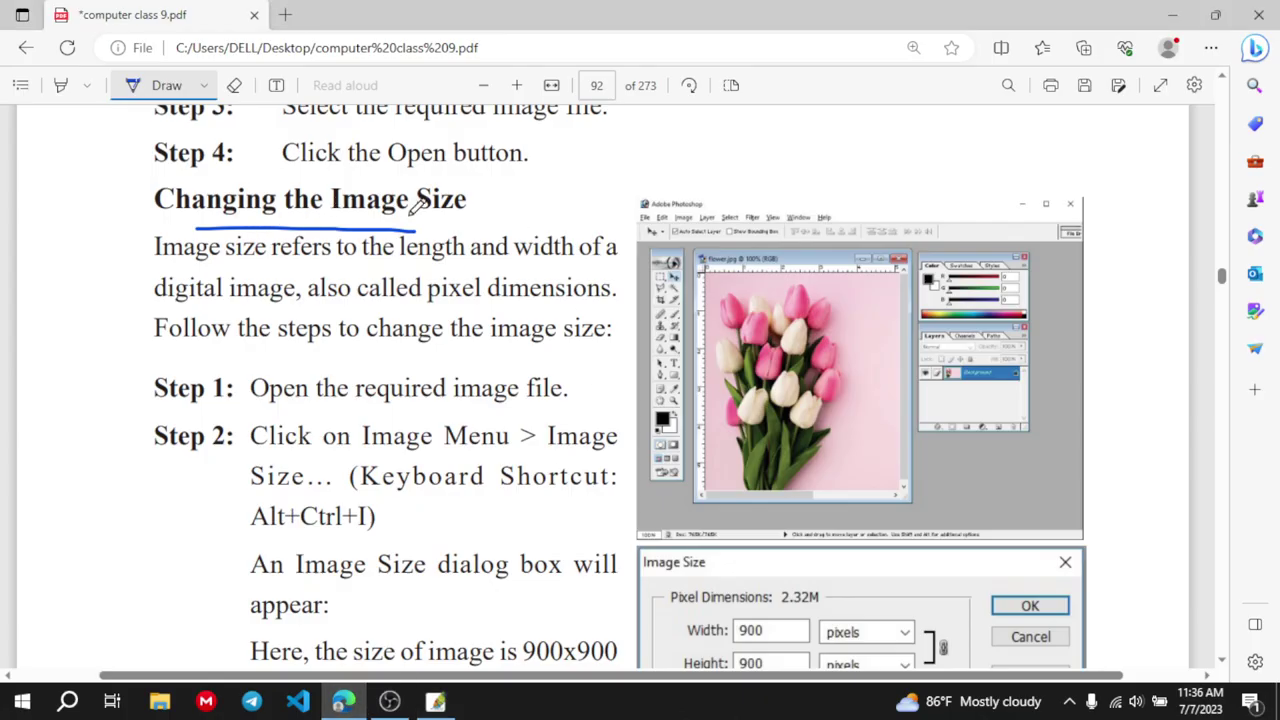
scroll(442, 258, "up", 6)
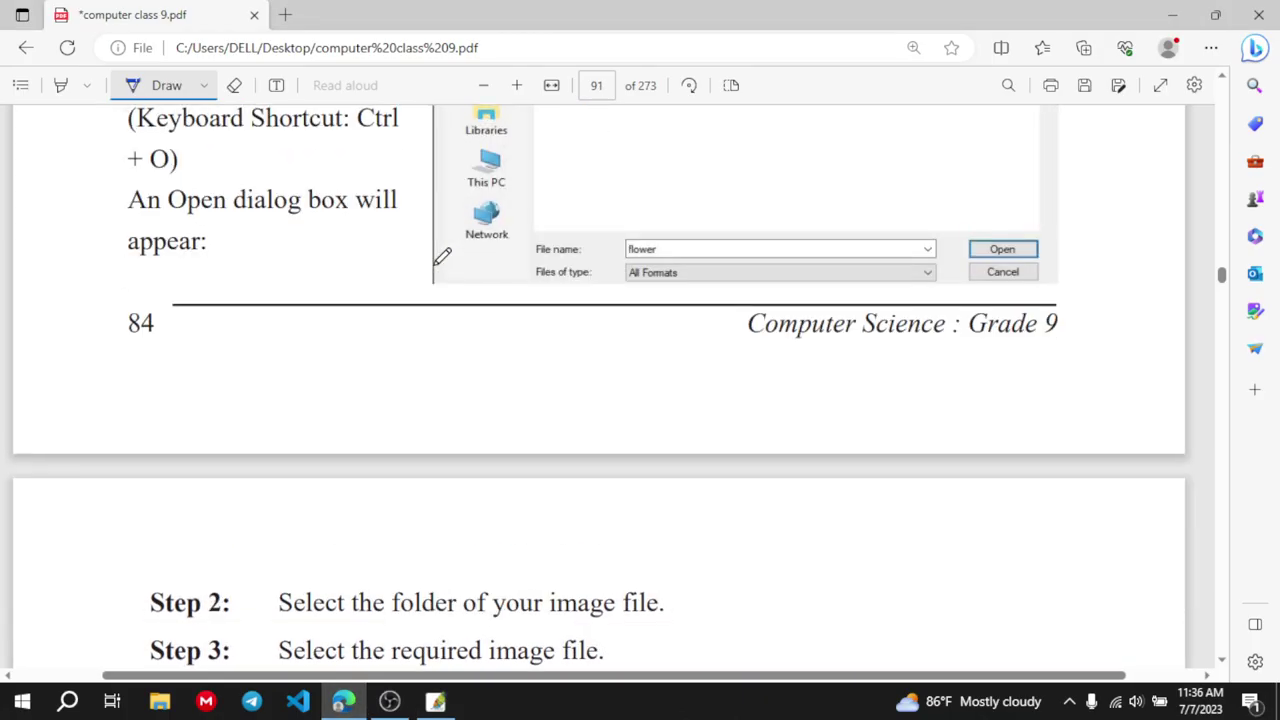
scroll(375, 362, "down", 6)
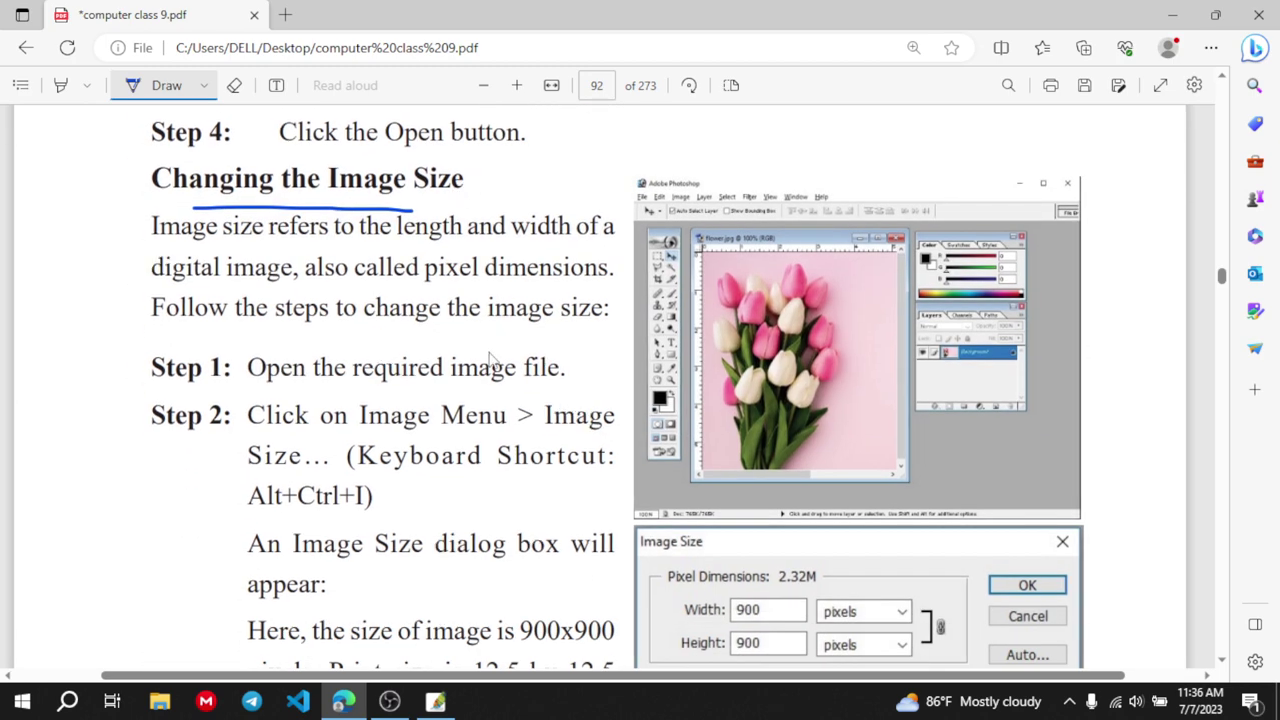
scroll(488, 355, "down", 1, "ctrl")
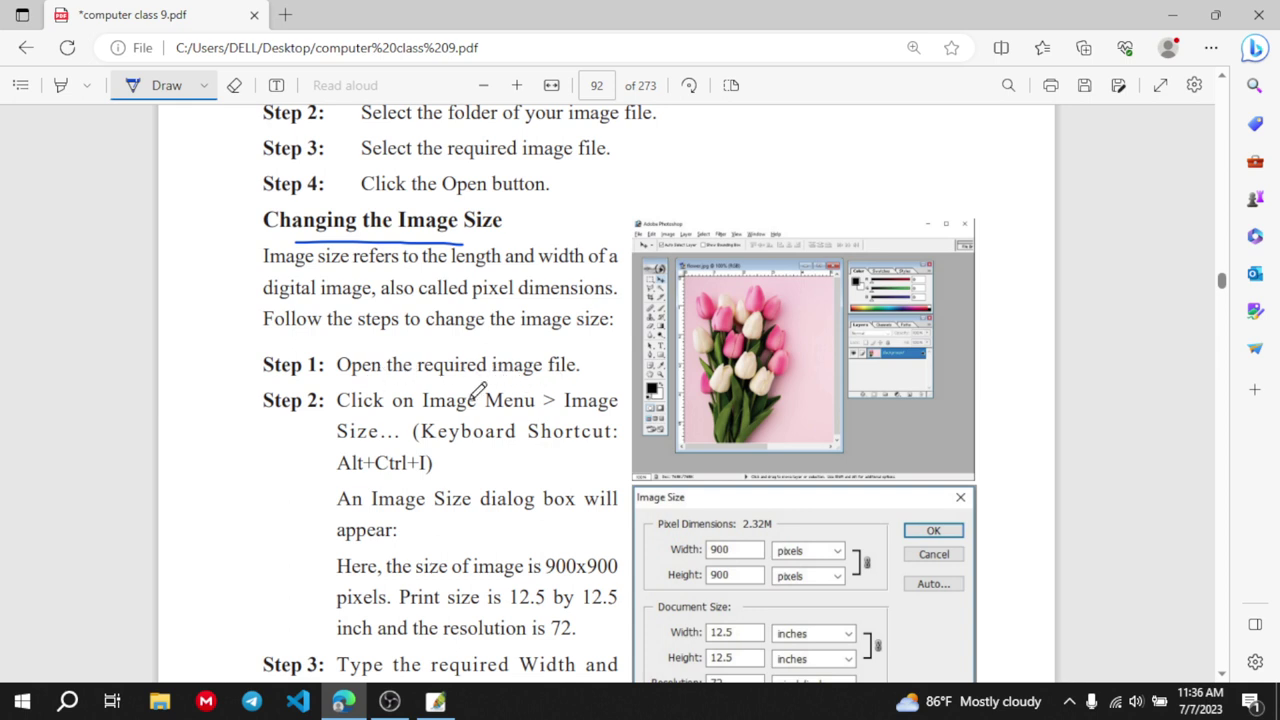
scroll(541, 403, "down", 3)
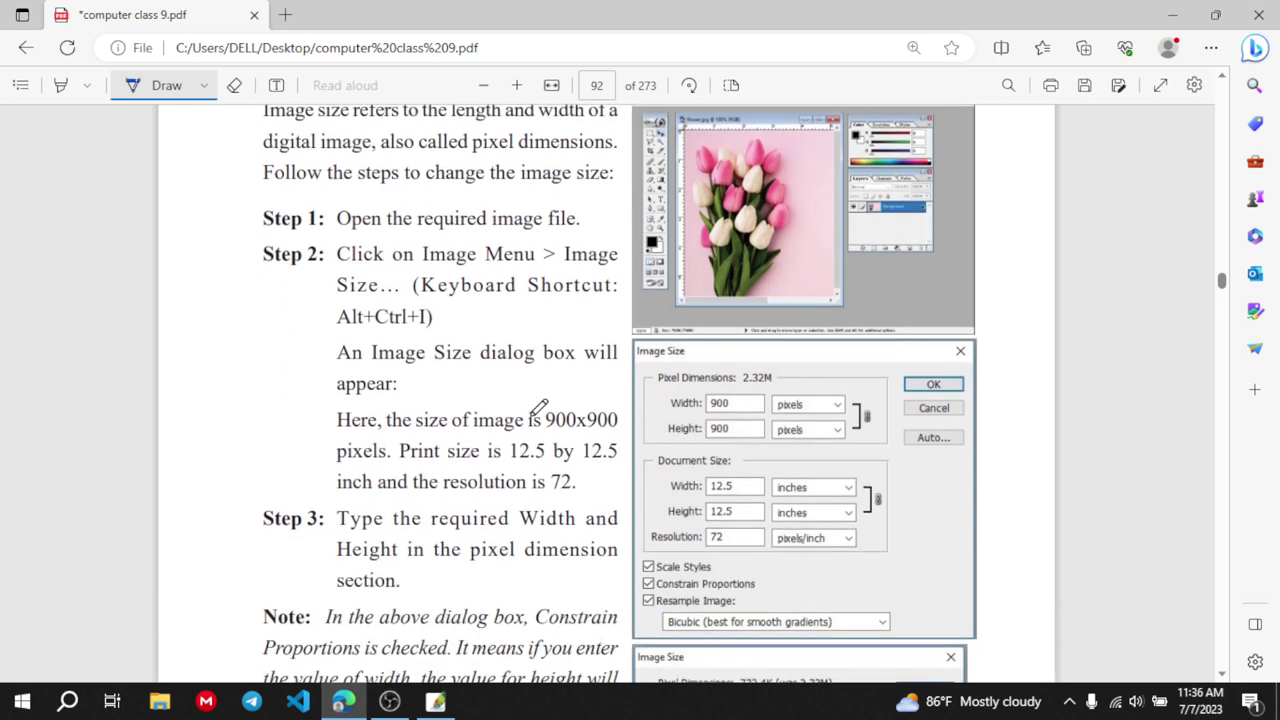
scroll(465, 230, "up", 2)
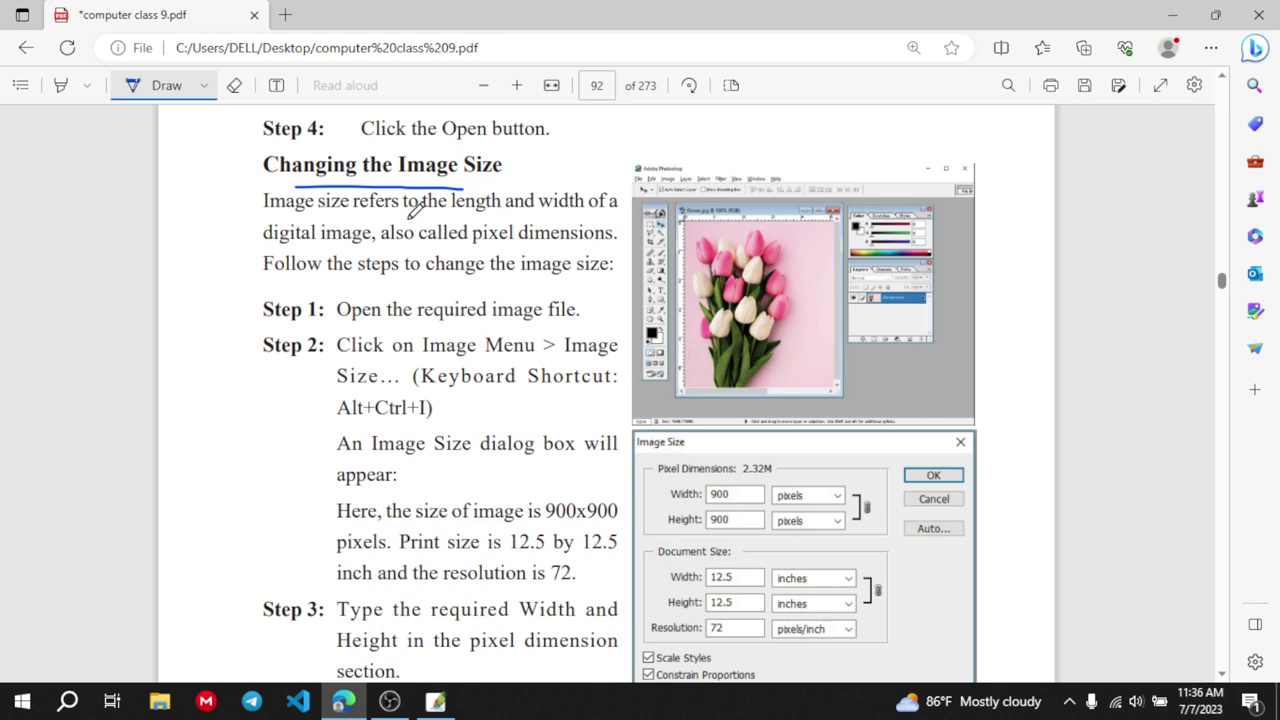
Underline "length and width" and "called pixel dimensions" in the Changing the Image Size paragraph with the Draw pen
left_click_drag(437, 211, 584, 210)
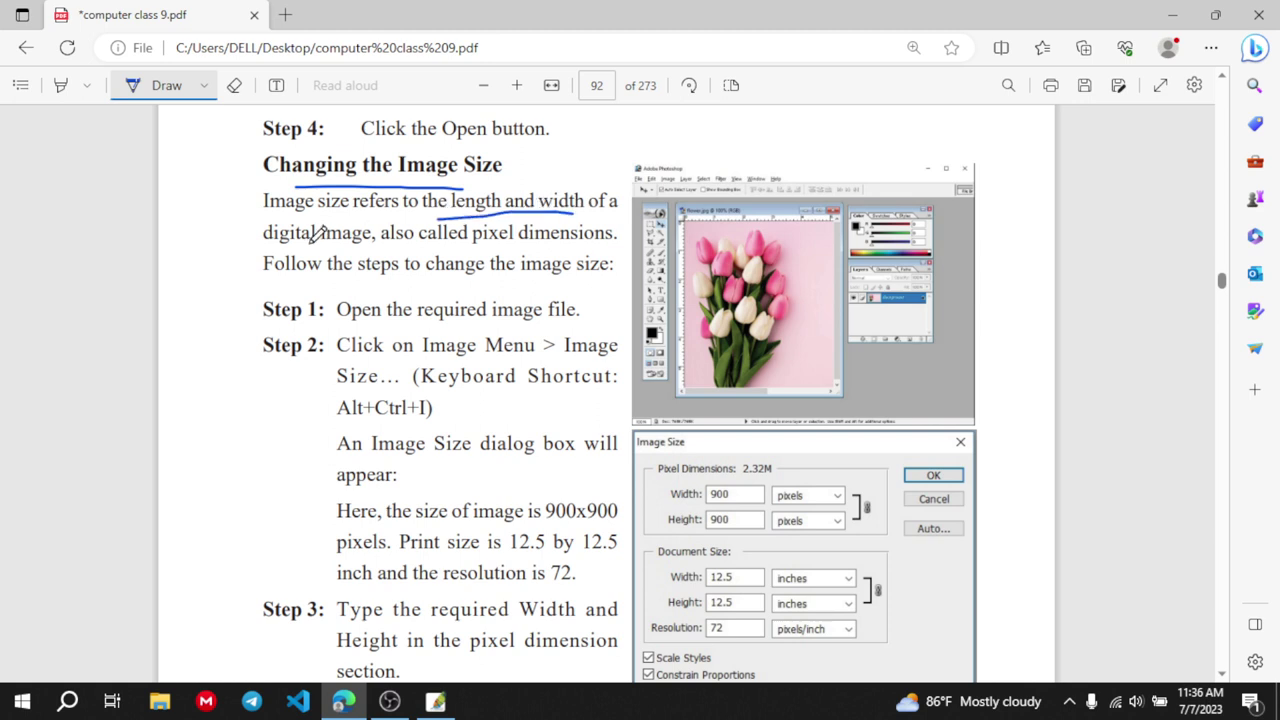
left_click_drag(453, 244, 612, 240)
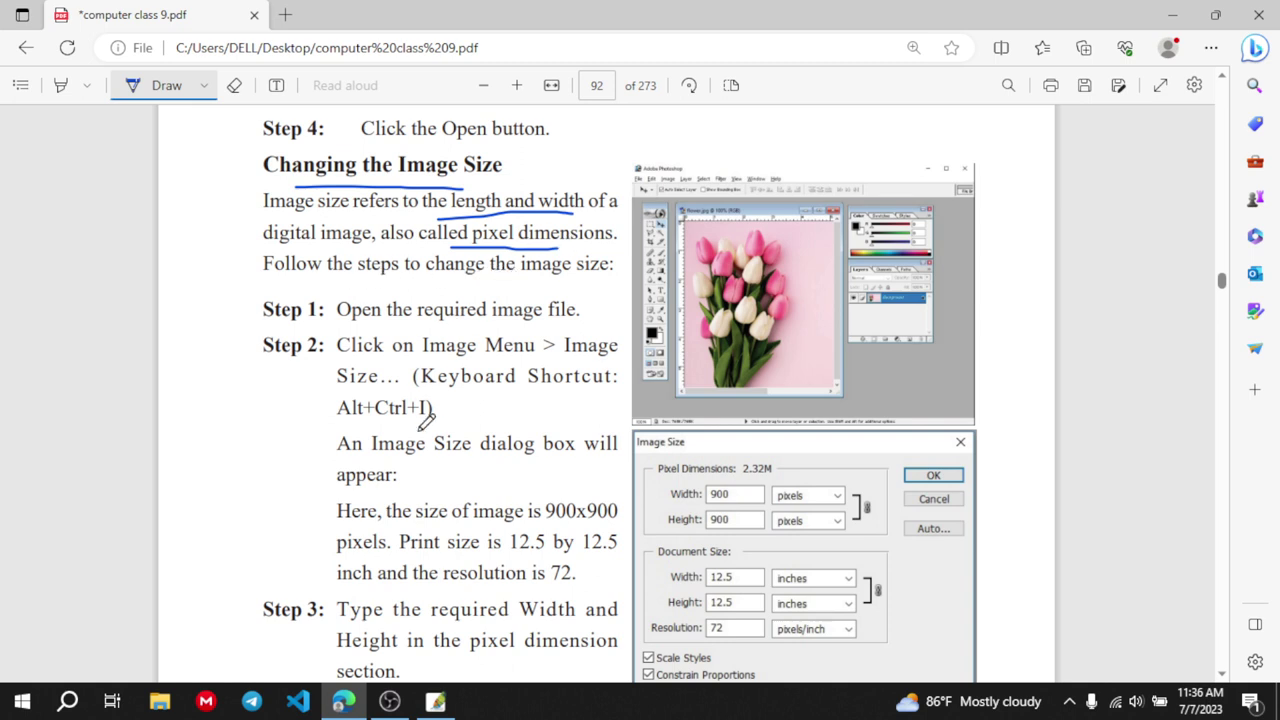
scroll(426, 420, "down", 1)
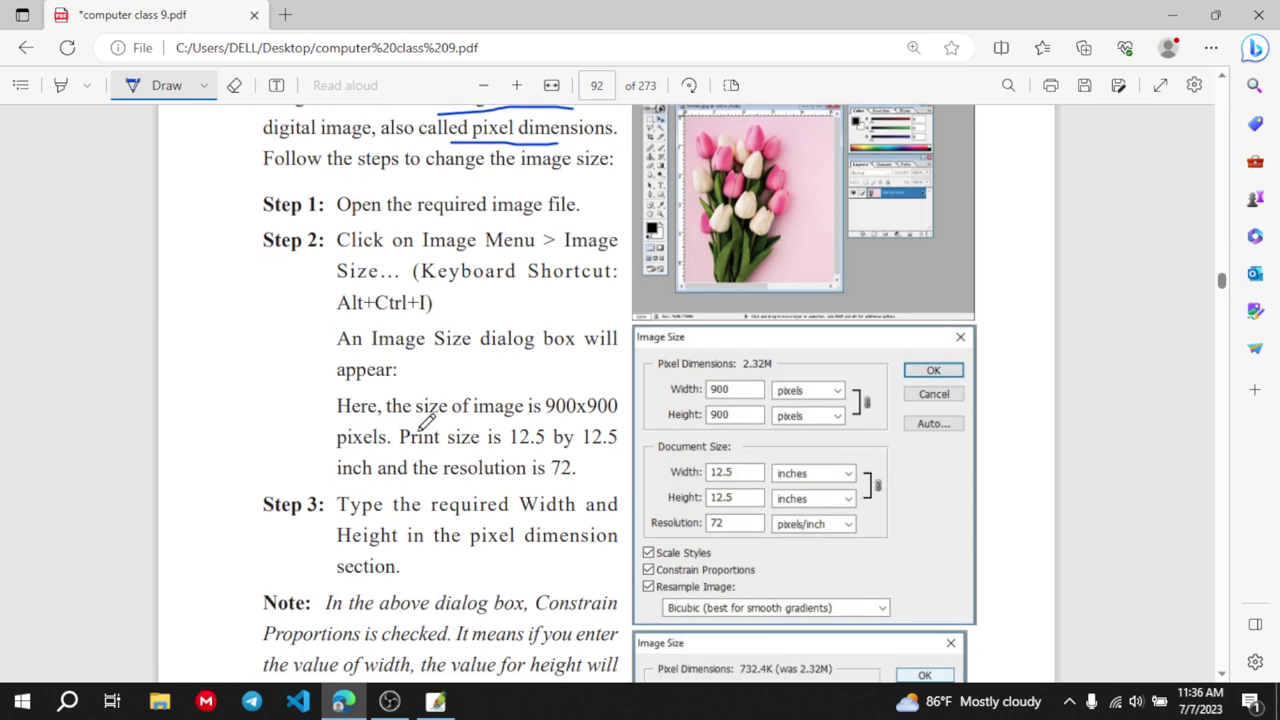
scroll(426, 420, "up", 1)
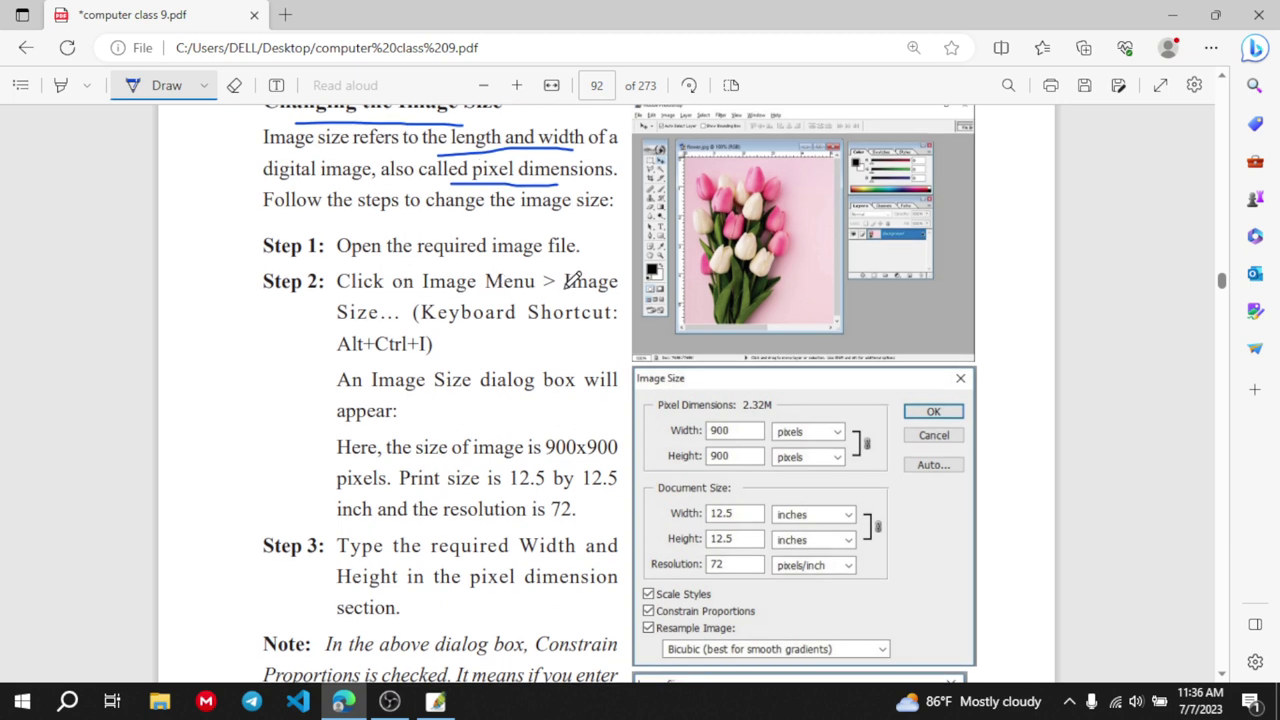
Switch to Photoshop, bring up the Image Size dialog for tshirt.jpg, and move it partly off the T-shirt image
left_click(435, 701)
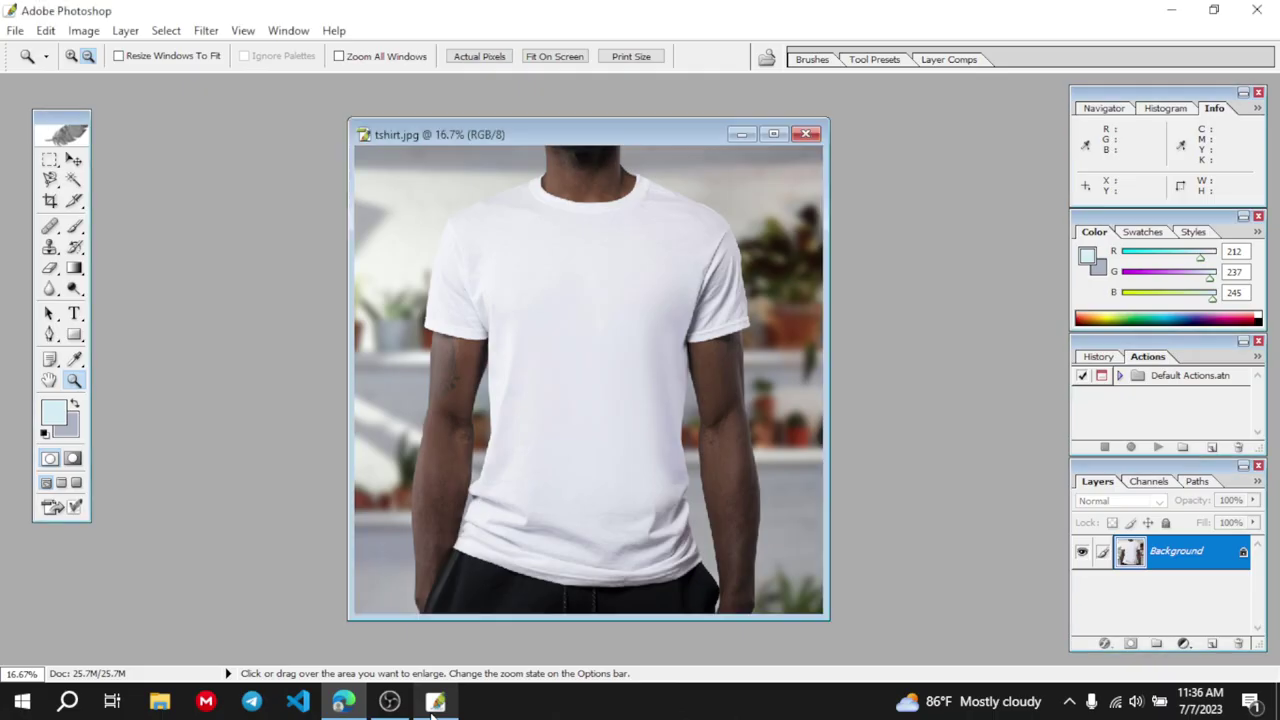
left_click(90, 34)
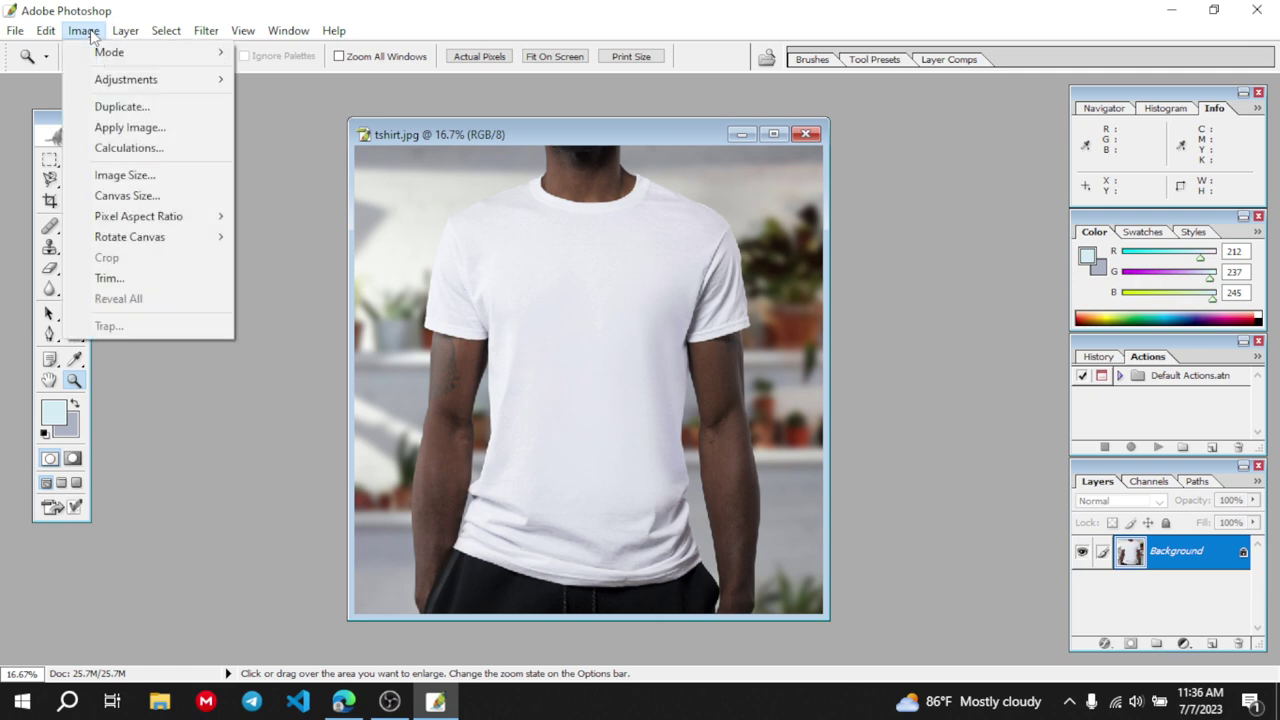
left_click(127, 177)
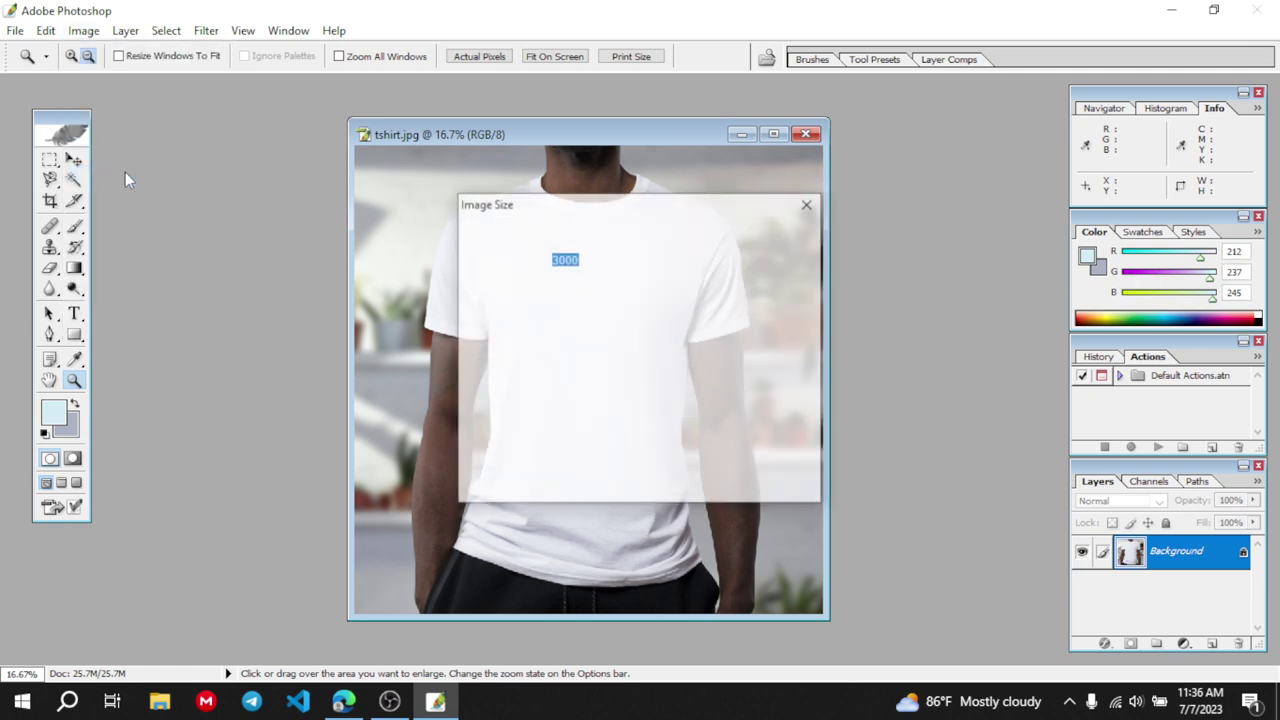
left_click_drag(604, 209, 795, 168)
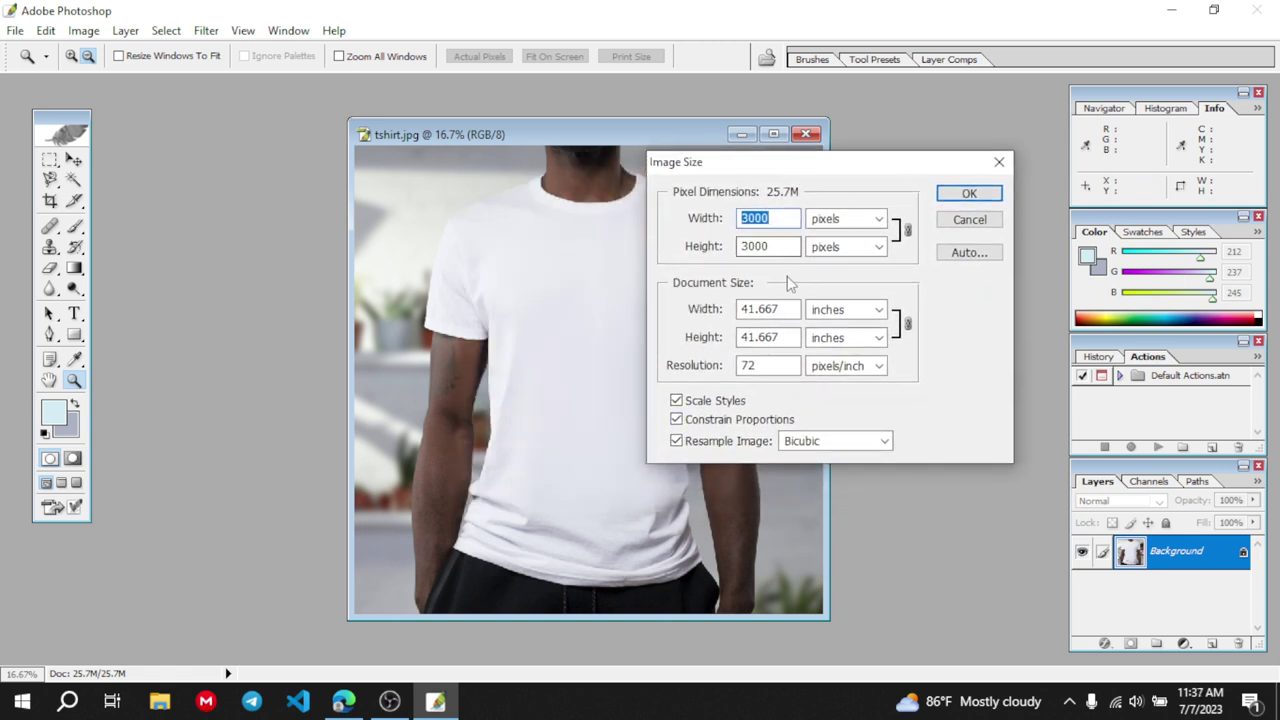
Examine the pixel dimensions, the document width and height, and the available document size units in the Image Size dialog
left_click(779, 221)
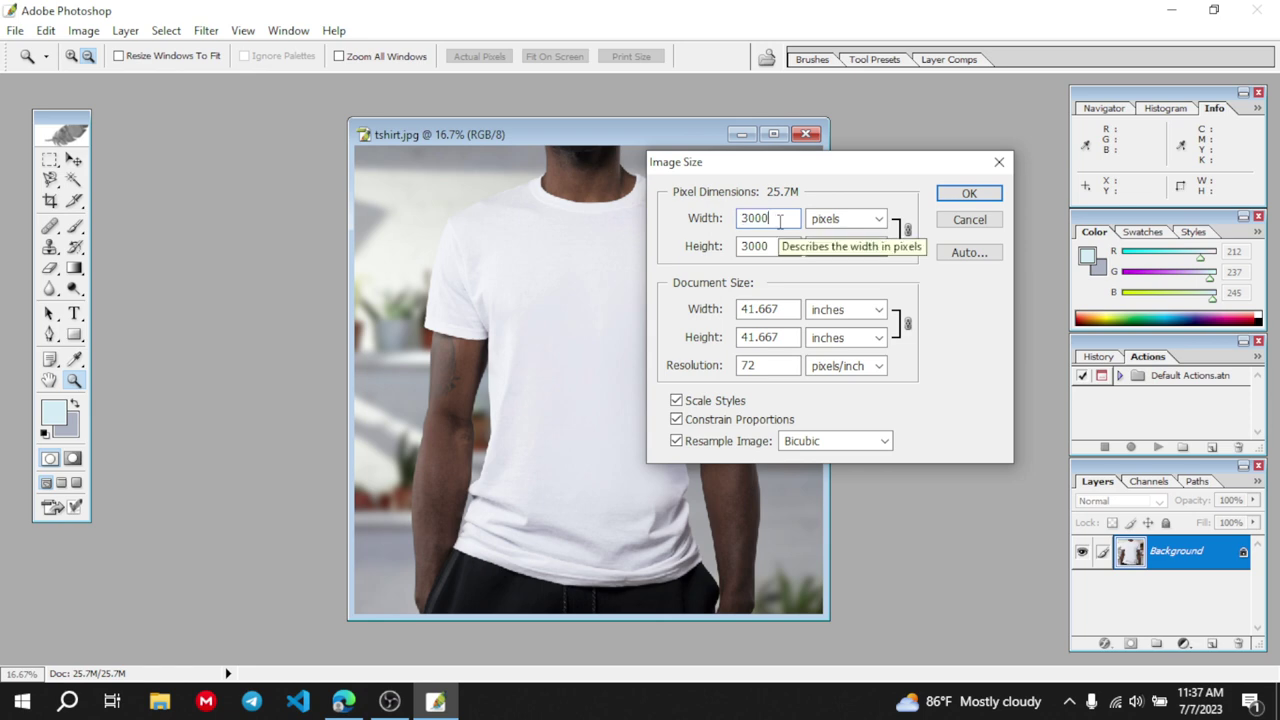
left_click(783, 246)
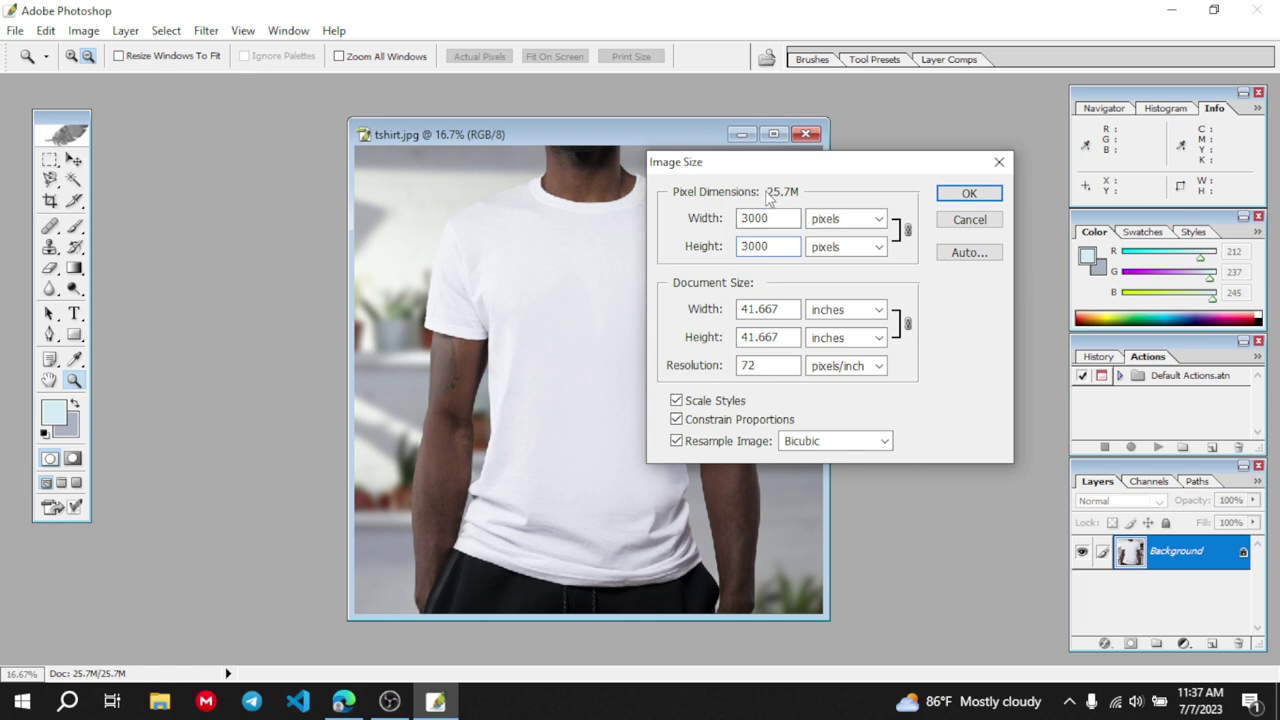
key("ctrl+a")
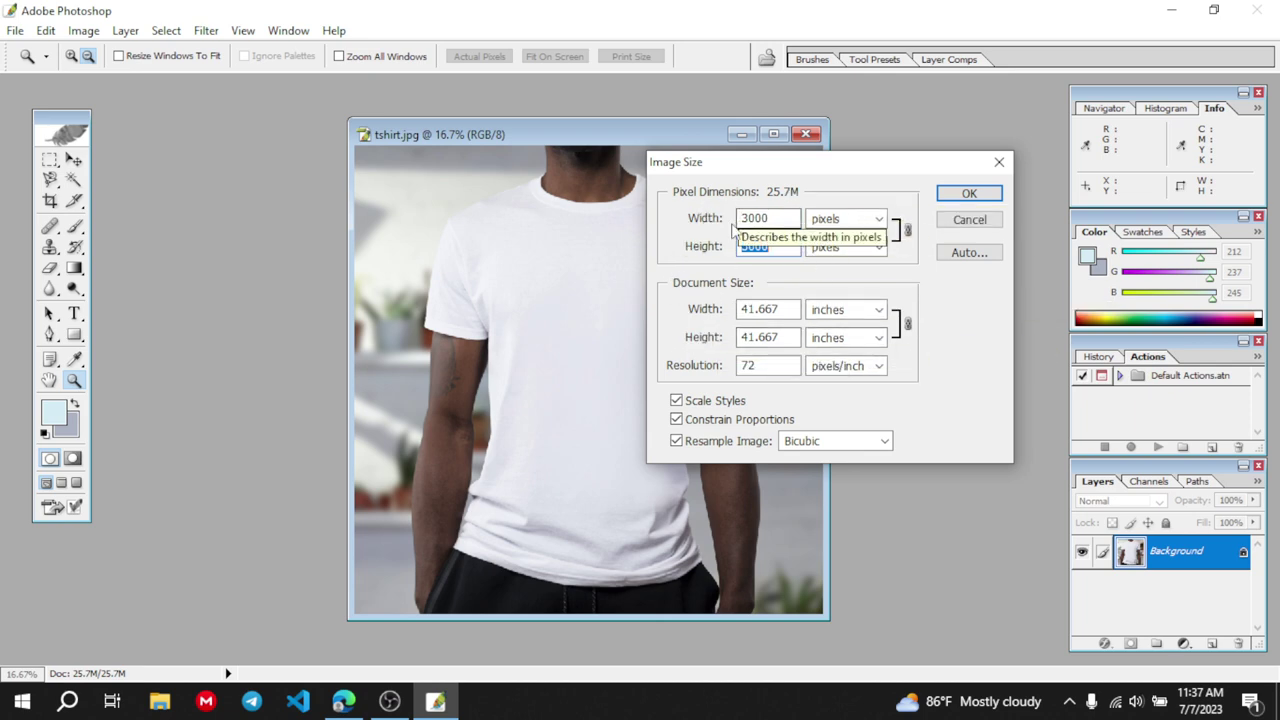
left_click(750, 309)
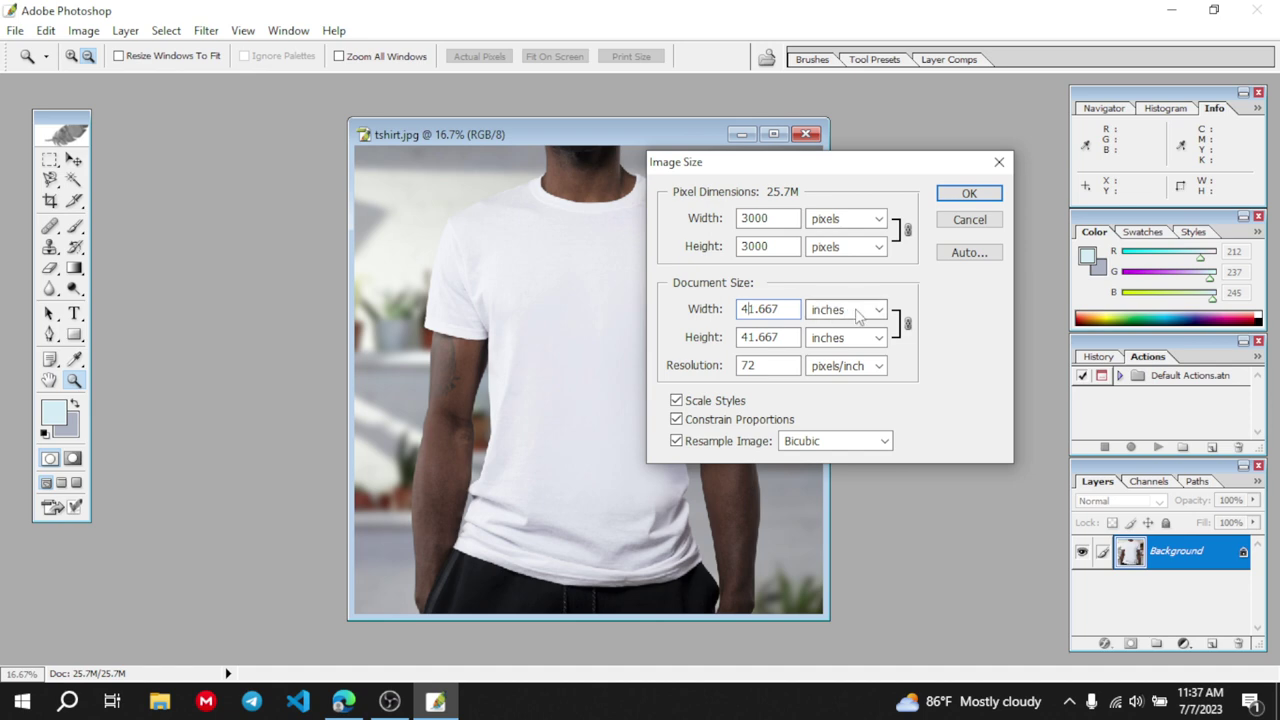
left_click(788, 308)
left_click_drag(788, 308, 745, 307)
left_click(746, 306)
left_click_drag(747, 306, 797, 310)
left_click(797, 311)
left_click(879, 310)
left_click(879, 310)
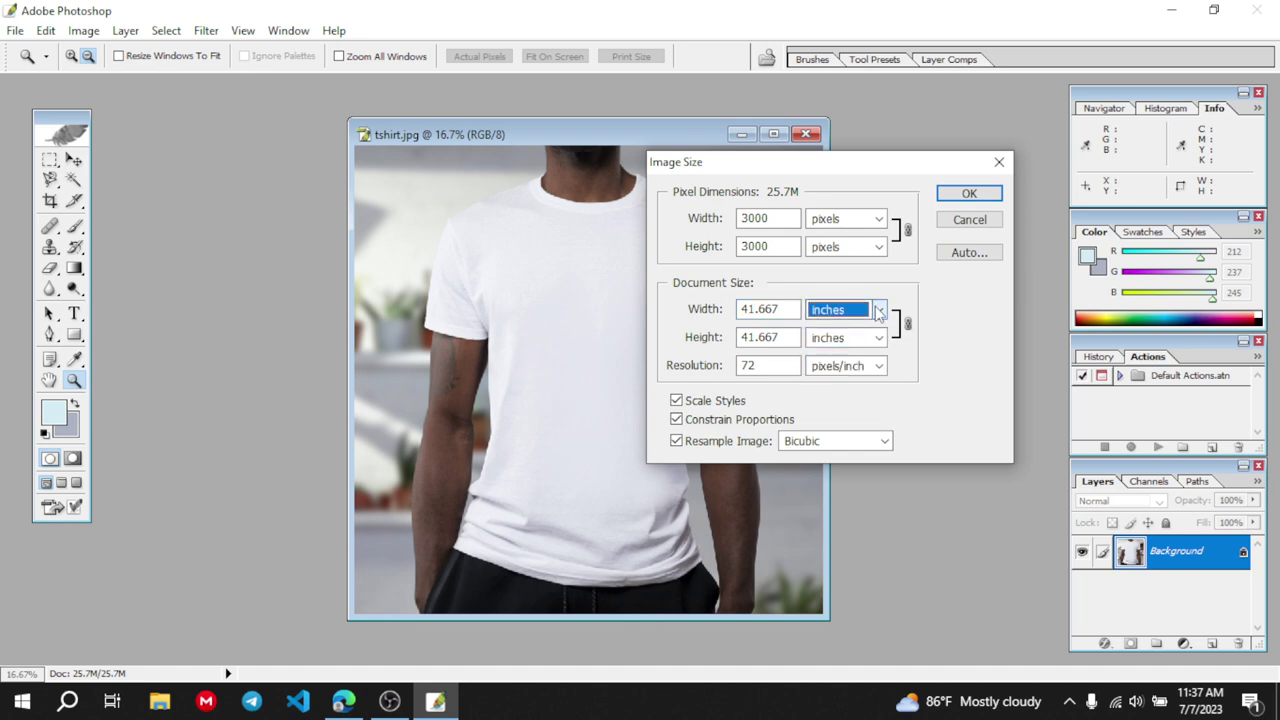
left_click(879, 338)
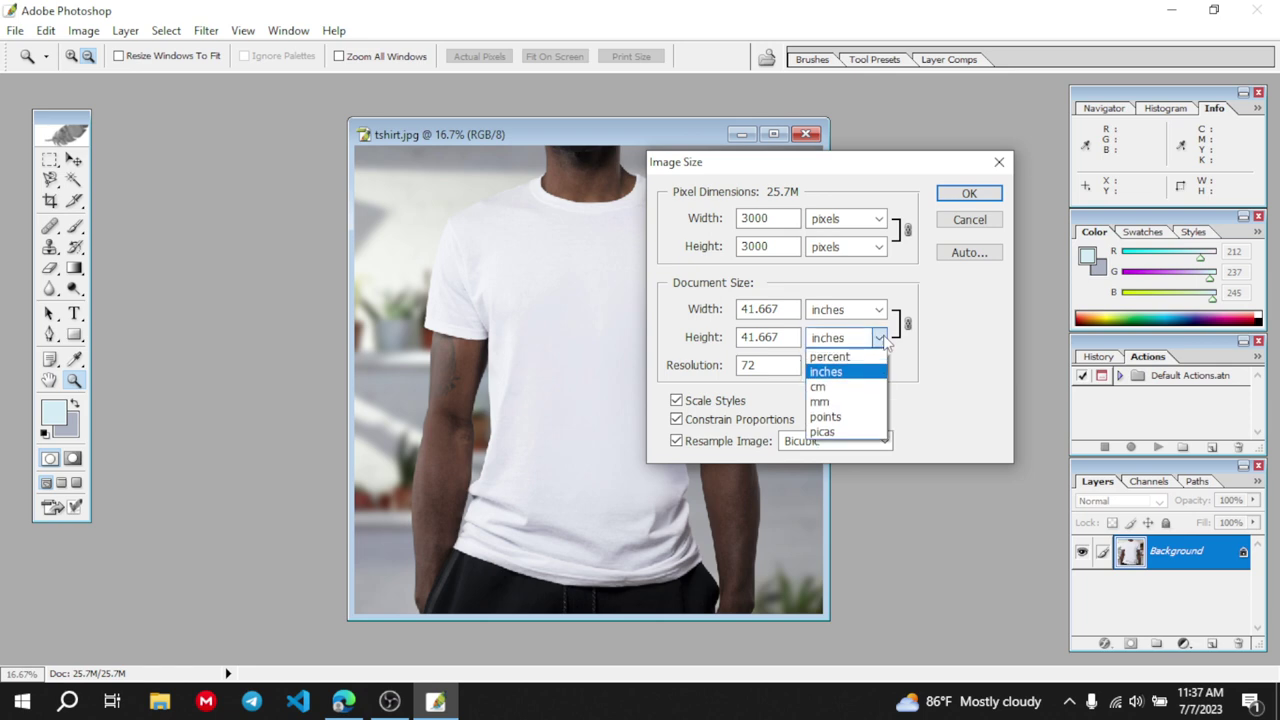
left_click(884, 341)
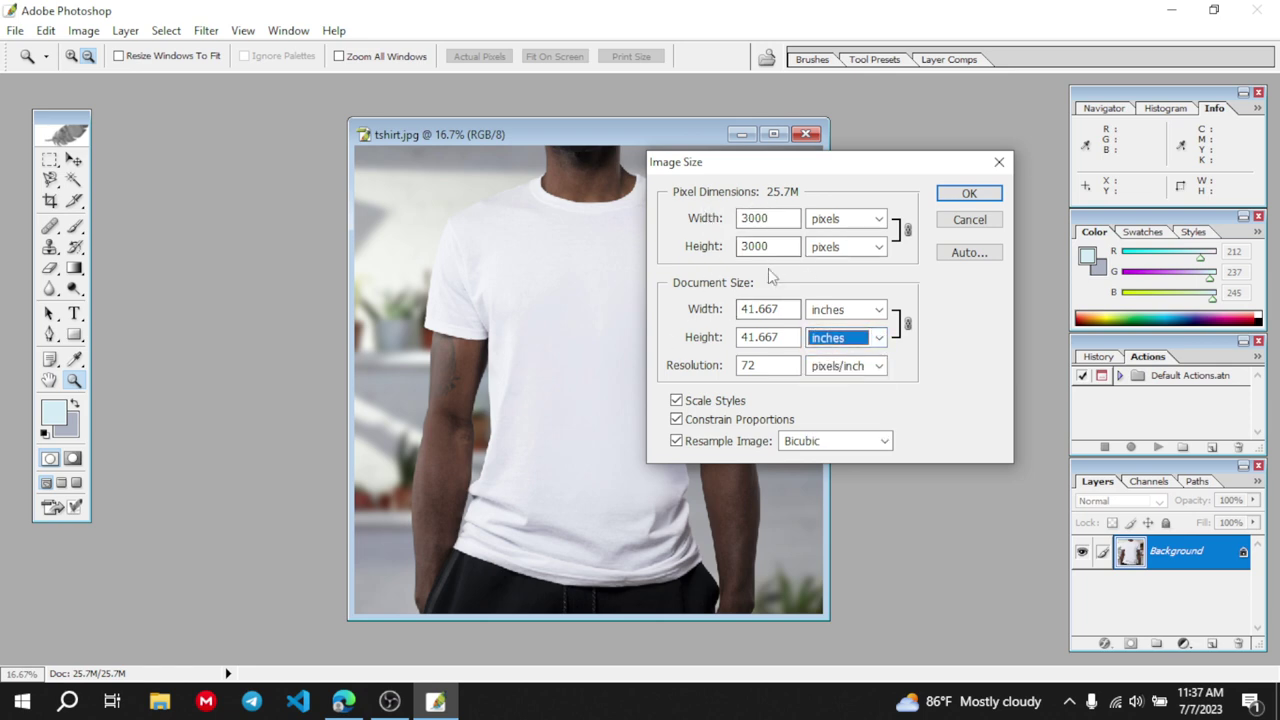
Switch to the PDF textbook and underline the "12.5 by 12.5" print size on page 92
left_click(343, 703)
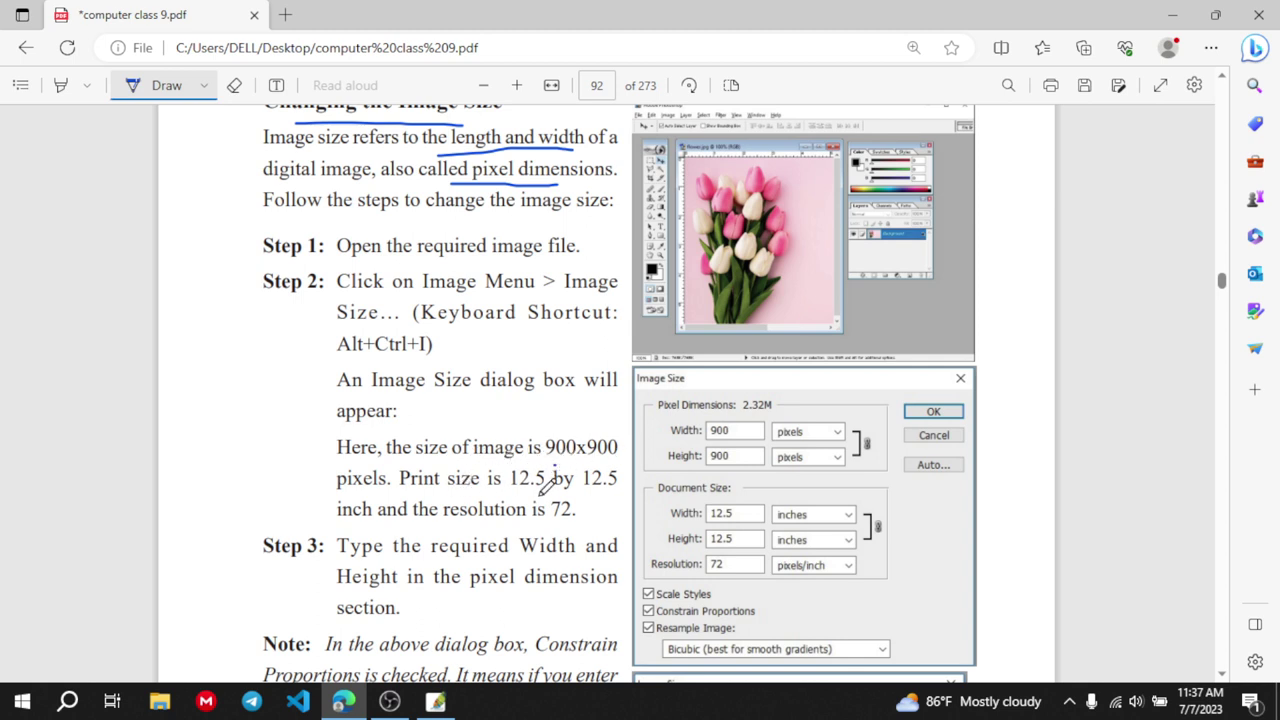
left_click_drag(540, 493, 607, 489)
scroll(503, 590, "down", 5)
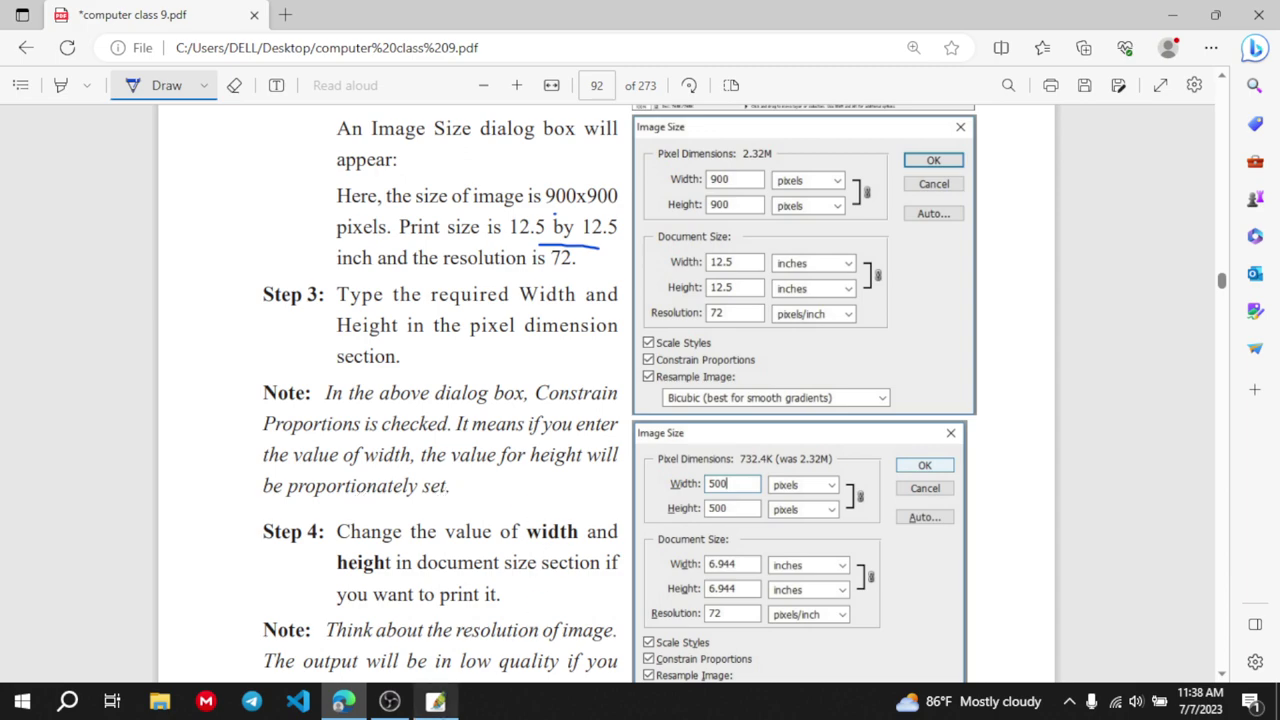
Switch to Photoshop and set the image's pixel width to 2000 with proportions constrained
left_click(435, 701)
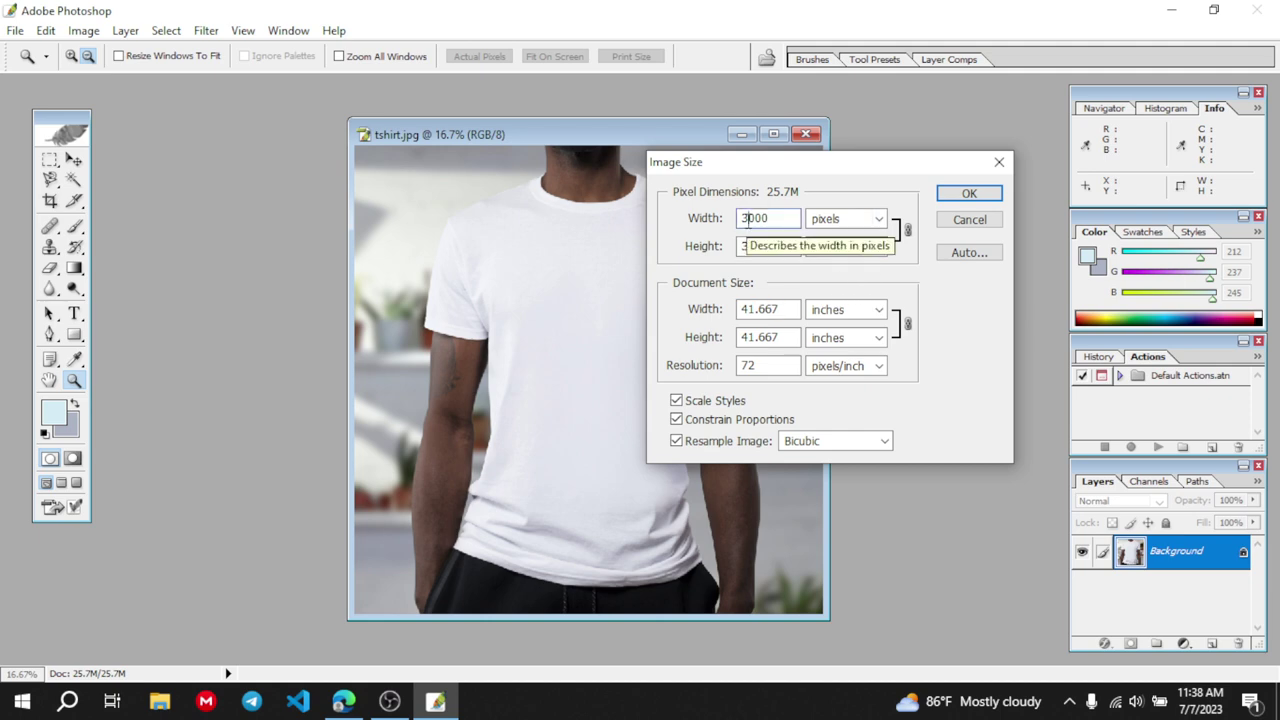
left_click(778, 221)
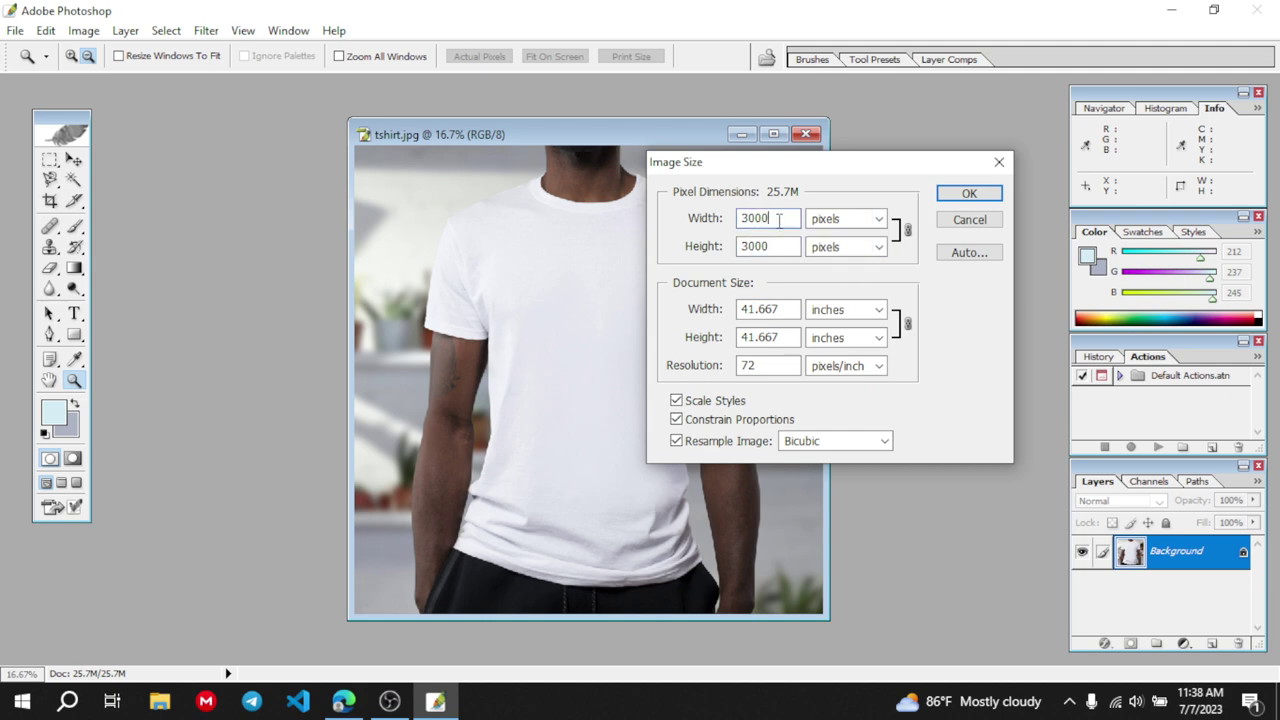
key("BackSpace")
key("BackSpace")
key("BackSpace")
key("BackSpace")
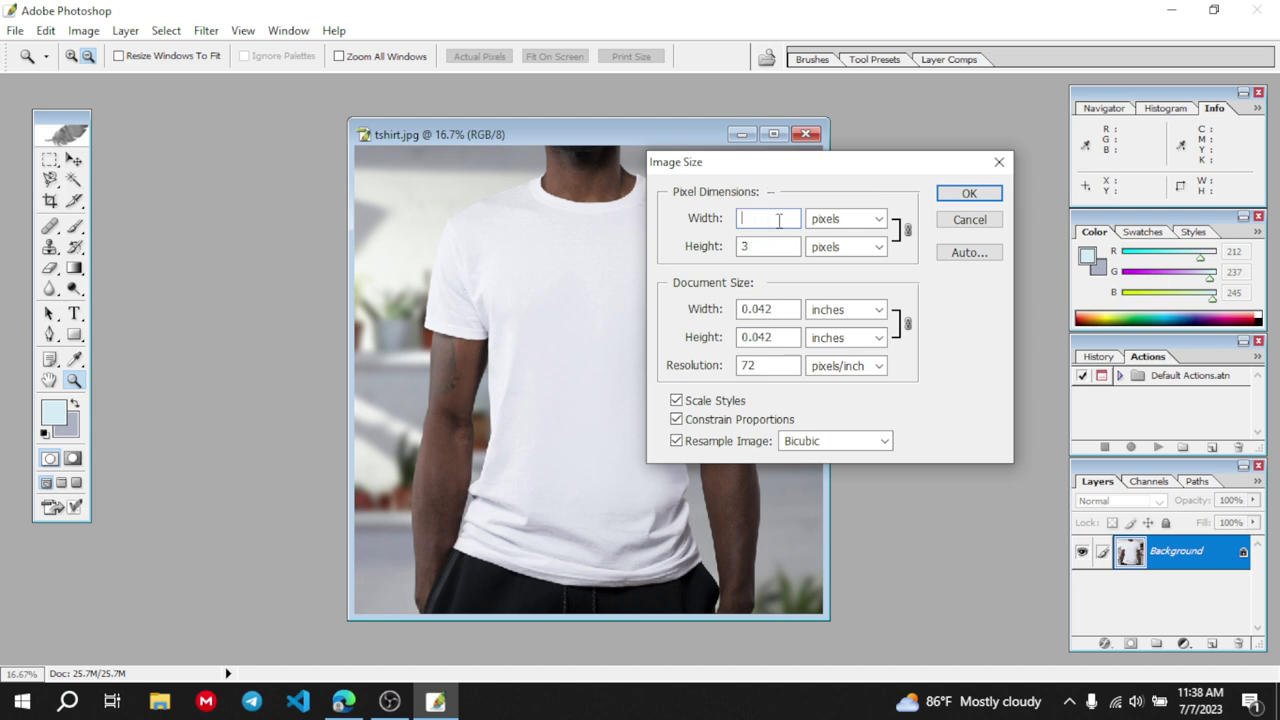
type("2000")
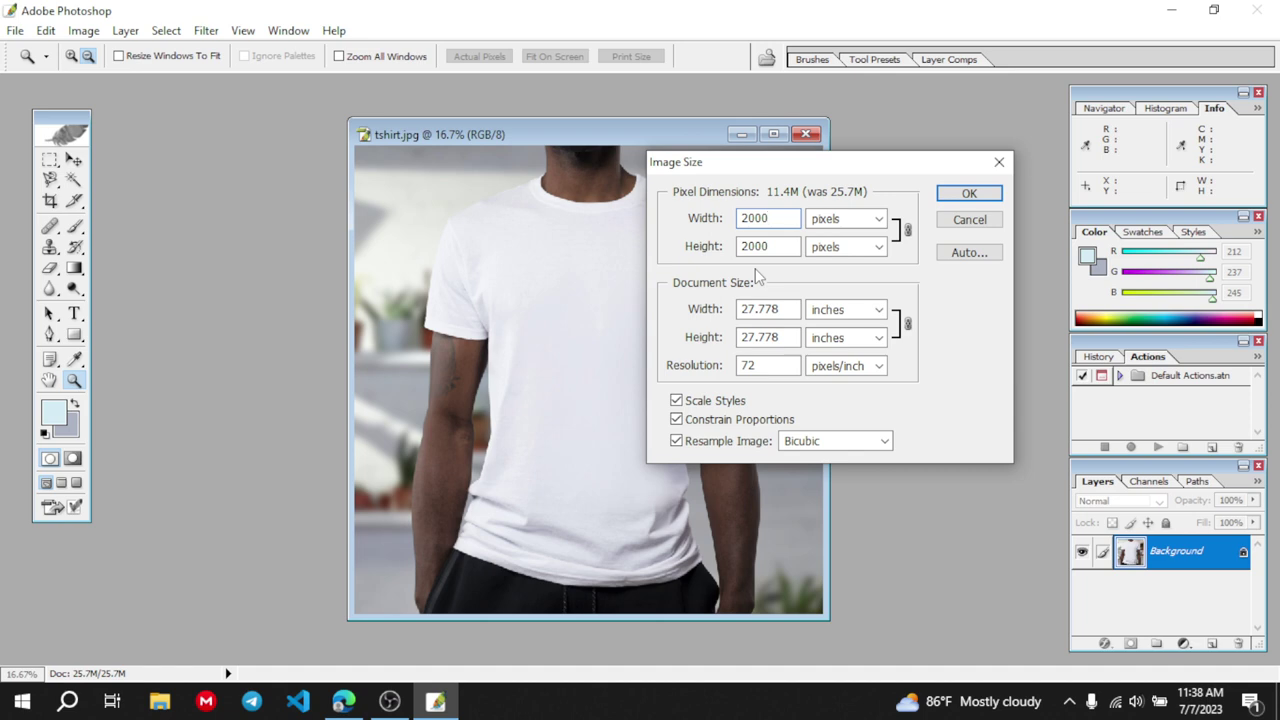
Switch to the PDF textbook and underline the 732.4K and 2.32M file sizes and the note's line about enlarging a low-resolution image
left_click(343, 701)
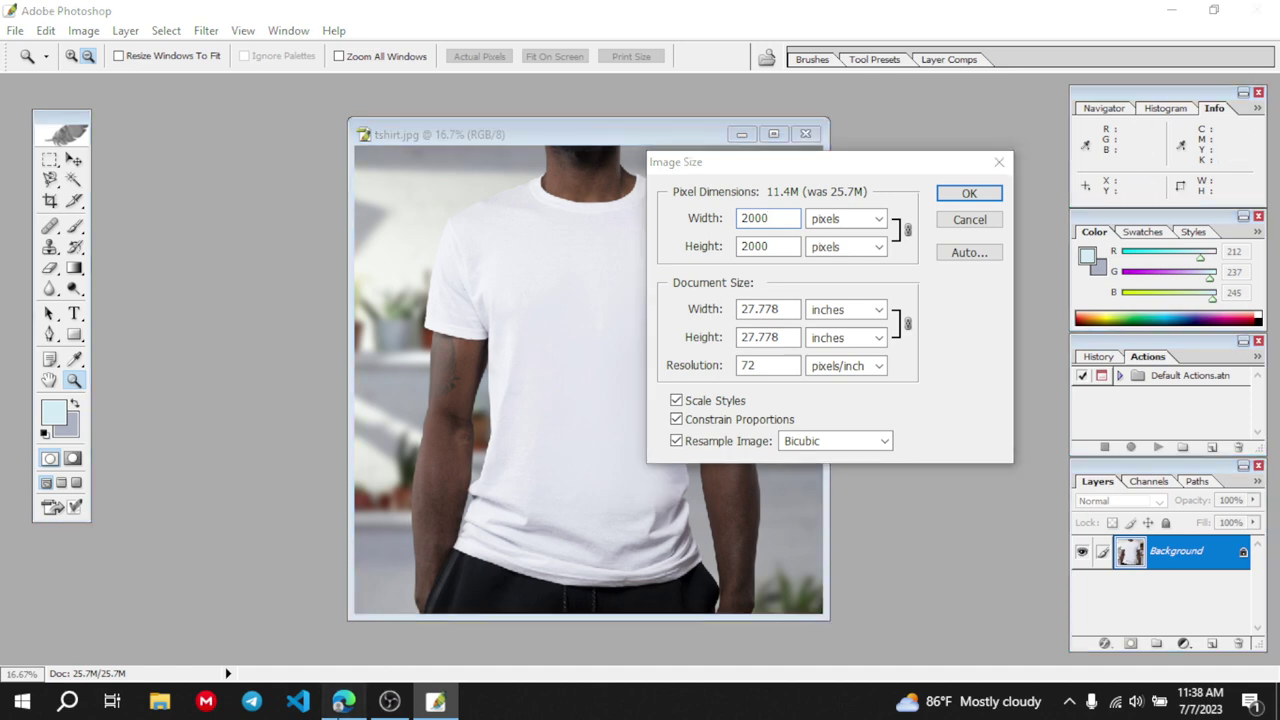
scroll(491, 488, "down", 1)
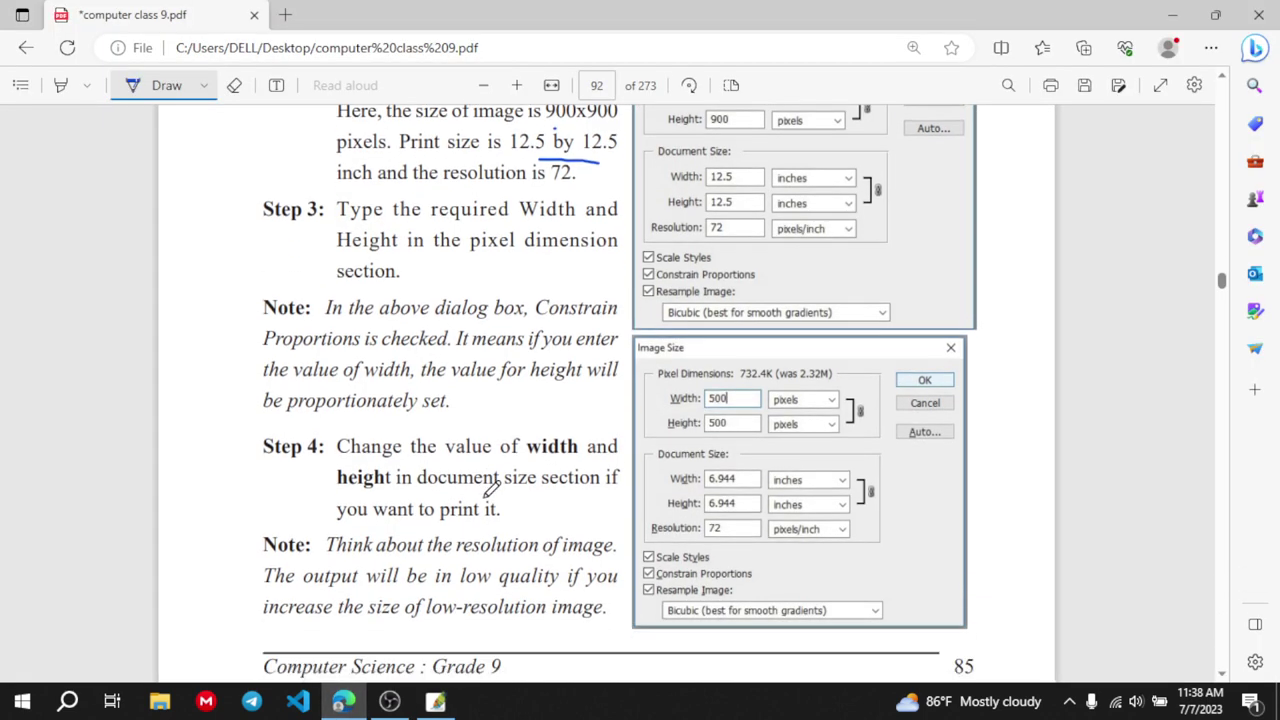
scroll(491, 488, "up", 3)
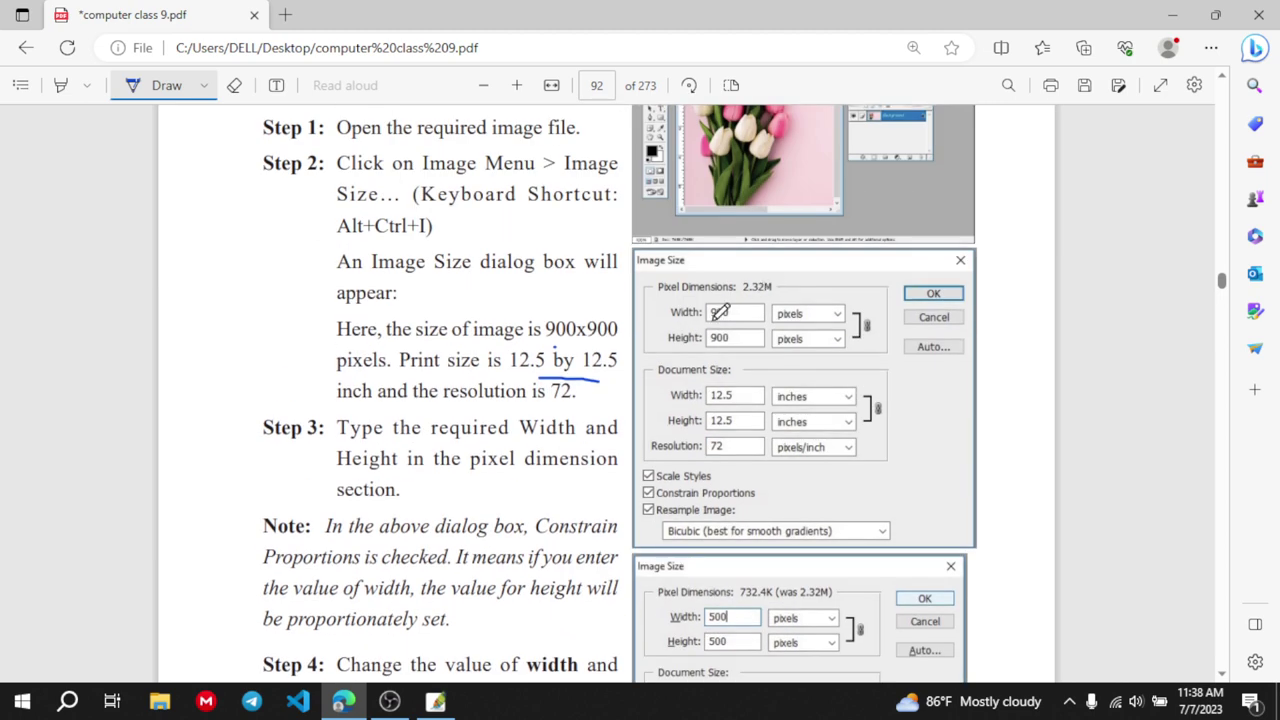
scroll(720, 313, "down", 4)
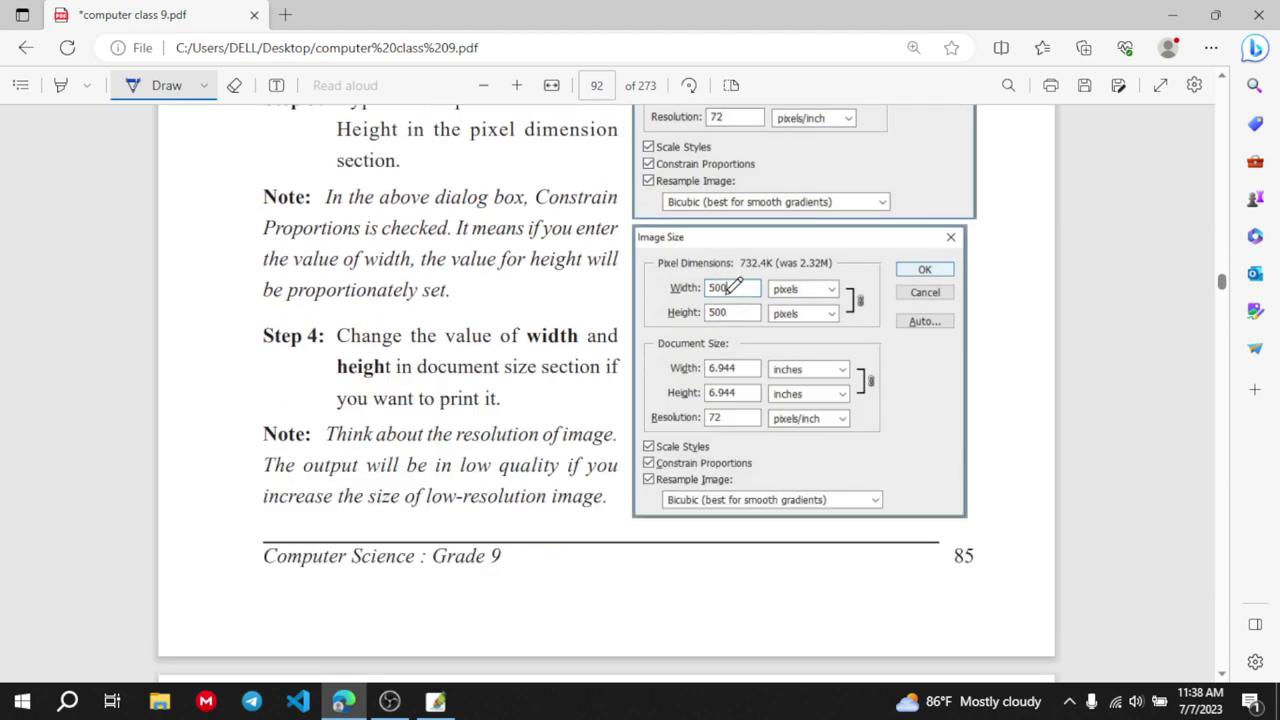
left_click_drag(806, 273, 834, 268)
left_click_drag(738, 269, 778, 268)
scroll(782, 262, "down", 1)
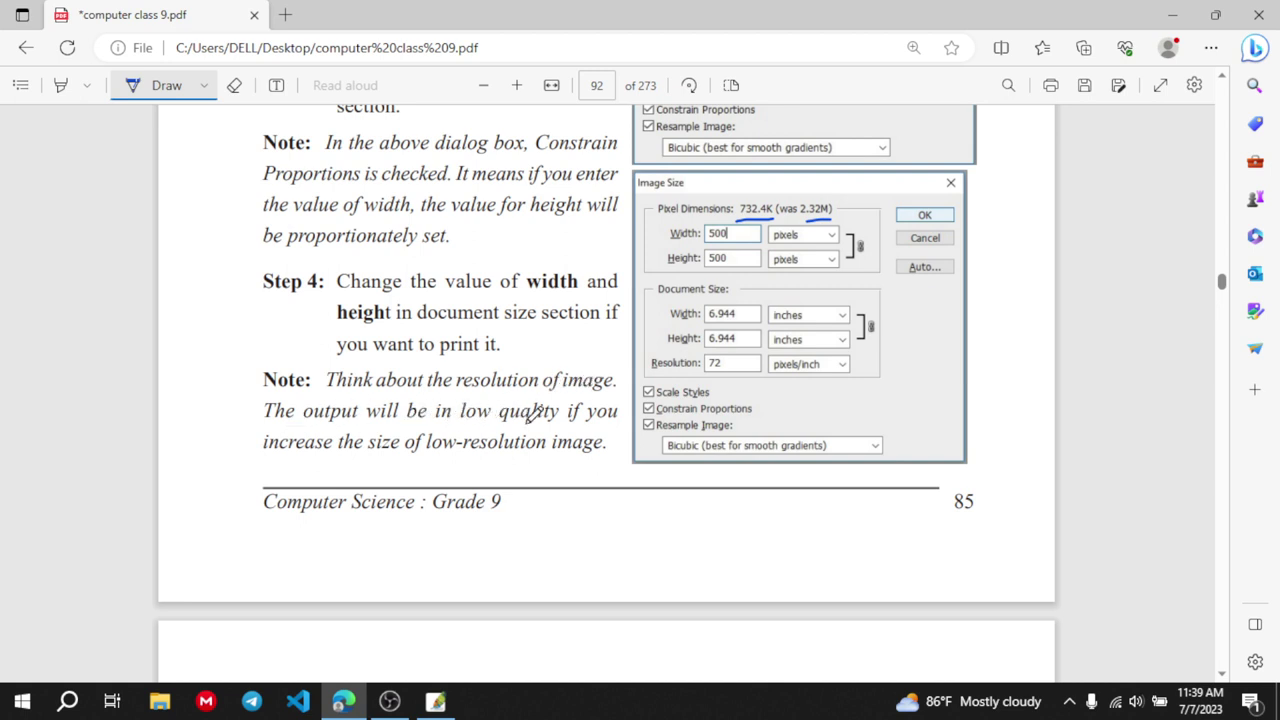
left_click_drag(320, 463, 547, 454)
Switch to Photoshop and set the document resolution to 300 pixels/inch
left_click(435, 702)
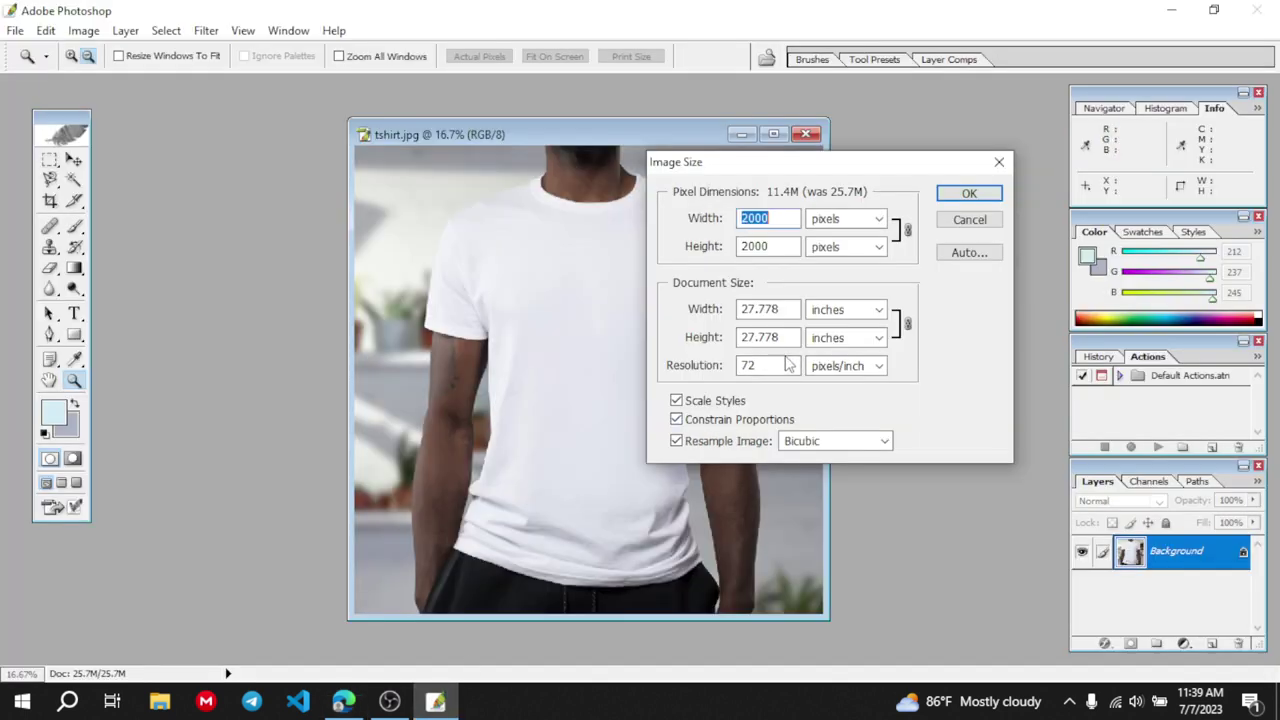
left_click(779, 365)
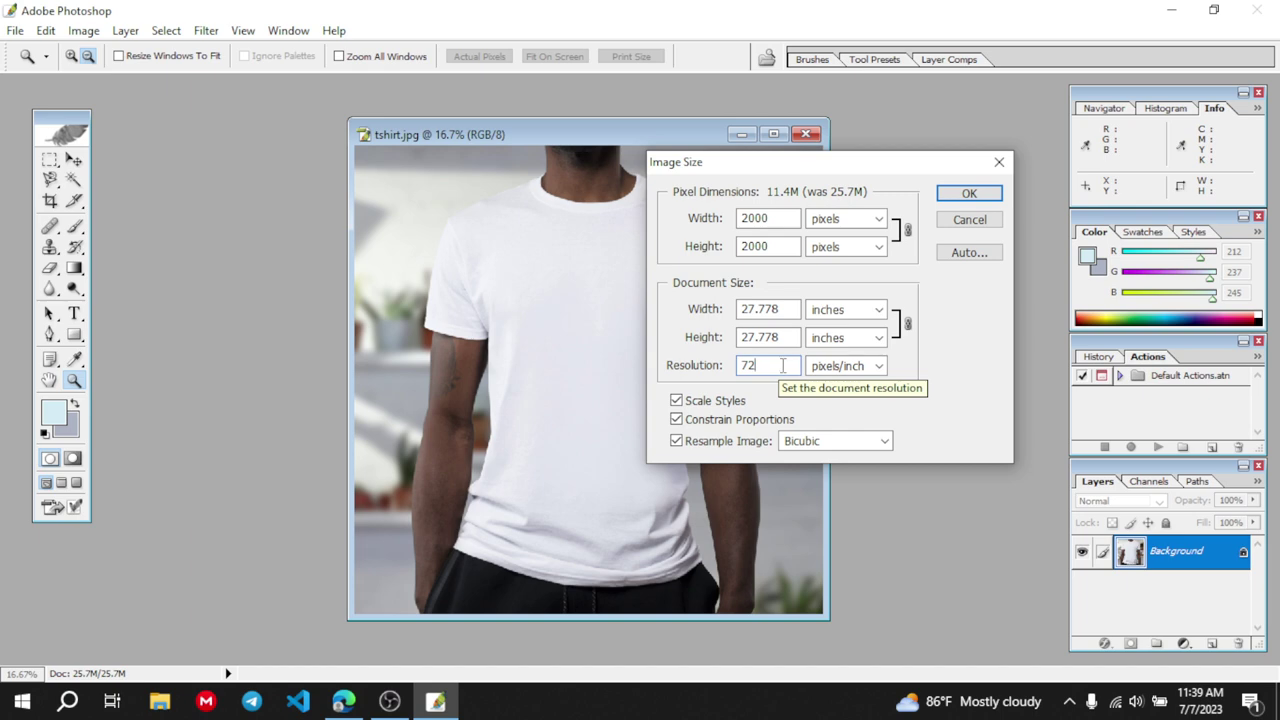
key("BackSpace")
key("BackSpace")
type("300")
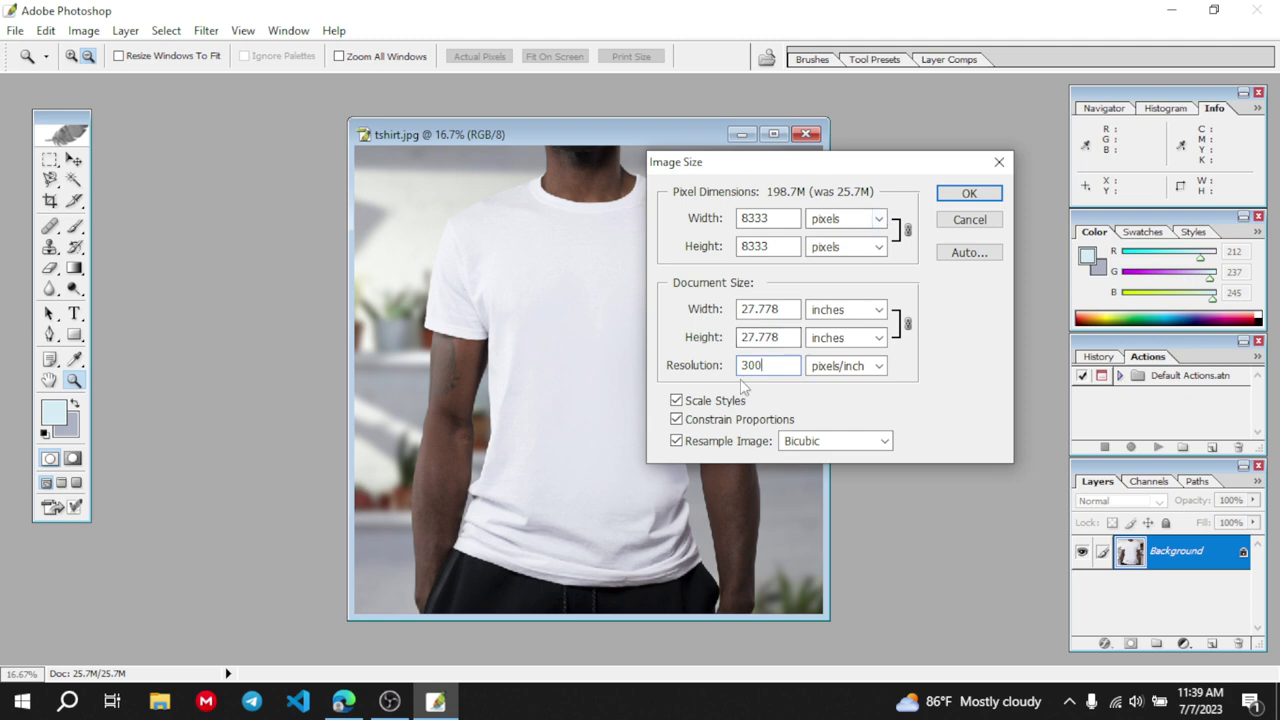
Restore the document resolution to 72 pixels/inch
key("ctrl+a")
key("BackSpace")
type("72")
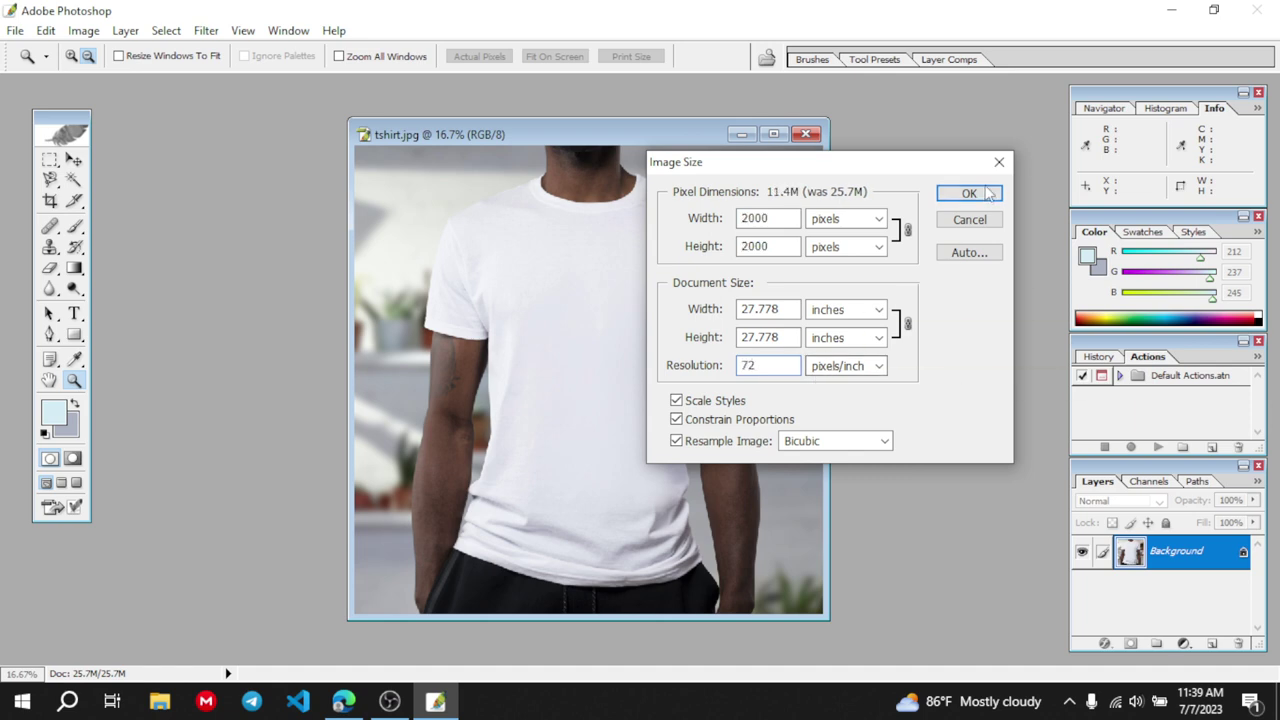
Switch to the PDF textbook and underline "Picture Element" and "of pixels in an image" in the note on page 93
left_click(343, 701)
scroll(473, 526, "down", 4)
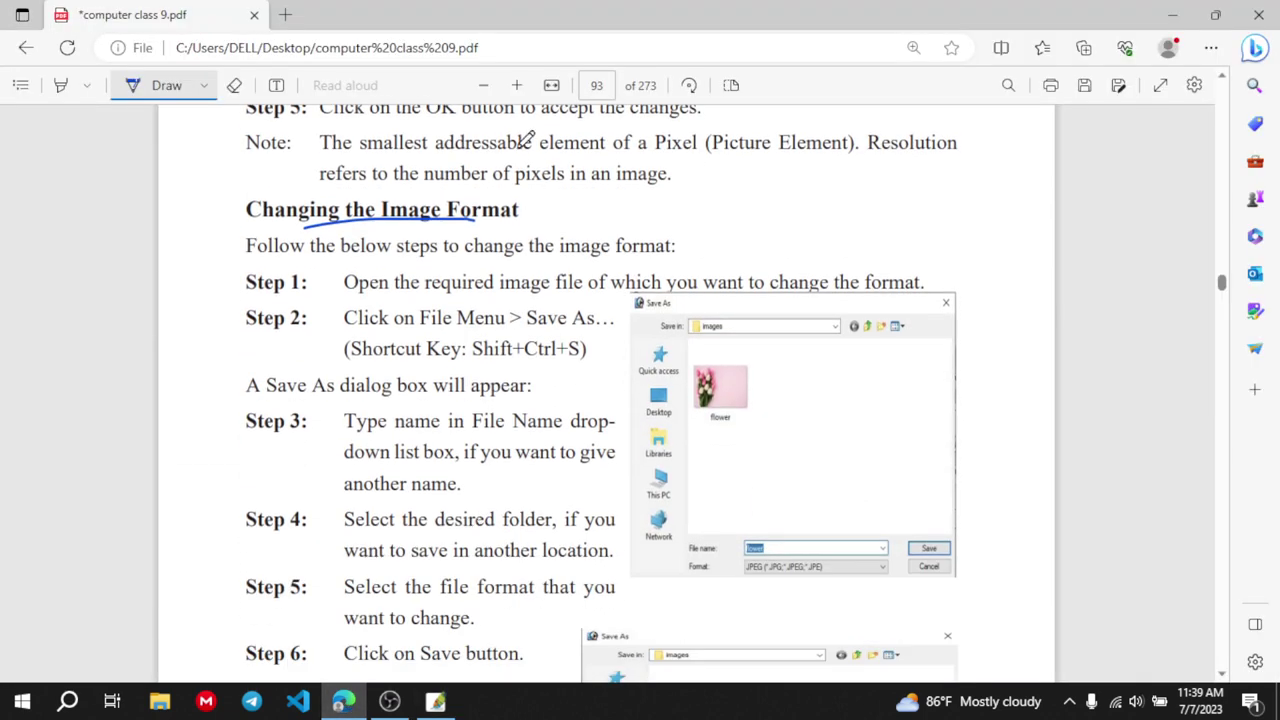
scroll(517, 151, "up", 1)
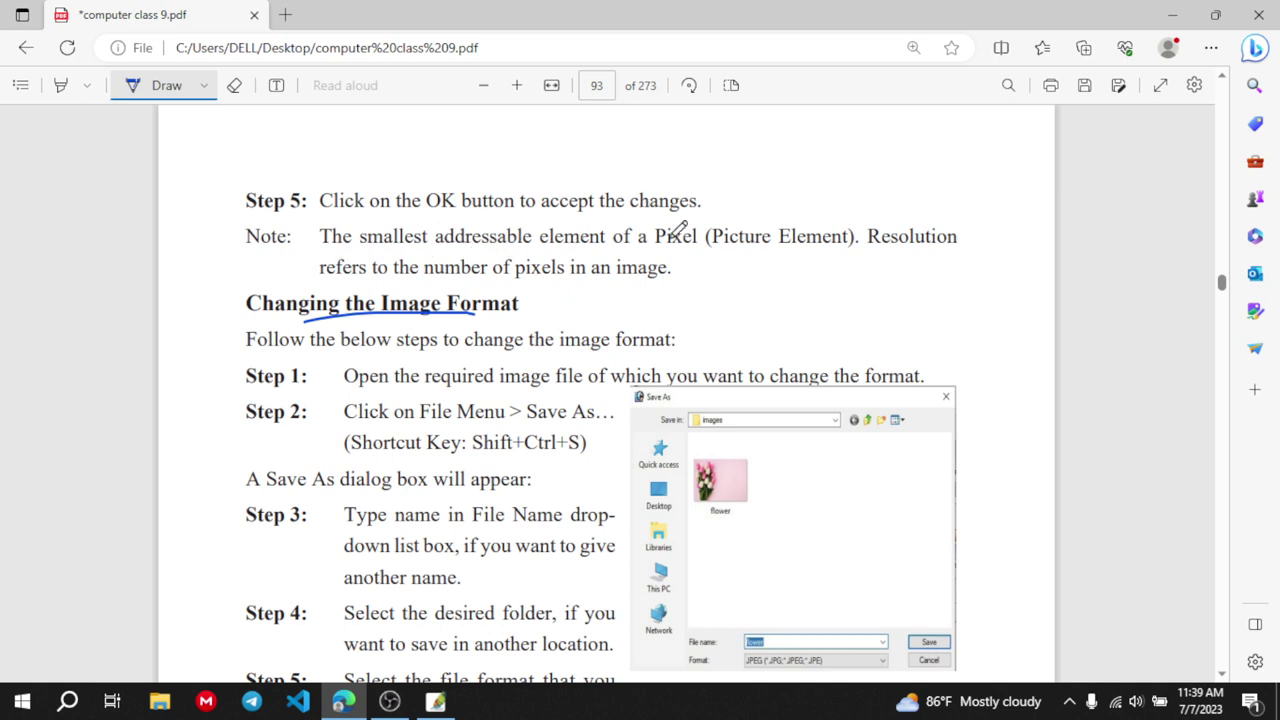
left_click_drag(848, 255, 725, 256)
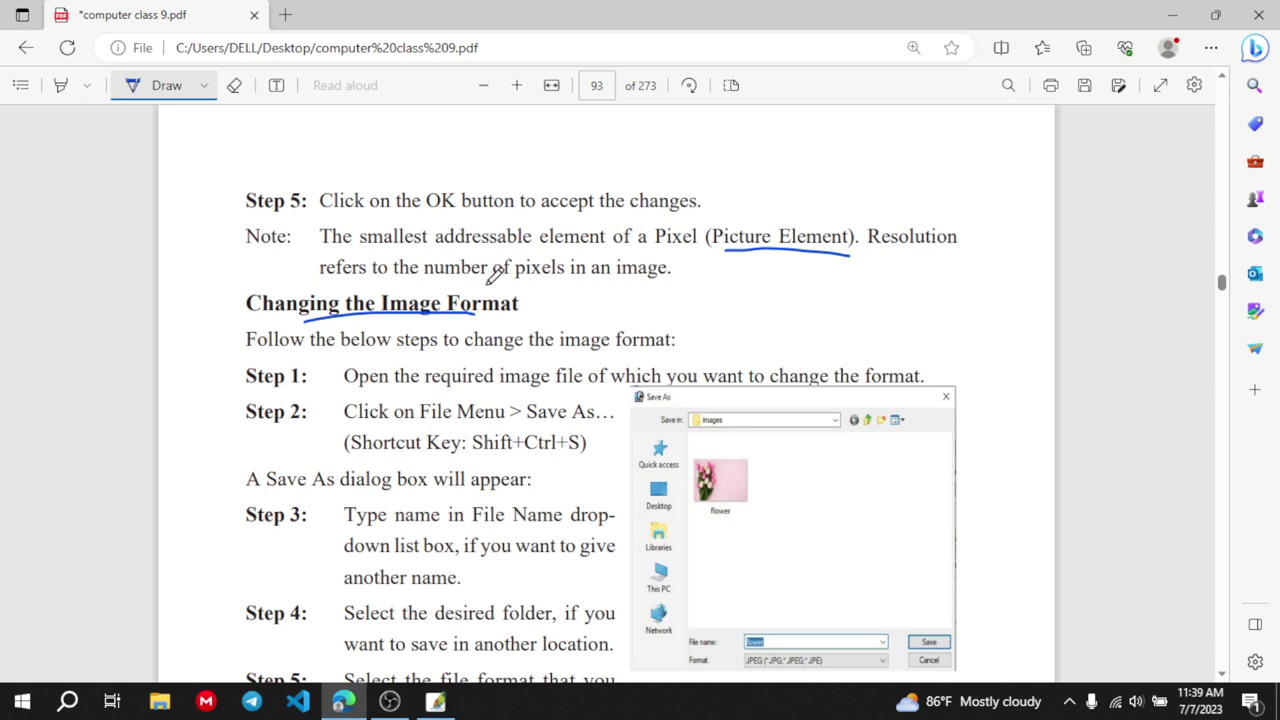
left_click_drag(488, 289, 640, 287)
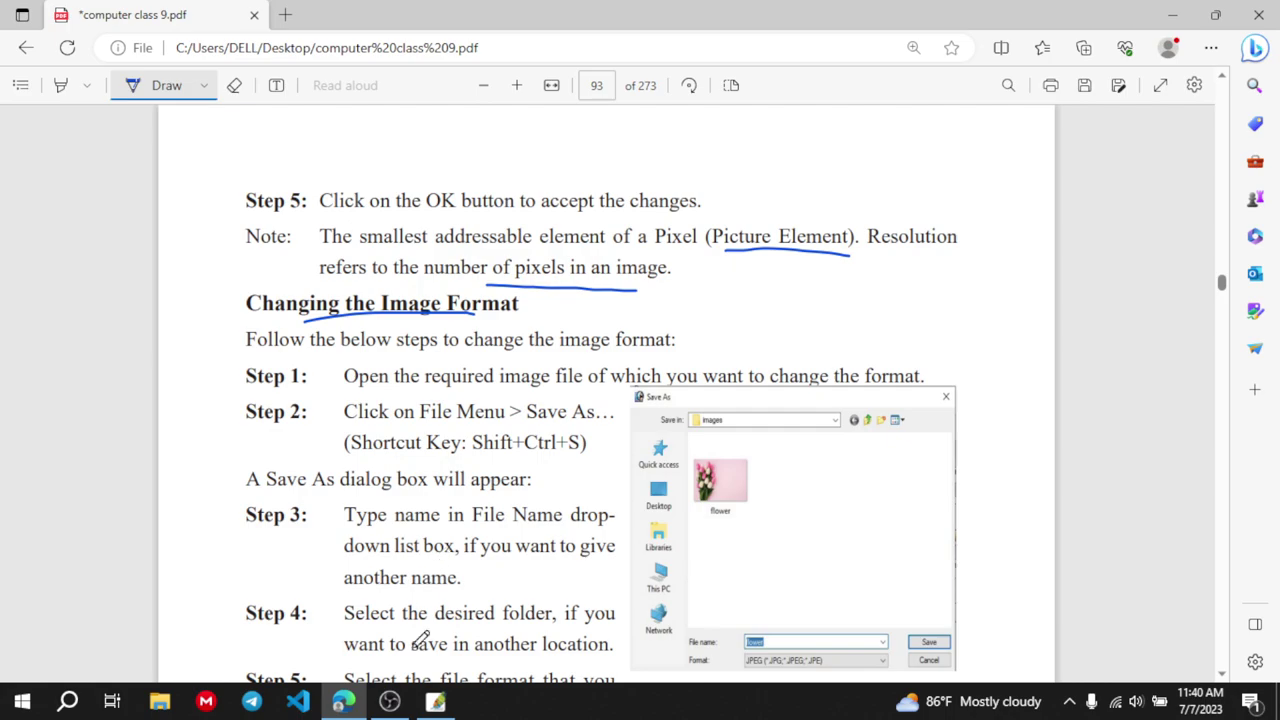
Switch to Photoshop, apply the 2000 by 2000 pixel image size and reposition the tshirt.jpg window in the workspace
left_click(437, 702)
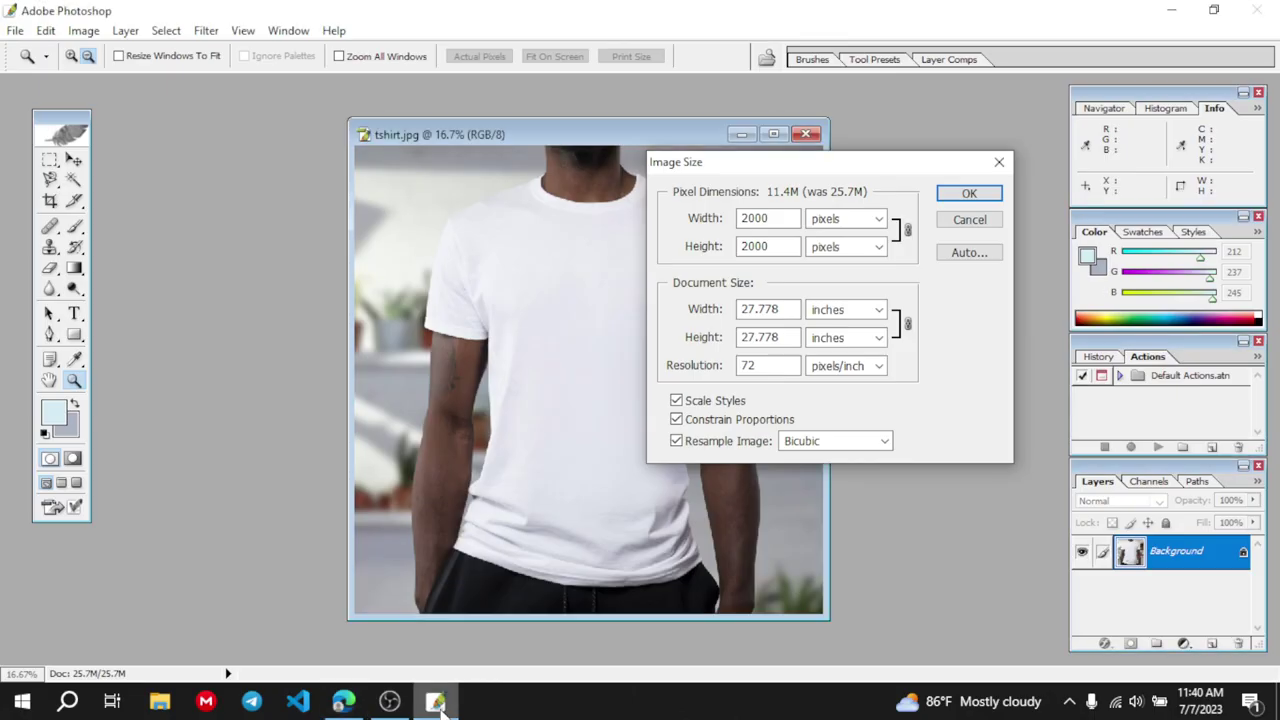
left_click(953, 196)
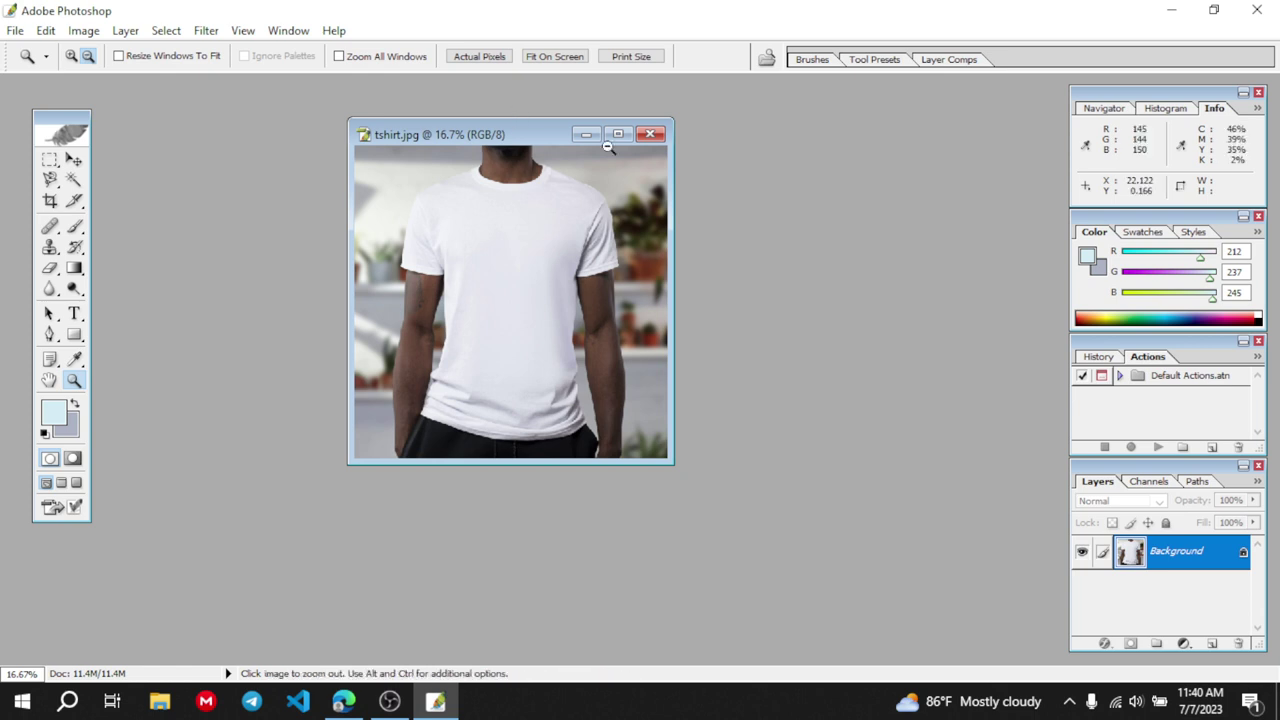
left_click_drag(497, 134, 571, 188)
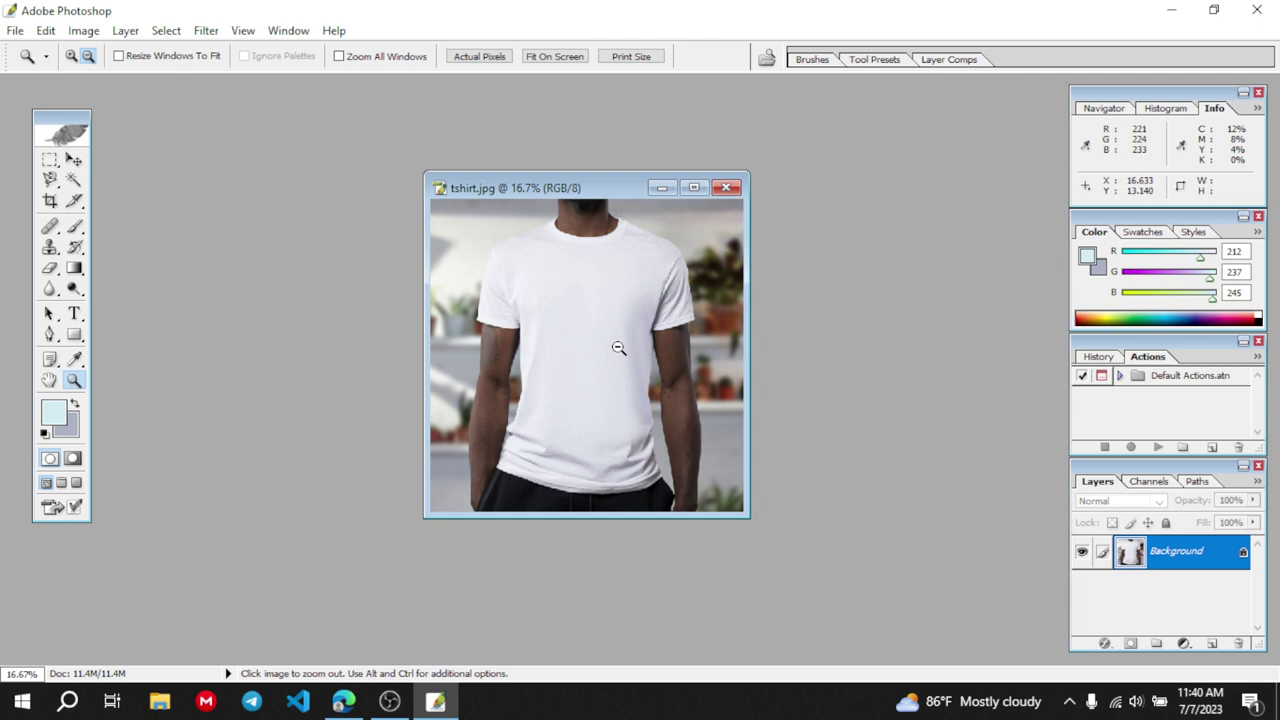
left_click(694, 187)
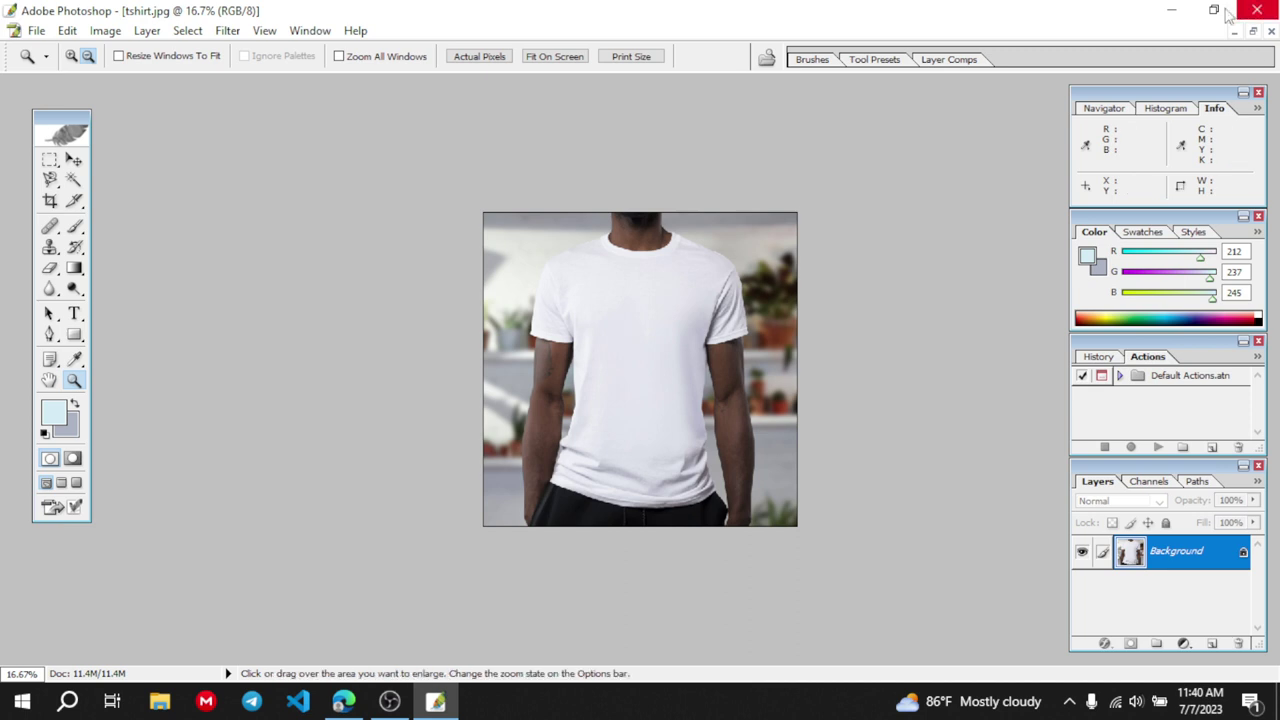
left_click(1254, 33)
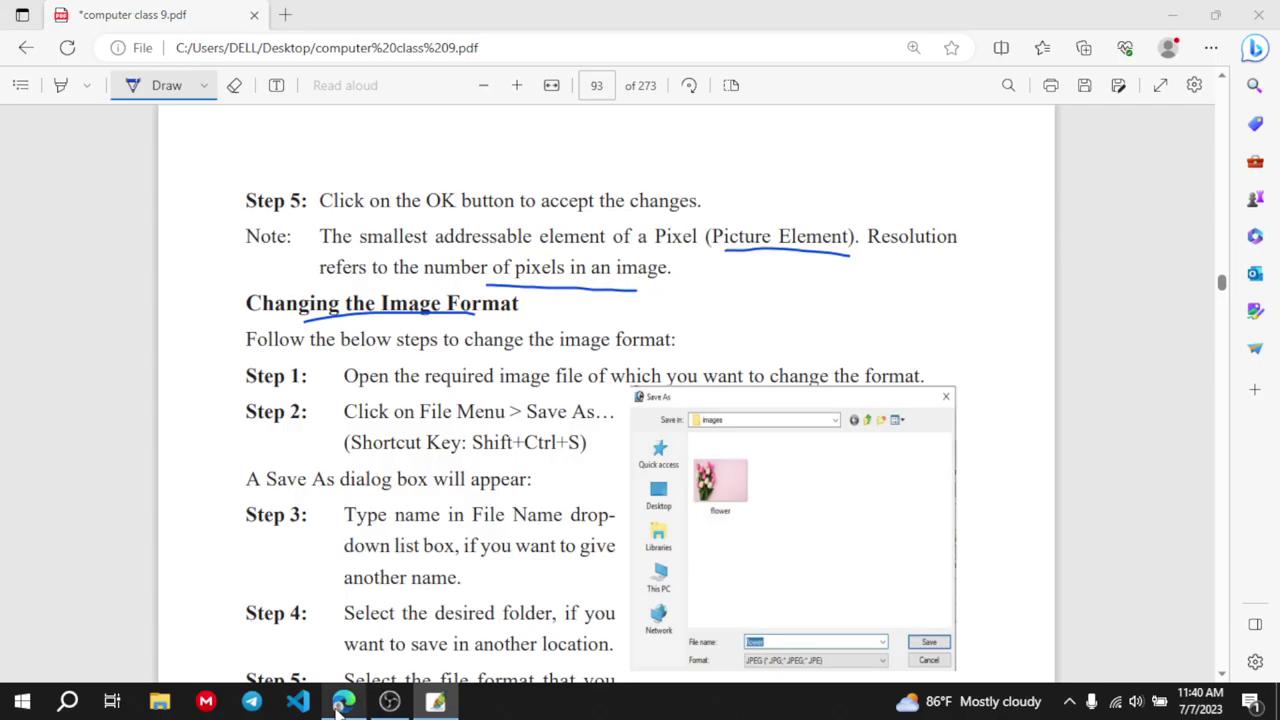
Switch to the PDF textbook and underline "save in another" in Step 4 of the Changing the Image Format section
left_click(341, 703)
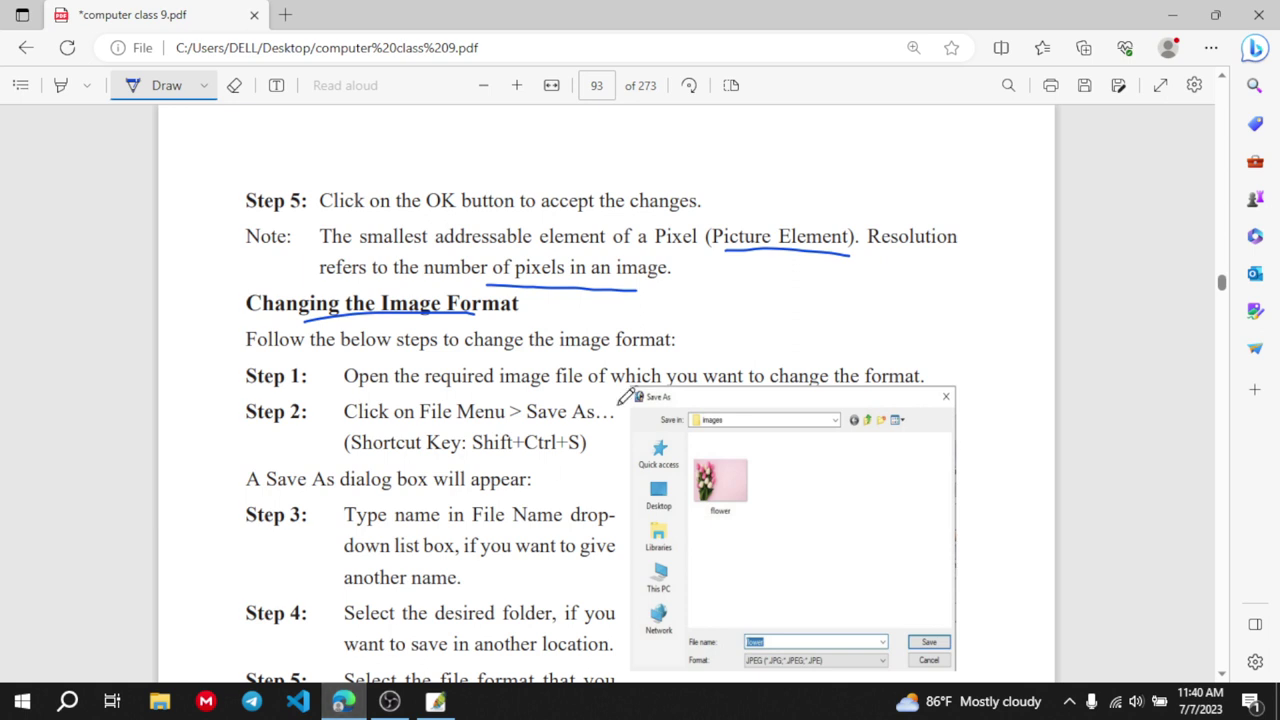
scroll(627, 396, "down", 2)
scroll(627, 396, "down", 3)
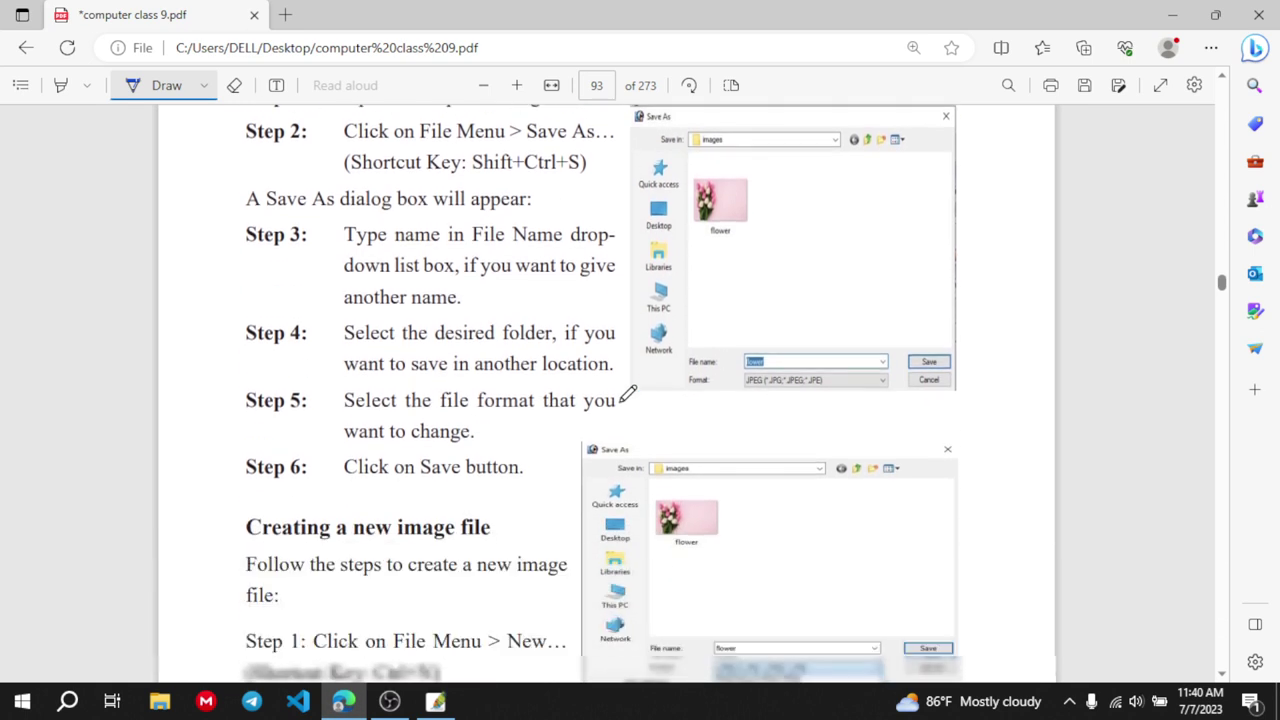
scroll(629, 391, "up", 2)
left_click(435, 701)
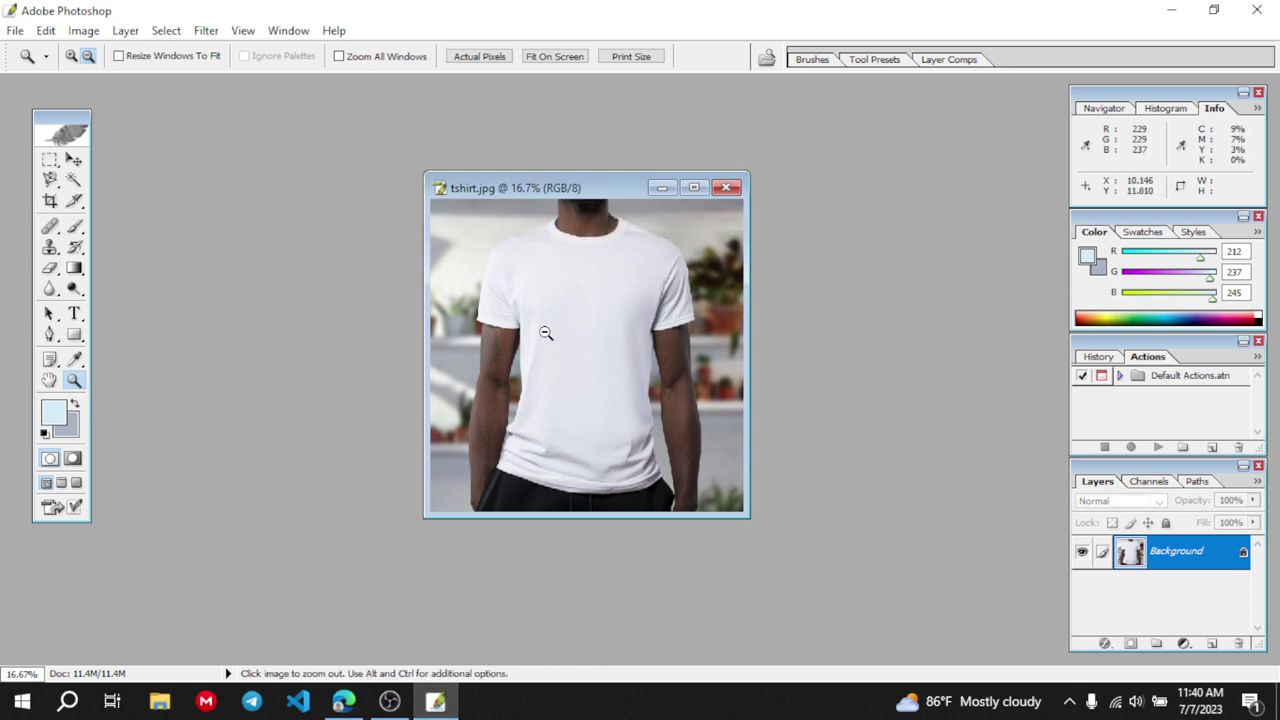
left_click(343, 701)
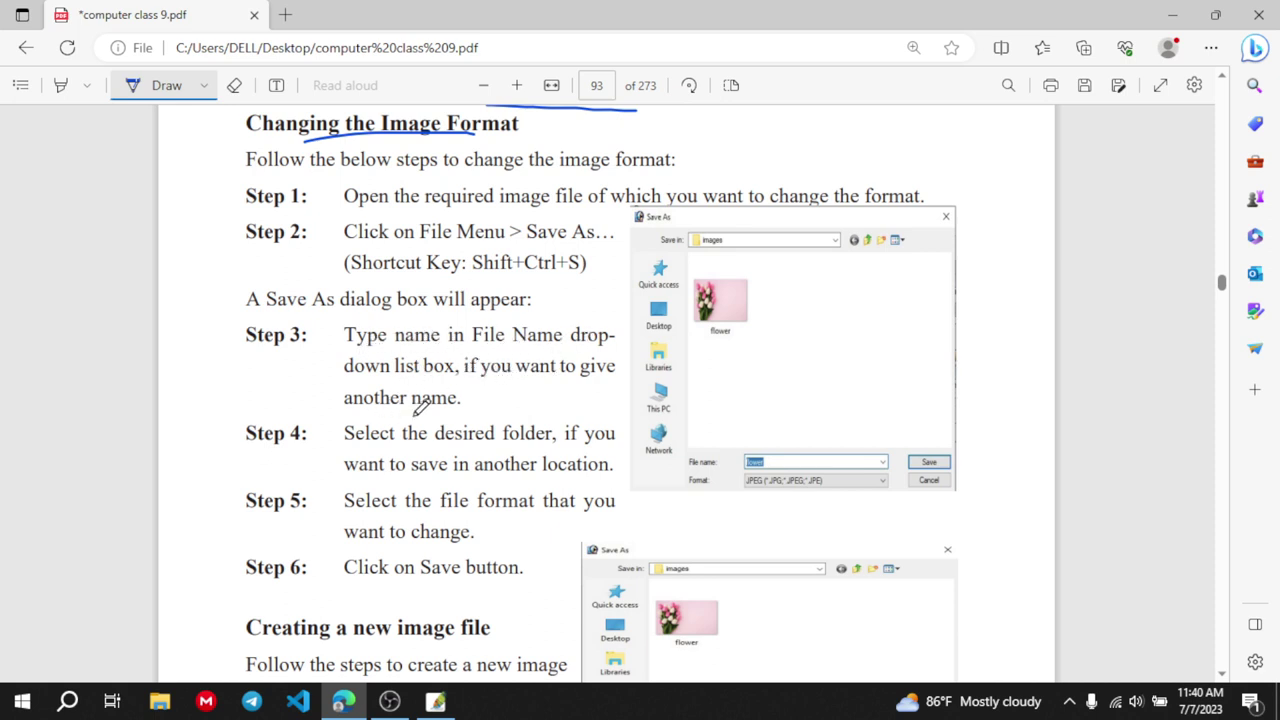
scroll(430, 400, "down", 1)
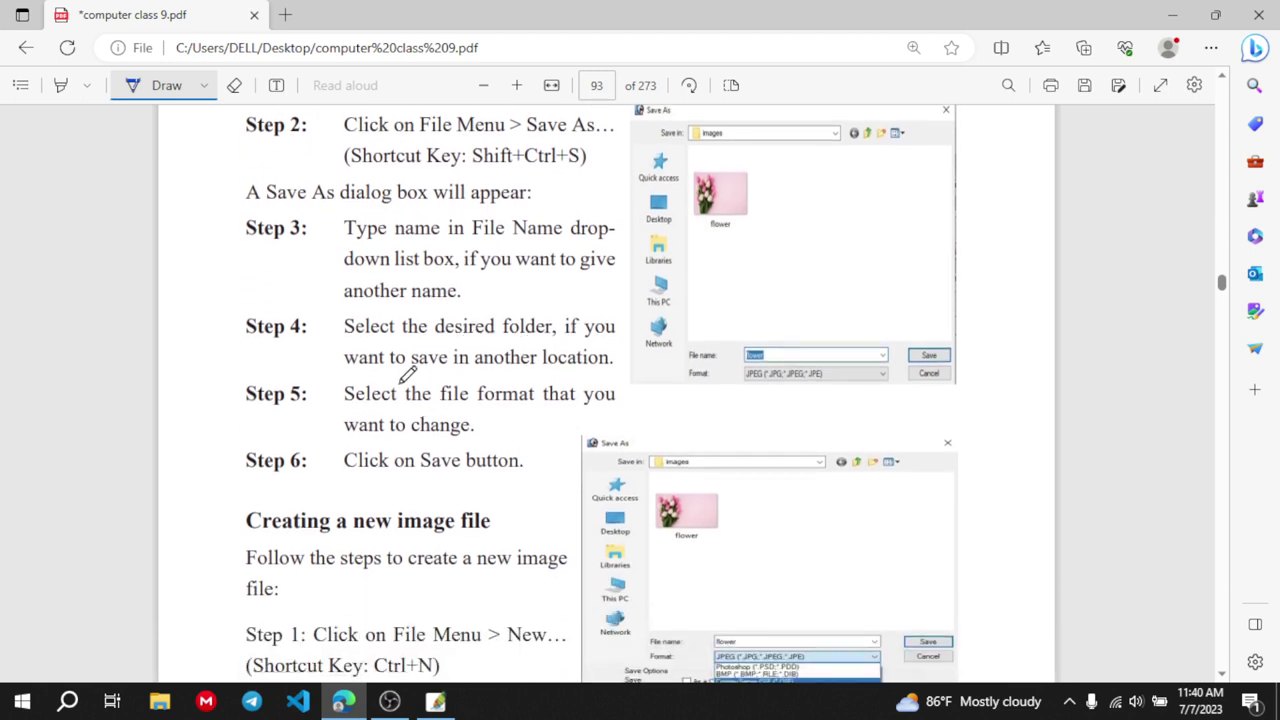
left_click_drag(411, 373, 550, 369)
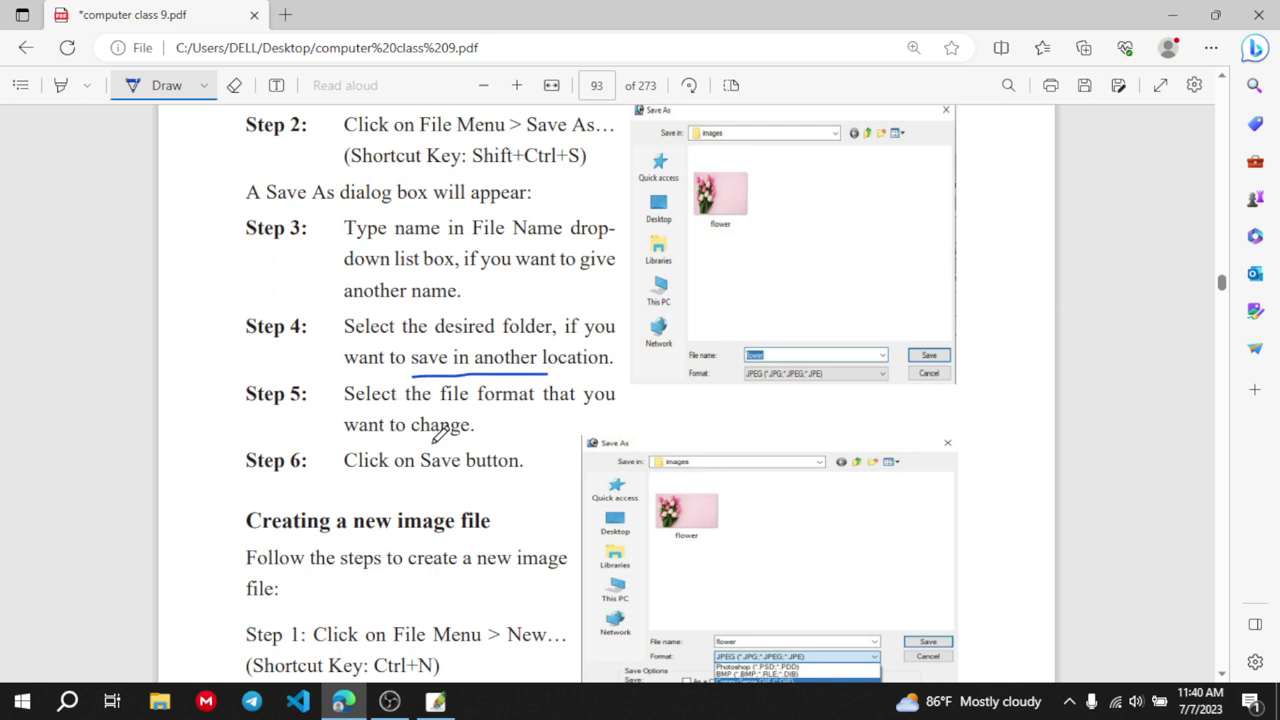
scroll(527, 486, "up", 3)
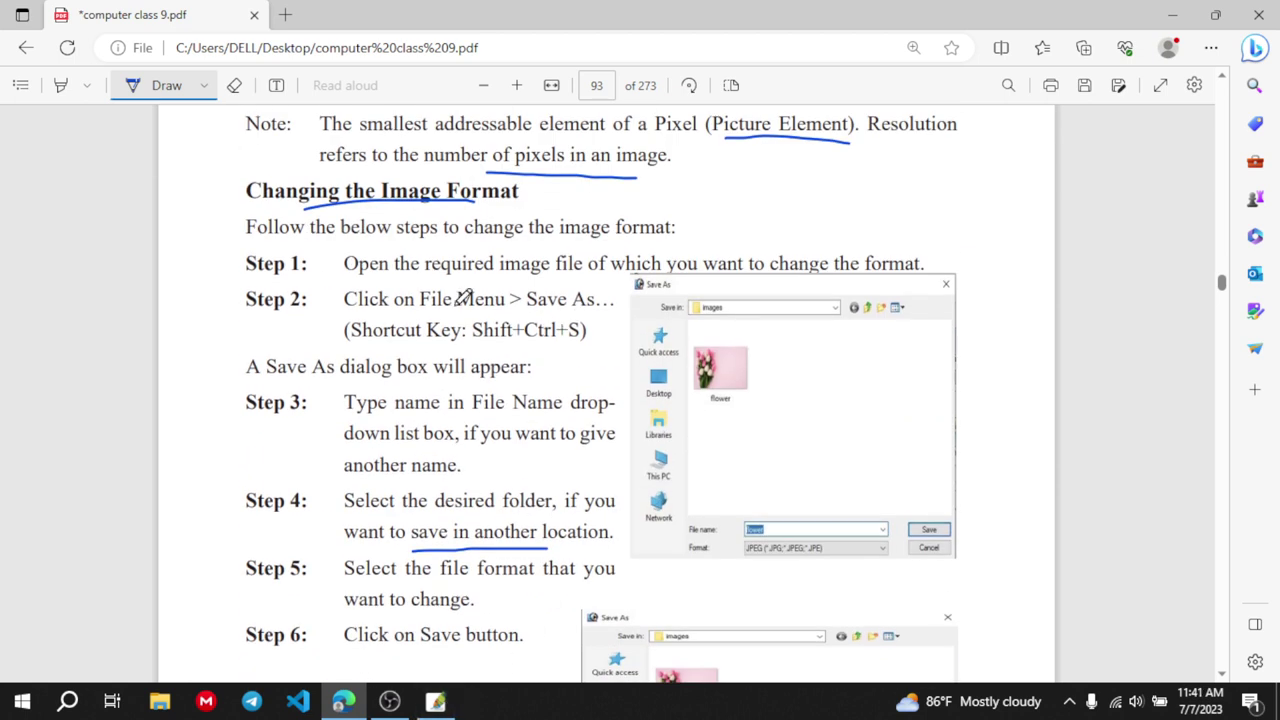
Switch to Photoshop, open Save As for tshirt.jpg and choose the PNG format
left_click(435, 701)
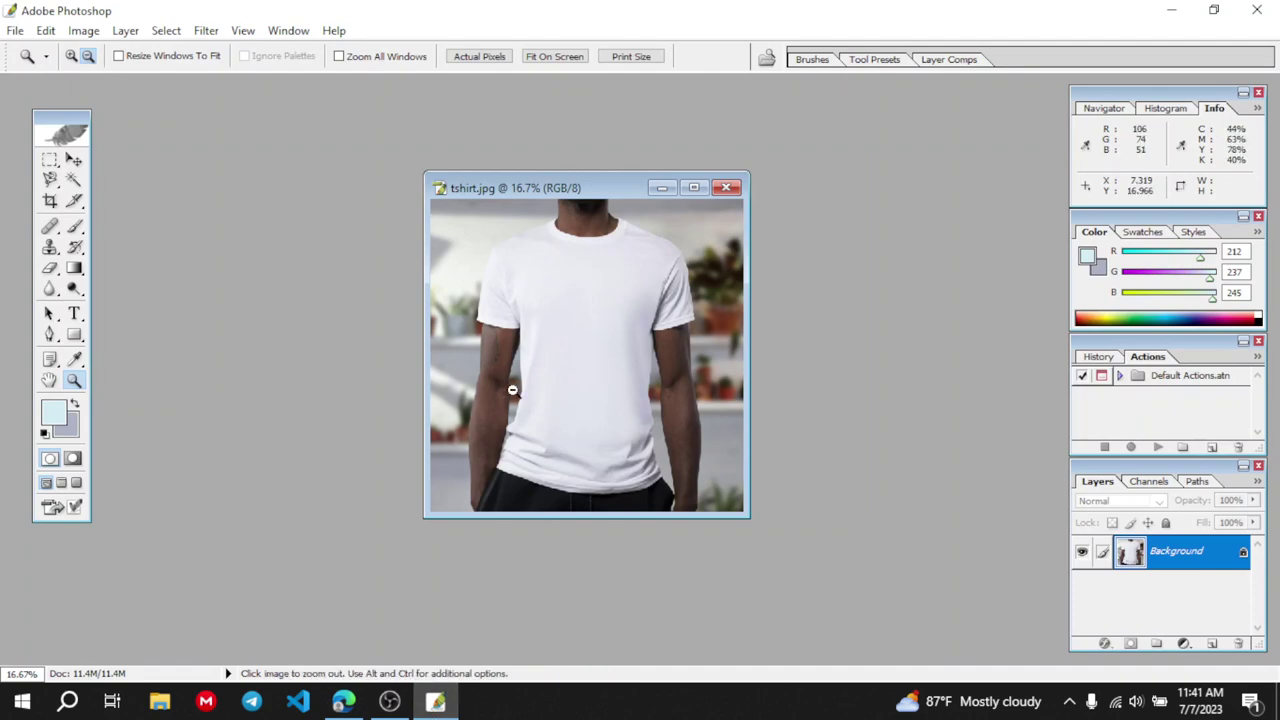
key("ctrl+shift+s")
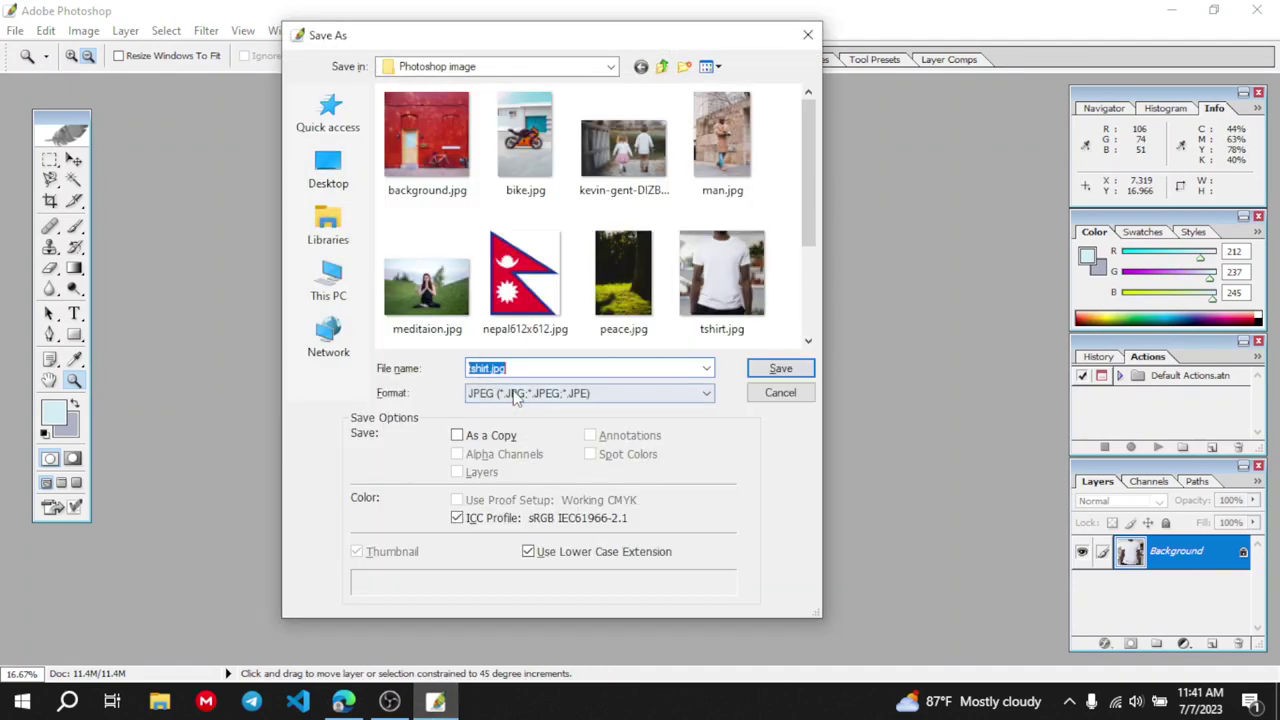
left_click(780, 393)
left_click(15, 31)
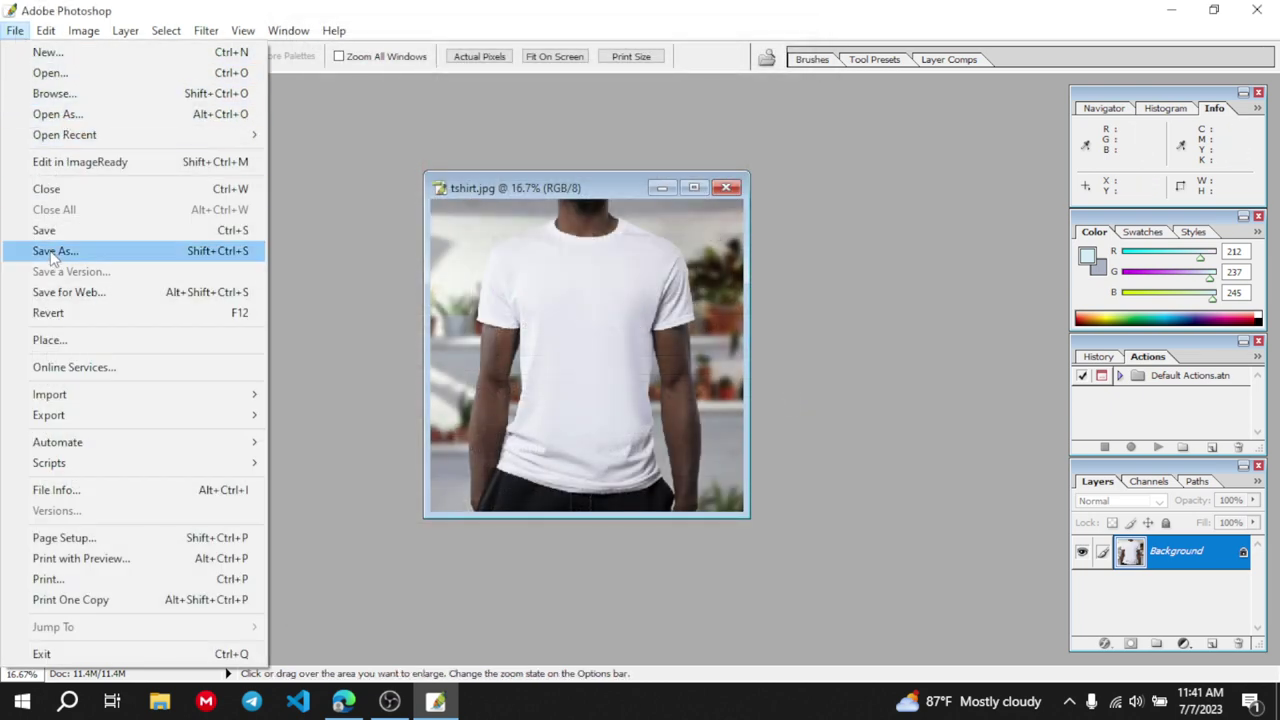
left_click(214, 256)
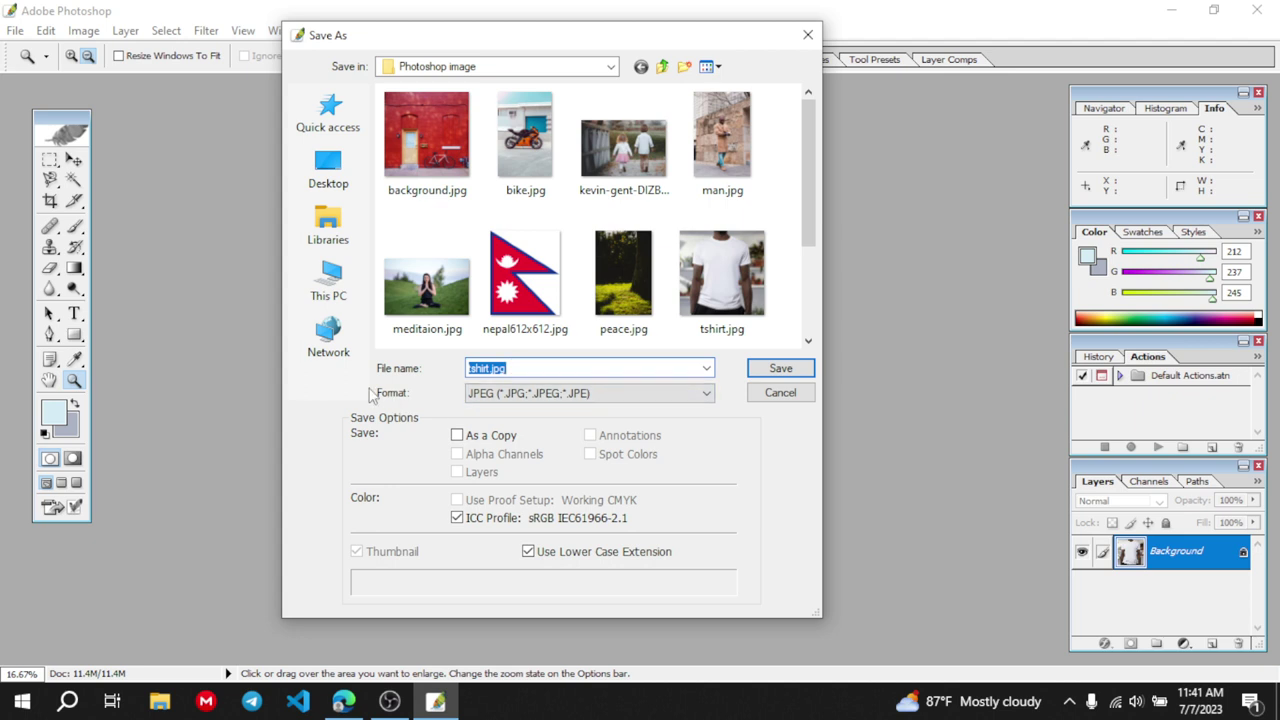
left_click(705, 394)
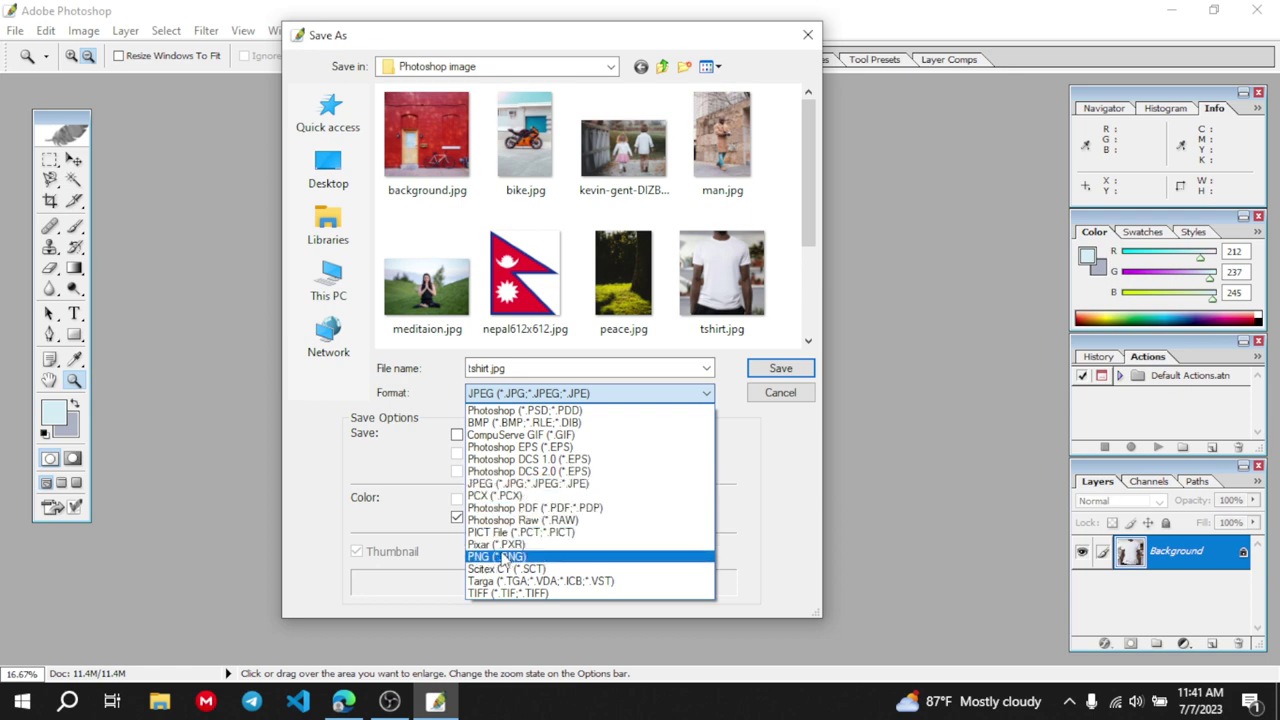
left_click(503, 557)
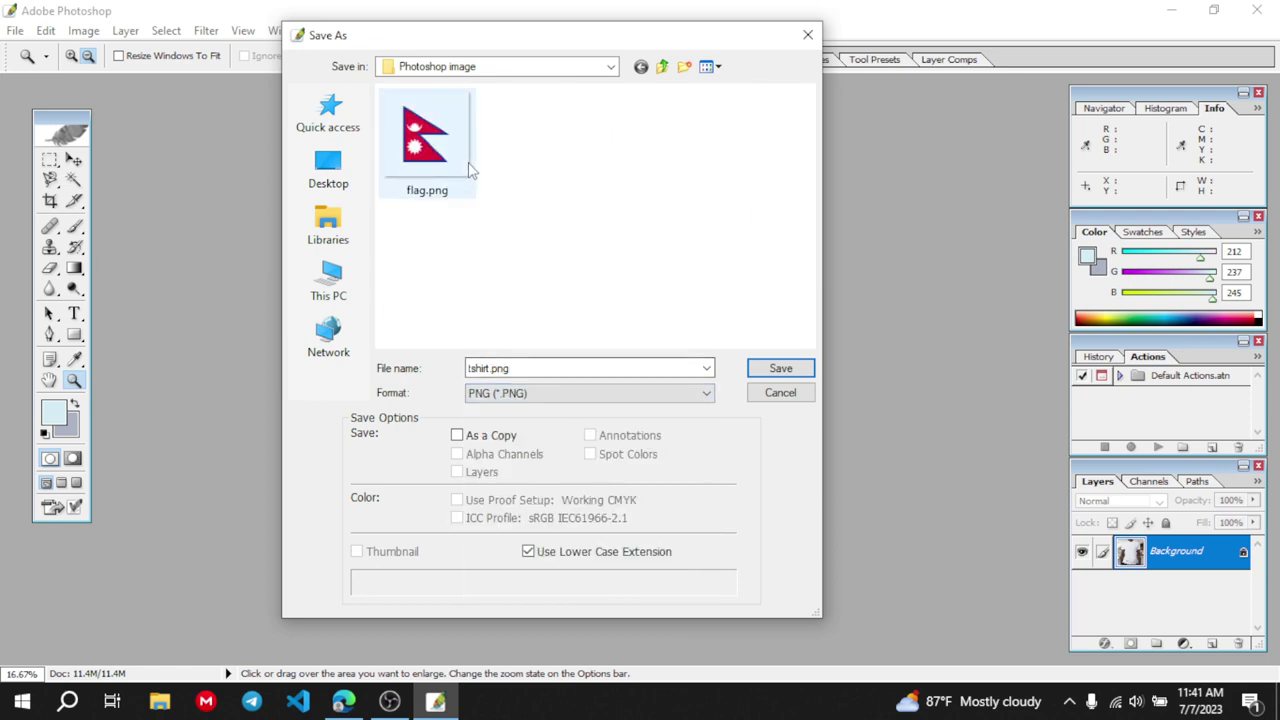
Name the file formatchange and save it in the Photoshop image folder with PNG interlacing set to None
double_click(490, 369)
left_click(491, 369)
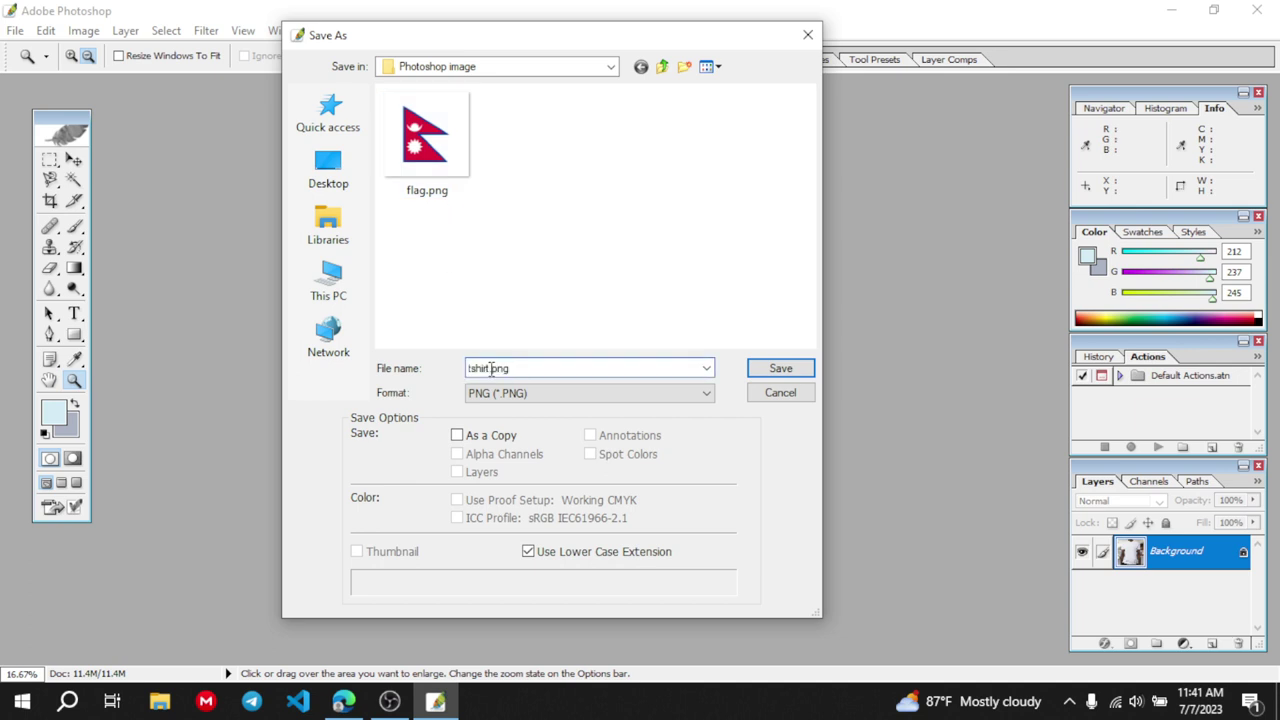
key("BackSpace")
key("BackSpace")
key("BackSpace")
key("BackSpace")
key("BackSpace")
key("BackSpace")
type("formatchange")
left_click(780, 369)
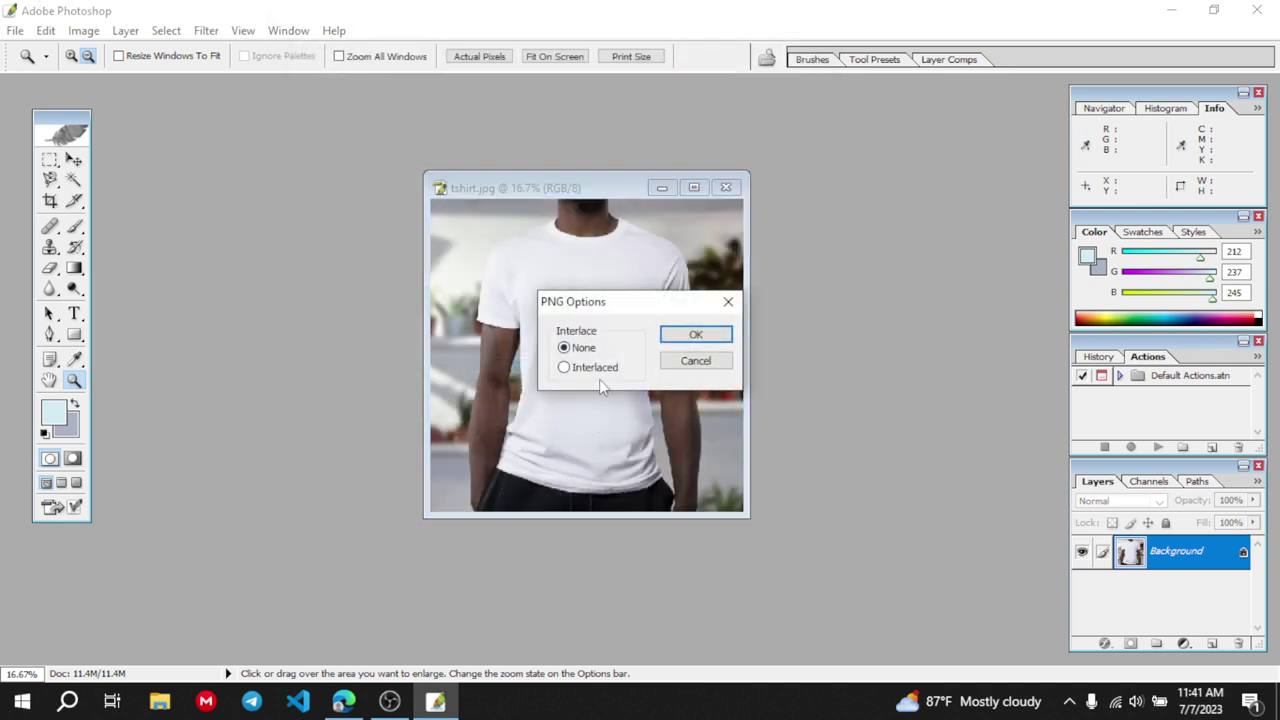
left_click(700, 334)
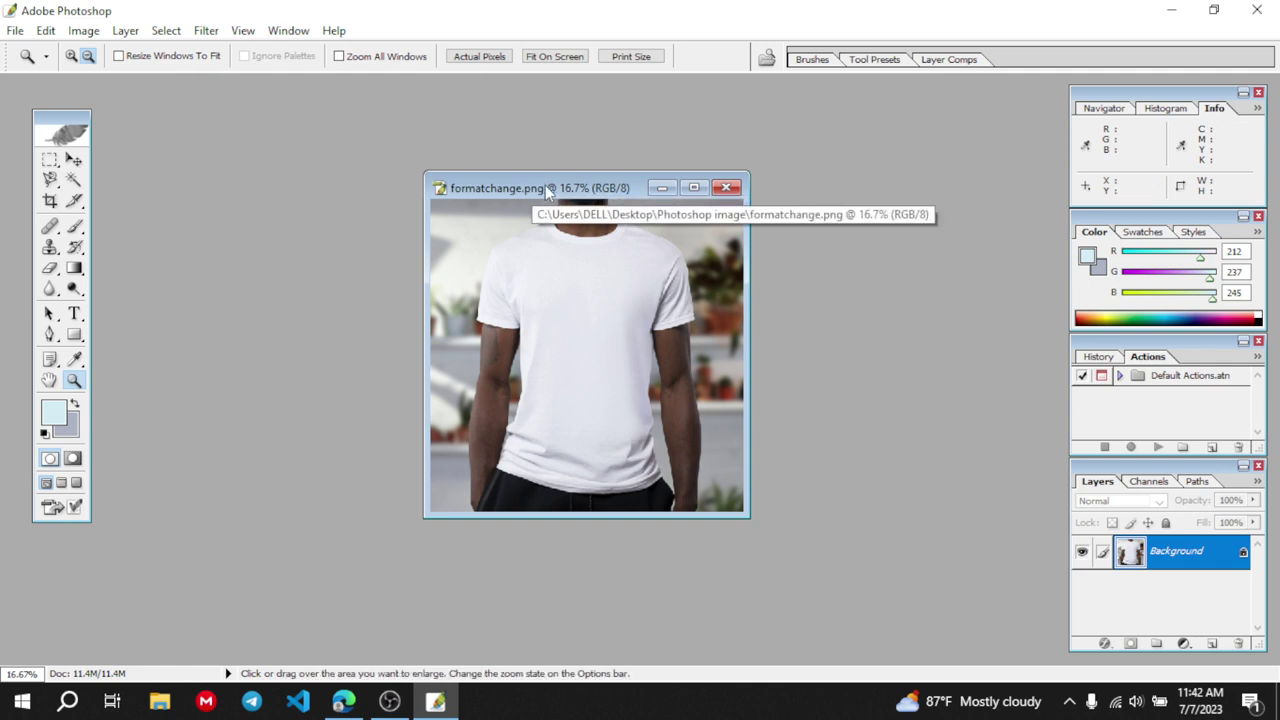
Switch to the PDF textbook, underline "new image" in the Creating a new image file heading and review the steps through page 94
left_click(343, 700)
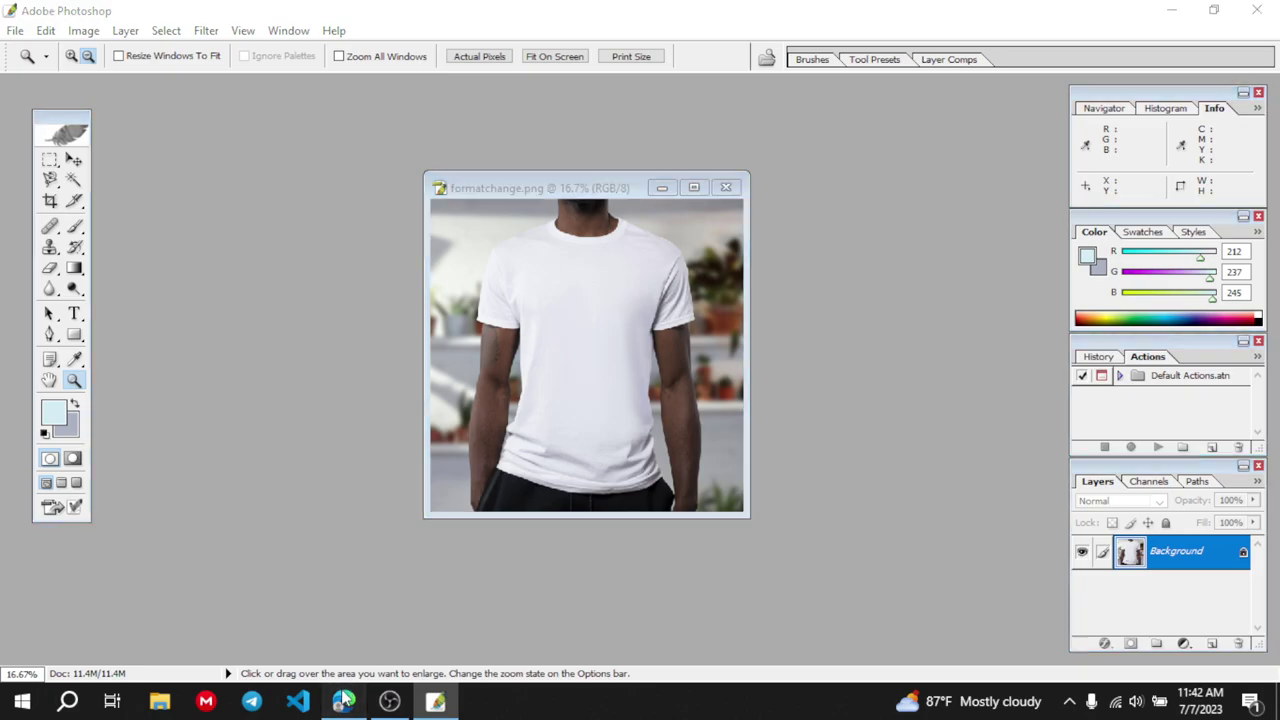
scroll(522, 428, "down", 3)
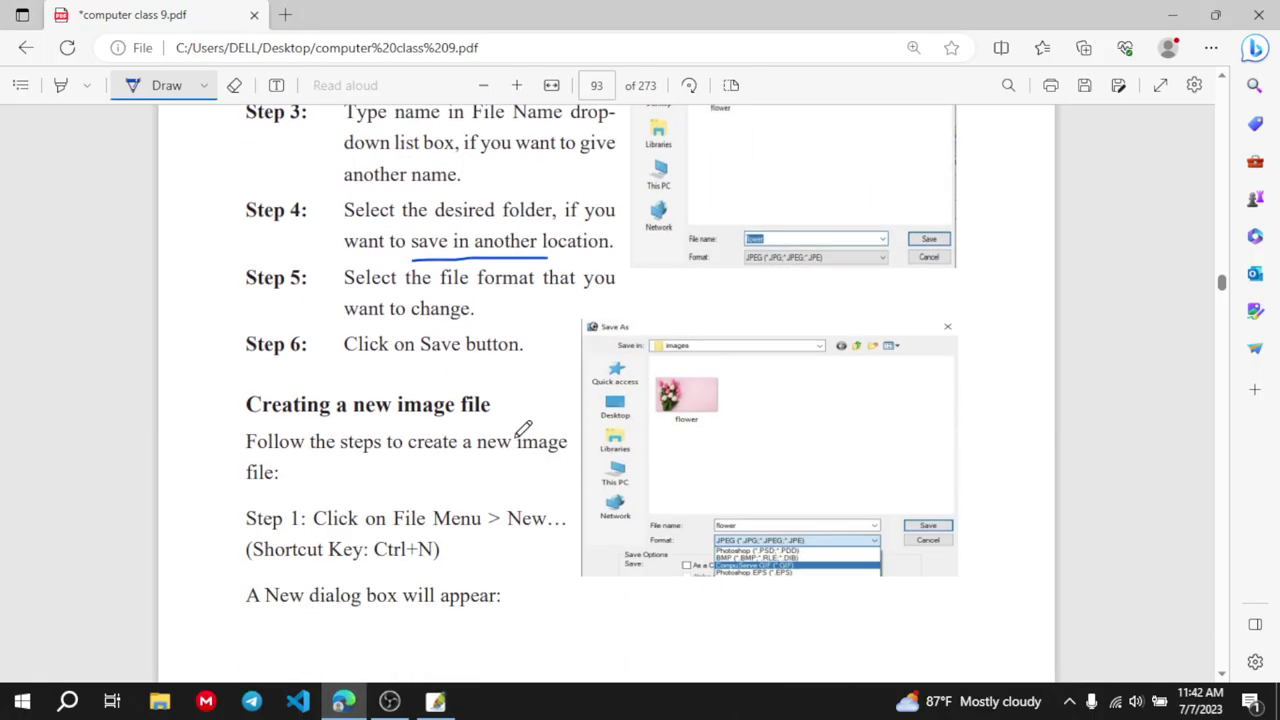
scroll(522, 428, "down", 2)
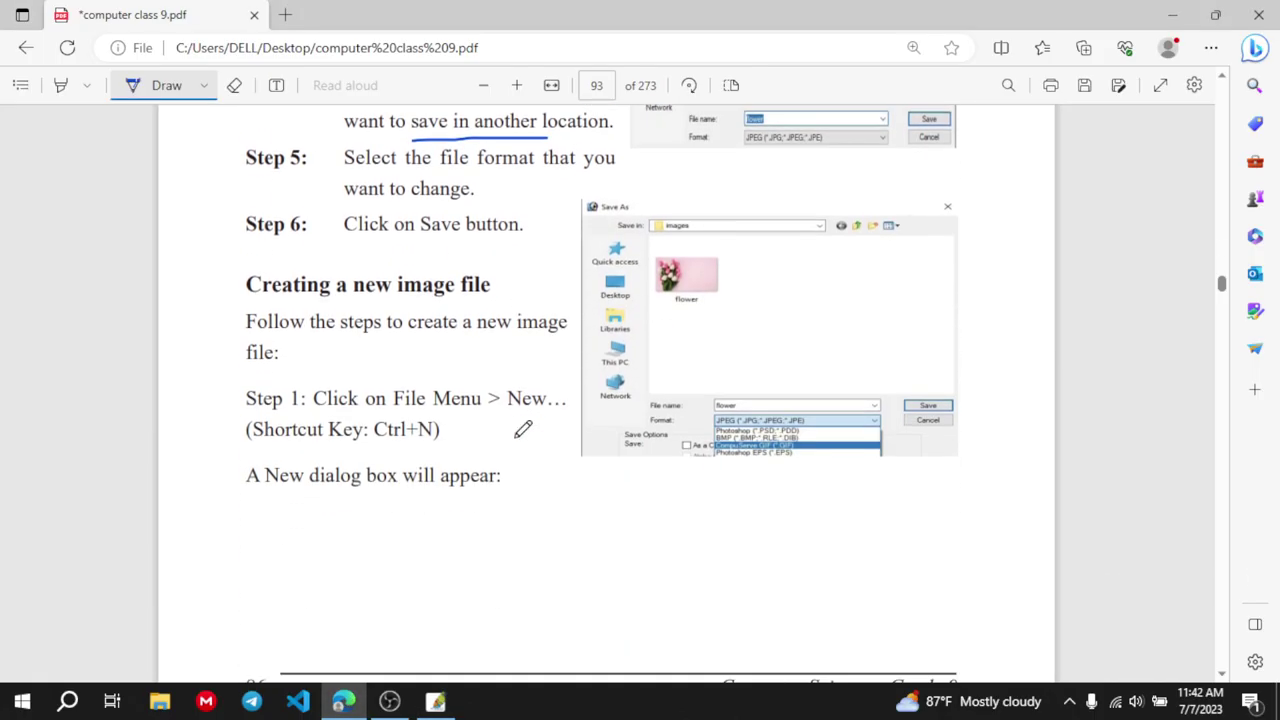
left_click_drag(353, 282, 490, 274)
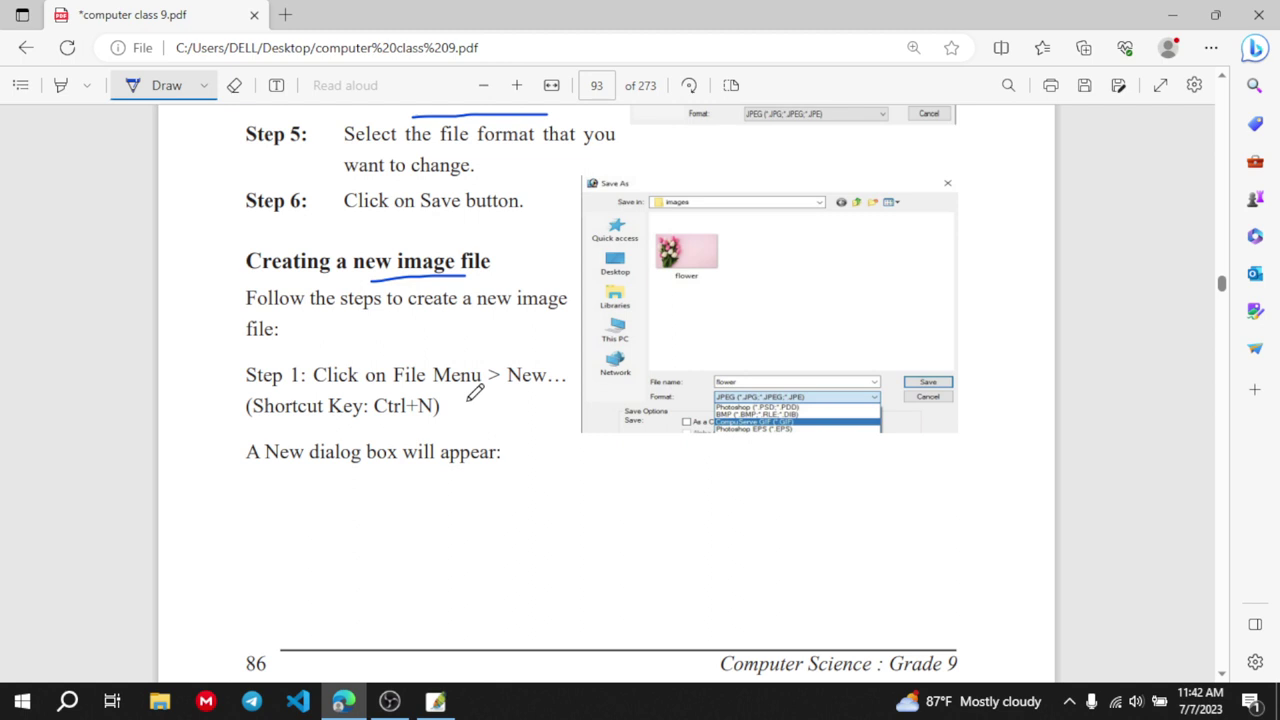
scroll(475, 393, "down", 1)
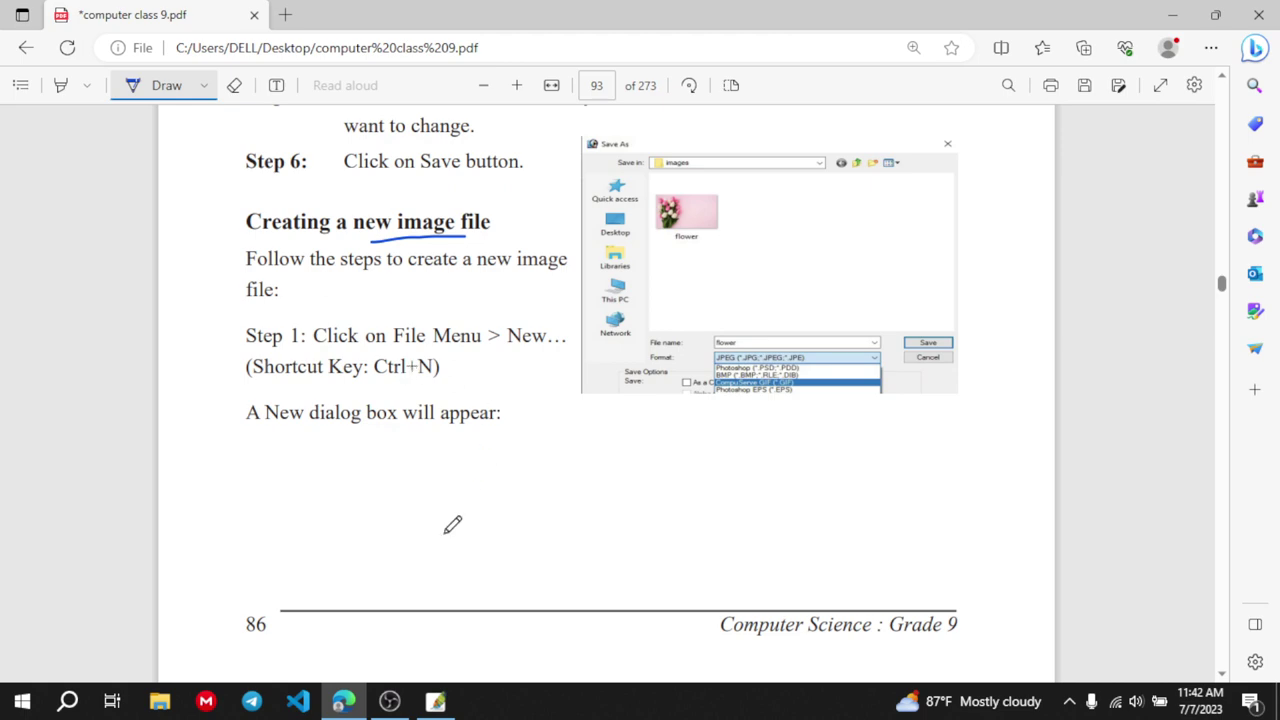
scroll(451, 525, "down", 5)
scroll(452, 525, "up", 4)
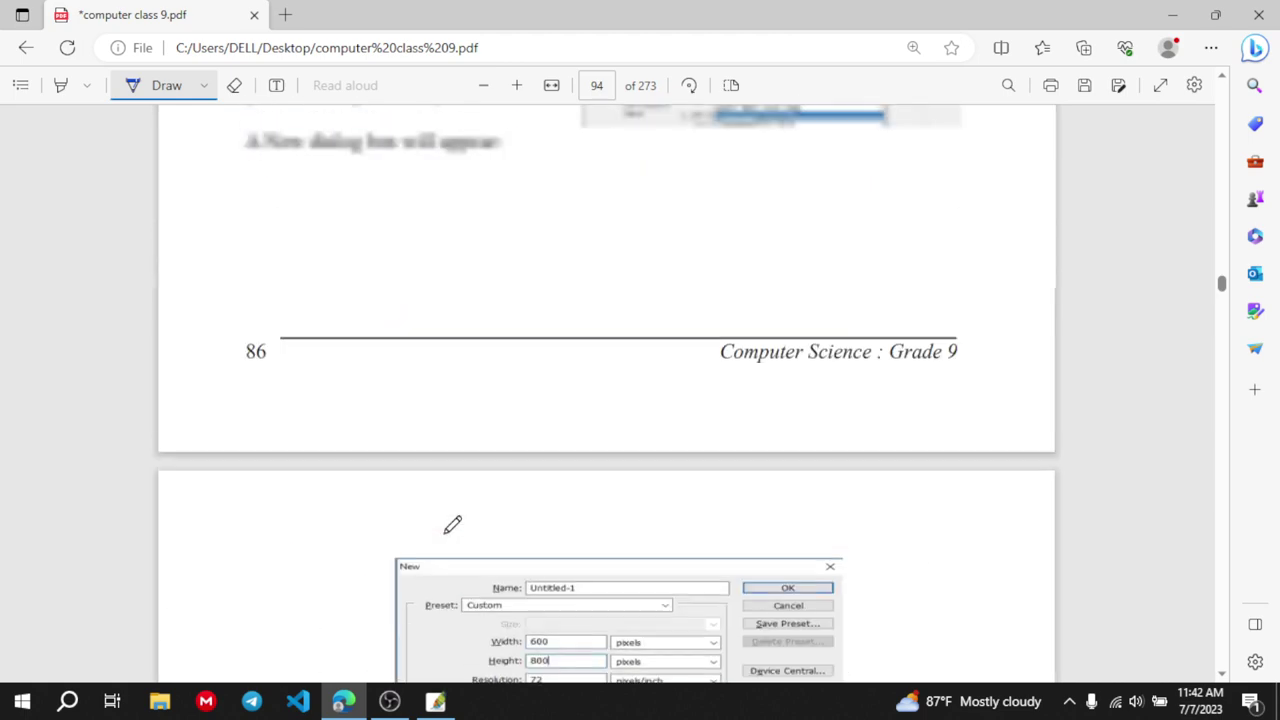
scroll(451, 524, "up", 1)
scroll(449, 523, "down", 5)
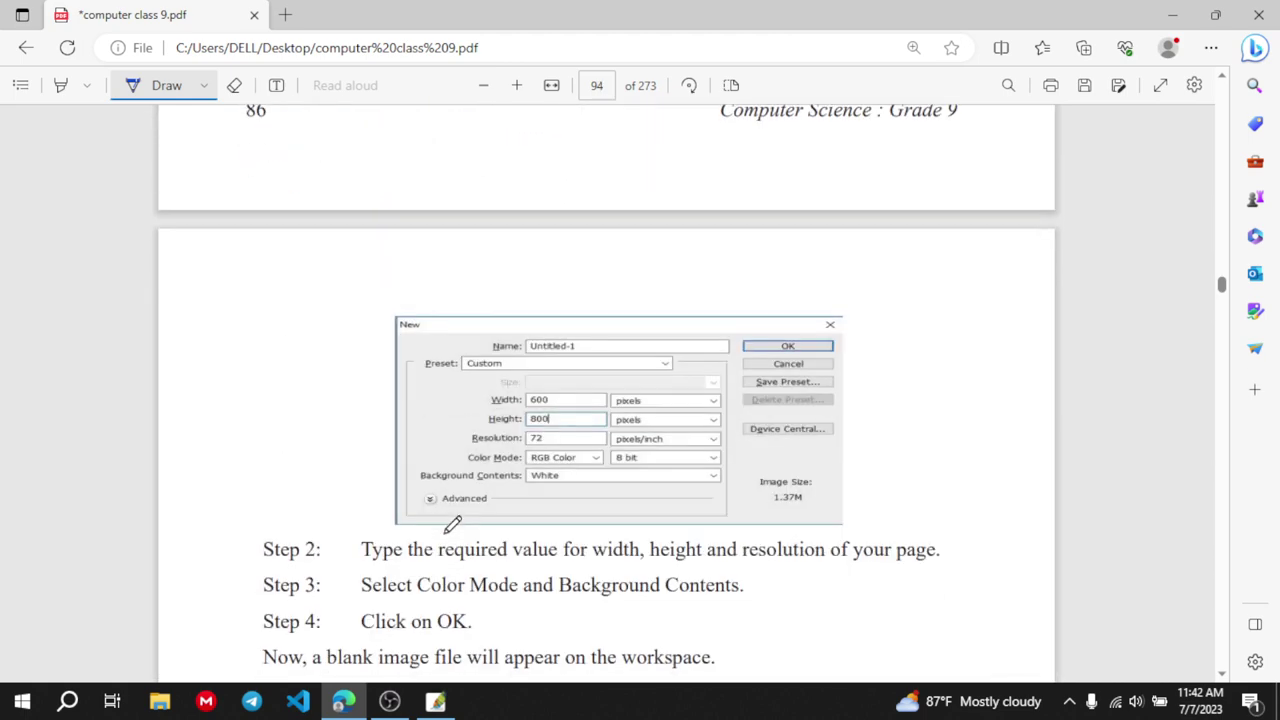
scroll(547, 318, "up", 3)
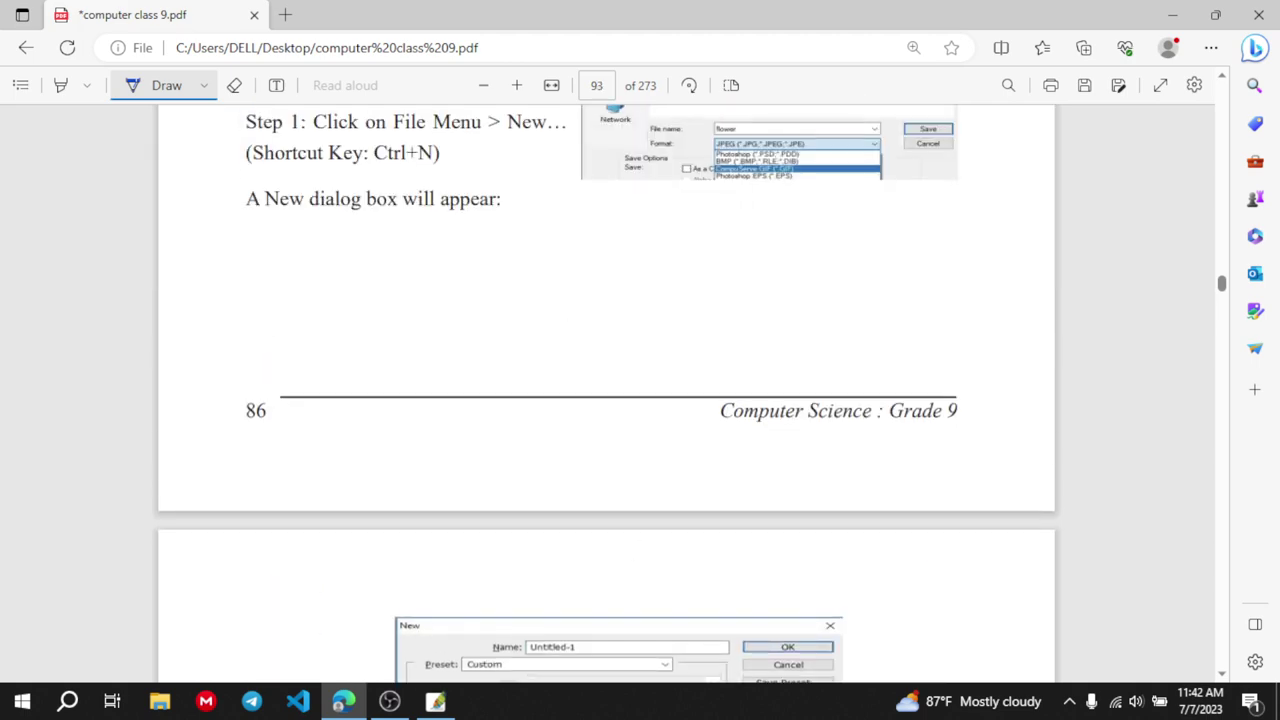
Switch to Photoshop, close formatchange.png and move the toolbox closer to the workspace edge
left_click(435, 701)
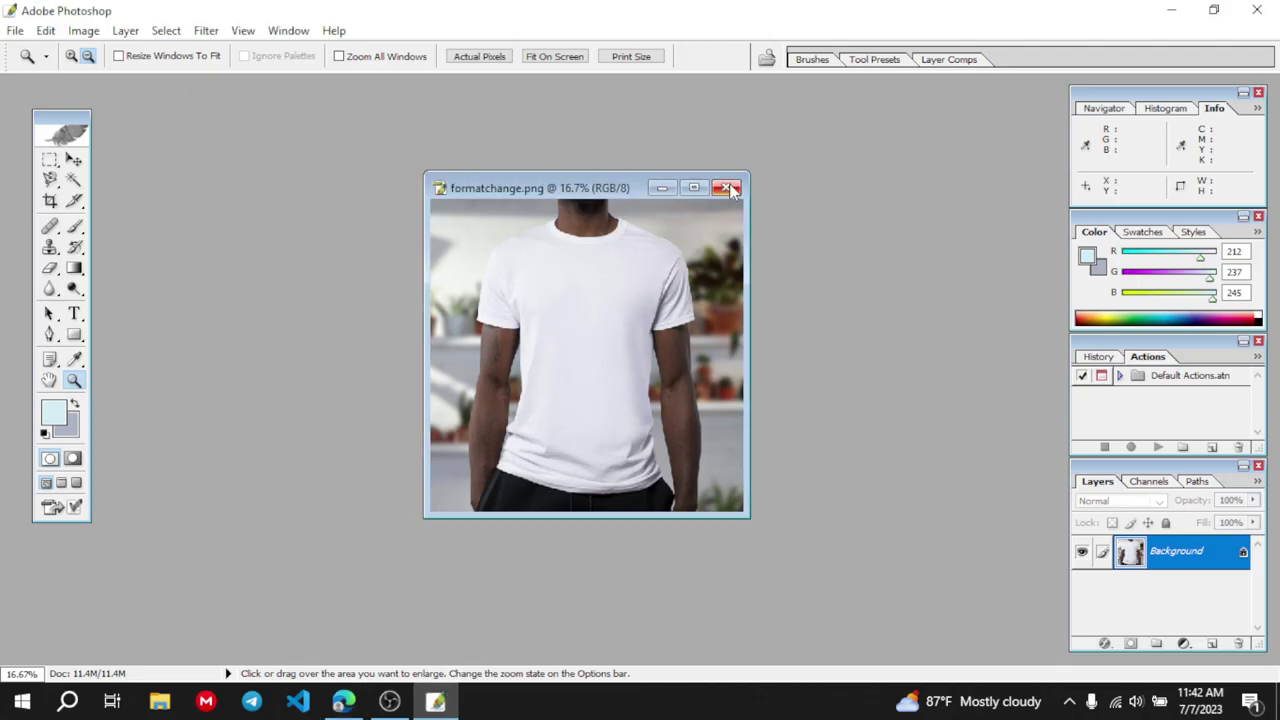
left_click(727, 189)
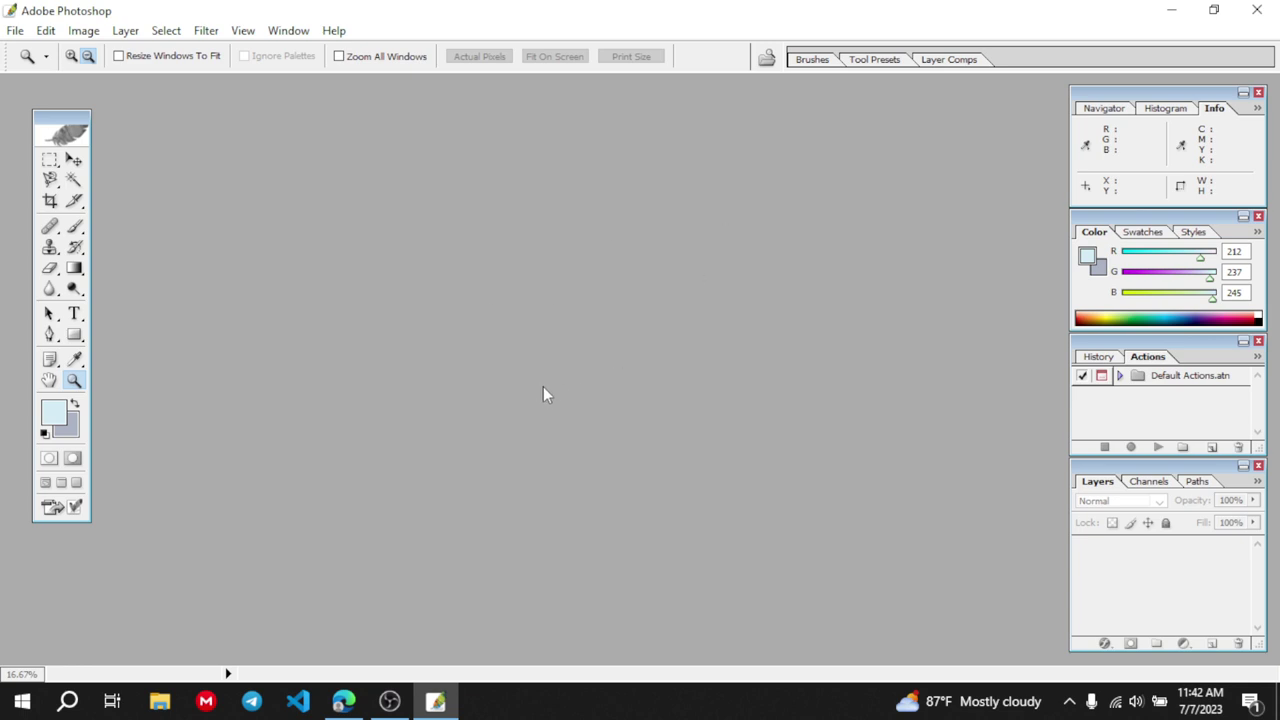
left_click_drag(49, 121, 34, 119)
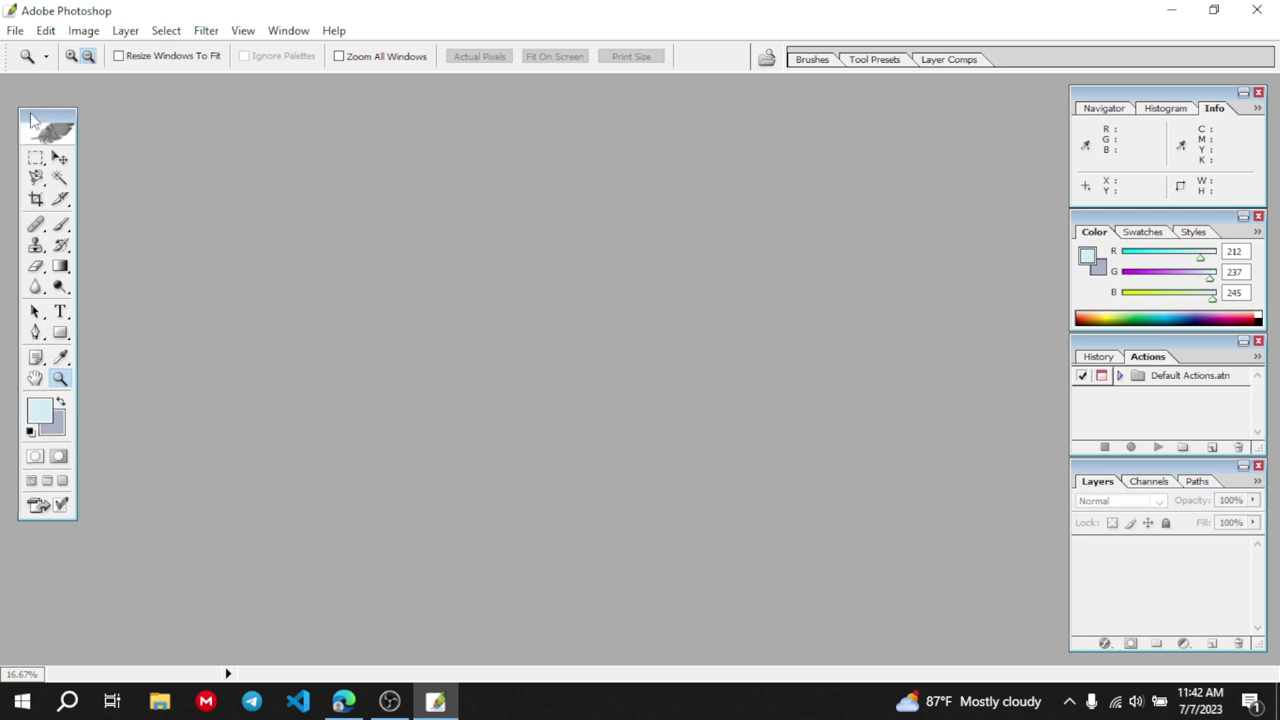
Start creating a new image file
left_click(15, 31)
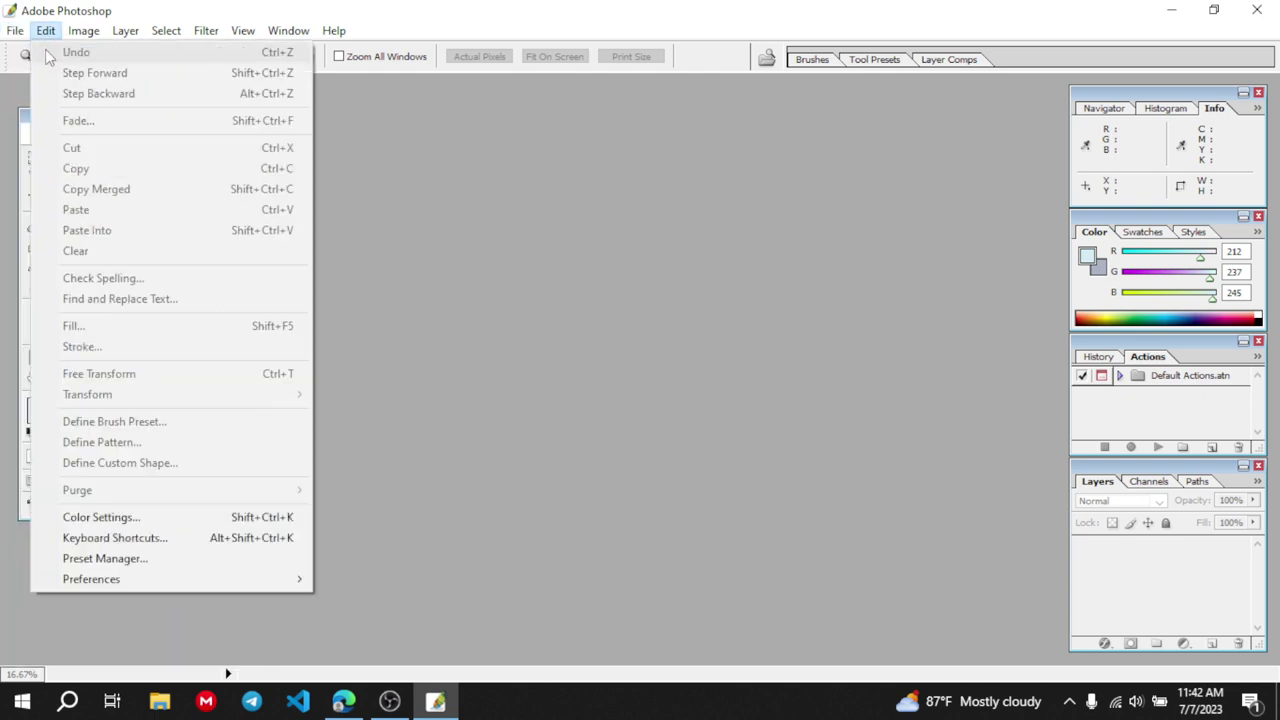
Start a new document and name it newimage
left_click(492, 268)
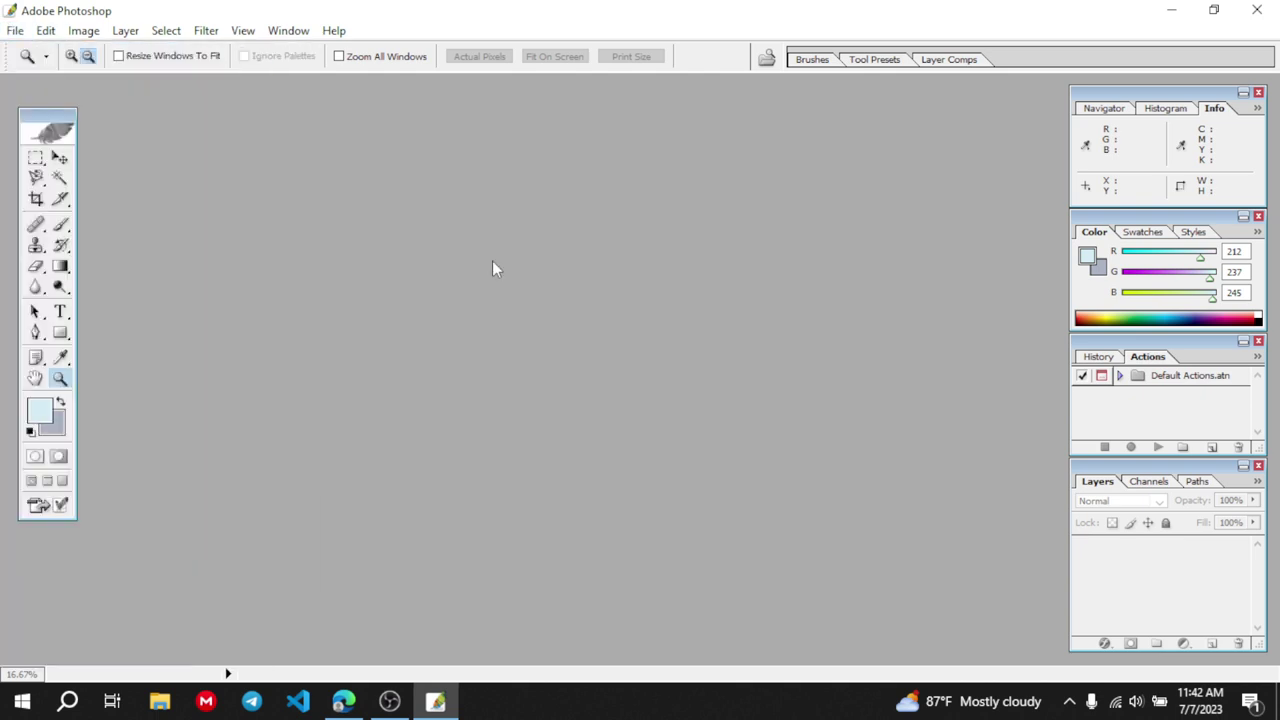
key("ctrl+n")
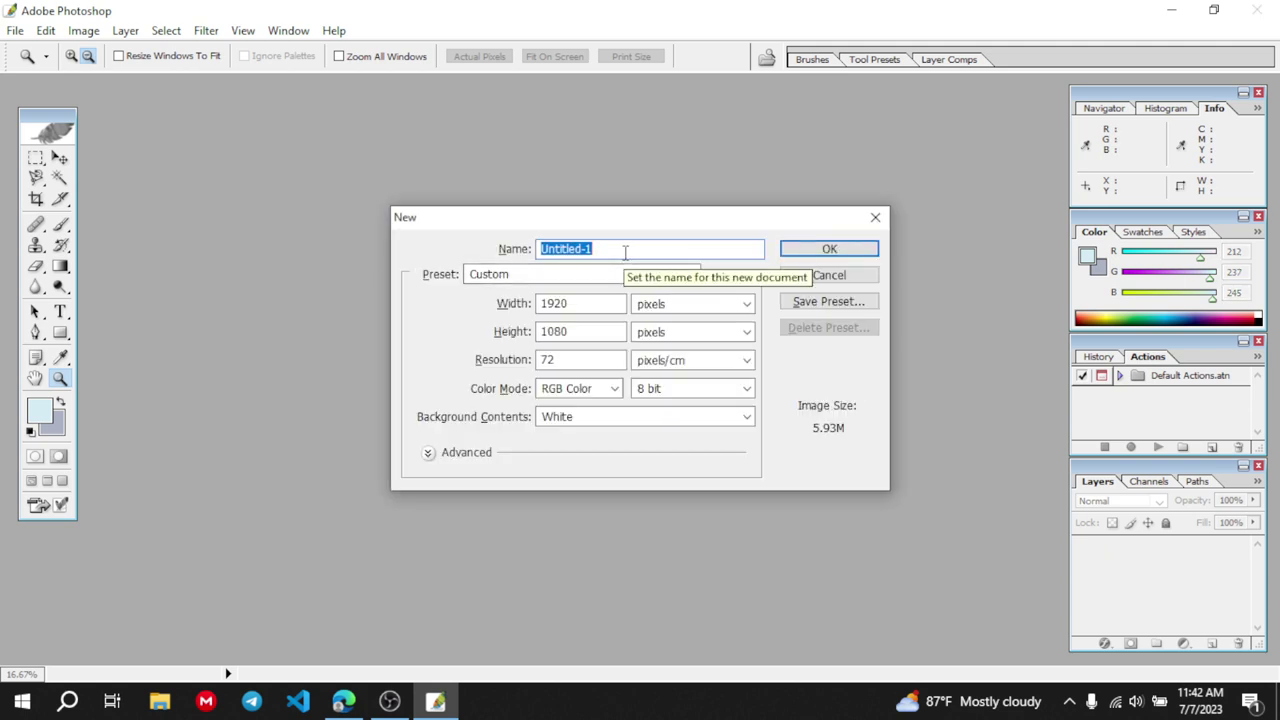
key("BackSpace")
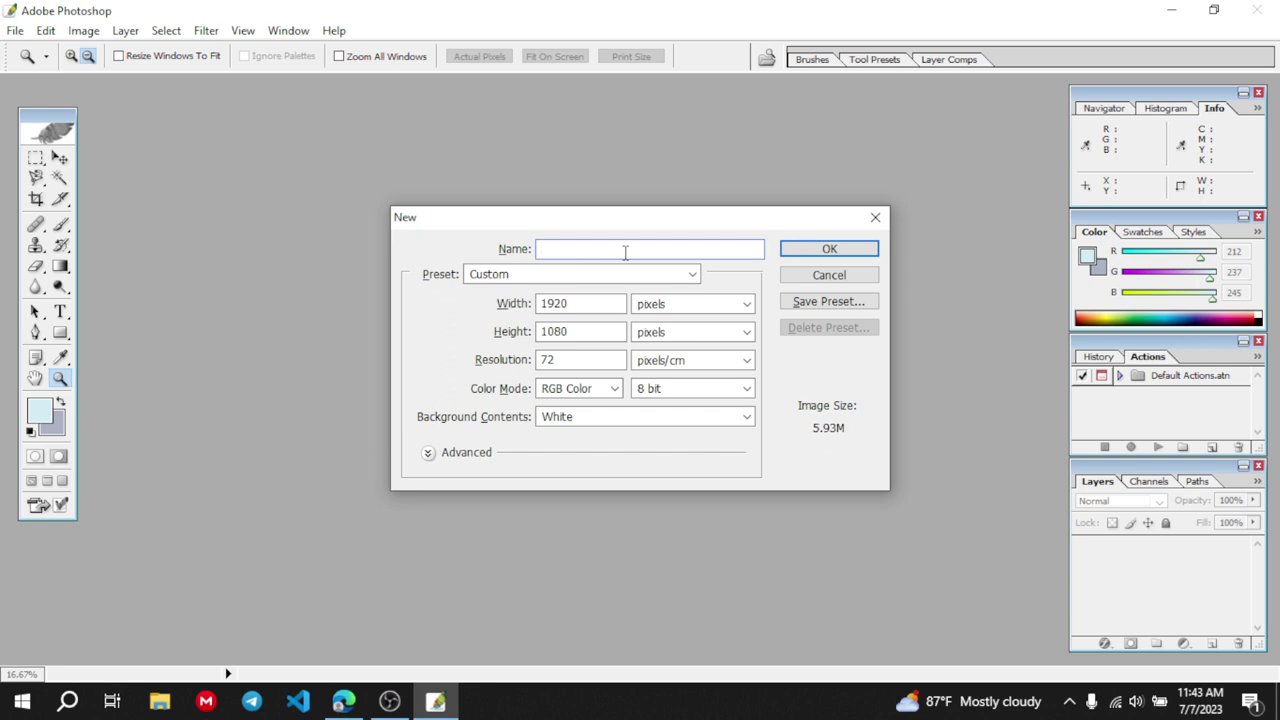
type("newimage")
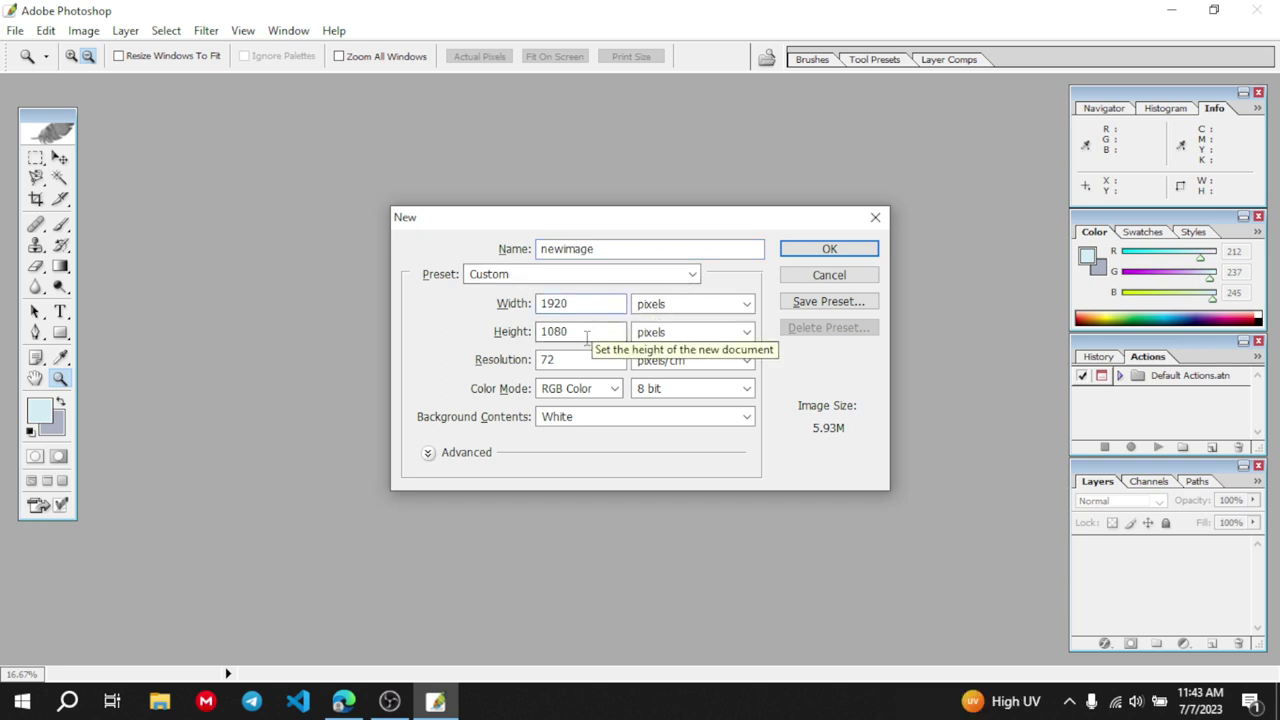
Choose pixels as the unit for the new document's width
left_click(600, 332)
left_click(743, 308)
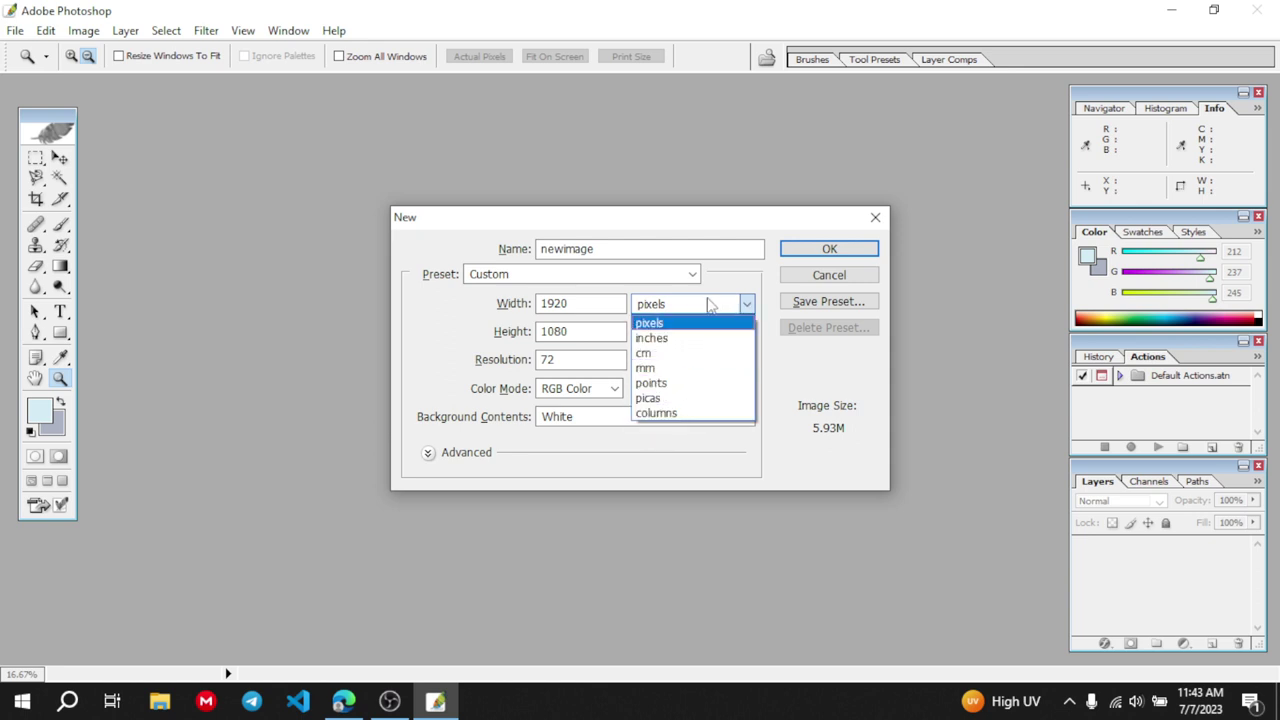
left_click(686, 325)
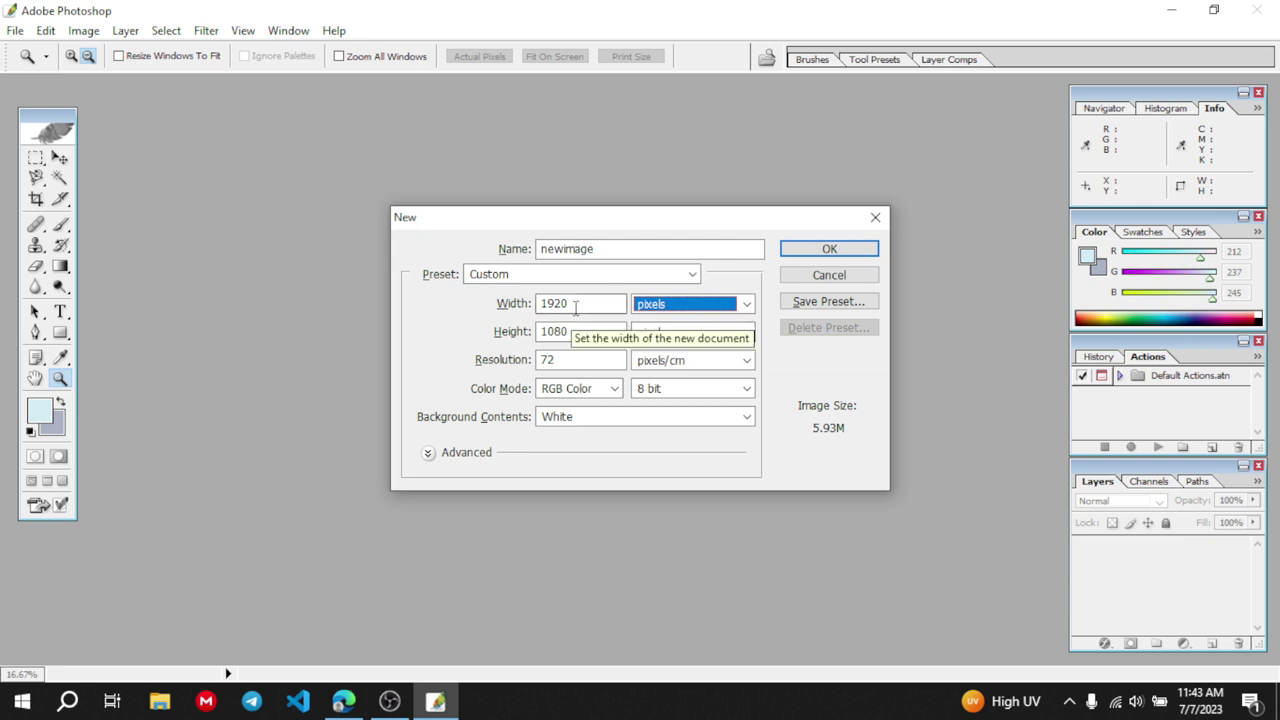
key("Tab")
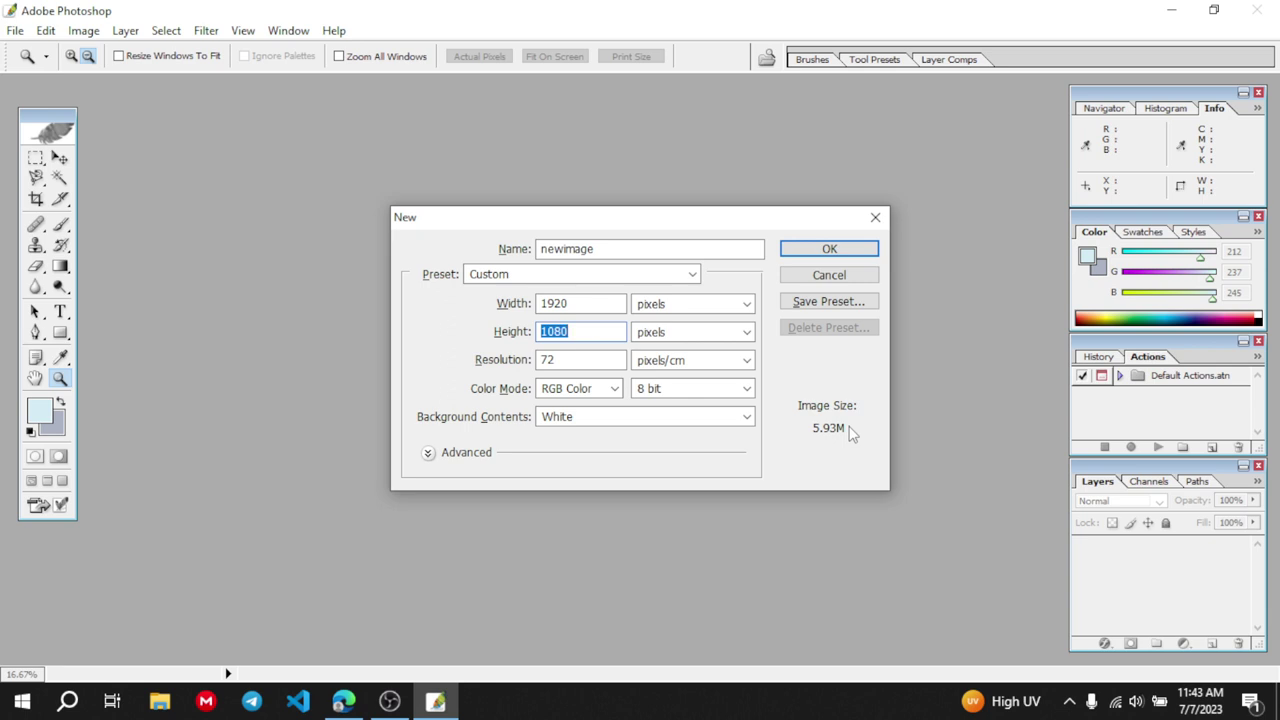
Look over the color modes on offer and choose pixels/cm as the new document's resolution unit
left_click(597, 361)
left_click_drag(573, 357, 546, 360)
left_click(590, 391)
left_click(590, 391)
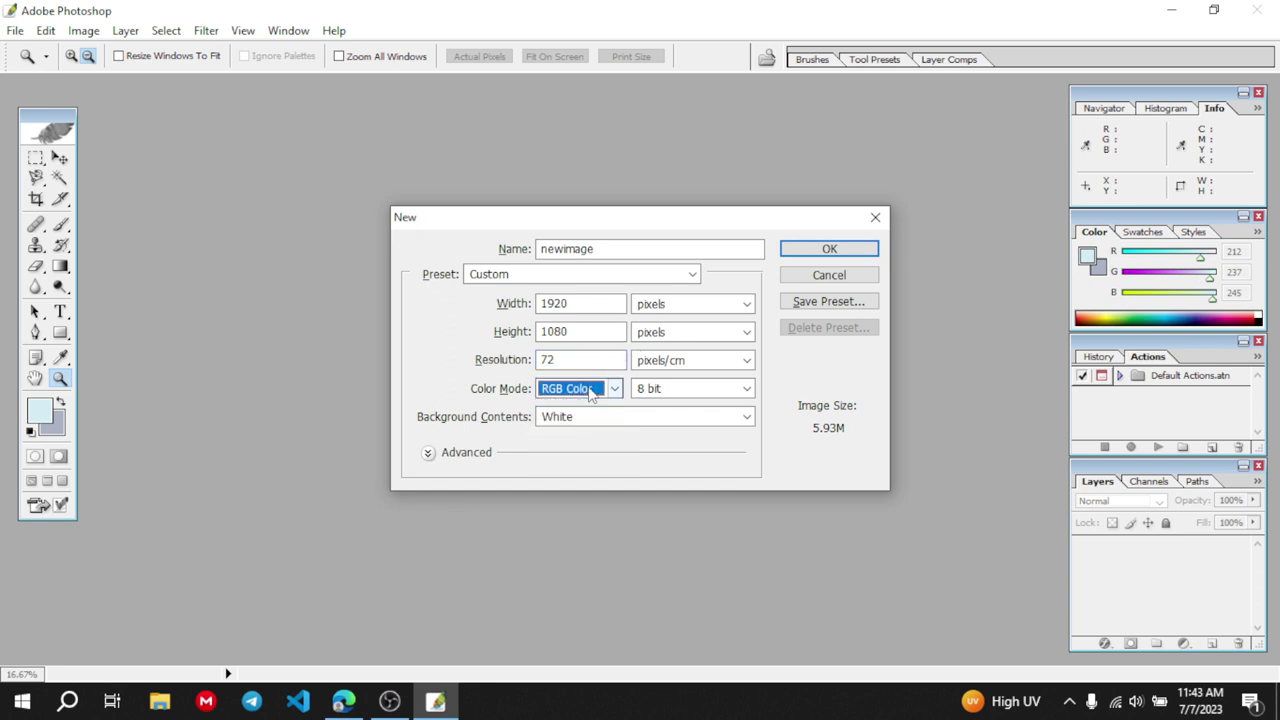
left_click(620, 389)
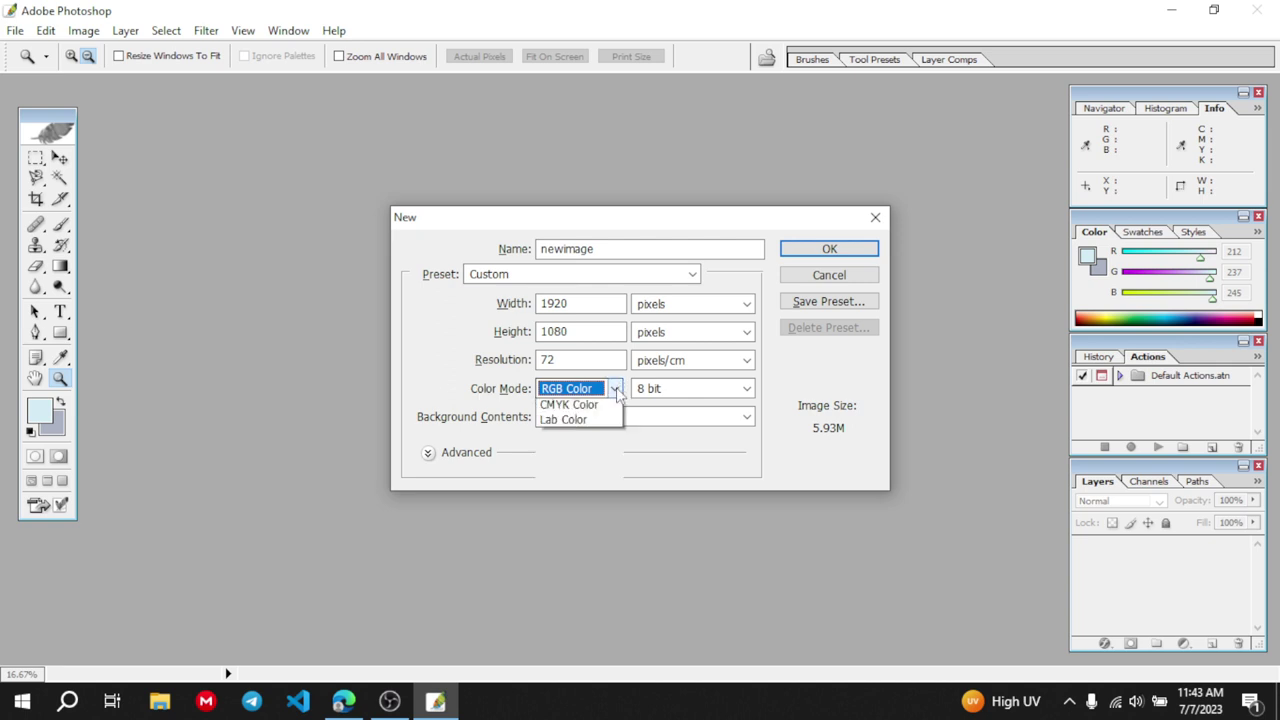
left_click(616, 392)
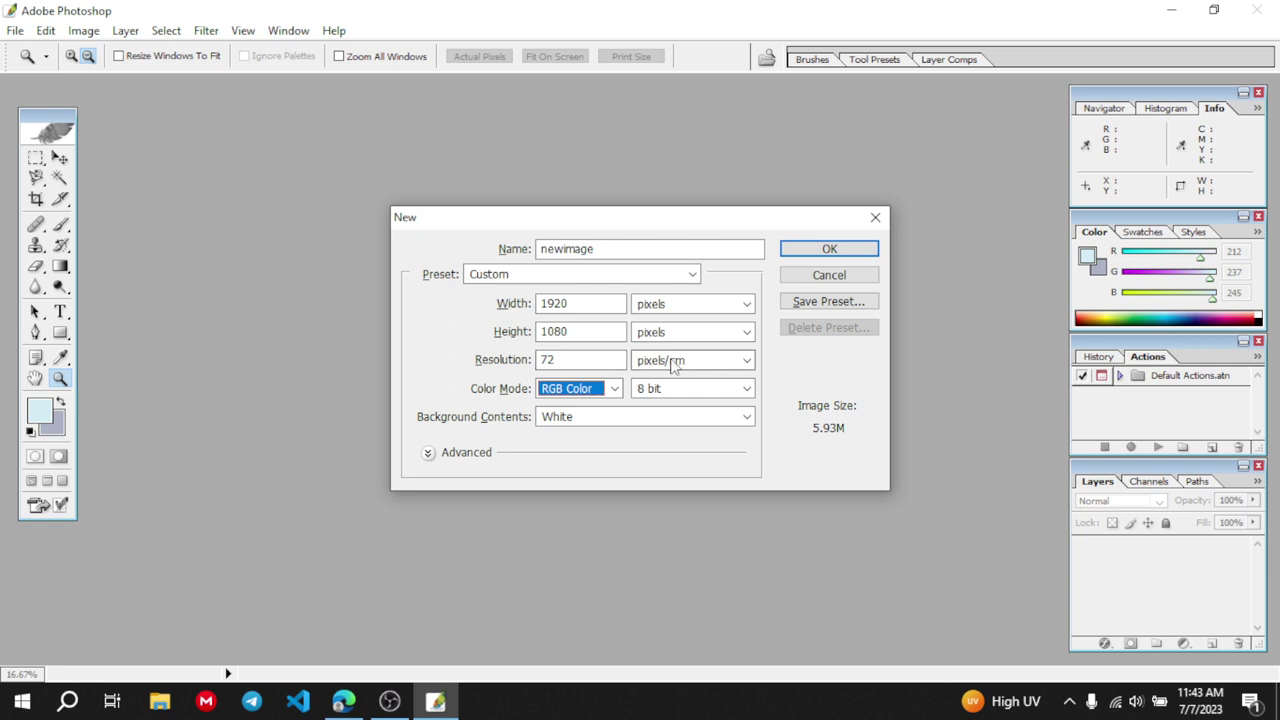
left_click(737, 363)
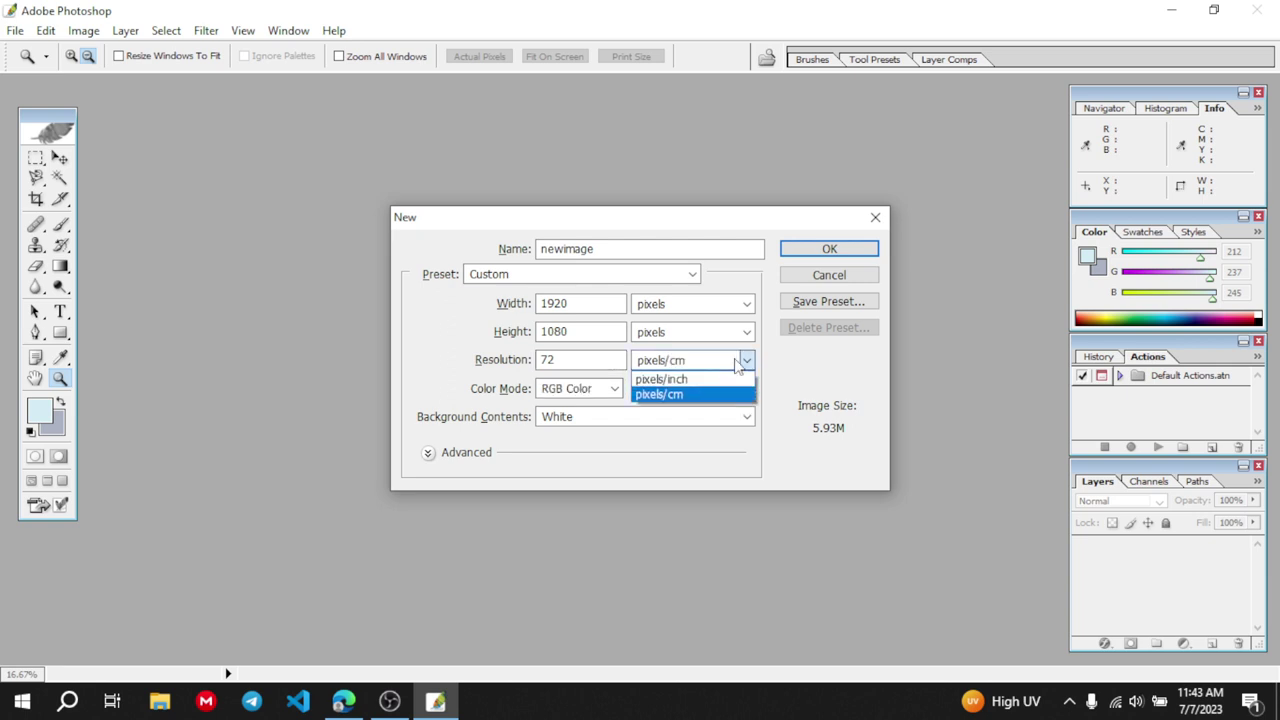
left_click(690, 393)
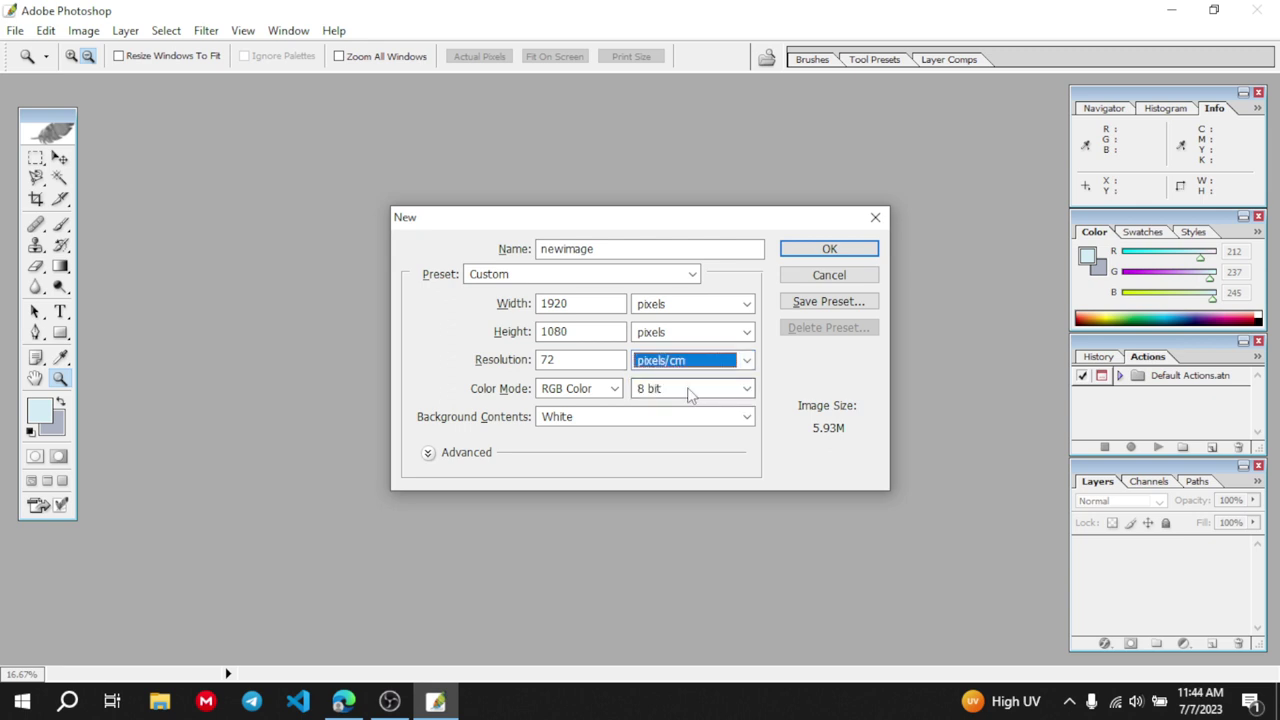
Switch the new document's color mode to CMYK Color and back to RGB Color
left_click(612, 389)
left_click(610, 390)
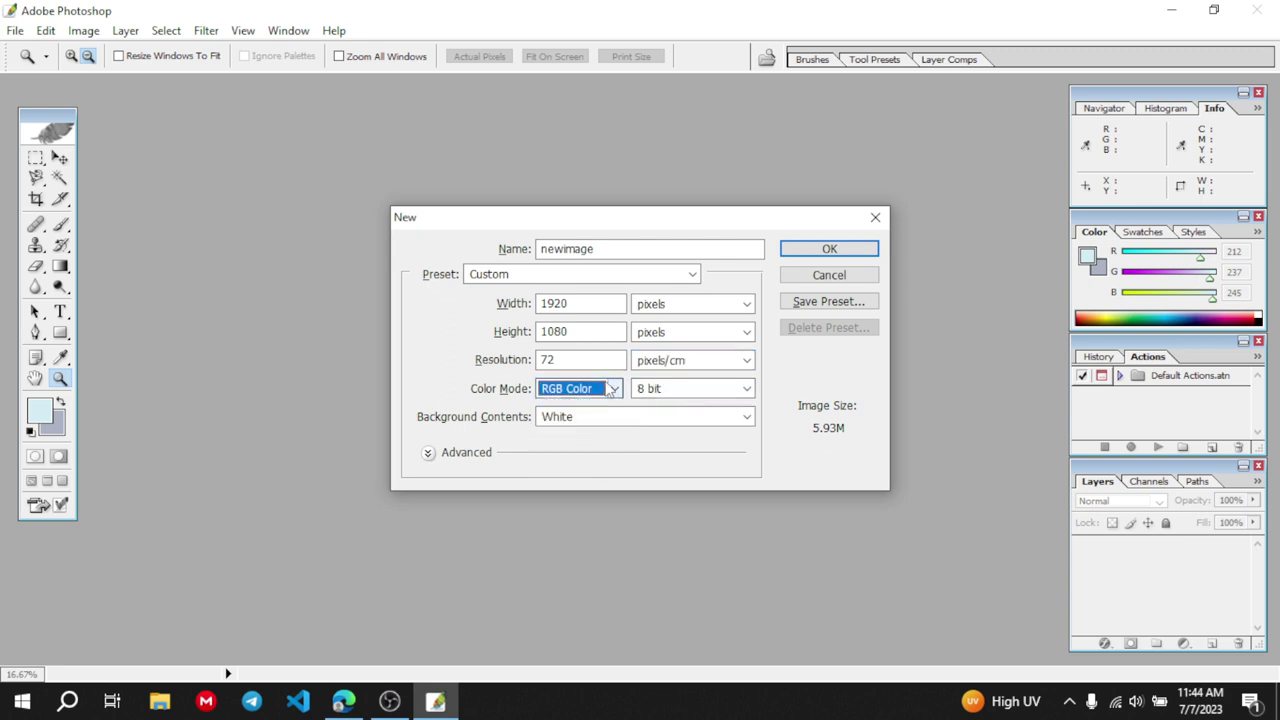
left_click(612, 389)
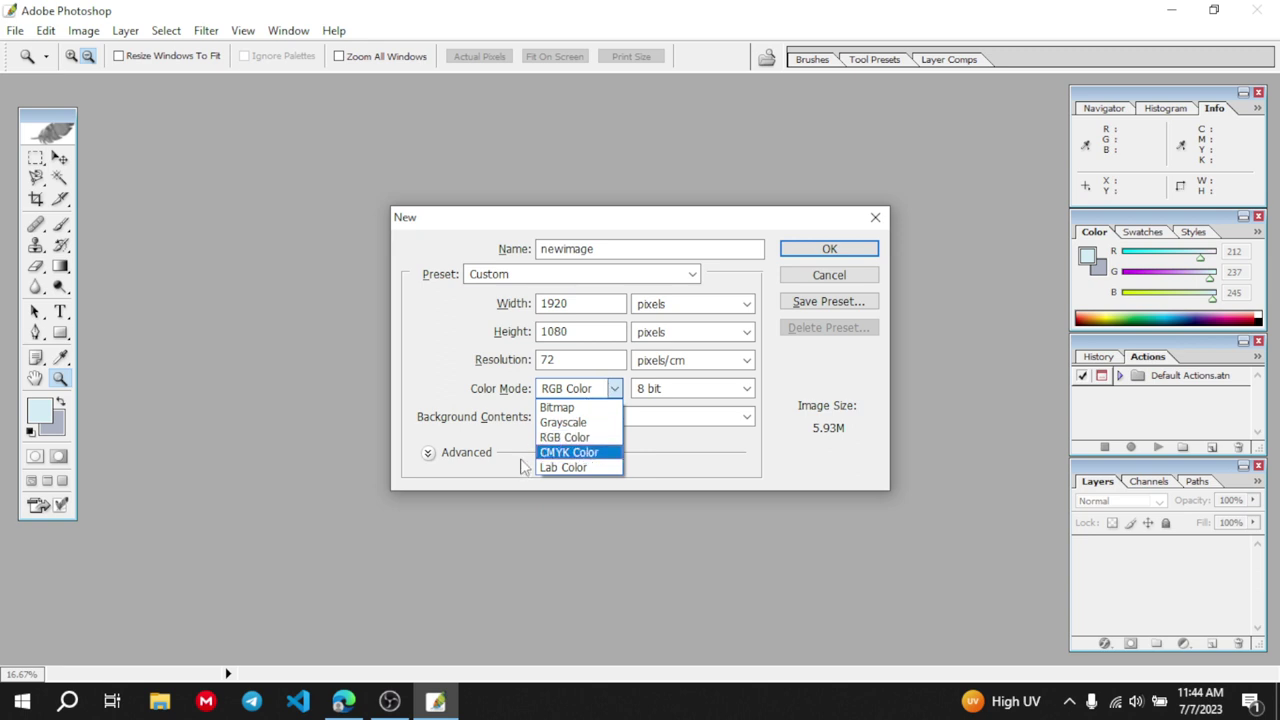
left_click(560, 453)
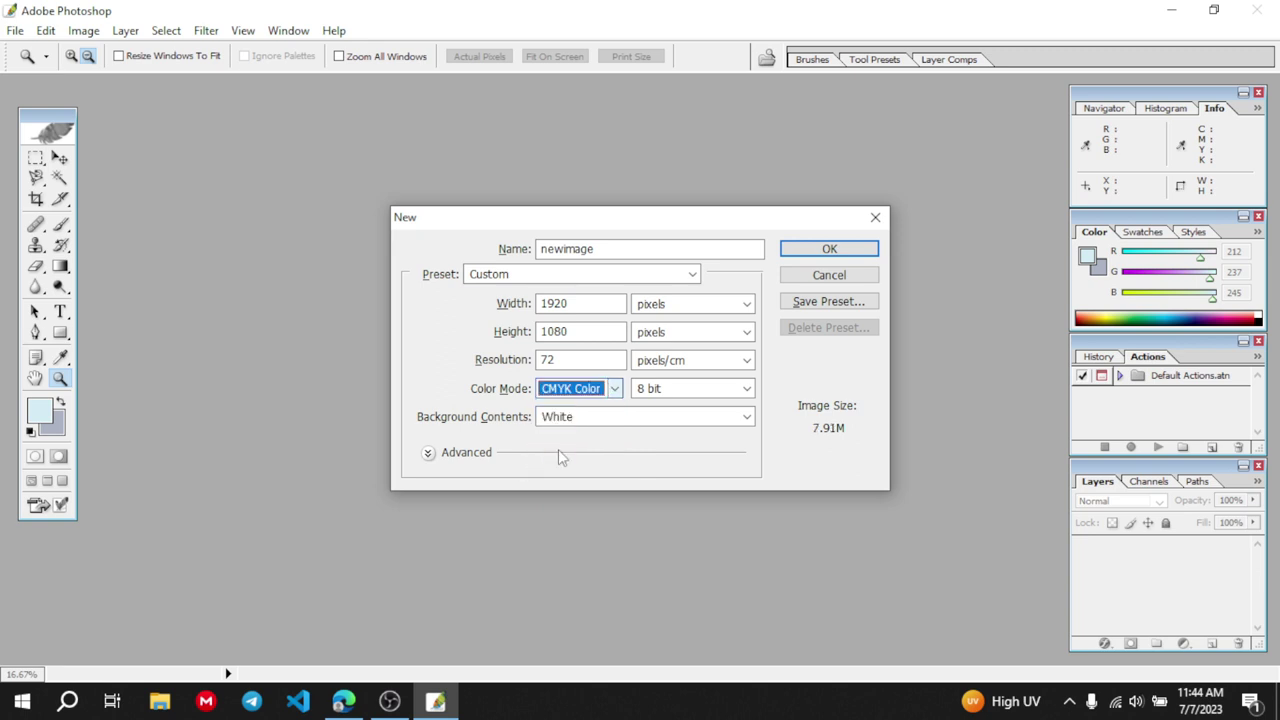
left_click(613, 389)
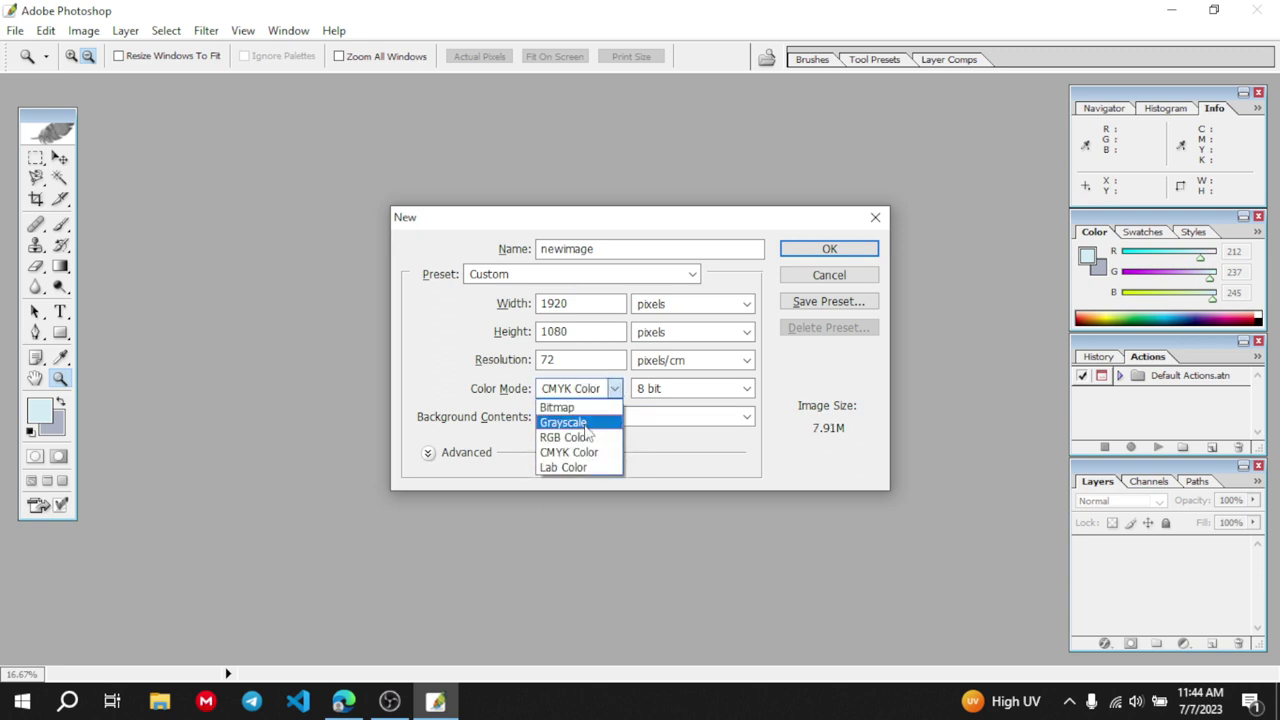
left_click(586, 438)
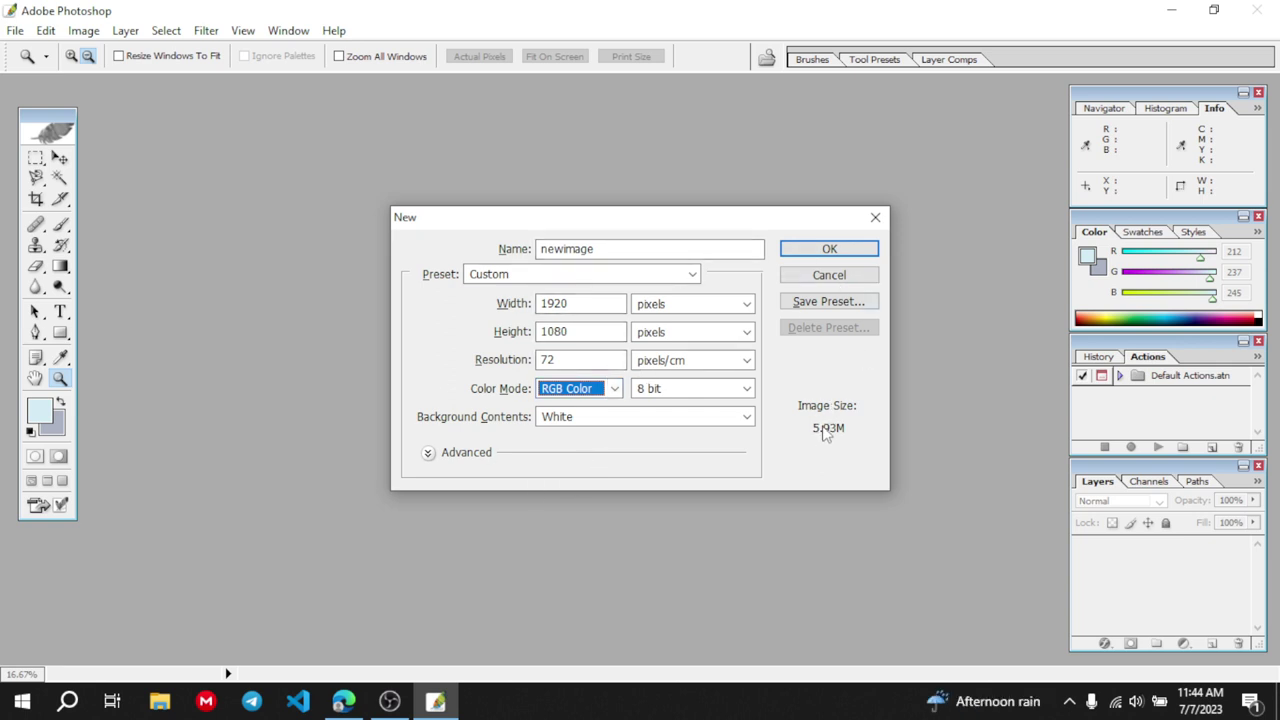
Try a width of 1000 pixels and a height of 1000 pixels for the new document
key("shift+Tab")
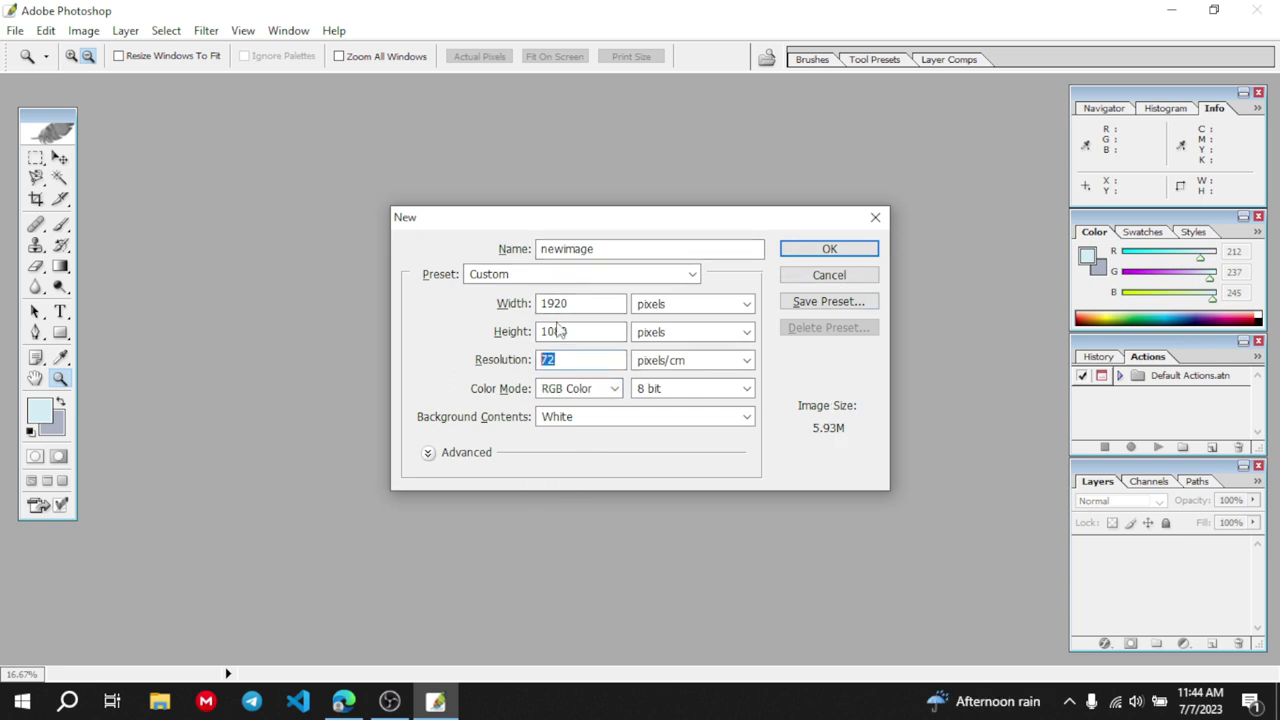
left_click(572, 301)
key("BackSpace")
key("BackSpace")
key("BackSpace")
key("BackSpace")
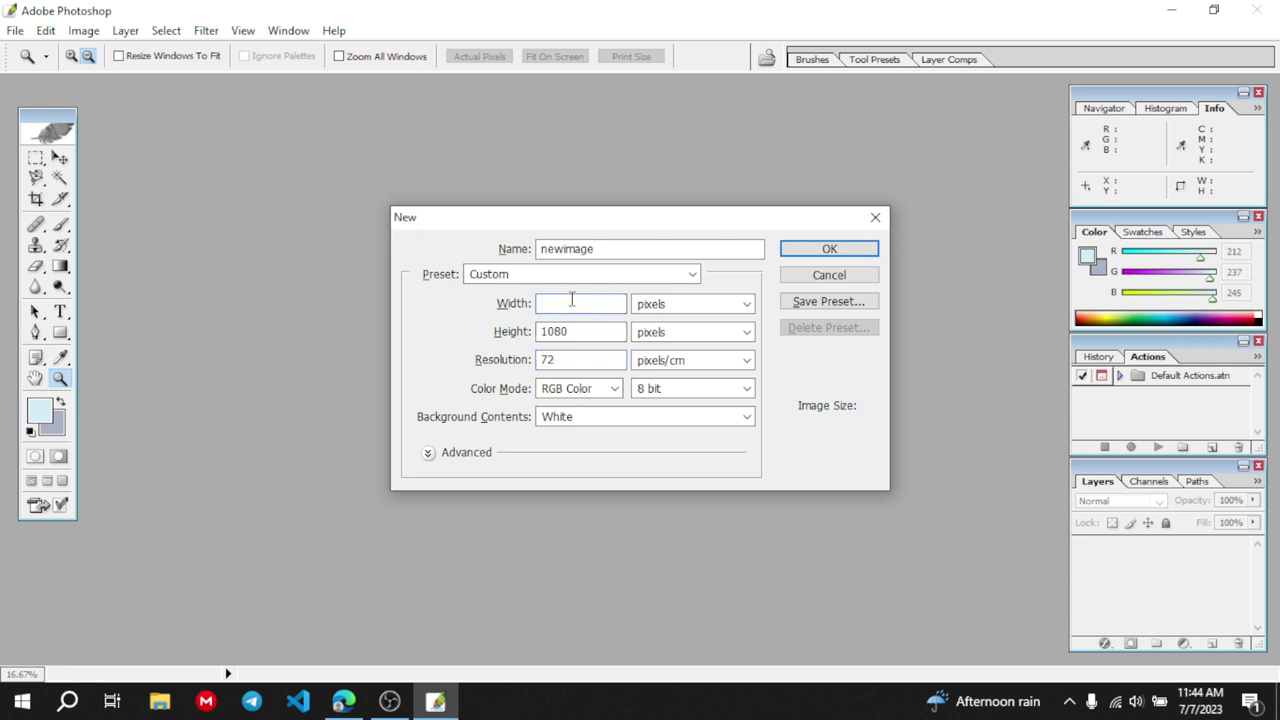
type("1000")
left_click(563, 333)
key("BackSpace")
type("0")
Set the width to 1920 and the height to 1080 pixels, create the document, and move its window clear of the toolbox
double_click(578, 310)
type("1920")
left_click(564, 331)
key("BackSpace")
type("8")
left_click(843, 248)
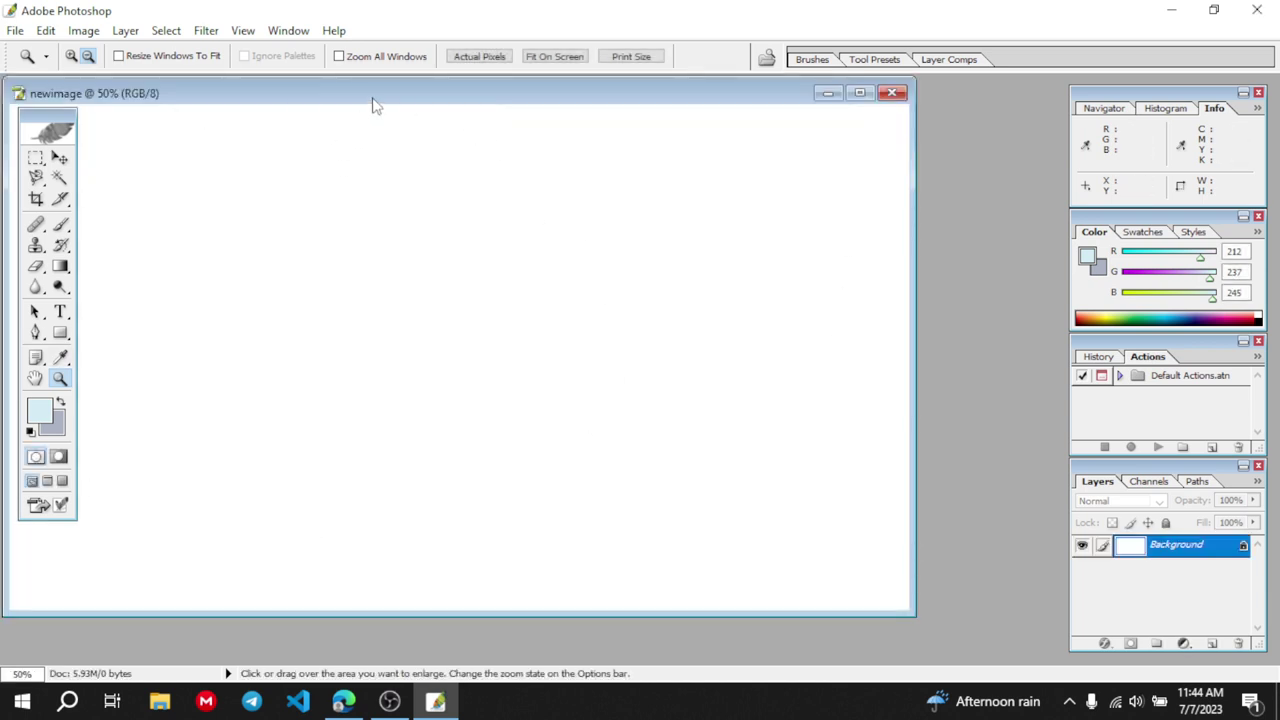
left_click_drag(378, 104, 482, 130)
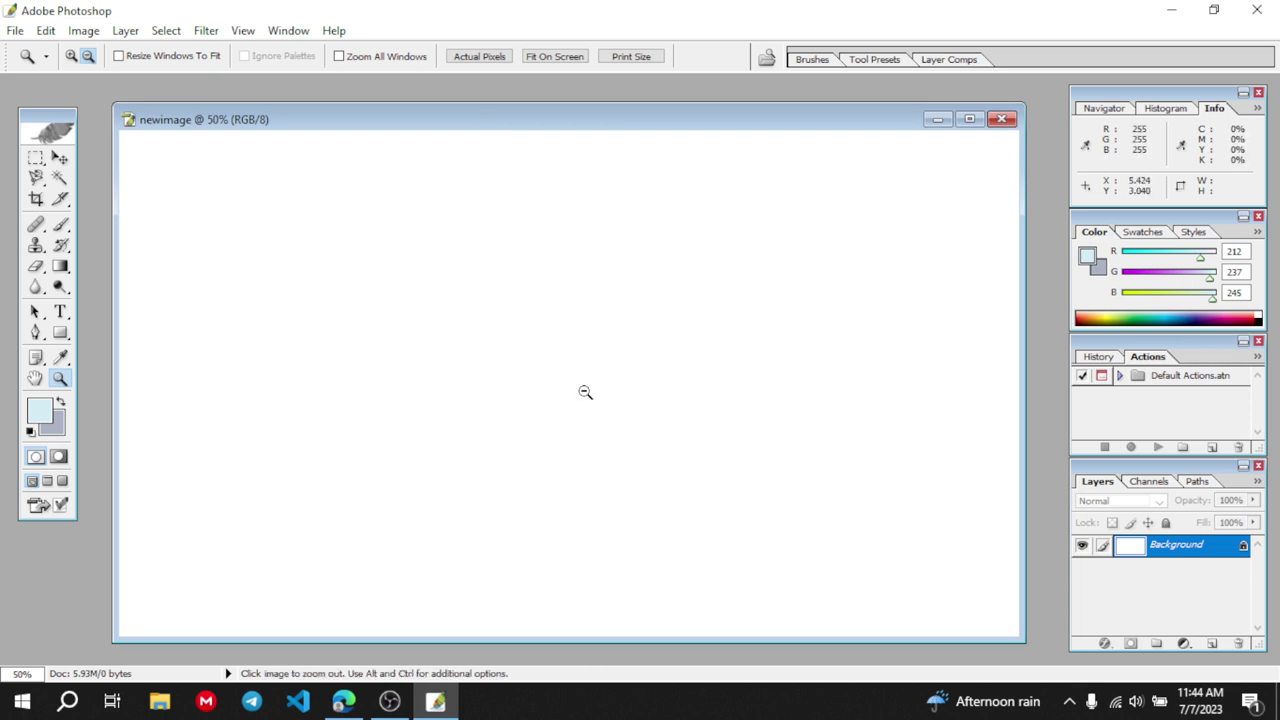
Switch to the textbook PDF in Edge and underline "Color Mode and Background Contents" in Step 3 on page 94
left_click(343, 701)
scroll(475, 470, "up", 2)
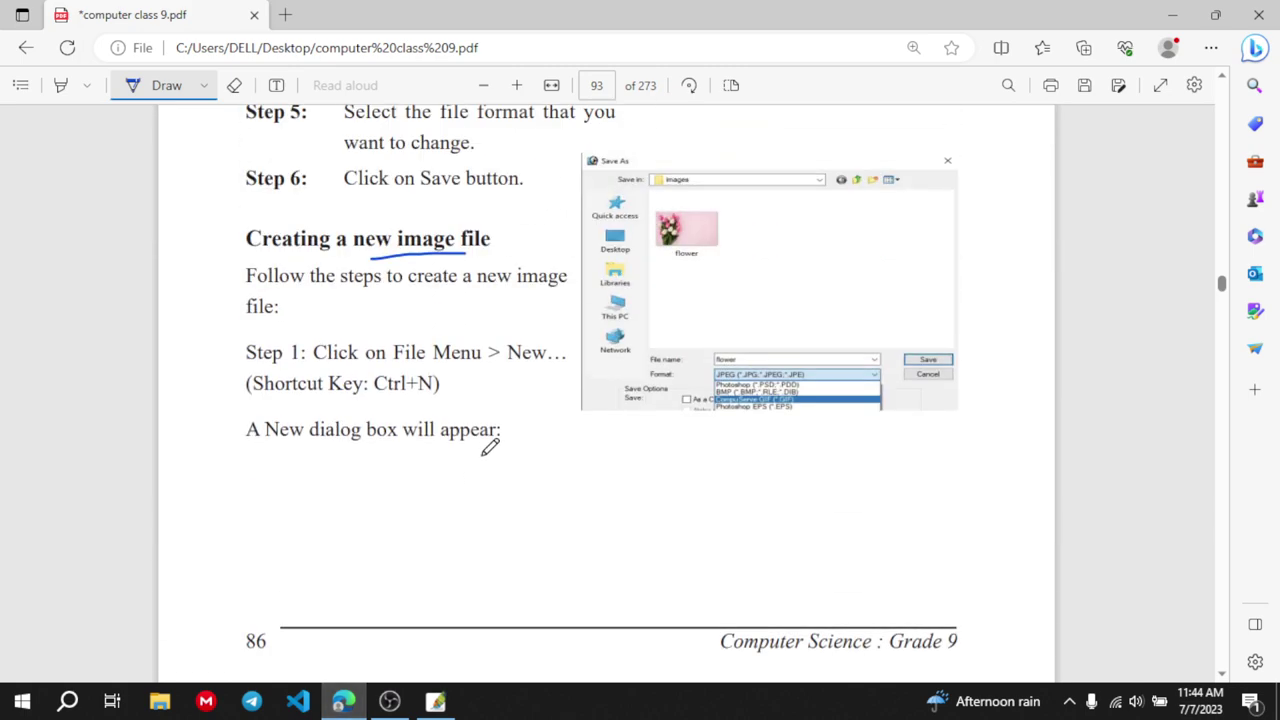
scroll(489, 446, "down", 5)
scroll(598, 404, "down", 3)
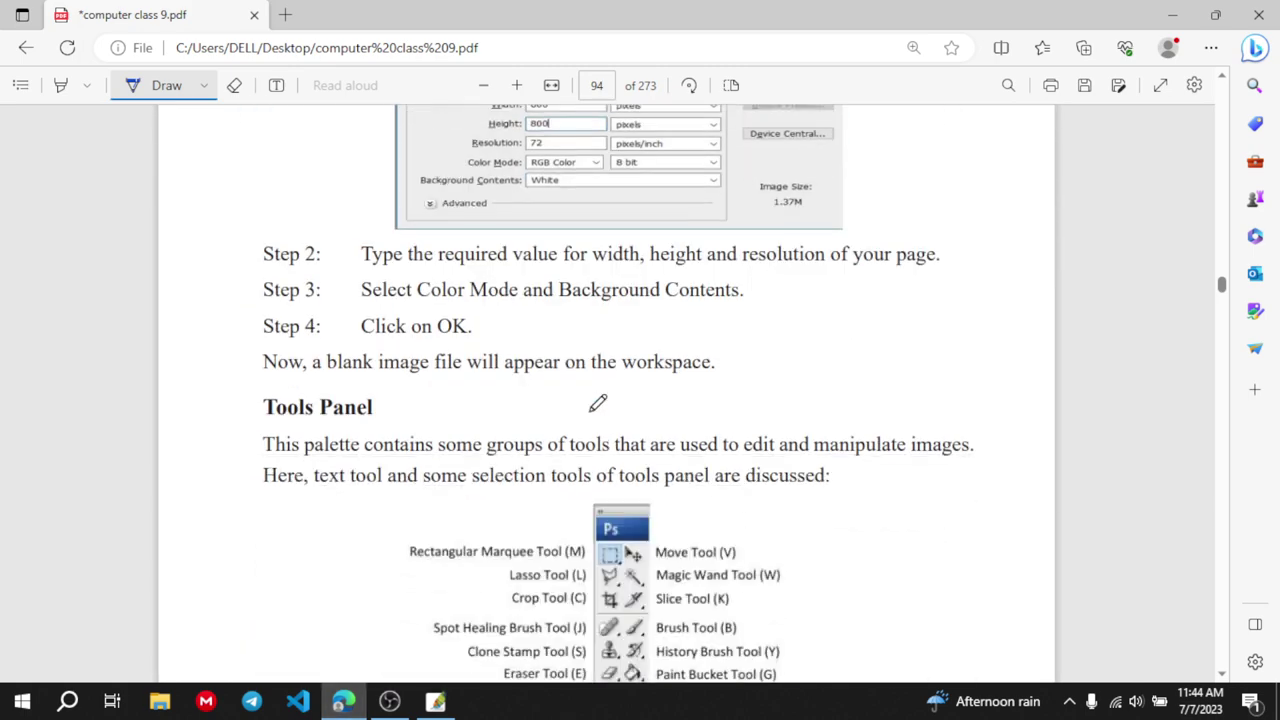
scroll(598, 404, "up", 1)
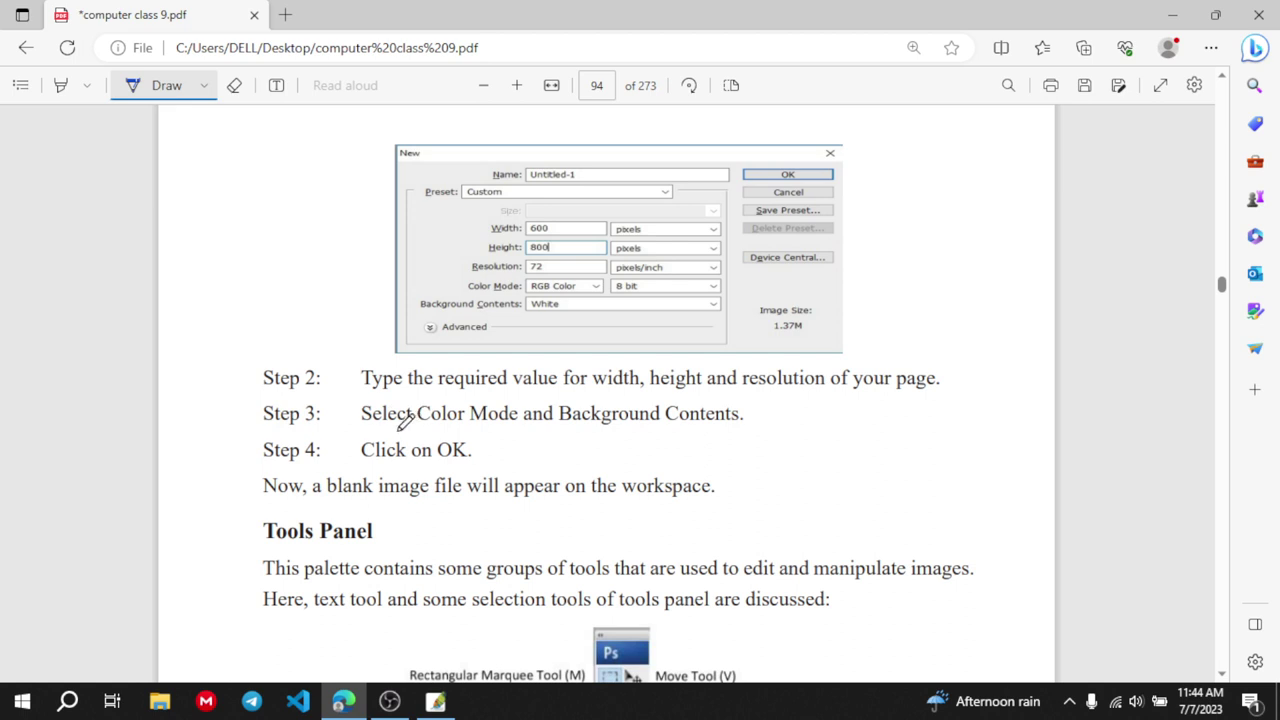
left_click_drag(416, 428, 680, 428)
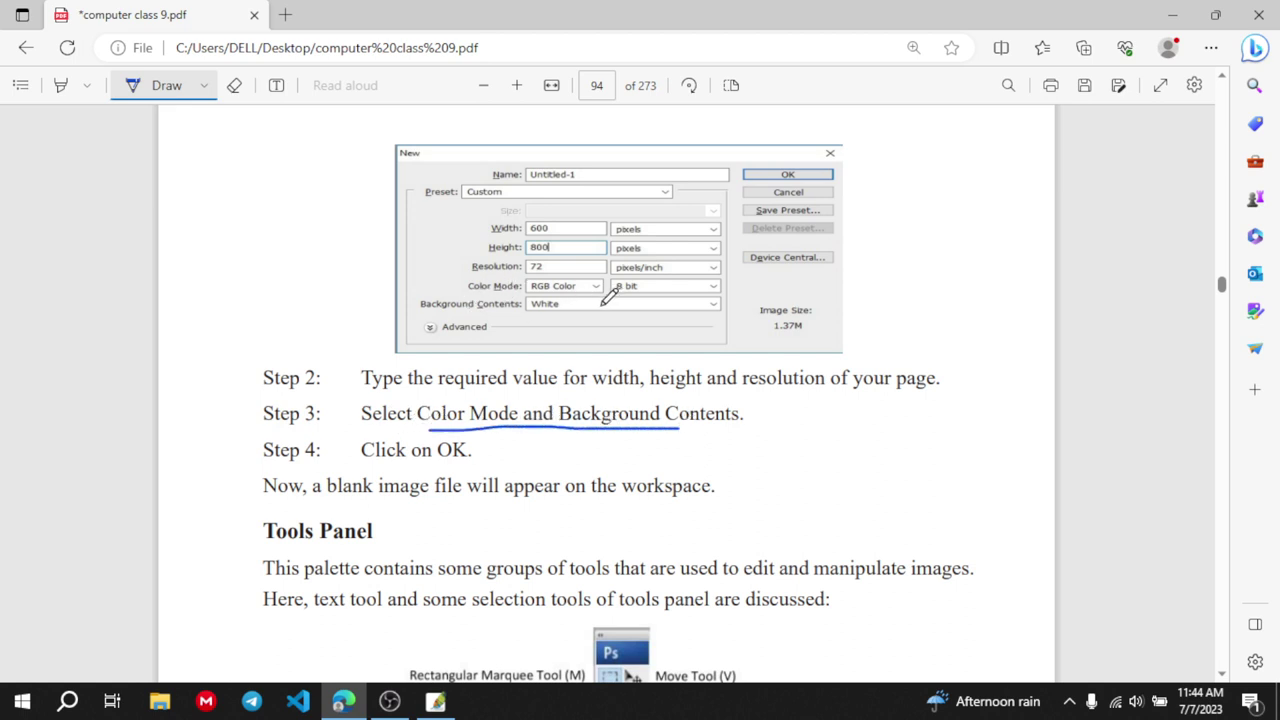
Check the blank image in Photoshop, return to the PDF in Edge, and underline the sentence about a blank image file appearing
left_click(433, 701)
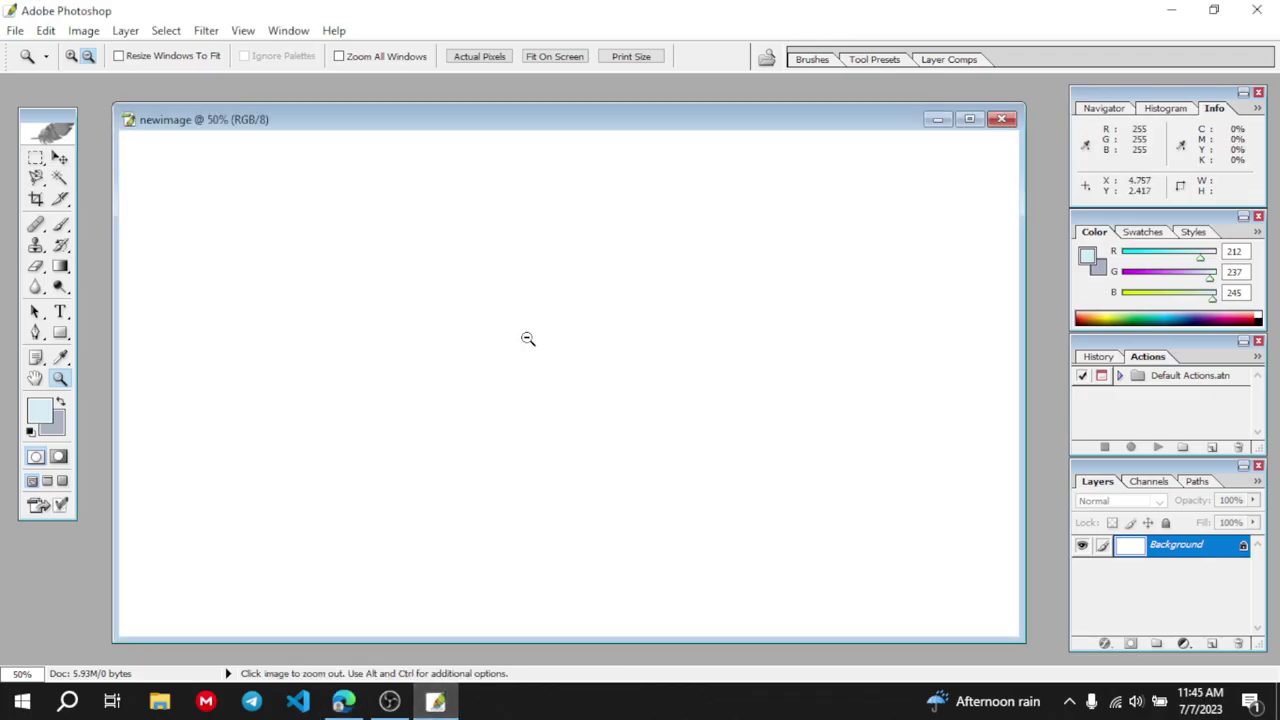
left_click(343, 701)
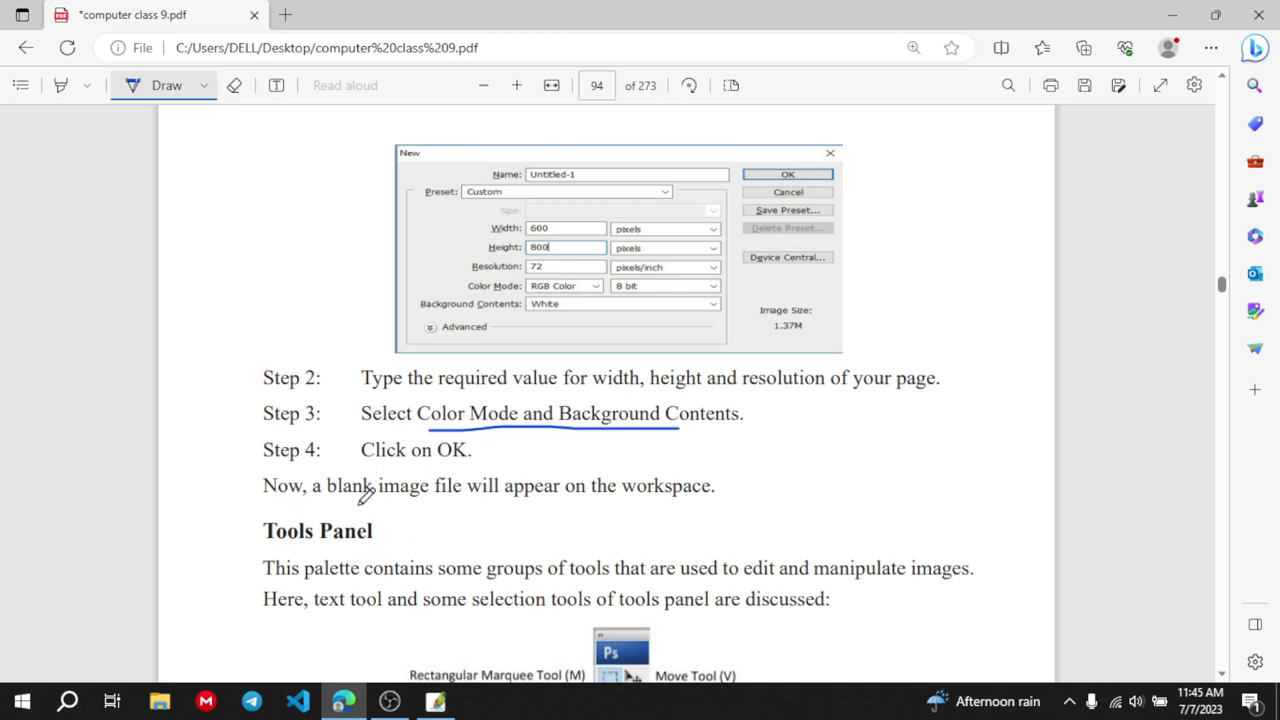
left_click_drag(362, 498, 620, 500)
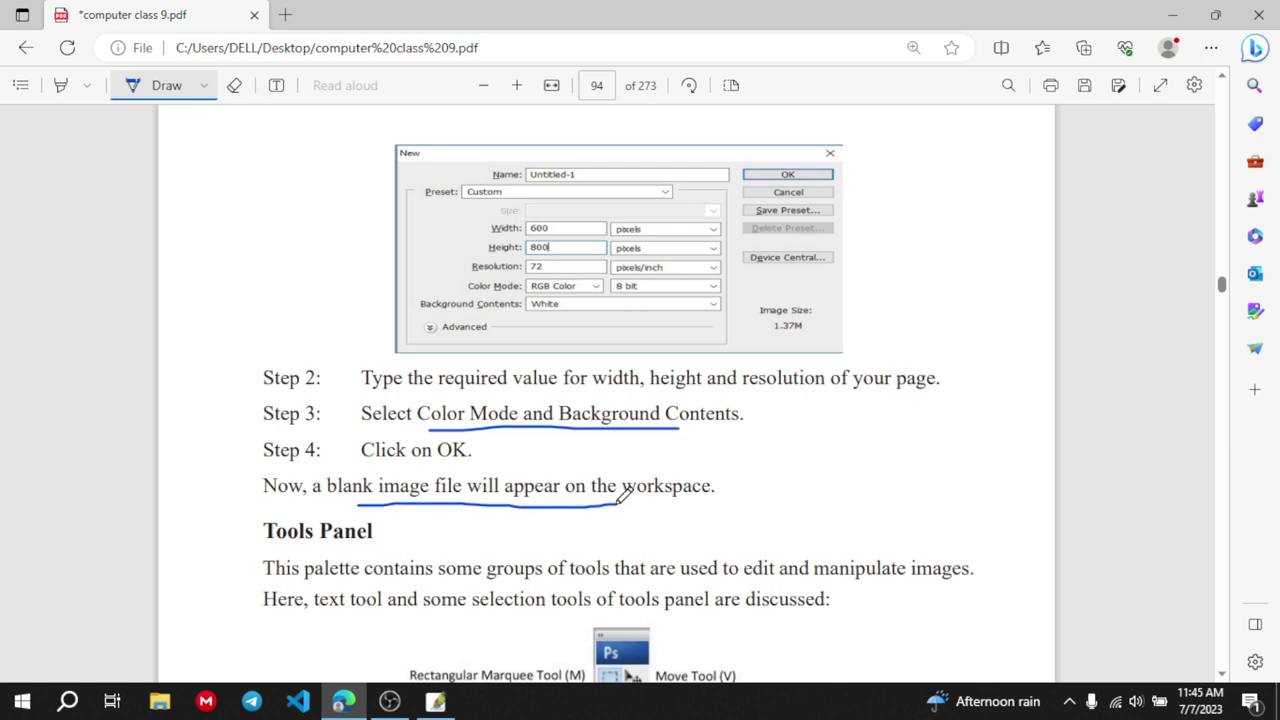
Underline the key phrases in the two introductory sentences under the Tools Panel heading
scroll(620, 500, "down", 2)
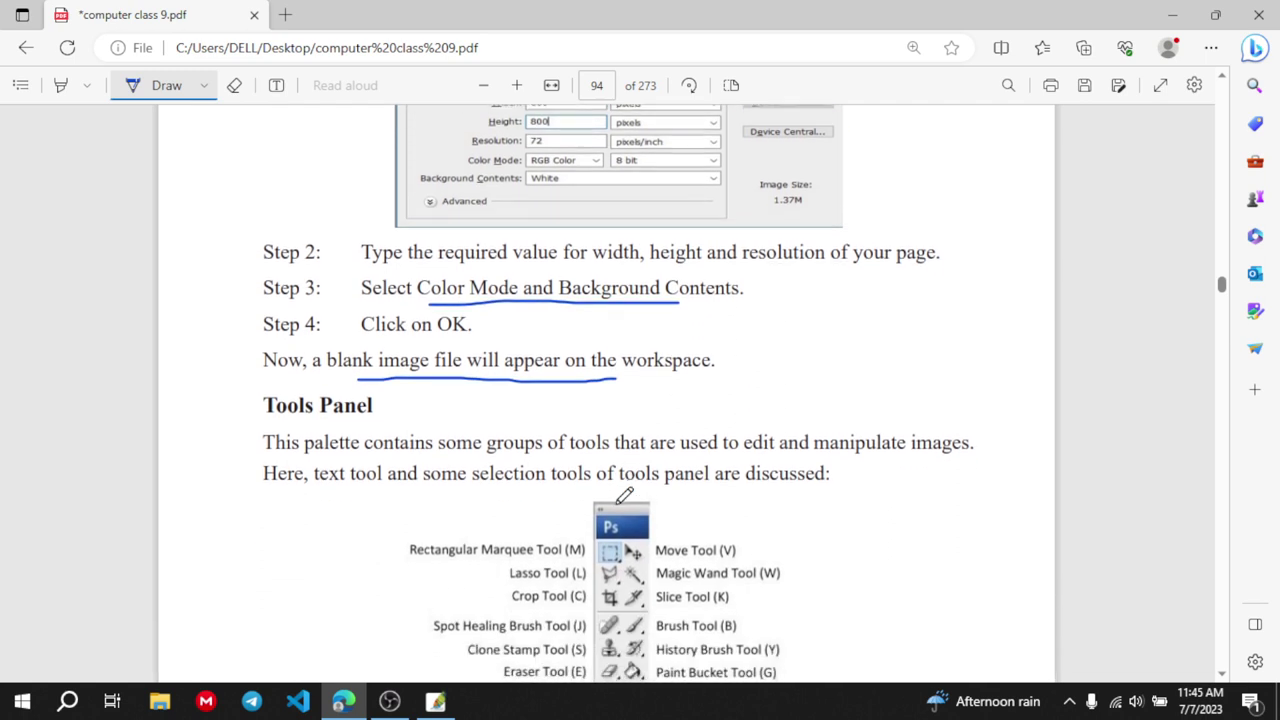
scroll(624, 495, "up", 5)
scroll(624, 495, "down", 6)
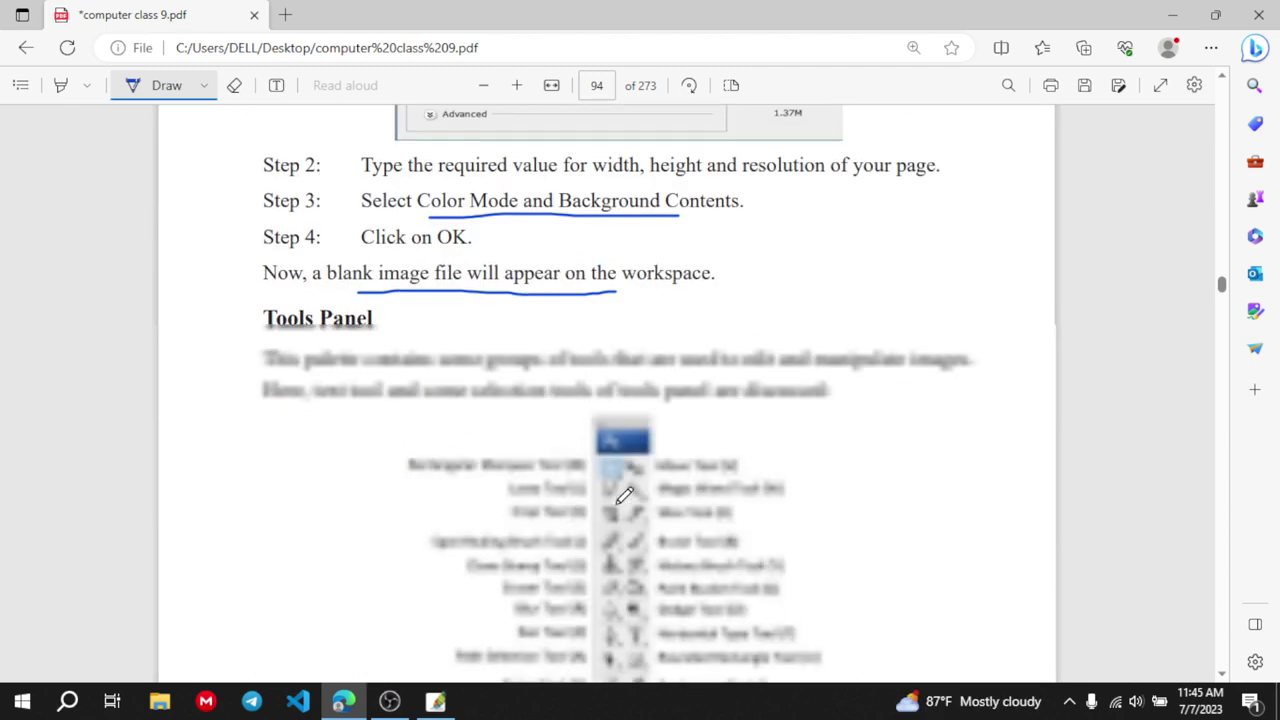
scroll(624, 495, "down", 4)
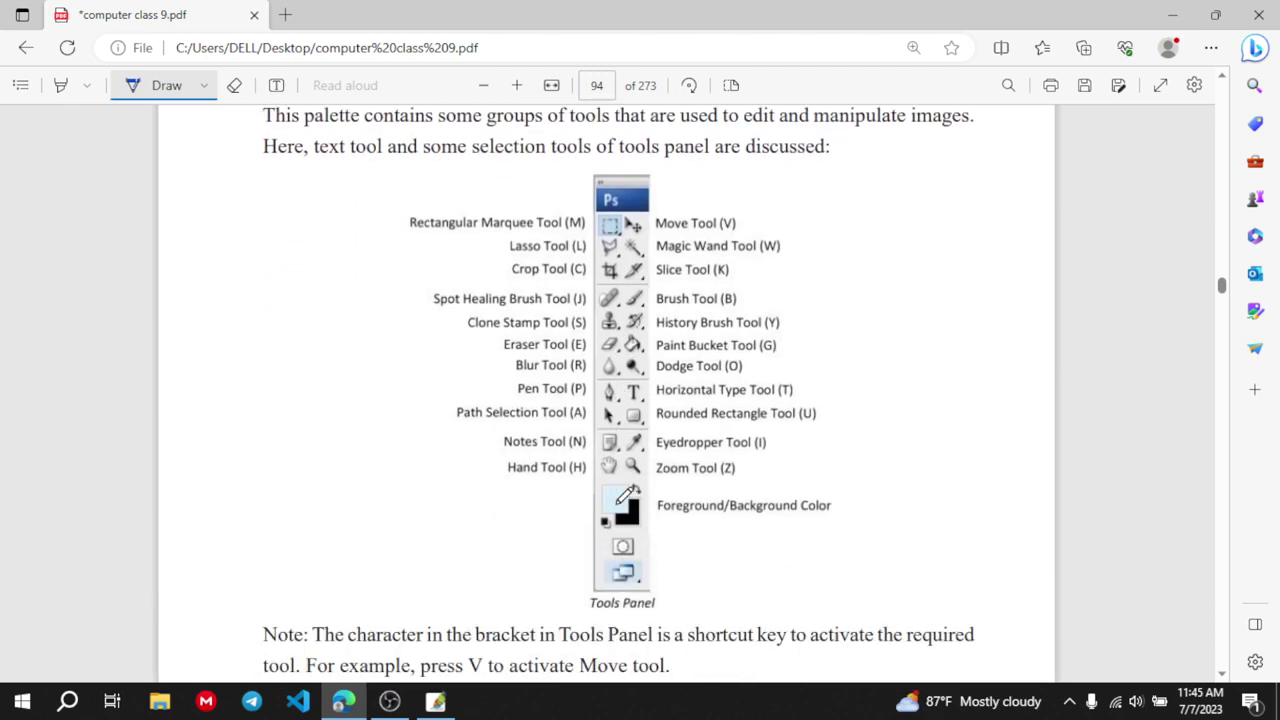
scroll(624, 495, "up", 2)
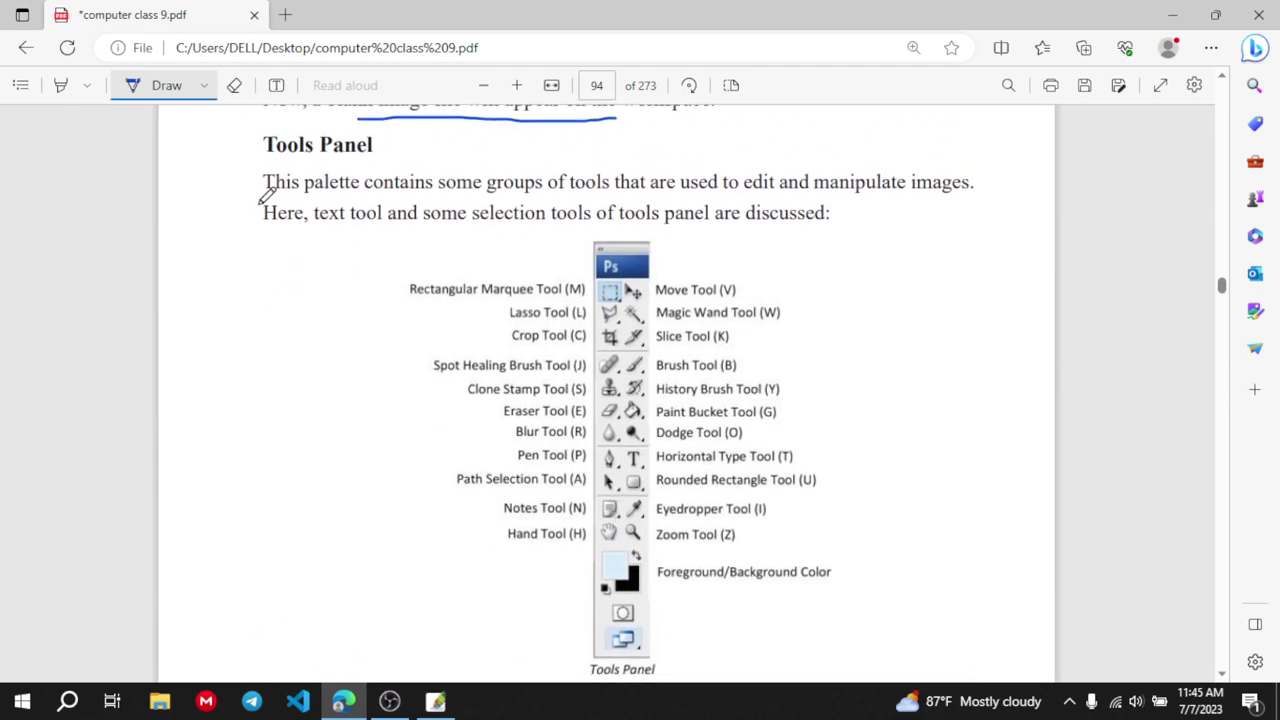
left_click_drag(279, 200, 412, 202)
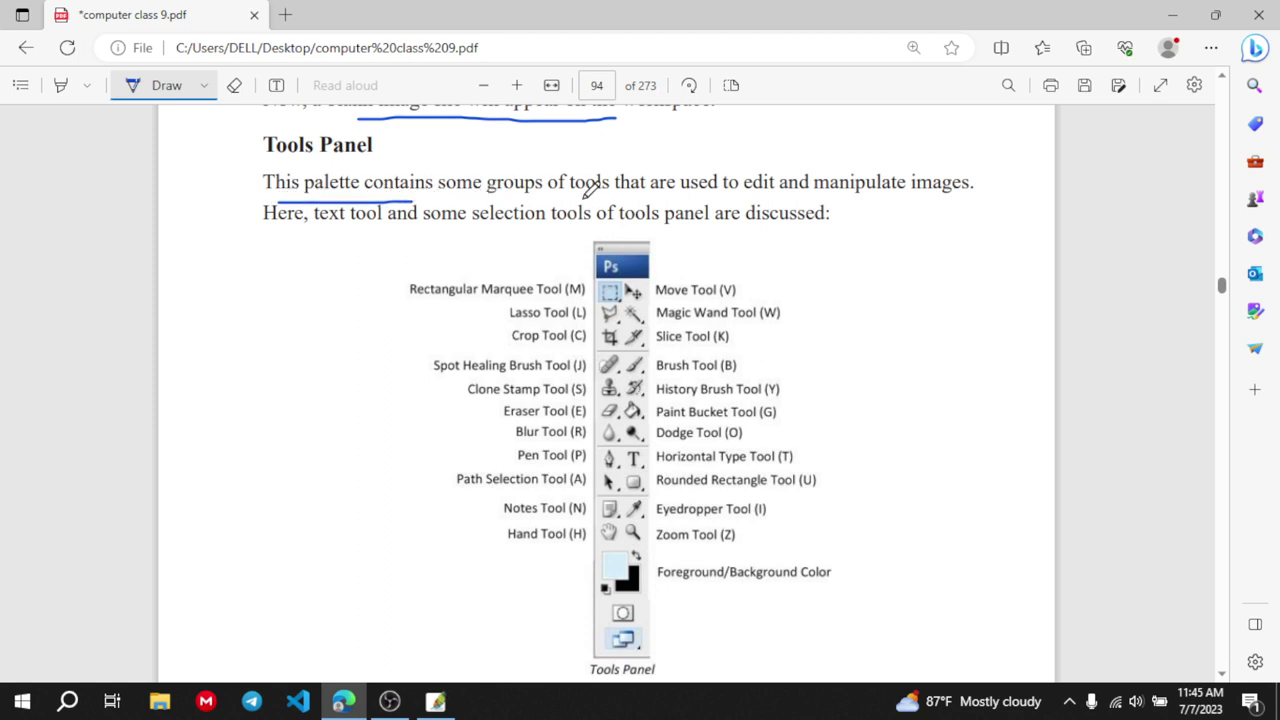
left_click_drag(584, 199, 946, 197)
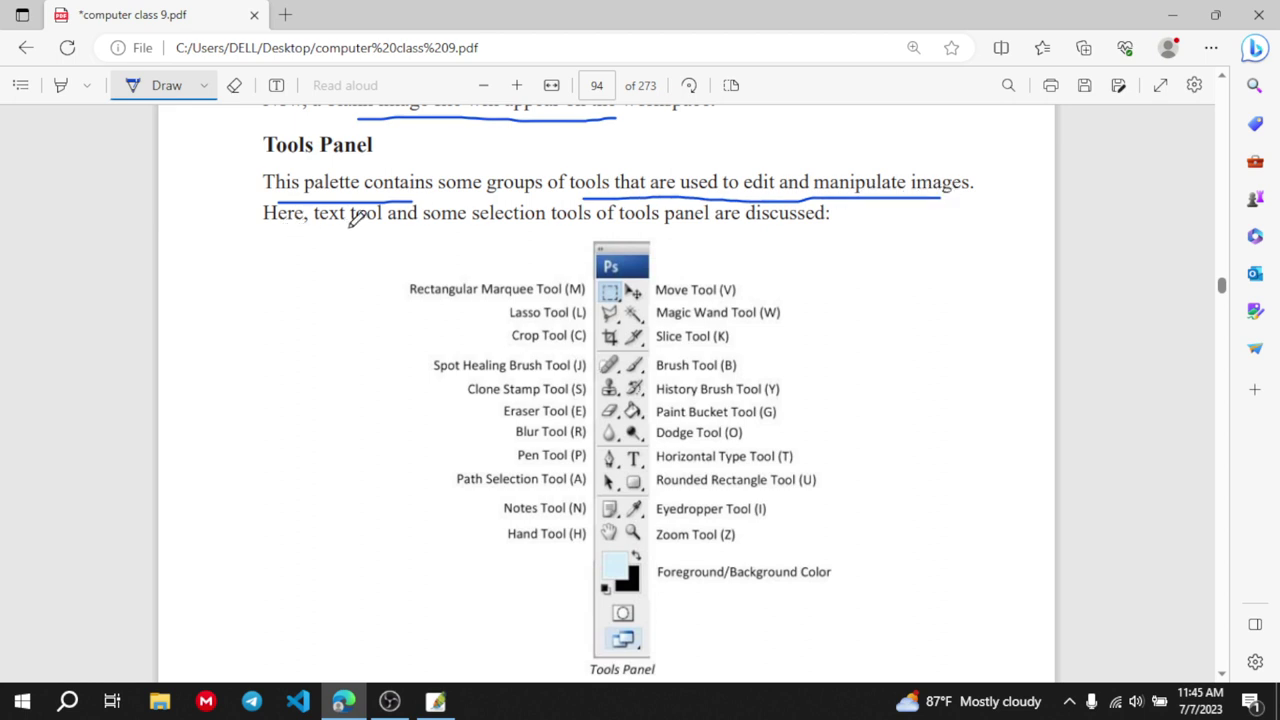
left_click_drag(340, 231, 815, 225)
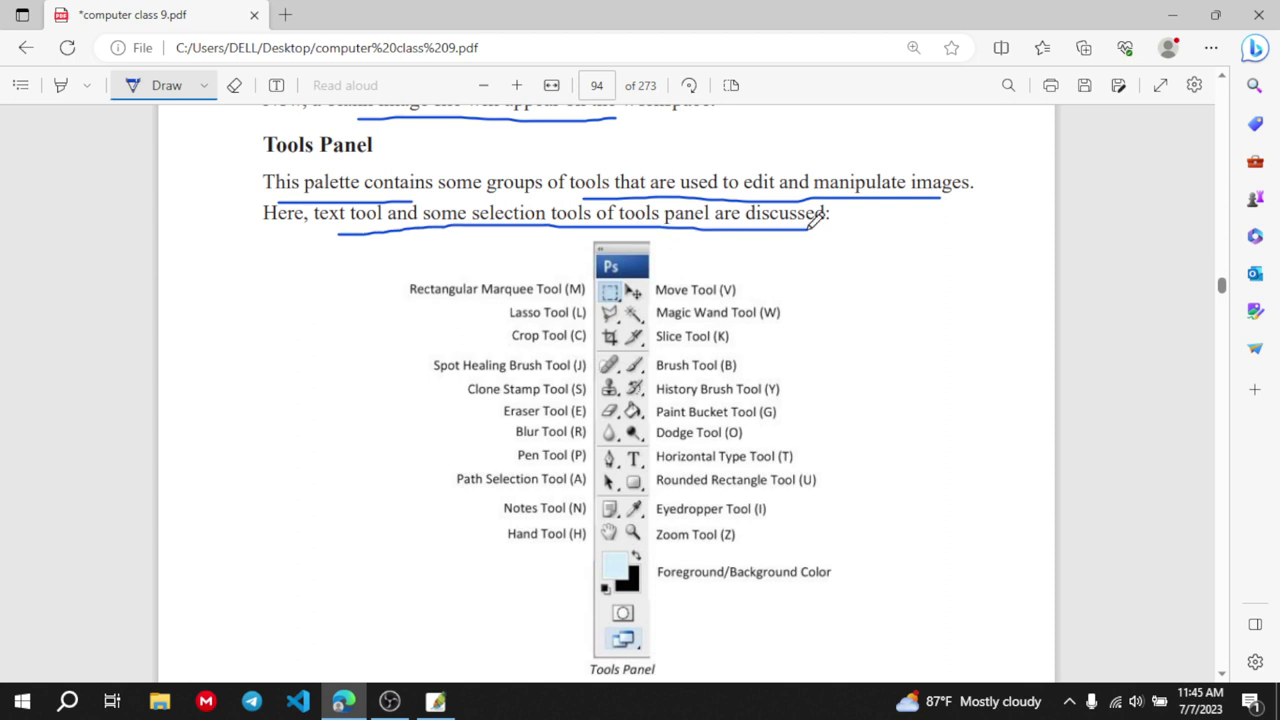
Switch to Photoshop, close the blank newimage document without keeping it open, and move the toolbox into the open workspace
left_click(435, 701)
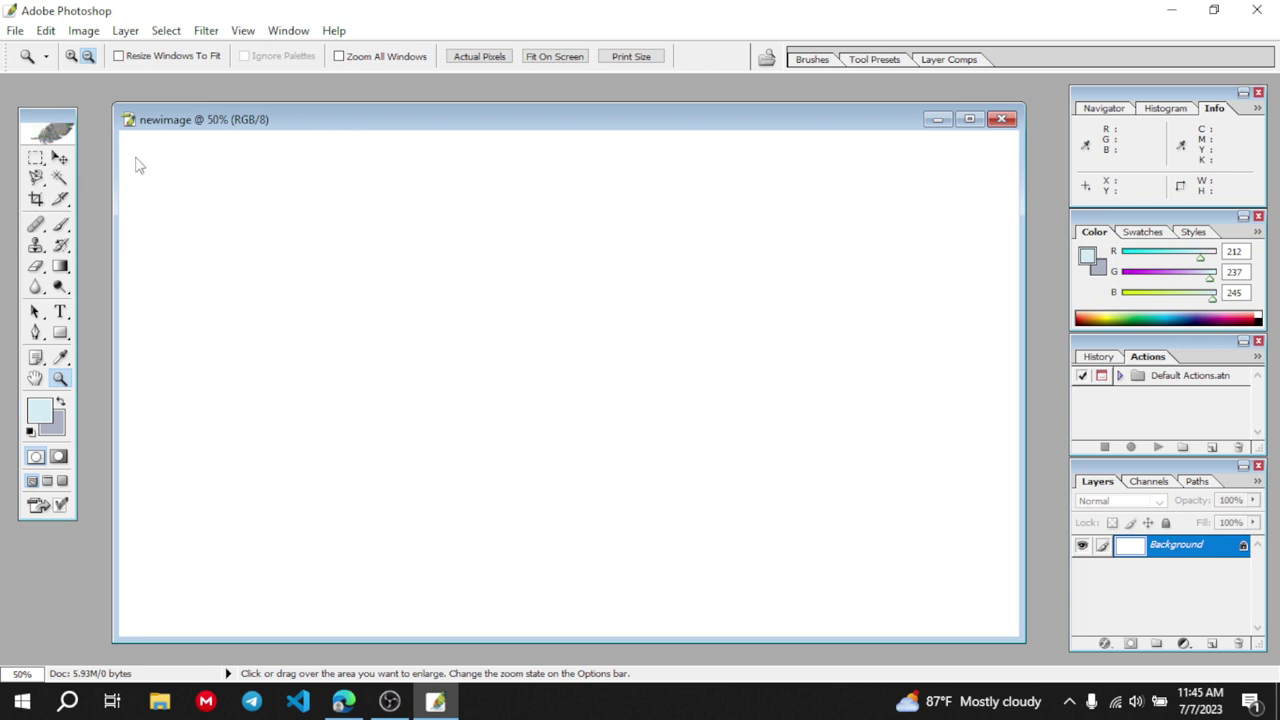
left_click_drag(138, 165, 79, 163)
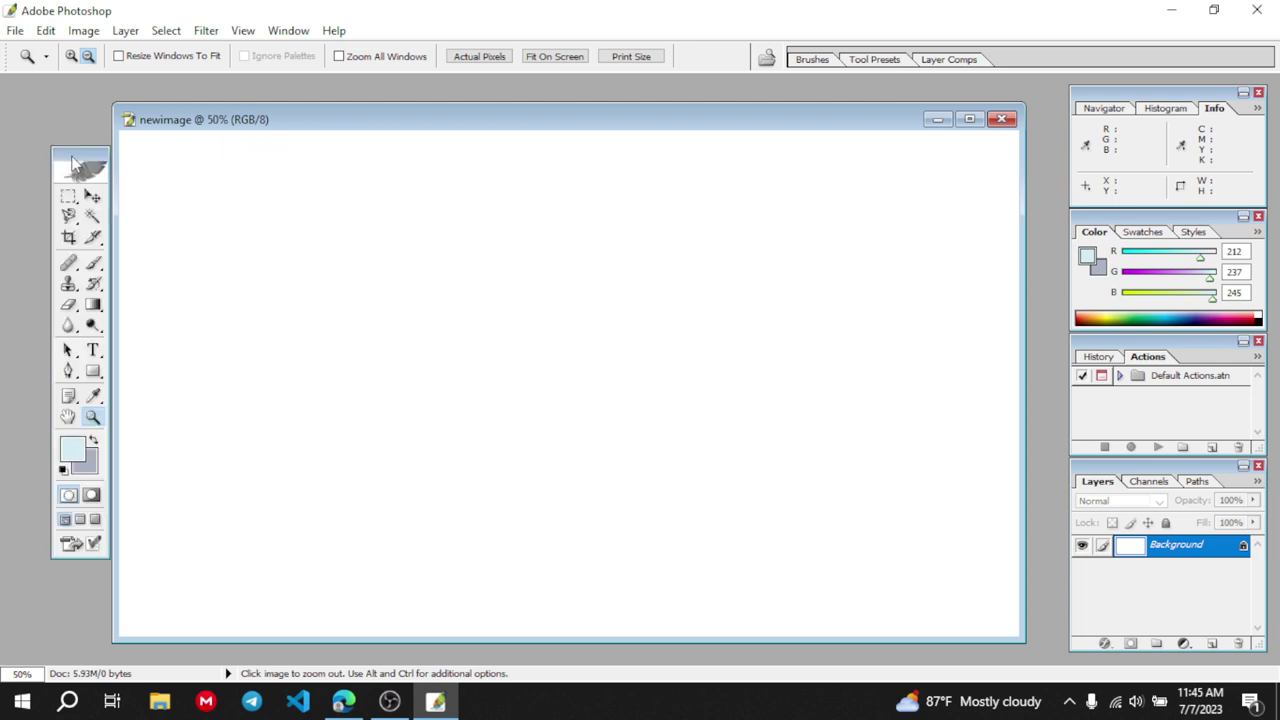
left_click(1003, 119)
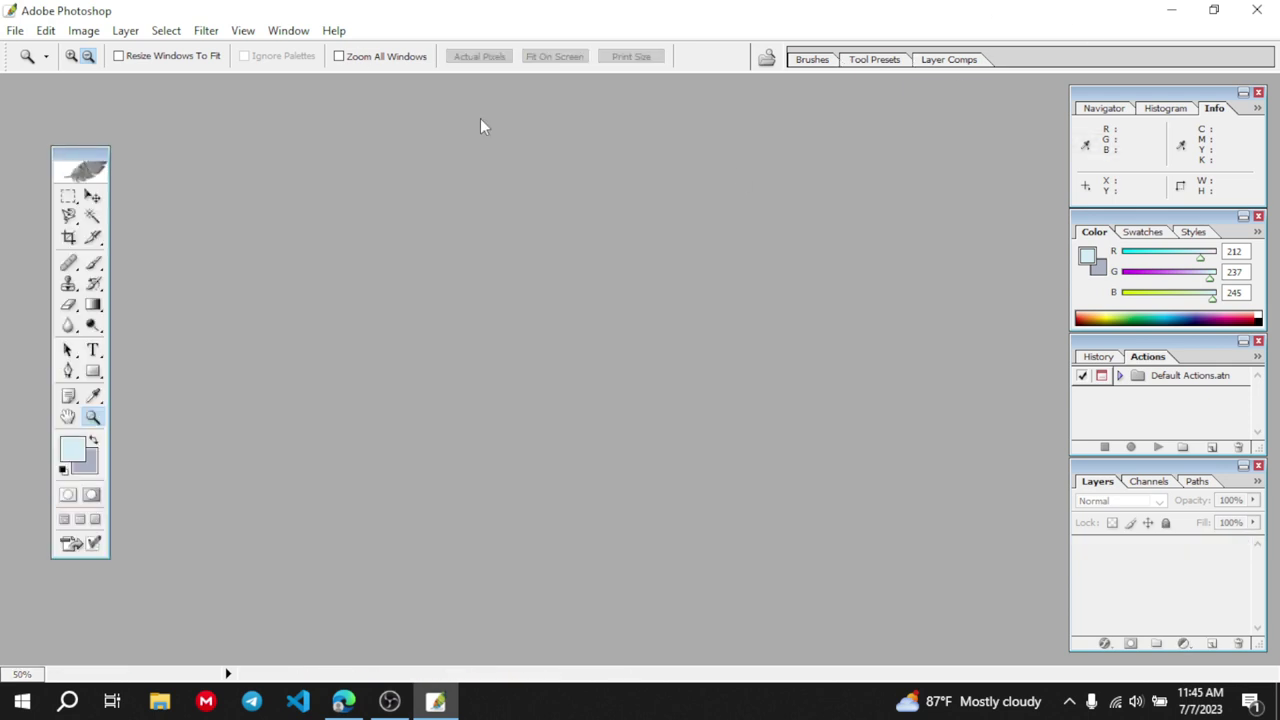
left_click_drag(466, 133, 466, 133)
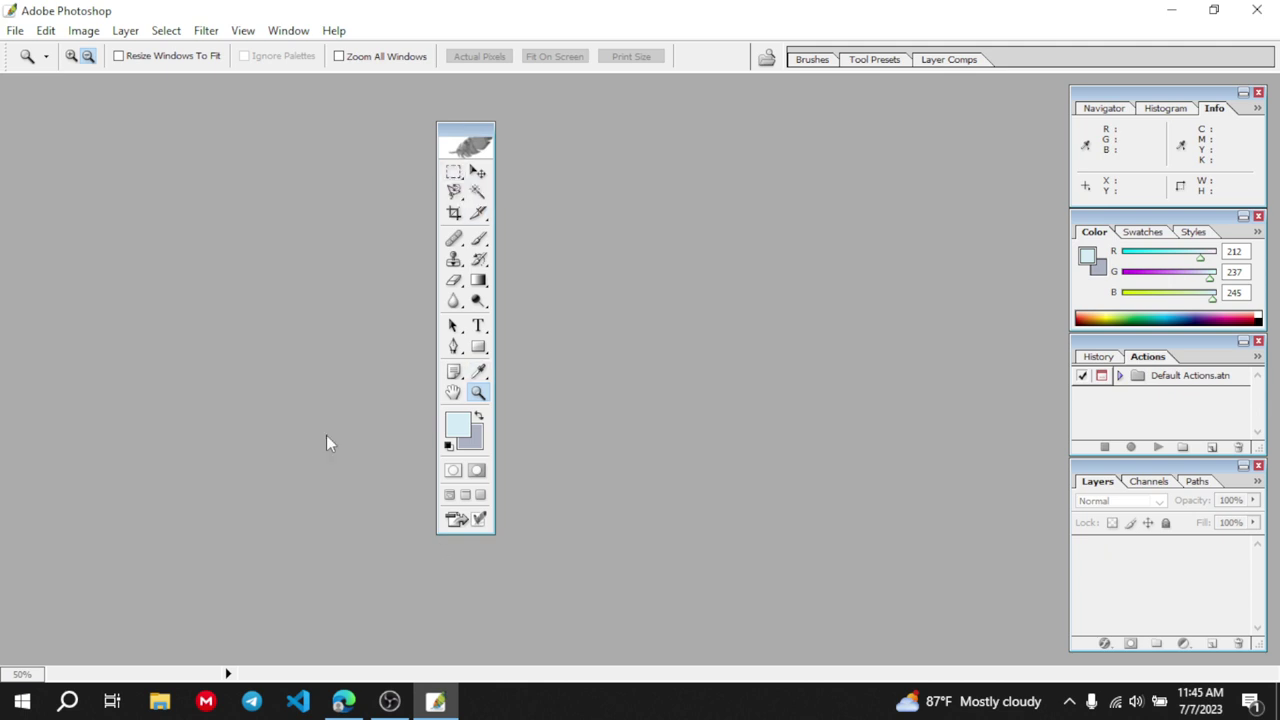
Underline the Rectangular Marquee Tool label in the PDF's Tools Panel figure in Edge, and activate that tool in Photoshop
left_click(343, 700)
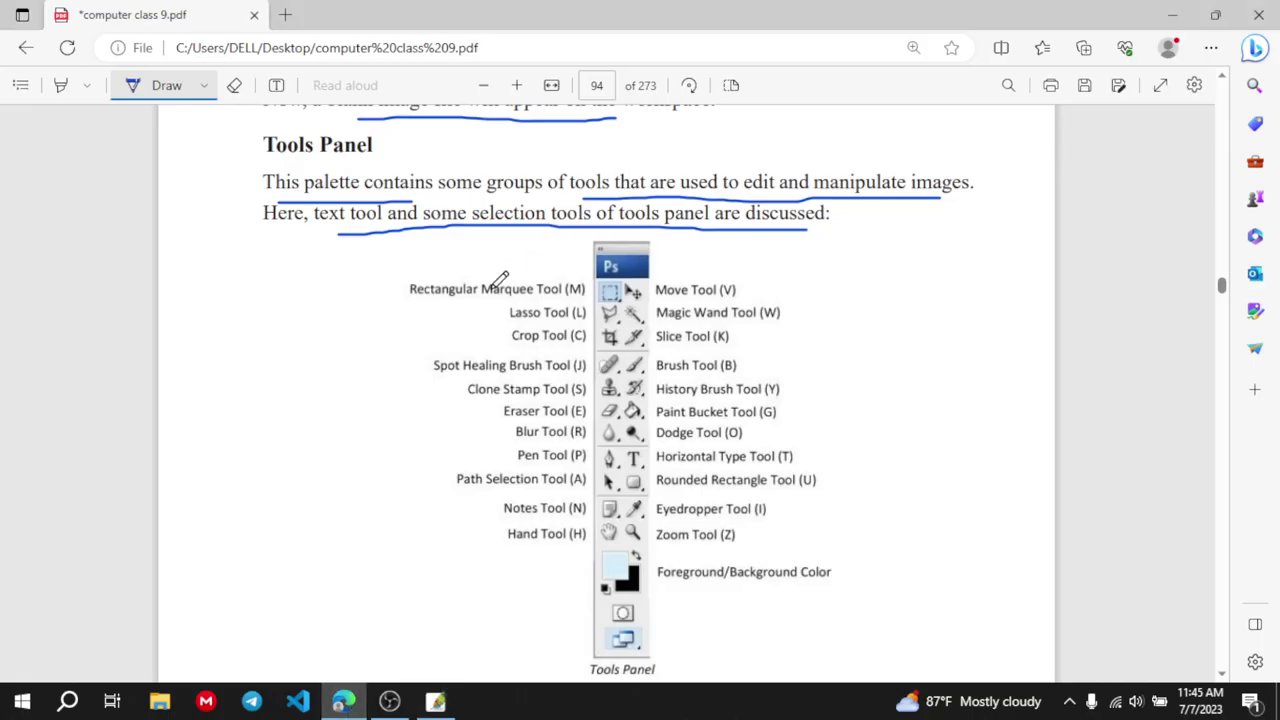
left_click_drag(421, 302, 540, 297)
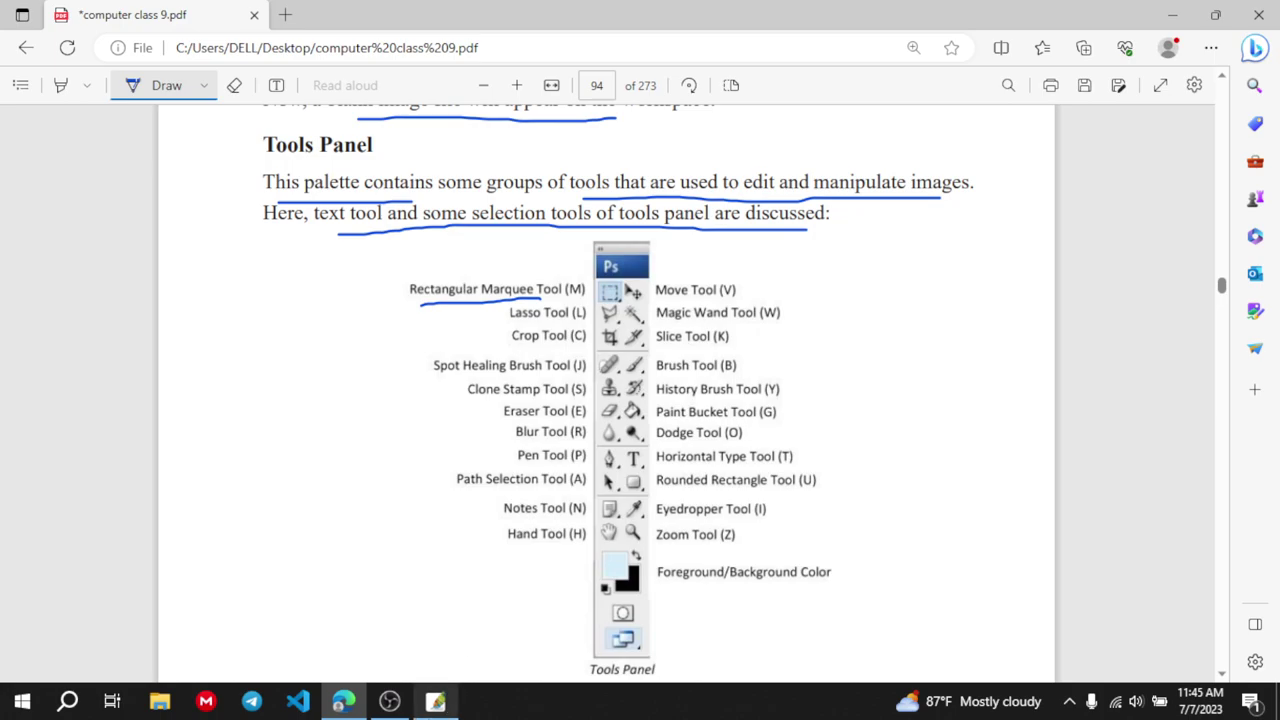
left_click(436, 700)
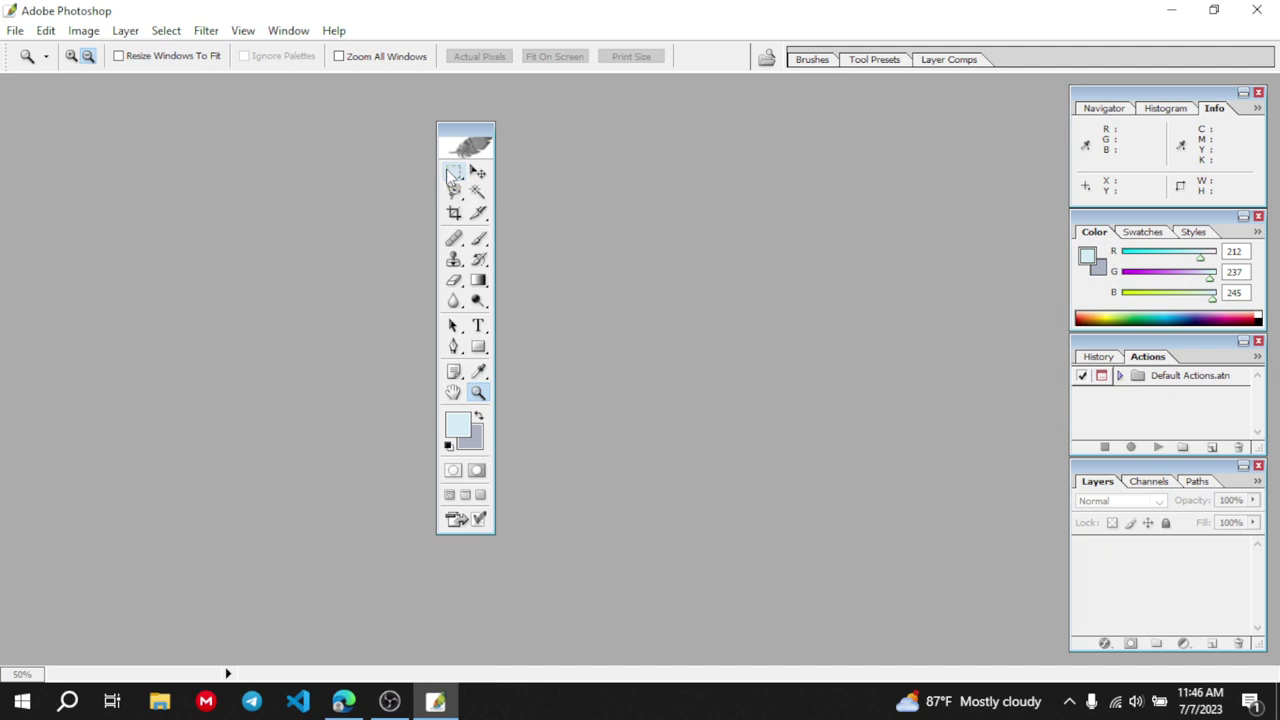
key("m")
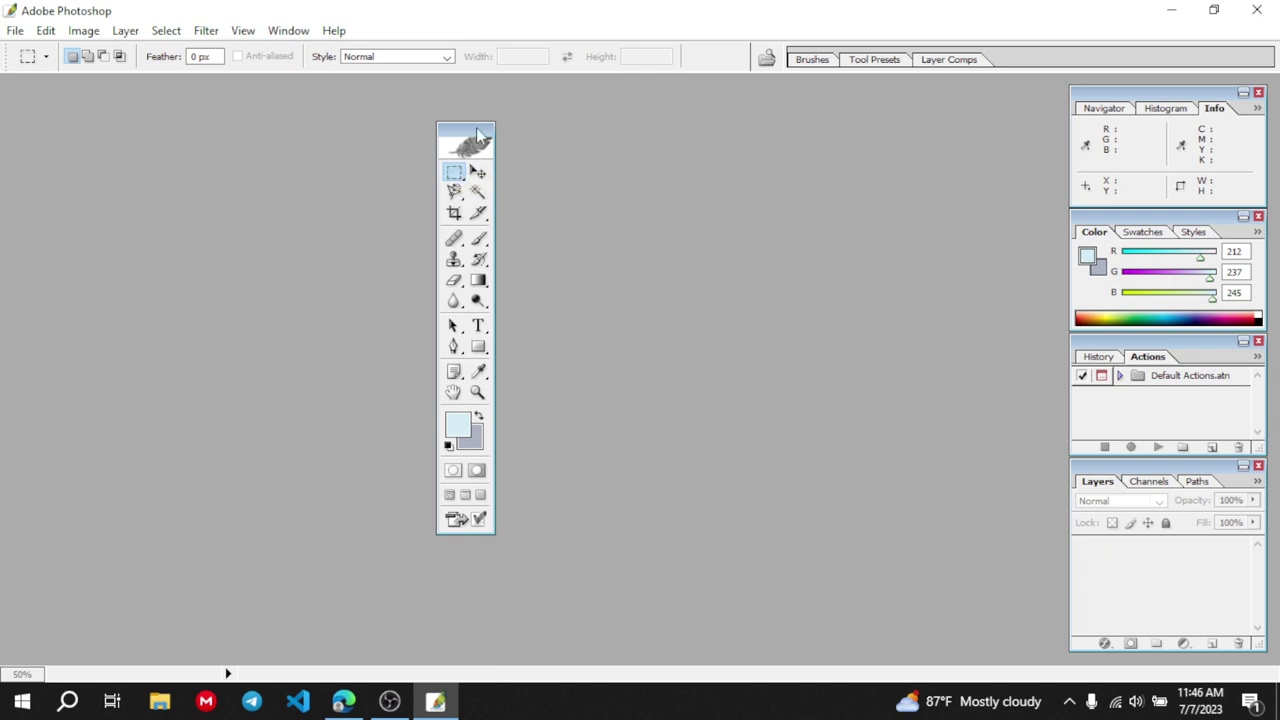
left_click_drag(260, 153, 260, 154)
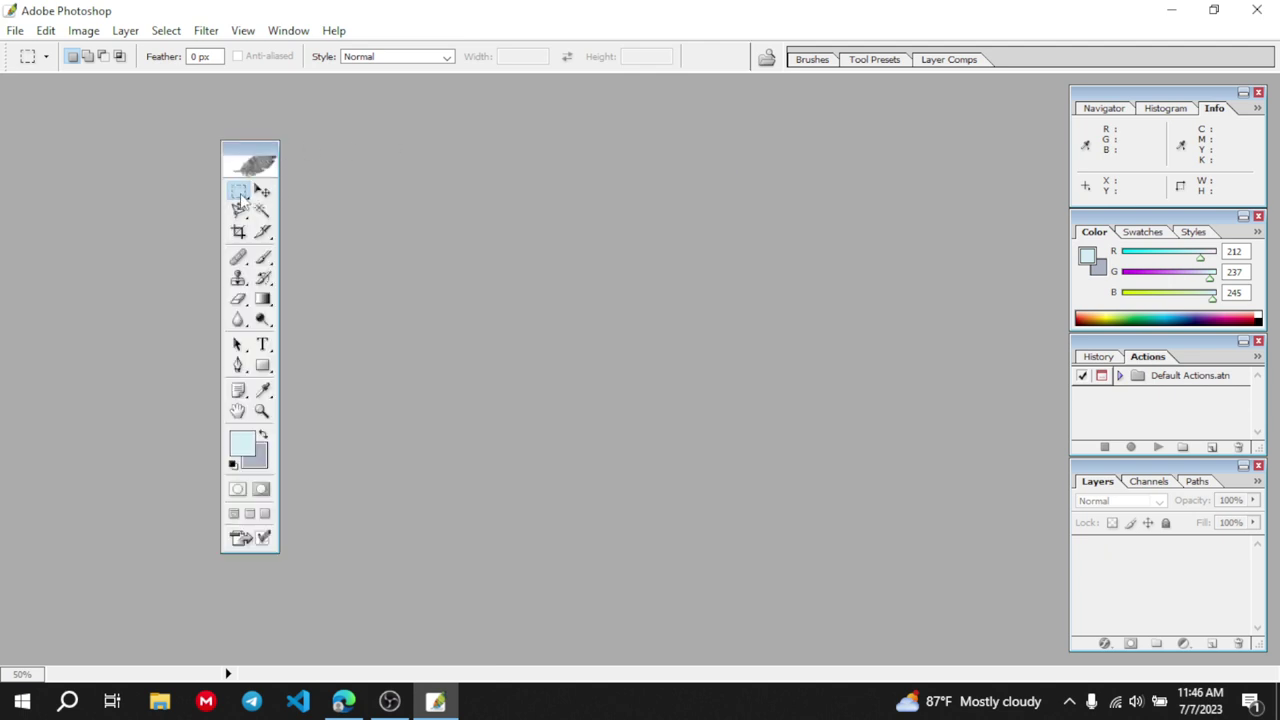
Open tshirt.jpg from the Photoshop image folder
left_click(15, 30)
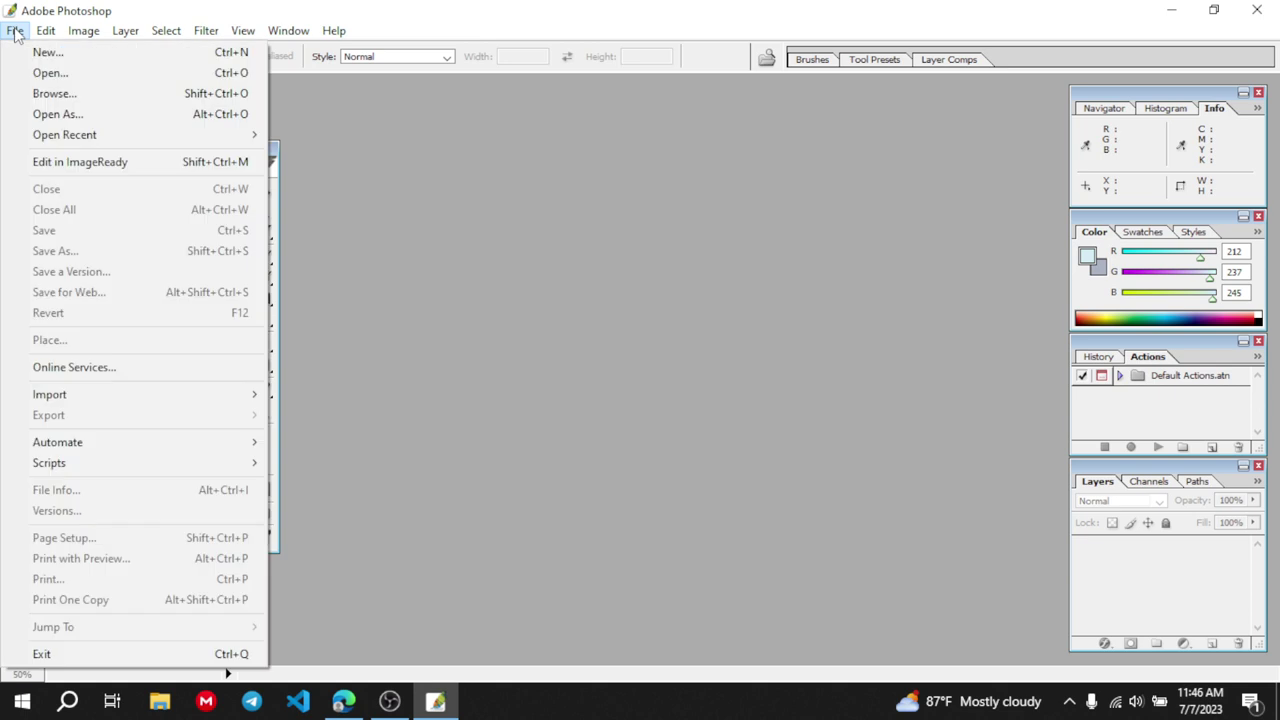
left_click(49, 73)
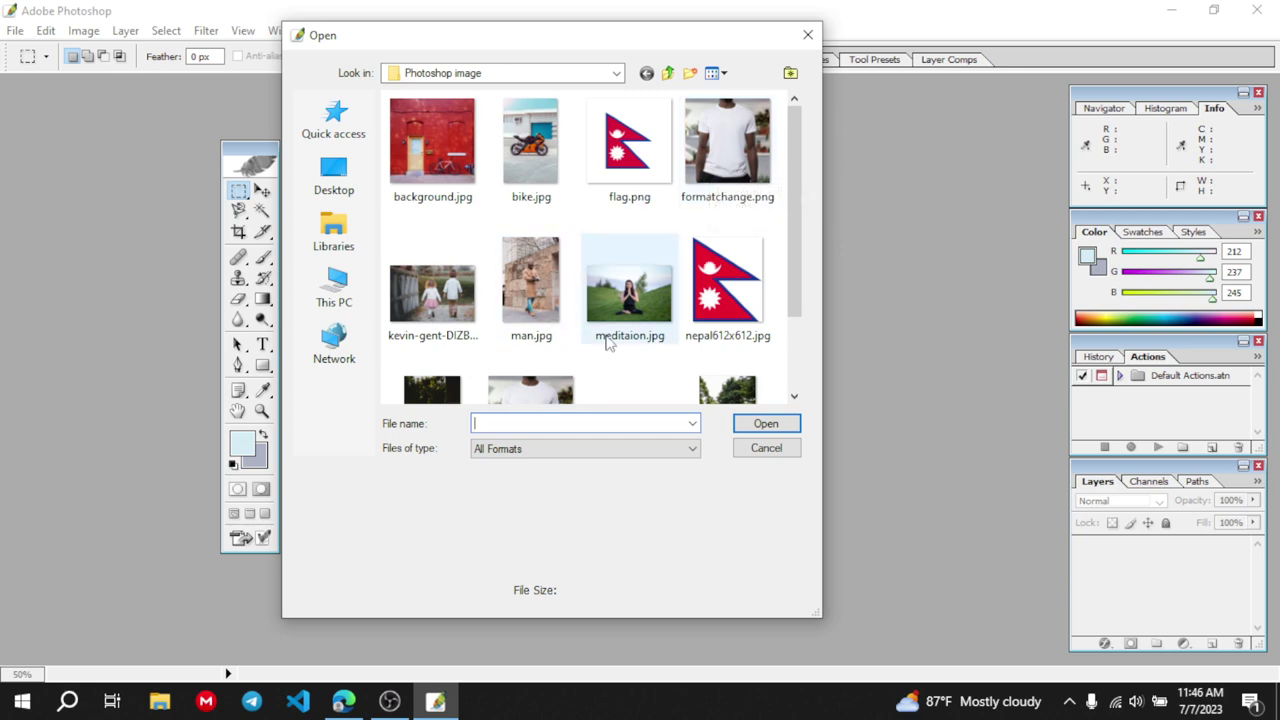
scroll(606, 340, "down", 1)
left_click(521, 335)
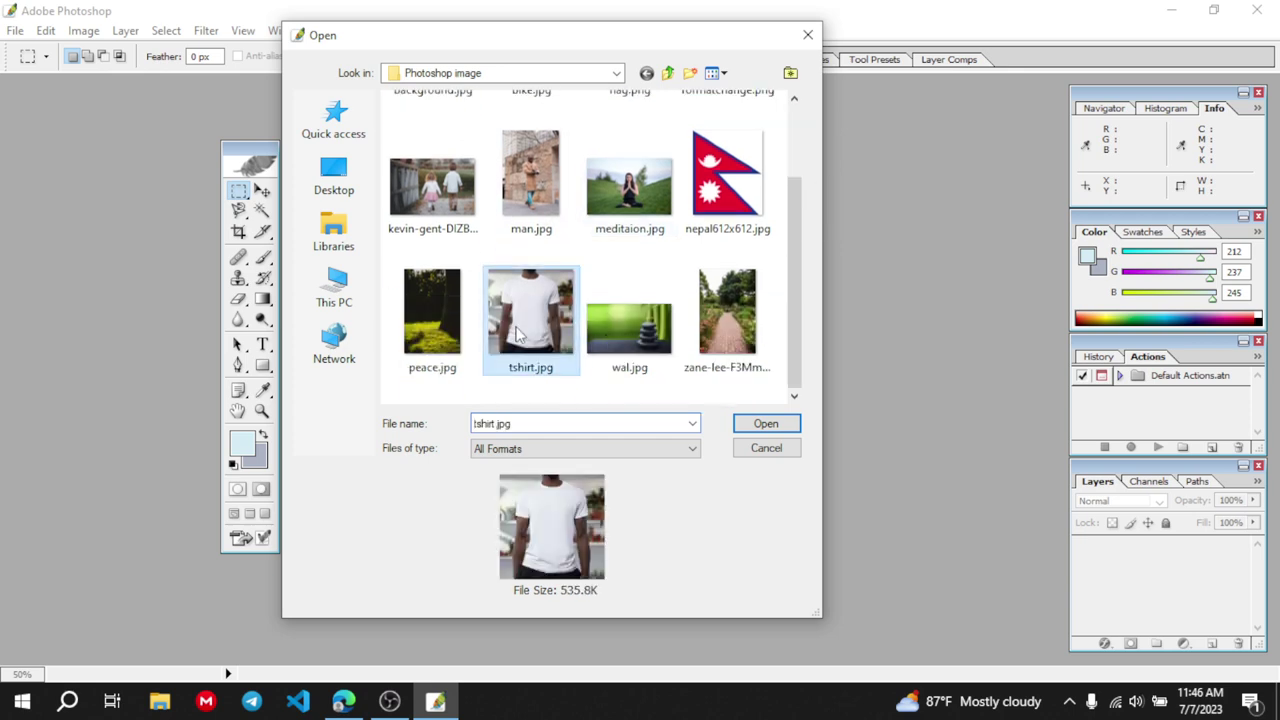
left_click(790, 426)
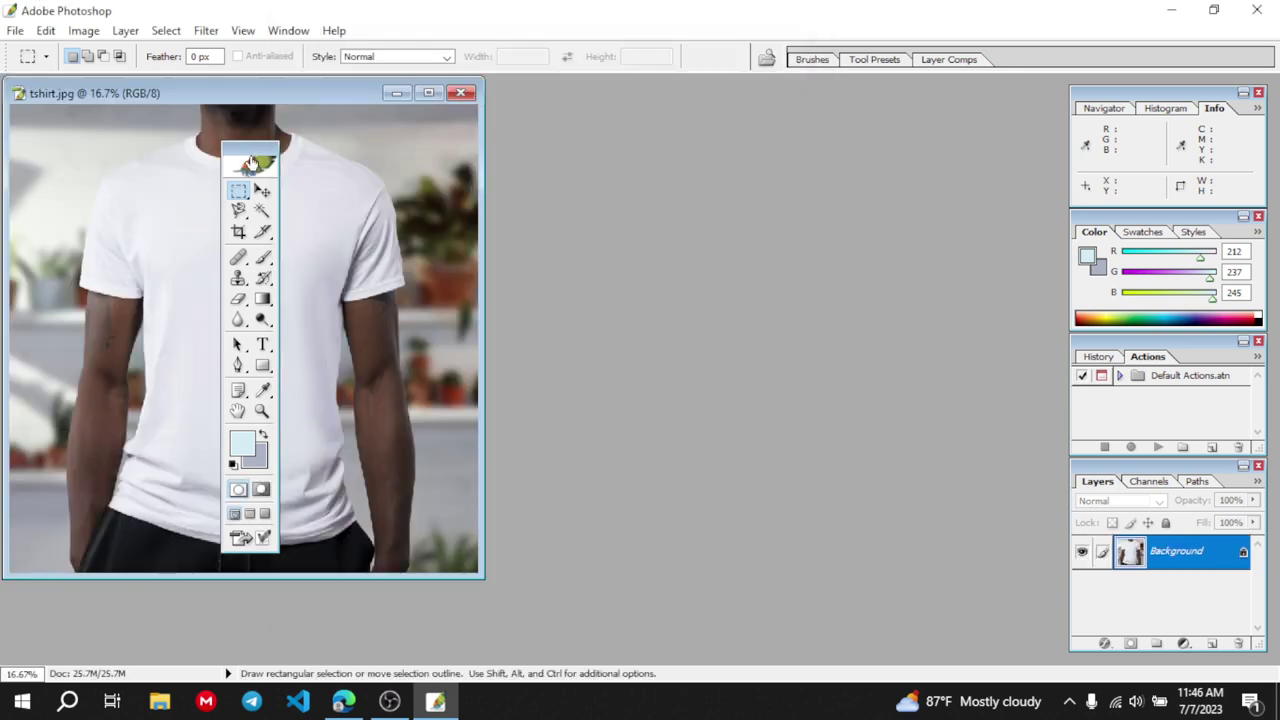
Arrange the toolbox and the tshirt.jpg window side by side so that they do not overlap
left_click_drag(257, 152, 125, 150)
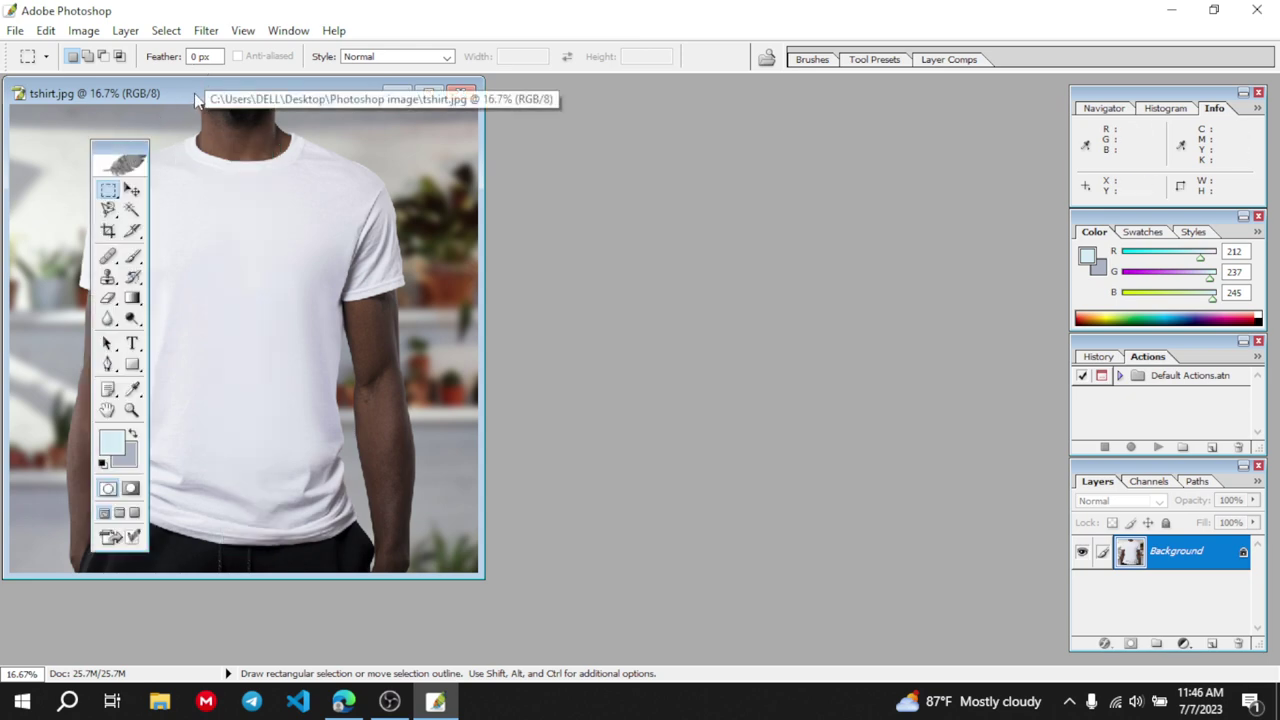
left_click_drag(196, 98, 571, 126)
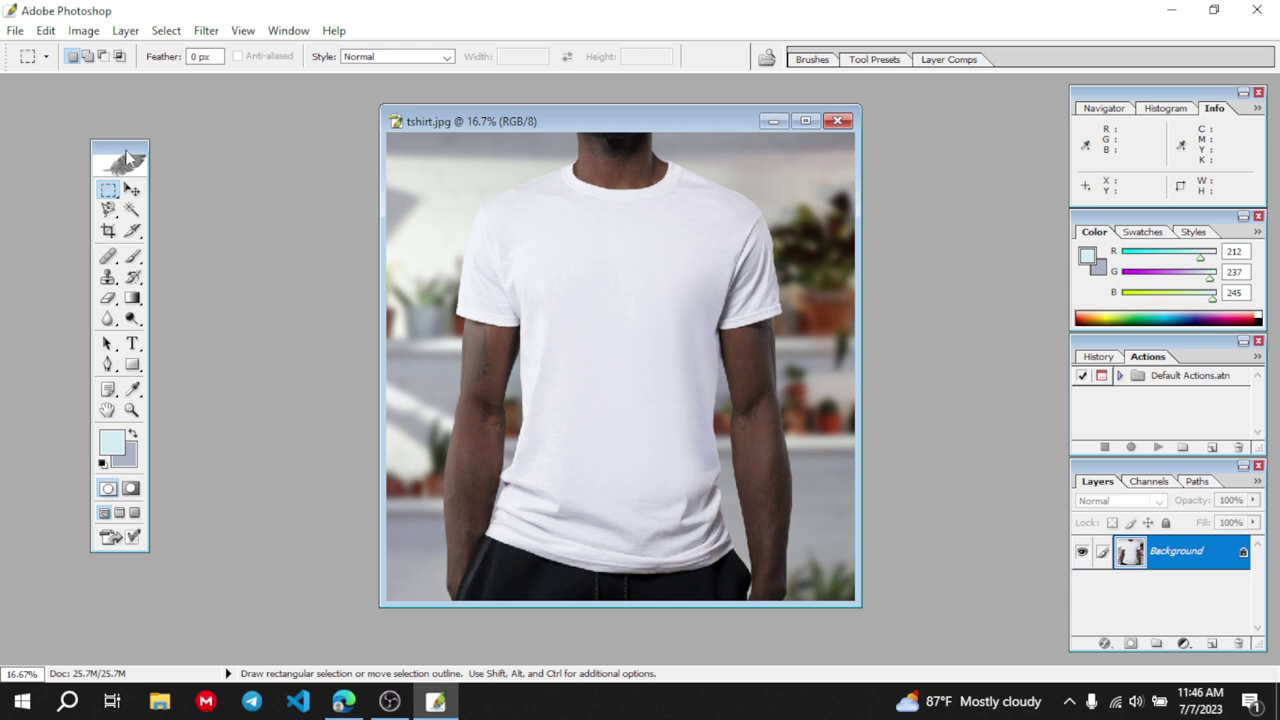
left_click_drag(126, 148, 128, 133)
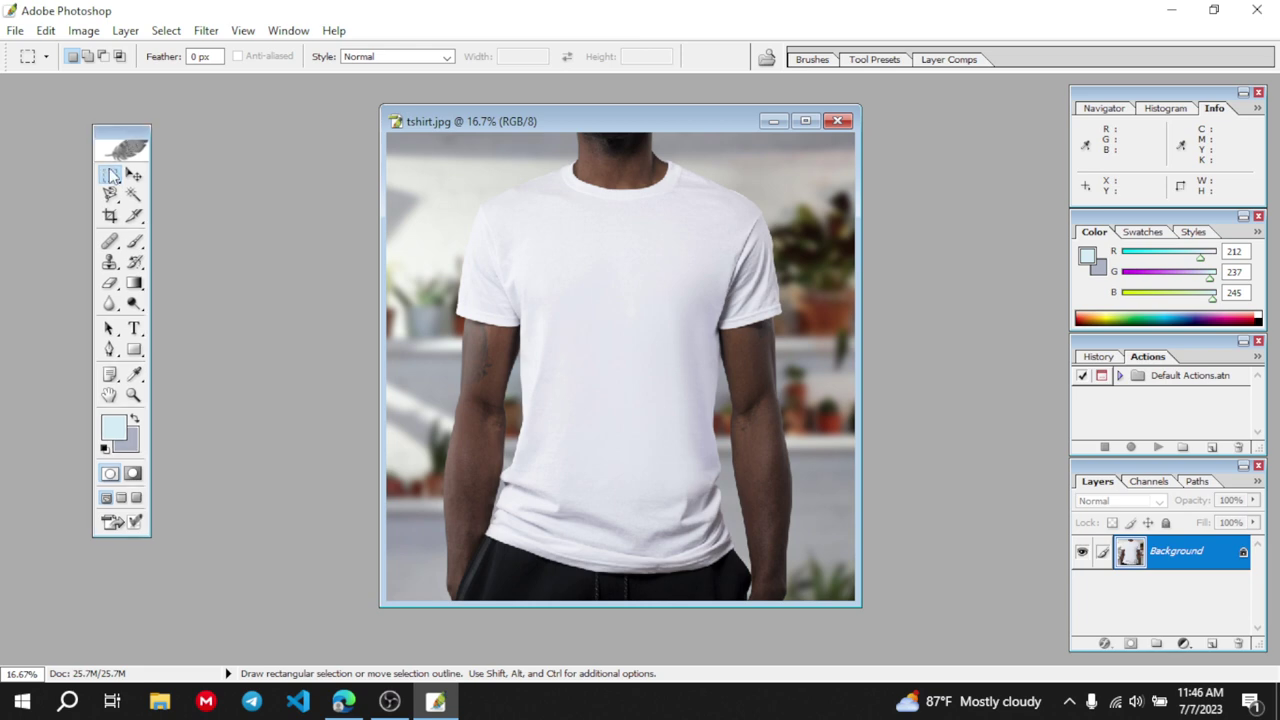
Draw a rectangular selection on the shirt's chest, clear it, and redraw it about 14 wide by 12.25 high
left_click_drag(551, 247, 703, 398)
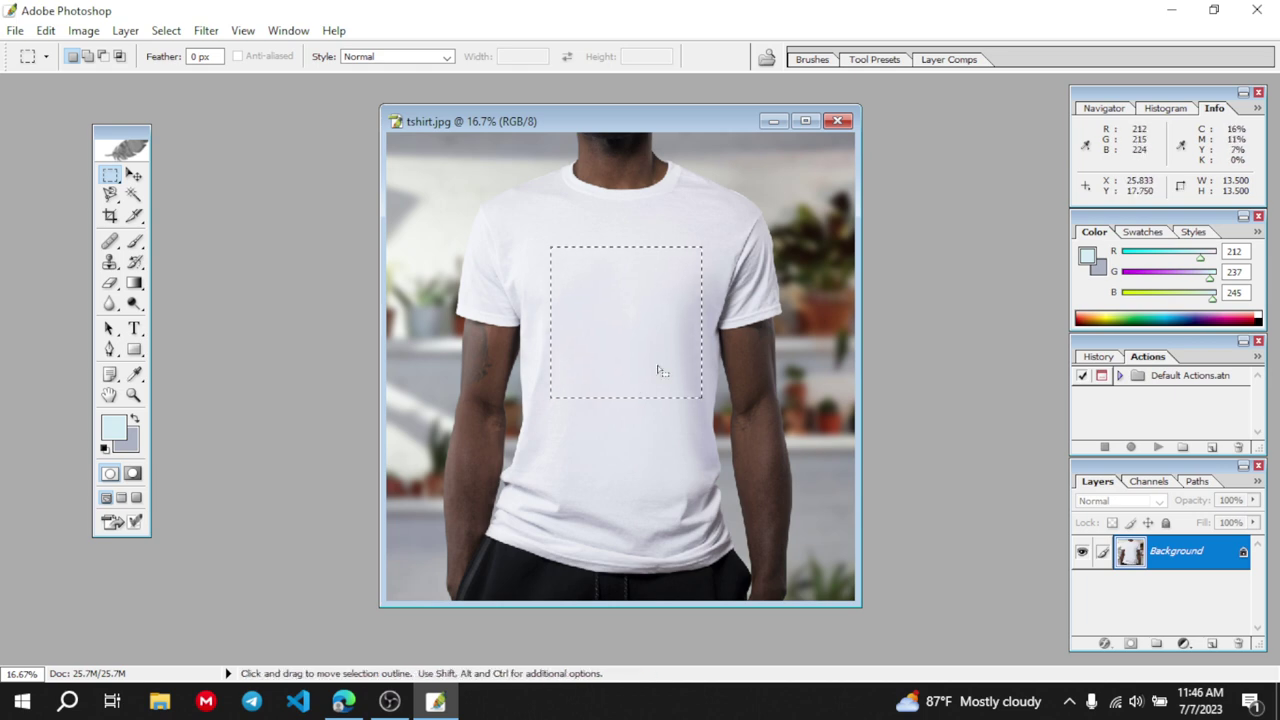
left_click(637, 317)
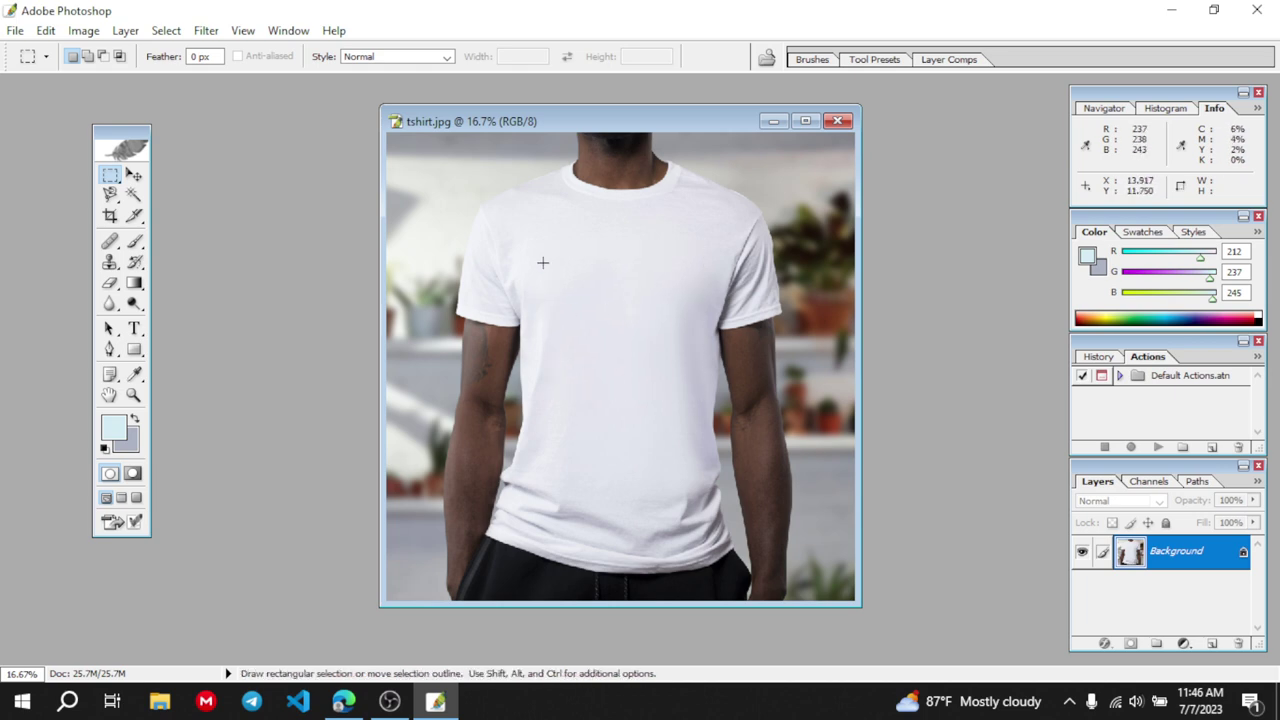
left_click_drag(547, 258, 704, 395)
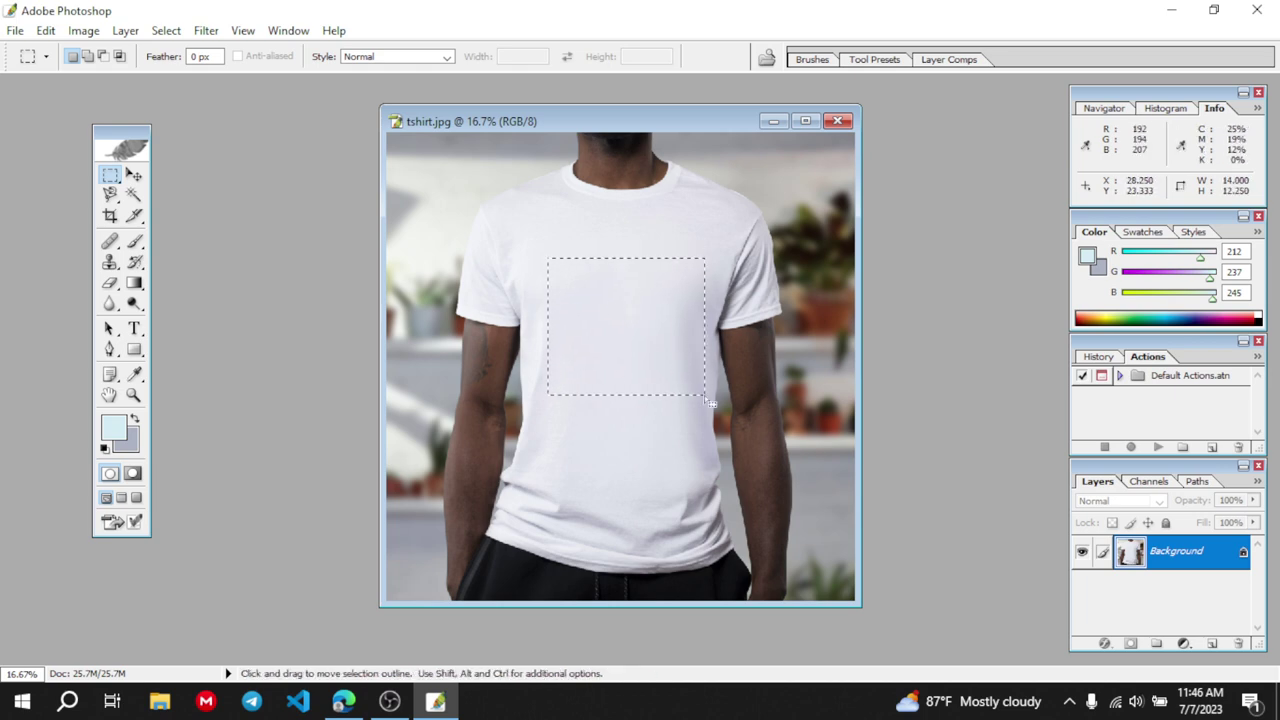
Try a Selective Color adjustment on the selected area with Whites yellow at -1%, and cancel it
left_click(83, 30)
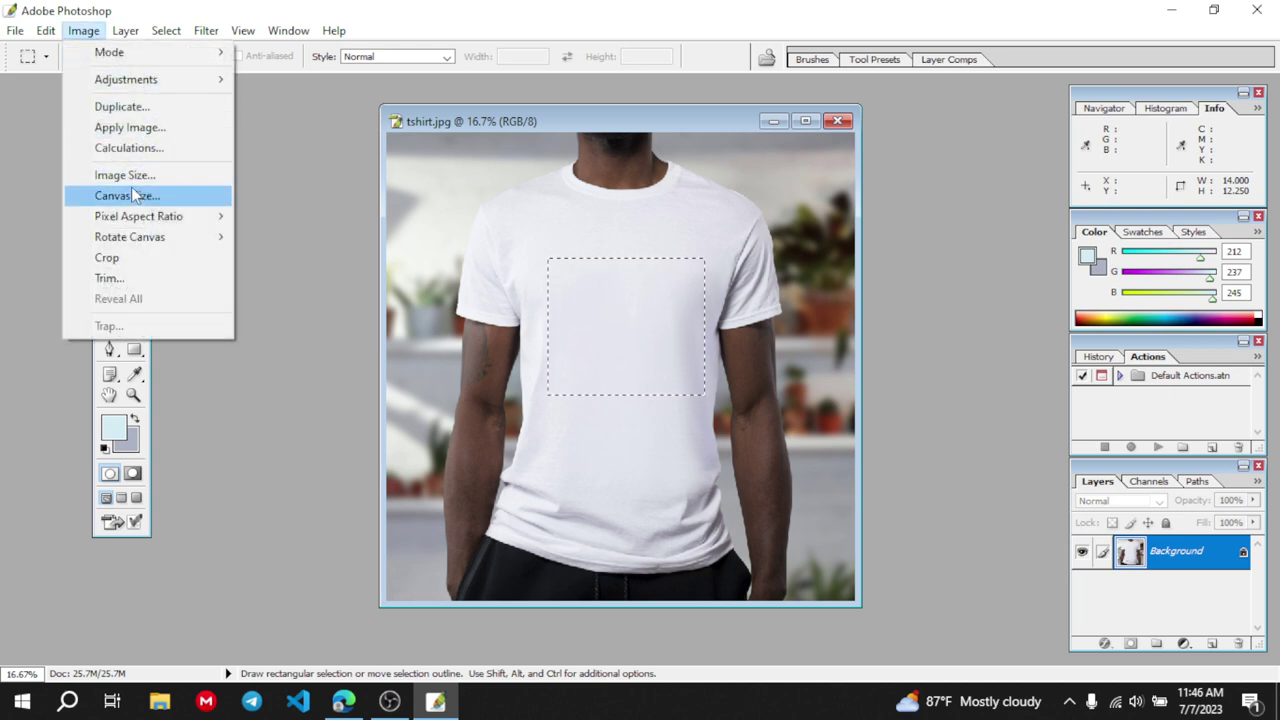
mouse_move(150, 79)
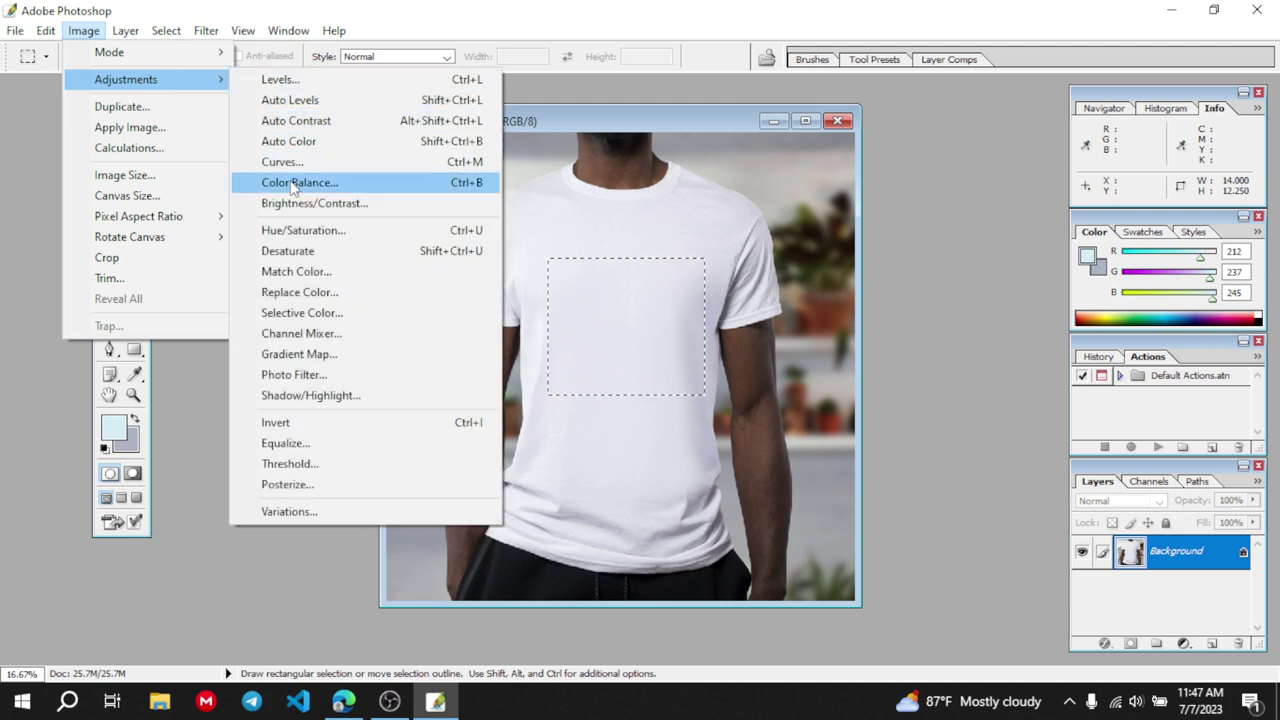
left_click(296, 314)
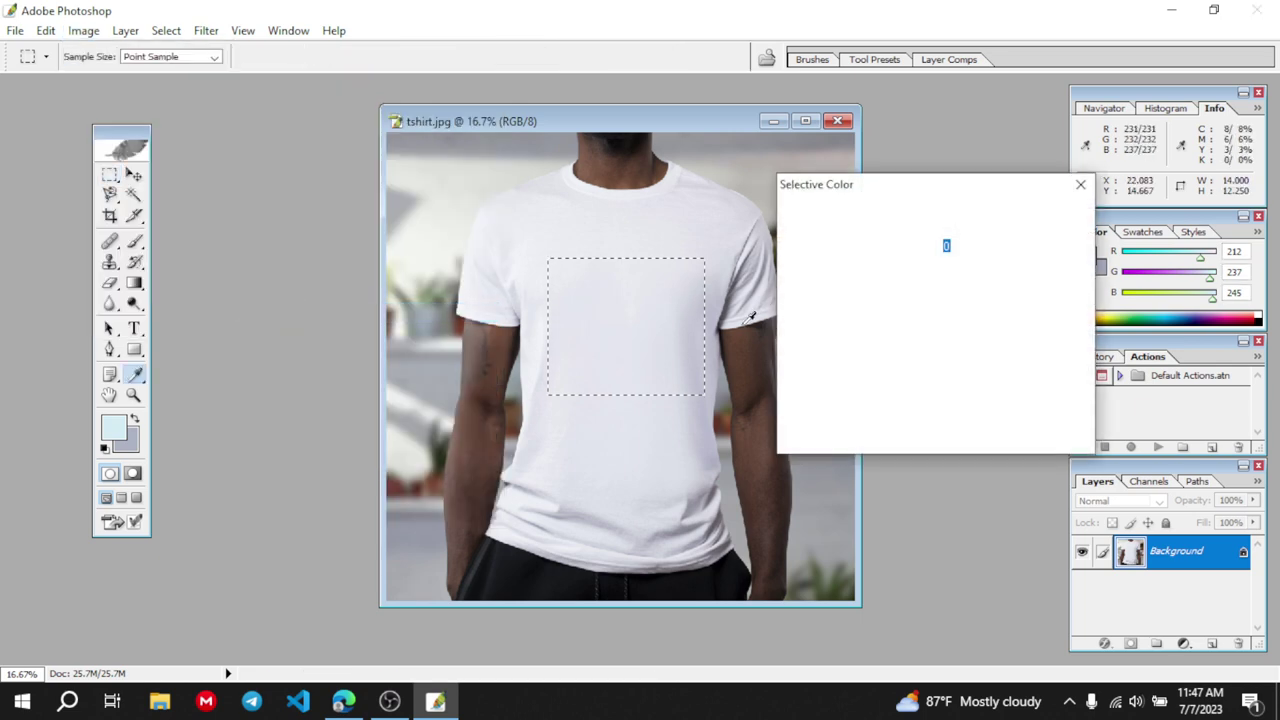
mouse_move(894, 266)
left_mouse_down()
mouse_move(882, 271)
mouse_move(896, 270)
left_mouse_up()
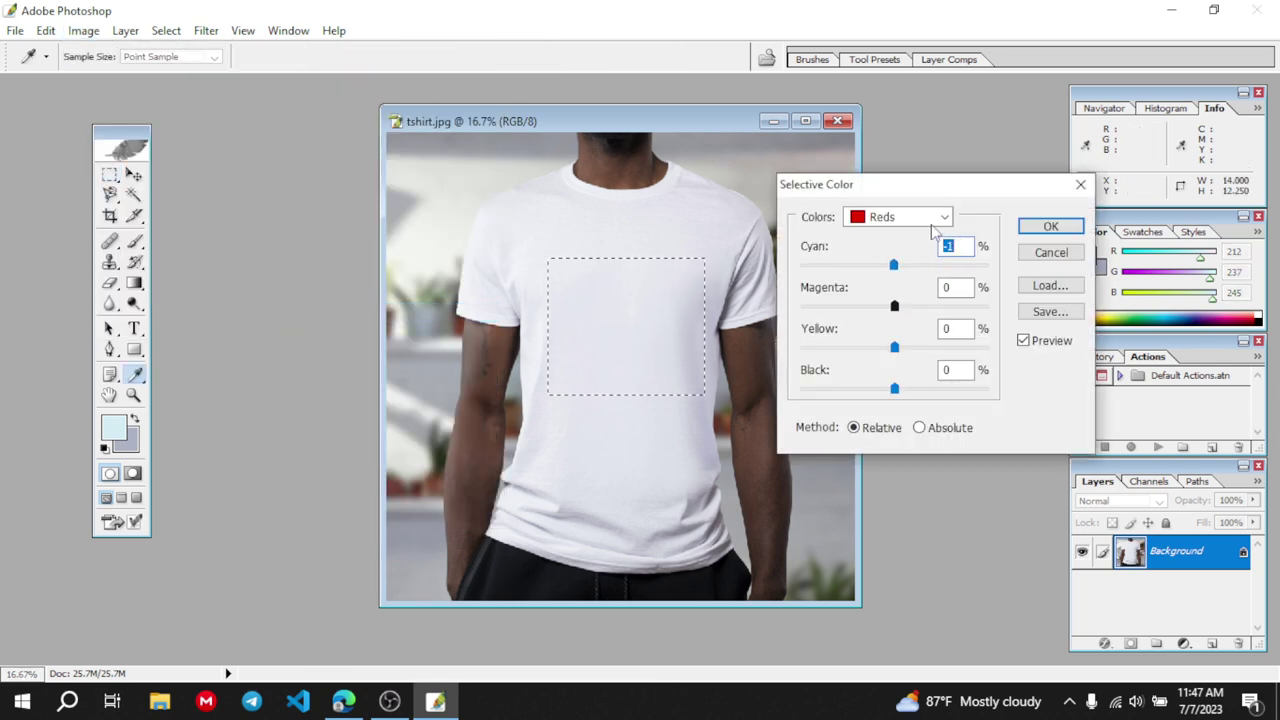
left_click(945, 218)
left_click(870, 330)
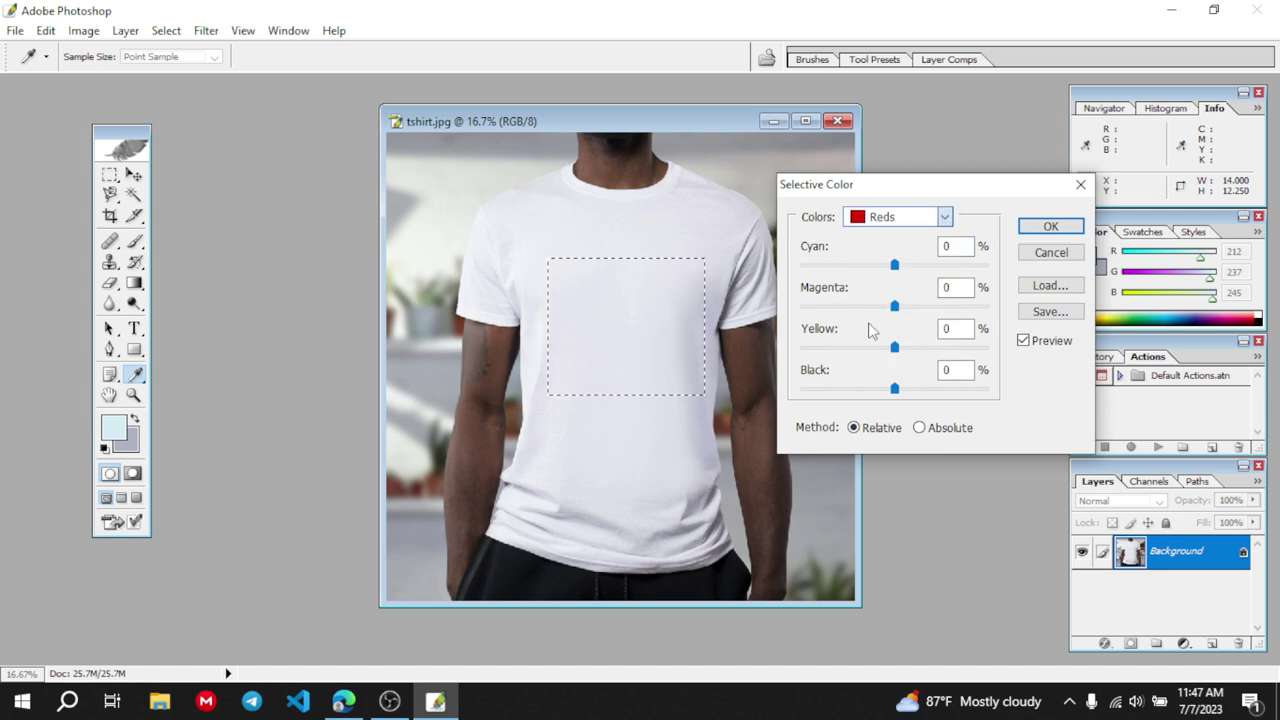
mouse_move(894, 347)
left_mouse_down()
mouse_move(929, 350)
mouse_move(817, 371)
mouse_move(899, 368)
left_mouse_up()
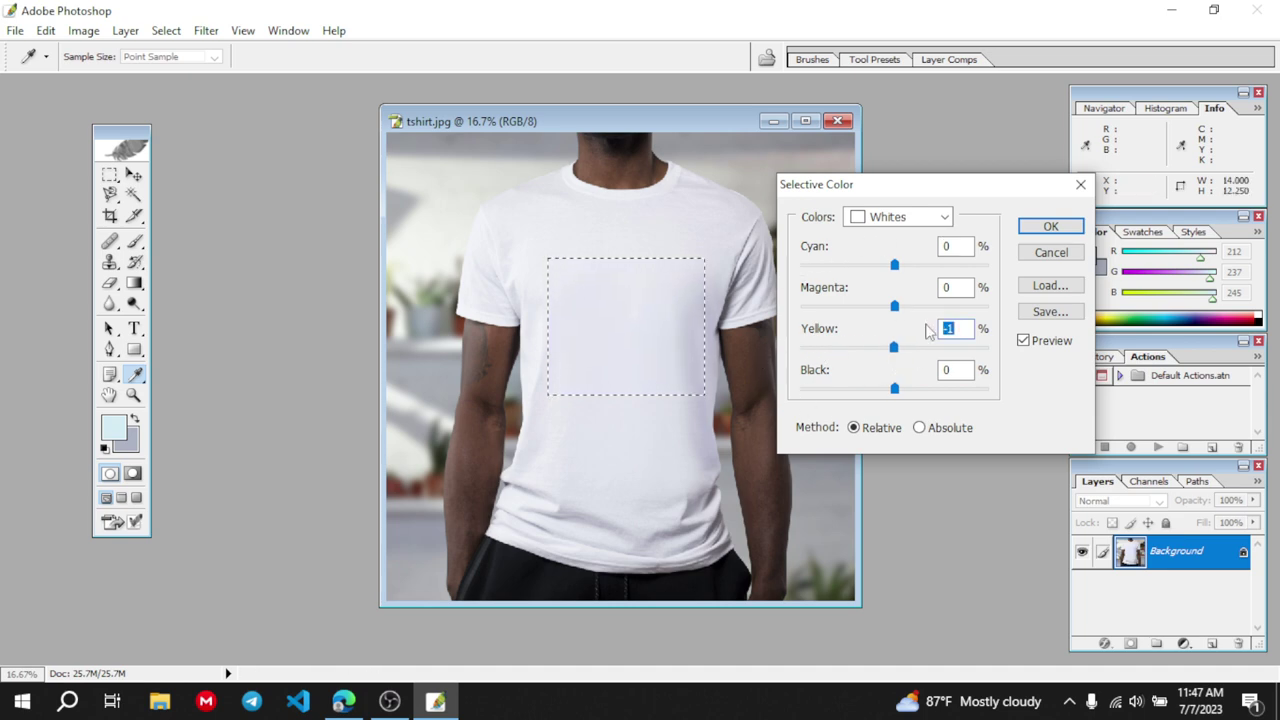
mouse_move(895, 386)
left_mouse_down()
mouse_move(992, 391)
mouse_move(948, 383)
mouse_move(897, 398)
left_mouse_up()
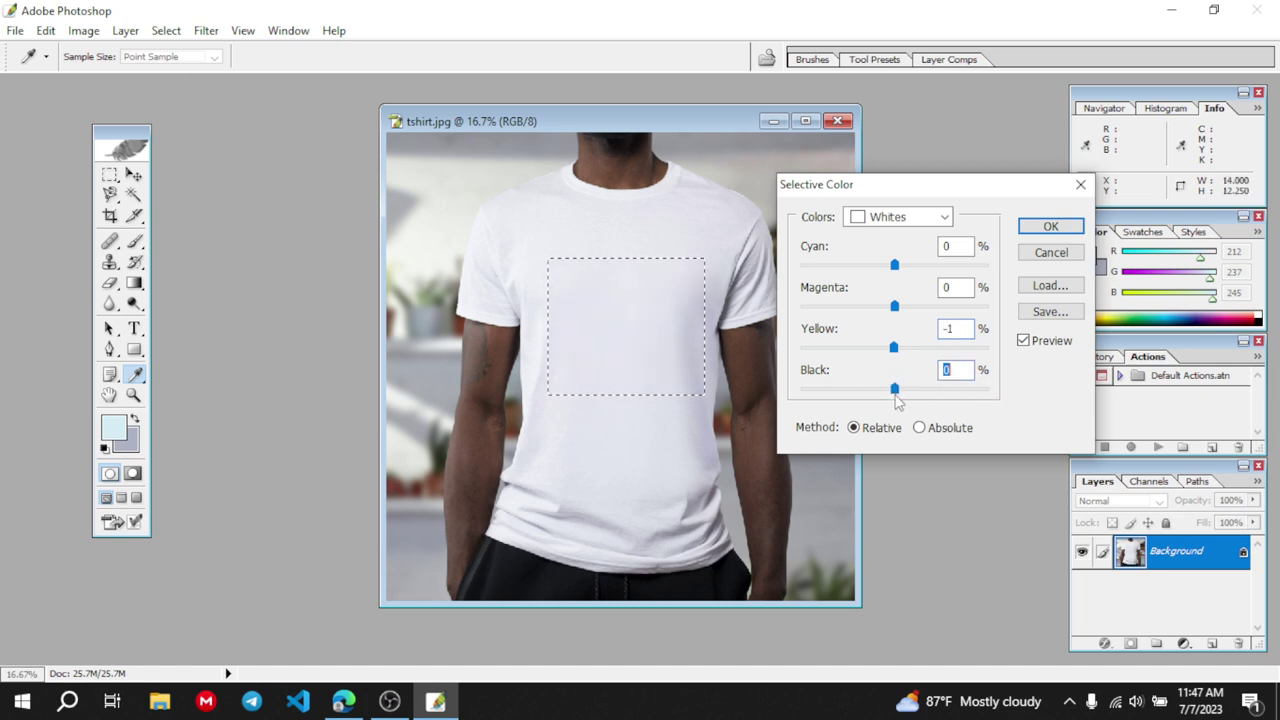
left_click_drag(894, 347, 893, 350)
left_click(1036, 255)
key("m")
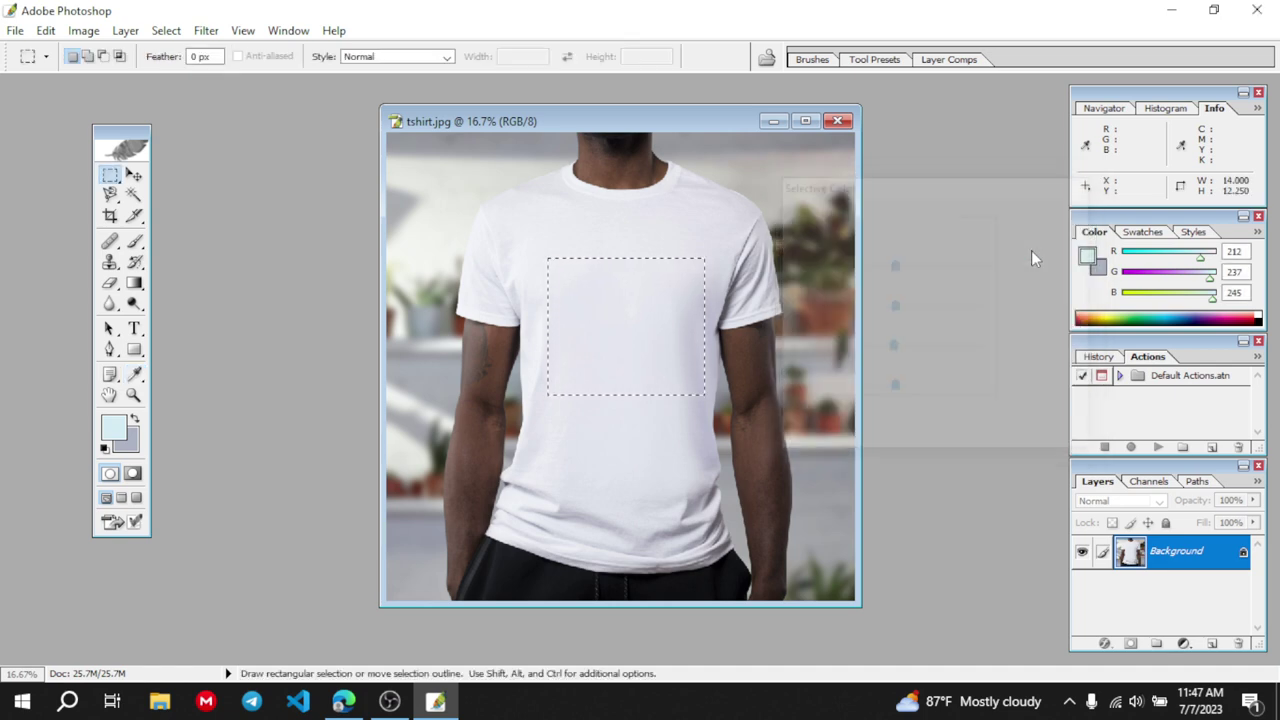
Clear the selection, and draw and dismiss two trial rectangular selections on the shirt
left_click(629, 450)
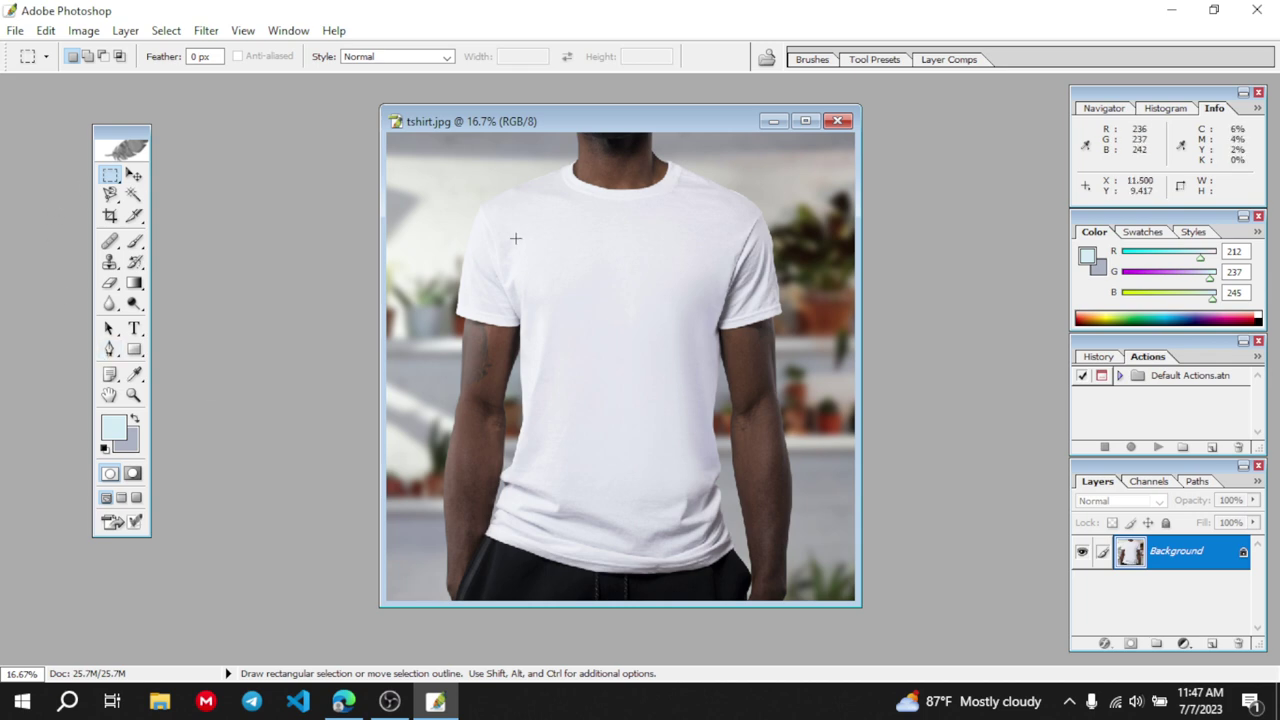
left_click_drag(516, 238, 695, 400)
left_click(694, 400)
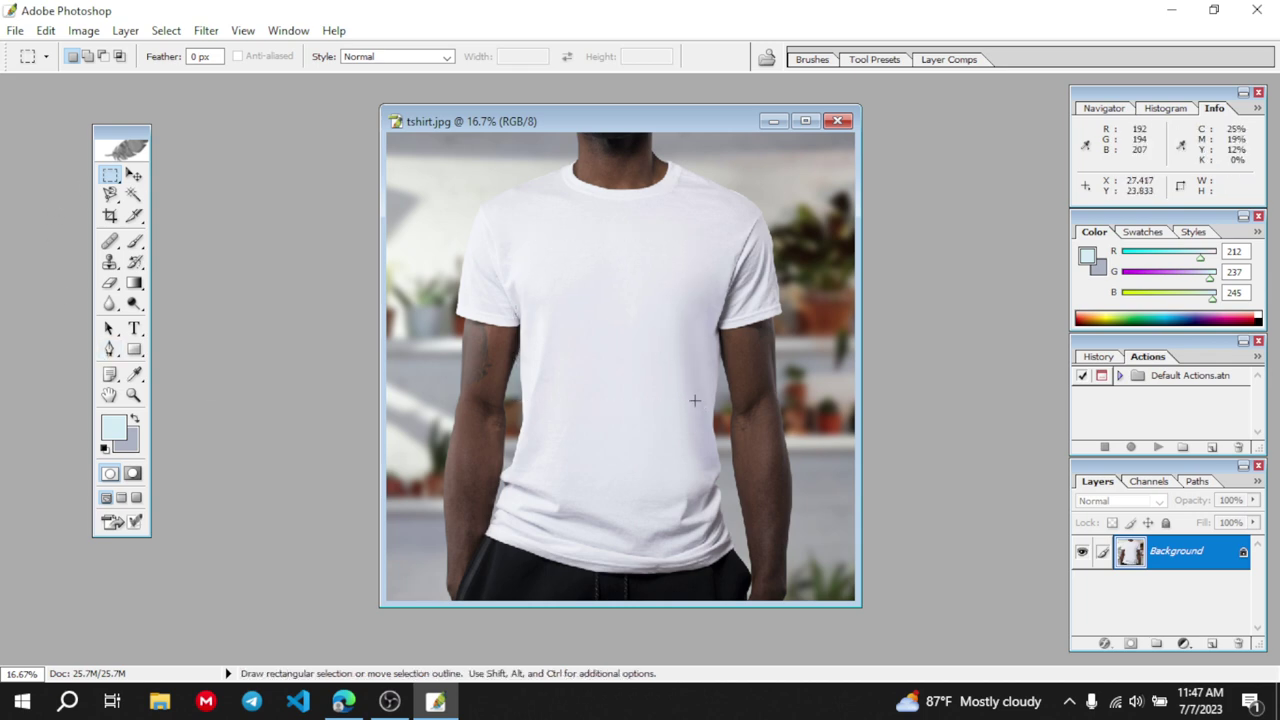
left_click_drag(591, 248, 674, 356)
left_click(671, 350)
Select a rectangle about 9.9 wide by 6.8 high on the shirt's chest and shift its contents slightly with the Move tool
left_click(134, 174)
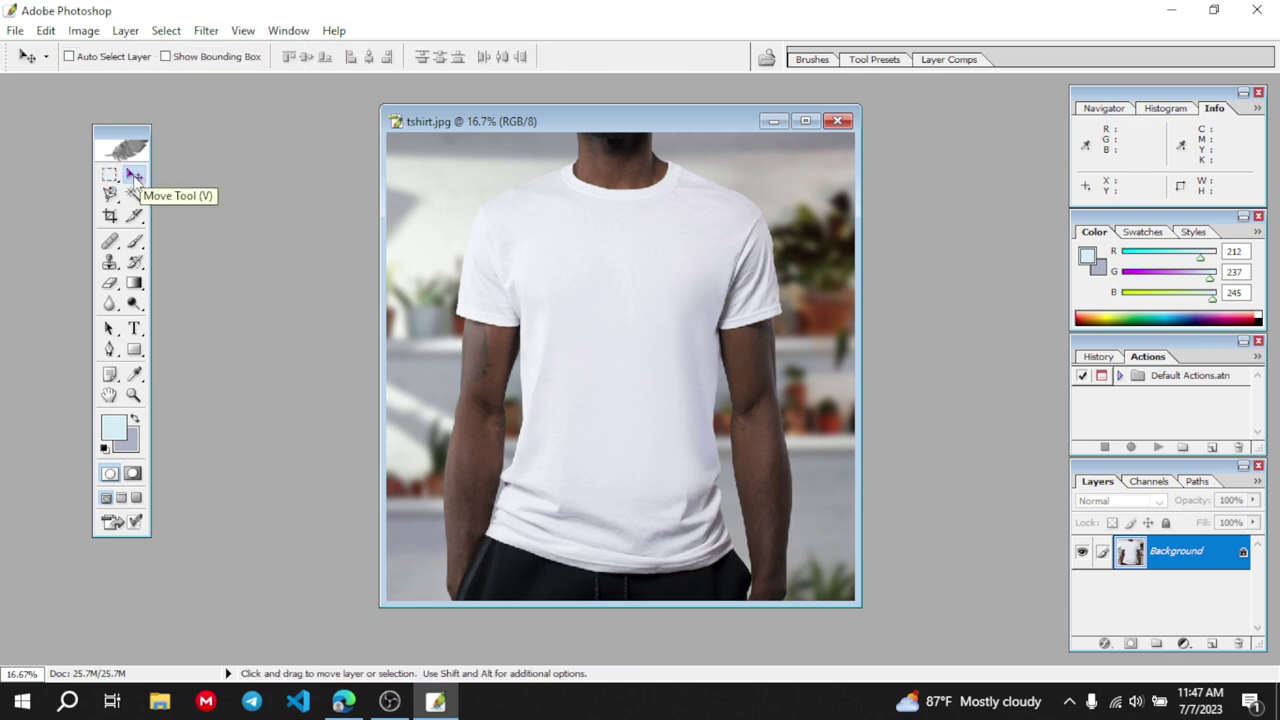
left_click(110, 174)
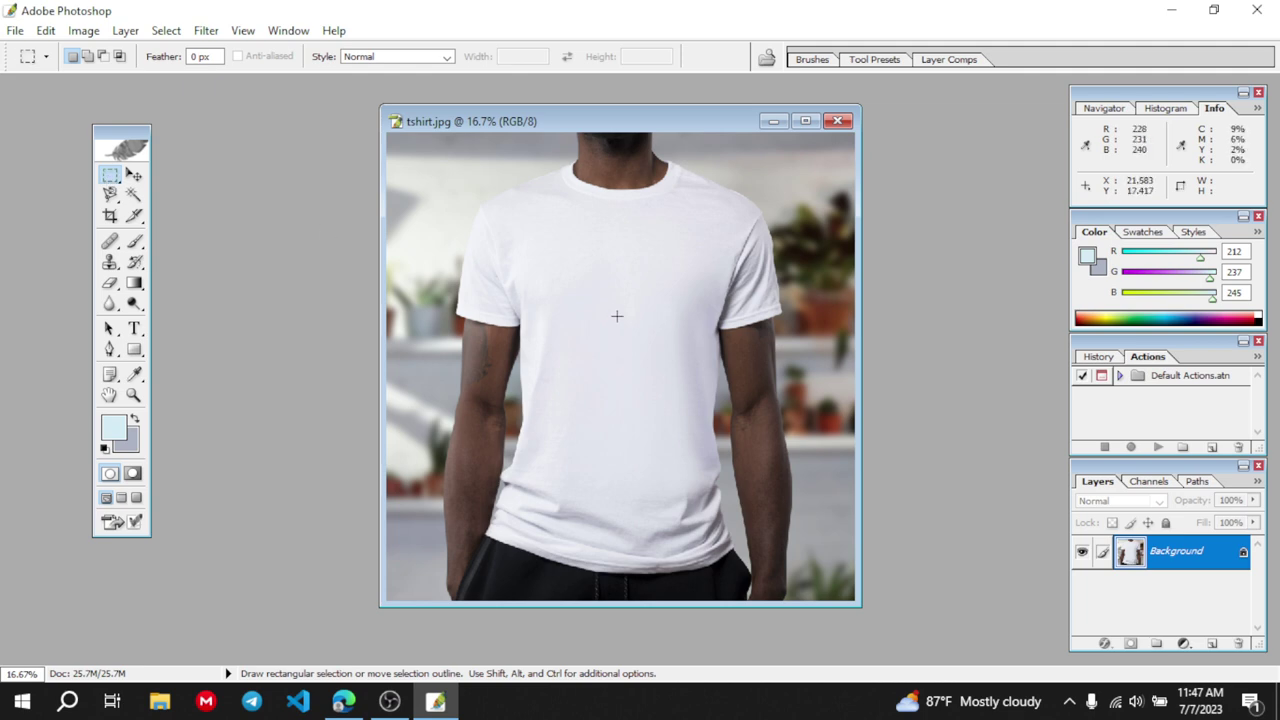
left_click_drag(559, 263, 672, 340)
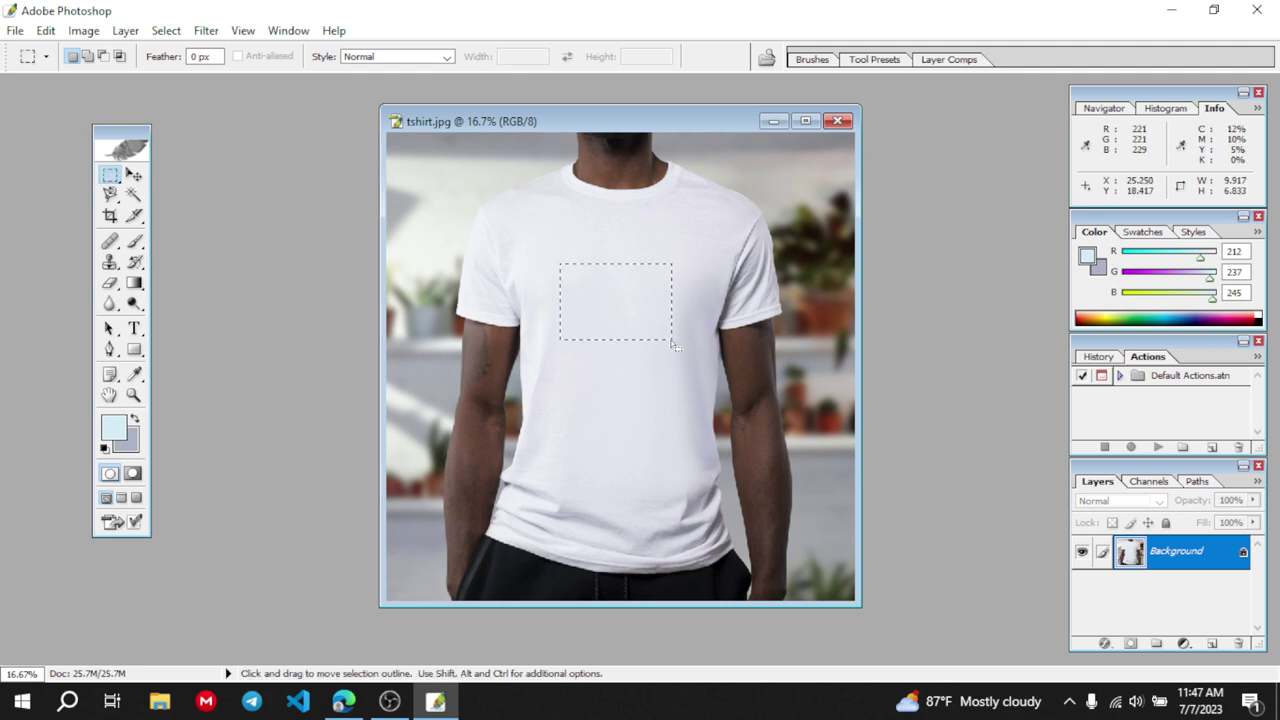
left_click(134, 175)
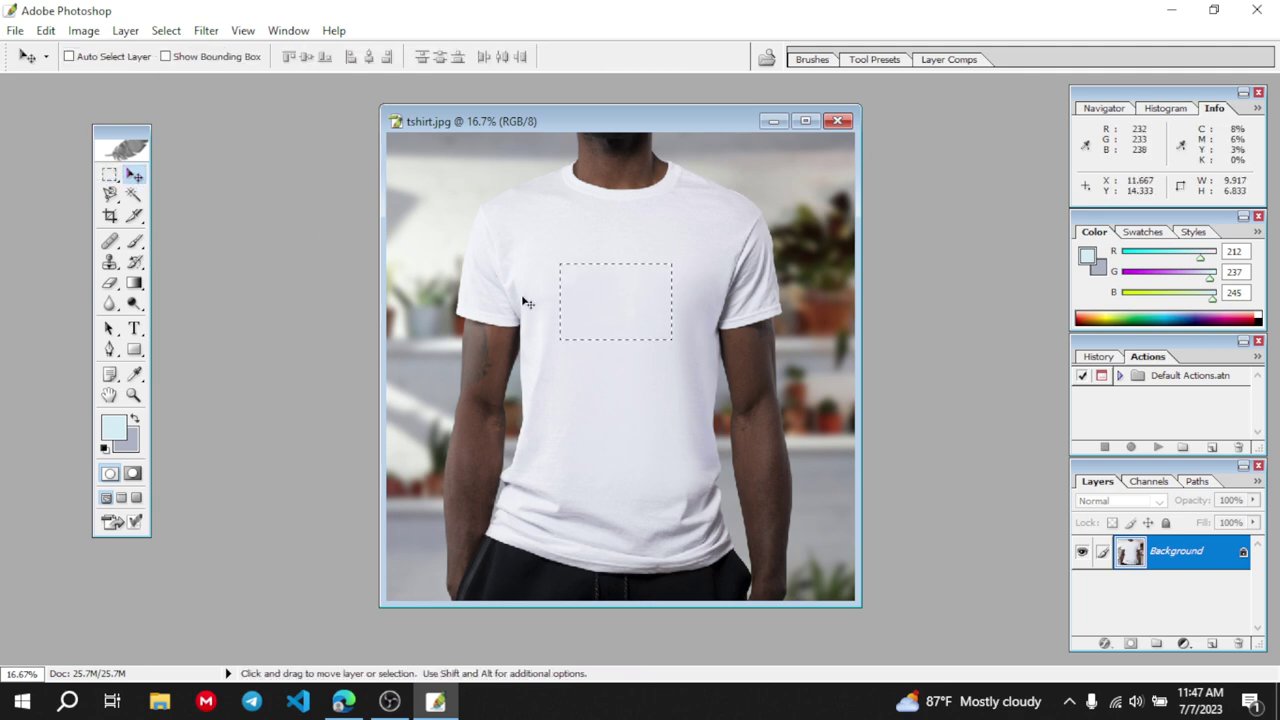
mouse_move(597, 293)
left_mouse_down()
mouse_move(671, 240)
mouse_move(514, 240)
mouse_move(634, 309)
mouse_move(646, 275)
mouse_move(689, 334)
mouse_move(620, 363)
mouse_move(596, 293)
left_mouse_up()
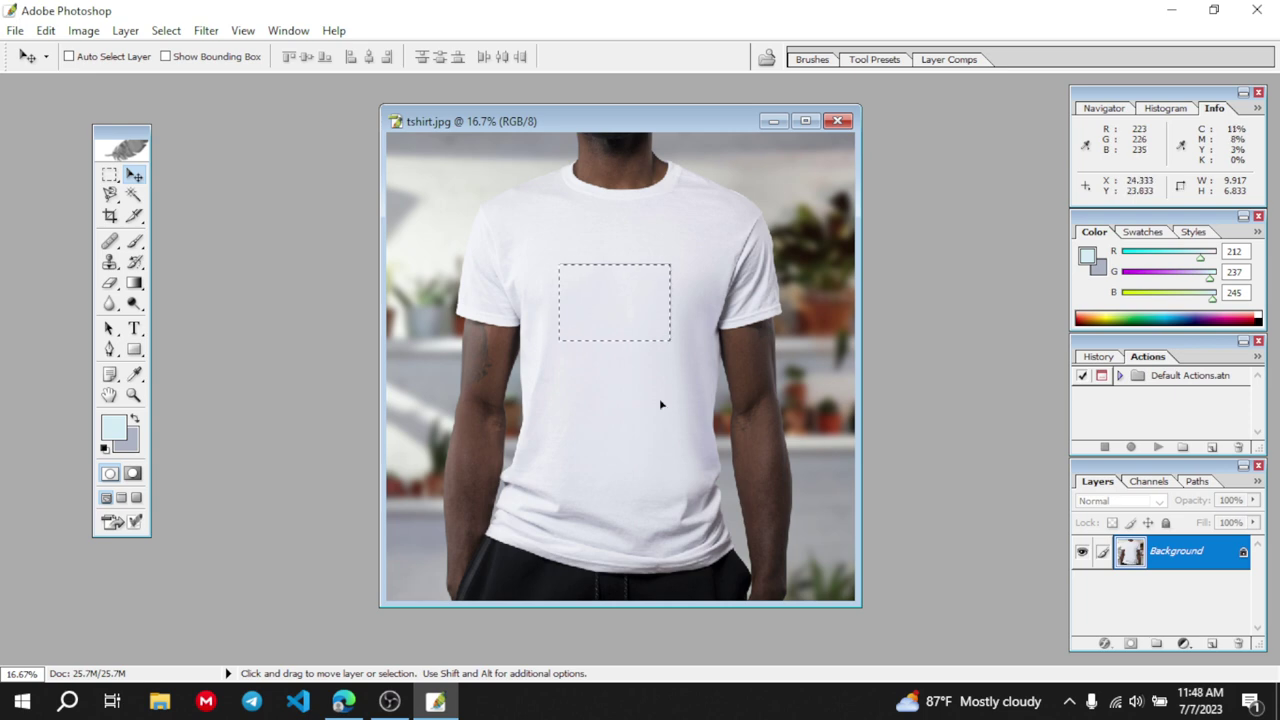
left_click(111, 176)
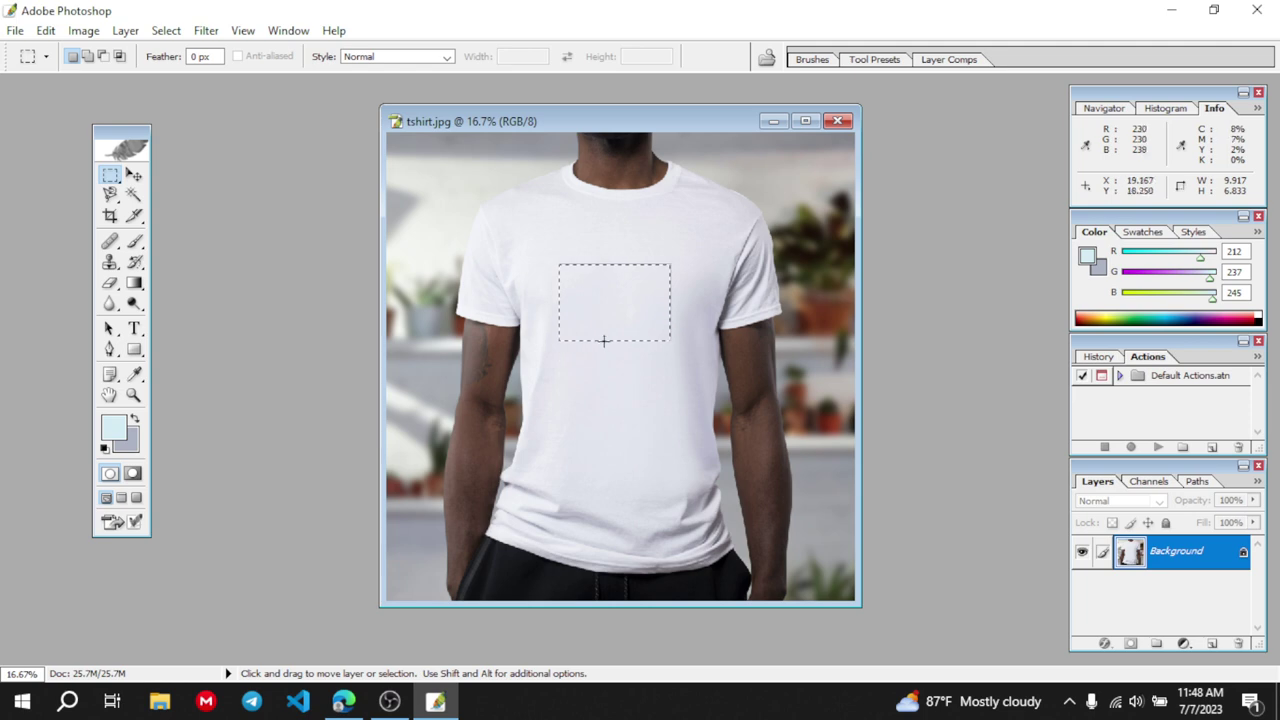
Clear the rectangular selection on the shirt's chest and bring up the list of lasso tool variants
left_click_drag(586, 372, 634, 406)
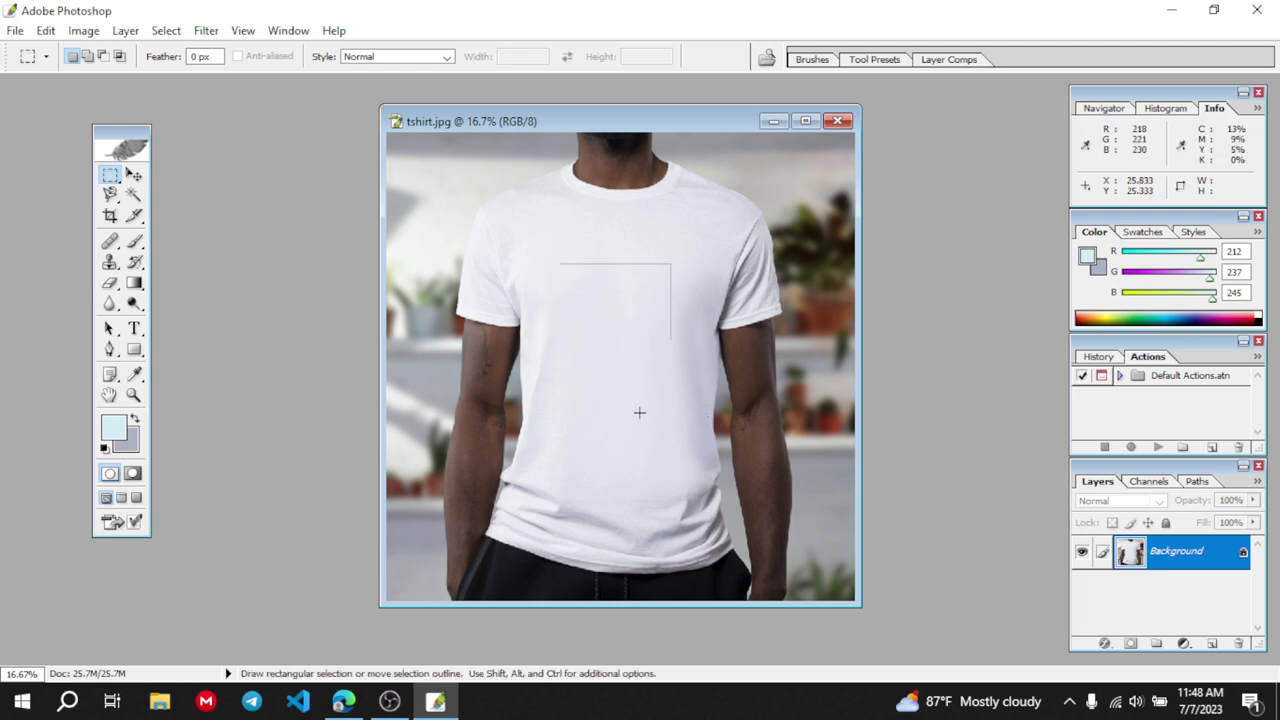
mouse_move(642, 236)
left_mouse_down()
mouse_move(714, 286)
mouse_move(642, 240)
left_mouse_up()
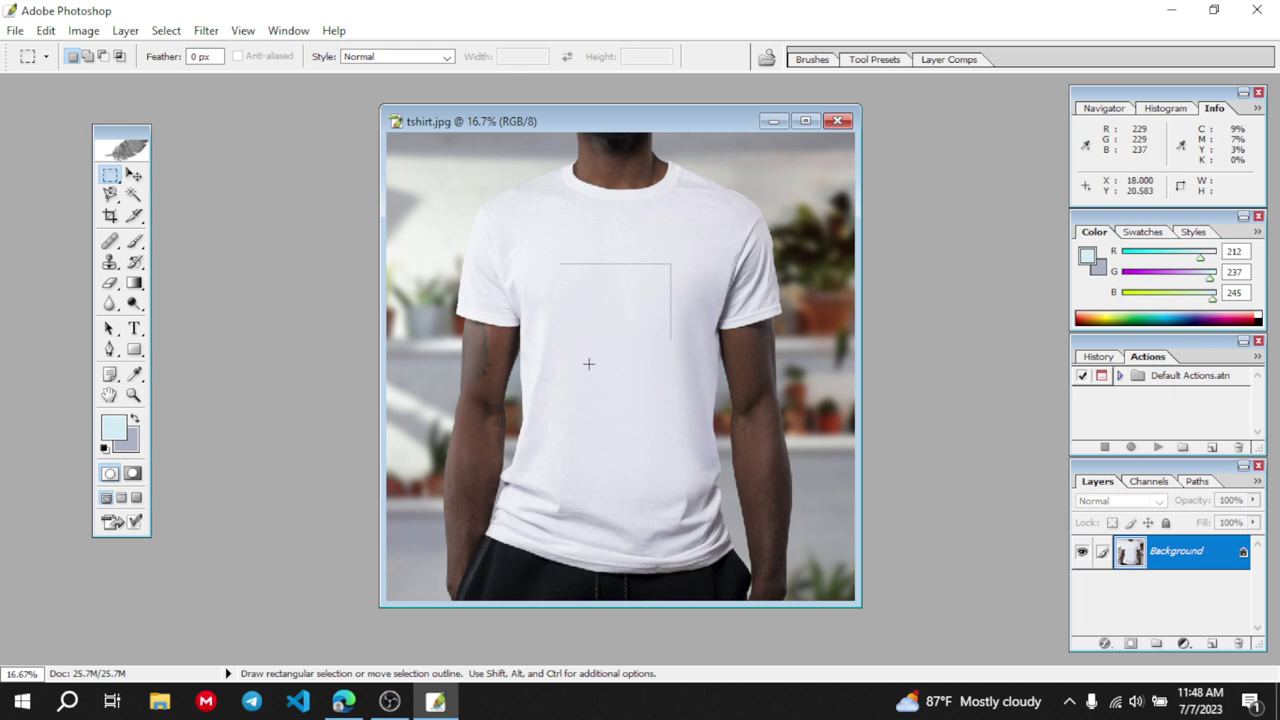
left_click(113, 198)
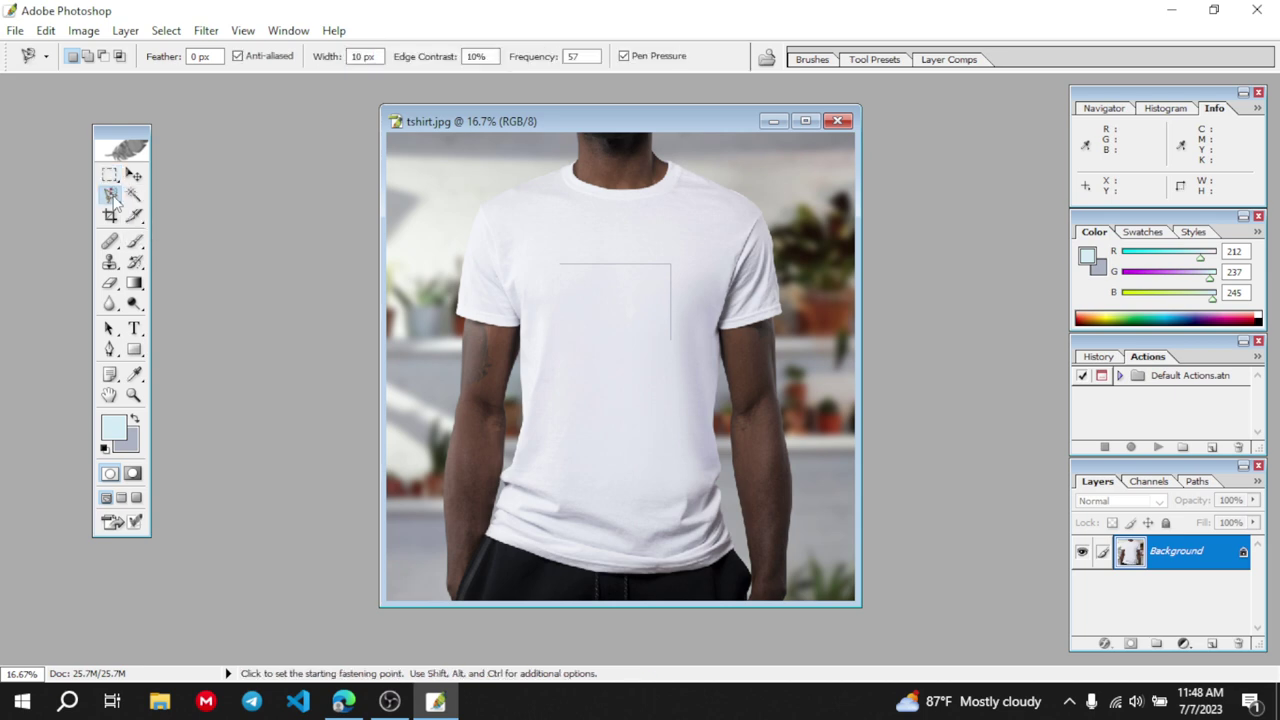
left_click(113, 198)
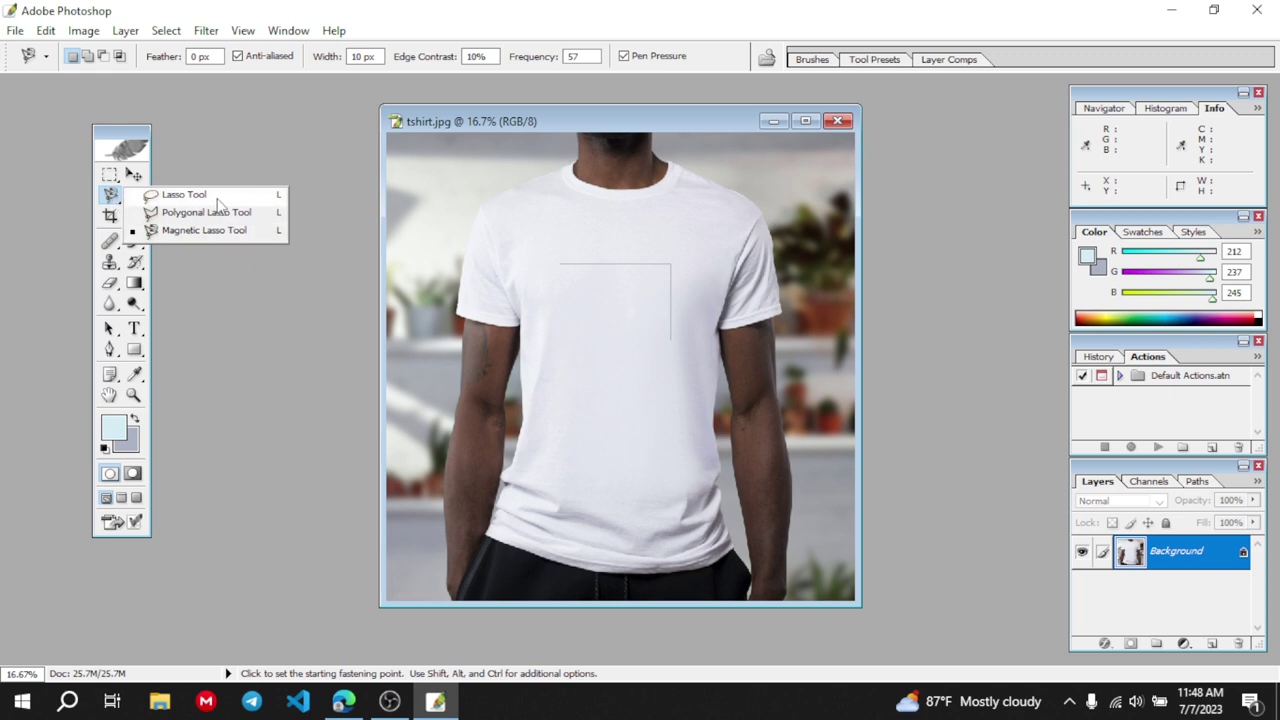
left_click(253, 139)
Select a single pixel column along the shirt's side with the Single Column Marquee, and add an elliptical selection across the upper chest
left_click_drag(112, 180, 210, 180)
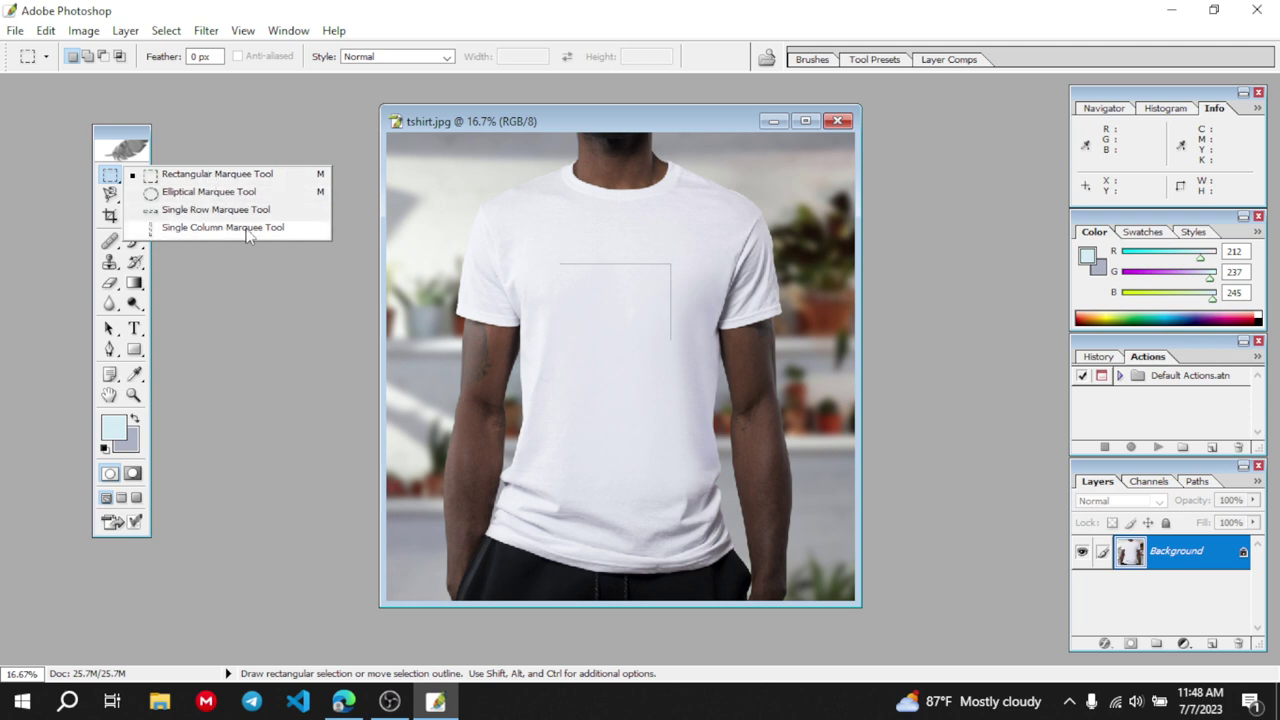
left_click(202, 229)
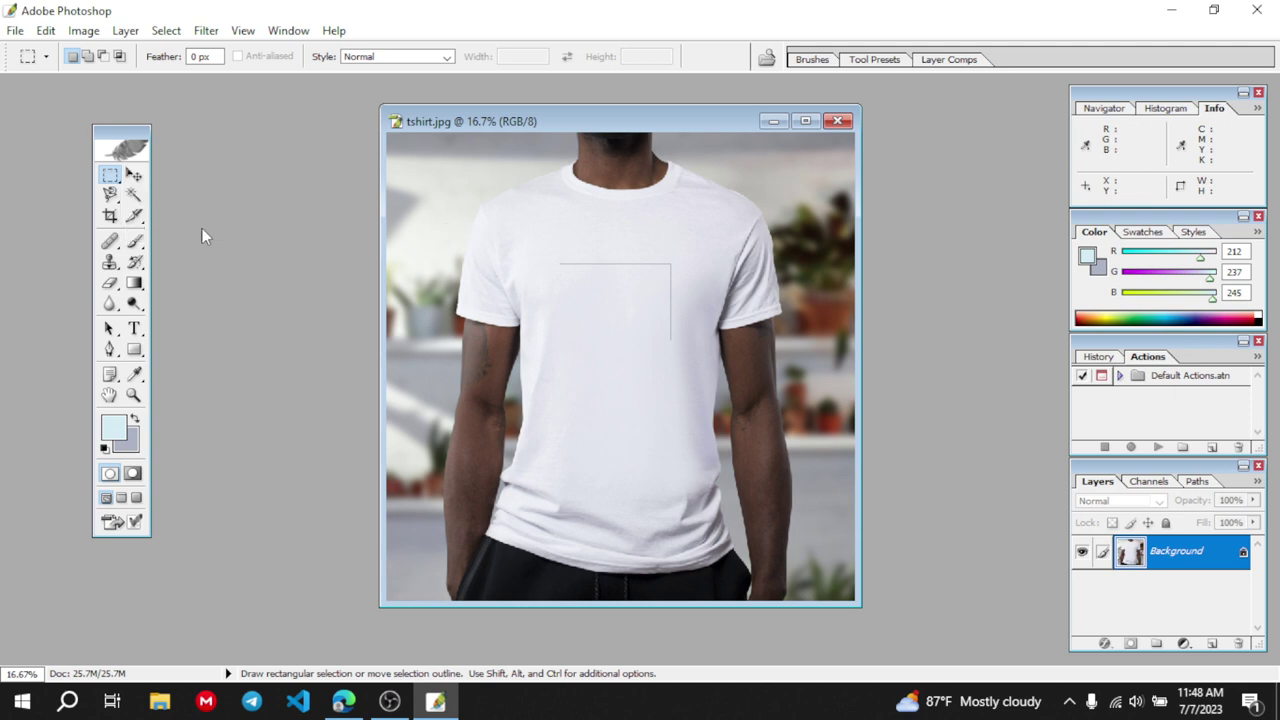
left_click(651, 237)
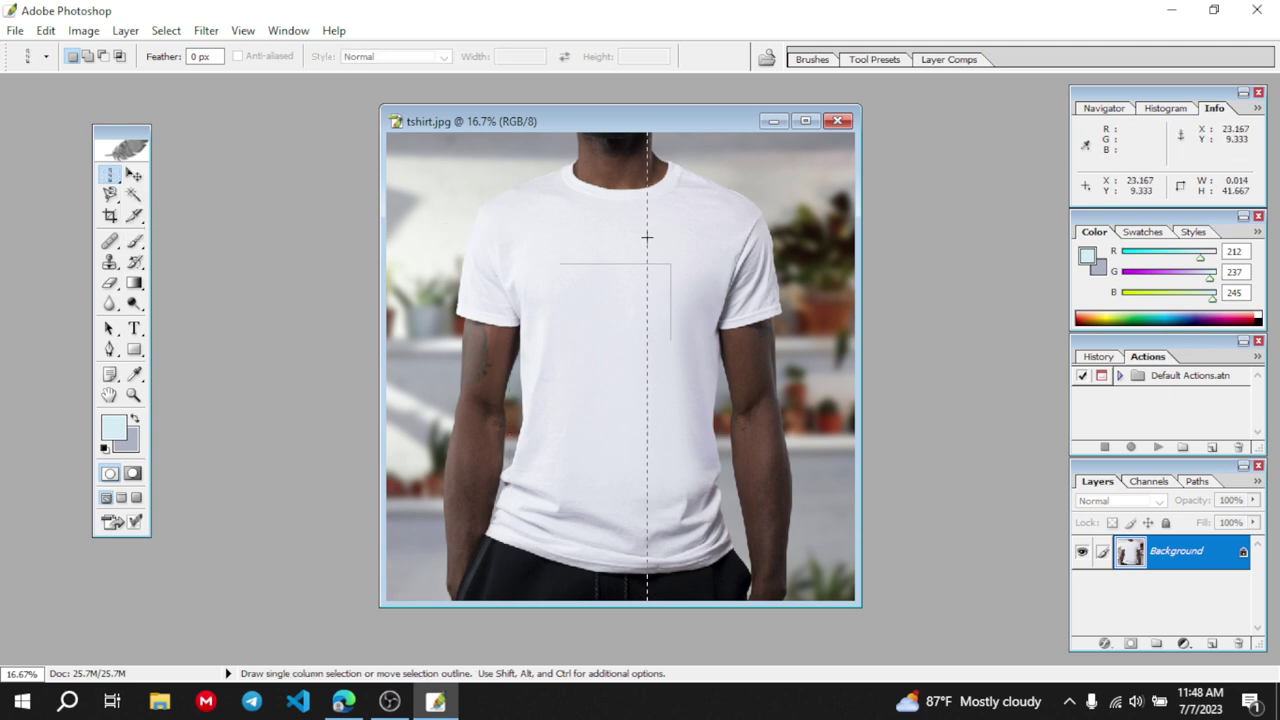
left_click(521, 265)
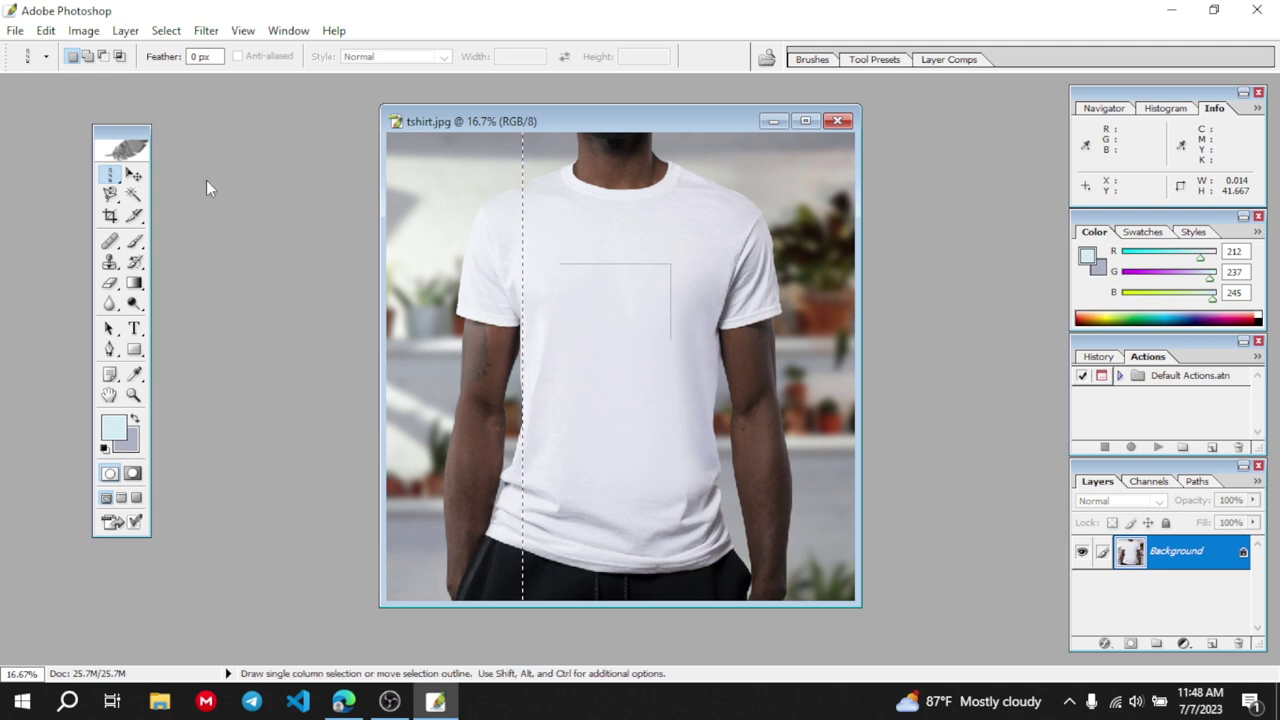
left_click_drag(111, 182, 221, 197)
left_click_drag(584, 217, 717, 273)
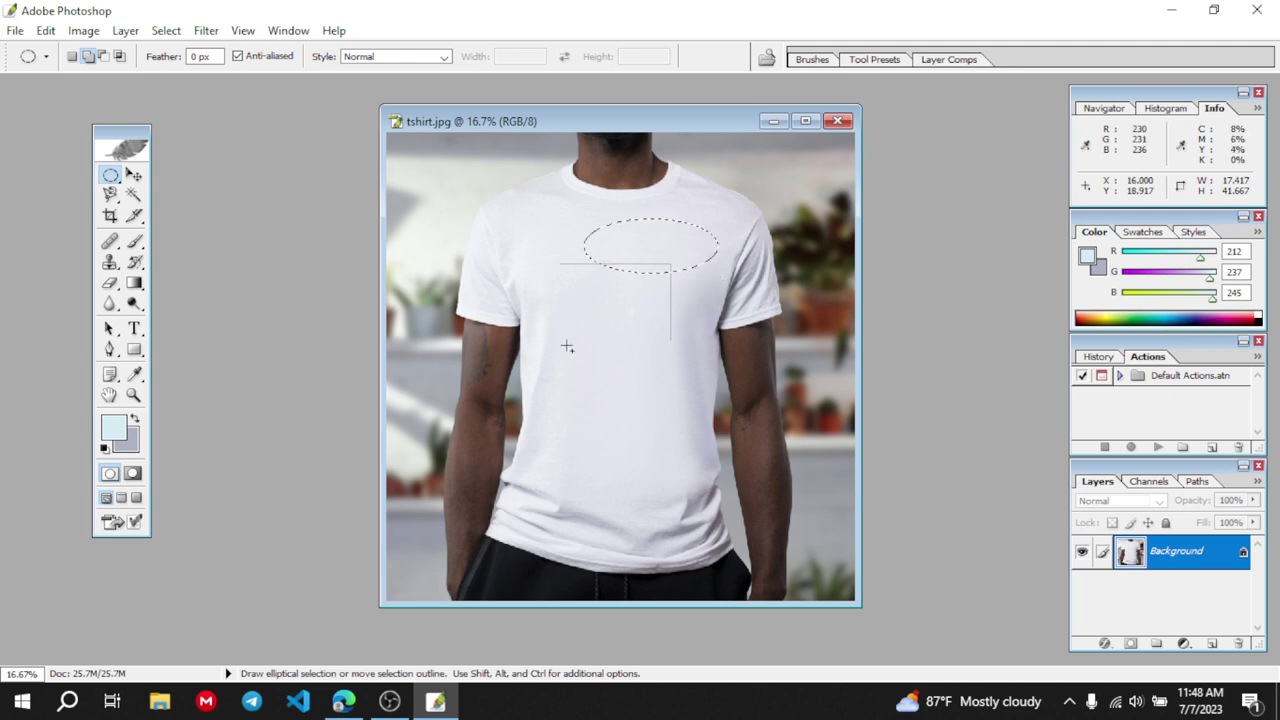
Draw a freehand lasso selection about 3.8 wide by 0.8 high just below the sleeve hem, and deselect it
left_click(111, 195)
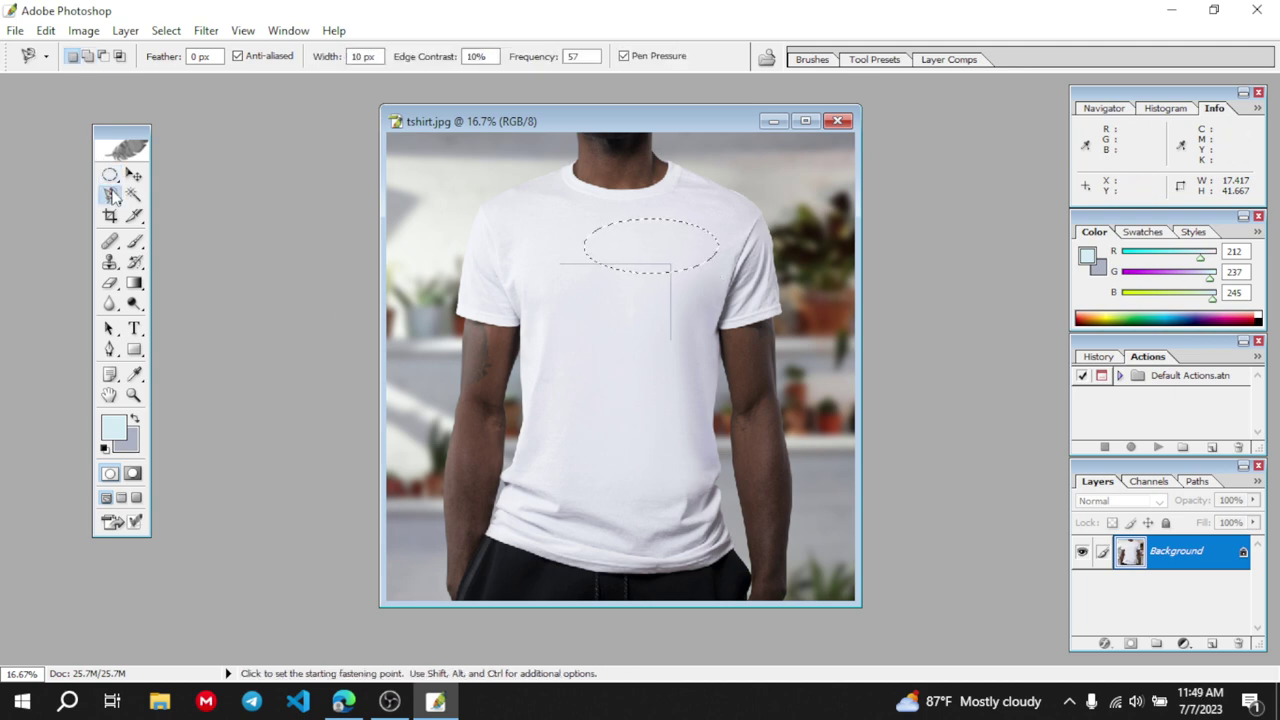
right_click(111, 195)
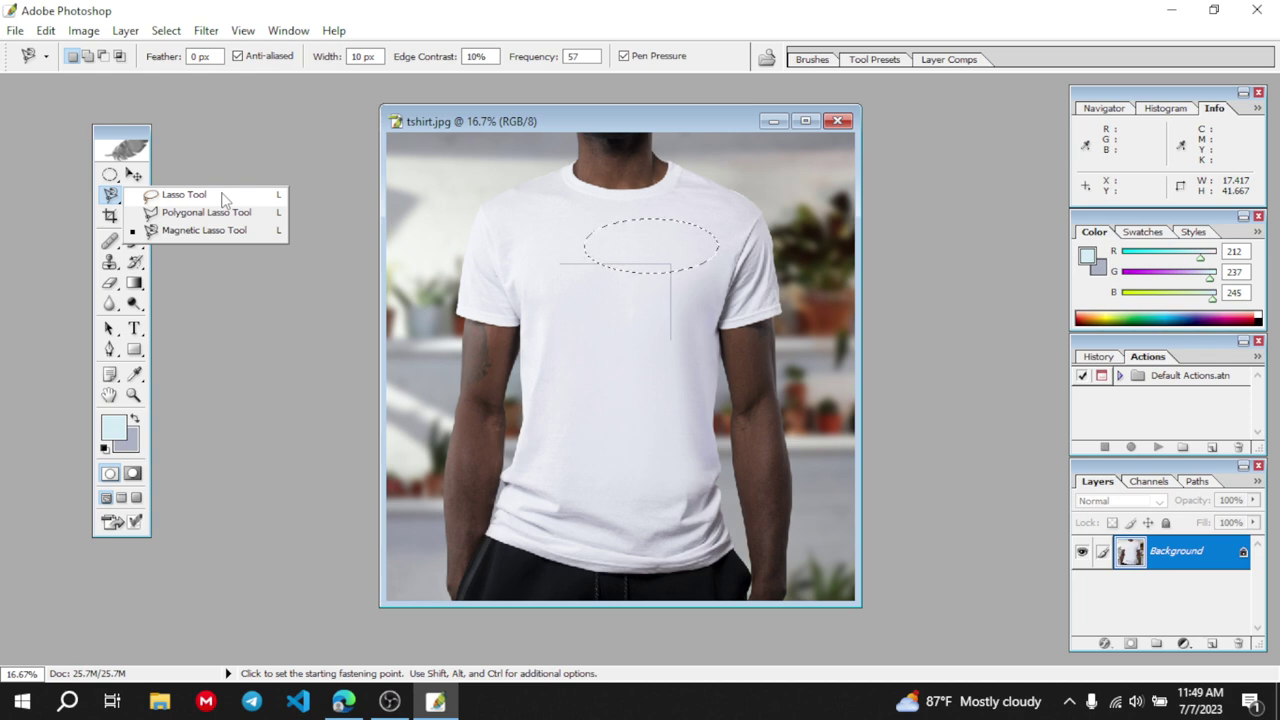
left_click(222, 197)
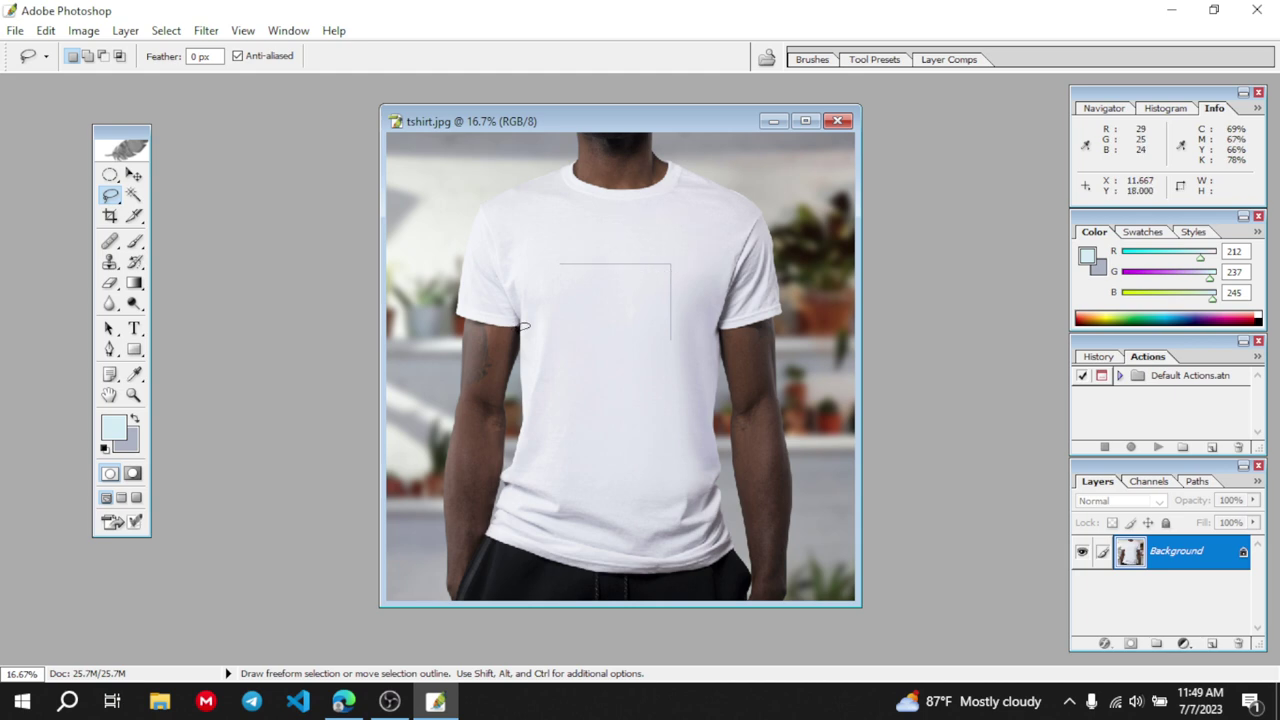
left_click_drag(518, 330, 477, 328)
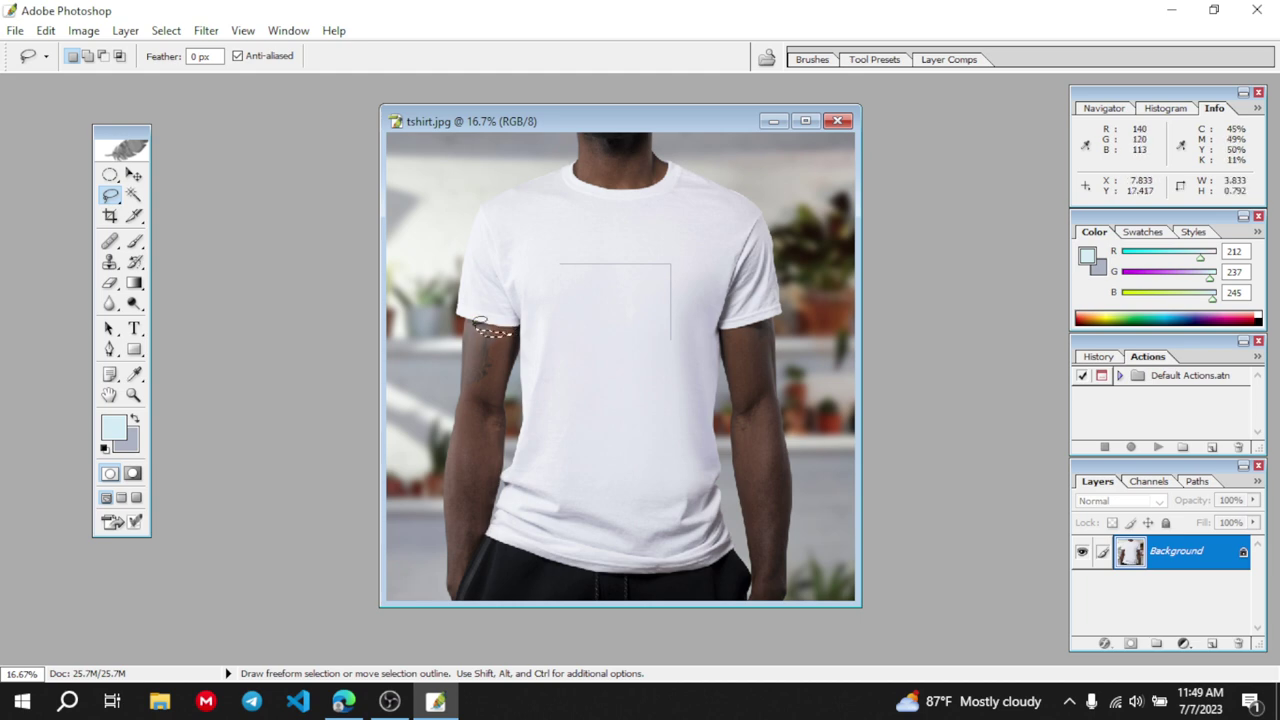
right_click(496, 336)
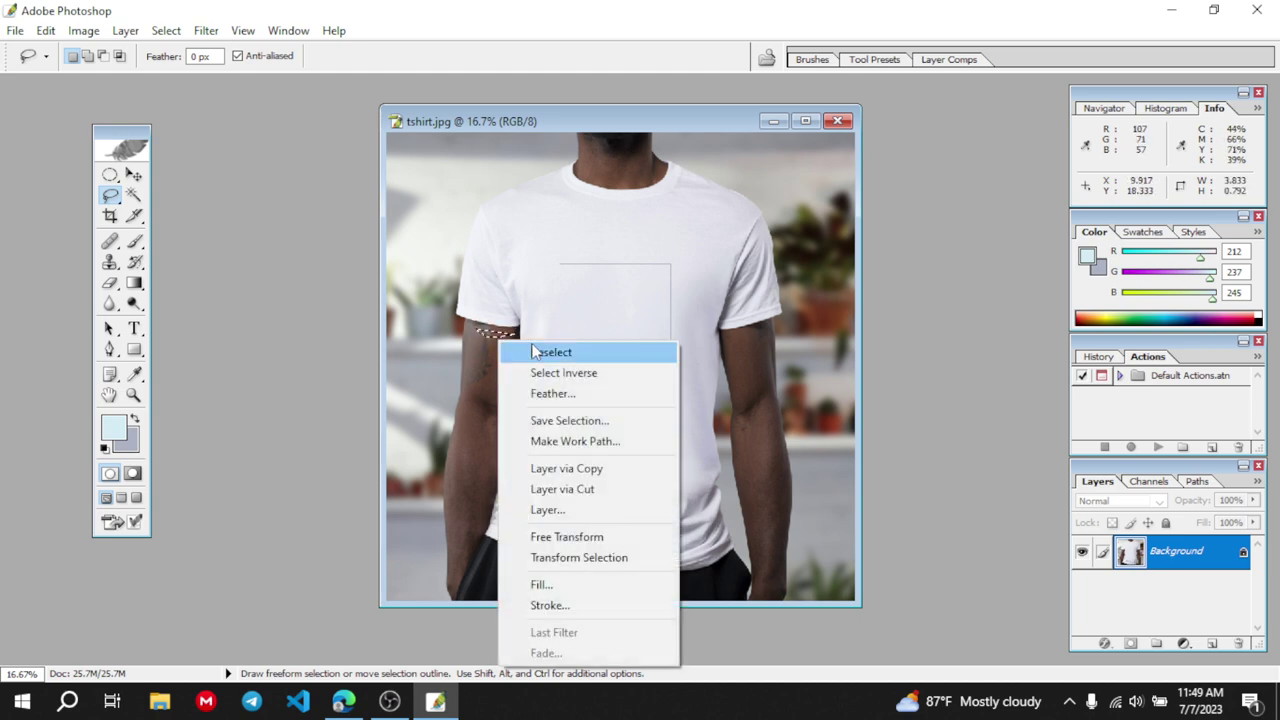
left_click(536, 347)
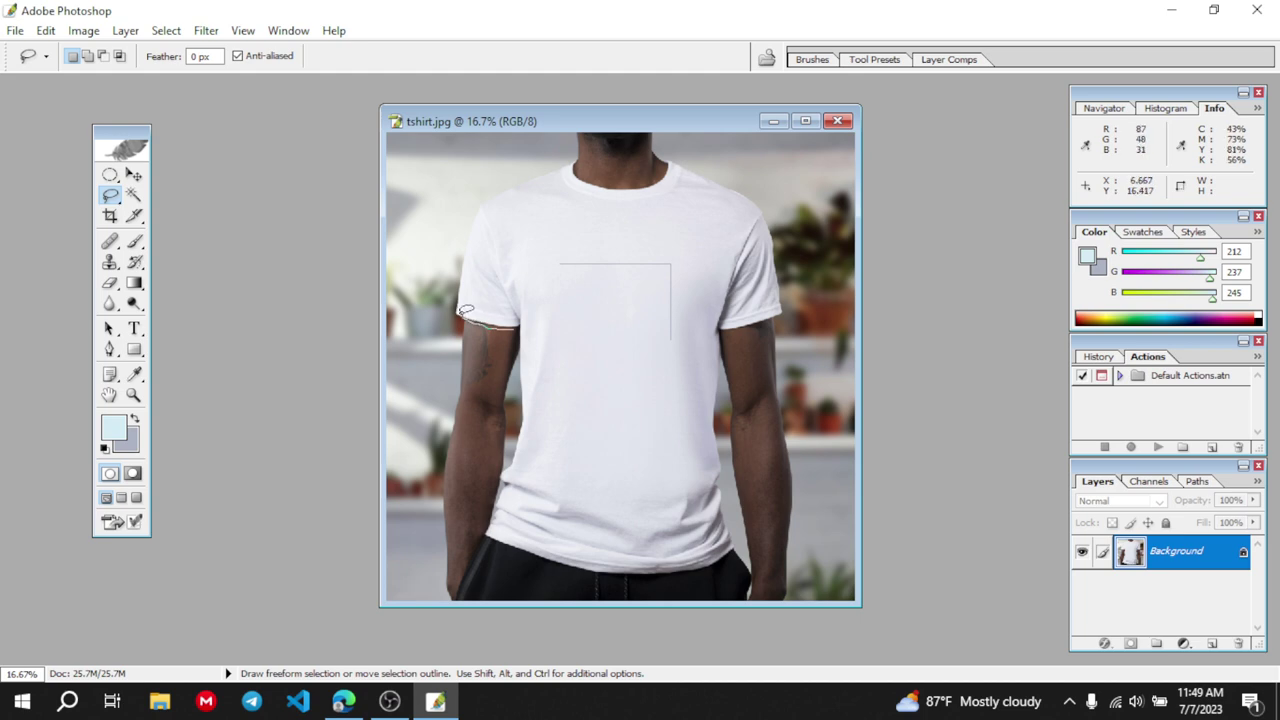
Trace the sleeve with the freehand Lasso as a selection about 6.3 wide by 11.7 high, and clear it
left_click_drag(462, 312, 455, 303)
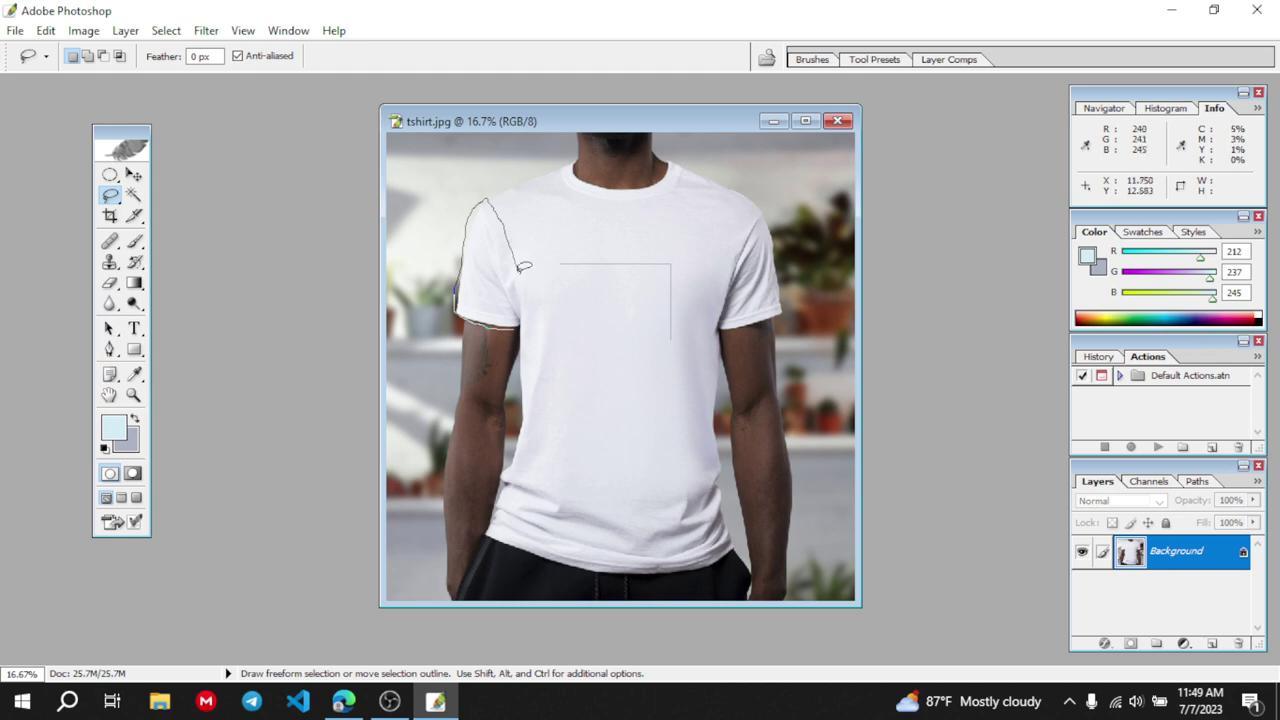
left_click_drag(519, 270, 514, 324)
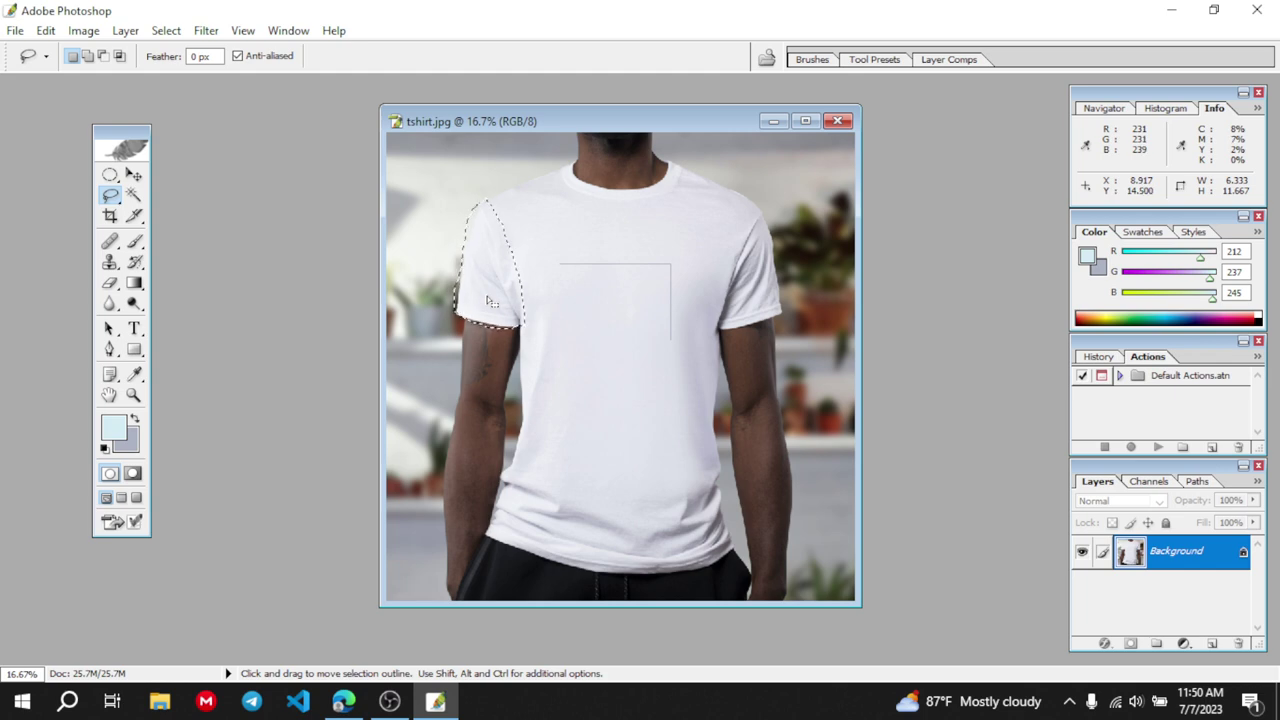
left_click(110, 196)
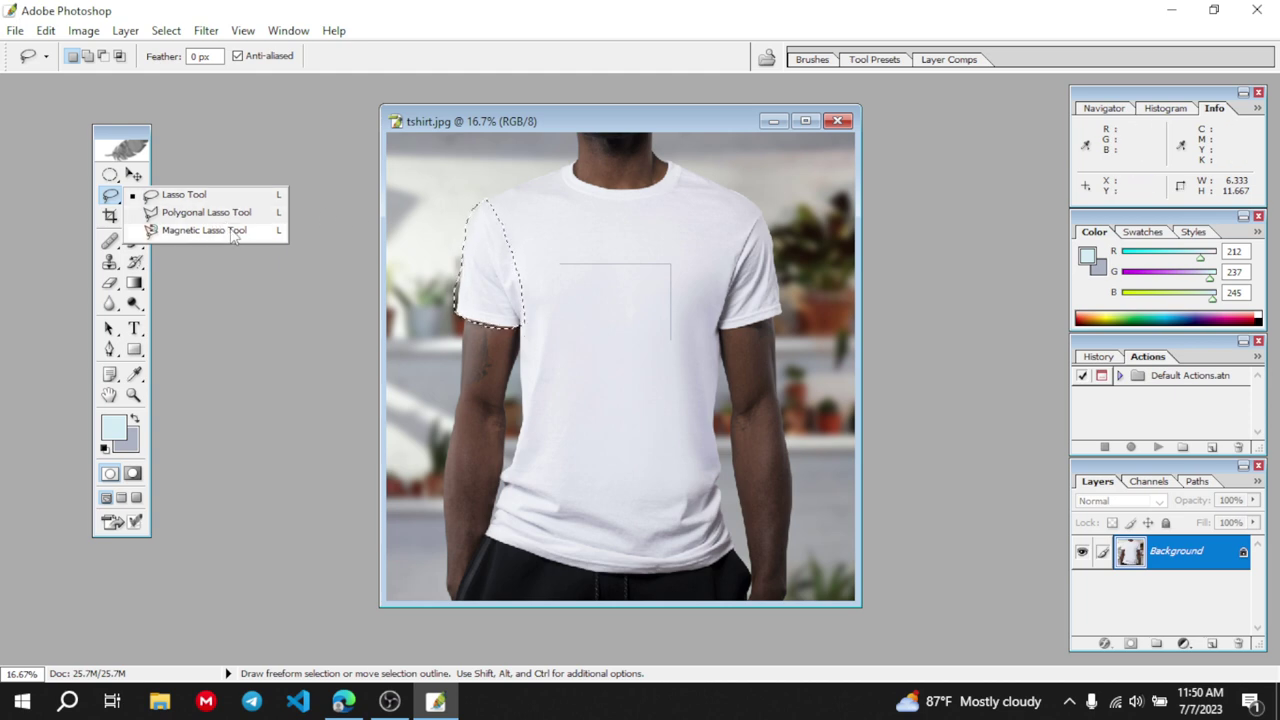
left_click(505, 330)
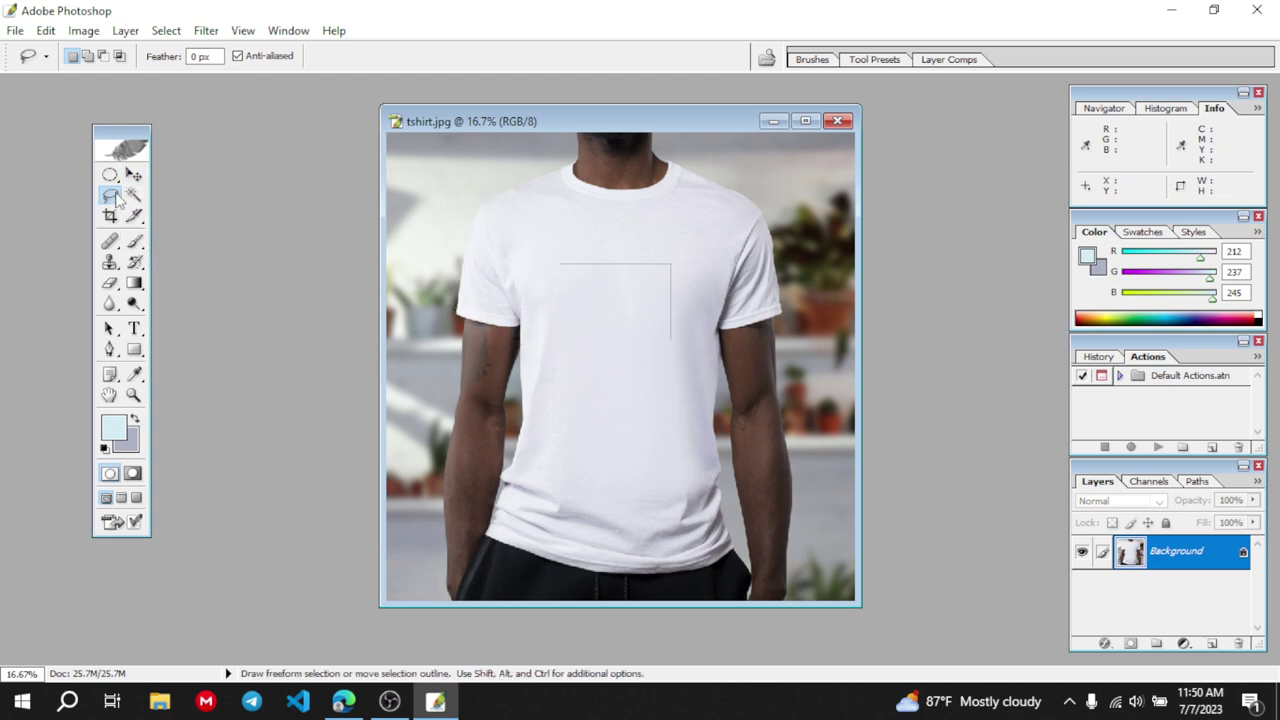
Trace the whole shirt with the Magnetic Lasso as a selection about 29 wide by 36.4 high, and deselect it
left_click_drag(118, 199, 184, 232)
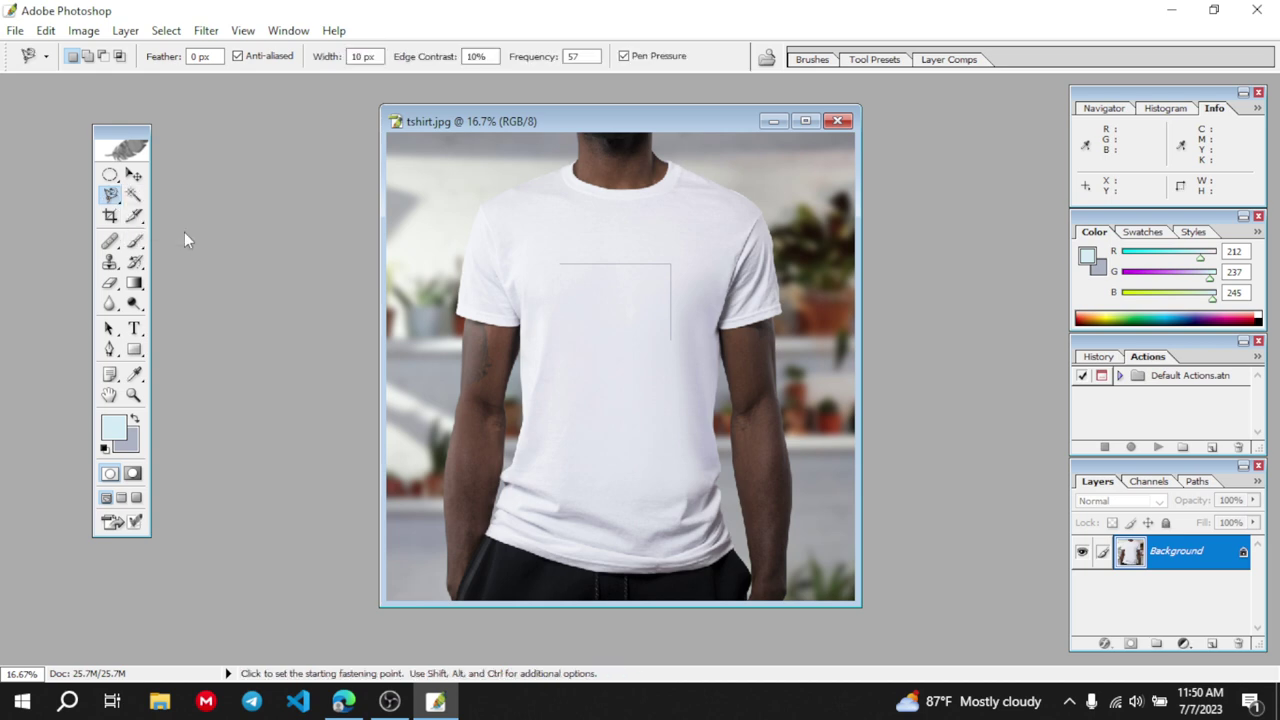
left_click(459, 305)
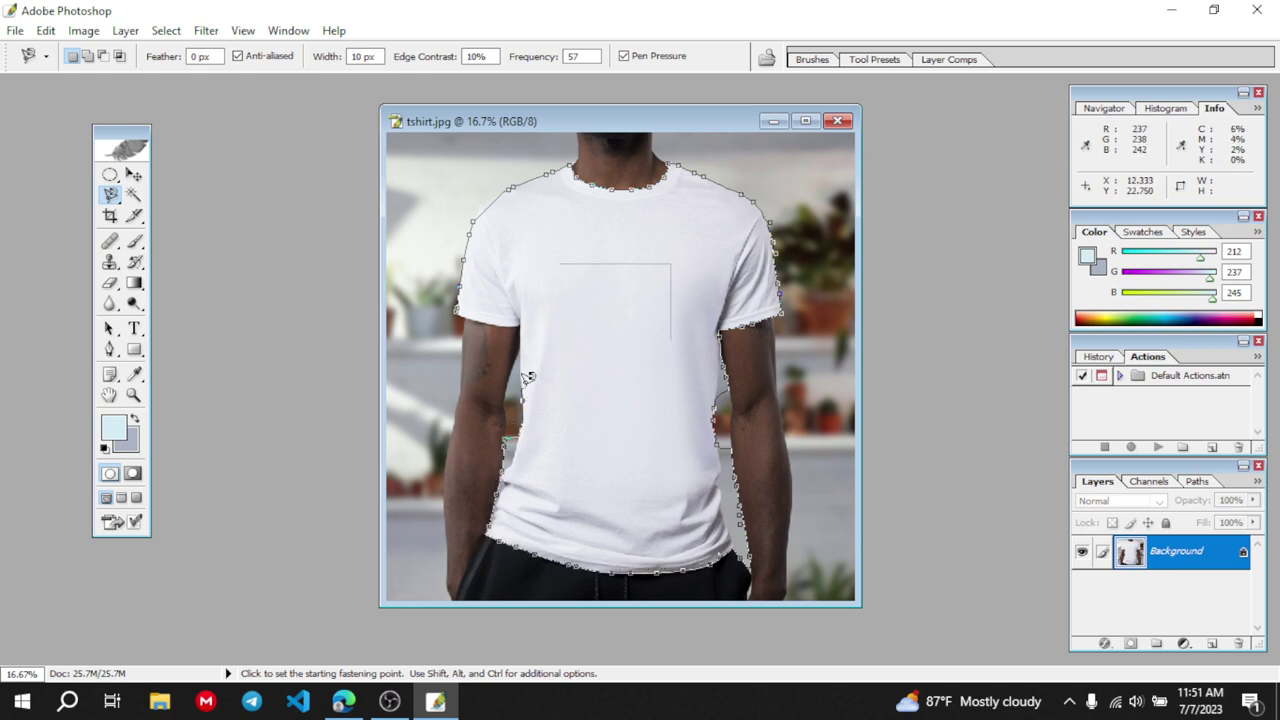
left_click(460, 300)
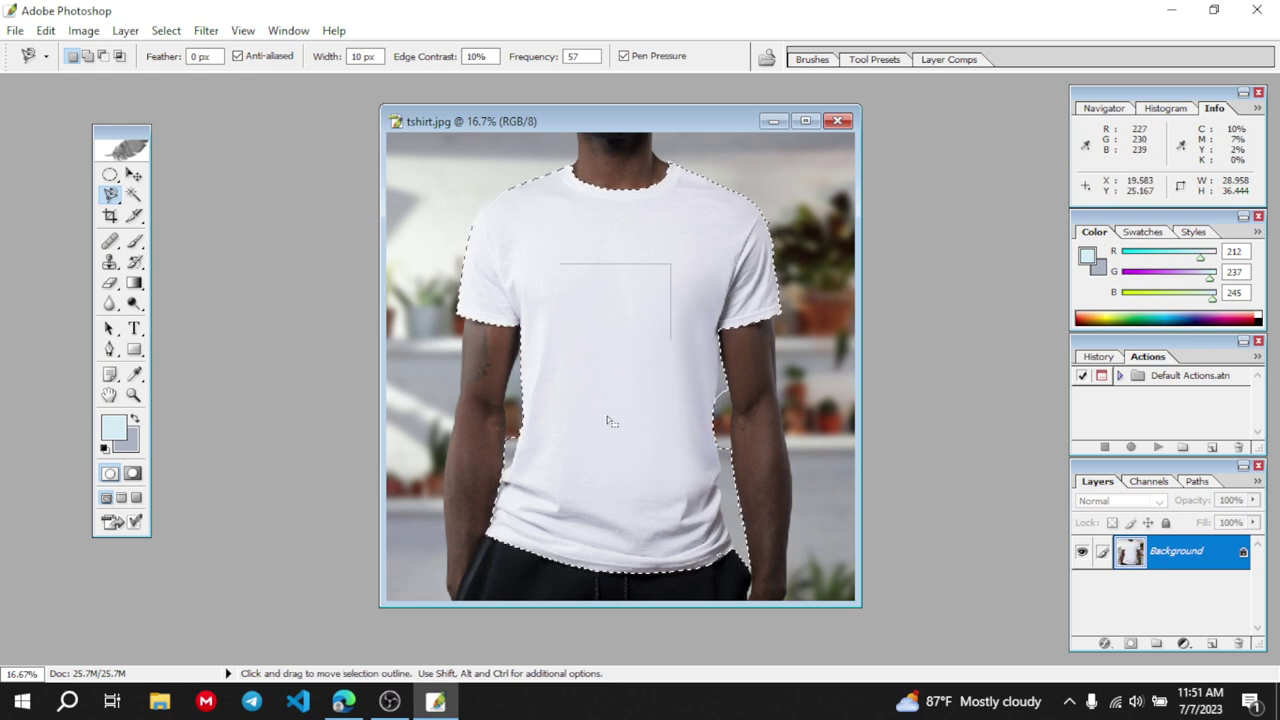
key("ctrl+d")
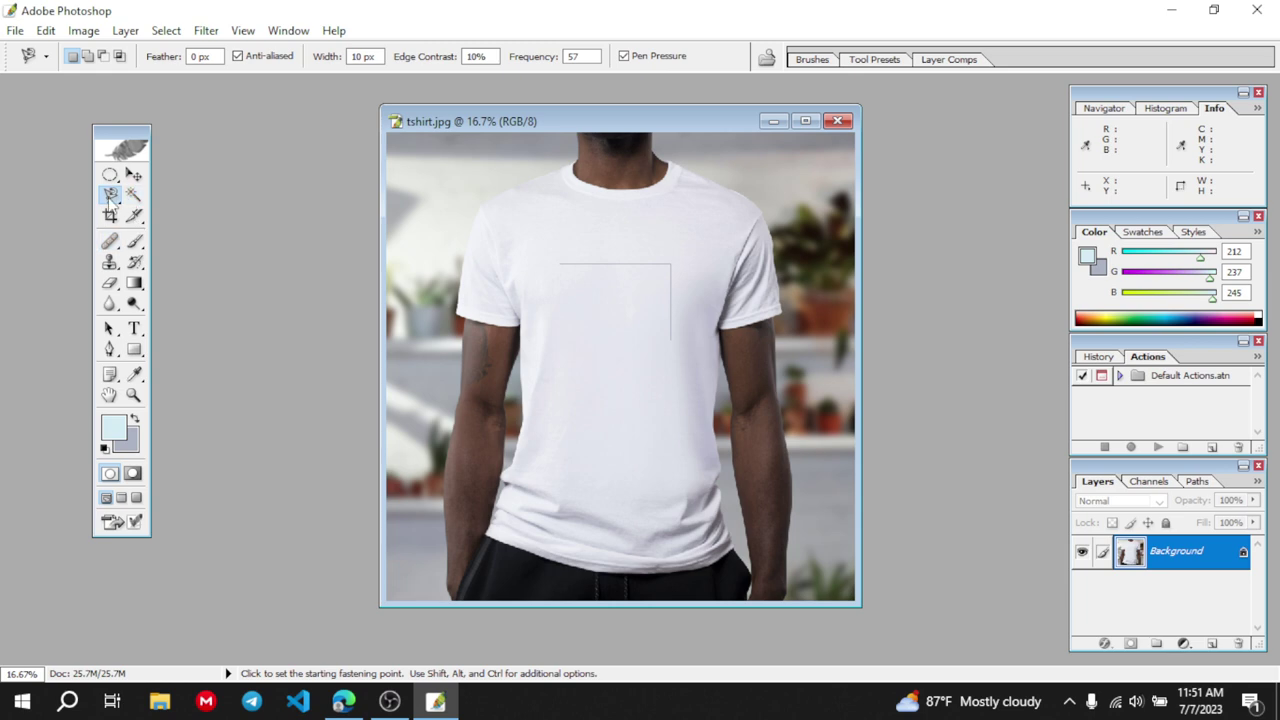
Outline the whole shirt point by point with the Polygonal Lasso as a closed selection about 29 wide by 36.3 high
left_click_drag(110, 195, 170, 218)
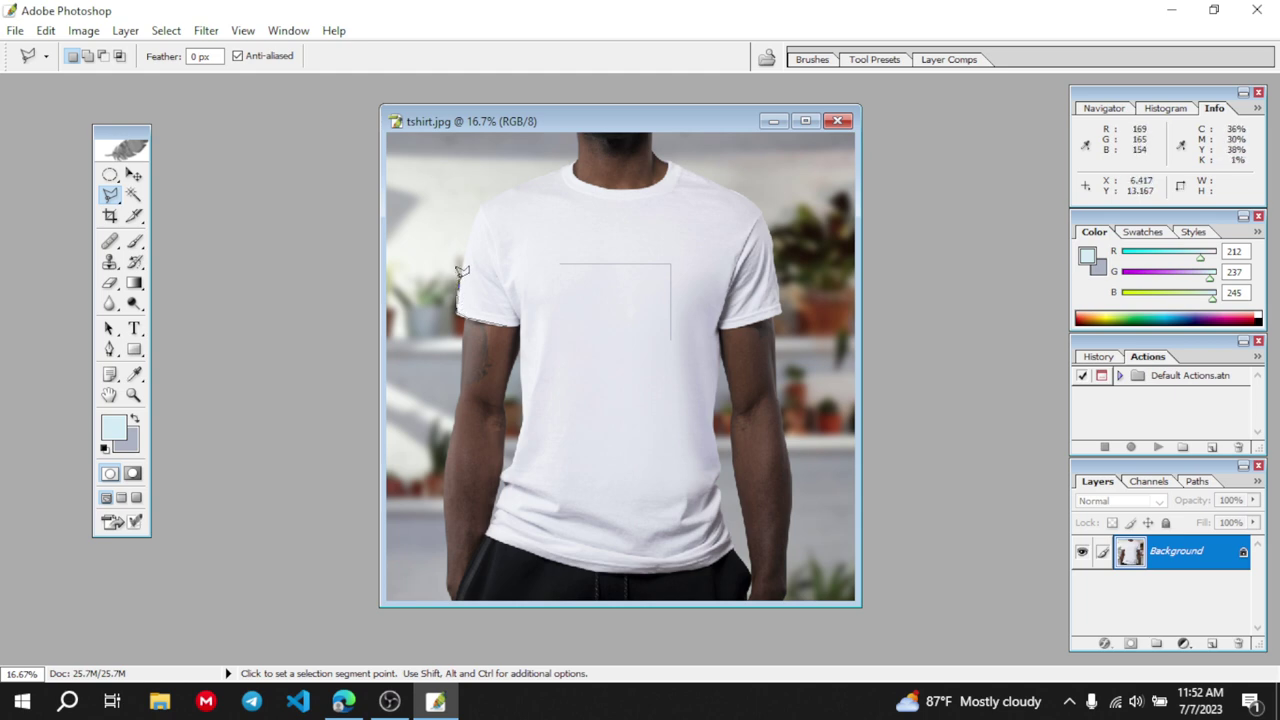
left_click(477, 207)
left_click(509, 183)
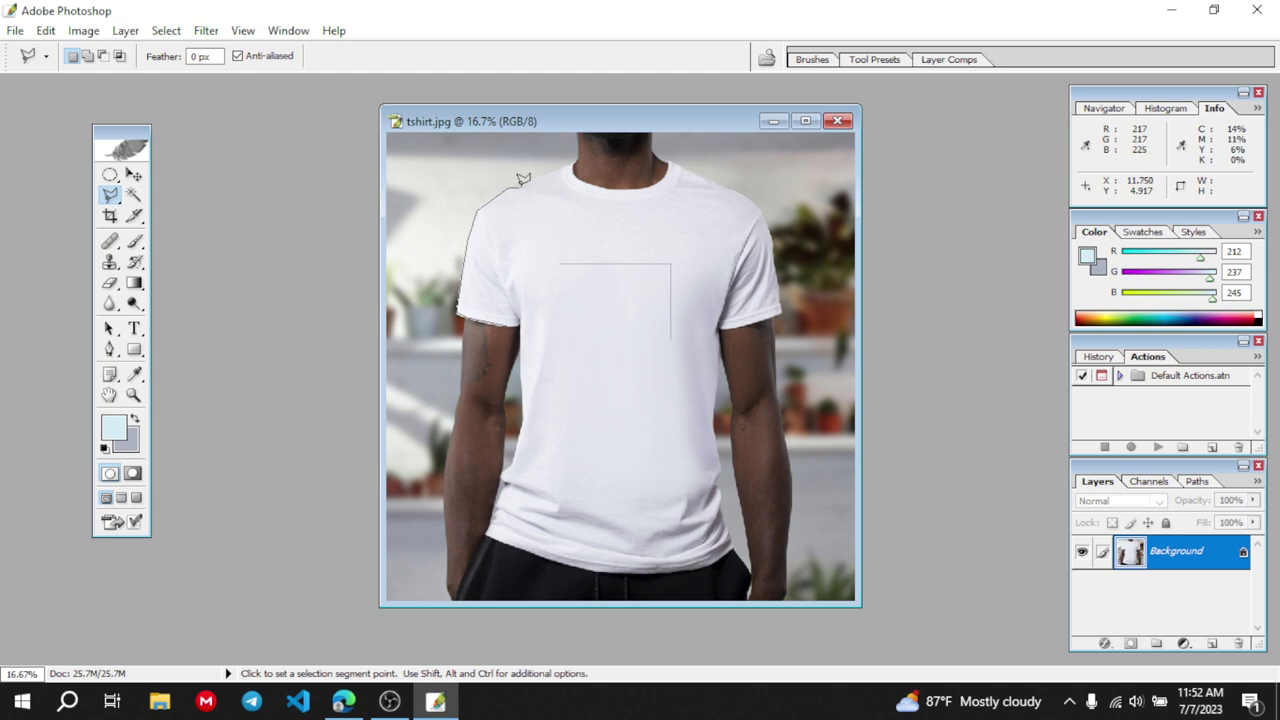
left_click(576, 165)
left_click(620, 187)
left_click(667, 159)
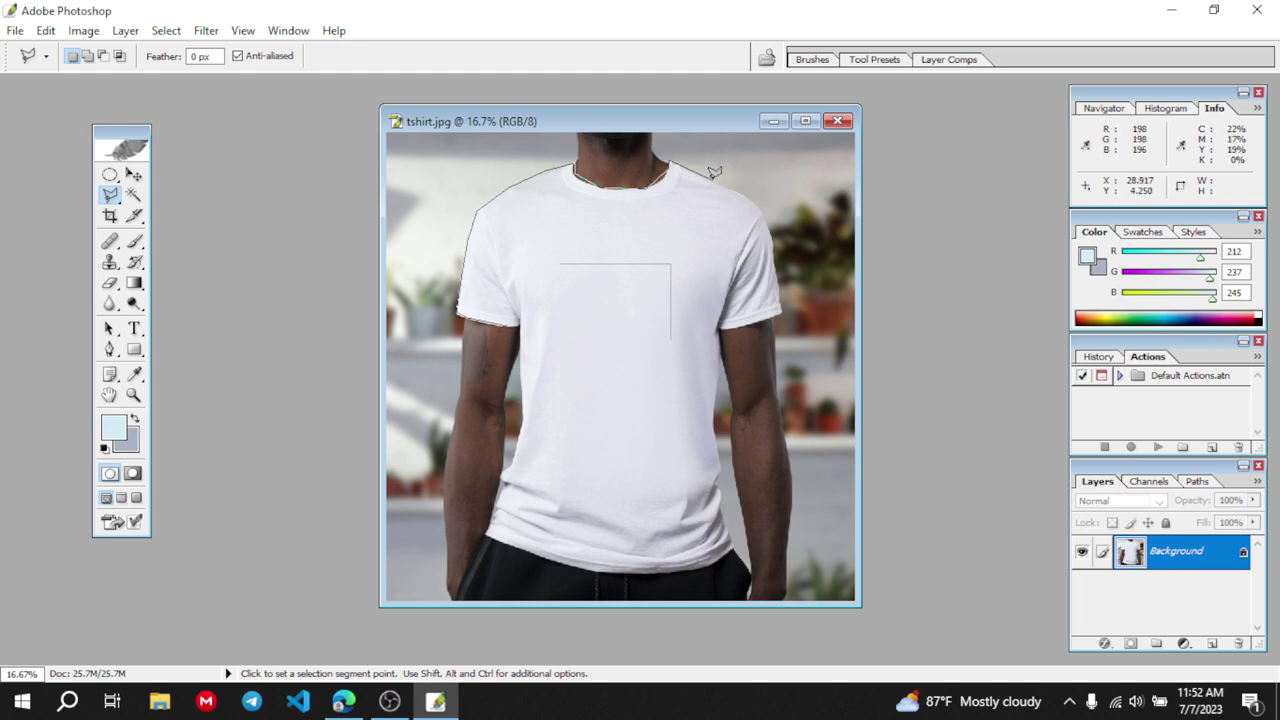
left_click(765, 211)
left_click(774, 241)
left_click(781, 314)
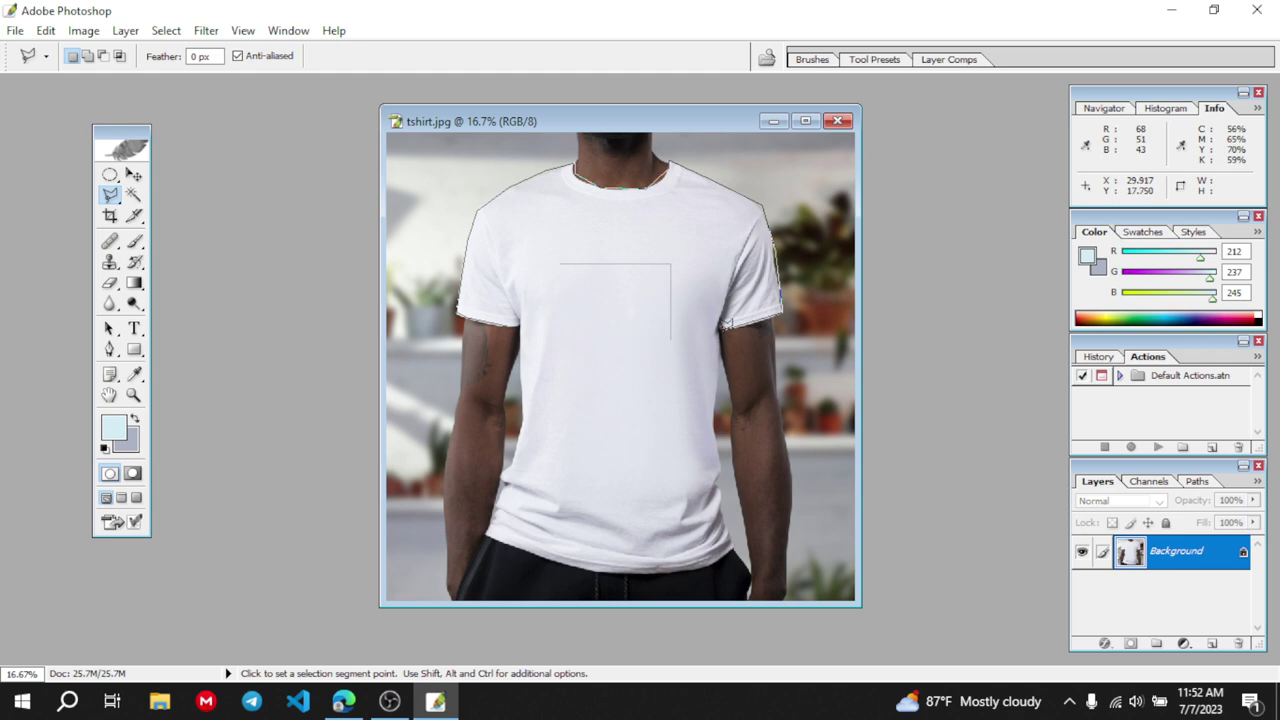
left_click(716, 324)
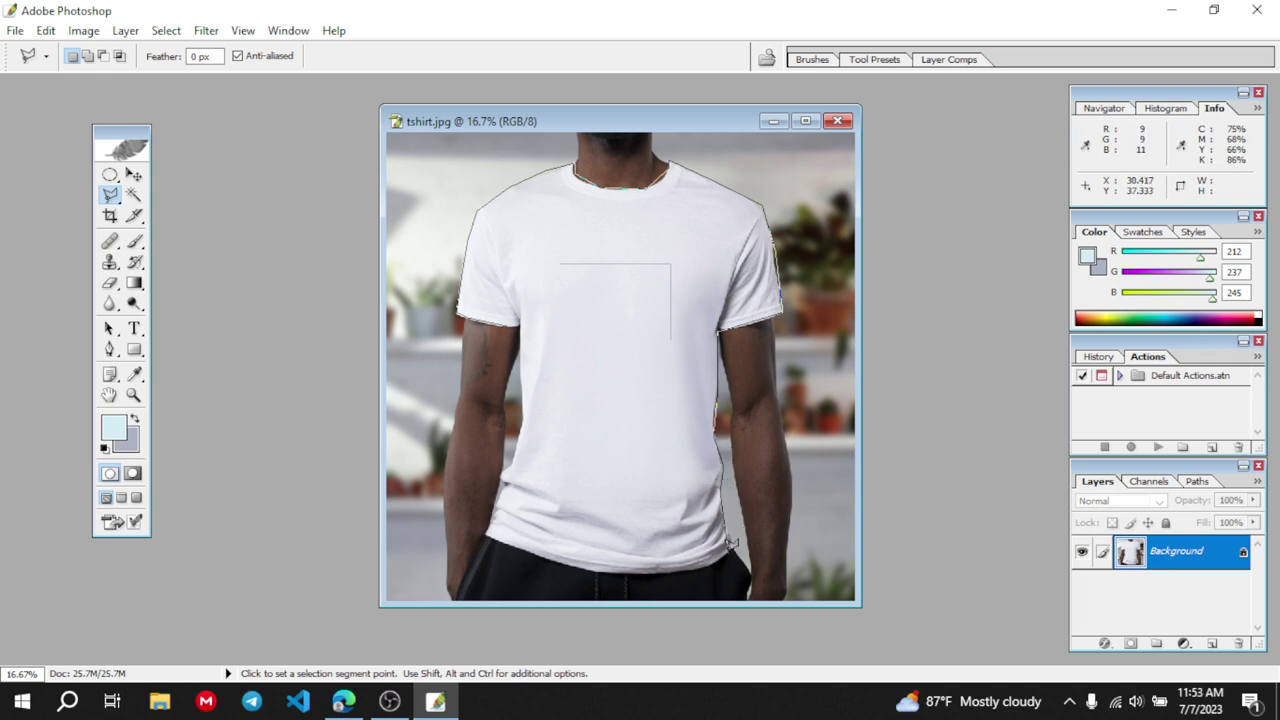
left_click(731, 542)
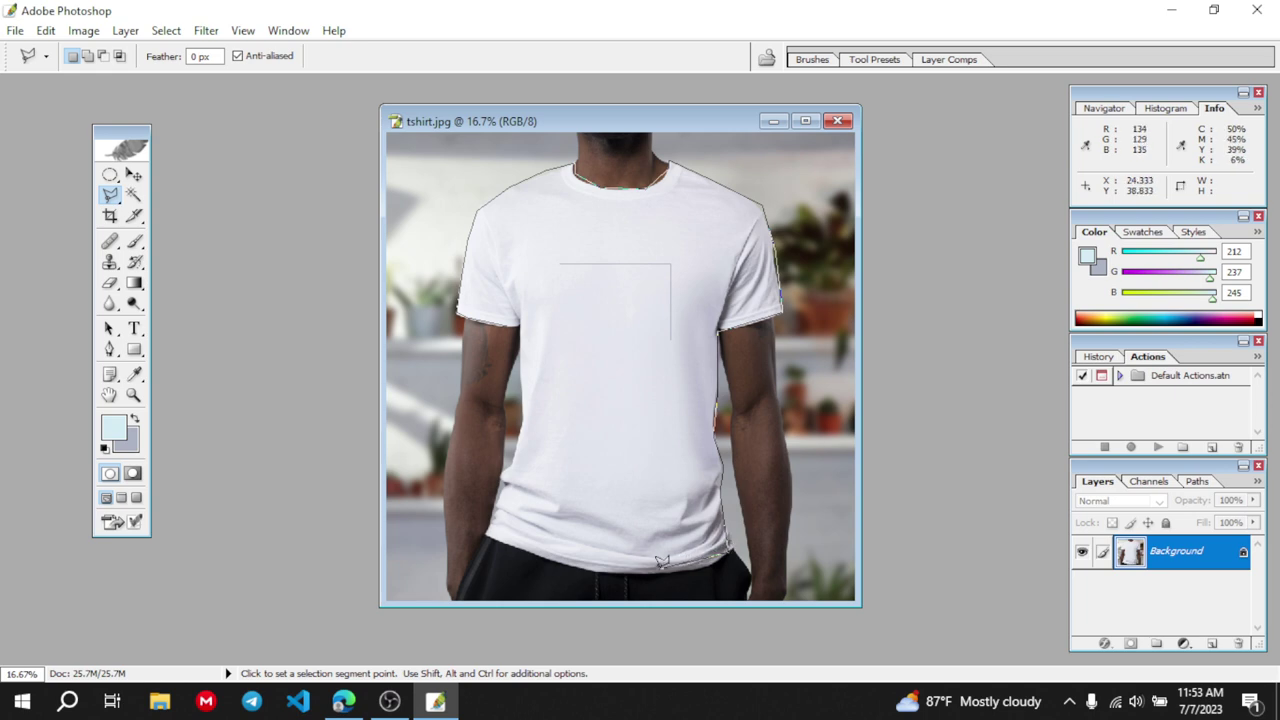
left_click(650, 561)
left_click(505, 530)
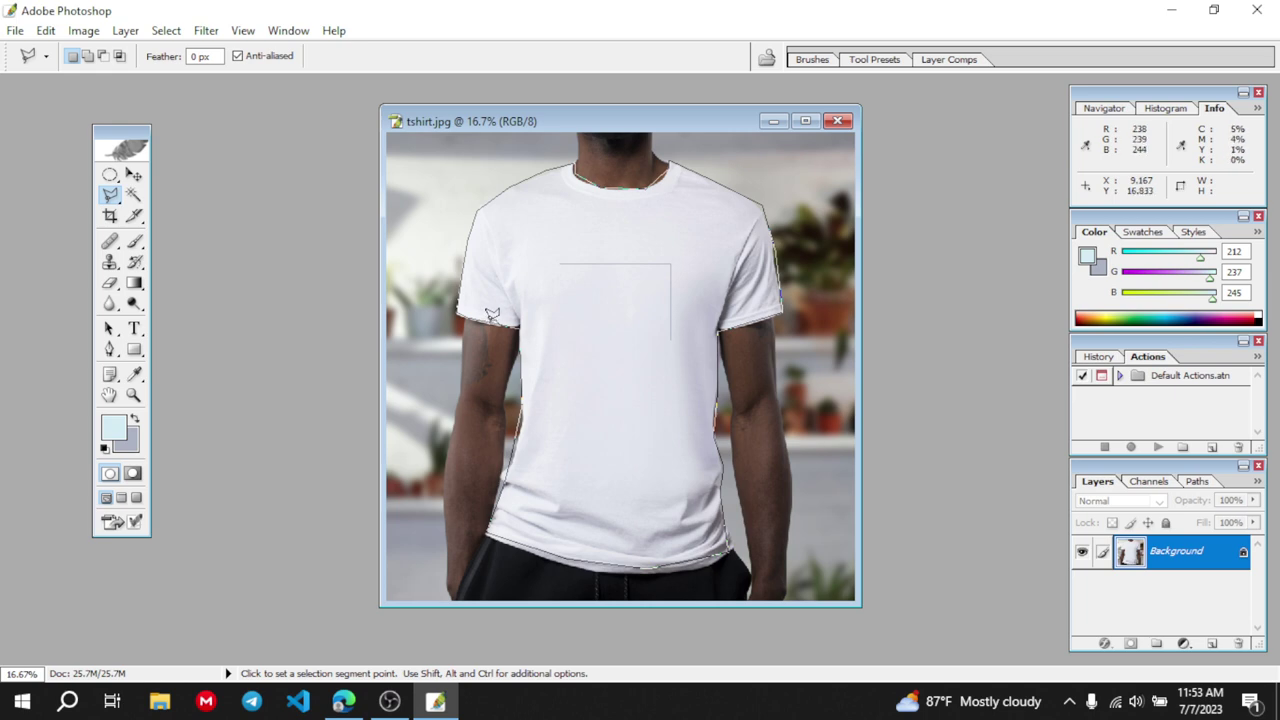
left_click(492, 313)
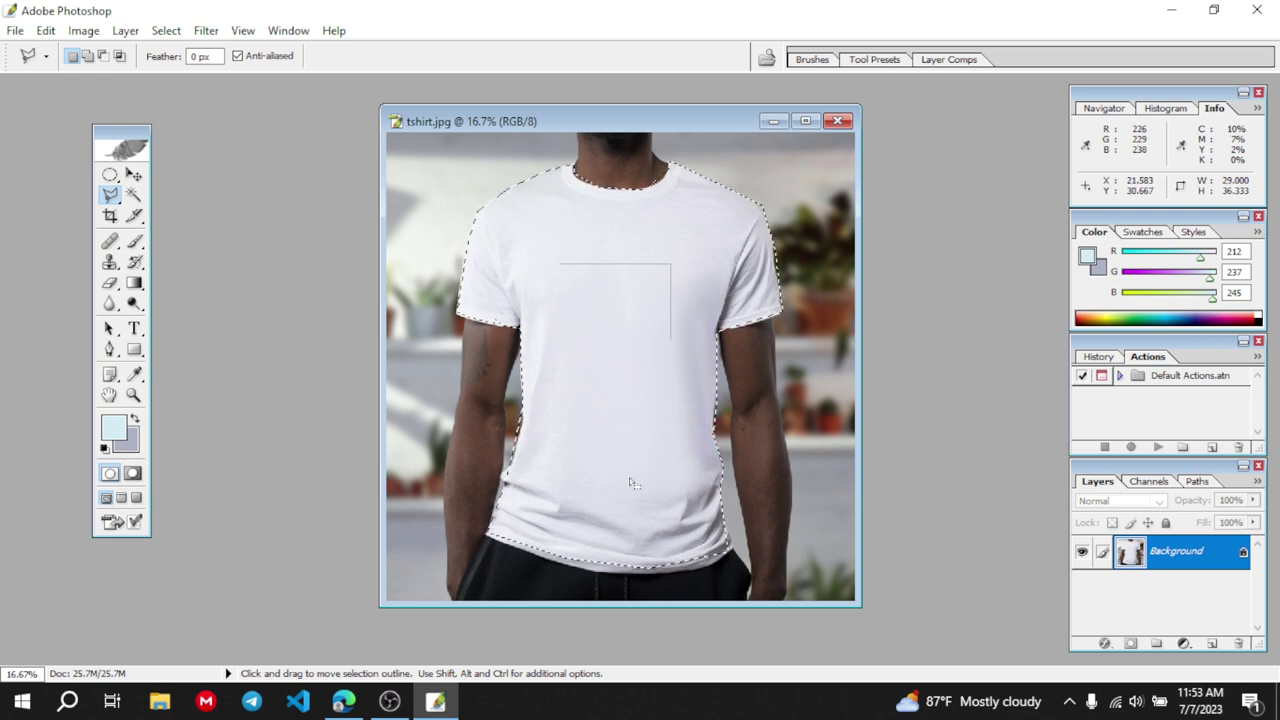
Try the Channel Mixer on the selected shirt, shifting the Red output's Red source to +186%, -112% and +98%
left_click(84, 31)
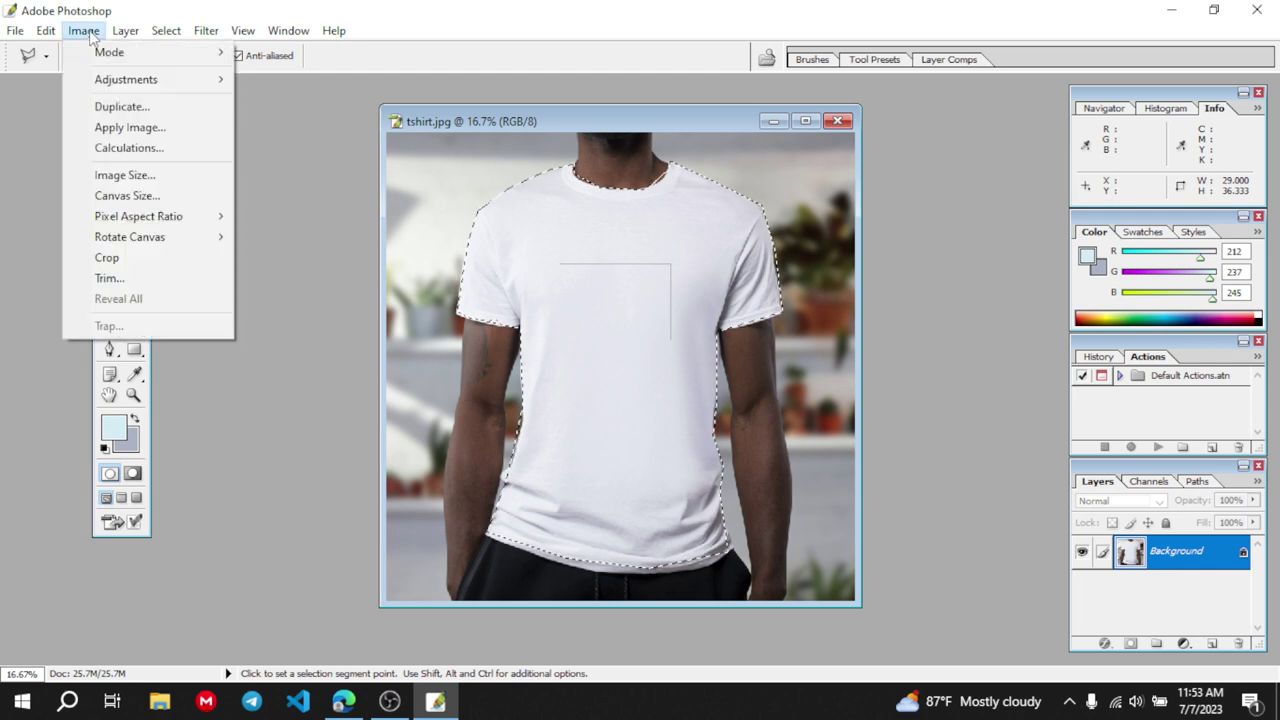
mouse_move(127, 80)
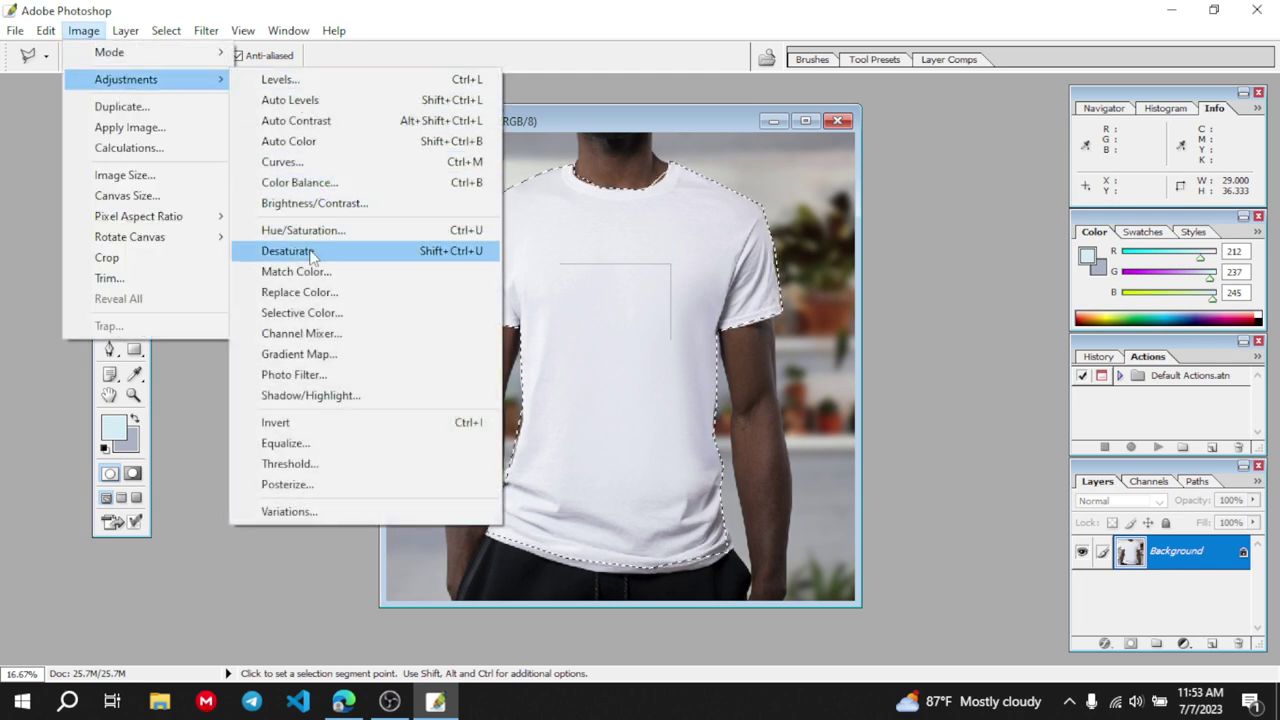
left_click(297, 333)
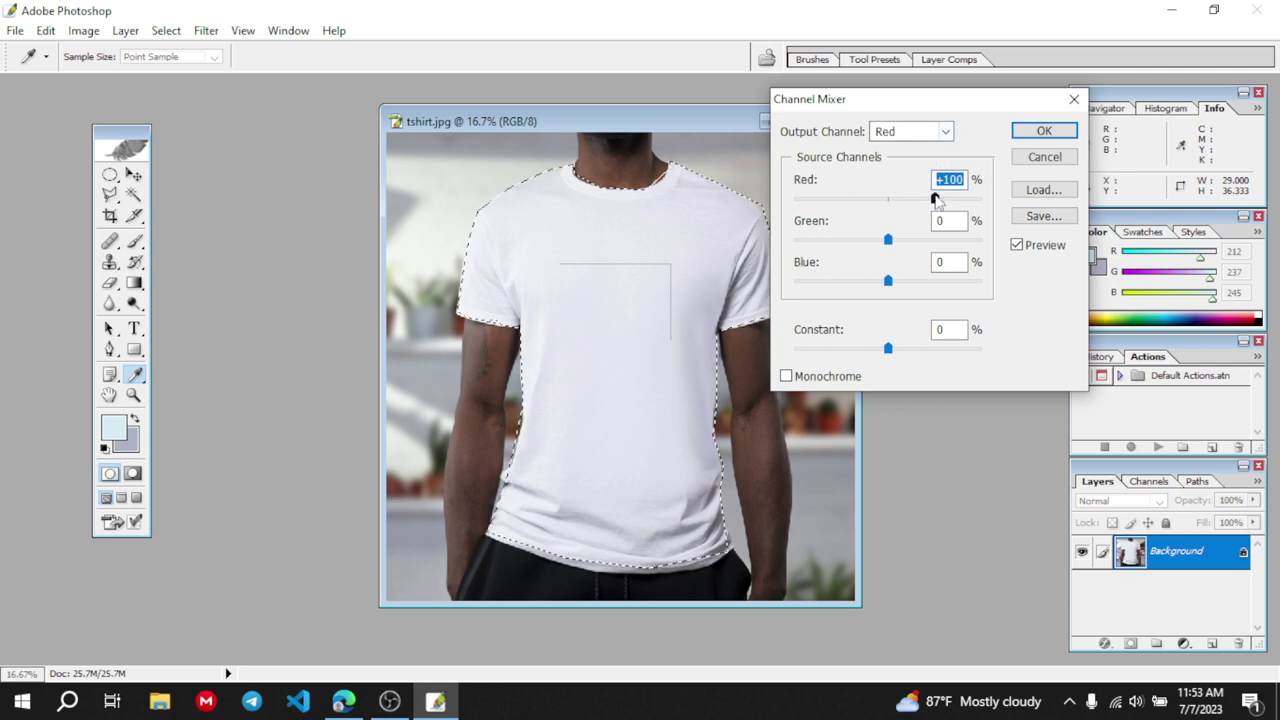
left_click_drag(935, 198, 975, 199)
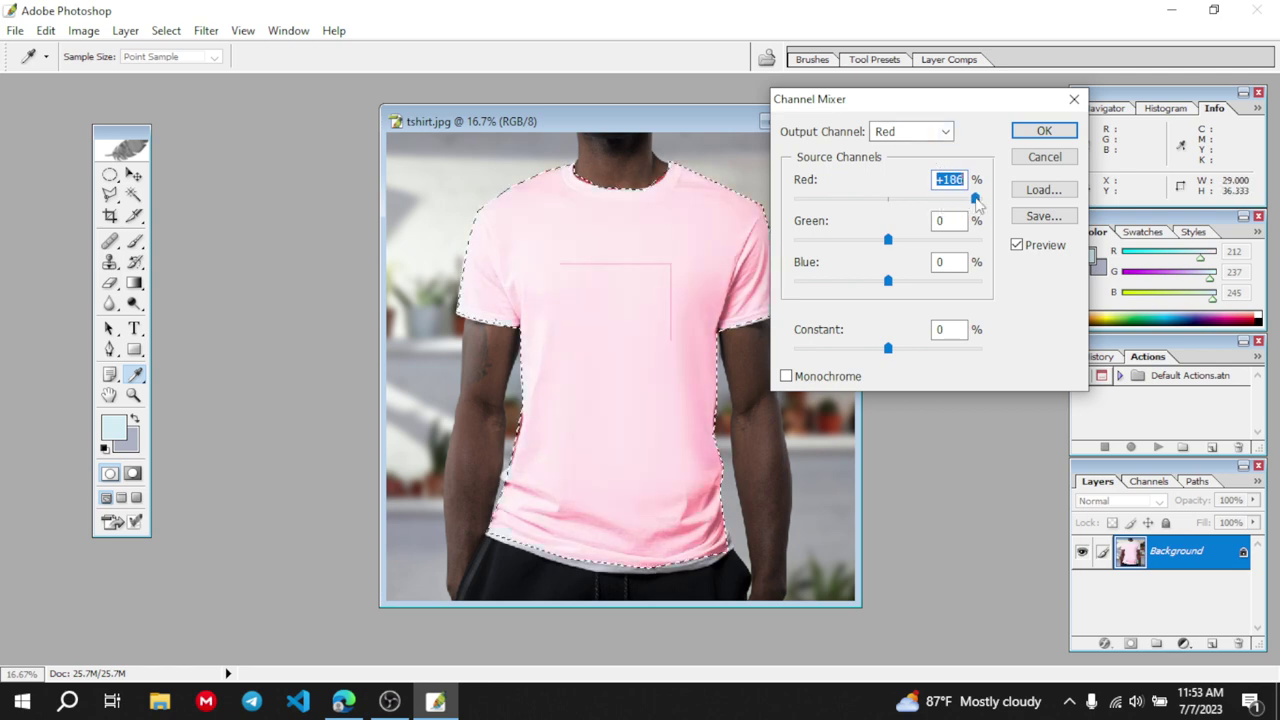
left_click_drag(975, 199, 810, 205)
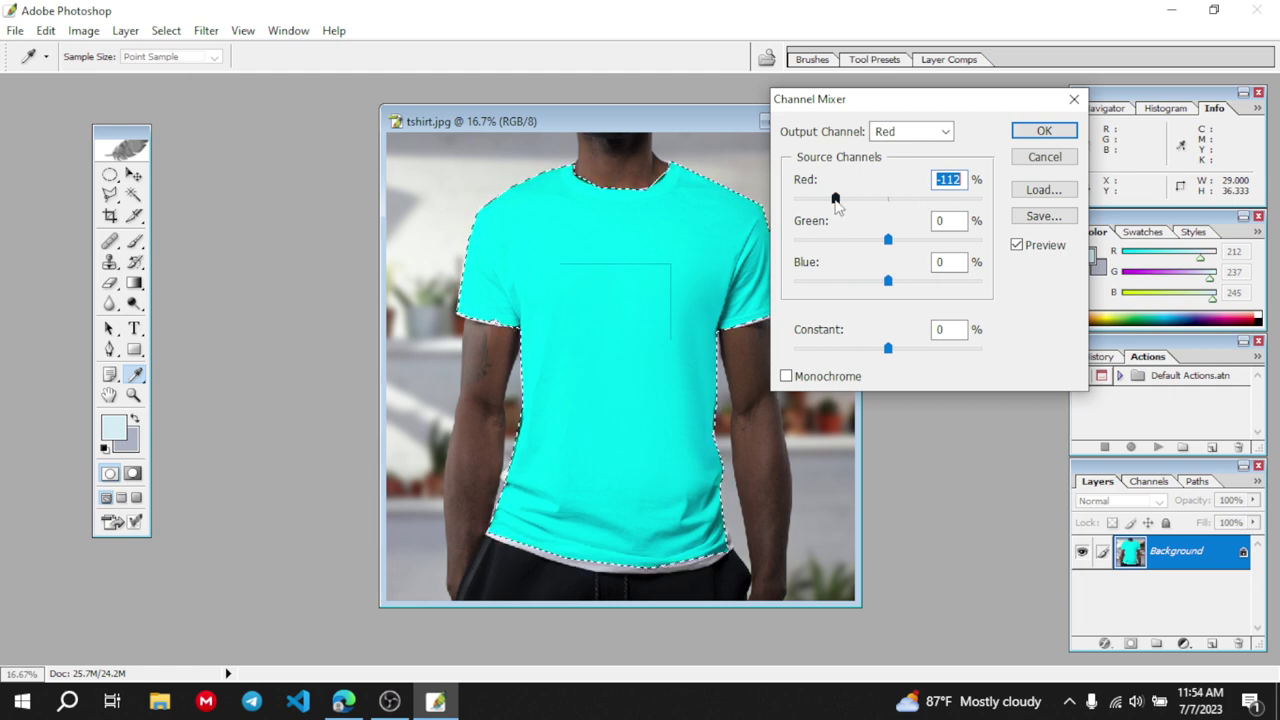
left_click_drag(836, 199, 936, 207)
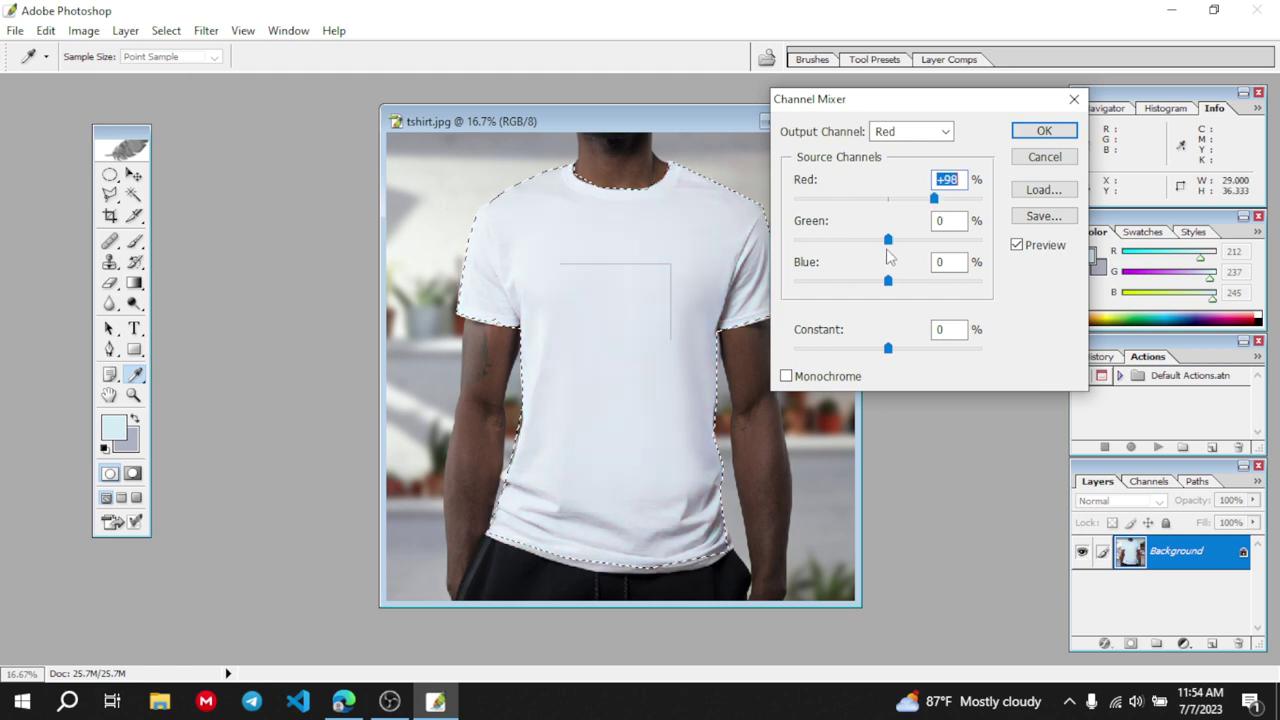
Try Channel Mixer values of Green +200%, Blue -200% and +2%, and Red +4% and +58%, and cancel the adjustment
left_click_drag(893, 248, 777, 294)
left_click_drag(929, 197, 890, 201)
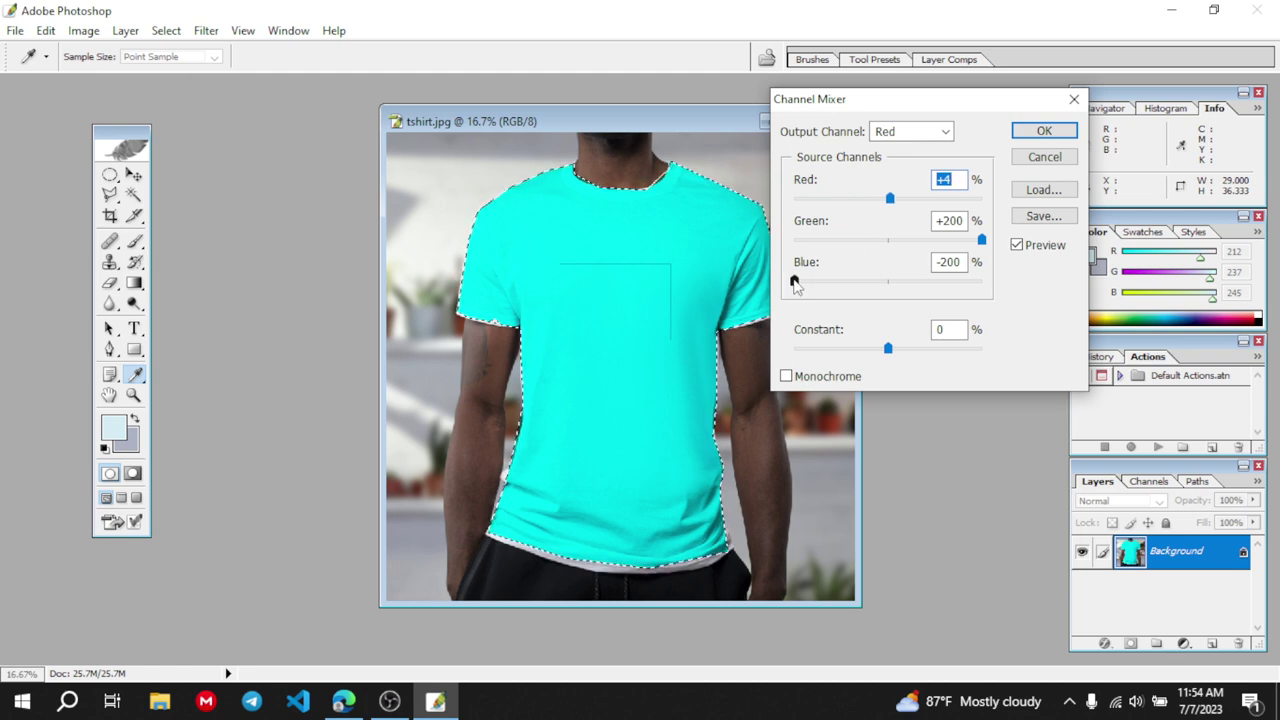
left_click_drag(795, 283, 889, 283)
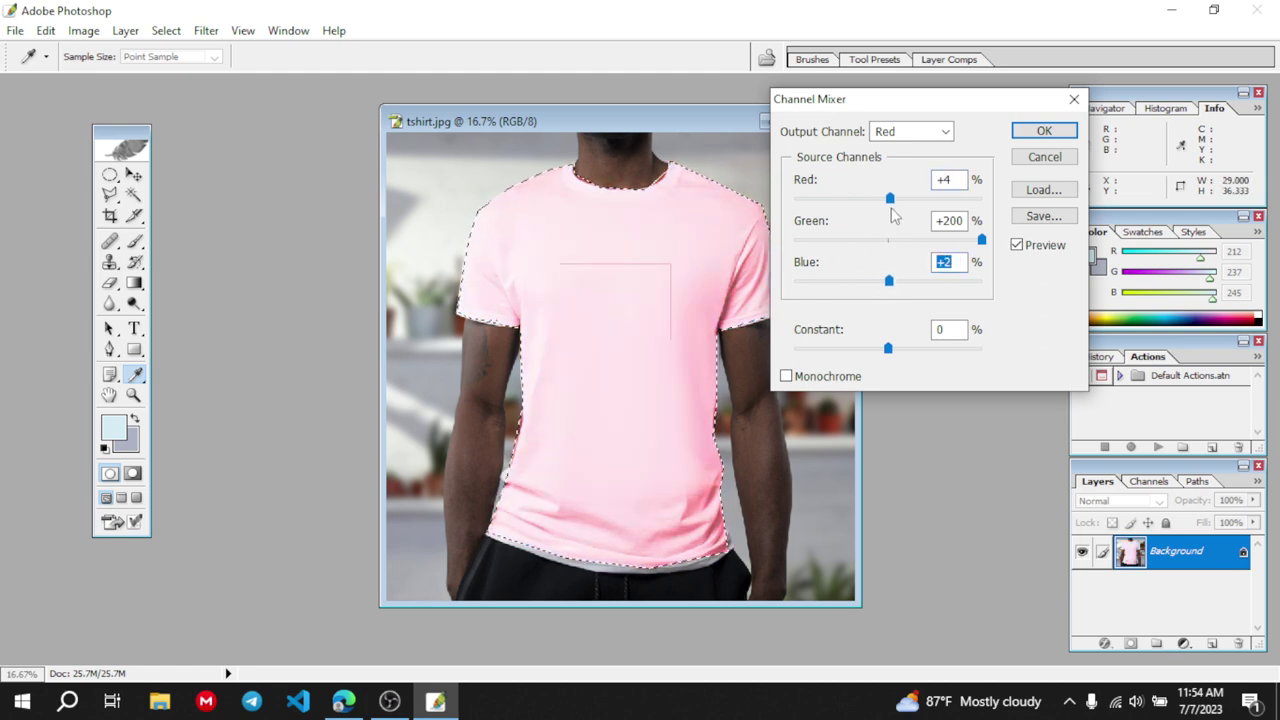
left_click_drag(891, 203, 918, 202)
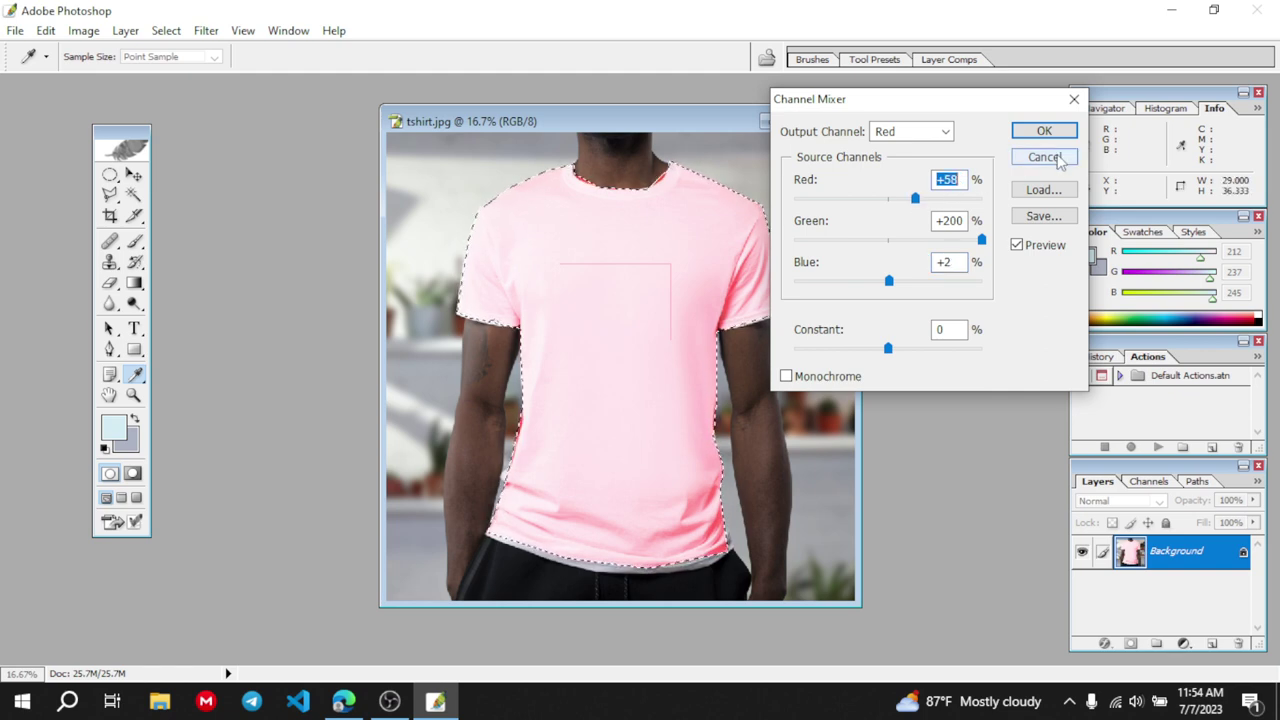
left_click(1045, 157)
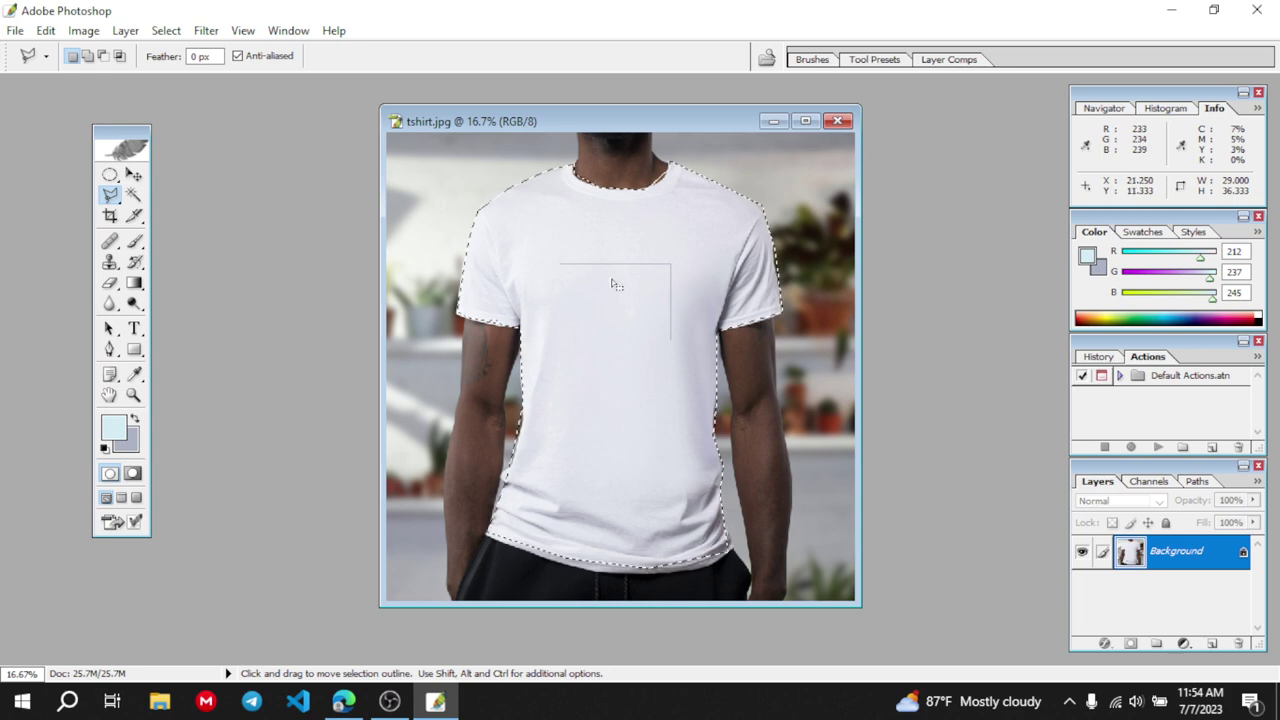
Apply Selective Color to the selected shirt with Greens as the target colour and all ink values left at 0%
left_click(83, 30)
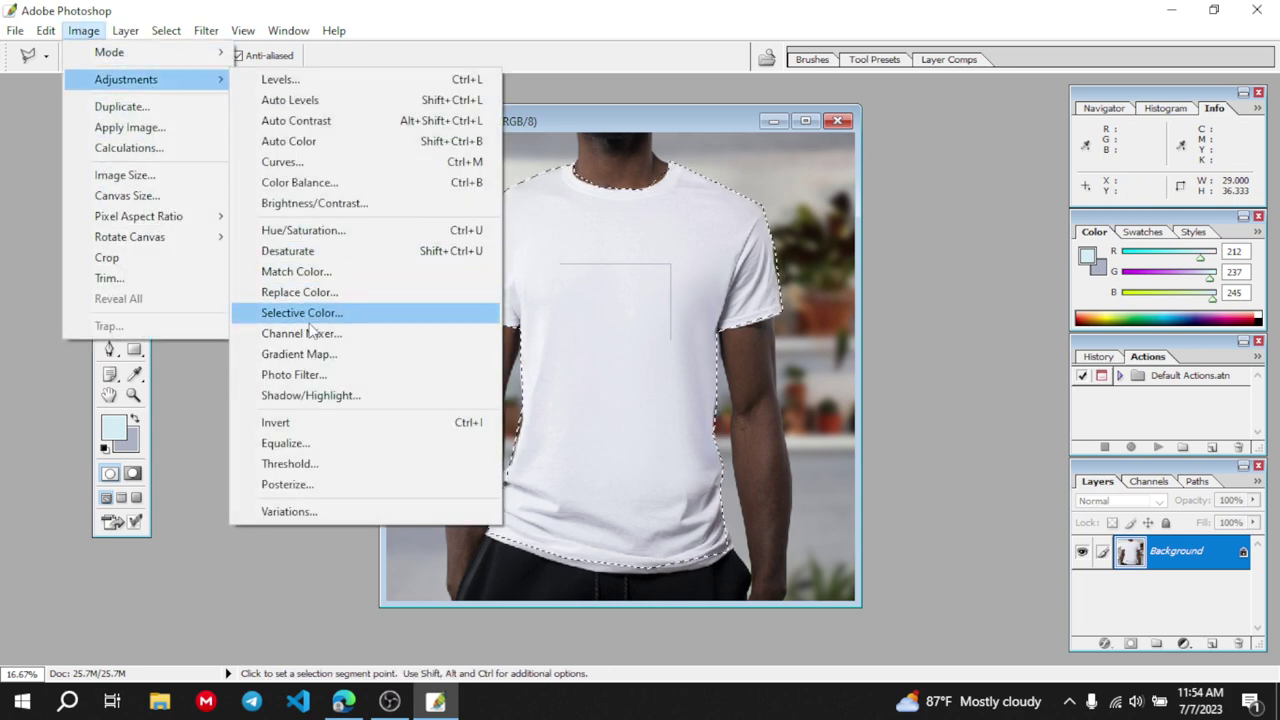
left_click(325, 314)
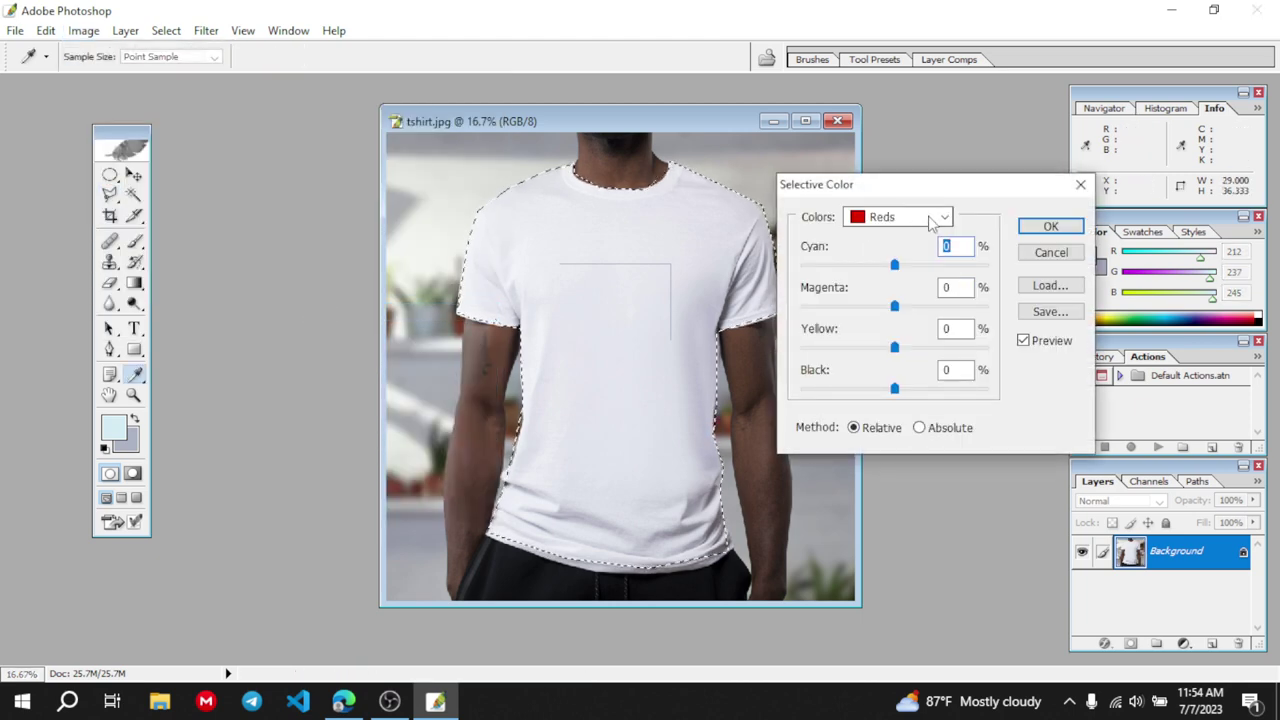
left_click(932, 218)
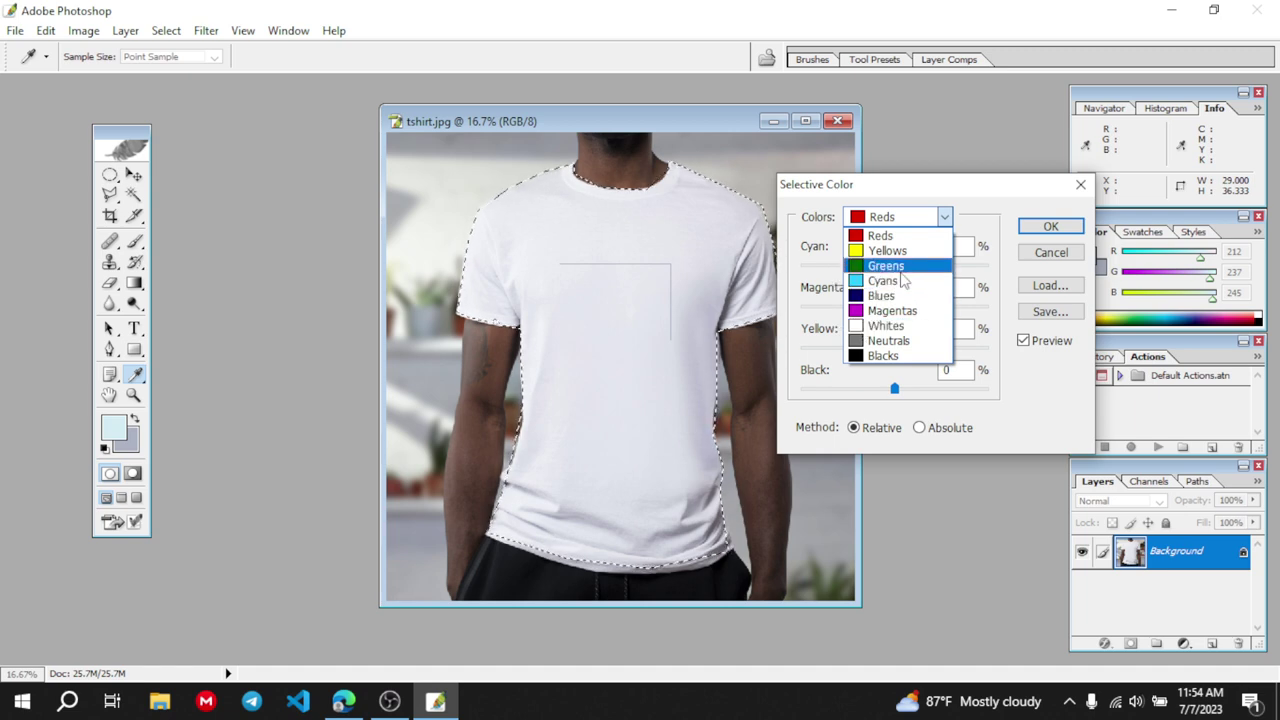
left_click(901, 270)
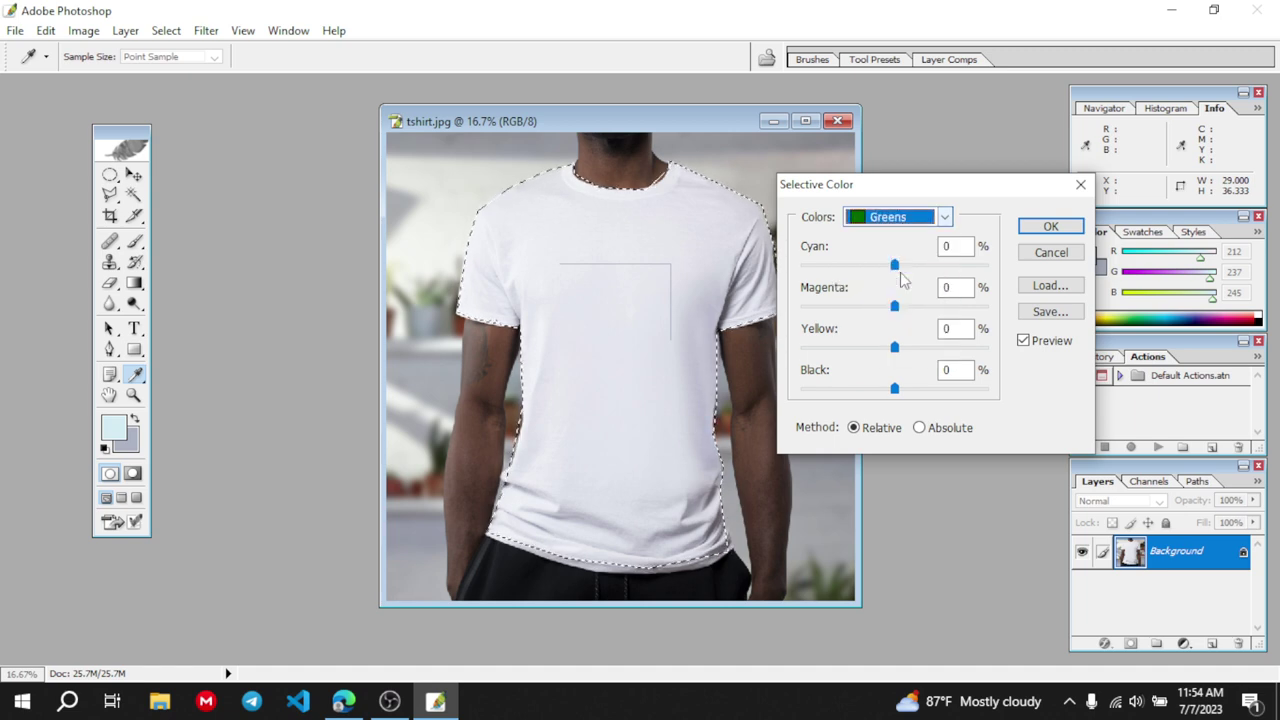
left_click(1051, 228)
key("l")
Look at the Match Color options for the selected shirt and accept them at their default values
left_click(97, 30)
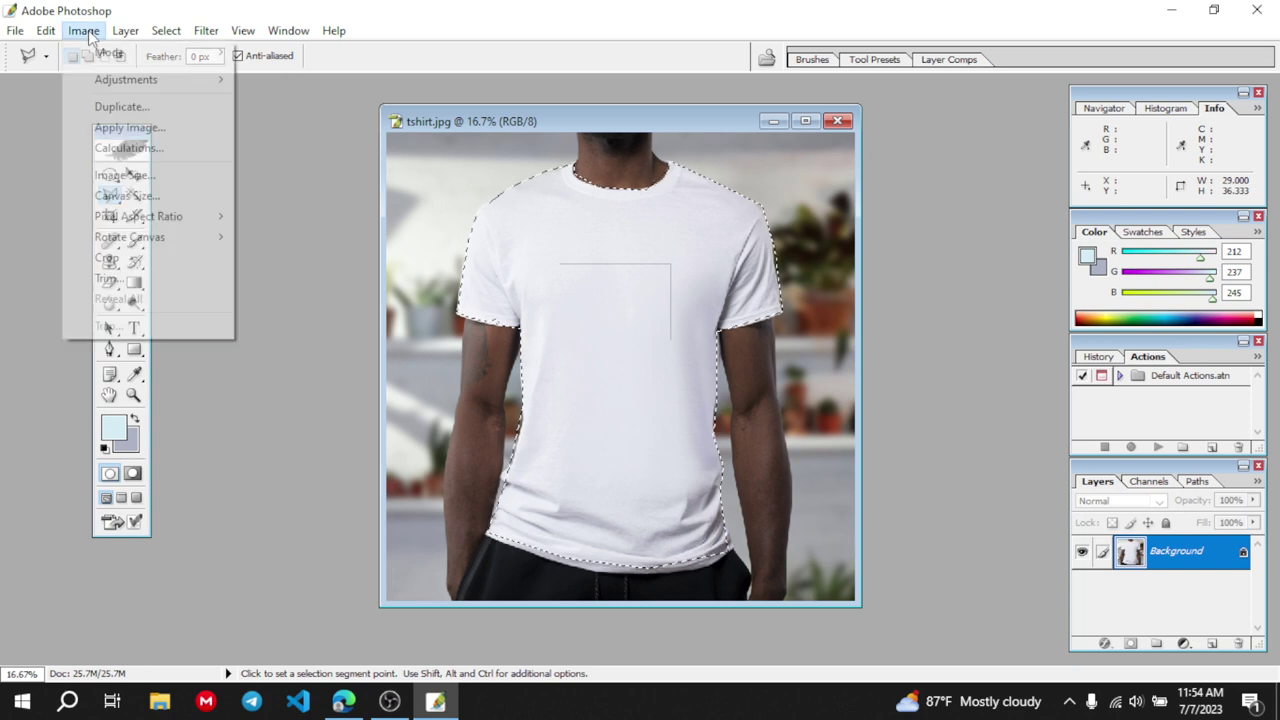
mouse_move(163, 88)
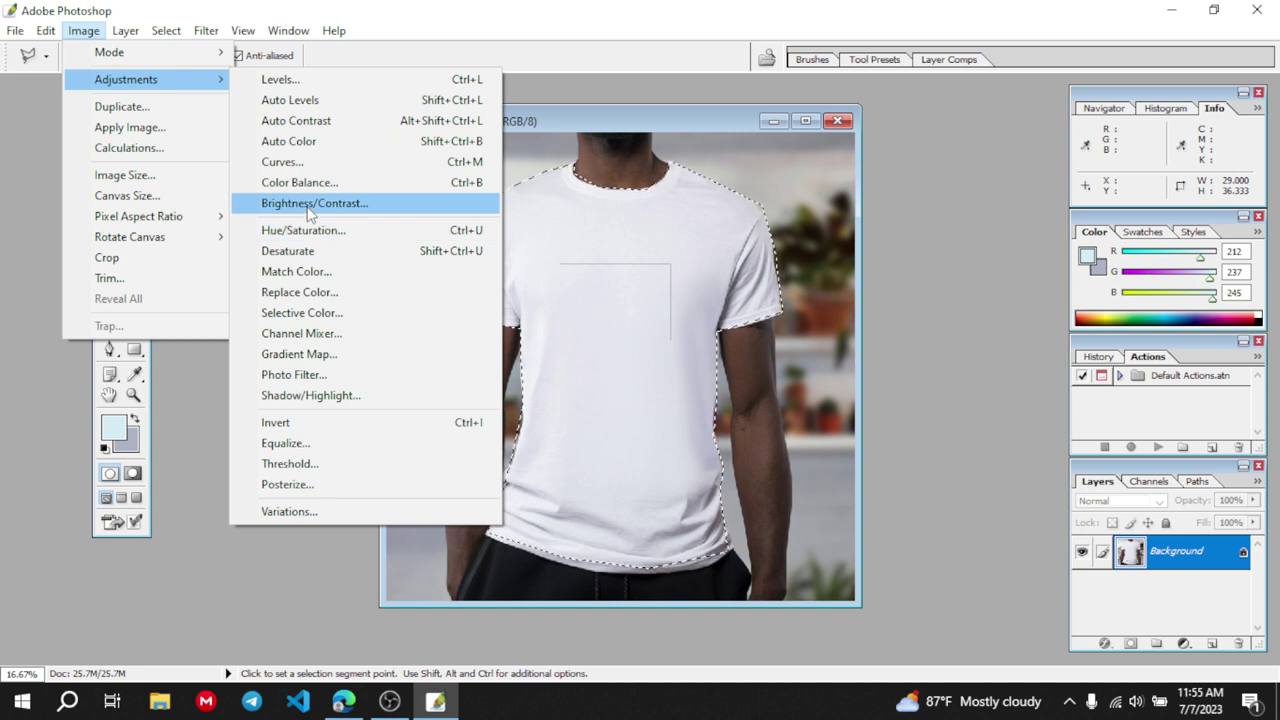
left_click(297, 271)
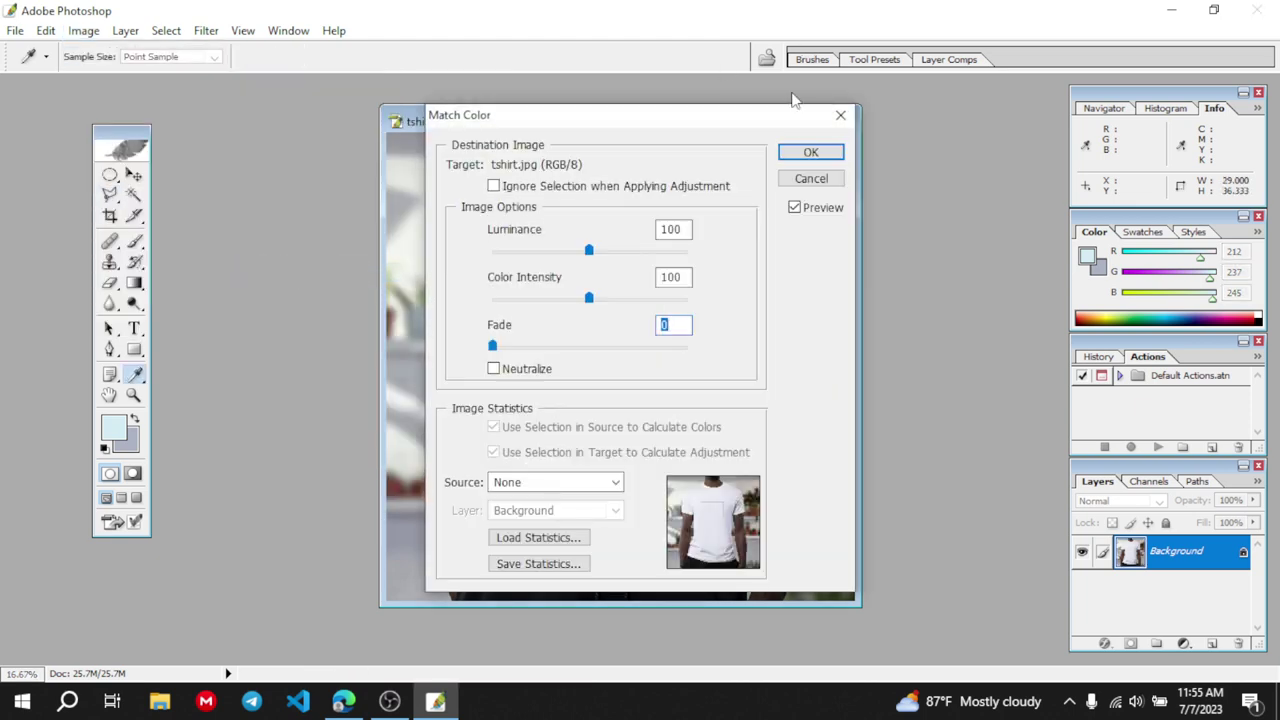
left_click(828, 152)
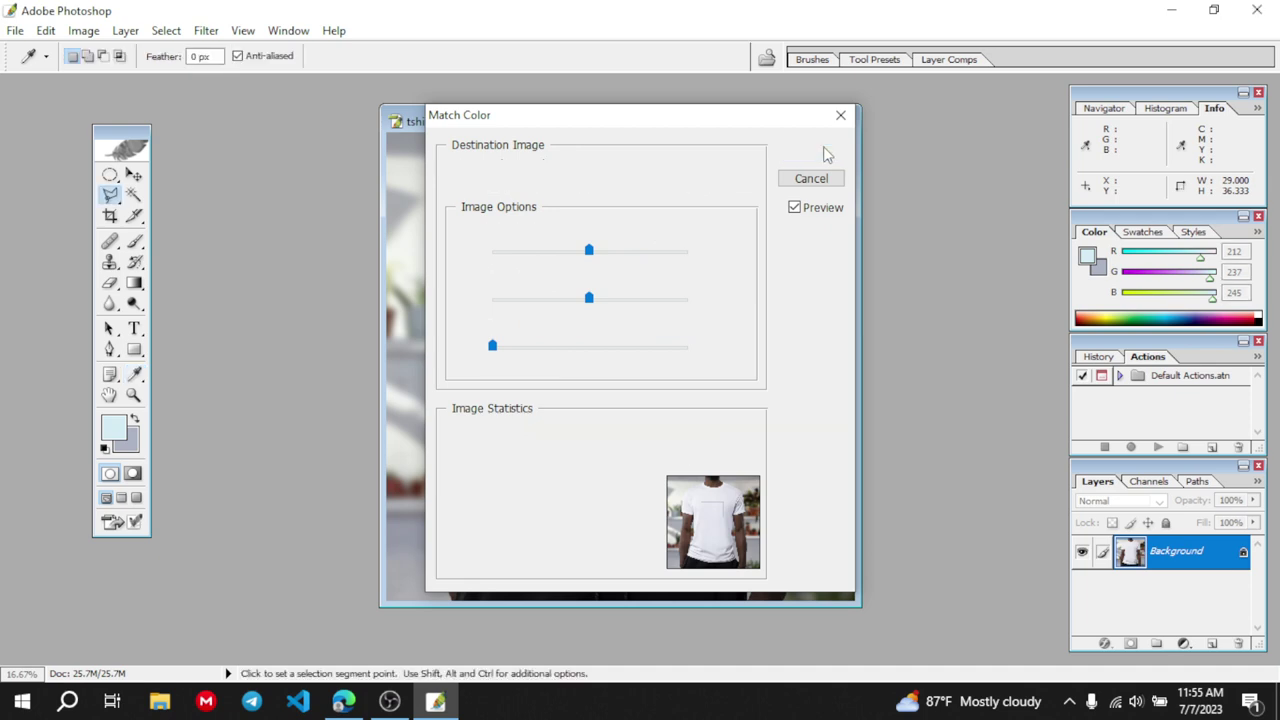
Look at the Replace Color options for the selected shirt and cancel without adjusting them
left_click(97, 30)
left_click(125, 30)
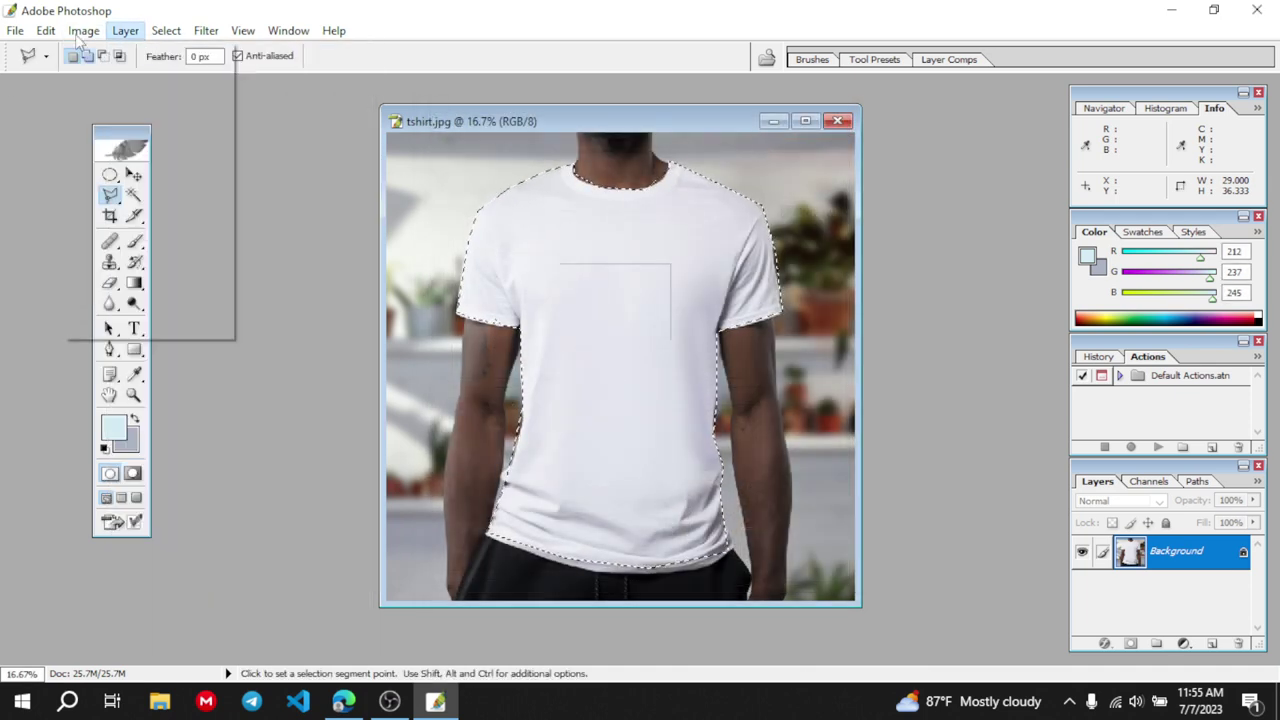
left_click(84, 30)
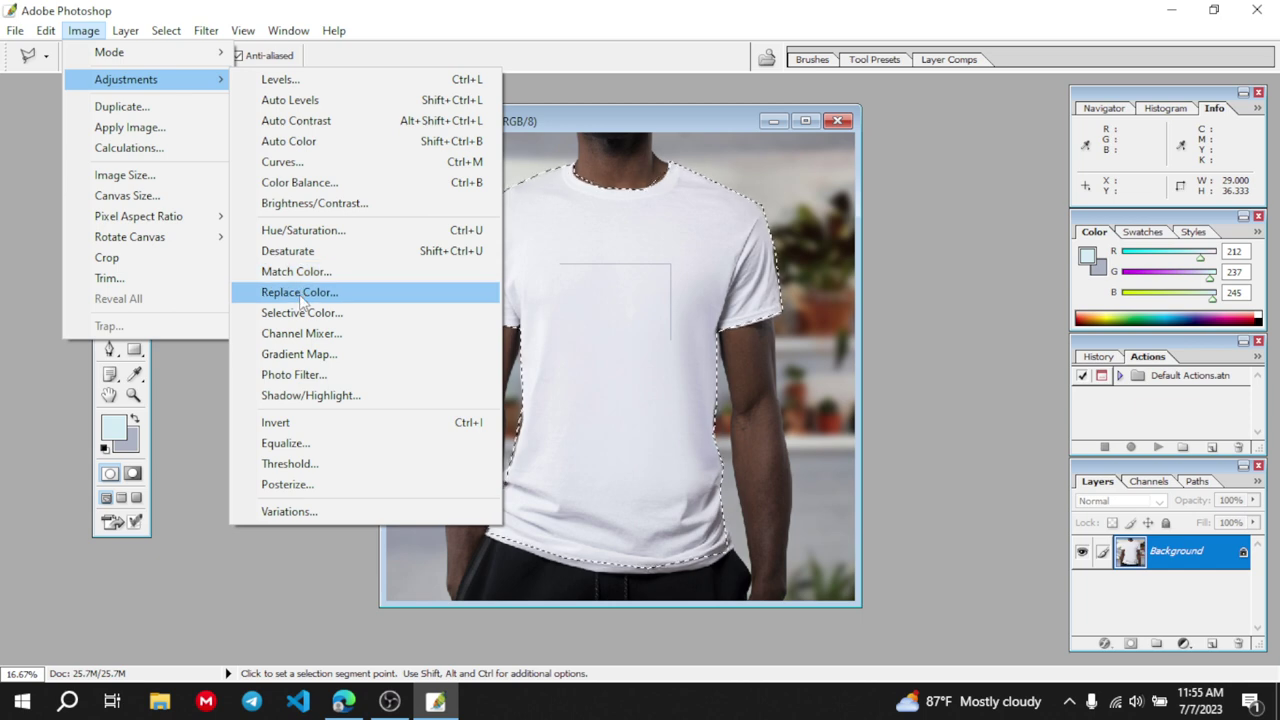
left_click(300, 292)
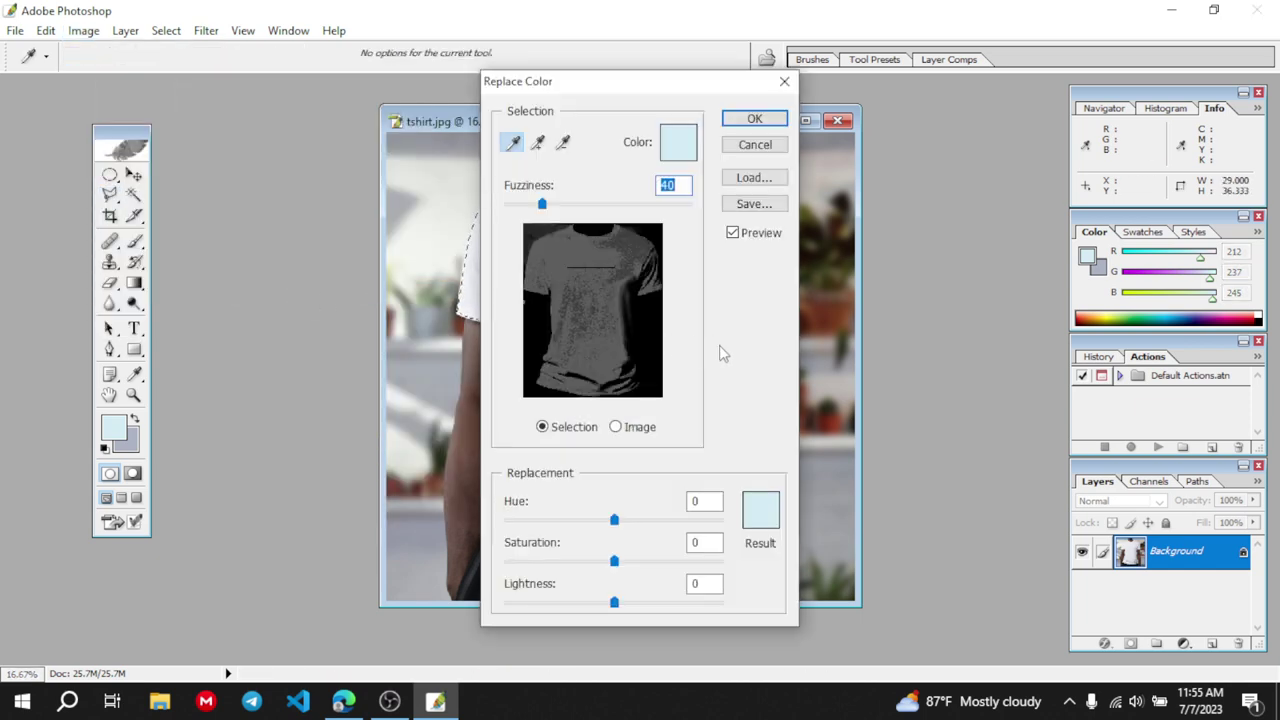
left_click(755, 146)
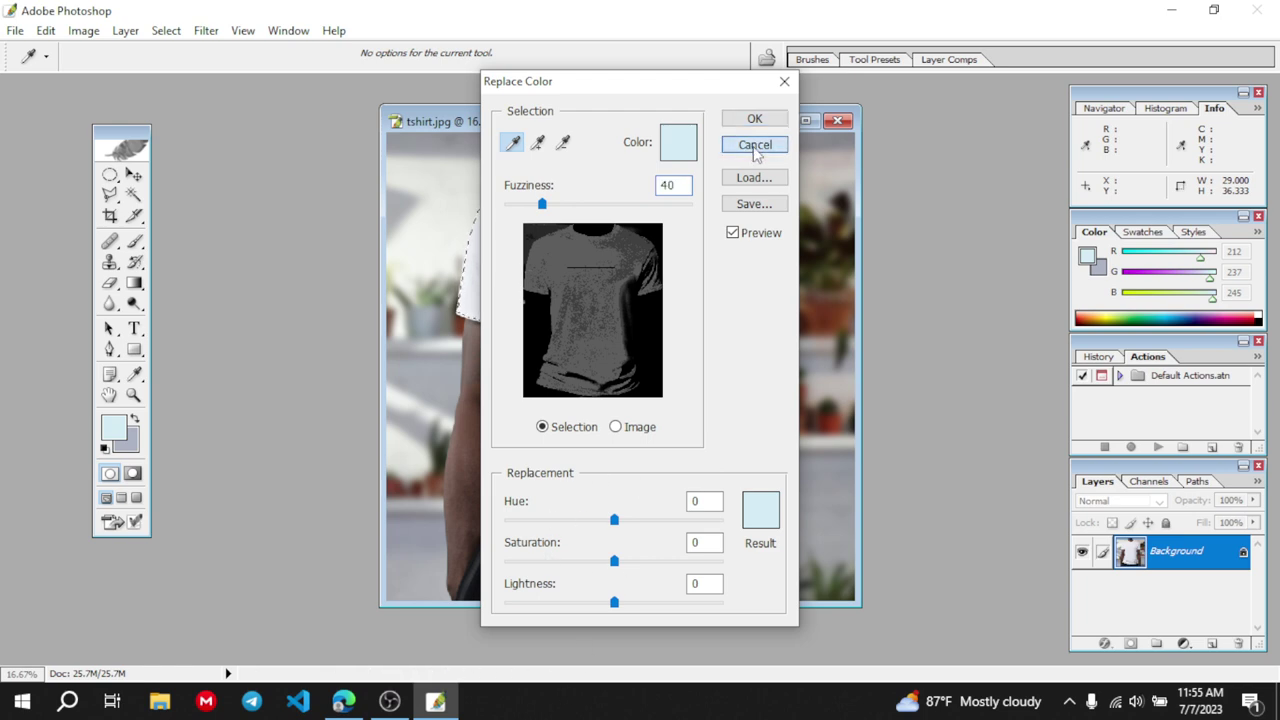
Try Selective Color on the shirt's Whites with Yellow and Black +100%, Cyan -100%, and Magenta -100% and -5%, and cancel
left_click(84, 31)
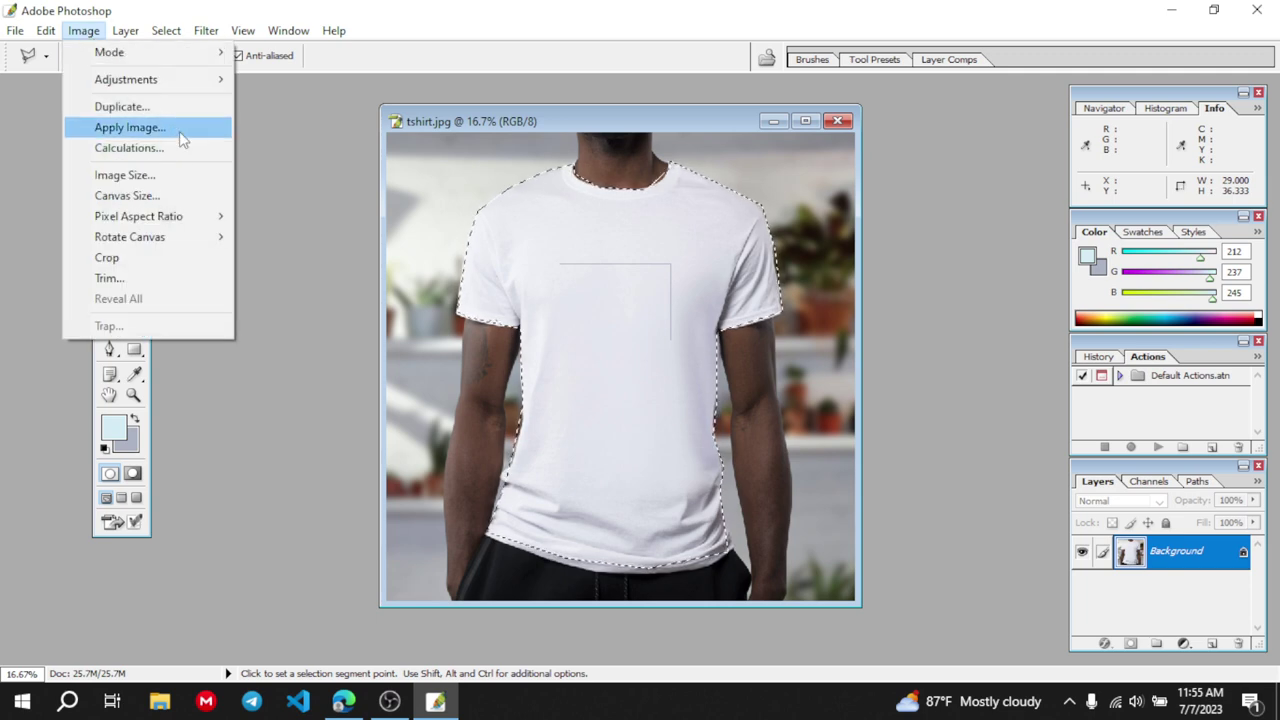
mouse_move(210, 79)
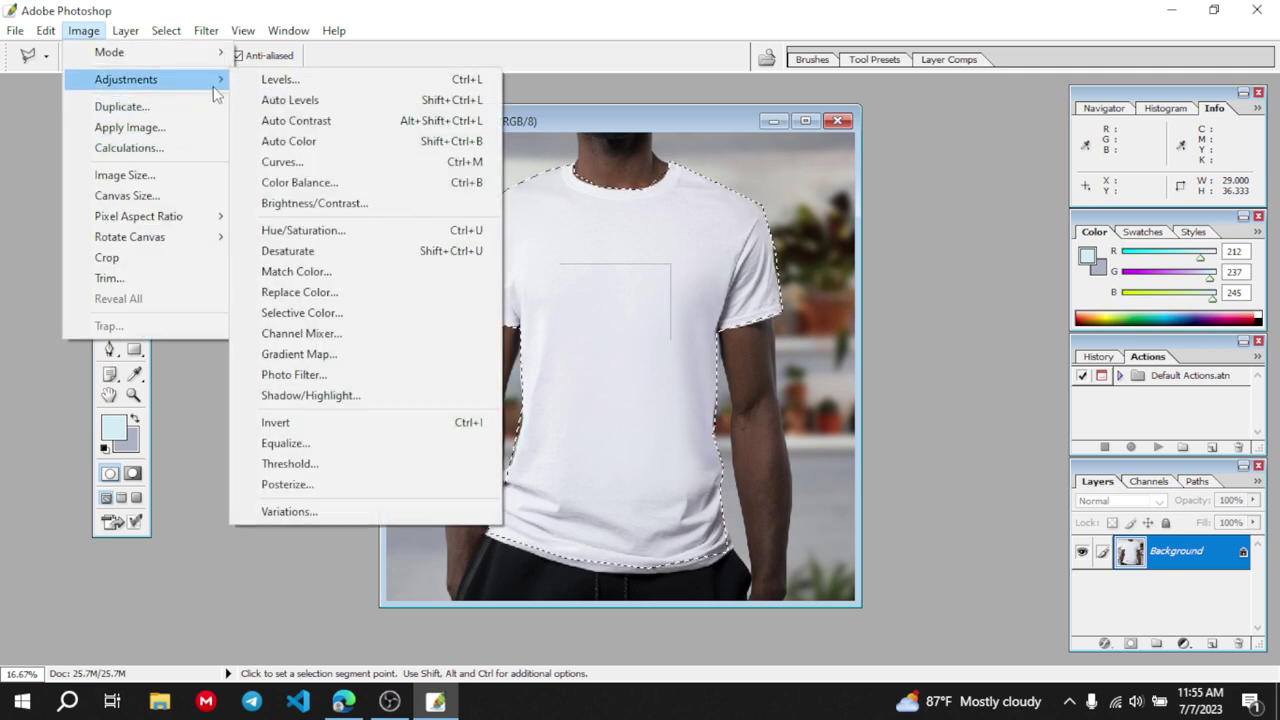
left_click(323, 314)
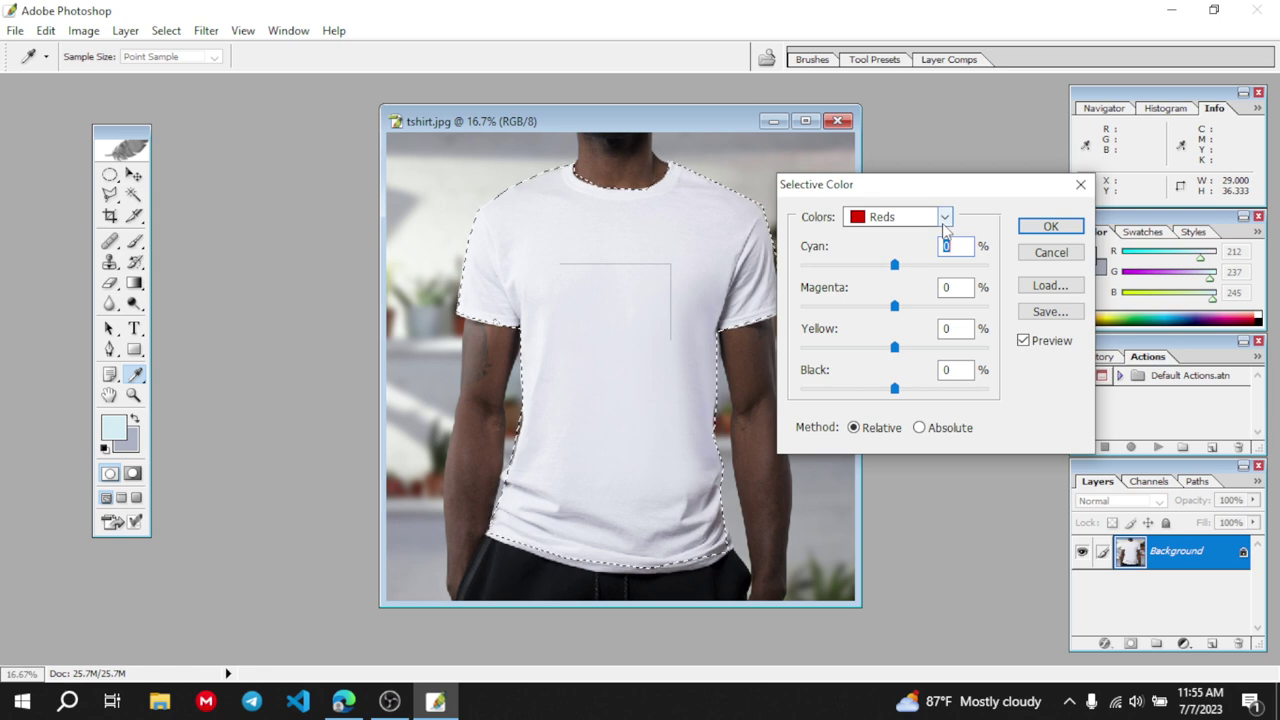
left_click(944, 220)
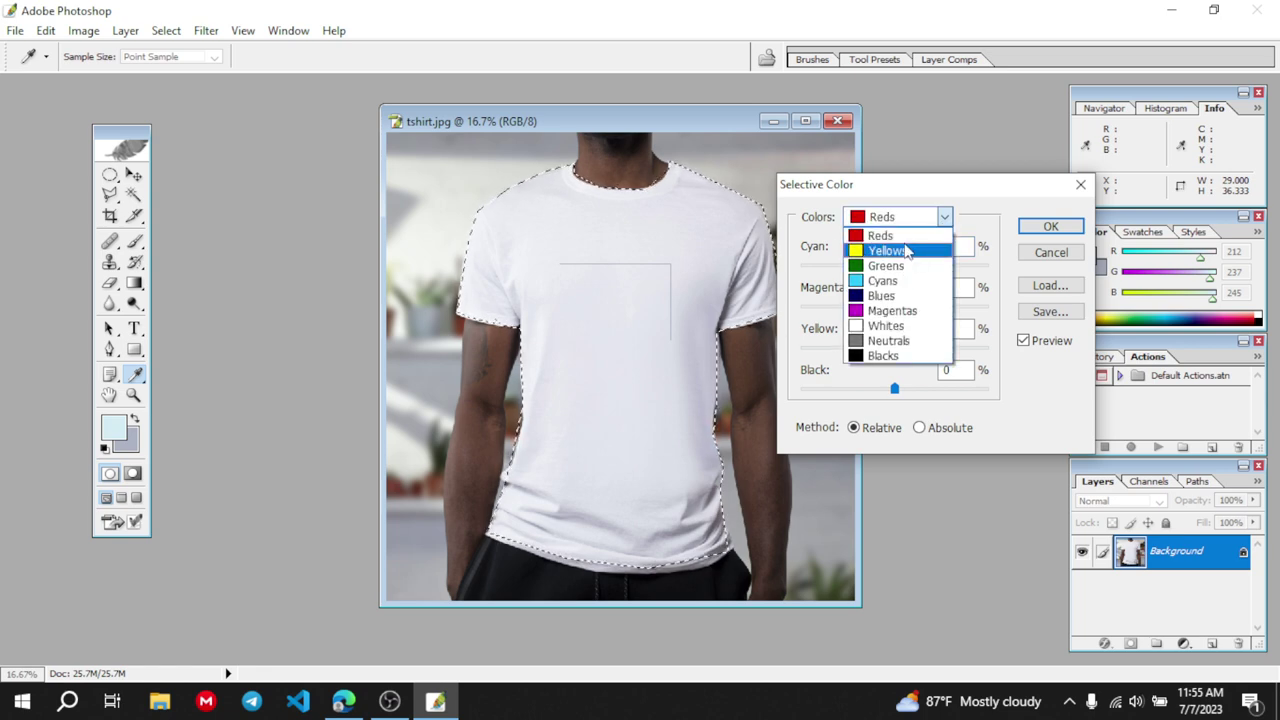
left_click(866, 325)
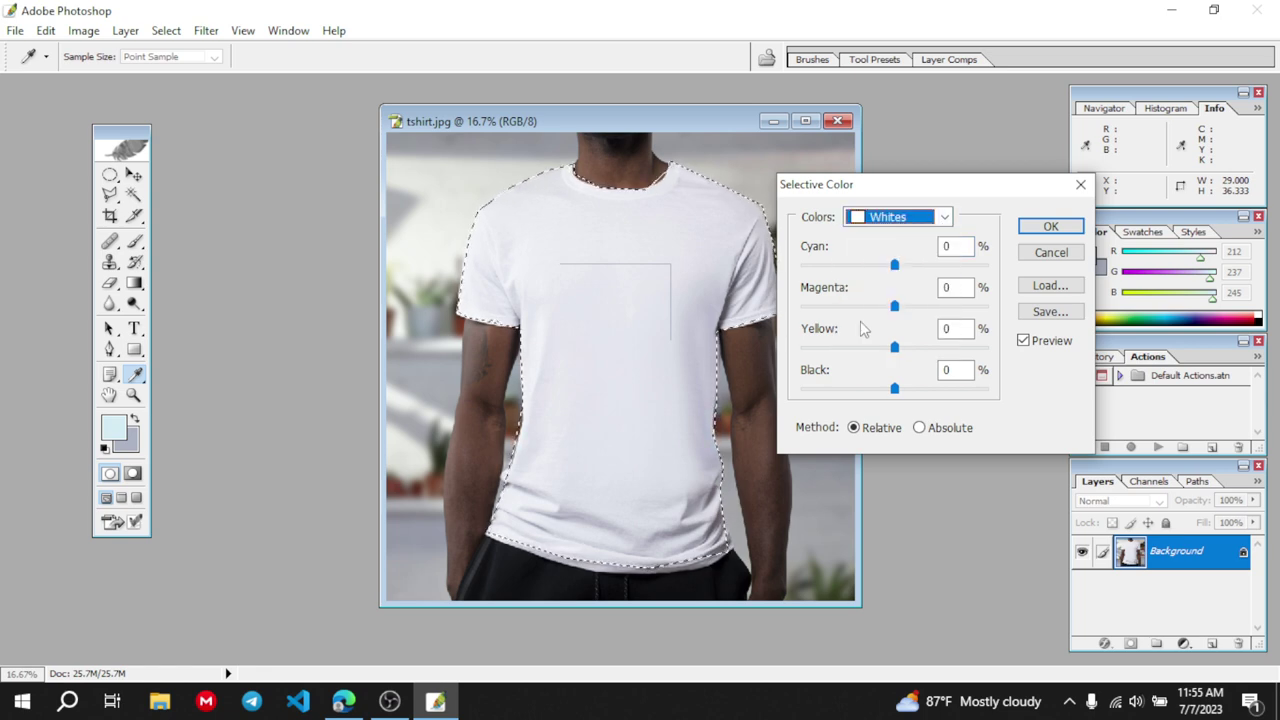
left_click_drag(894, 305, 1004, 348)
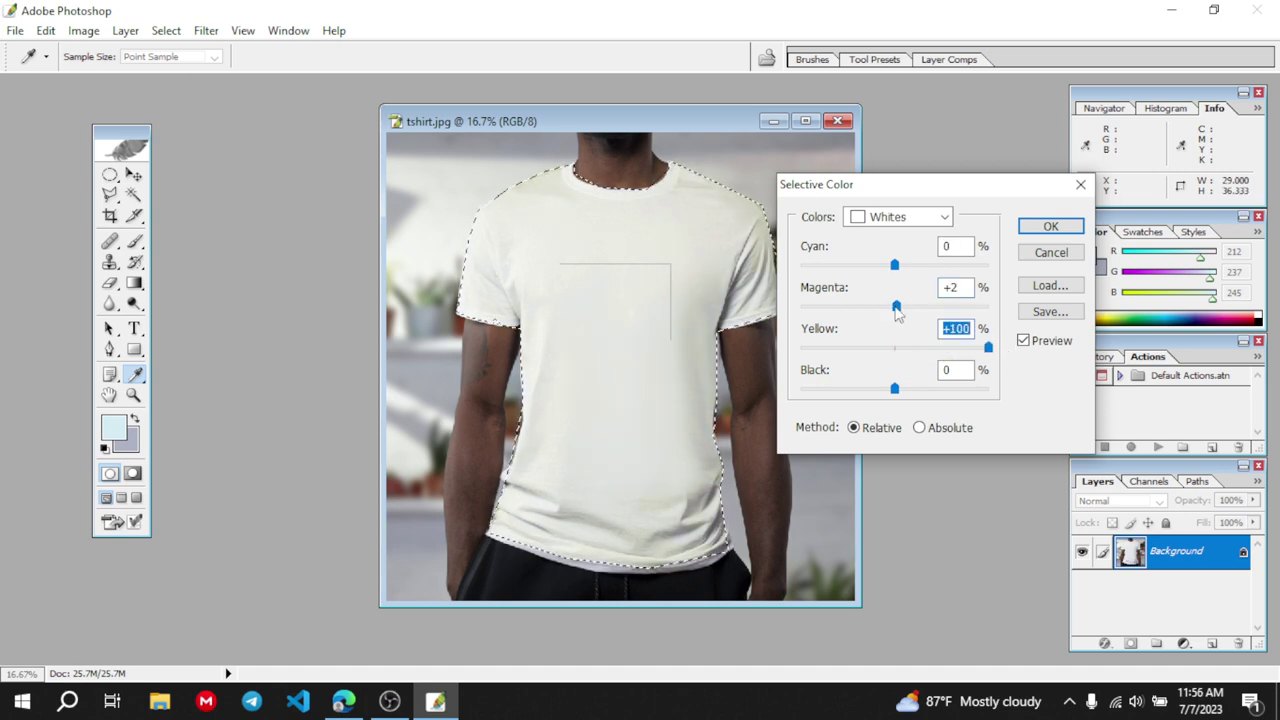
left_click_drag(897, 312, 798, 316)
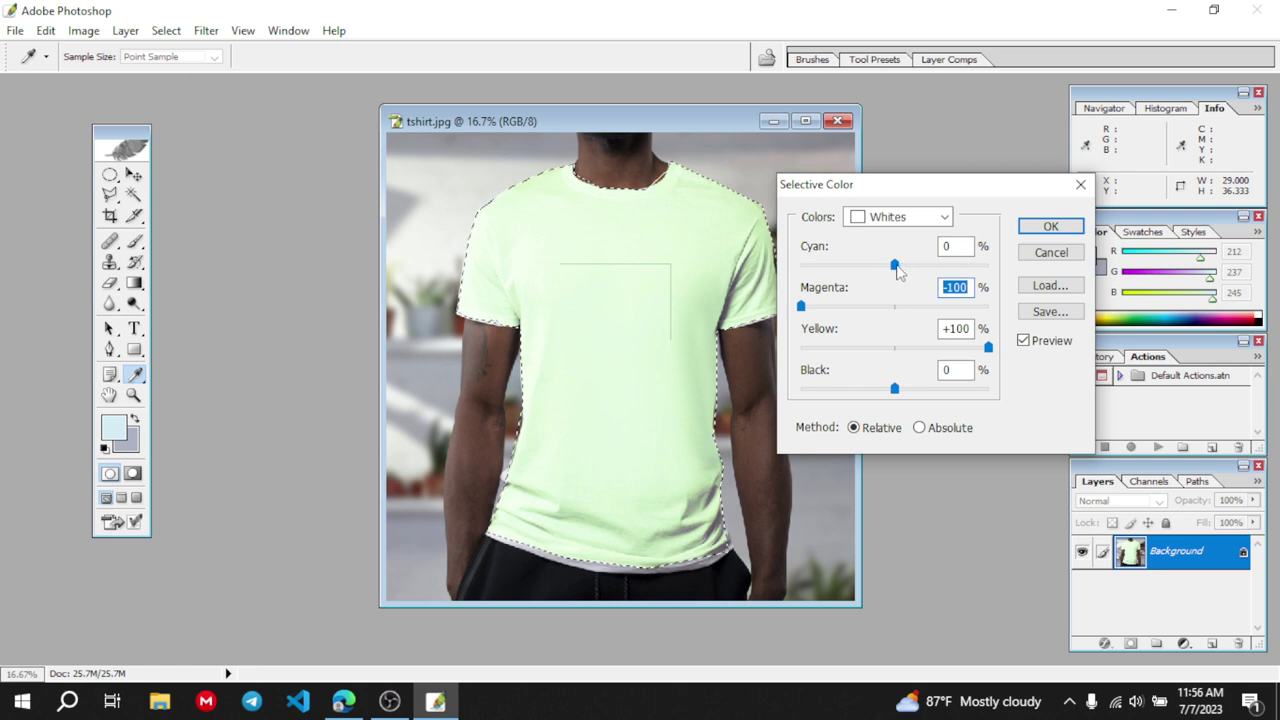
left_click_drag(897, 270, 783, 283)
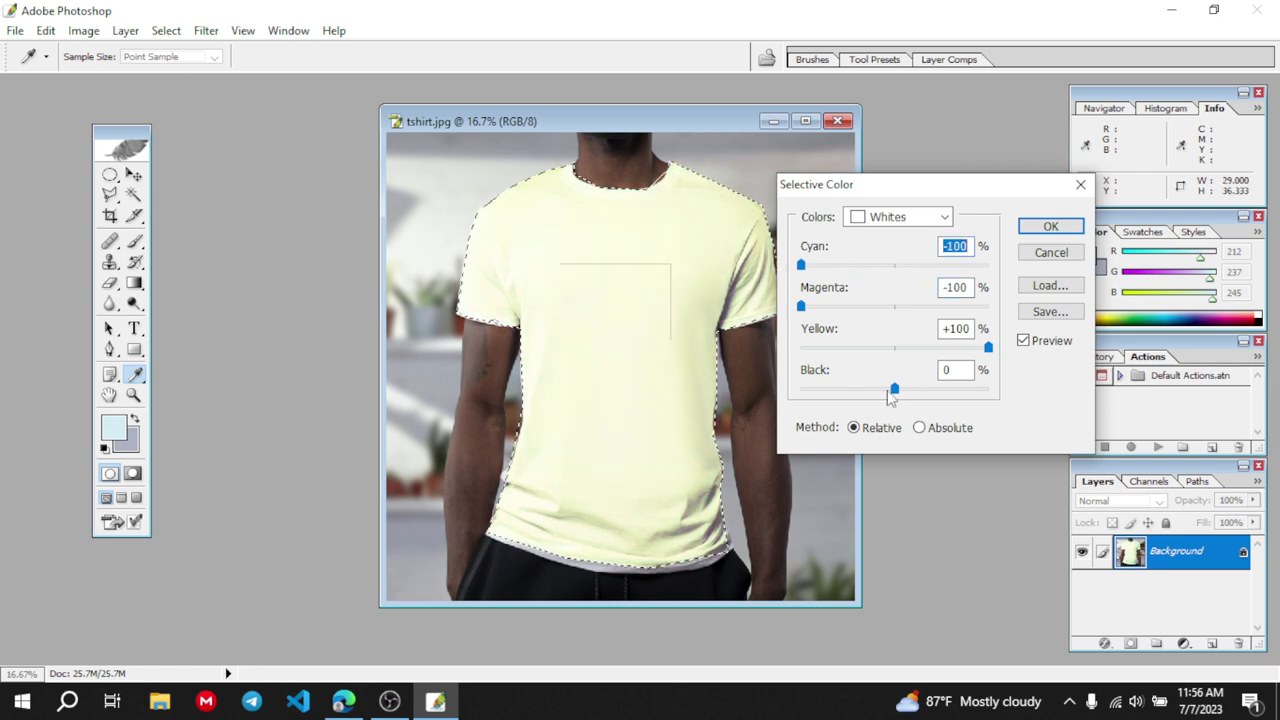
left_click_drag(897, 396, 1040, 393)
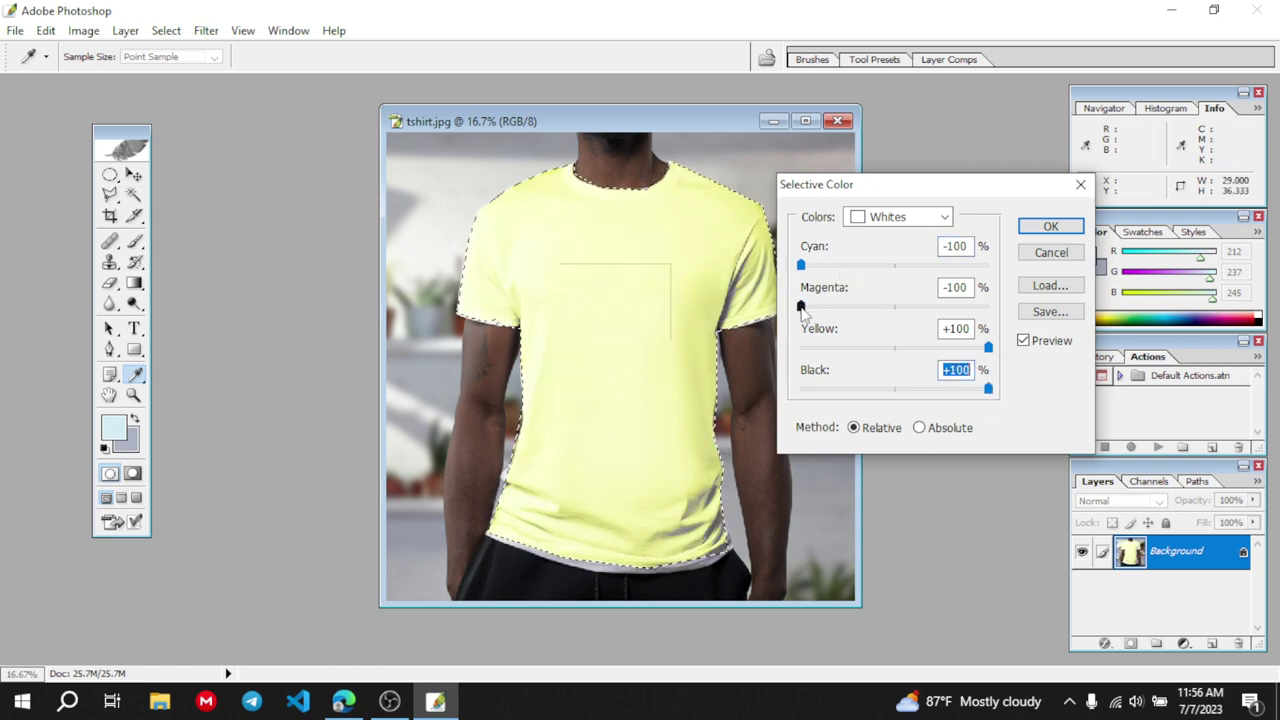
left_click_drag(801, 305, 891, 307)
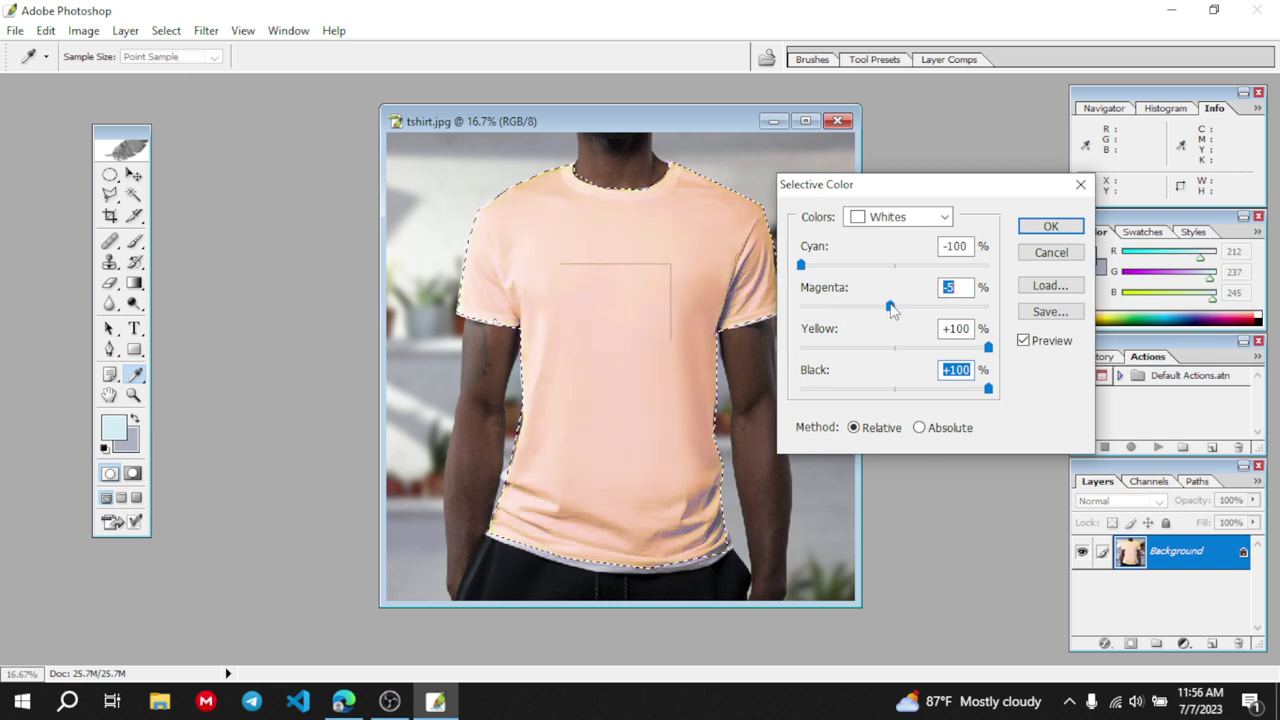
left_click(1070, 253)
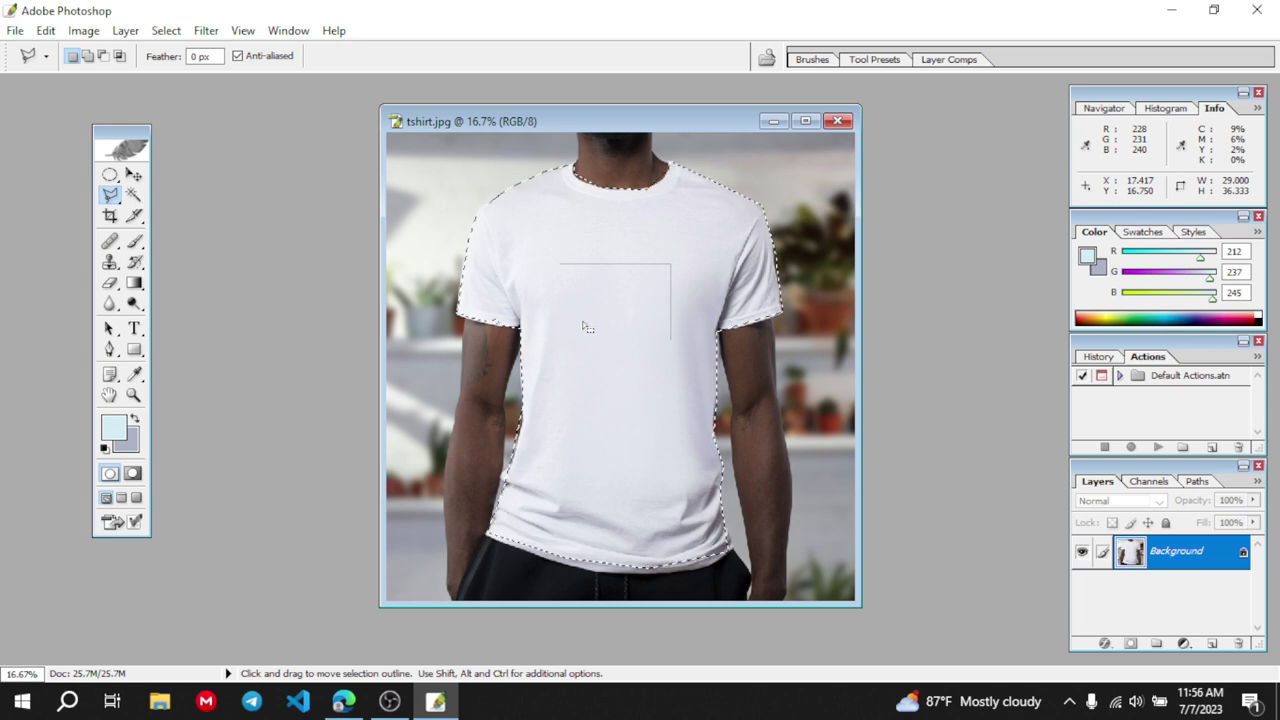
Deselect the shirt, bring the selection back with Reselect, and clear it again with Deselect
key("ctrl+d")
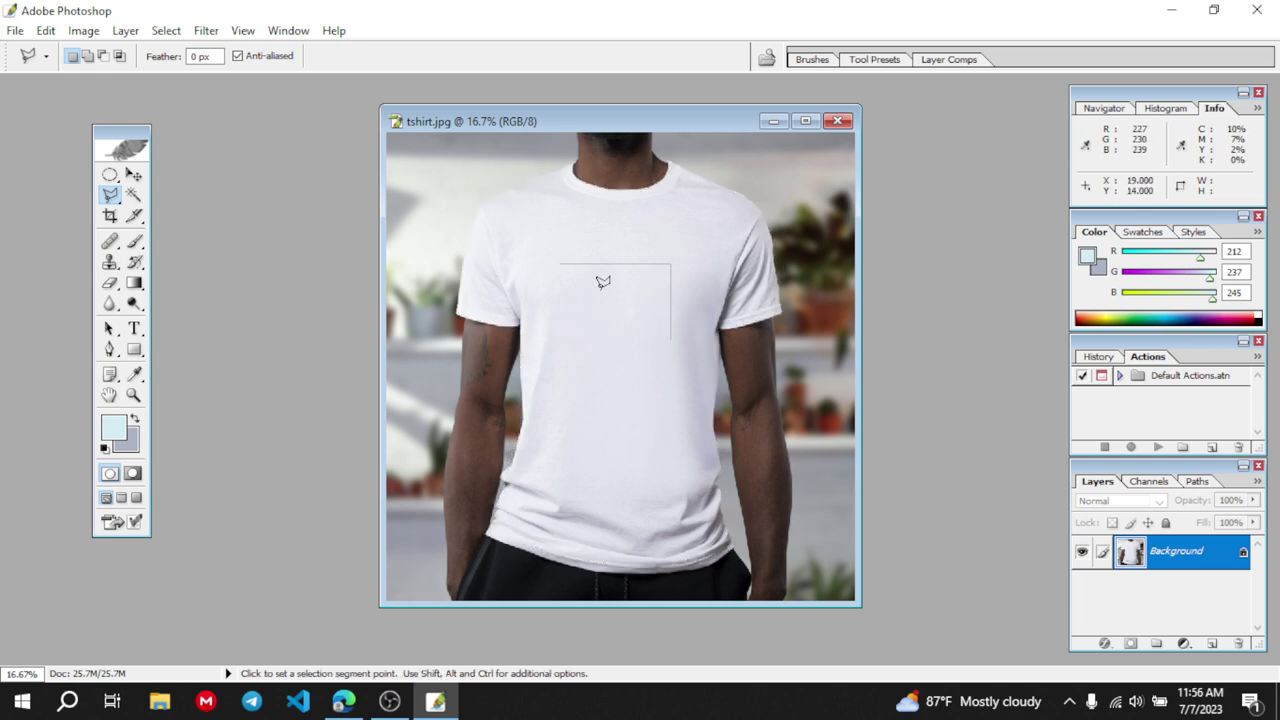
right_click(601, 289)
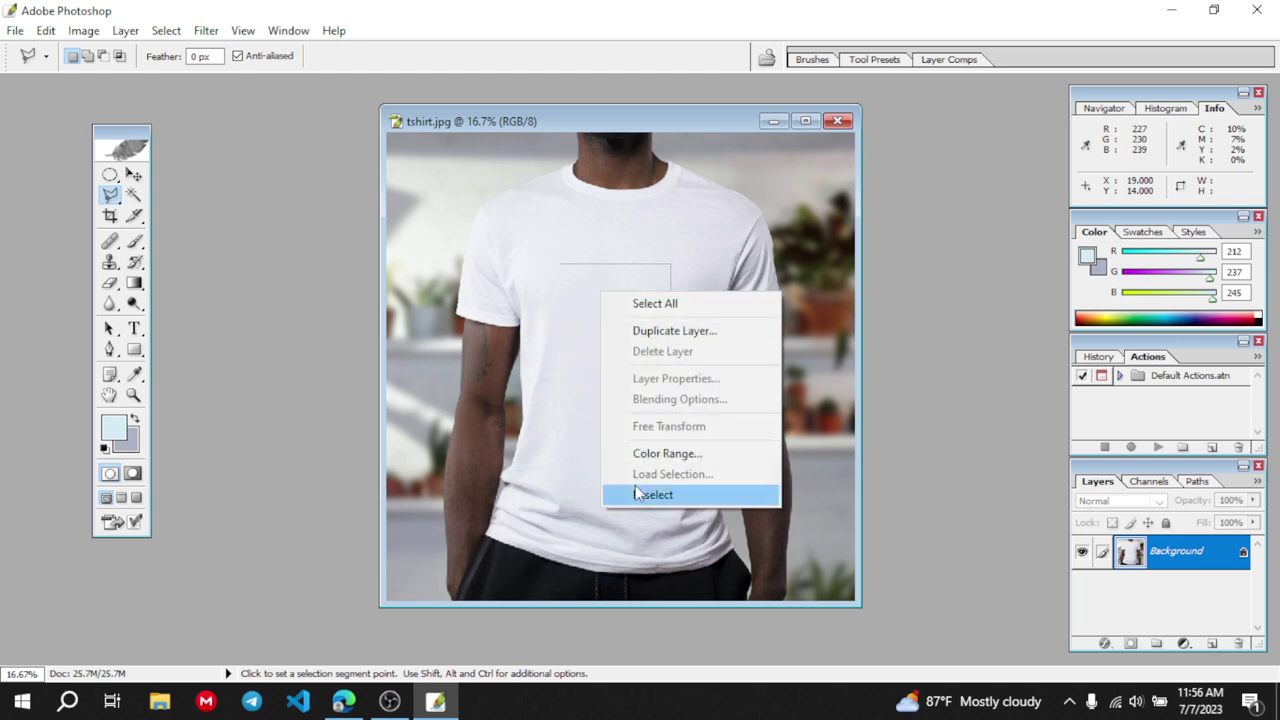
left_click(638, 494)
right_click(639, 276)
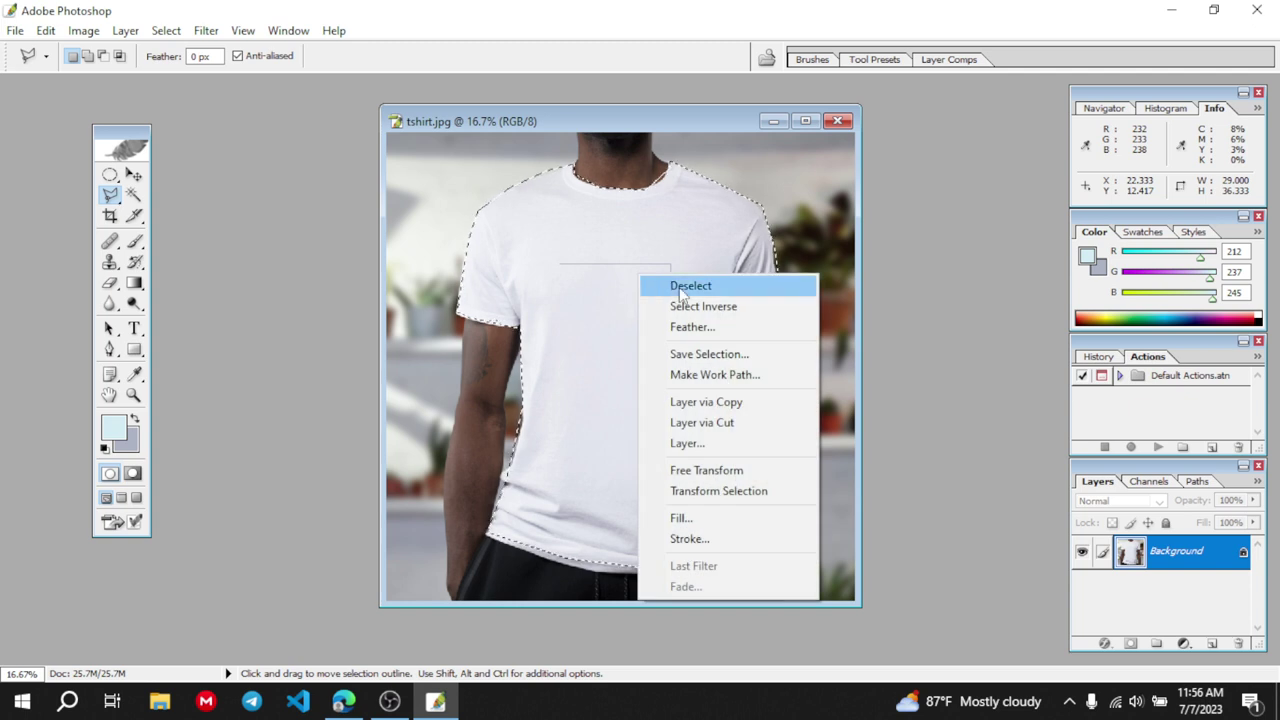
left_click(684, 287)
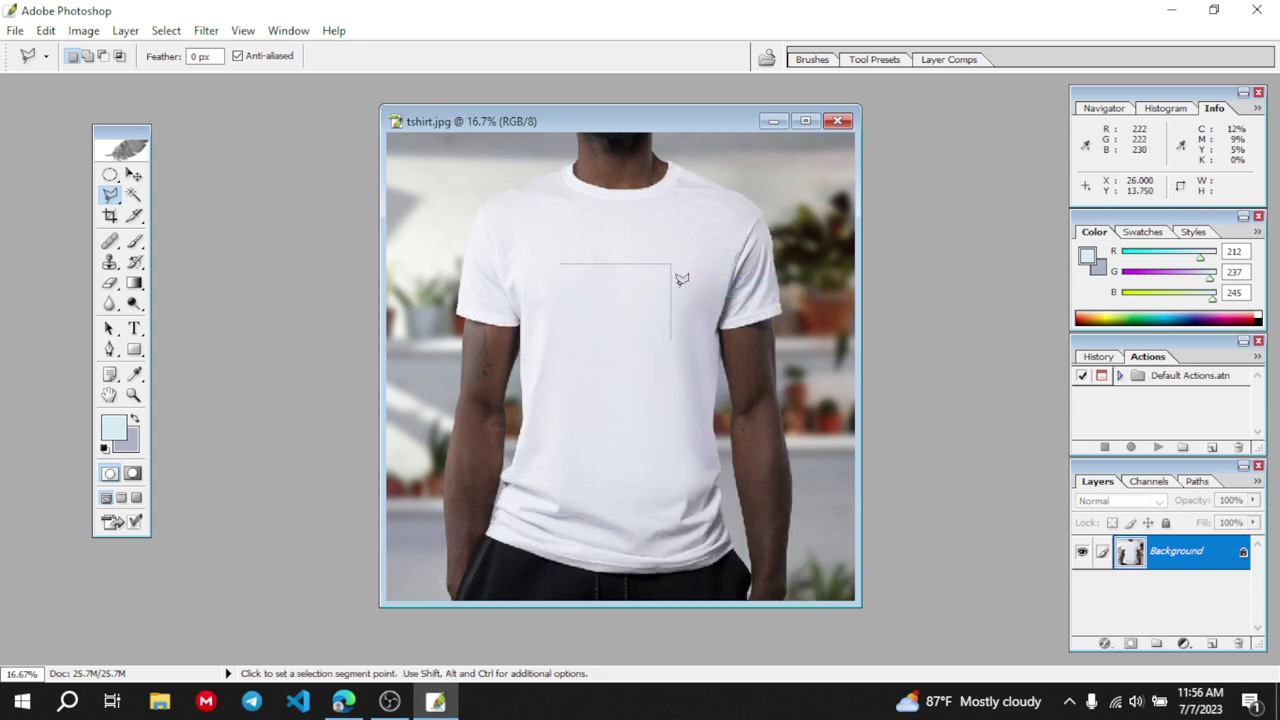
Try the Magic Wand at tolerance 32 on the shirt, the black trousers, and the light background wall beside the shoulder
left_click(134, 197)
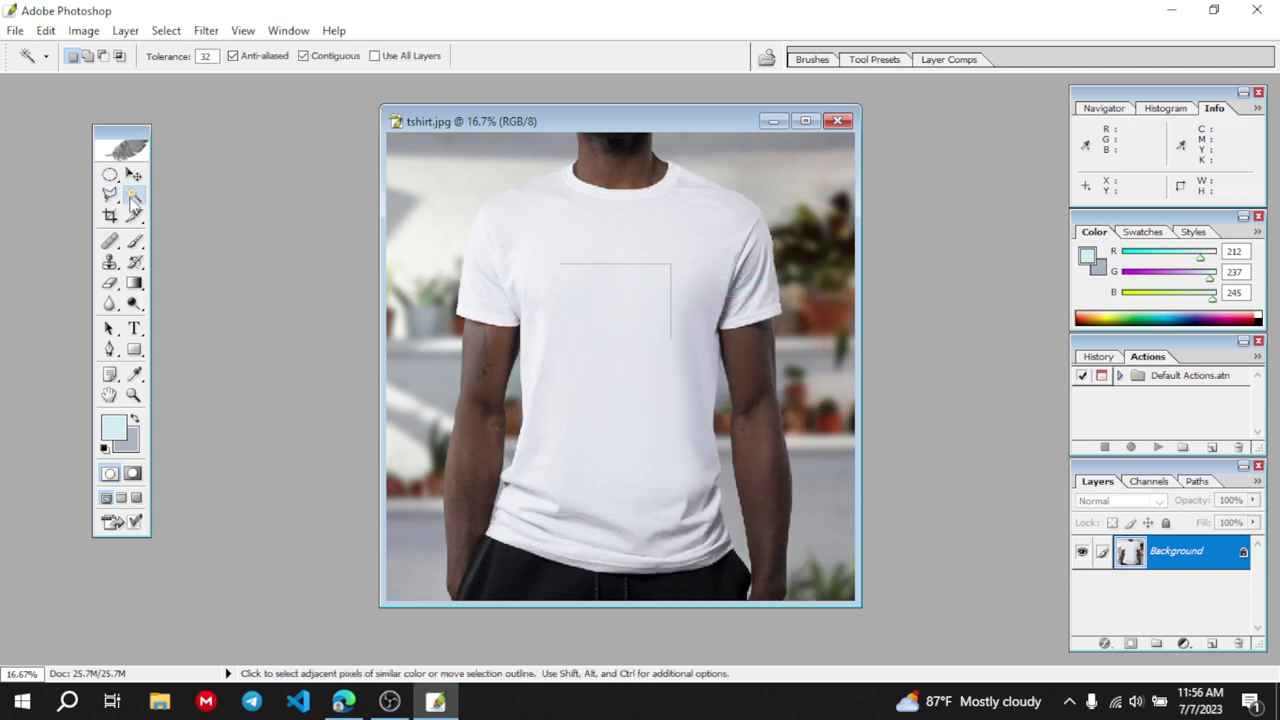
left_click(632, 390)
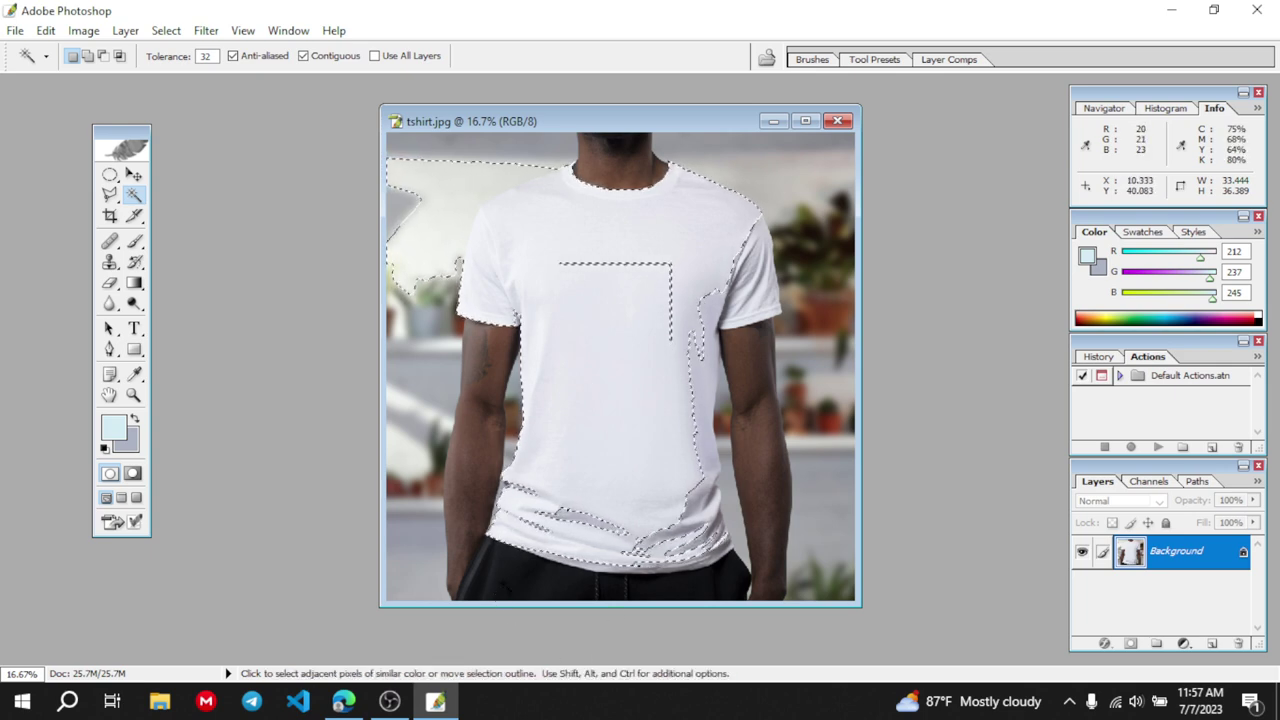
left_click(503, 585)
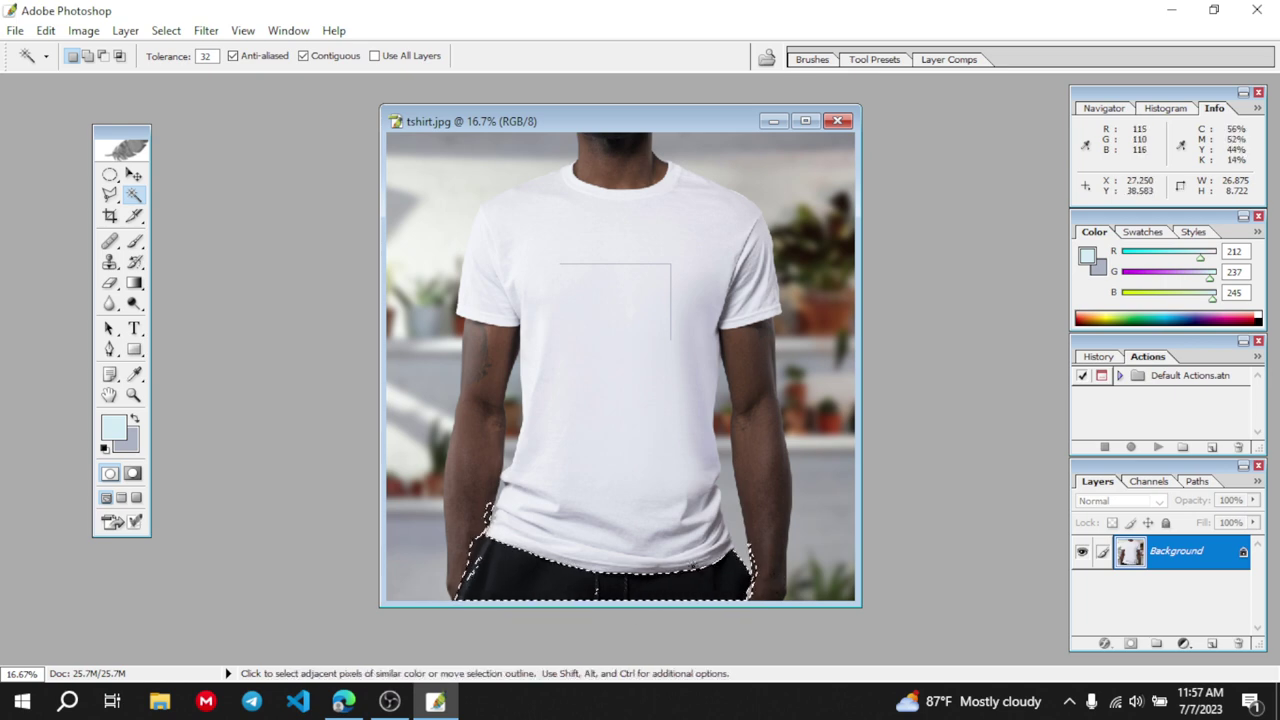
left_click(451, 184)
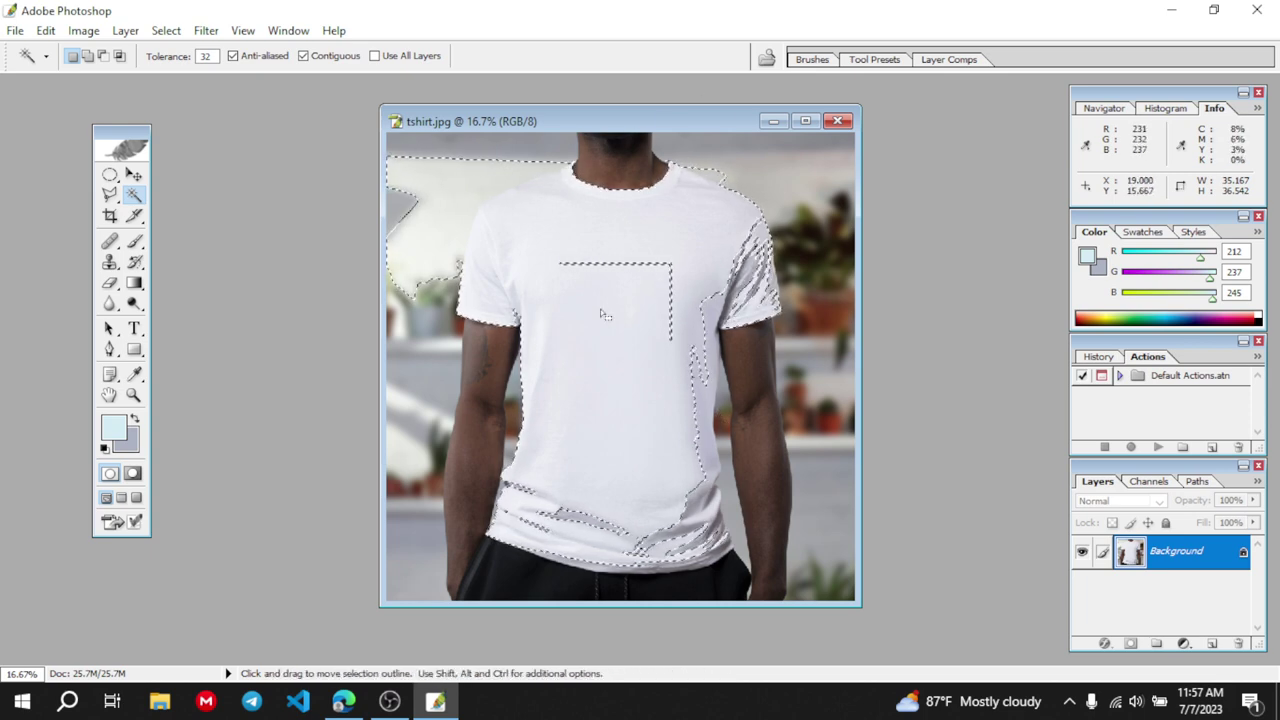
Clear the selection and crop the image around the shirt, with a crop frame about 35.5 wide and 38.1 high
left_click(110, 216)
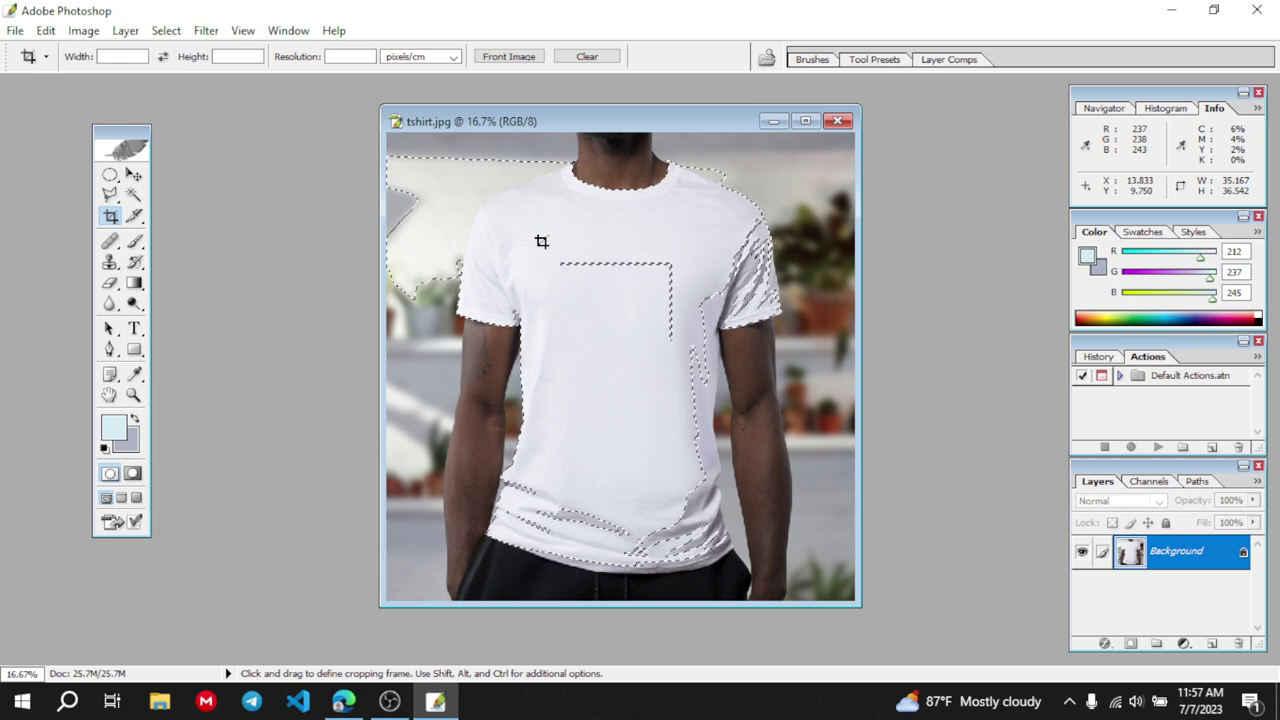
key("ctrl+d")
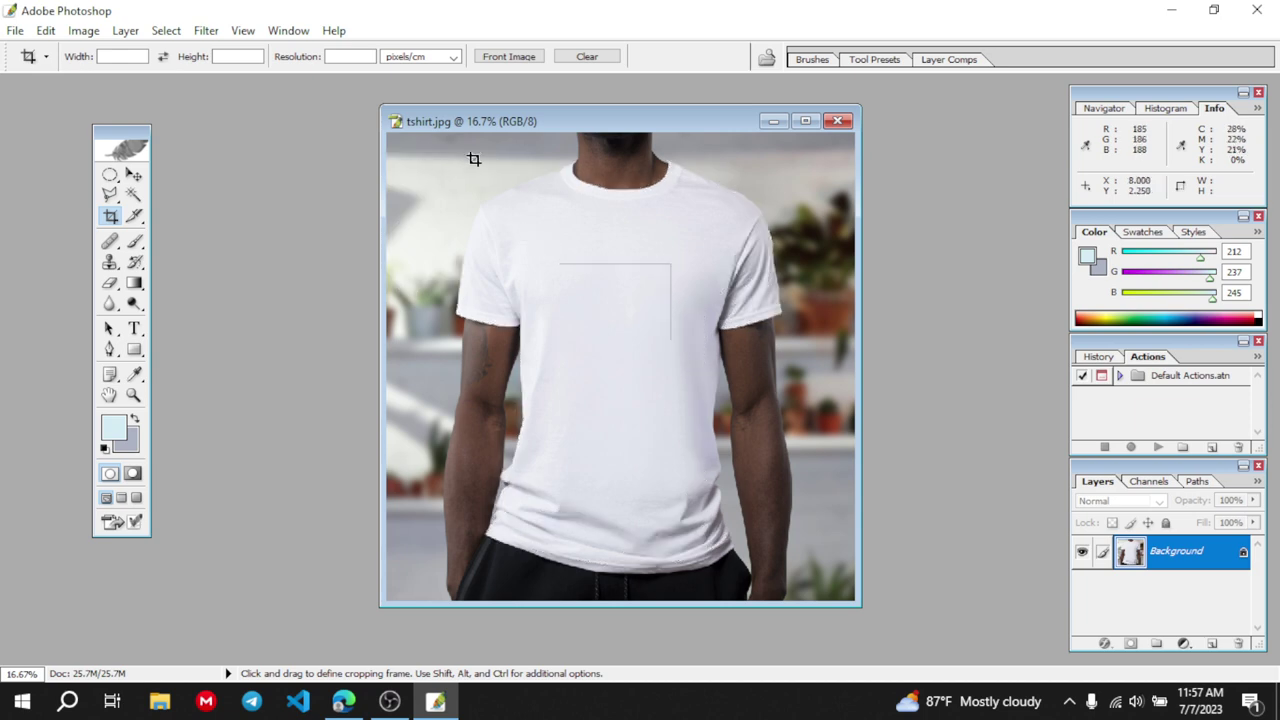
mouse_move(449, 168)
left_mouse_down()
mouse_move(709, 186)
mouse_move(820, 334)
mouse_move(803, 486)
mouse_move(811, 578)
left_mouse_up()
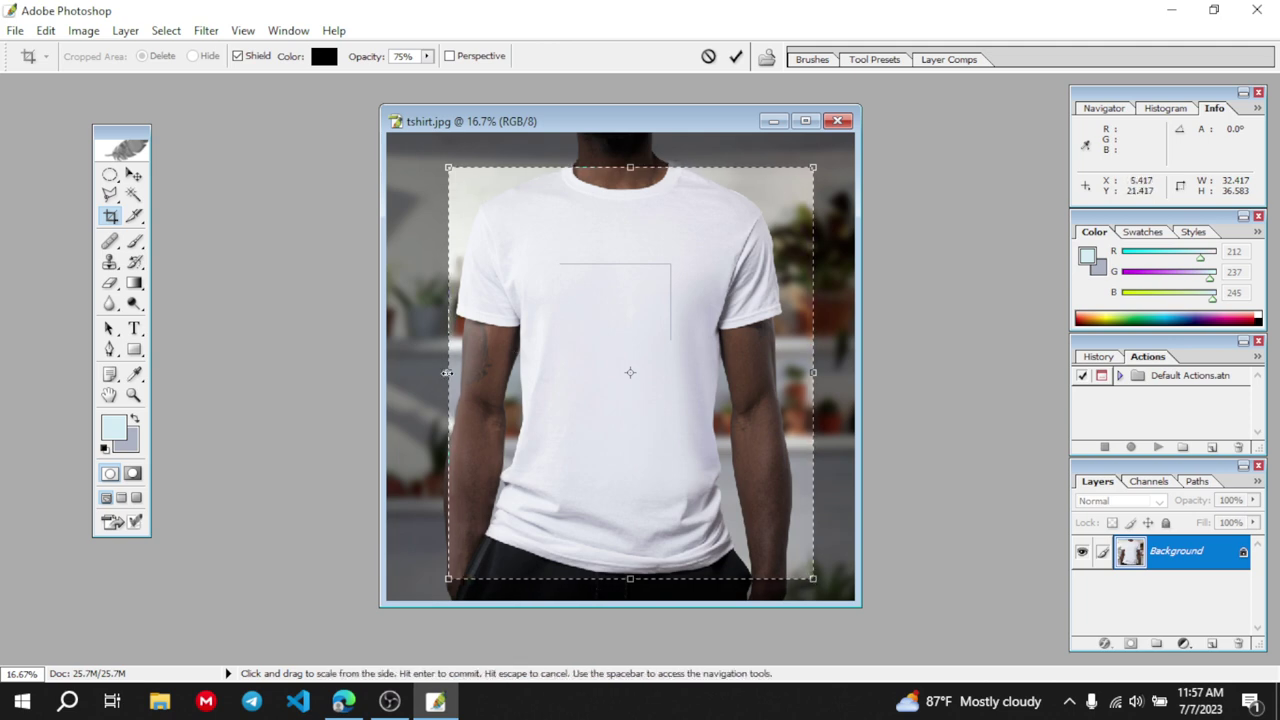
left_click_drag(452, 372, 412, 373)
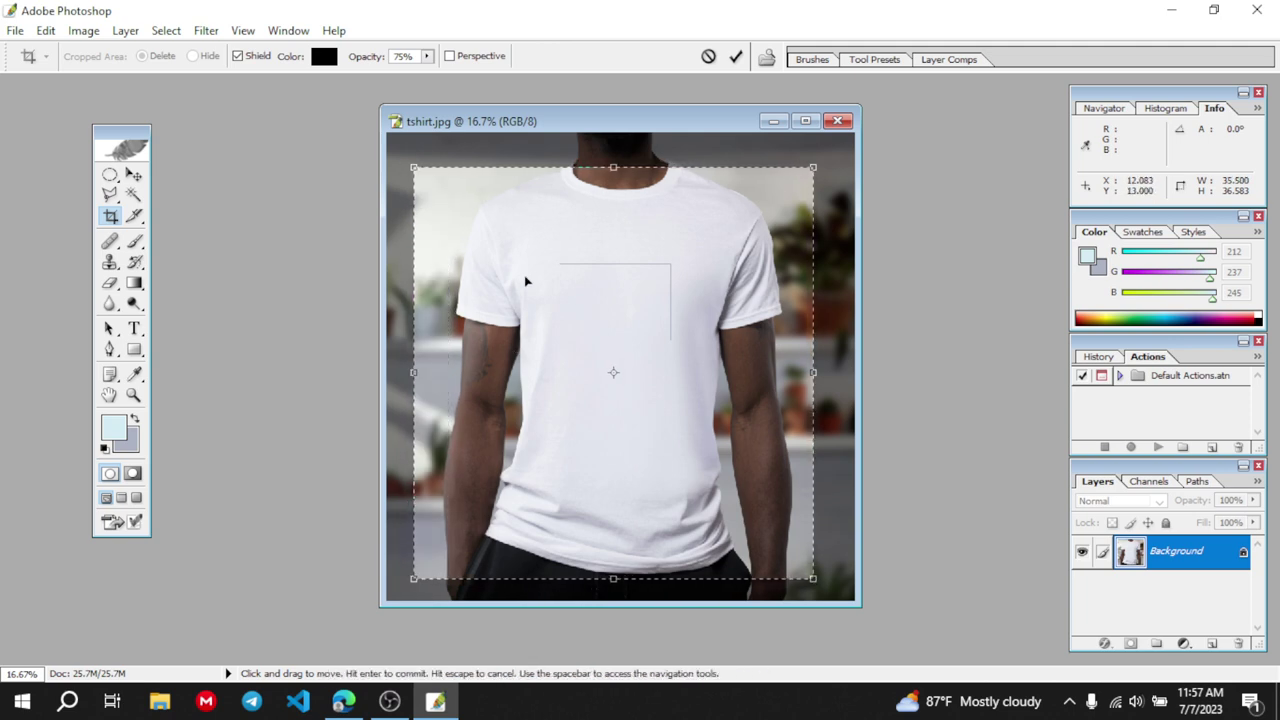
left_click_drag(613, 167, 613, 157)
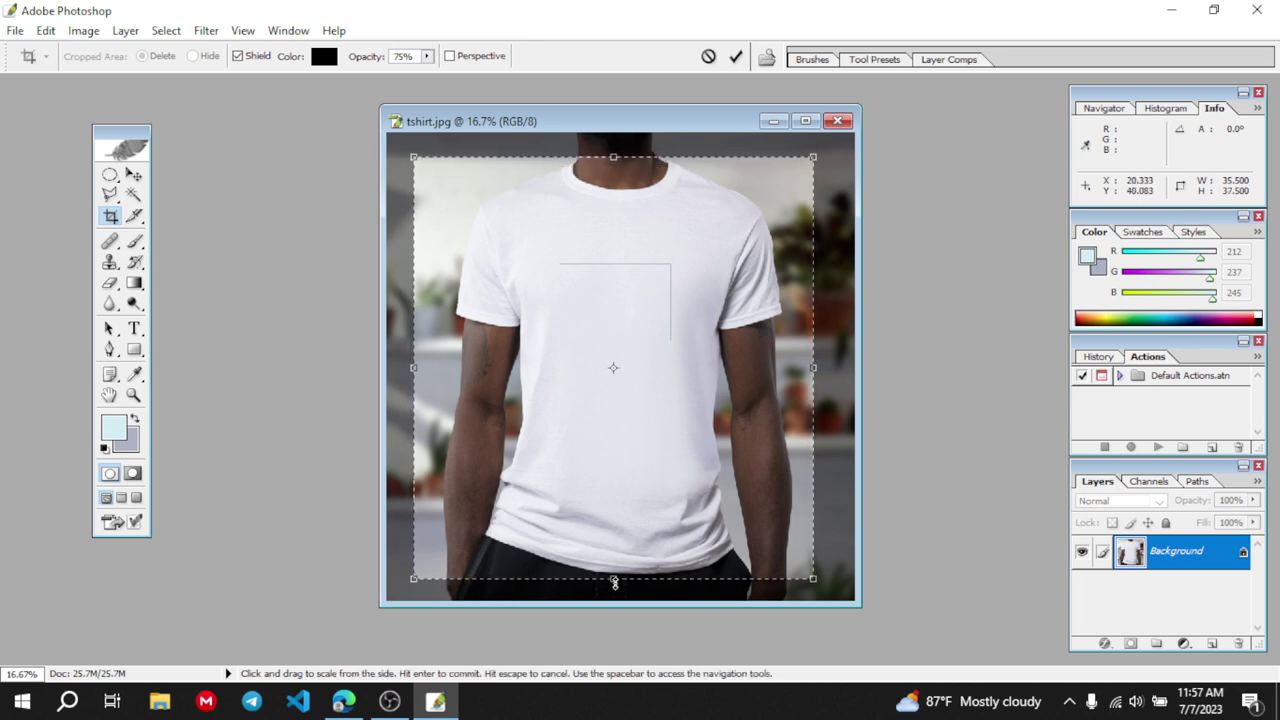
left_click_drag(614, 583, 616, 590)
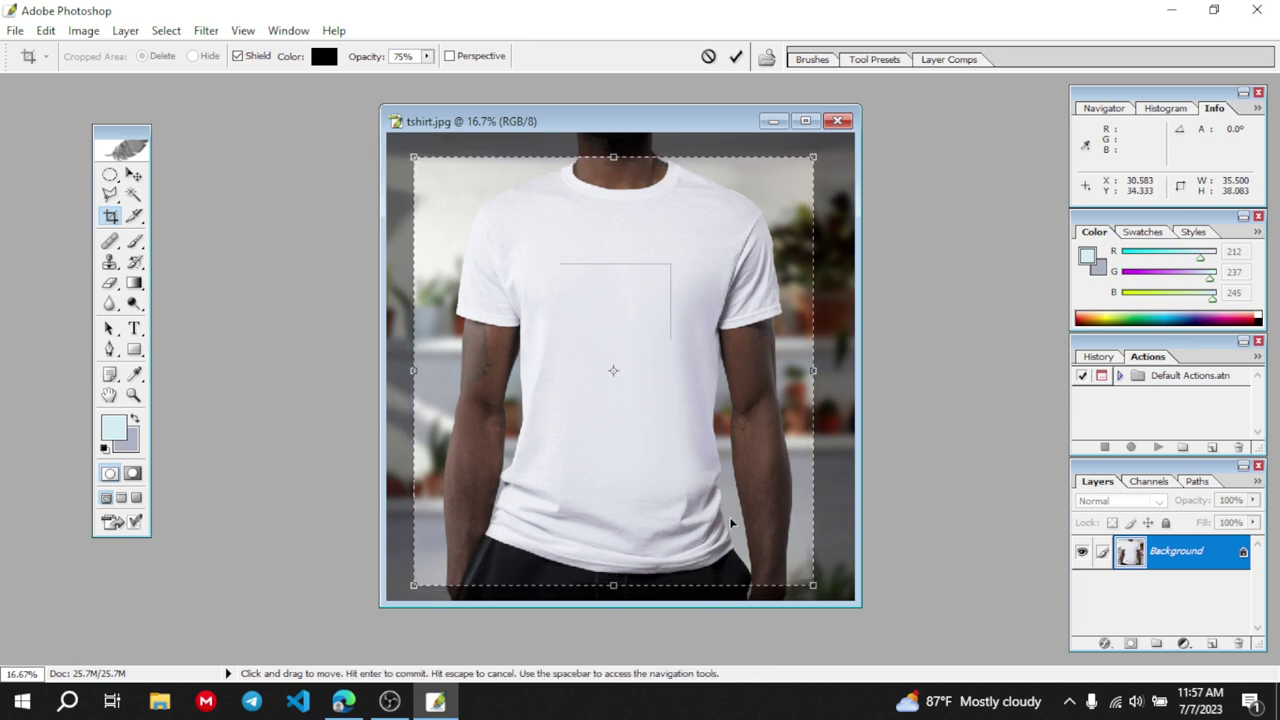
key("Return")
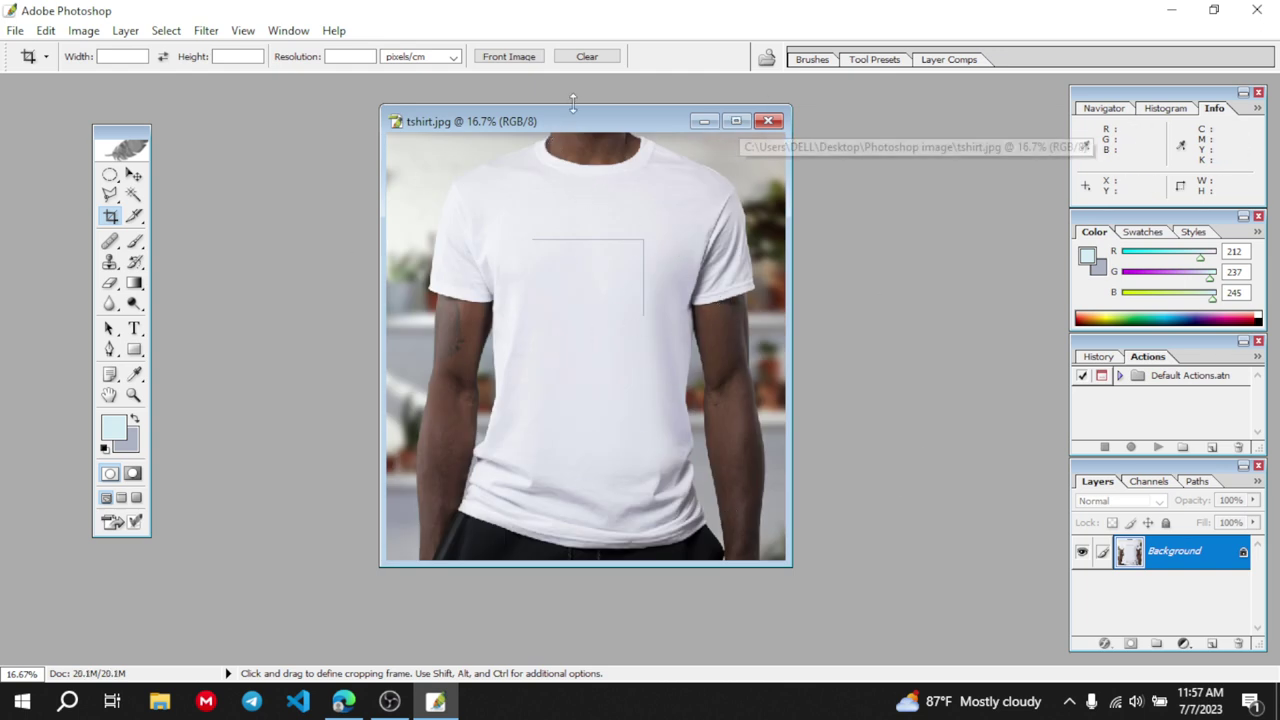
Draw a roughly square slice on the middle of the shirt's chest and switch to the Slice Select tool
left_click_drag(577, 127, 631, 176)
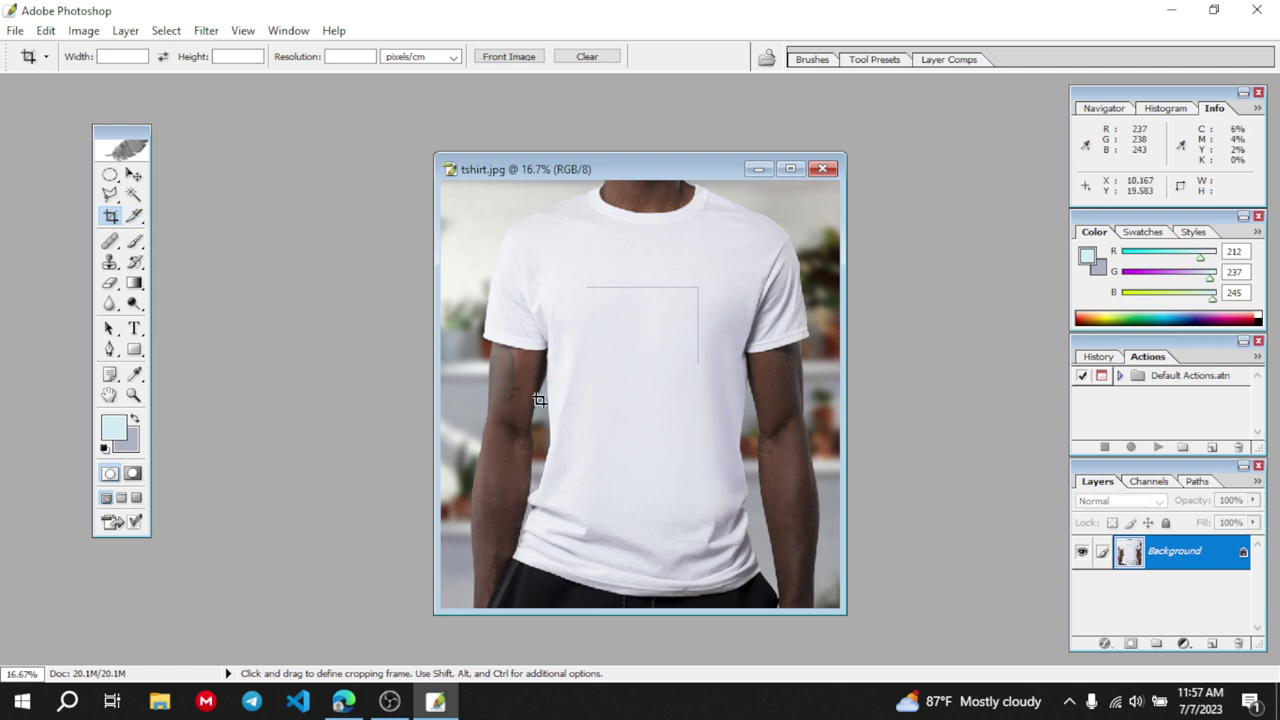
left_click(136, 213)
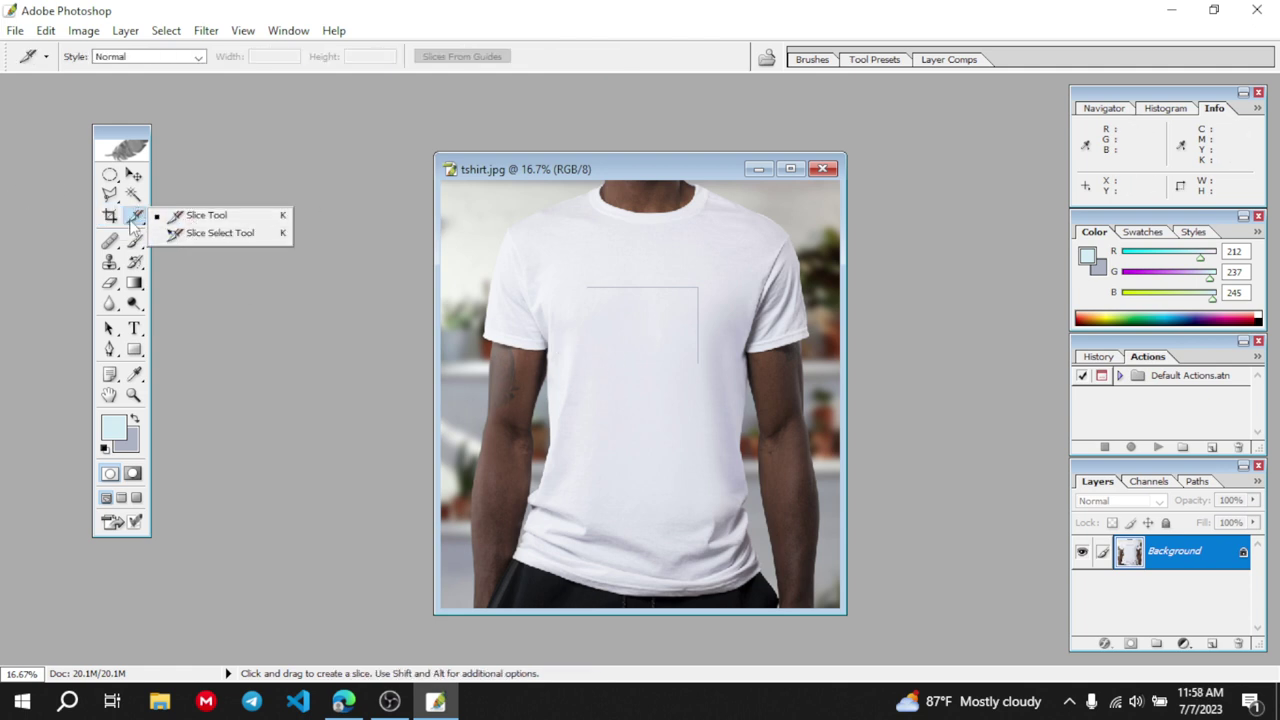
left_click(137, 217)
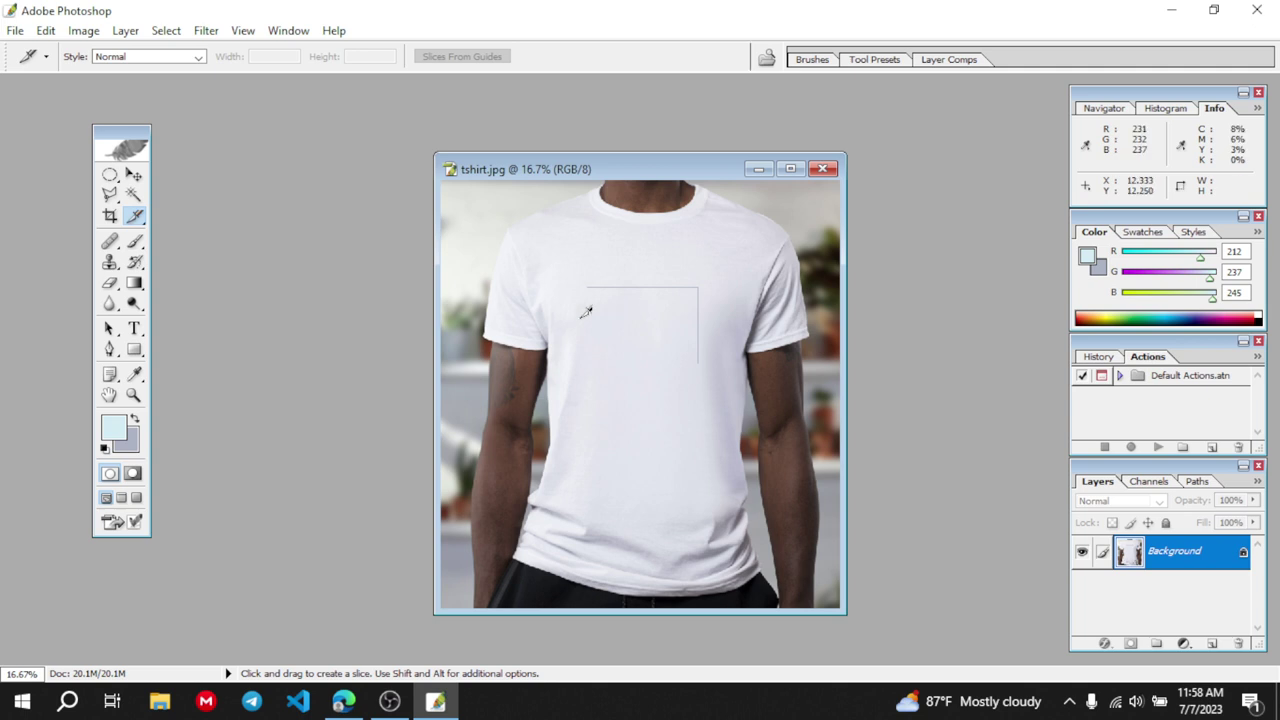
left_click_drag(581, 318, 702, 432)
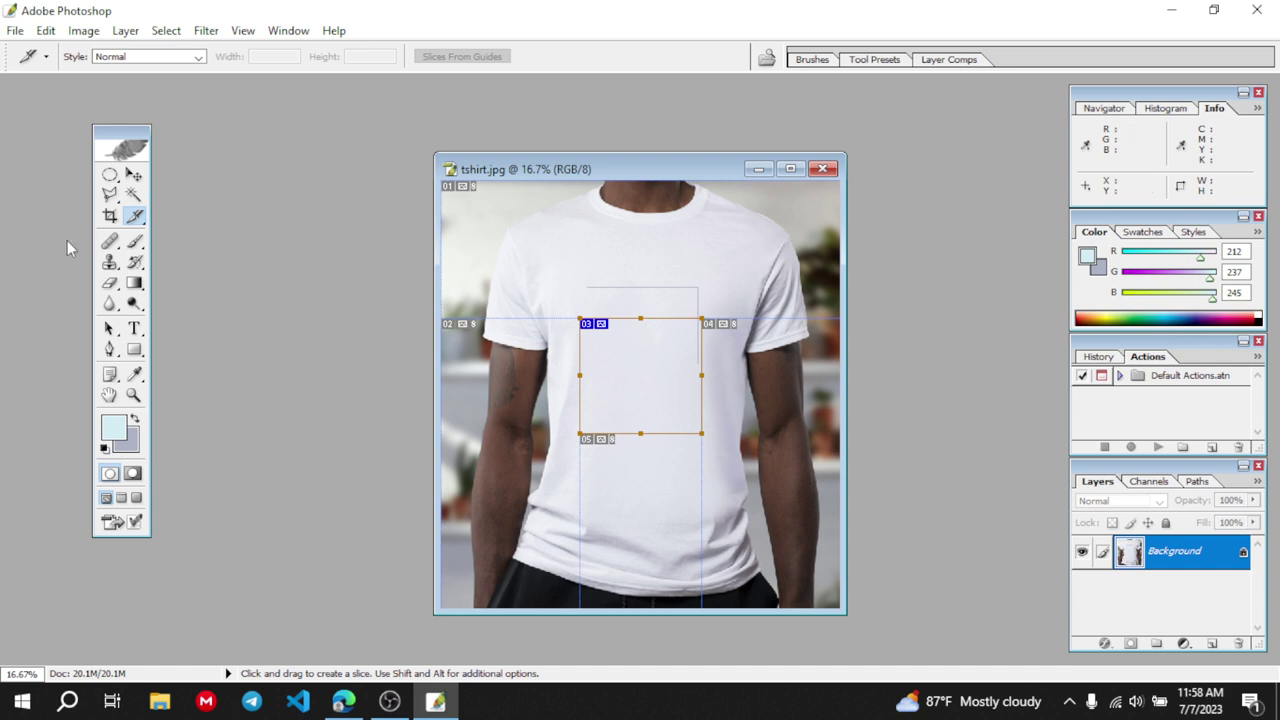
left_click(136, 217)
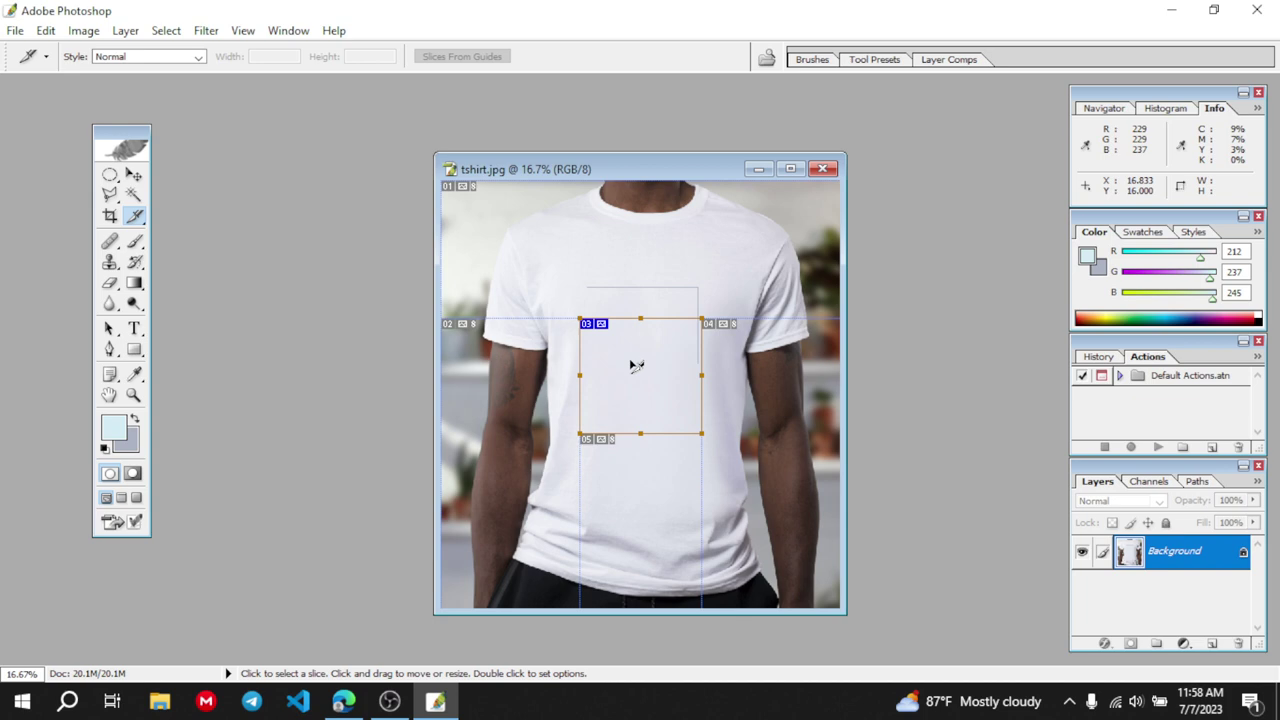
View the Healing Brush variants and try the Healing Brush near the shirt's shoulder without defining a source point
left_click(110, 242)
left_click(114, 246)
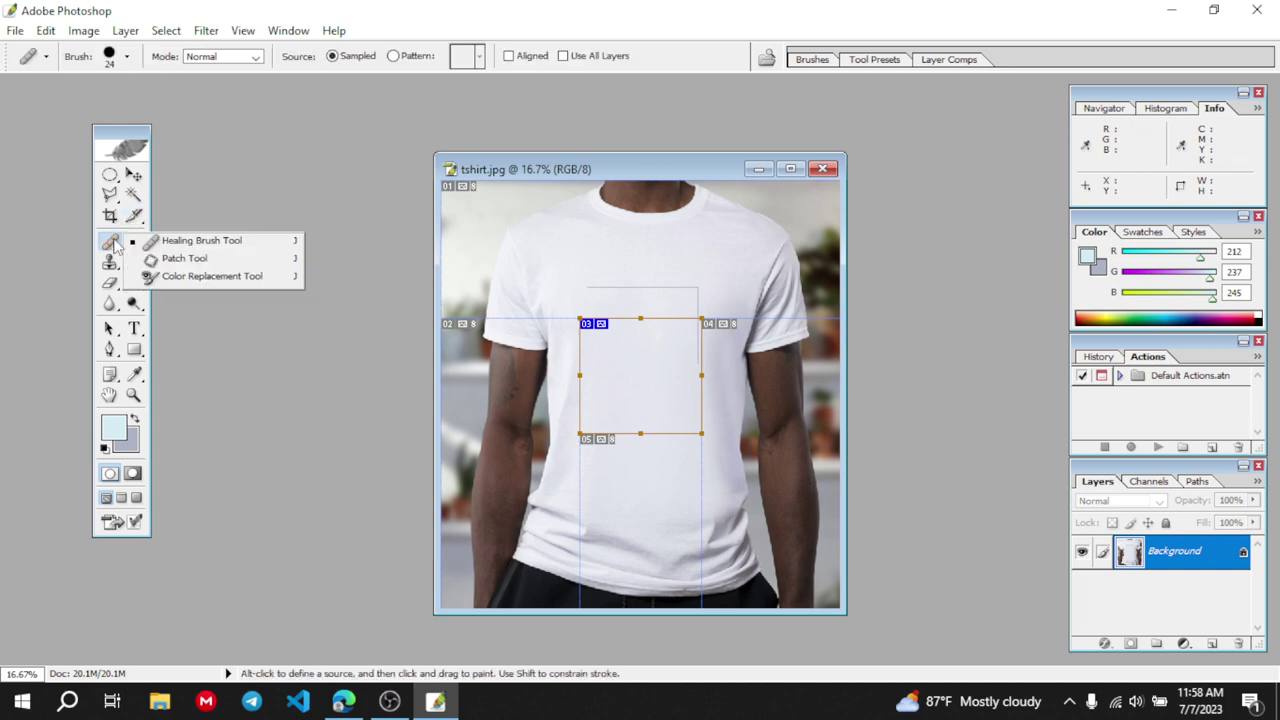
left_click(114, 246)
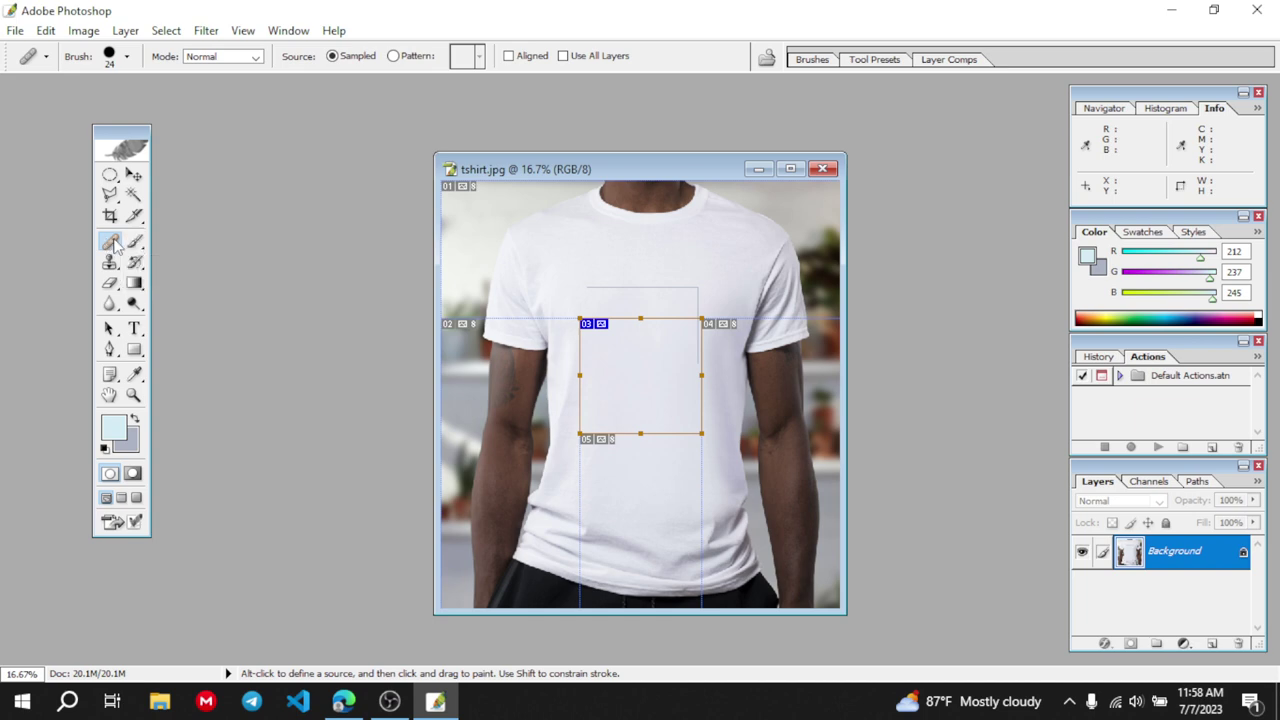
left_click(114, 246)
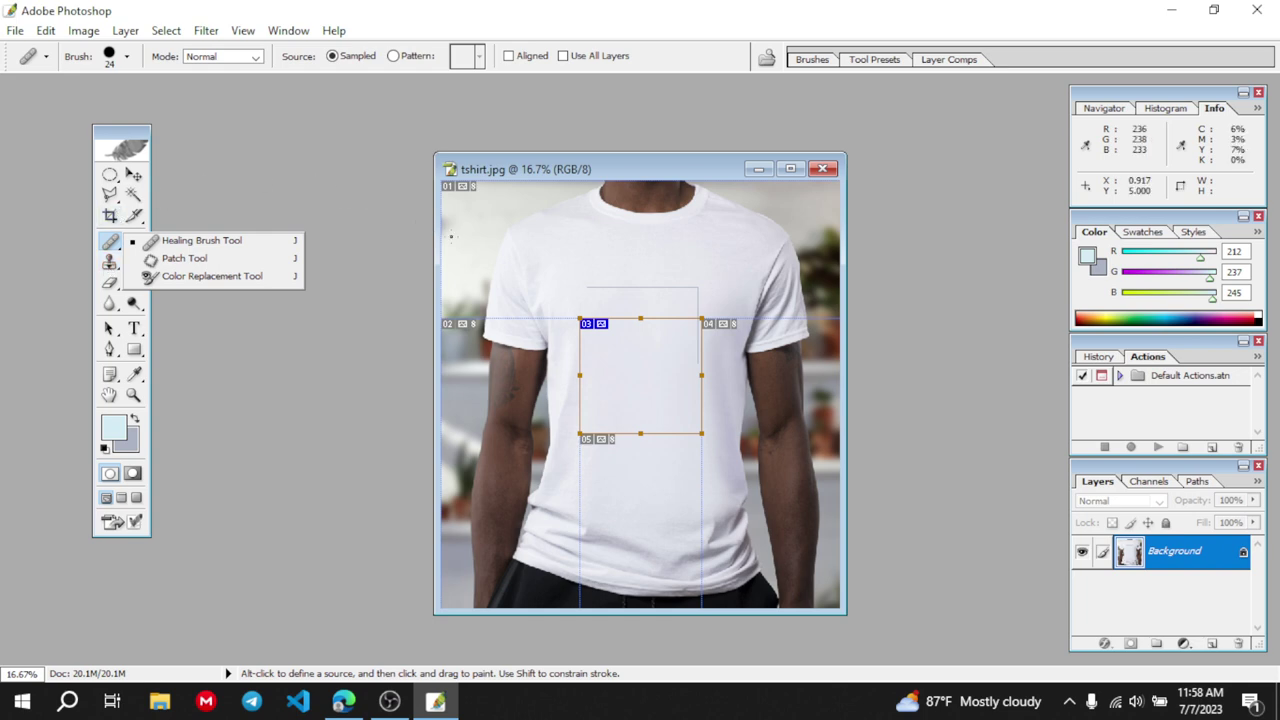
left_click(253, 193)
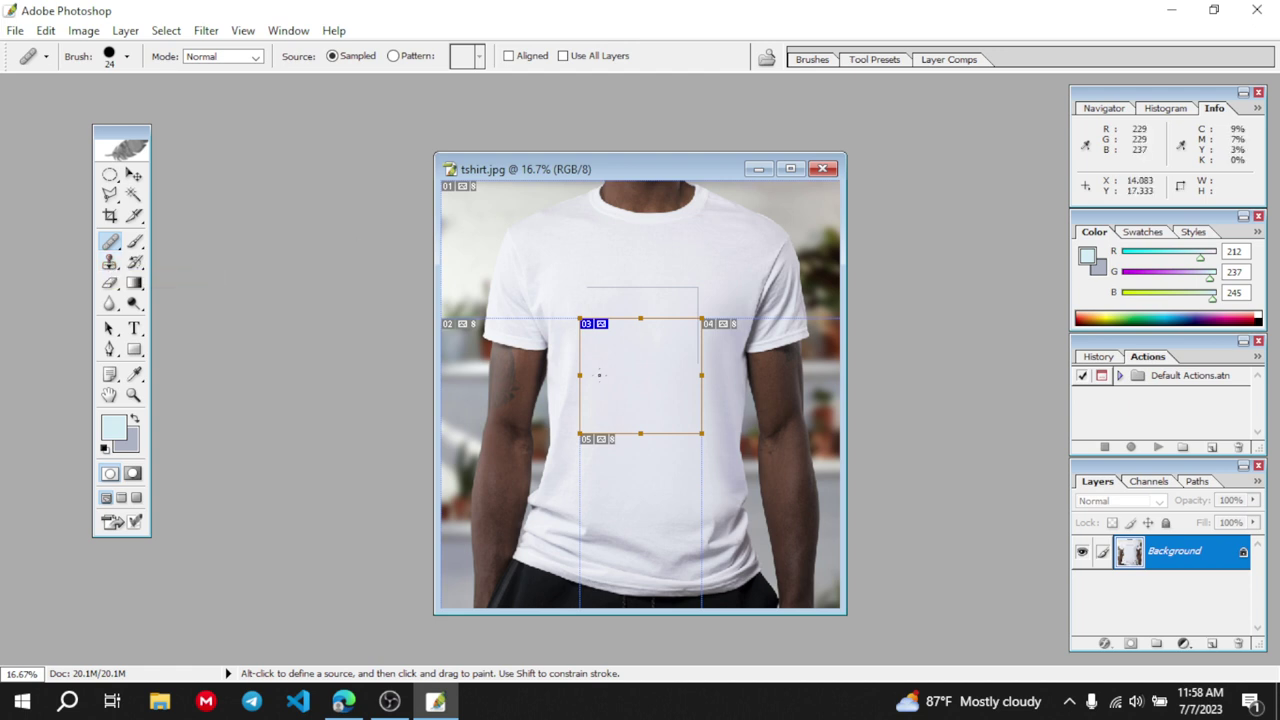
left_click(521, 245)
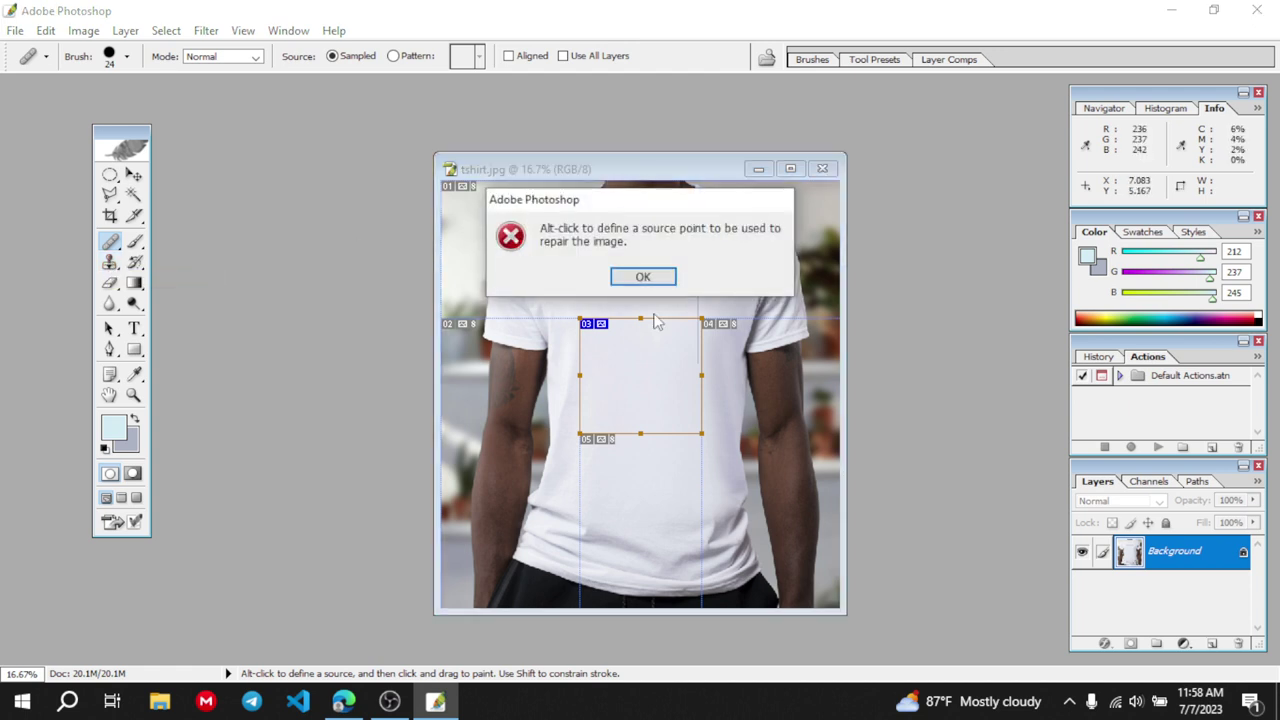
left_click(643, 277)
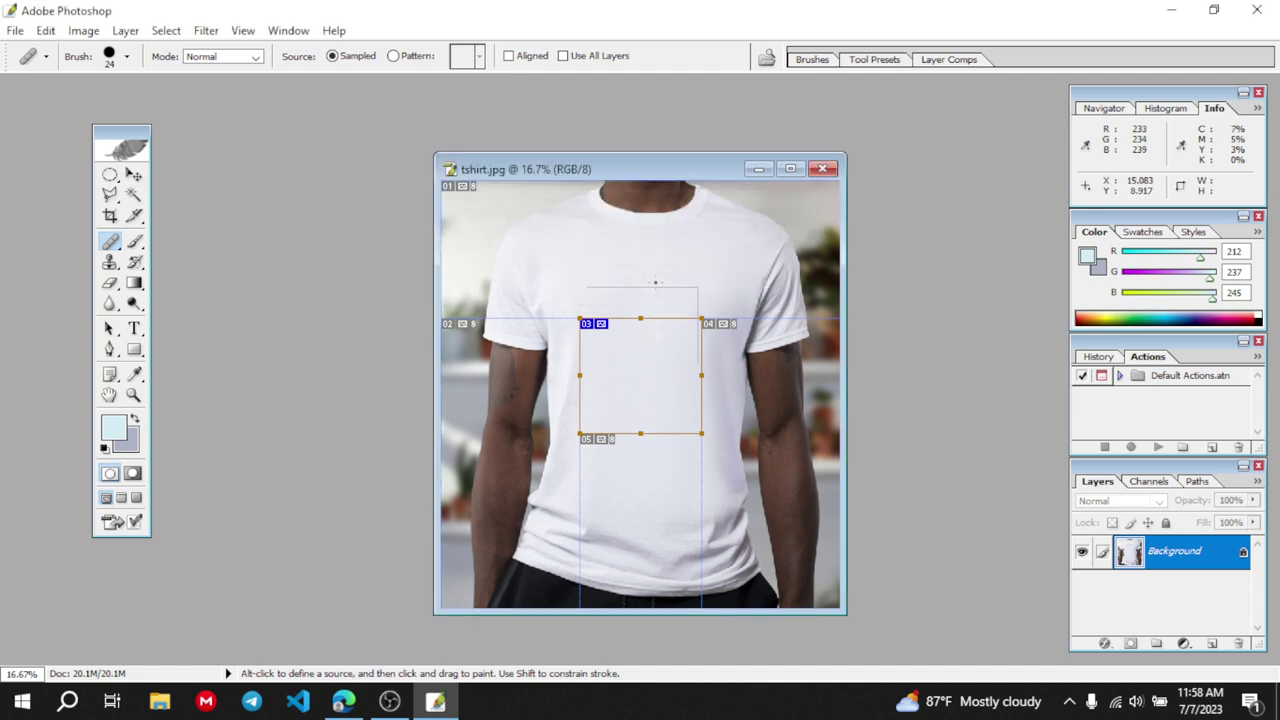
Try the Clone Stamp on the shirt's upper chest without defining a source point
left_click(110, 262)
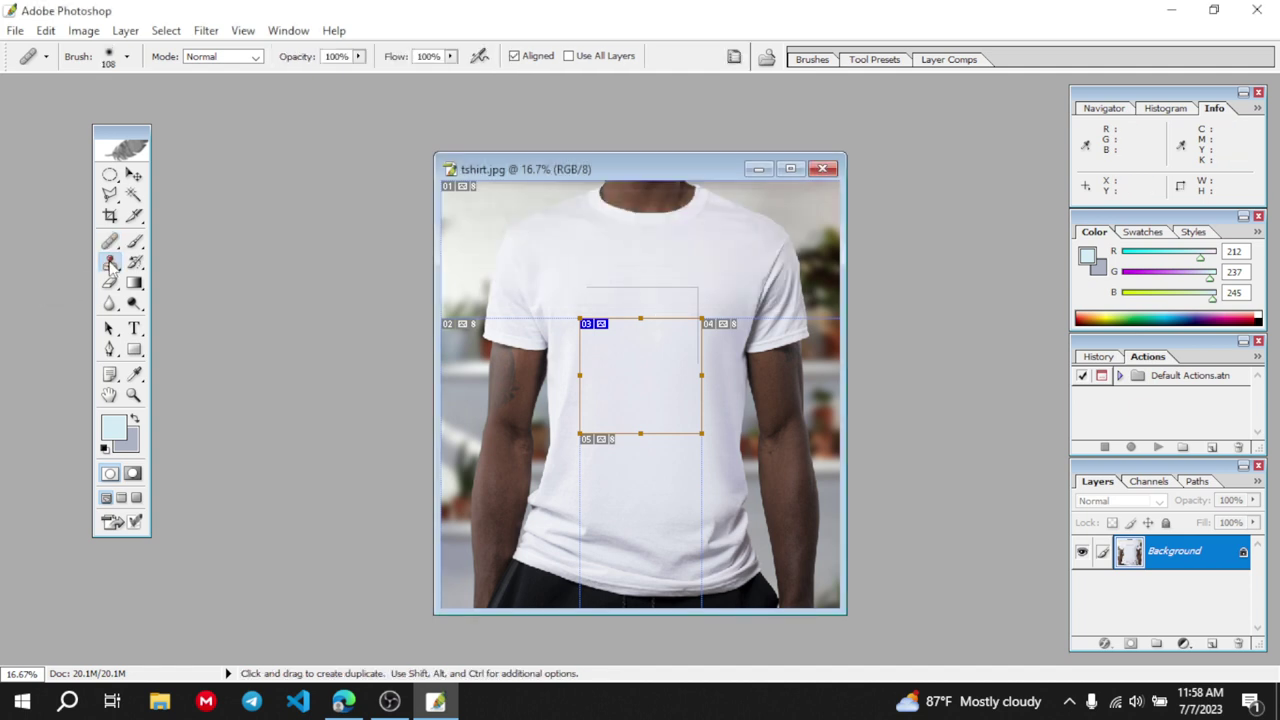
left_click(685, 258)
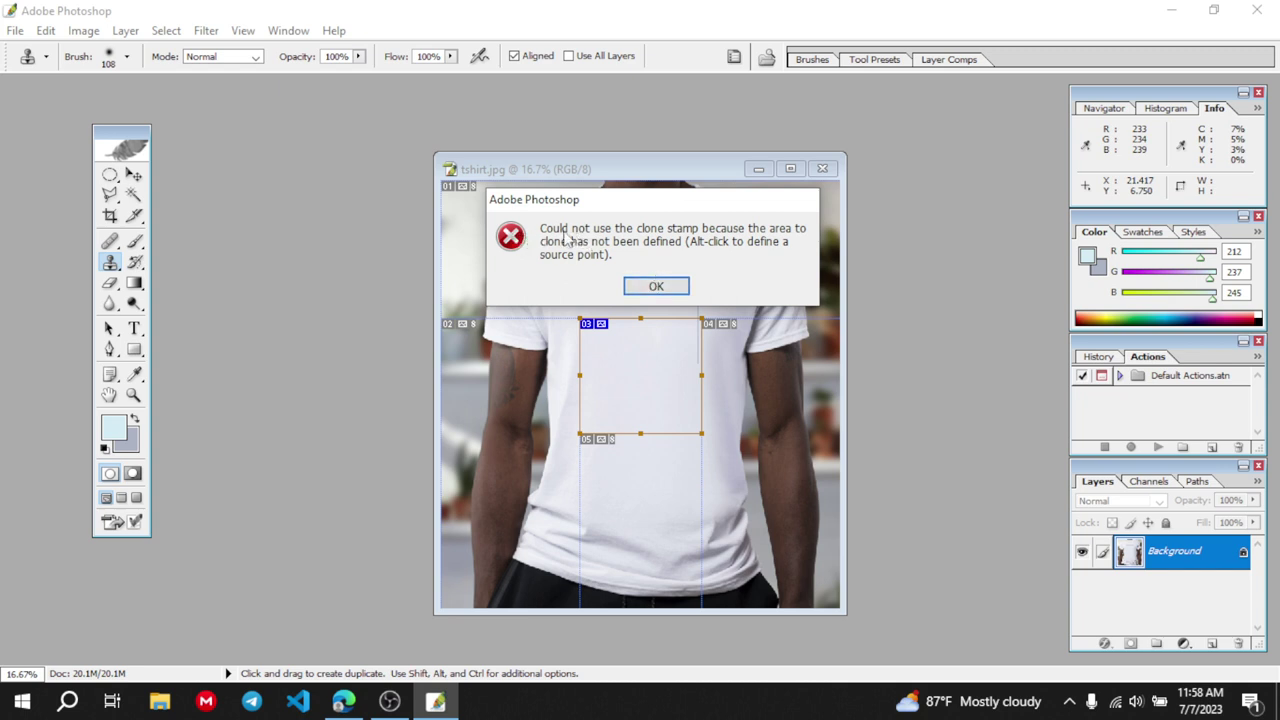
left_click(656, 287)
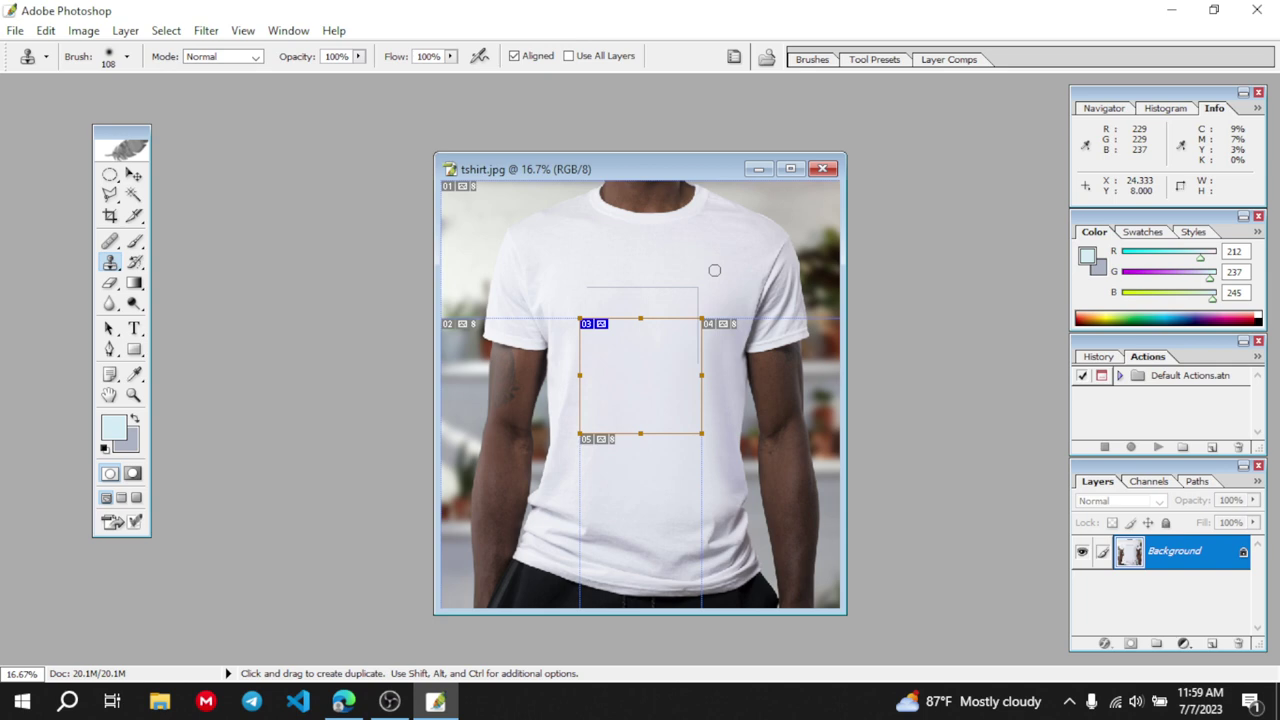
Look at the variants of the History Brush and the Eraser, keeping the standard Eraser active
left_click(136, 262)
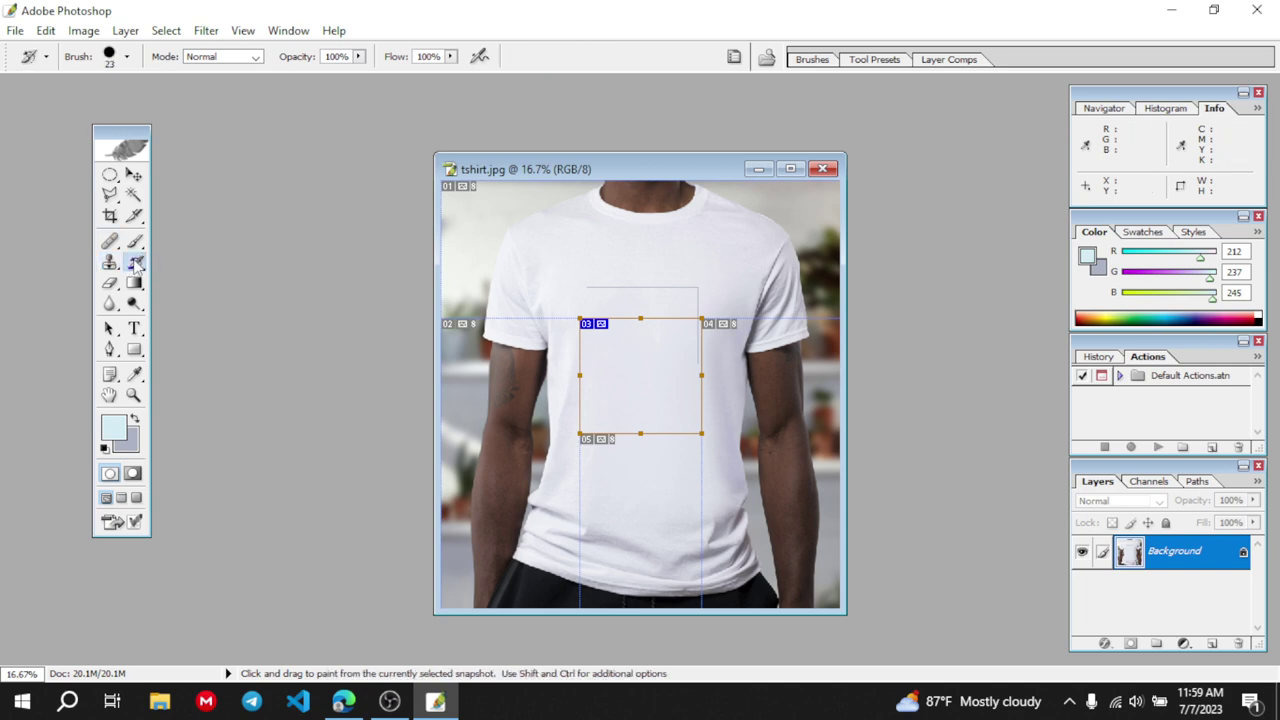
right_click(136, 262)
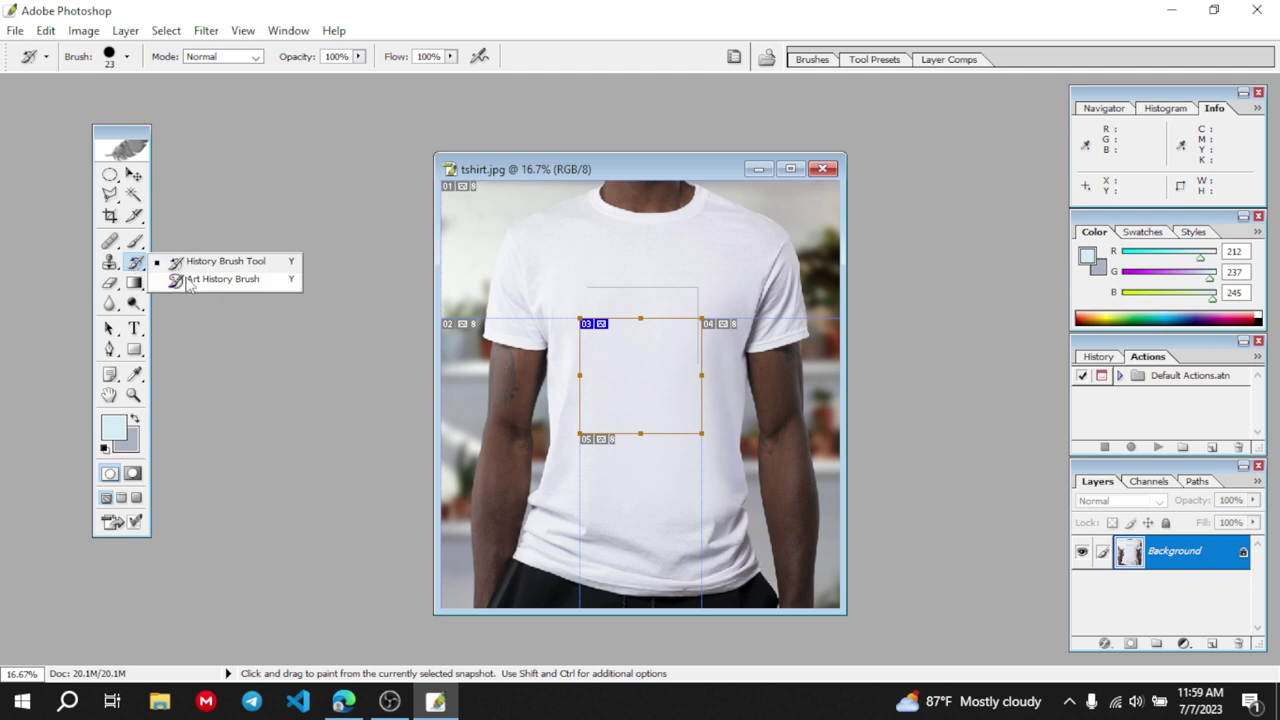
left_click(111, 284)
right_click(111, 284)
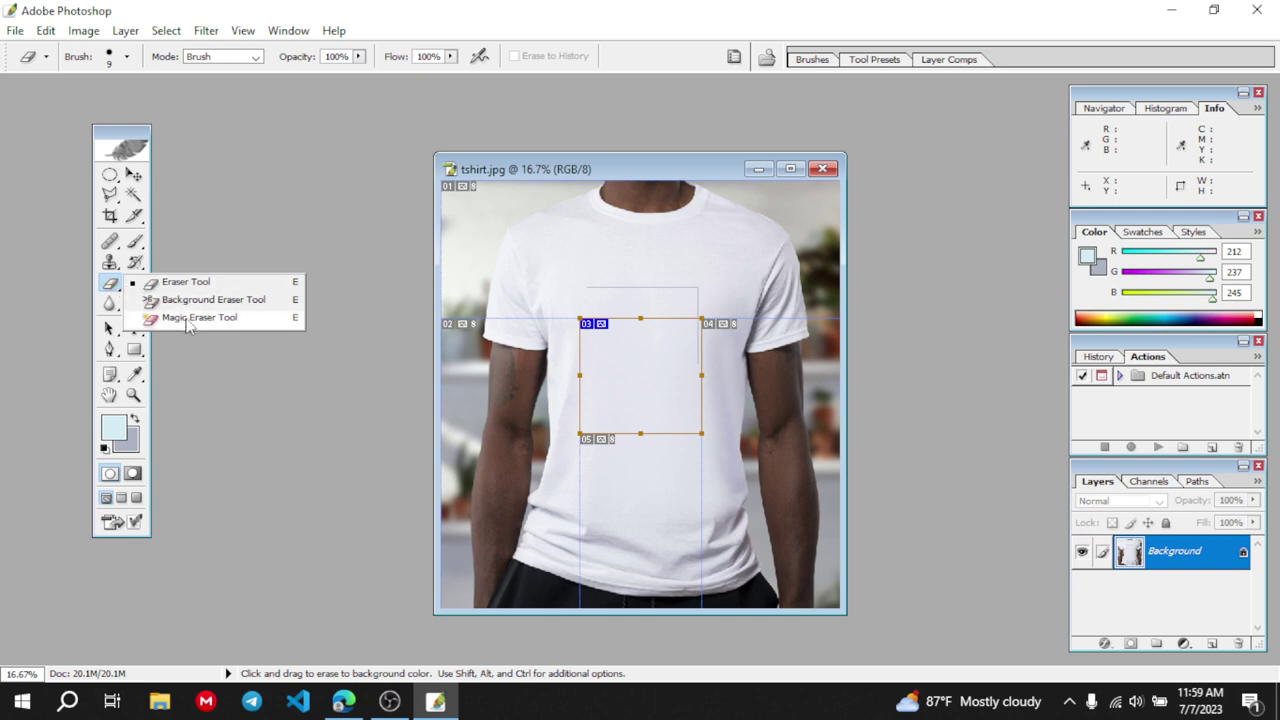
left_click(242, 241)
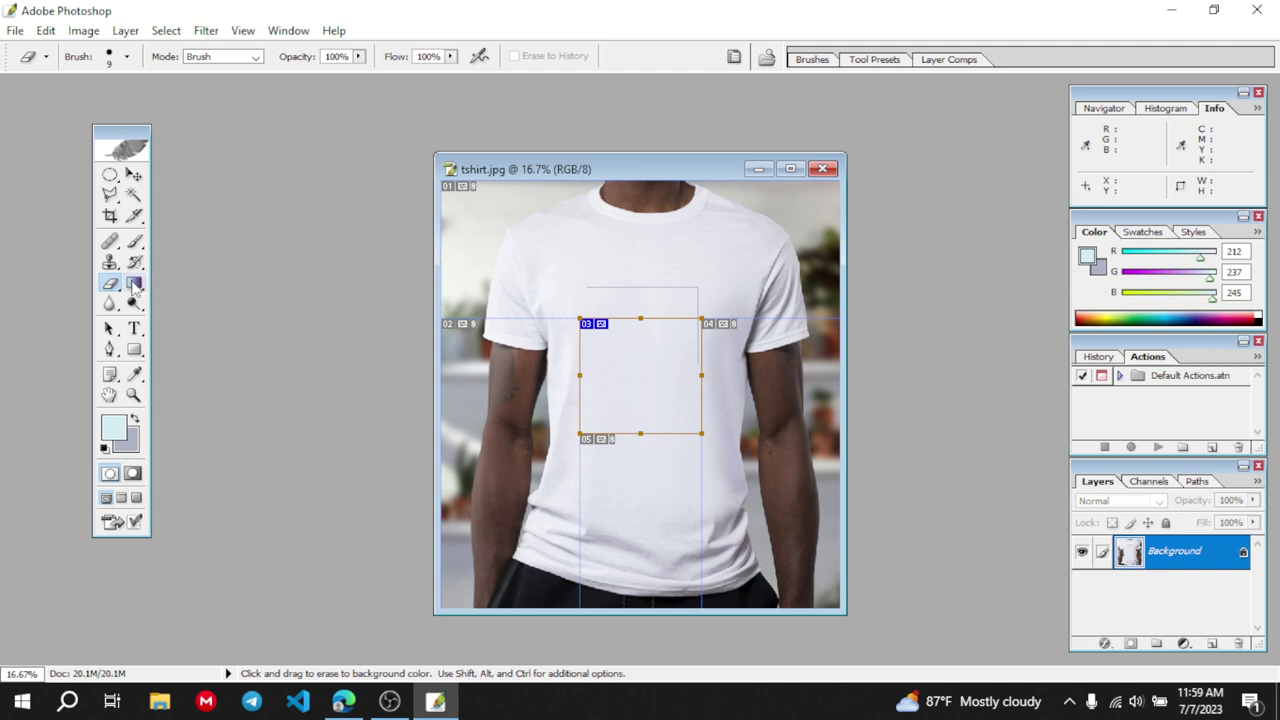
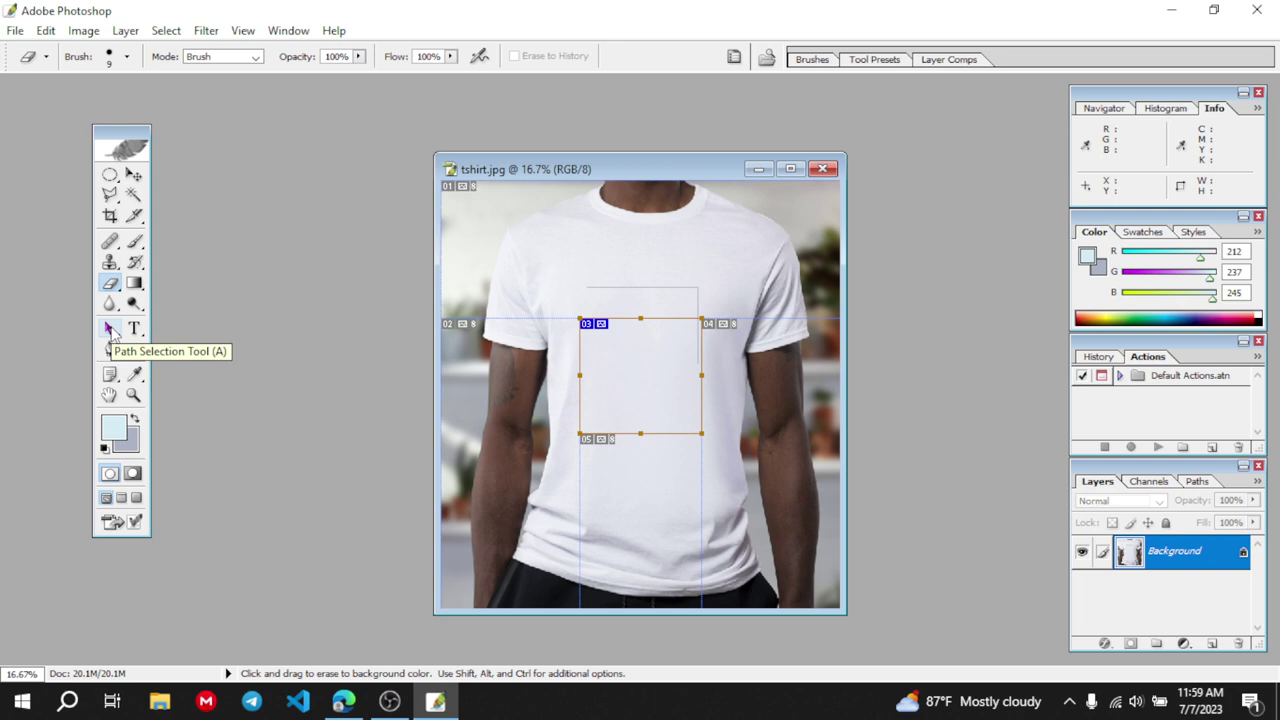
Draw a wide, shallow paragraph text box across the shirt's upper chest and shift it slightly upward
left_click(134, 329)
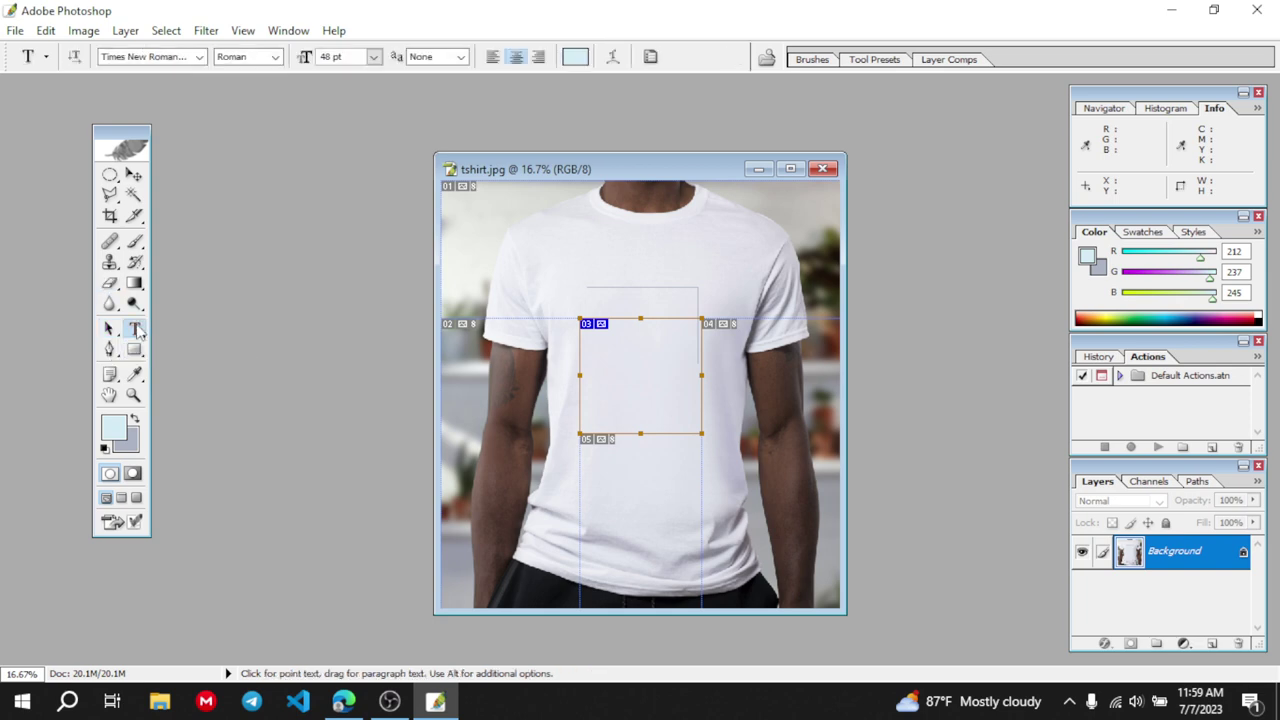
left_click_drag(555, 258, 730, 289)
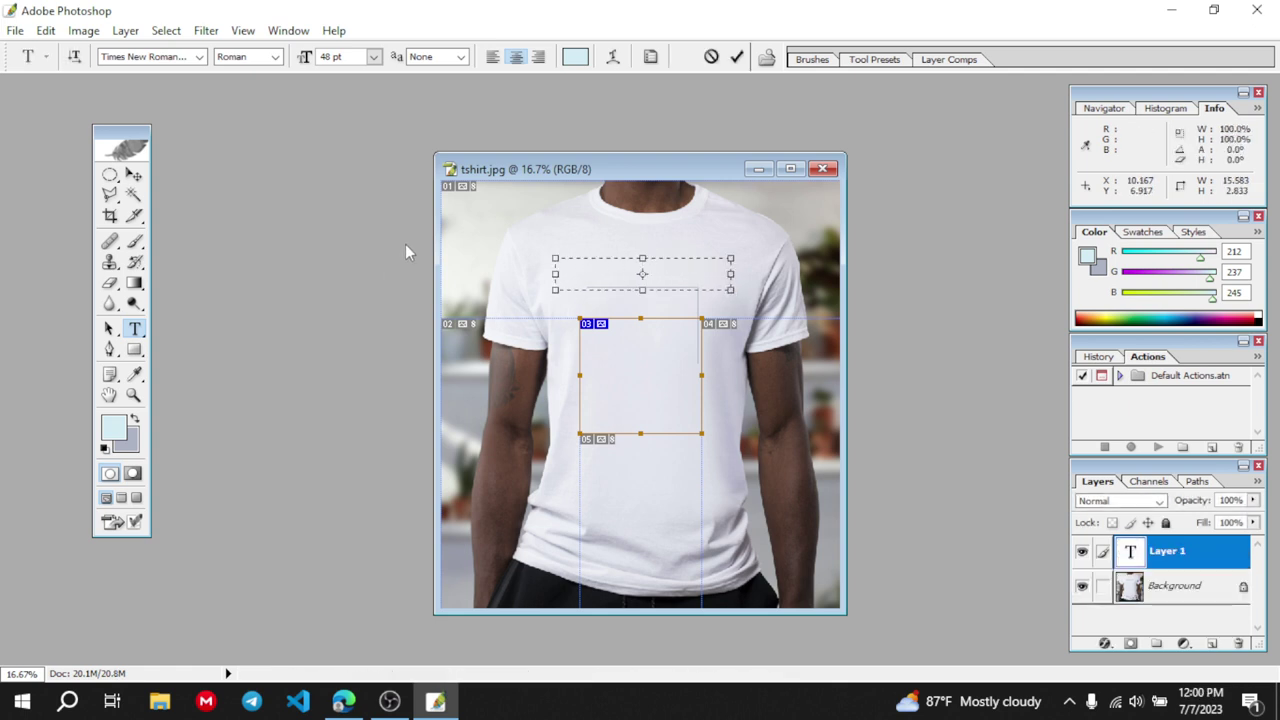
left_click_drag(497, 237, 490, 443)
left_click_drag(490, 432, 493, 219)
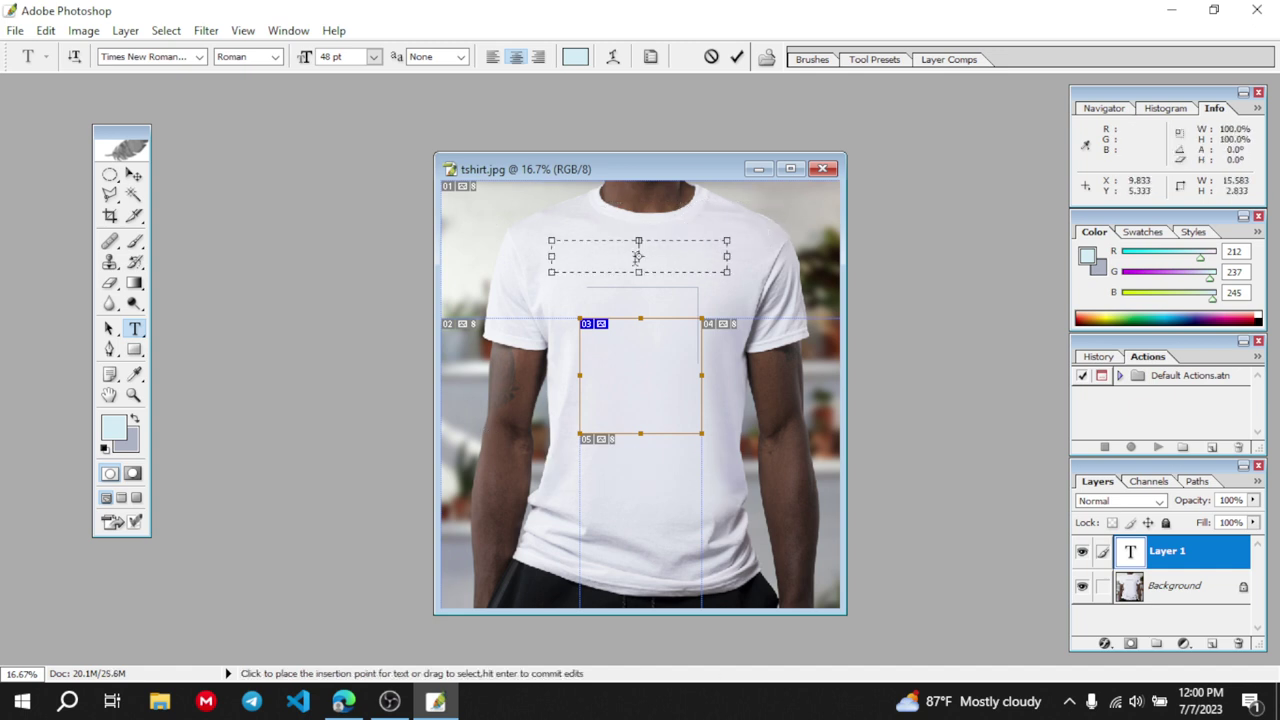
Close tshirt.jpg, committing the type layer edits and discarding the document changes without saving
left_click(822, 169)
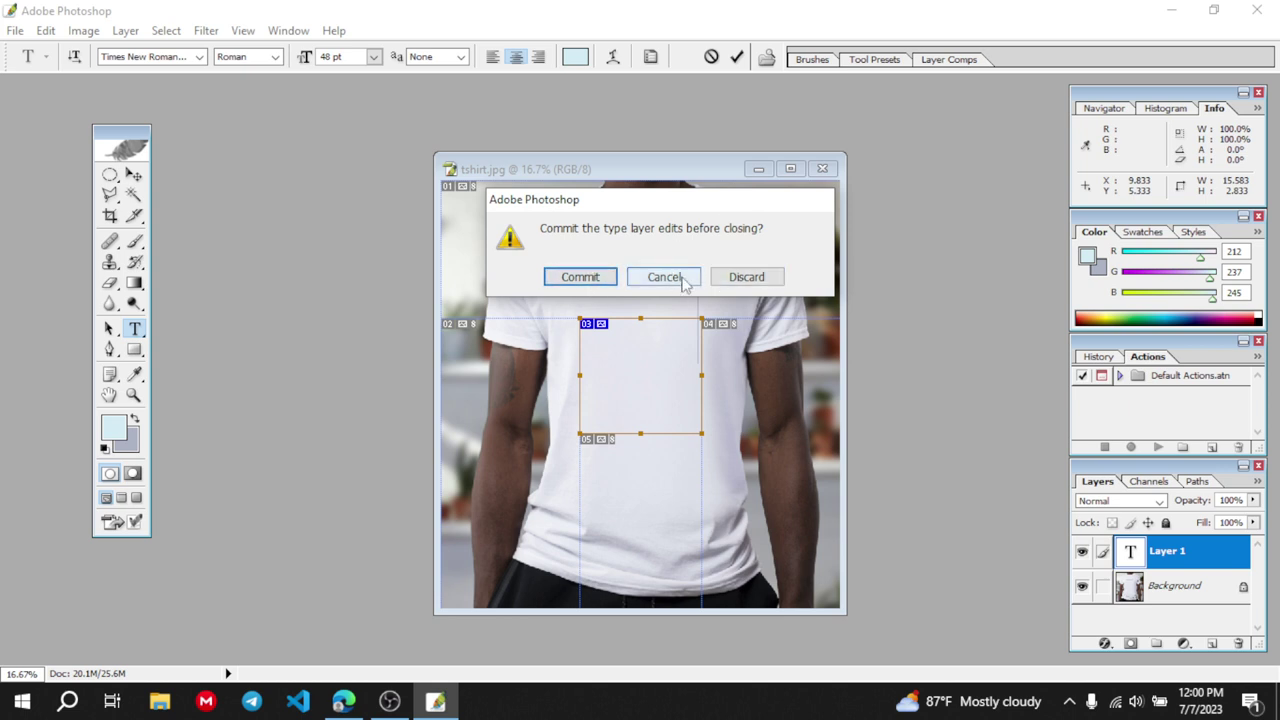
left_click(676, 283)
left_click(822, 169)
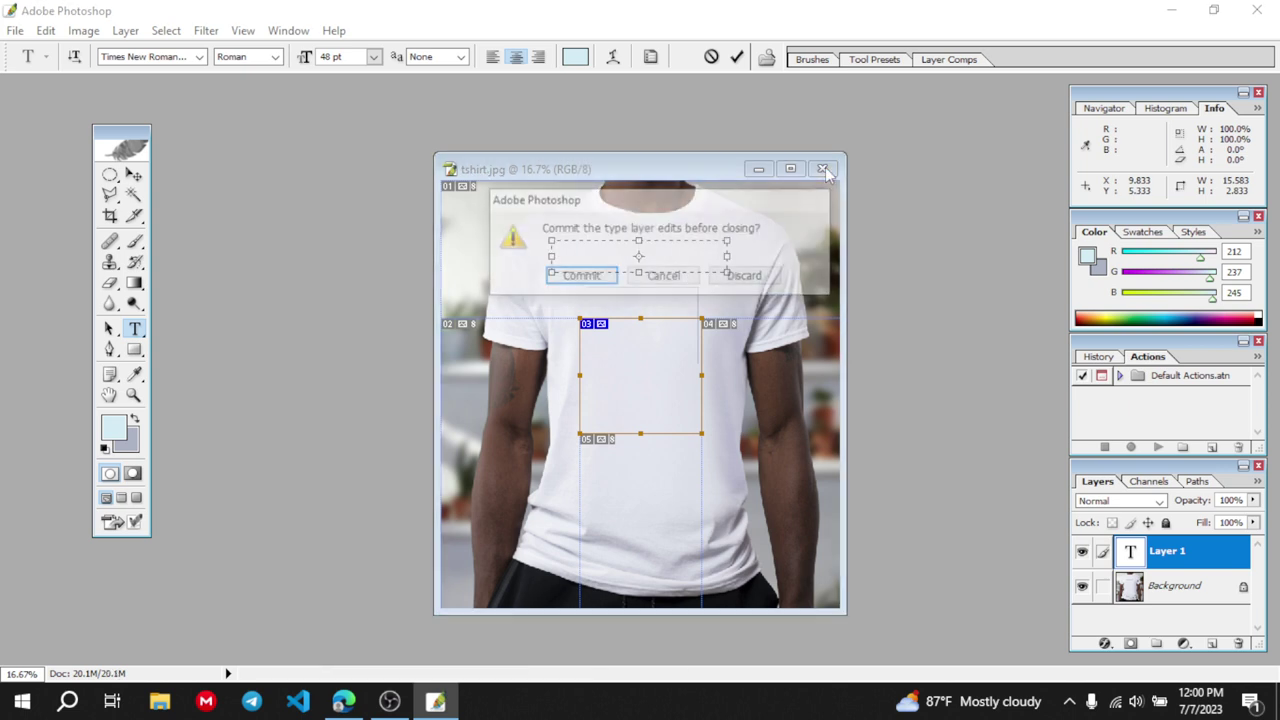
left_click(575, 279)
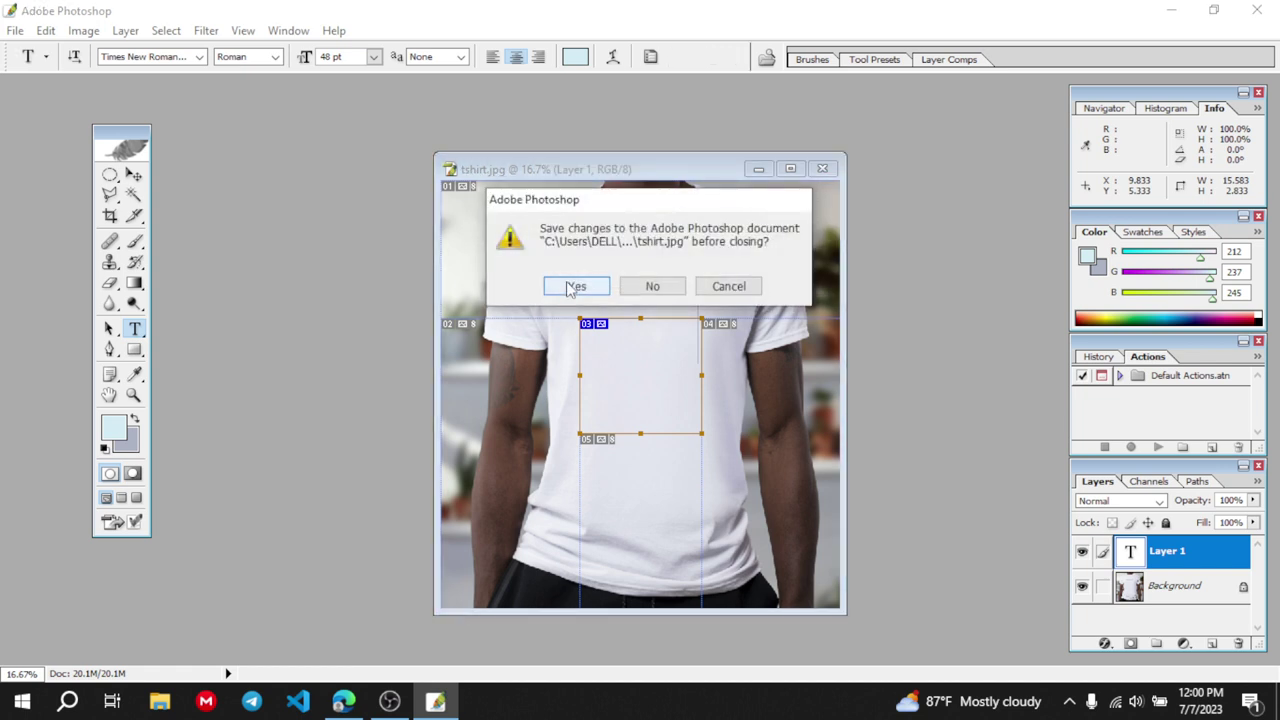
left_click(652, 286)
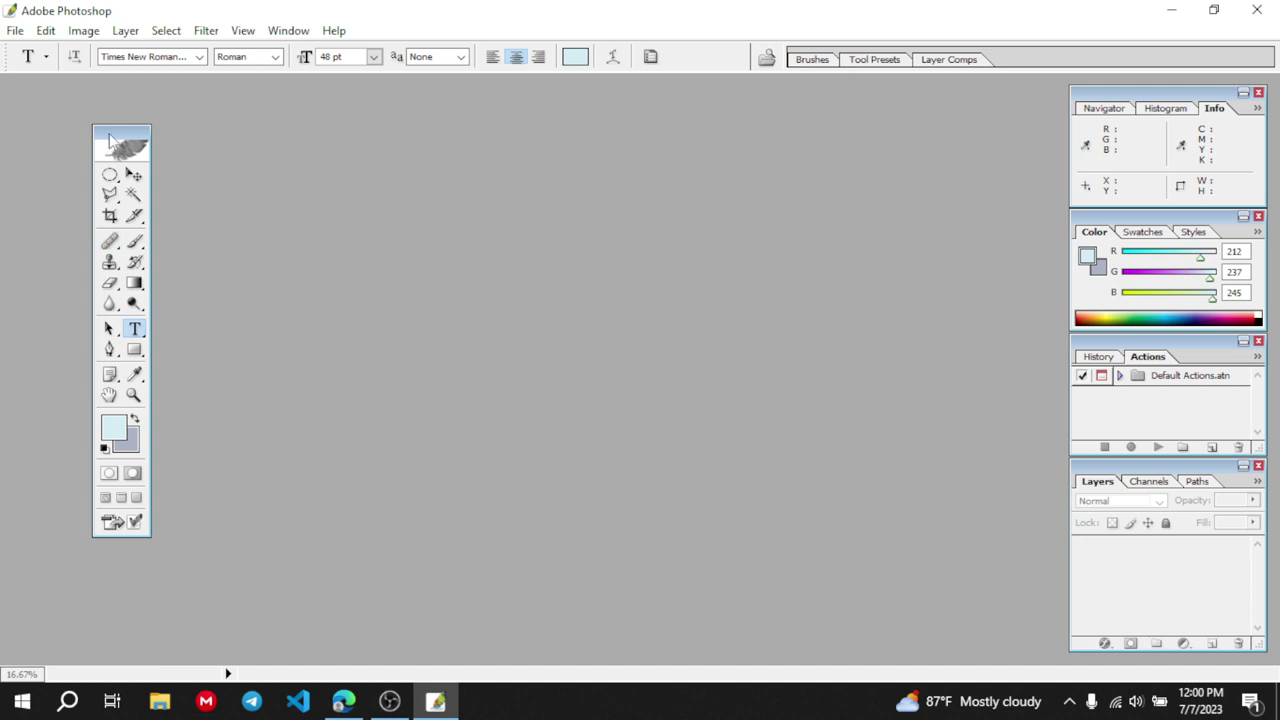
Reopen tshirt.jpg from the Photoshop image folder and move the toolbox and image window so they do not overlap
left_click_drag(114, 136, 44, 131)
left_click(15, 30)
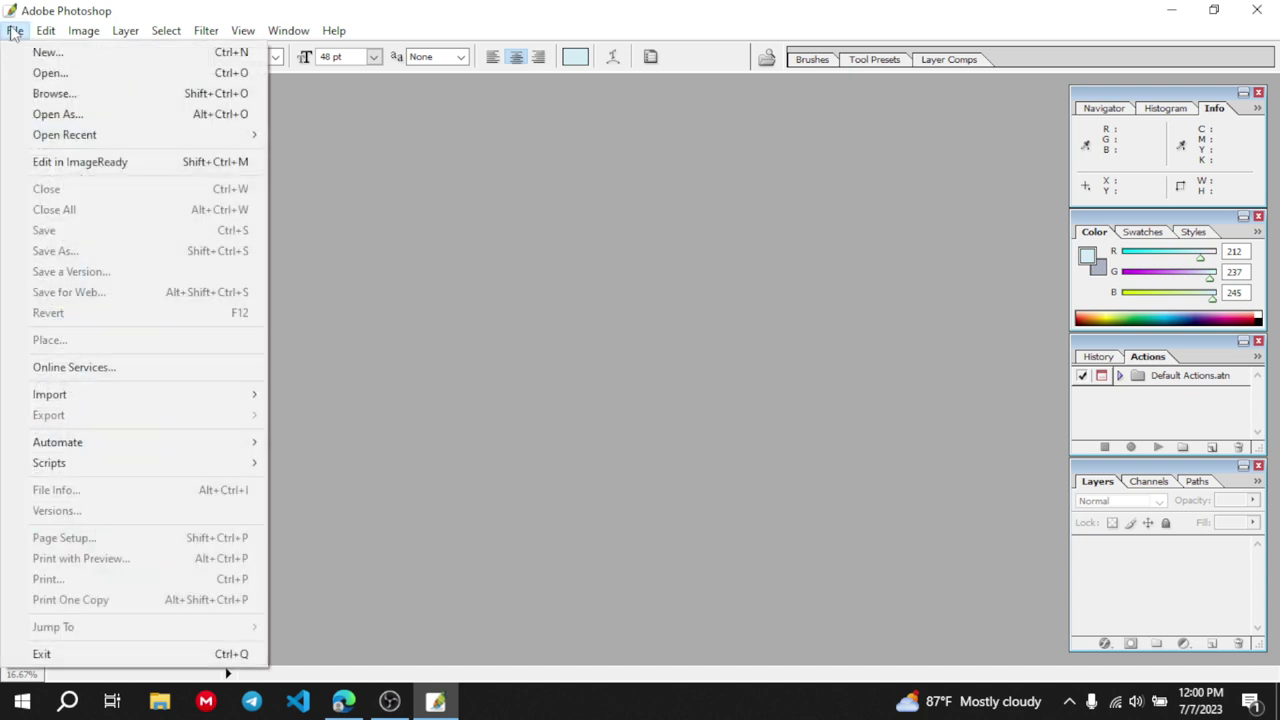
left_click(40, 73)
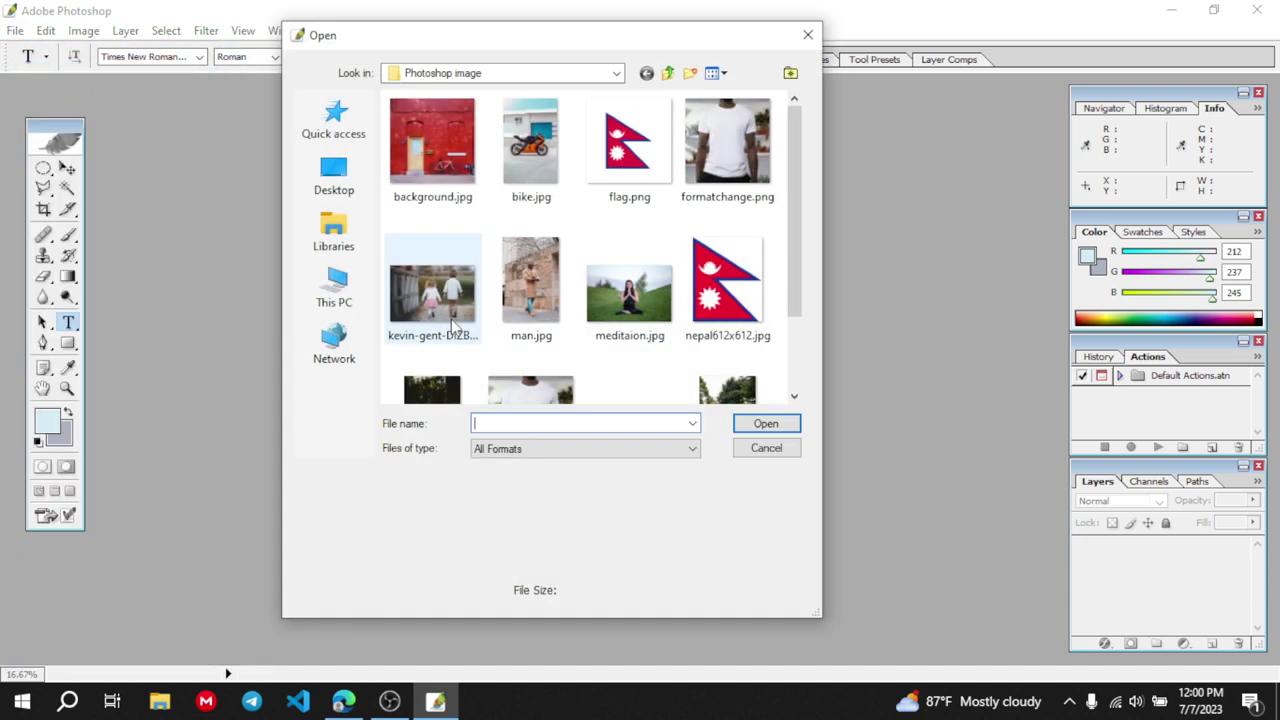
scroll(640, 318, "down", 2)
scroll(643, 320, "up", 2)
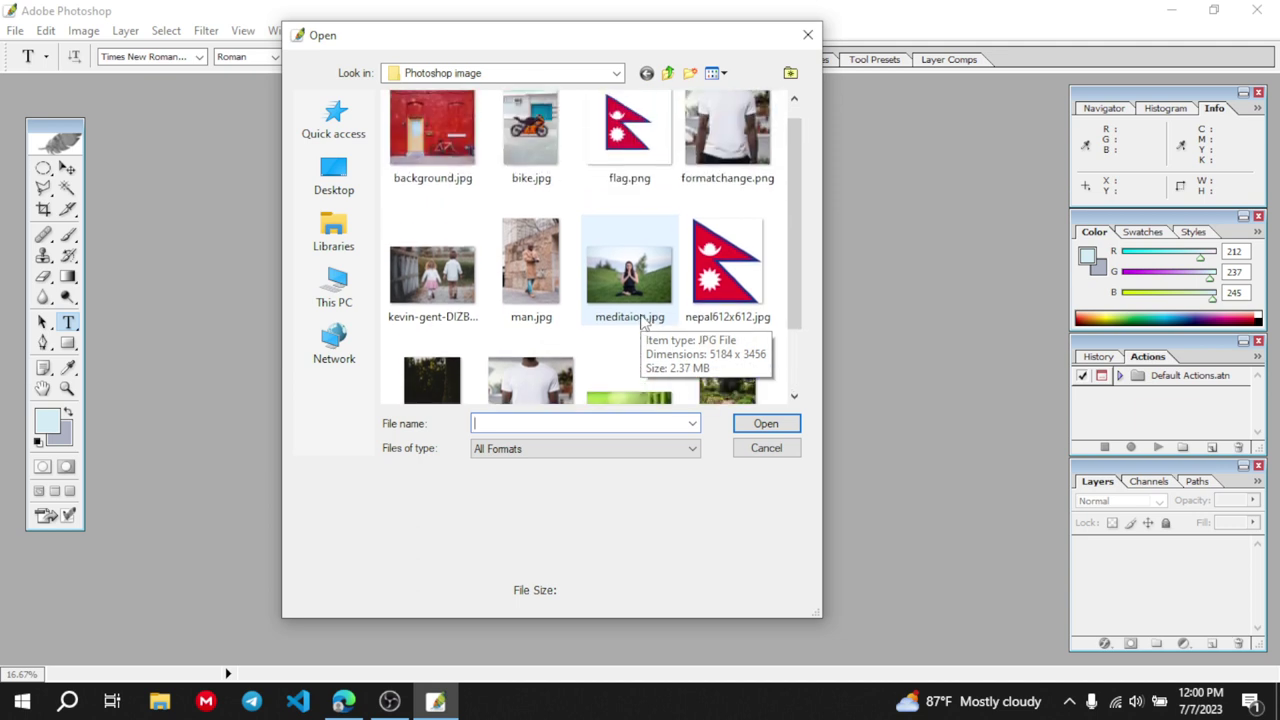
scroll(645, 270, "down", 2)
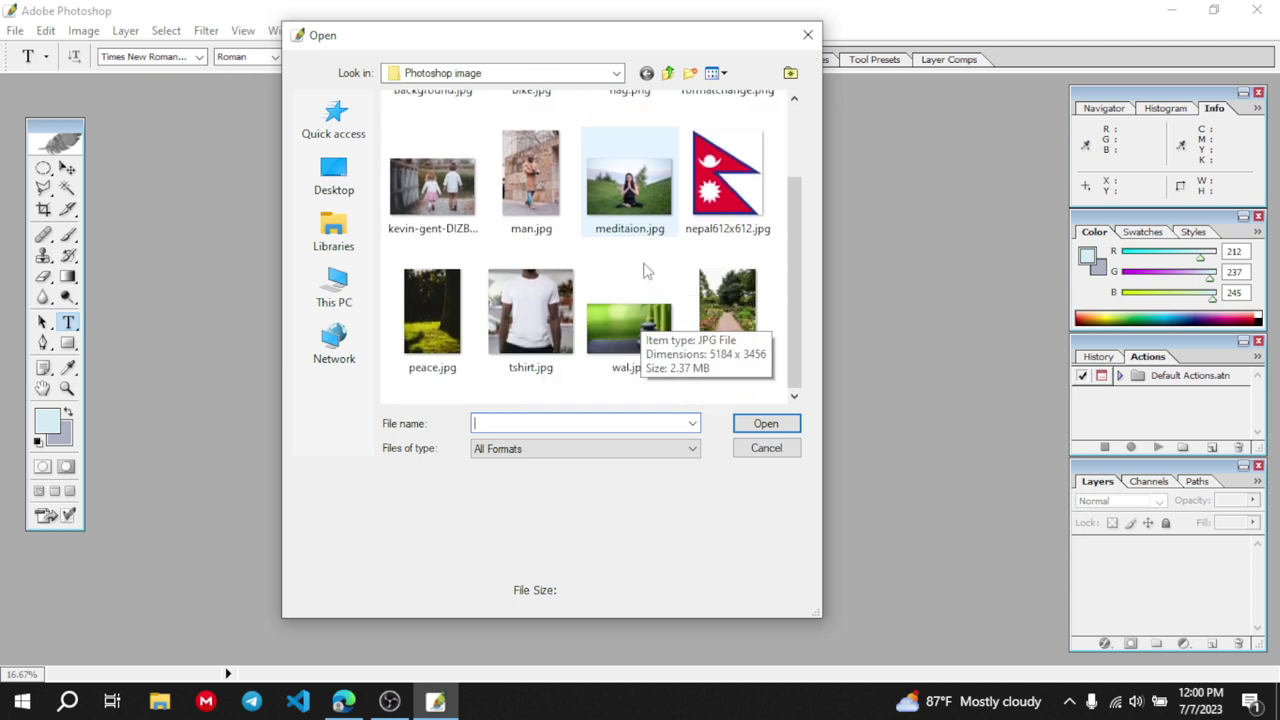
left_click(515, 305)
scroll(515, 305, "up", 2)
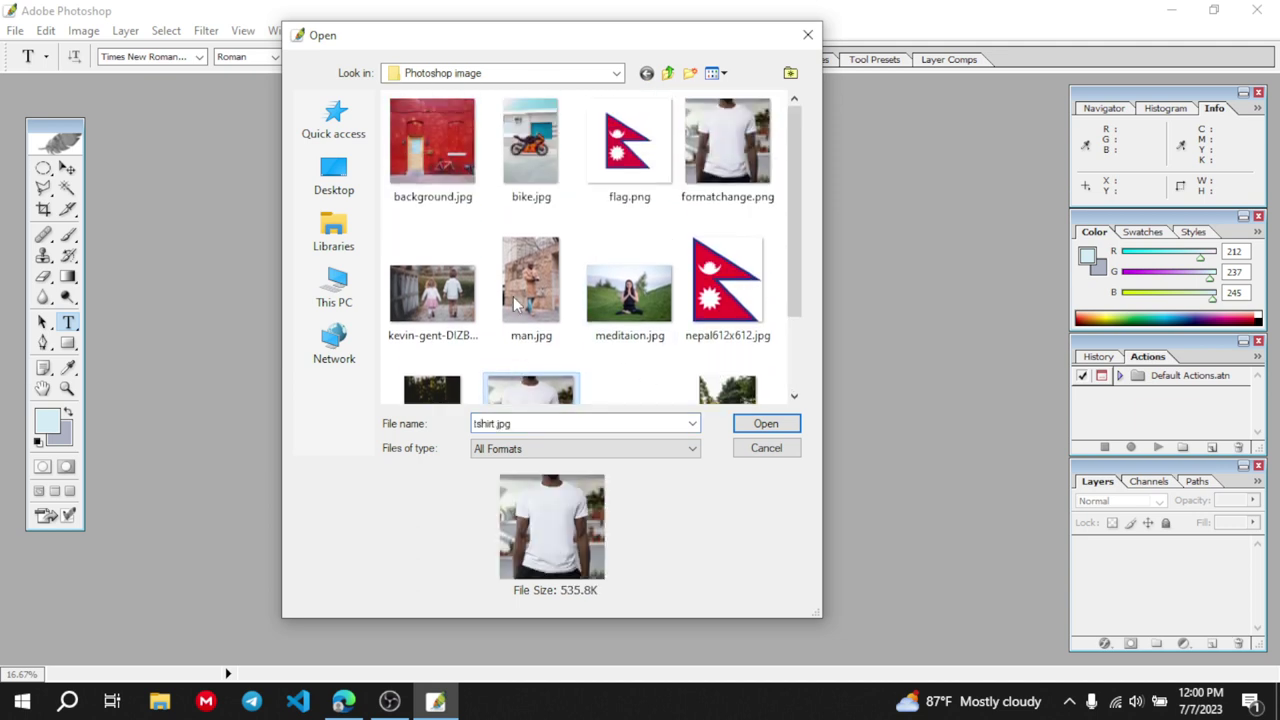
left_click(789, 423)
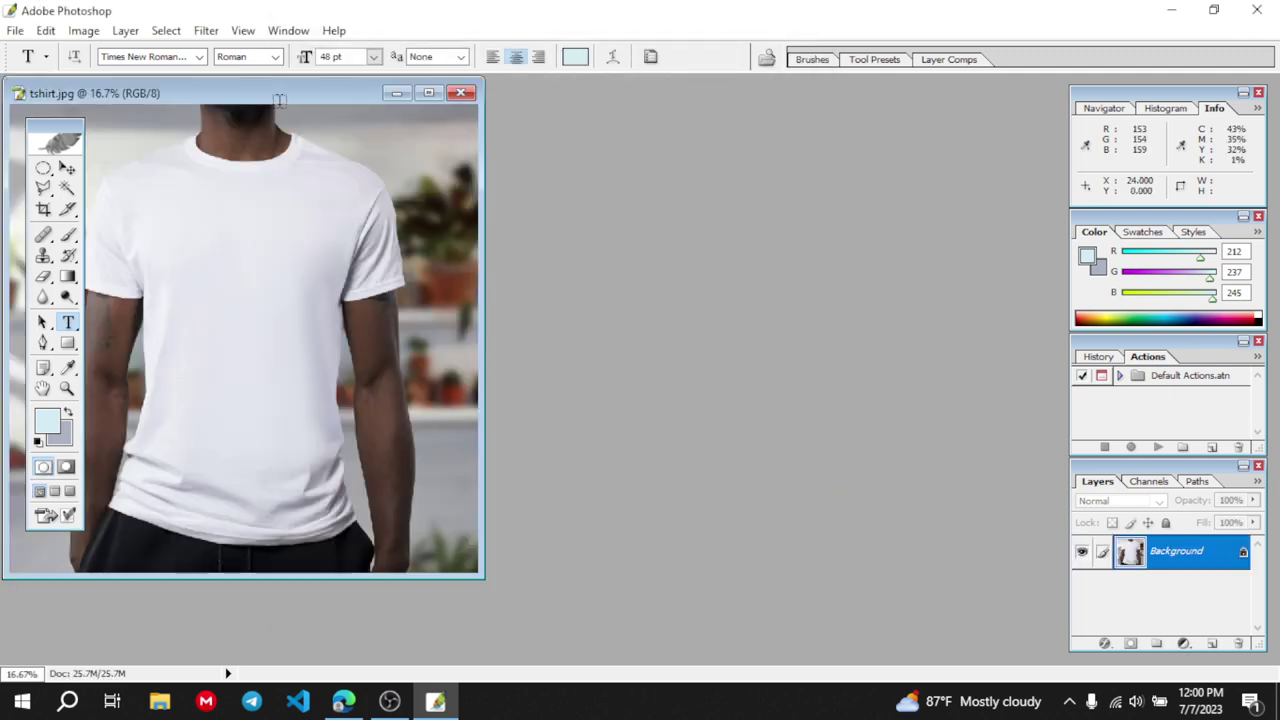
left_click_drag(289, 102, 605, 146)
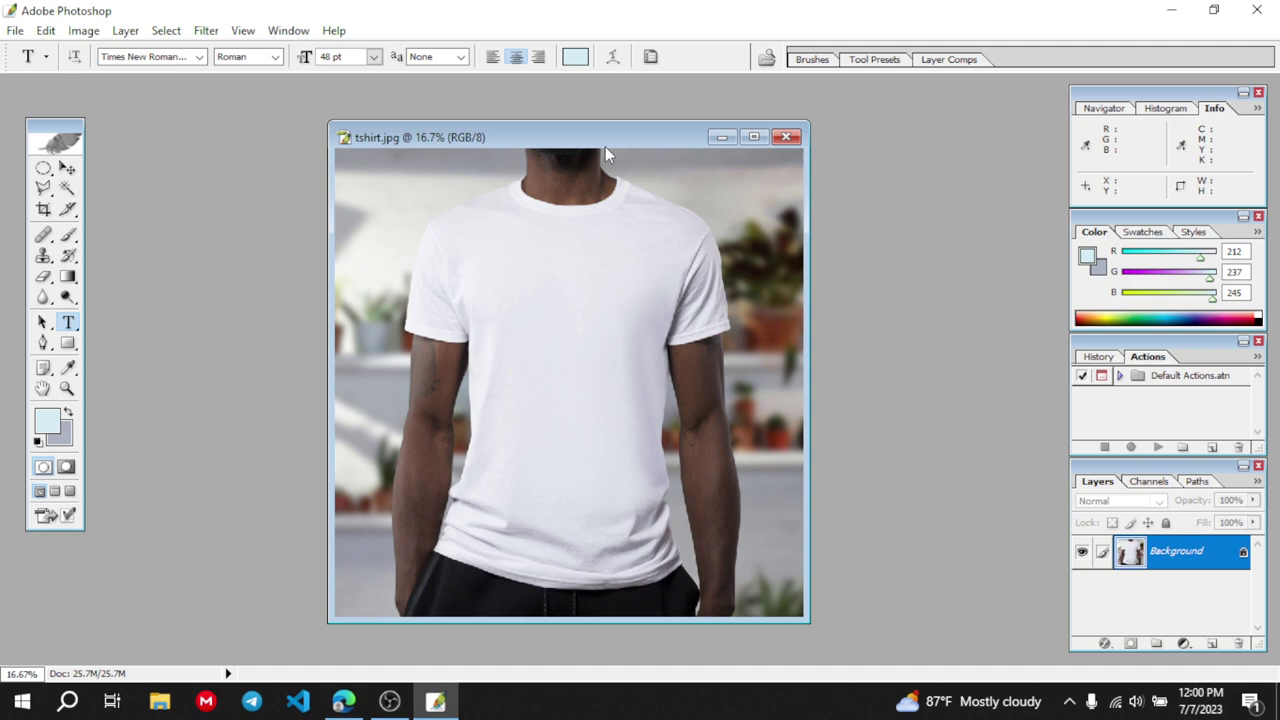
With the Horizontal Type Tool, draw a text box about 14 by 6 units on the shirt's chest and view the font size choices
left_click(67, 323)
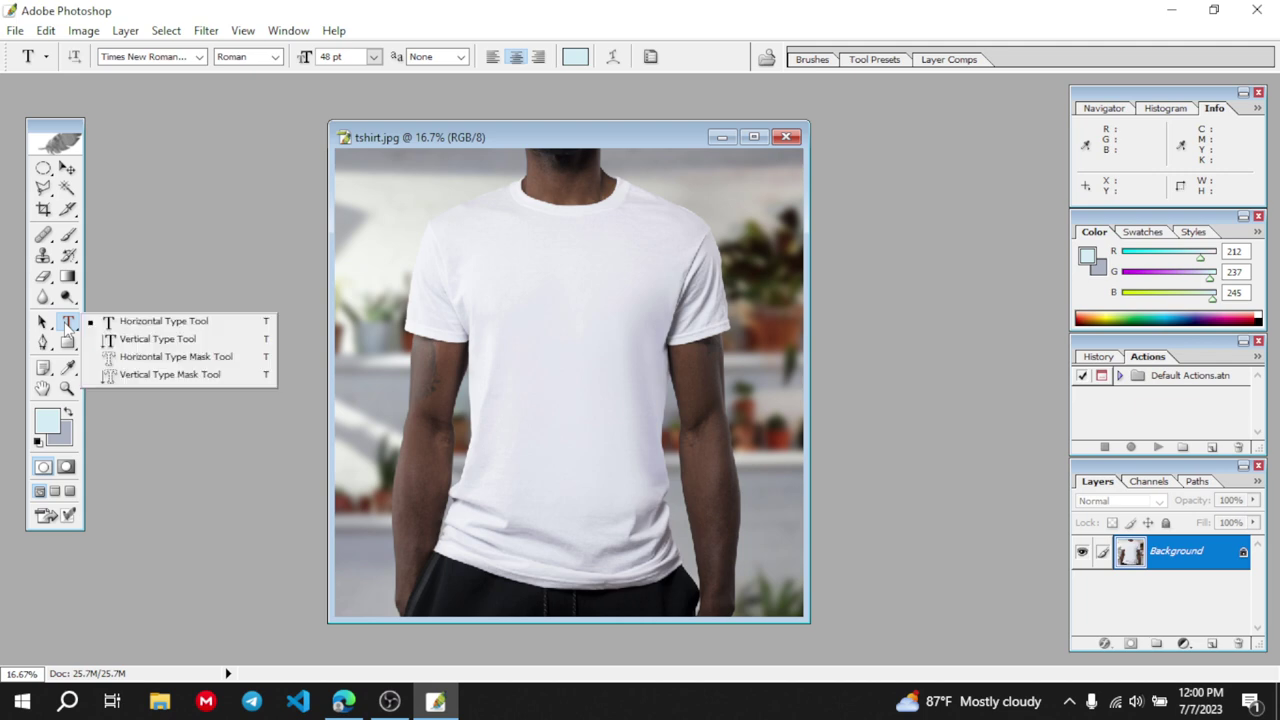
left_click(160, 321)
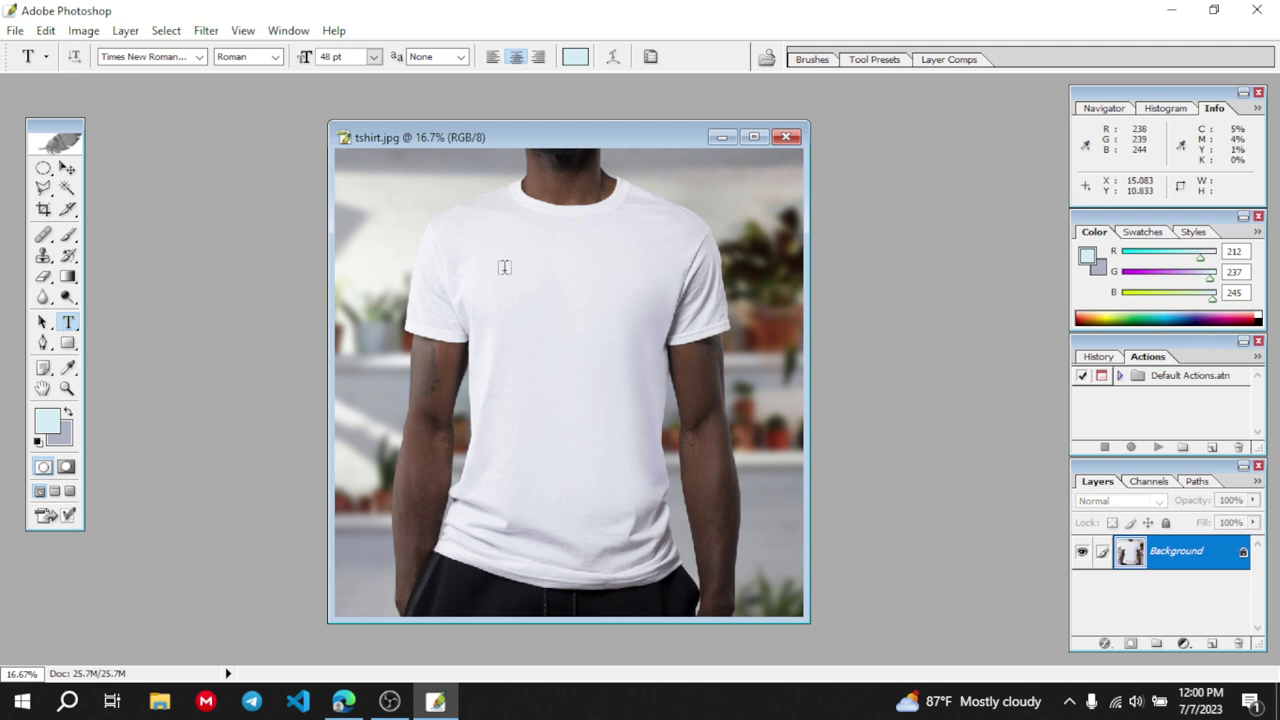
left_click_drag(504, 268, 662, 338)
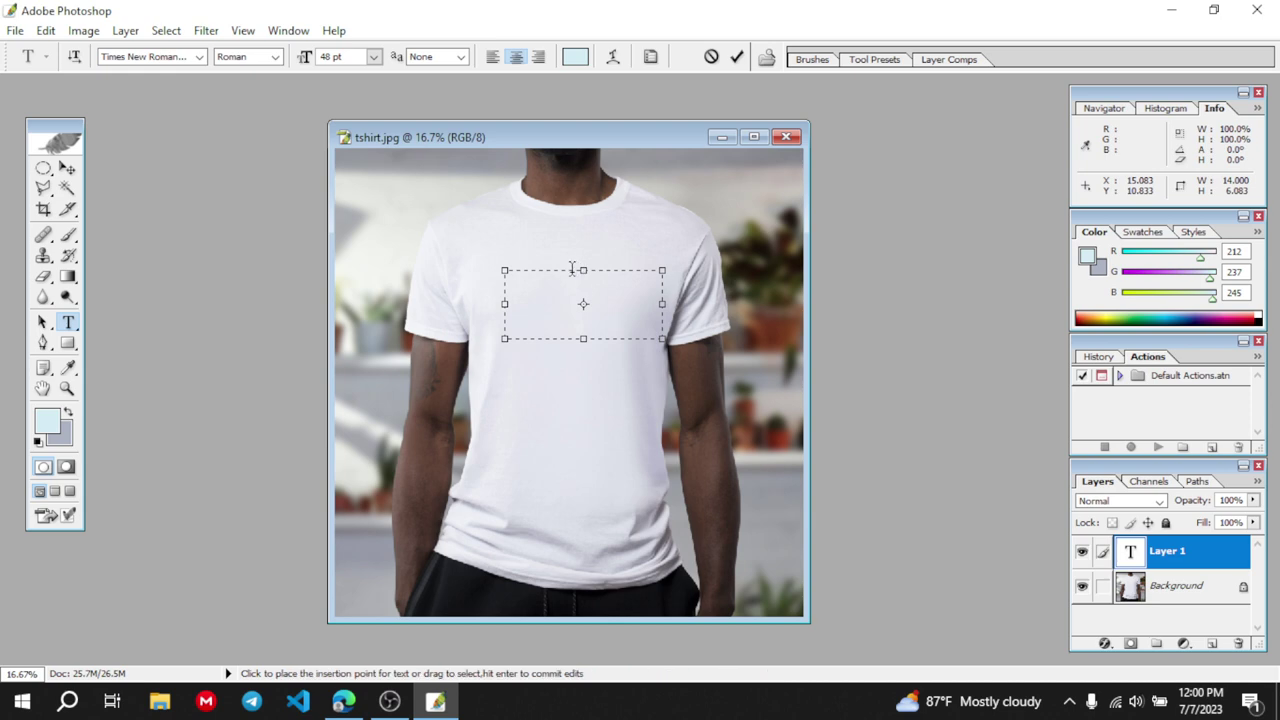
left_click(372, 58)
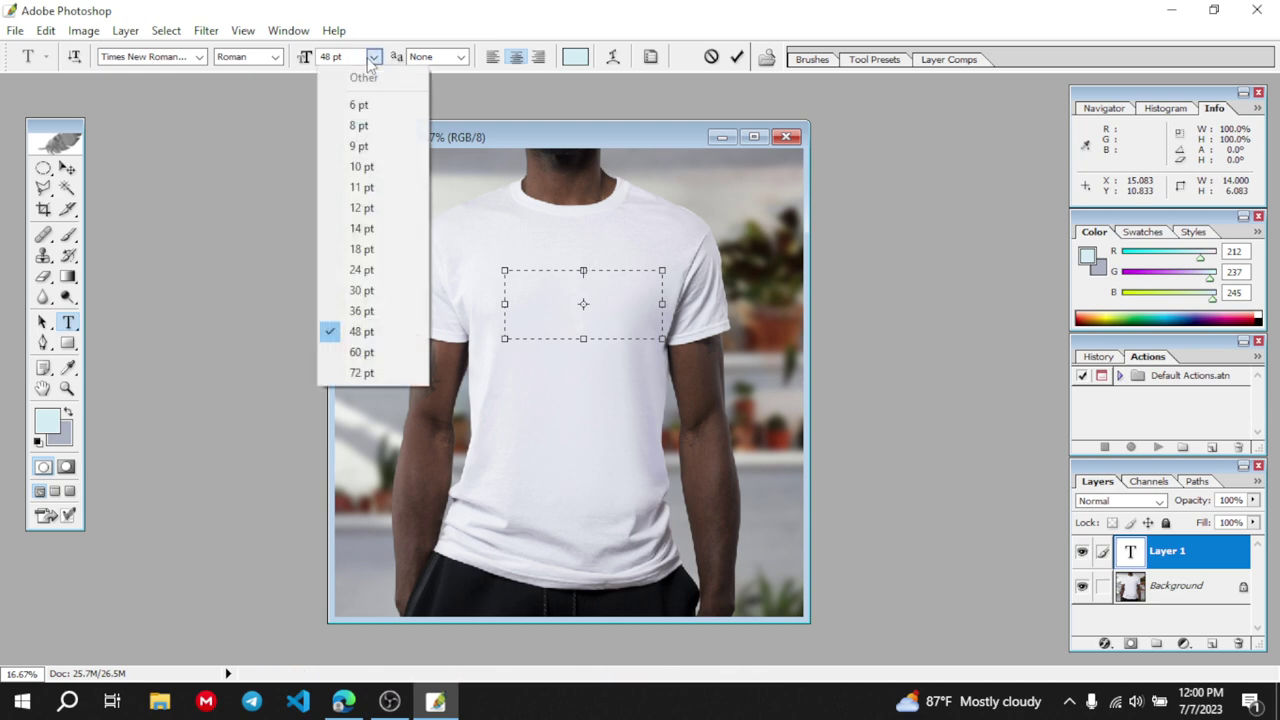
left_click(295, 118)
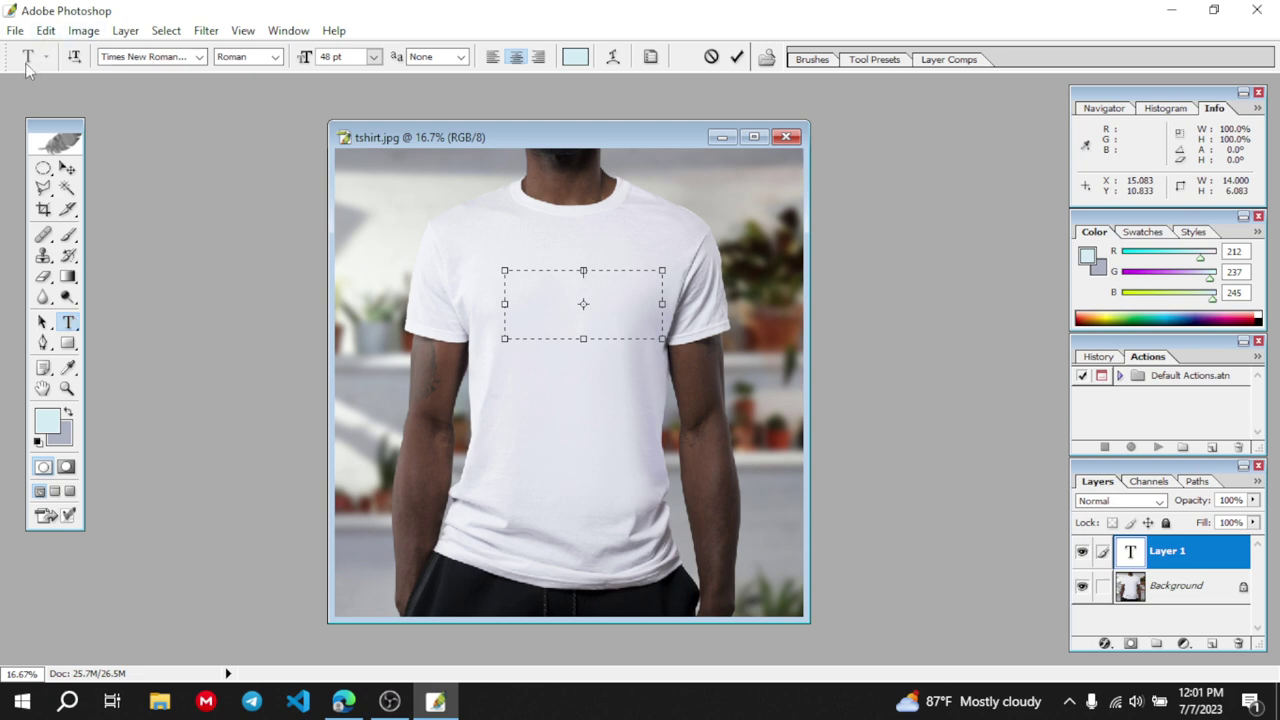
Compare the tool options of the Elliptical Marquee, Polygonal Lasso and Magic Wand
left_click(47, 171)
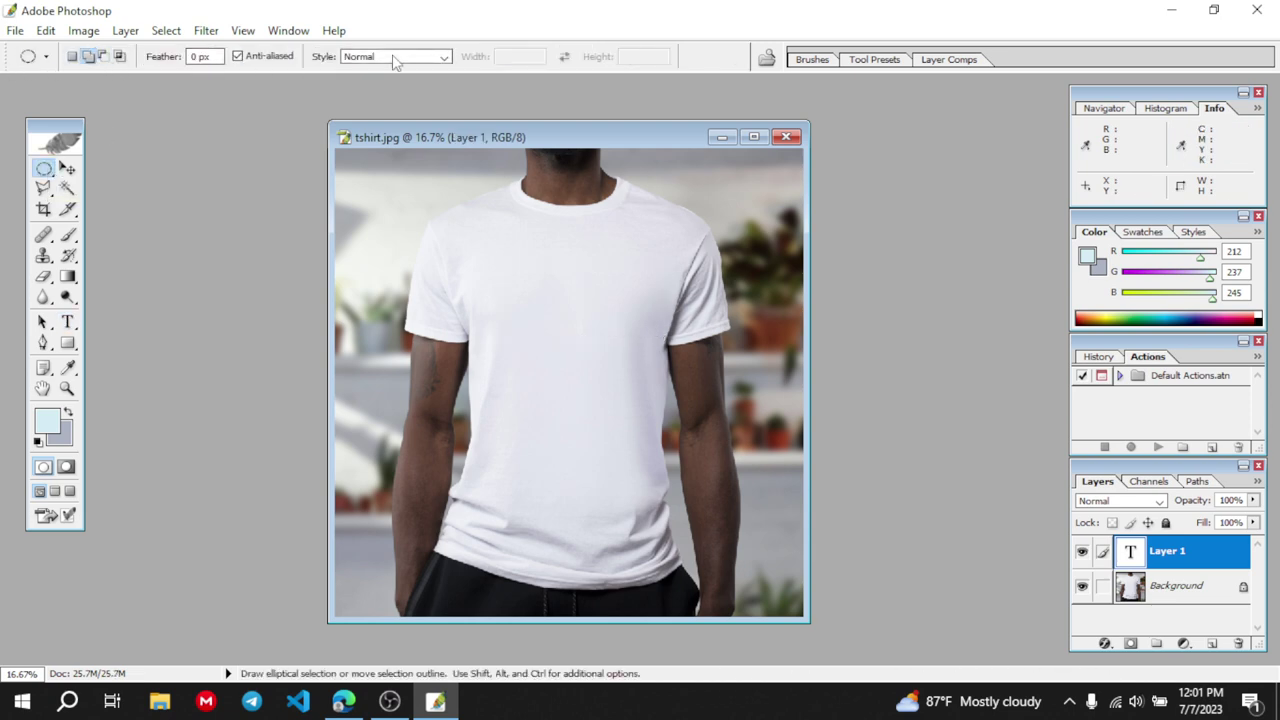
left_click(45, 188)
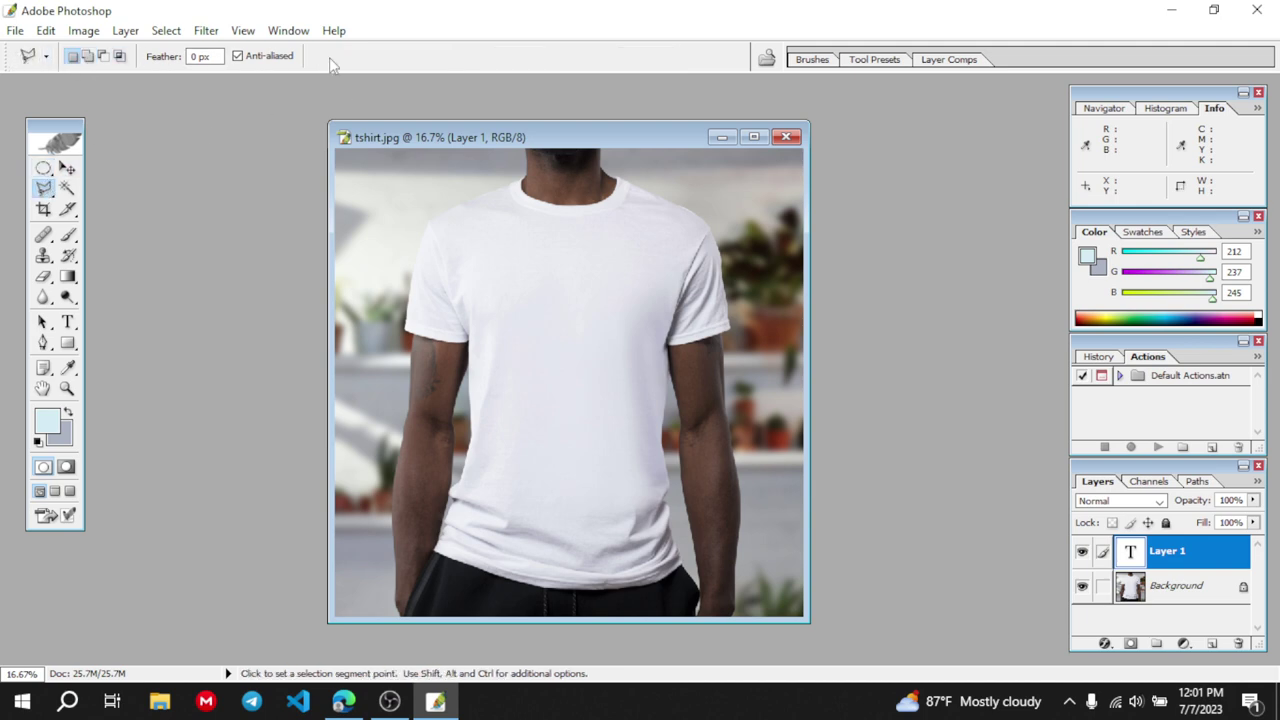
left_click(65, 189)
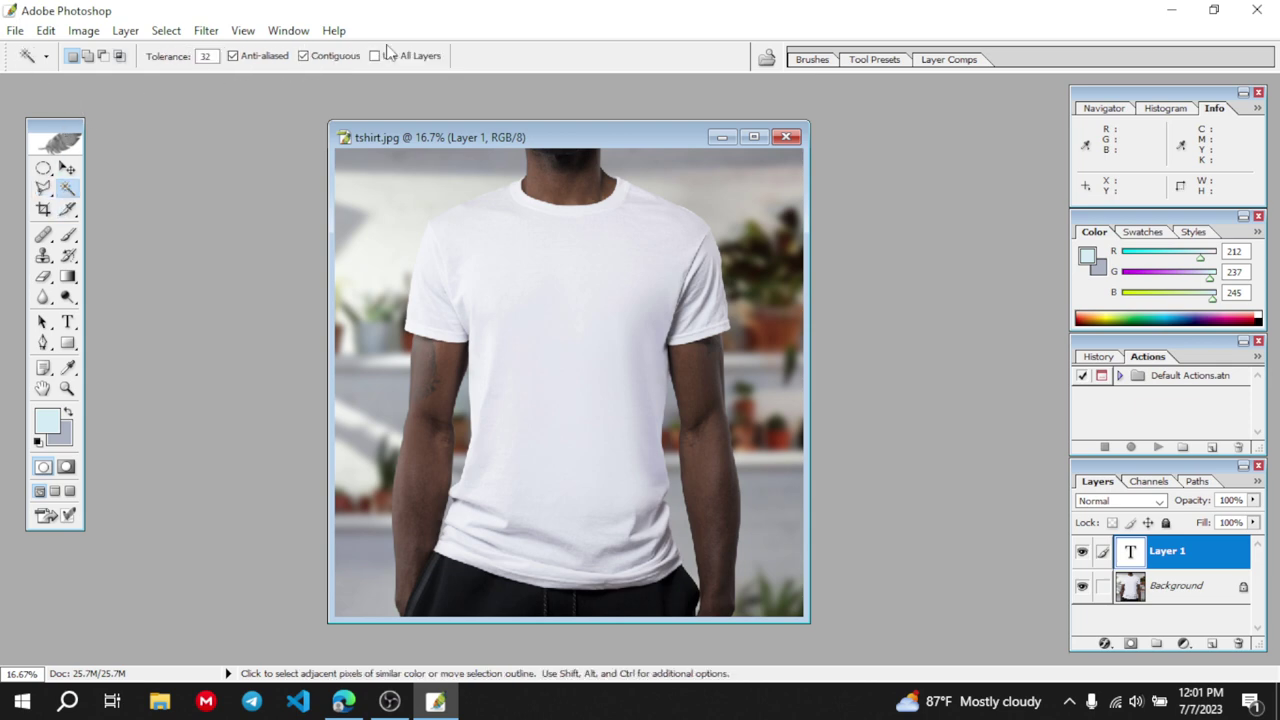
Return to the Type tool and view its font families and styles, keeping Times New Roman PS MT
left_click(68, 321)
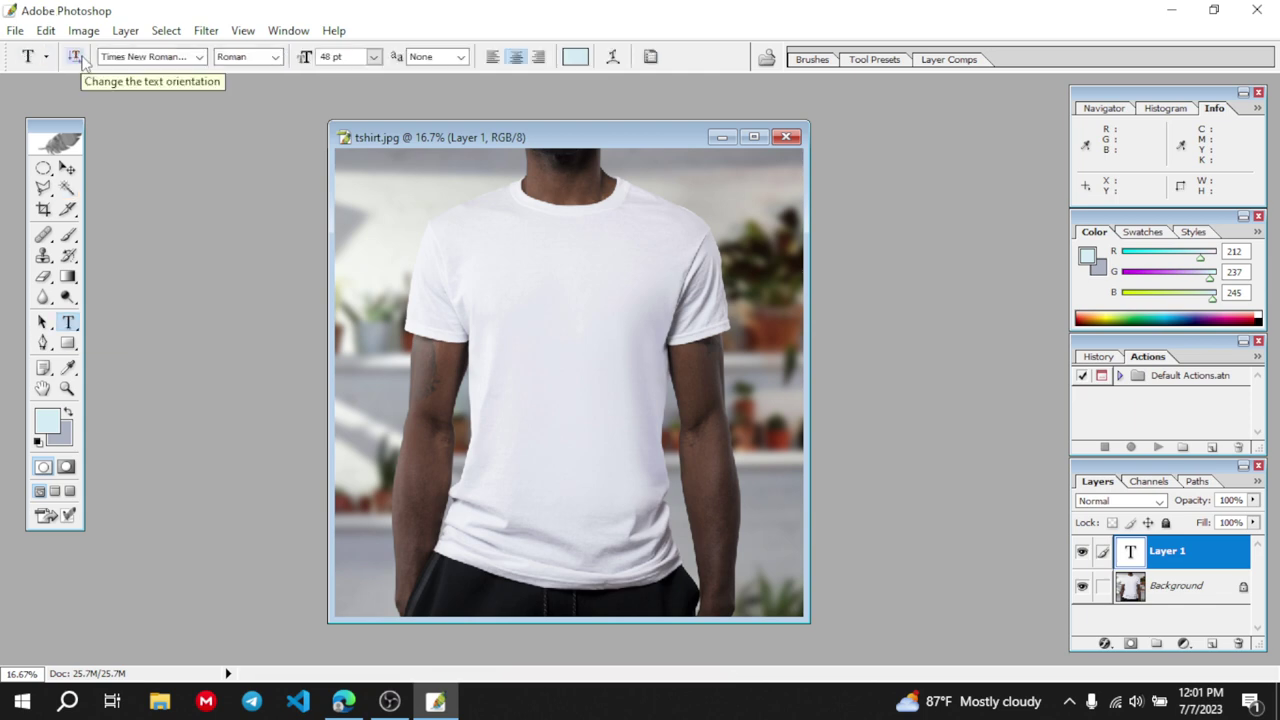
left_click(150, 57)
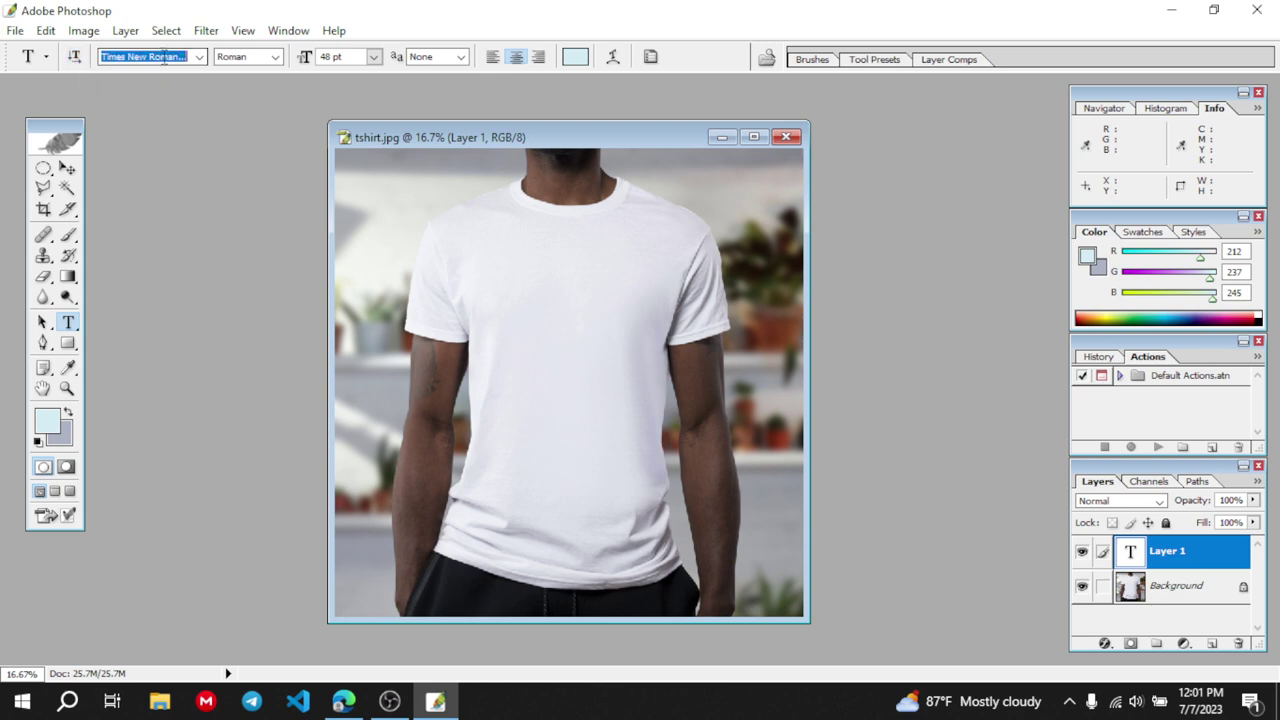
left_click(198, 58)
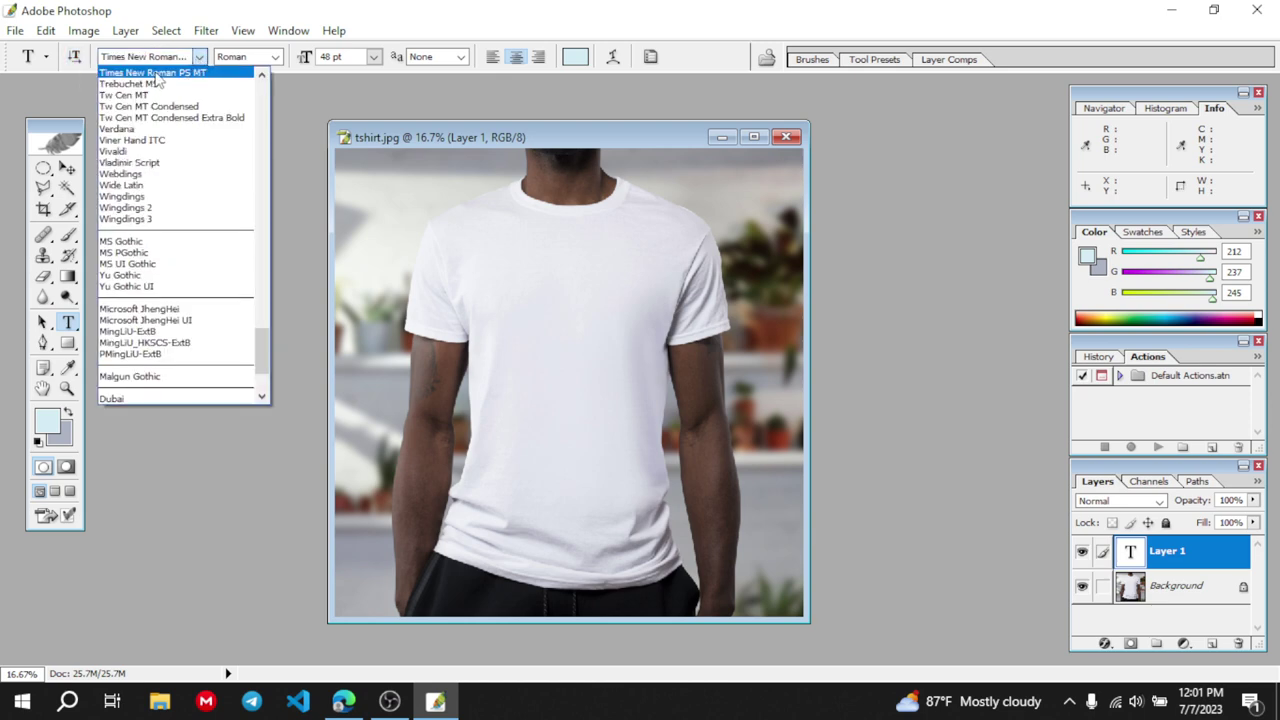
left_click(157, 77)
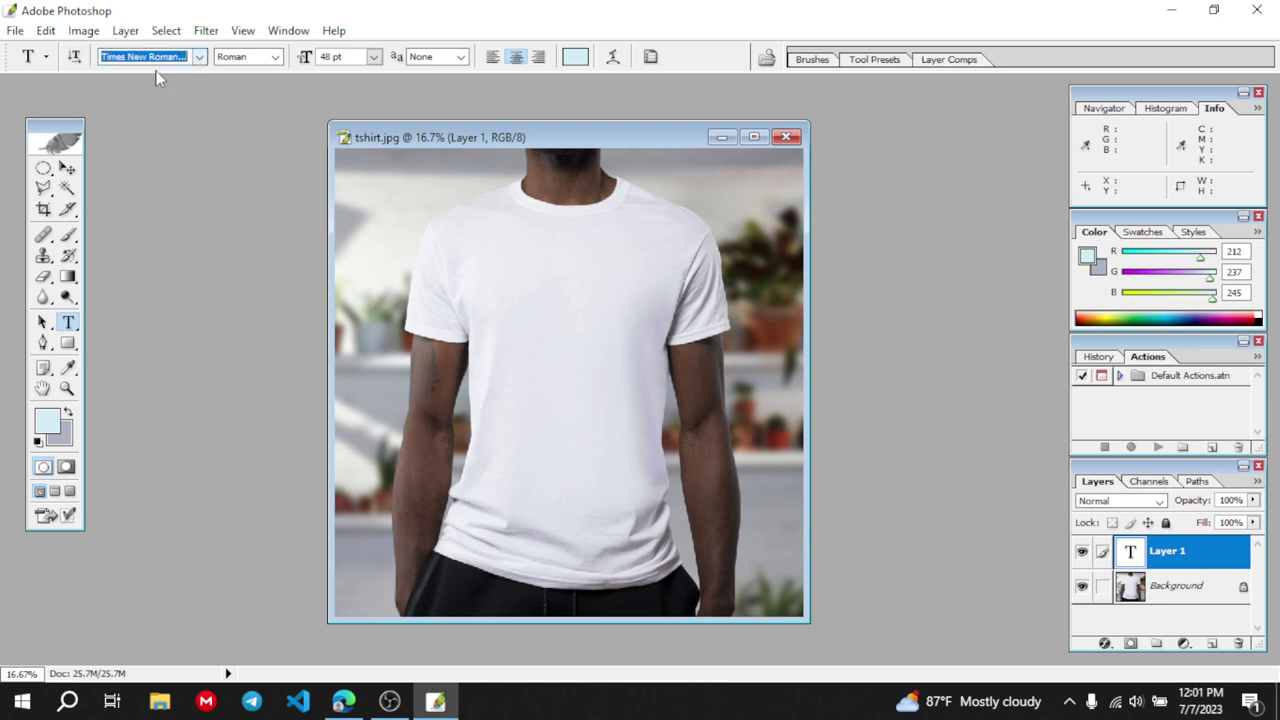
left_click(276, 57)
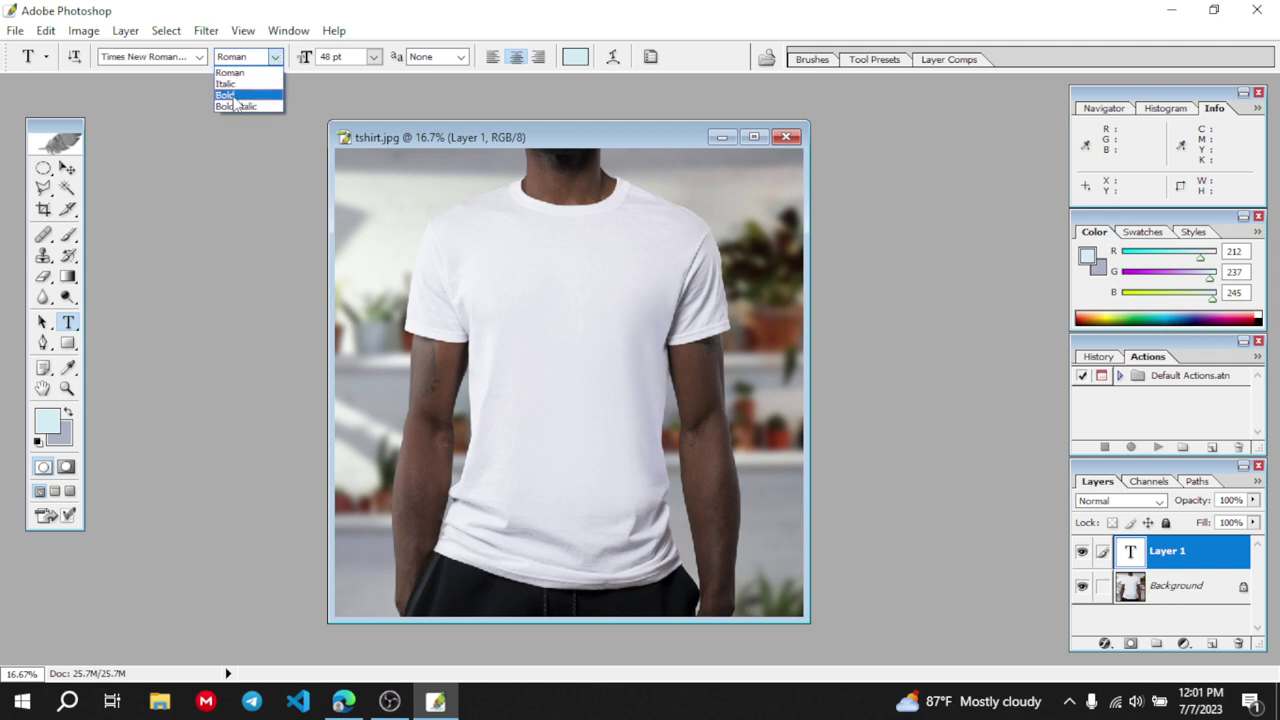
Set the type size to 100 pt
left_click(372, 58)
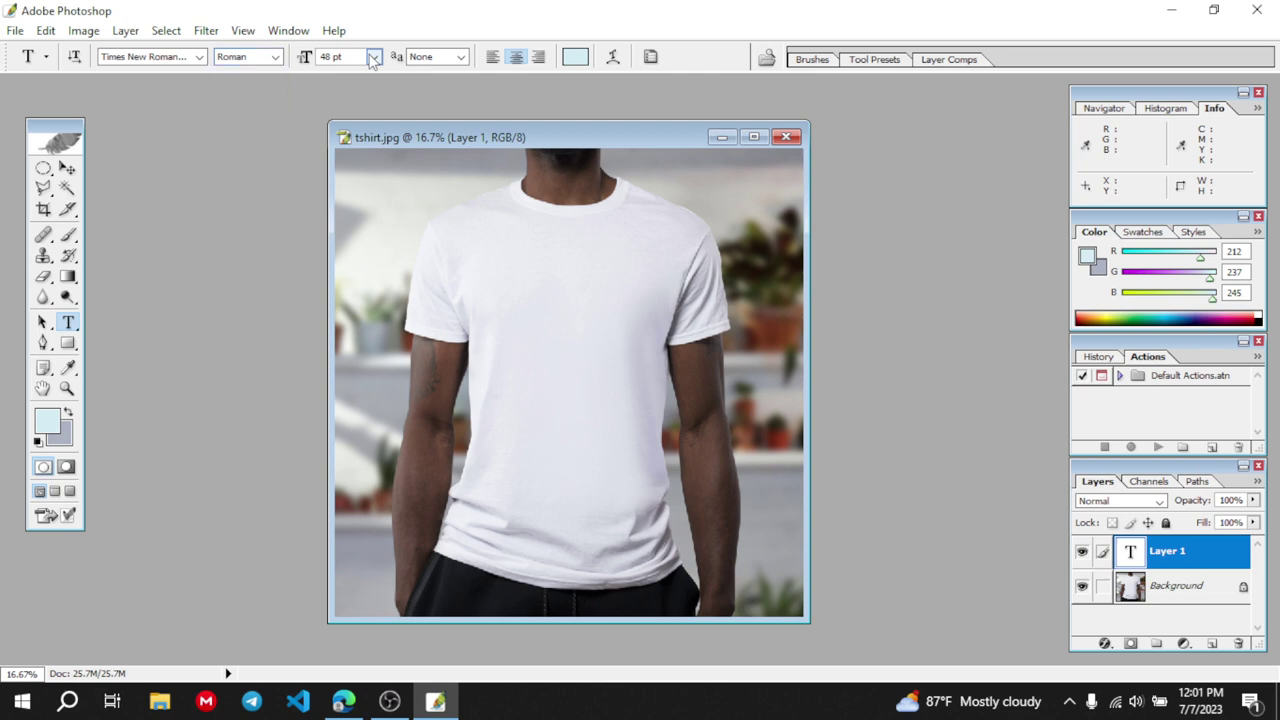
left_click(372, 58)
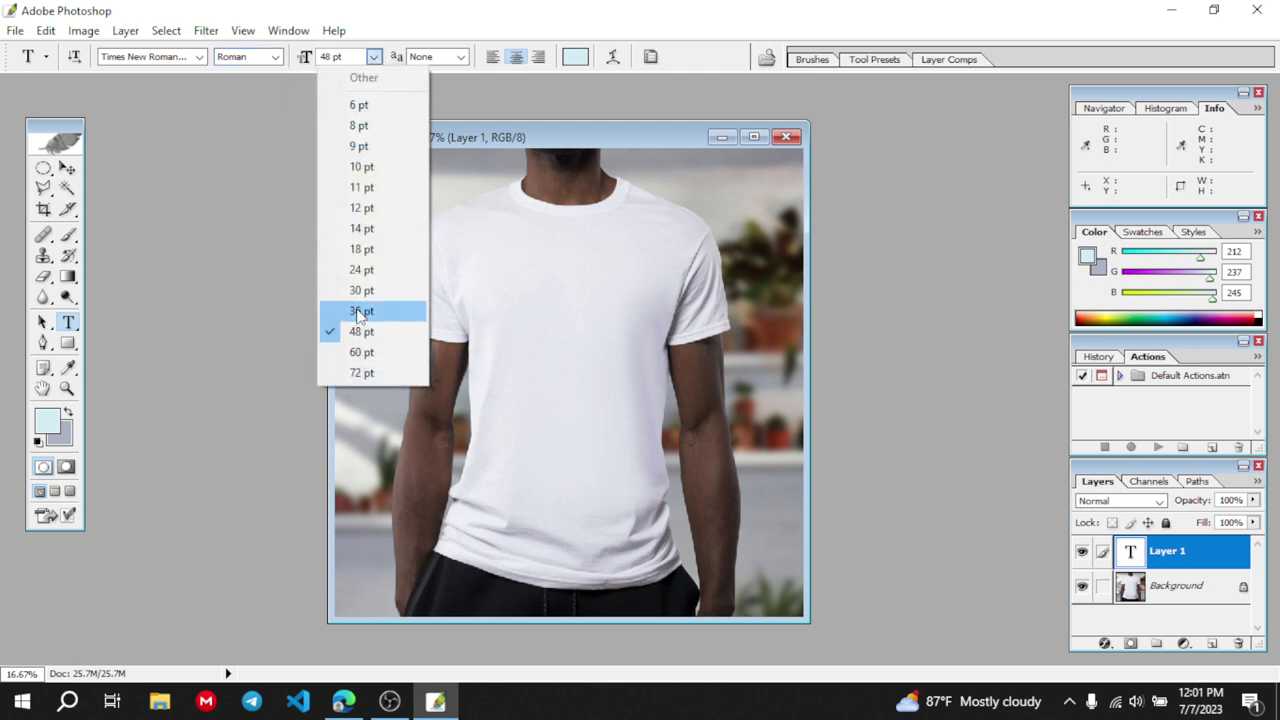
left_click(362, 373)
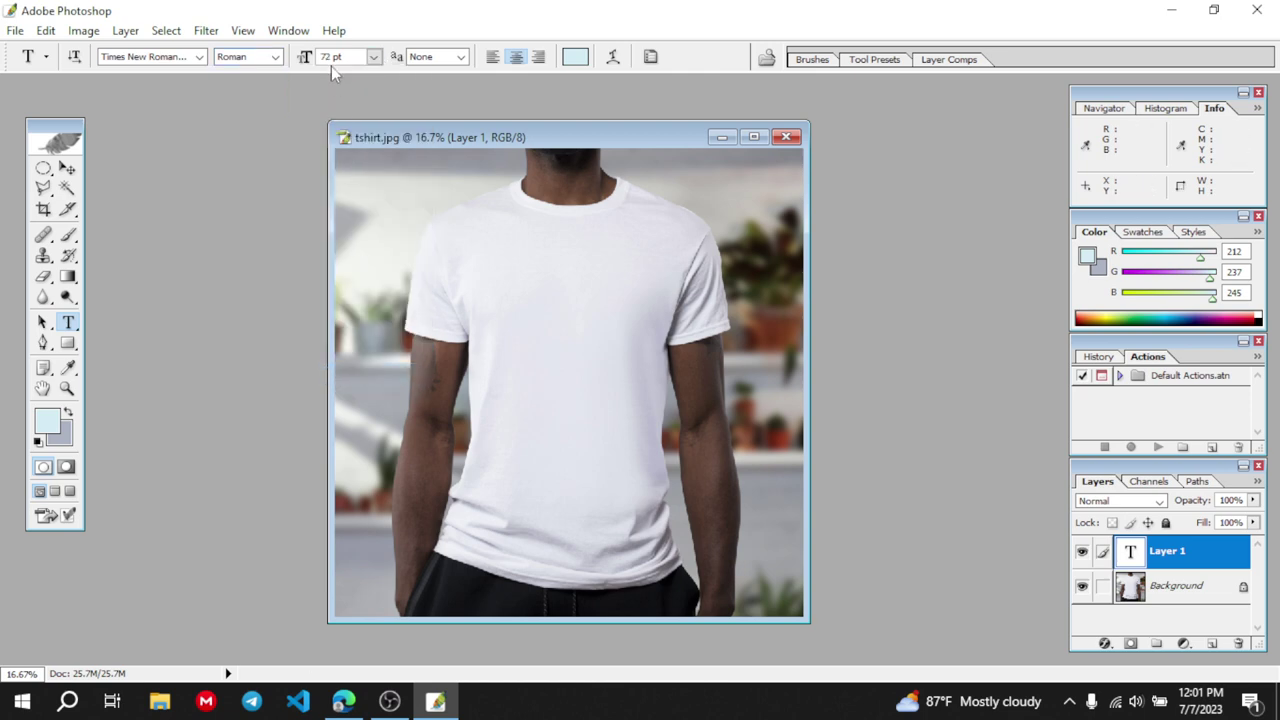
type("100")
View the text anti-aliasing methods, keeping None, and keep the text alignment centered
left_click(459, 57)
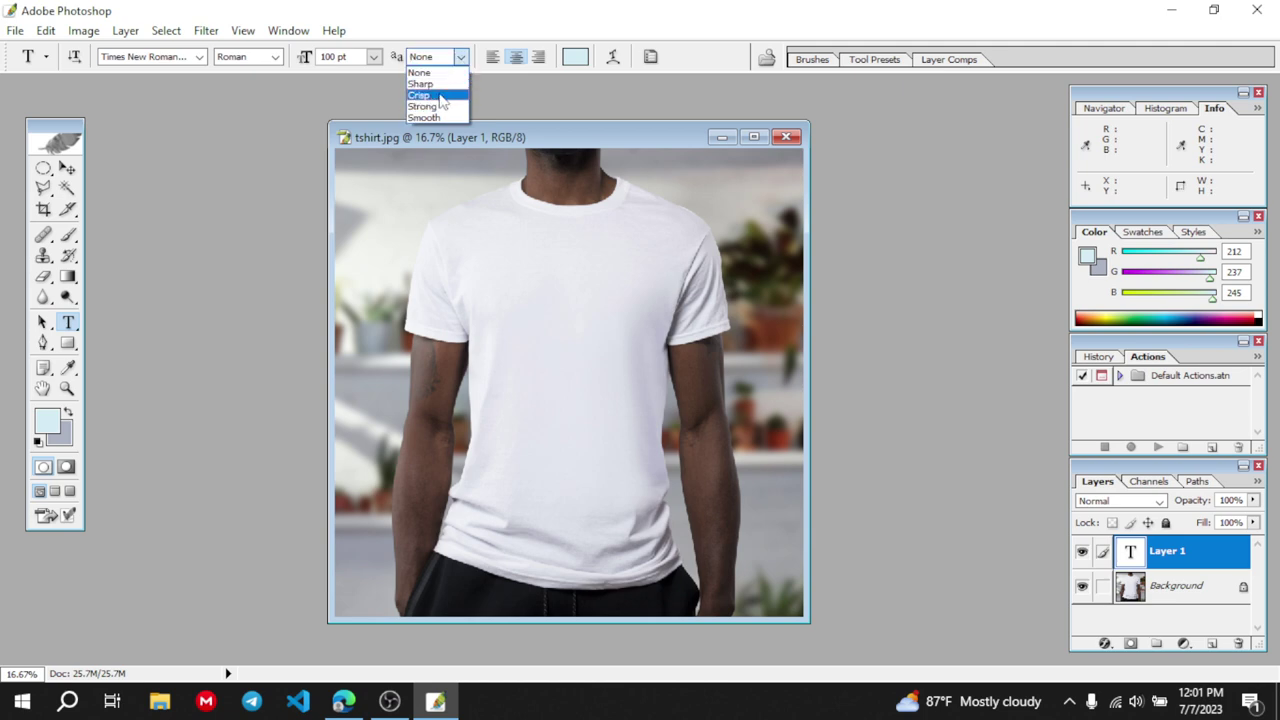
left_click(498, 86)
left_click(517, 57)
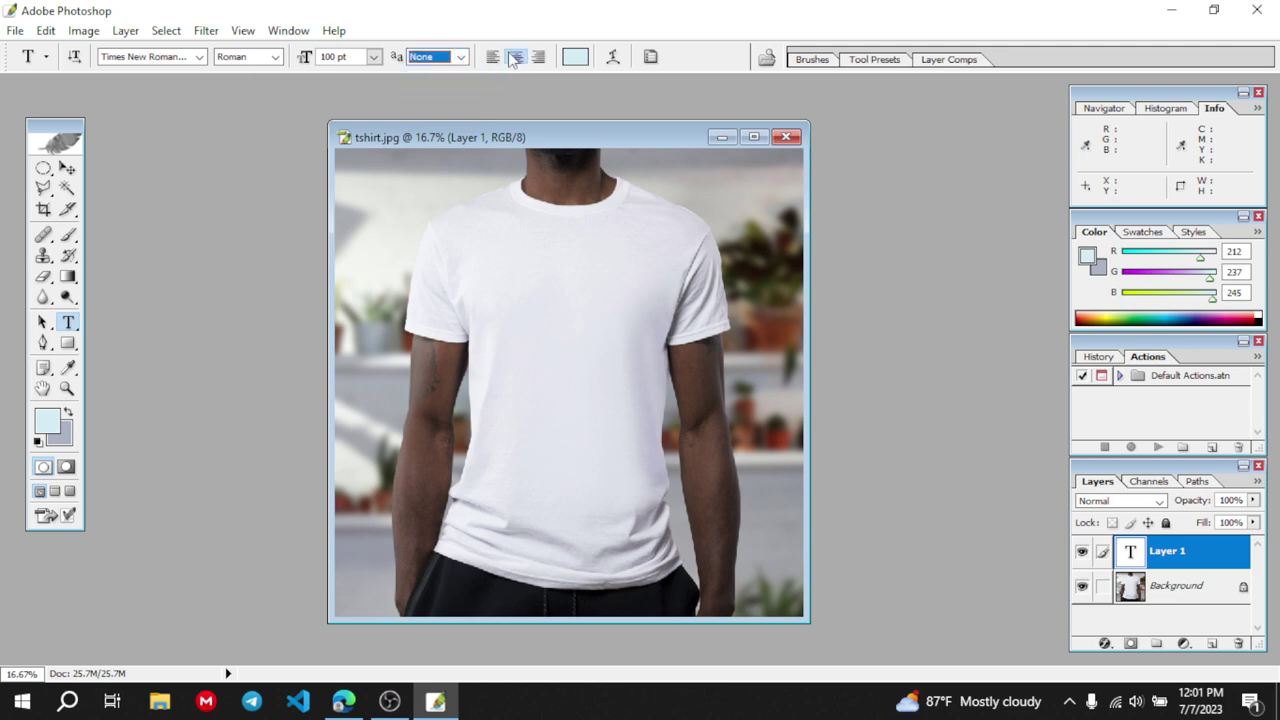
Set the text color to light green D4F5D5
left_click(578, 59)
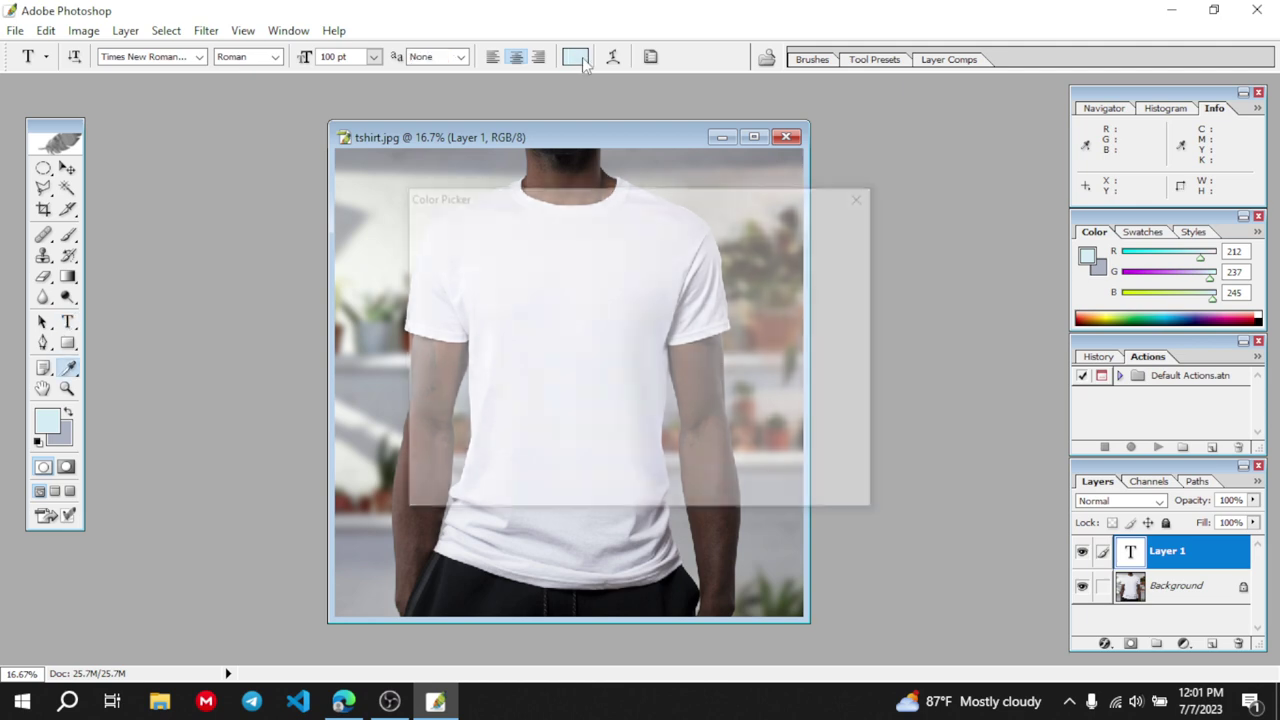
left_click(678, 398)
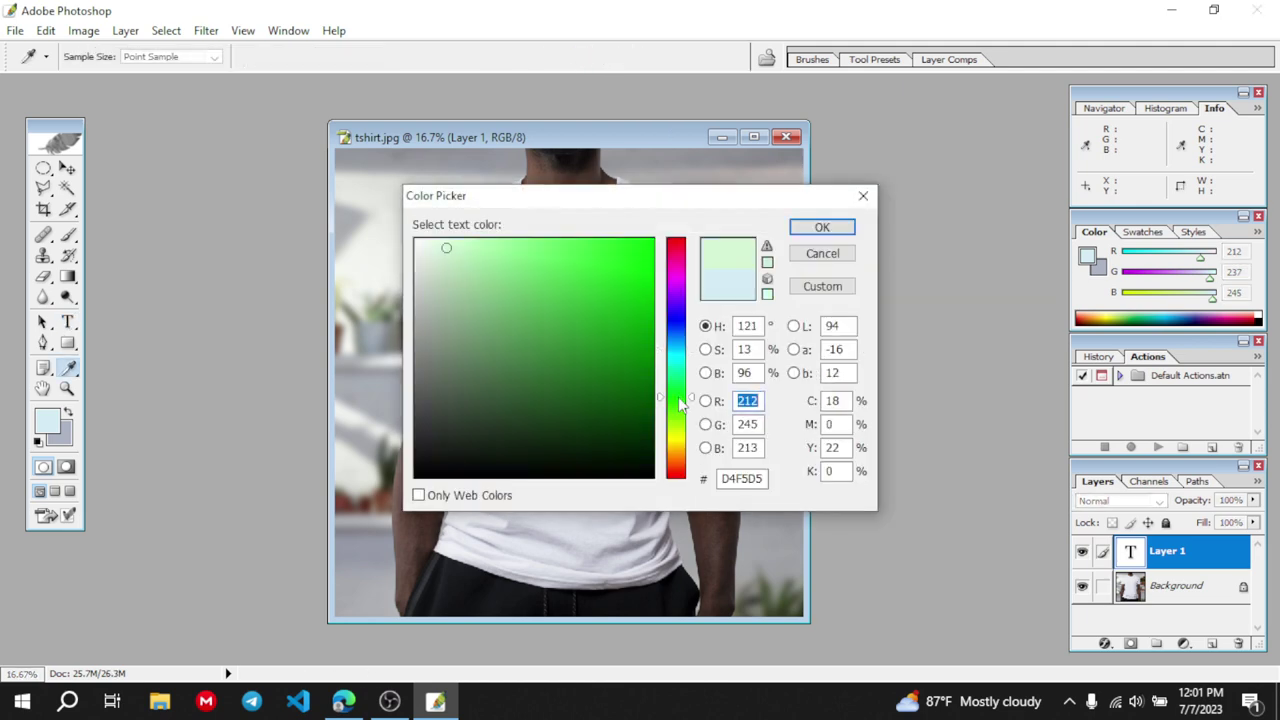
left_click(822, 227)
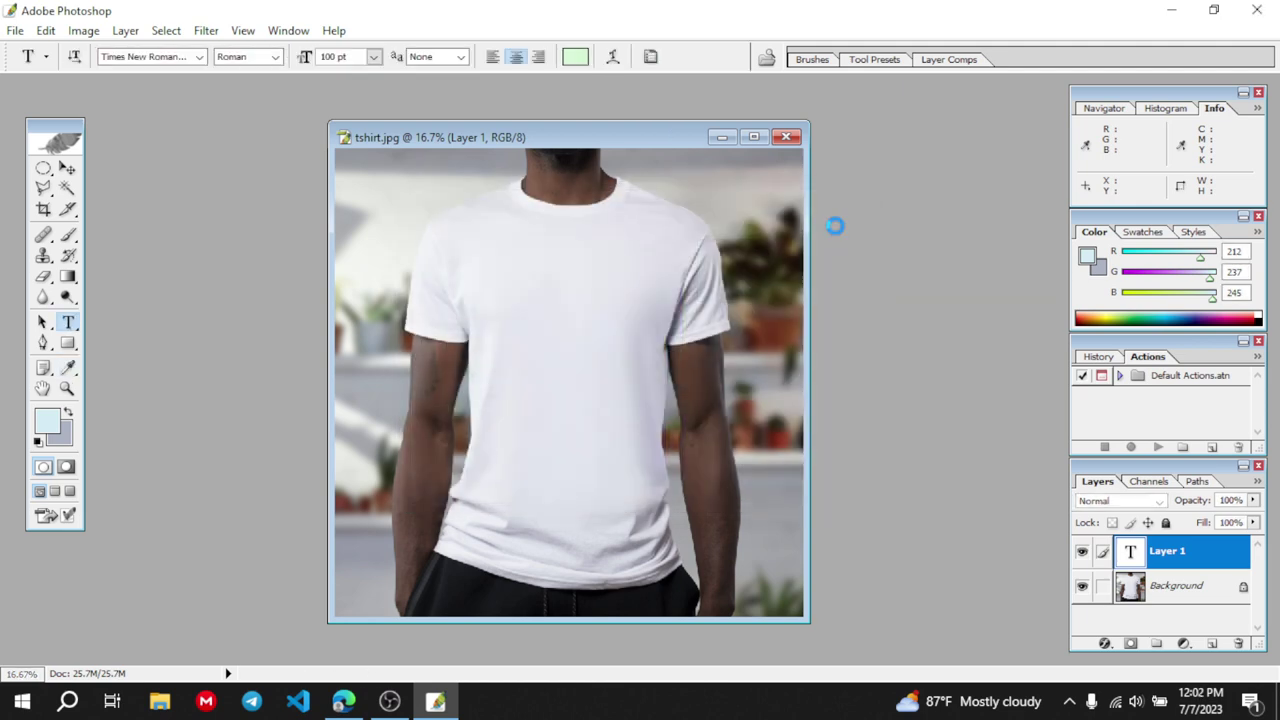
Add the green (11D117) text "Happy Day" in a text box about 13.2 wide and 4.5 high across the shirt's chest
left_click_drag(495, 293, 642, 342)
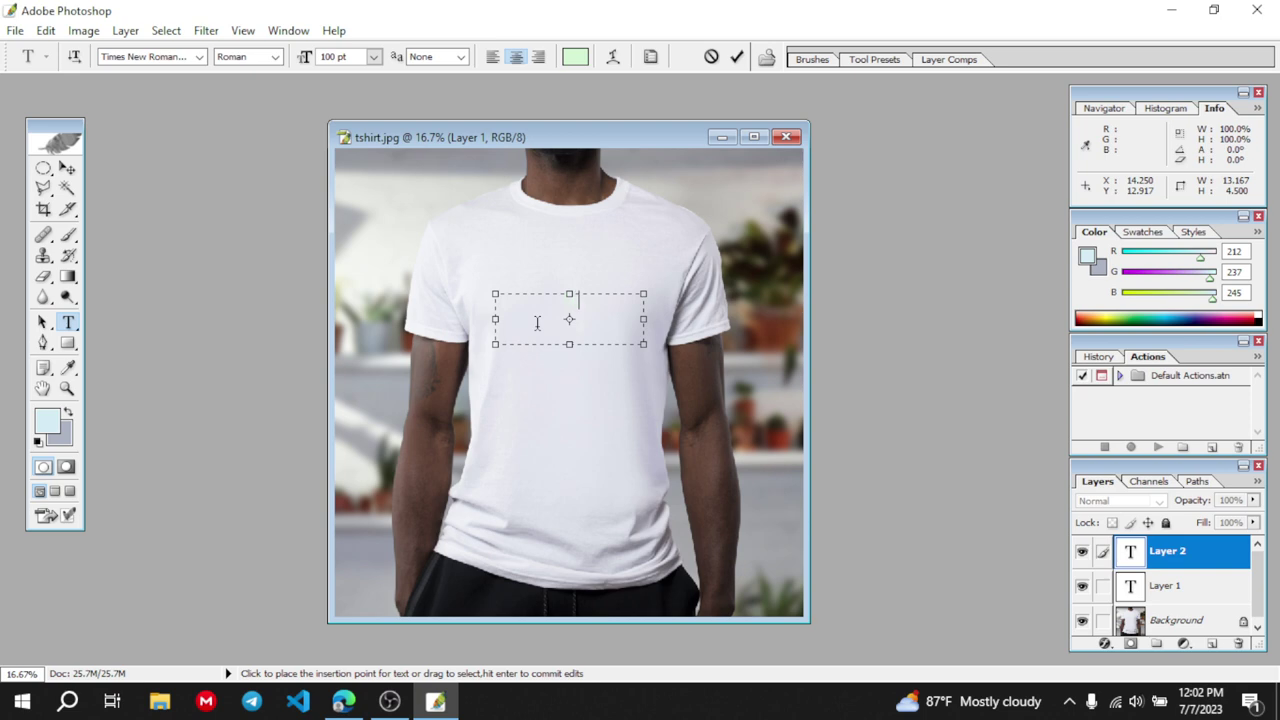
left_click(575, 56)
left_click(634, 282)
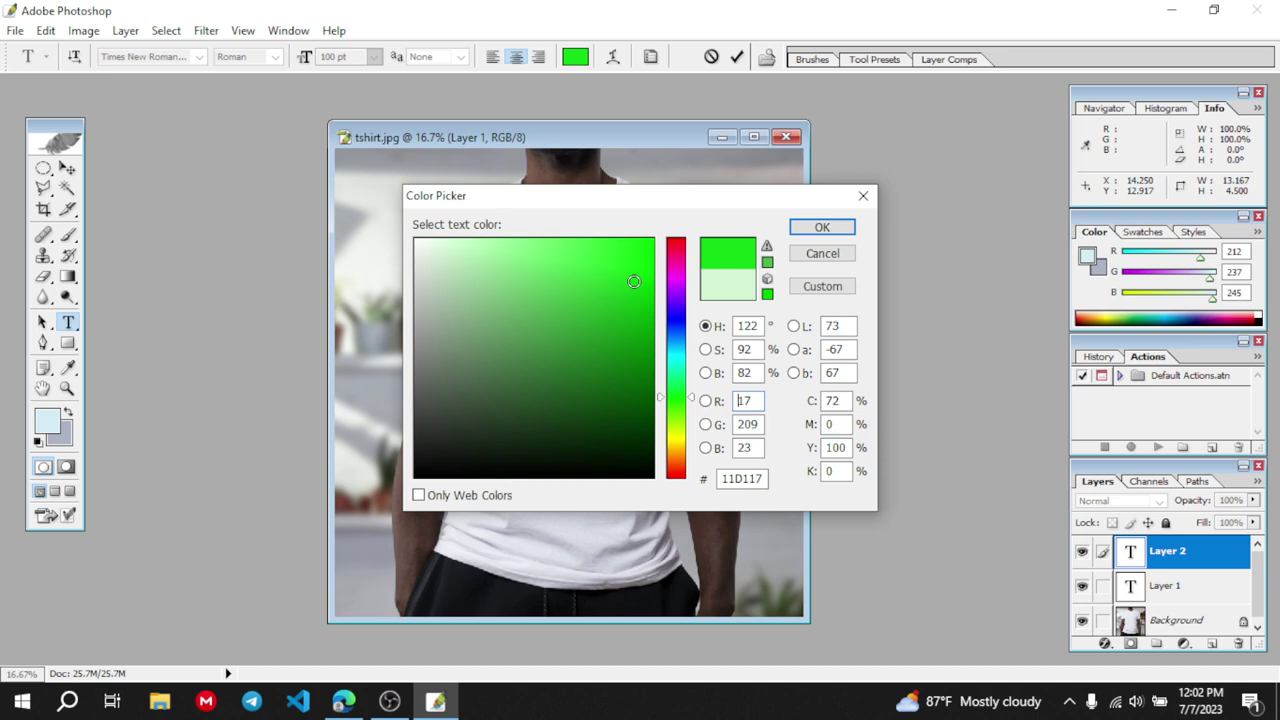
left_click(820, 229)
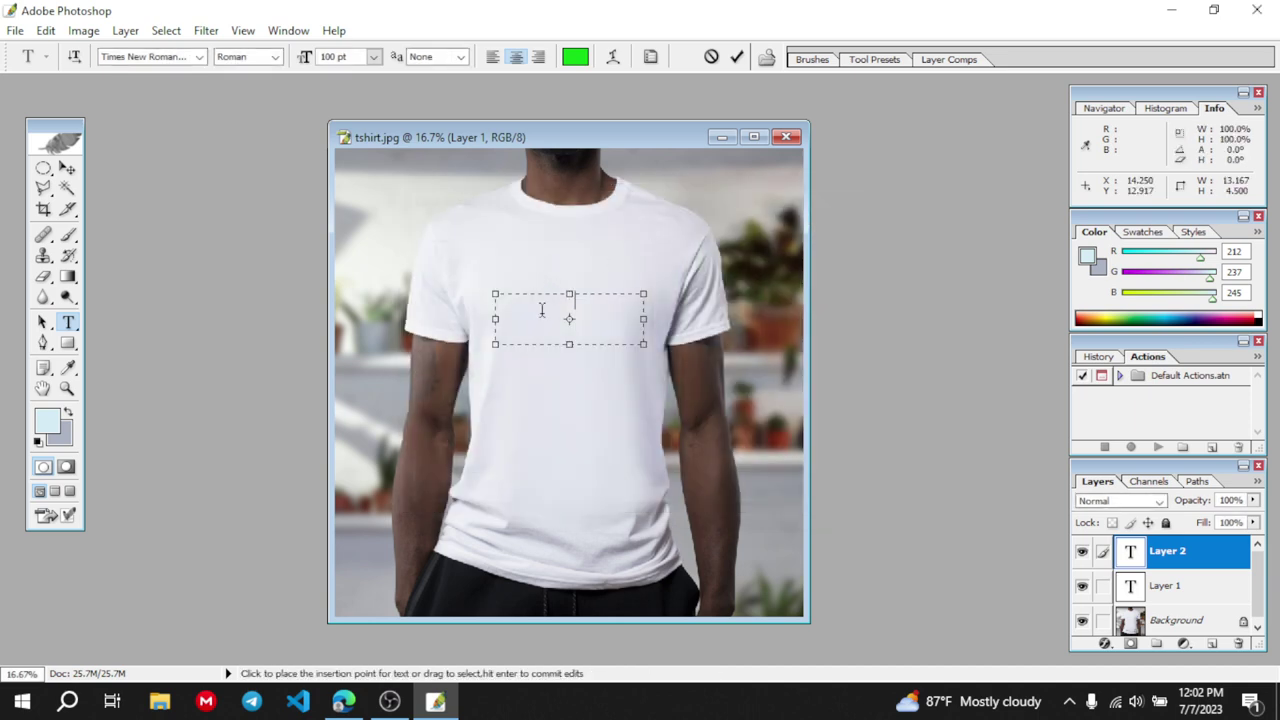
type("Happy Day")
Make the Happy Day text bold and set its size to 200 pt
left_click_drag(622, 300, 522, 297)
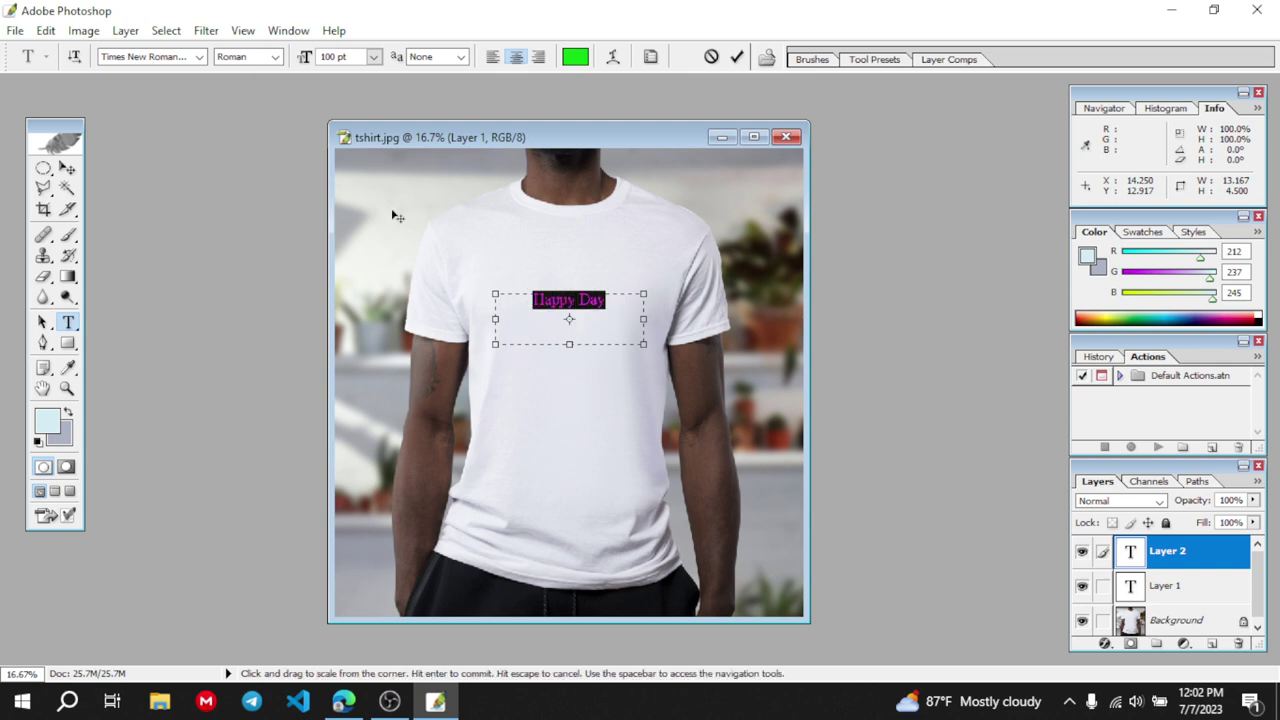
left_click(273, 57)
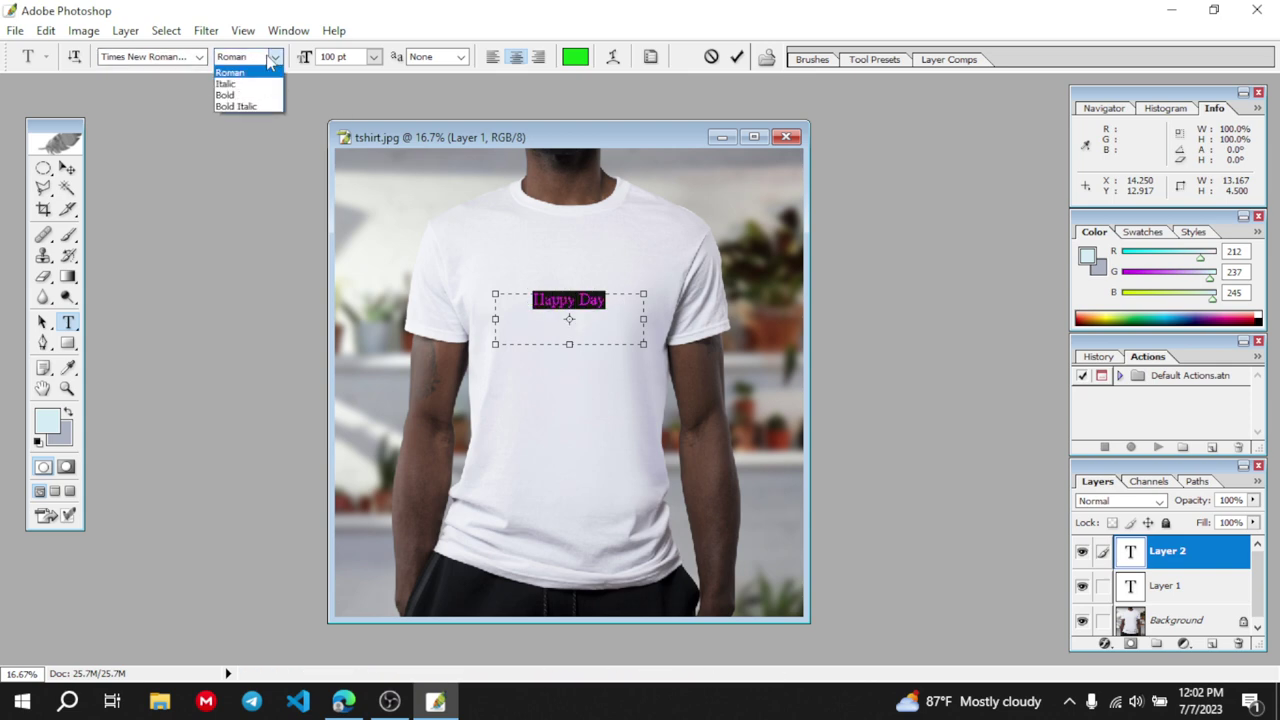
left_click(232, 96)
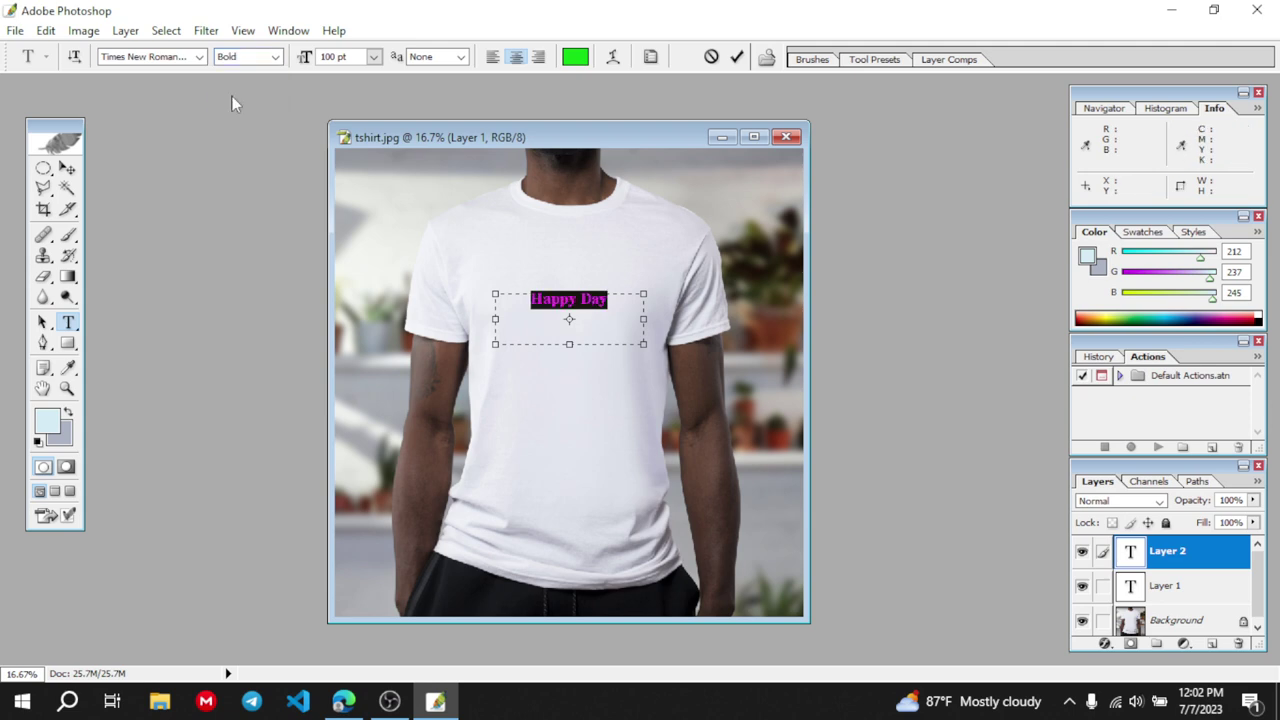
double_click(329, 57)
type("200")
key("Return")
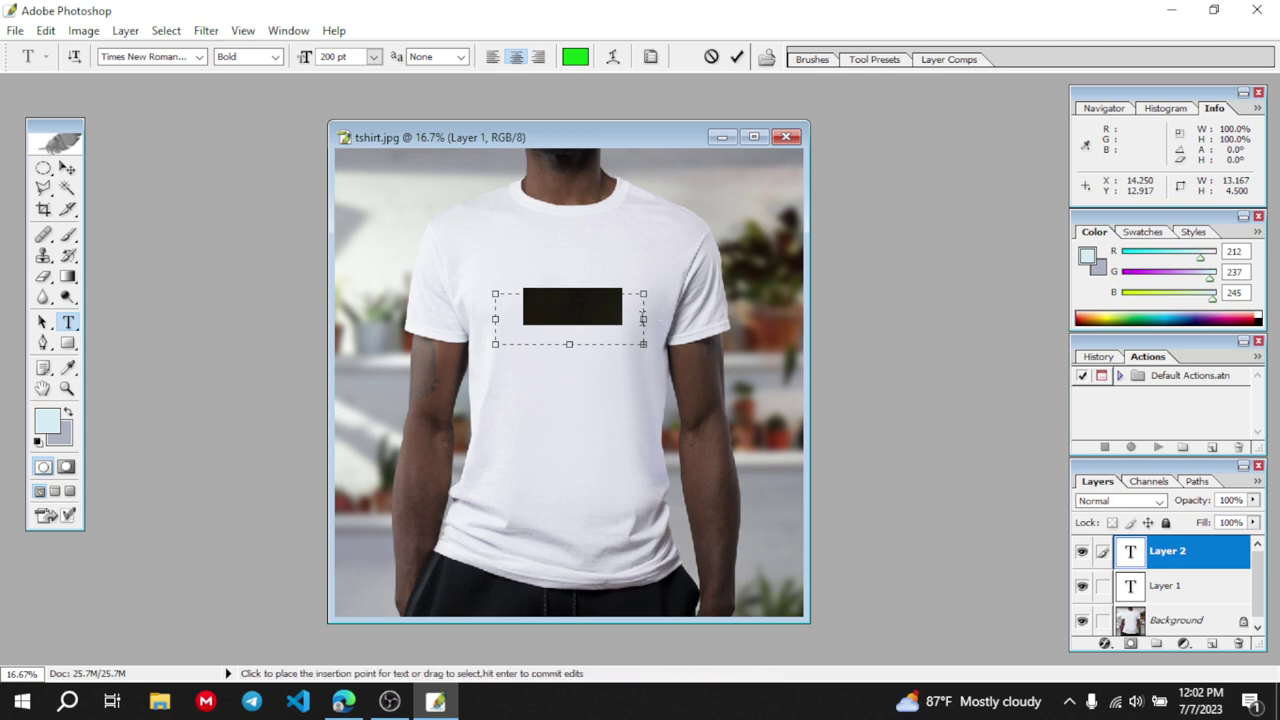
Widen the Happy Day text box to about 21, move it higher on the chest, and commit the text
left_click_drag(655, 320, 703, 319)
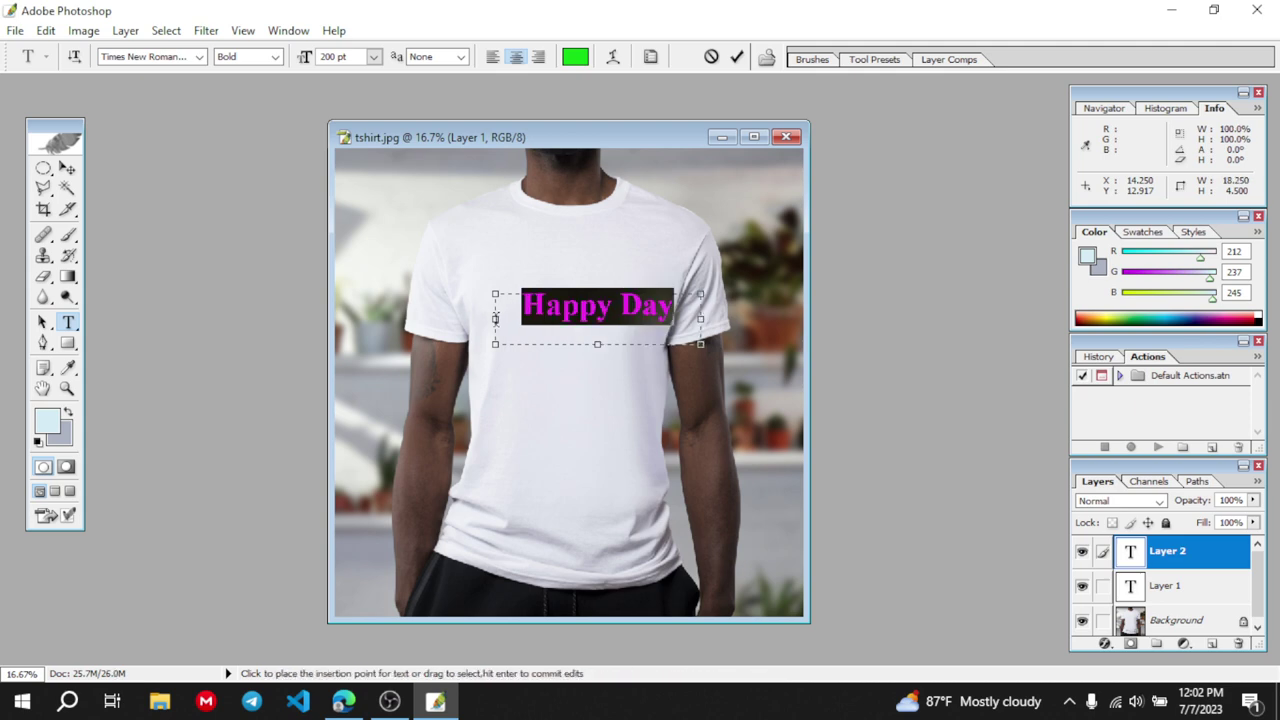
left_click_drag(495, 319, 464, 319)
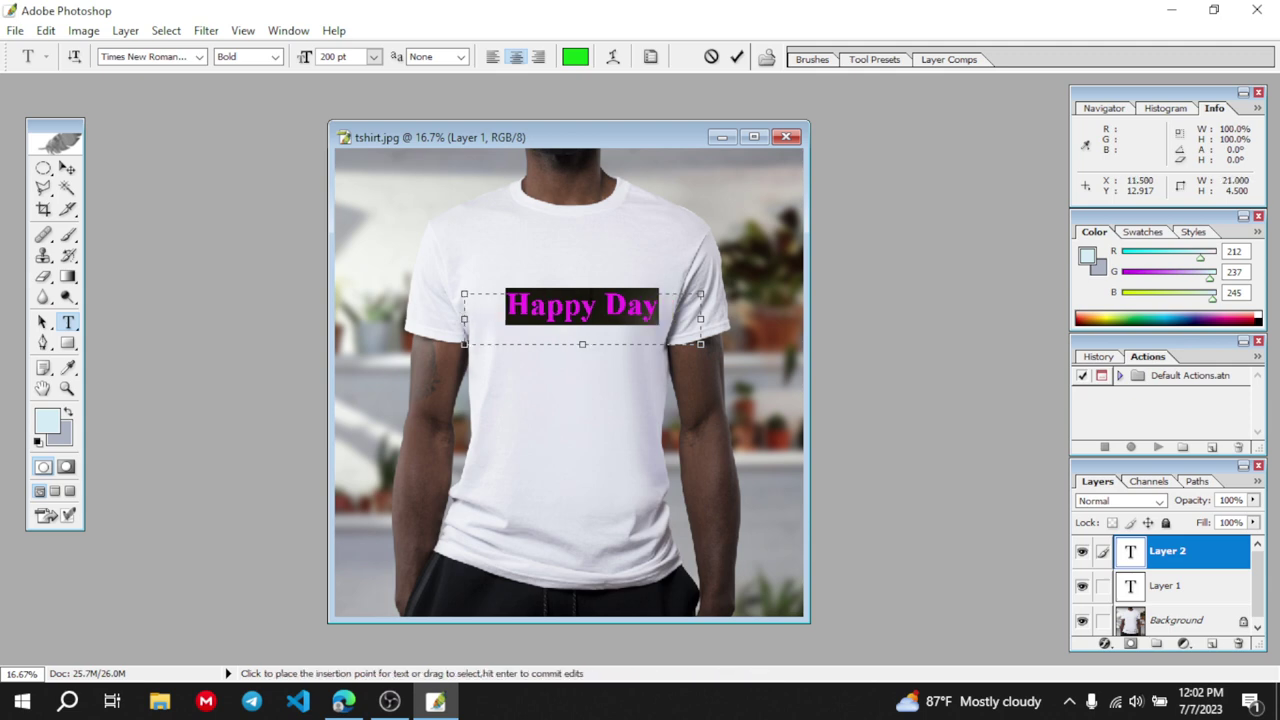
mouse_move(578, 389)
left_mouse_down()
mouse_move(543, 386)
mouse_move(606, 363)
mouse_move(503, 377)
mouse_move(575, 366)
left_mouse_up()
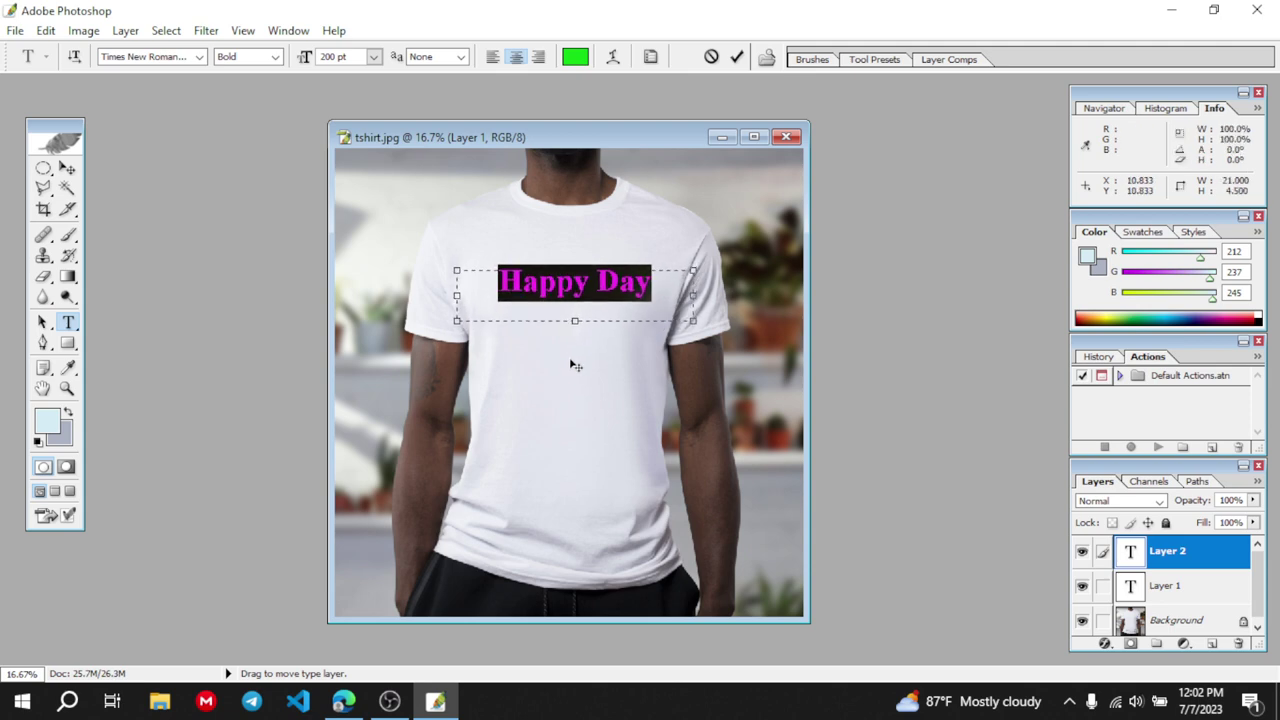
left_click(43, 168)
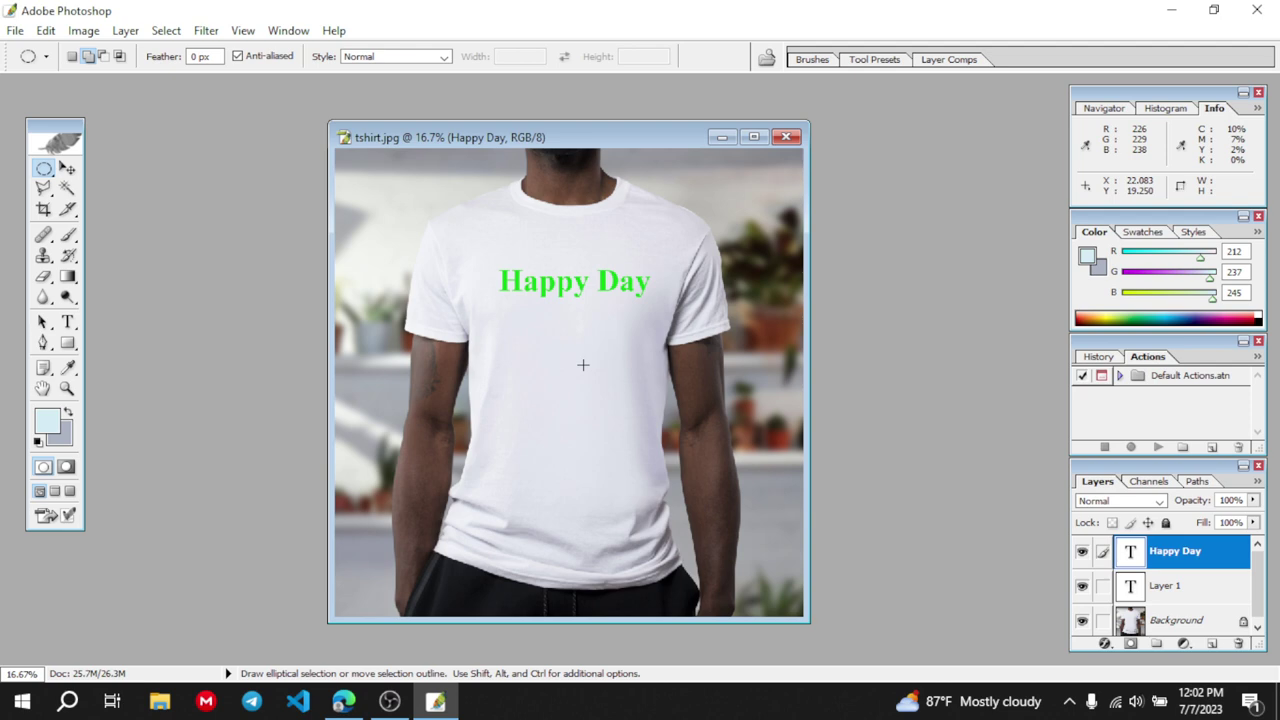
Select the Background layer and hide the Layer 1 and Happy Day text layers
left_click(1160, 590)
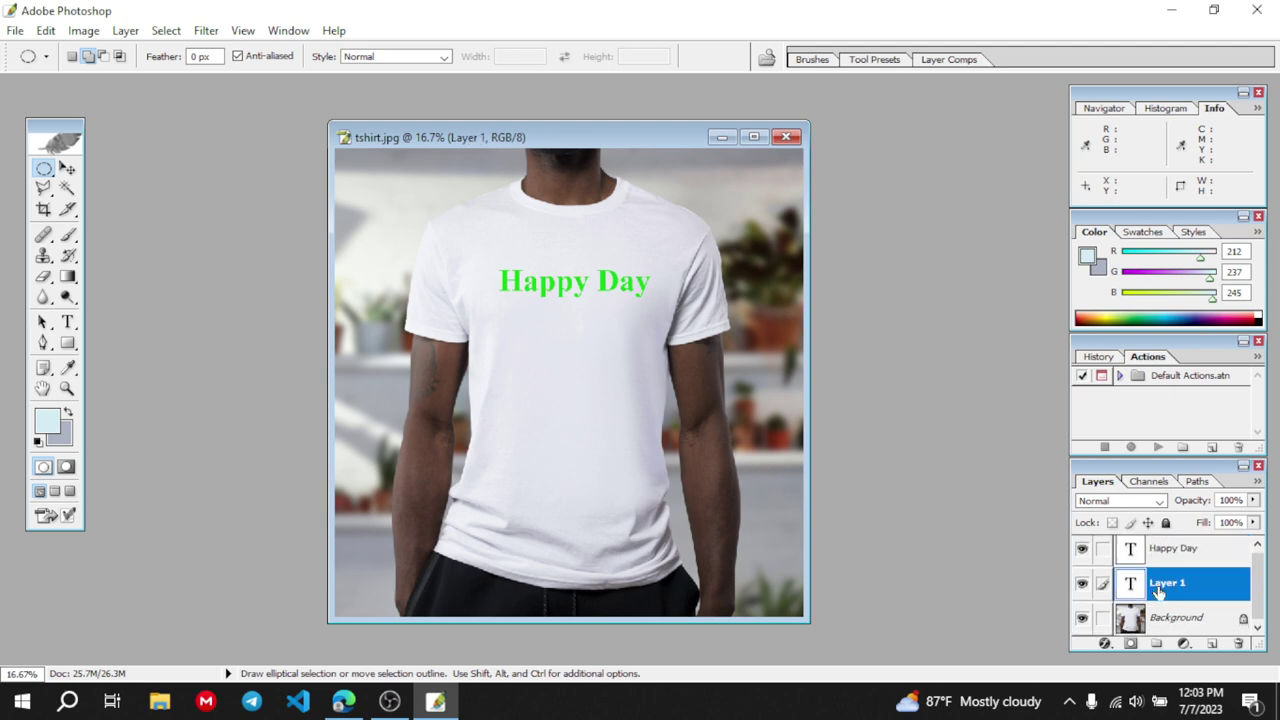
scroll(1165, 618, "down", 1)
scroll(1175, 650, "down", 1)
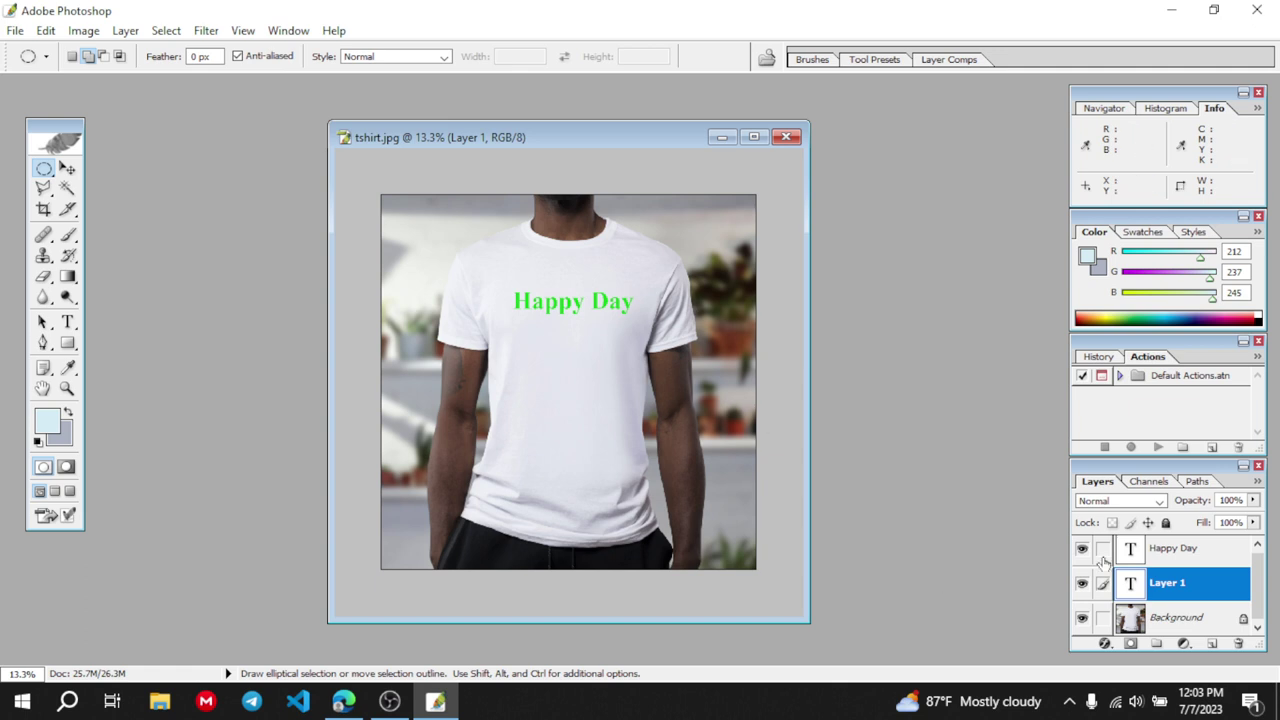
left_click(1172, 616)
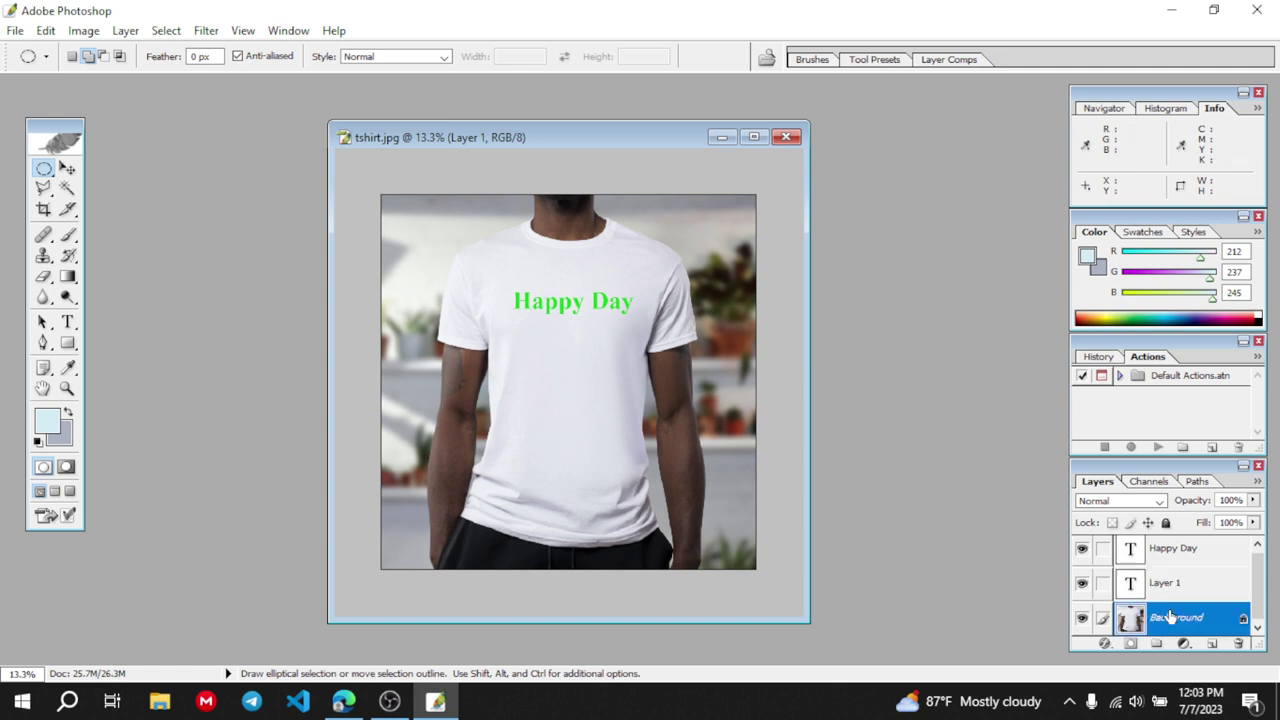
left_click(1080, 587)
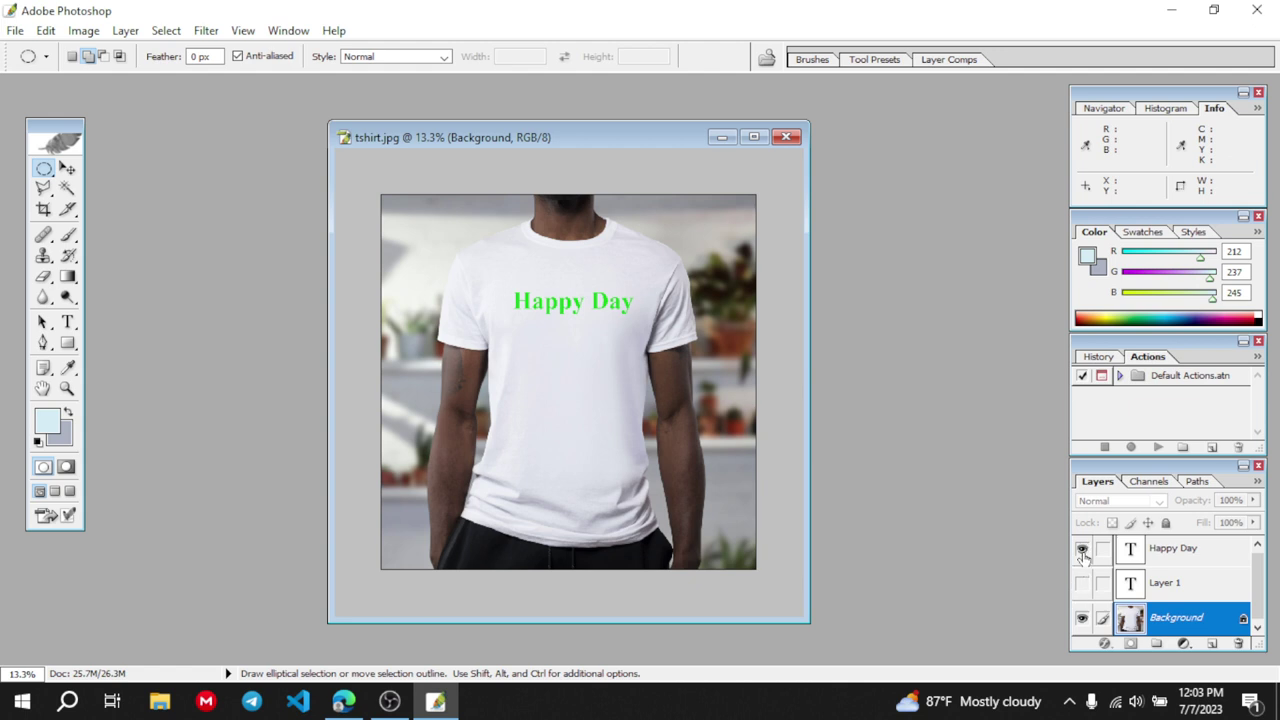
left_click(1082, 550)
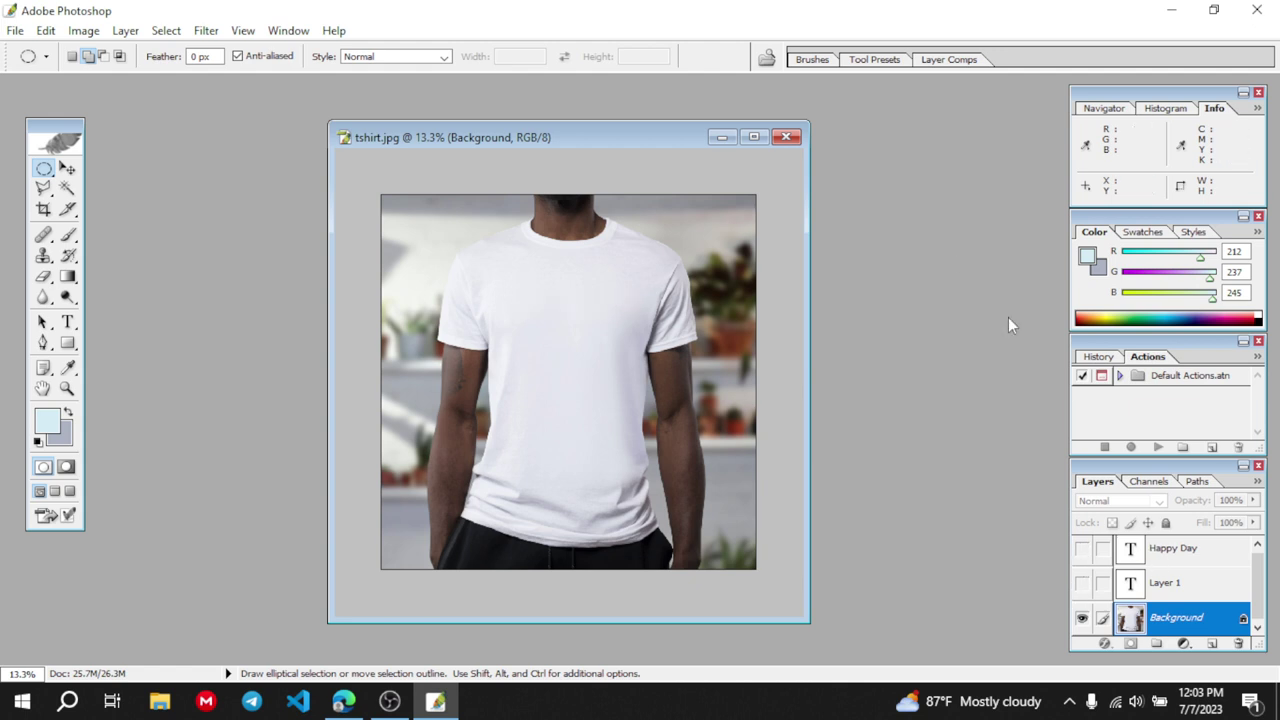
Show both text layers again, and toggle the Background layer's visibility off and on
left_click(1185, 583)
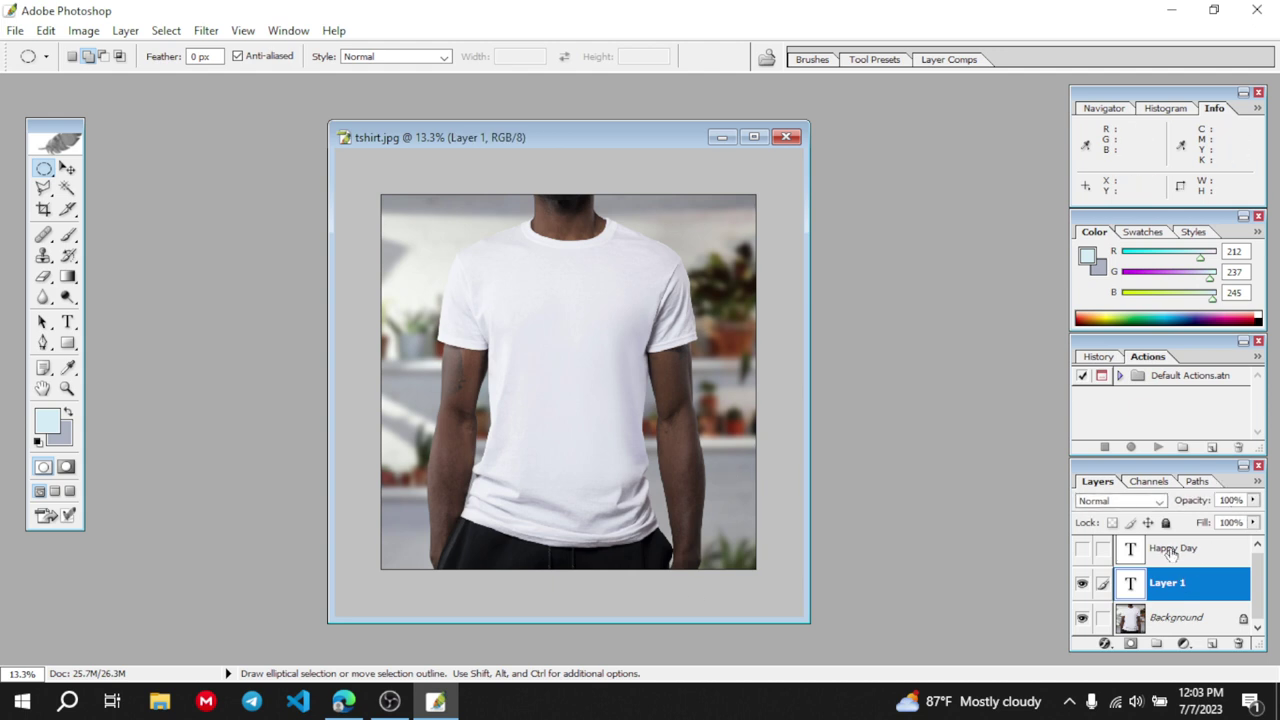
left_click(1172, 551)
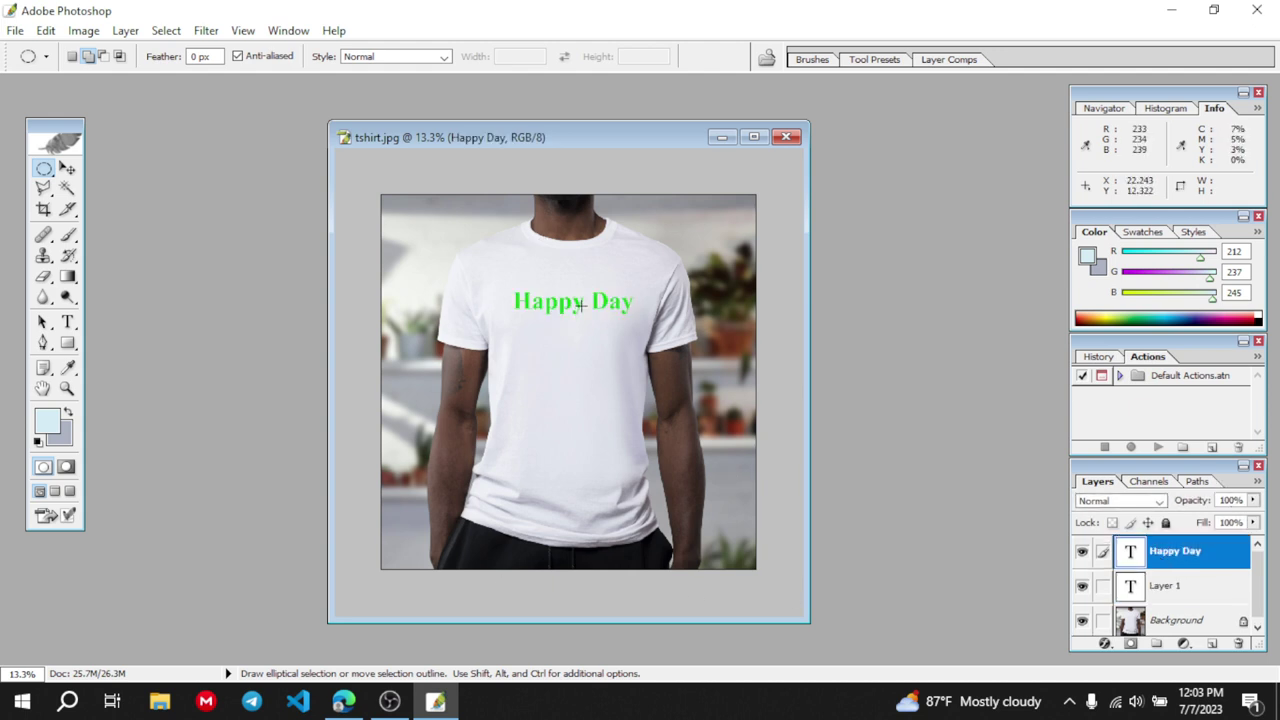
left_click(1081, 621)
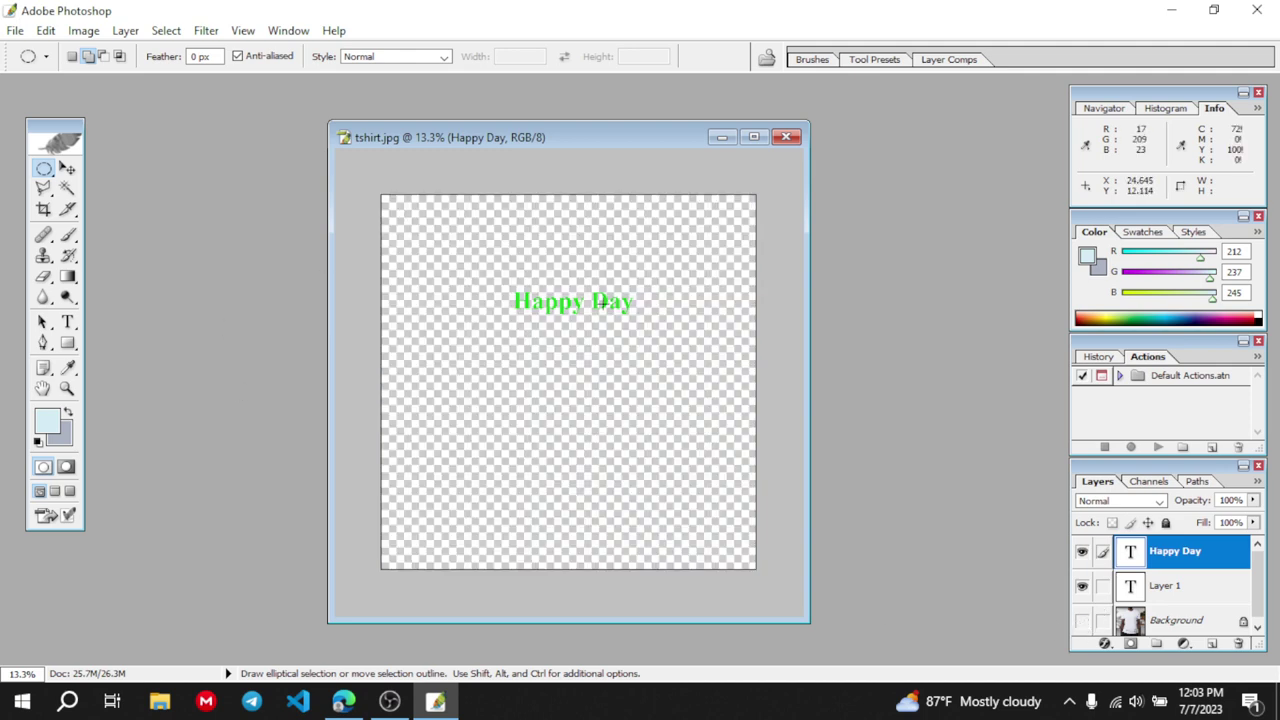
left_click(1082, 621)
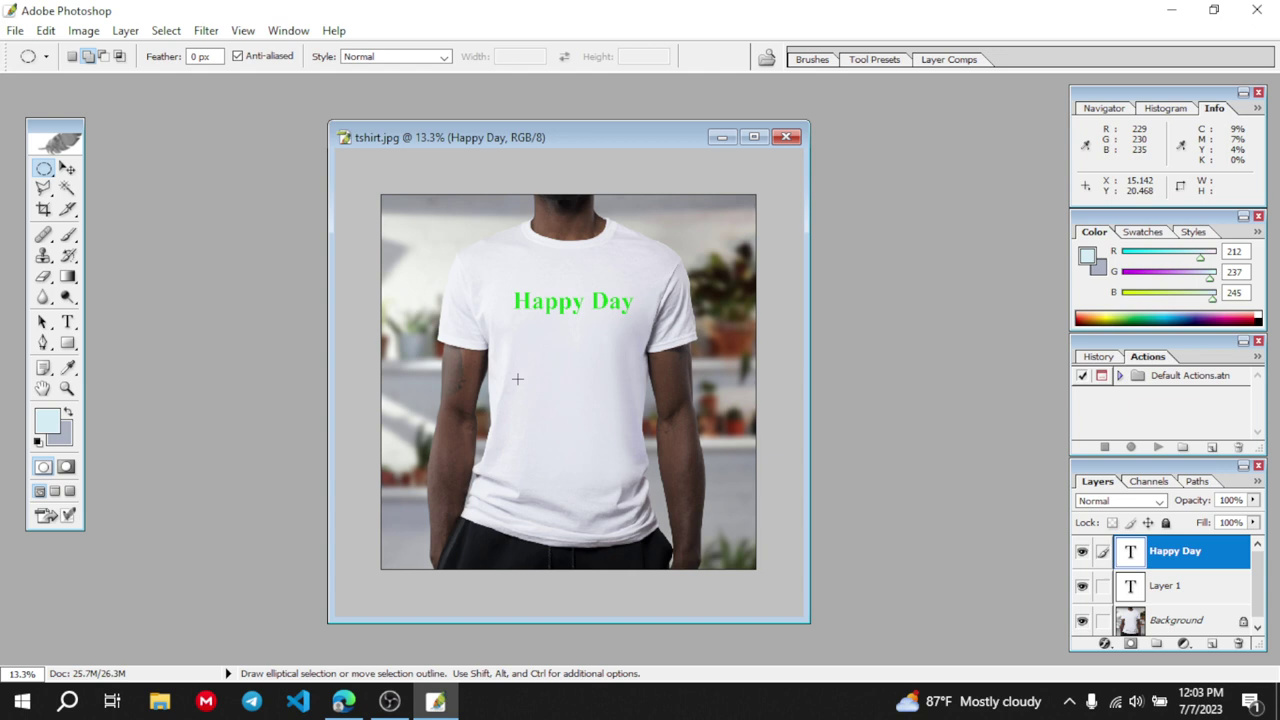
Zoom the shirt image out to 8.33% with the Zoom tool
scroll(517, 378, "down", 3)
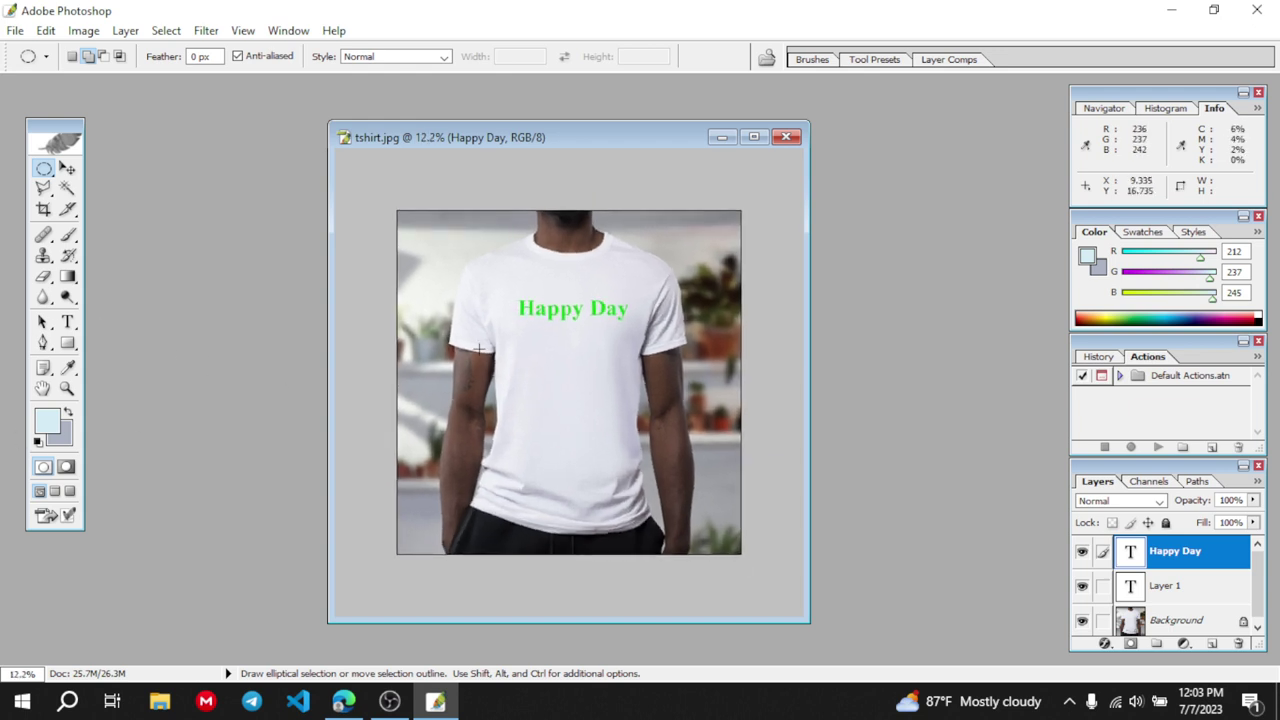
left_click(67, 389)
left_click(567, 354, "alt")
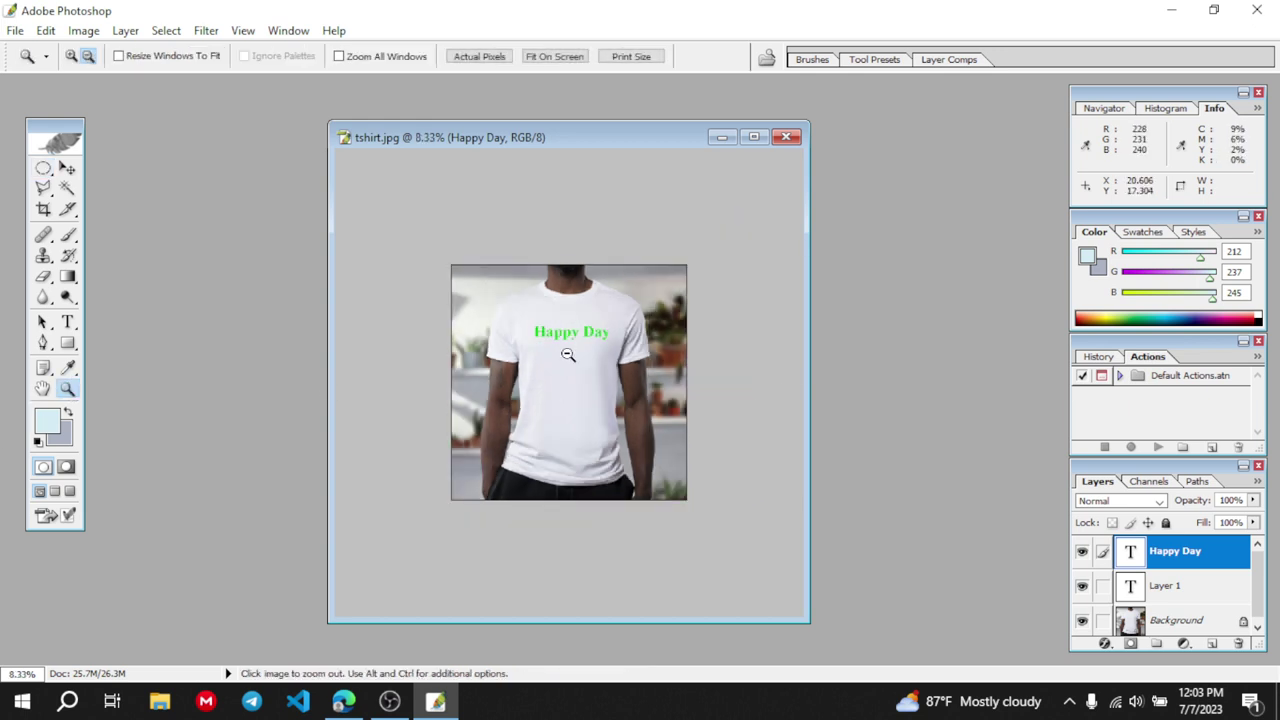
Zoom in on the shirt to 25%, and zoom back out to 16.67%
left_click(70, 59)
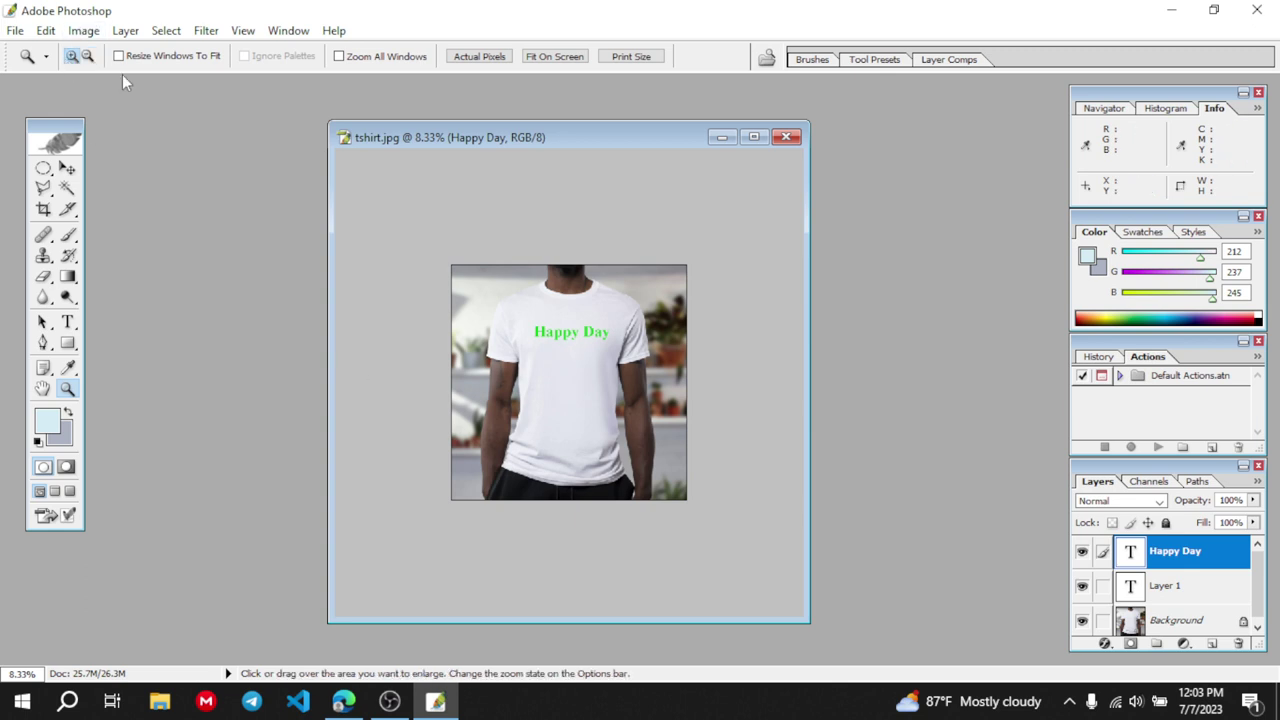
left_click(588, 368)
left_click(584, 366)
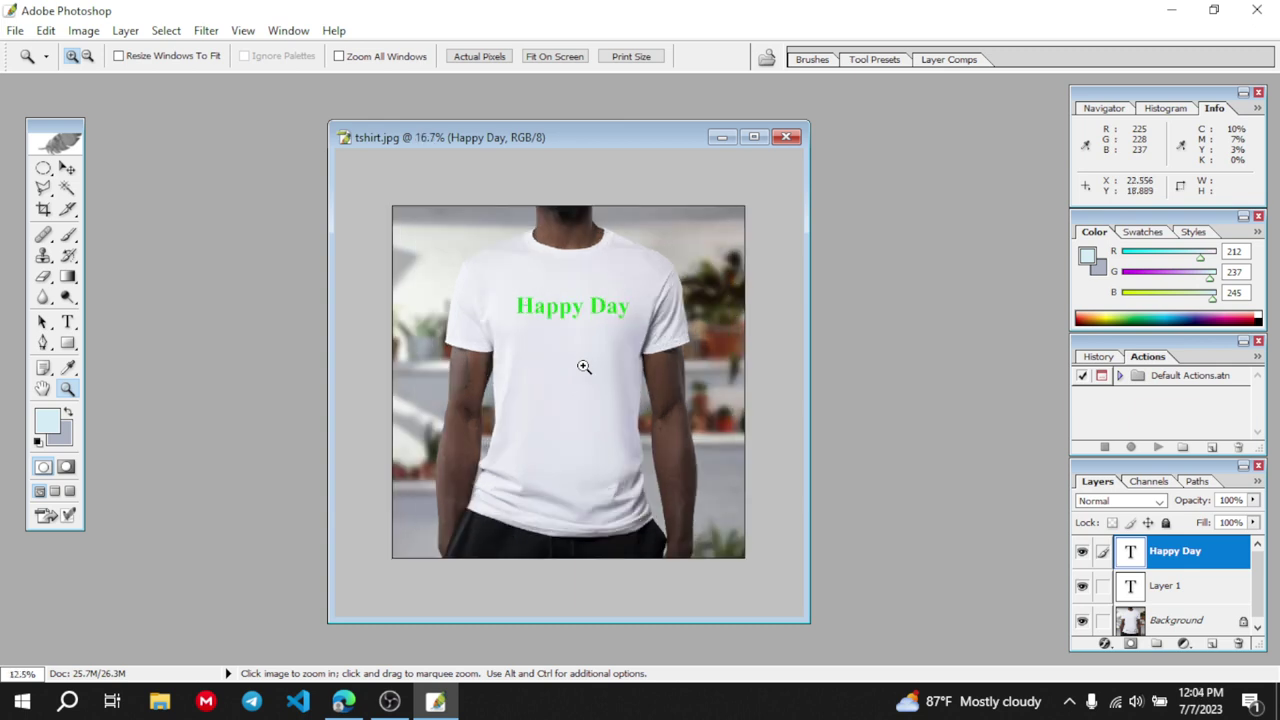
left_click(584, 366)
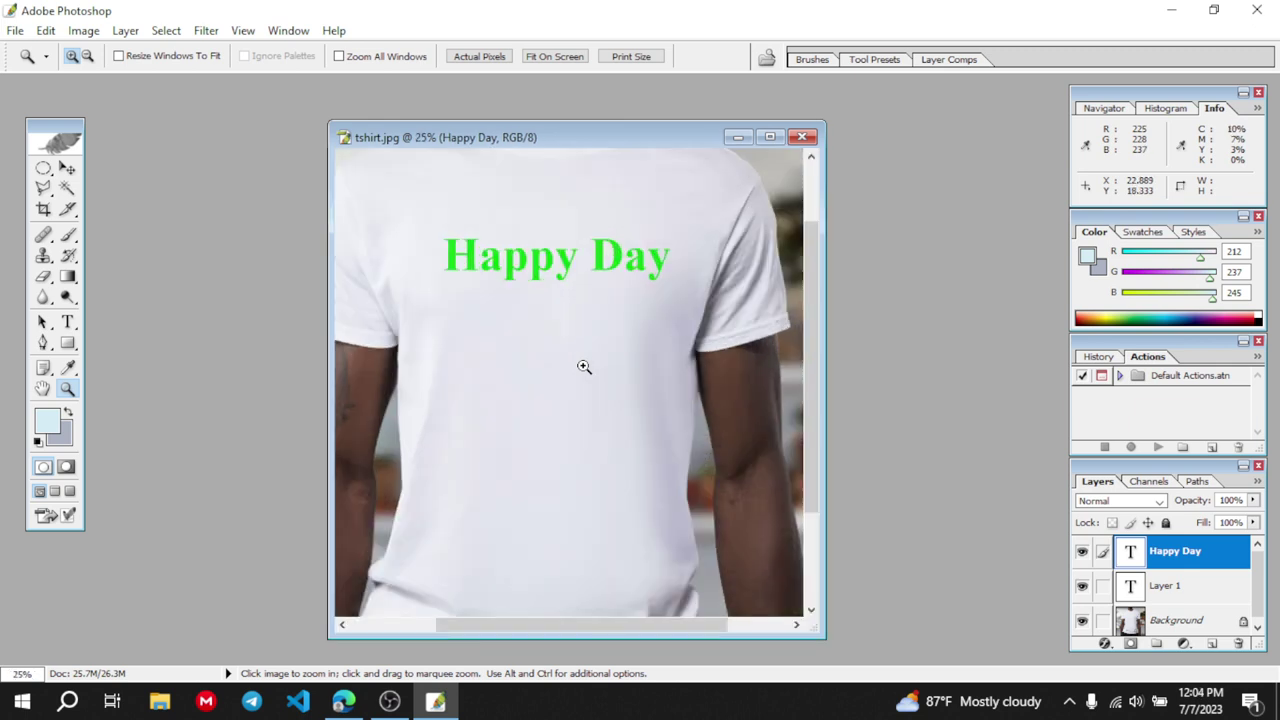
left_click(87, 56)
left_click(523, 378)
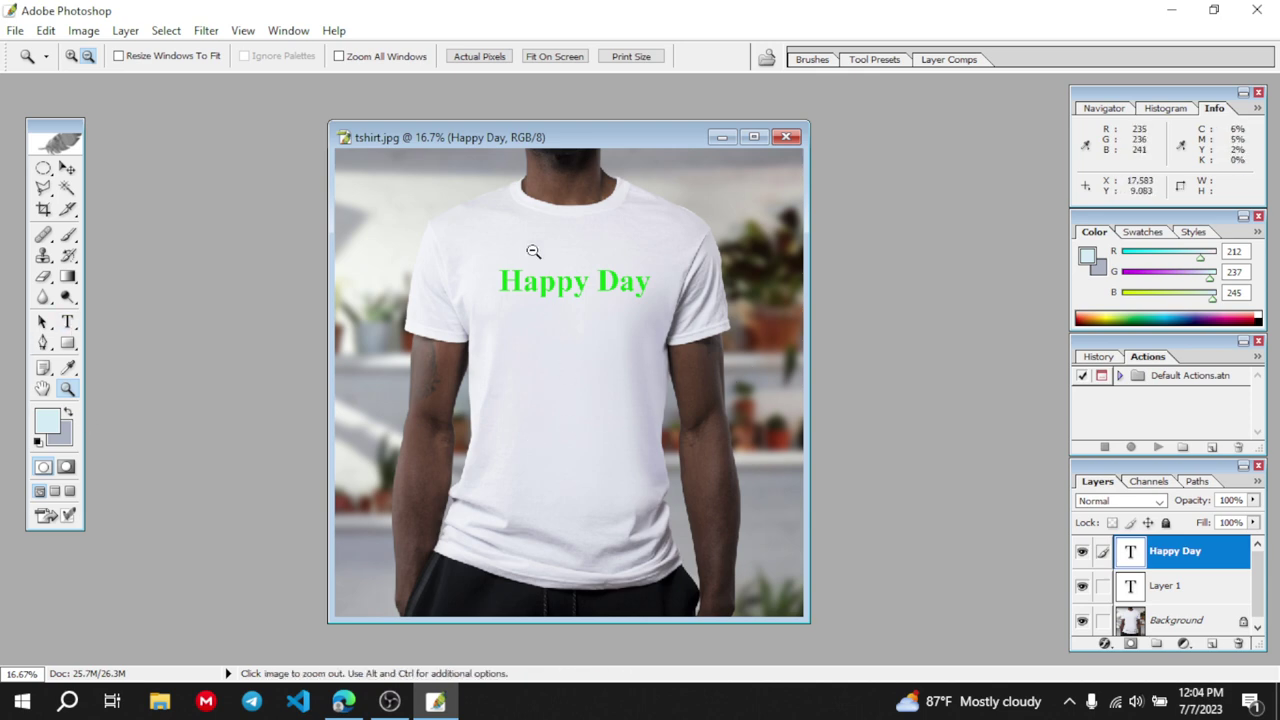
Switch to the computer class 9 PDF in Edge and underline the Foreground/Background Color label in the Tools Panel figure
left_click(343, 701)
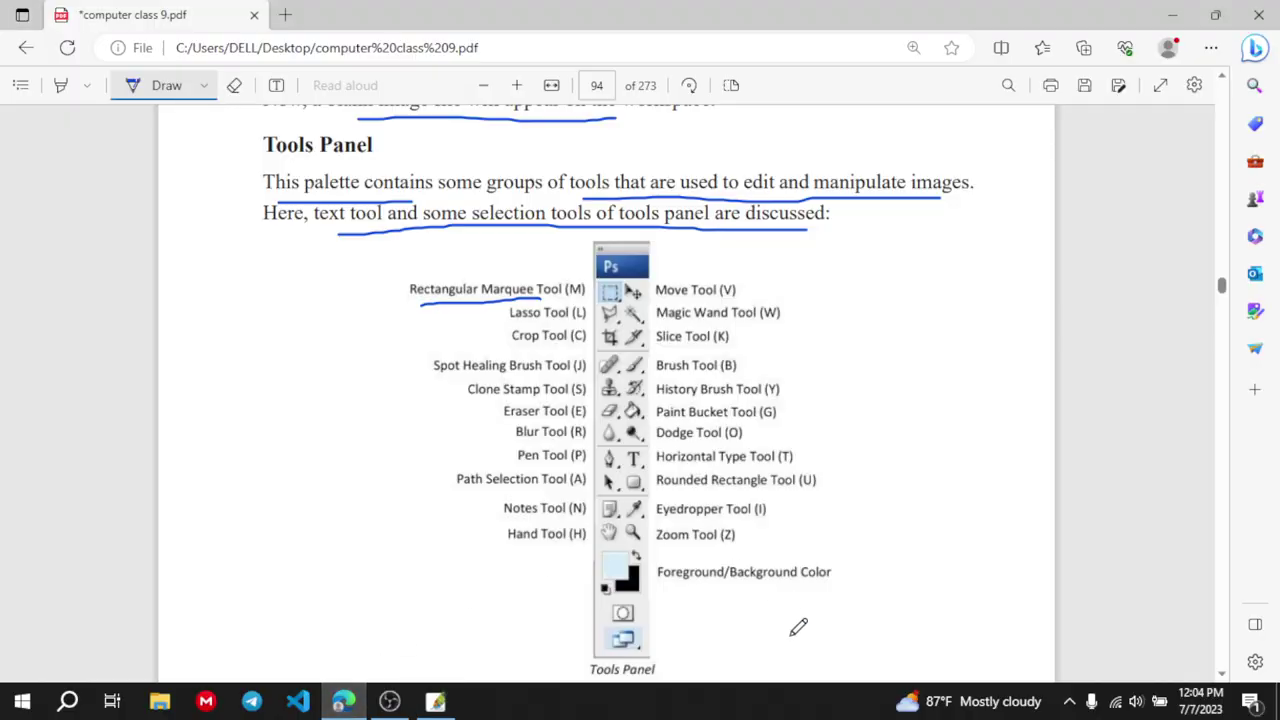
scroll(798, 627, "down", 1)
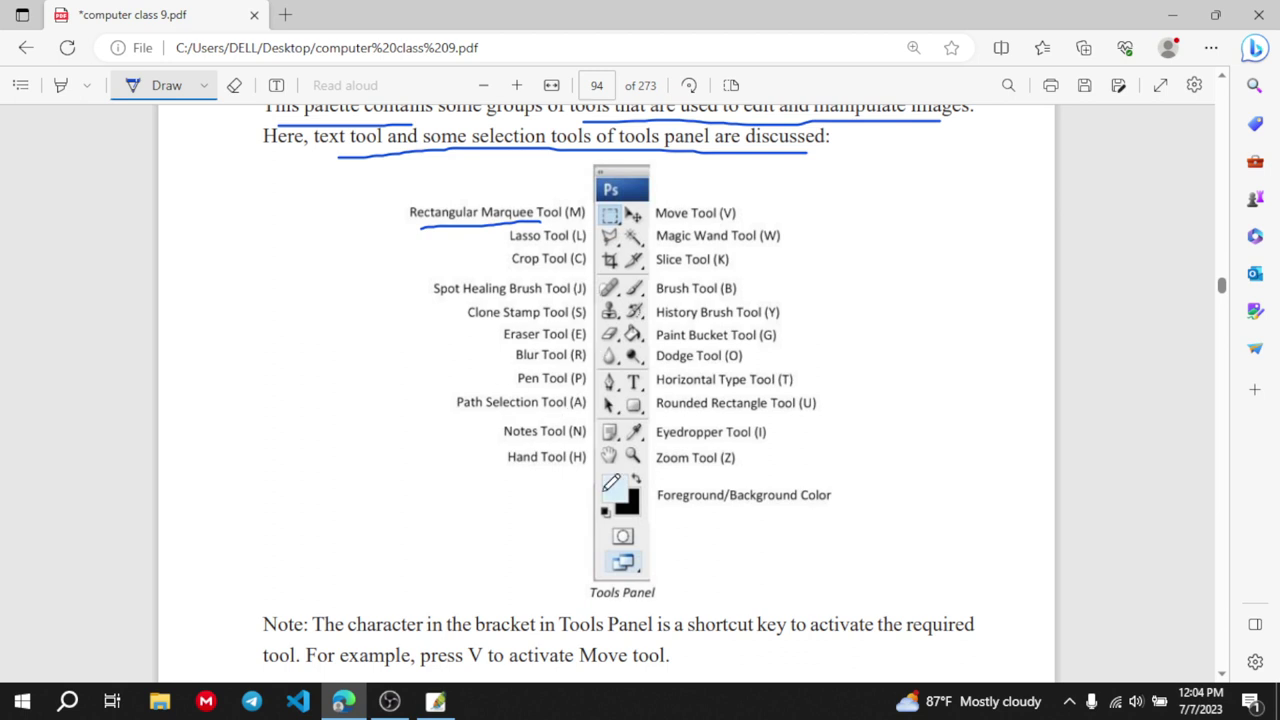
left_click(721, 536)
scroll(721, 536, "up", 1)
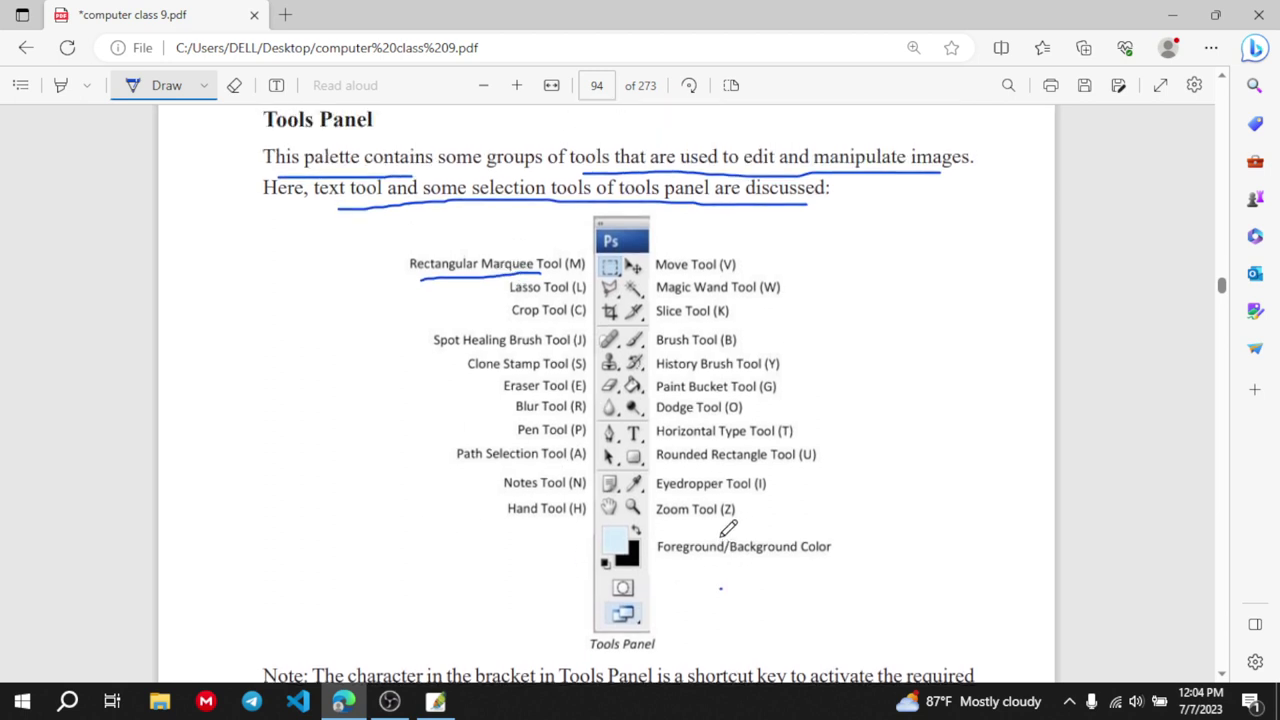
scroll(720, 537, "down", 3)
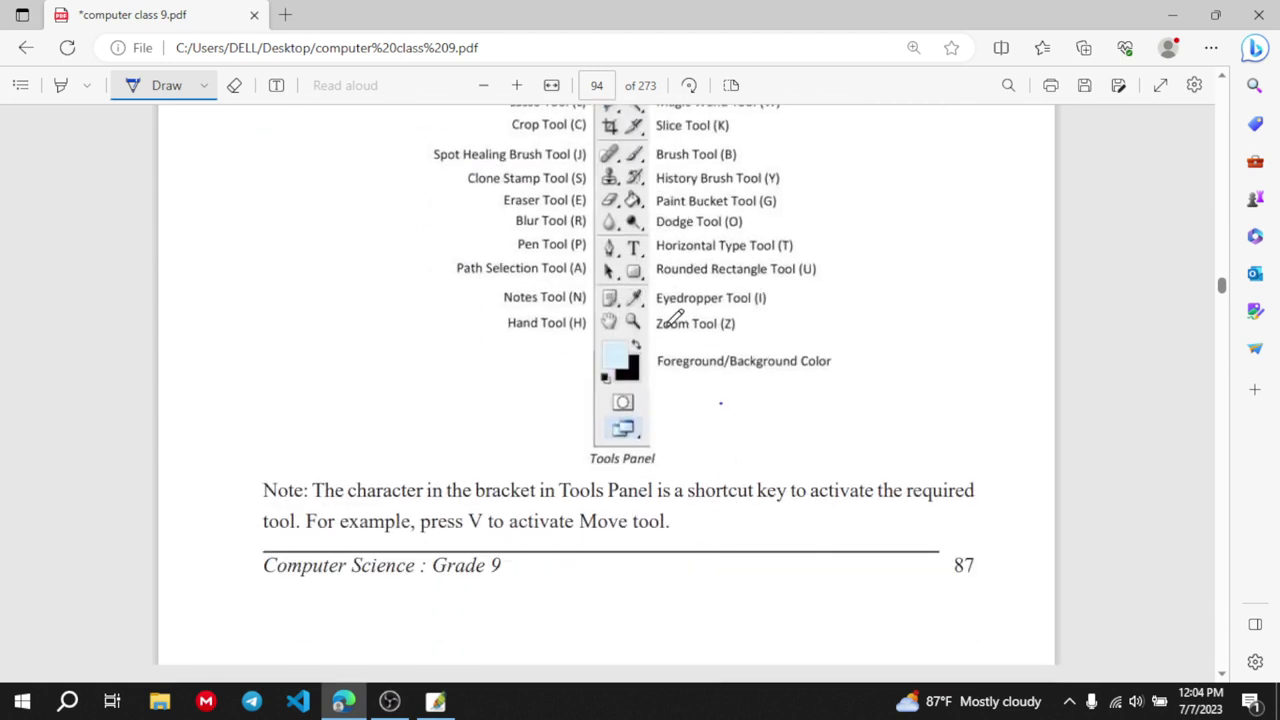
left_click_drag(665, 382, 774, 379)
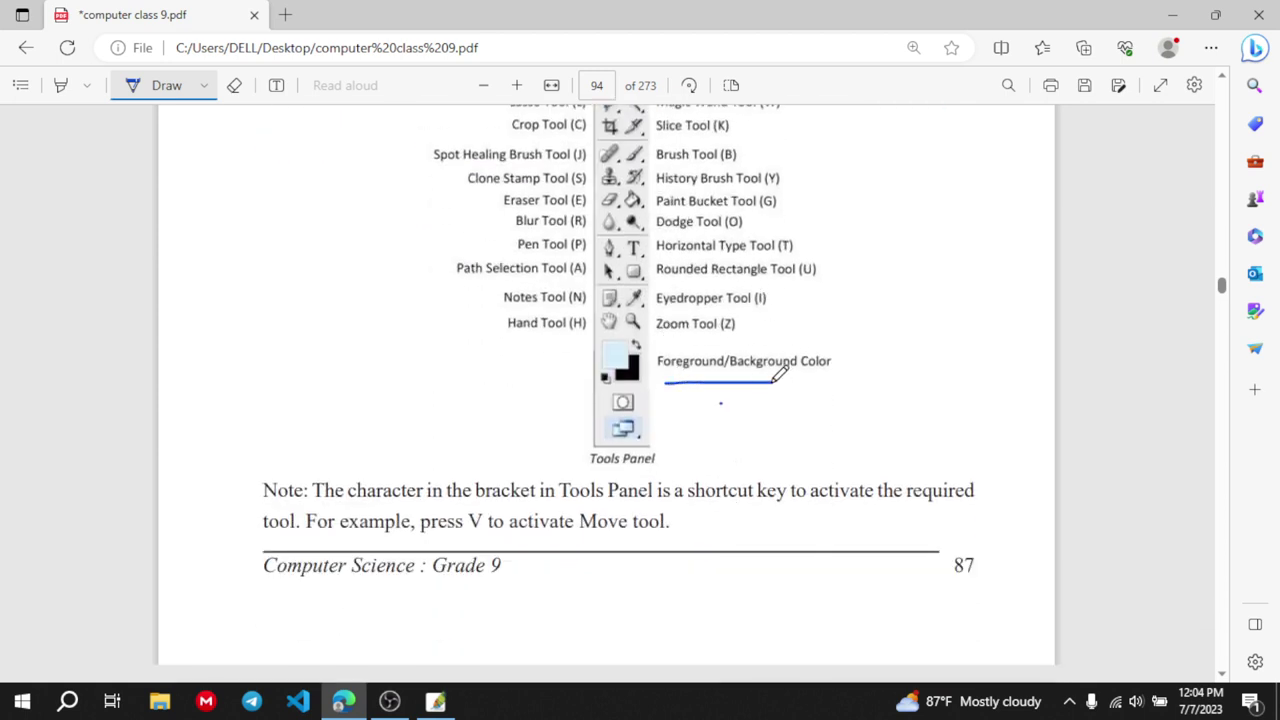
Switch back to Photoshop and view the foreground color in the Color Picker, keeping D4EDF5, and return to the Zoom tool
left_click(425, 706)
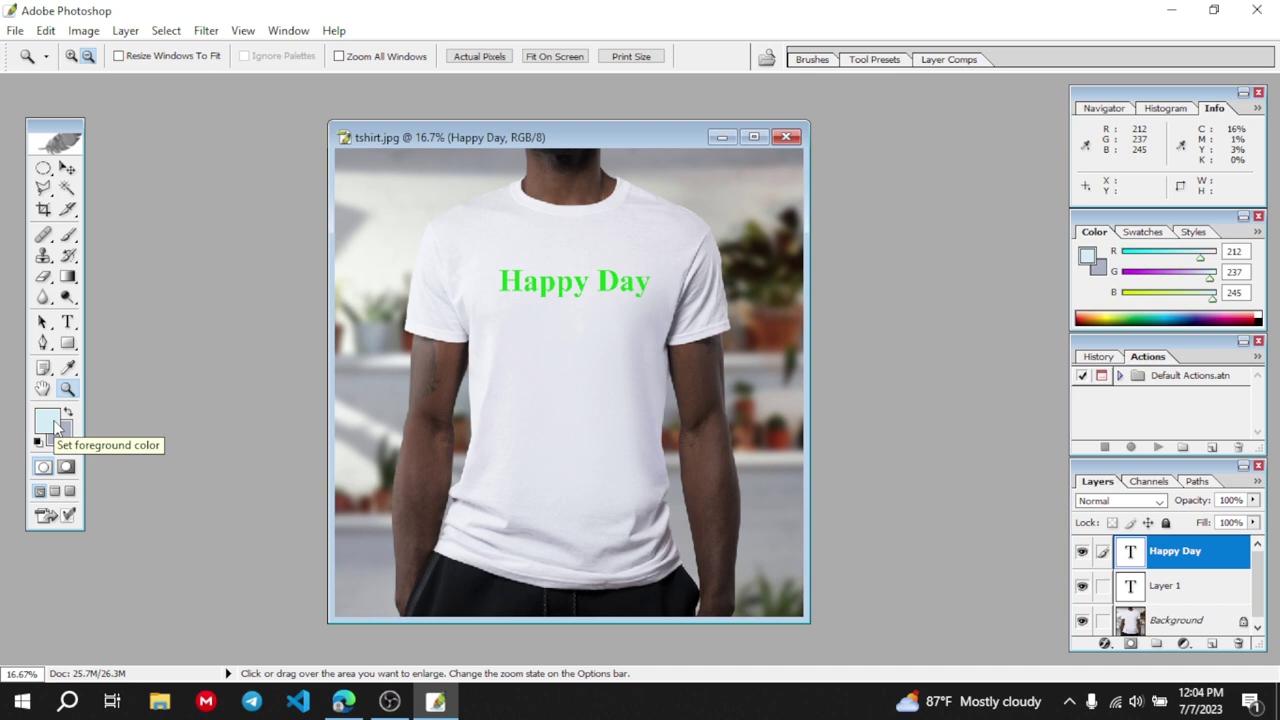
left_click(50, 422)
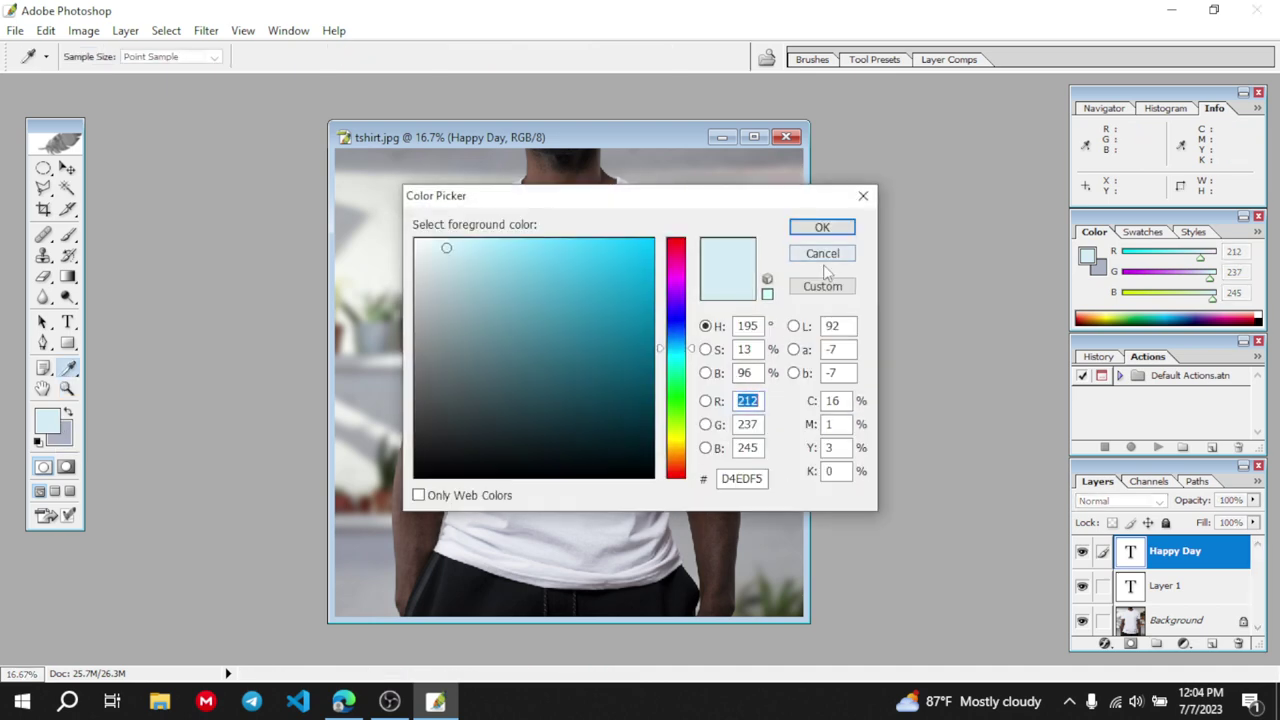
left_click(822, 227)
key("z")
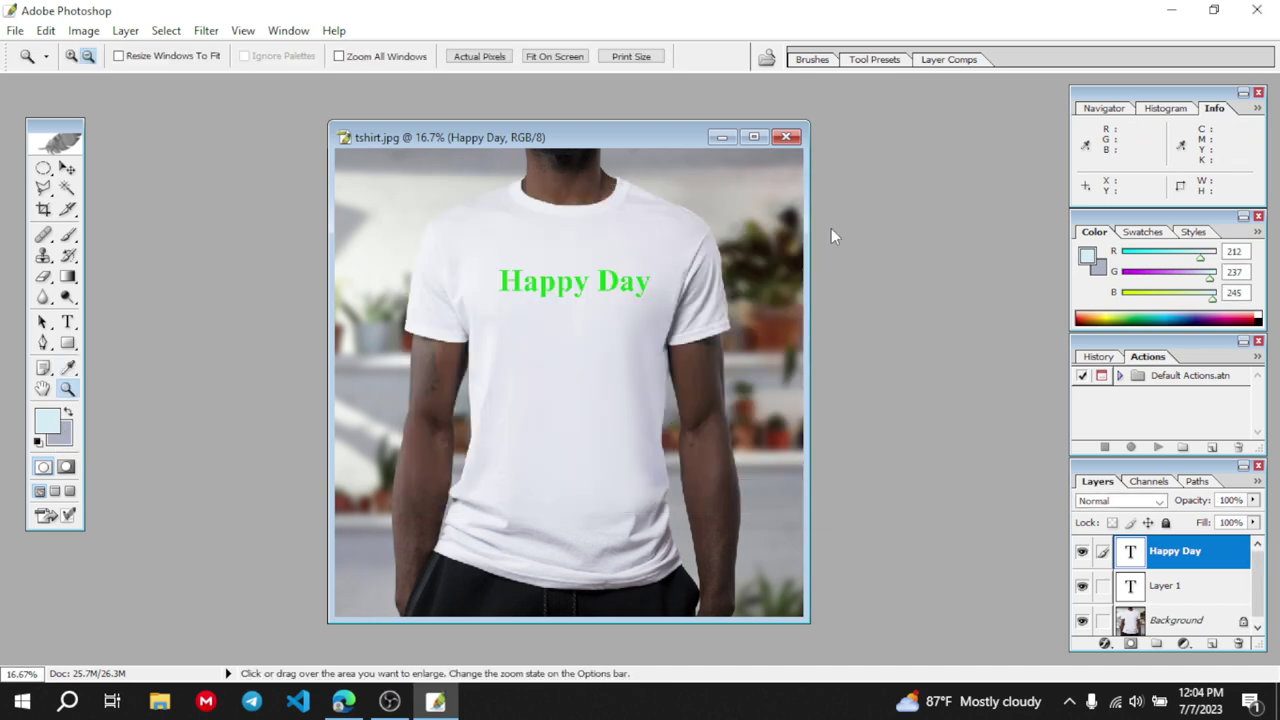
Activate the Type tool, and underline the shortcut-key note and its Move tool example under the Tools Panel figure in the Edge PDF
left_click(67, 322)
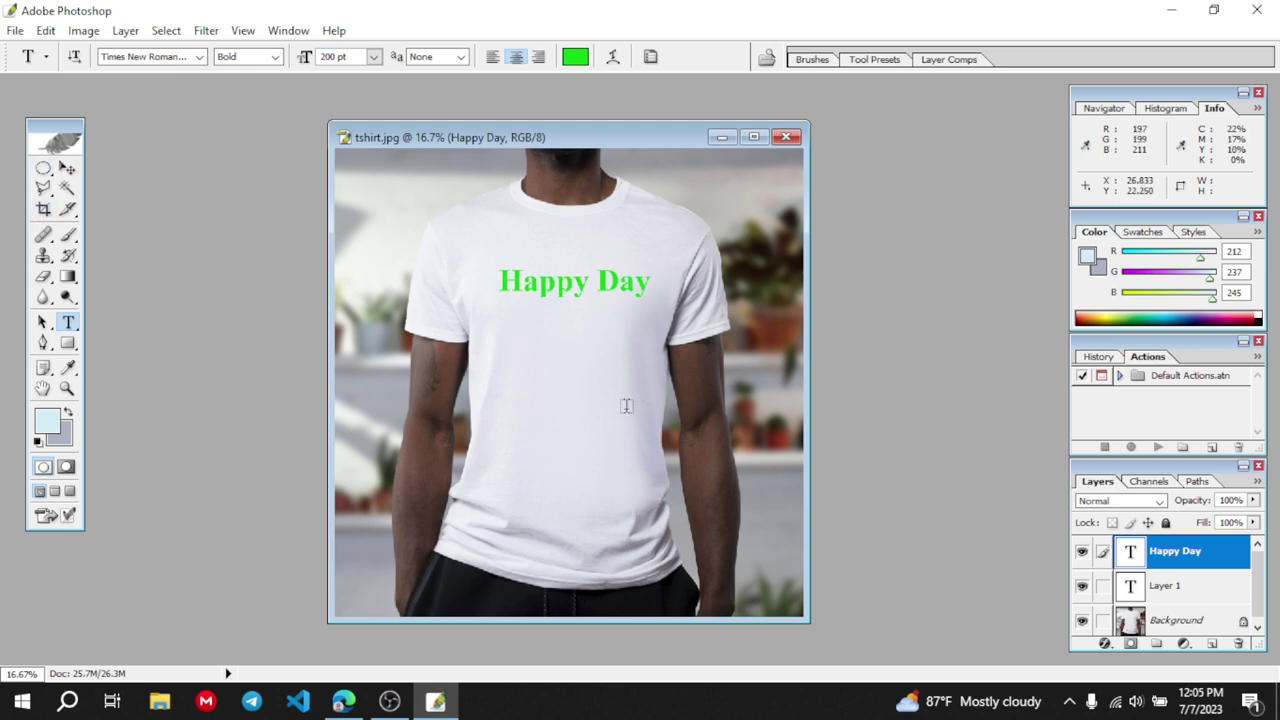
left_click(343, 701)
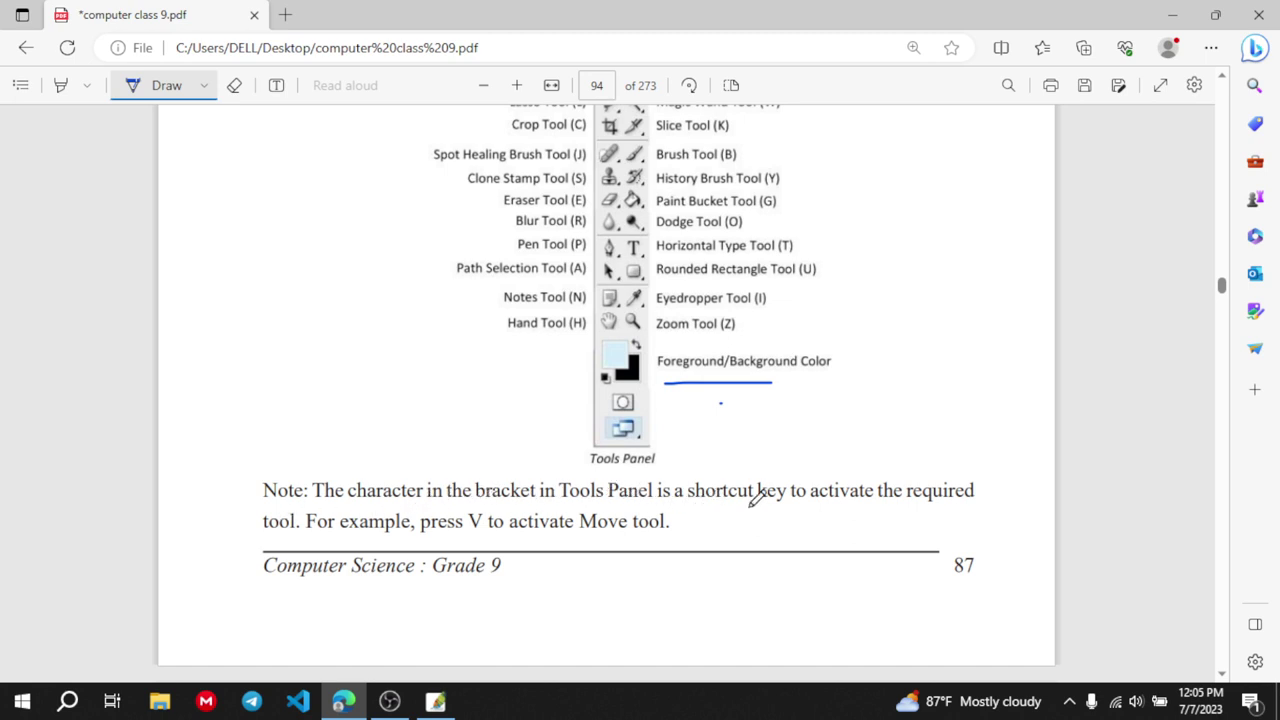
left_click_drag(752, 505, 912, 508)
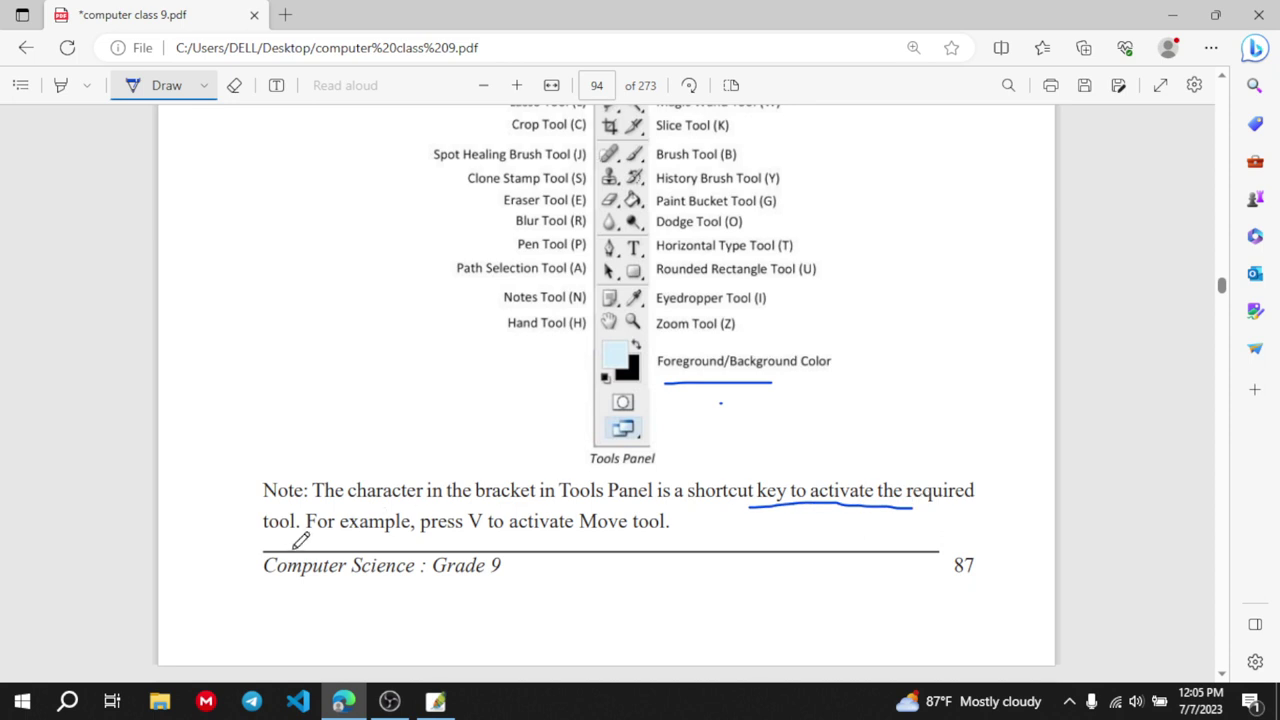
left_click_drag(438, 540, 624, 540)
Switch back to Photoshop and activate the Elliptical Marquee, Move and Crop tools one after another
left_click(435, 701)
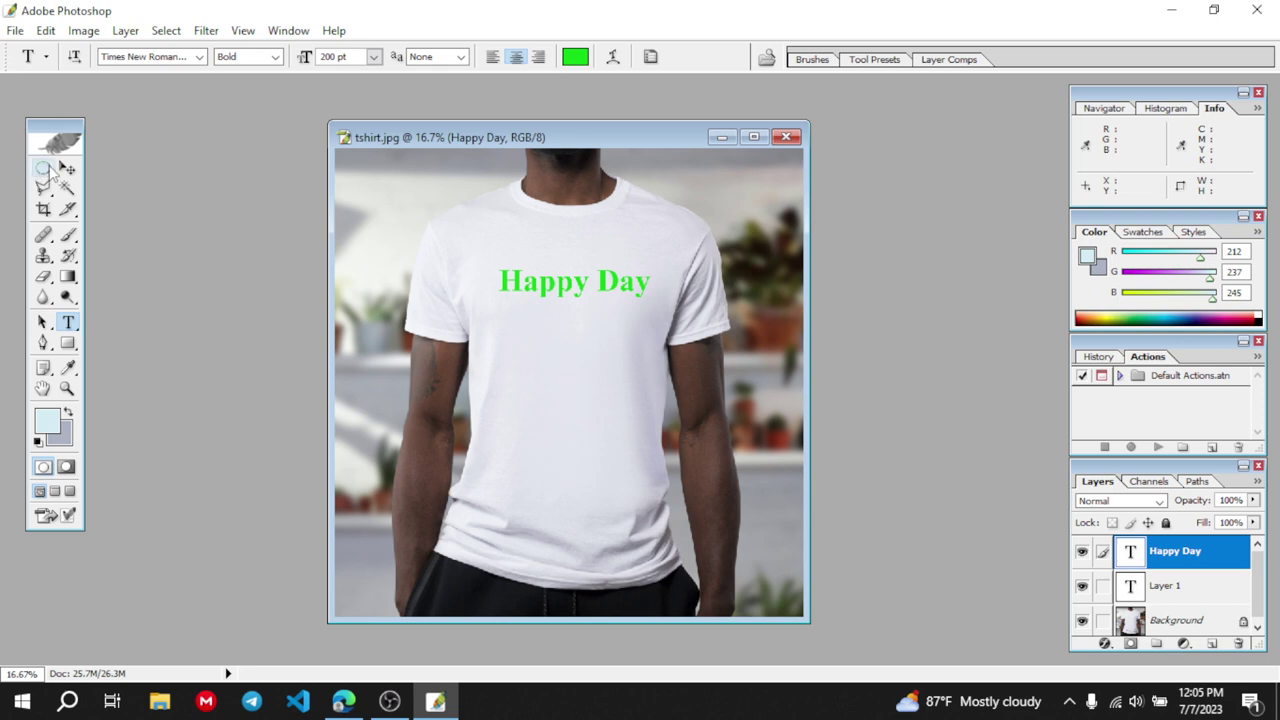
left_click(43, 169)
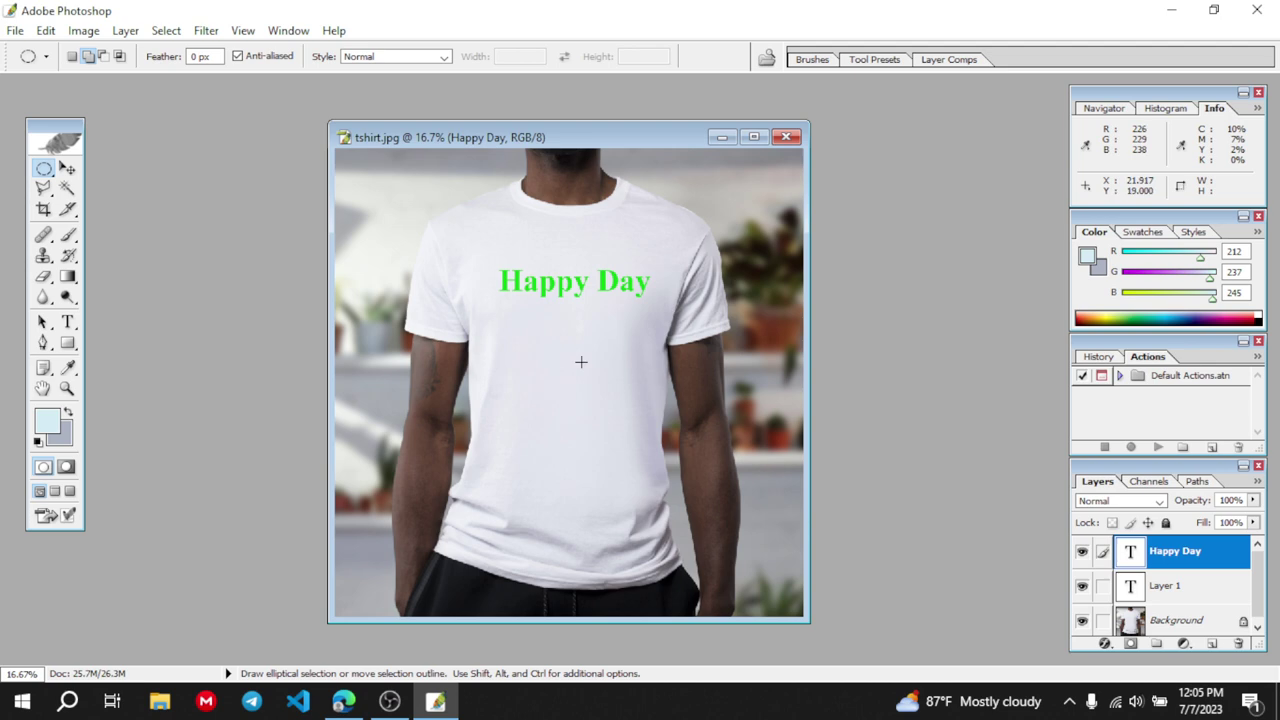
key("v")
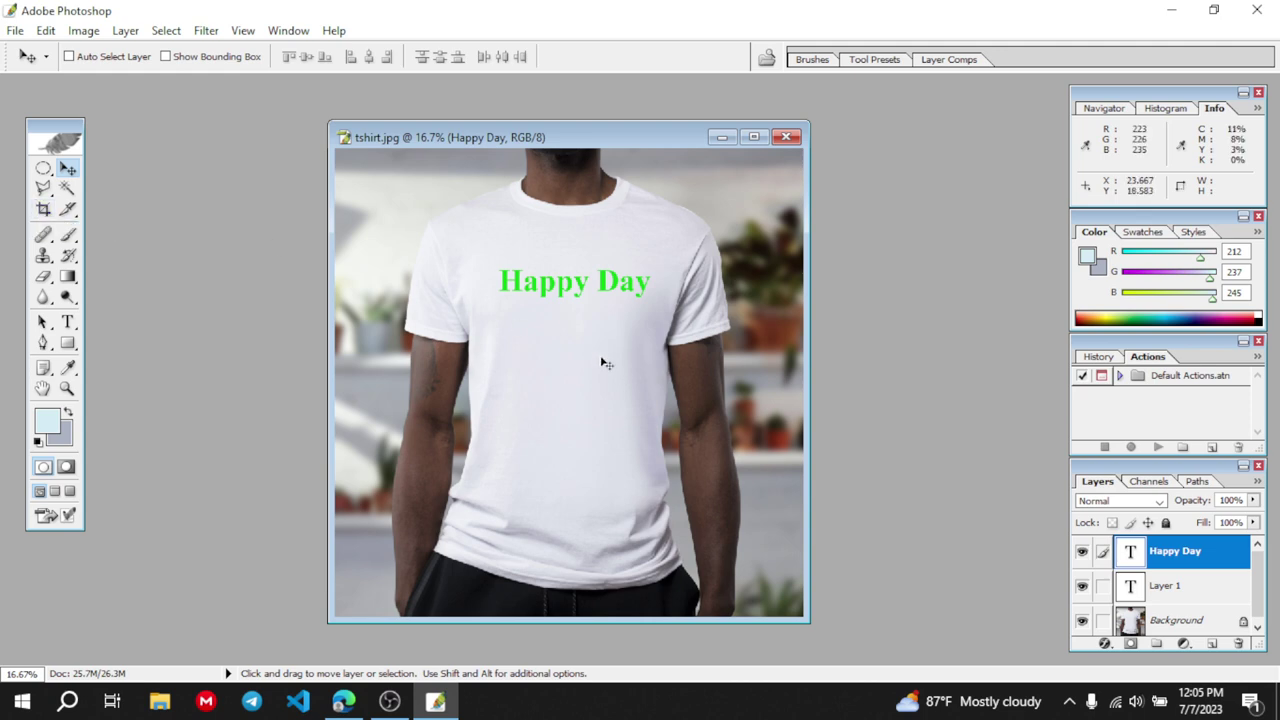
key("c")
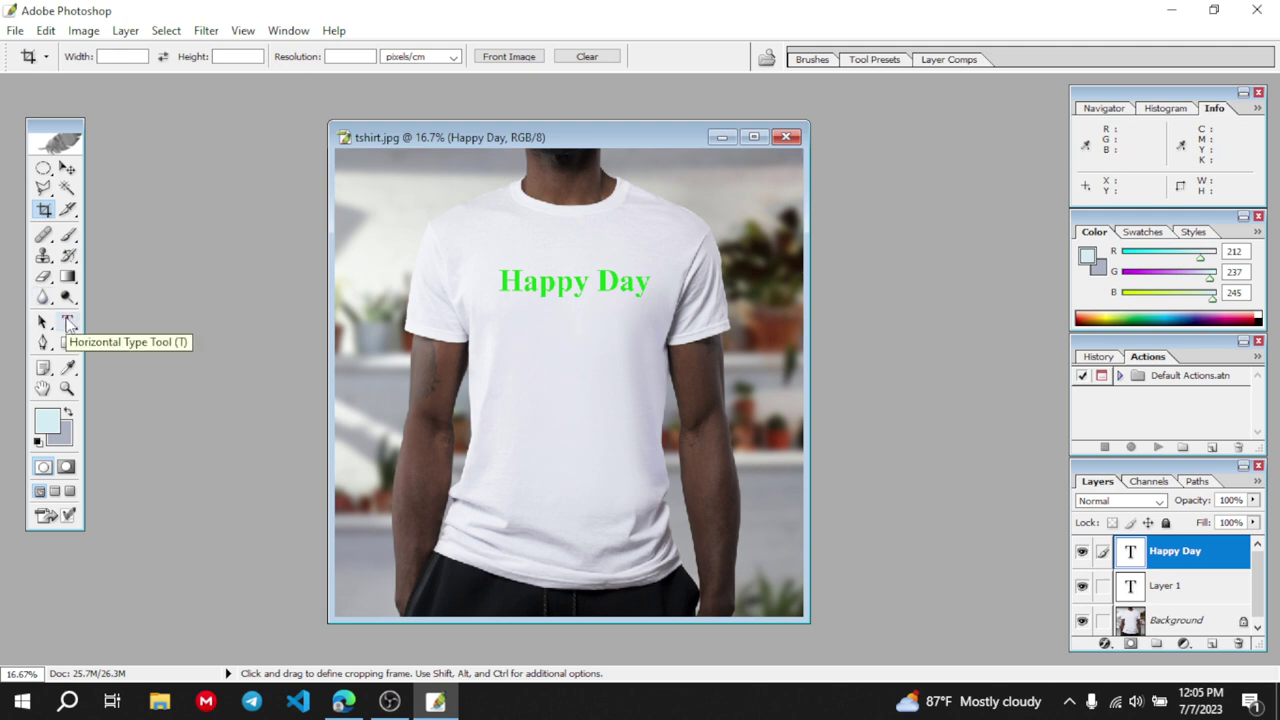
Start a new Type tool text line reading Hello below Happy Day on the shirt, and erase its characters
key("t")
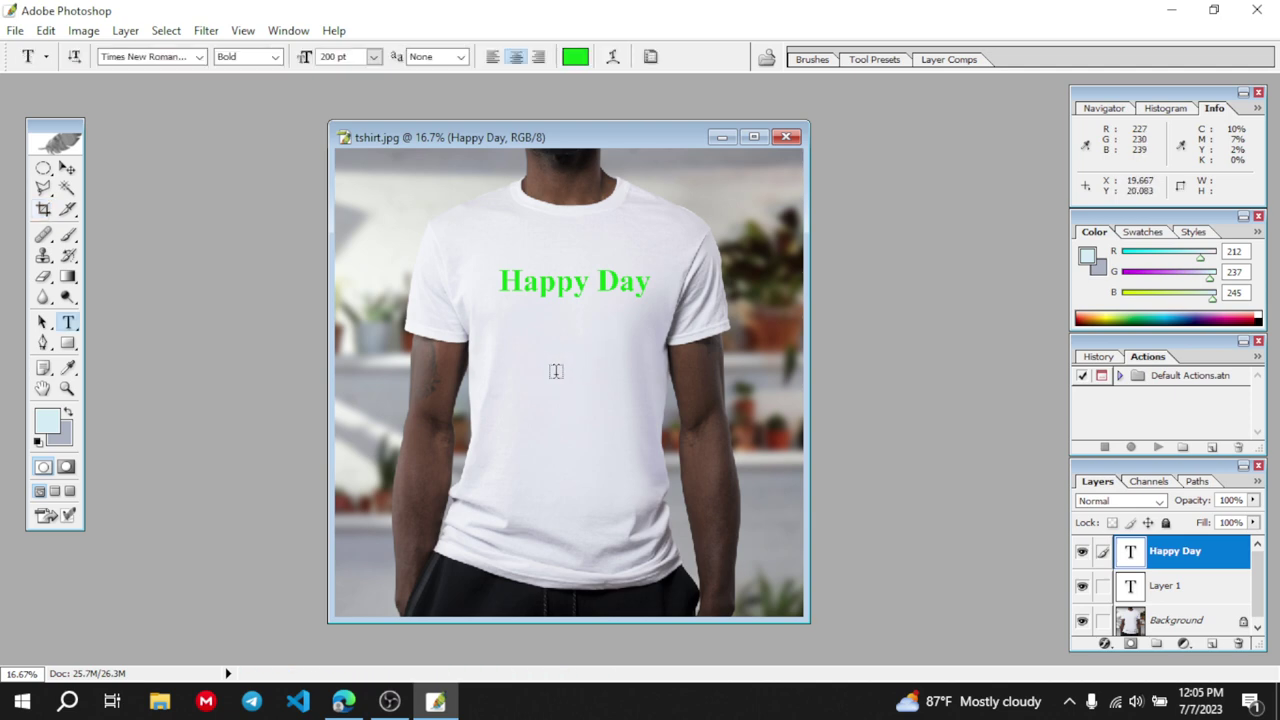
left_click(566, 364)
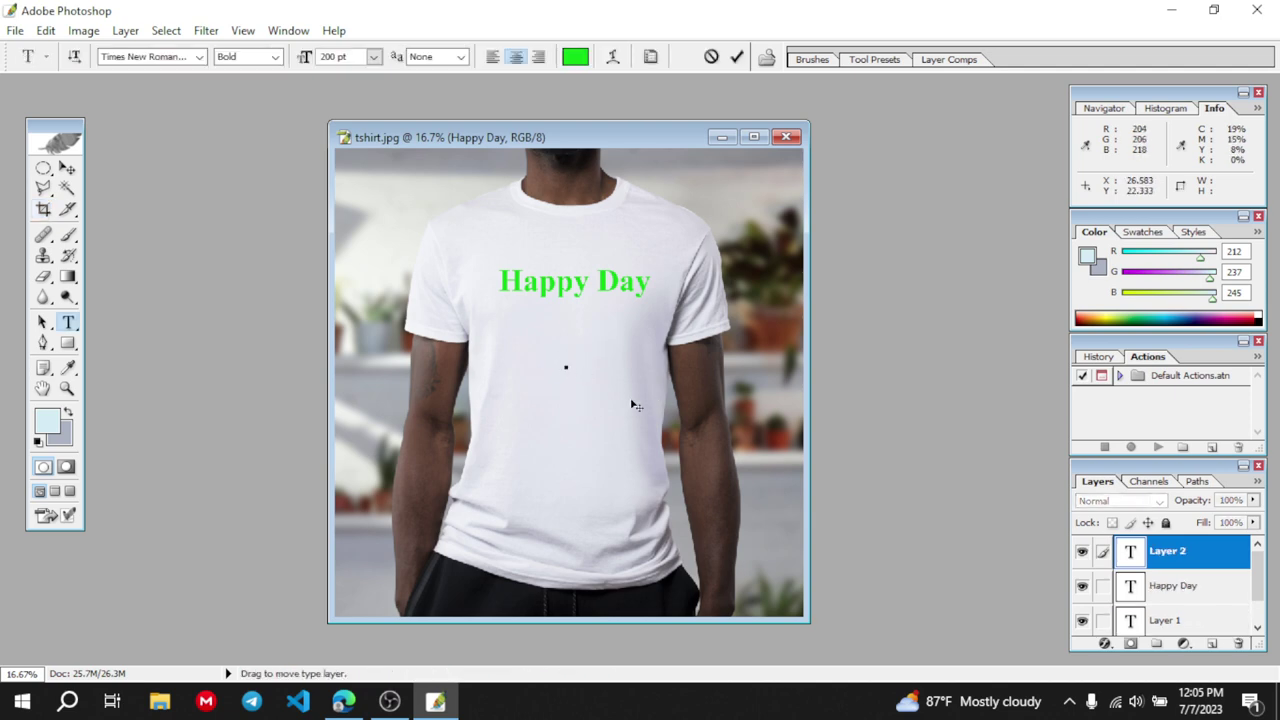
type("Hello")
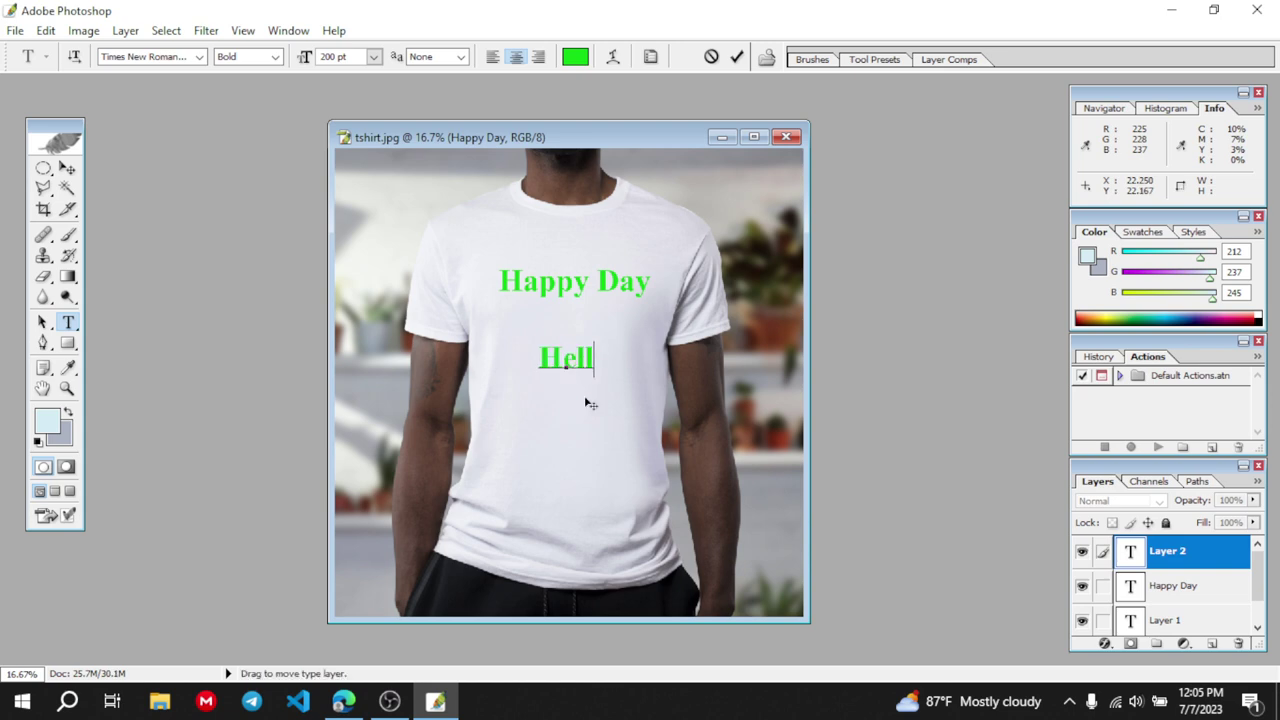
key("BackSpace")
key("BackSpace")
key("BackSpace")
key("BackSpace")
key("BackSpace")
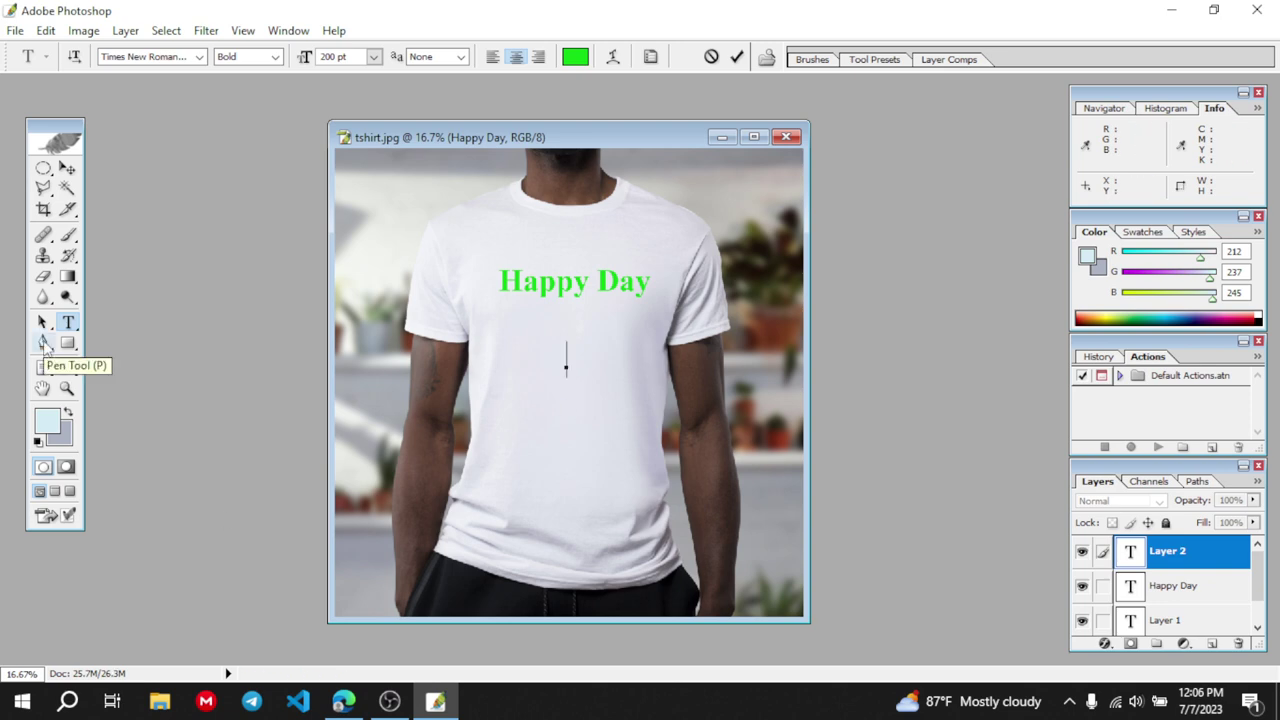
Switch to the computer class 9 PDF in Edge and underline the Pen Tool's shortcut letter in the Tools Panel figure
left_click(343, 701)
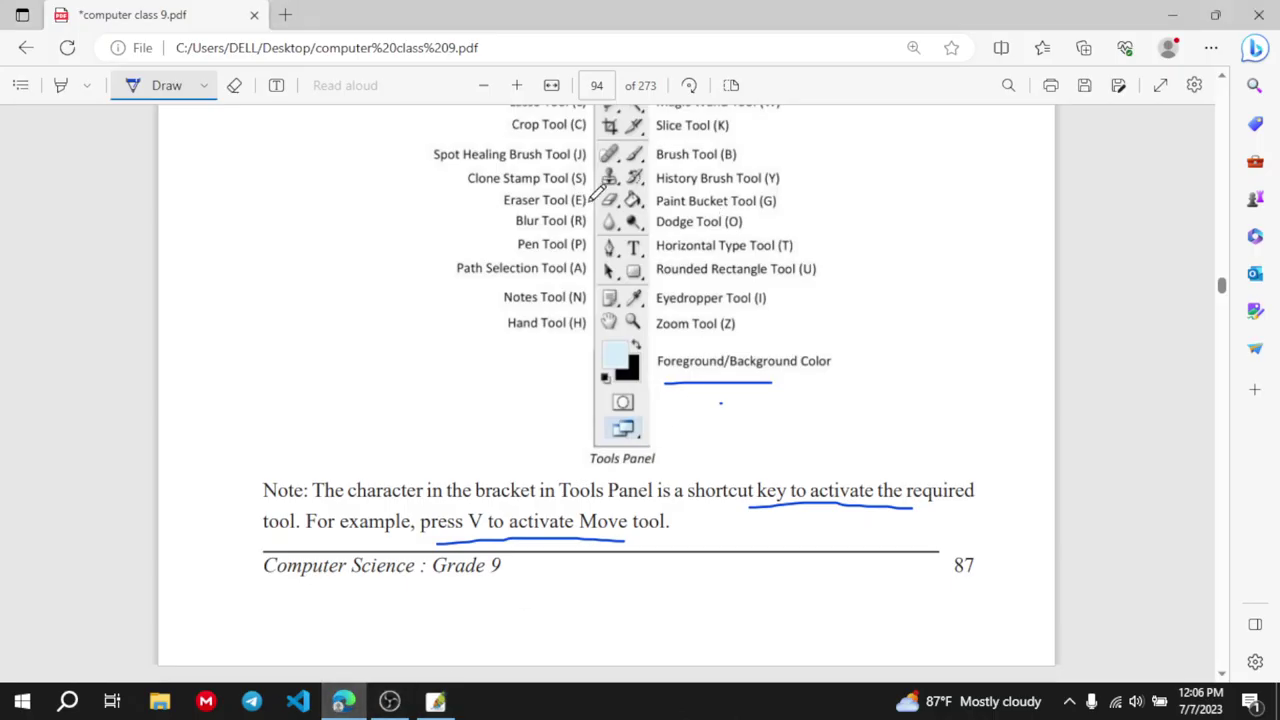
scroll(648, 198, "up", 1)
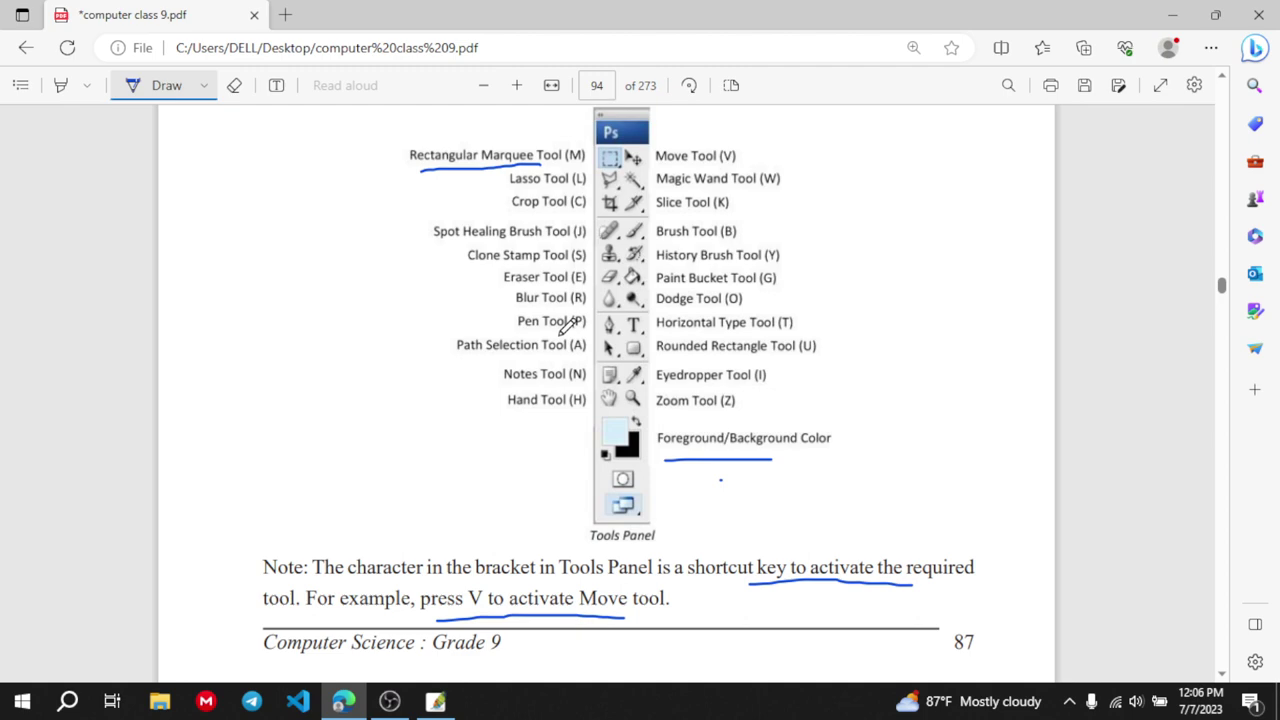
left_click_drag(560, 334, 589, 331)
Underline the Type Tool heading on page 95 and the key phrases about adding text, posters, invitations and text effects
scroll(594, 323, "down", 8)
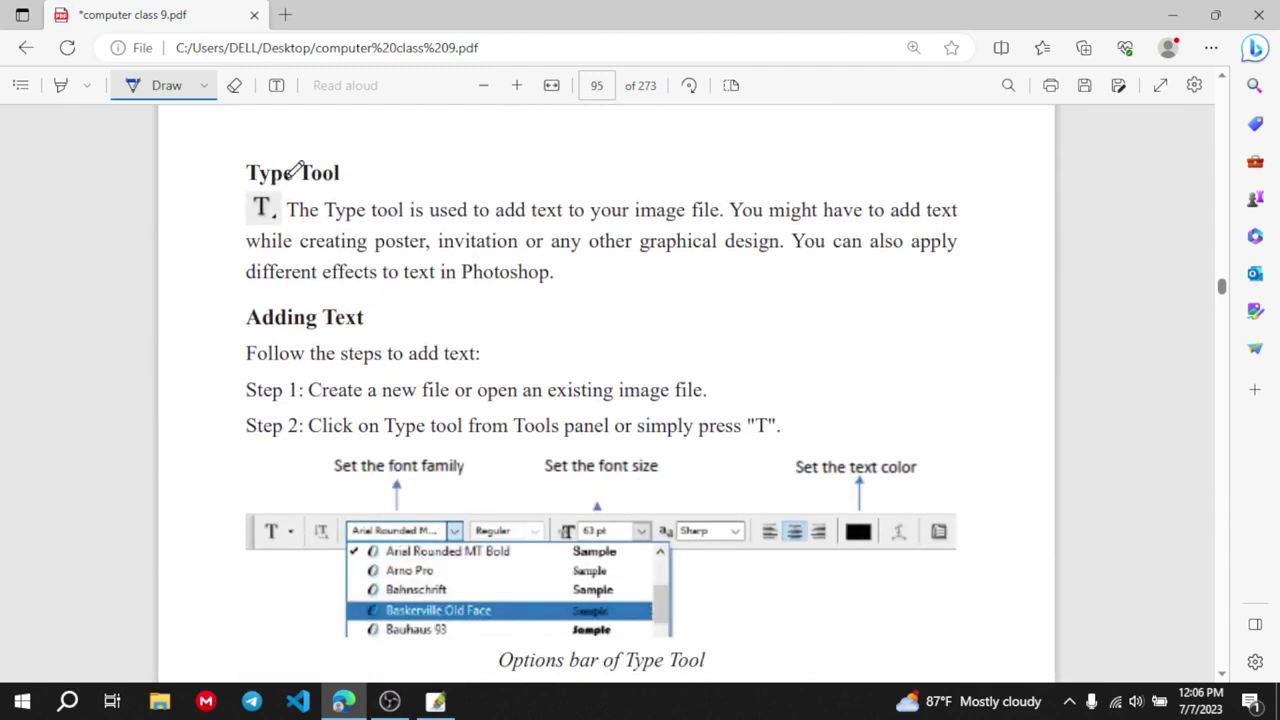
left_click_drag(284, 195, 364, 192)
left_click_drag(378, 226, 694, 222)
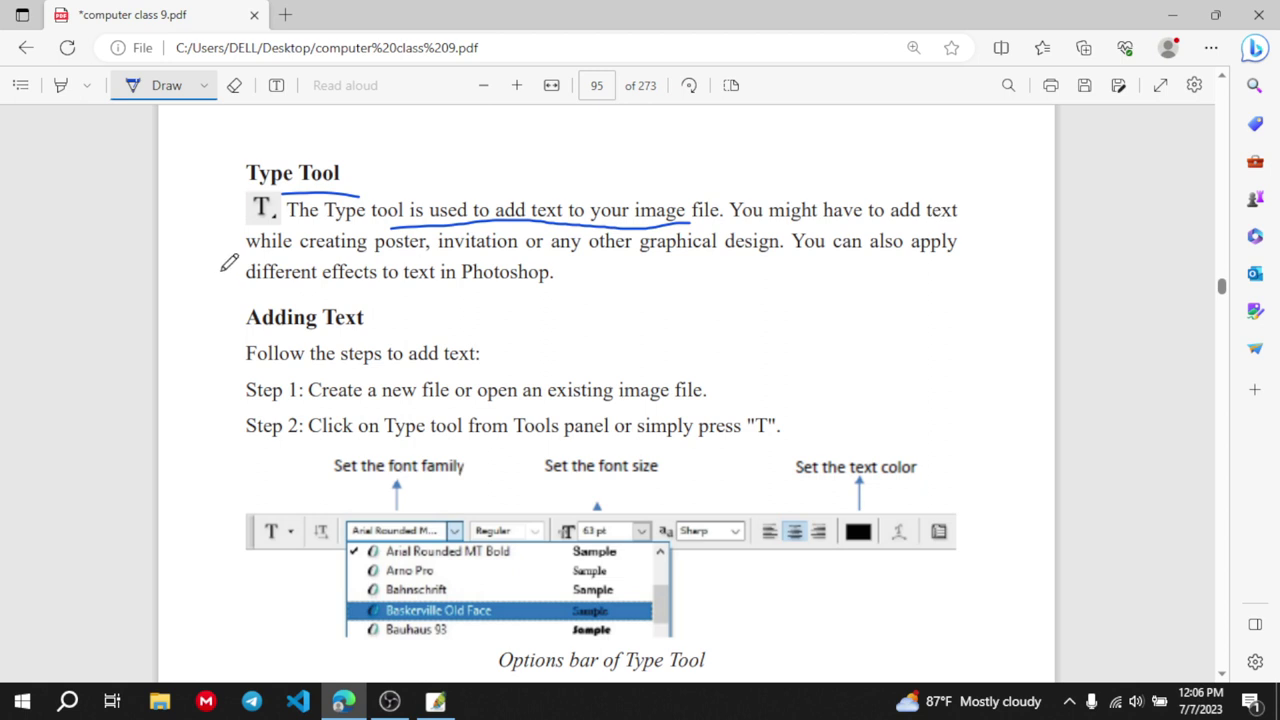
left_click_drag(278, 258, 742, 256)
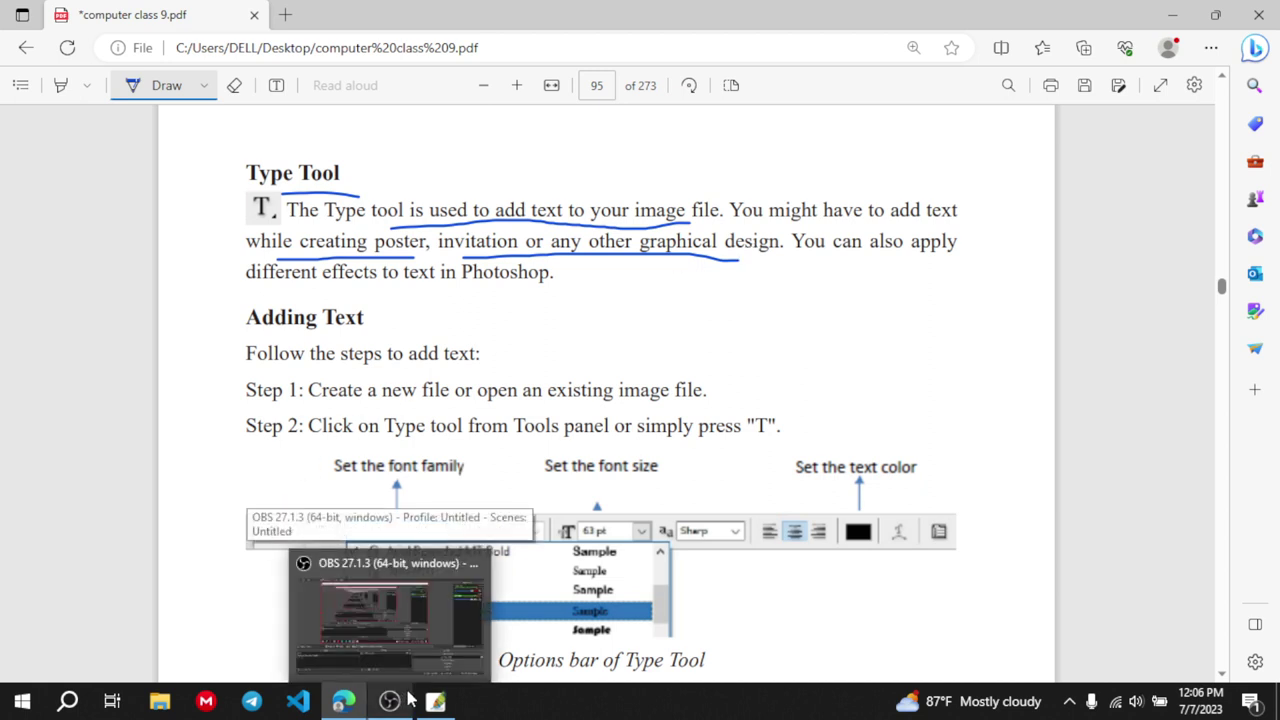
mouse_move(438, 702)
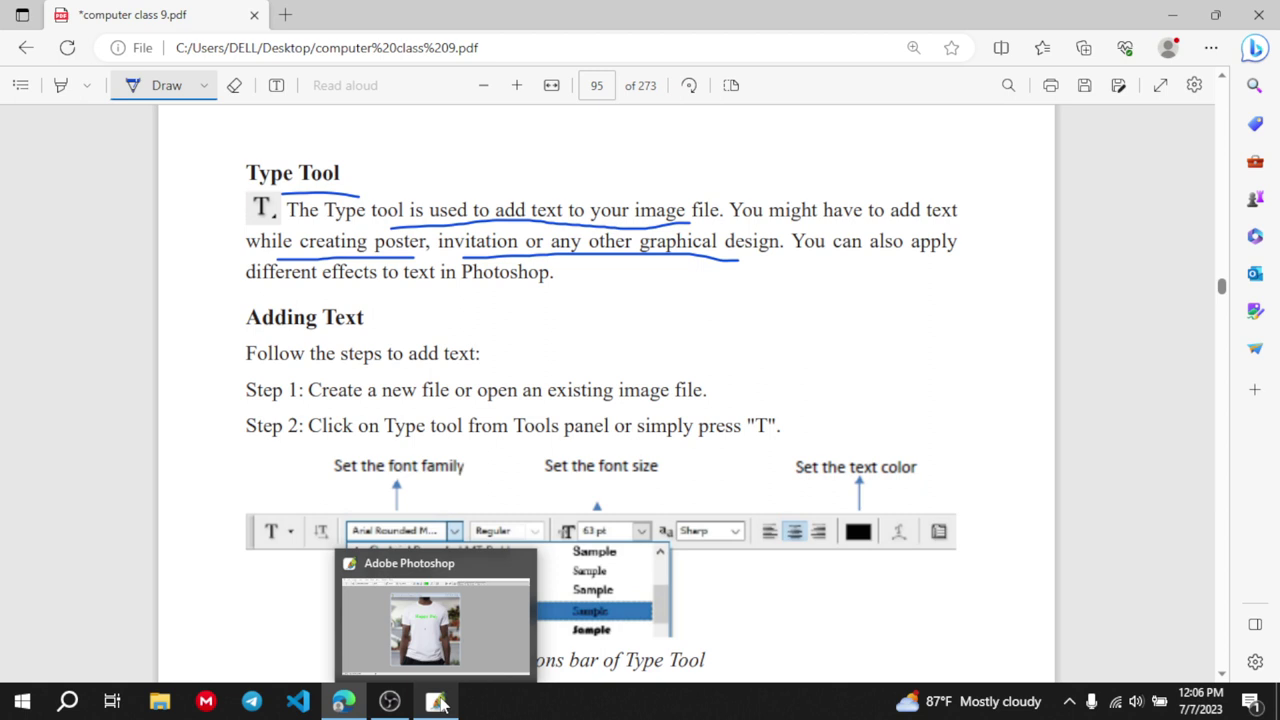
left_click_drag(280, 293, 499, 289)
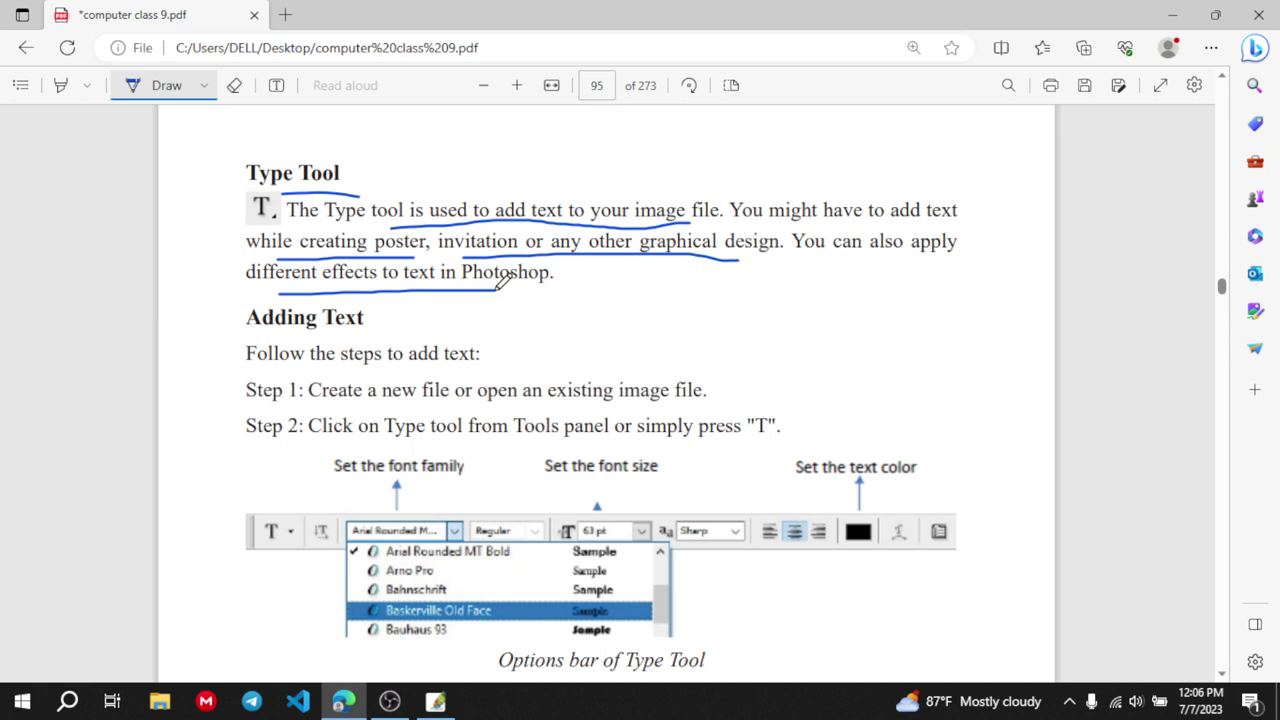
Underline "Type tool" in Step 2 of Adding Text and the font, text size and colour phrase in Step 4
scroll(500, 280, "down", 2)
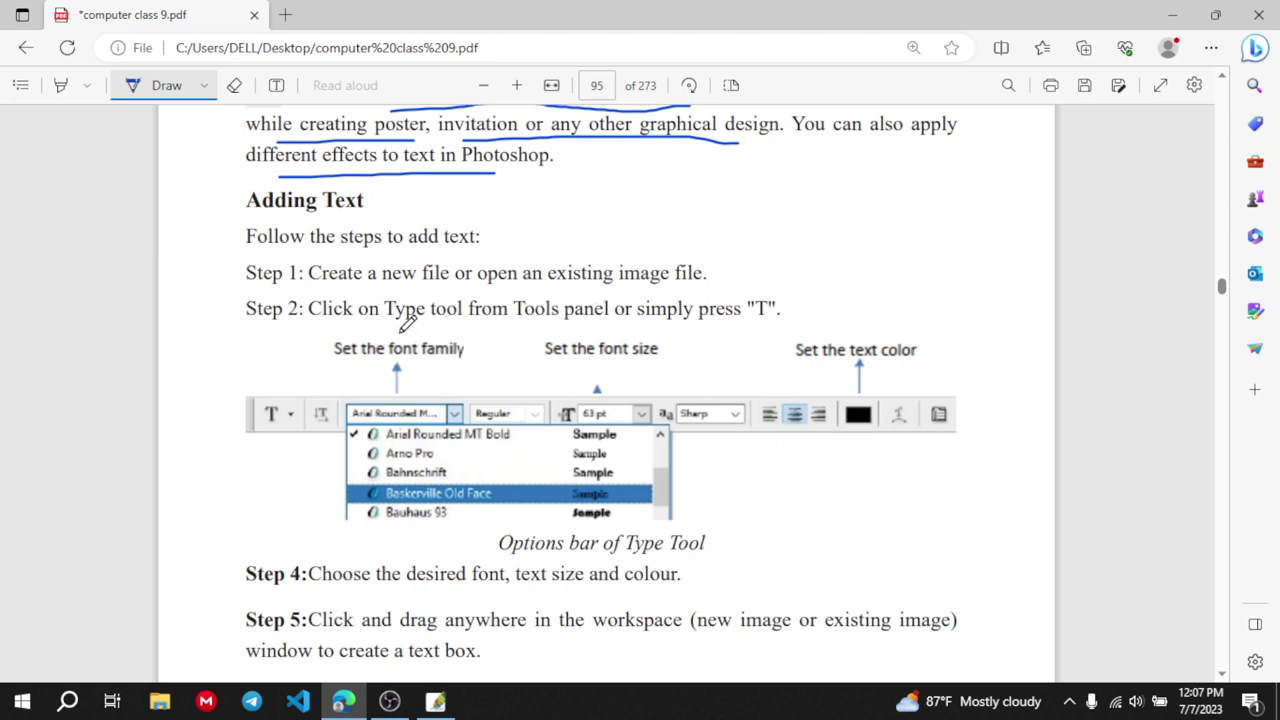
left_click_drag(400, 327, 488, 324)
scroll(624, 314, "down", 3)
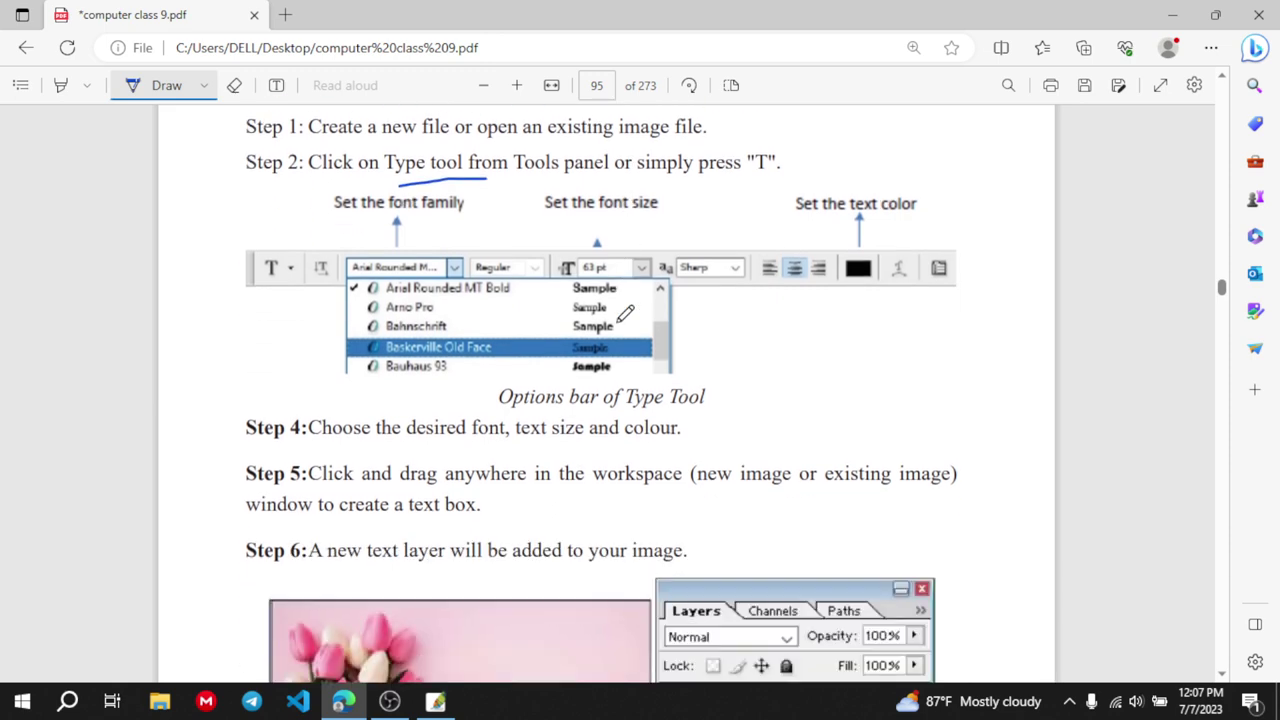
scroll(624, 314, "down", 2)
scroll(620, 314, "up", 3)
scroll(607, 314, "down", 4)
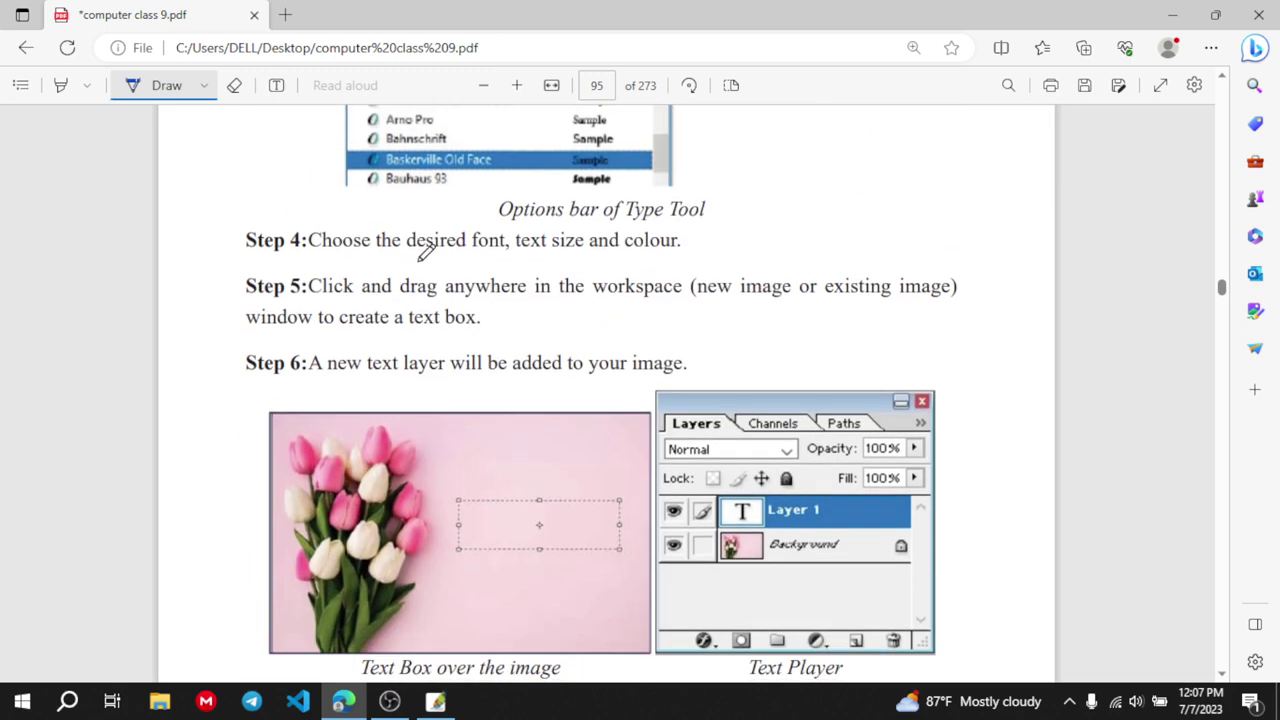
left_click_drag(418, 257, 654, 256)
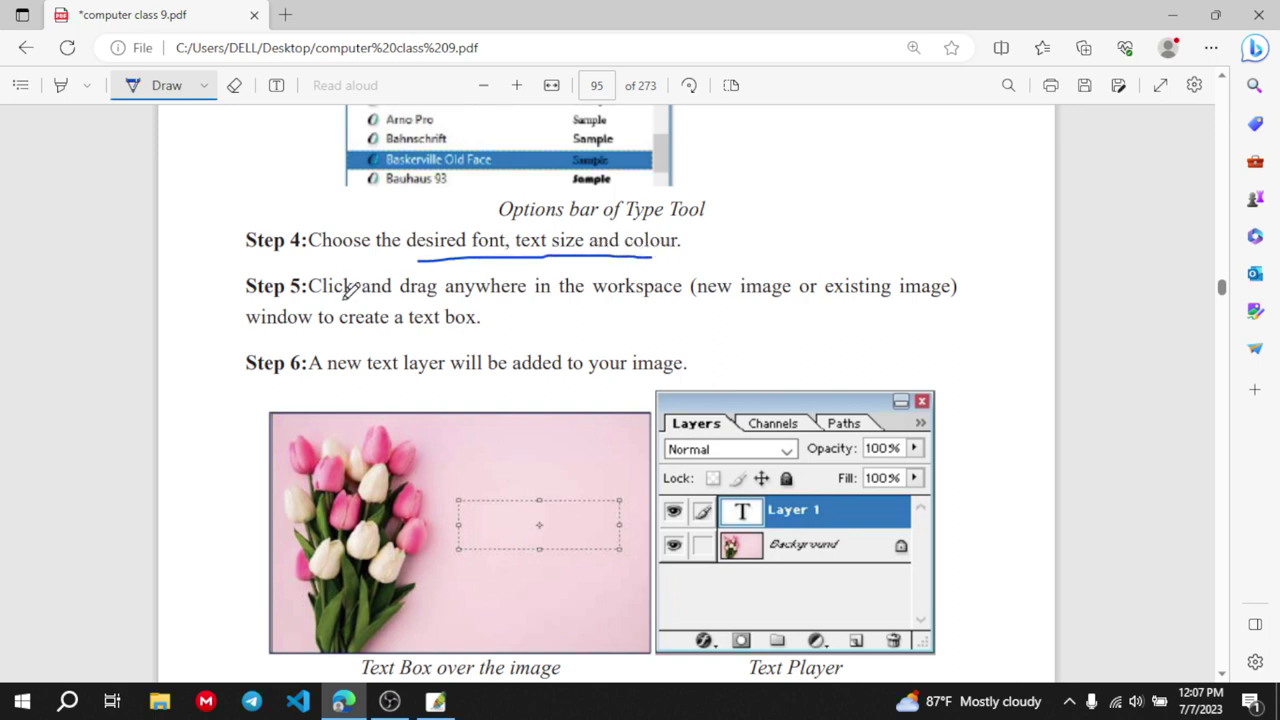
Underline the instruction to create a text box in Step 5 and "added to your image" in Step 6
left_click_drag(336, 298, 627, 298)
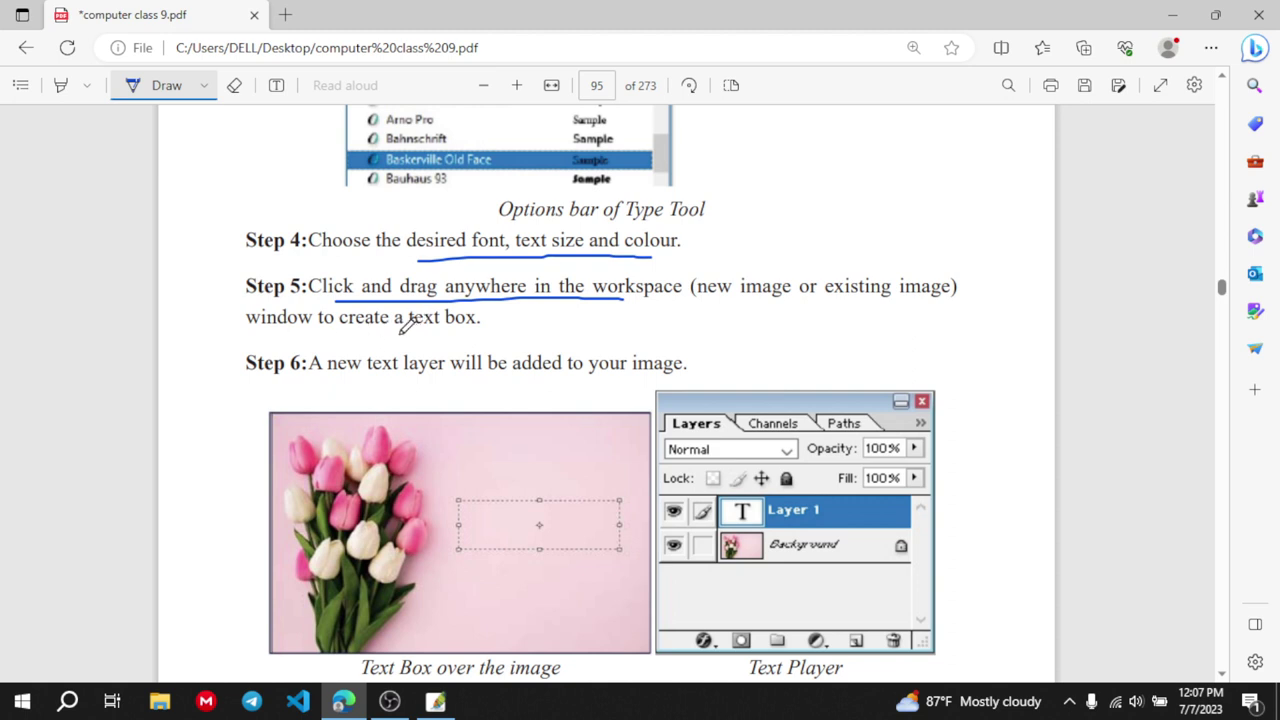
left_click_drag(400, 332, 479, 332)
left_click_drag(502, 381, 662, 377)
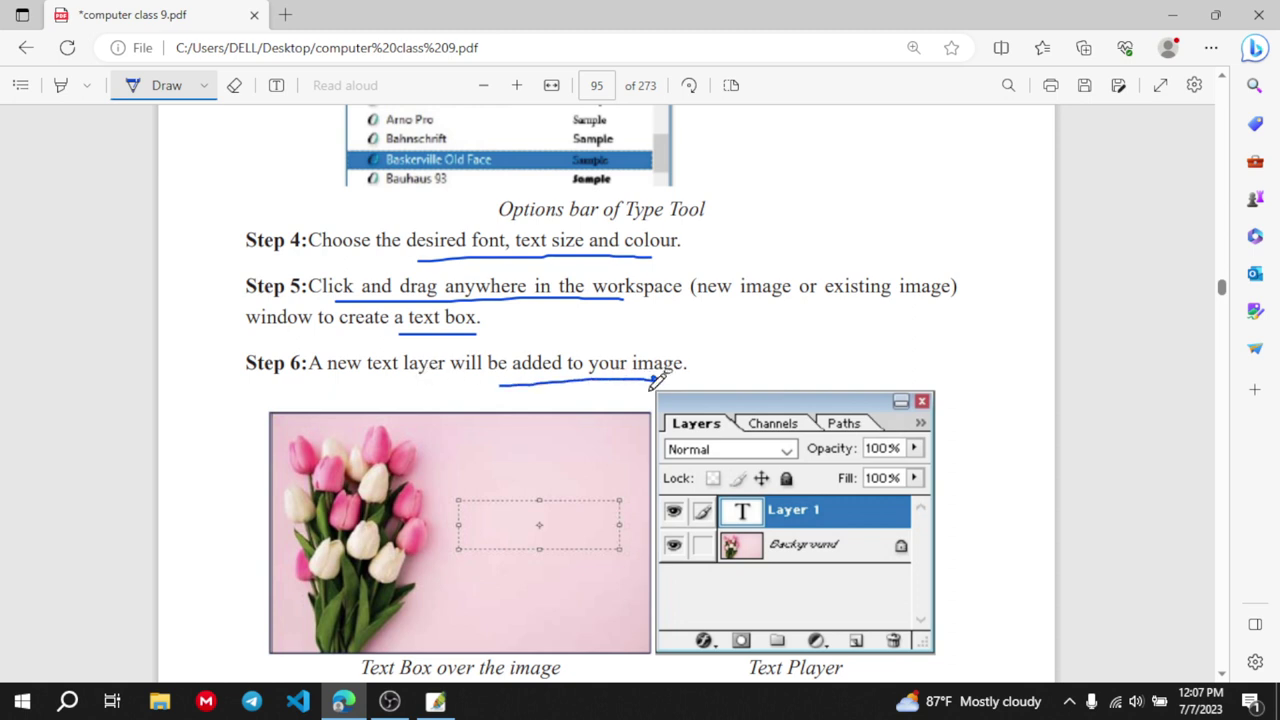
Underline the Happy New Year! text in the tulip image on page 96, and return to the Moving Text steps
scroll(660, 382, "down", 5)
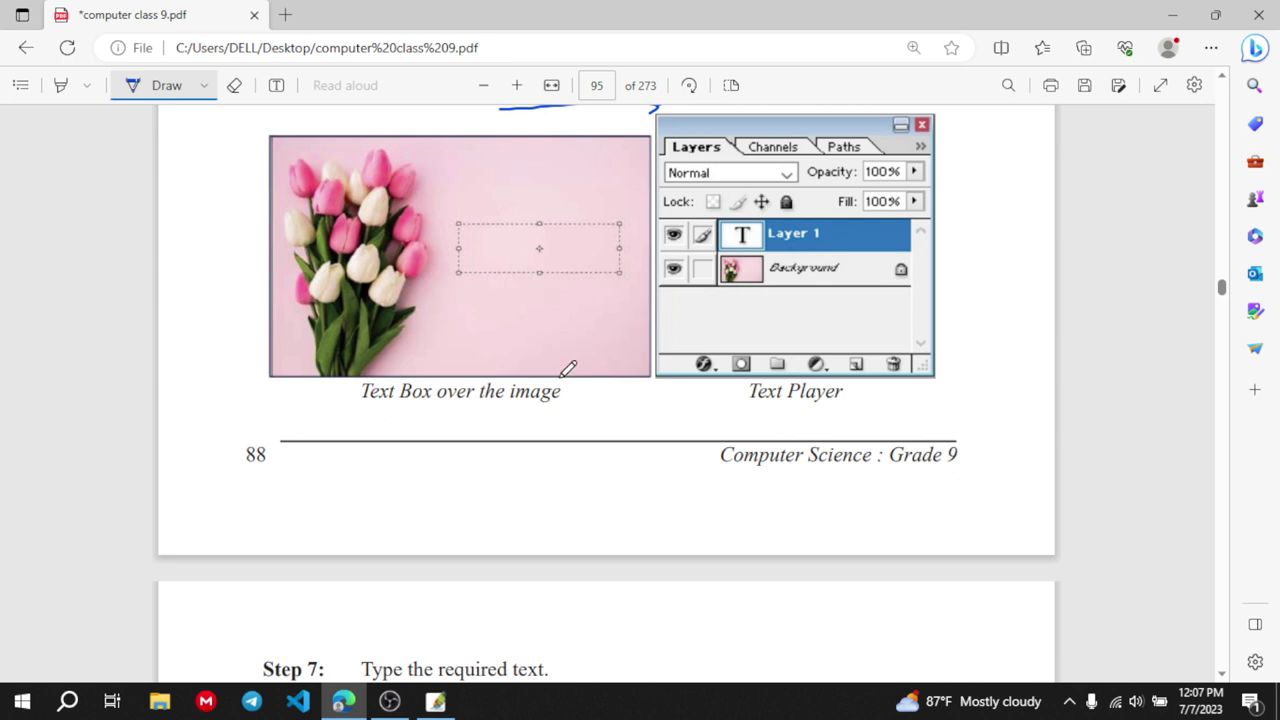
scroll(567, 366, "down", 7)
scroll(567, 368, "down", 4)
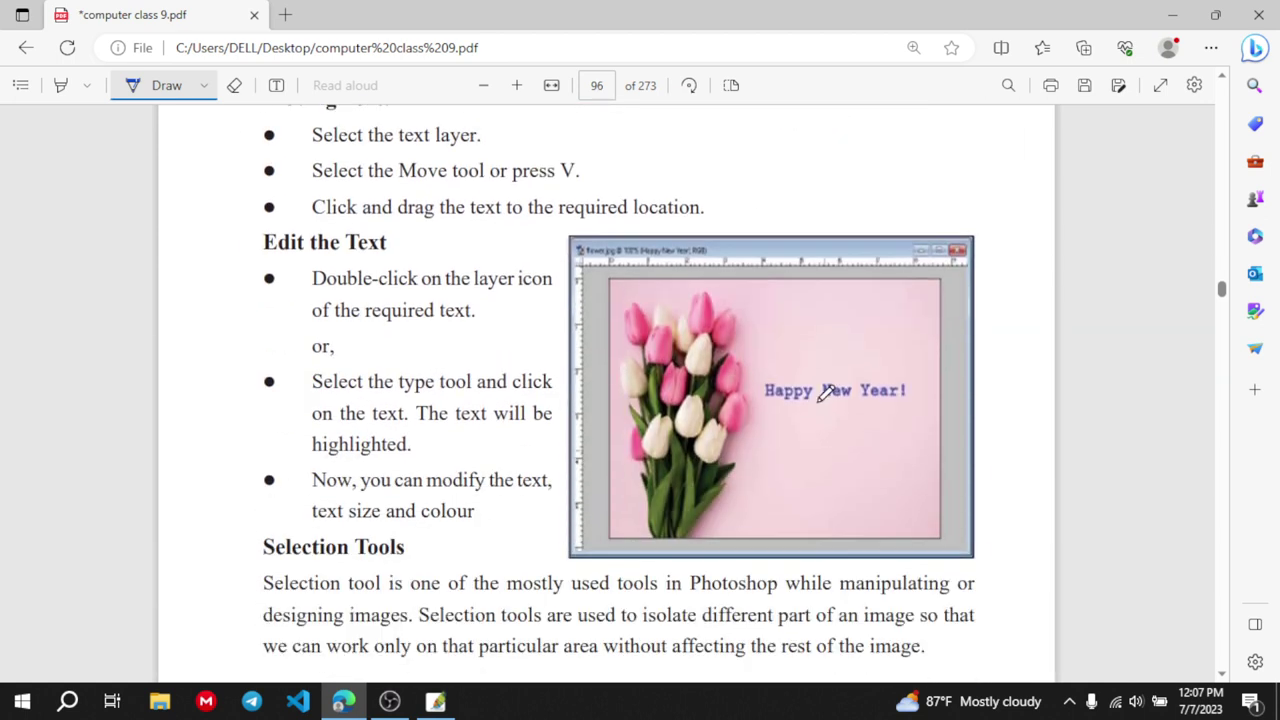
left_click_drag(780, 416, 878, 417)
scroll(882, 410, "up", 4)
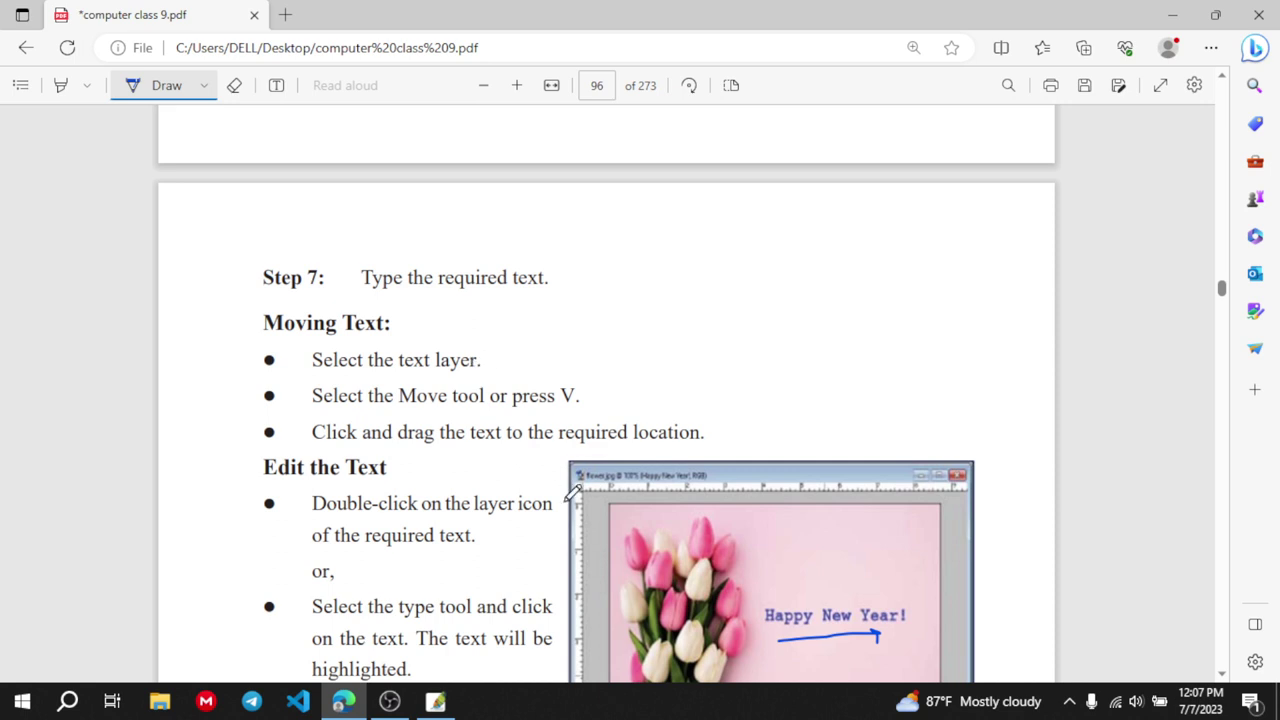
scroll(575, 490, "down", 1)
Switch back to Photoshop, end the text entry on Layer 2, and open and close its layer name for editing
left_click(435, 701)
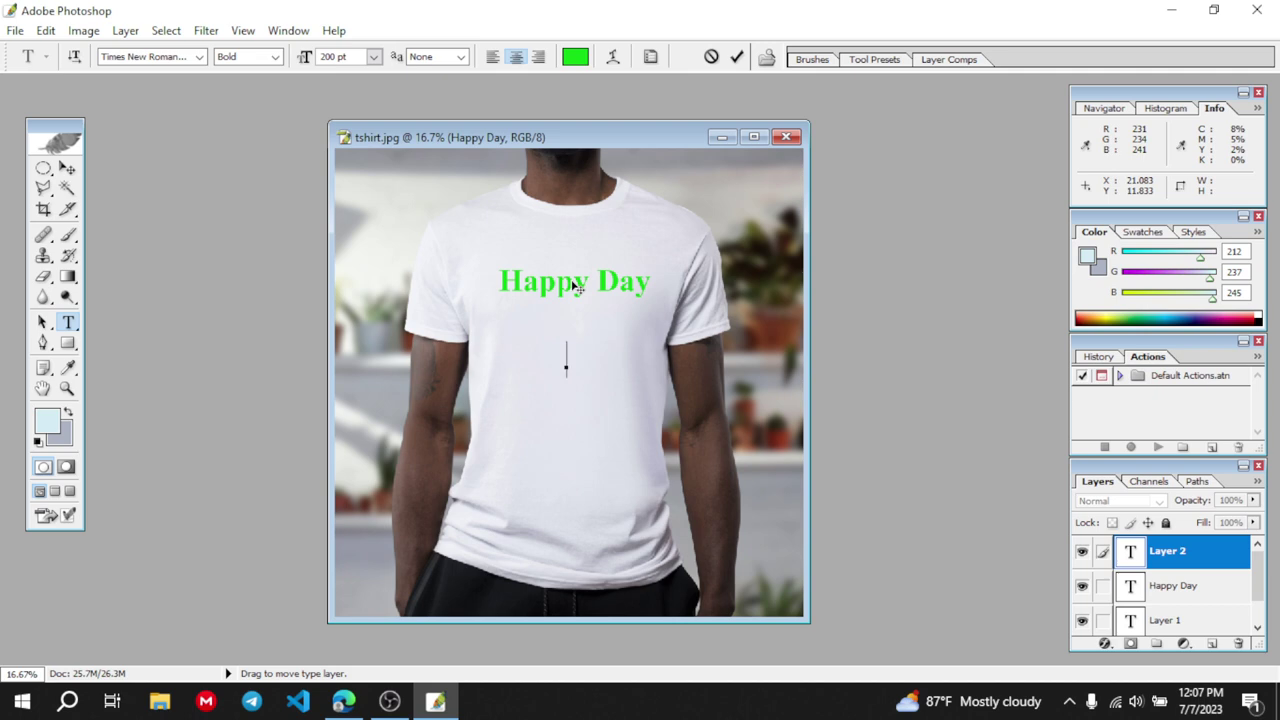
double_click(1170, 551)
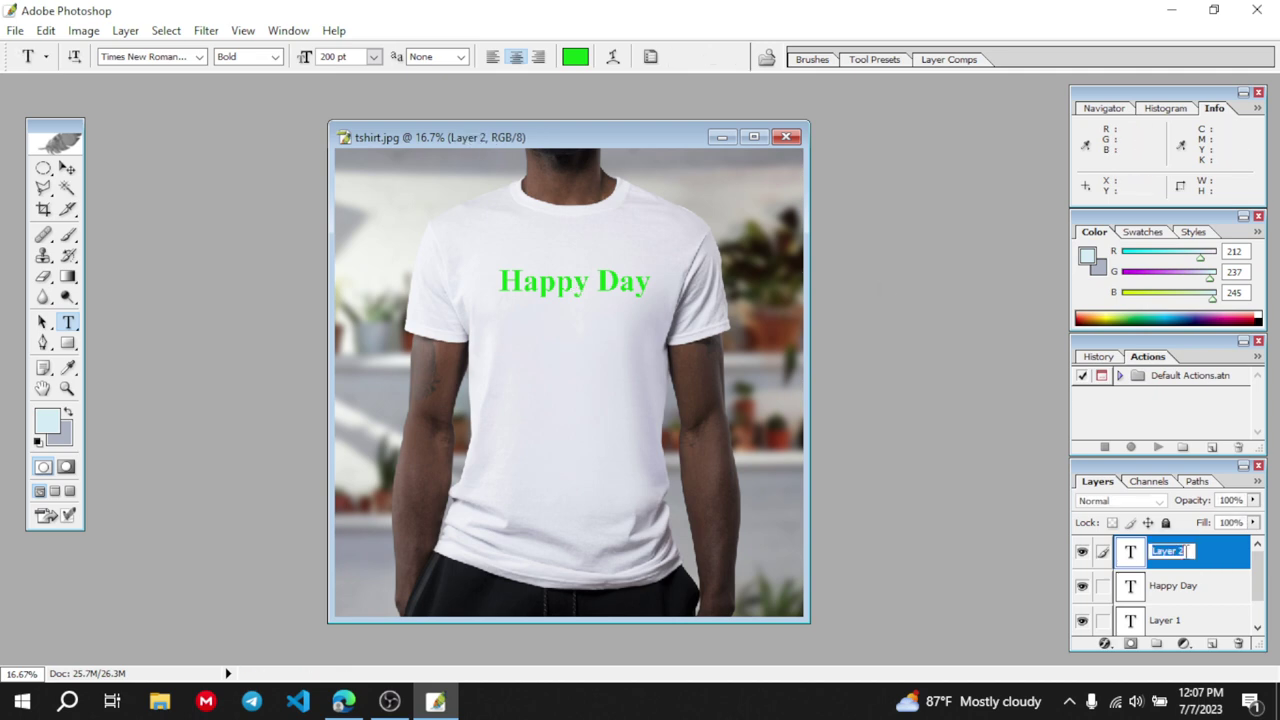
left_click(1237, 562)
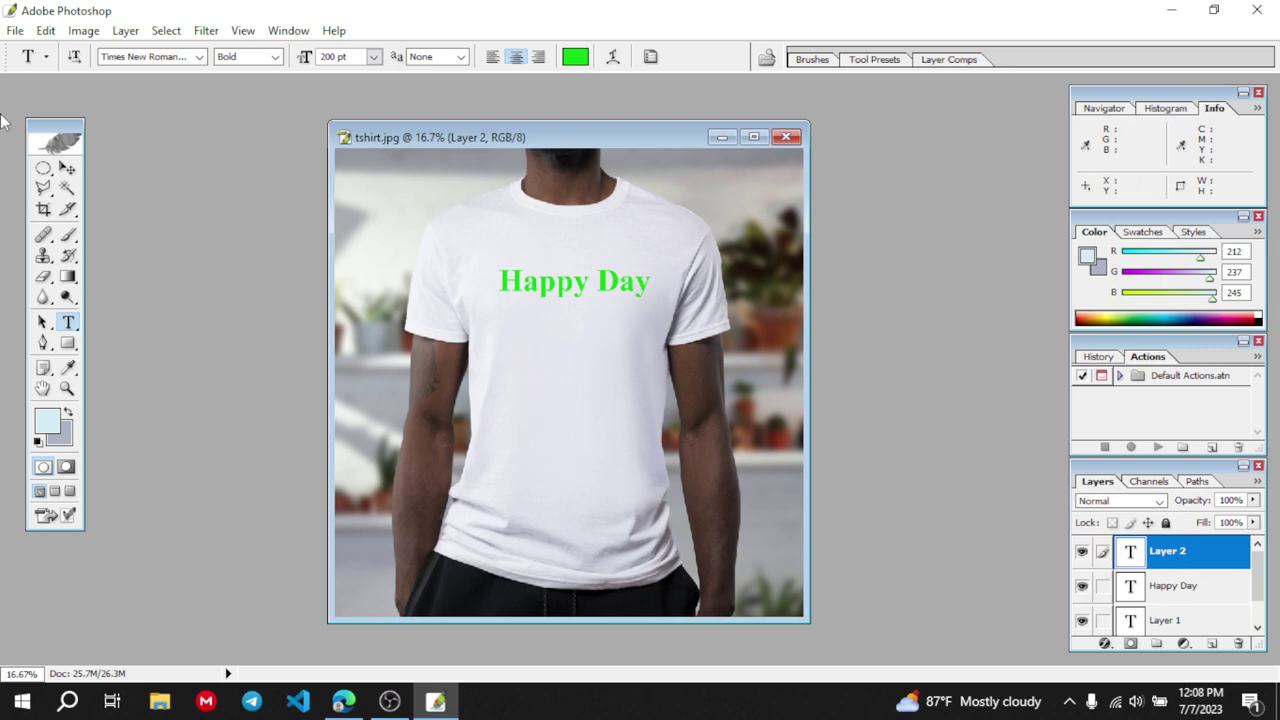
Select the Happy Day text layer and move its text slightly down and to the right on the shirt with the Move tool
left_click(1172, 588)
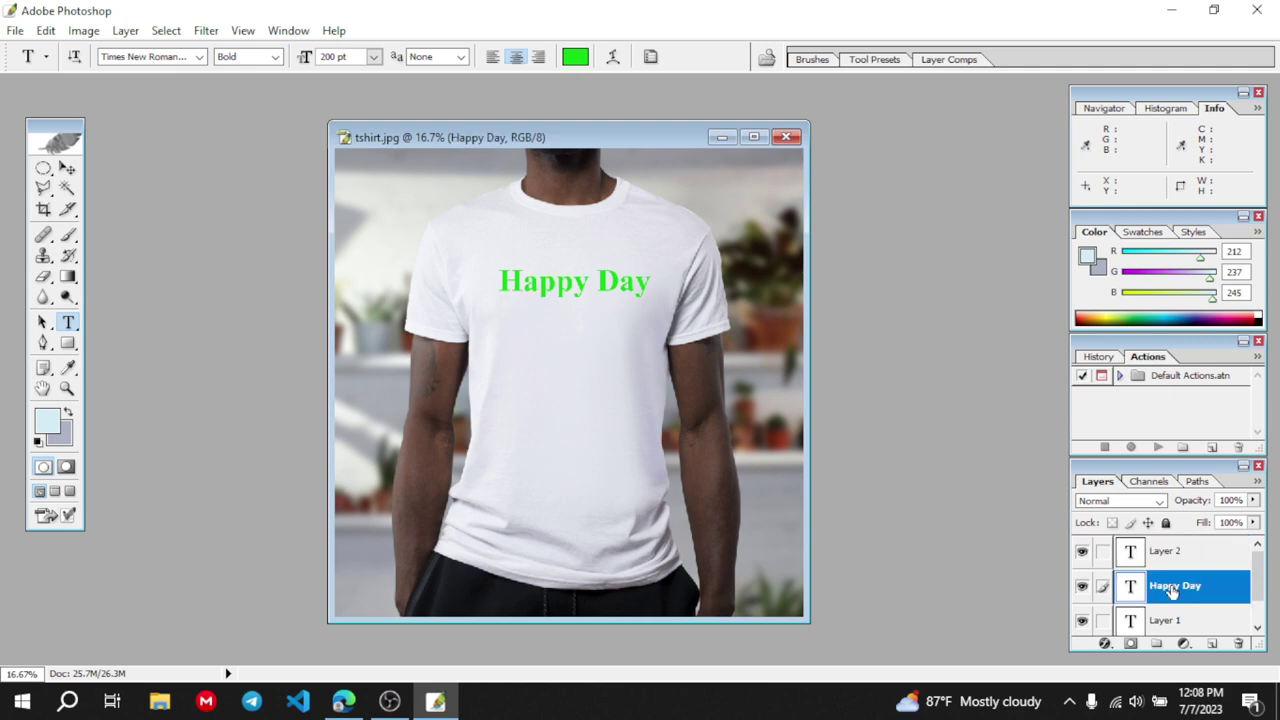
left_click(576, 285)
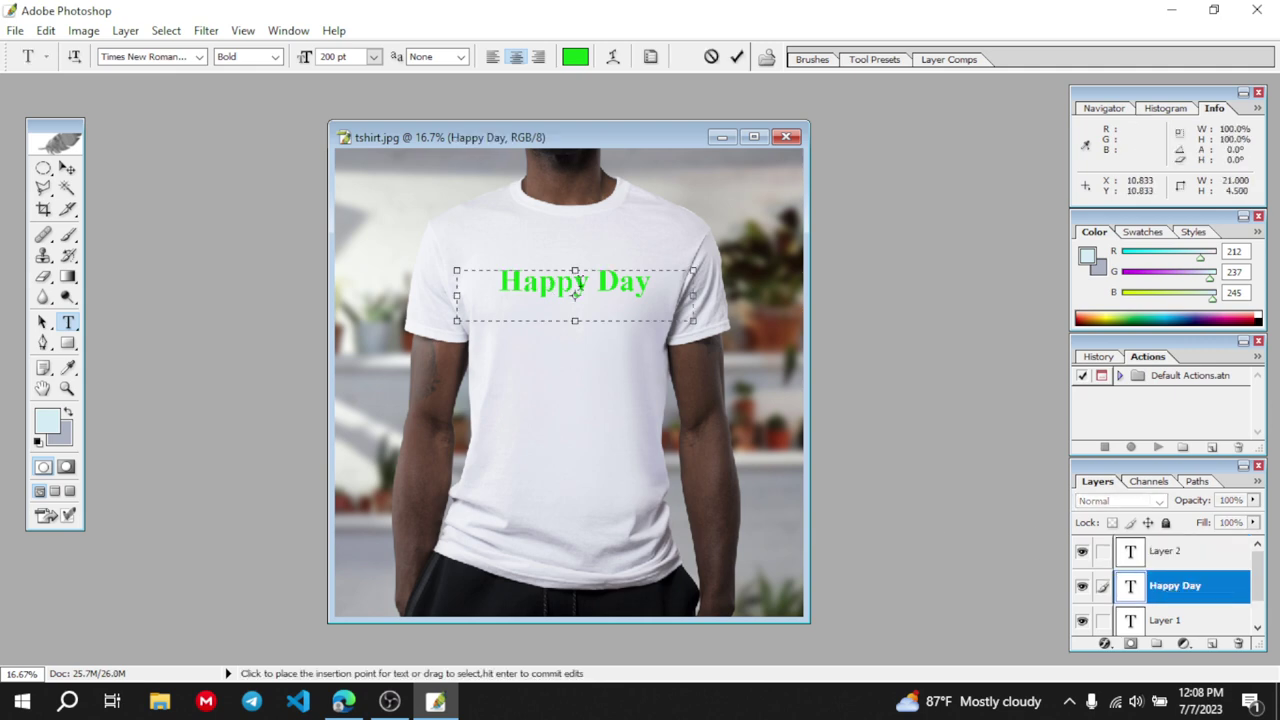
key("ctrl+Return")
key("v")
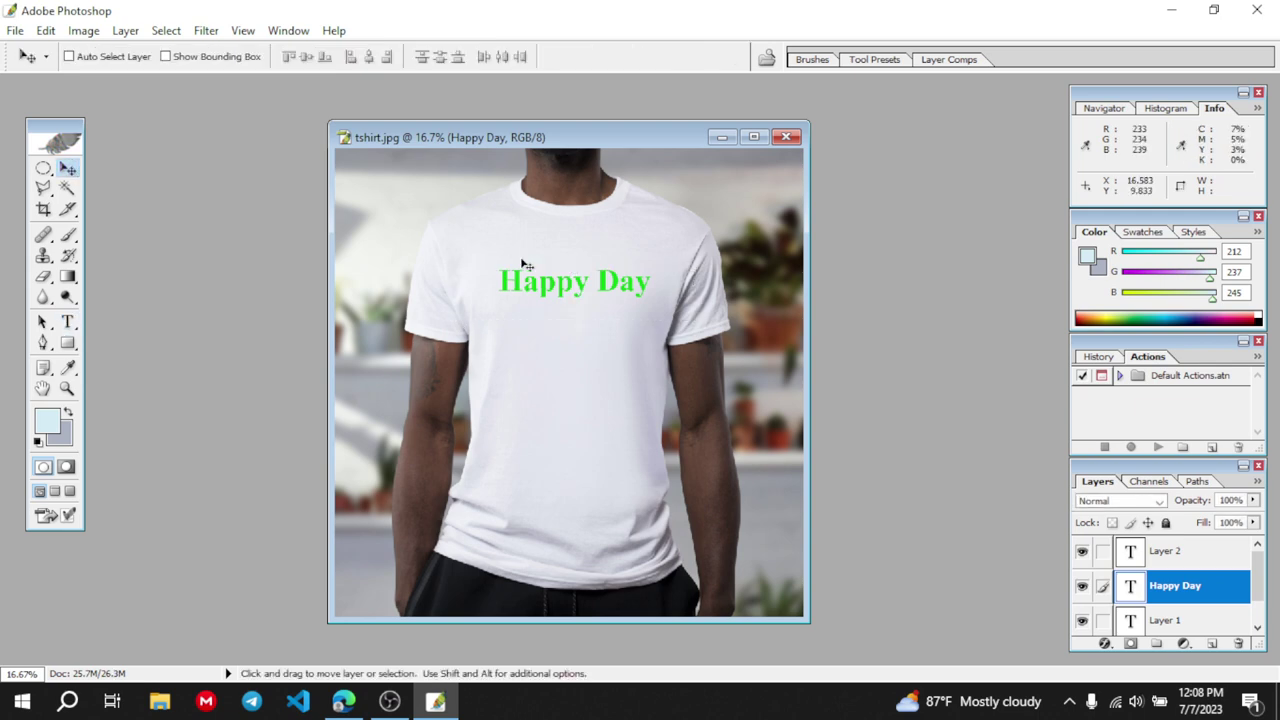
left_click_drag(530, 268, 543, 303)
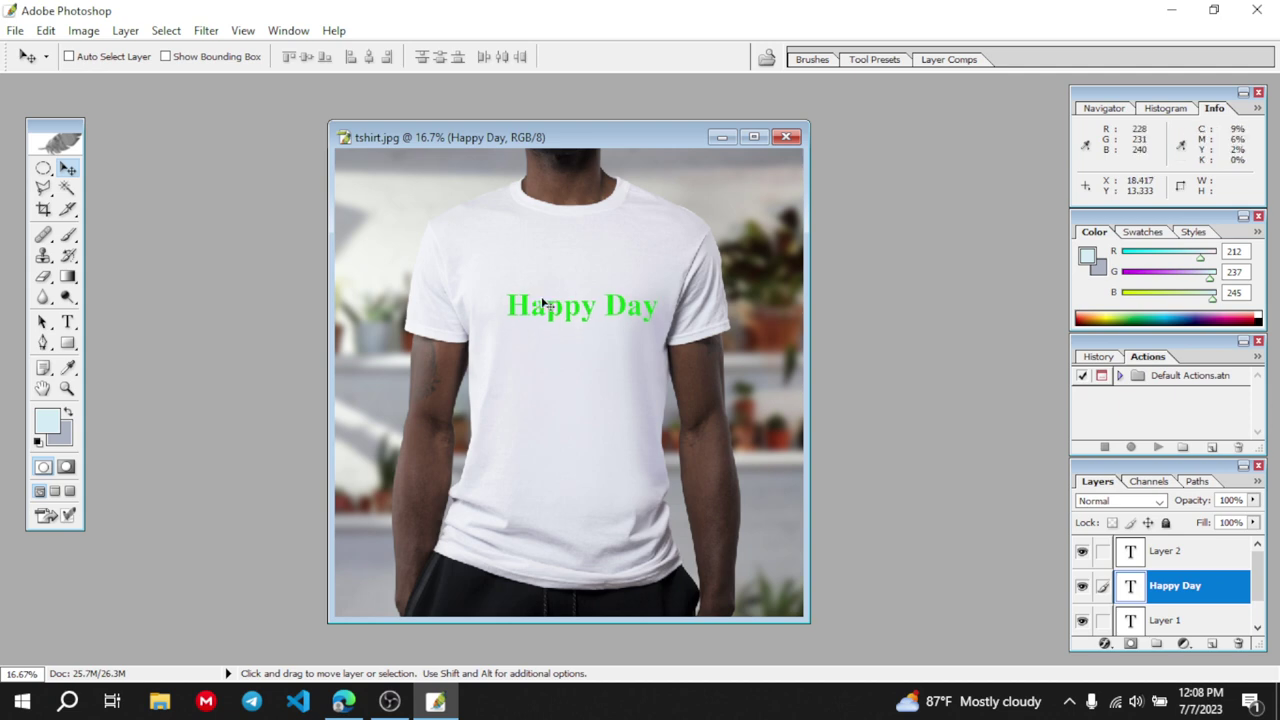
Switch to the PDF textbook and underline "text size and colour" in the Edit the Text section on page 96
left_click(343, 701)
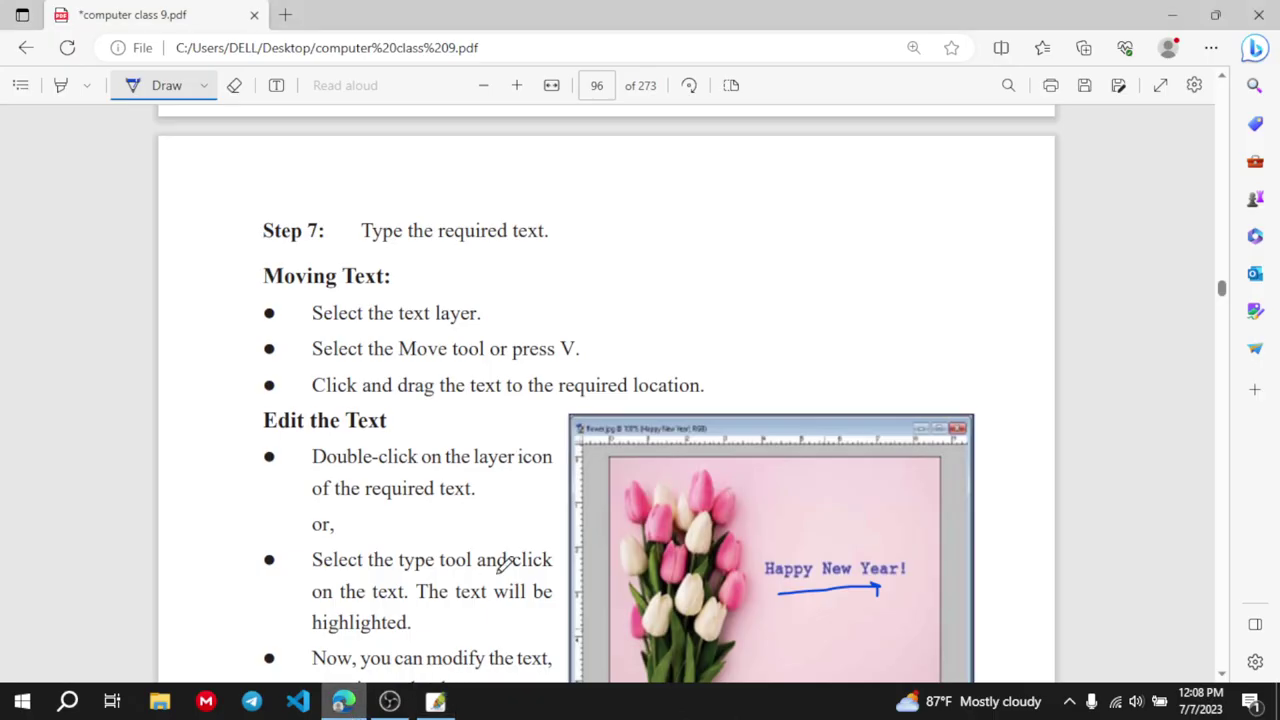
scroll(541, 560, "down", 1)
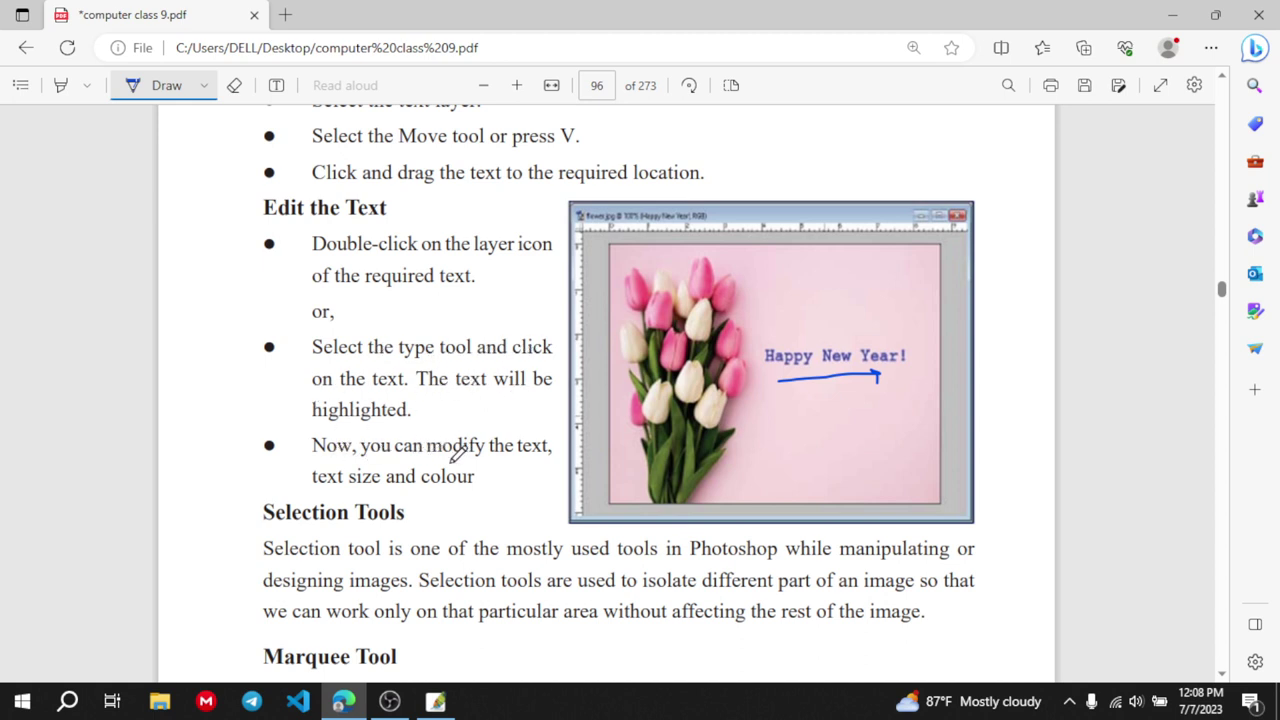
left_click_drag(328, 494, 438, 483)
Underline "Selection tool", "designing images", "isolate different part of an image" and "can work only on that" in the Selection Tools paragraph
scroll(438, 480, "down", 3)
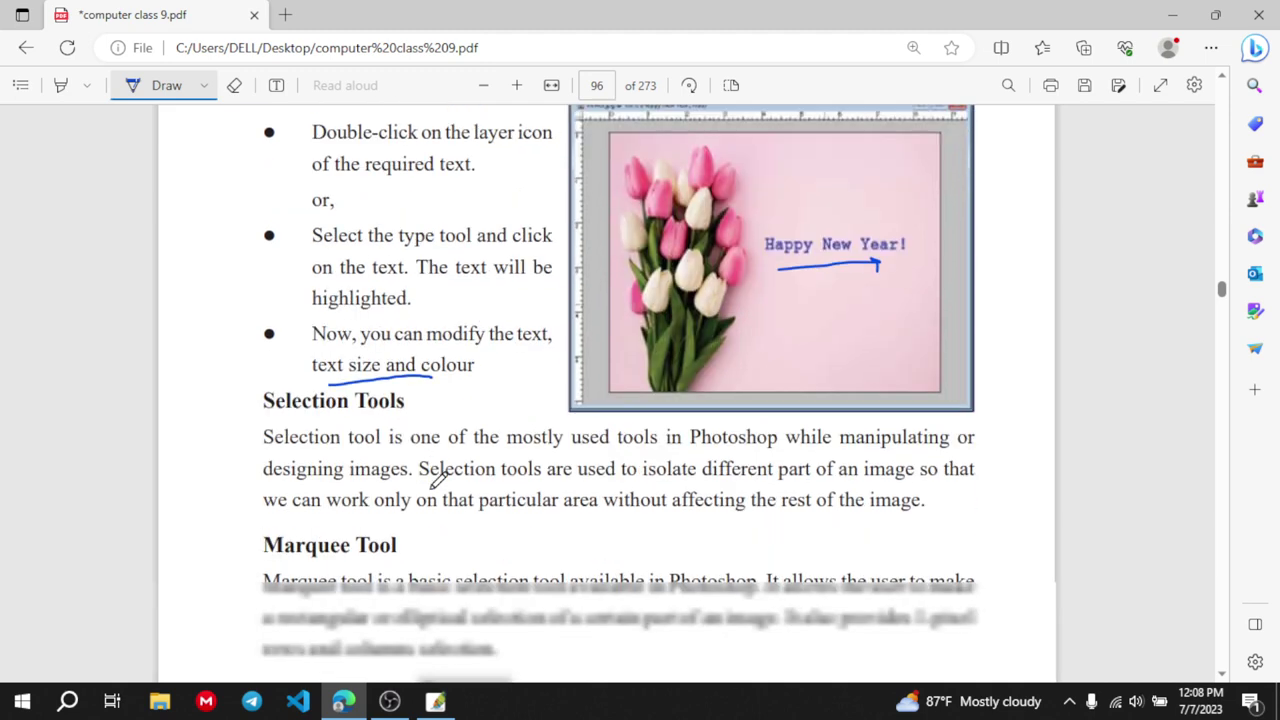
scroll(438, 481, "down", 2)
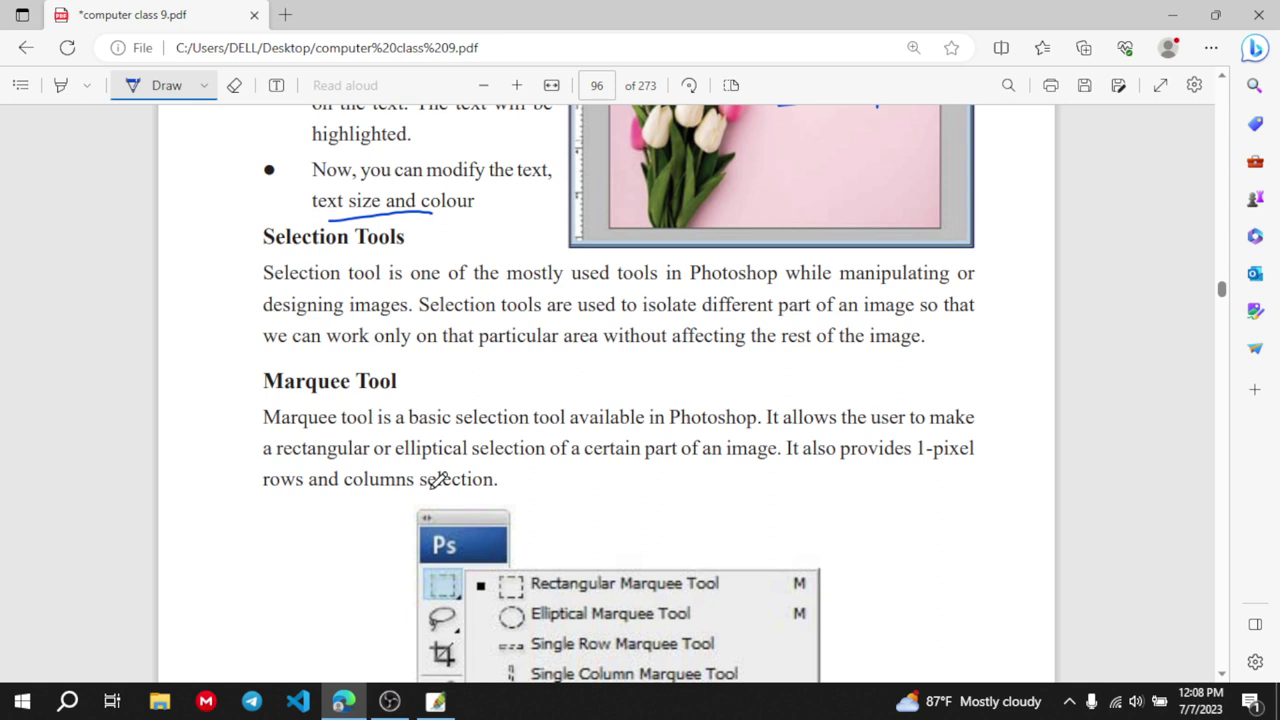
left_click_drag(293, 288, 372, 286)
left_click_drag(313, 320, 389, 320)
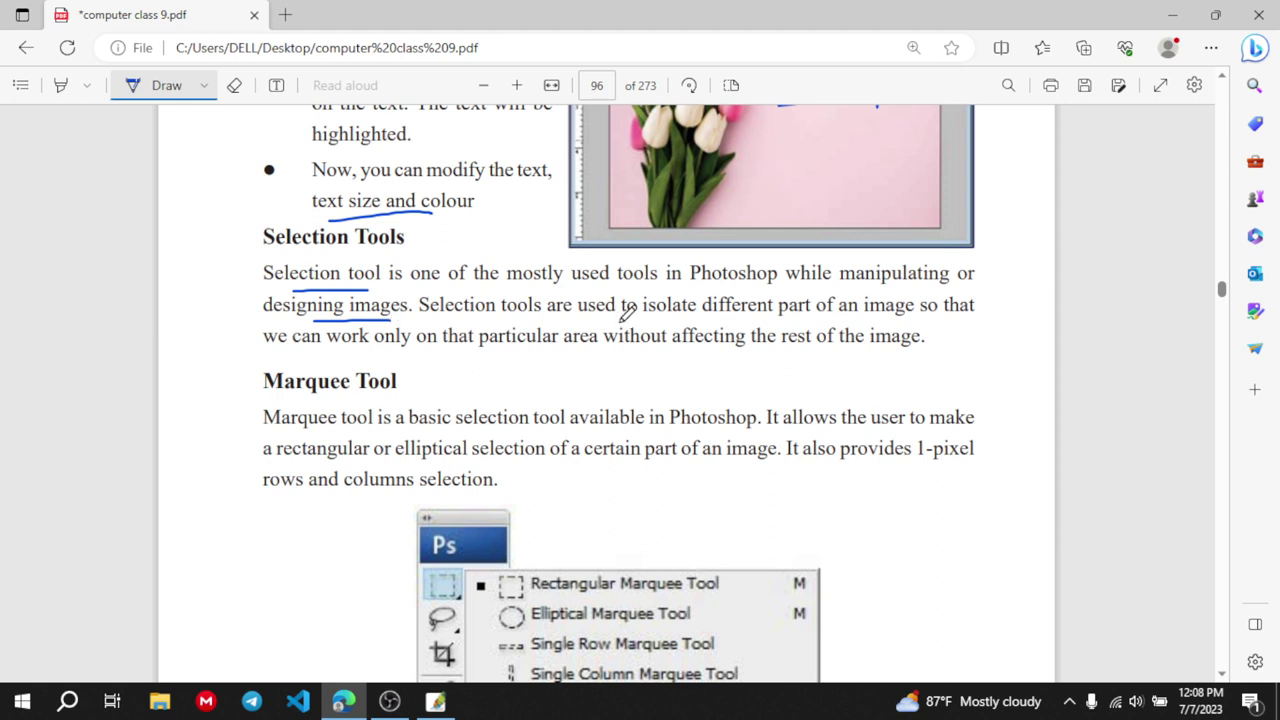
left_click_drag(666, 320, 915, 317)
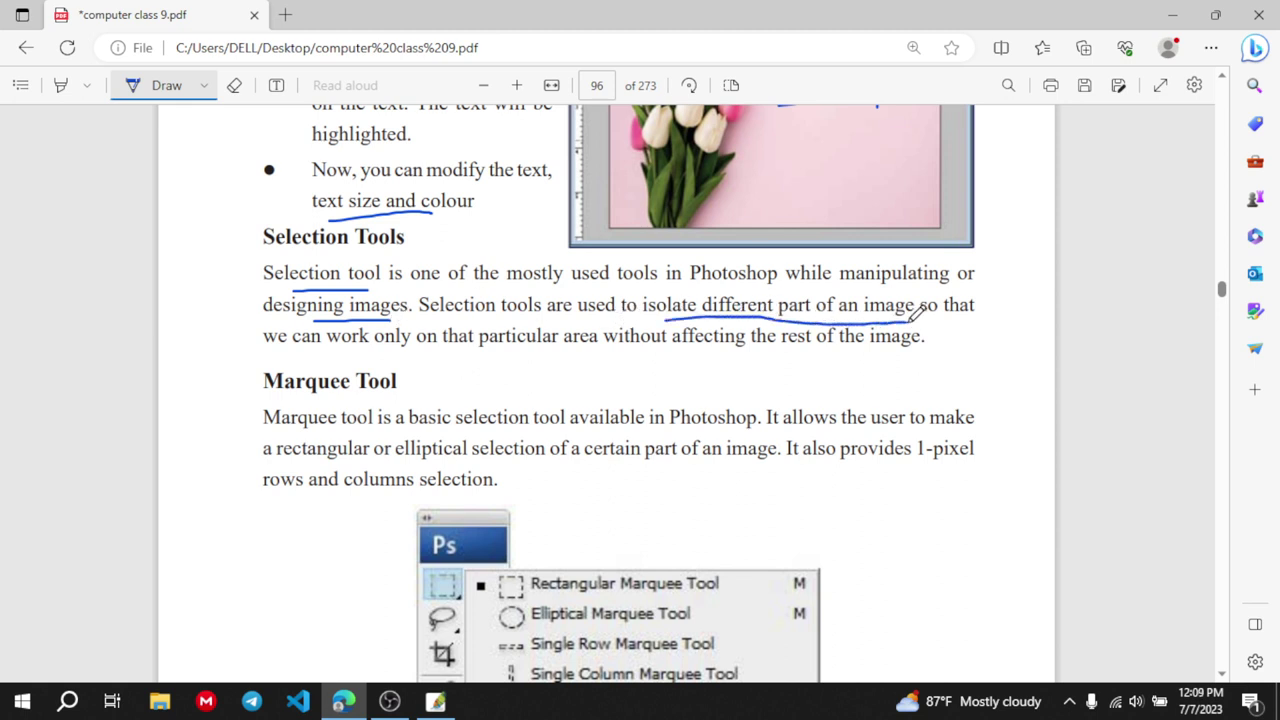
left_click_drag(272, 352, 488, 350)
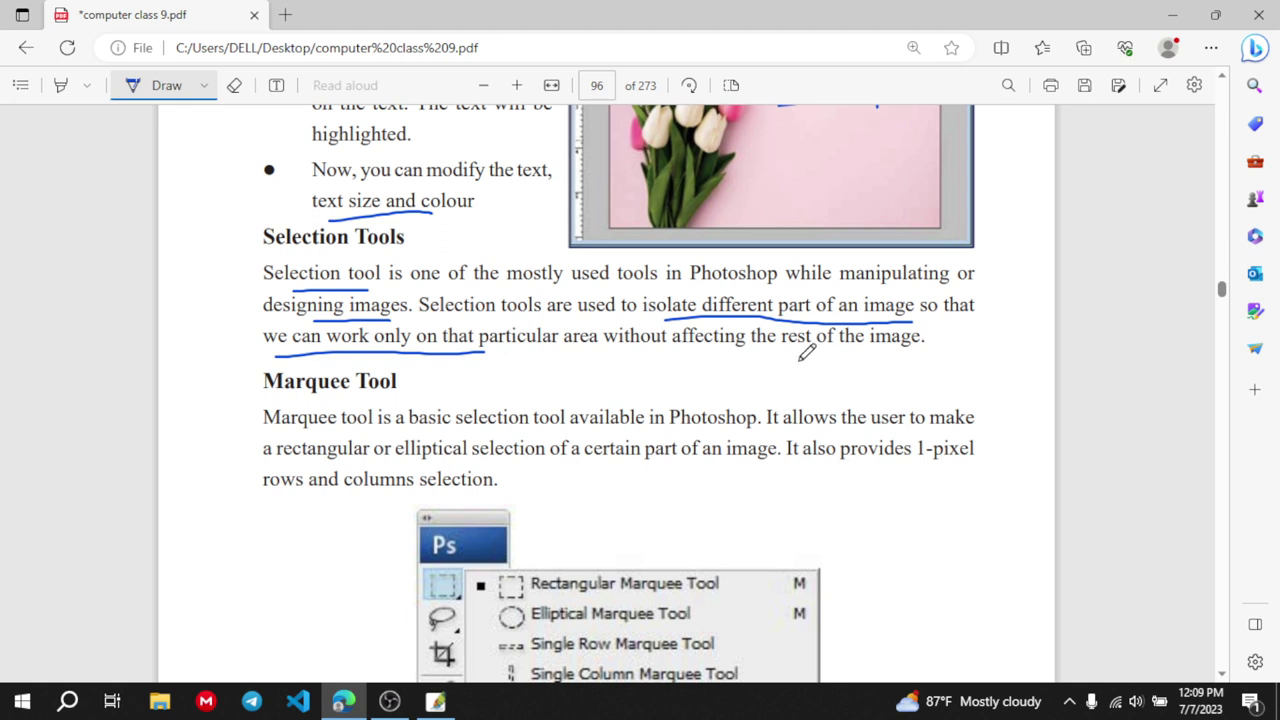
Underline the Marquee Tool heading, "tool available in Photoshop", "rectangular or elliptical selection" and "and columns selection" in its description
left_click_drag(293, 397, 386, 396)
scroll(383, 391, "down", 3)
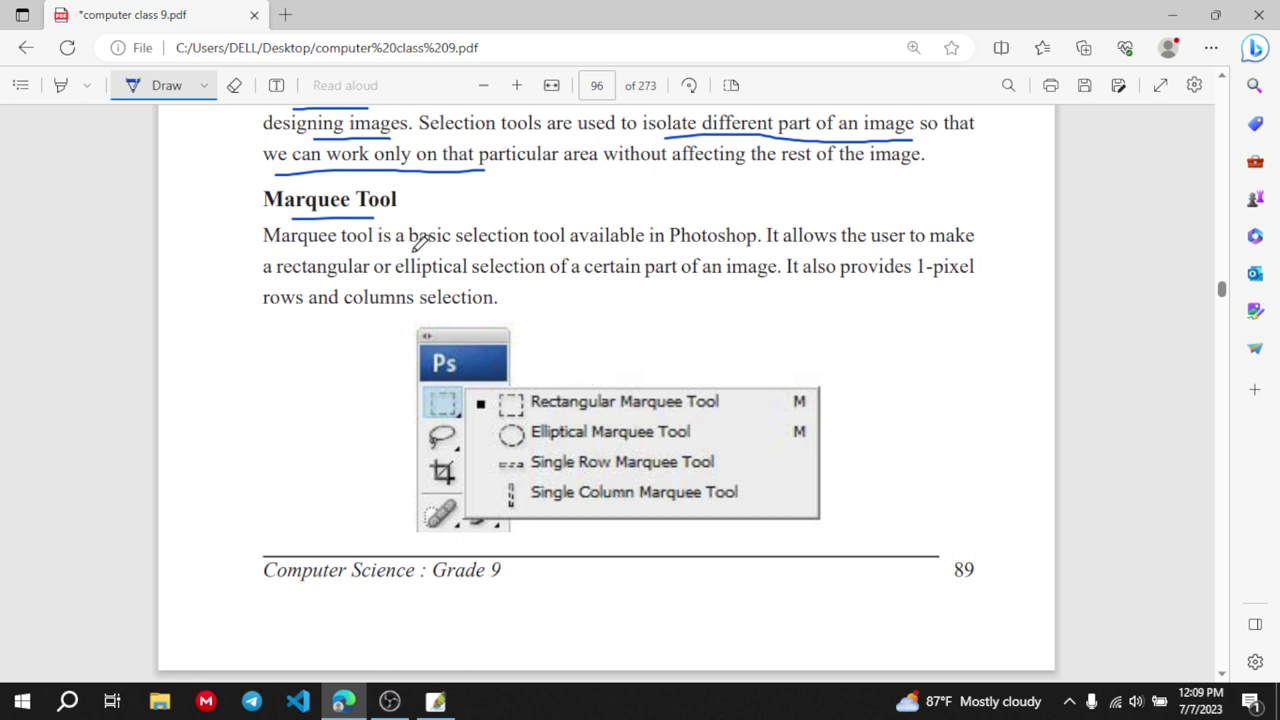
left_click_drag(537, 248, 708, 248)
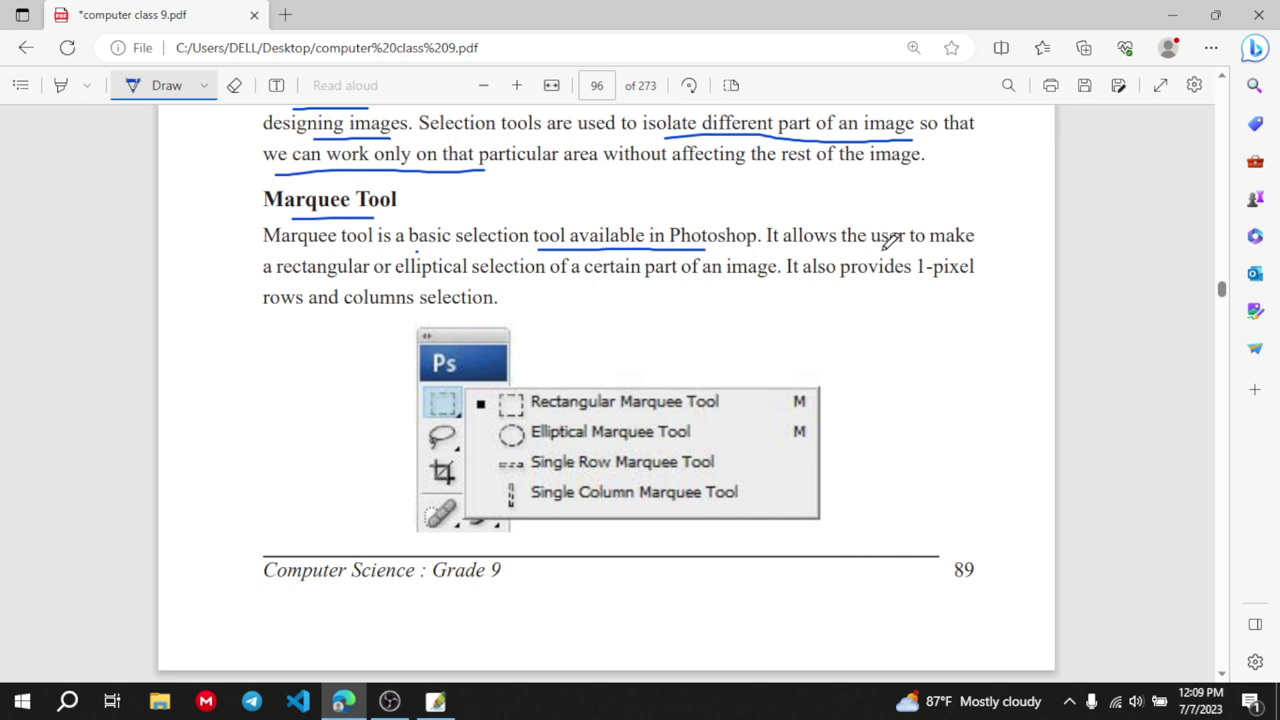
left_click_drag(282, 280, 538, 283)
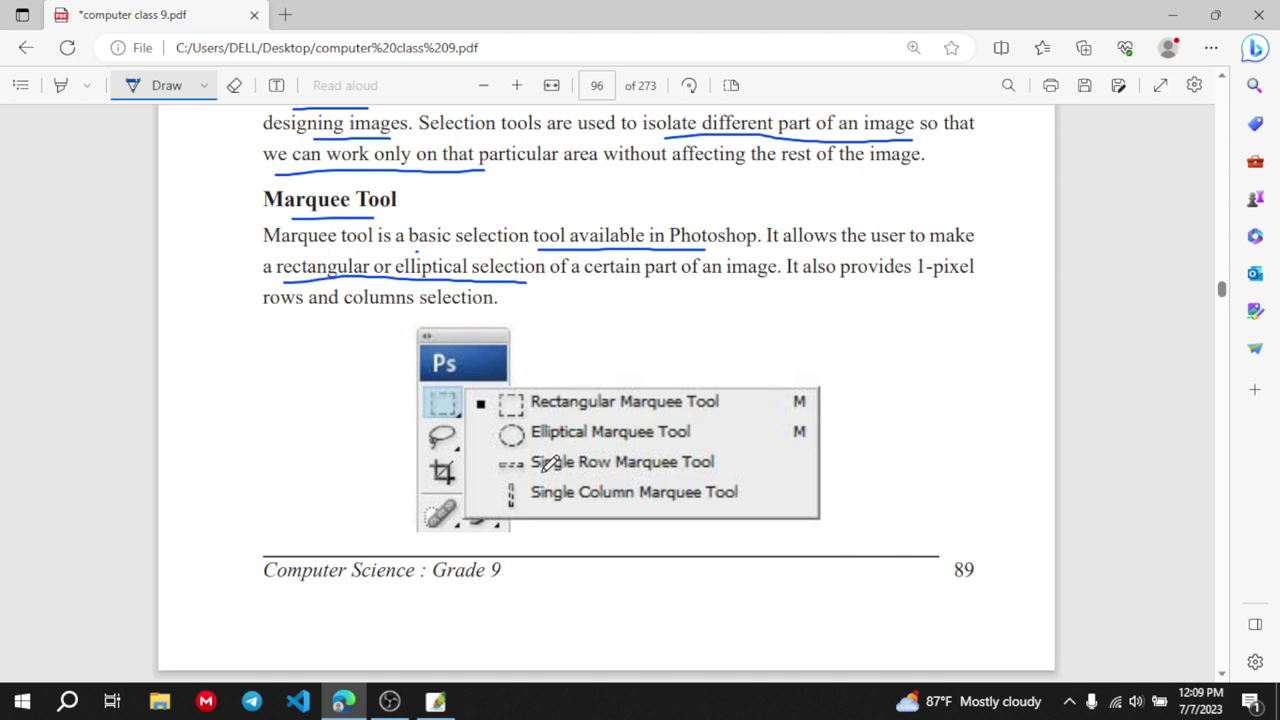
left_click(734, 398)
left_click_drag(295, 311, 450, 312)
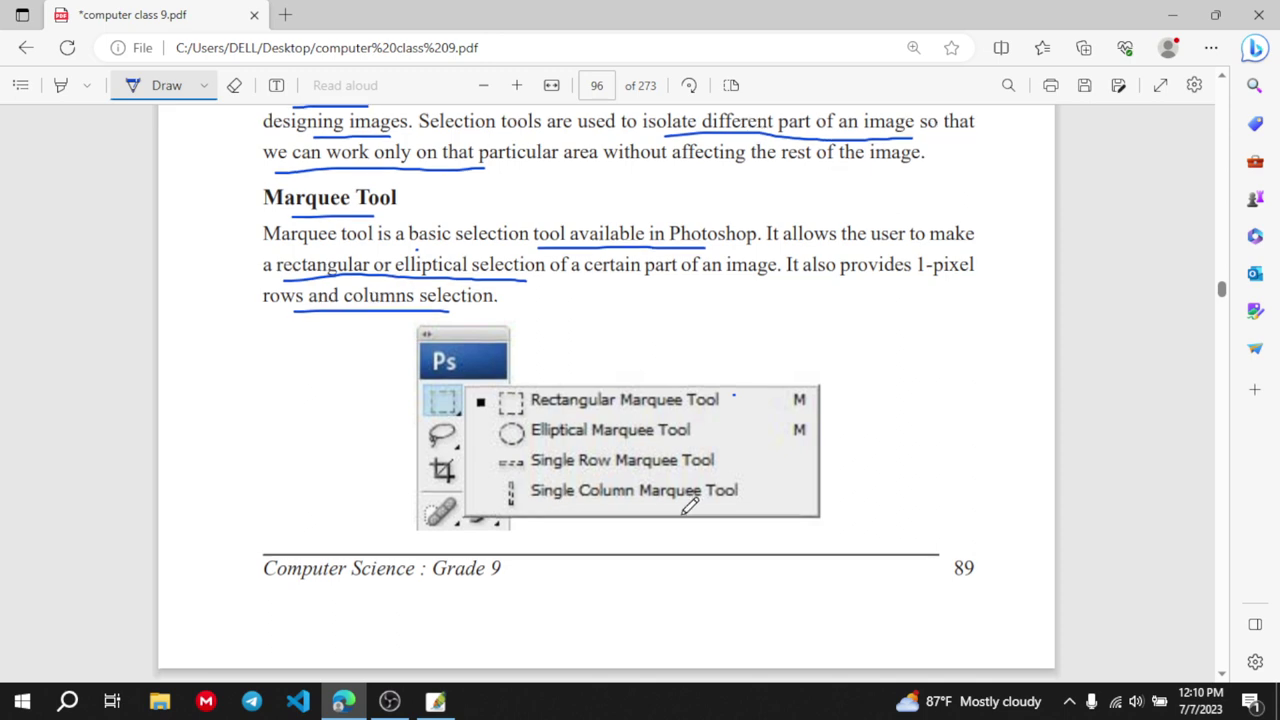
Underline the key phrases in the Marquee tool introduction and Steps 1 to 3 on page 97, including "Rectangular or Elliptical"
scroll(690, 506, "down", 5)
scroll(690, 506, "down", 2)
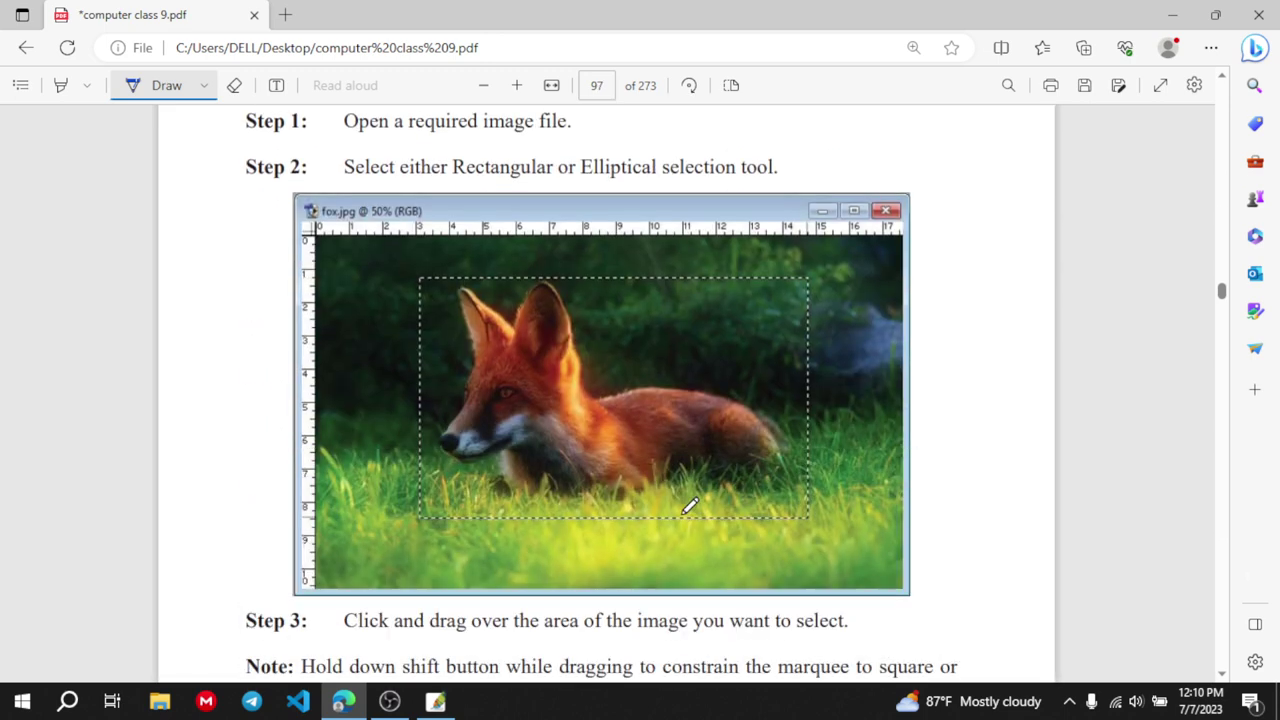
scroll(690, 506, "up", 1)
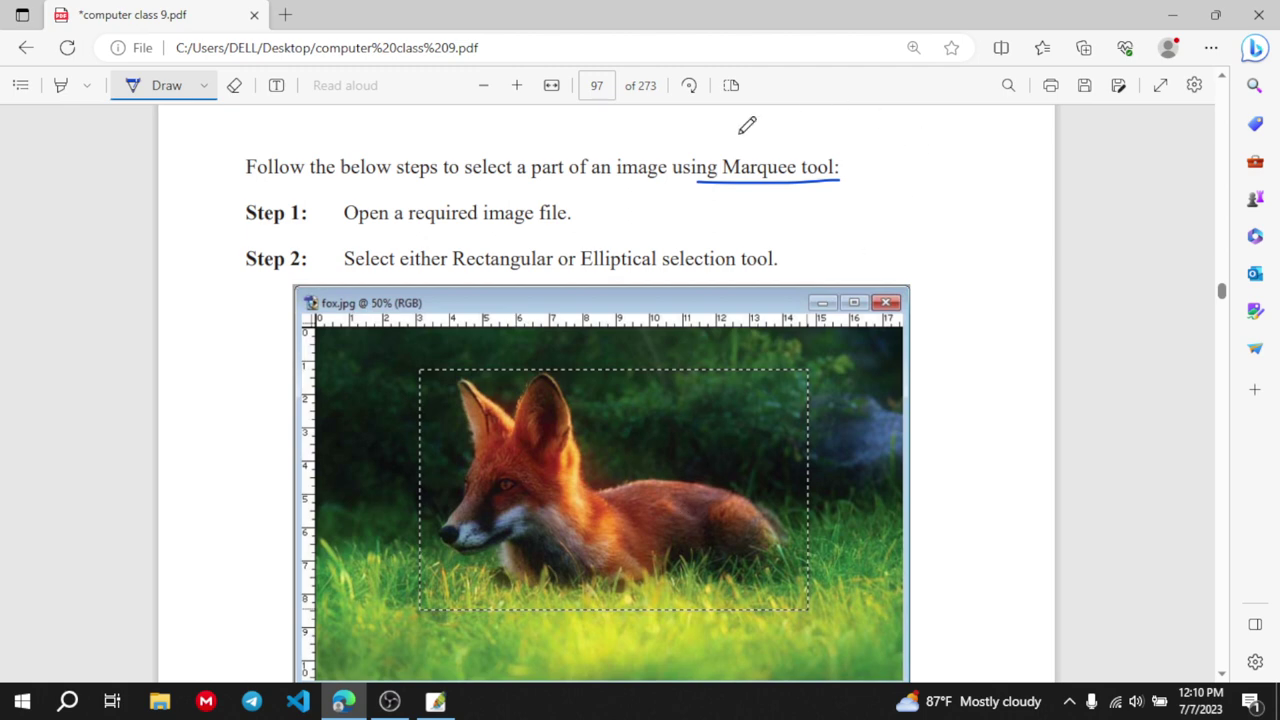
left_click_drag(438, 231, 518, 230)
left_click_drag(412, 272, 656, 270)
scroll(660, 265, "down", 5)
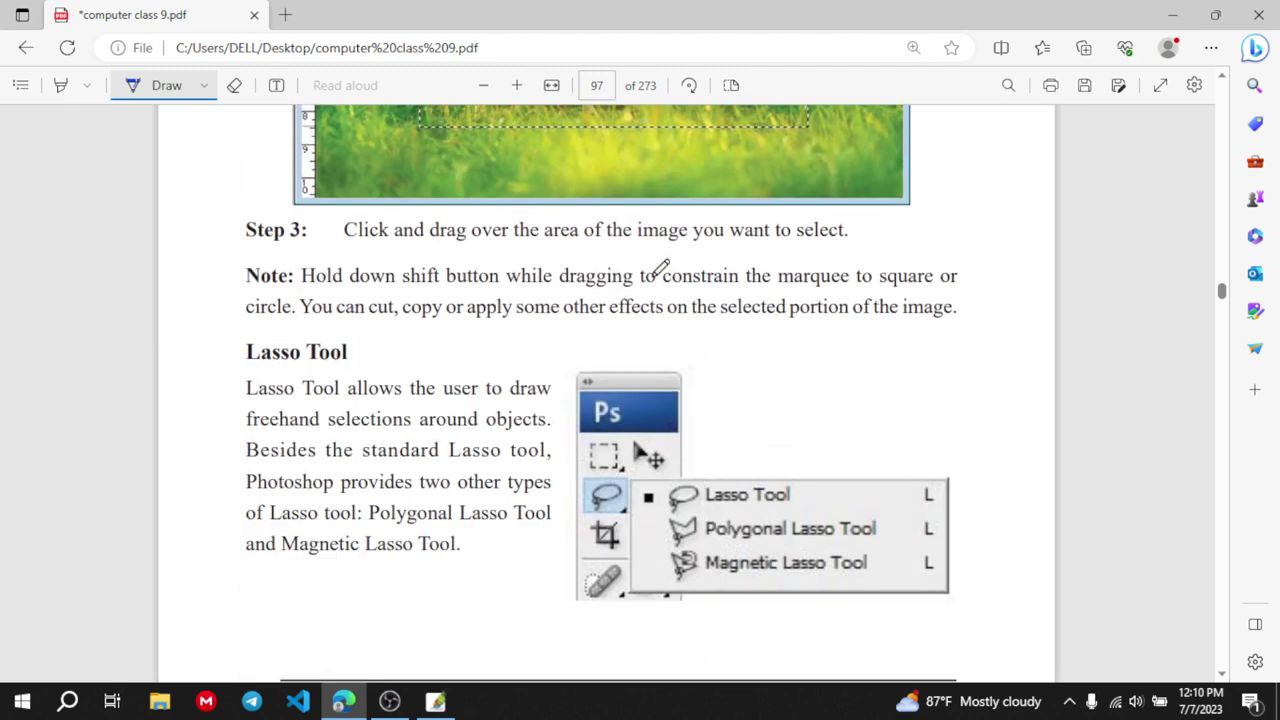
left_click_drag(386, 257, 650, 250)
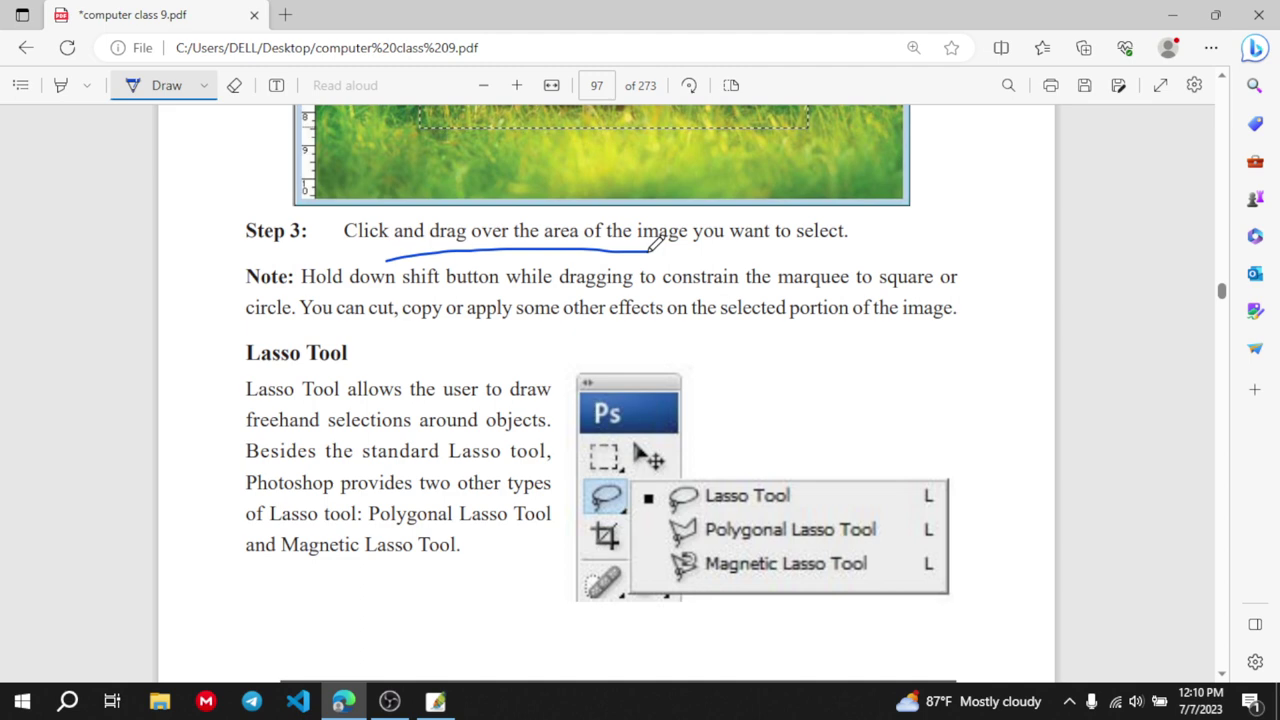
Switch to Photoshop and add several elliptical marquee selections on the shirt: around Happy Day, about 12.3 by 10.7 below it, and near the hem
scroll(655, 243, "up", 4)
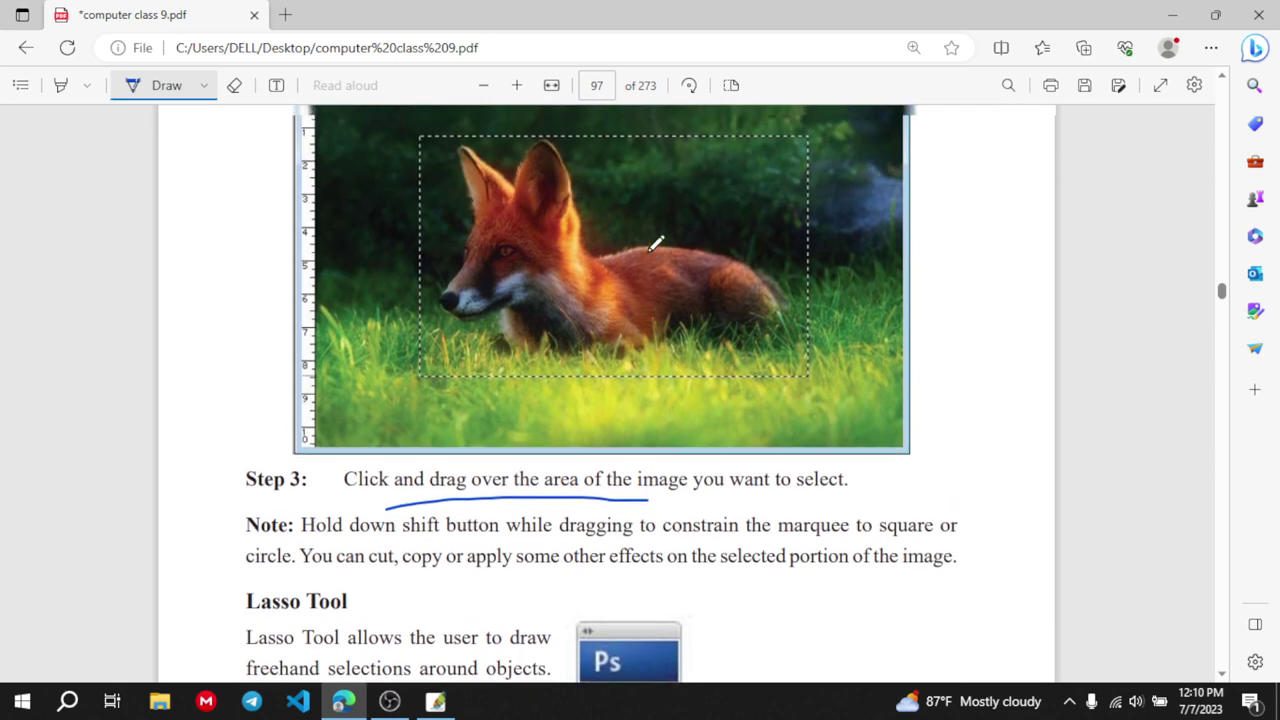
scroll(679, 351, "down", 3)
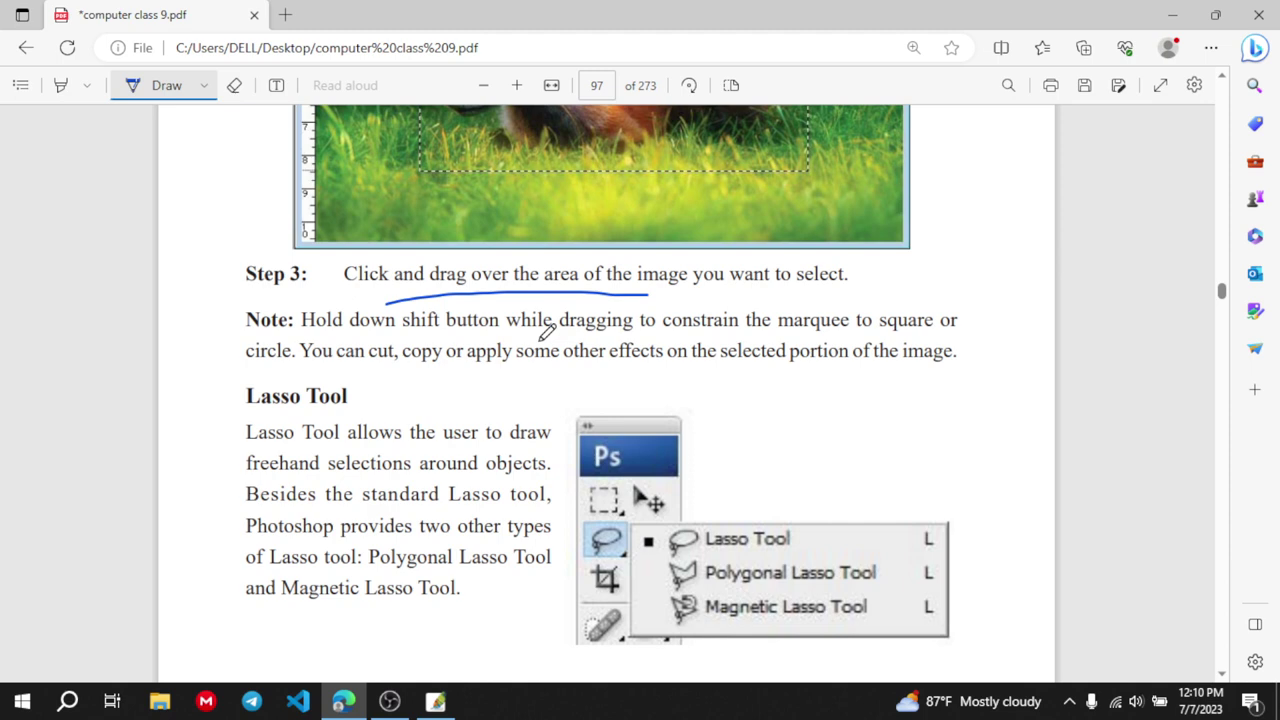
scroll(548, 331, "up", 5)
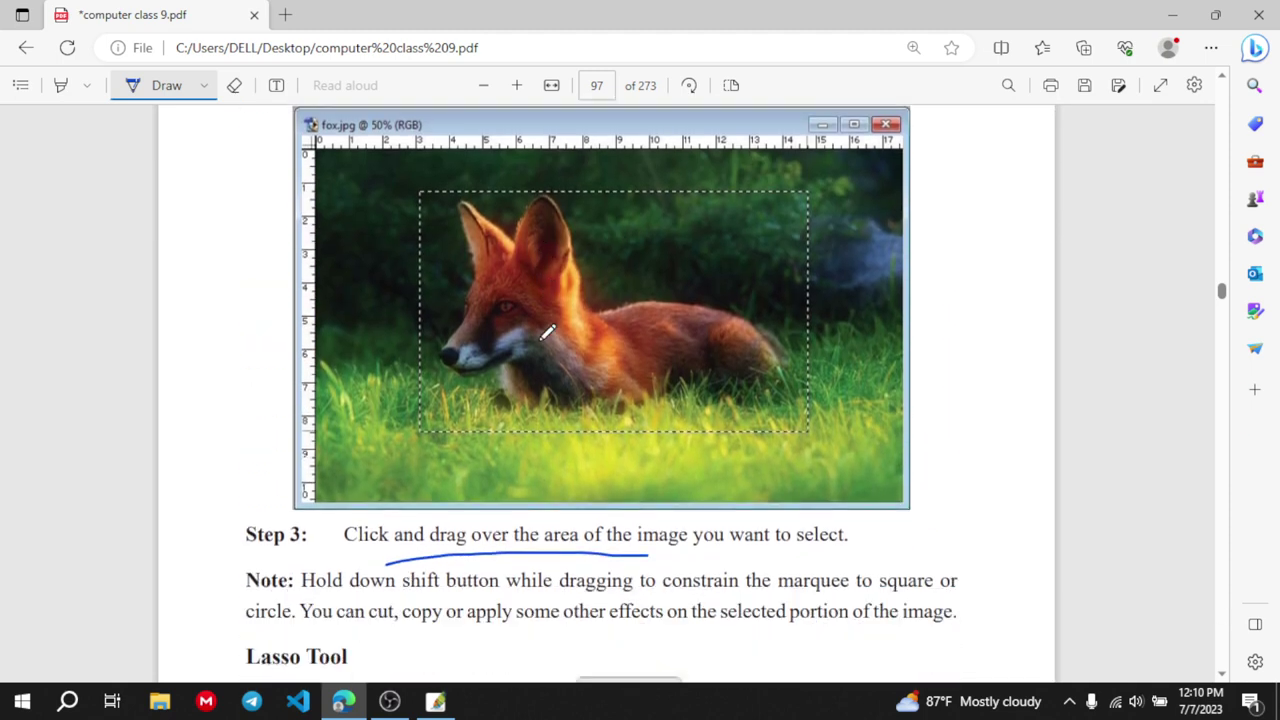
scroll(548, 331, "up", 1)
left_click(435, 701)
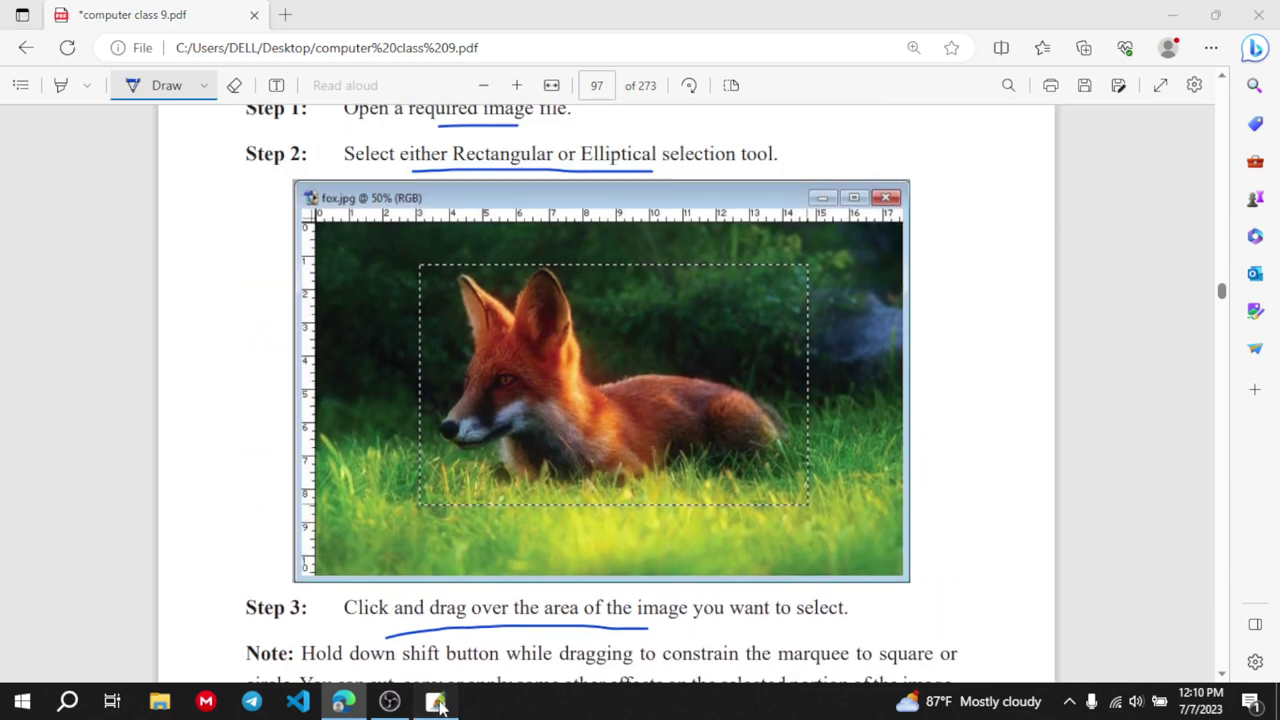
left_click(43, 168)
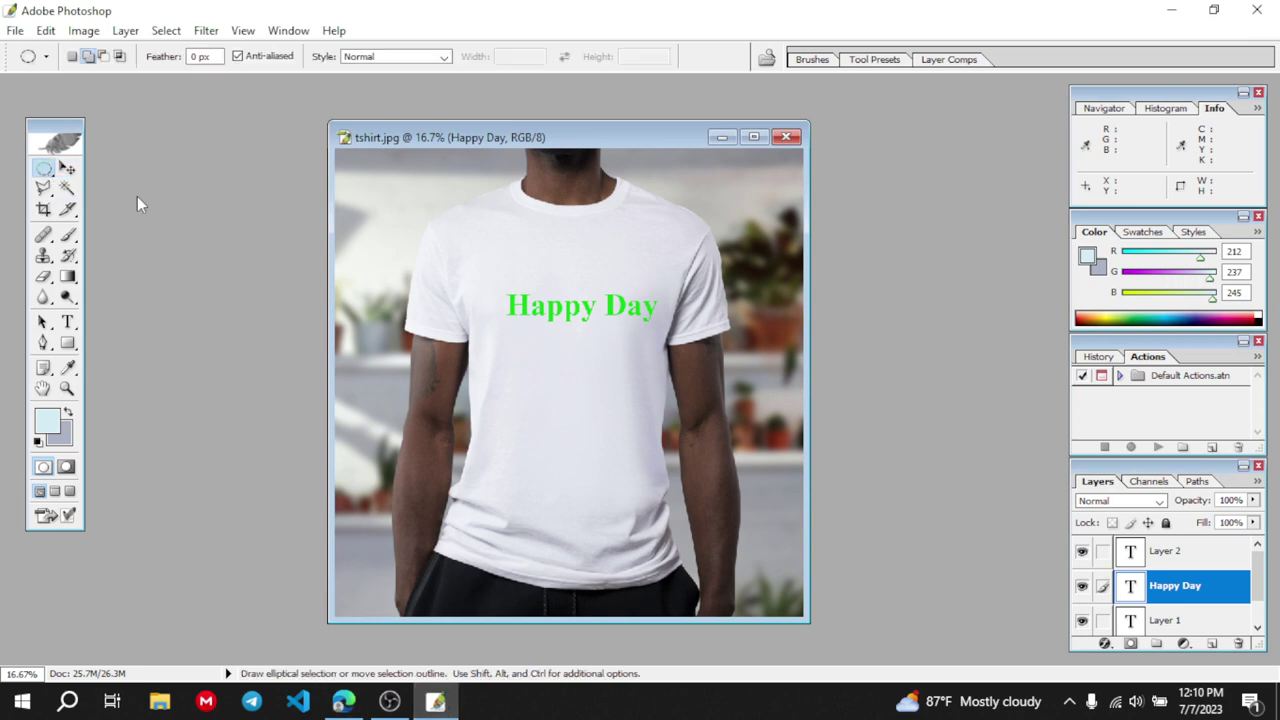
left_click_drag(507, 351, 646, 471)
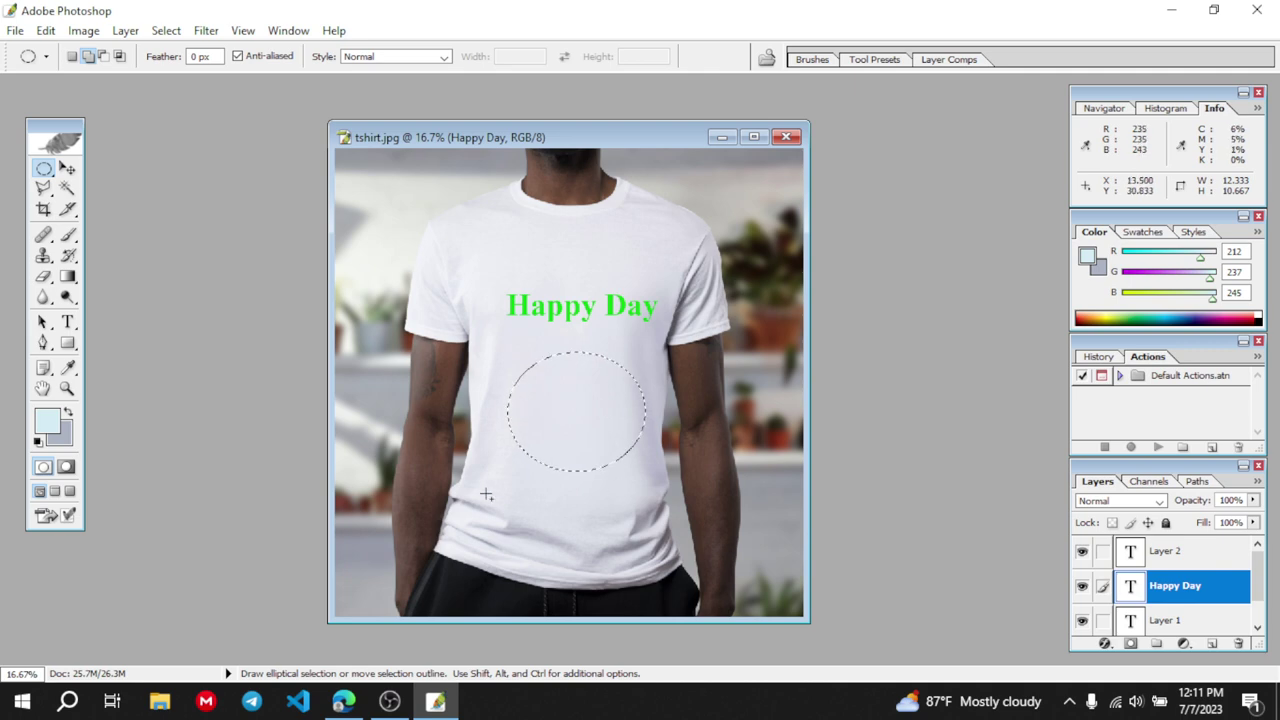
left_click_drag(491, 275, 674, 344)
left_click_drag(535, 506, 644, 550)
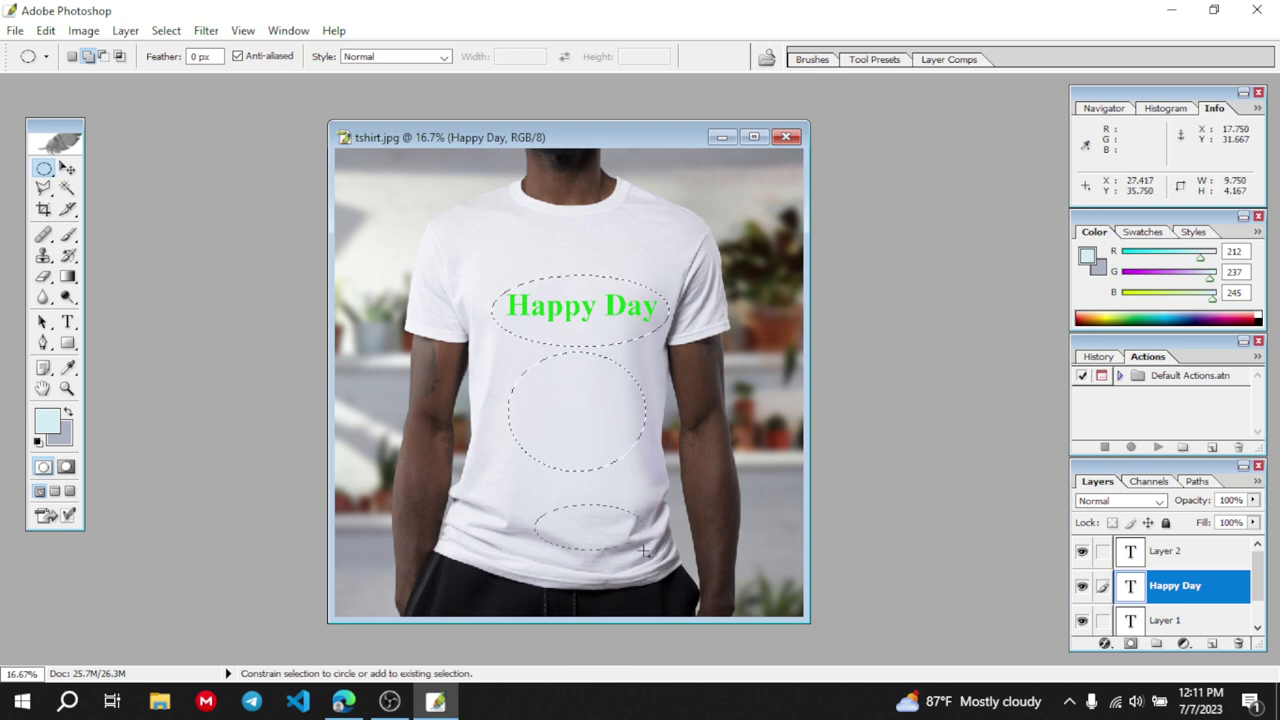
left_click_drag(472, 463, 613, 491)
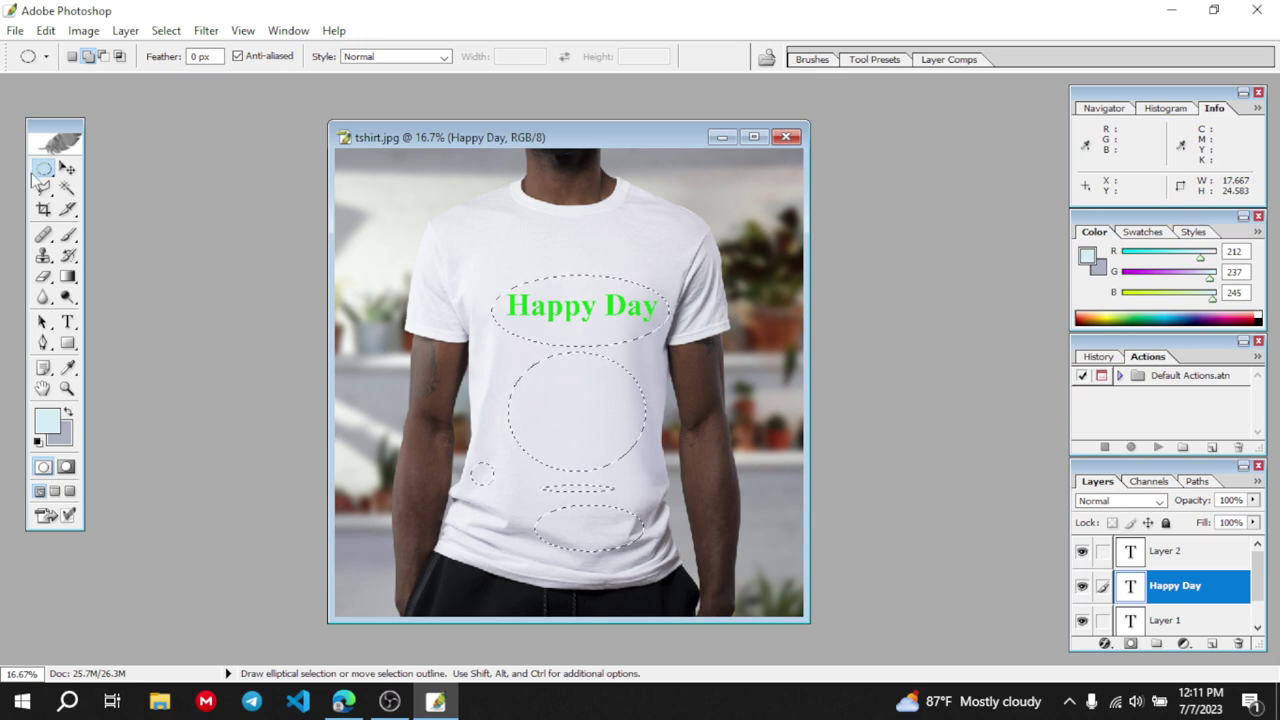
Move the Happy Day text with its selections slightly up and left using the Move tool, and deselect everything
left_click(66, 169)
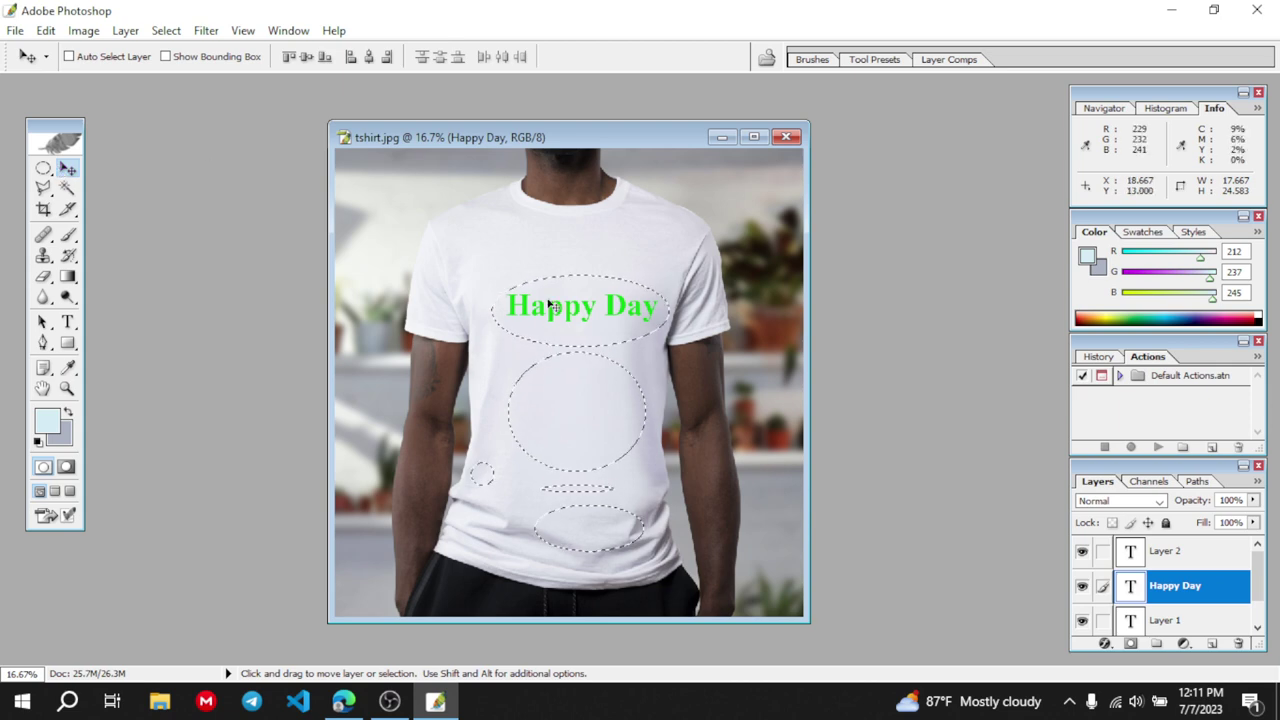
mouse_move(571, 374)
left_mouse_down()
mouse_move(580, 286)
mouse_move(517, 394)
mouse_move(673, 280)
mouse_move(557, 366)
mouse_move(566, 355)
left_mouse_up()
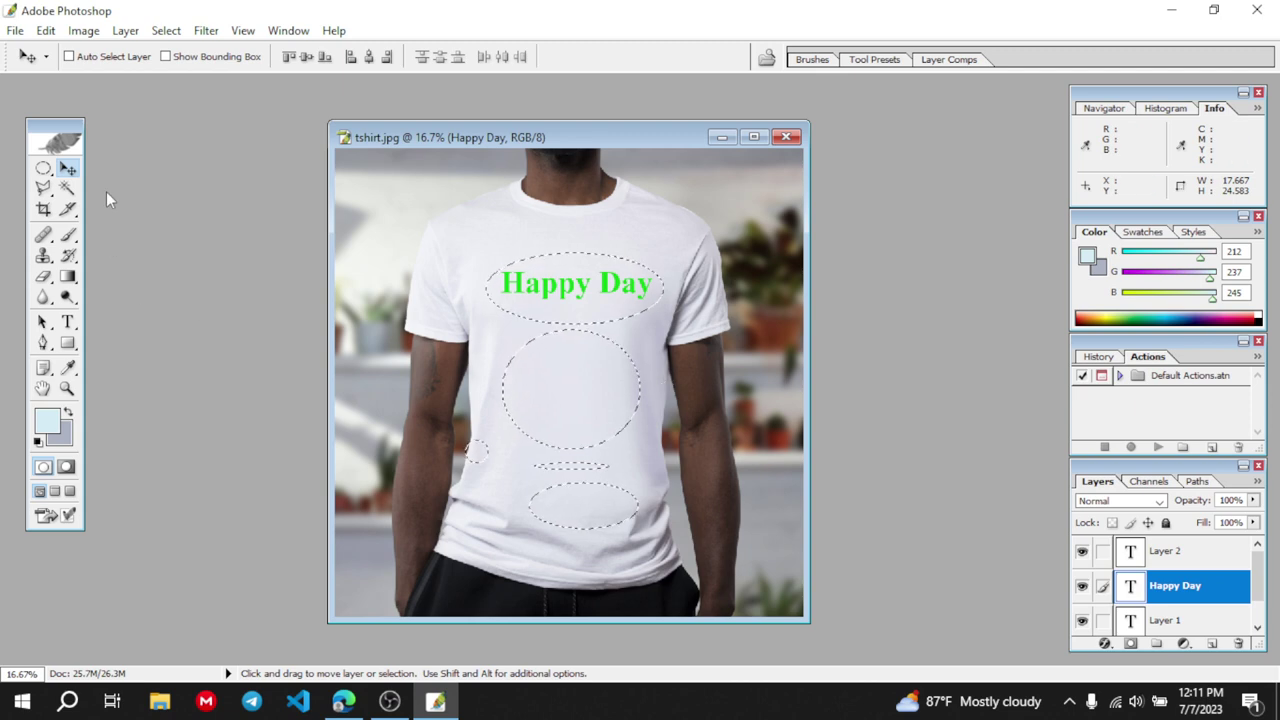
left_click(43, 168)
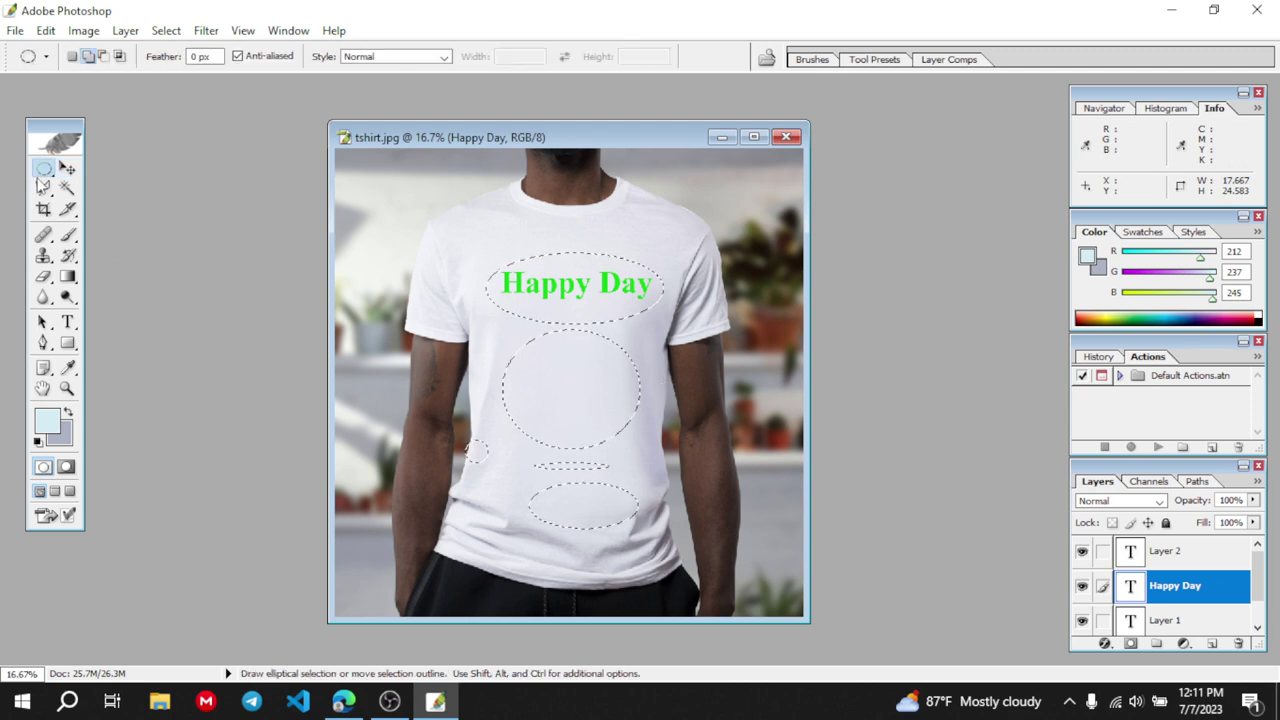
right_click(447, 321)
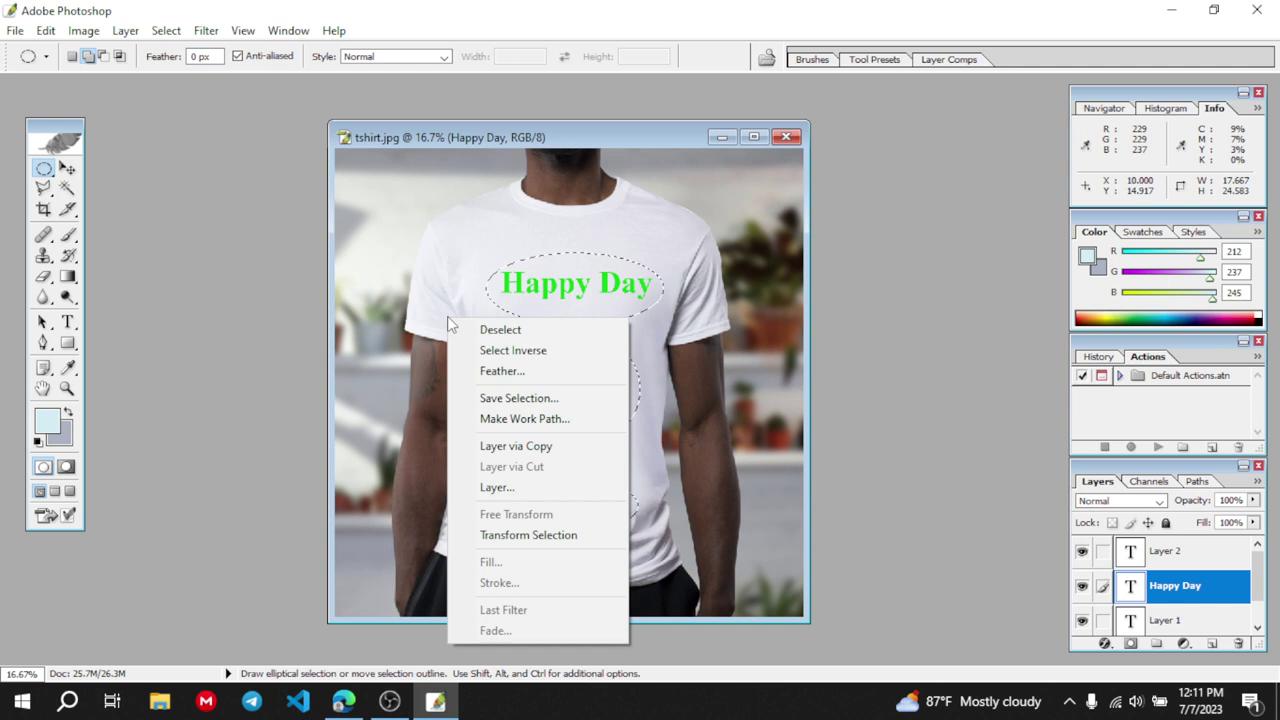
left_click(499, 331)
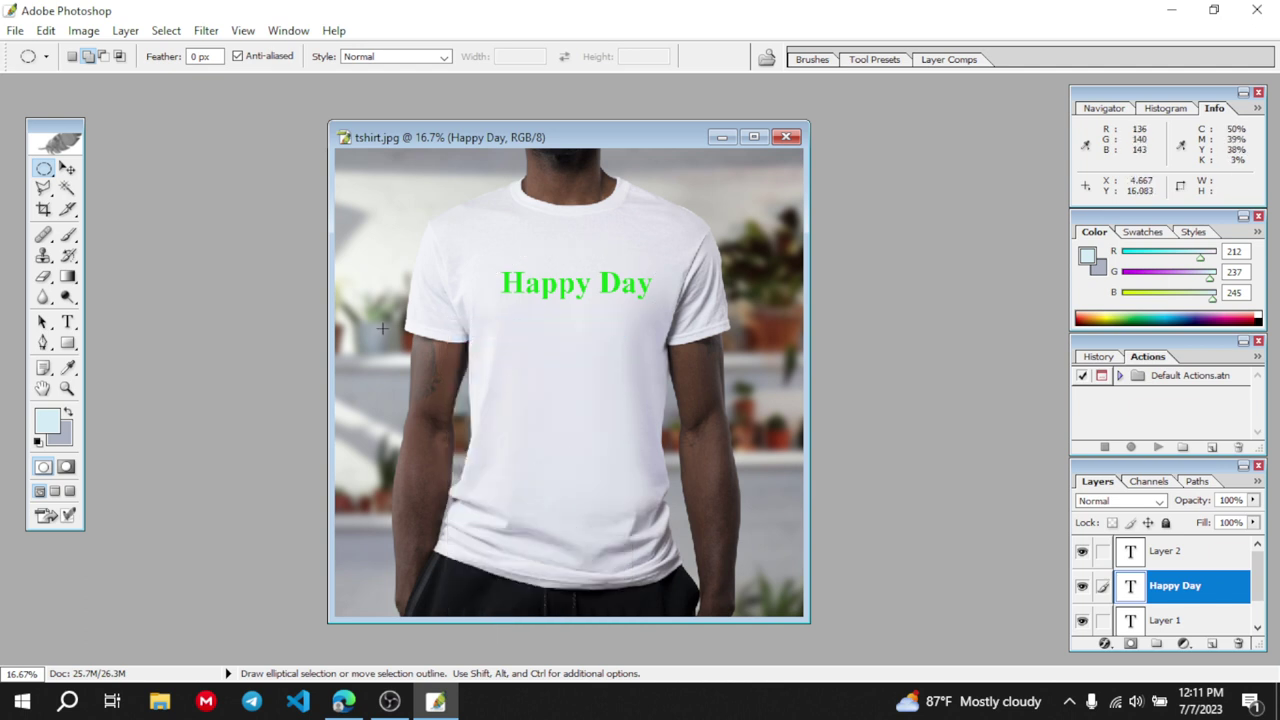
Switch back to the PDF textbook and underline "selections around objects" in the Lasso Tool paragraph on page 97
left_click(343, 701)
scroll(440, 630, "down", 4)
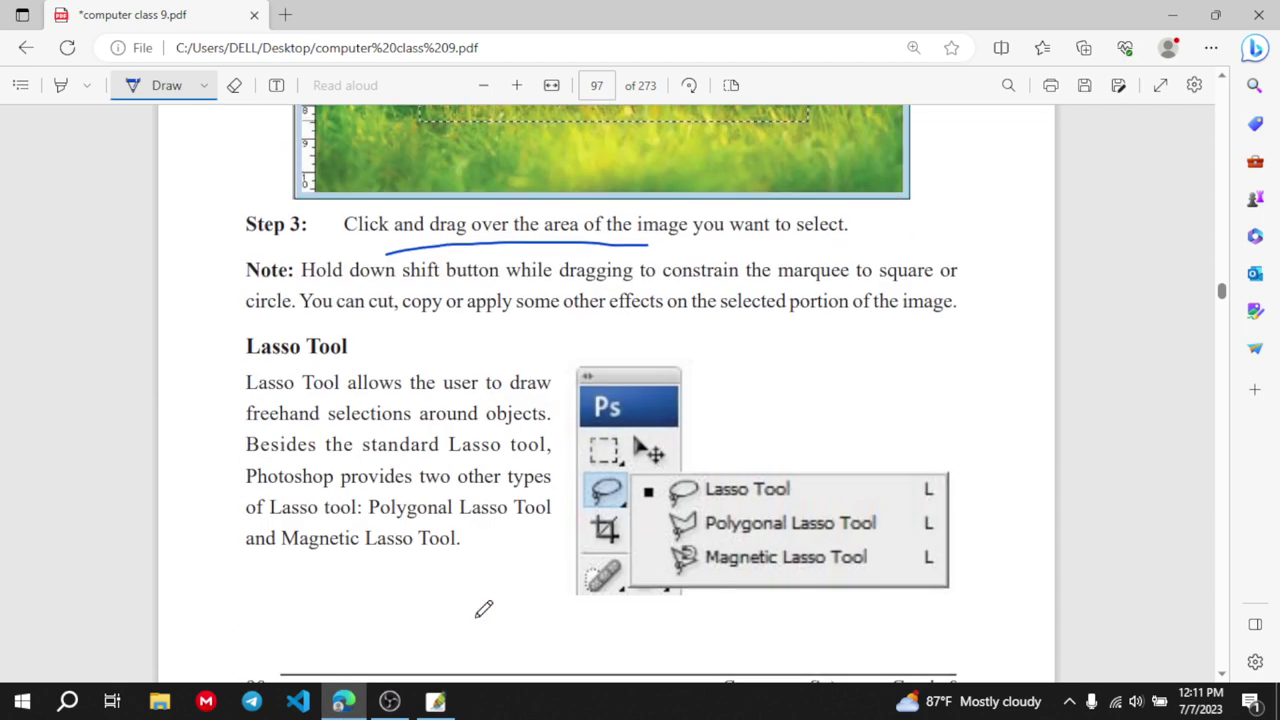
scroll(484, 609, "down", 1)
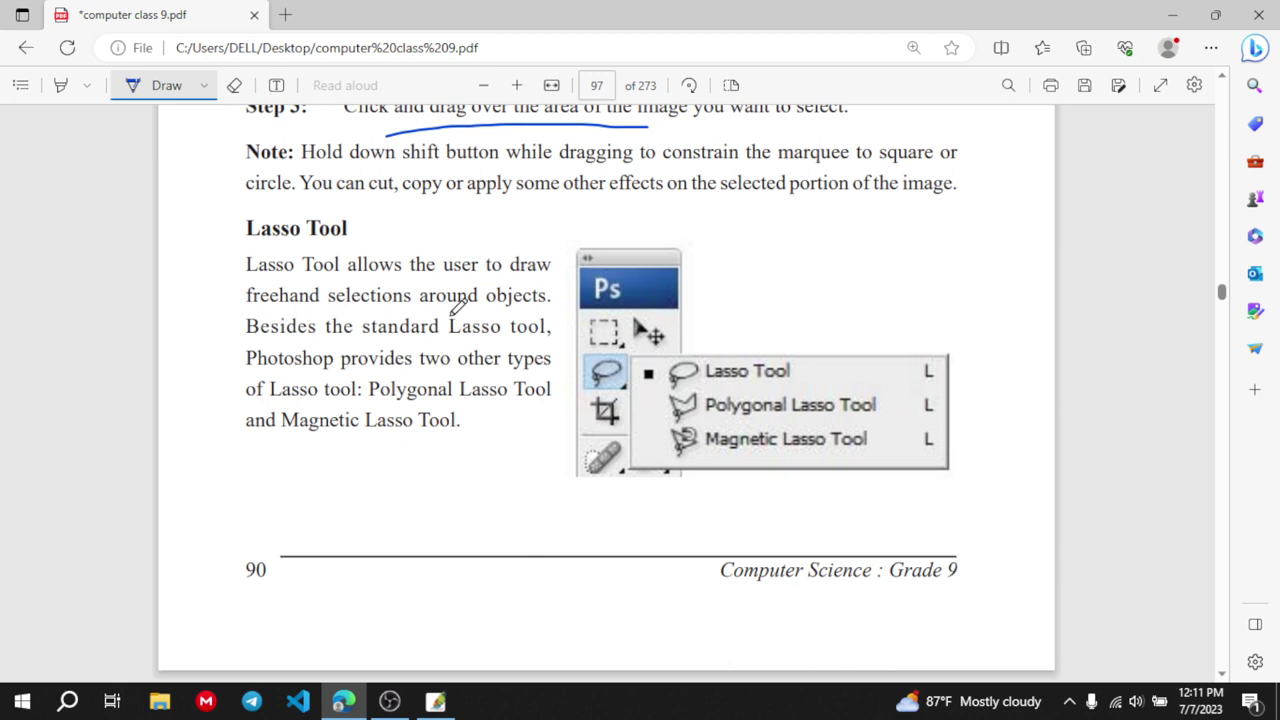
left_click_drag(360, 311, 504, 310)
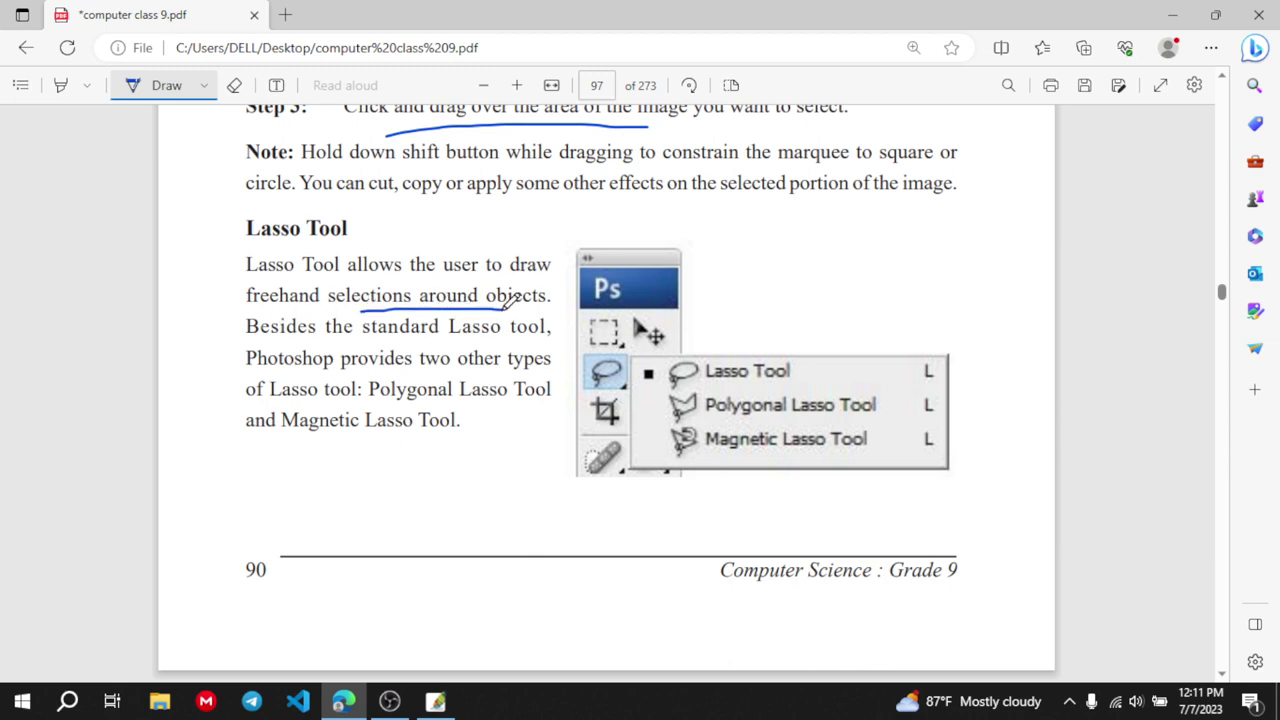
Review the fox selection example and underline "provides two other" and "Magnetic Lasso Tool" in the Lasso Tool paragraph
scroll(510, 302, "up", 5)
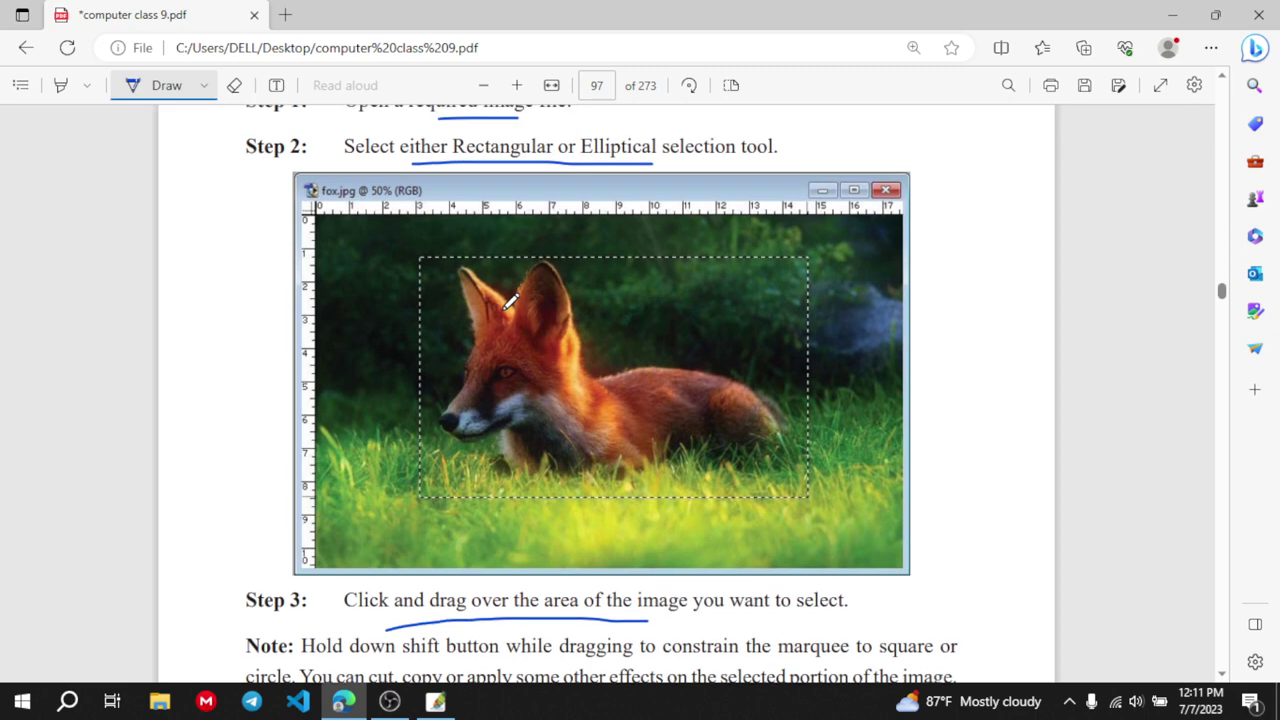
scroll(510, 302, "down", 1)
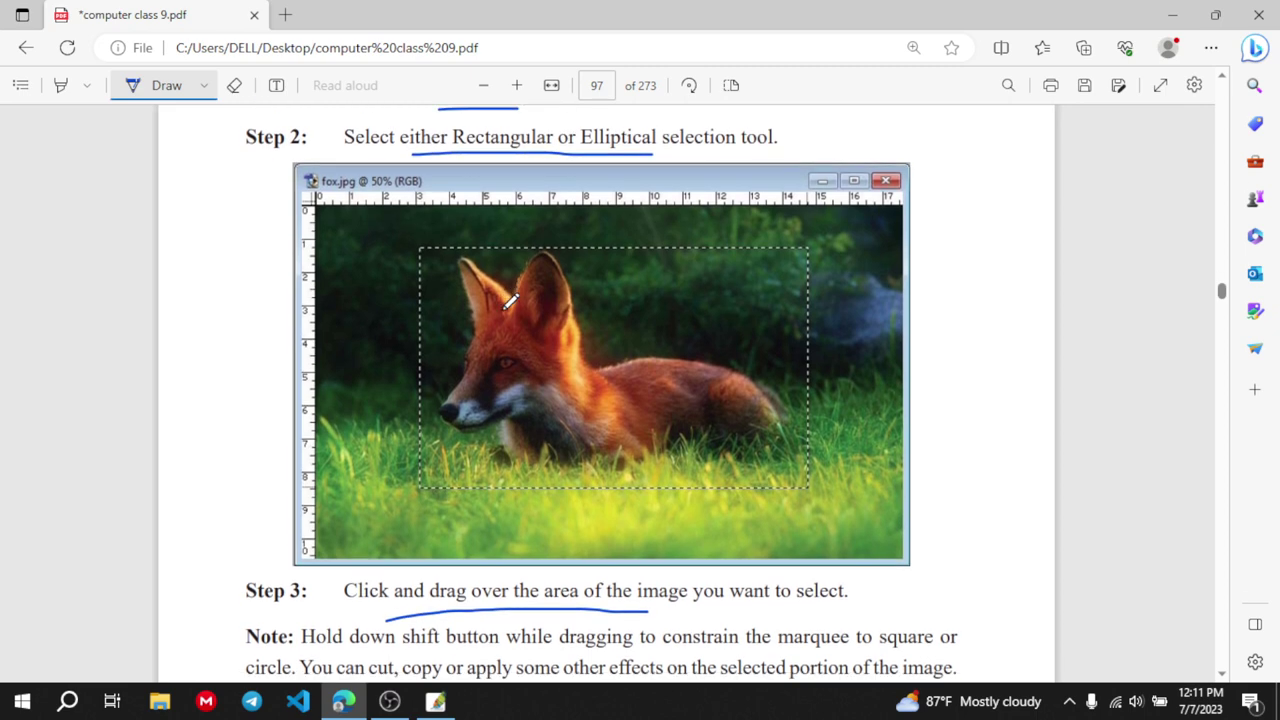
scroll(510, 302, "down", 4)
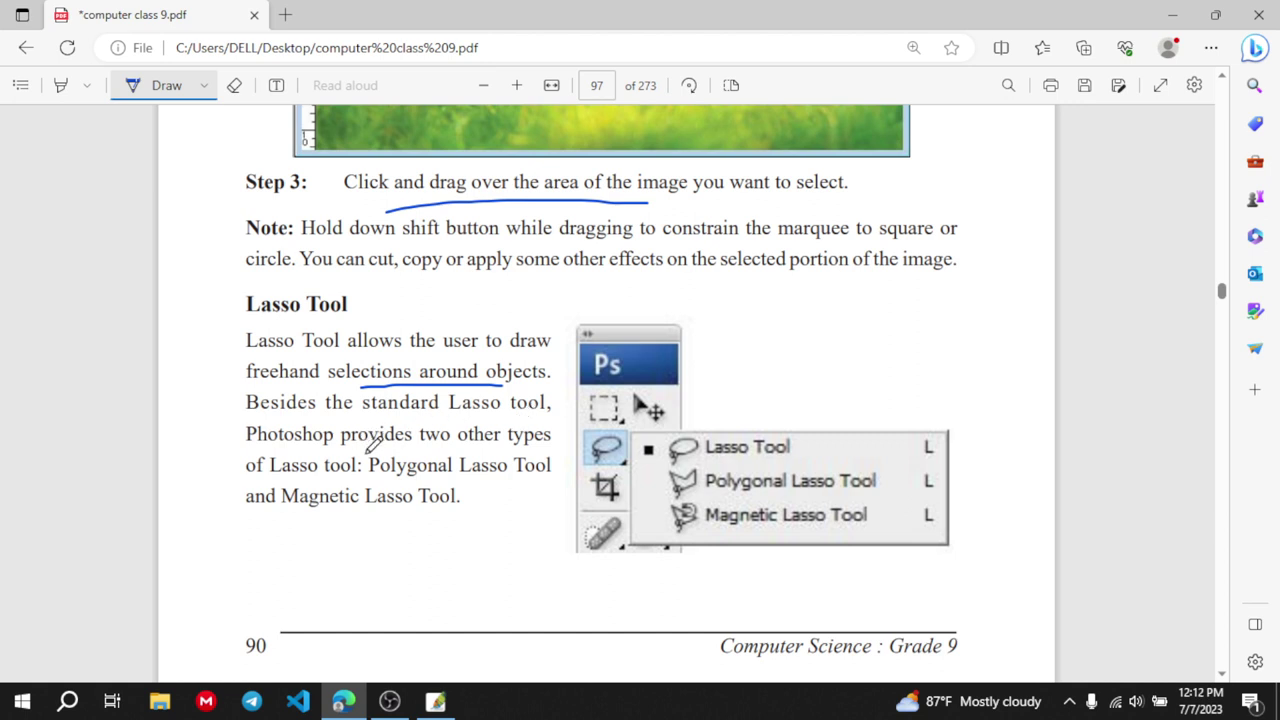
left_click_drag(366, 451, 514, 447)
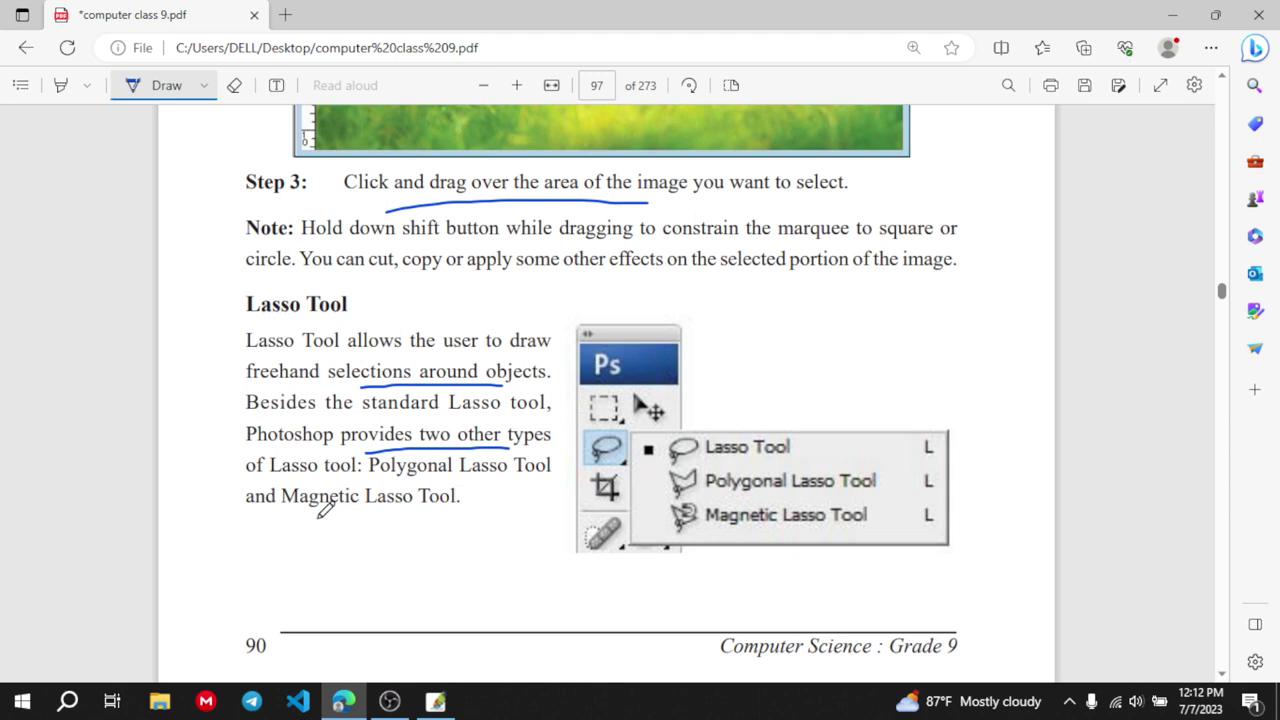
left_click_drag(317, 518, 425, 518)
Underline "part of the image" in Step 3 of the Lasso tool instructions on page 98
scroll(430, 512, "down", 3)
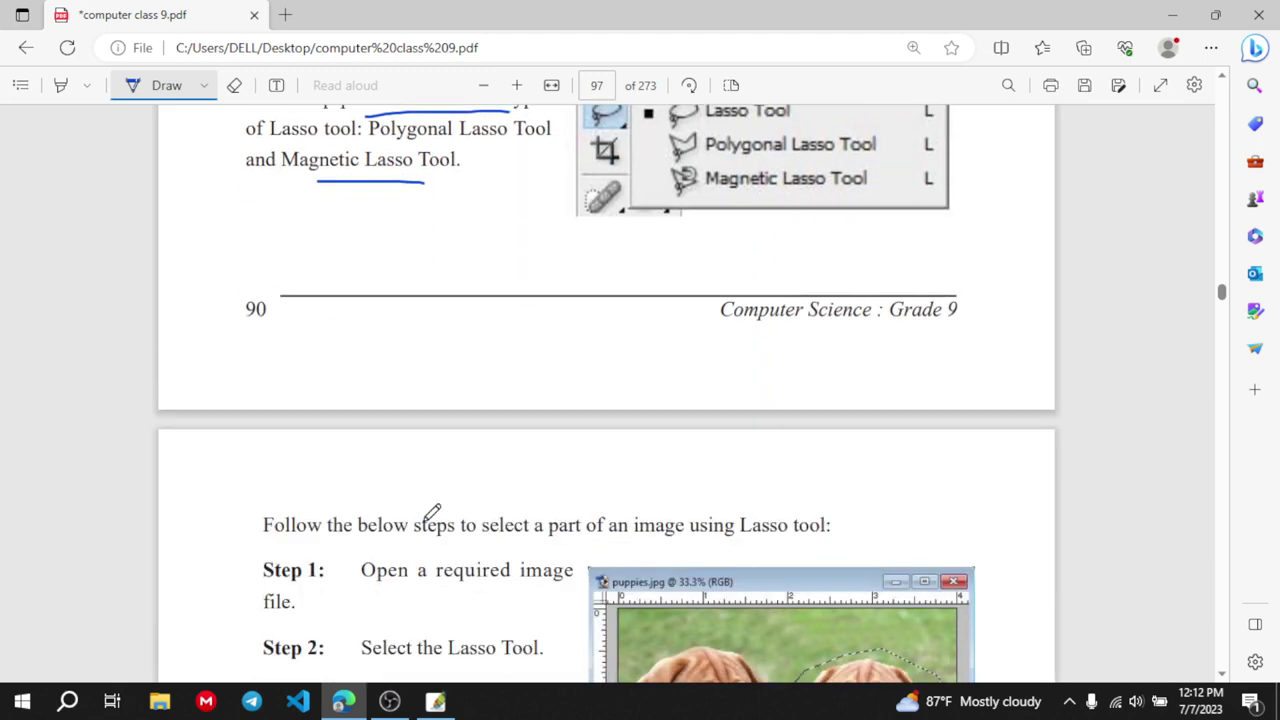
scroll(432, 512, "down", 2)
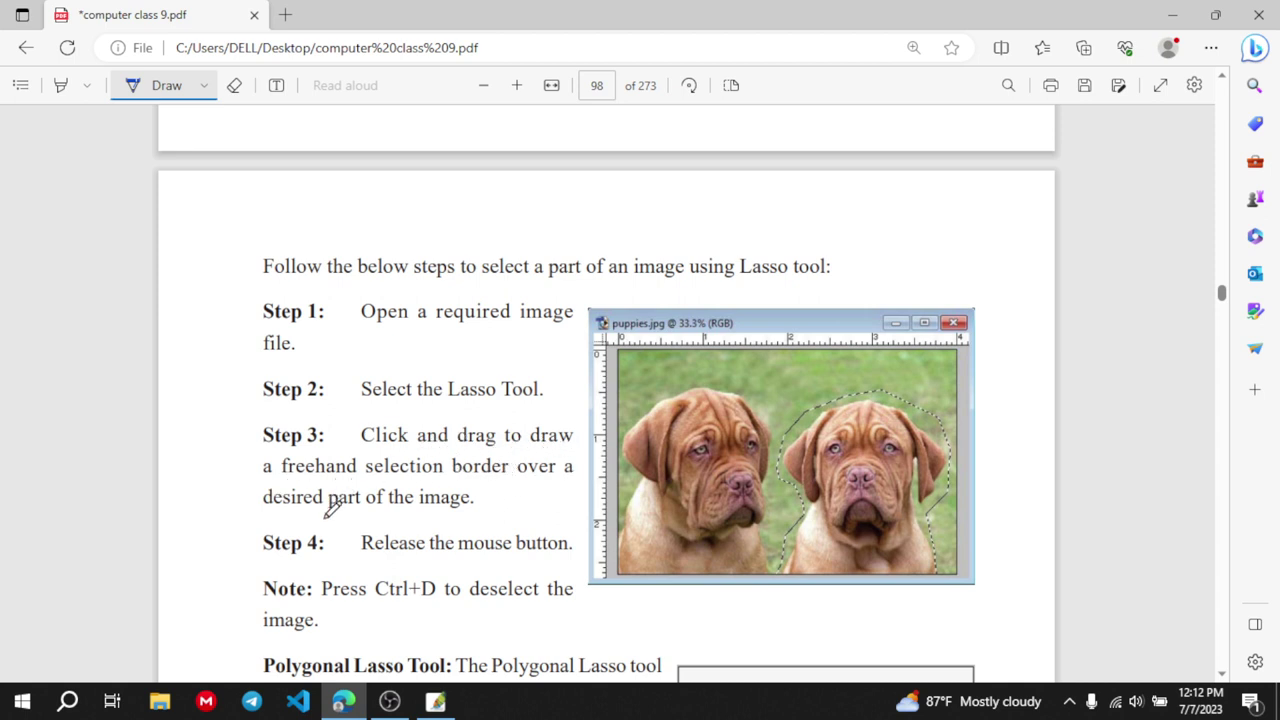
left_click_drag(325, 517, 432, 517)
Underline "user to draw straight" in the Polygonal Lasso Tool description and bring its bulleted instructions into view
scroll(437, 508, "down", 3)
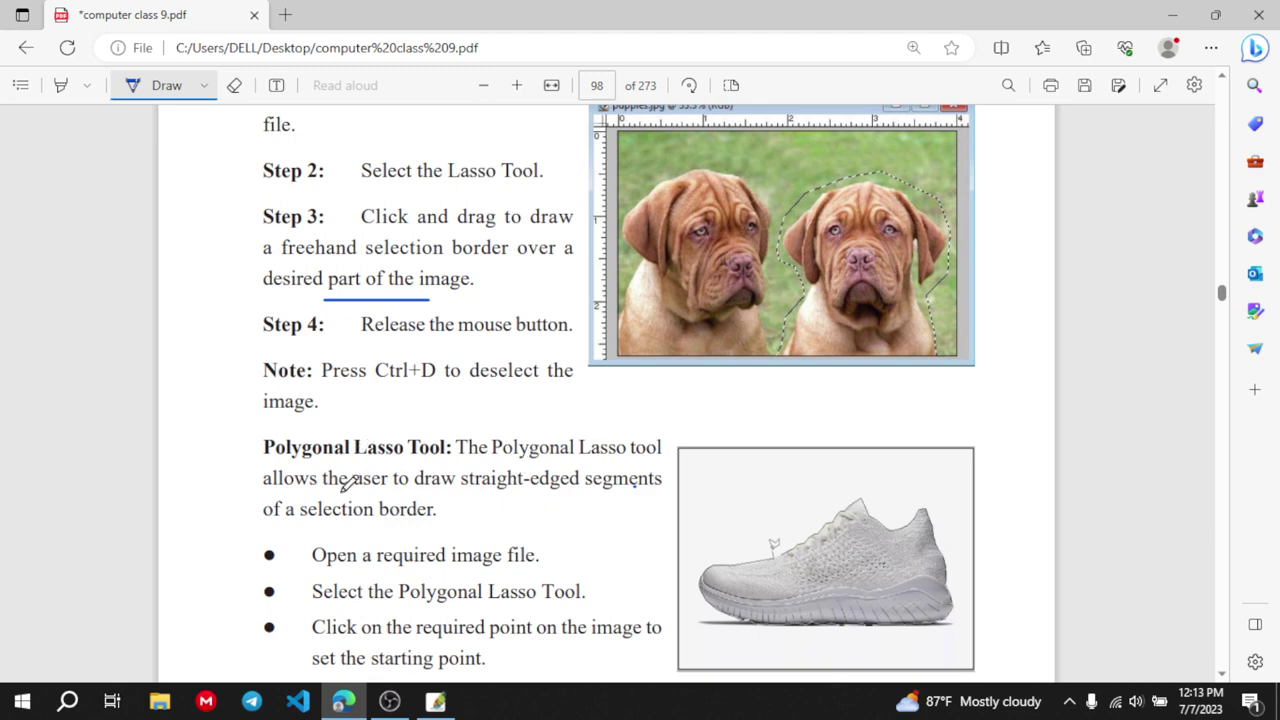
left_click_drag(342, 491, 484, 491)
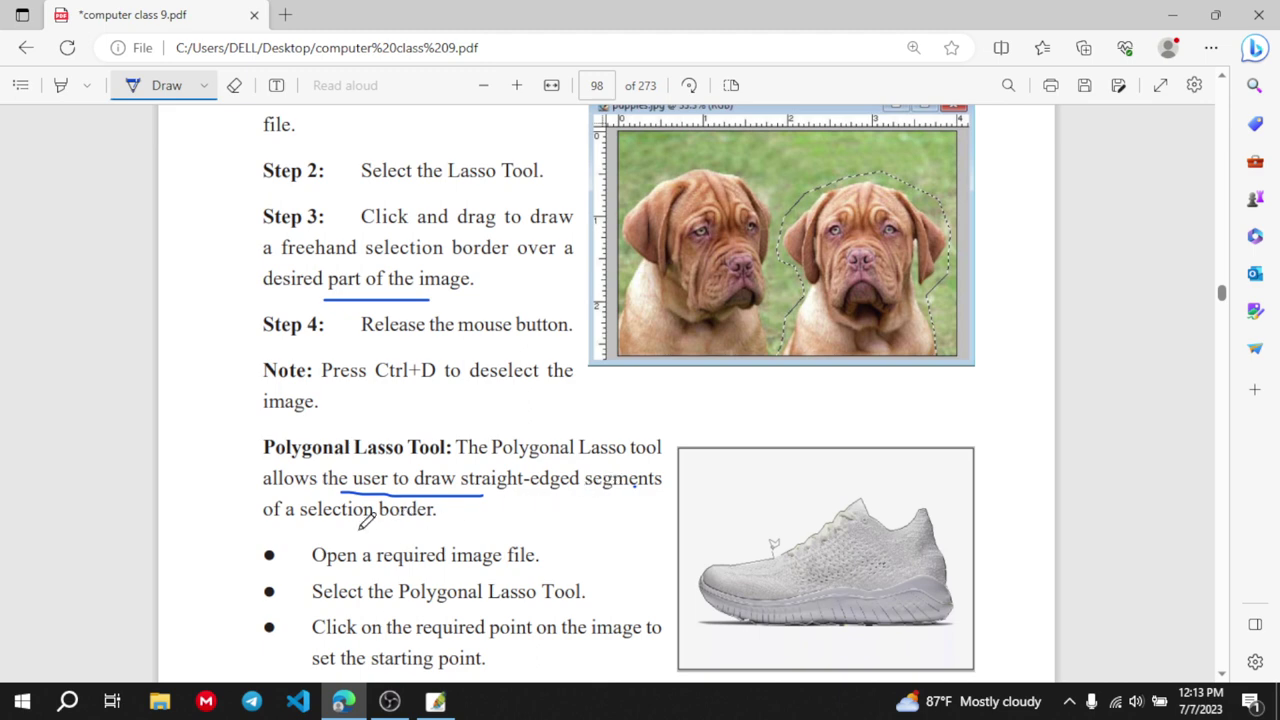
scroll(368, 517, "down", 3)
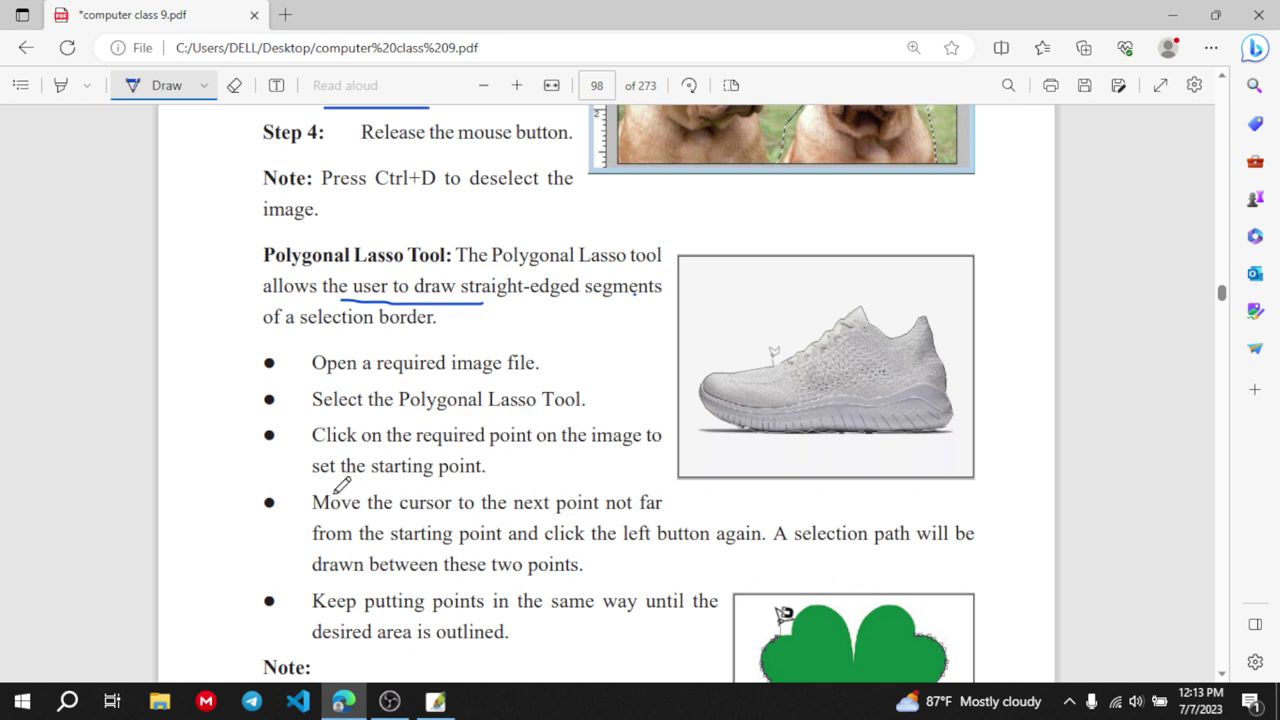
Underline "starting point", "Move the cursor to the next point not", "left button" and "selection path will" in the Polygonal Lasso Tool instructions
left_click_drag(393, 478, 457, 481)
left_click_drag(349, 518, 622, 518)
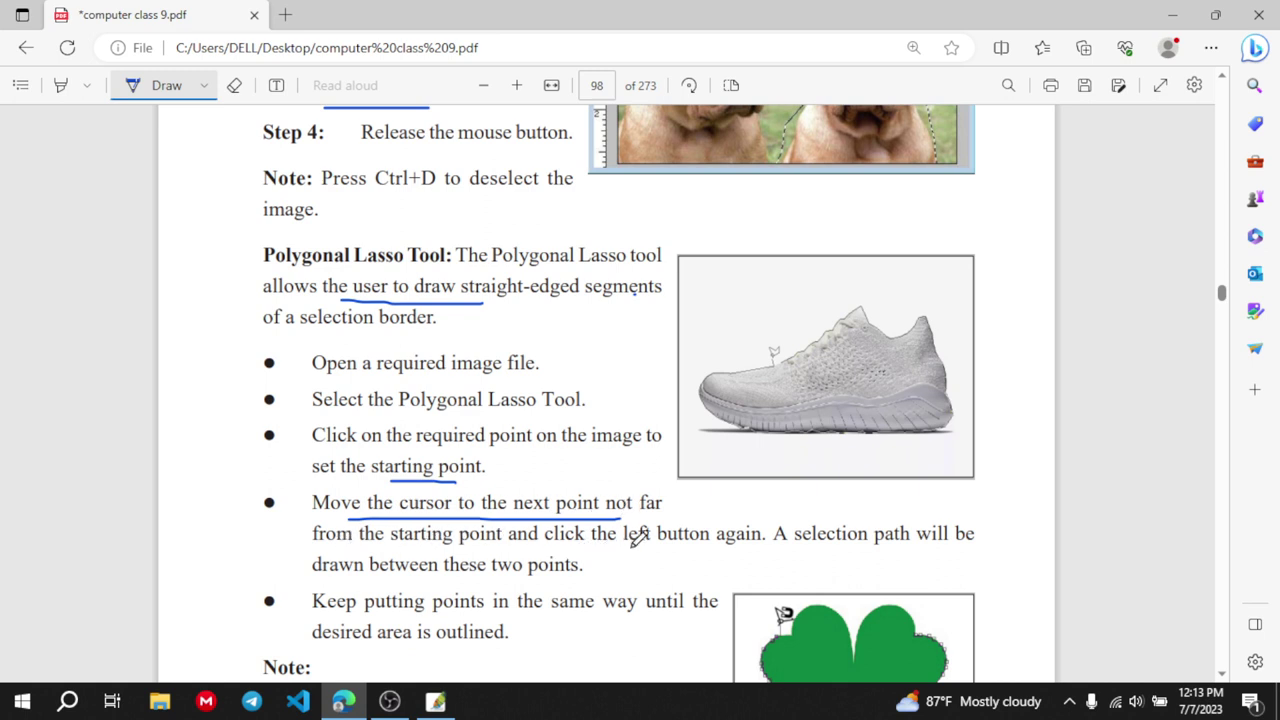
left_click_drag(632, 545, 721, 545)
left_click_drag(830, 541, 948, 536)
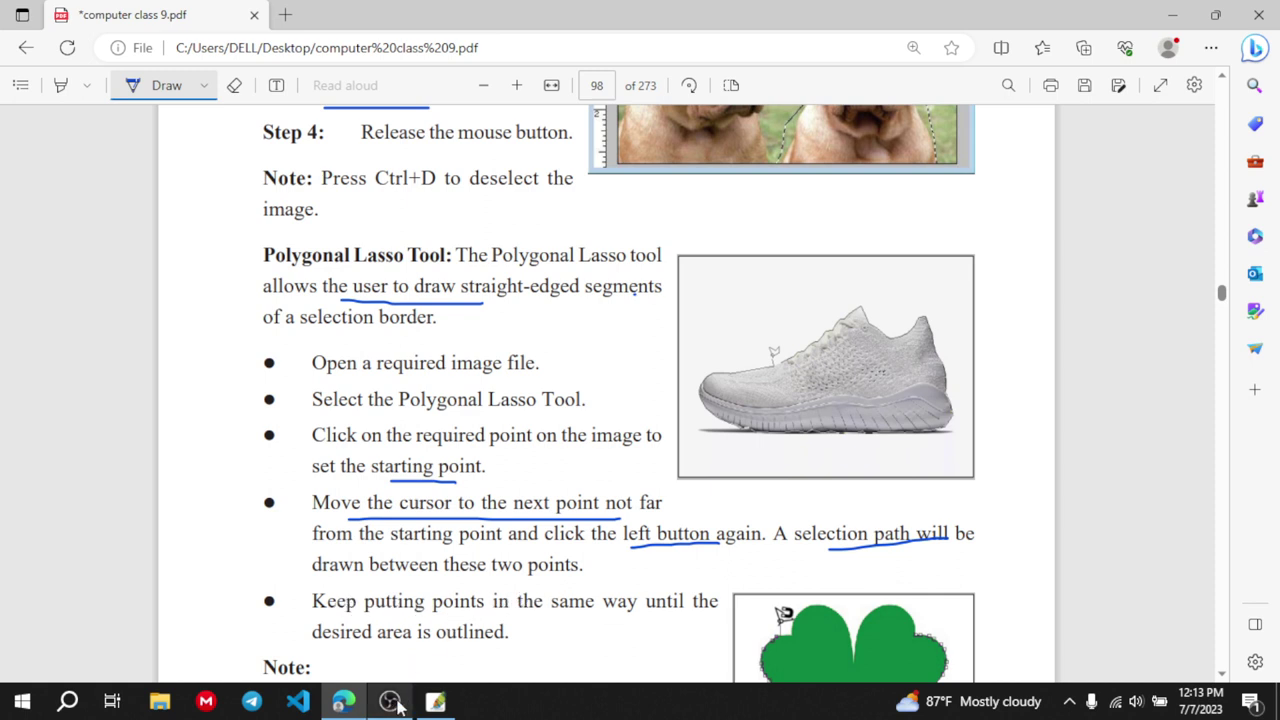
Switch to Photoshop and open meditaion.jpg from the Photoshop image folder
left_click(435, 701)
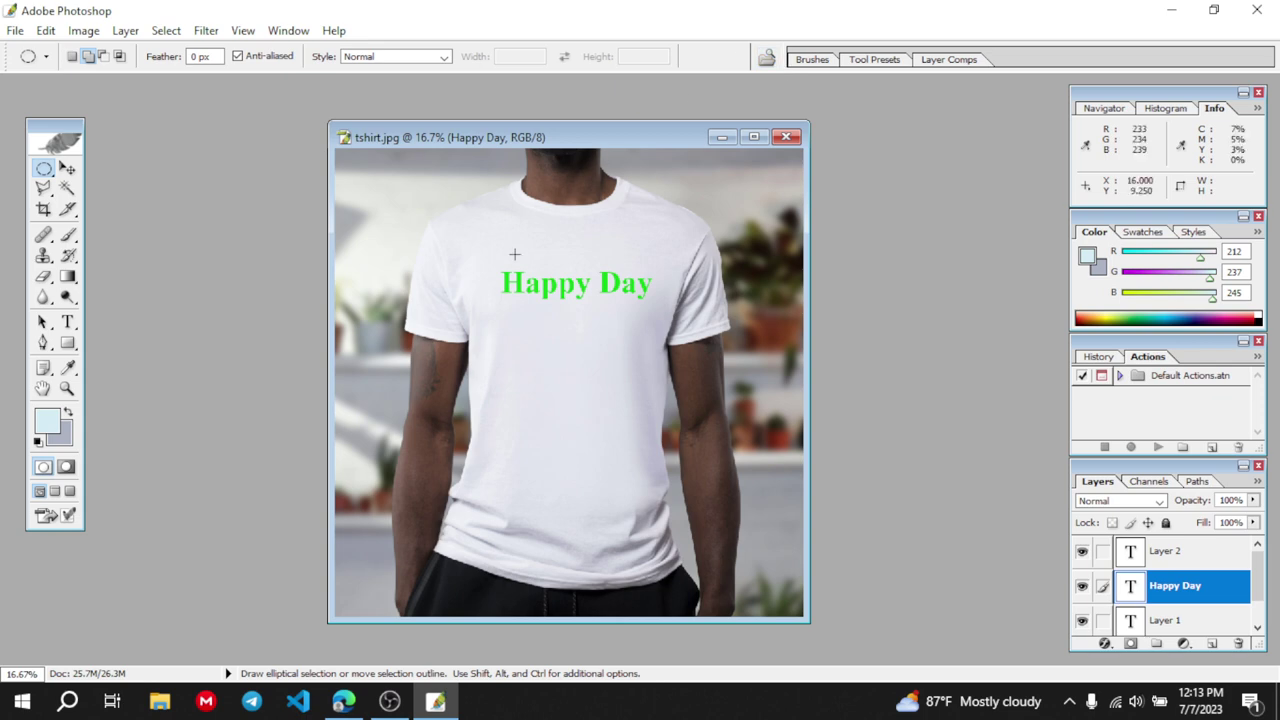
left_click_drag(588, 144, 393, 137)
left_click(15, 31)
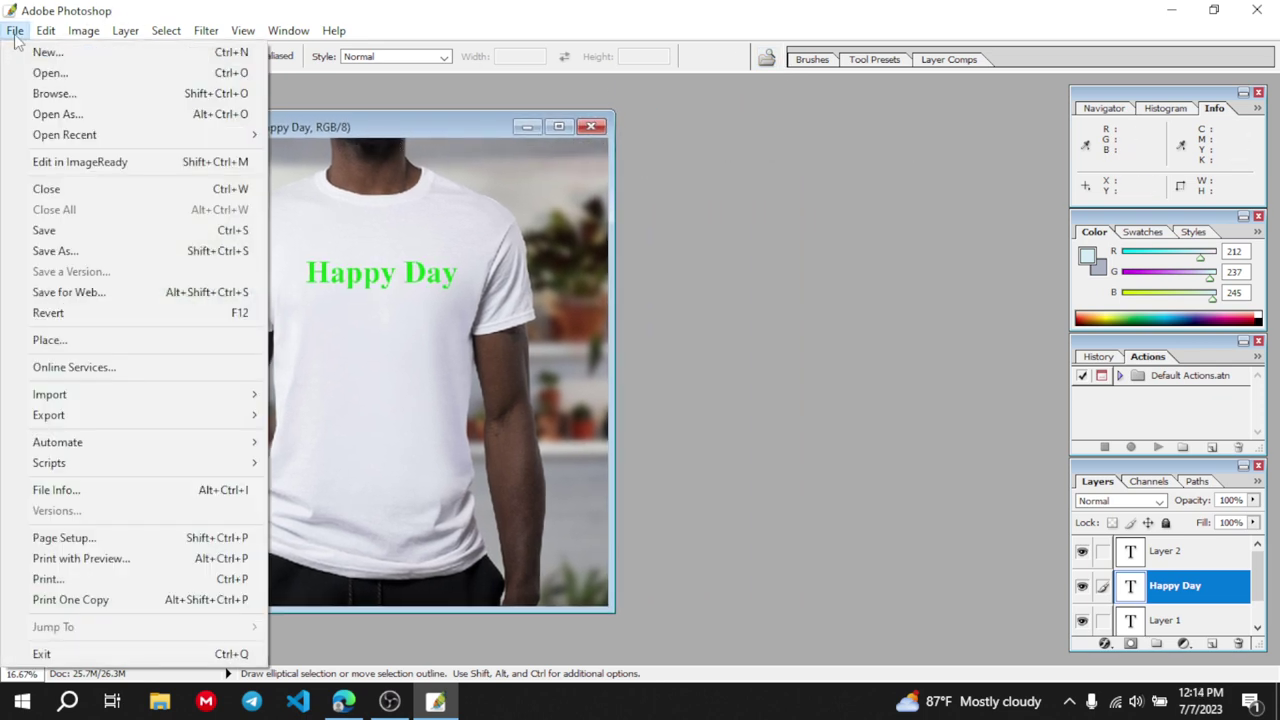
left_click(156, 79)
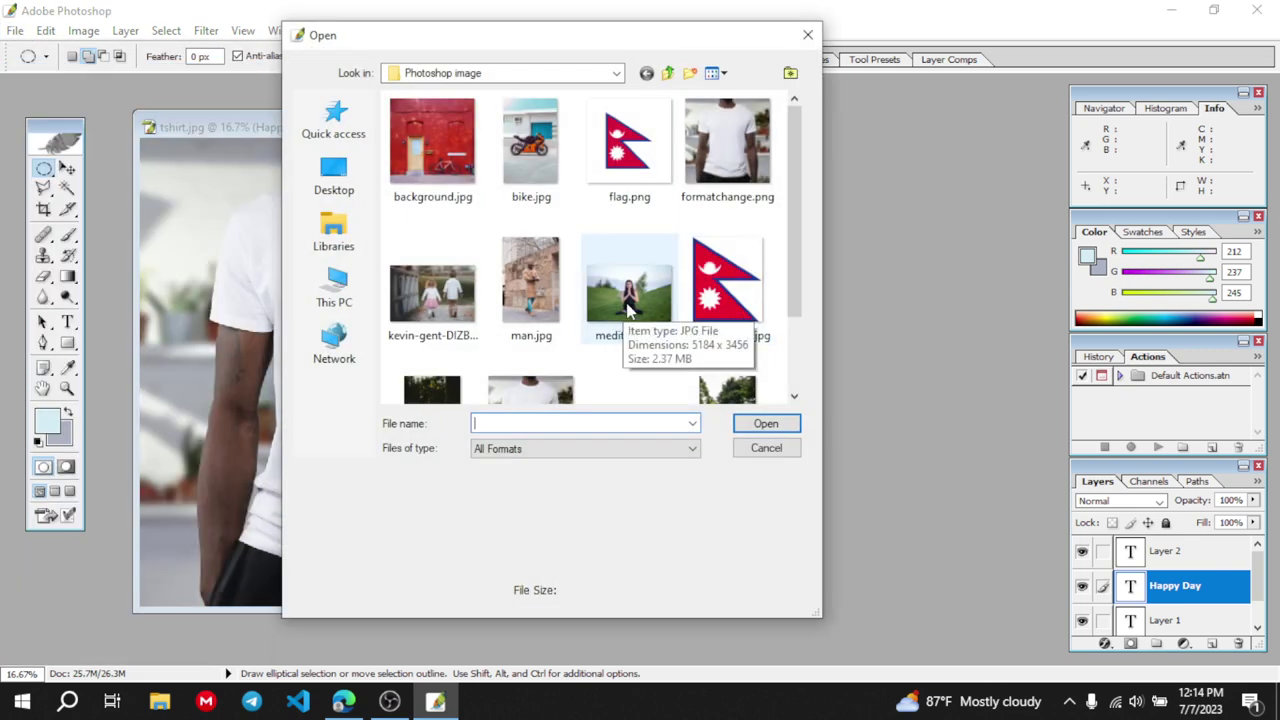
left_click(629, 310)
left_click(782, 428)
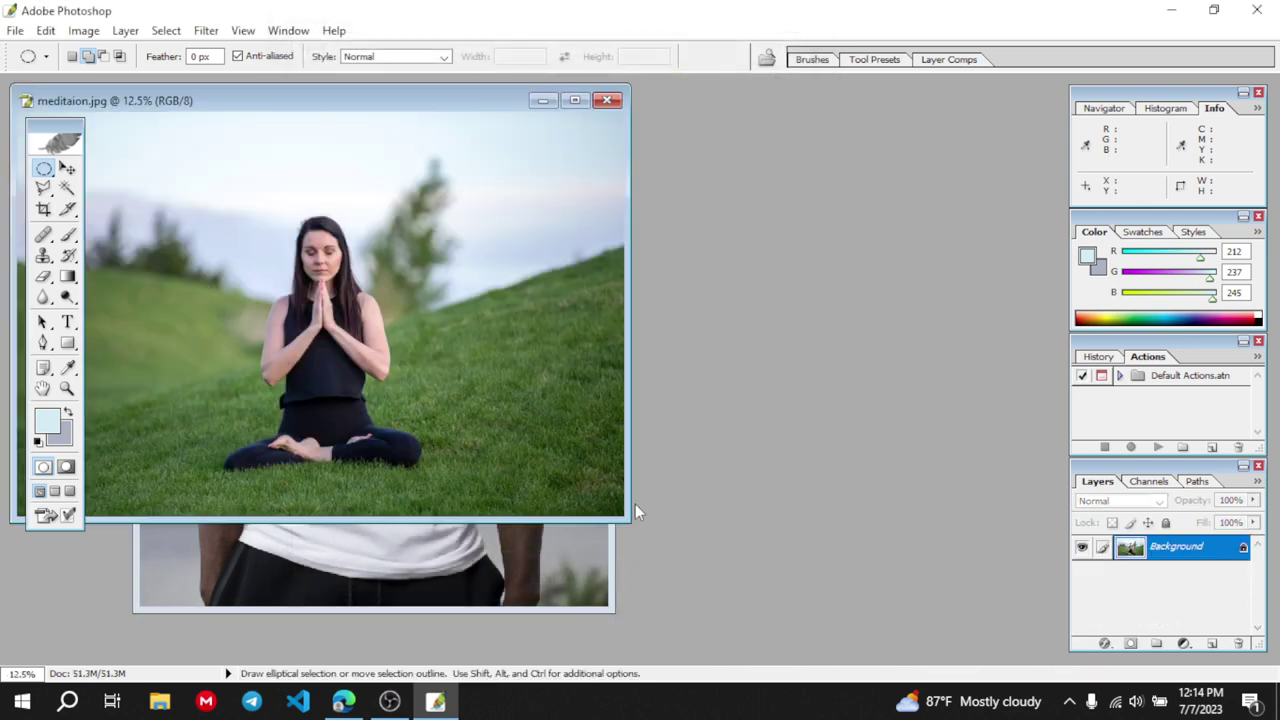
Minimise the tshirt.jpg document and centre the meditaion.jpg window in the workspace
left_click_drag(214, 100, 673, 153)
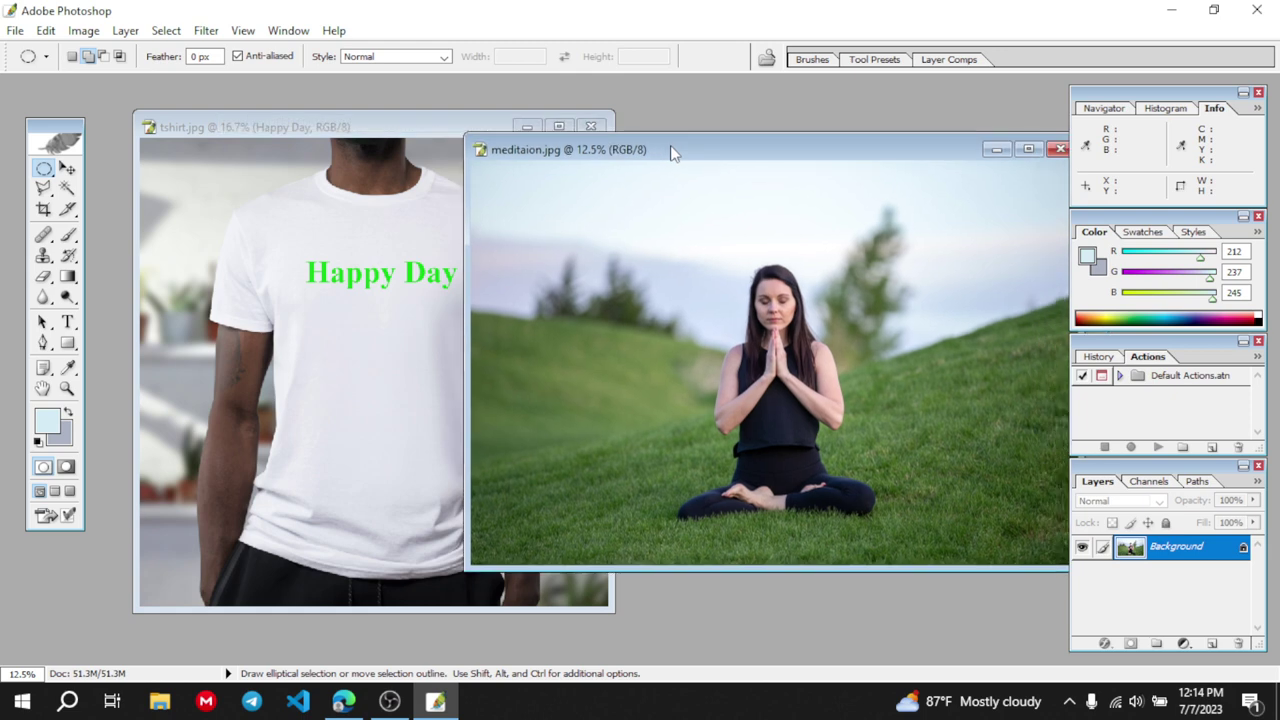
left_click(526, 124)
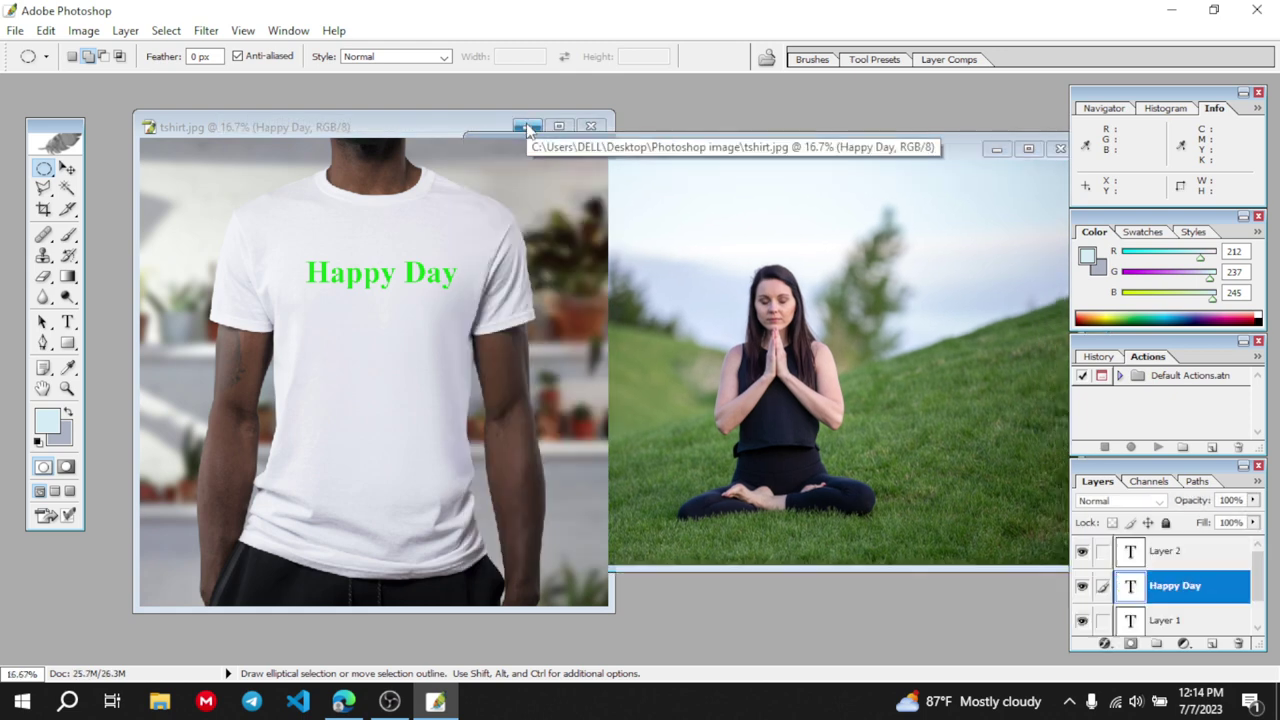
left_click(526, 126)
left_click_drag(716, 155, 483, 143)
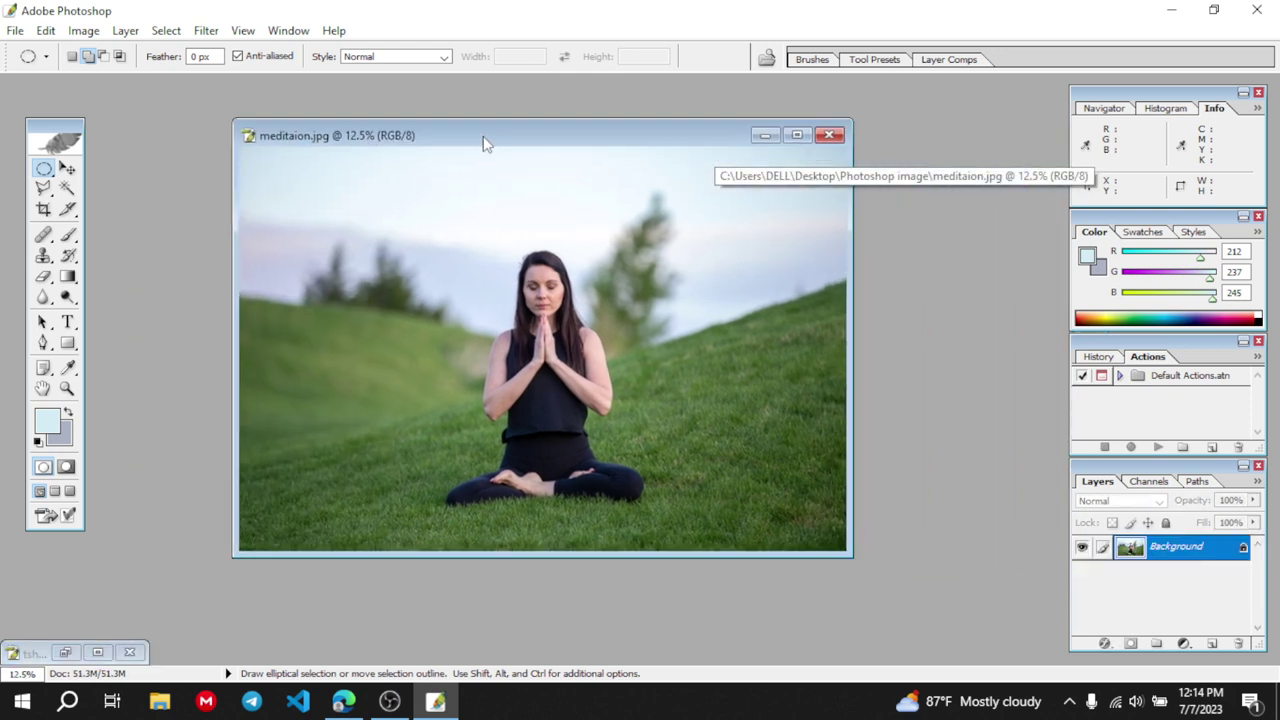
Duplicate the Background layer of meditaion.jpg as Background copy, and toggle the original layer's visibility off and on
scroll(514, 245, "down", 1)
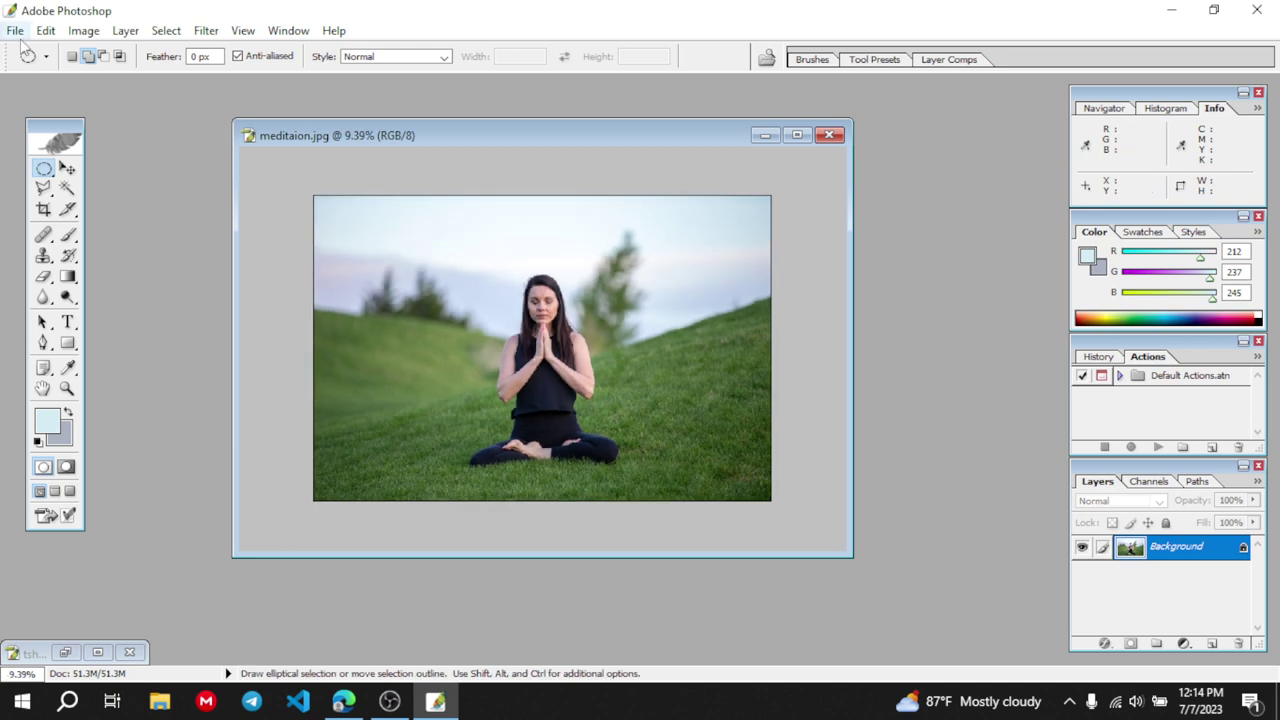
left_click(67, 389)
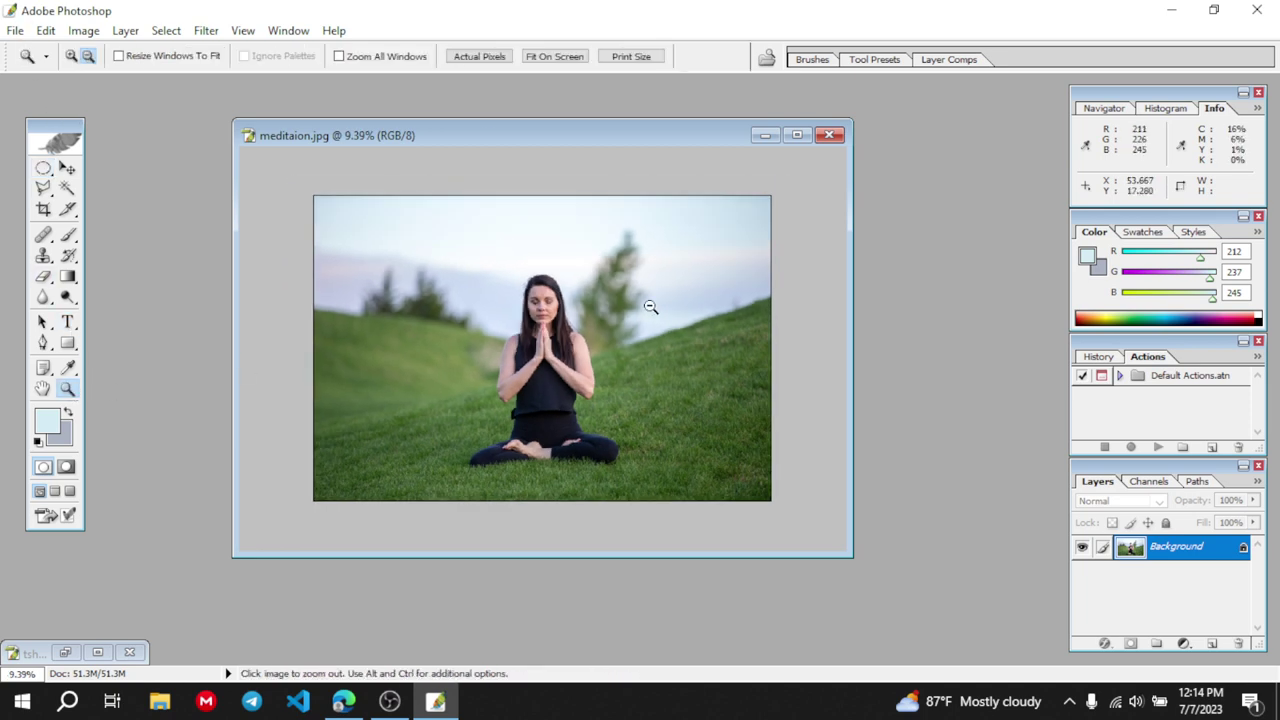
left_click(72, 56)
left_click(586, 340)
left_click(586, 340)
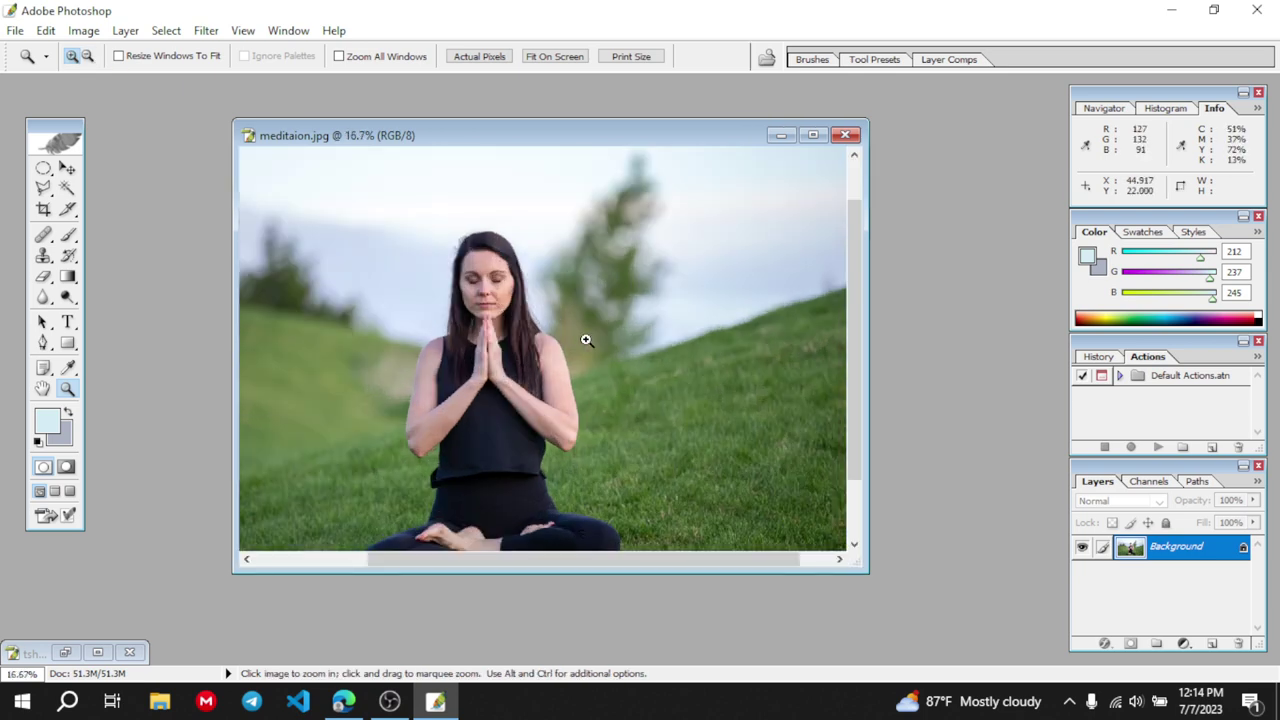
scroll(476, 468, "down", 1)
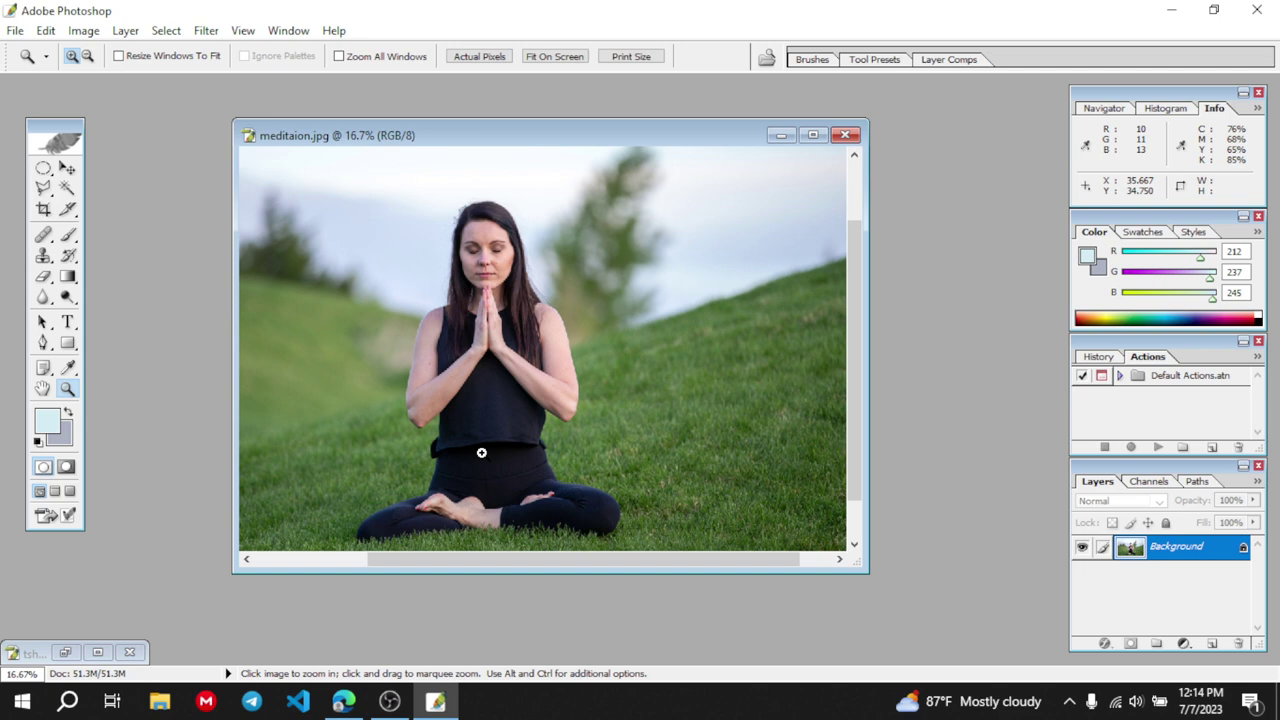
right_click(1193, 552)
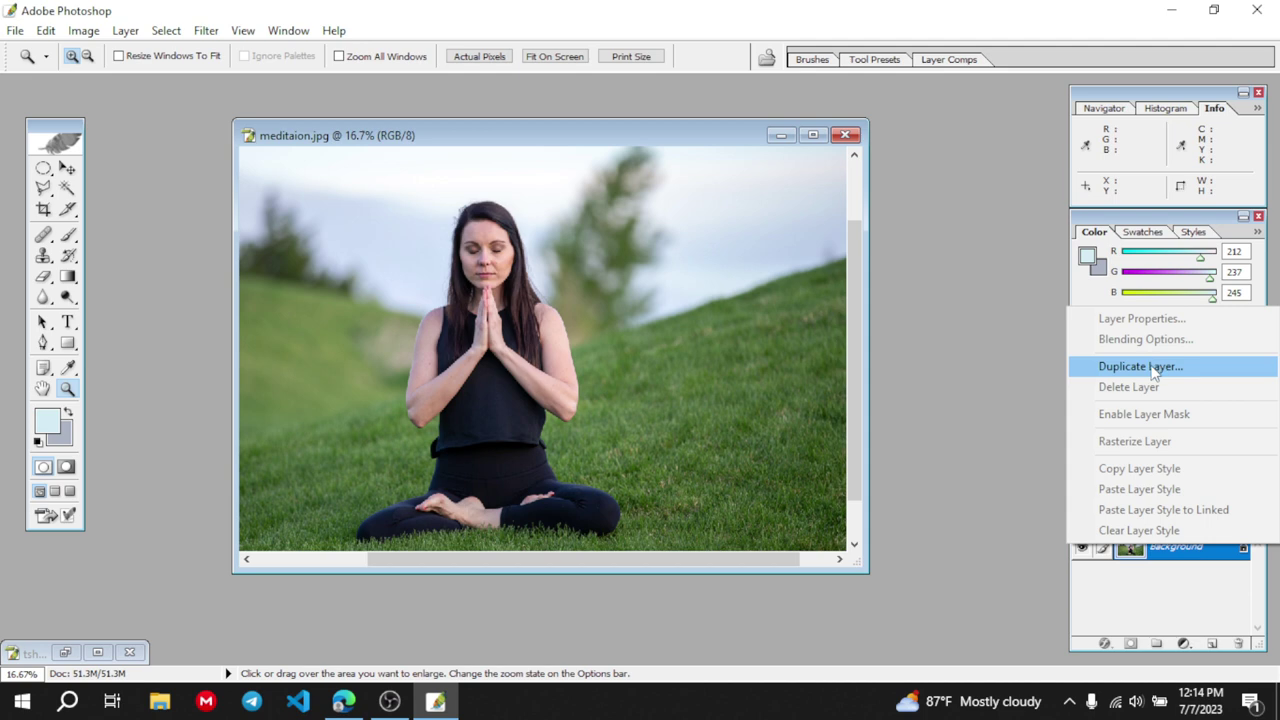
left_click(1140, 366)
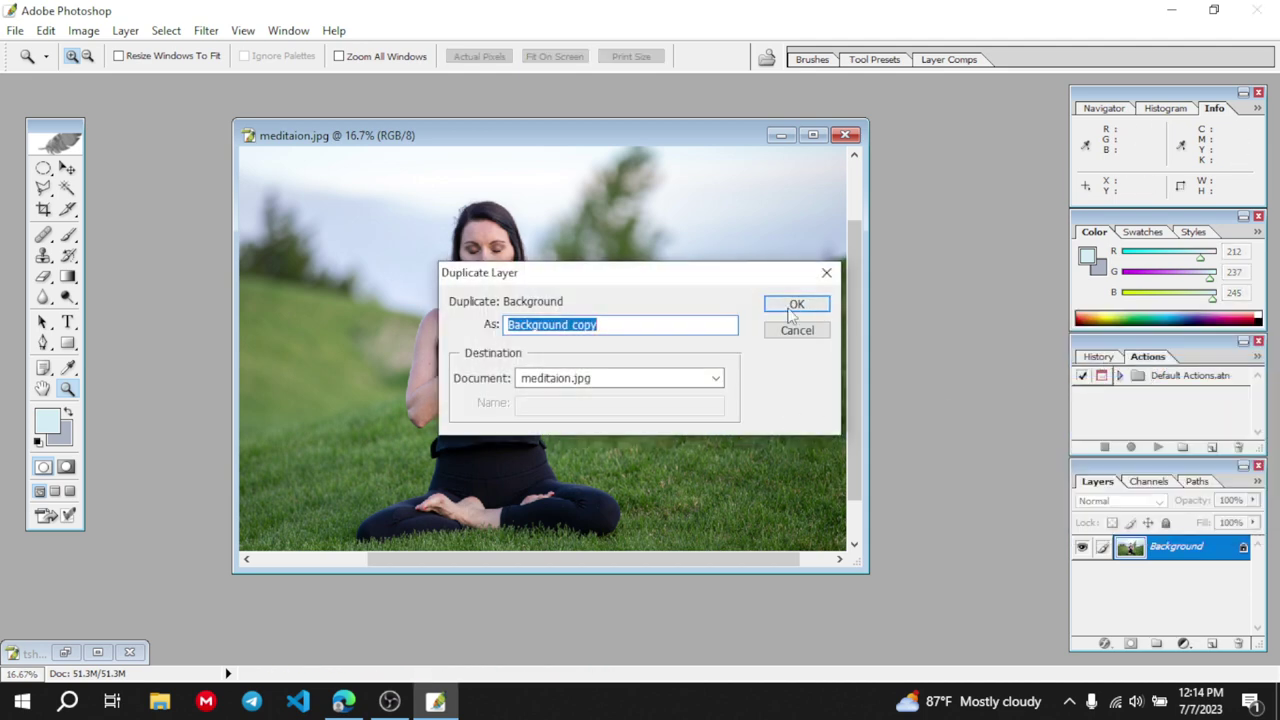
left_click(795, 304)
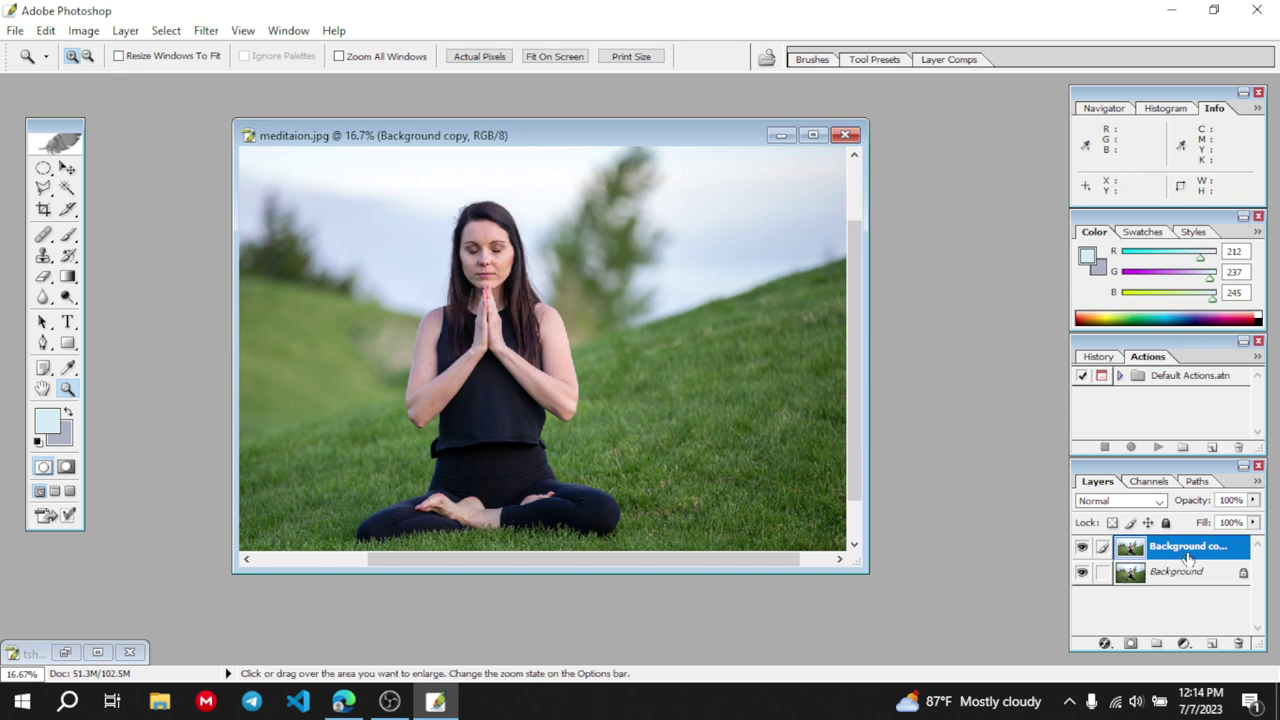
left_click(1082, 572)
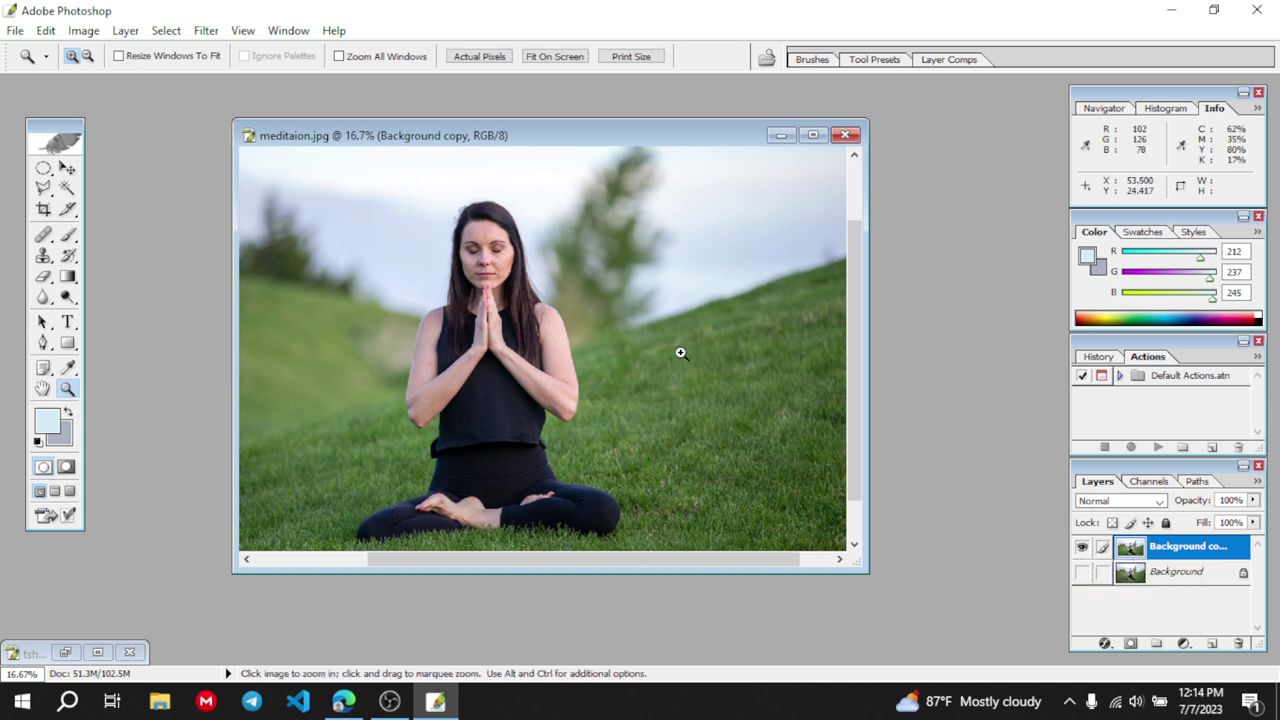
left_click(1082, 573)
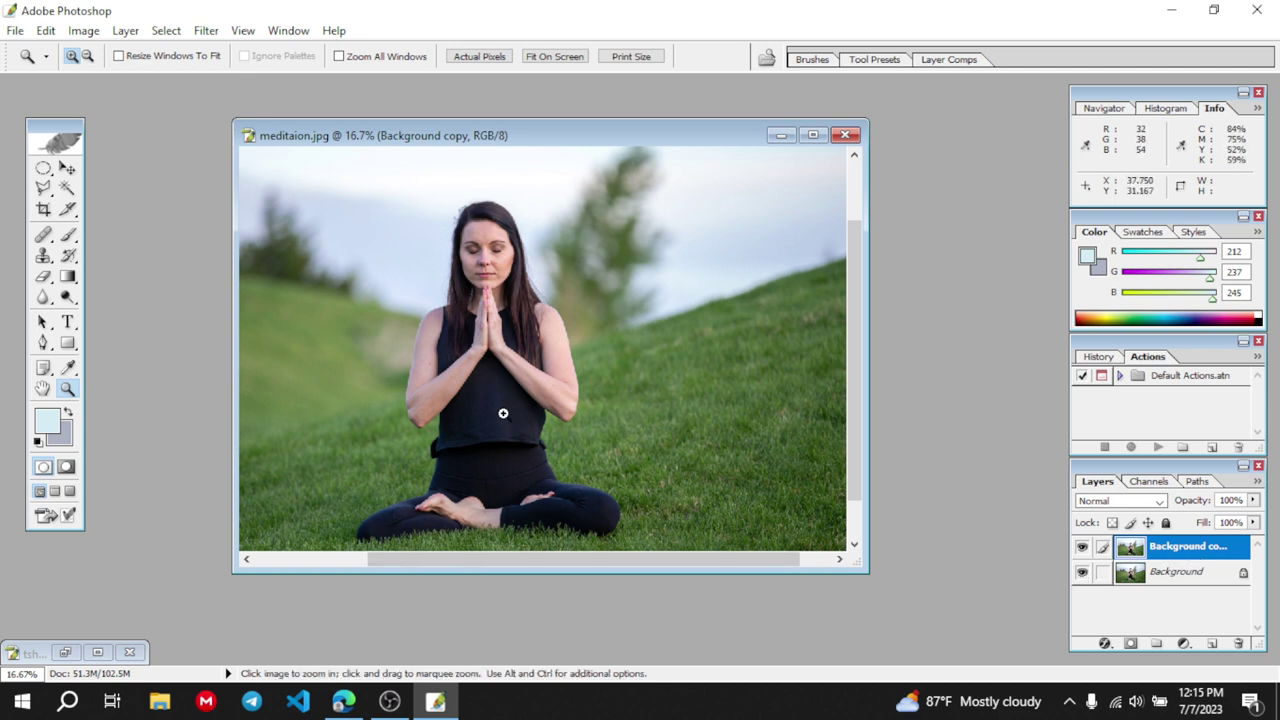
Try freehand Lasso selections along the woman's left-hand outline from knee to above the head, and deselect them
left_click(42, 188)
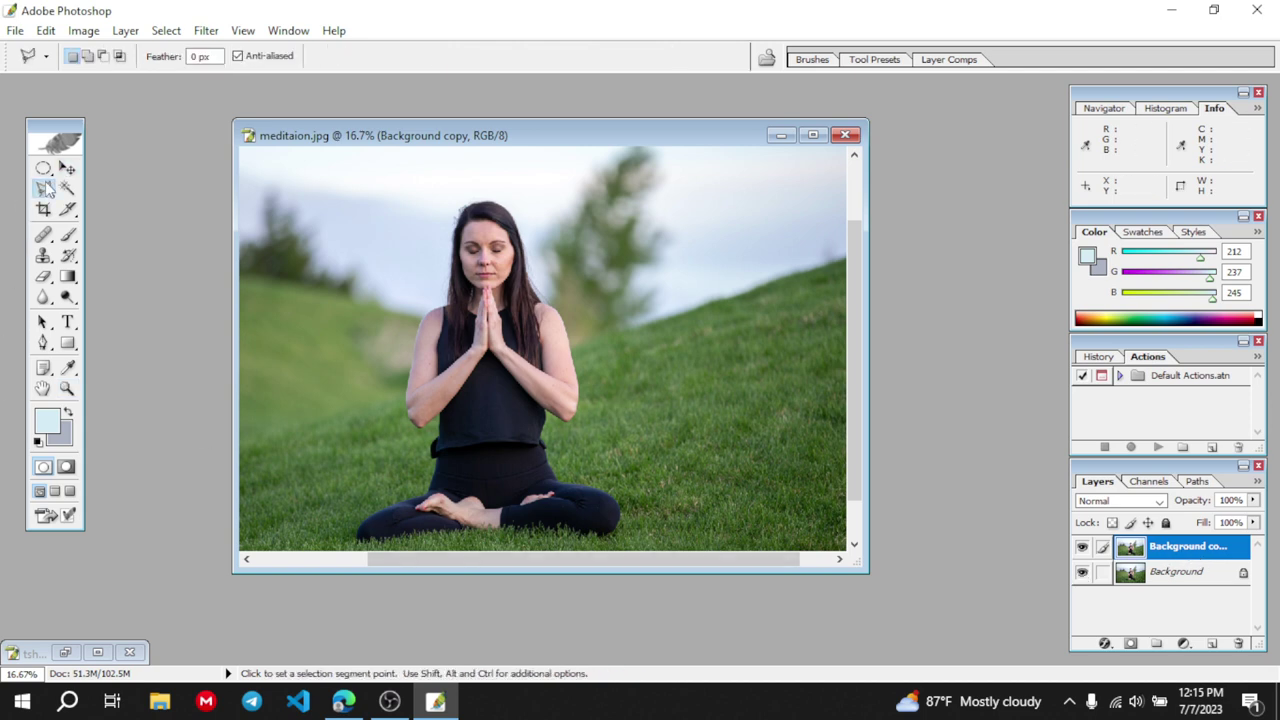
right_click(42, 188)
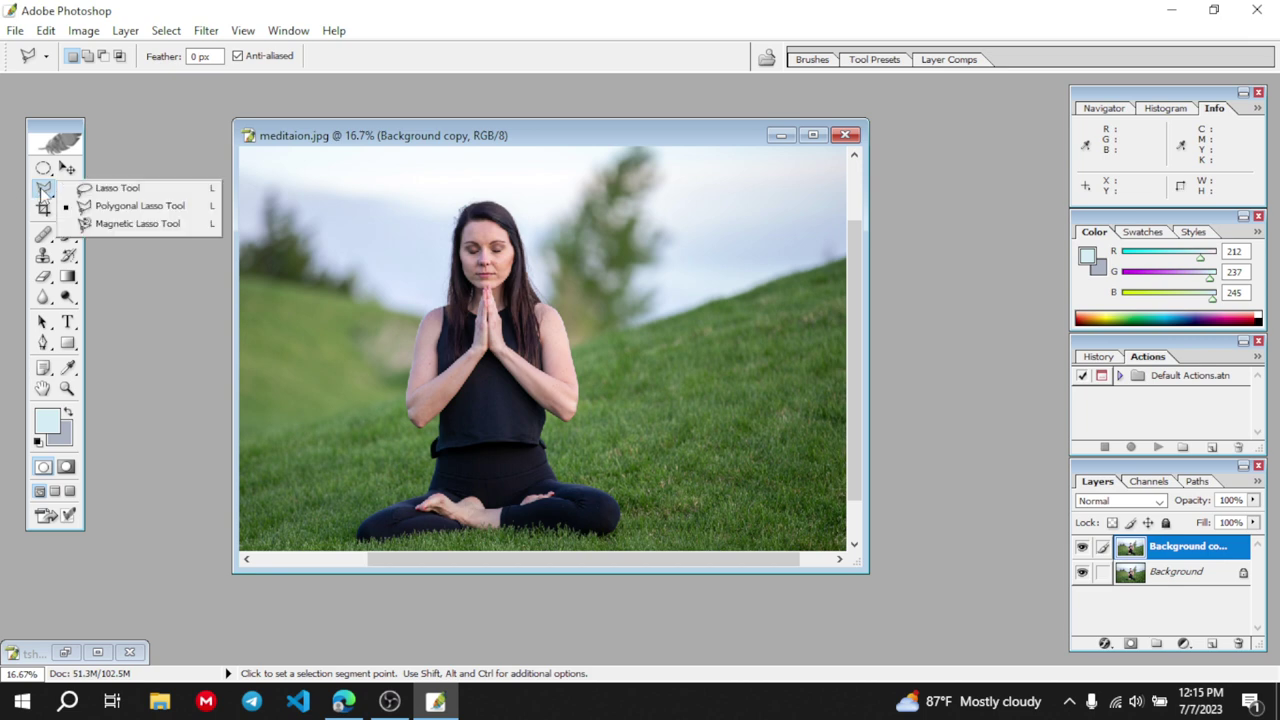
left_click(83, 199)
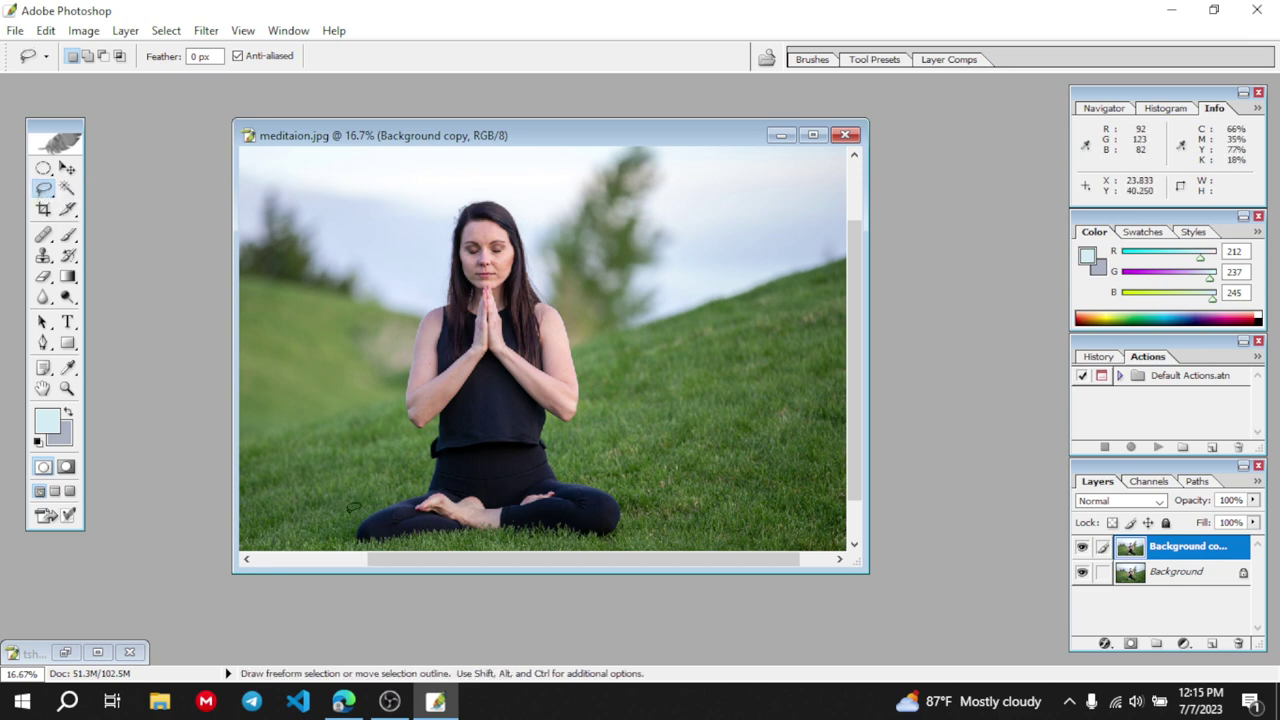
mouse_move(350, 510)
left_mouse_down()
mouse_move(420, 463)
mouse_move(394, 375)
mouse_move(406, 318)
mouse_move(430, 287)
mouse_move(476, 151)
left_mouse_up()
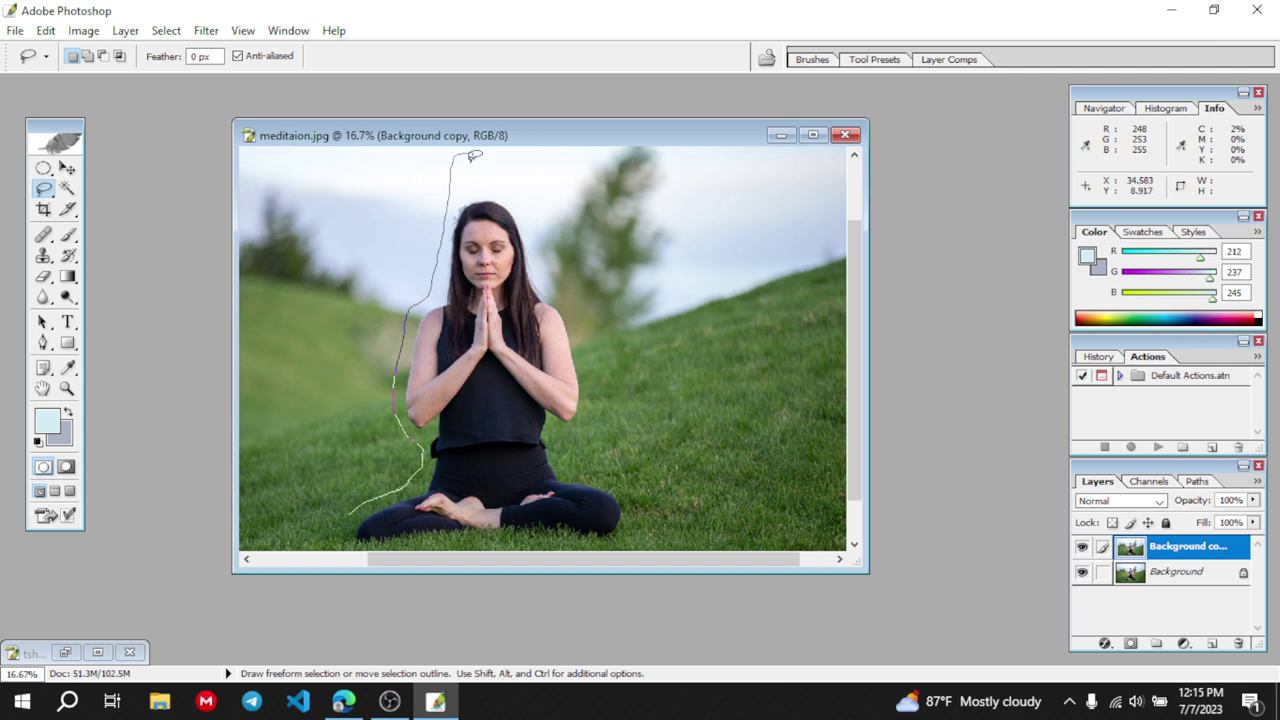
left_click_drag(475, 156, 457, 168)
left_click(457, 167)
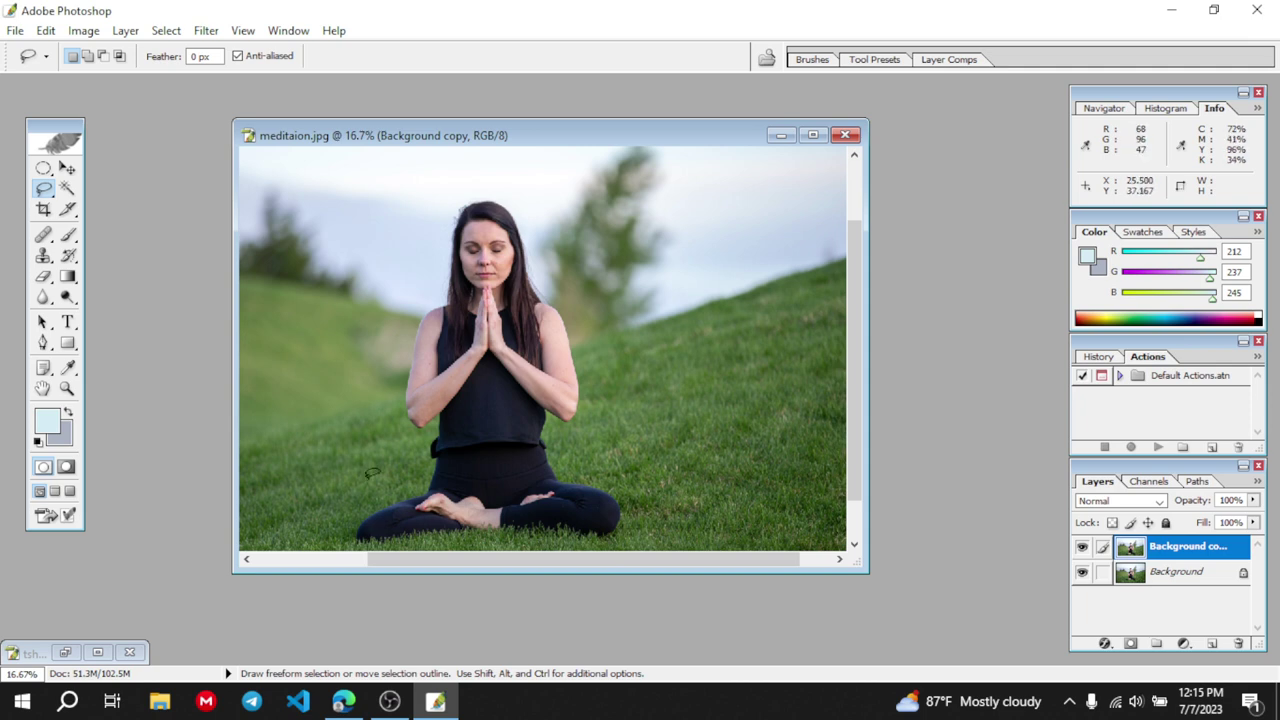
mouse_move(352, 515)
left_mouse_down()
mouse_move(421, 463)
mouse_move(400, 394)
mouse_move(425, 243)
mouse_move(443, 228)
mouse_move(453, 179)
mouse_move(509, 171)
left_mouse_up()
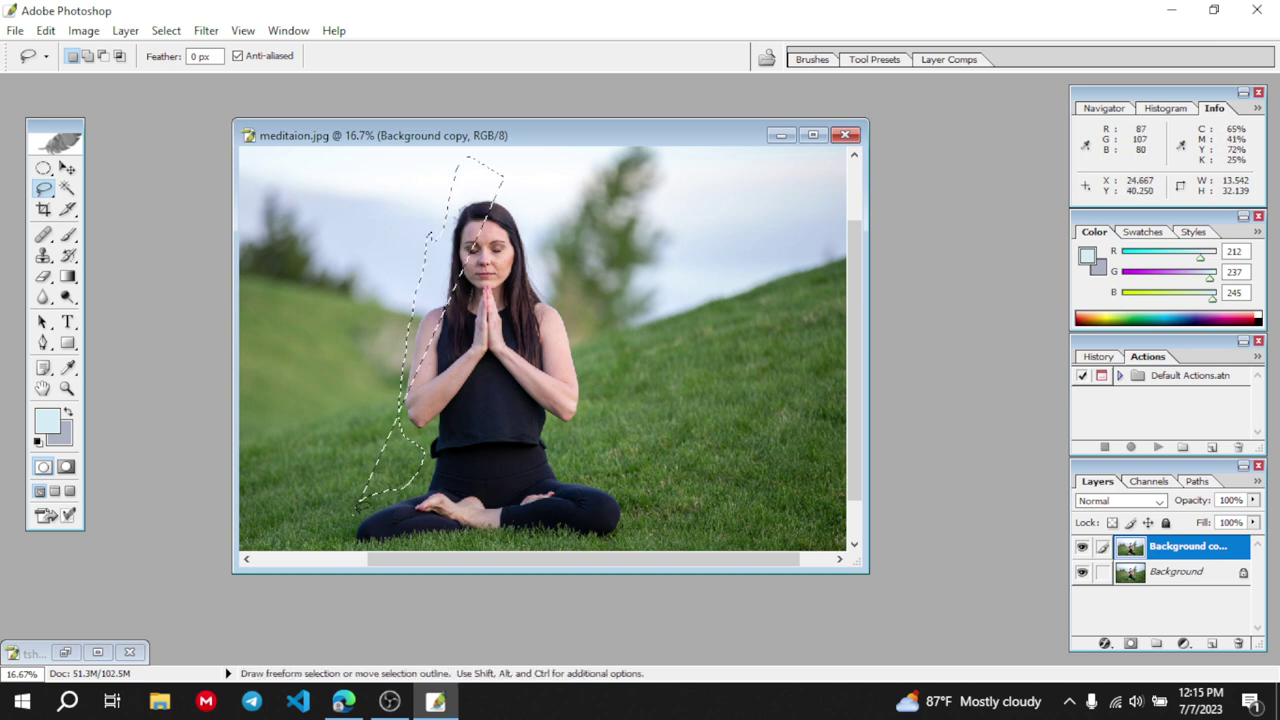
left_click(434, 310)
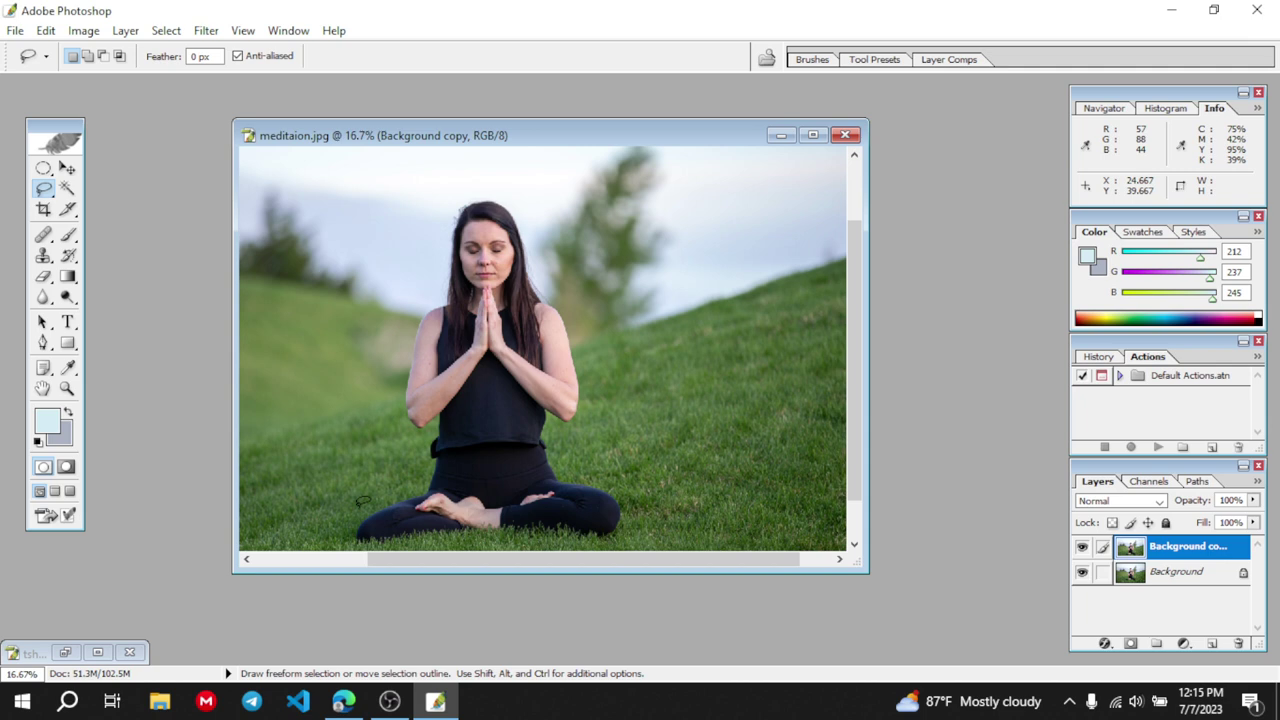
Start a Polygonal Lasso outline at the woman's left-hand knee and trace it up past the elbow to the shoulder
left_click(43, 188)
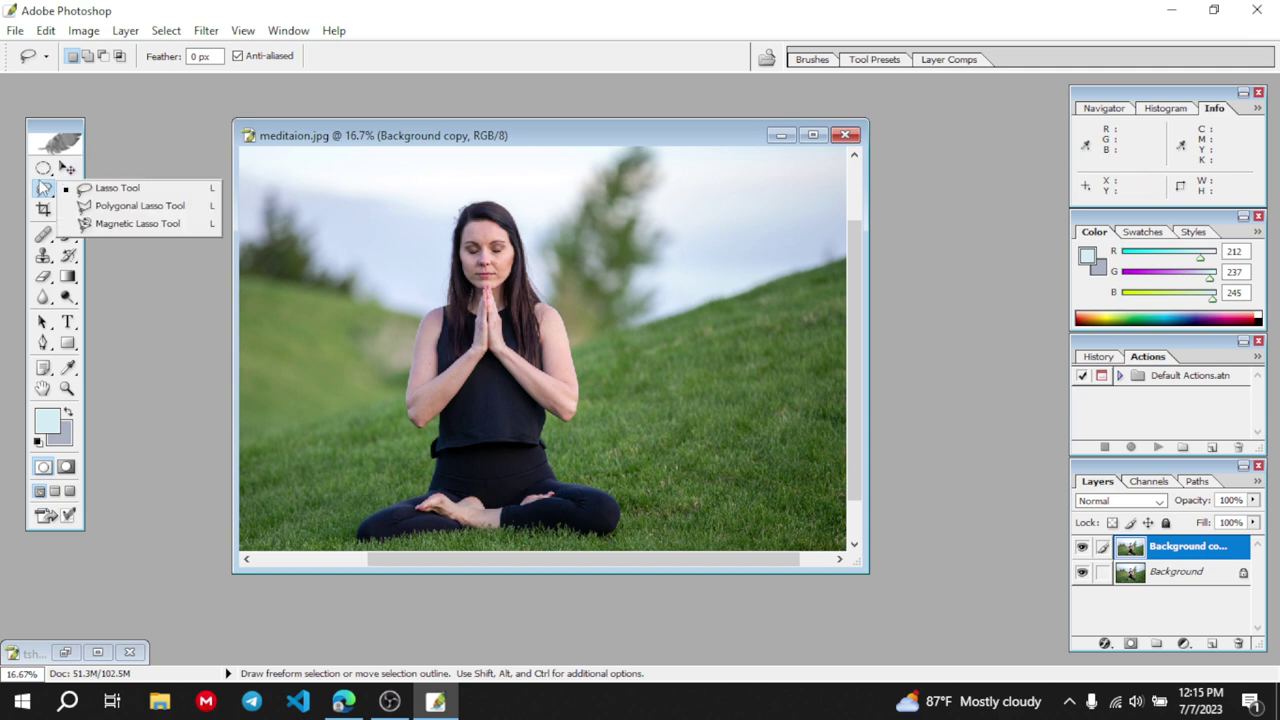
left_click(104, 208)
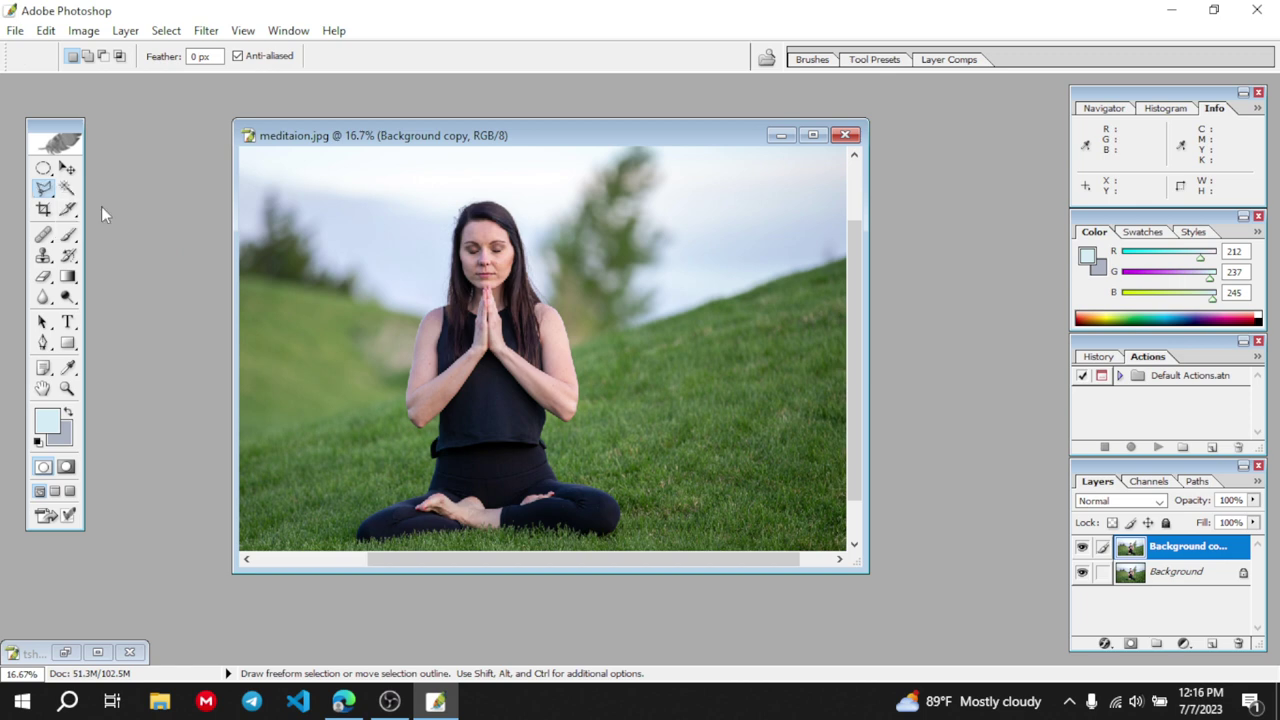
left_click(365, 514)
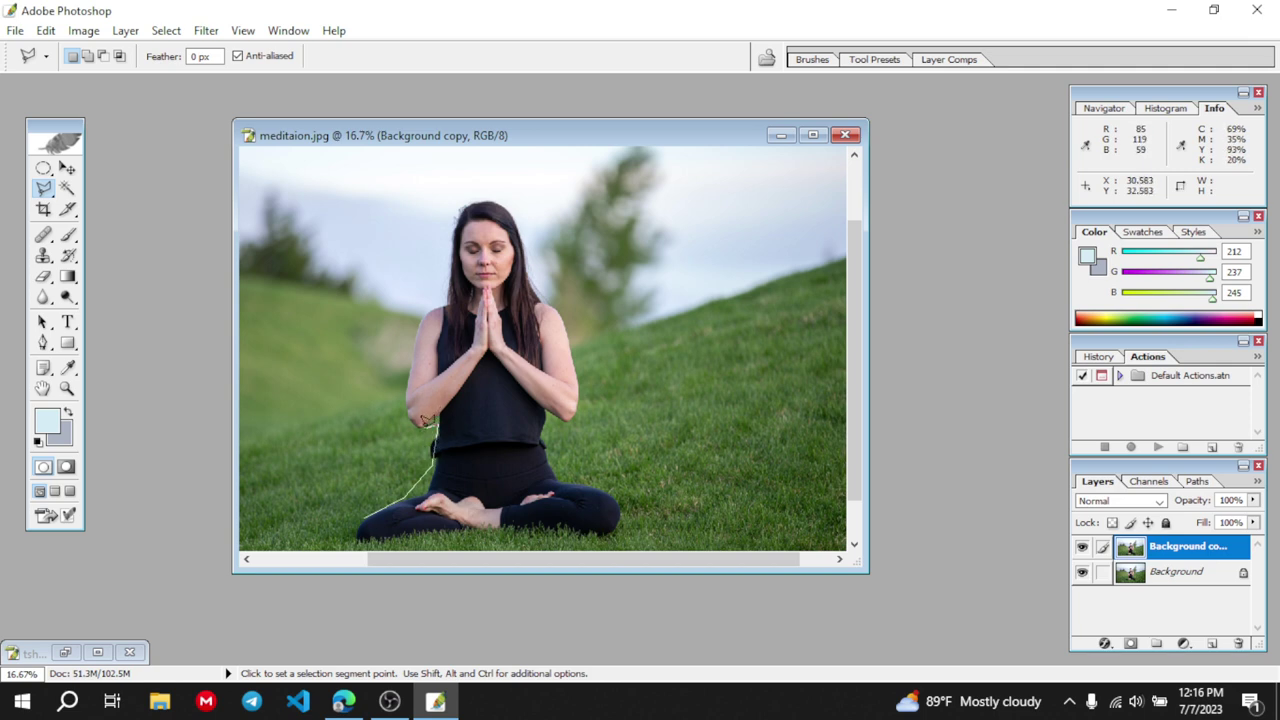
left_click(432, 426)
left_click(407, 412)
left_click(408, 375)
left_click(414, 335)
left_click(421, 315)
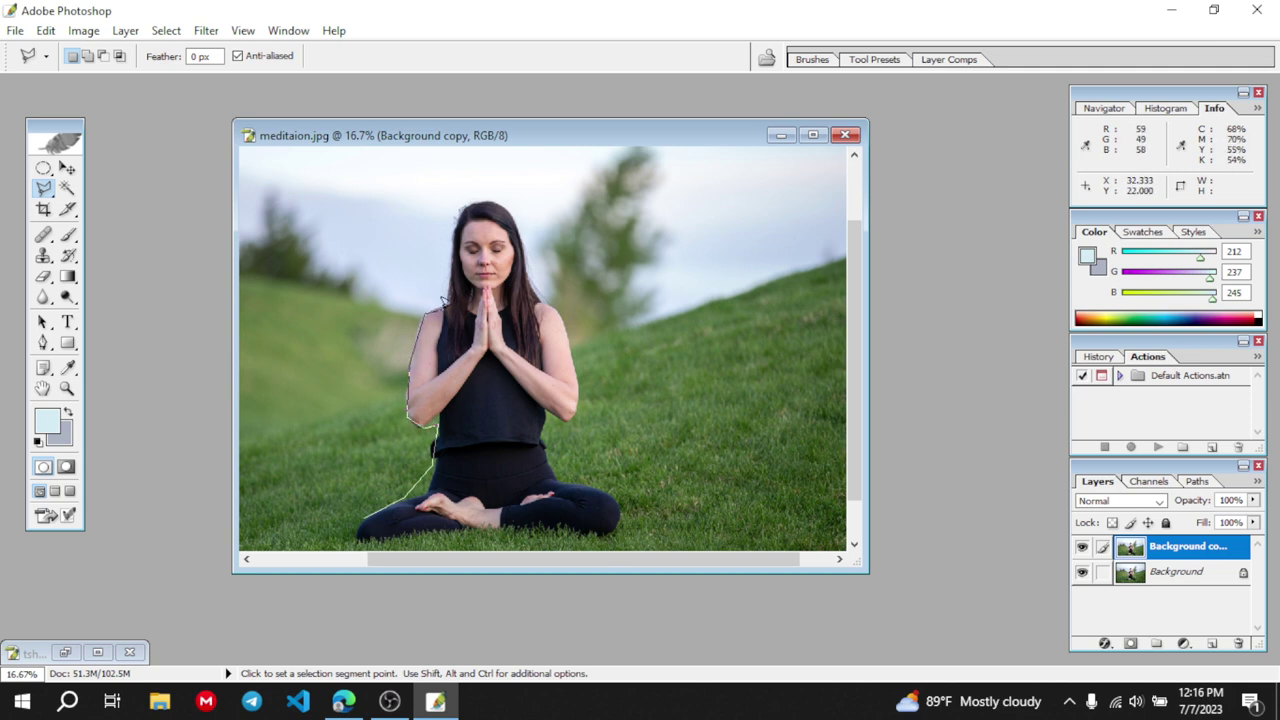
Continue the polygonal outline from the shoulder up the hair, over the head and down the hair's right side
left_click(443, 298)
left_click(451, 252)
left_click(457, 214)
left_click(470, 204)
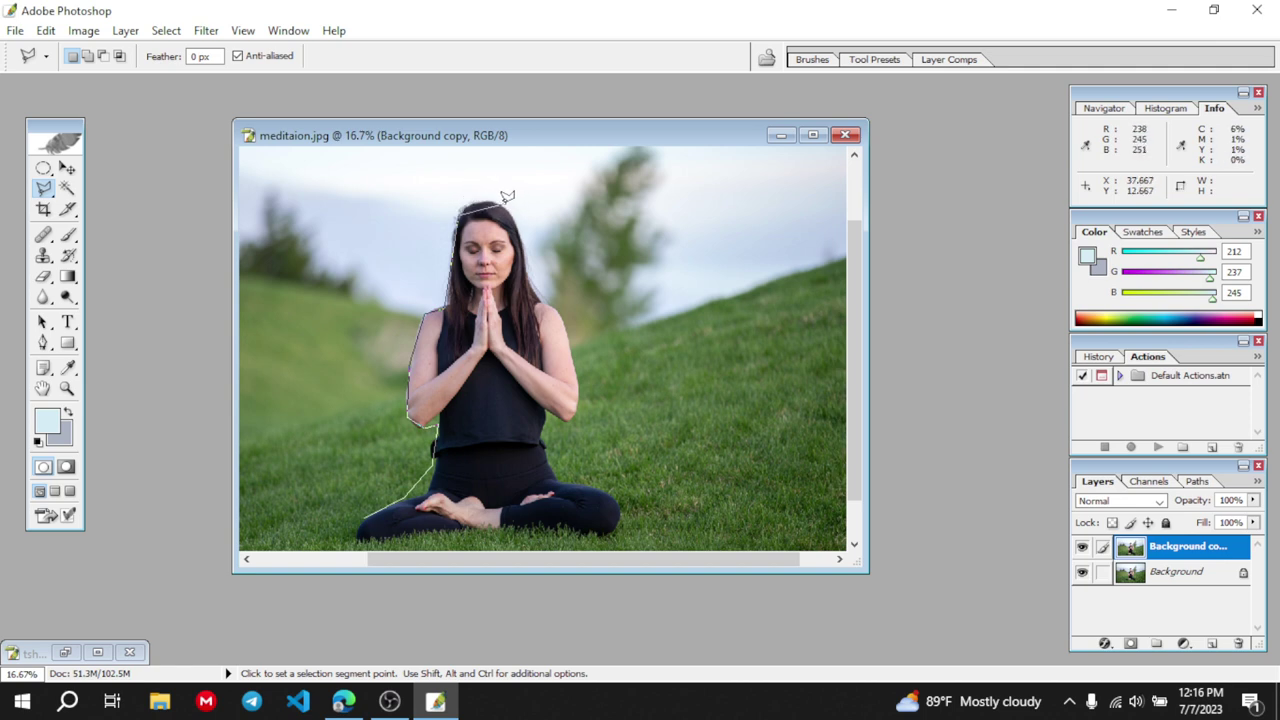
left_click(478, 198)
left_click(500, 199)
left_click(514, 207)
left_click(530, 262)
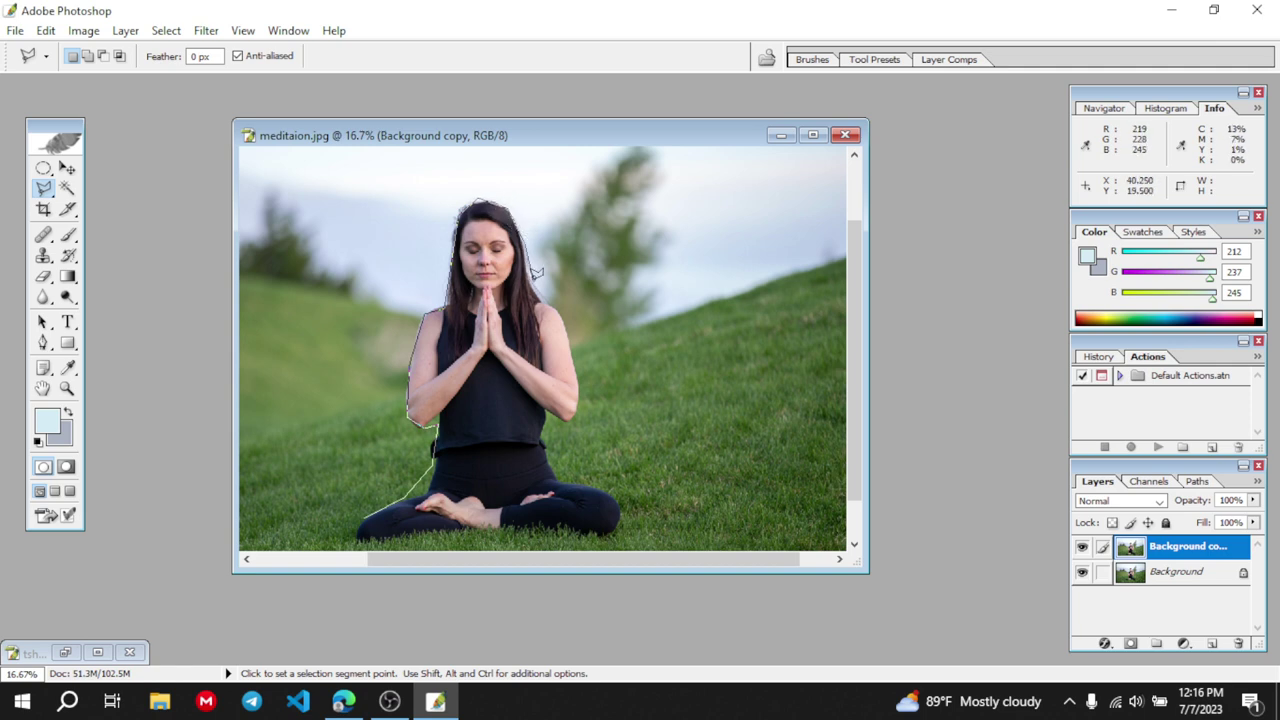
Continue the polygonal outline down the right-hand shoulder, arm and waist to the knee and under the legs, and cancel it
left_click(547, 289)
left_click(562, 318)
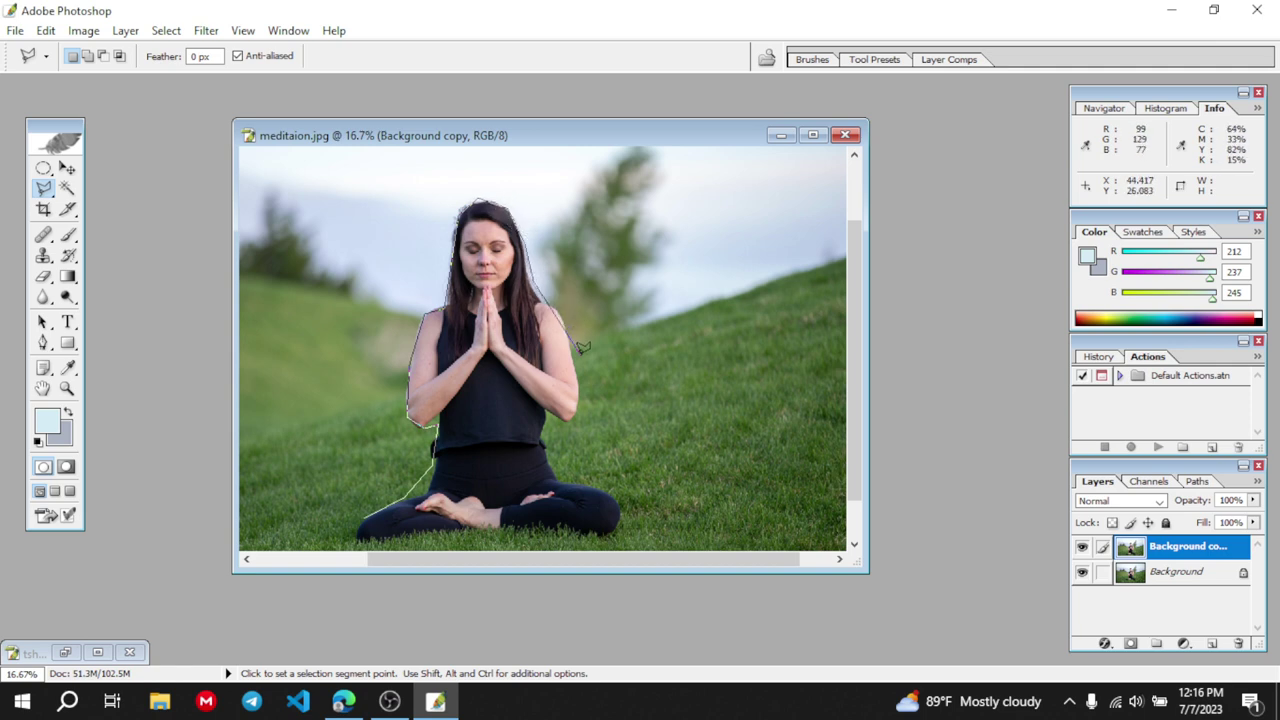
left_click(578, 347)
key("BackSpace")
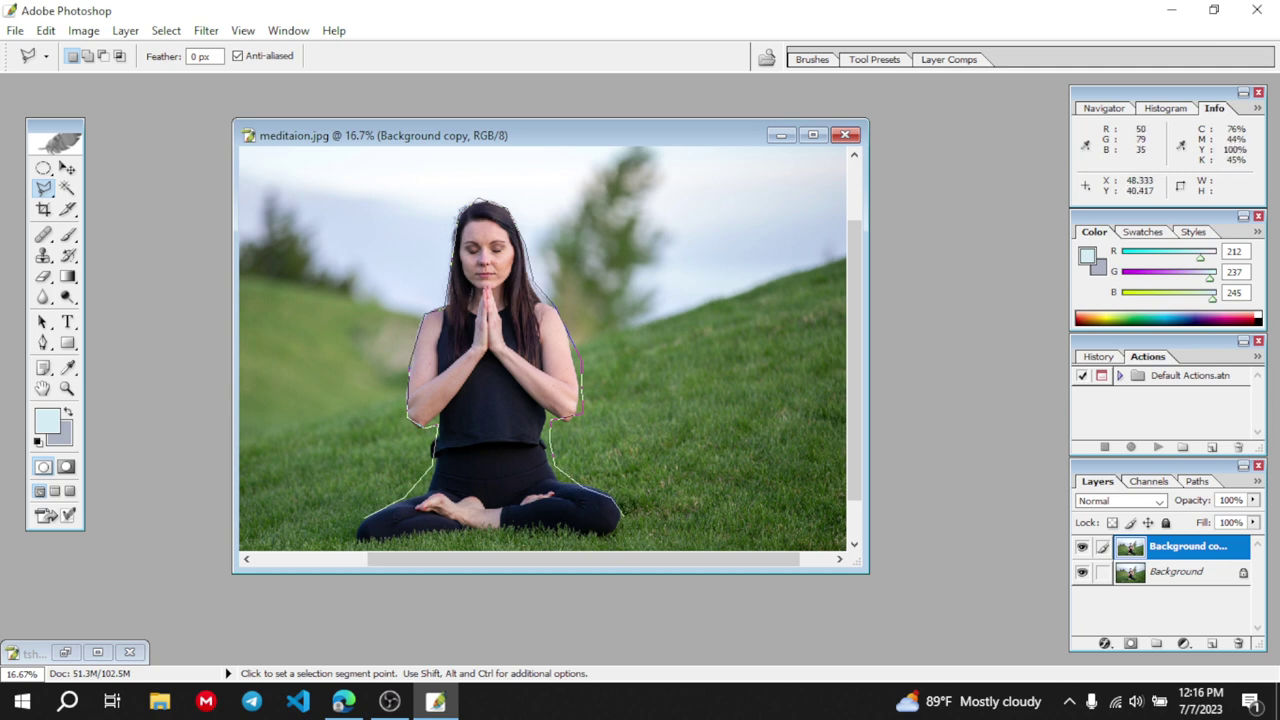
left_click(622, 516)
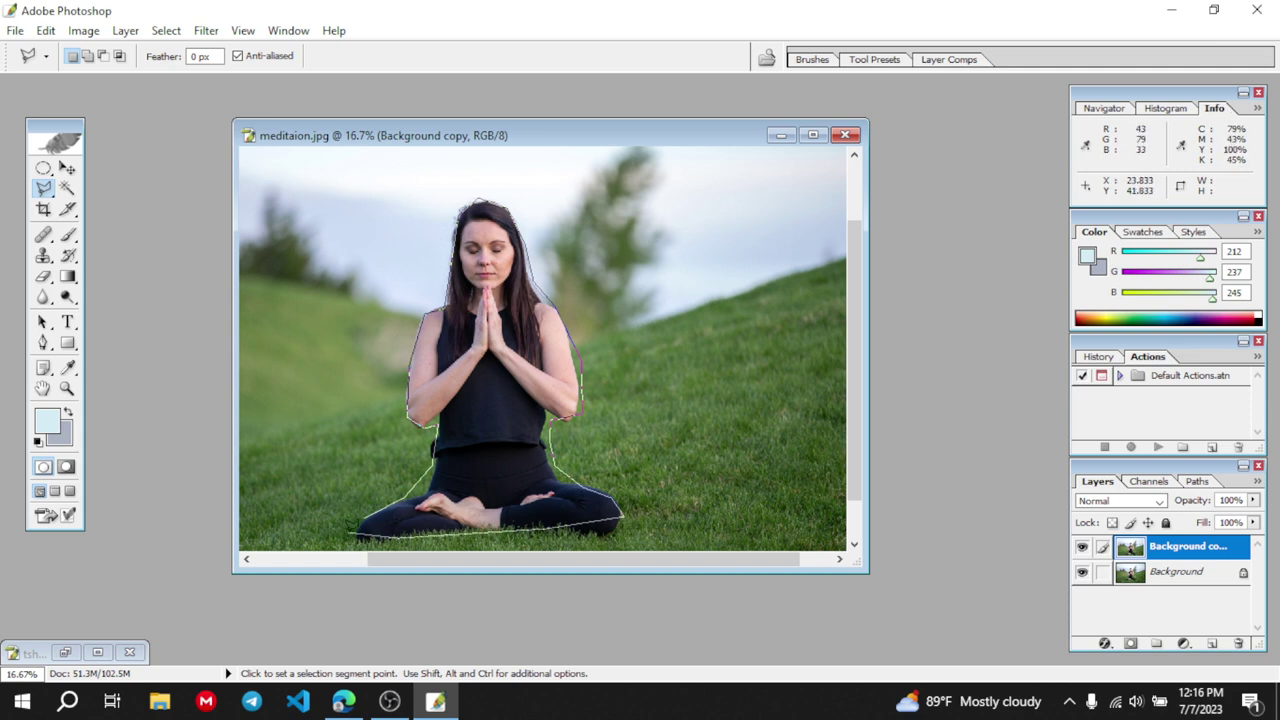
key("Escape")
Complete the polygonal selection around the woman and move the selected figure to the right beside the original
left_click(368, 508)
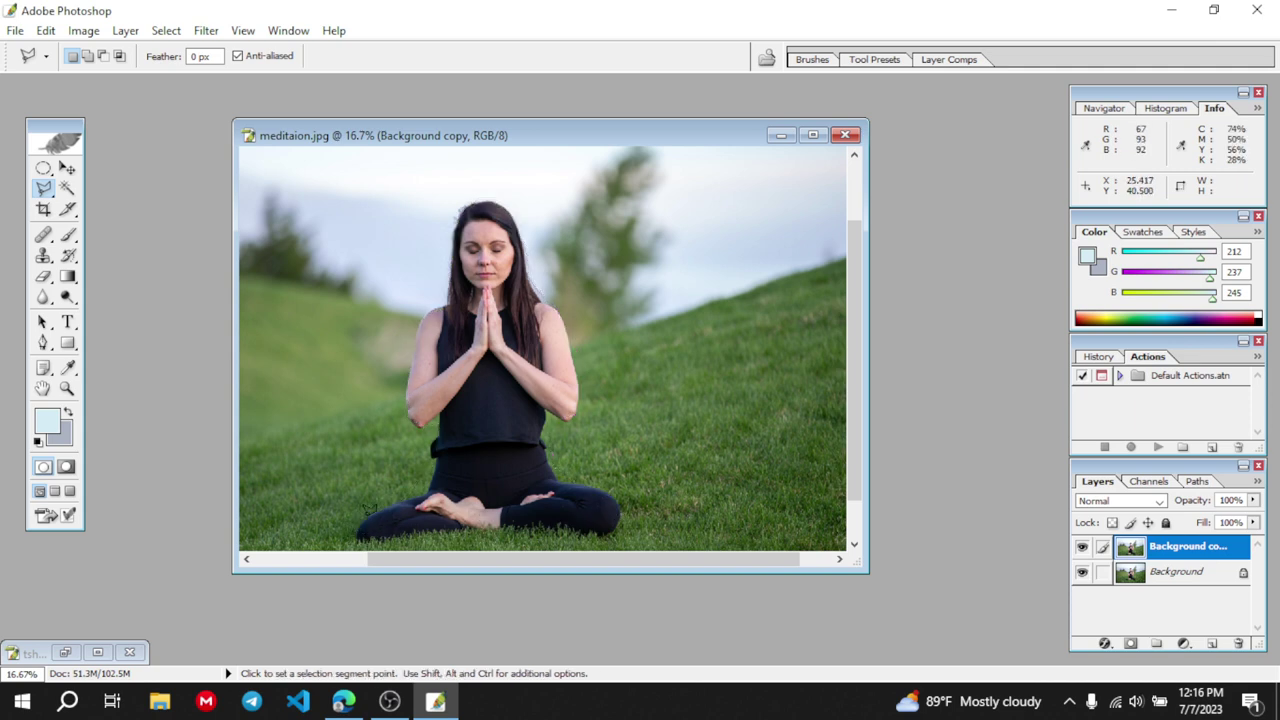
right_click(470, 256)
left_click(490, 460)
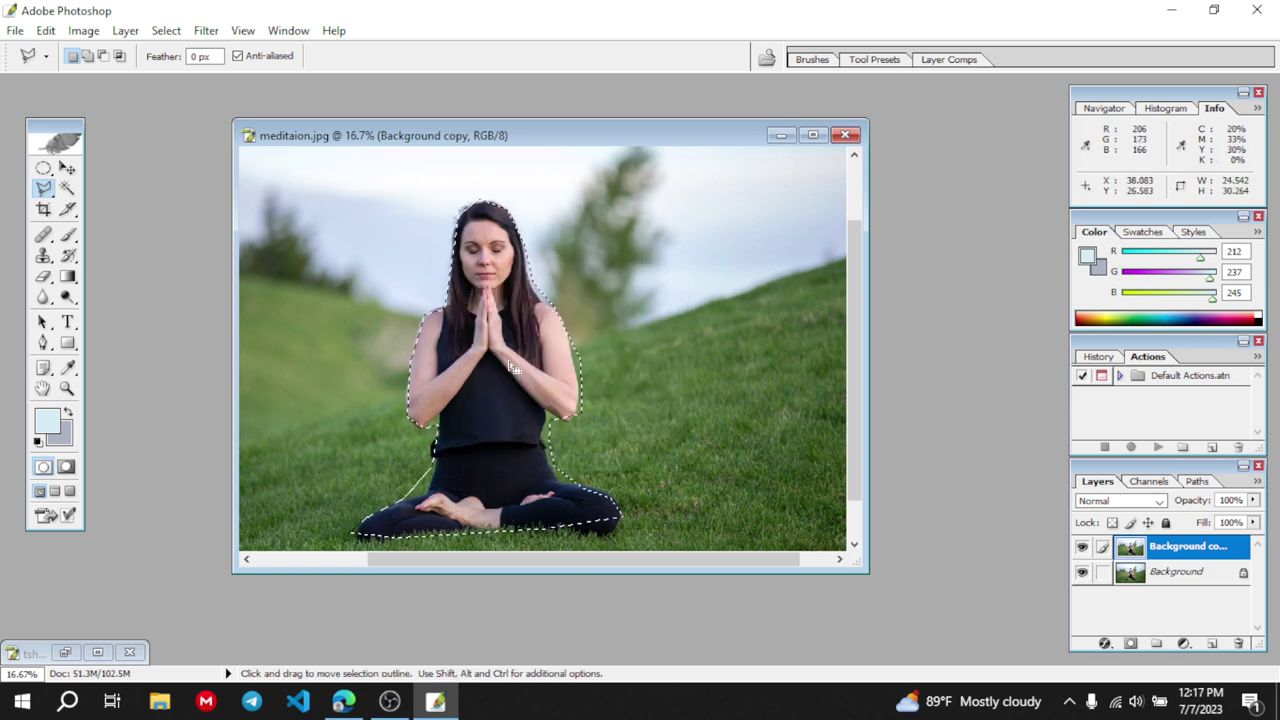
left_click(66, 168)
left_click_drag(472, 270, 624, 270)
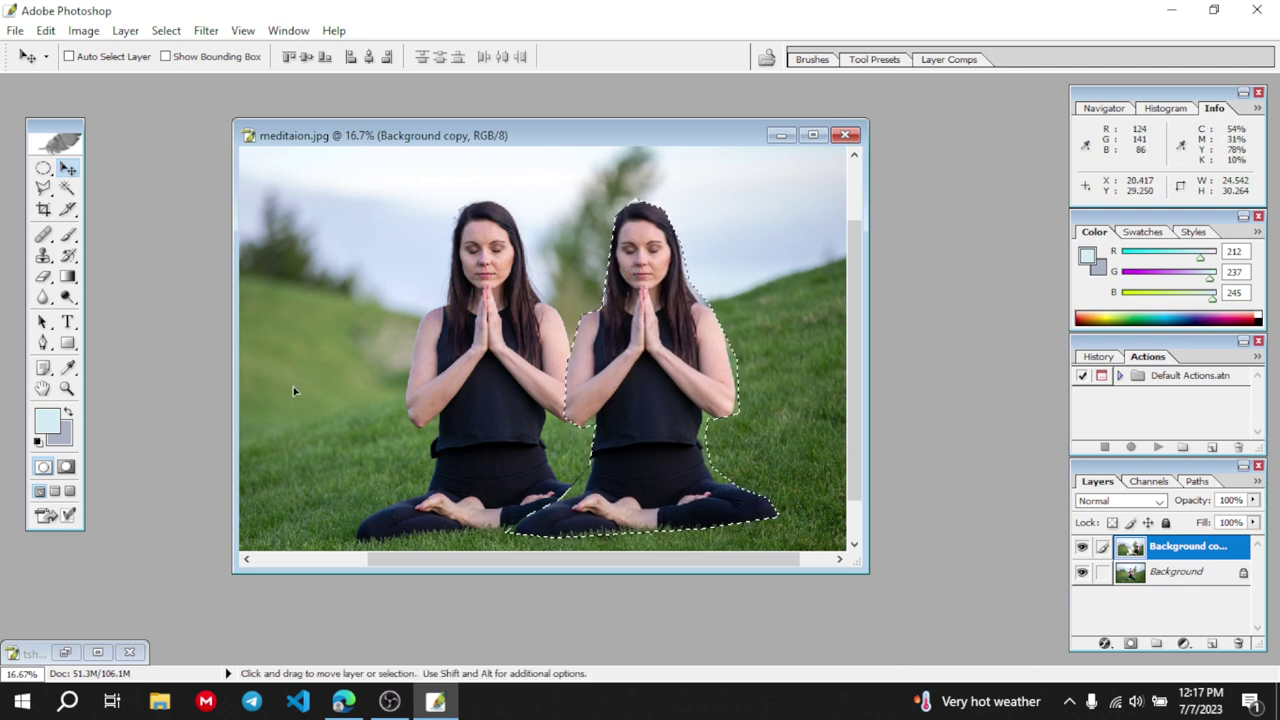
right_click(688, 344)
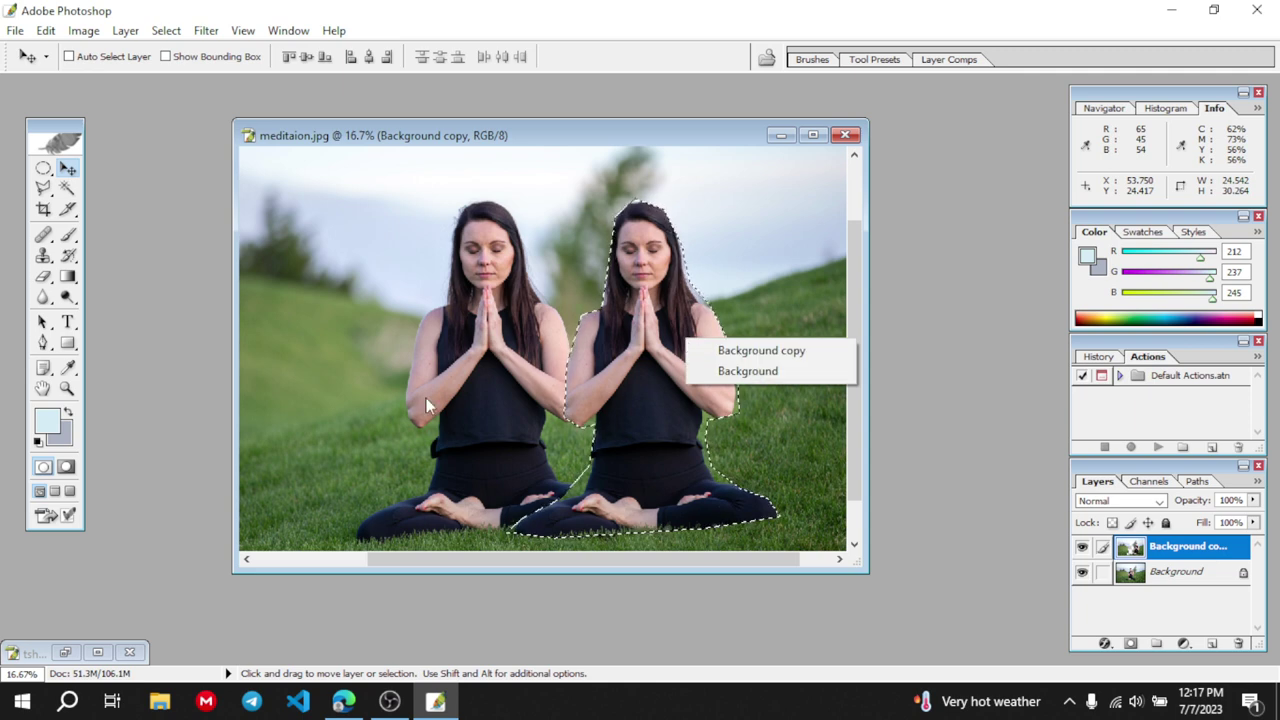
left_click(573, 270)
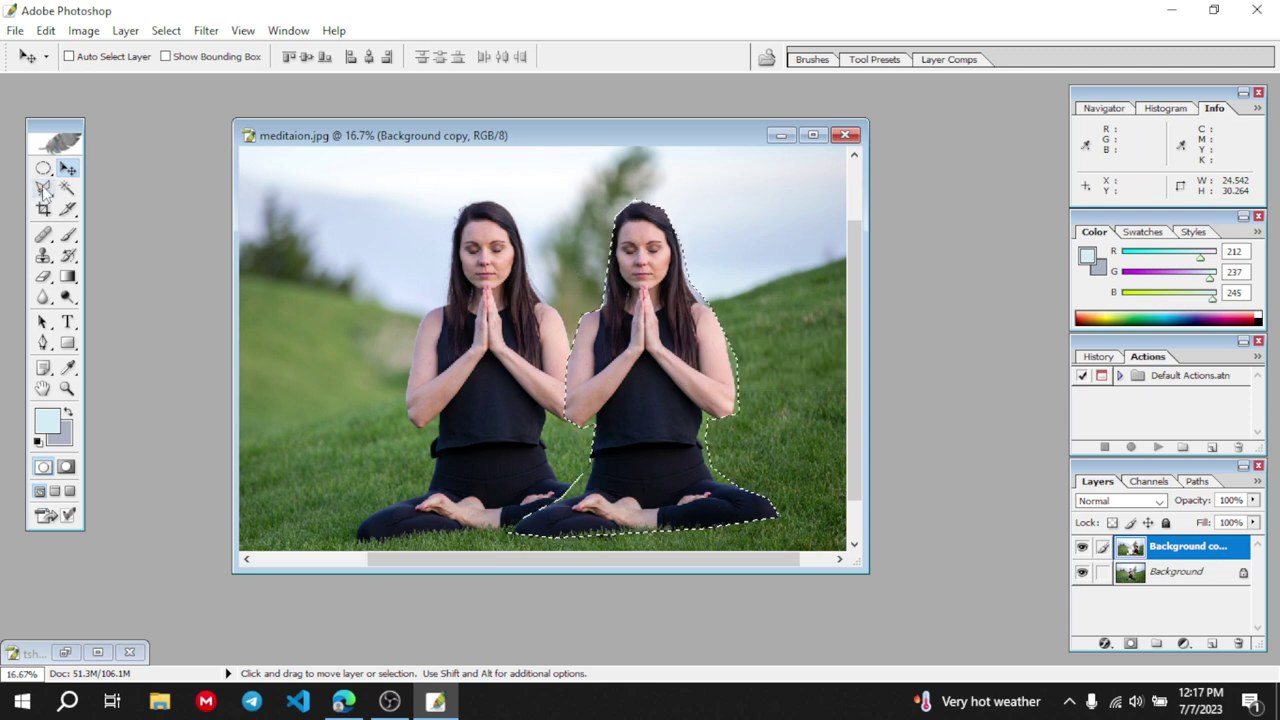
Deselect the moved figure and trace the left woman with the Magnetic Lasso from the arm over the head to the opposite shoulder
mouse_move(43, 188)
left_mouse_down()
mouse_move(95, 235)
mouse_move(131, 225)
left_mouse_up()
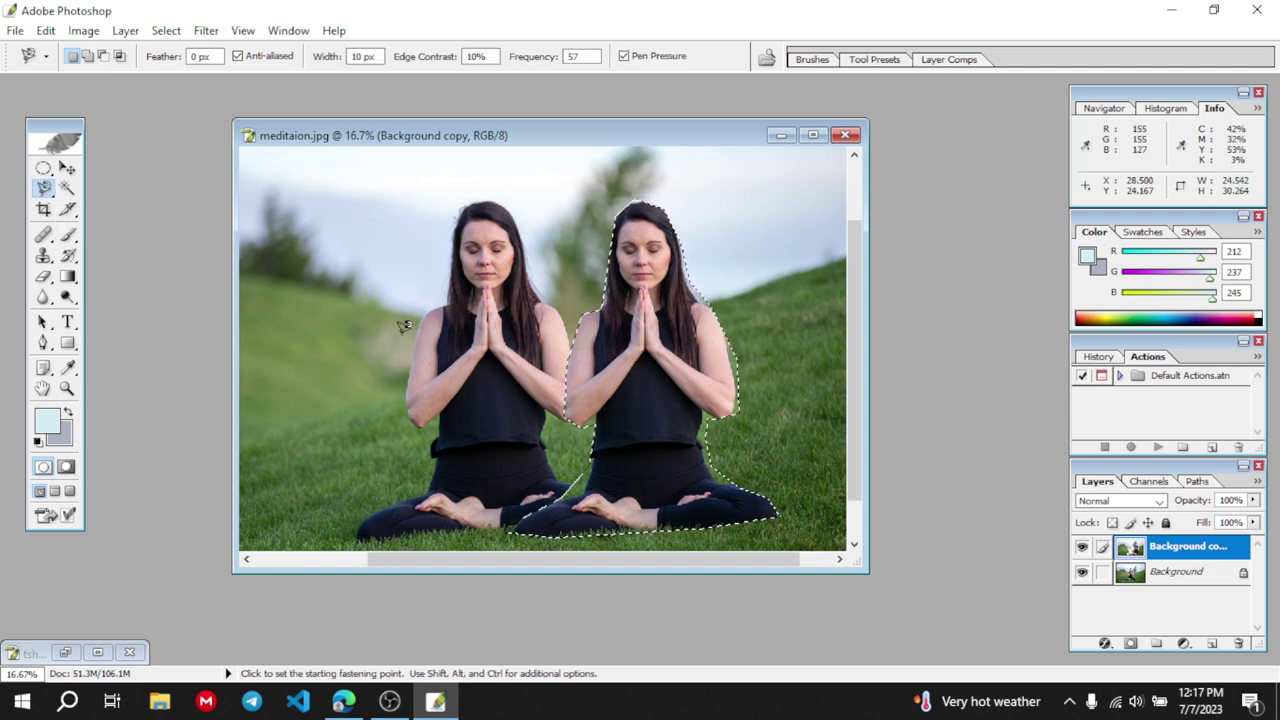
key("ctrl+d")
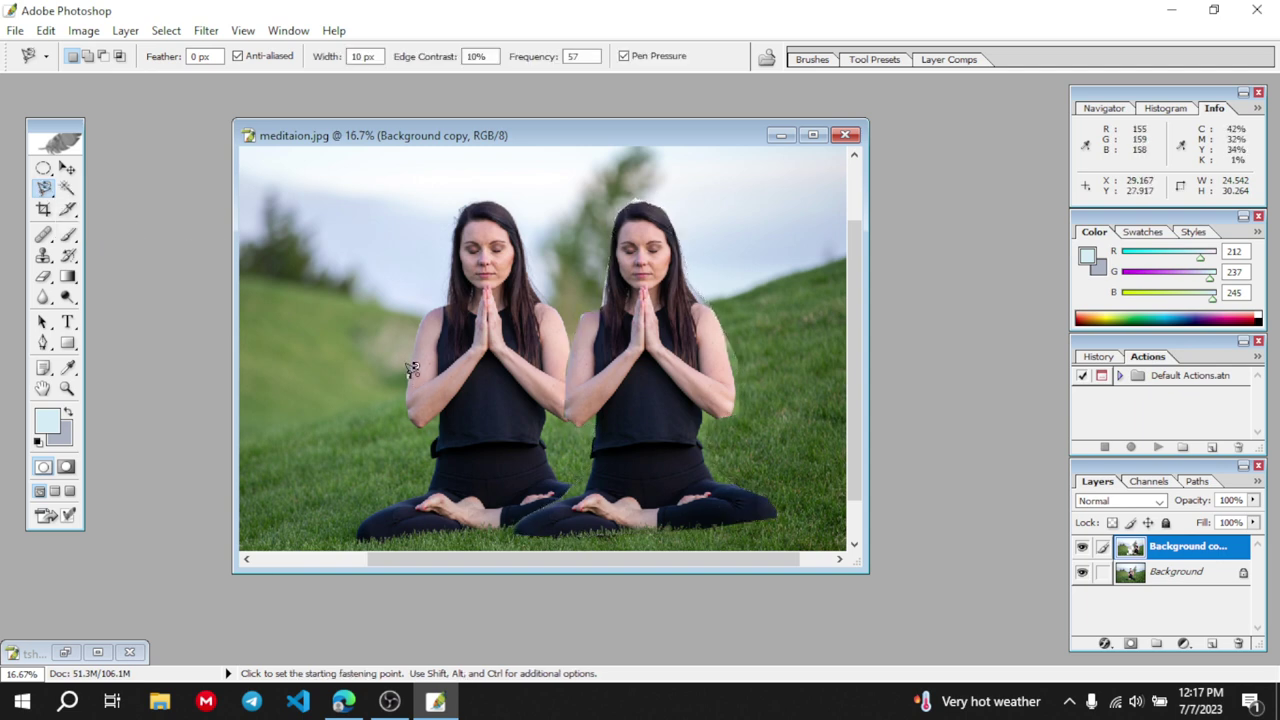
left_click(410, 372)
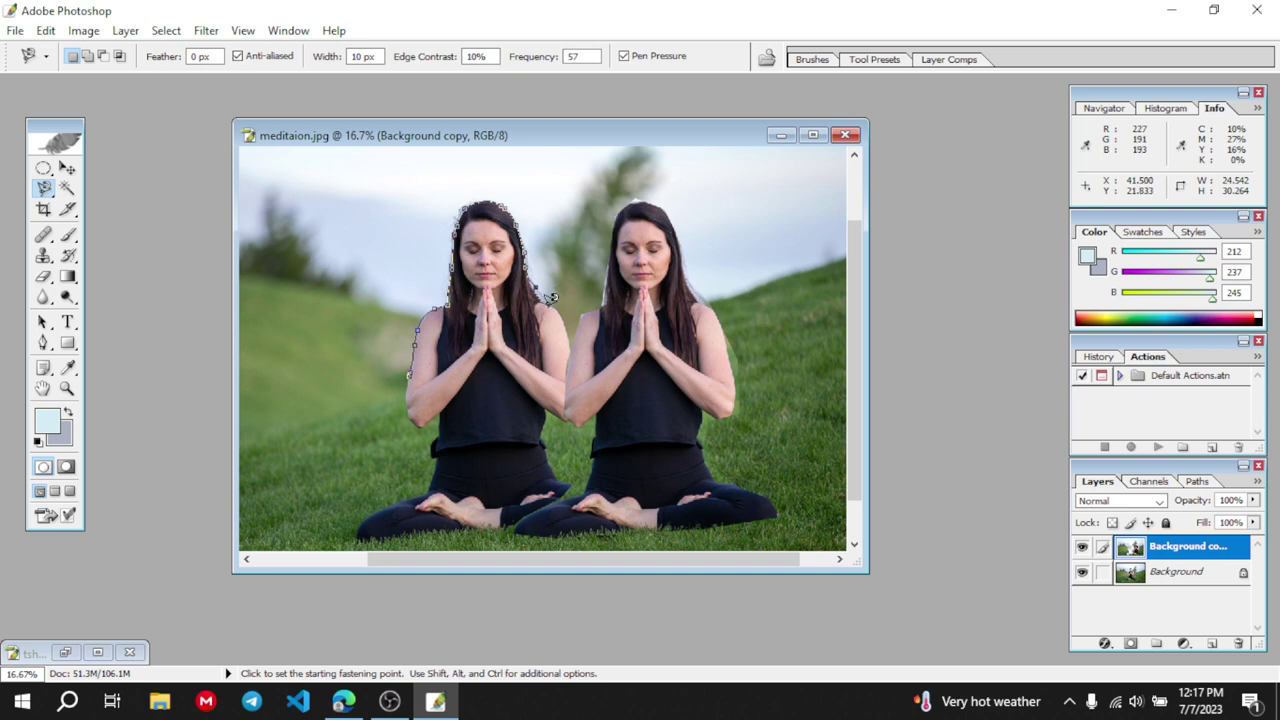
double_click(550, 297)
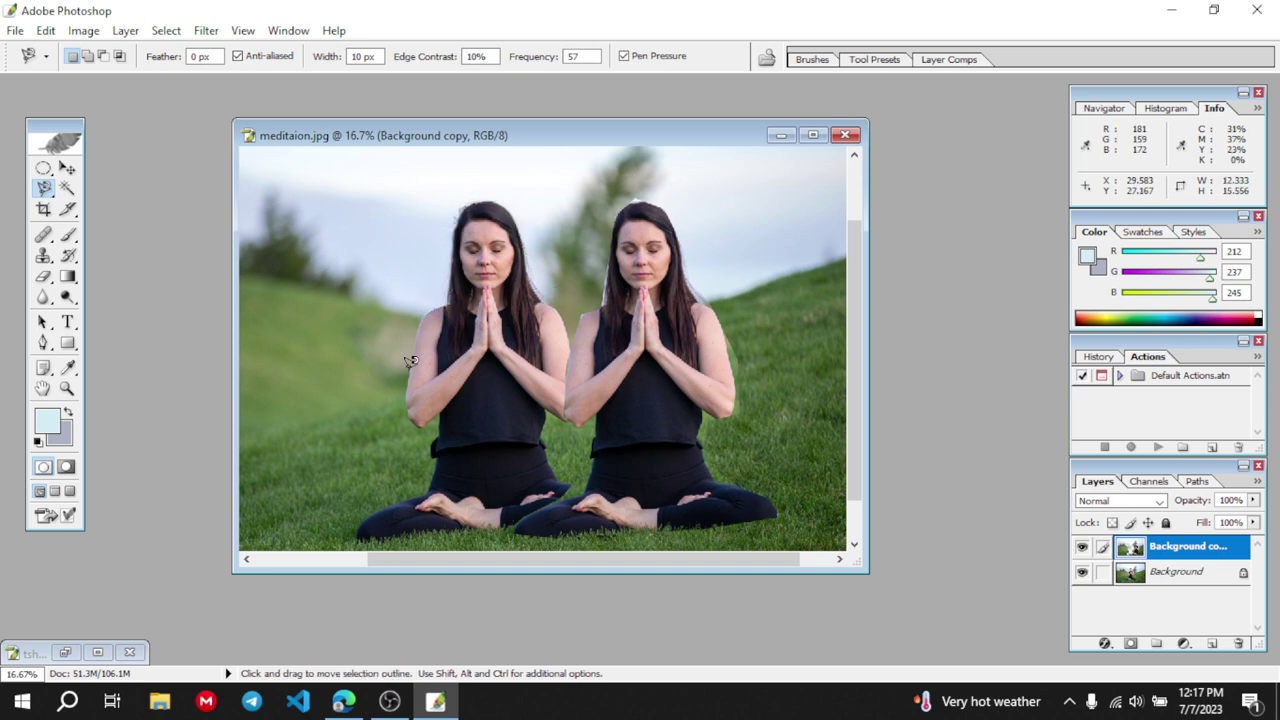
Try a Magnetic Lasso trace across both women's arms and deselect it
left_click(385, 381)
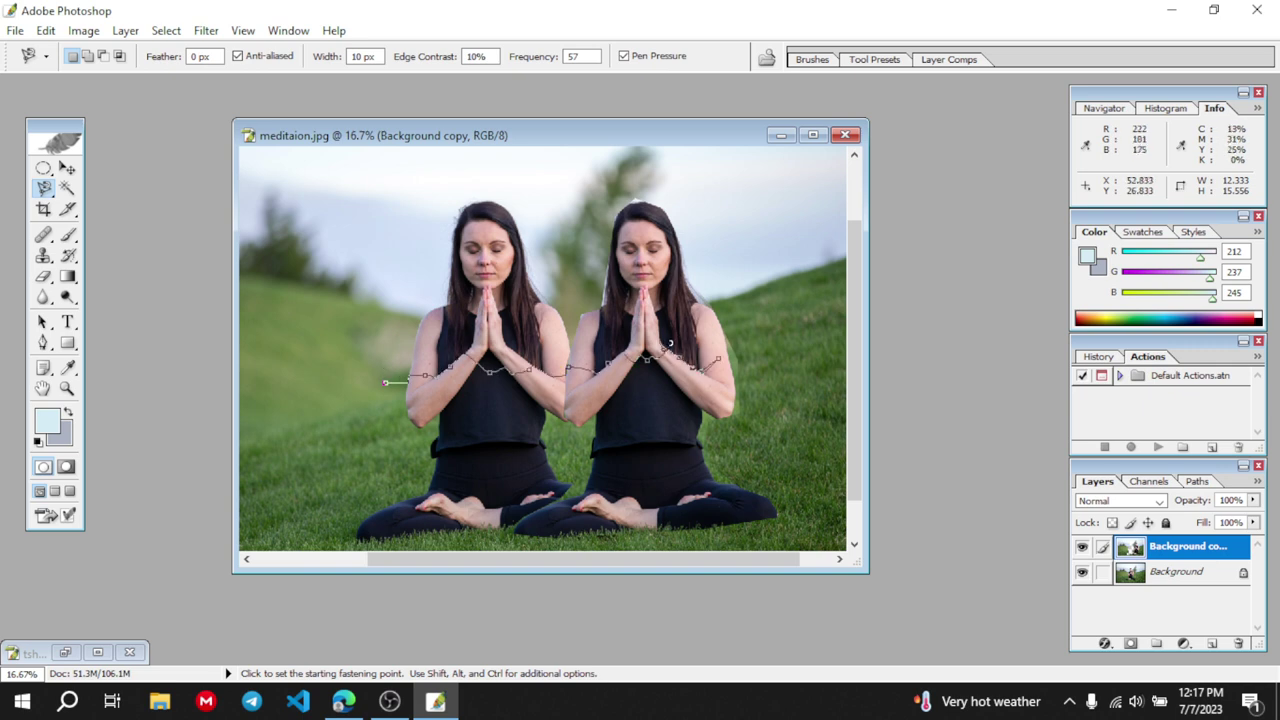
double_click(667, 354)
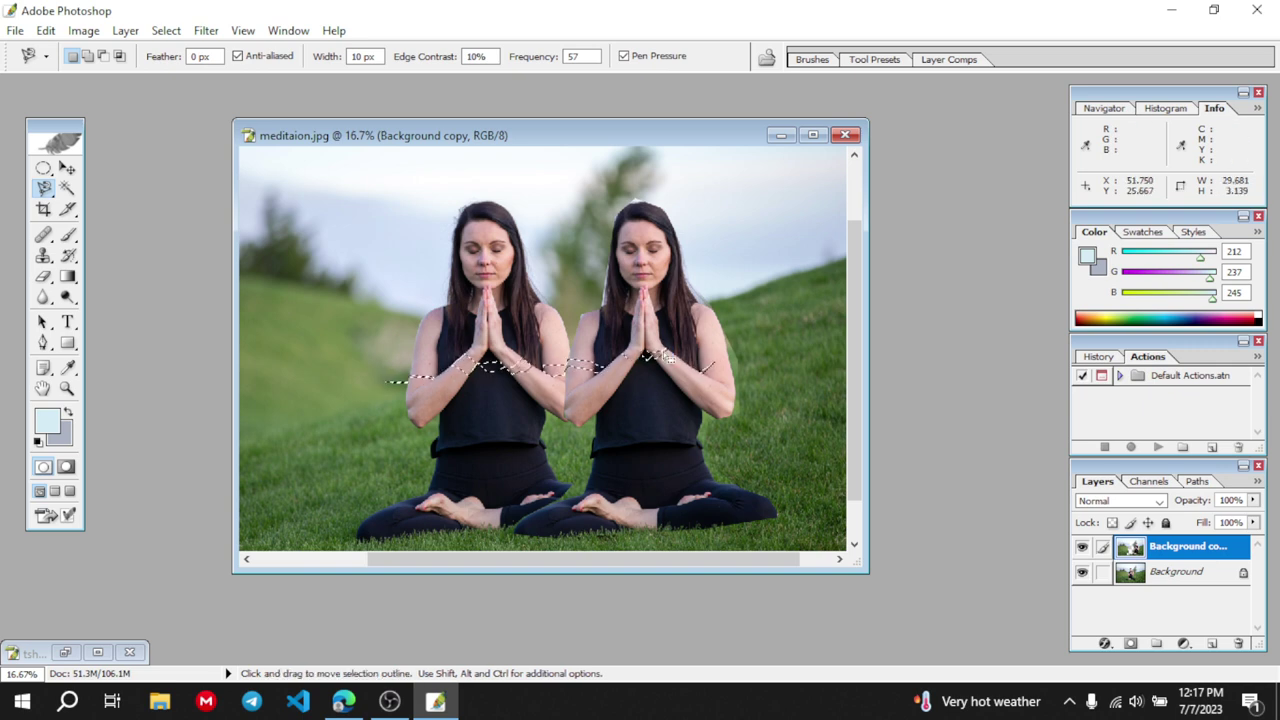
right_click(662, 350)
left_click(690, 358)
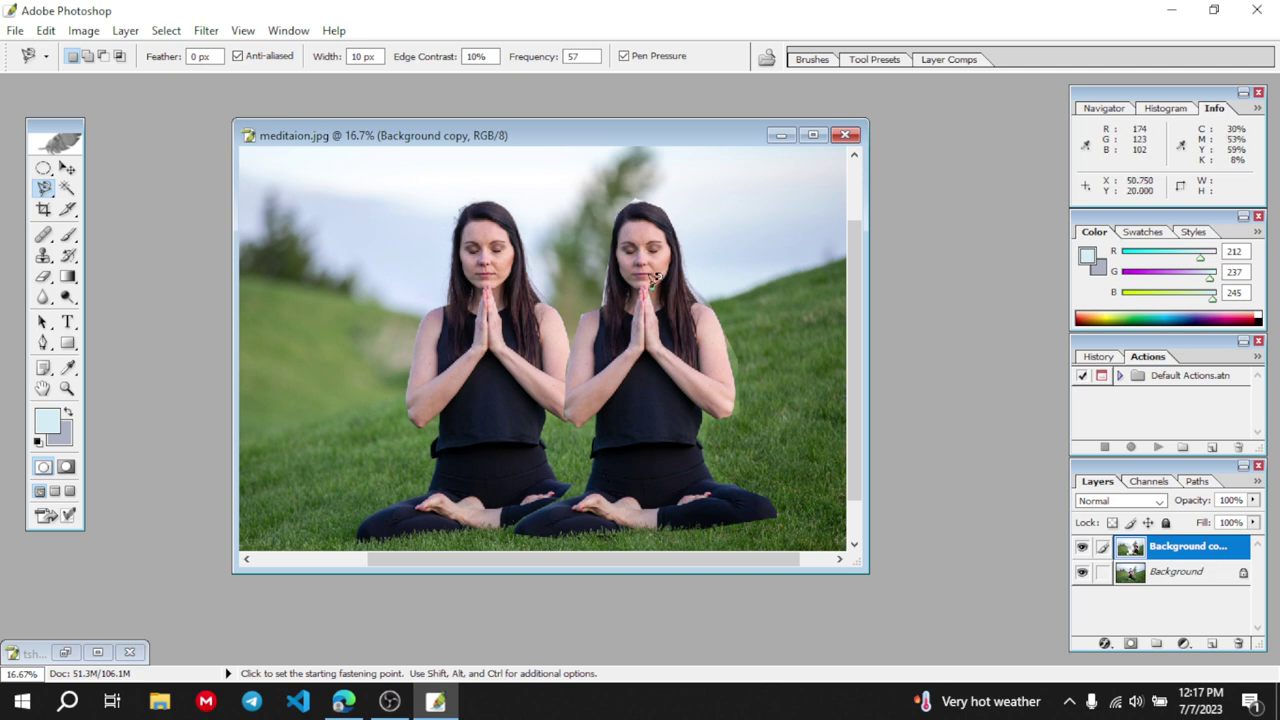
Compare the image with and without the Background copy layer by toggling its visibility off and on
left_click(67, 168)
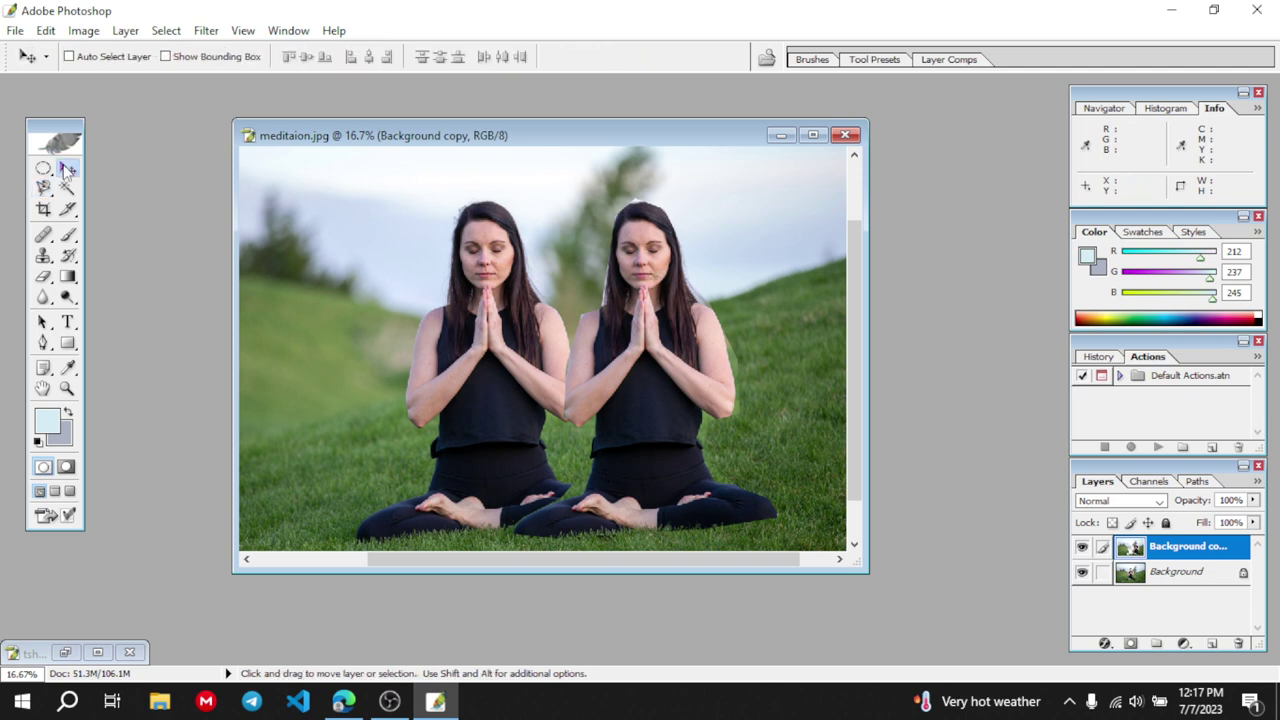
mouse_move(660, 322)
left_mouse_down()
mouse_move(718, 296)
mouse_move(669, 320)
left_mouse_up()
left_click(1081, 548)
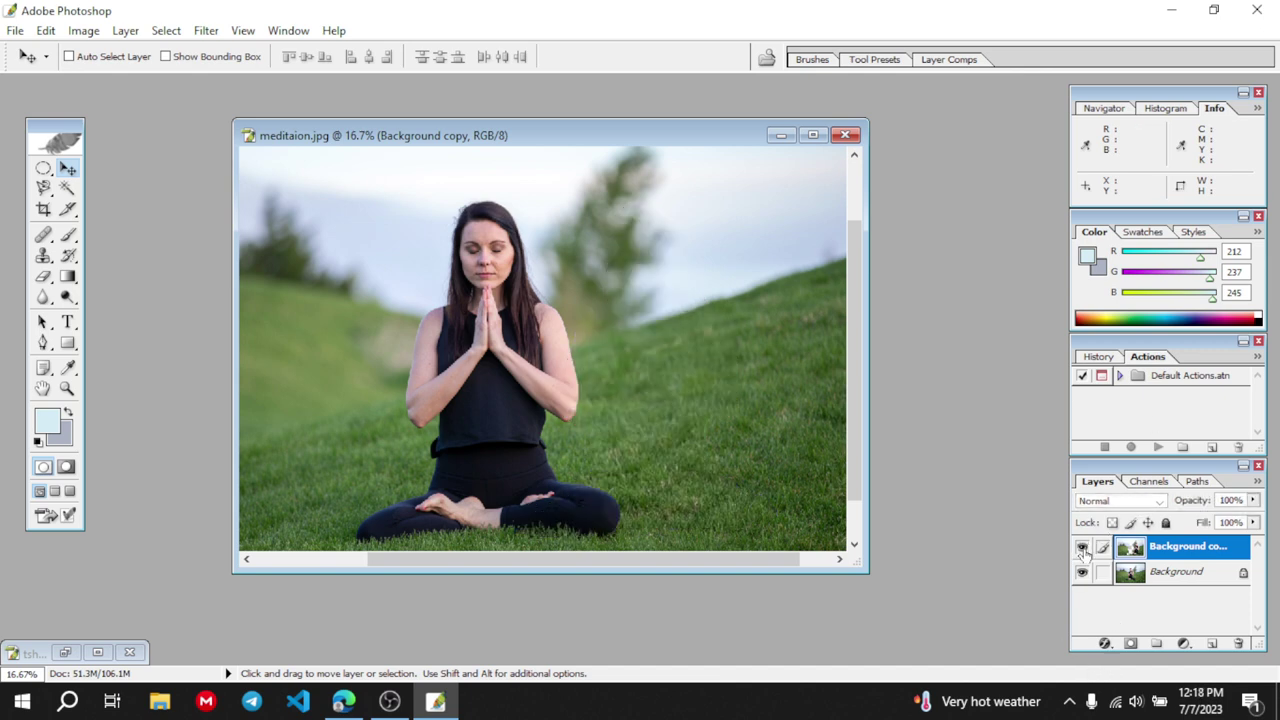
left_click(1081, 547)
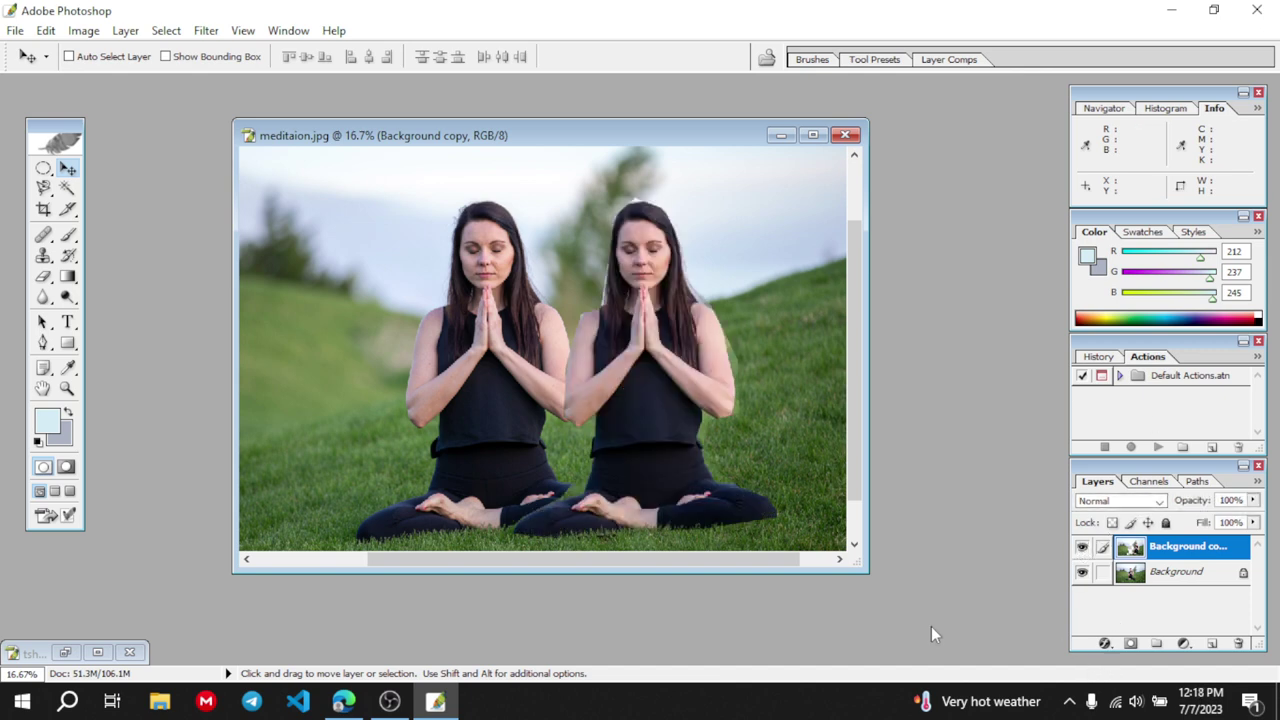
Hide the Background copy layer and delete it from meditaion.jpg
left_click(1082, 548)
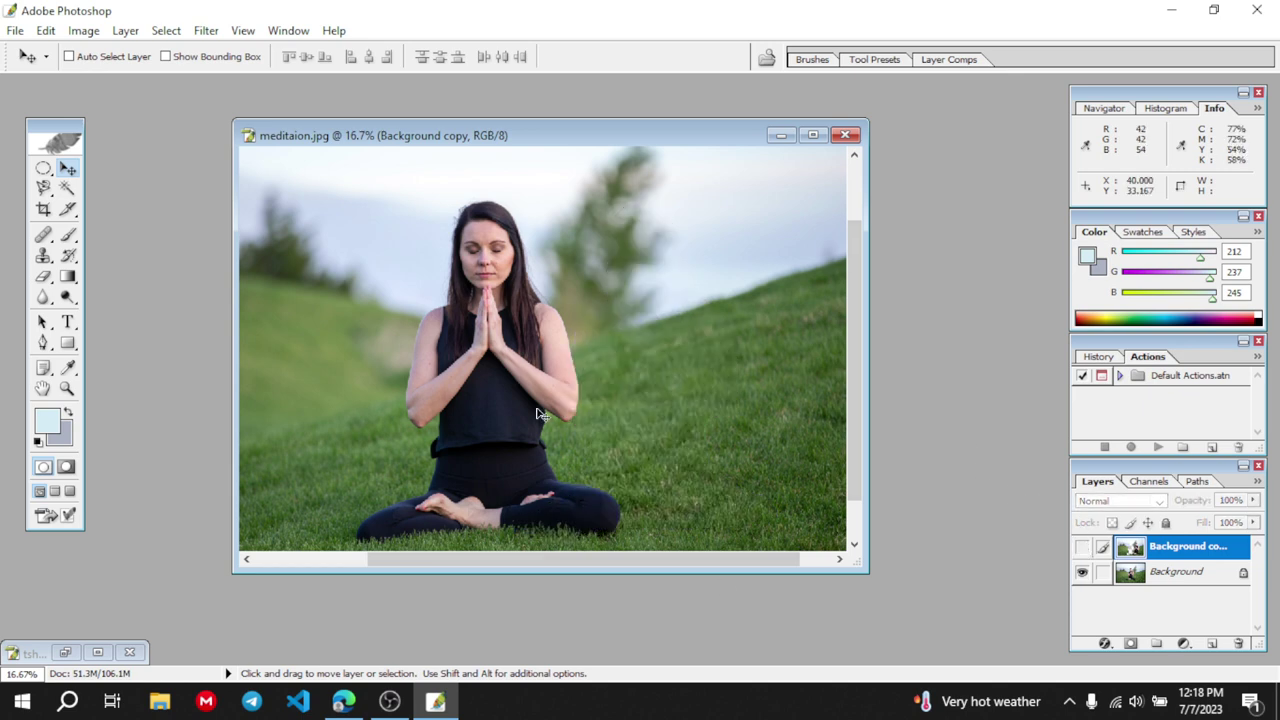
right_click(1186, 553)
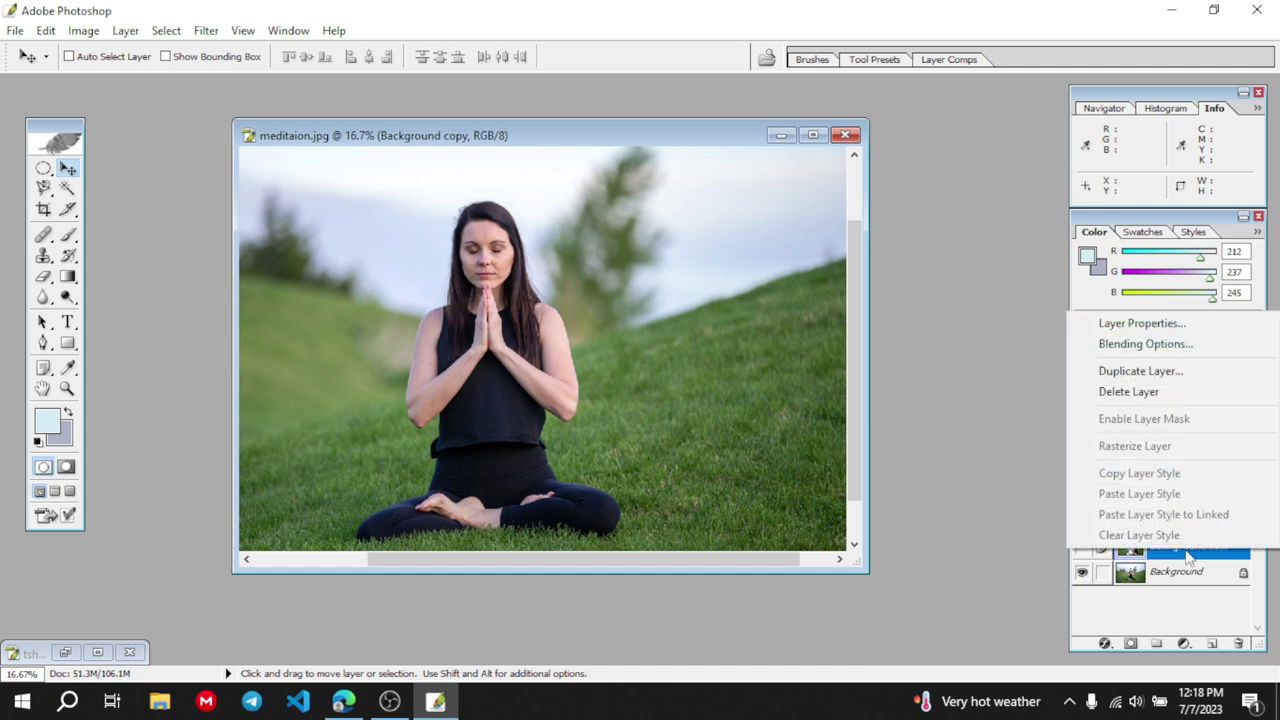
left_click(1125, 392)
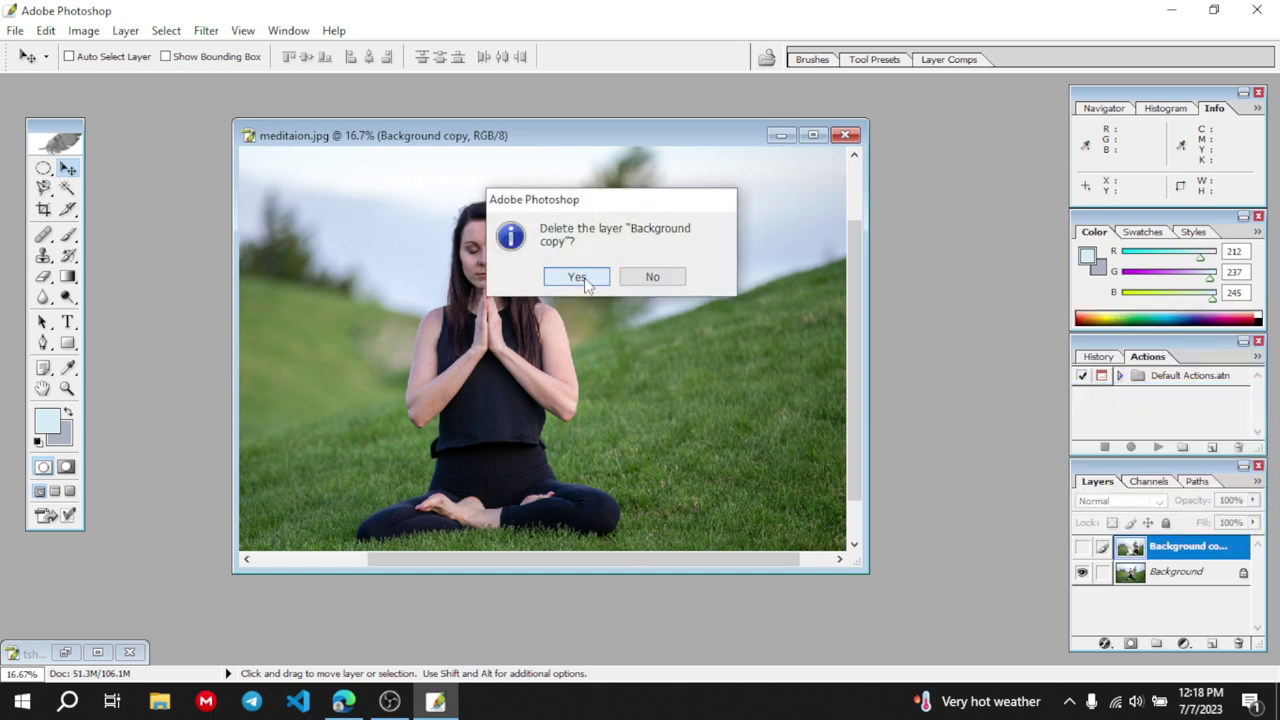
left_click(578, 278)
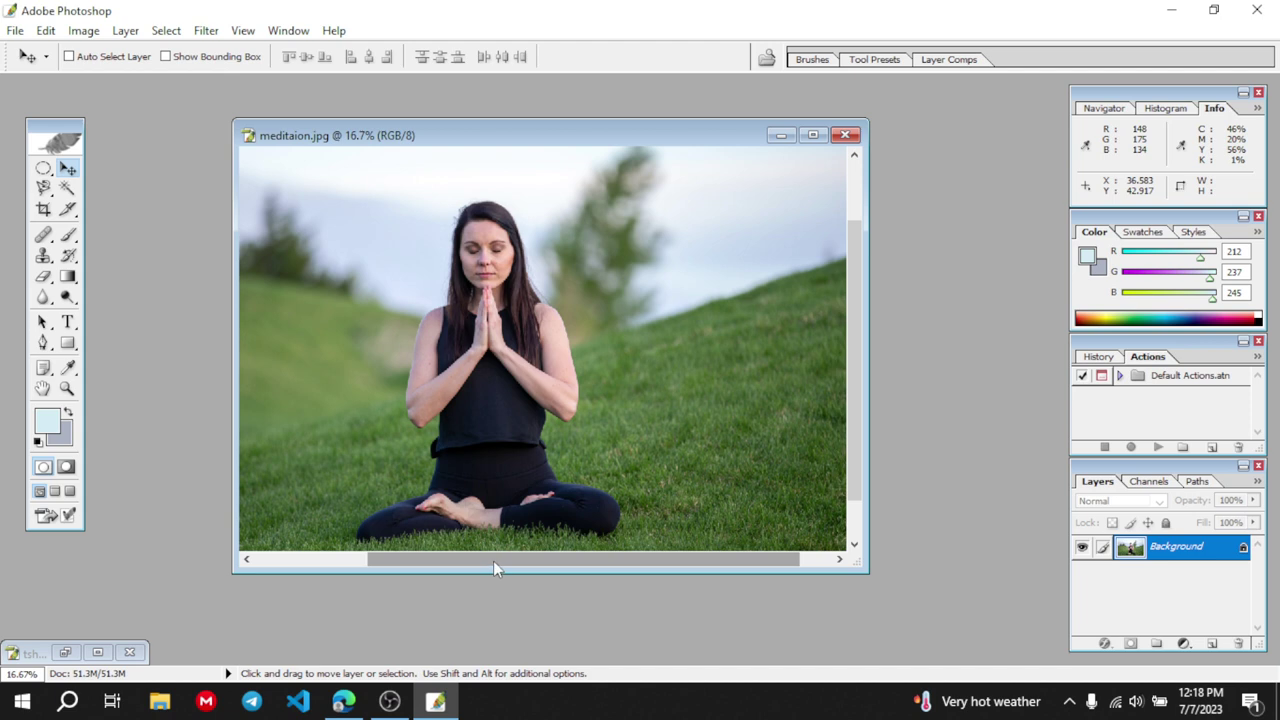
Duplicate the Background layer within meditaion.jpg using the default name
left_click_drag(493, 561, 449, 563)
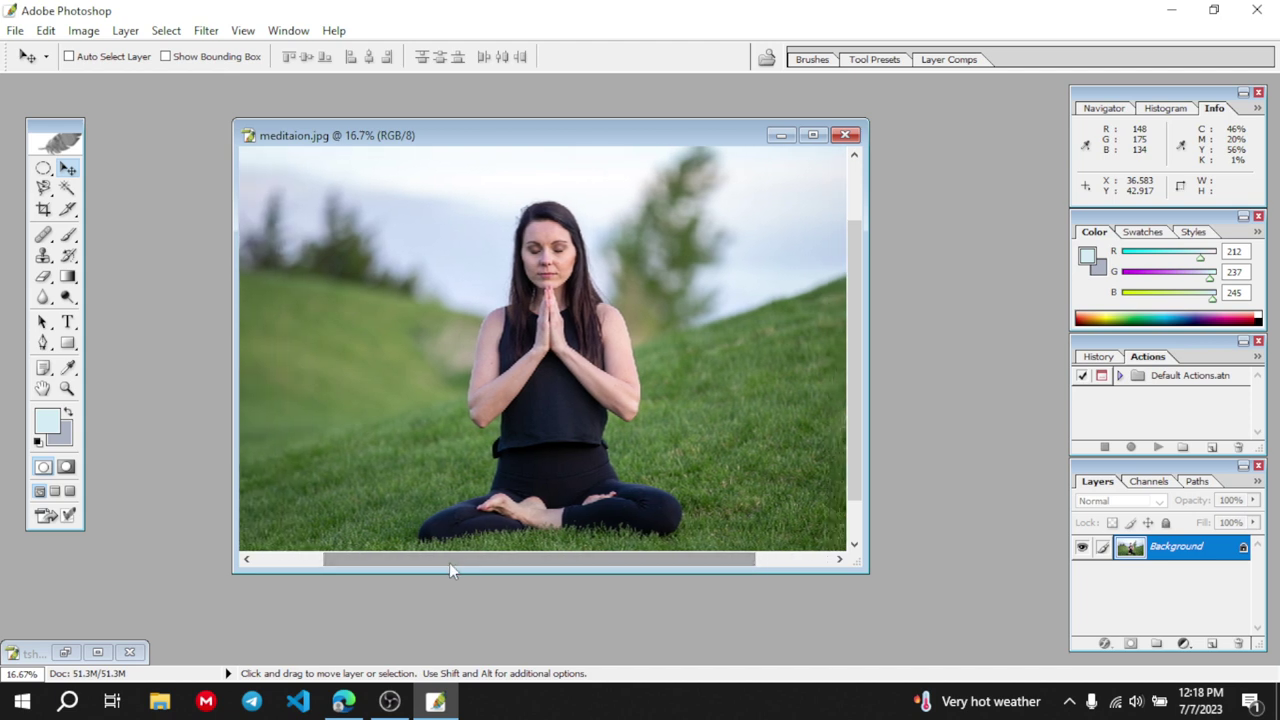
right_click(1188, 550)
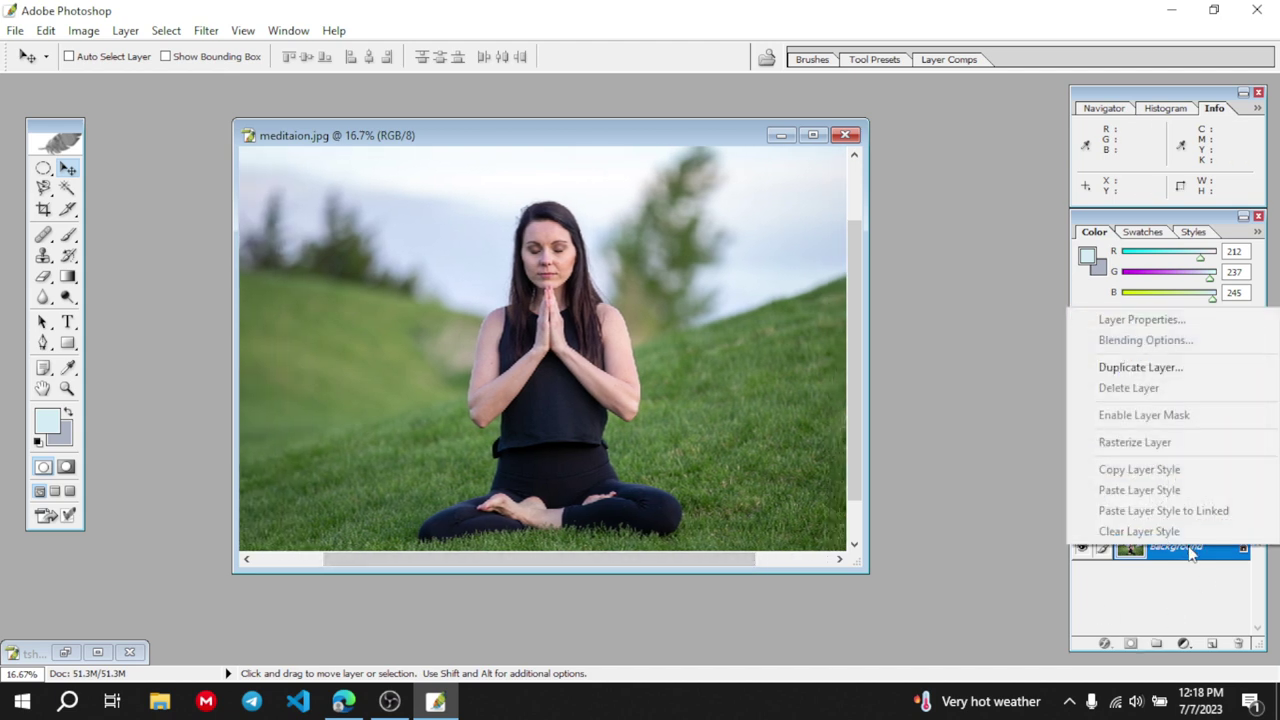
left_click(1128, 368)
left_click(795, 304)
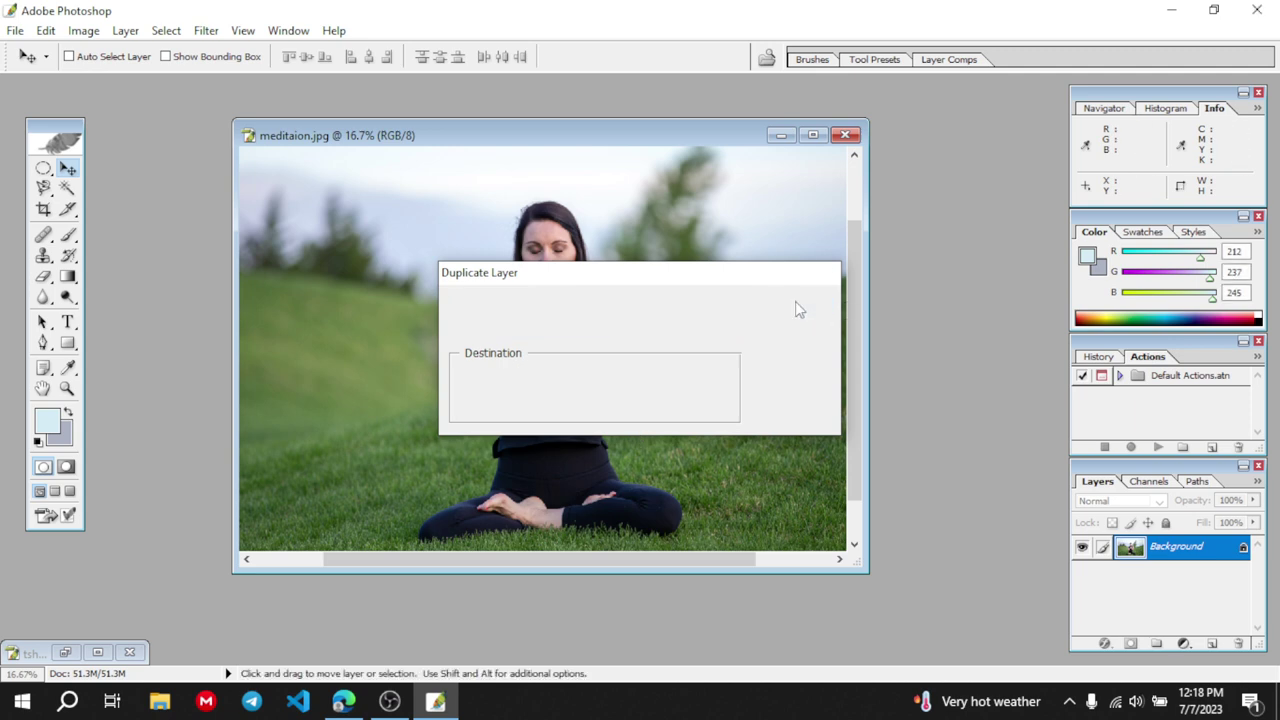
Select the whole woman with the Magnetic Lasso, tracing from her left-hand knee around the body and back to the start
left_click(43, 170)
left_click(43, 186)
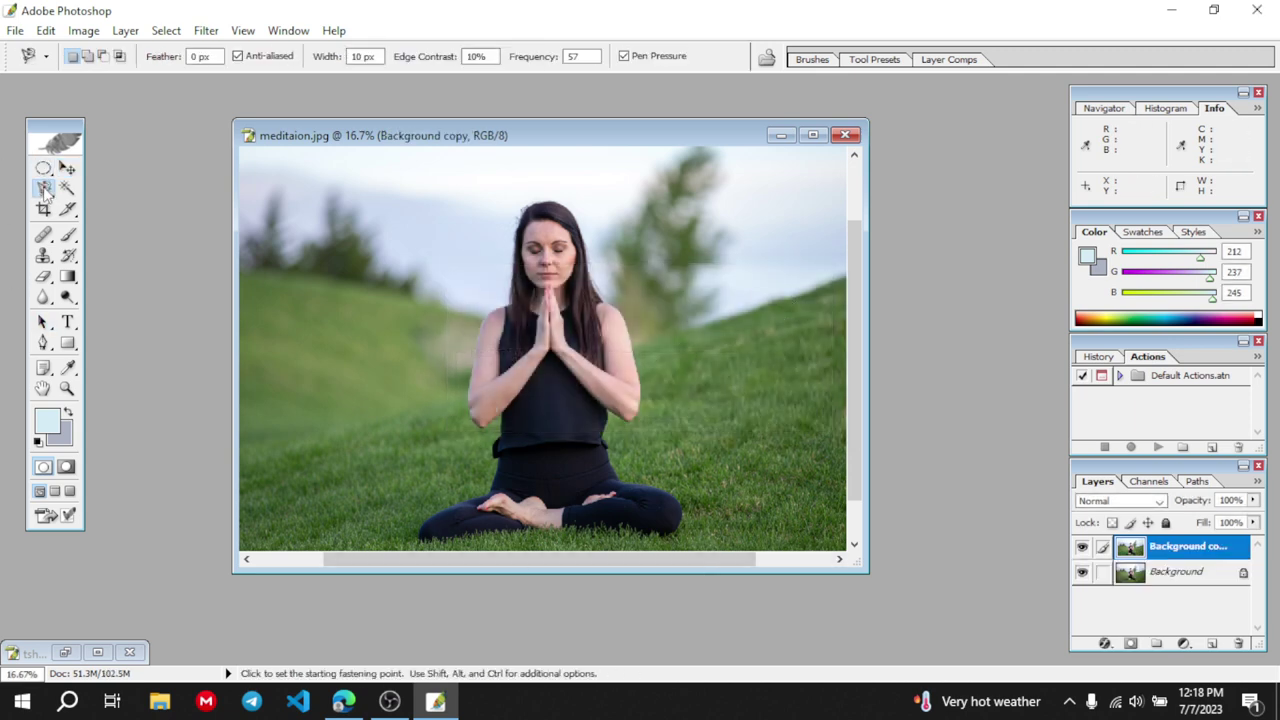
left_click(421, 521)
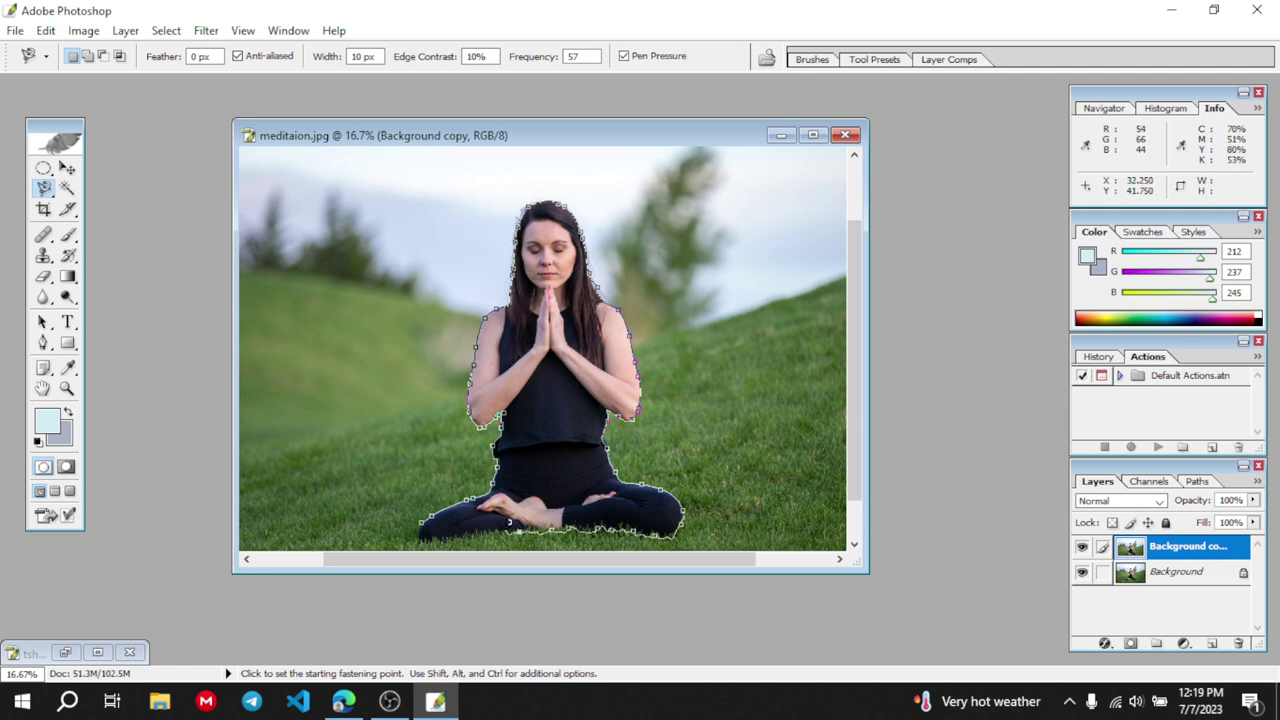
left_click(420, 523)
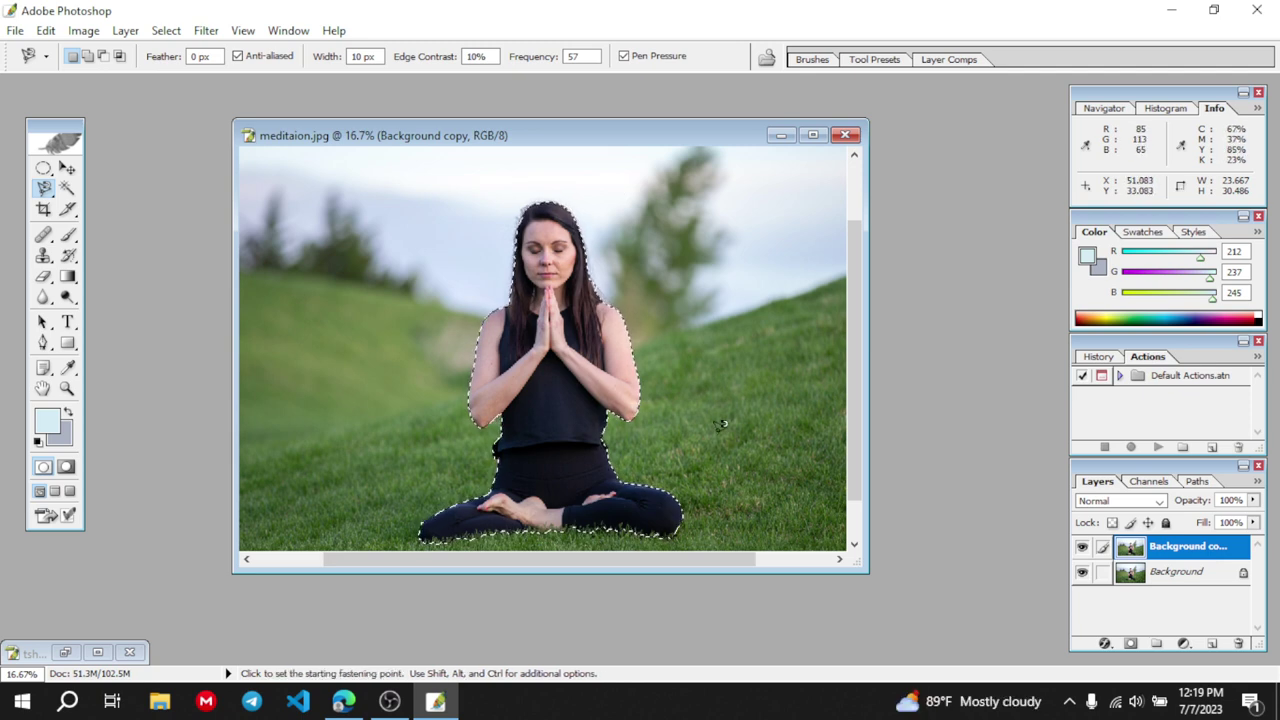
Add a layer mask from the selection to the Background copy layer and hide the Background layer
left_click(1131, 645)
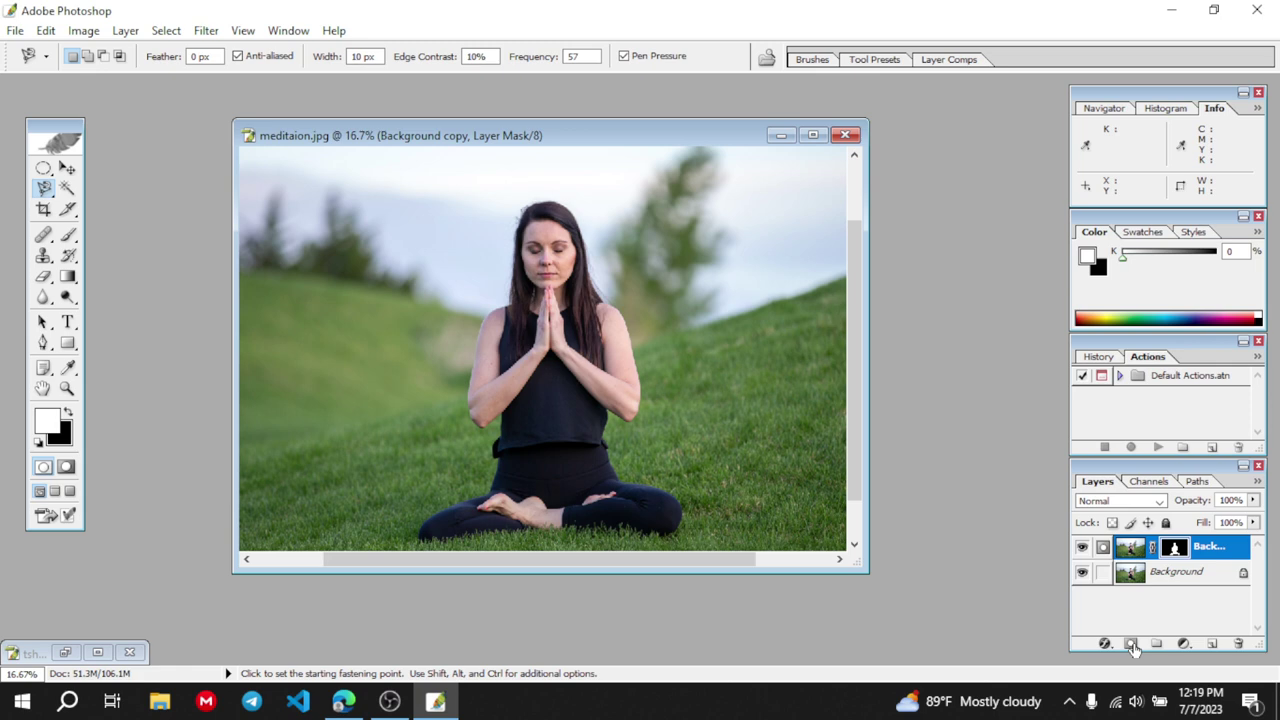
left_click(1081, 572)
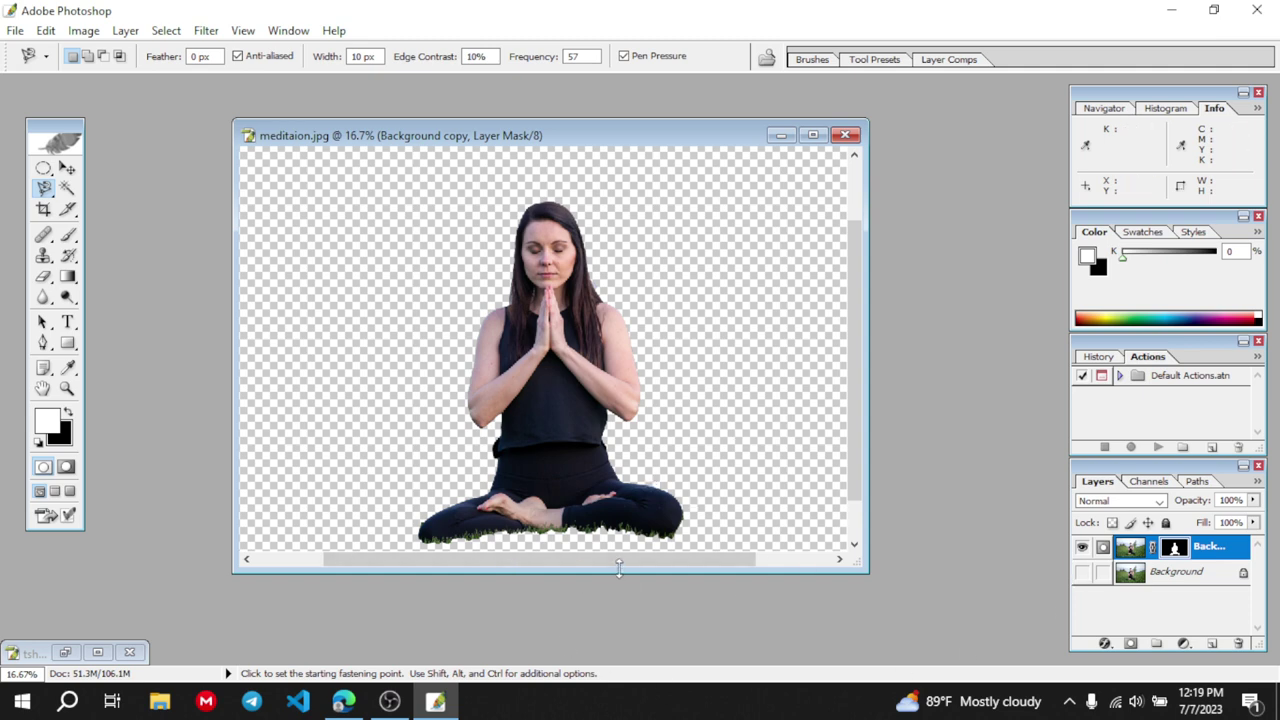
Enlarge the meditaion.jpg document window downward and toward both sides around the cut-out woman
left_click_drag(619, 567, 626, 627)
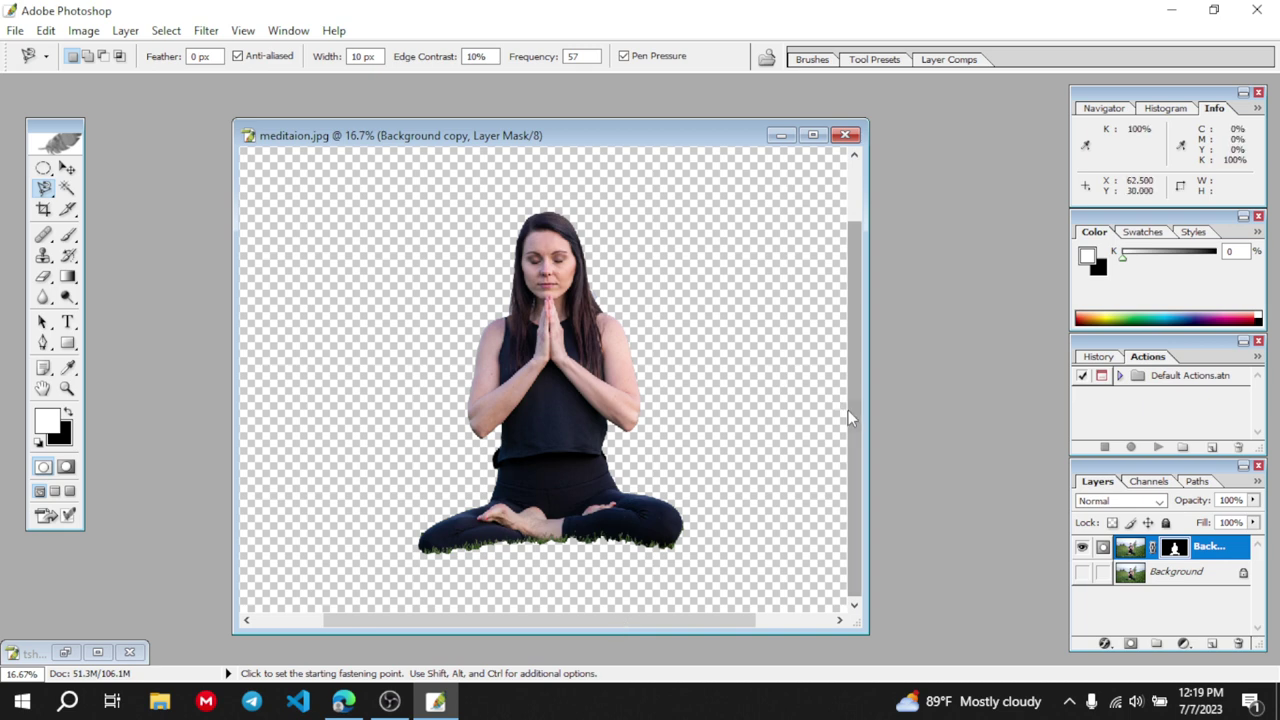
left_click_drag(866, 408, 955, 397)
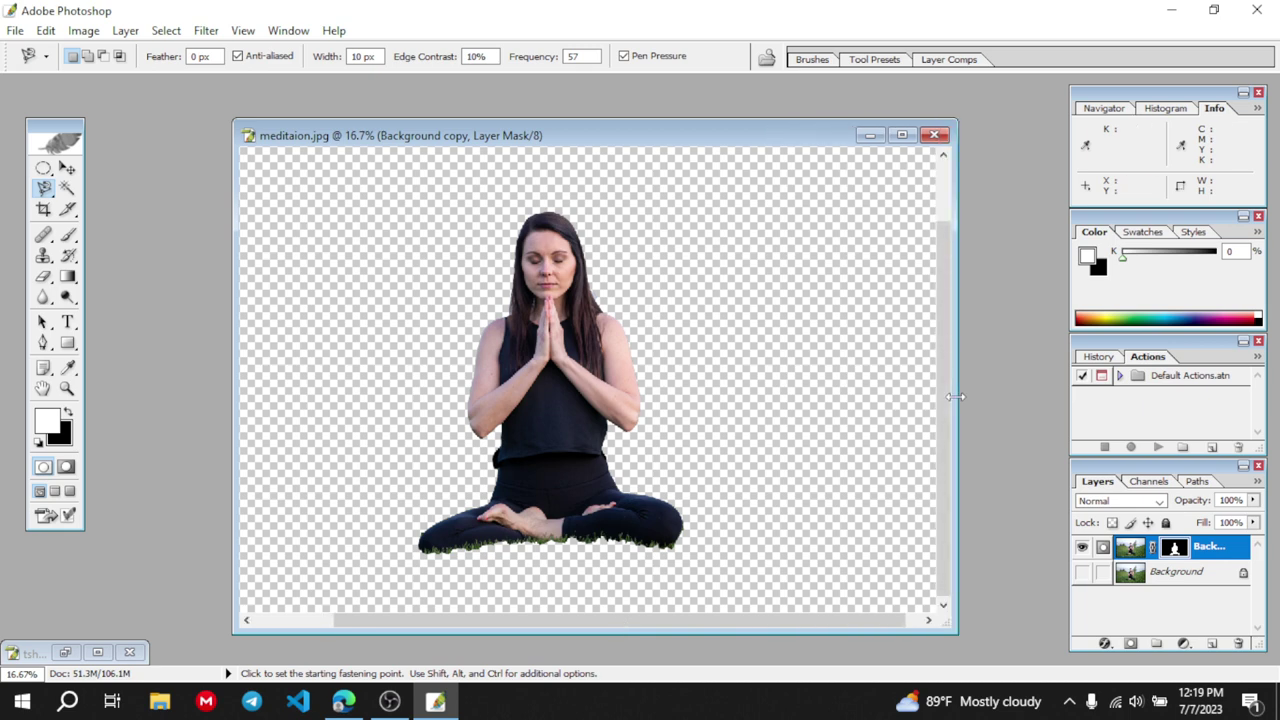
left_click_drag(232, 376, 130, 377)
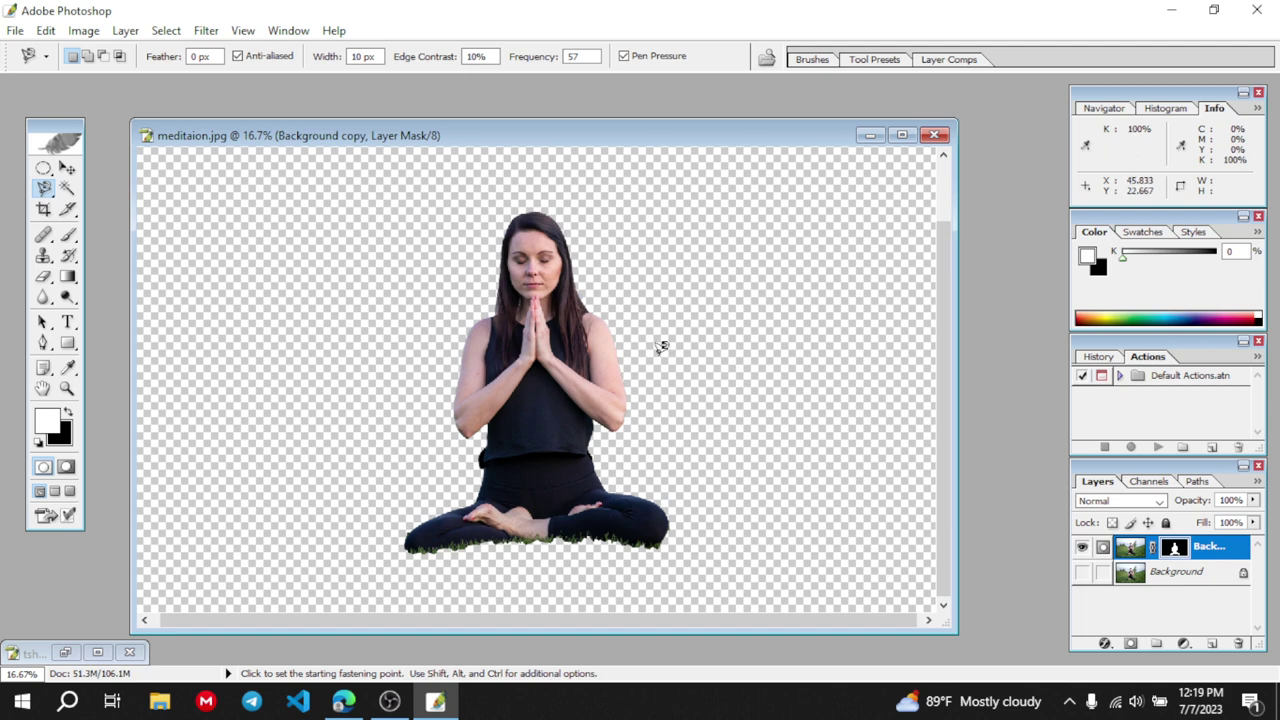
Try a short Magnetic Lasso trace in the empty area beside the woman's right-hand knee and deselect it
left_click(44, 189)
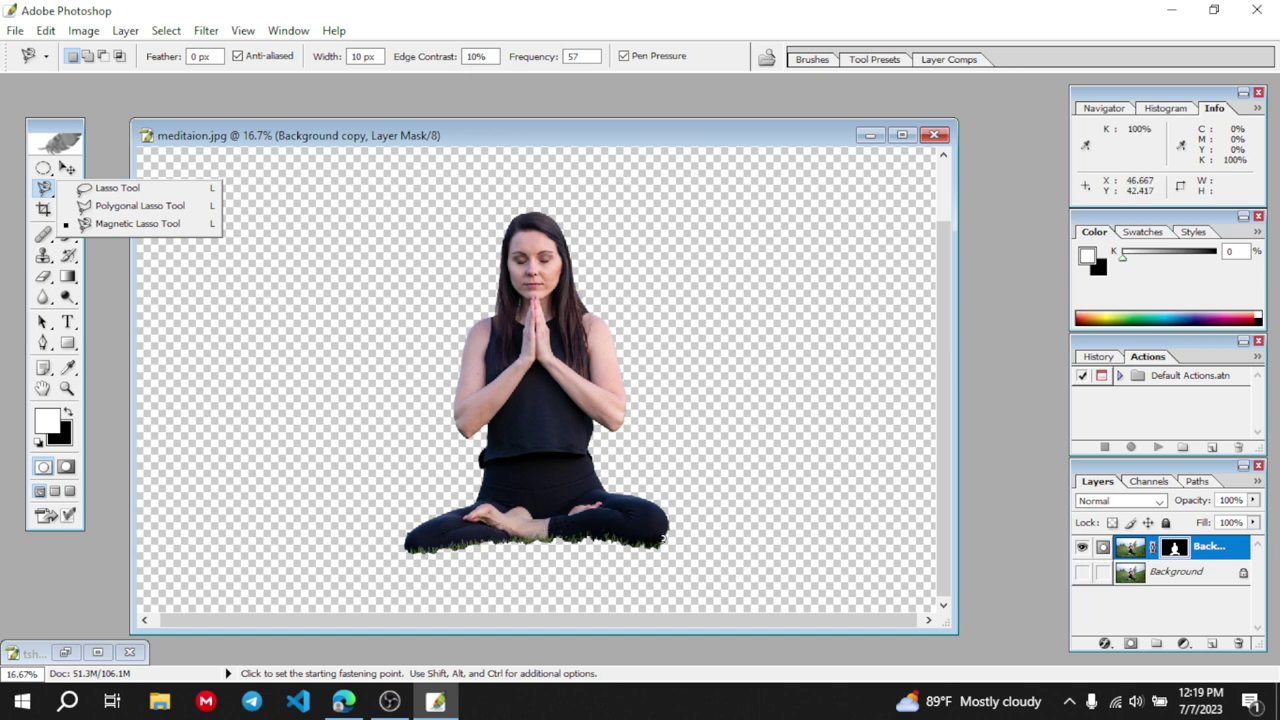
left_click(660, 467)
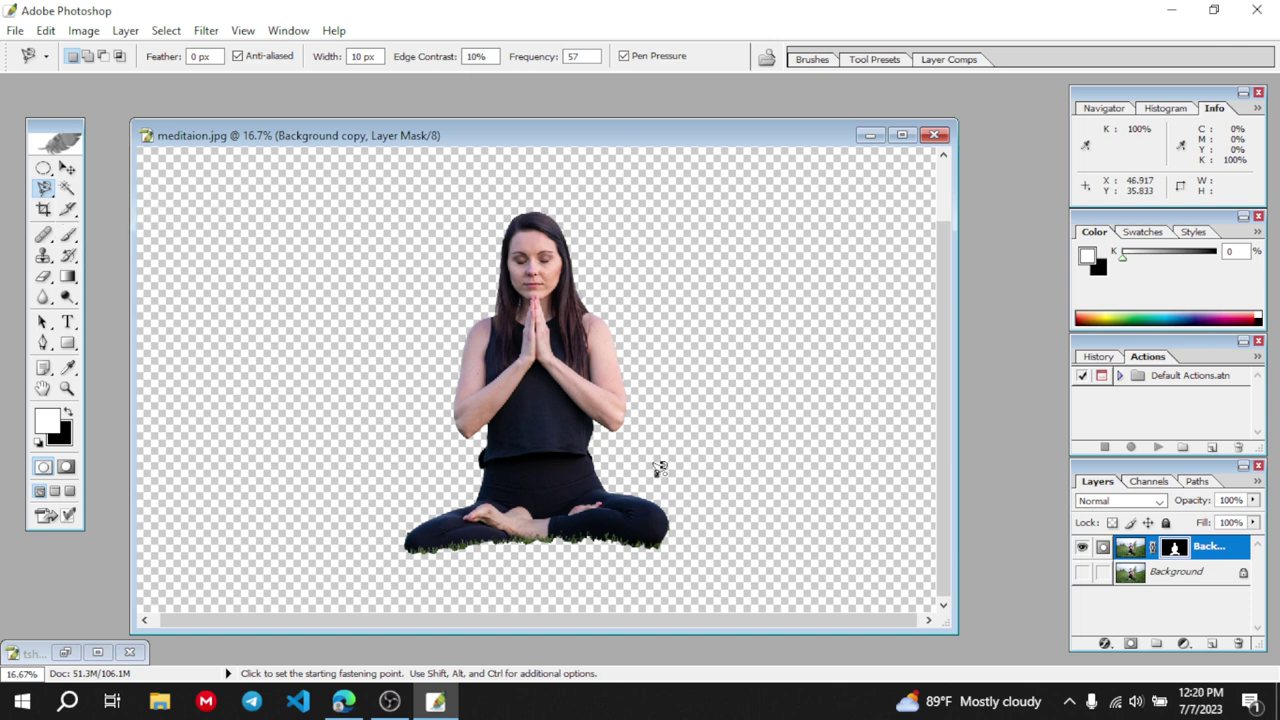
left_click(657, 472)
double_click(745, 420)
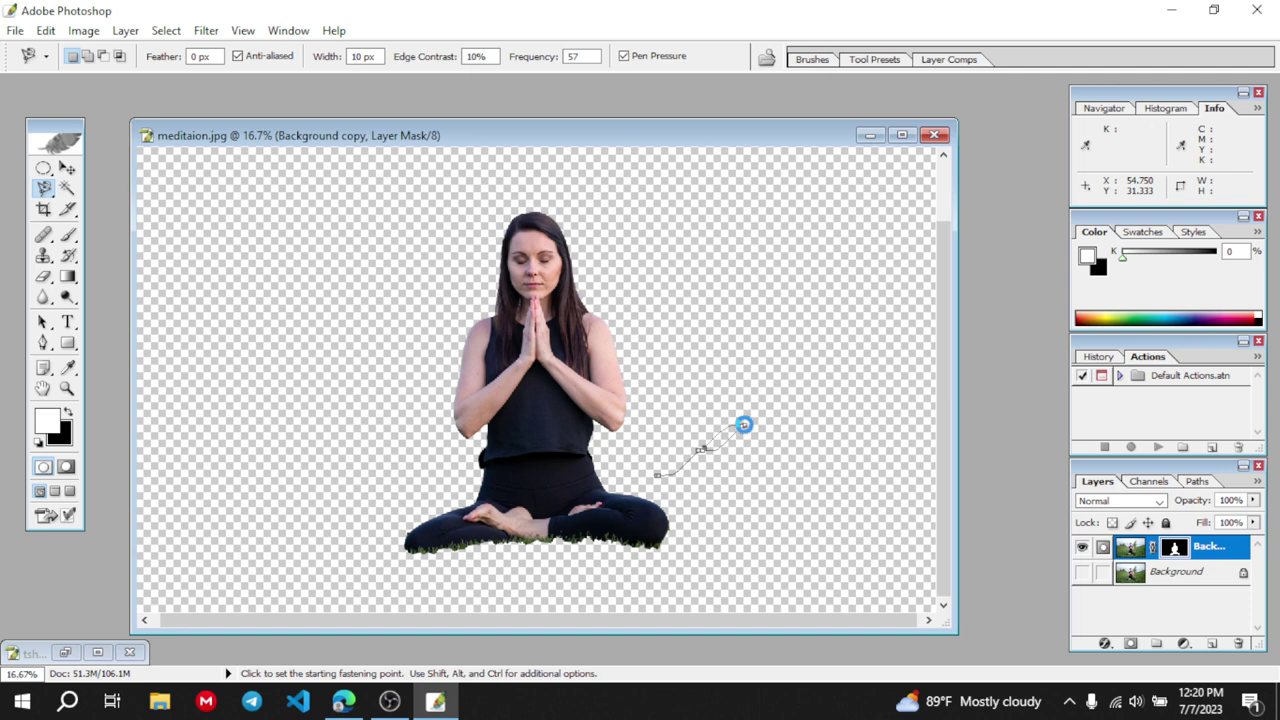
right_click(746, 428)
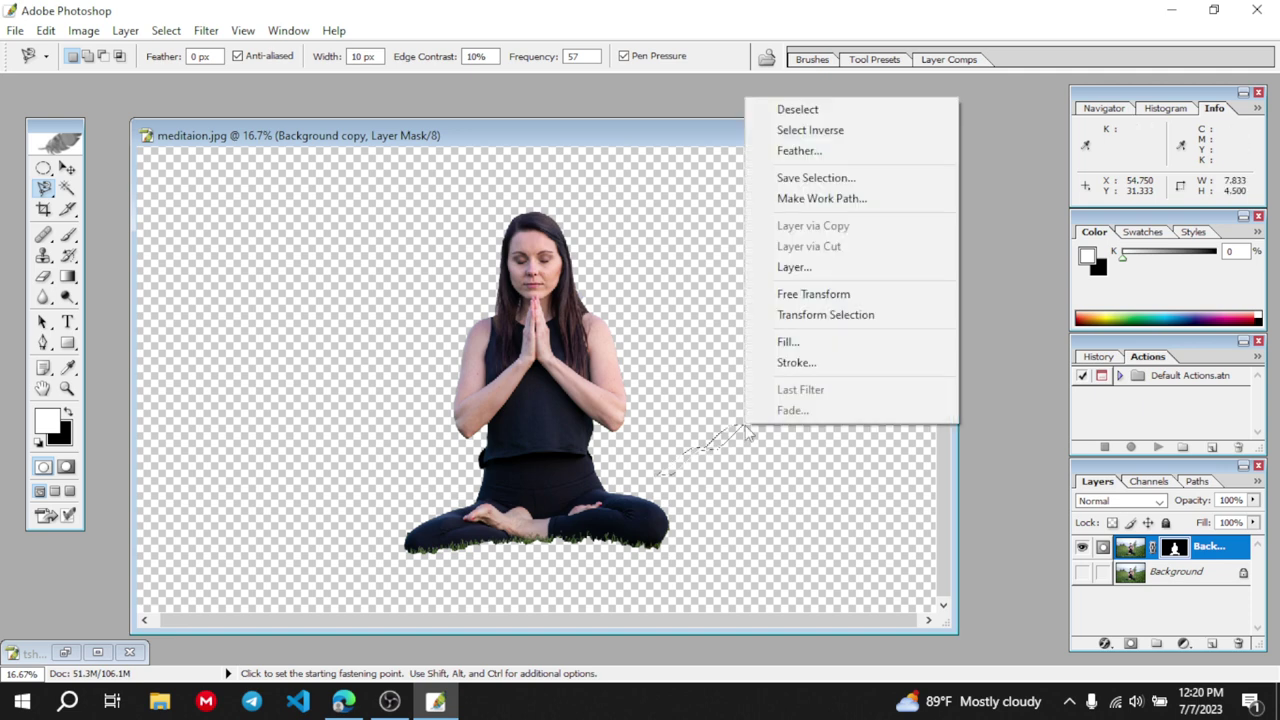
left_click(785, 109)
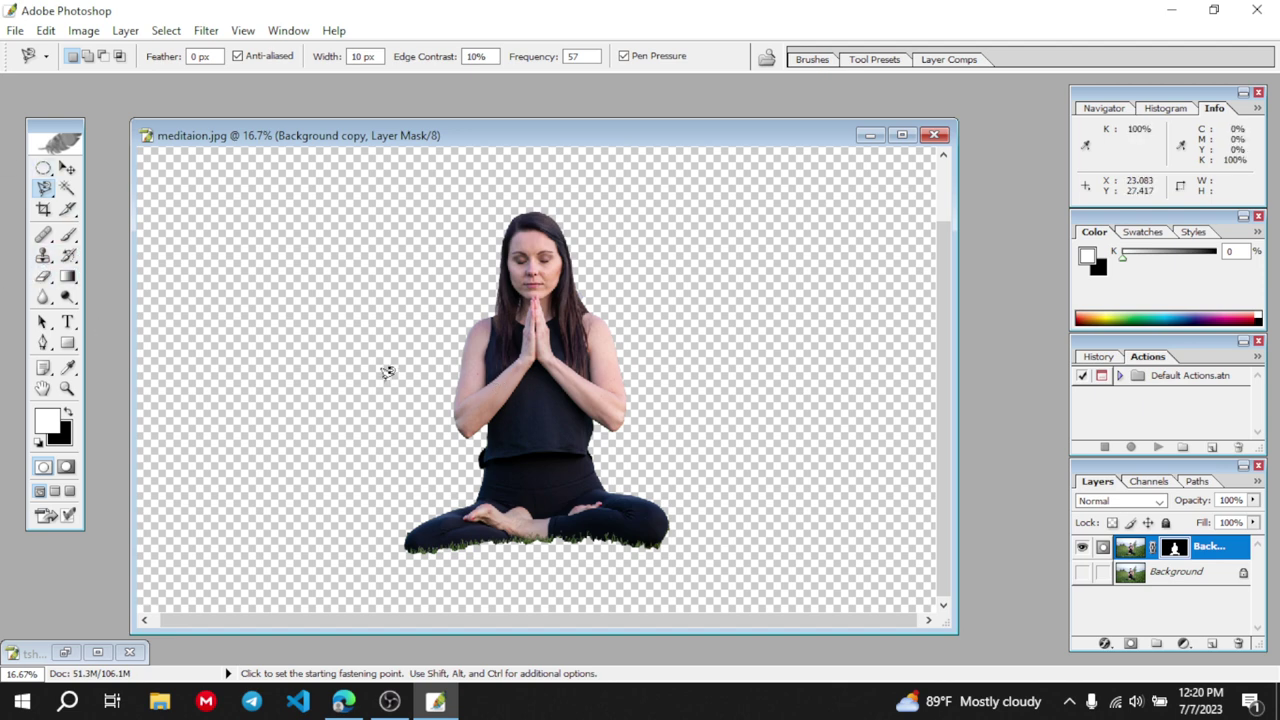
Try the Clone Stamp on the woman's torso with the Background copy layer's mask active
left_click(43, 258)
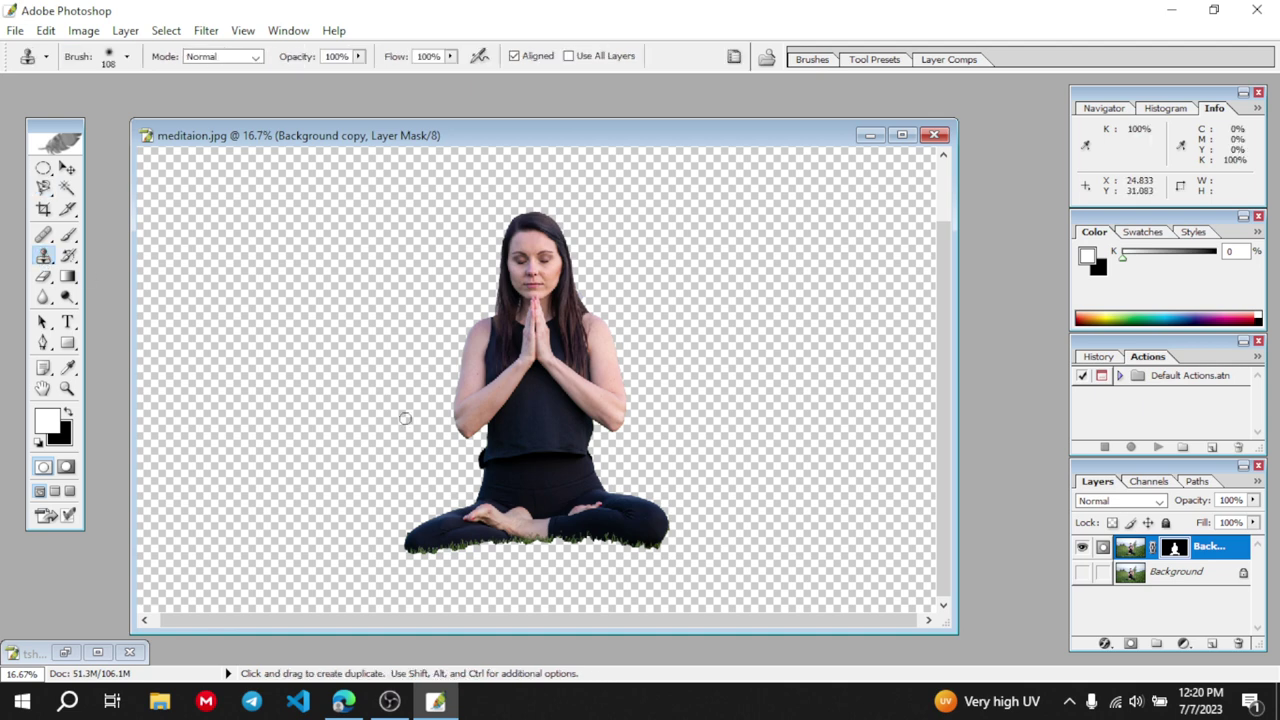
left_click_drag(329, 623, 277, 617)
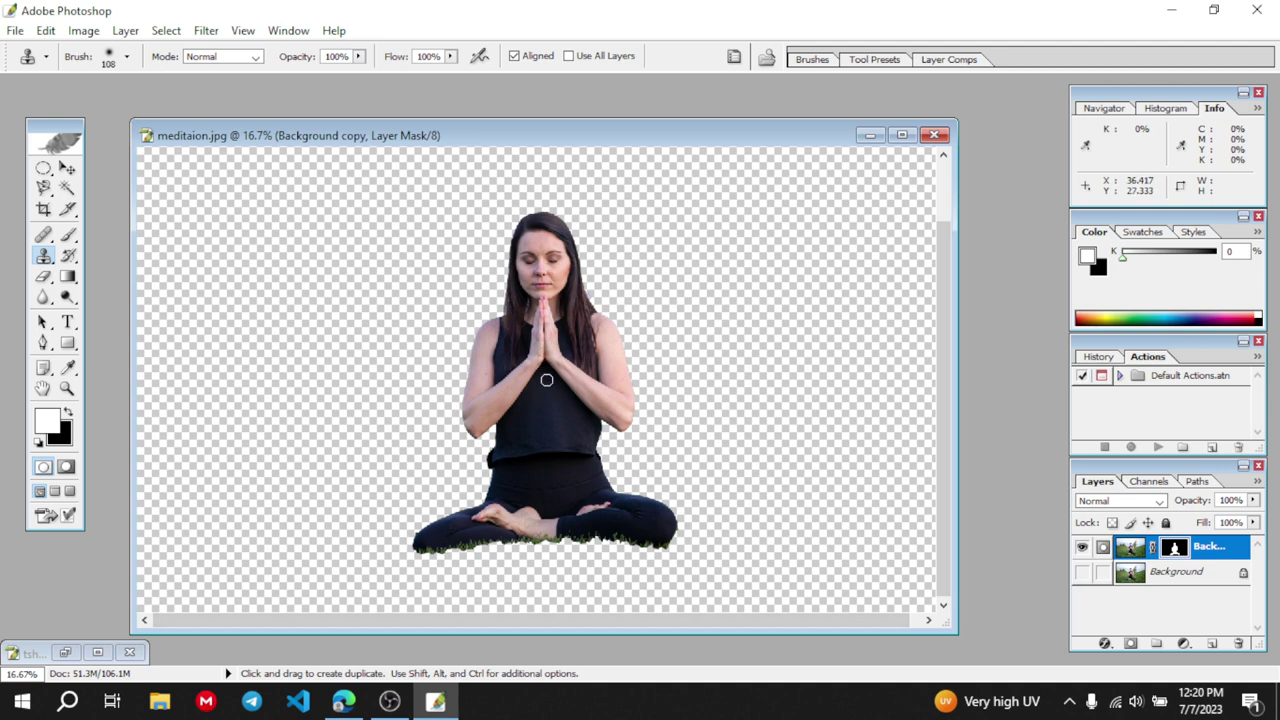
left_click(545, 379)
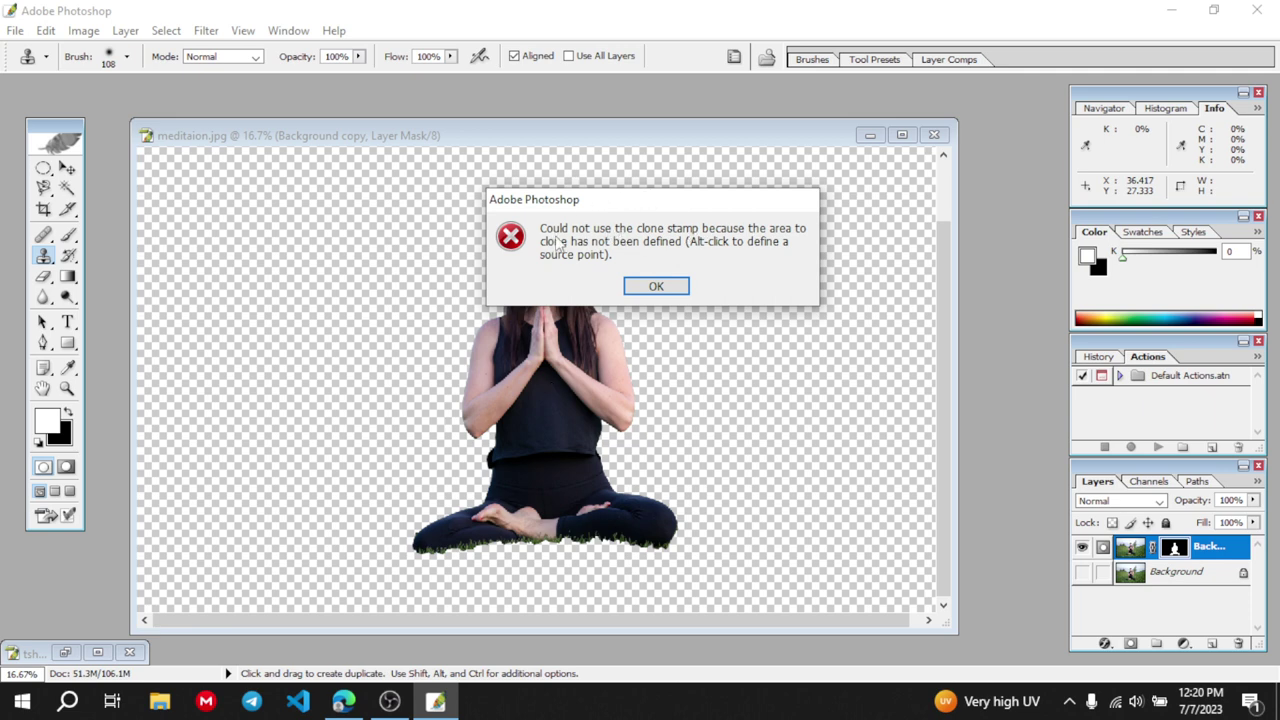
left_click(656, 287)
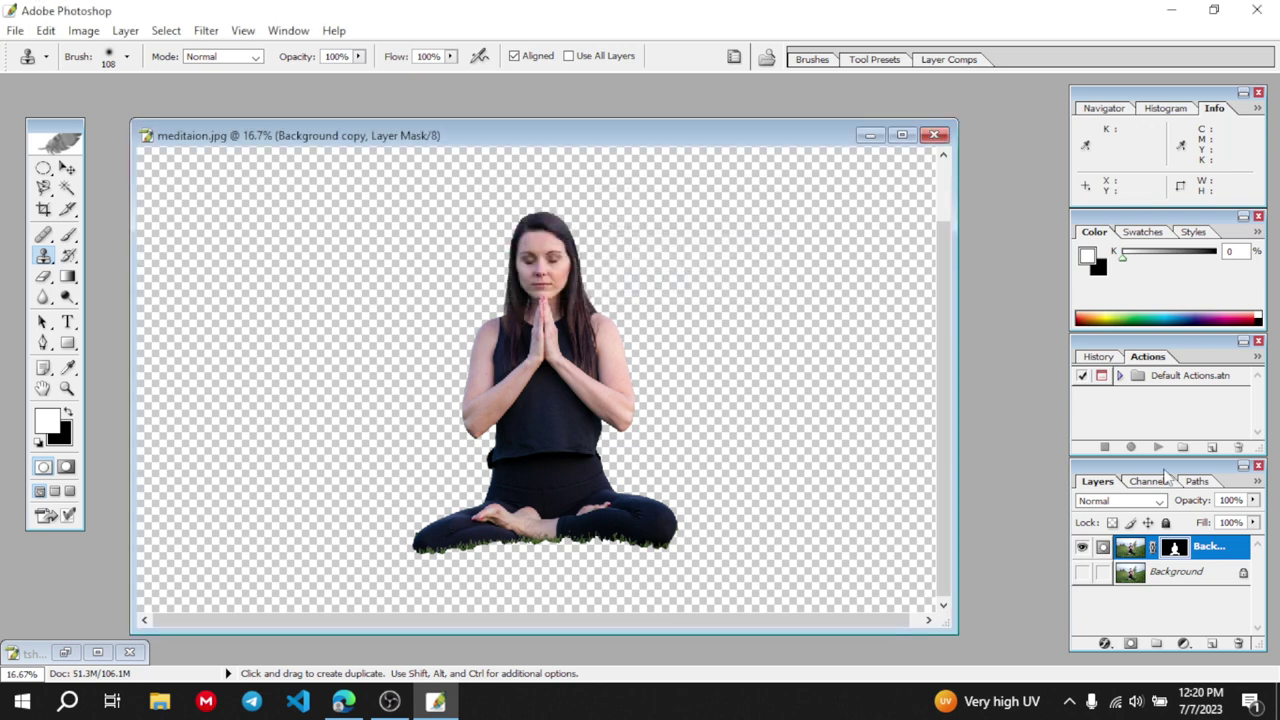
Target the Background copy layer's image instead of its mask and try the Clone Stamp below the woman's face
left_click(1082, 572)
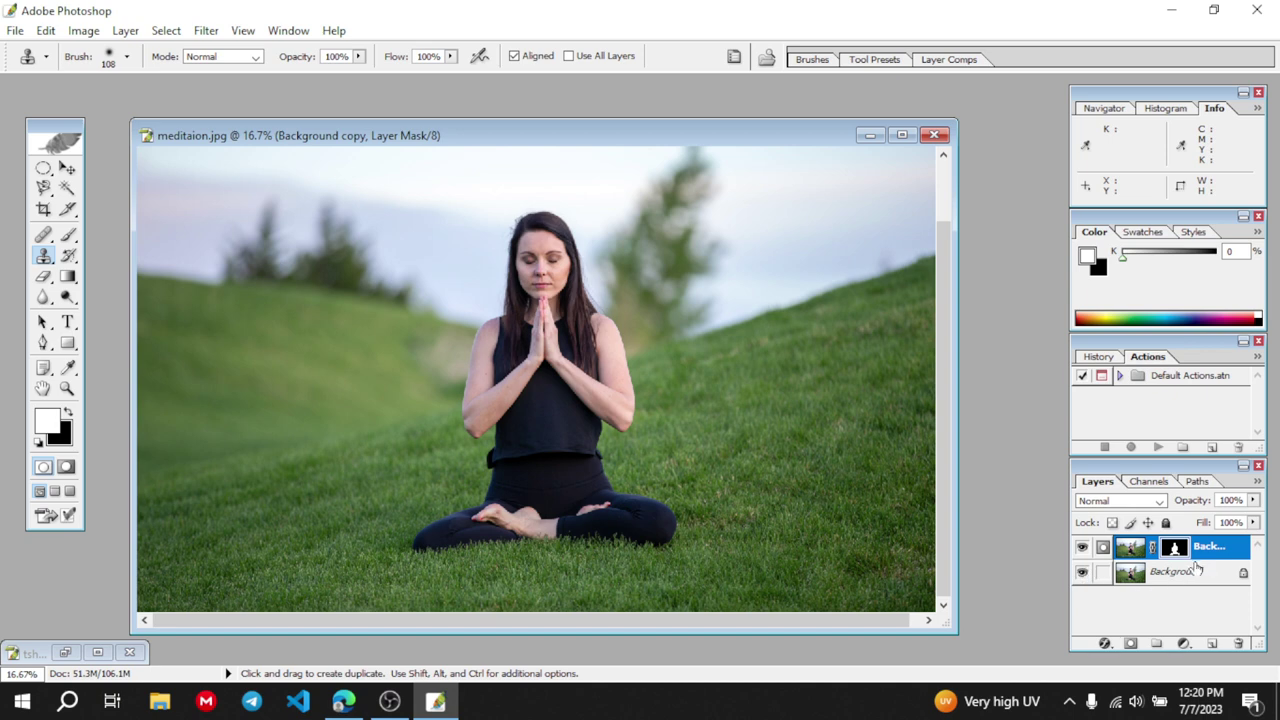
left_click(1130, 553)
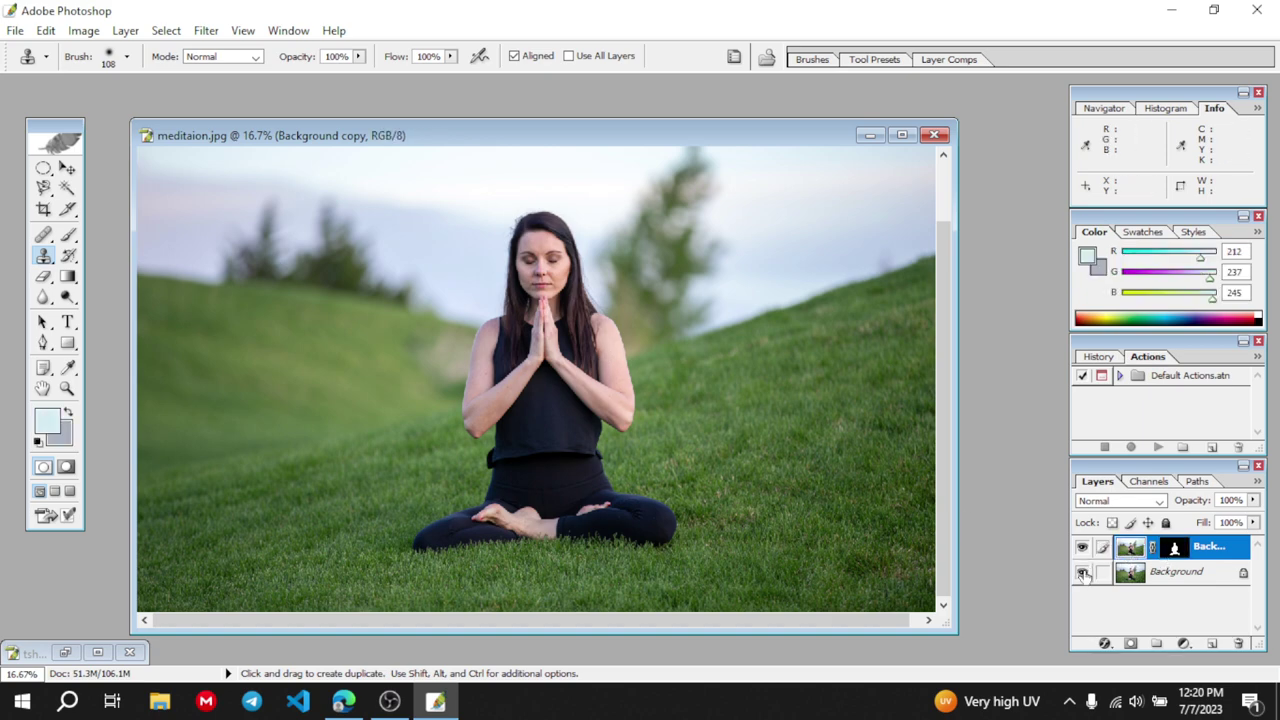
left_click(1083, 573)
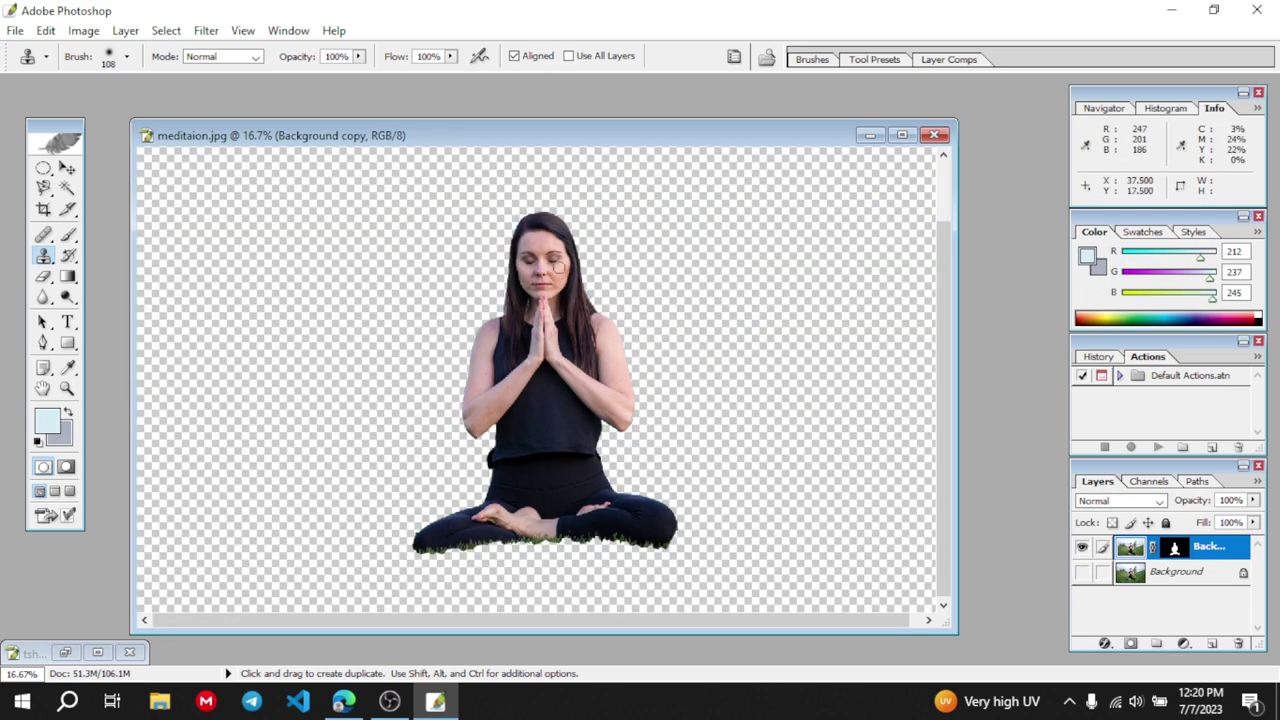
left_click(555, 301)
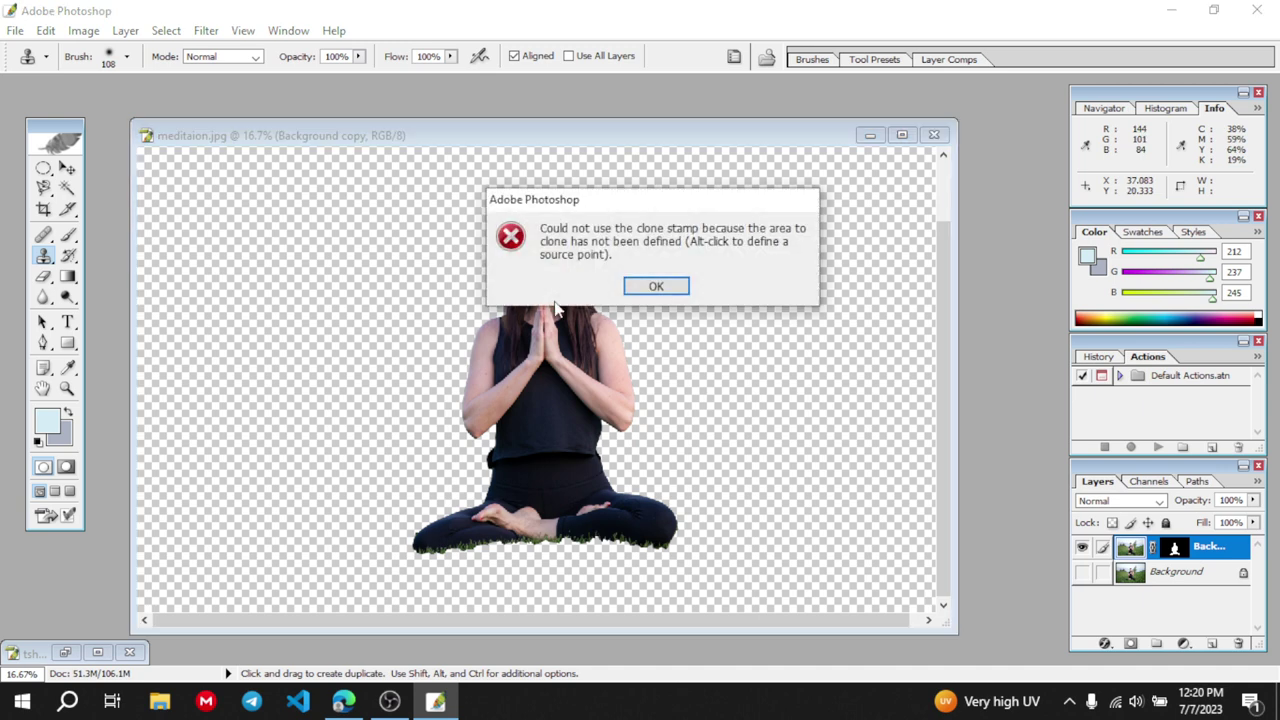
left_click(656, 287)
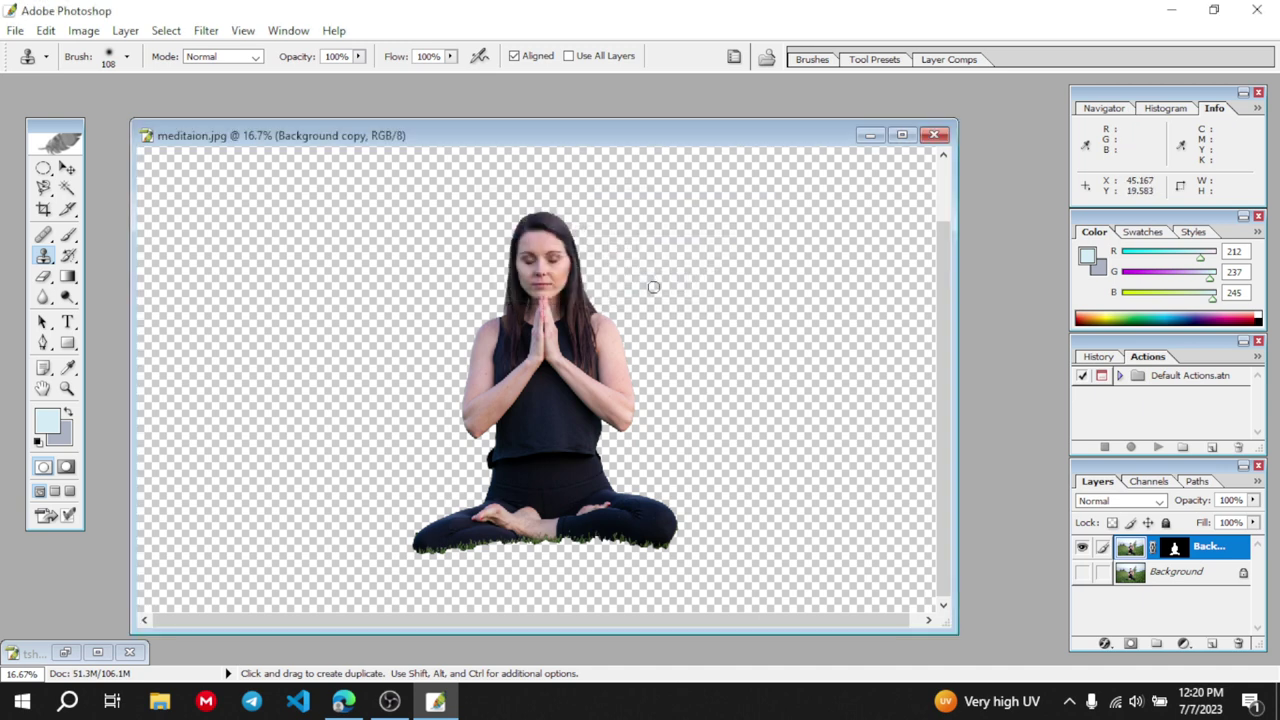
Sample a clone source on the woman's chest and set the Clone Stamp brush's master diameter to 220 px
left_click(541, 370, "alt")
left_click(110, 60)
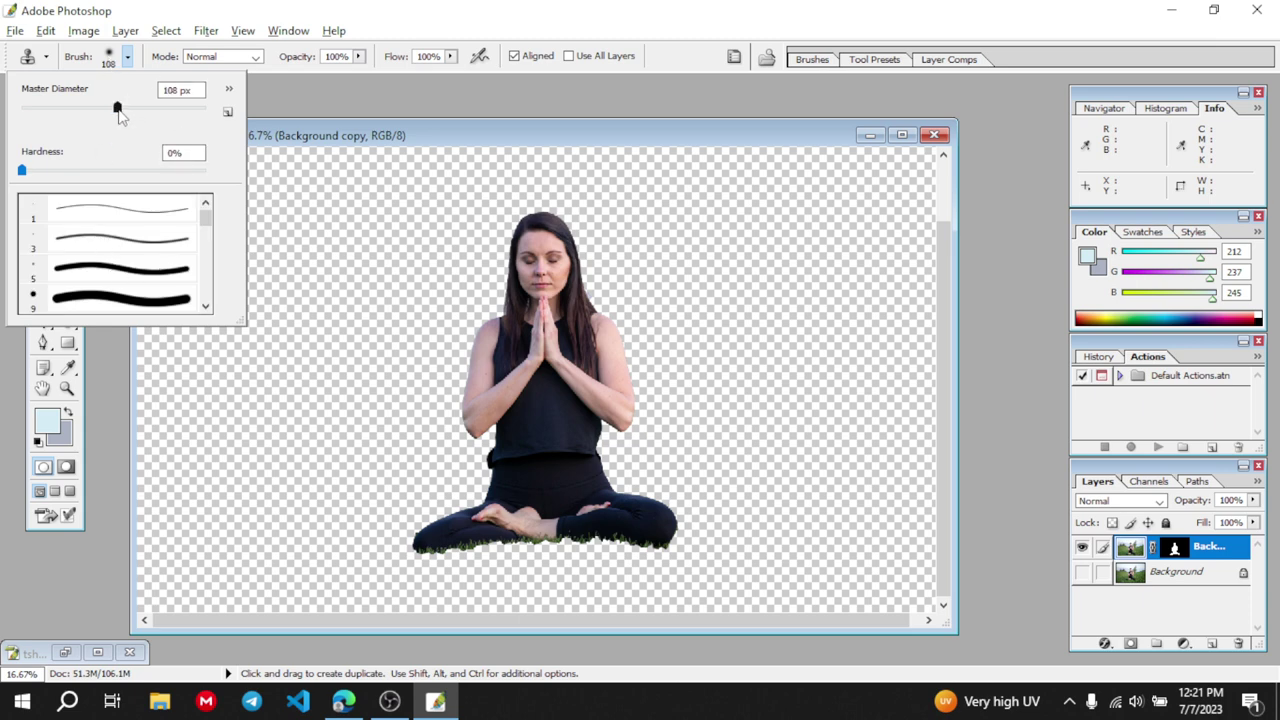
left_click_drag(117, 111, 161, 108)
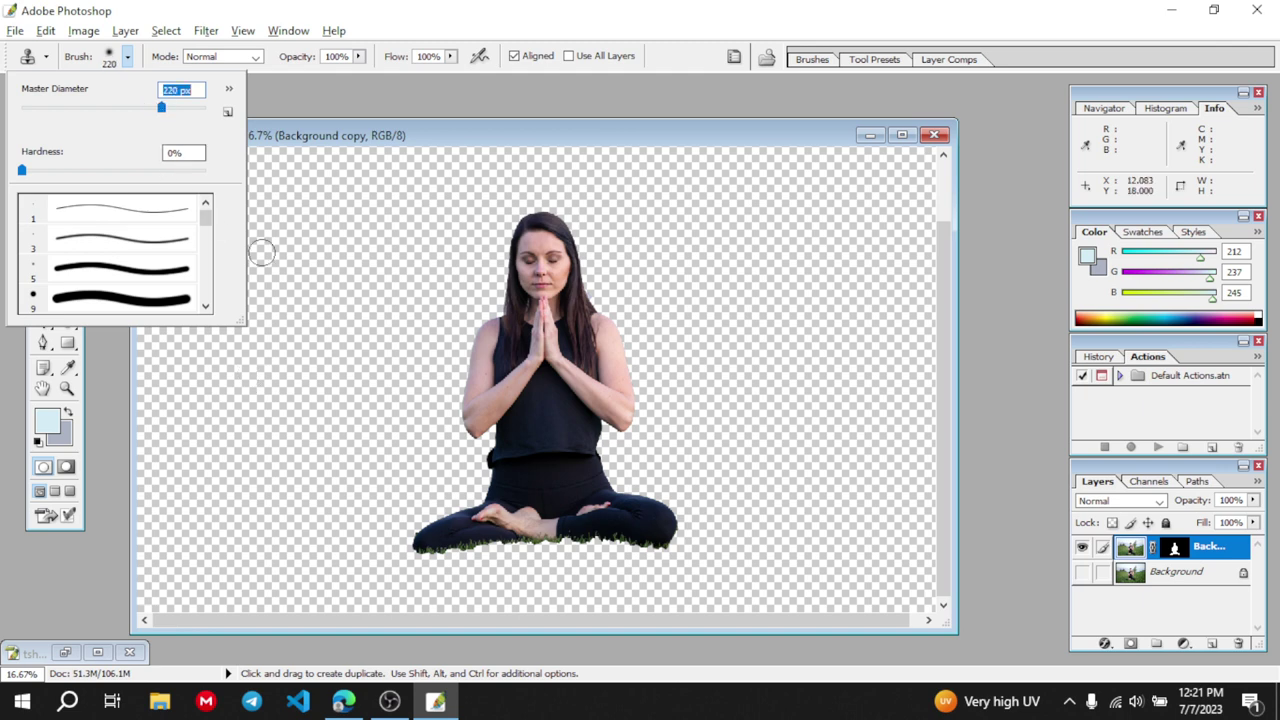
left_click(230, 375)
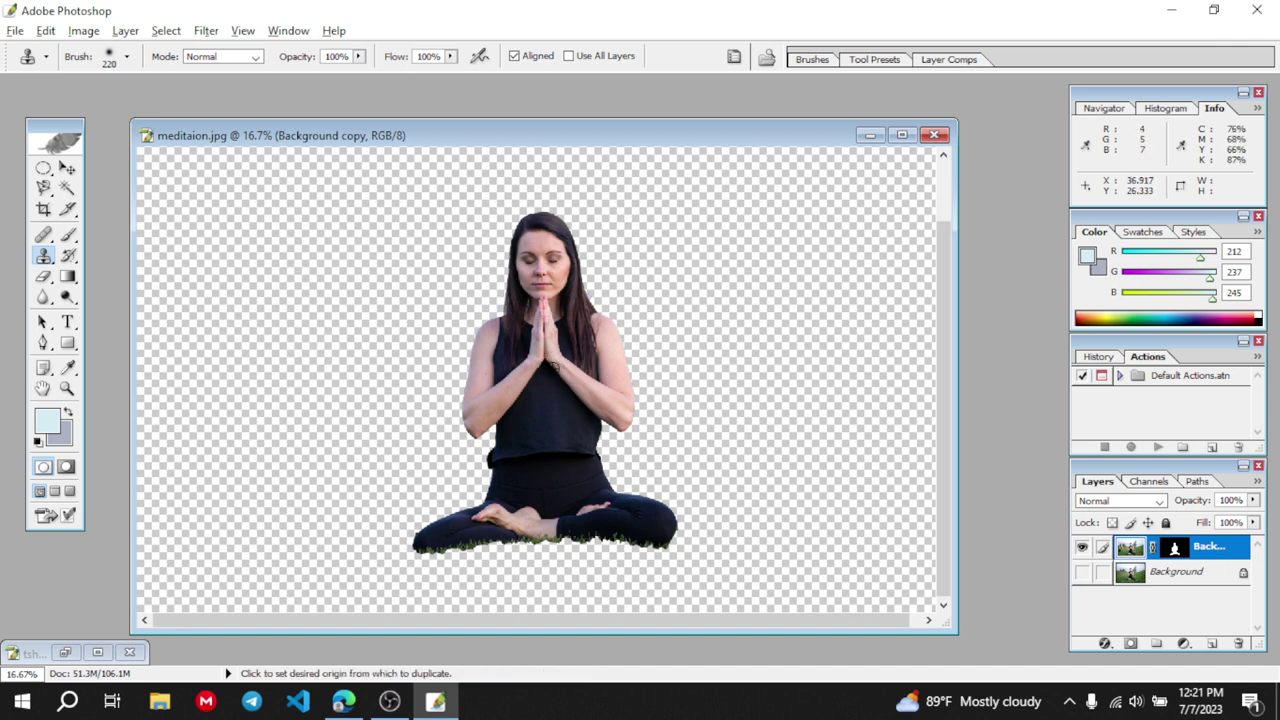
Try to clone the woman's hands into the empty area beside her, checking with the Background layer shown and hidden again
left_click(544, 334, "alt")
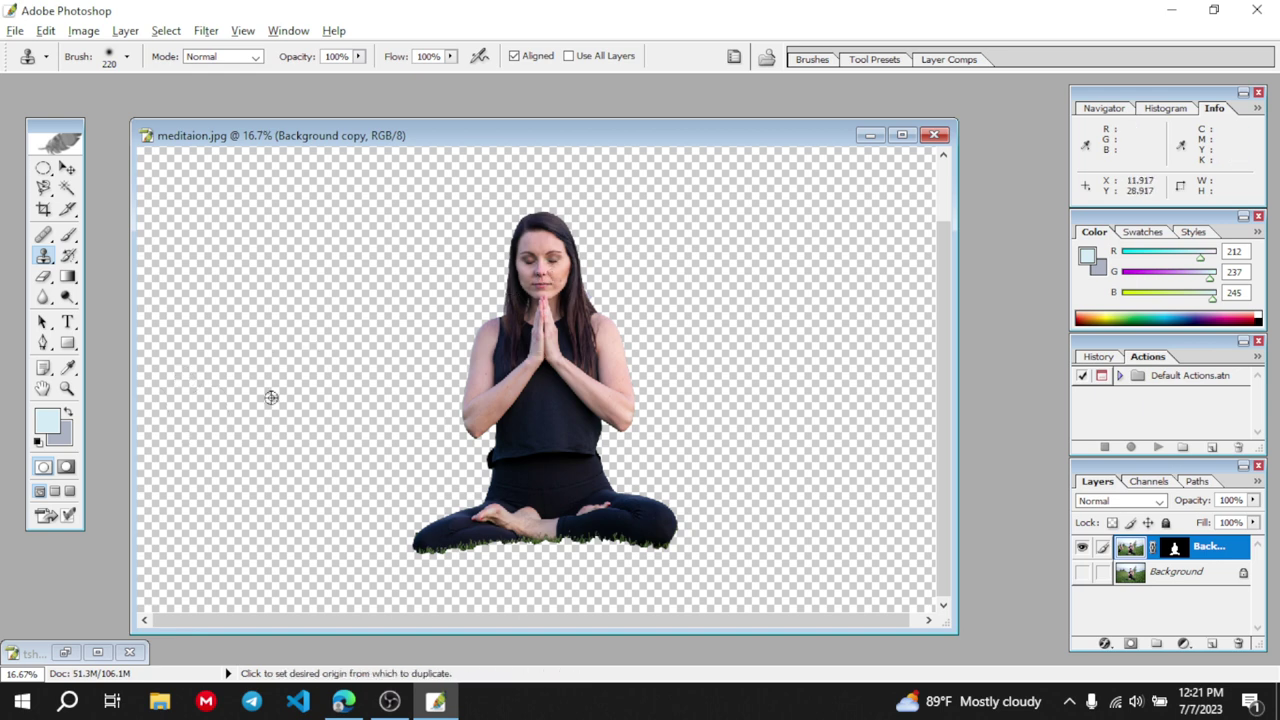
left_click(311, 366, "alt")
left_click_drag(241, 423, 227, 431)
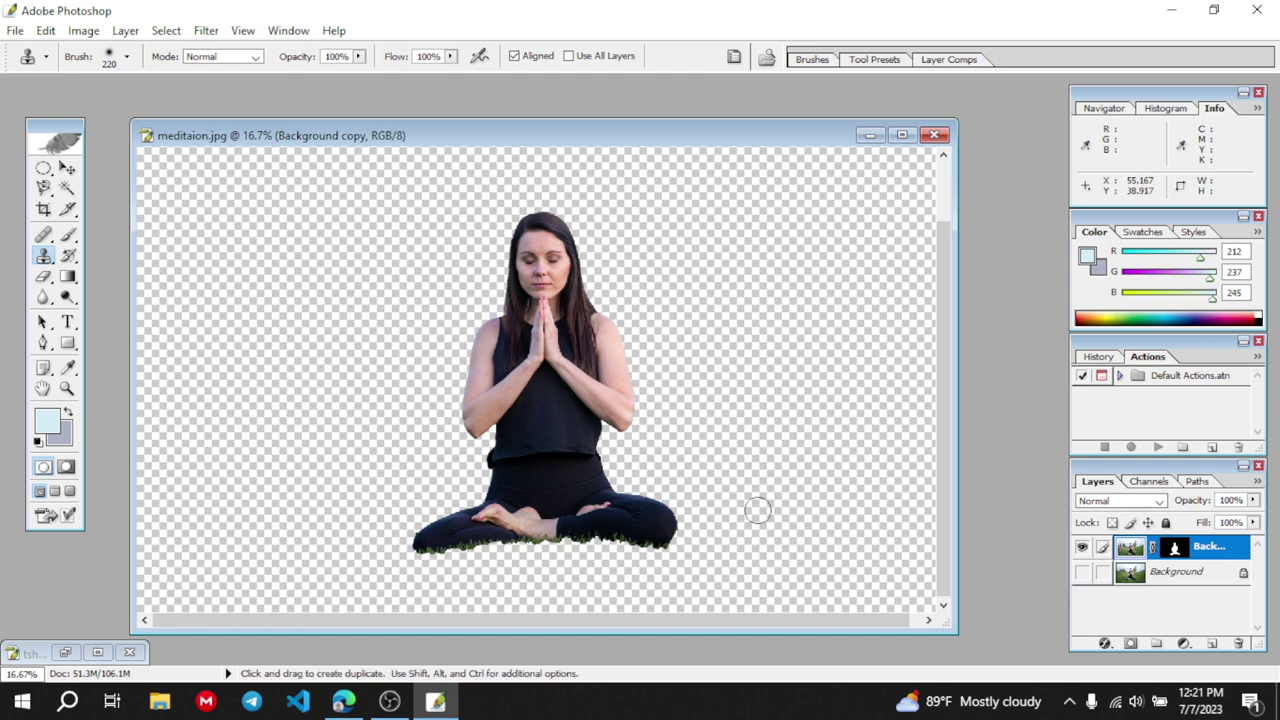
left_click(218, 304)
left_click(1082, 573)
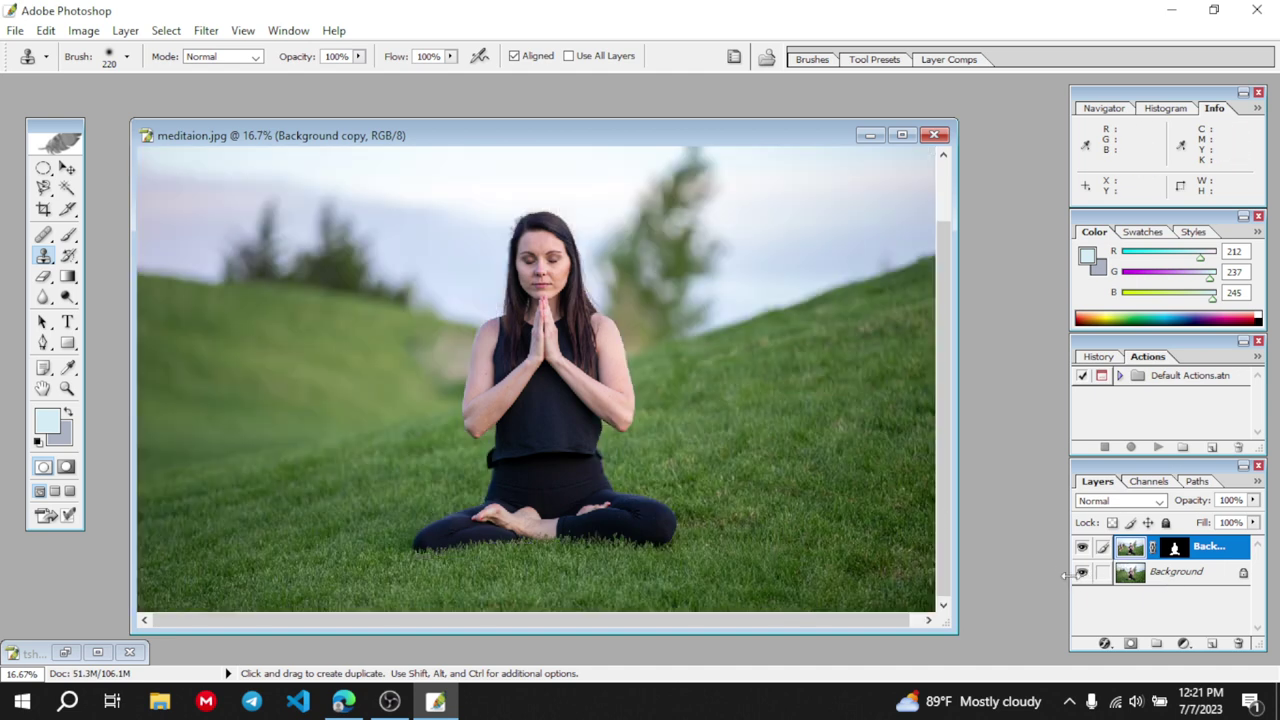
left_click(1082, 573)
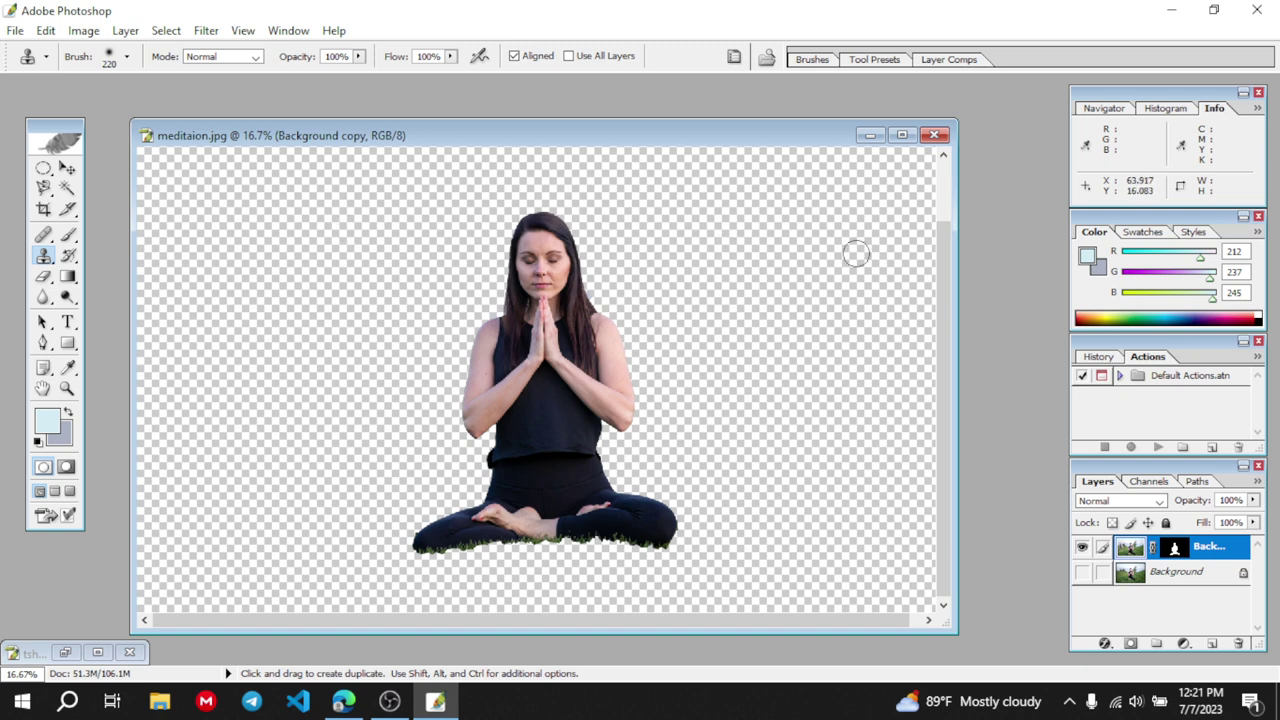
Save the cut-out as a JPEG copy named meditaionbackgroundremove.jpg in the Photoshop image folder, accepting the offered JPEG options
key("ctrl+s")
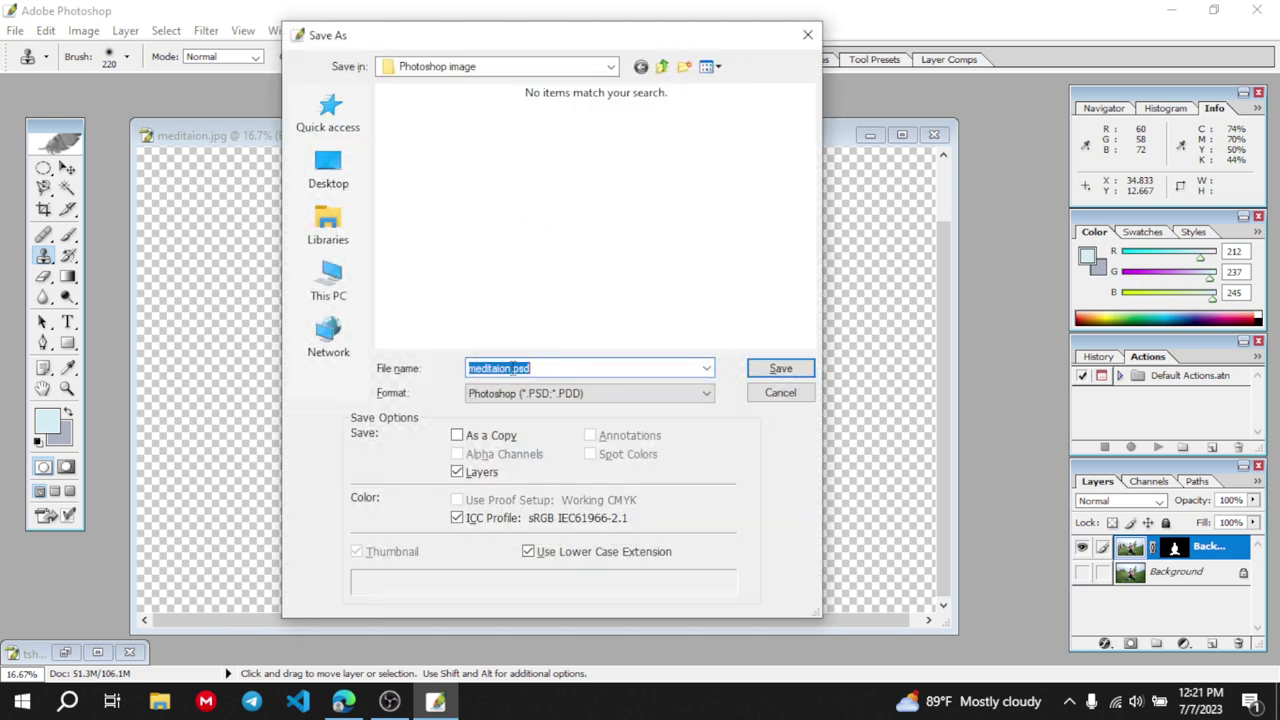
left_click(512, 368)
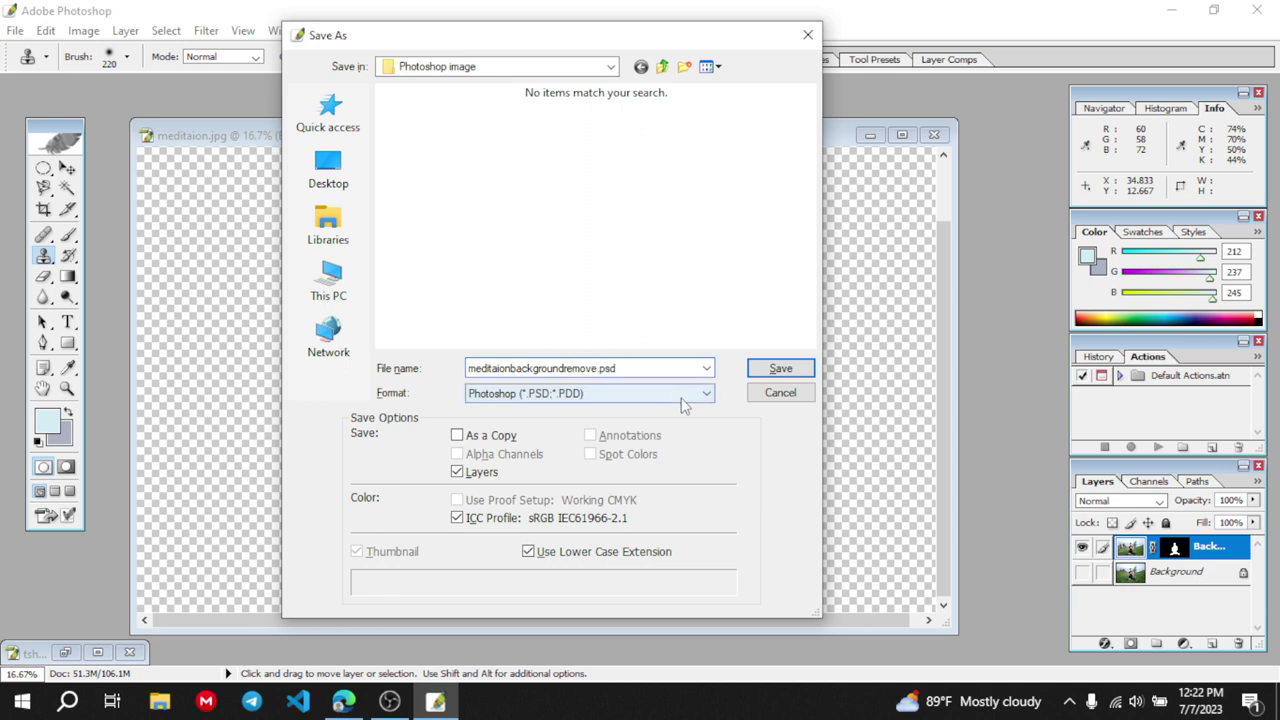
left_click(580, 393)
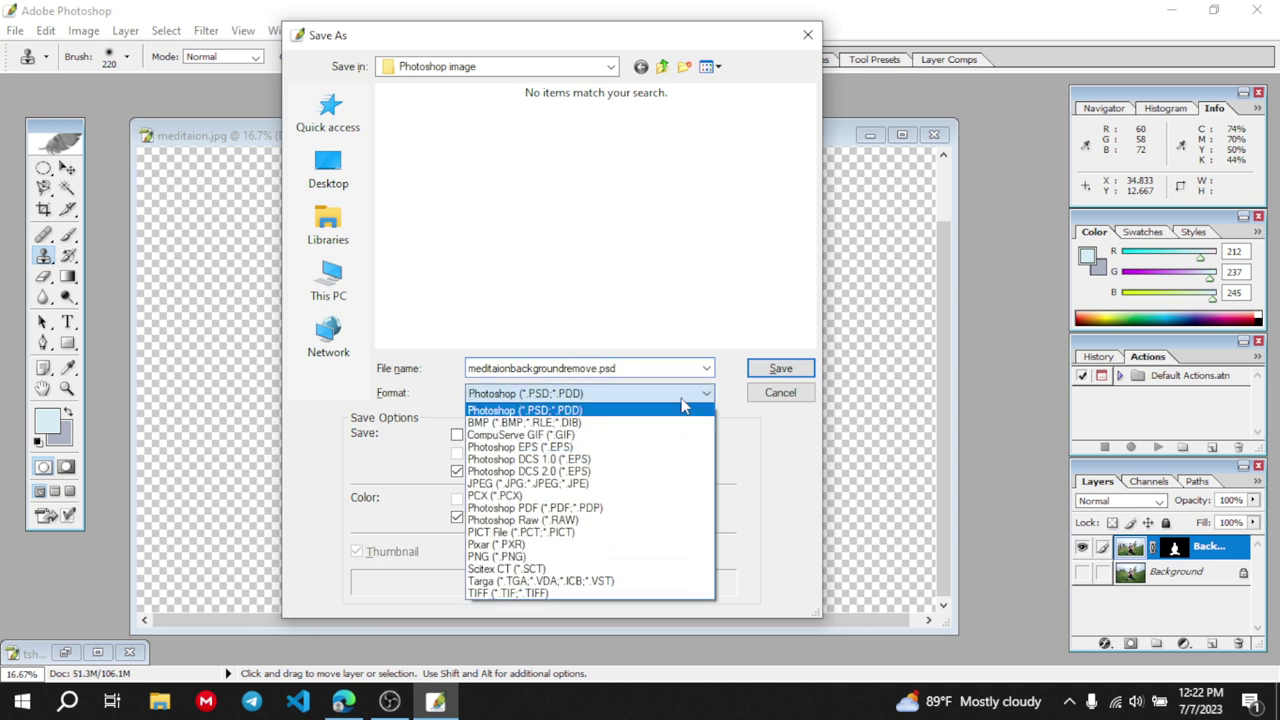
left_click(545, 487)
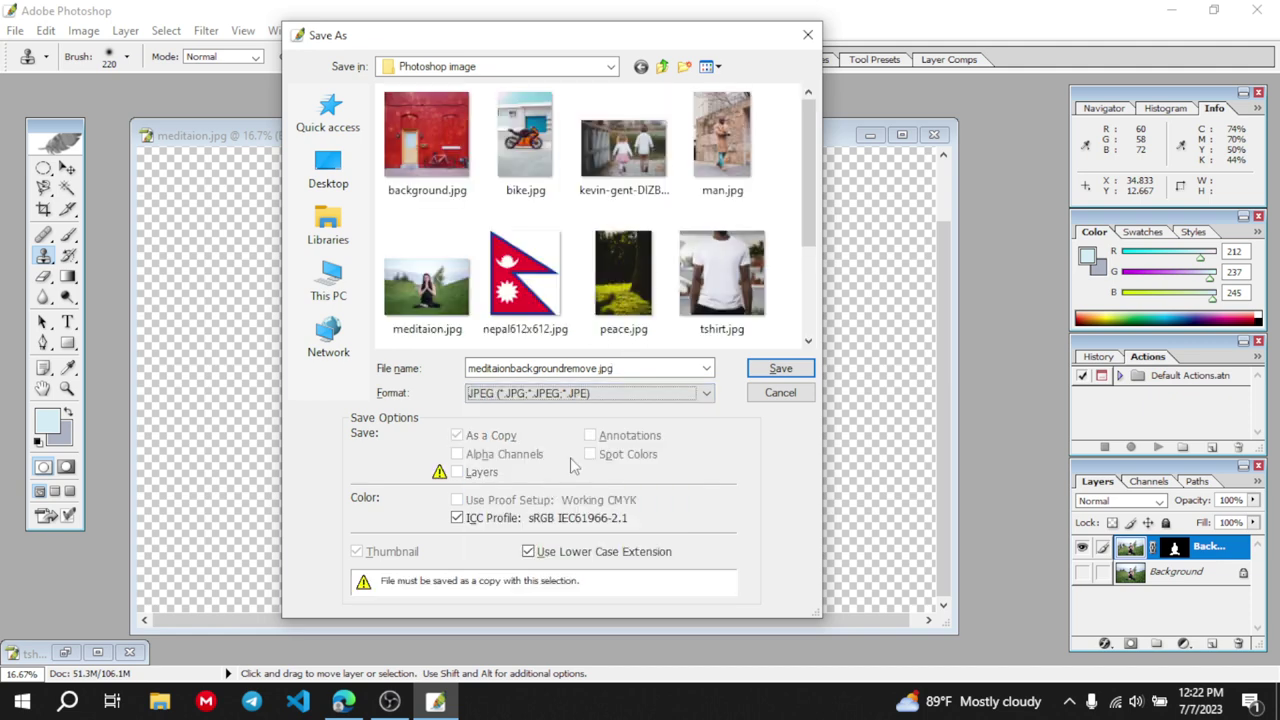
left_click(801, 371)
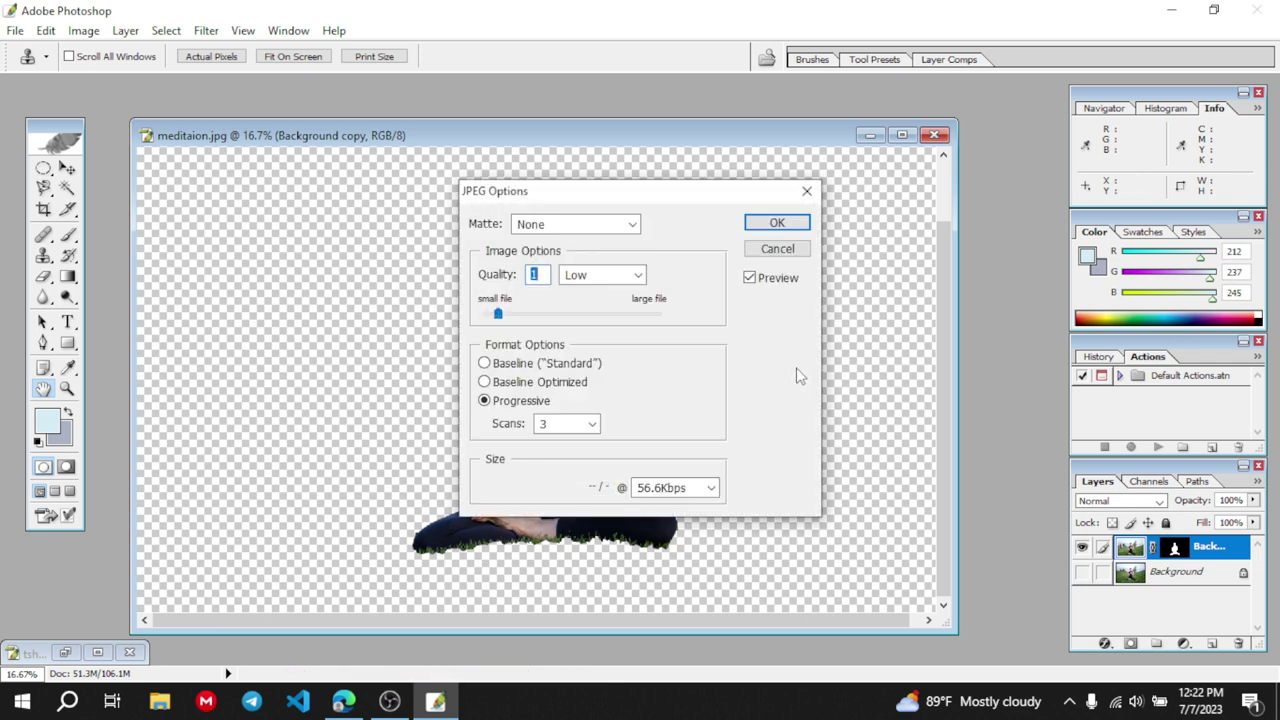
left_click(760, 222)
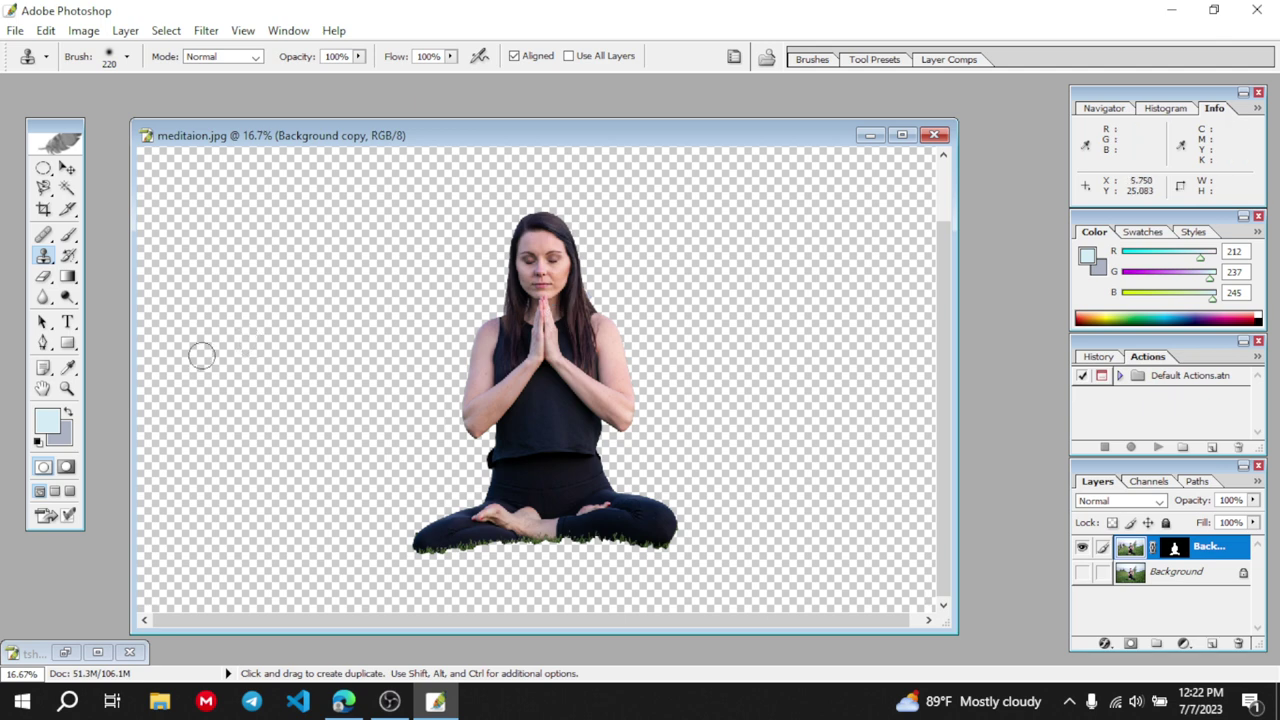
Close the meditaion.jpg document without saving its changes
left_click(249, 358)
left_click(935, 135)
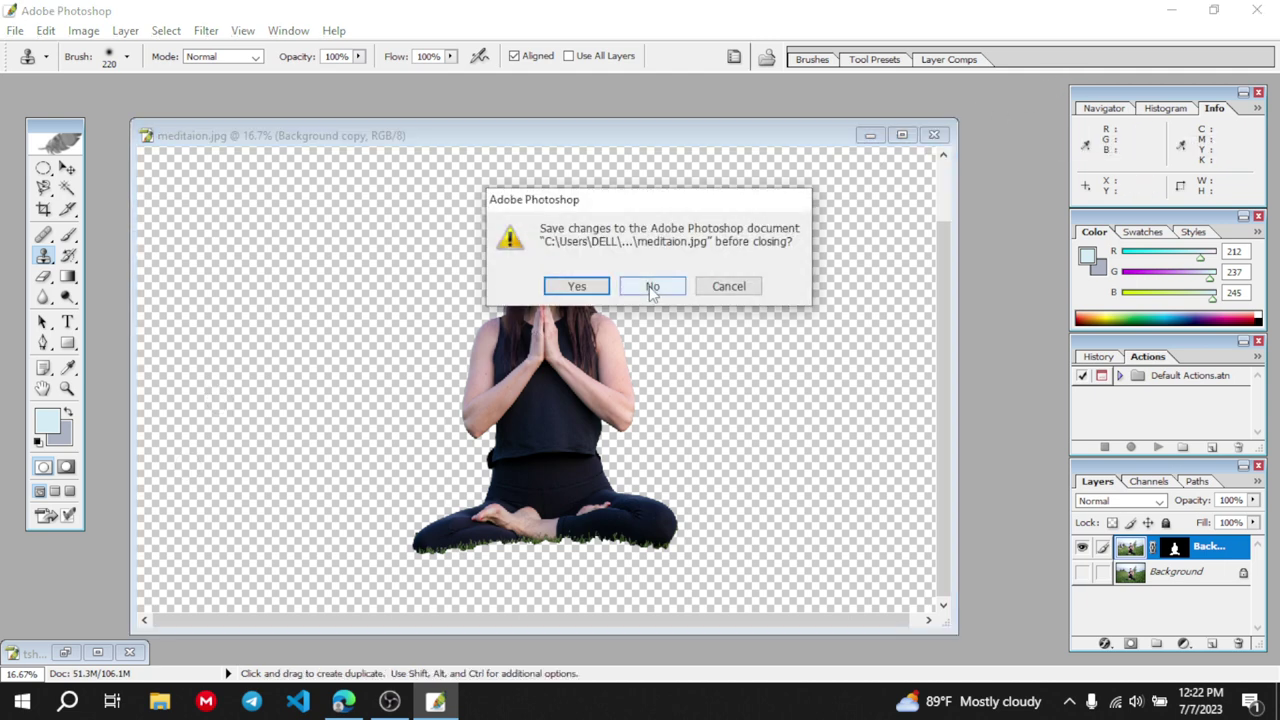
left_click(590, 288)
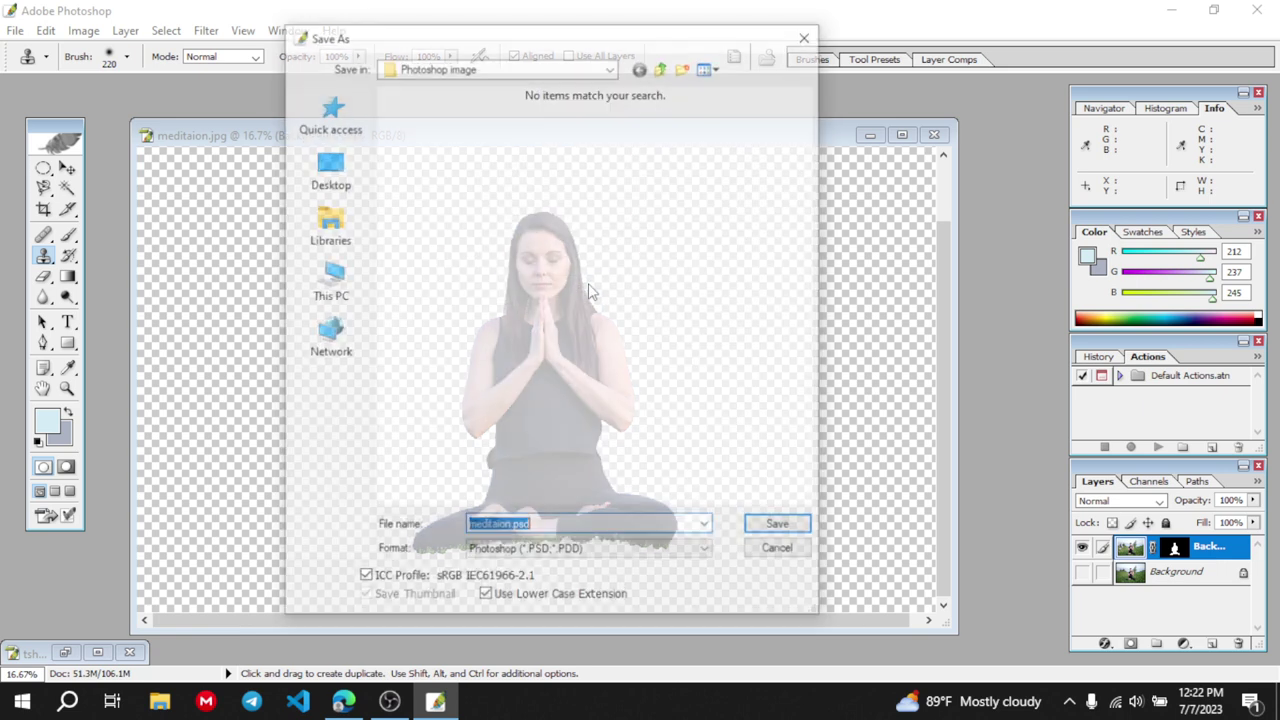
left_click(781, 528)
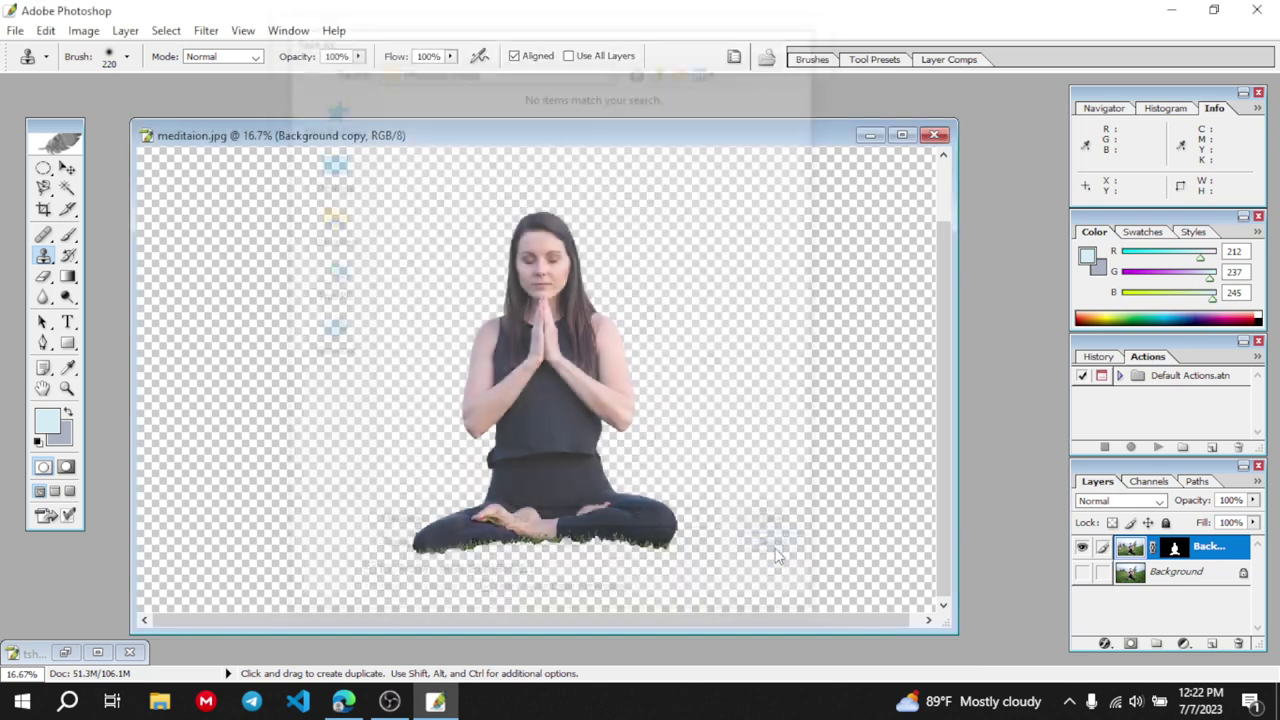
left_click(938, 136)
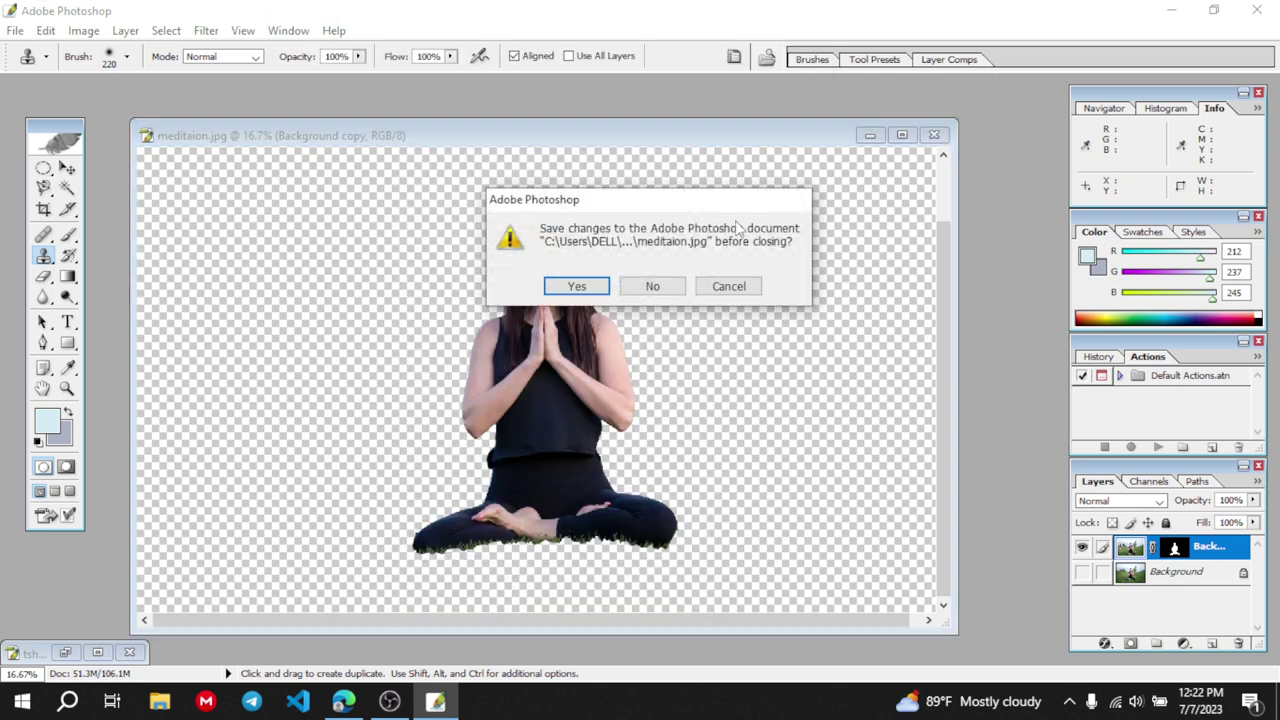
left_click(654, 287)
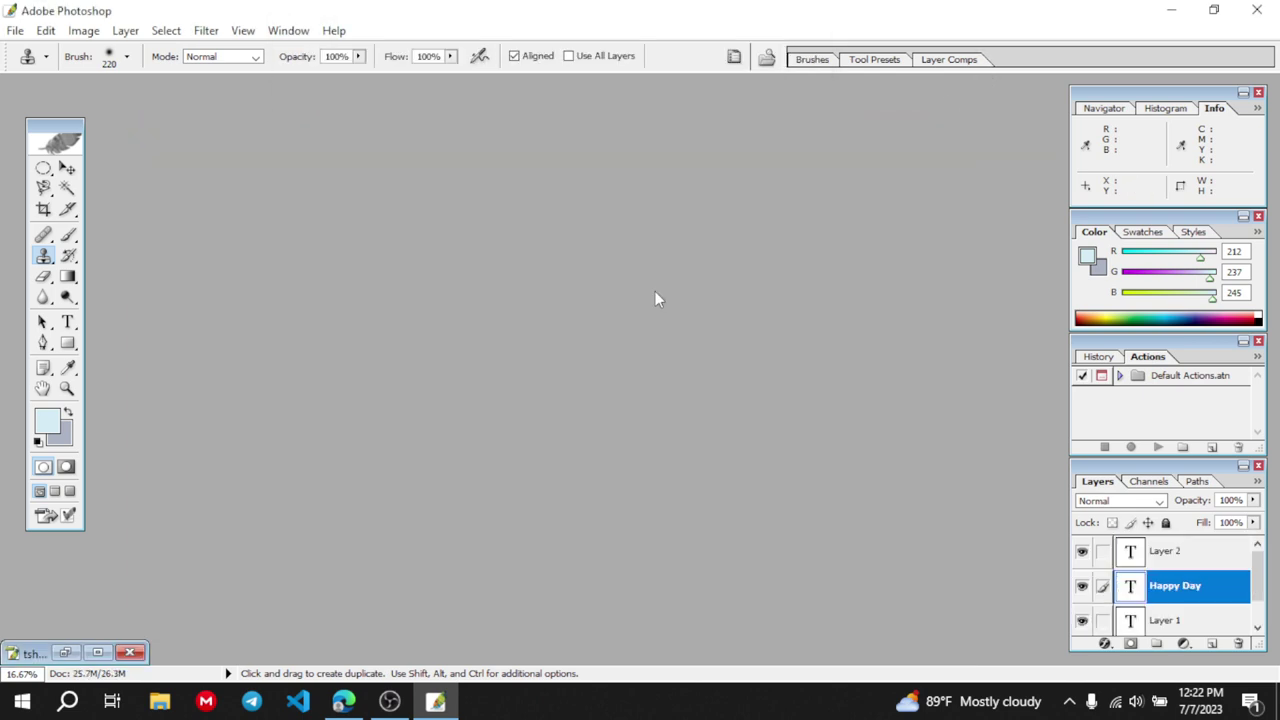
Briefly restore and minimize tshirt.jpg, and open meditaionbackgroundremove.jpg from the Photoshop image folder
left_click(65, 652)
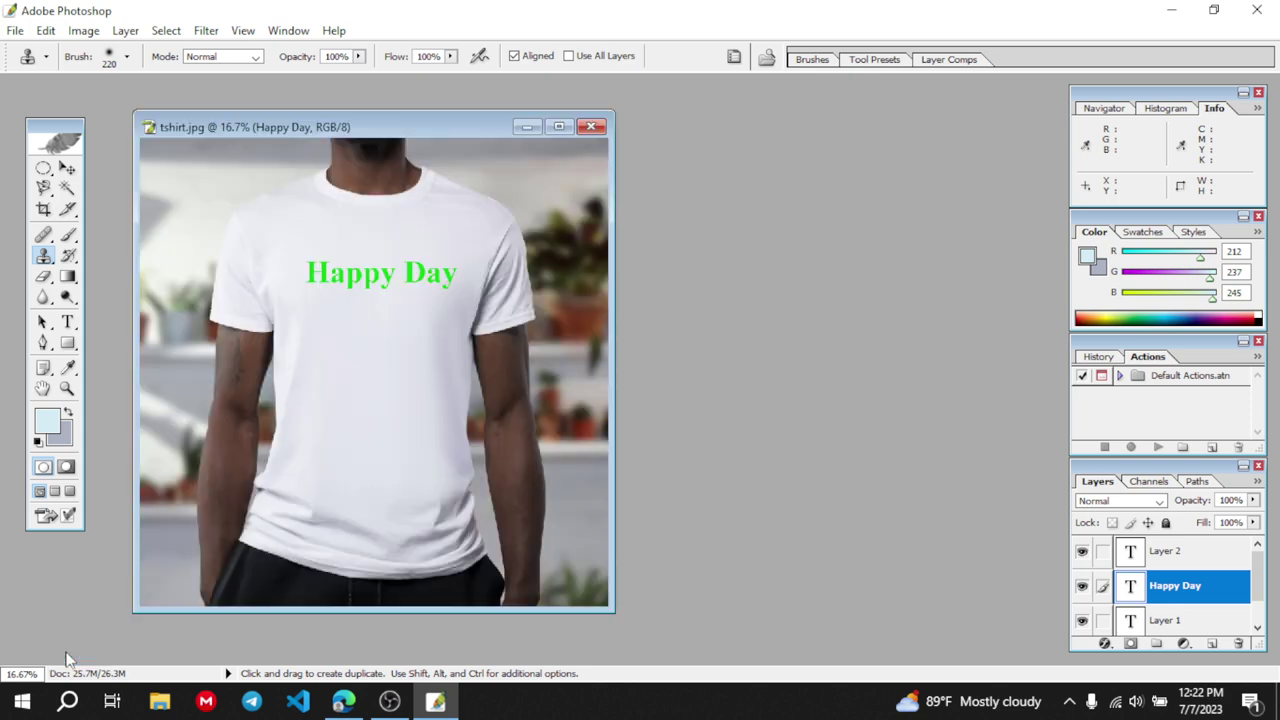
left_click(527, 126)
left_click(15, 31)
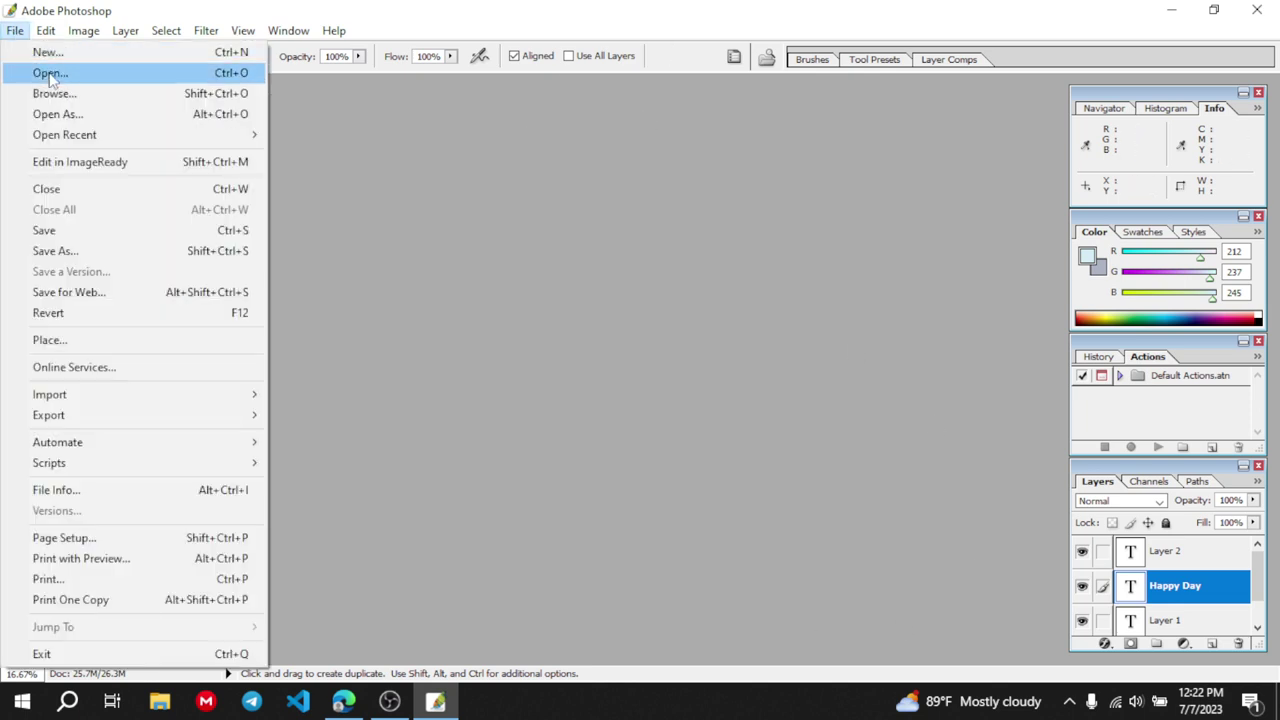
left_click(50, 73)
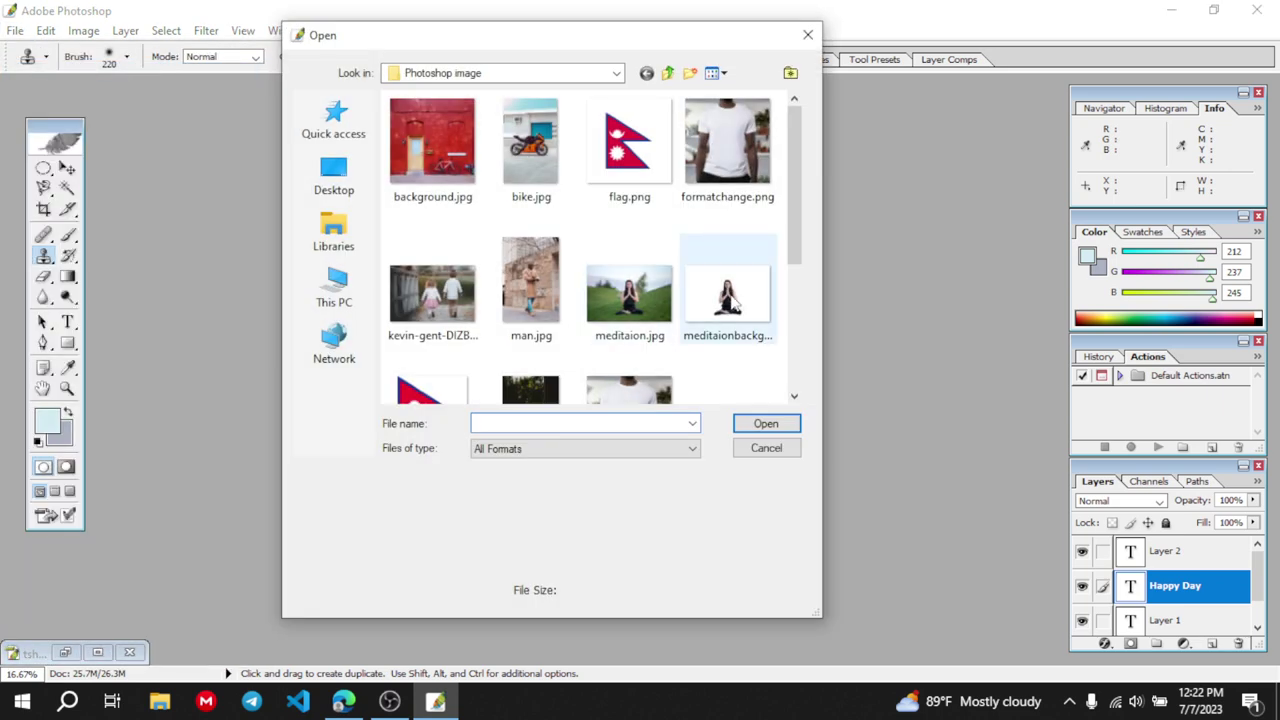
left_click(730, 296)
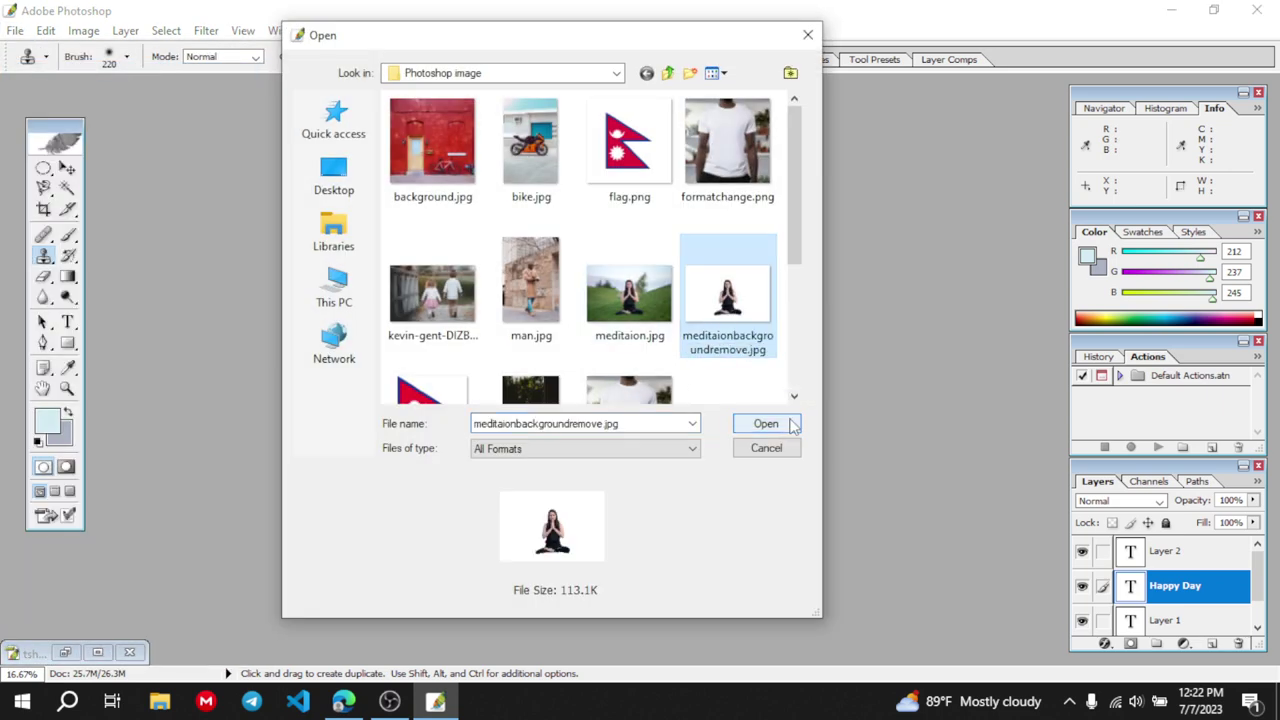
left_click(786, 423)
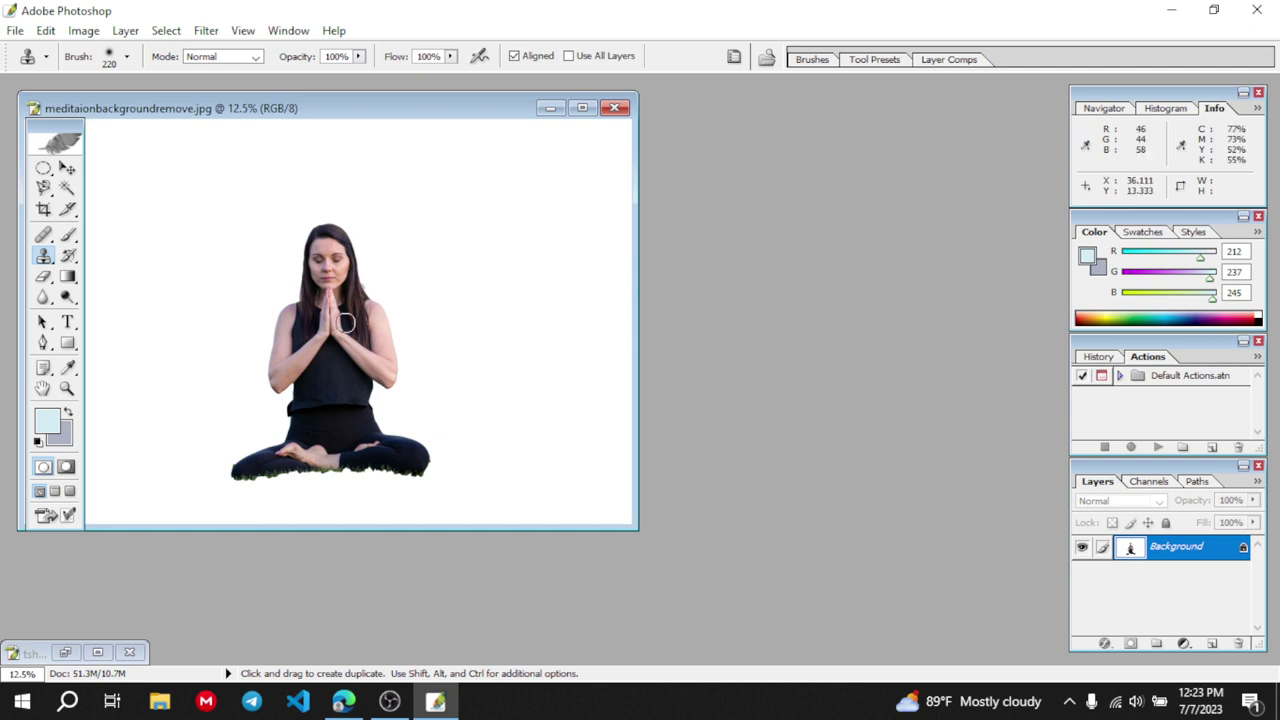
Move the meditaionbackgroundremove.jpg window to the middle of the workspace and try the Clone Stamp on the woman's hands
left_click_drag(325, 108, 593, 163)
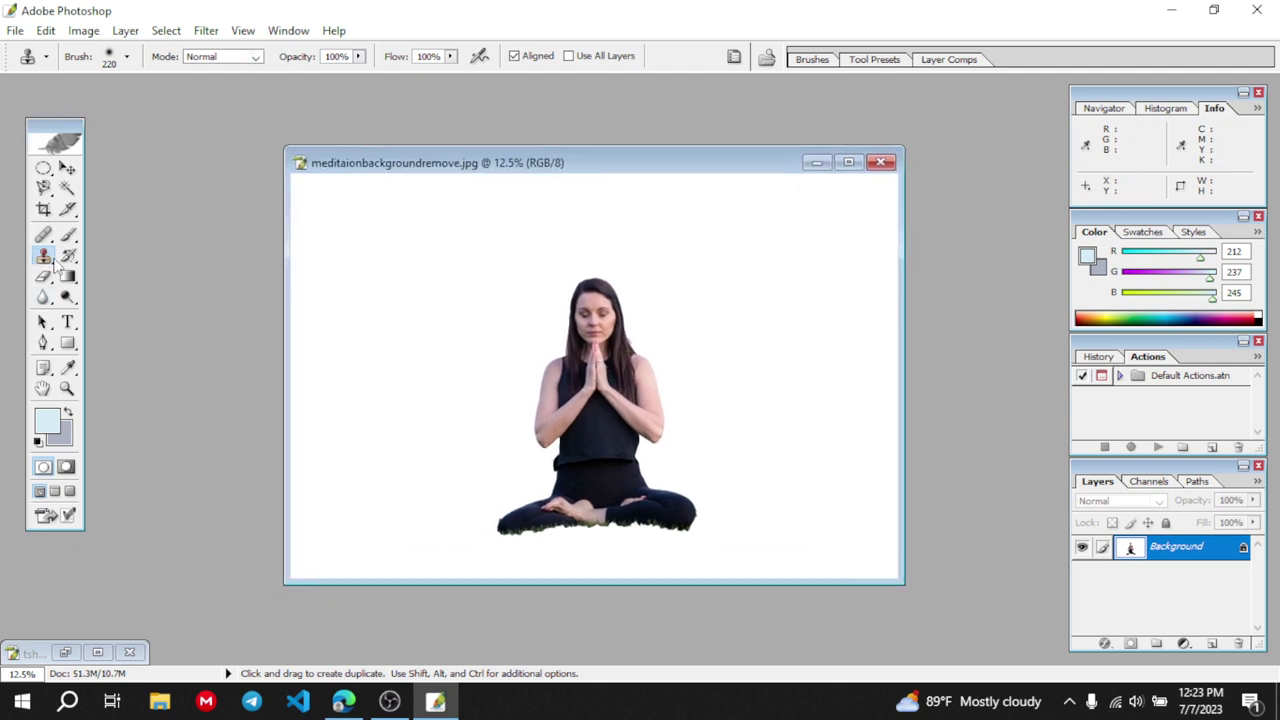
left_click(597, 360)
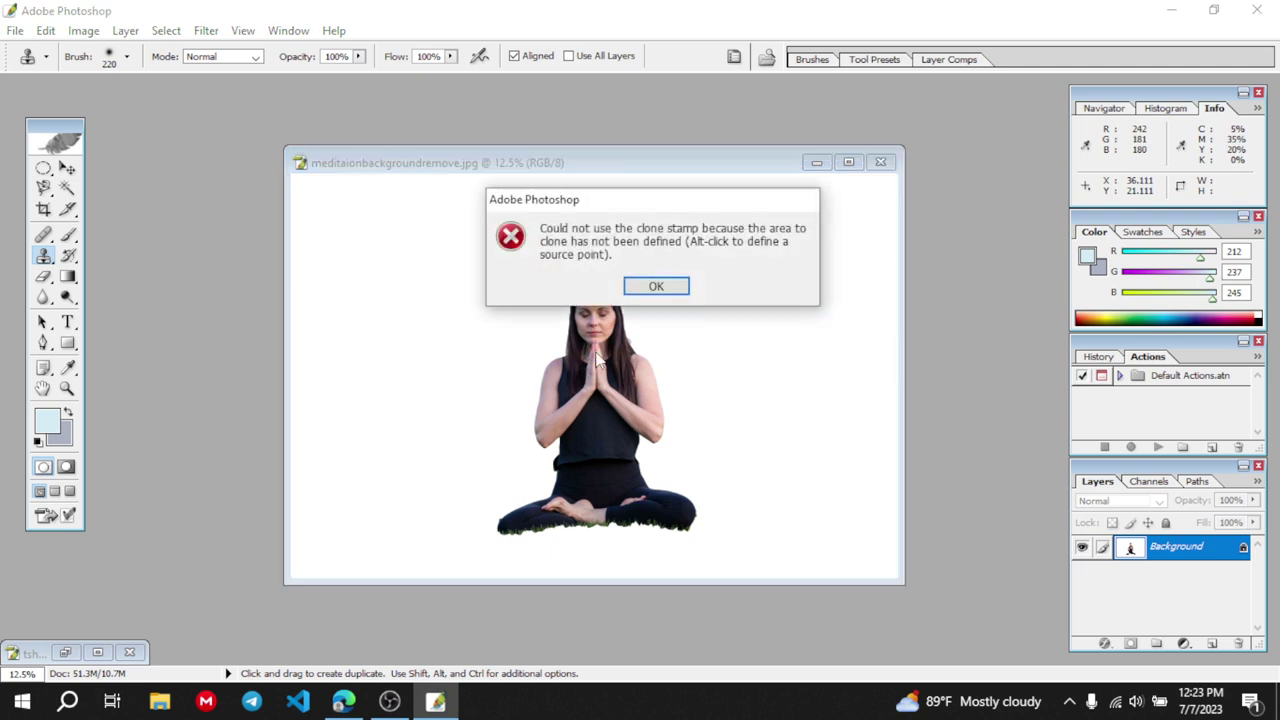
left_click(649, 288)
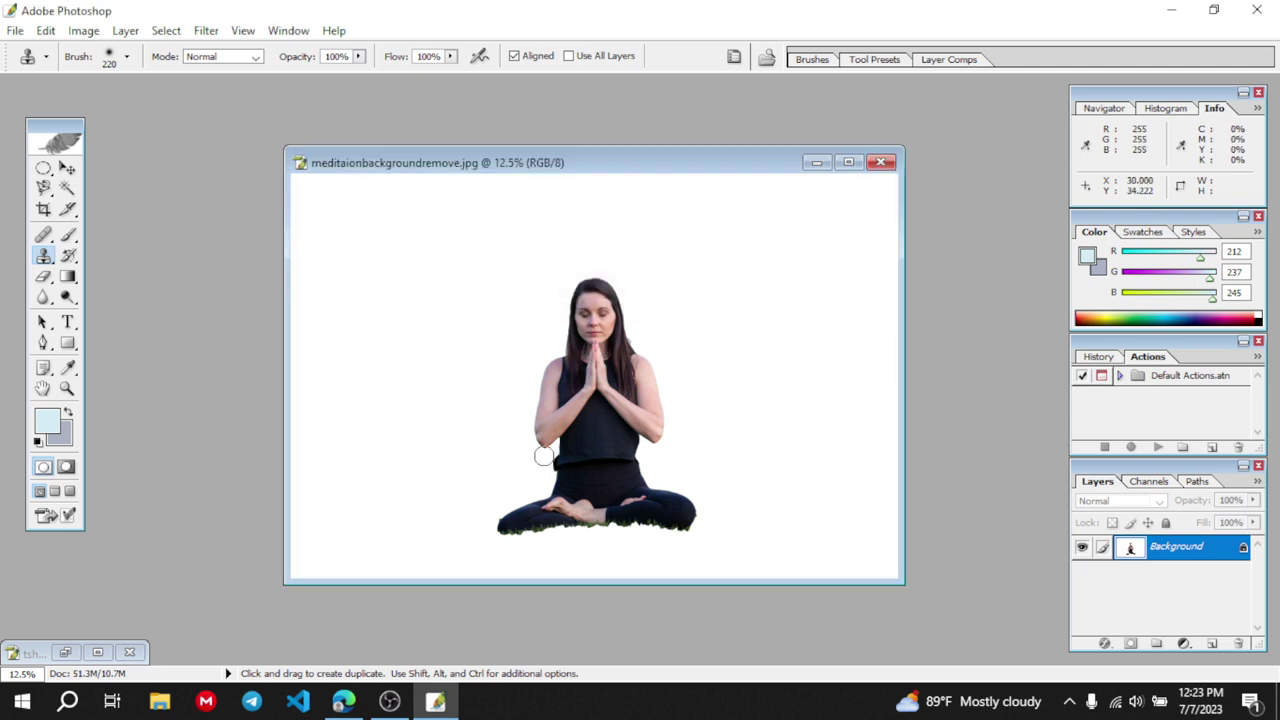
Sample the woman's waist as the Clone Stamp source and paint a duplicate of her over the white area beside the original
key("alt")
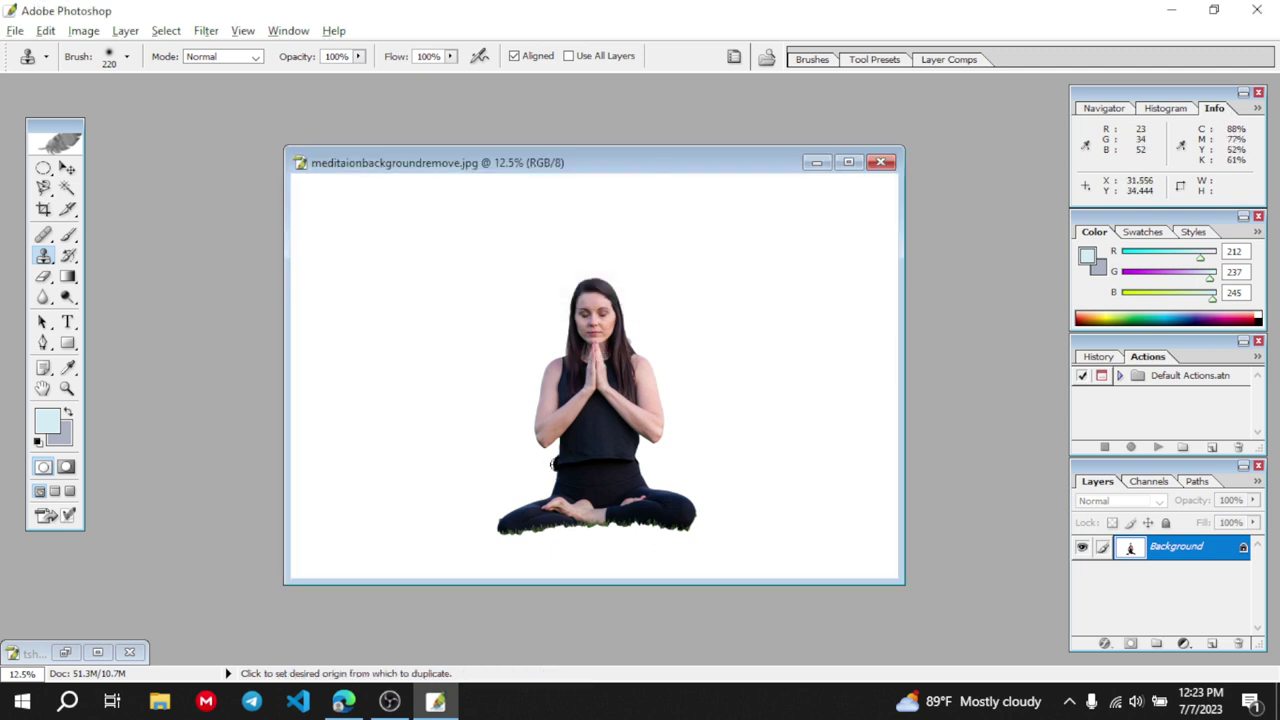
left_click(552, 464, "alt")
key("alt")
key("alt")
mouse_move(334, 318)
left_mouse_down()
mouse_move(424, 326)
mouse_move(367, 395)
mouse_move(347, 391)
mouse_move(361, 263)
mouse_move(331, 287)
mouse_move(333, 268)
mouse_move(298, 316)
mouse_move(313, 236)
mouse_move(349, 199)
mouse_move(334, 290)
mouse_move(340, 375)
mouse_move(360, 380)
mouse_move(330, 430)
mouse_move(302, 410)
mouse_move(336, 325)
mouse_move(329, 178)
mouse_move(370, 189)
mouse_move(297, 453)
left_mouse_up()
mouse_move(356, 451)
left_mouse_down()
mouse_move(427, 355)
mouse_move(430, 430)
mouse_move(443, 391)
mouse_move(449, 462)
left_mouse_up()
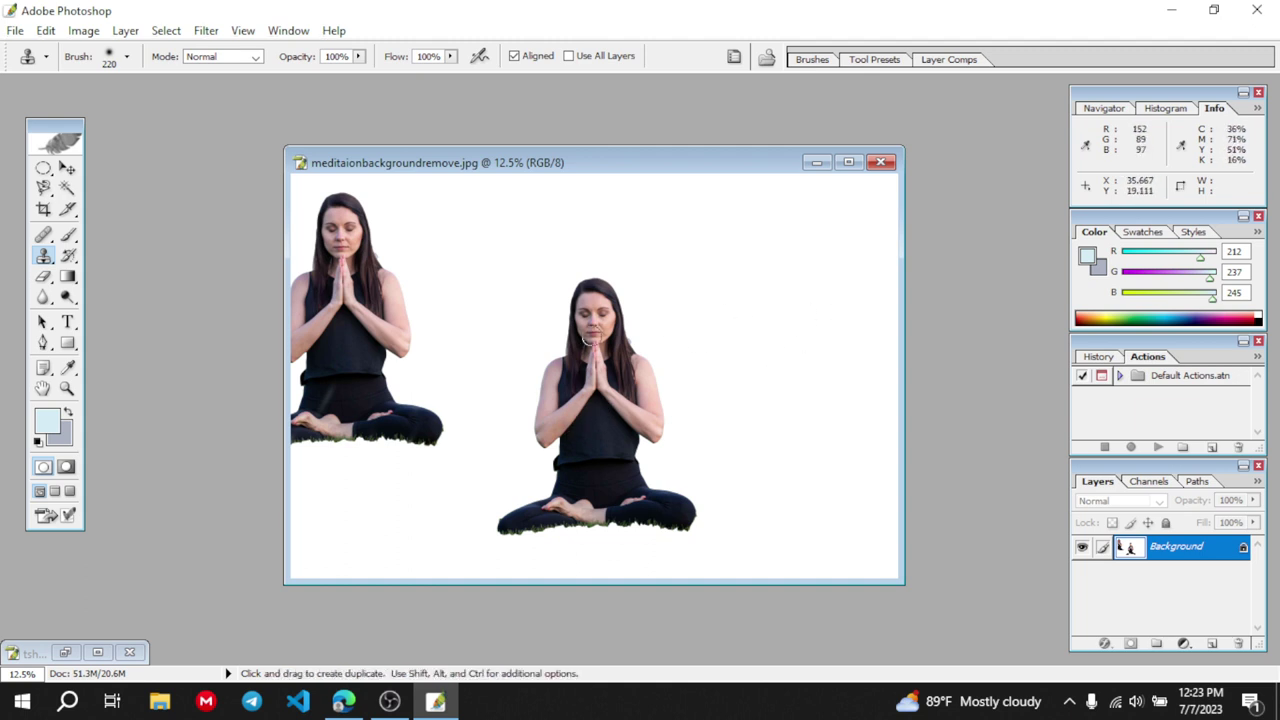
Clone white over the original woman's chin and hands, and close meditaionbackgroundremove.jpg without saving its changes
mouse_move(590, 340)
left_mouse_down()
mouse_move(595, 406)
mouse_move(600, 348)
left_mouse_up()
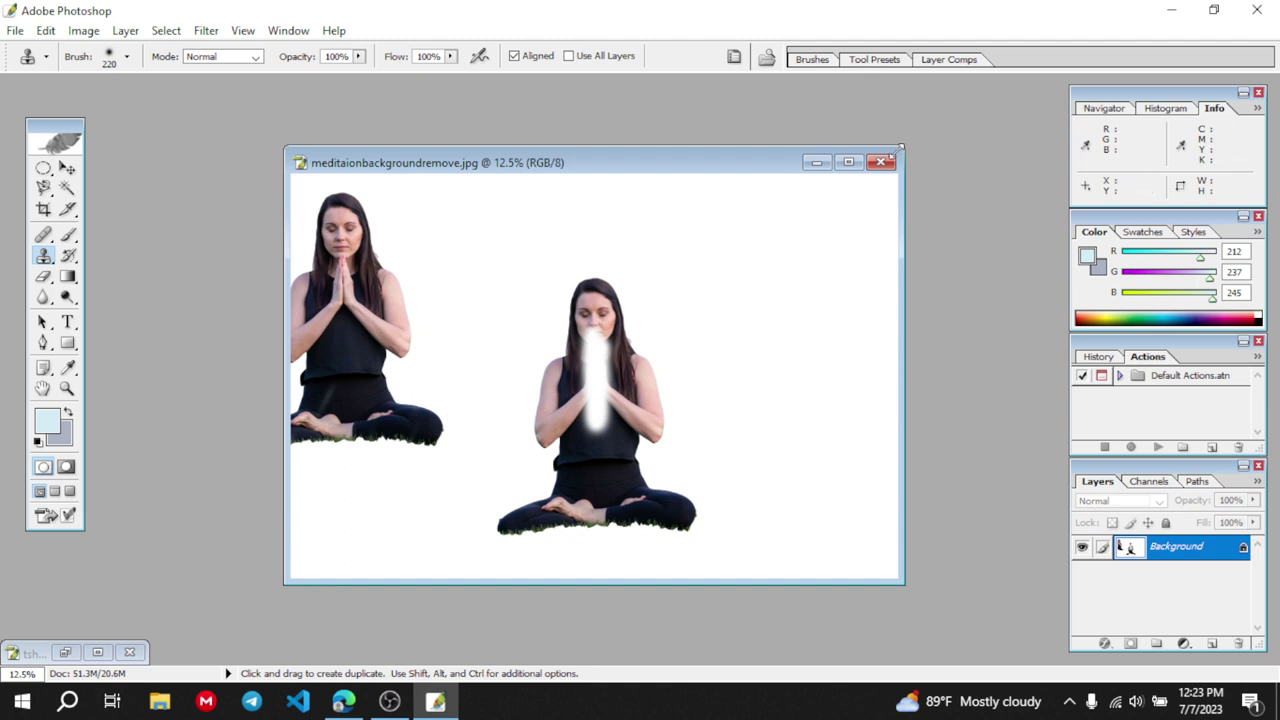
left_click(880, 161)
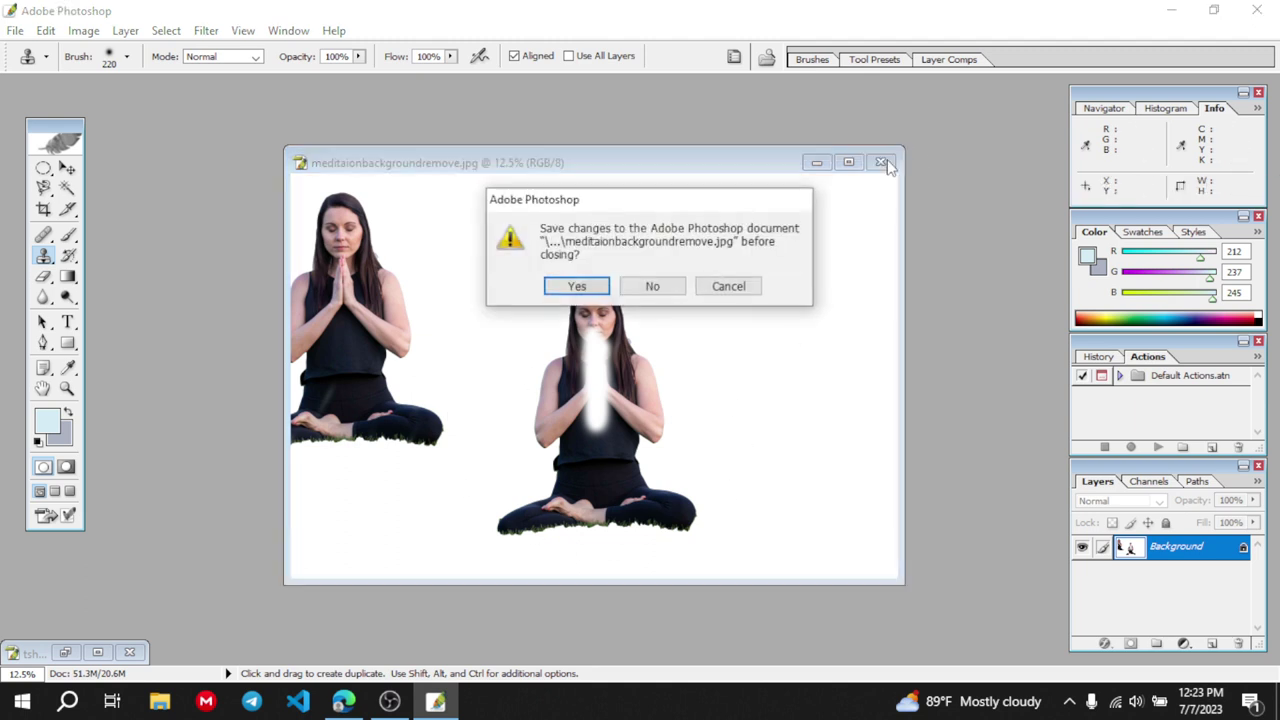
left_click(636, 287)
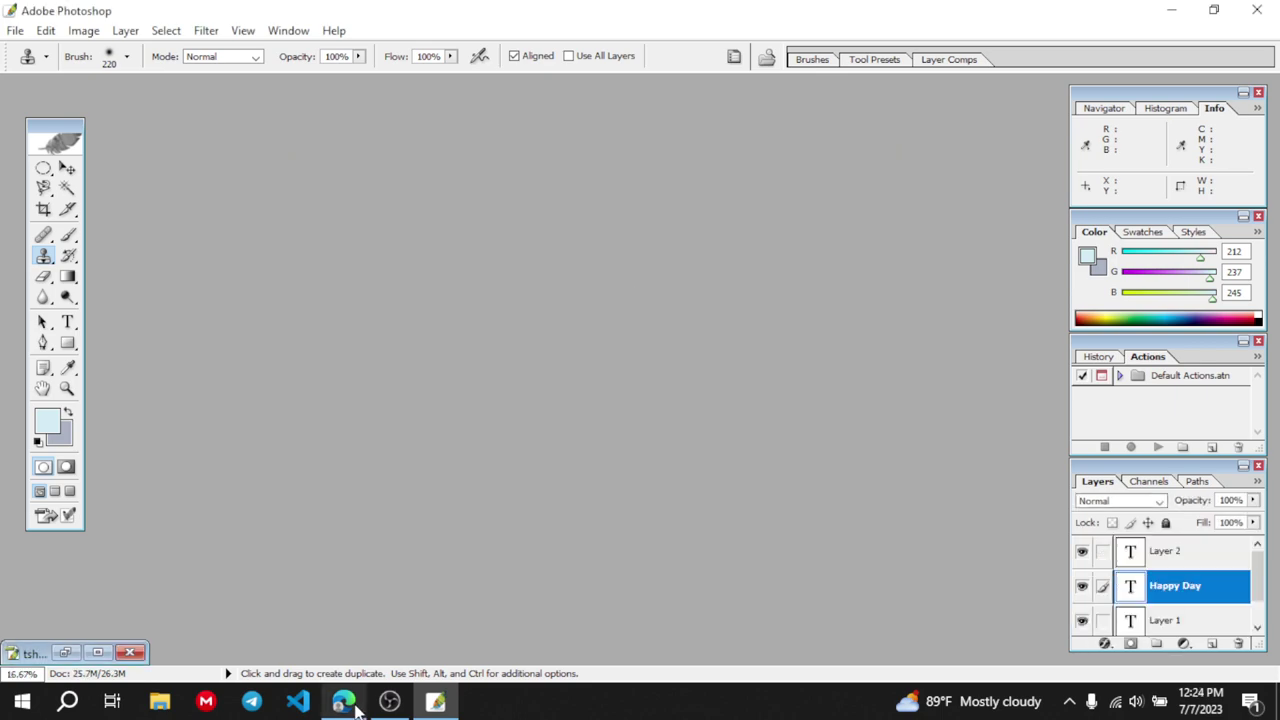
Switch to computer class 9.pdf in Edge, underline "draw a straight line at a multiple of 45°" and mark "freehand" in the Polygonal Lasso notes
left_click(343, 701)
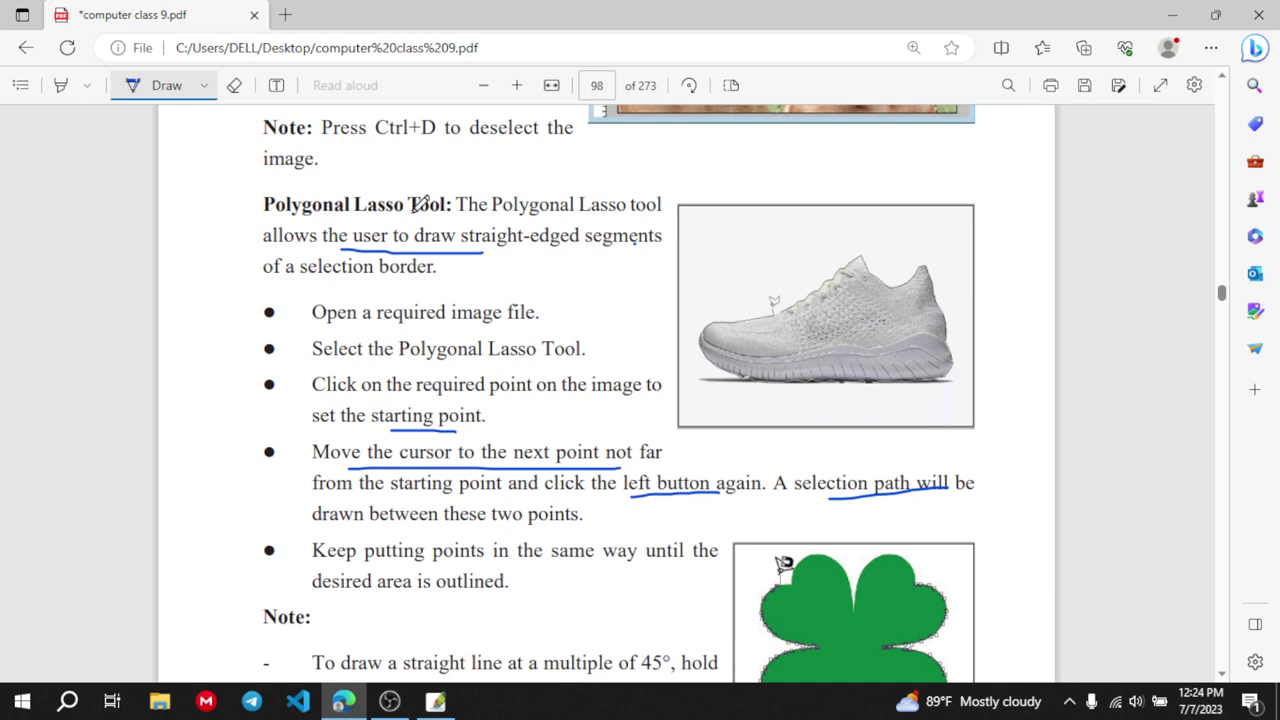
scroll(508, 405, "down", 3)
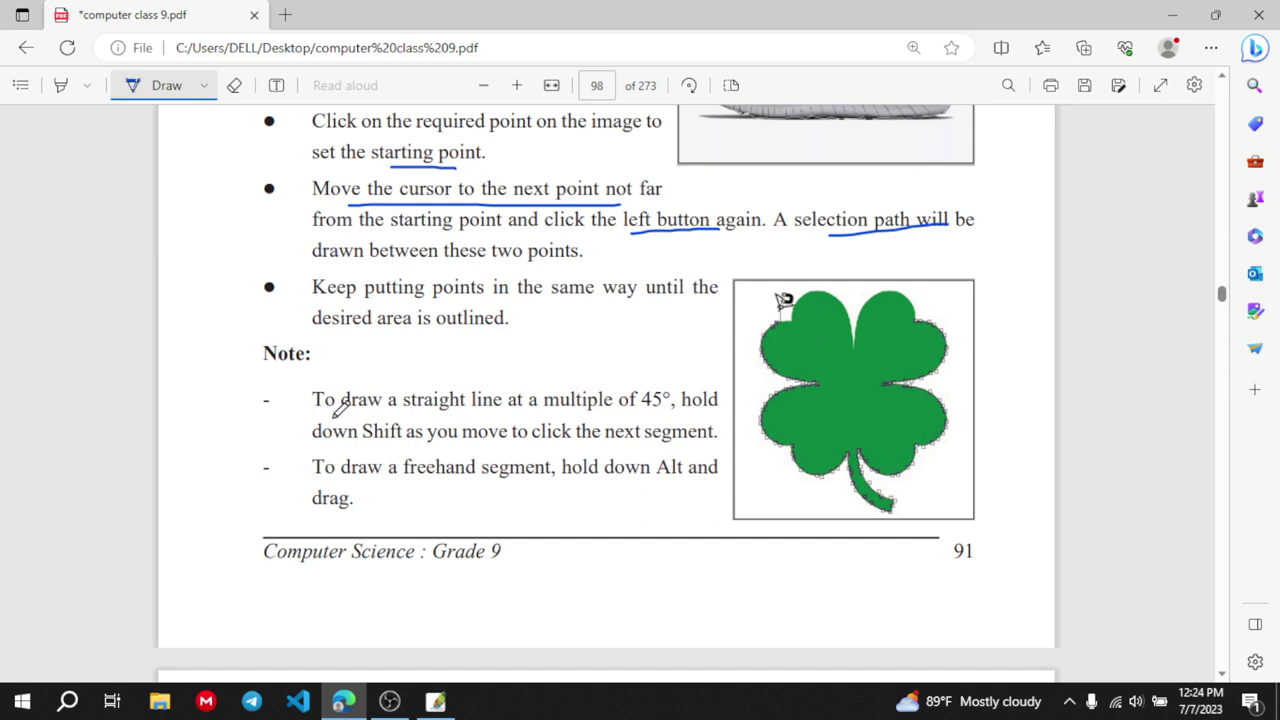
left_click_drag(336, 412, 656, 411)
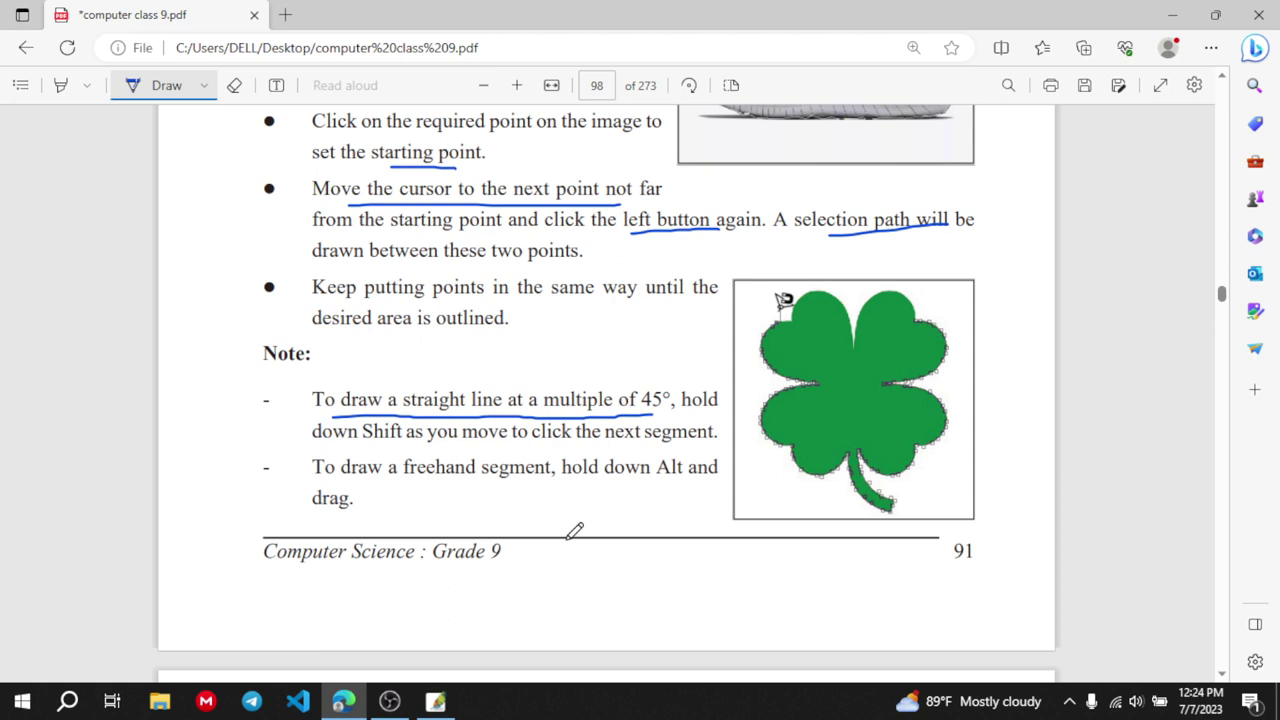
left_click(420, 488)
Underline "quickly selecting", "Magnetic Lasso", "you want to trace" and "deselect the selection" in the Magnetic Lasso section on PDF page 99
scroll(660, 478, "down", 3)
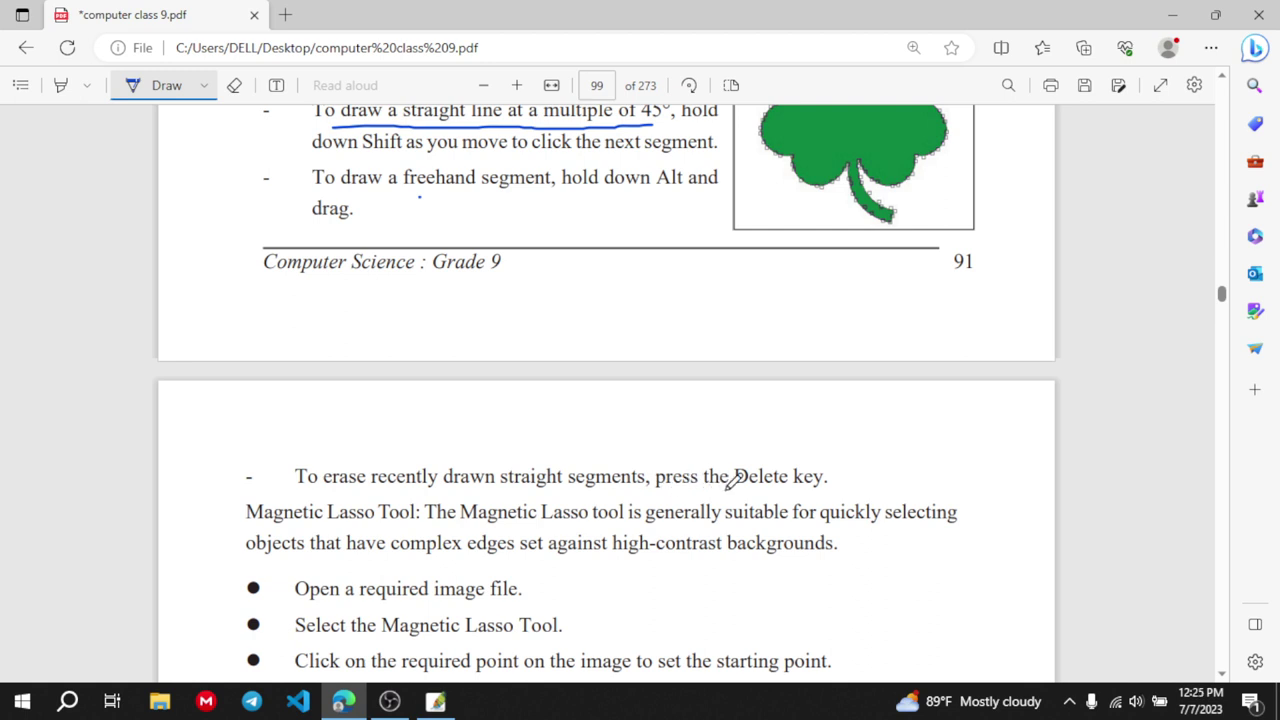
scroll(735, 478, "down", 3)
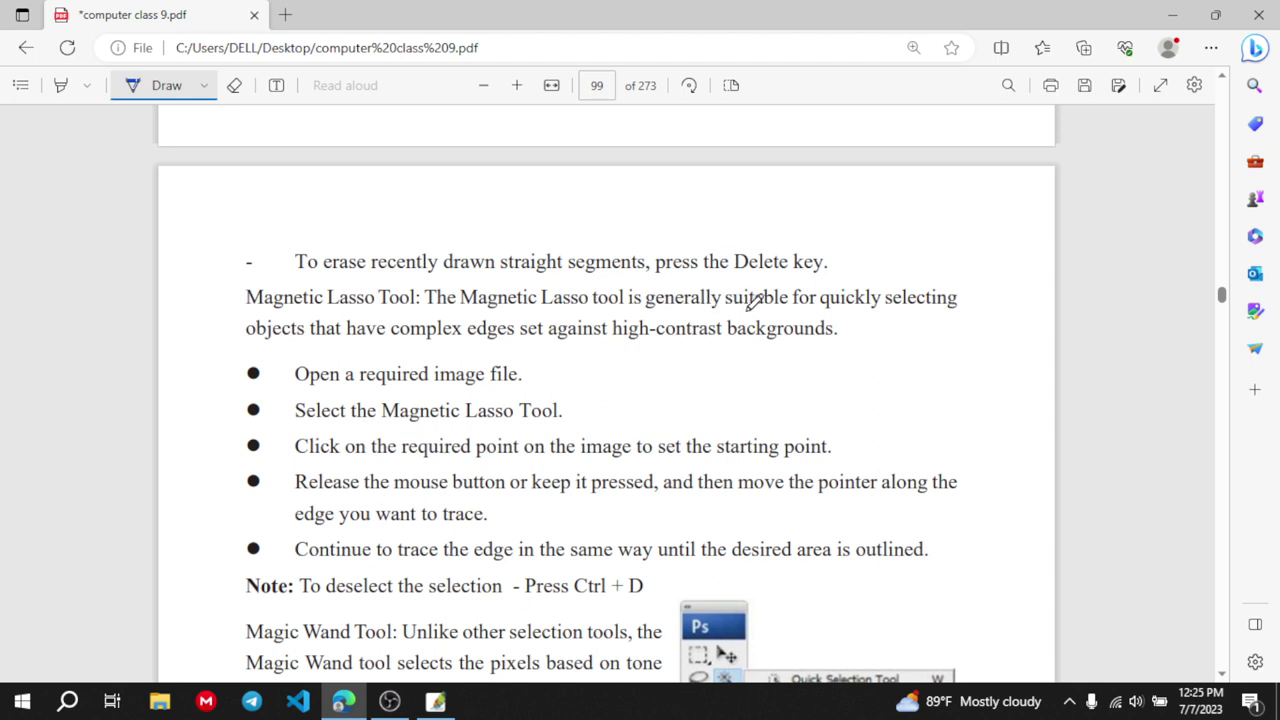
left_click_drag(850, 317, 924, 316)
scroll(665, 328, "down", 1)
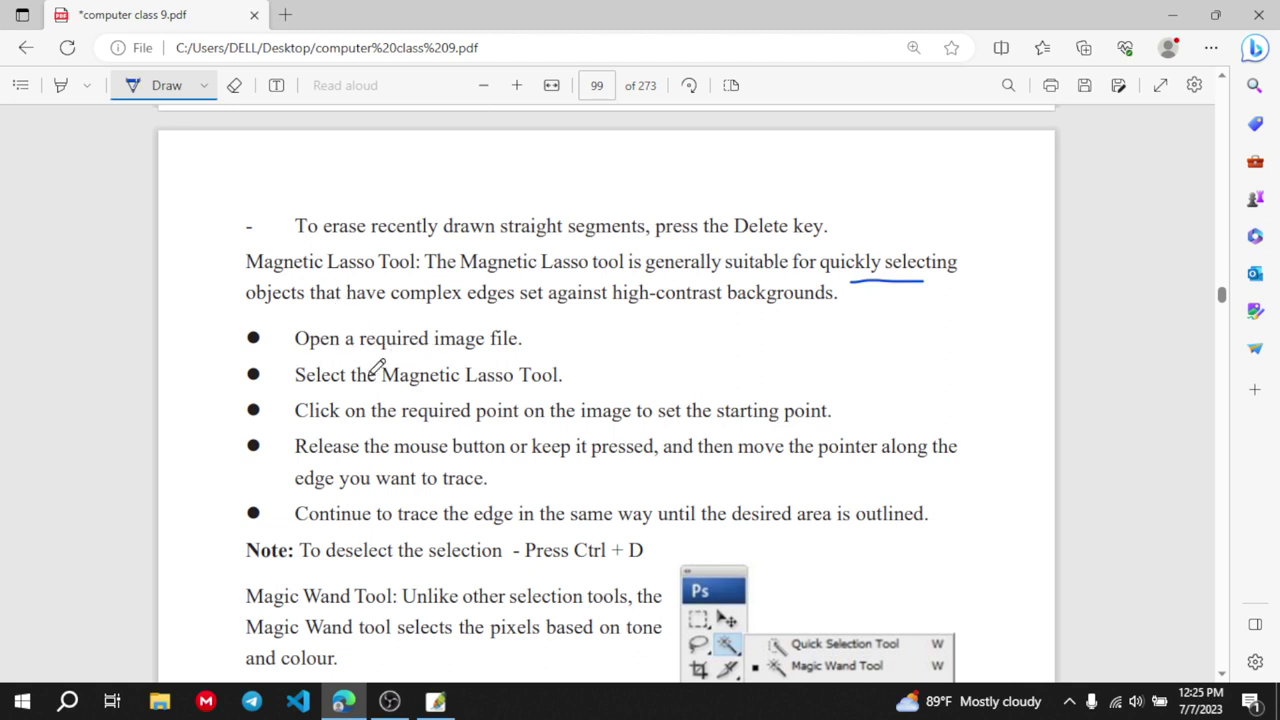
left_click_drag(386, 391, 513, 388)
scroll(525, 340, "down", 3)
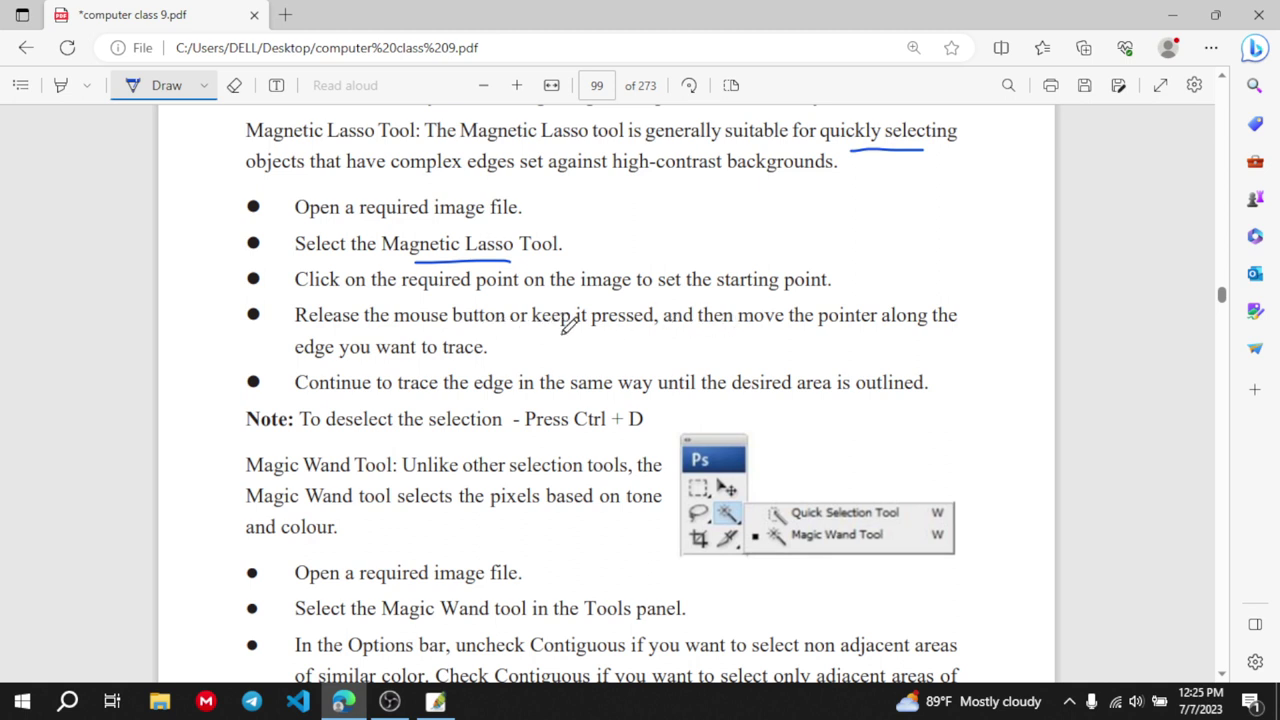
left_click_drag(326, 355, 480, 354)
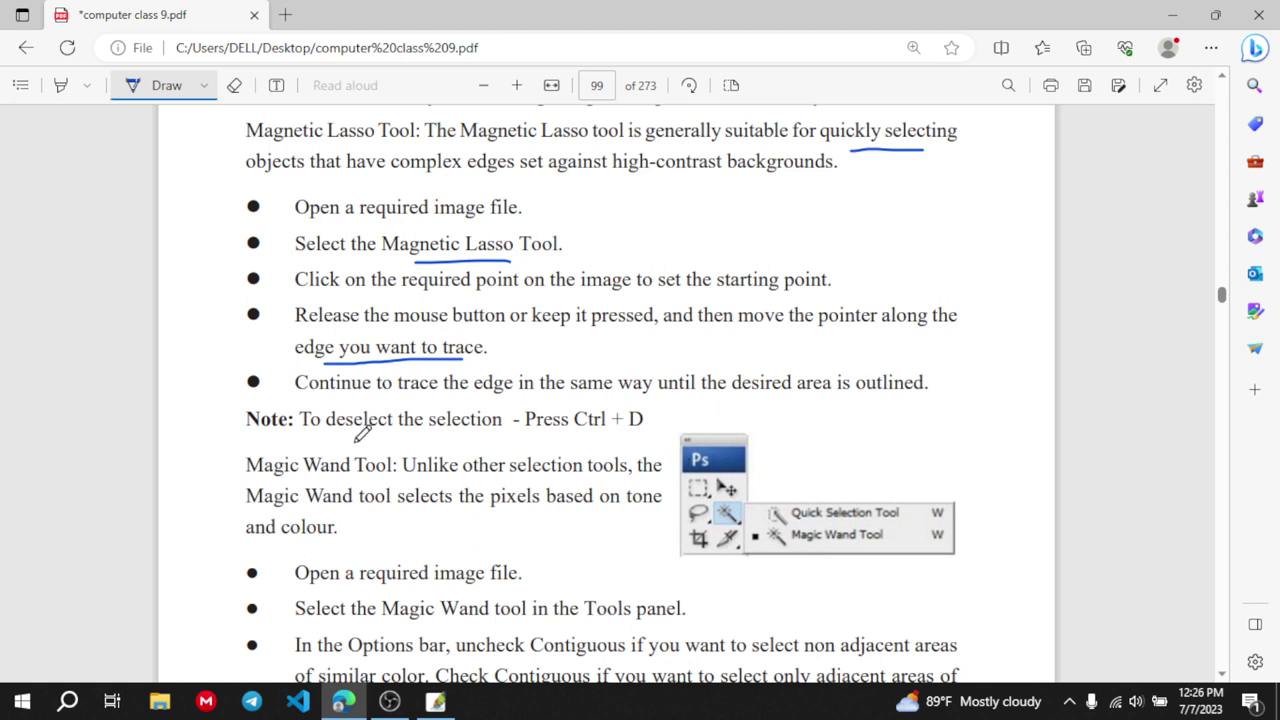
left_click_drag(326, 437, 477, 436)
Switch to Photoshop to activate the Magic Wand tool, and return to the PDF to underline Quick Selection Tool in the tool figure
scroll(645, 428, "down", 3)
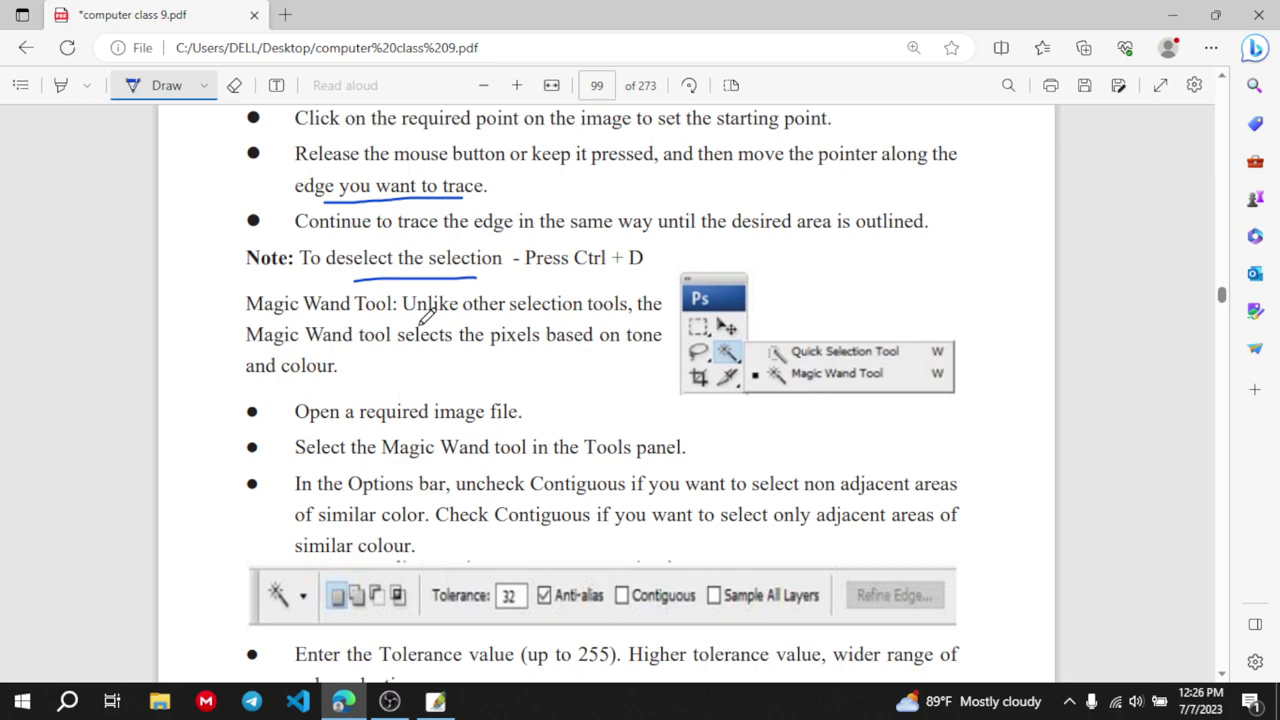
left_click(435, 701)
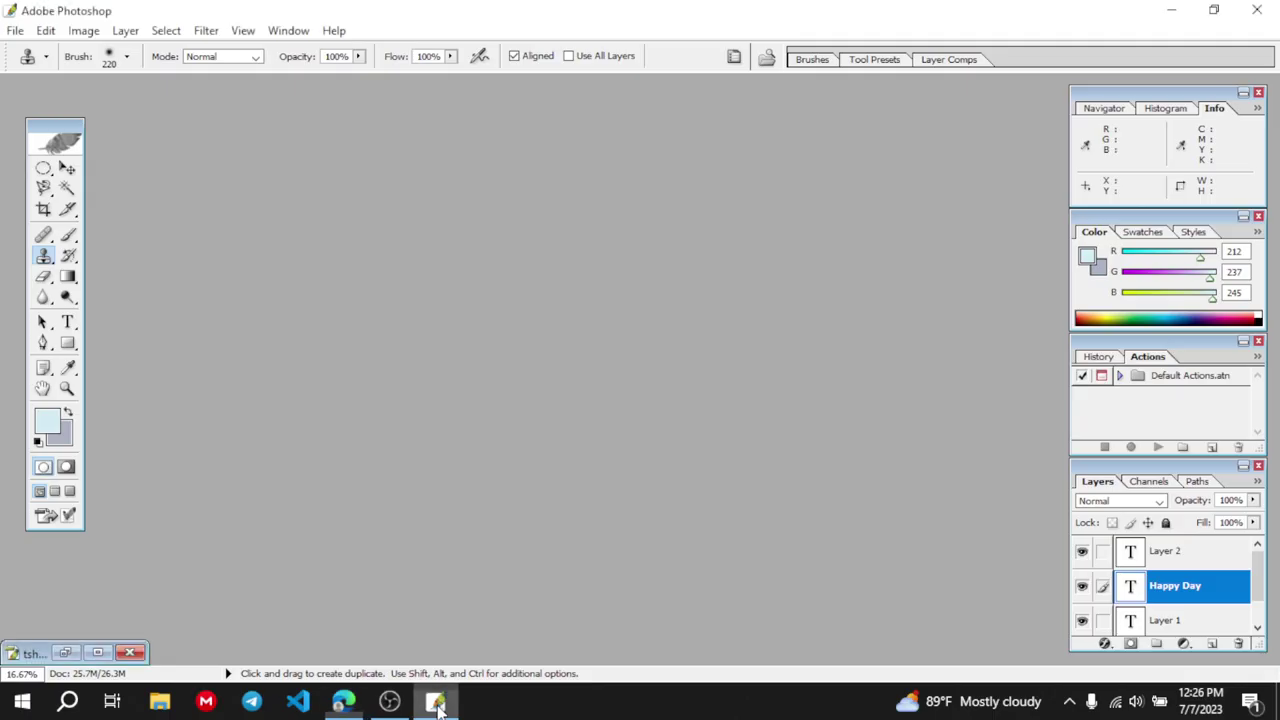
left_click(66, 190)
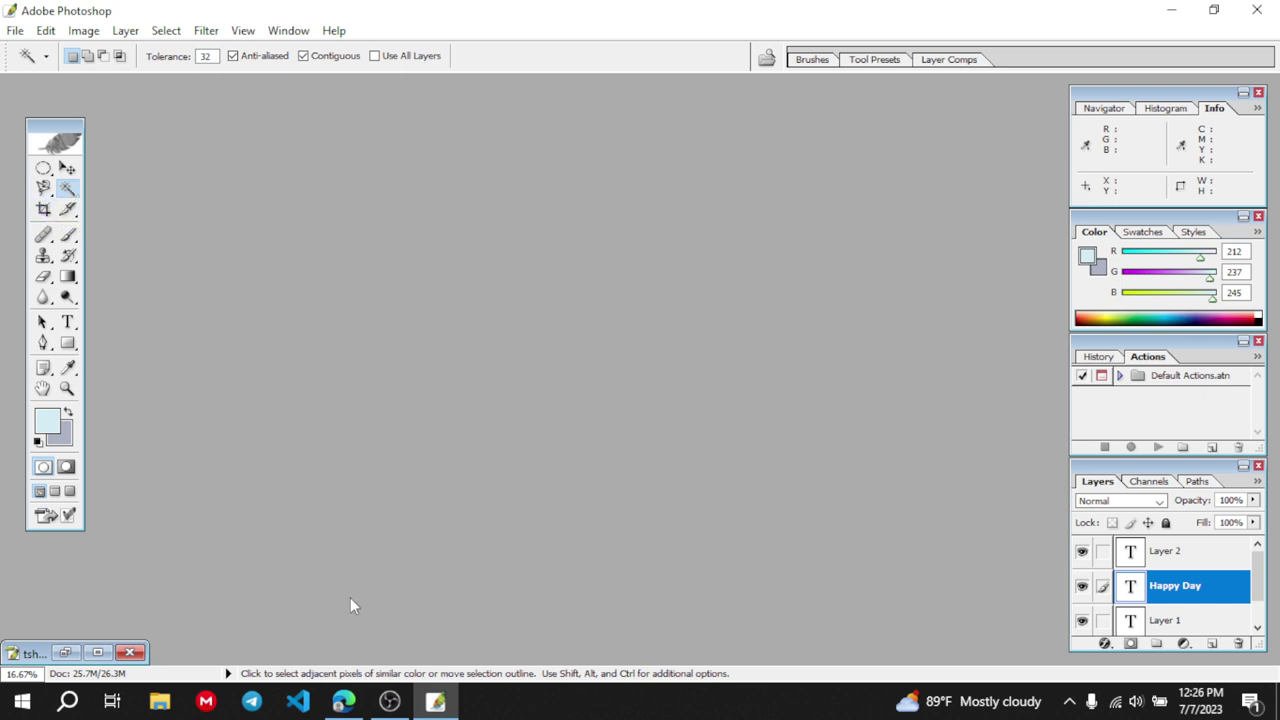
left_click(343, 701)
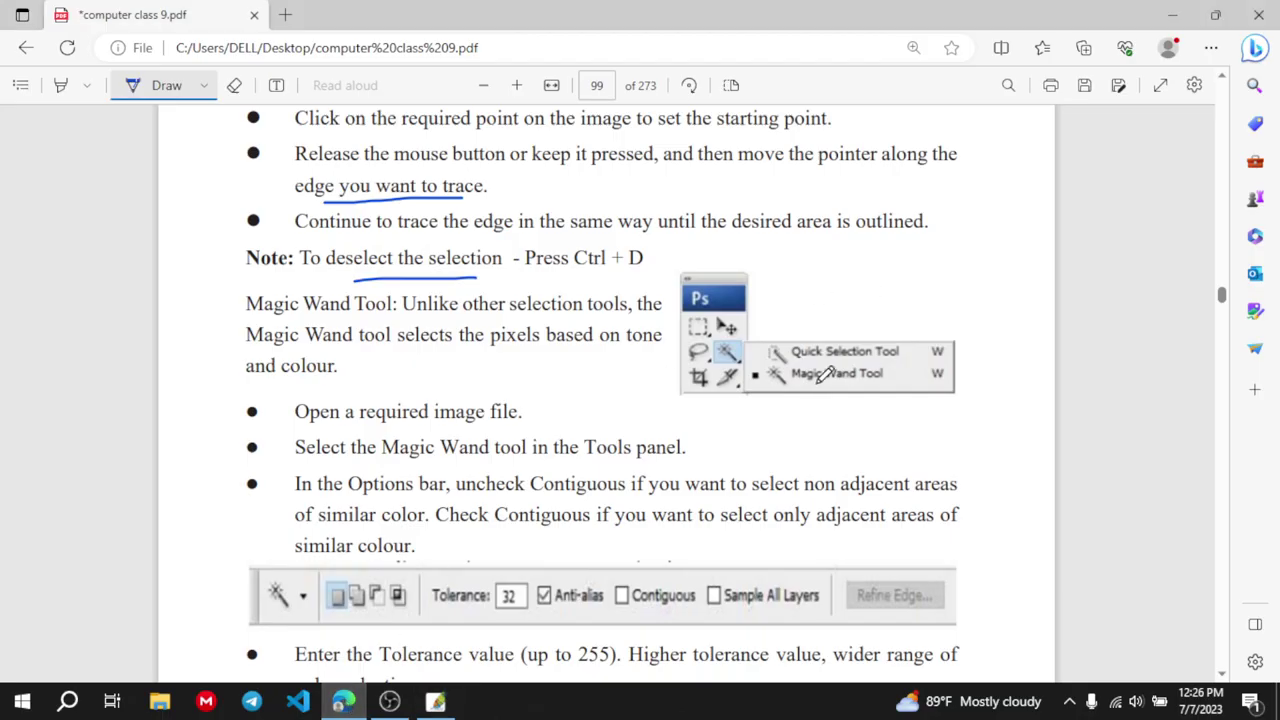
left_click_drag(810, 364, 884, 364)
Review the Magic Wand instructions, option settings and Nepal flag example on the PDF page
scroll(615, 518, "down", 1)
scroll(610, 518, "down", 2)
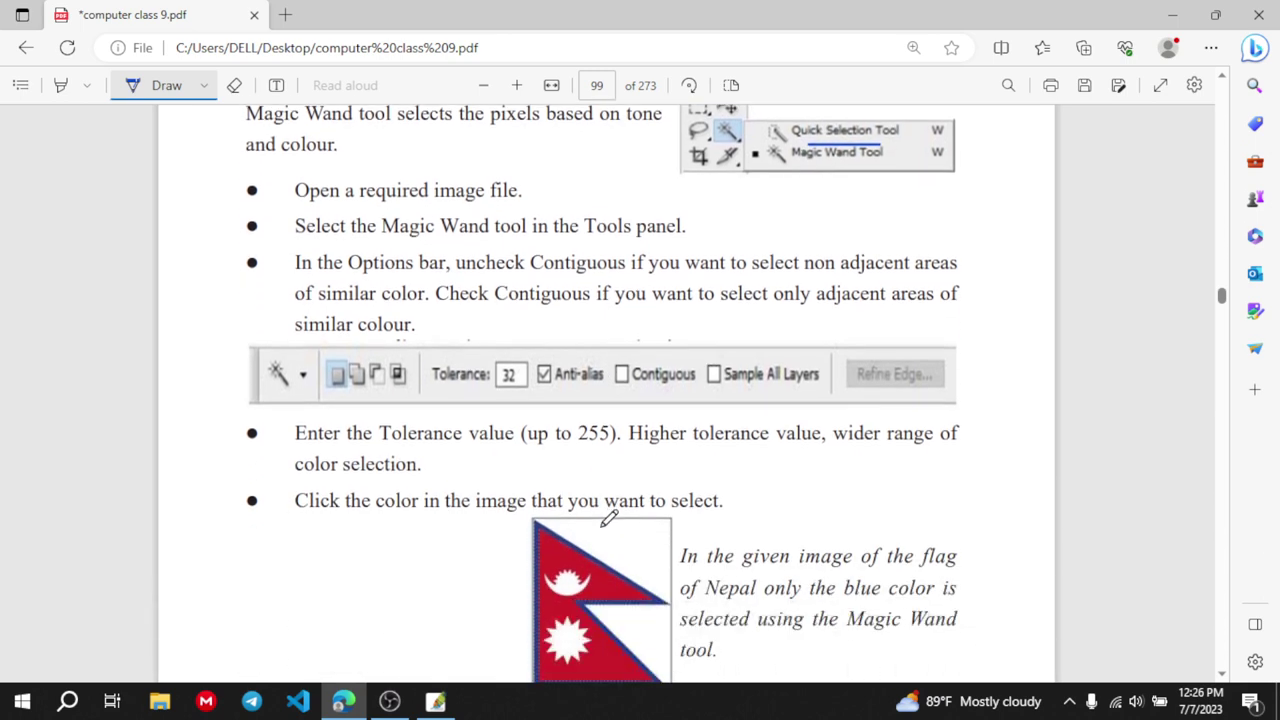
scroll(608, 518, "up", 2)
scroll(609, 518, "down", 3)
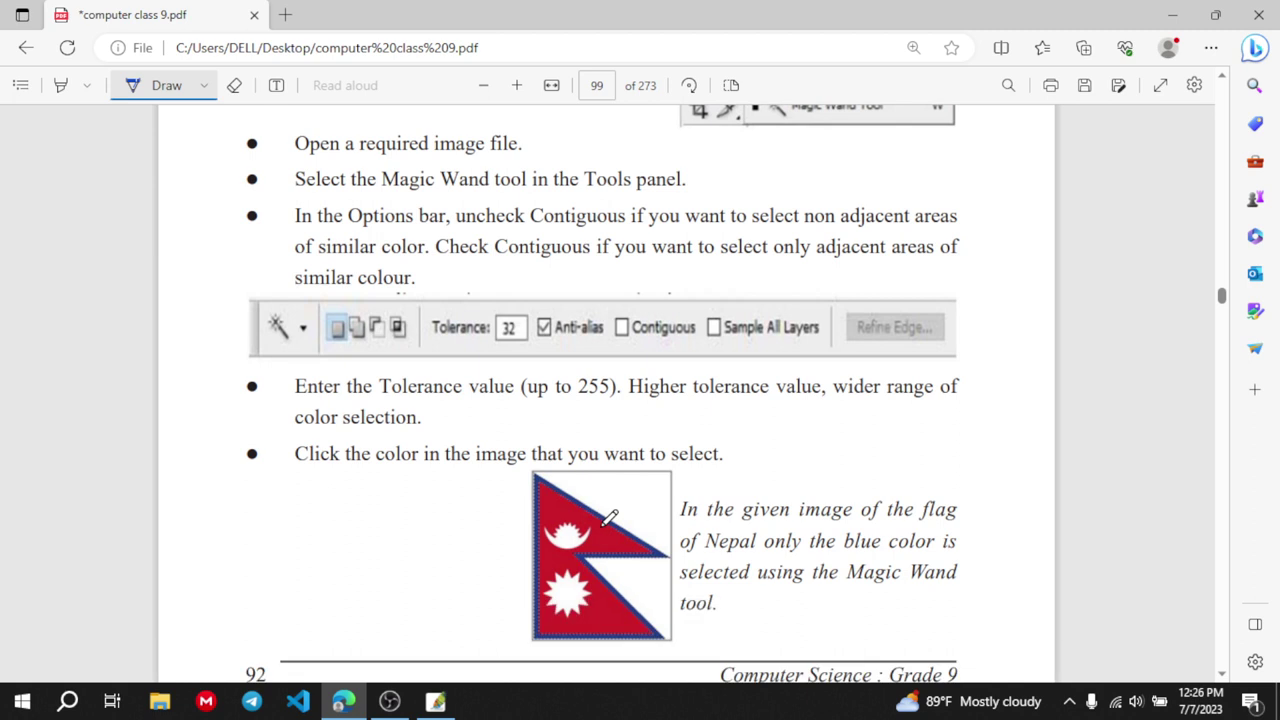
scroll(610, 518, "up", 1)
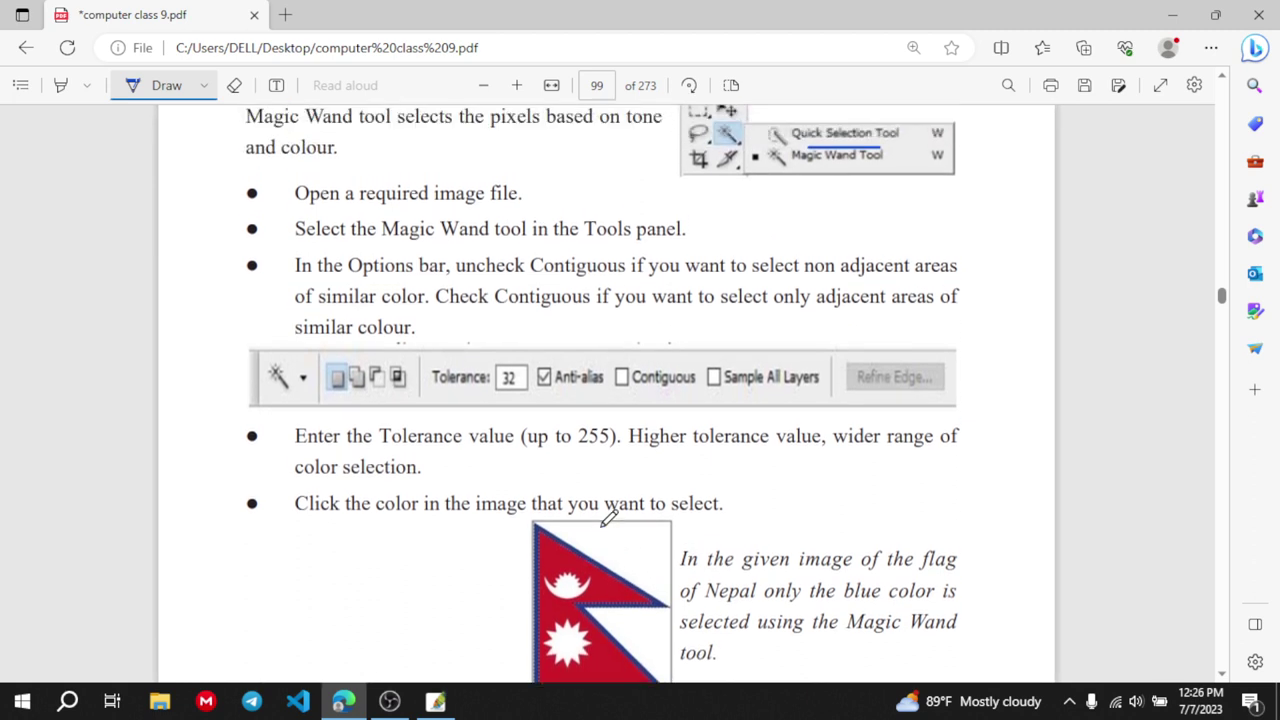
scroll(608, 518, "down", 1)
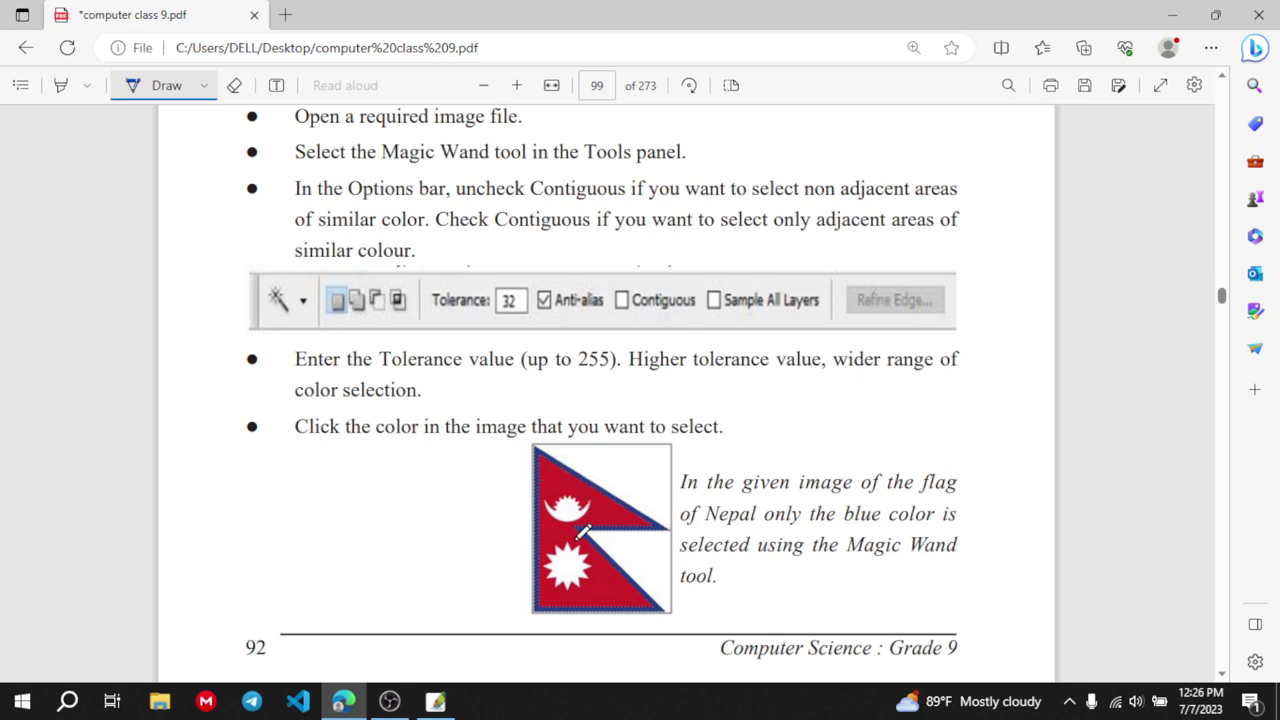
scroll(587, 494, "up", 3)
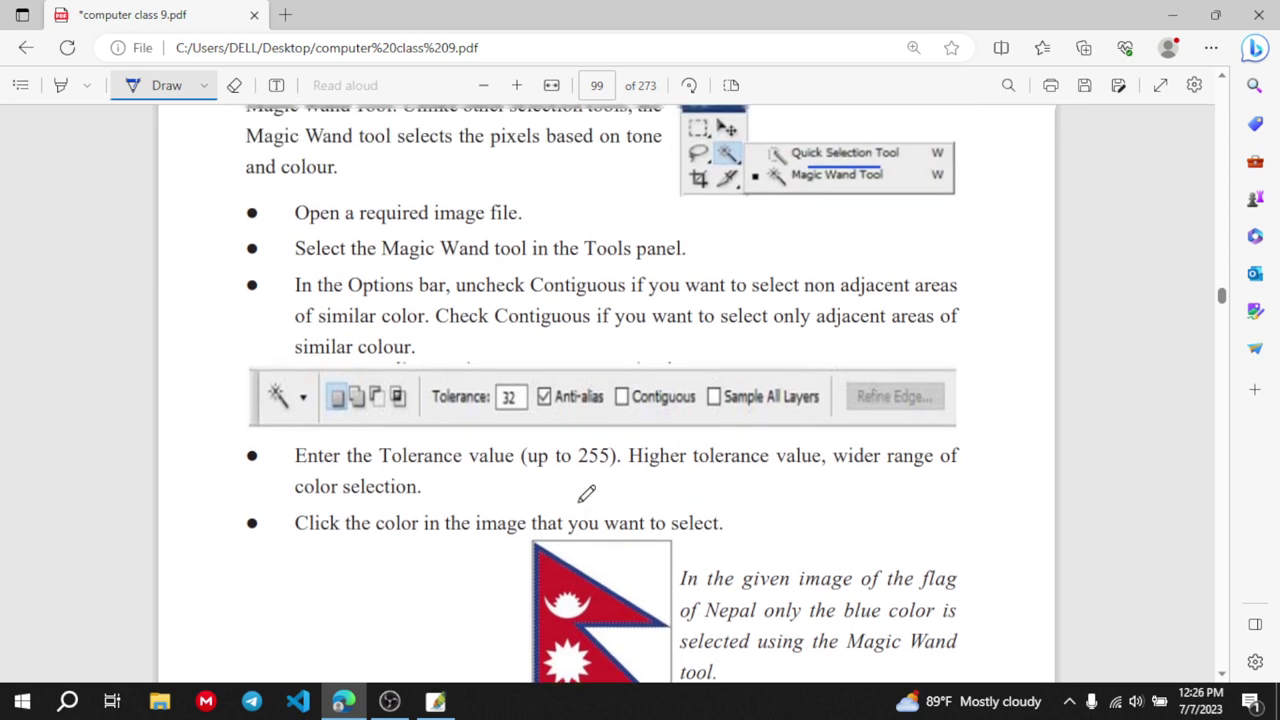
scroll(587, 494, "up", 1)
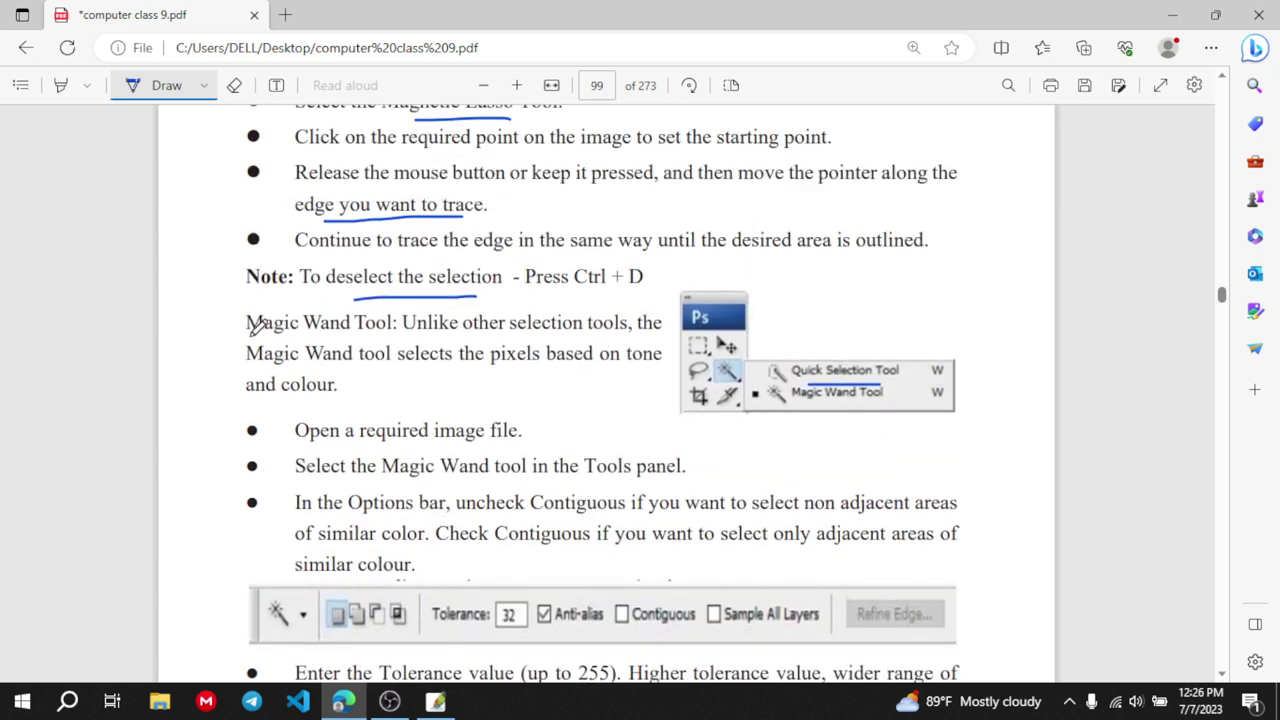
Underline "Magic Wand", "the pixels based on tone" and "and colour" in the PDF's Magic Wand description, and reread the steps below it
left_click_drag(248, 335, 360, 335)
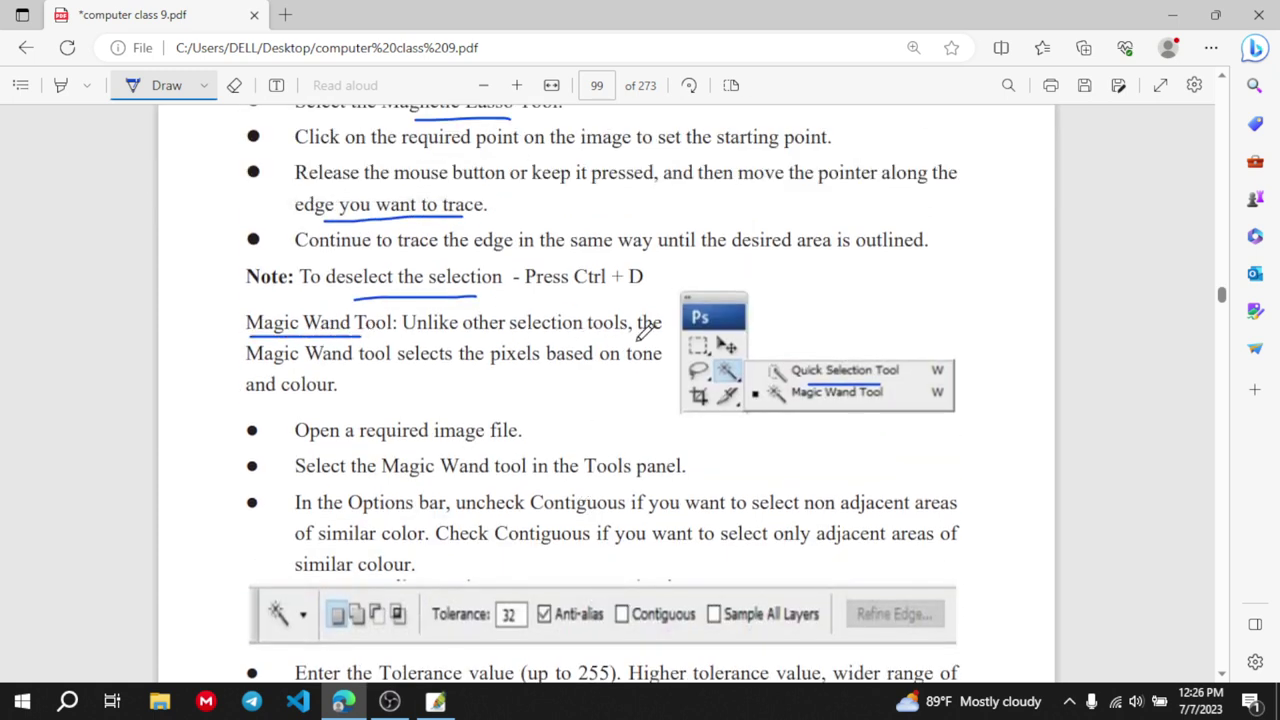
left_click_drag(449, 369, 636, 369)
left_click_drag(257, 403, 335, 398)
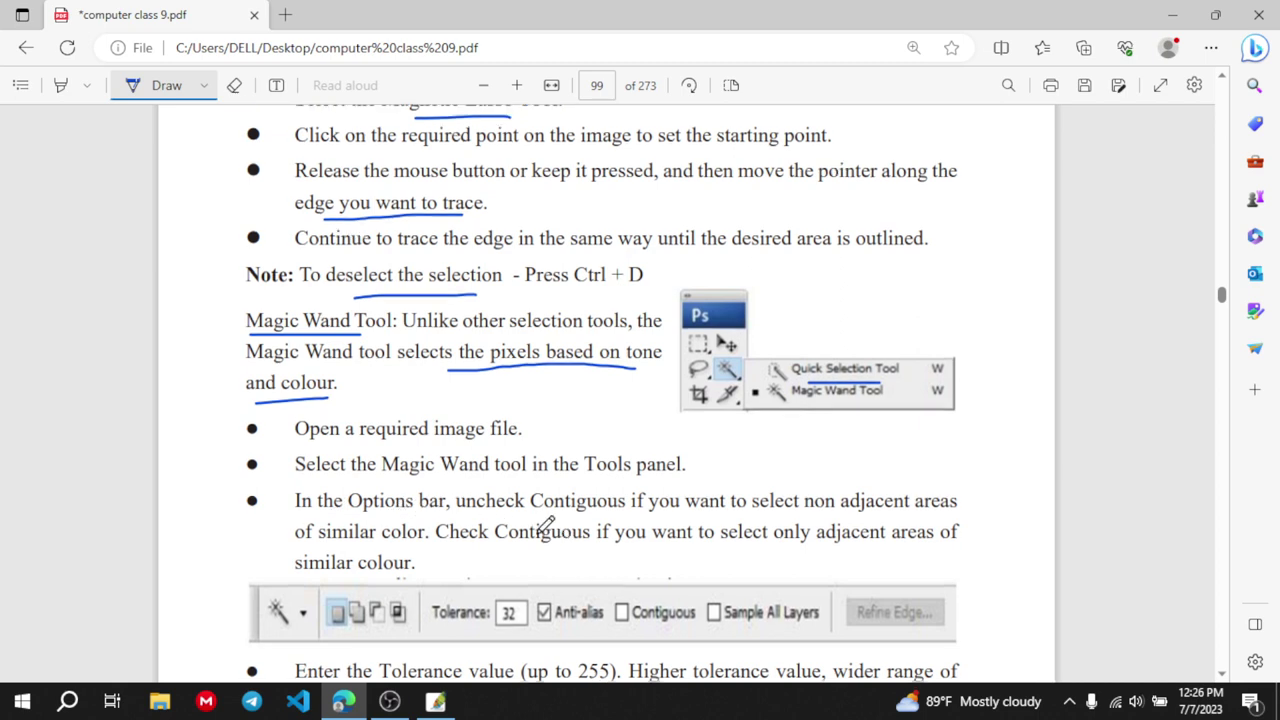
scroll(545, 525, "down", 1)
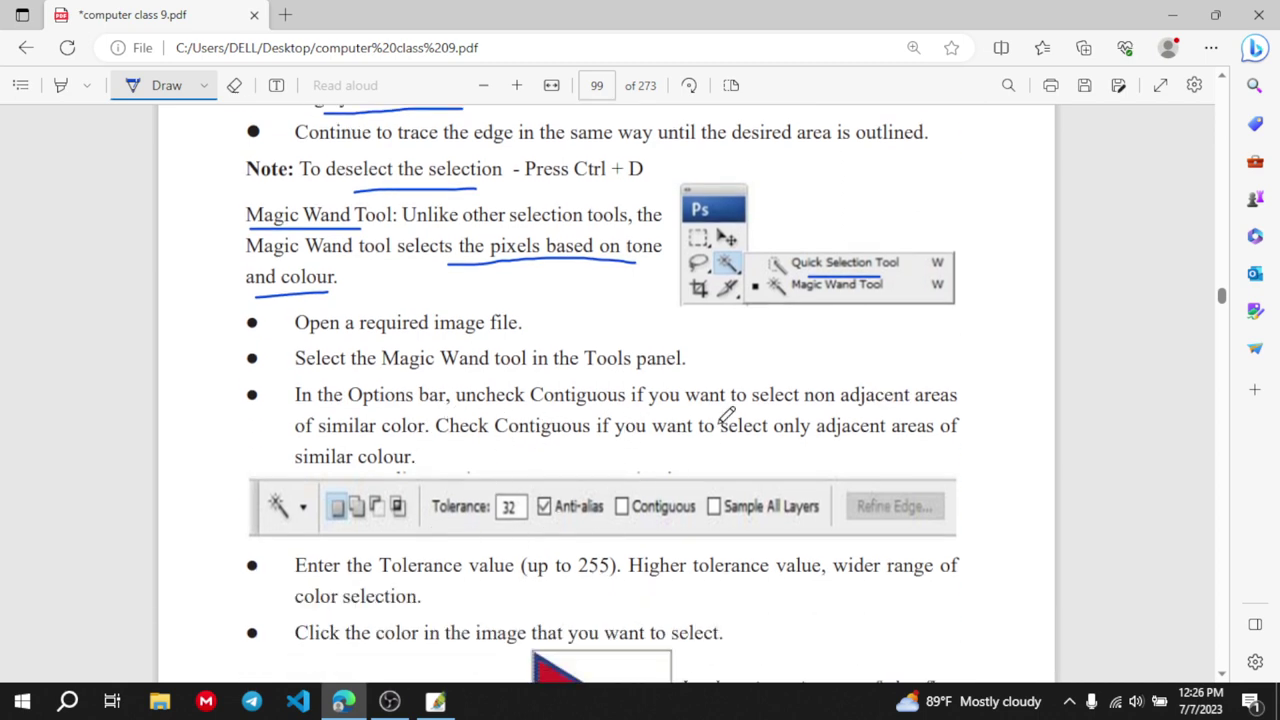
scroll(552, 566, "down", 2)
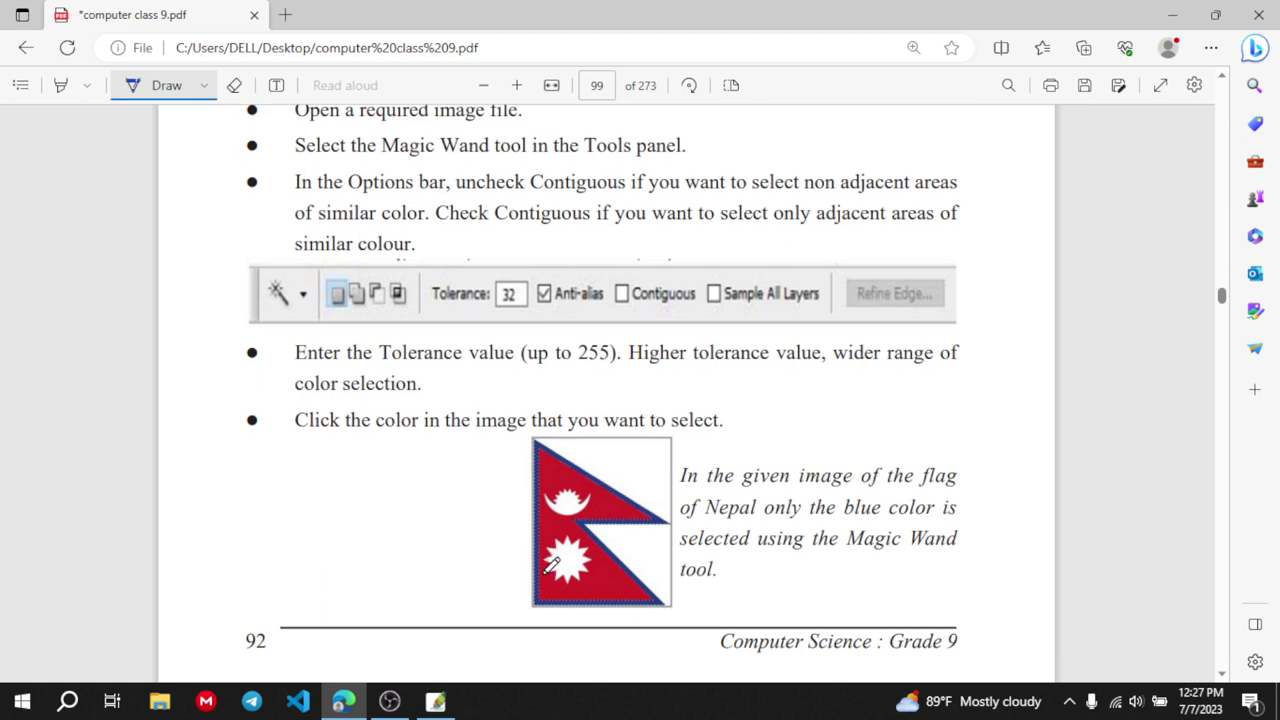
scroll(549, 565, "up", 1)
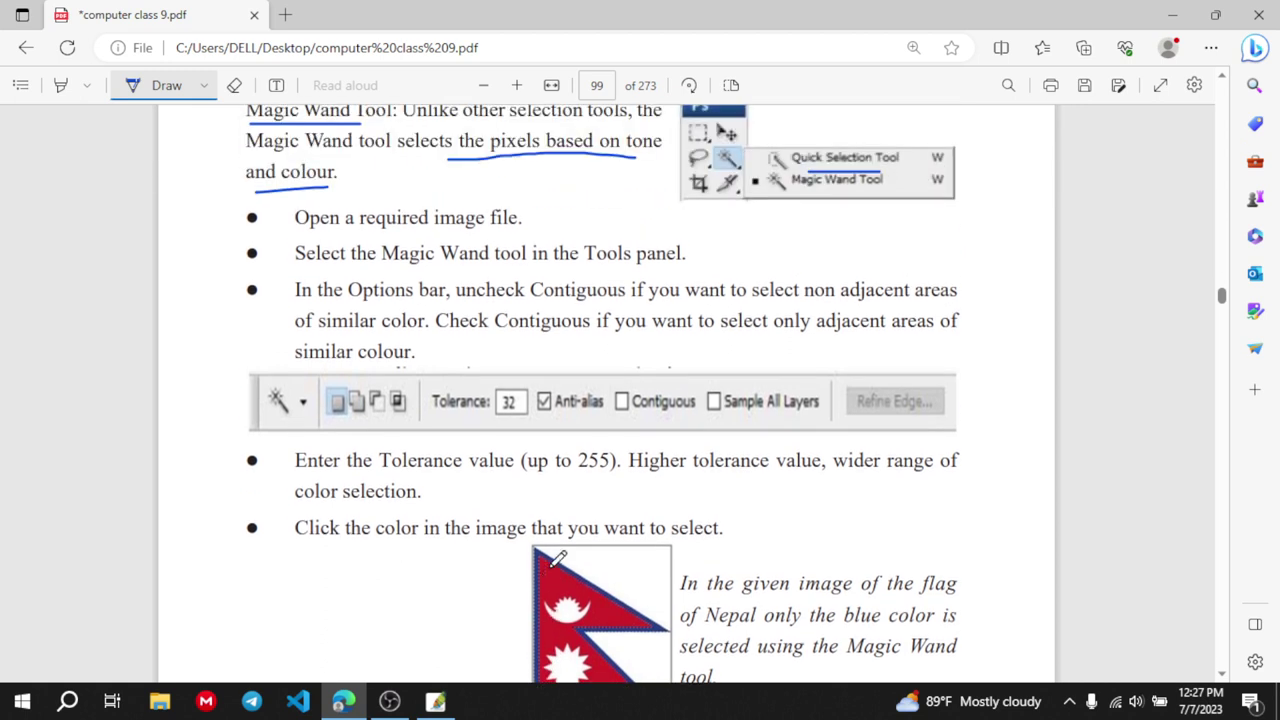
Switch to Photoshop and open flag.png from the Photoshop image folder
left_click(435, 701)
left_click(15, 30)
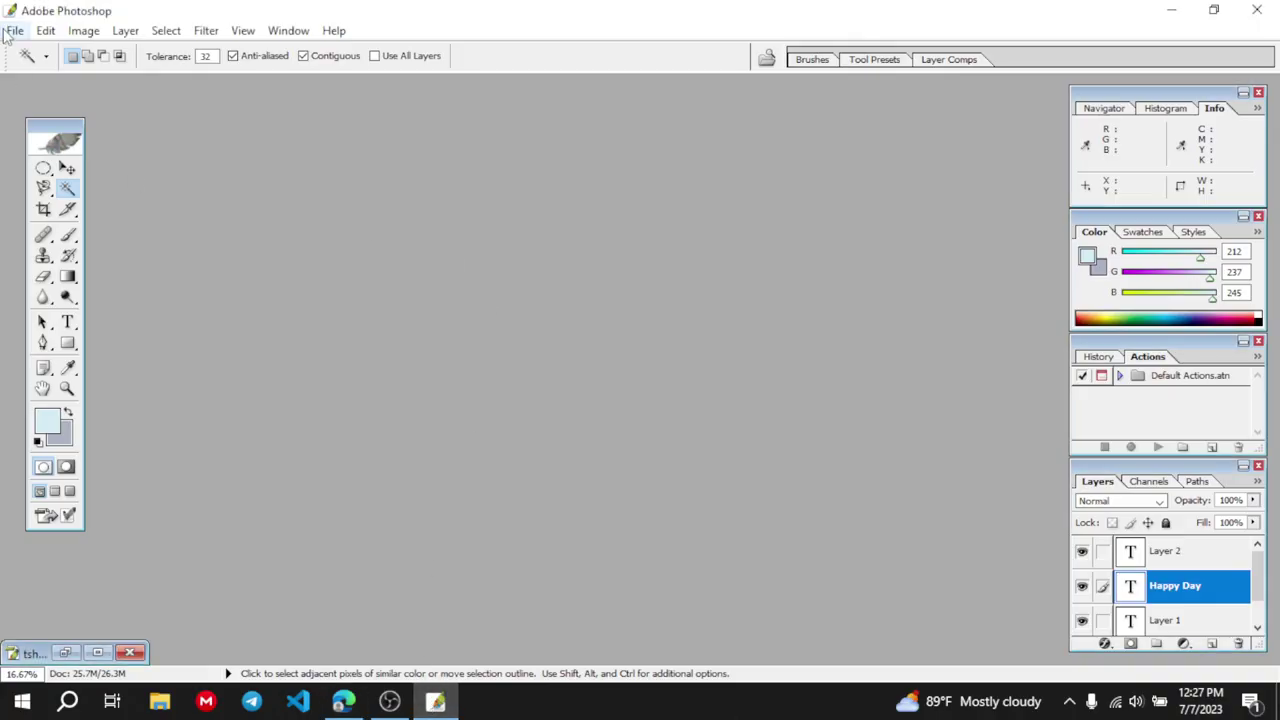
left_click(38, 68)
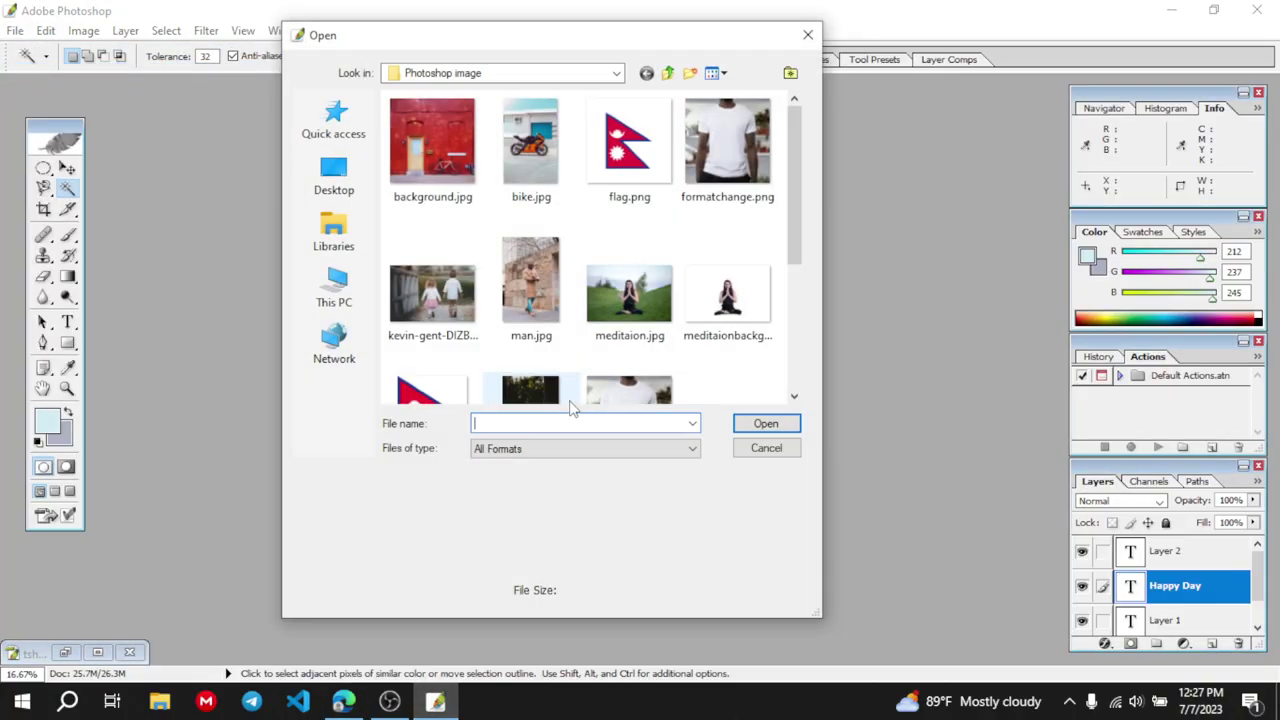
left_click(629, 150)
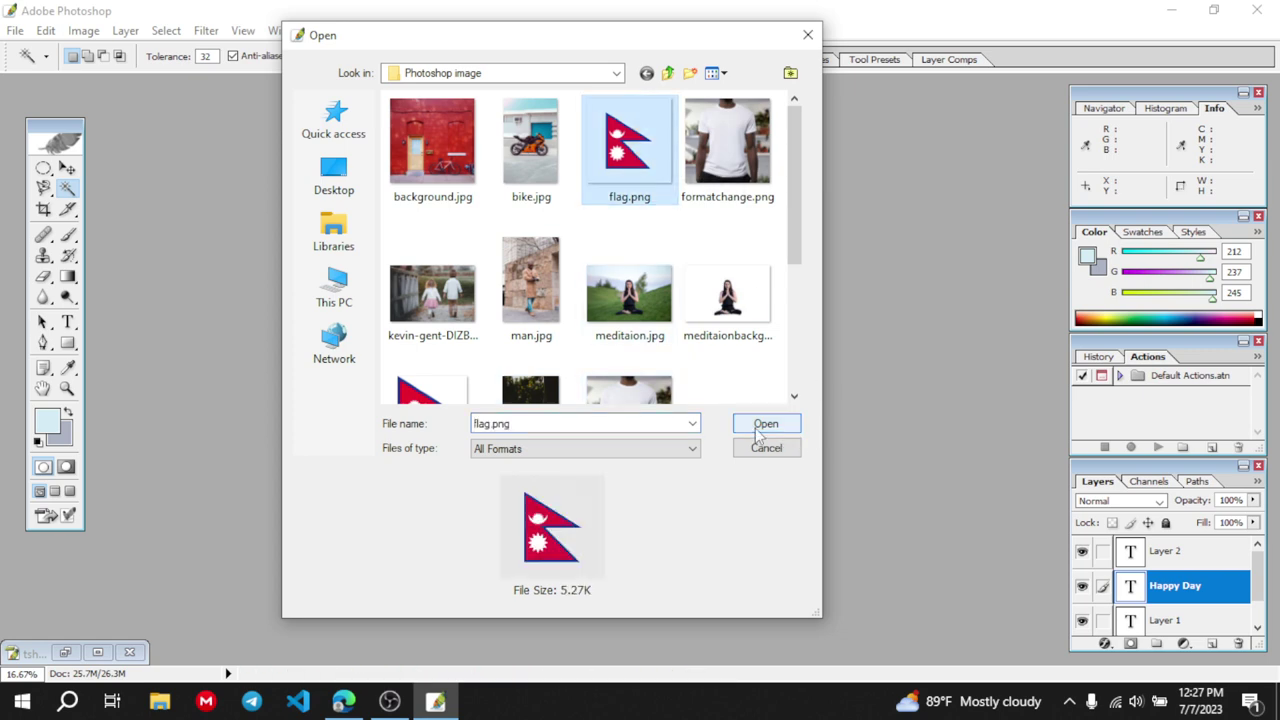
left_click(785, 426)
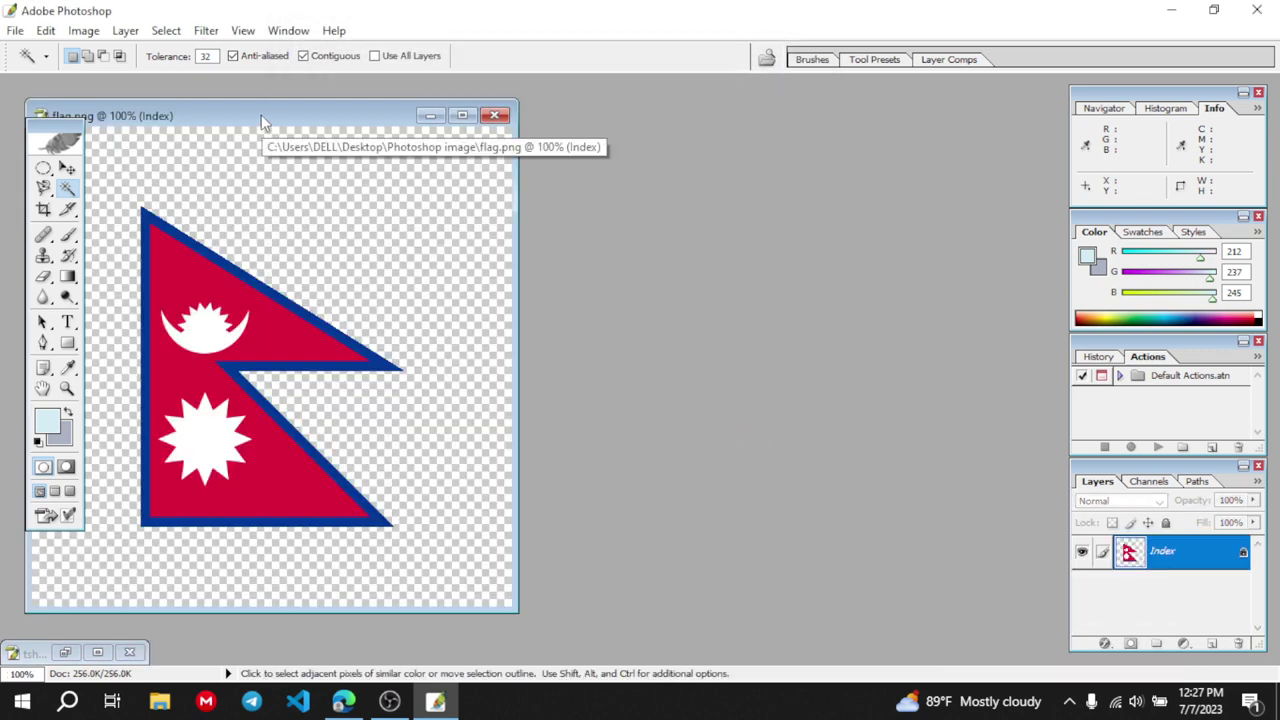
Move the flag.png window to the middle of the workspace and select the flag's blue border, followed by its red area, with the Magic Wand
left_click_drag(262, 117, 569, 113)
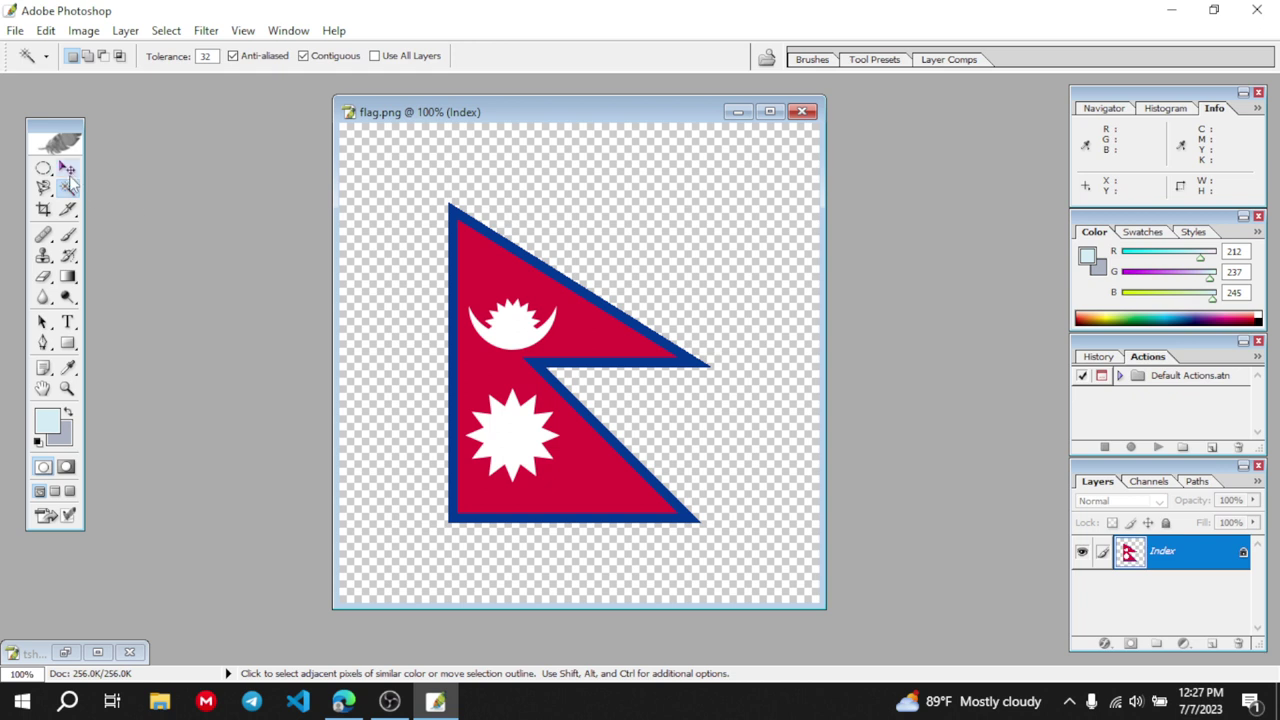
left_click(568, 283)
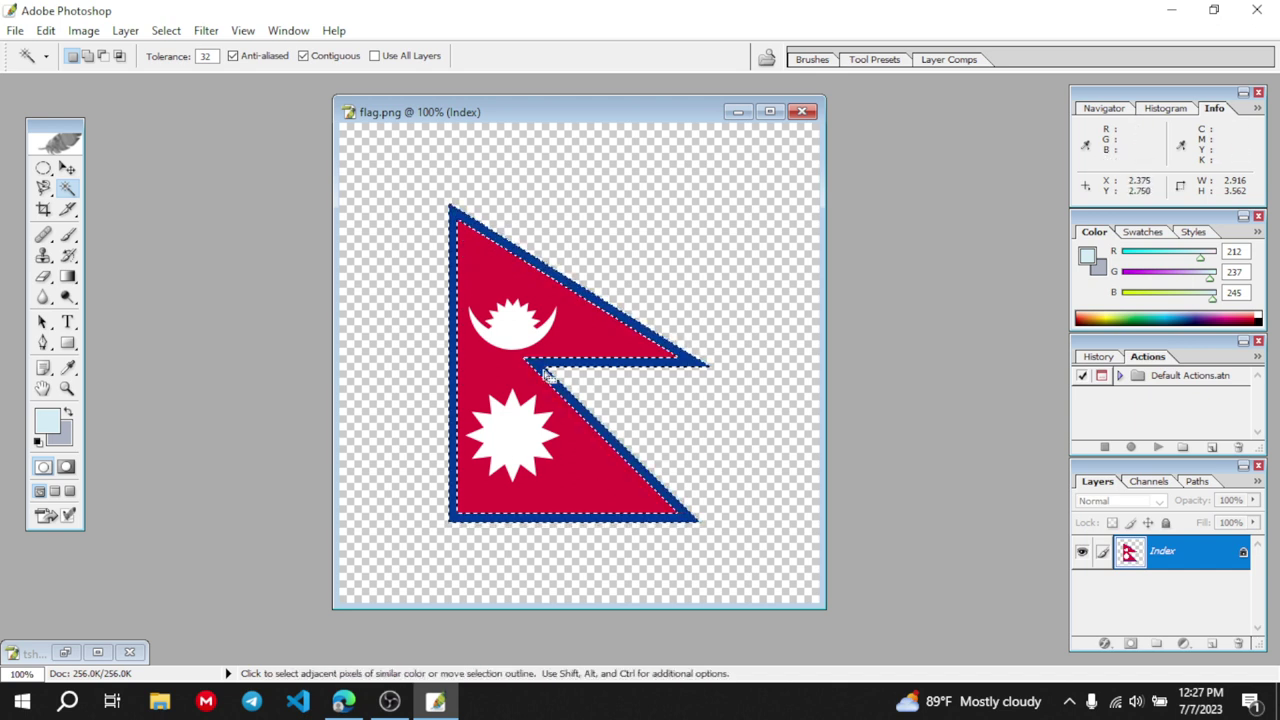
left_click(566, 458)
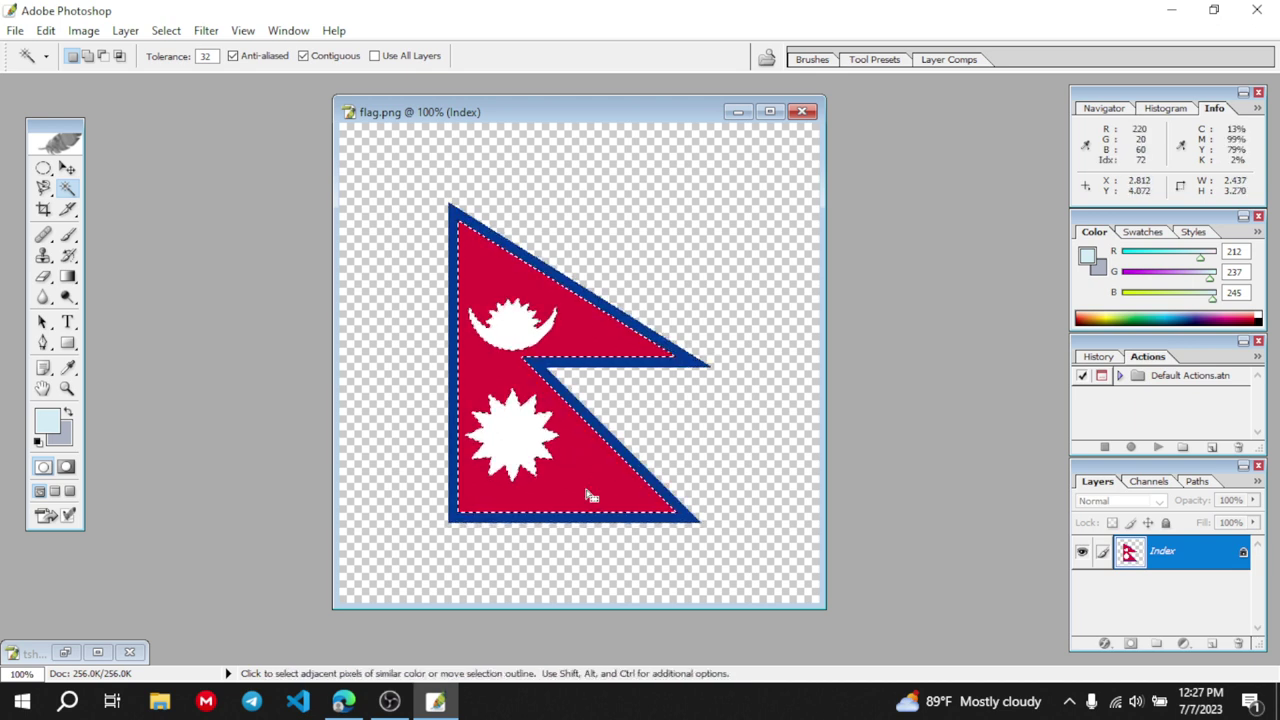
Select the flag's white sun, white moon and red area in turn with the Magic Wand, and clear the selection
left_click(515, 443)
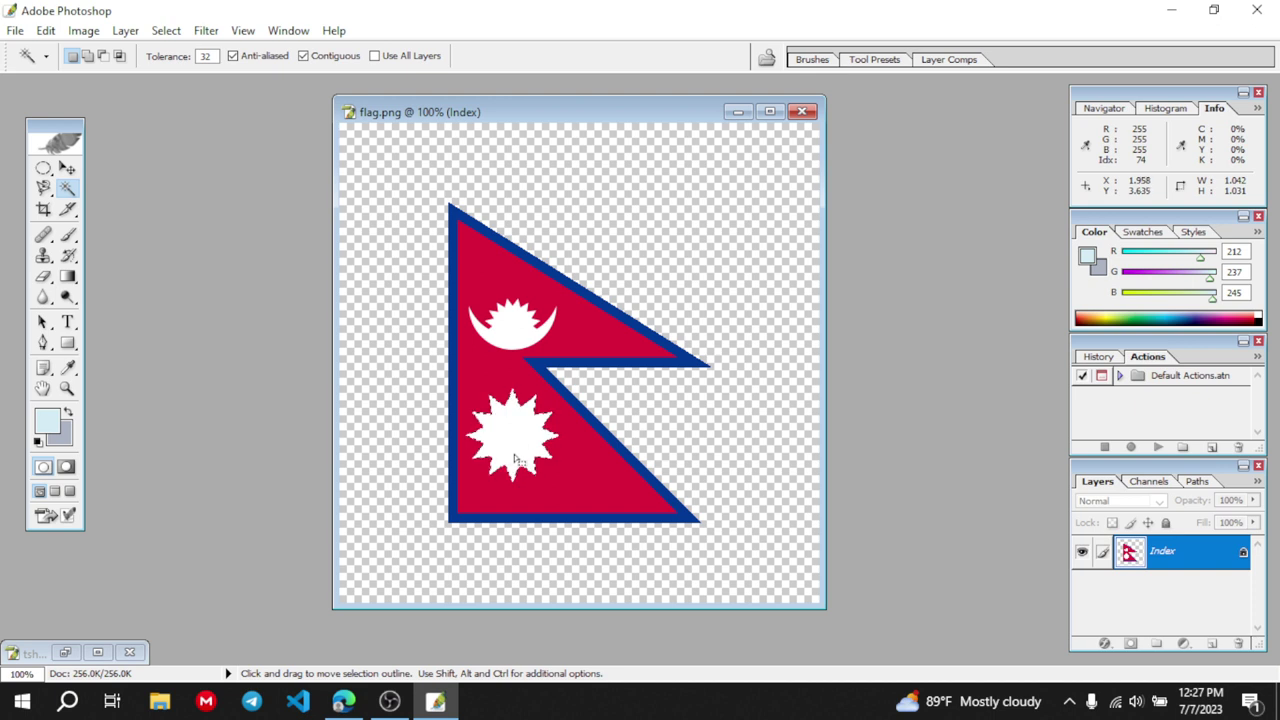
left_click(512, 348)
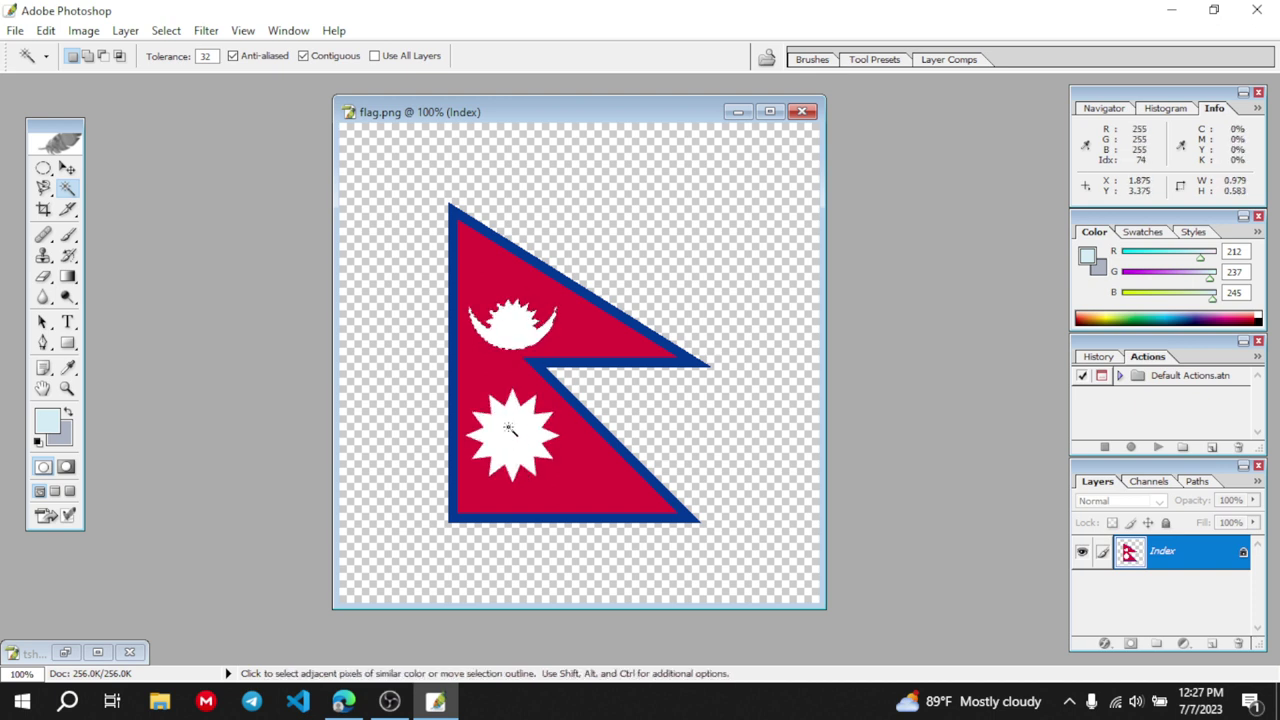
left_click(592, 475)
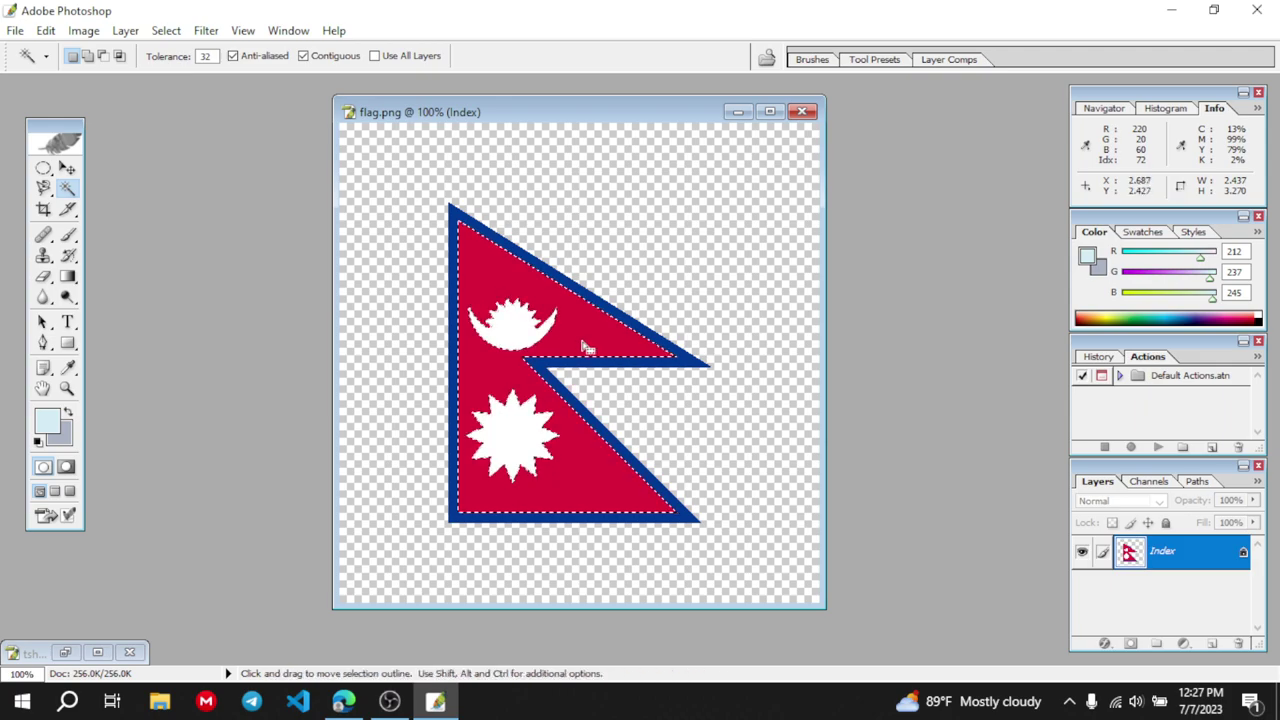
key("ctrl+d")
Switch to the textbook PDF and underline "already selected a part of image", "part of the image to" and "some part of the" under "Adding or subtracting selection"
left_click(341, 703)
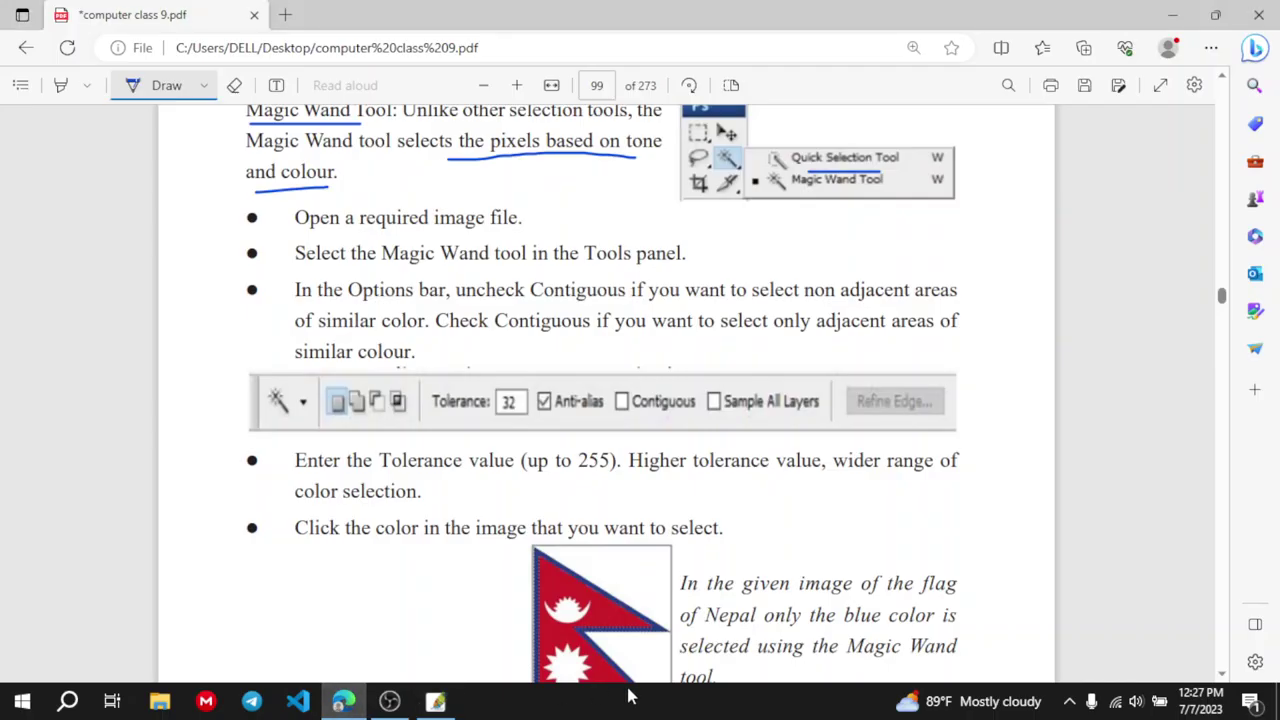
scroll(730, 576, "down", 3)
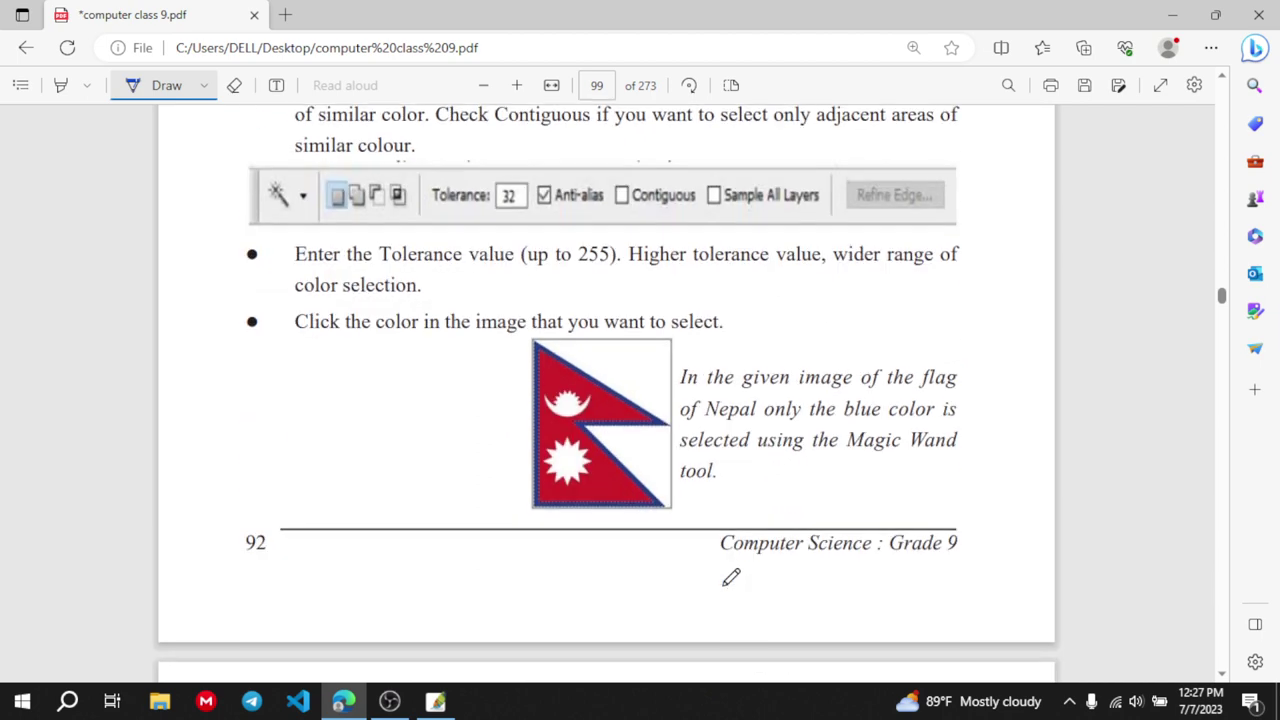
scroll(643, 520, "down", 5)
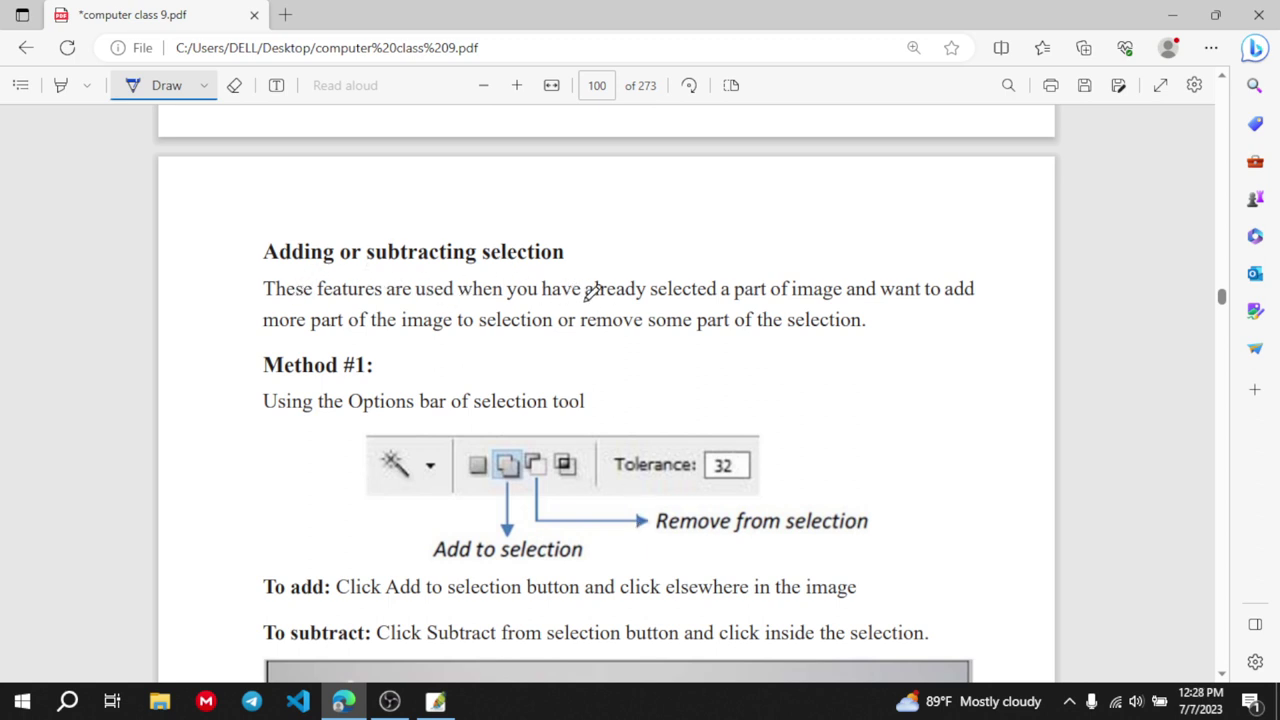
left_click_drag(586, 297, 810, 297)
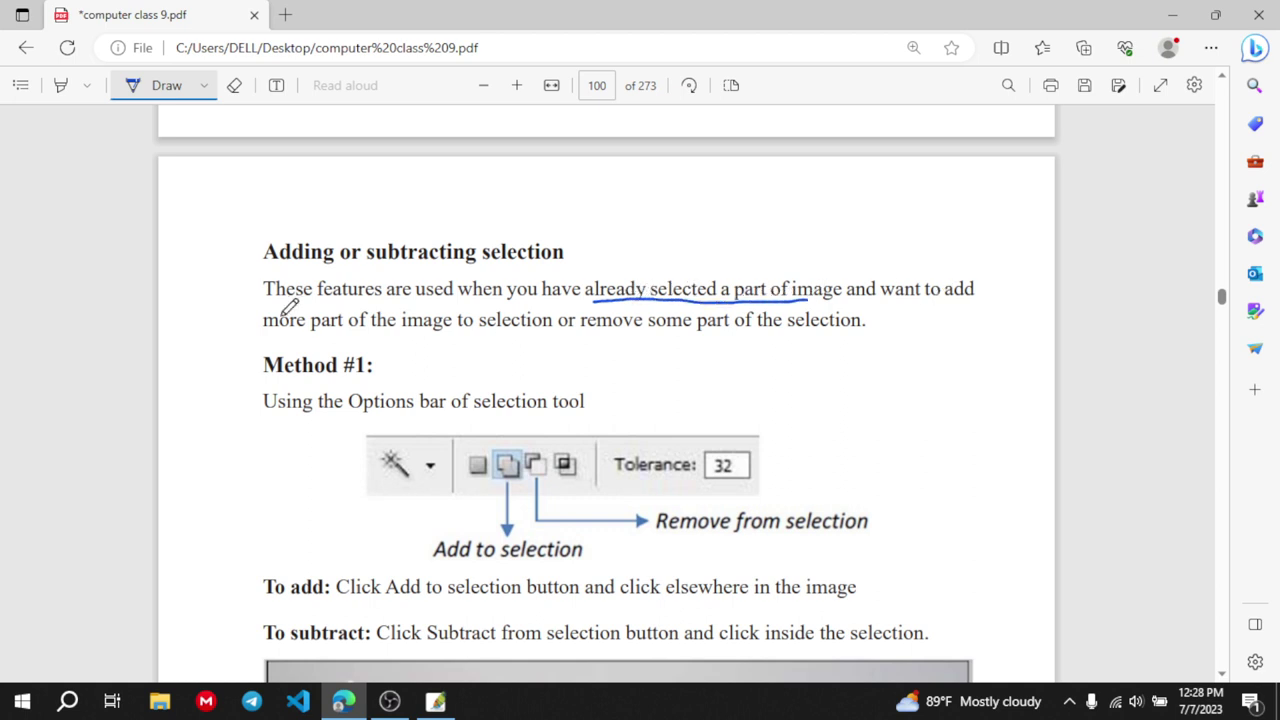
left_click_drag(290, 340, 498, 340)
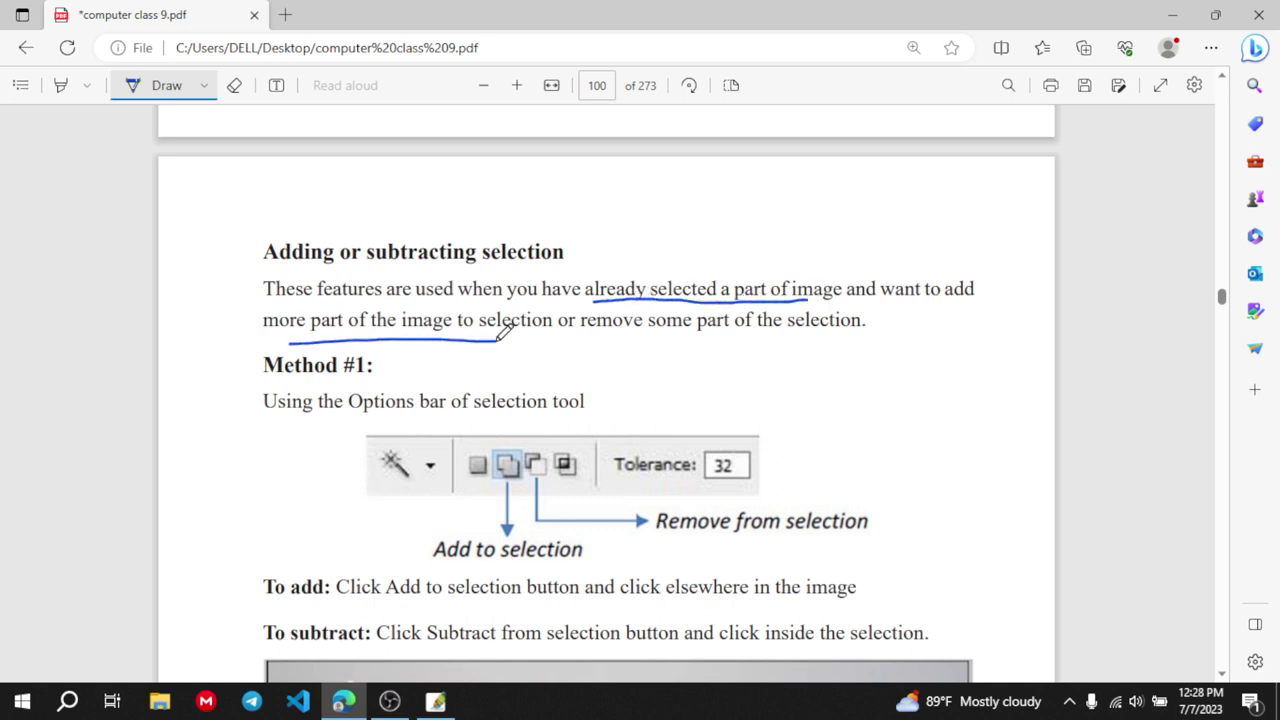
left_click_drag(628, 336, 765, 337)
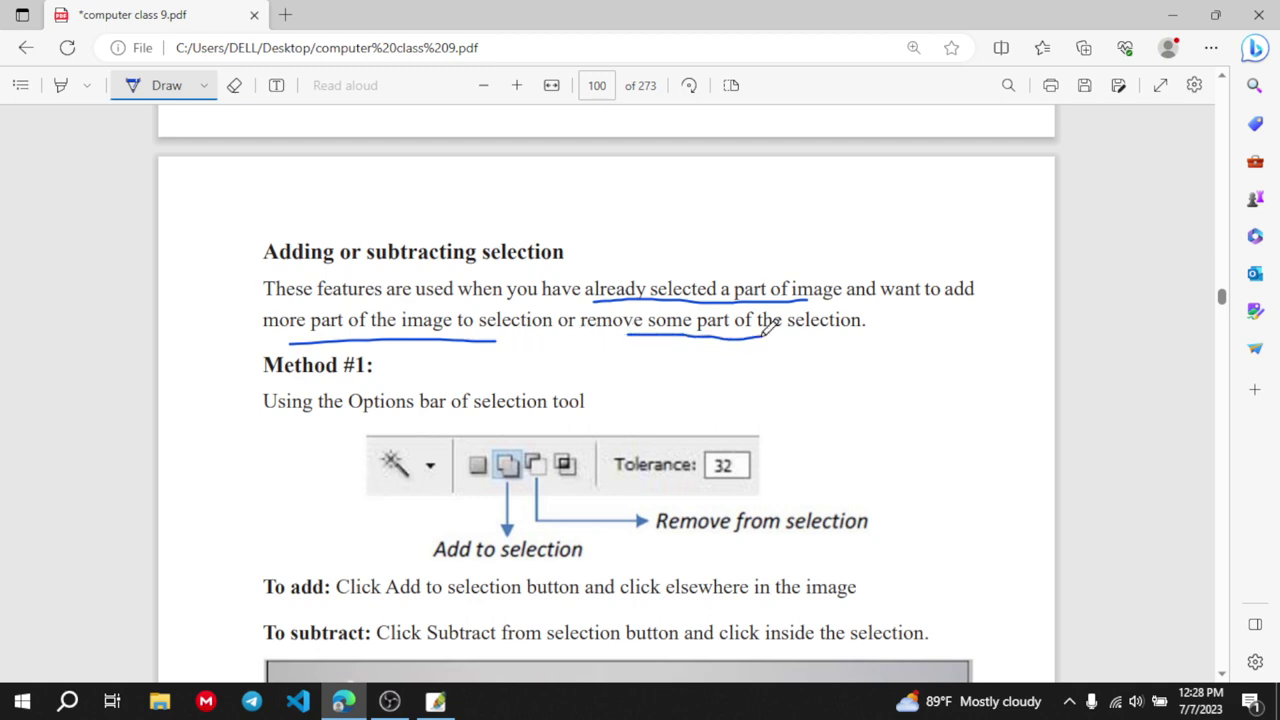
scroll(399, 513, "down", 6)
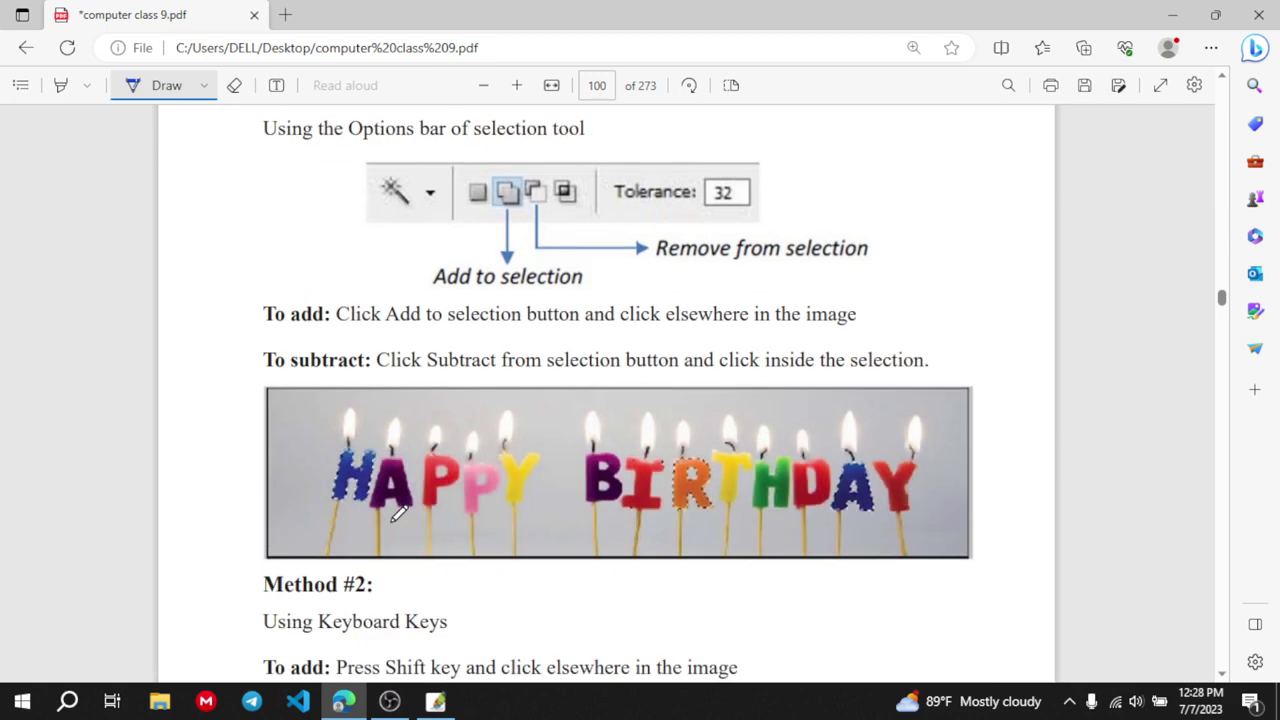
scroll(399, 513, "up", 1)
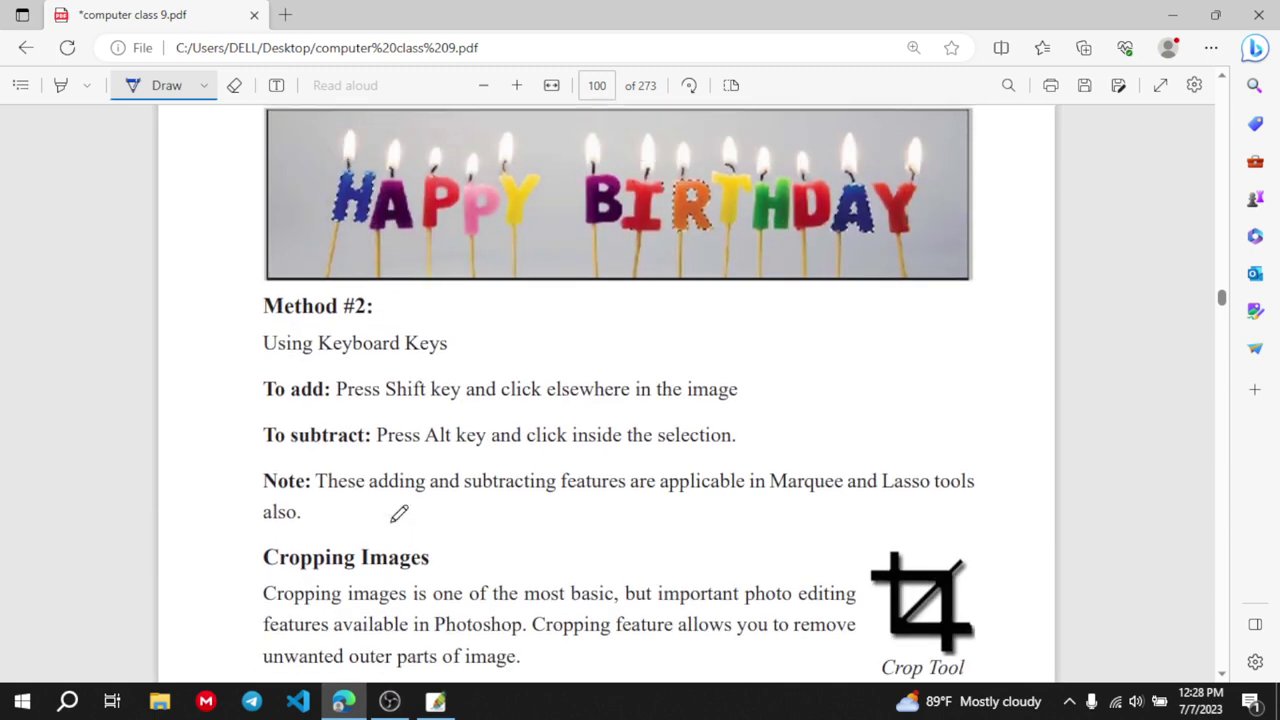
Switch to Photoshop, combine three separate elliptical selections on the flag's red areas with the Elliptical Marquee, and deselect them
left_click(428, 702)
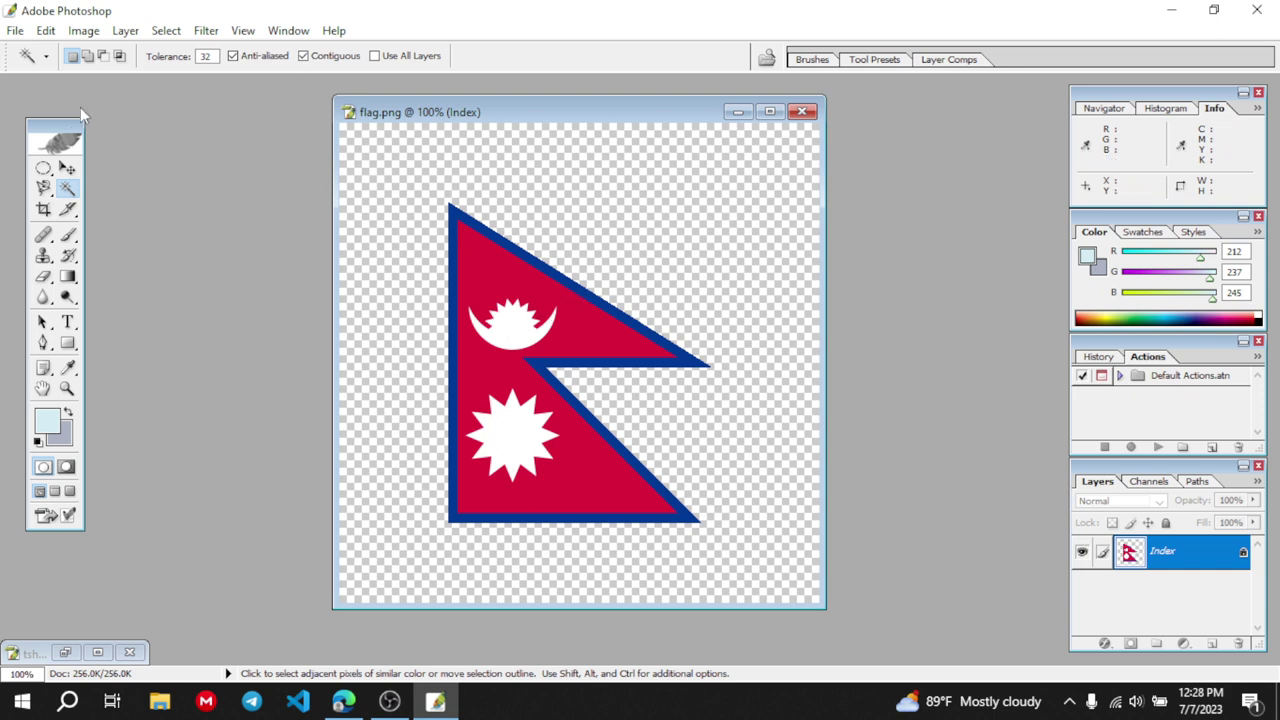
left_click(43, 168)
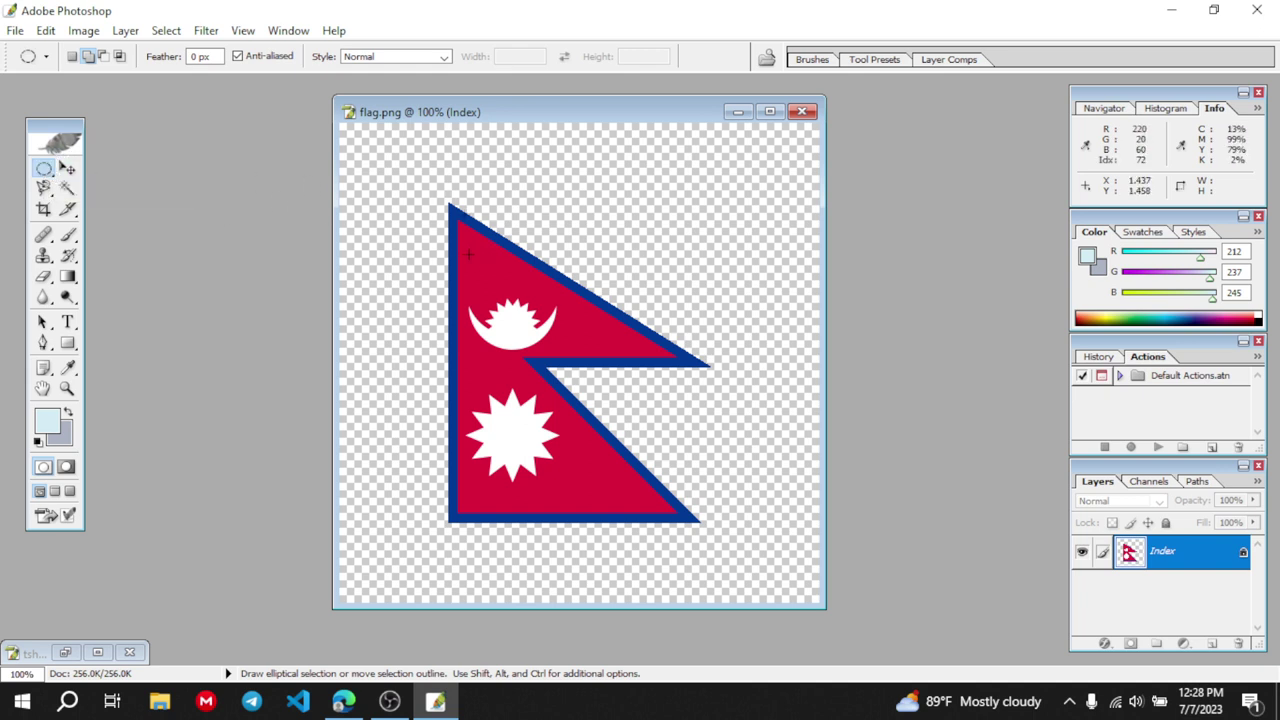
left_click_drag(468, 254, 534, 293)
key("shift")
left_click_drag(583, 478, 630, 500)
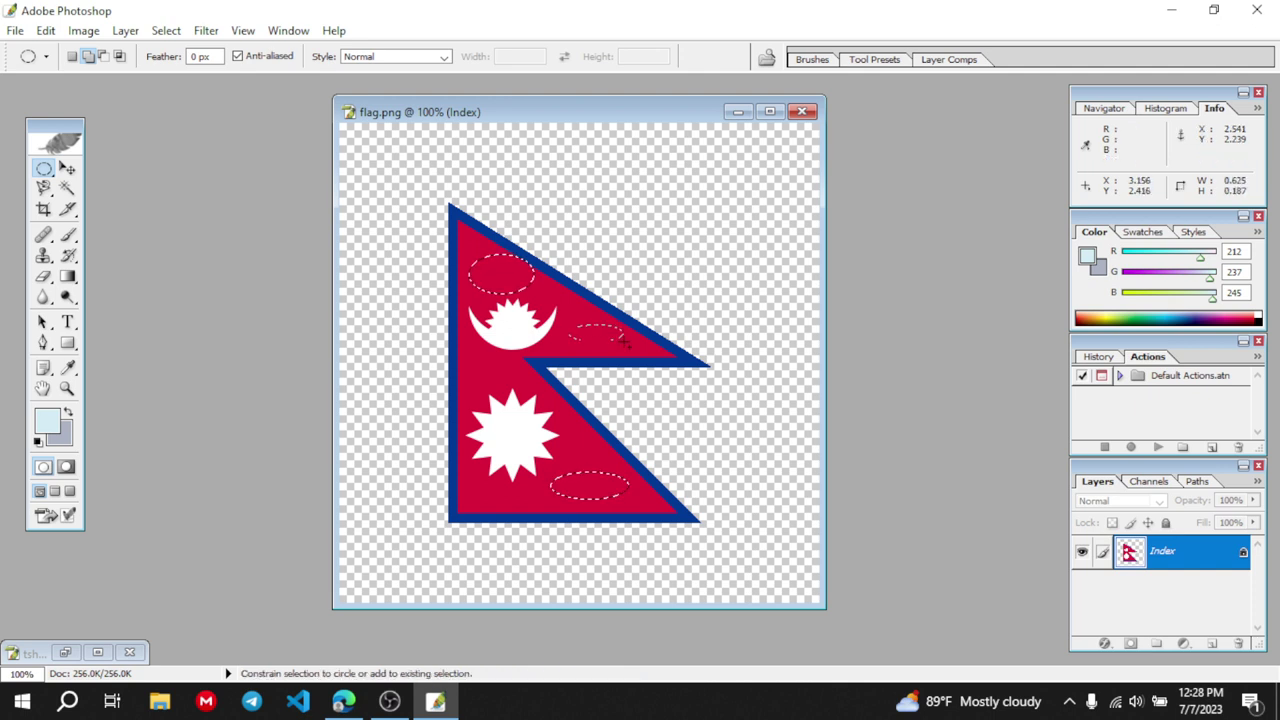
left_click_drag(569, 325, 624, 342)
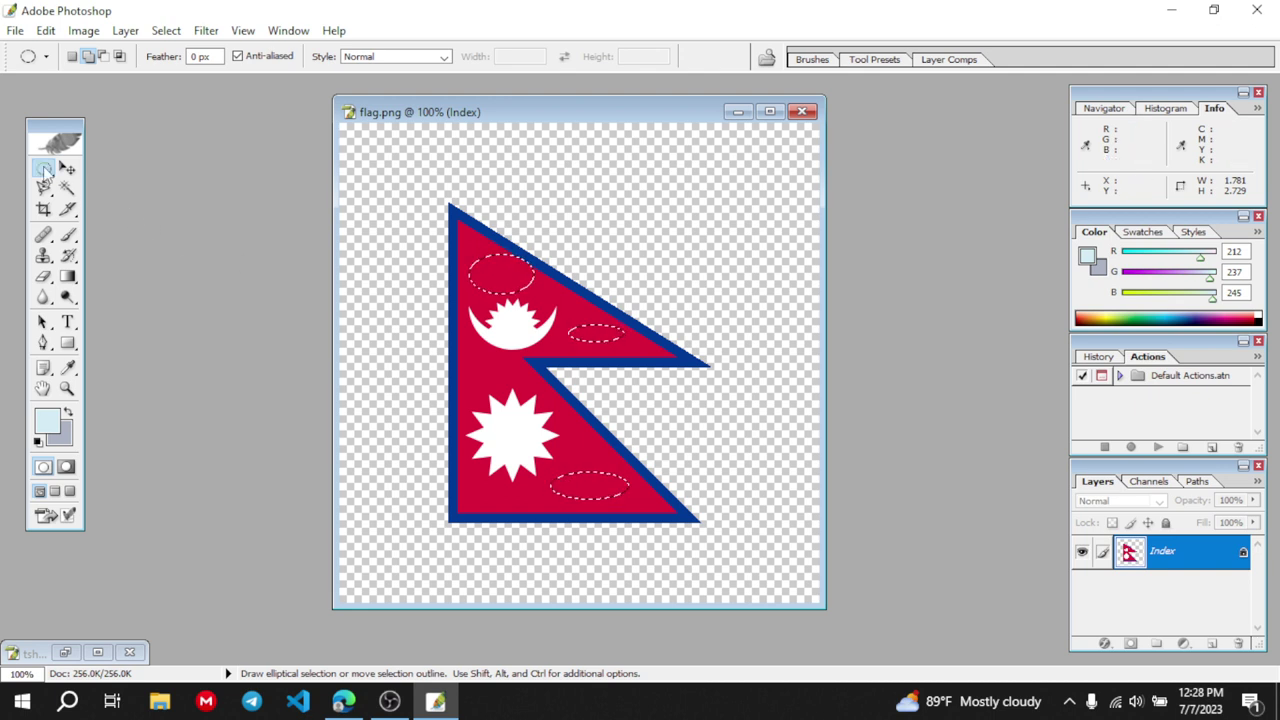
right_click(500, 272)
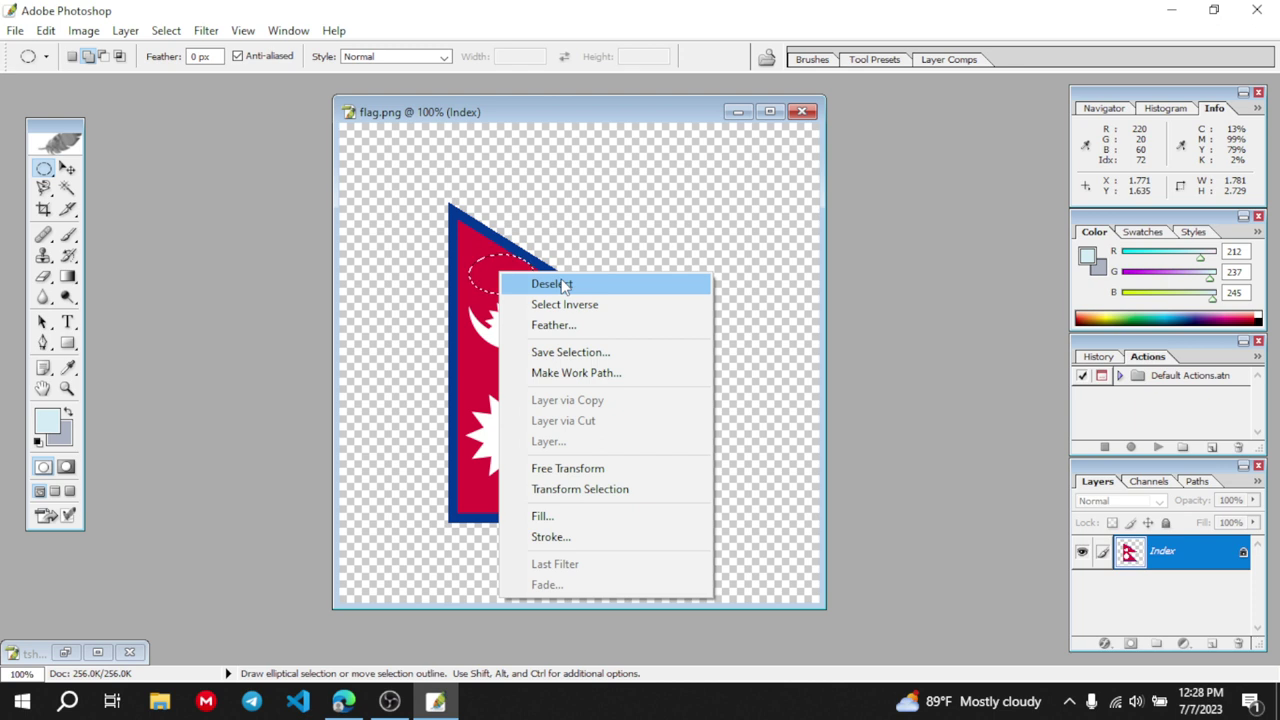
left_click(560, 284)
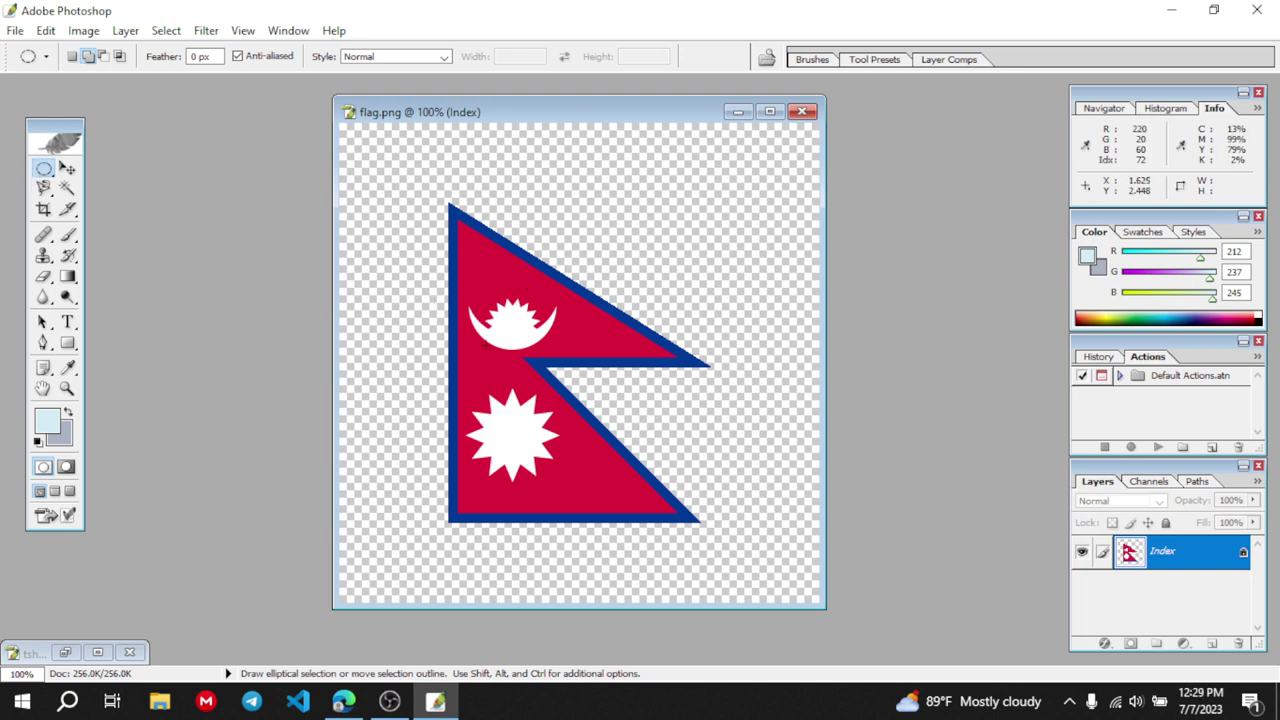
Draw an elliptical selection about 1.56 by 1.23 around the flag's moon, subtract a flat ellipse from its inside, and deselect
left_click_drag(461, 272, 601, 385)
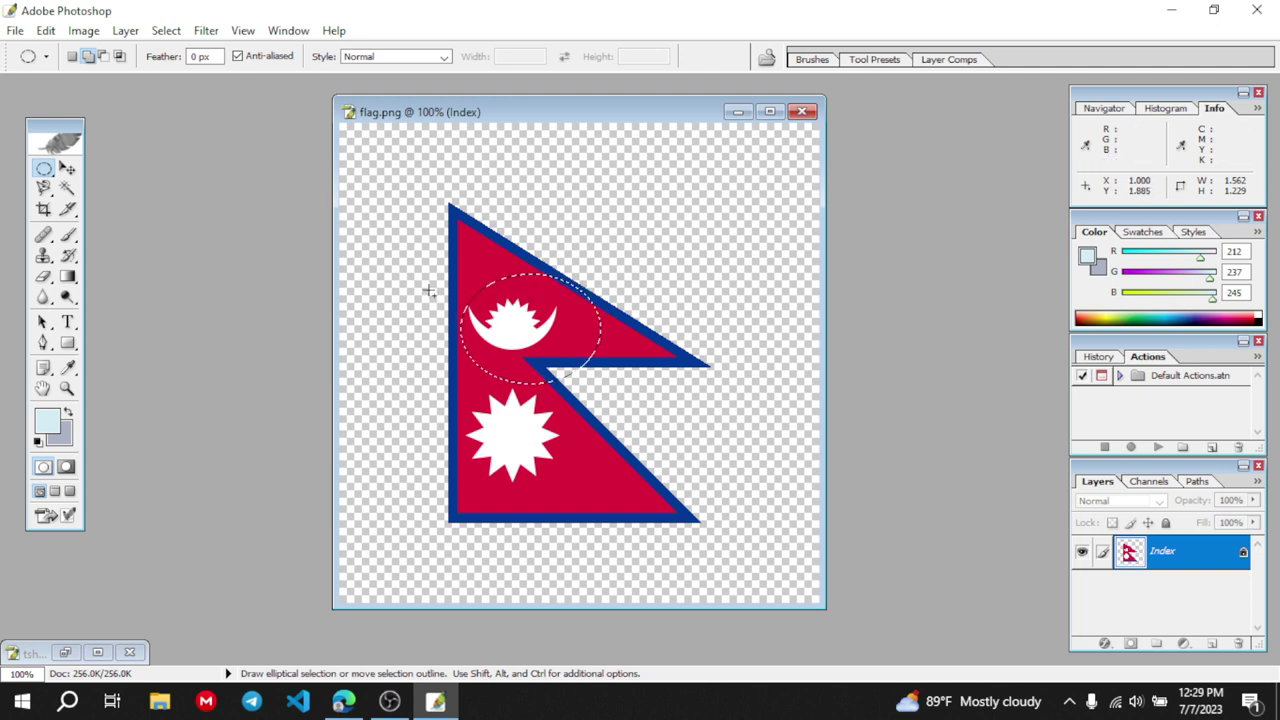
left_click(107, 57)
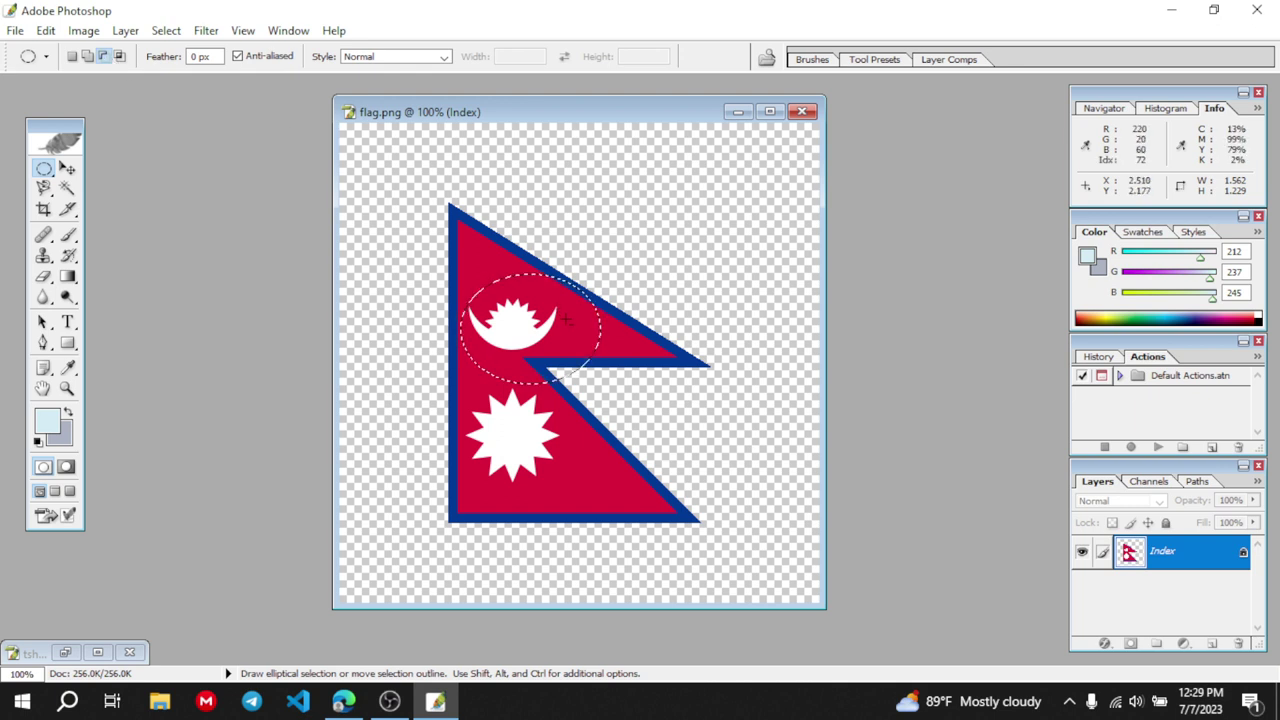
left_click_drag(566, 318, 498, 316)
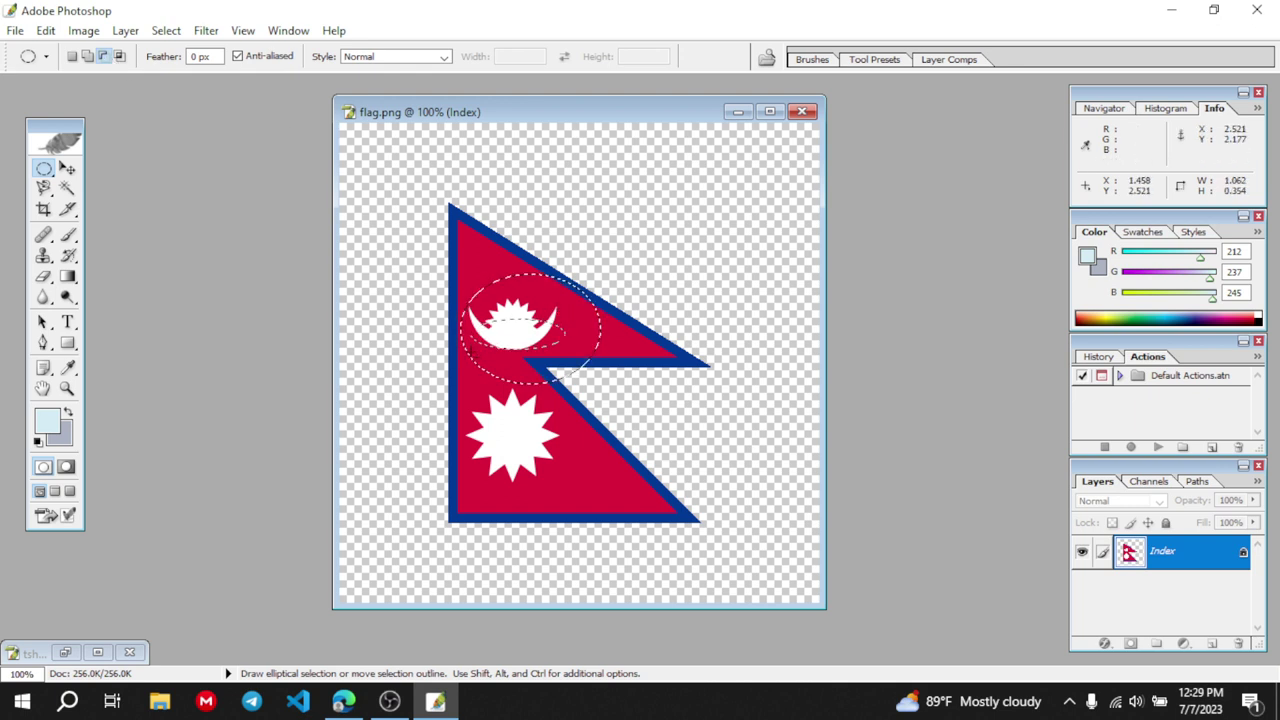
left_click_drag(498, 316, 498, 317)
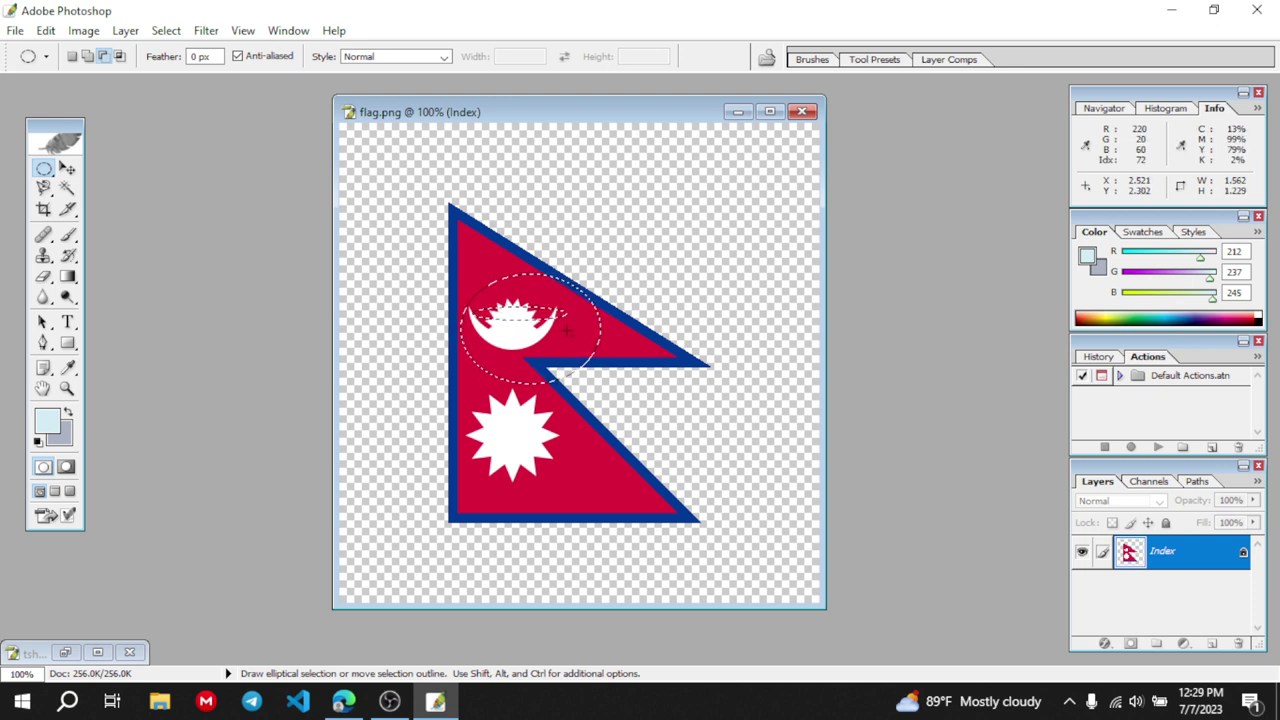
right_click(504, 304)
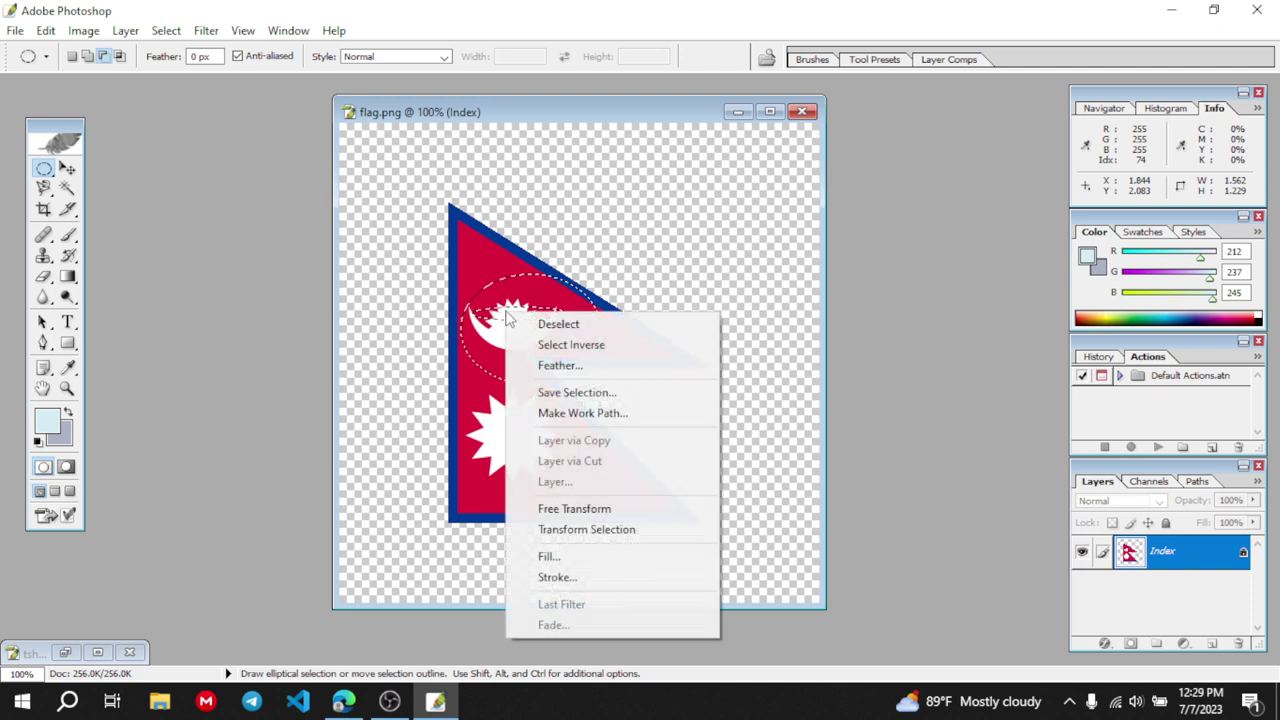
left_click(576, 325)
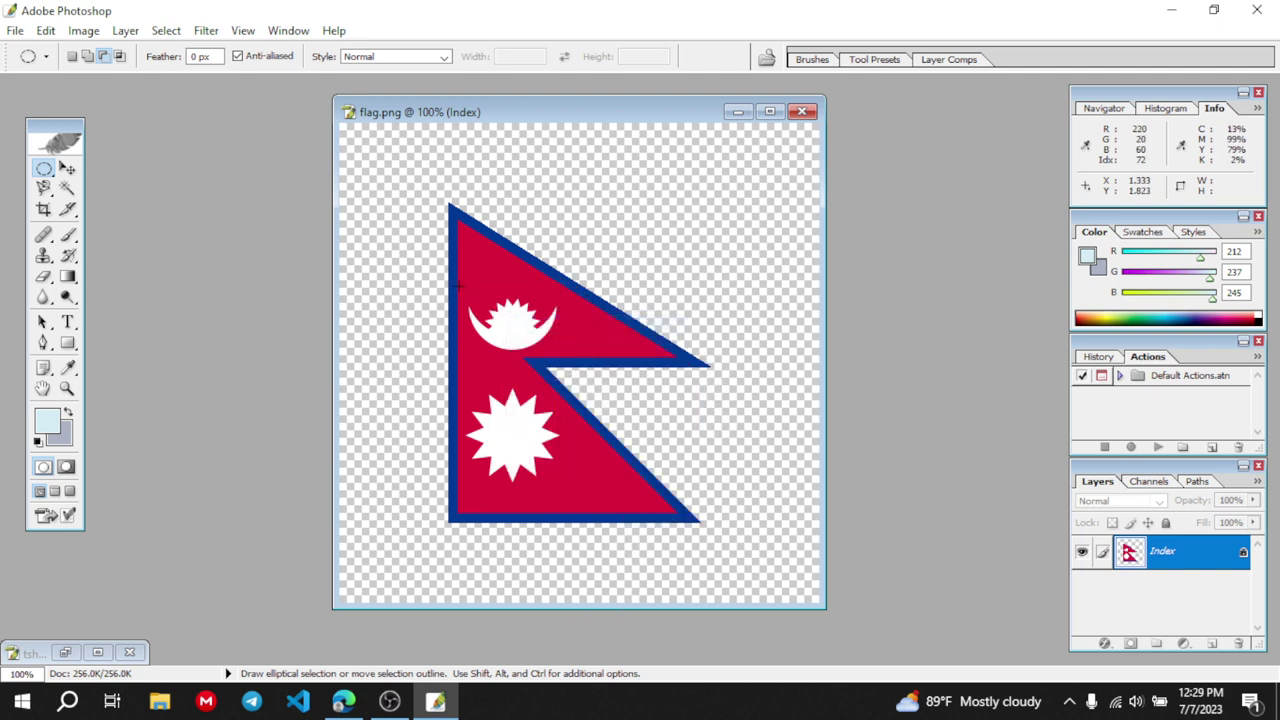
Draw an elliptical selection about 1.9 by 1.53 around the flag's lower sun and subtract a smaller ellipse over the sun's upper half
left_click_drag(442, 380, 612, 520)
left_click(103, 57)
left_click_drag(568, 449, 531, 420)
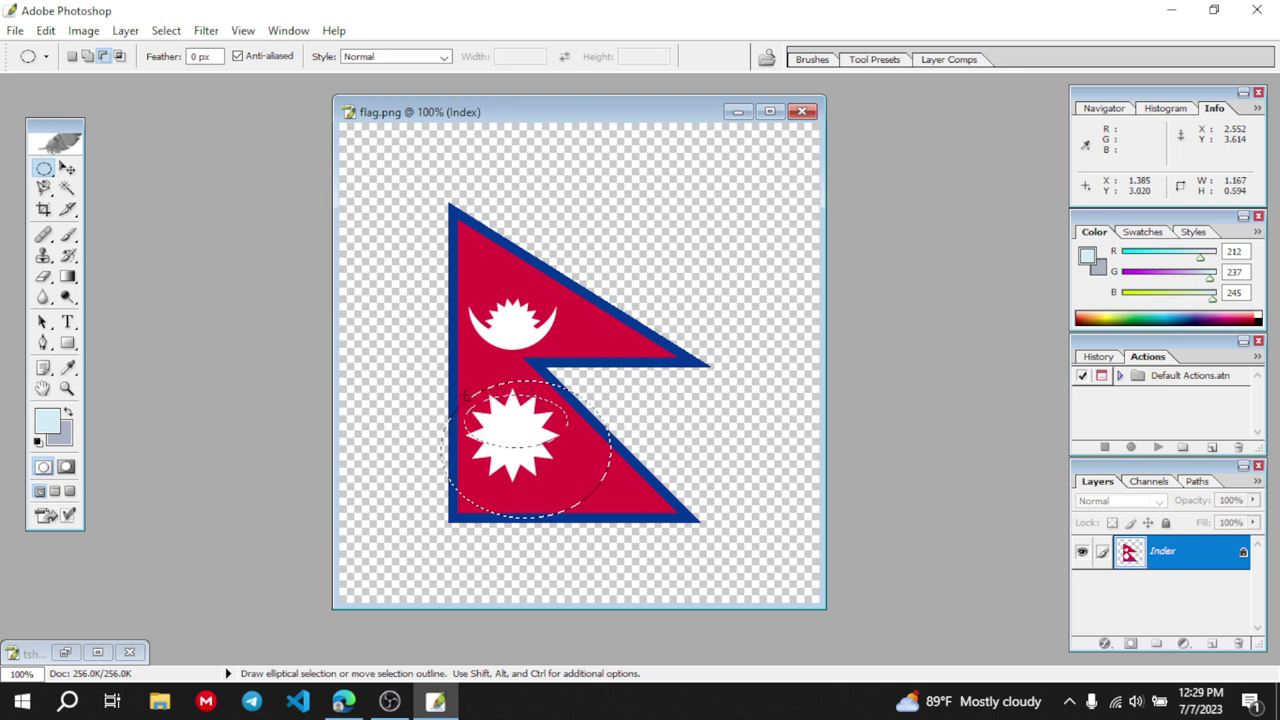
left_click_drag(466, 396, 470, 340)
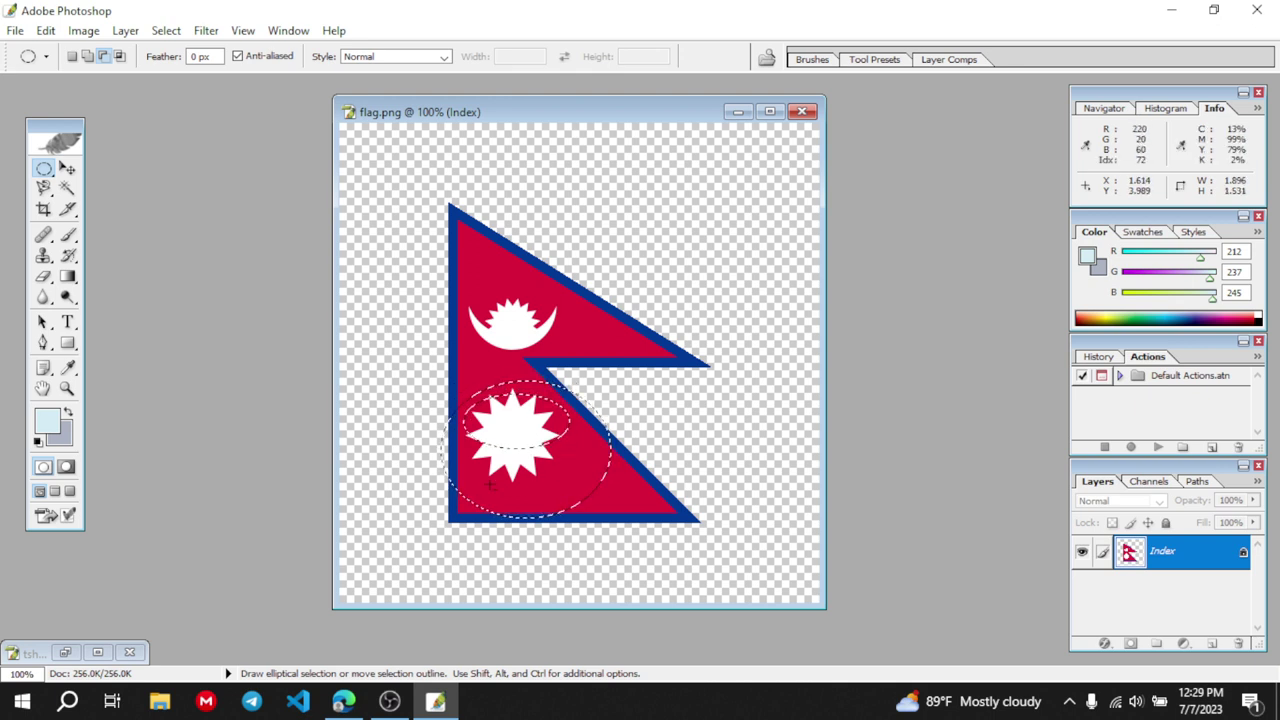
Switch to the textbook PDF and underline the "Add to selection" and "Remove from selection" labels in the Method #1 figure
left_click(343, 701)
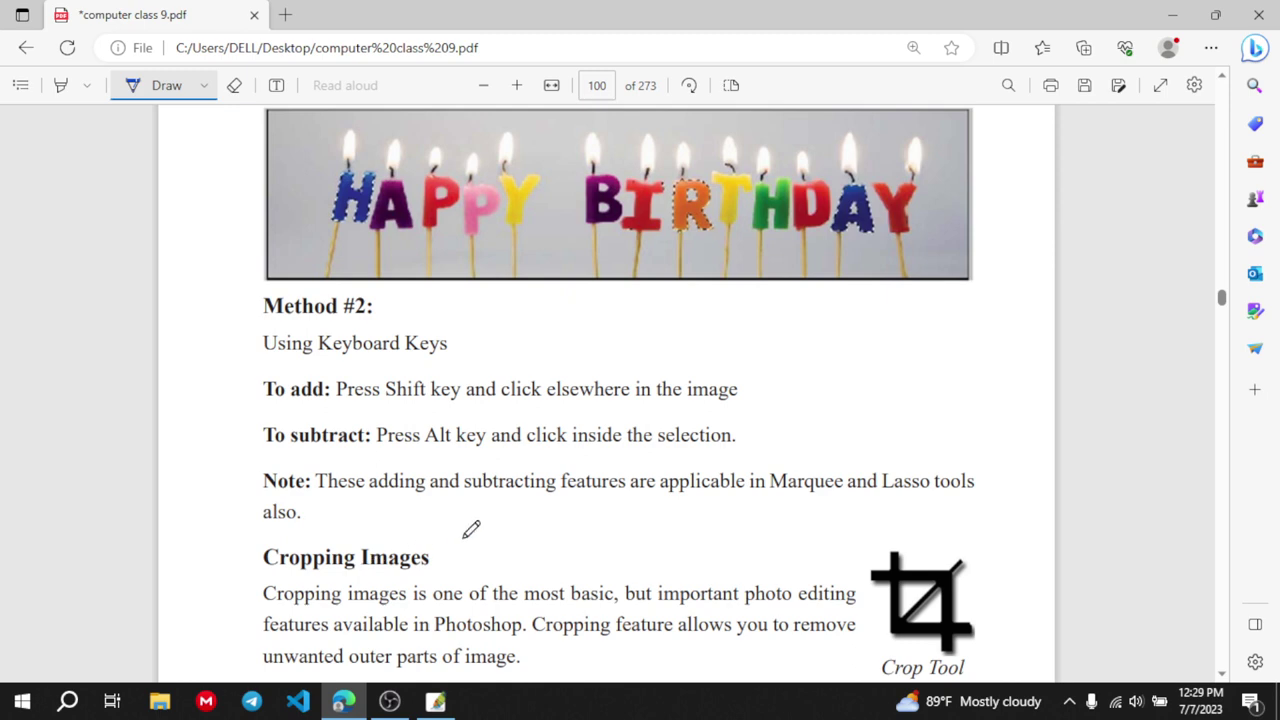
scroll(482, 507, "up", 5)
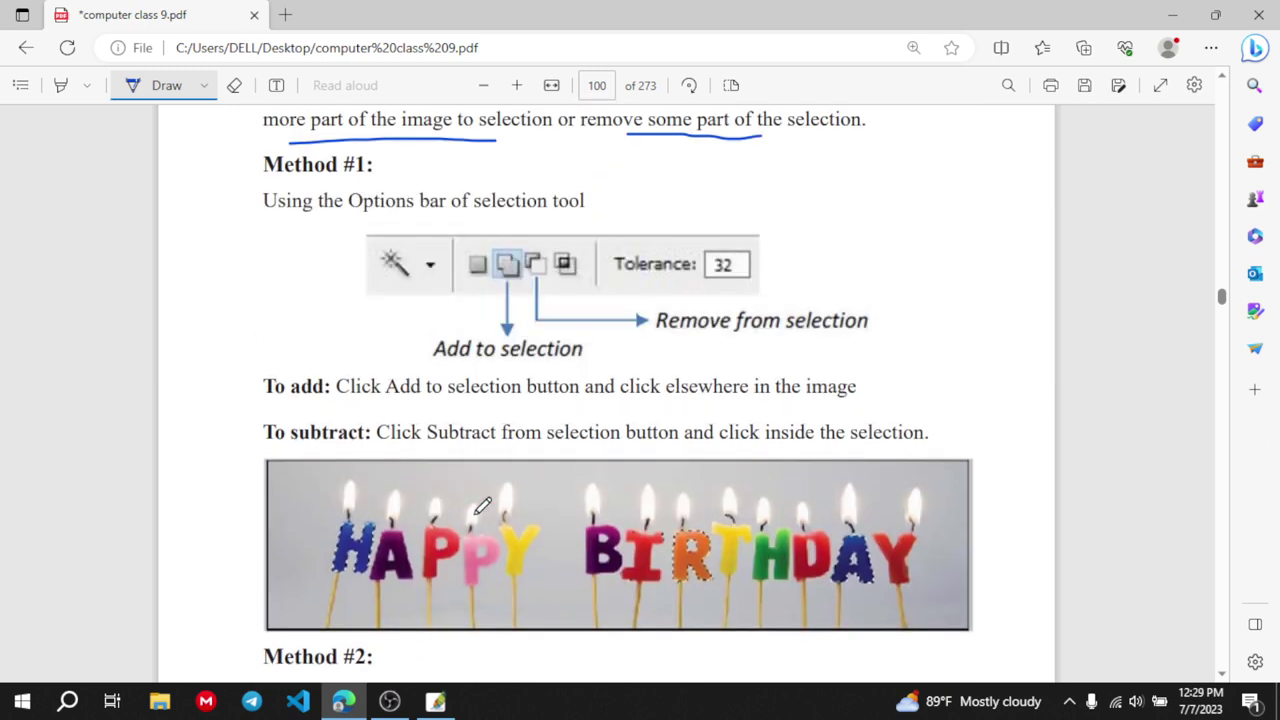
scroll(482, 507, "down", 3)
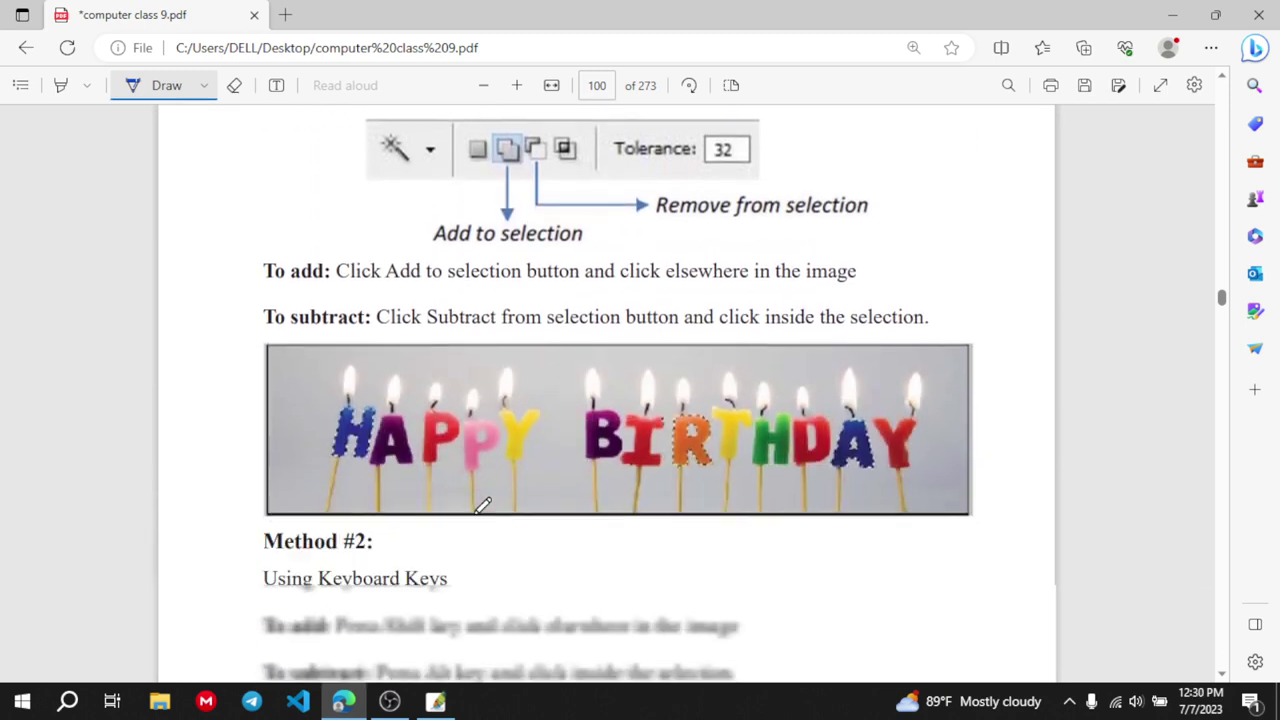
scroll(482, 507, "up", 2)
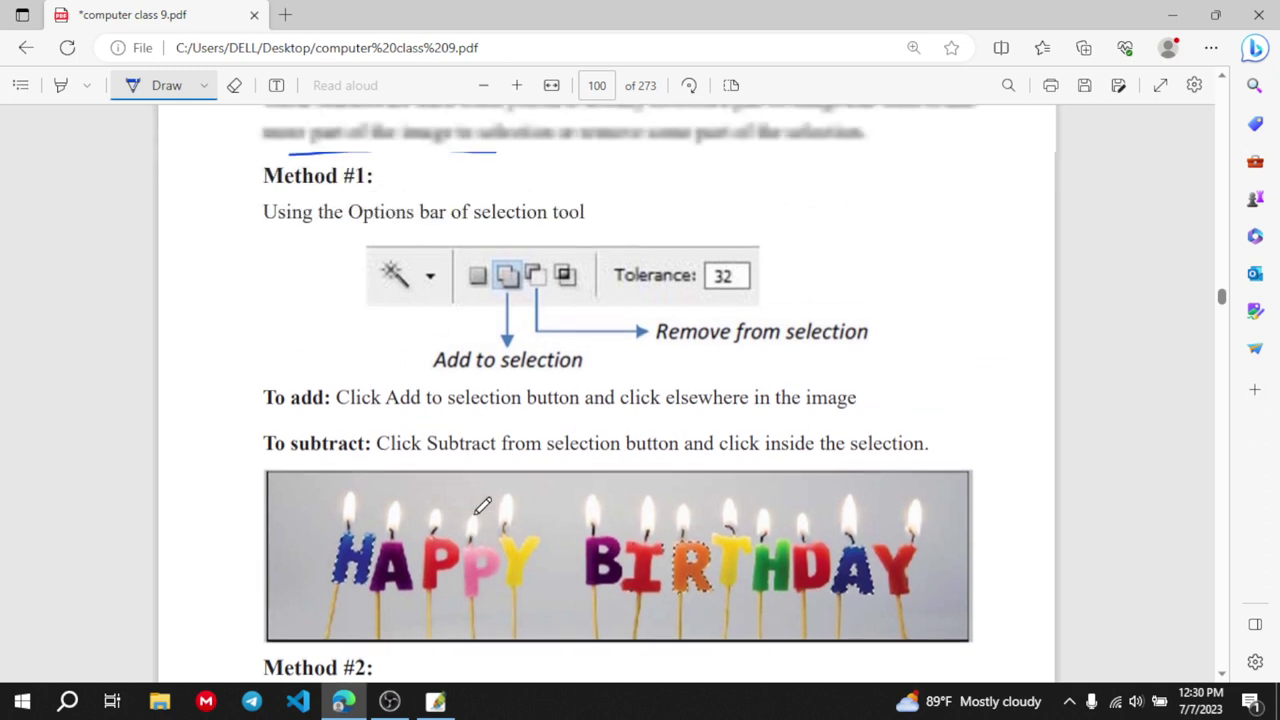
scroll(482, 507, "down", 1)
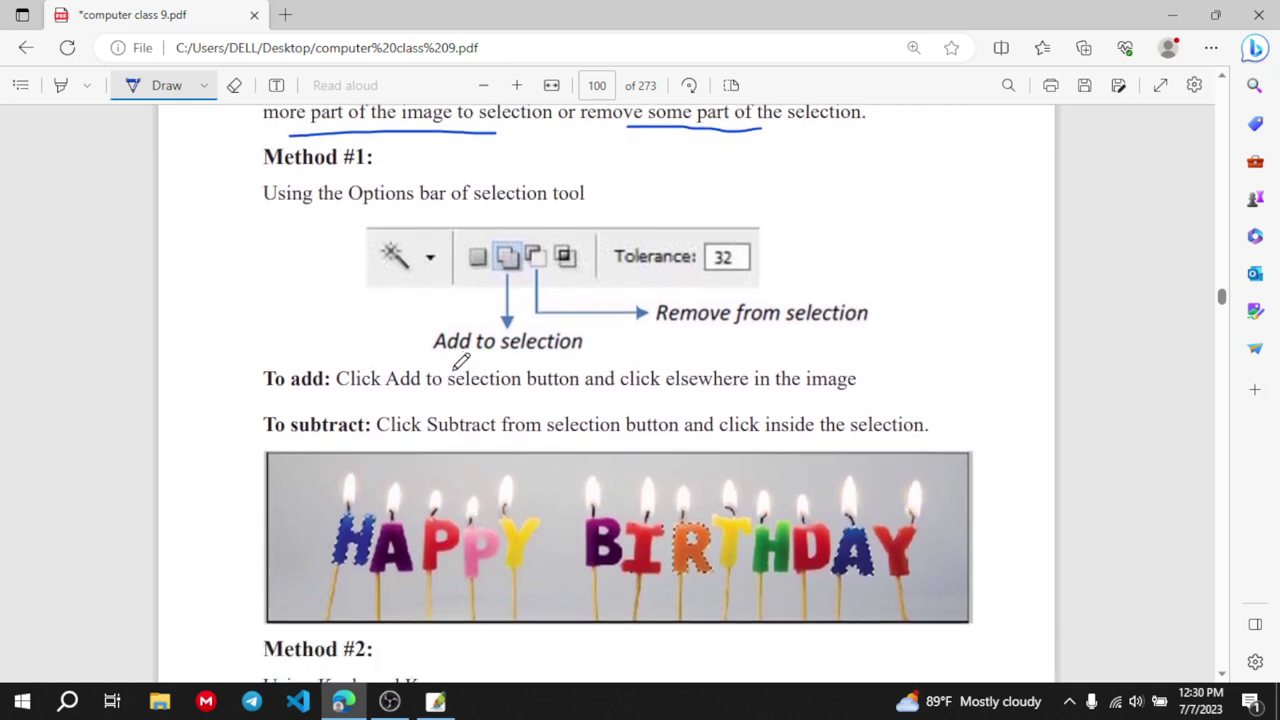
left_click_drag(453, 368, 525, 356)
left_click_drag(684, 342, 823, 337)
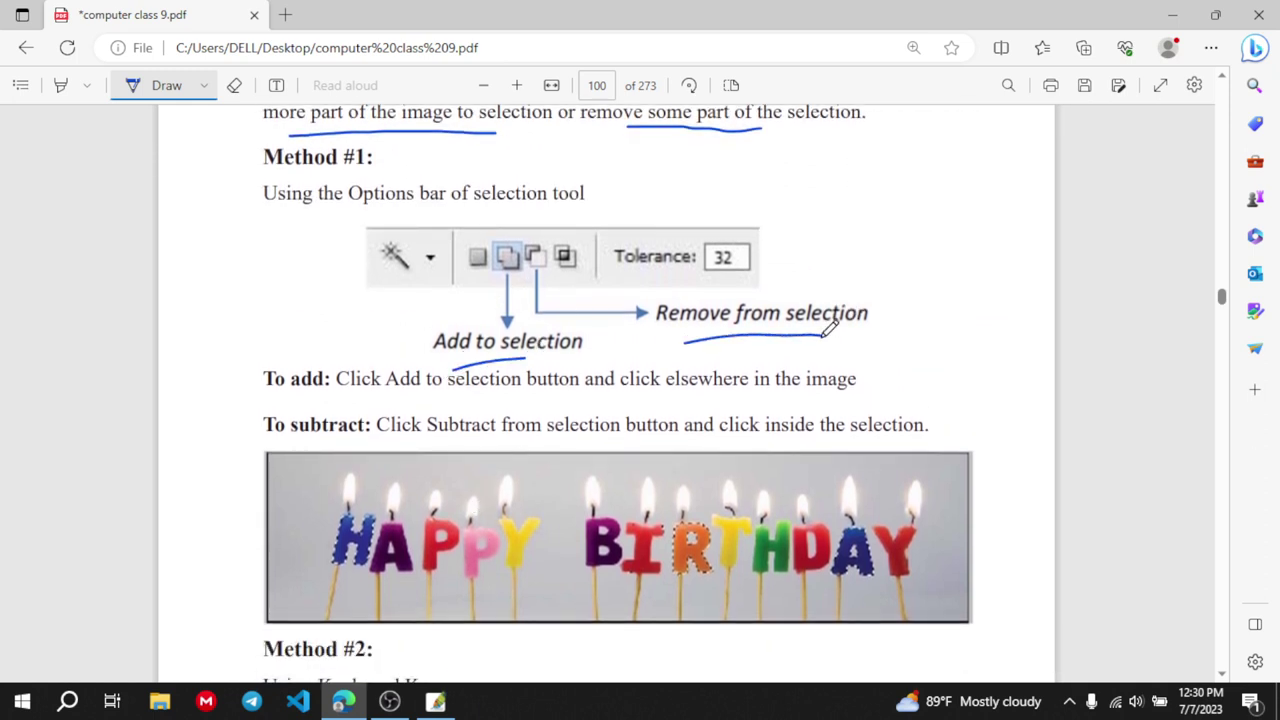
Underline the "Cropping Images" heading and the sentence "Cropping feature allows you to remove unwanted outer parts of image" on the PDF page
scroll(829, 330, "down", 3)
scroll(829, 330, "down", 2)
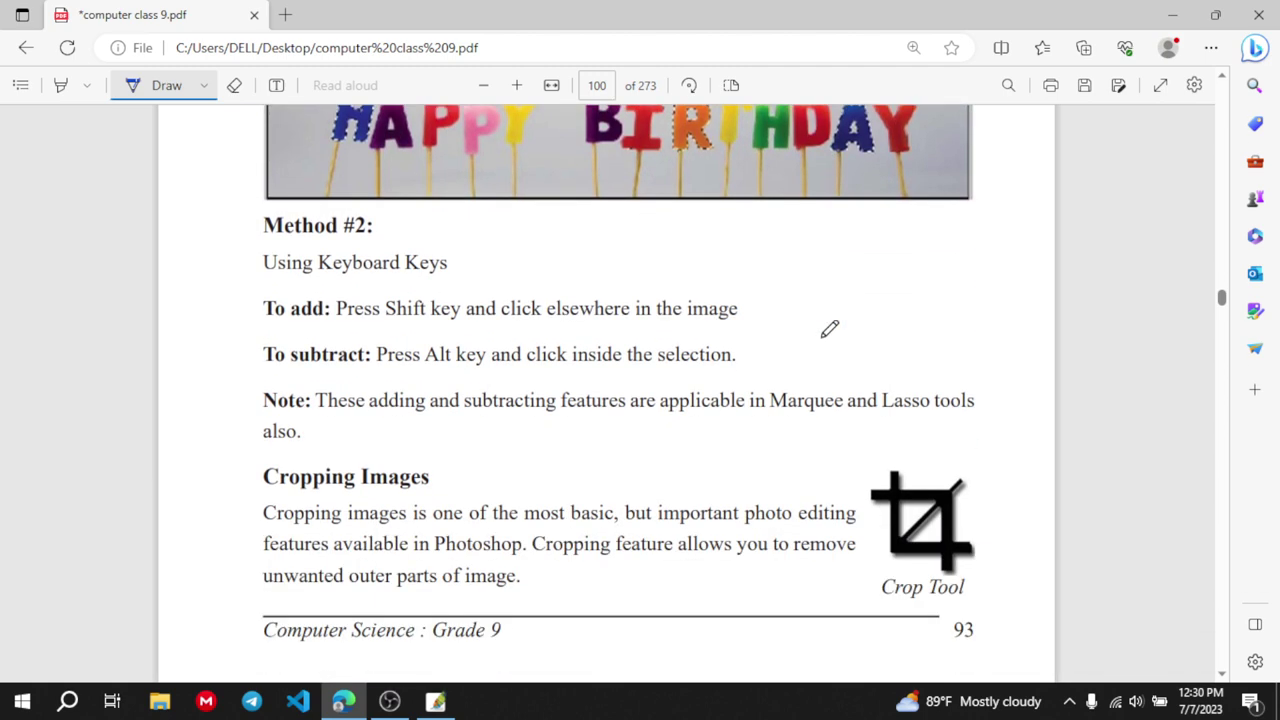
scroll(829, 330, "down", 3)
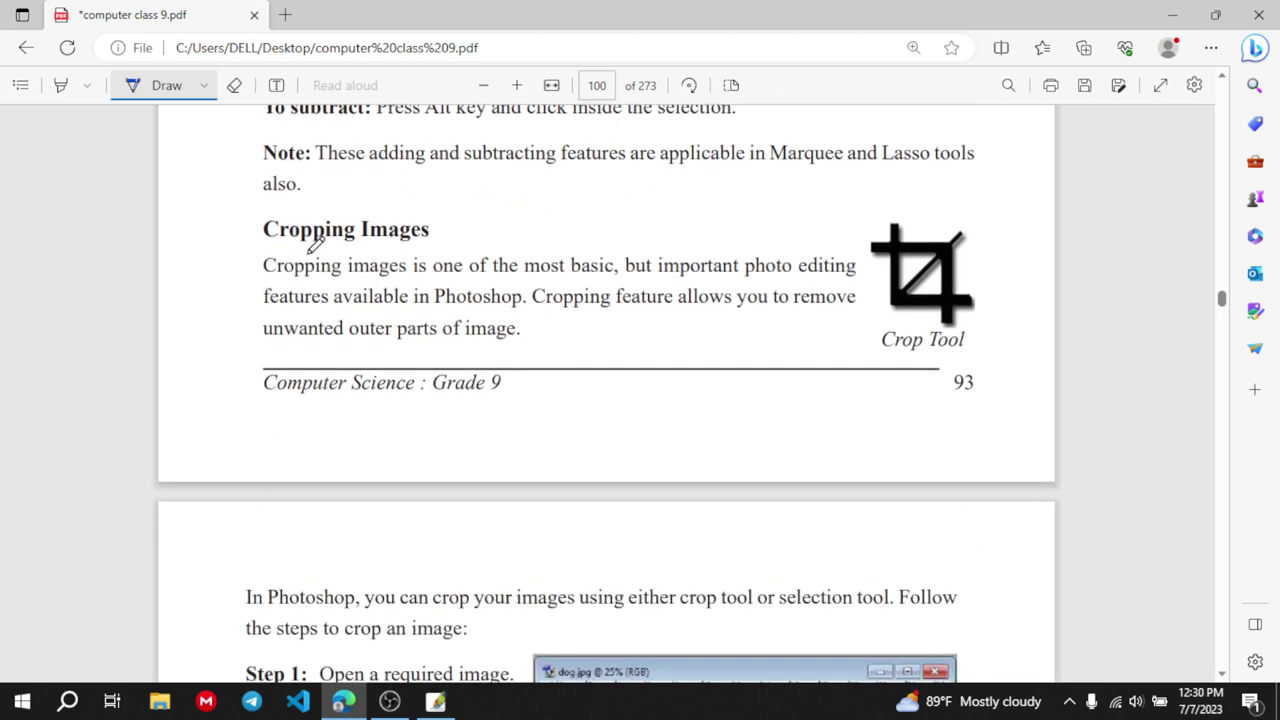
left_click_drag(303, 250, 418, 240)
left_click_drag(554, 318, 813, 311)
left_click_drag(273, 343, 486, 340)
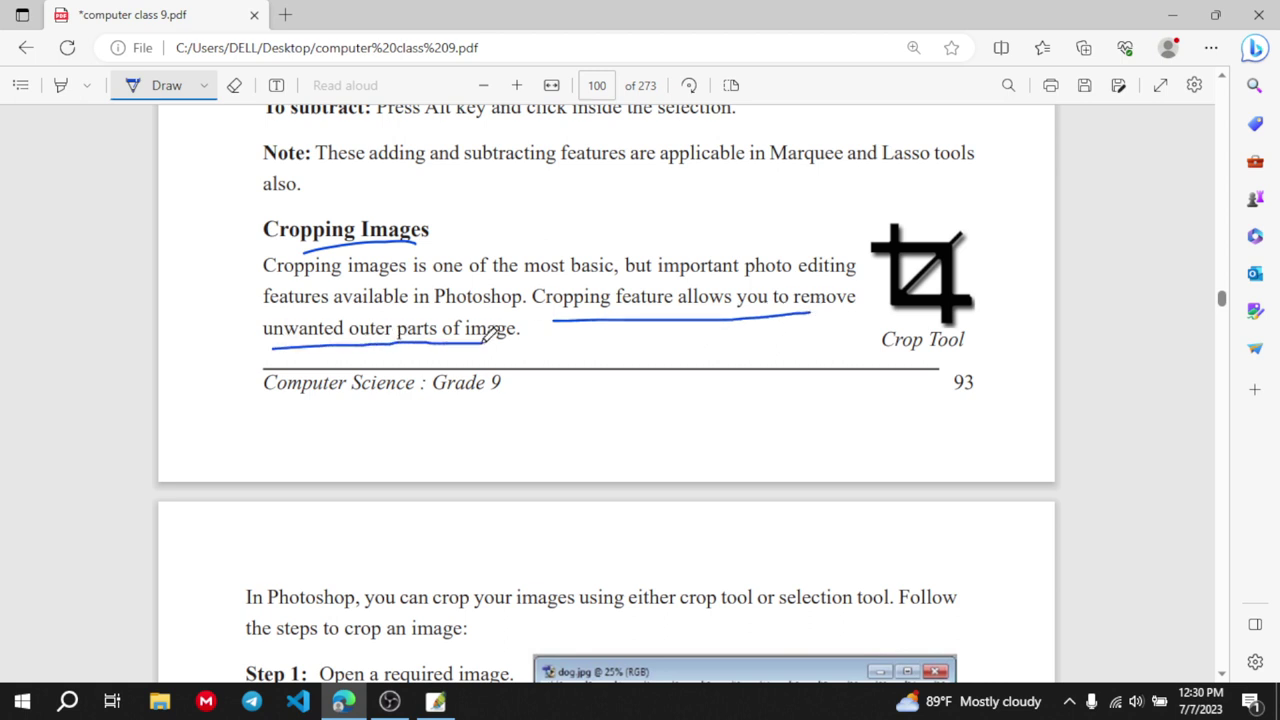
scroll(491, 333, "down", 3)
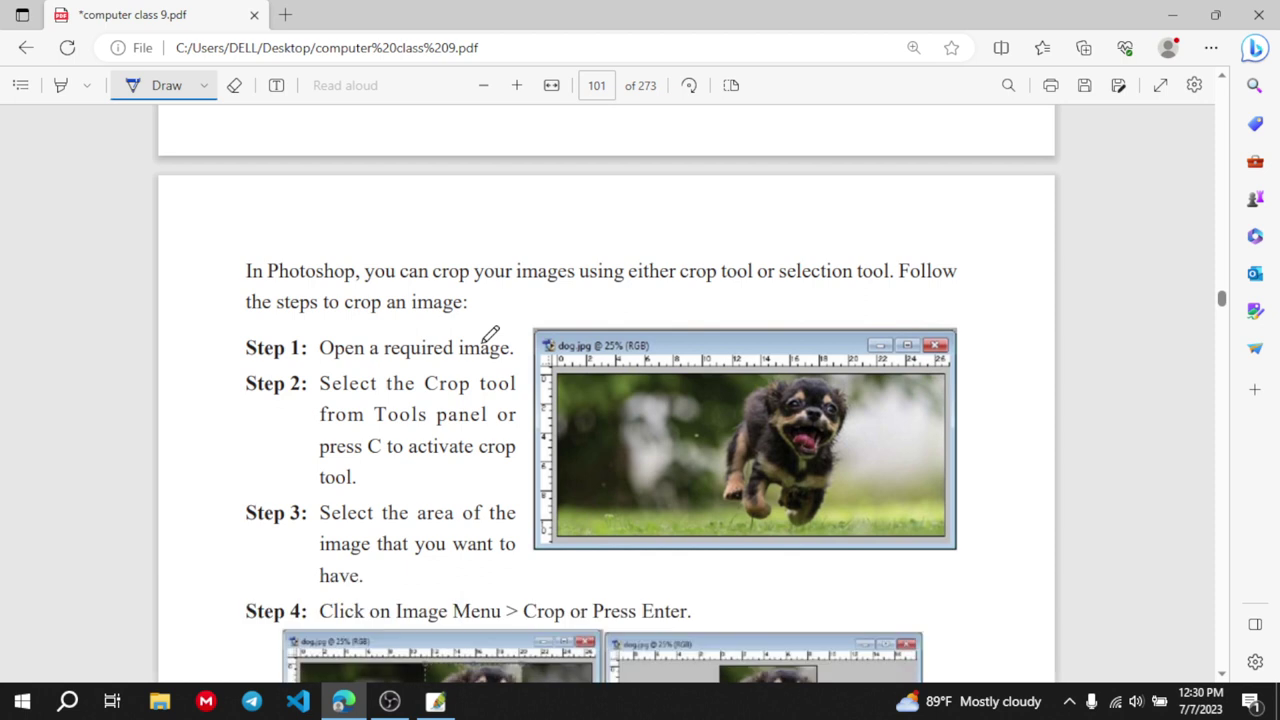
Underline "either crop tool or selection" in the cropping introduction on page 101 of the PDF
scroll(491, 333, "down", 1)
scroll(483, 342, "up", 1)
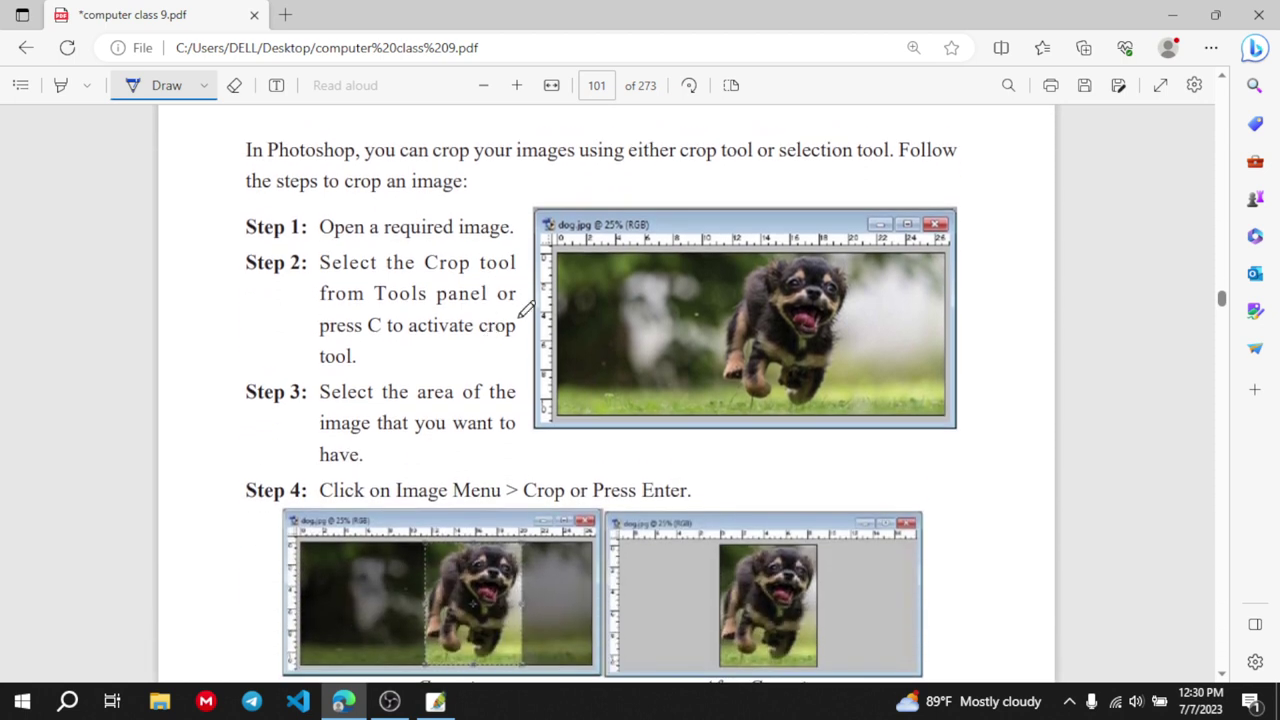
left_click_drag(633, 169, 840, 166)
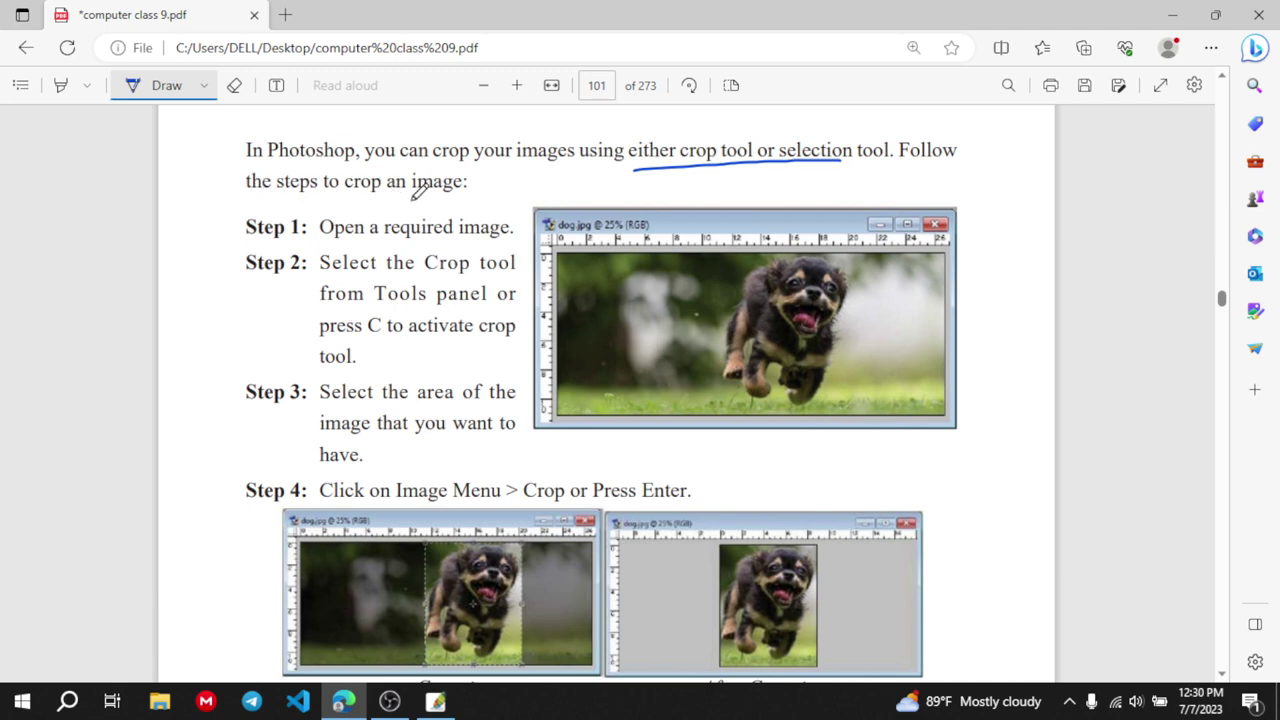
scroll(483, 408, "down", 1)
scroll(483, 408, "down", 3)
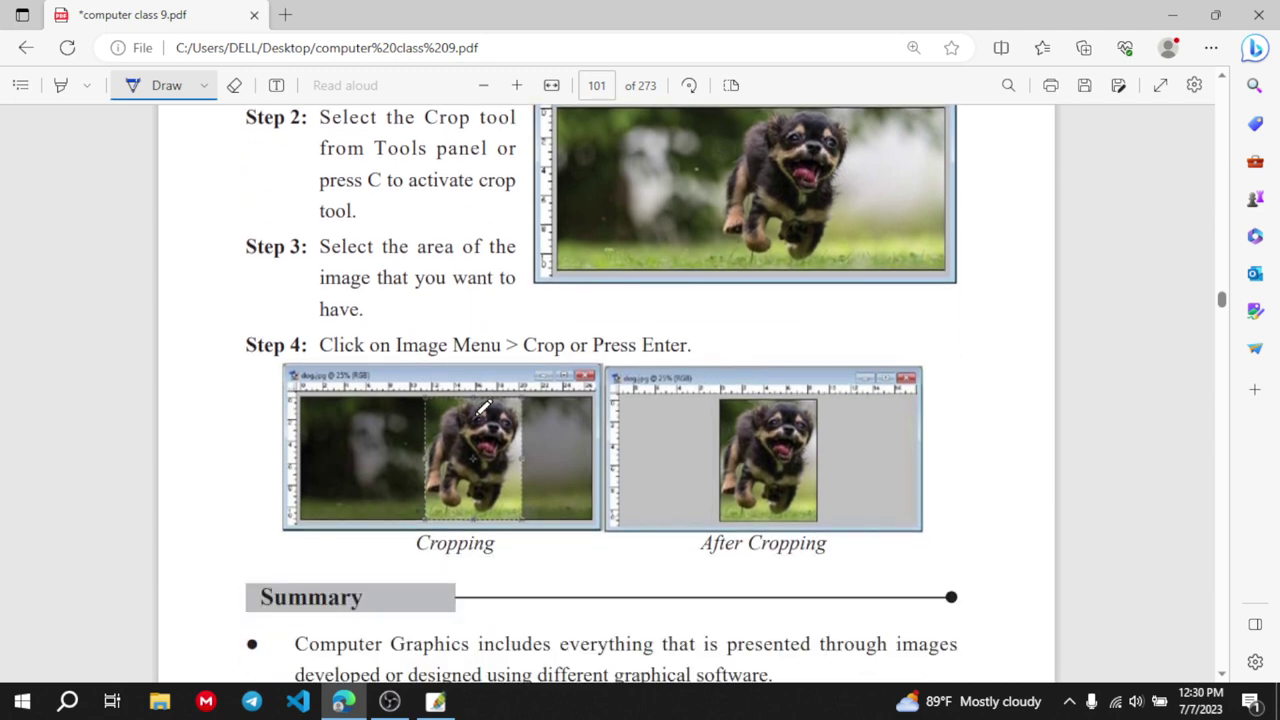
Switch to Photoshop and deselect the current selection on the flag.png image
left_click(435, 702)
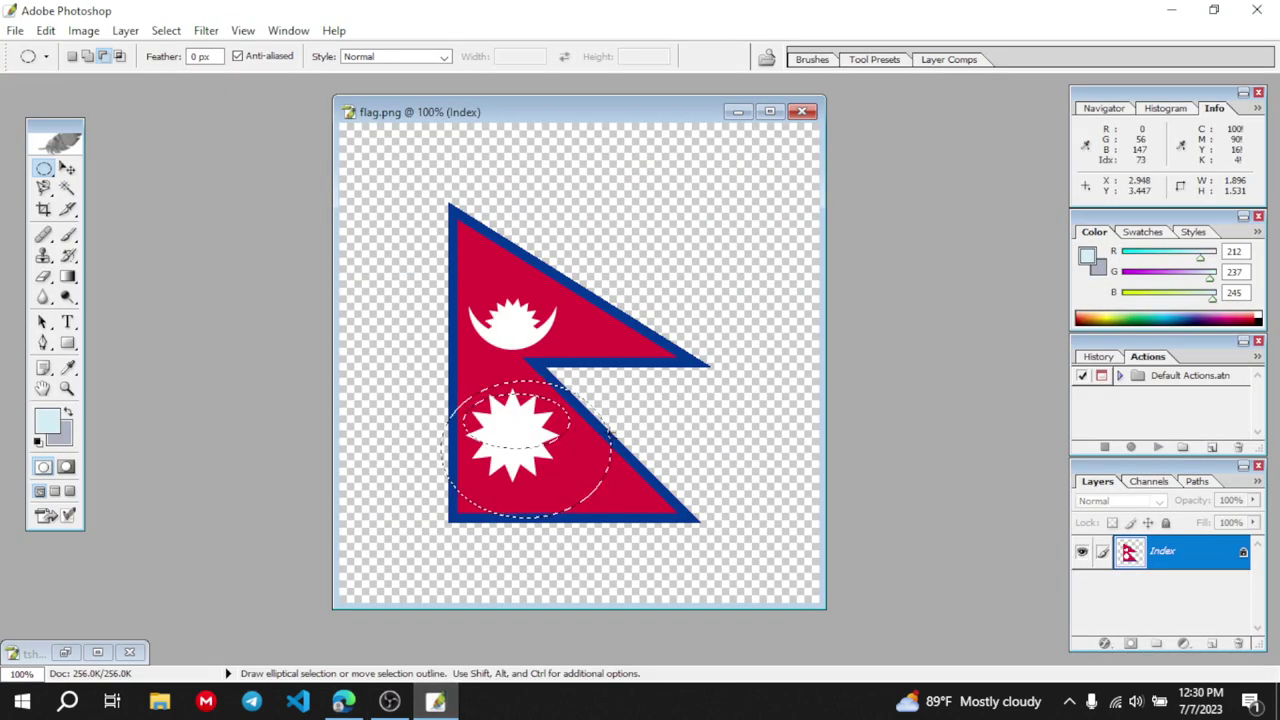
right_click(566, 447)
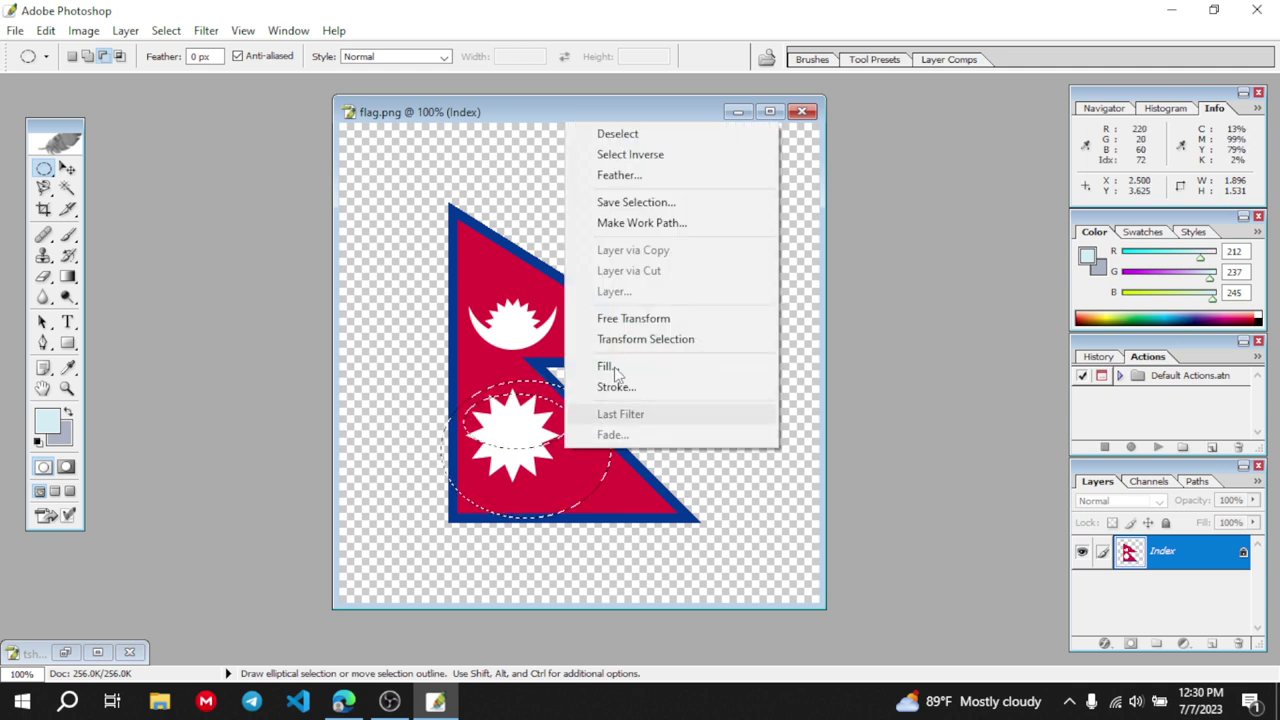
left_click(628, 136)
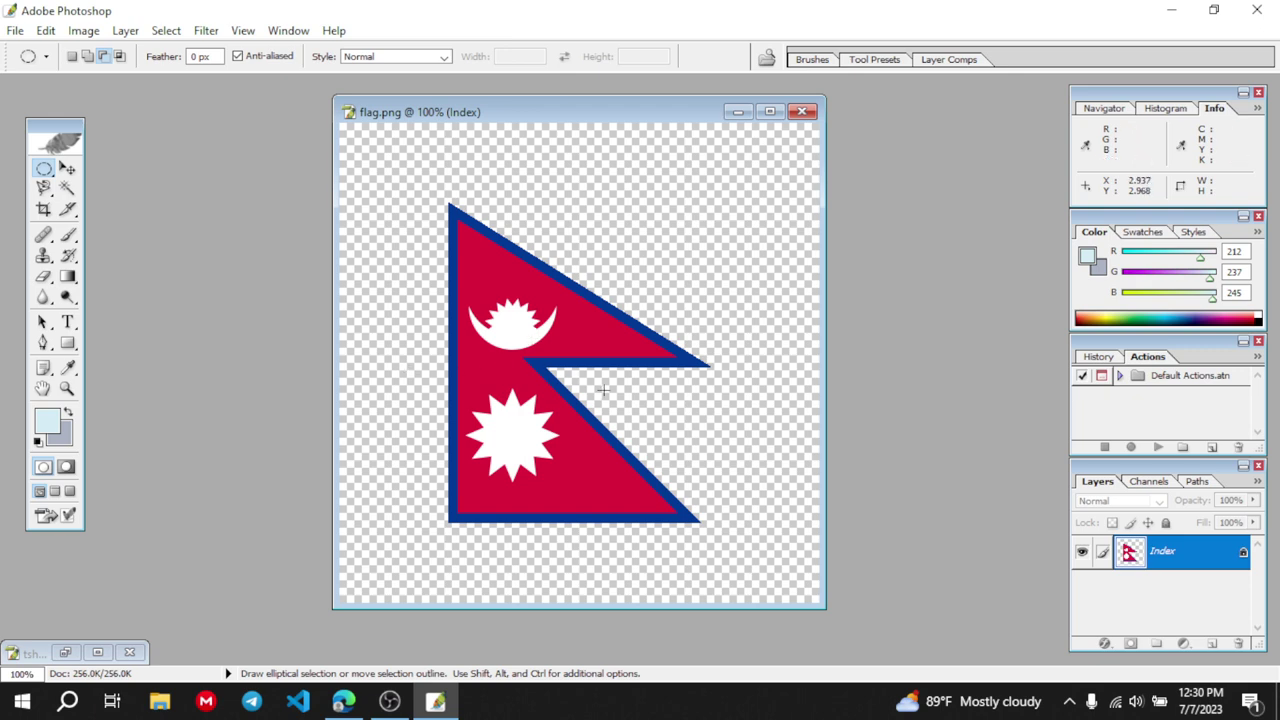
Crop the flag image with the Crop tool to its lower half, about 3.45 by 2.02 around the sun
left_click(16, 32)
left_click(408, 190)
left_click(43, 208)
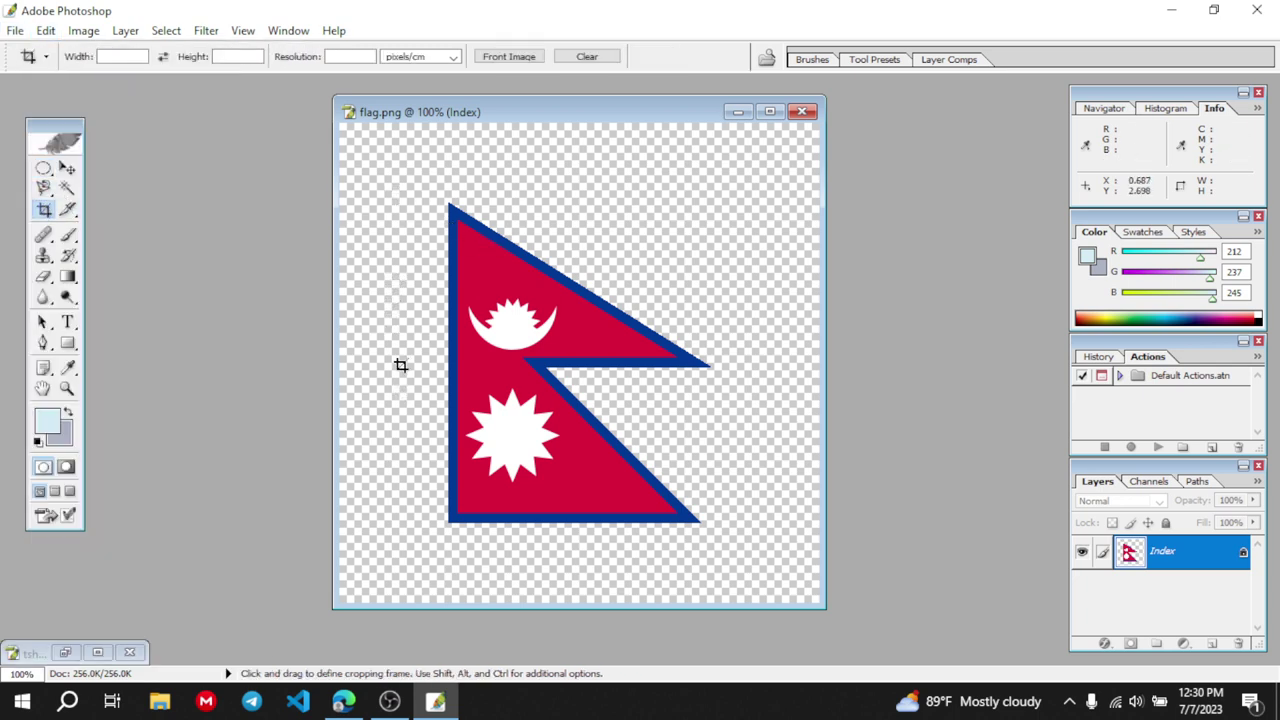
left_click_drag(400, 365, 711, 545)
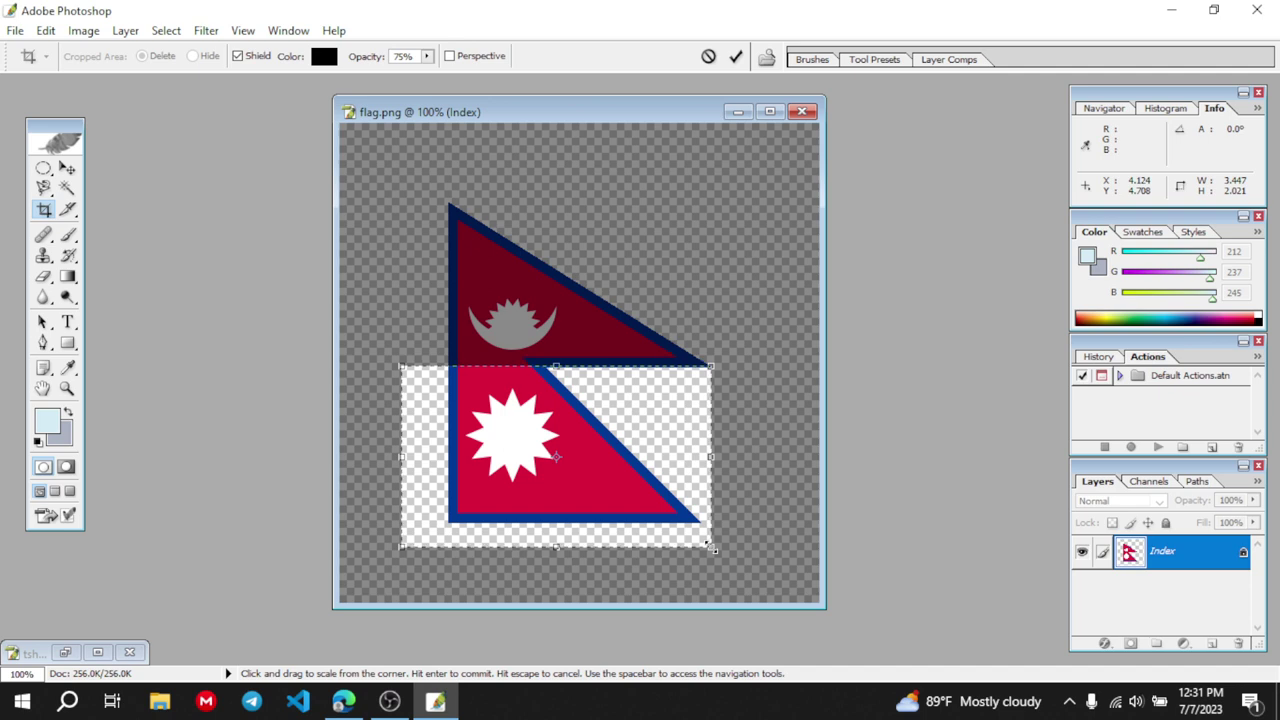
key("Return")
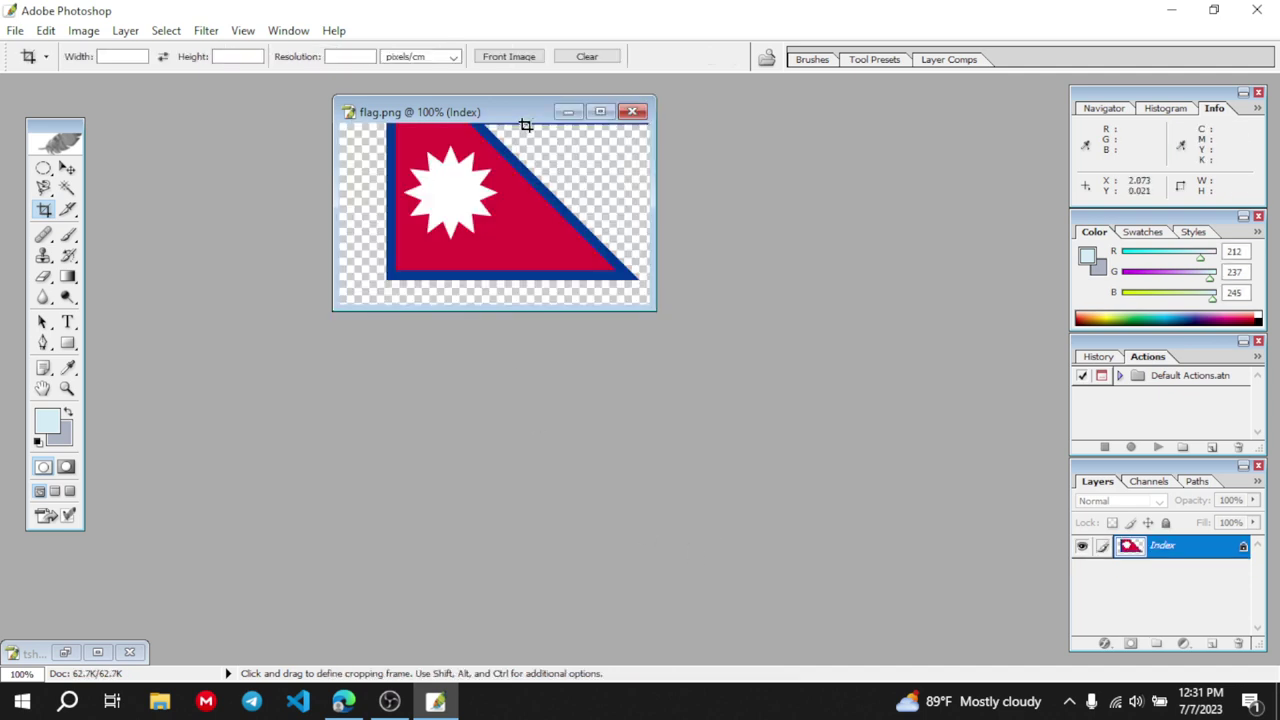
Crop the flag image again around the sun, adjusting the frame's side and upper edges to about 2.5 by 1.75
left_click_drag(525, 112, 600, 247)
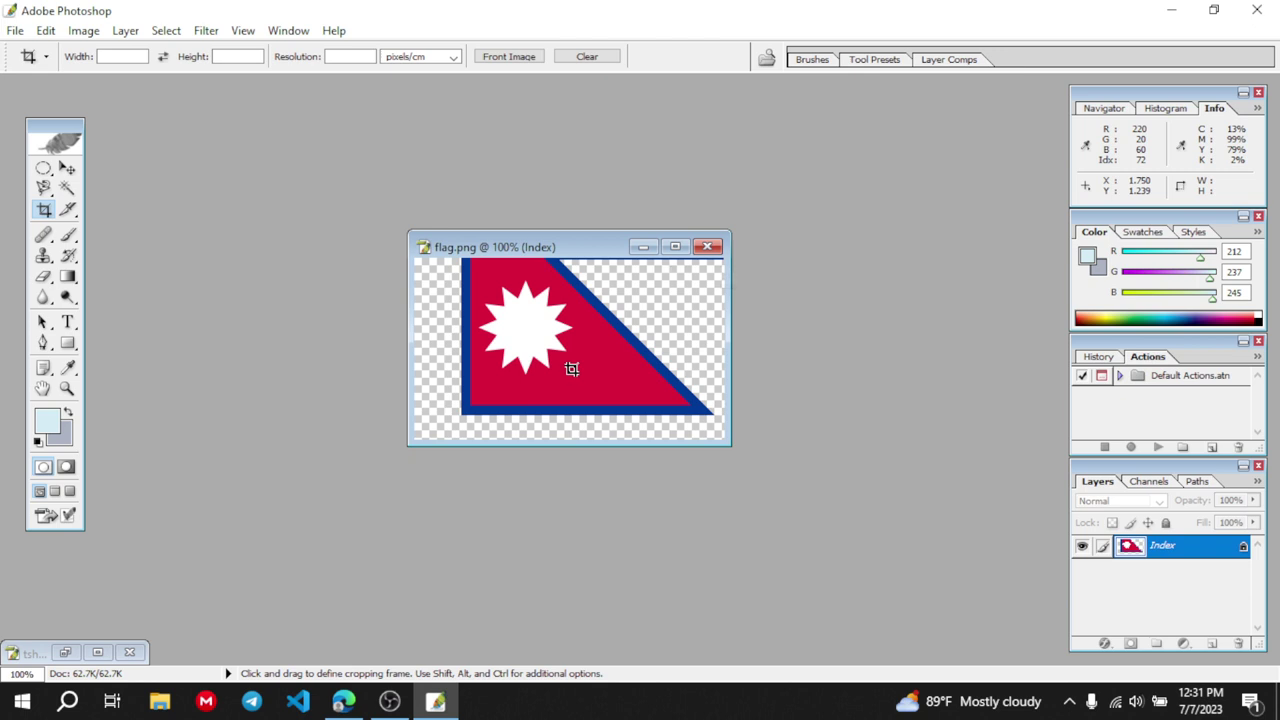
left_click_drag(446, 290, 683, 421)
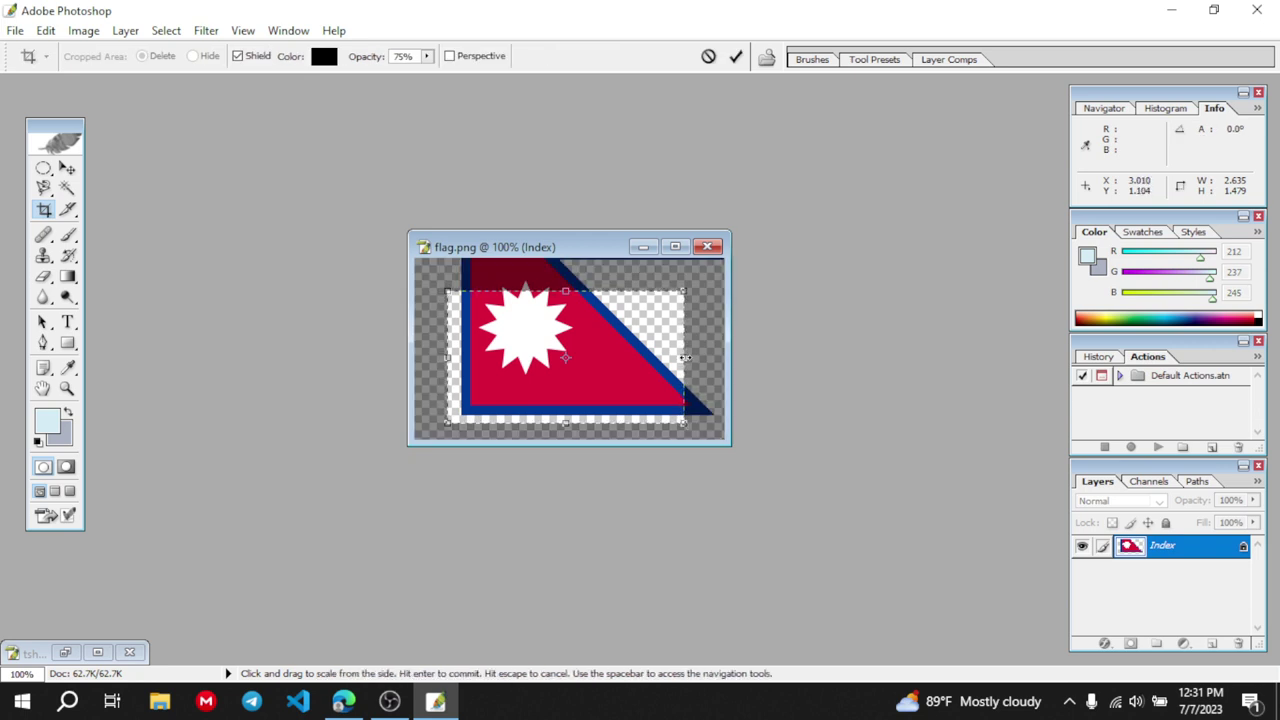
mouse_move(688, 358)
left_mouse_down()
mouse_move(717, 358)
mouse_move(671, 358)
left_mouse_up()
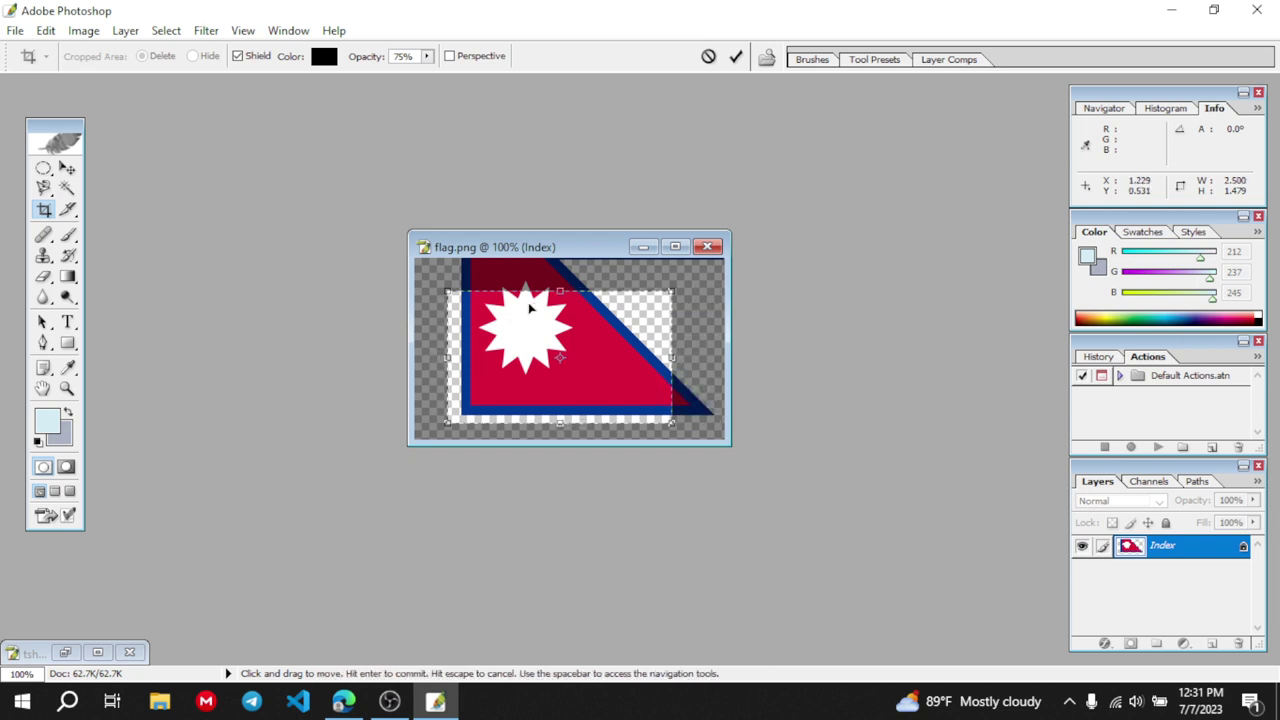
left_click_drag(560, 291, 563, 268)
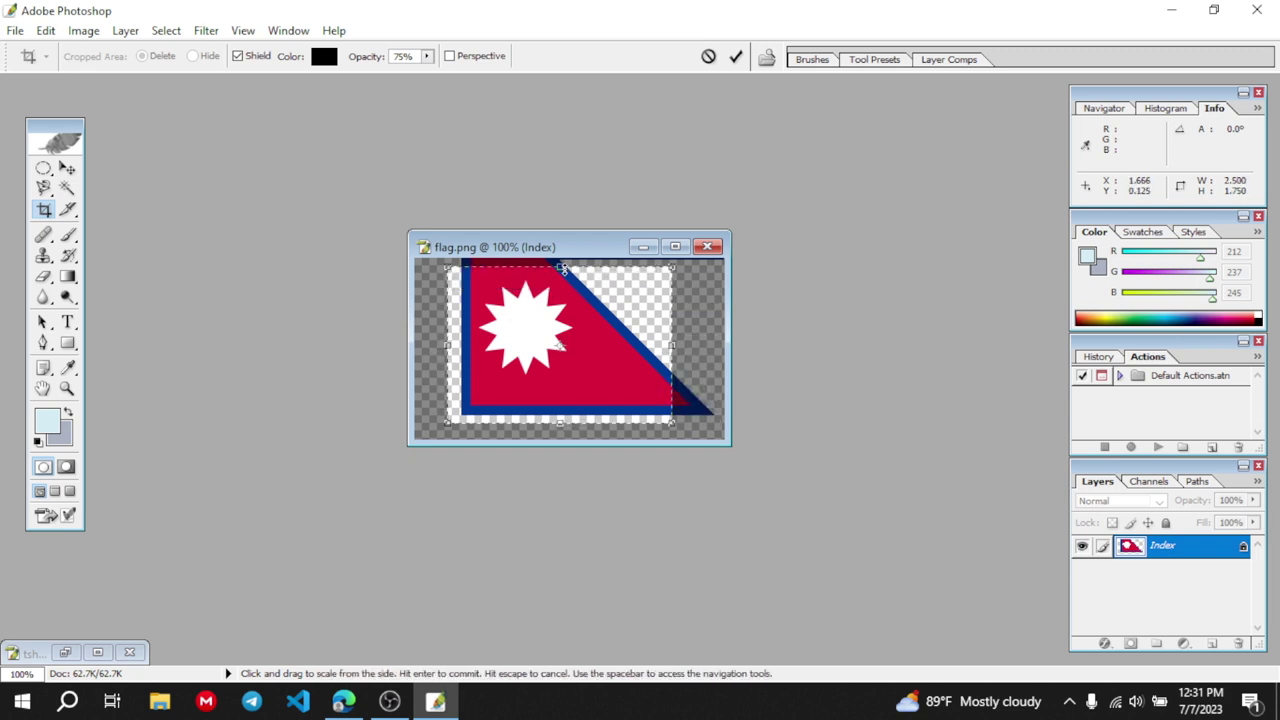
key("Return")
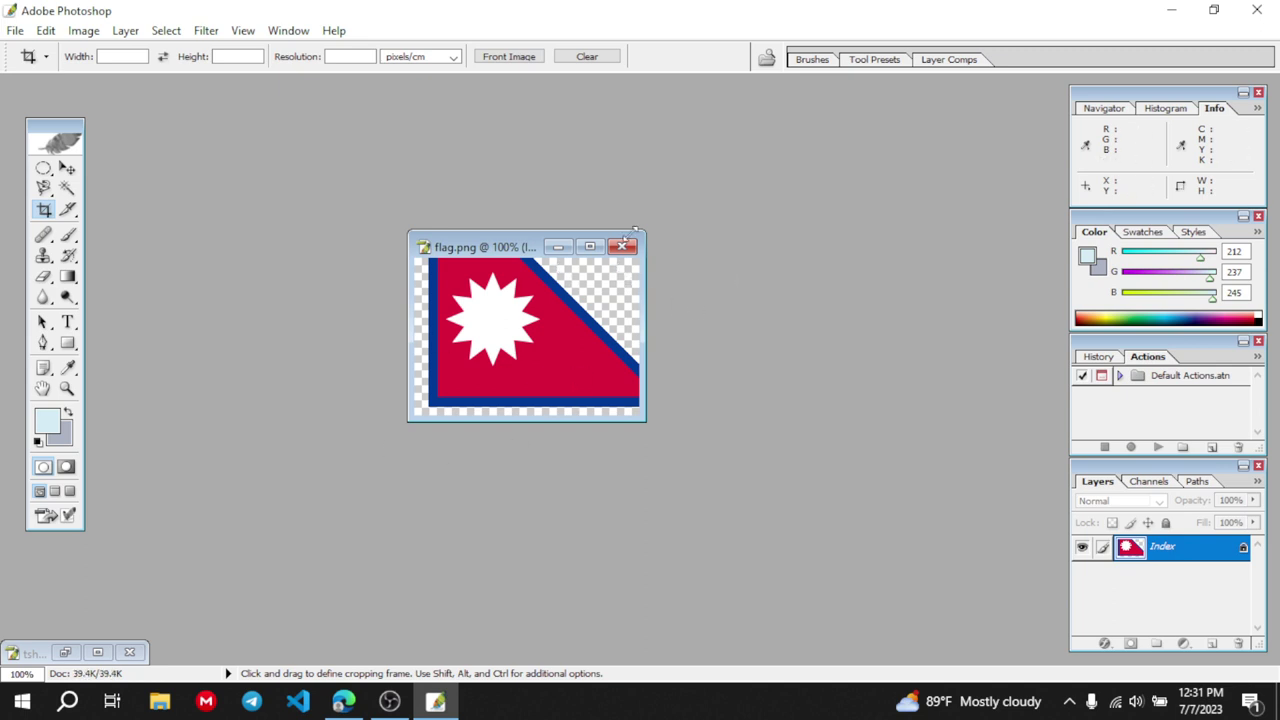
Switch to the textbook PDF and examine the four cropping steps and their Cropping and After Cropping figures
left_click(343, 703)
scroll(569, 548, "up", 3)
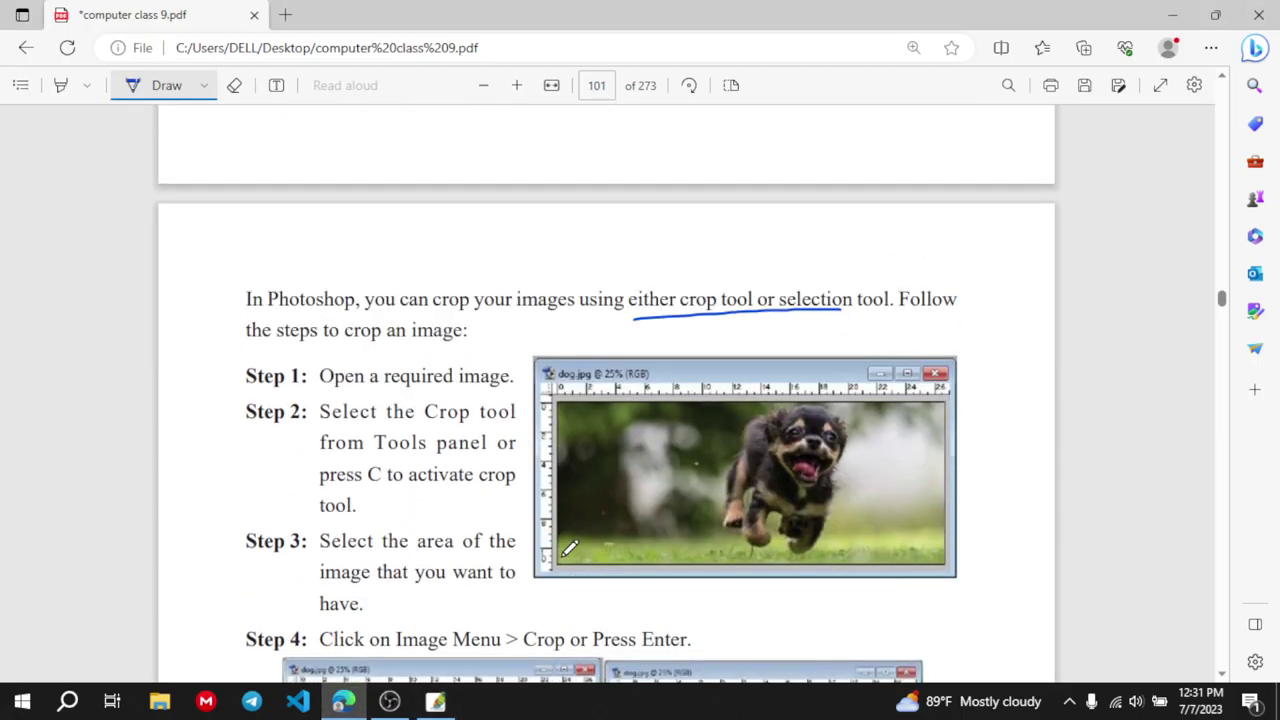
scroll(569, 548, "down", 3)
scroll(569, 548, "down", 1)
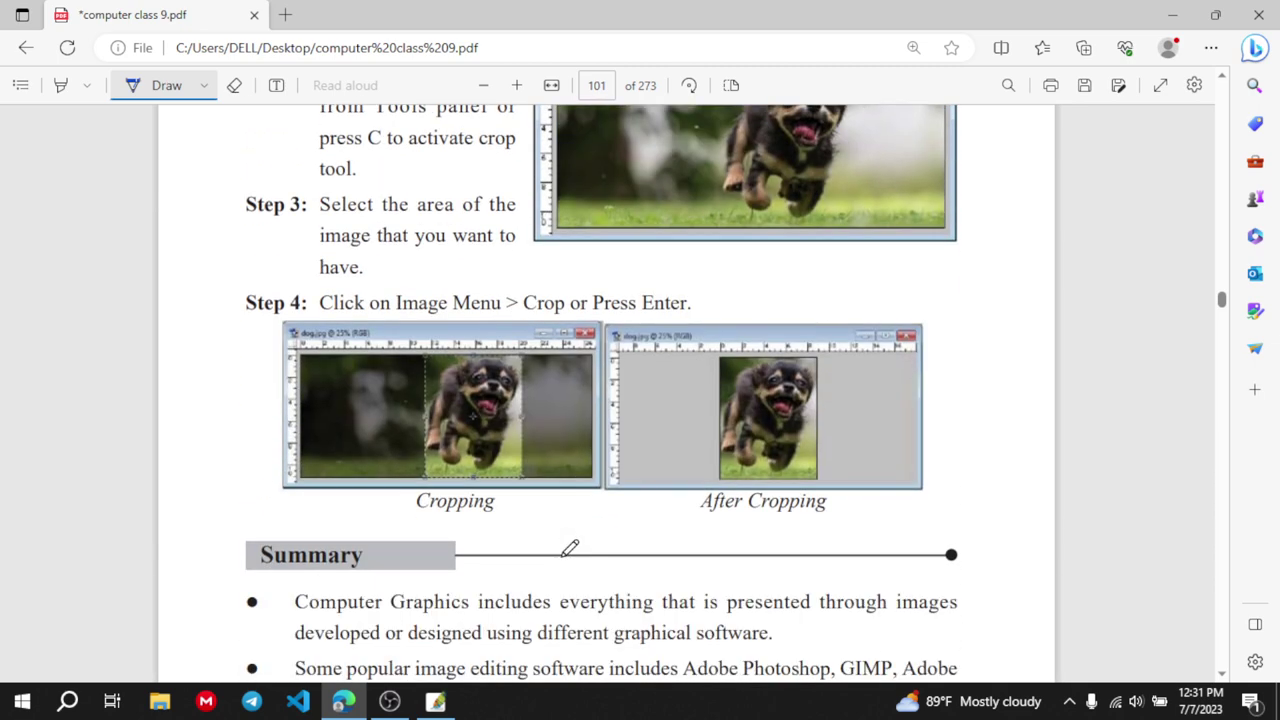
Switch back to Photoshop and close flag.png without saving the changes
left_click(435, 703)
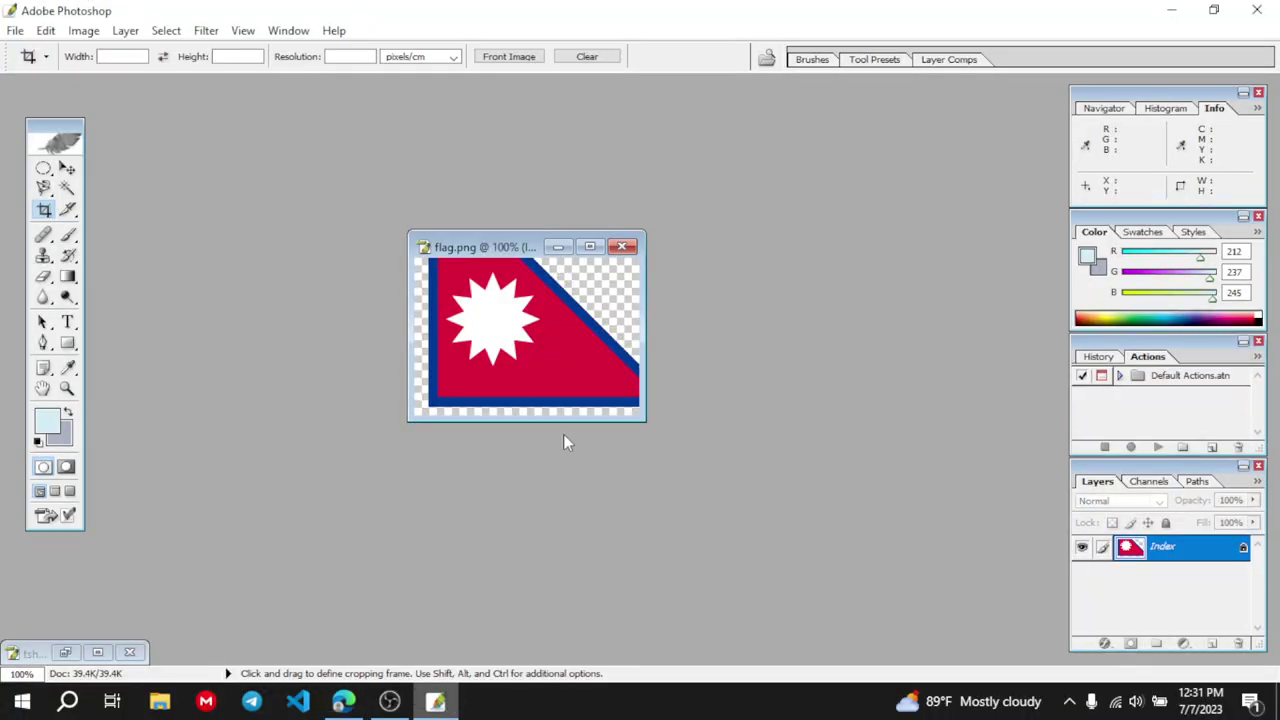
left_click(621, 246)
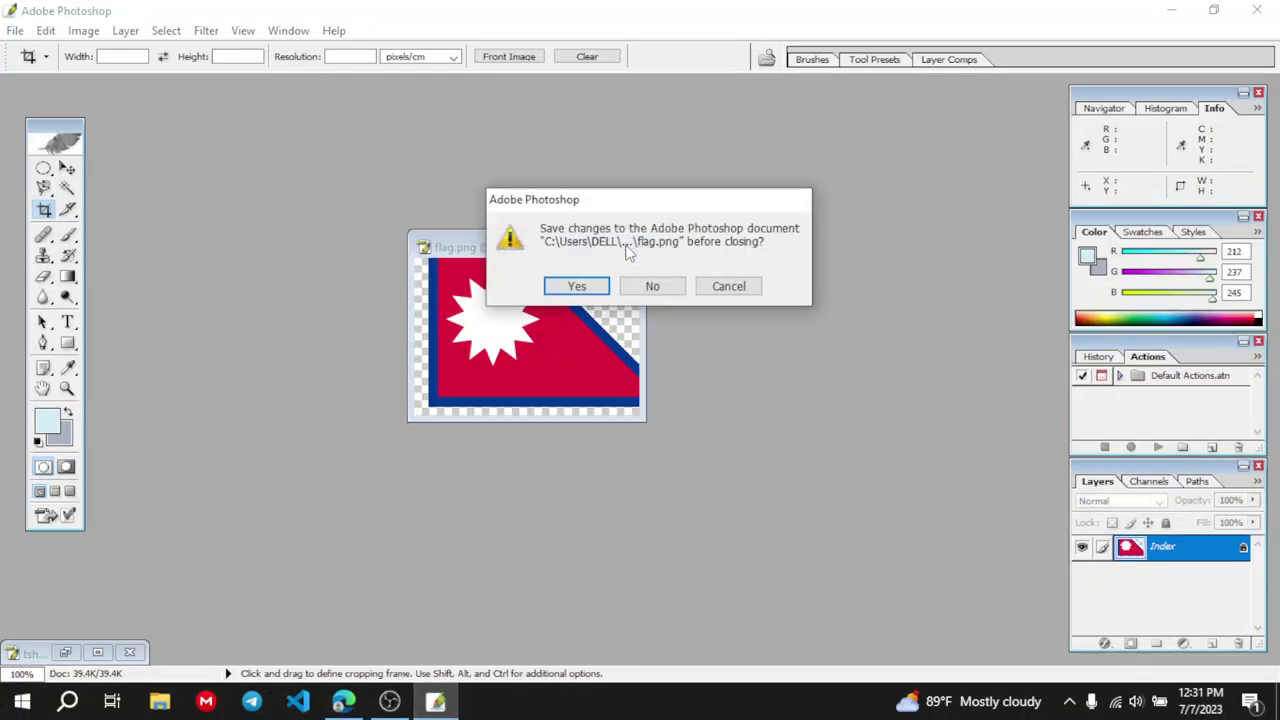
left_click(654, 285)
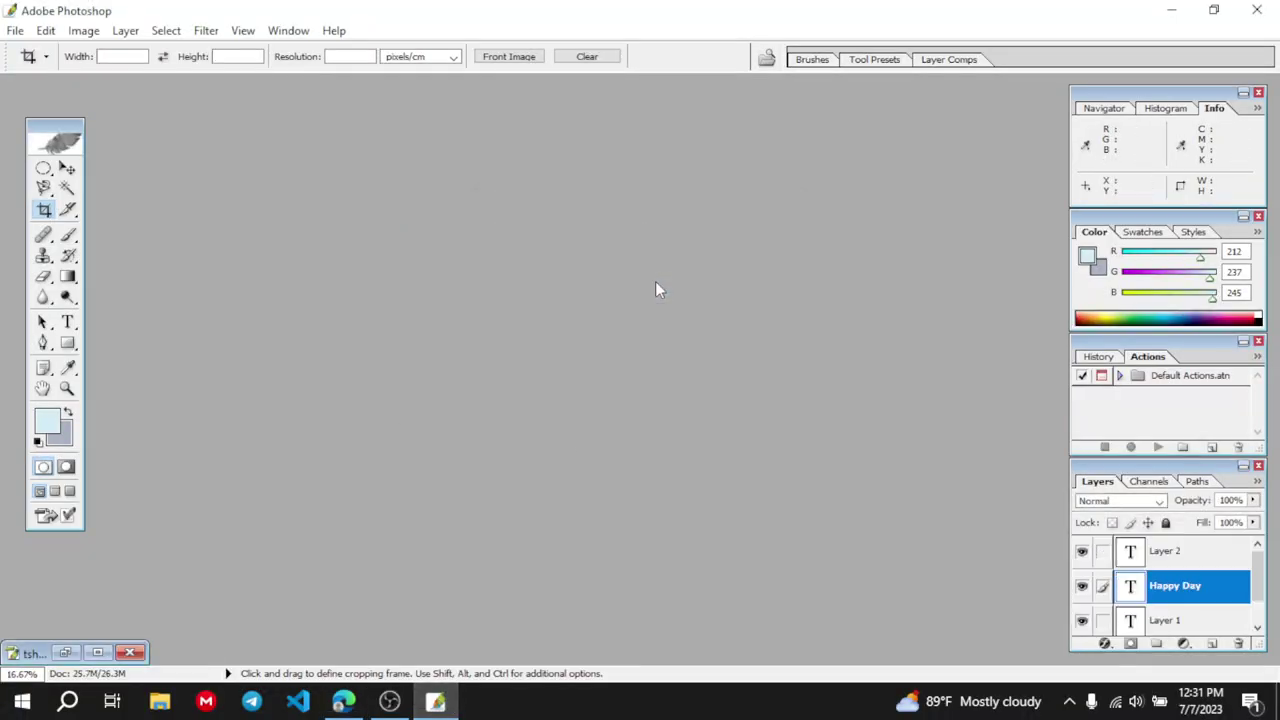
Bring up the Open dialog and browse the sample pictures in the Photoshop image folder
left_click(15, 30)
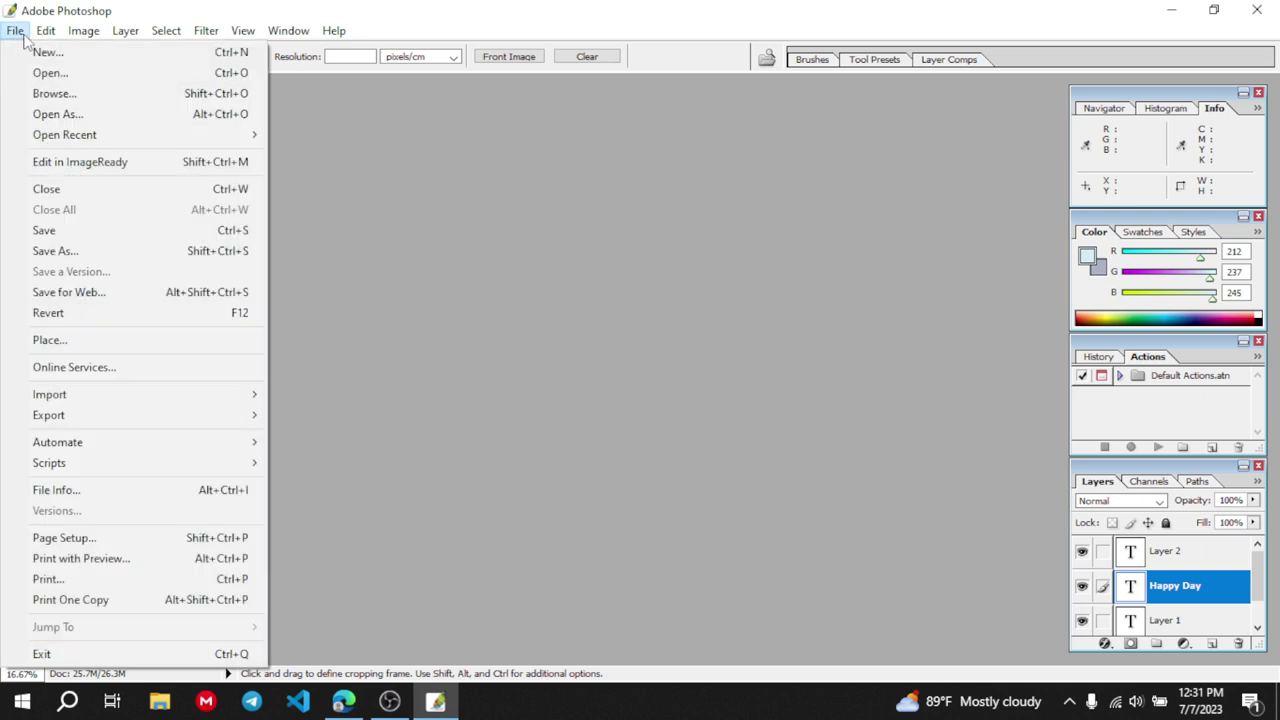
mouse_move(46, 30)
left_click(429, 207)
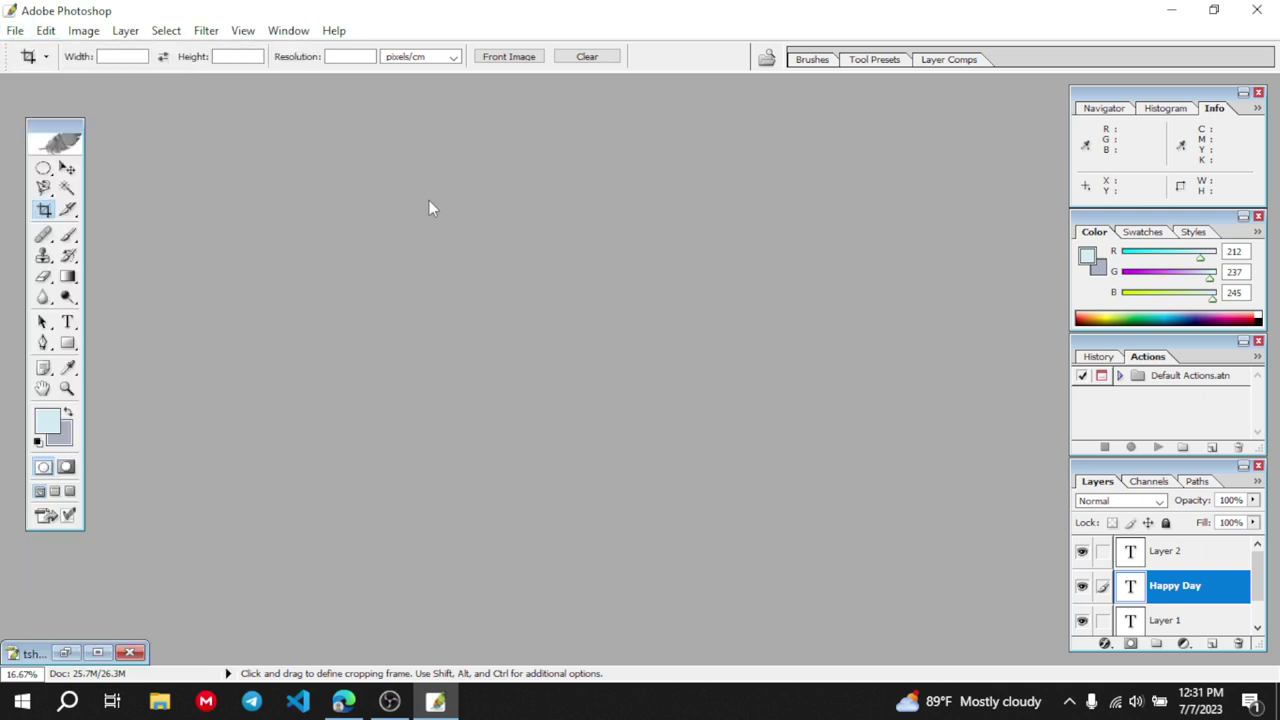
left_click(15, 30)
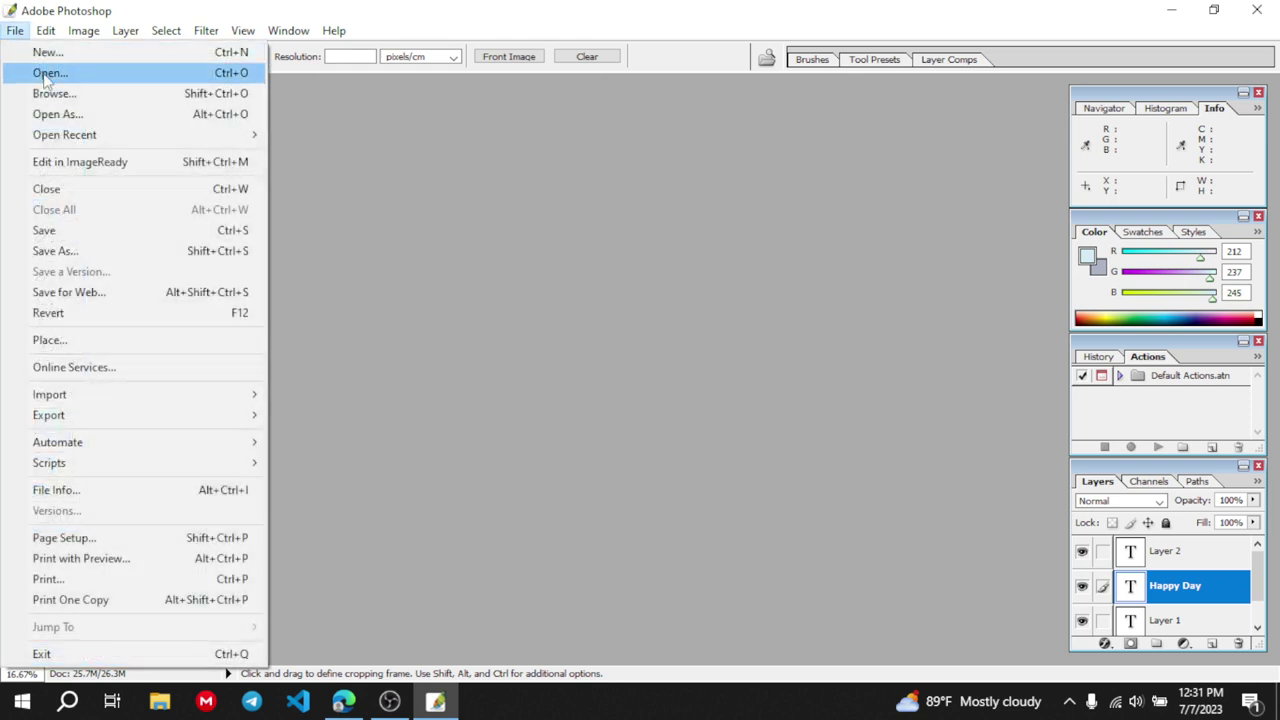
left_click(47, 73)
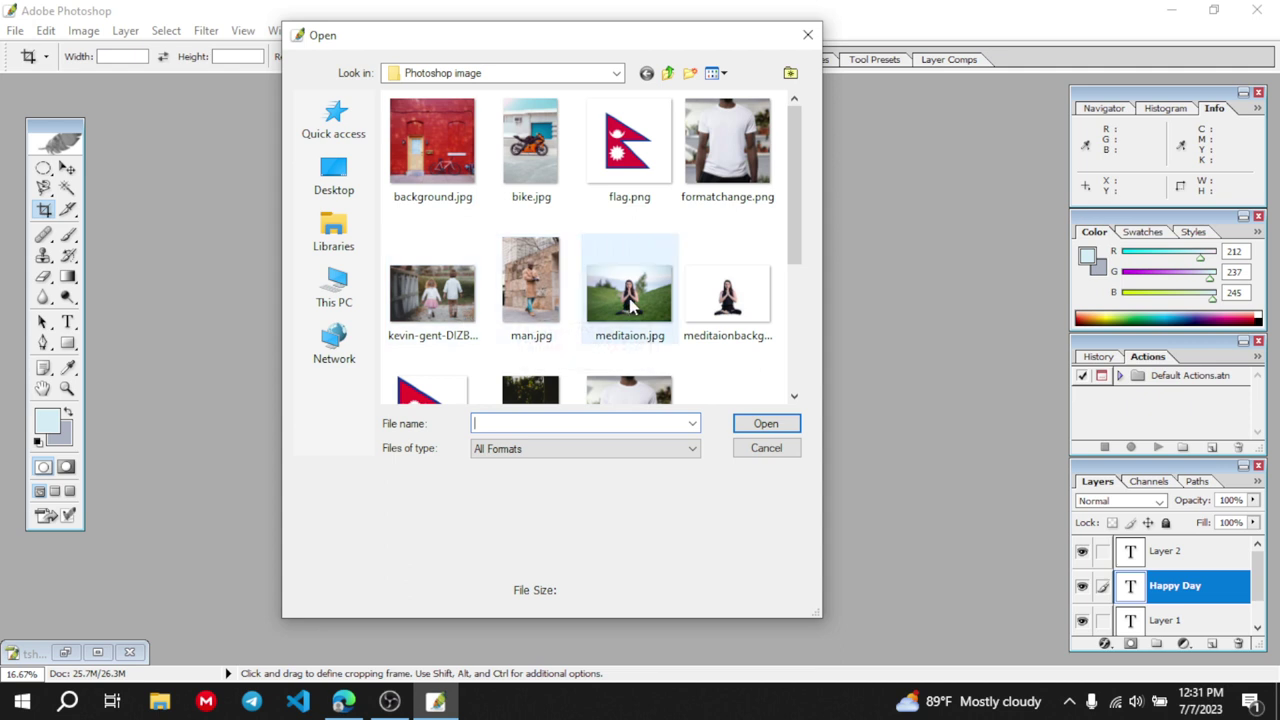
scroll(630, 307, "down", 1)
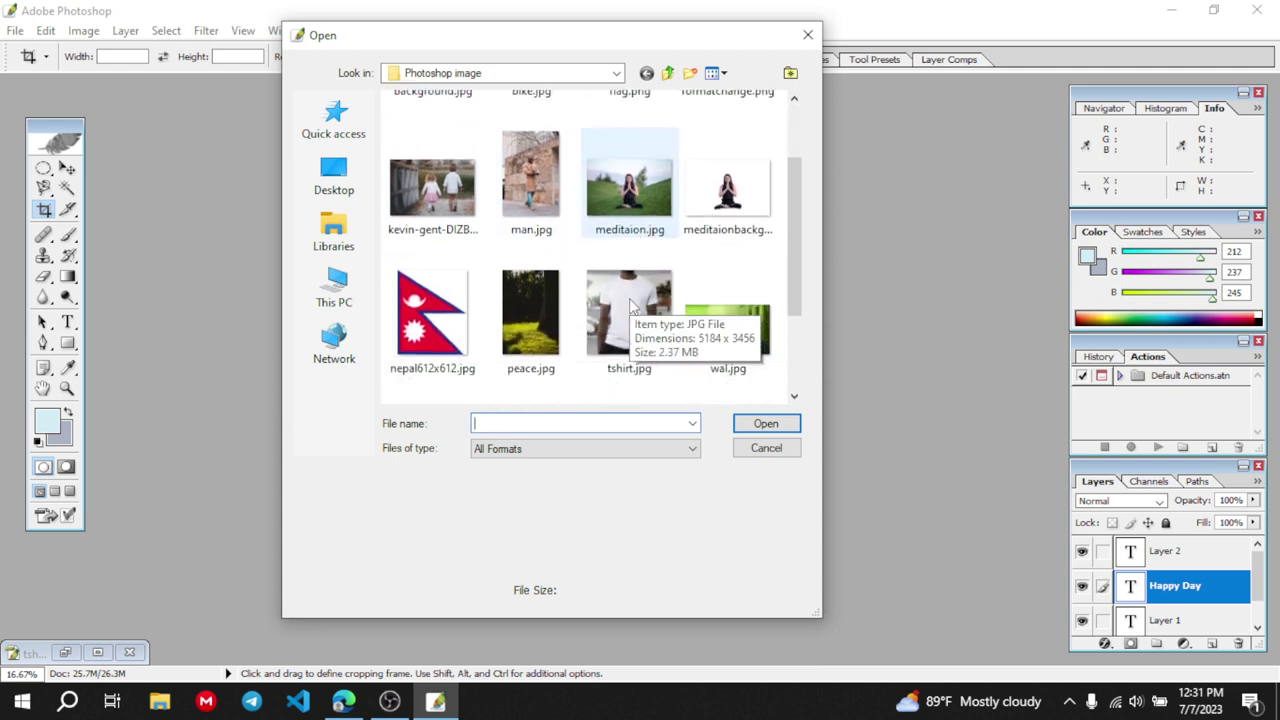
scroll(630, 307, "up", 1)
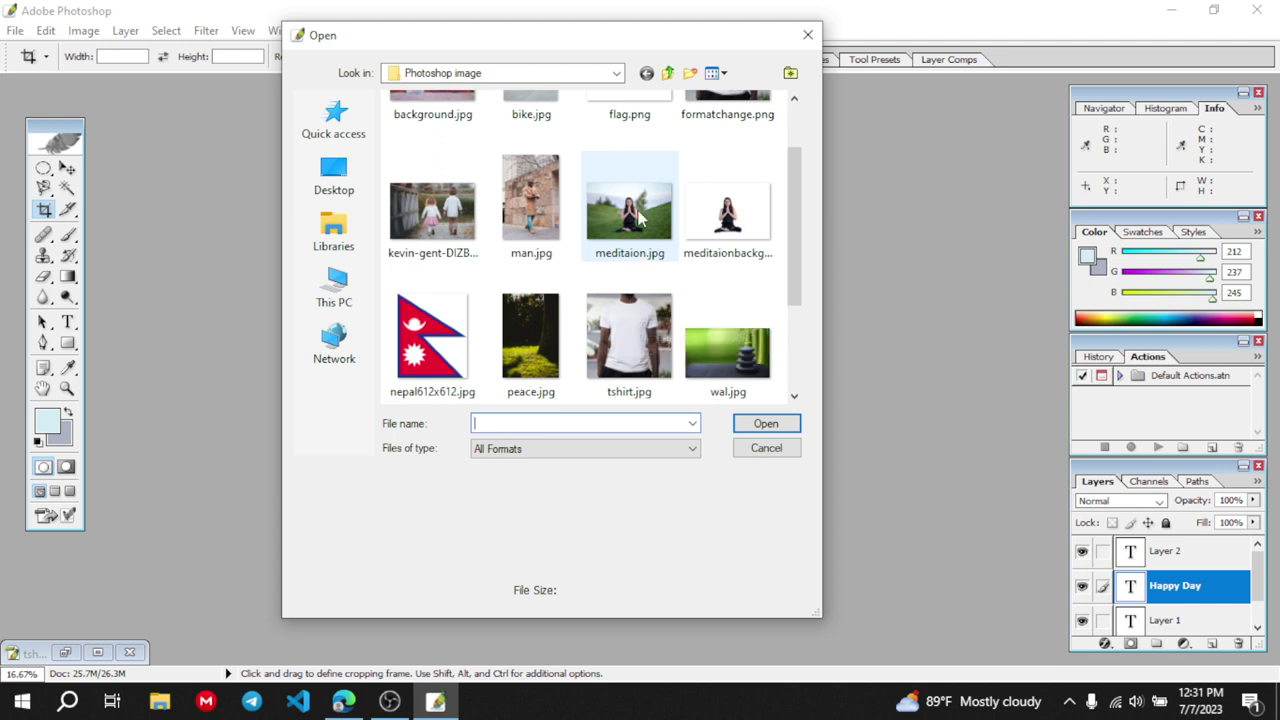
Select the non-adjacent files meditaion.jpg and peace.jpg together, and clear the file selection
left_click(639, 214)
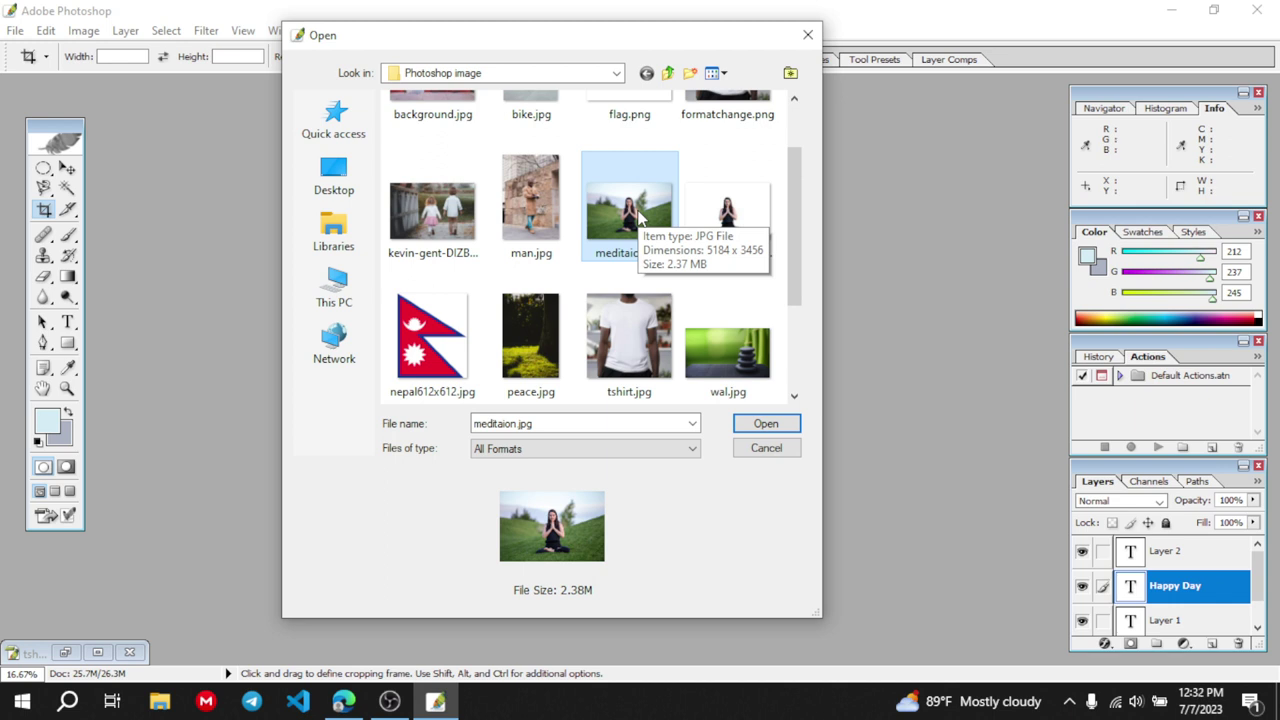
left_click(528, 338, "ctrl")
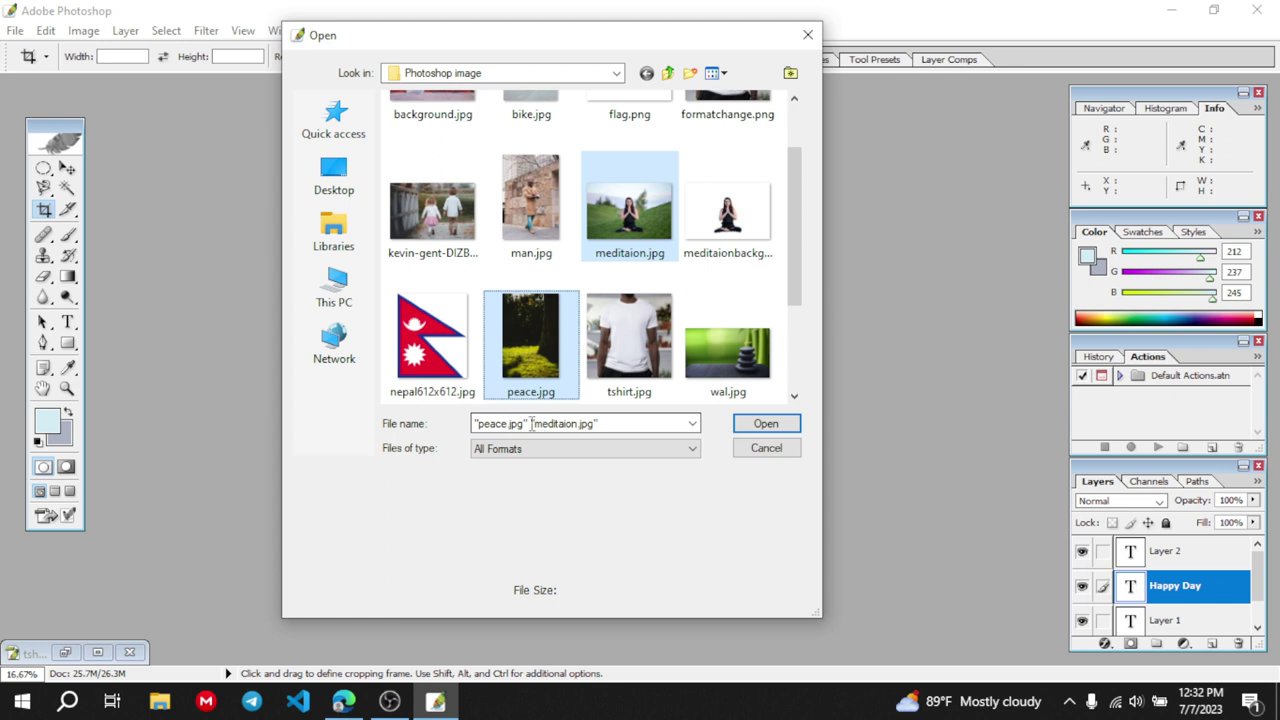
left_click(631, 423)
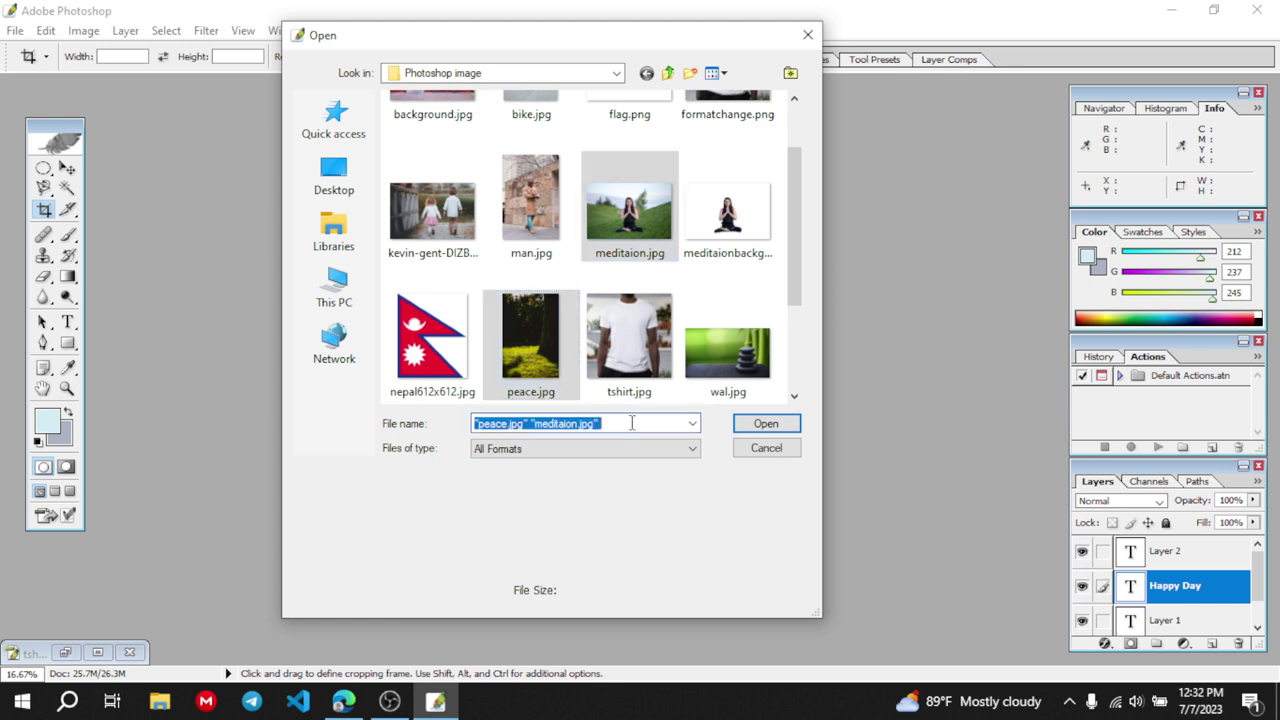
left_click(750, 278)
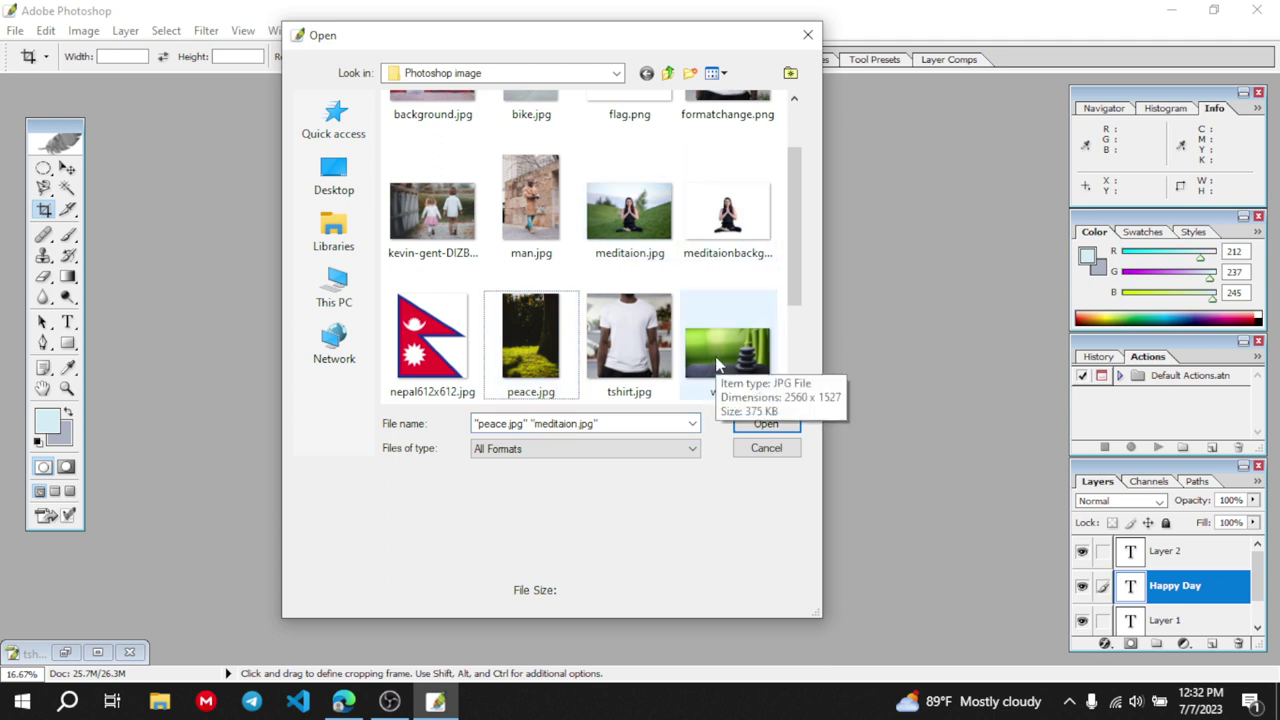
Select the continuous range of files from meditaion.jpg to wal.jpg, and clear the file selection
left_click(636, 218)
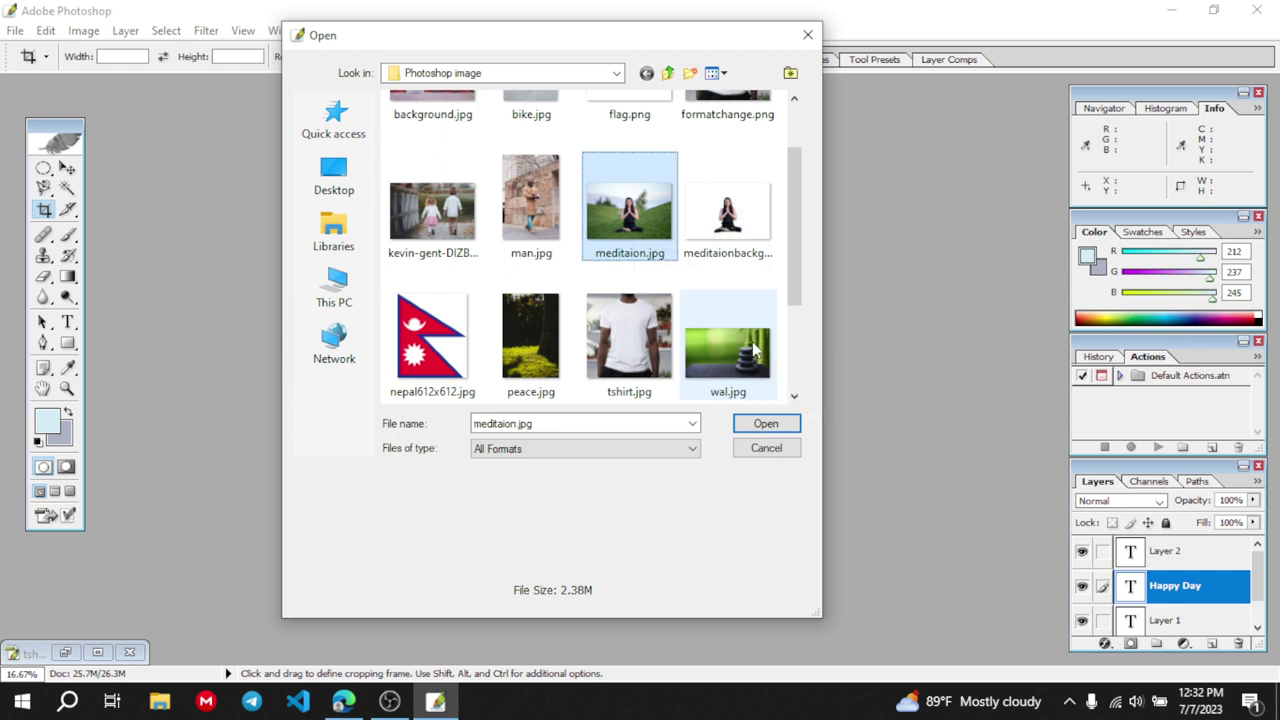
left_click(752, 346, "shift")
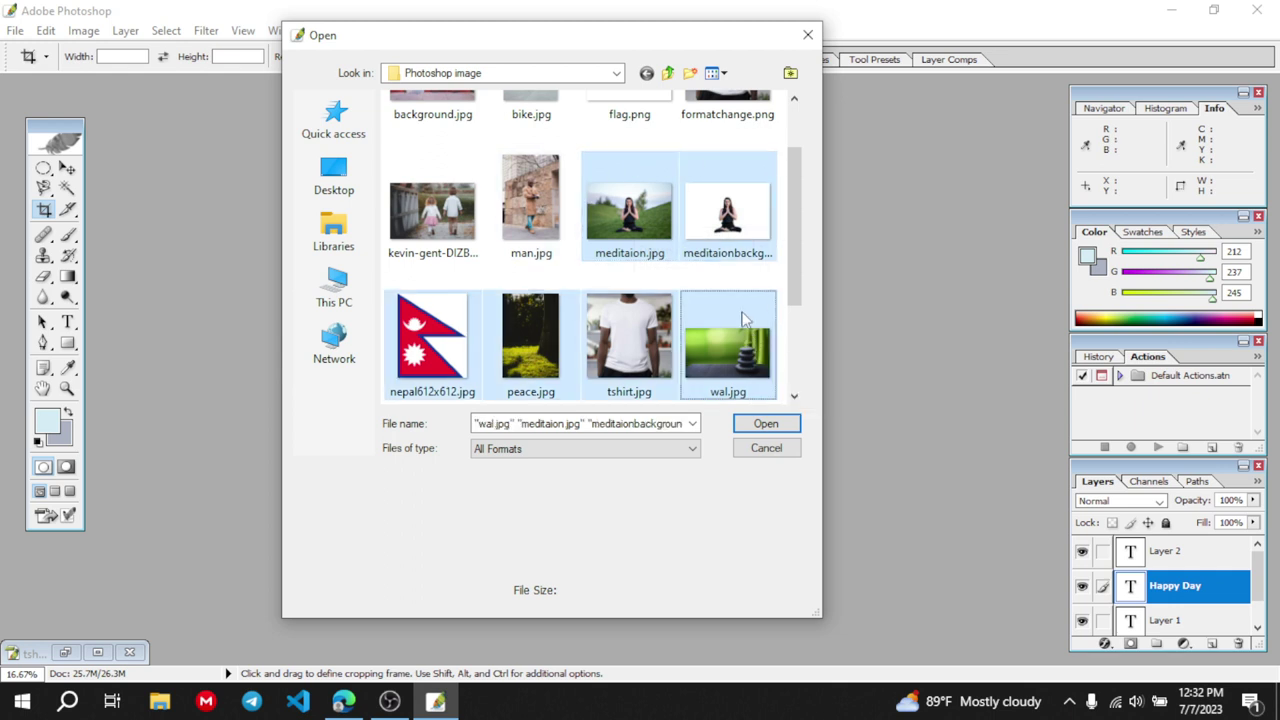
left_click(740, 281)
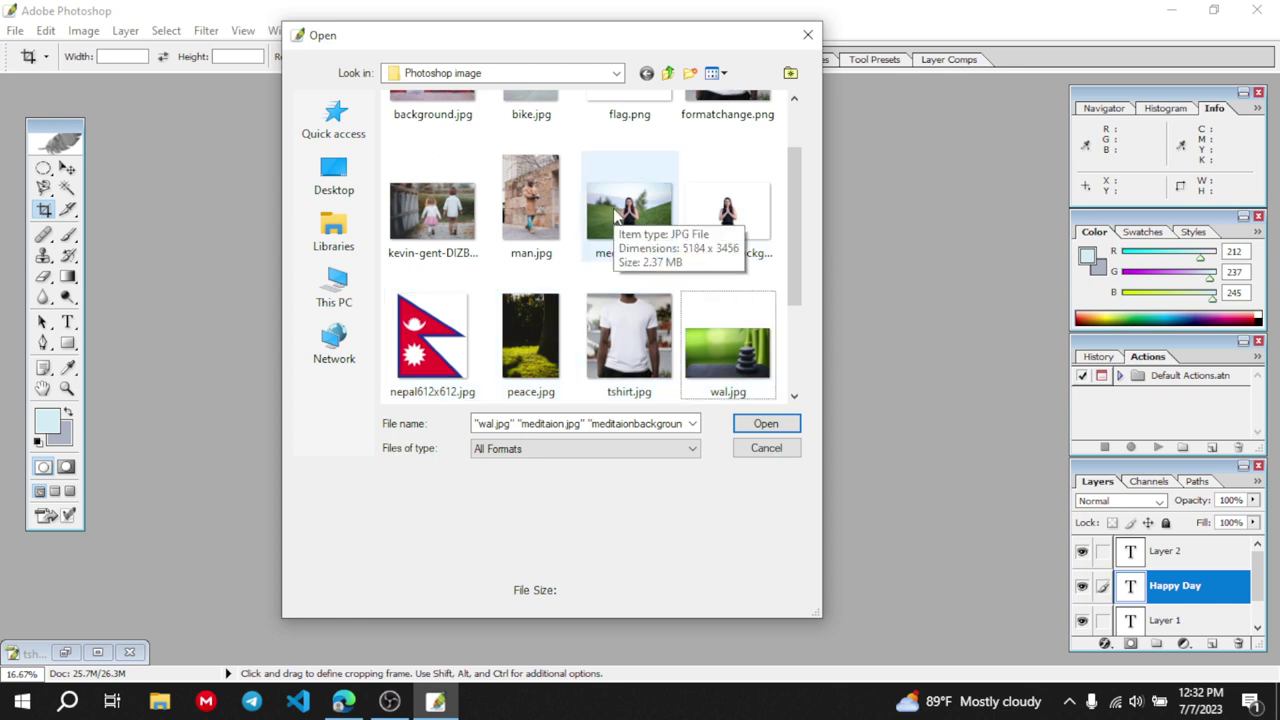
Select only meditaion.jpg and peace.jpg and open both images at once
left_click(616, 215)
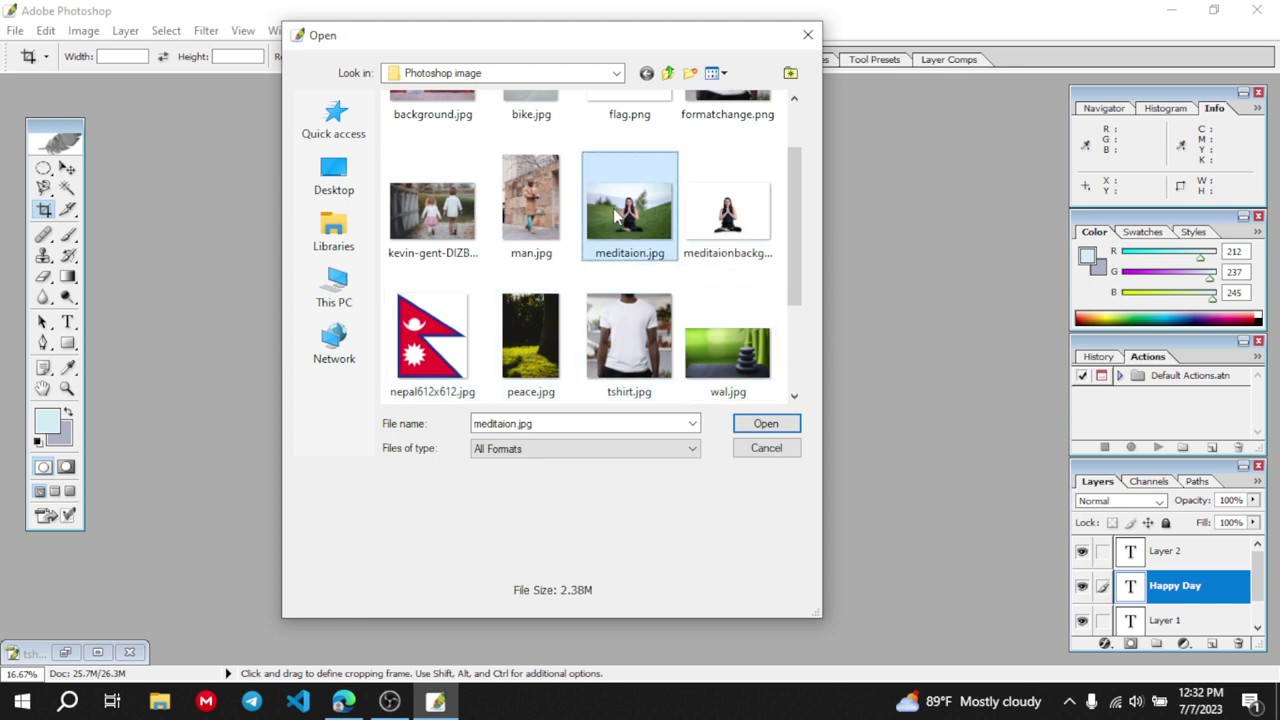
left_click(515, 337, "ctrl")
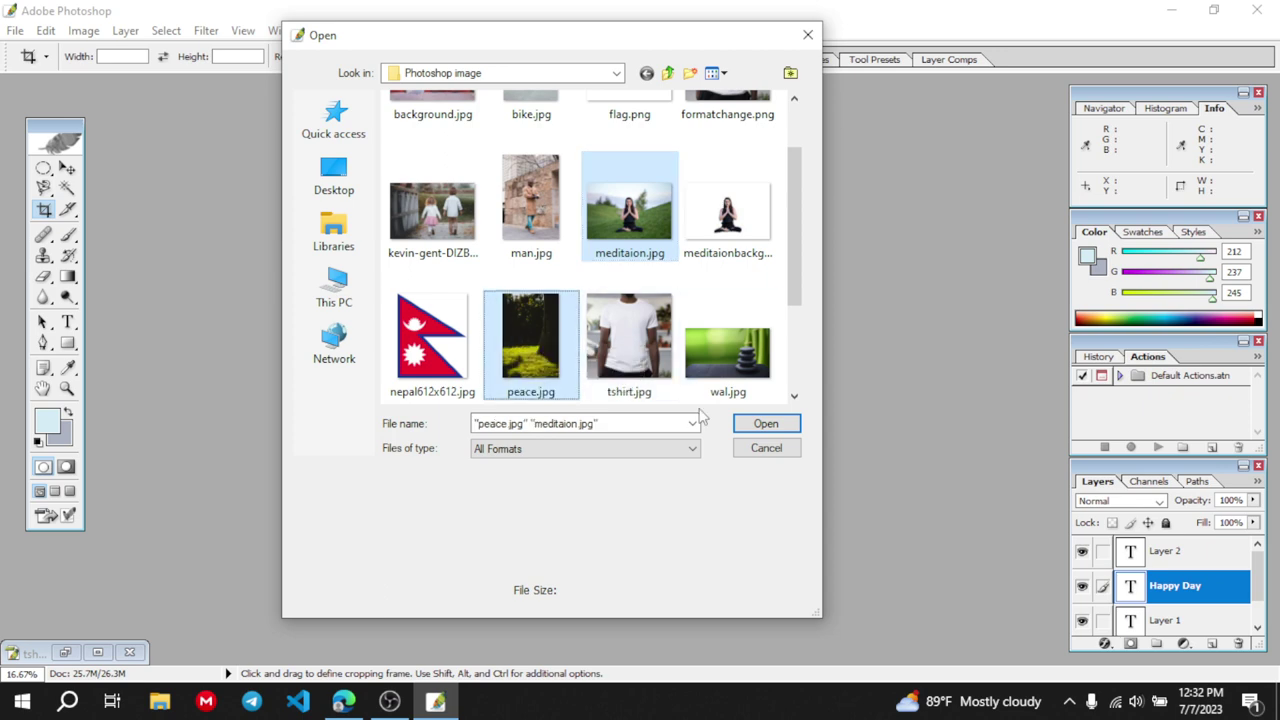
left_click(781, 428)
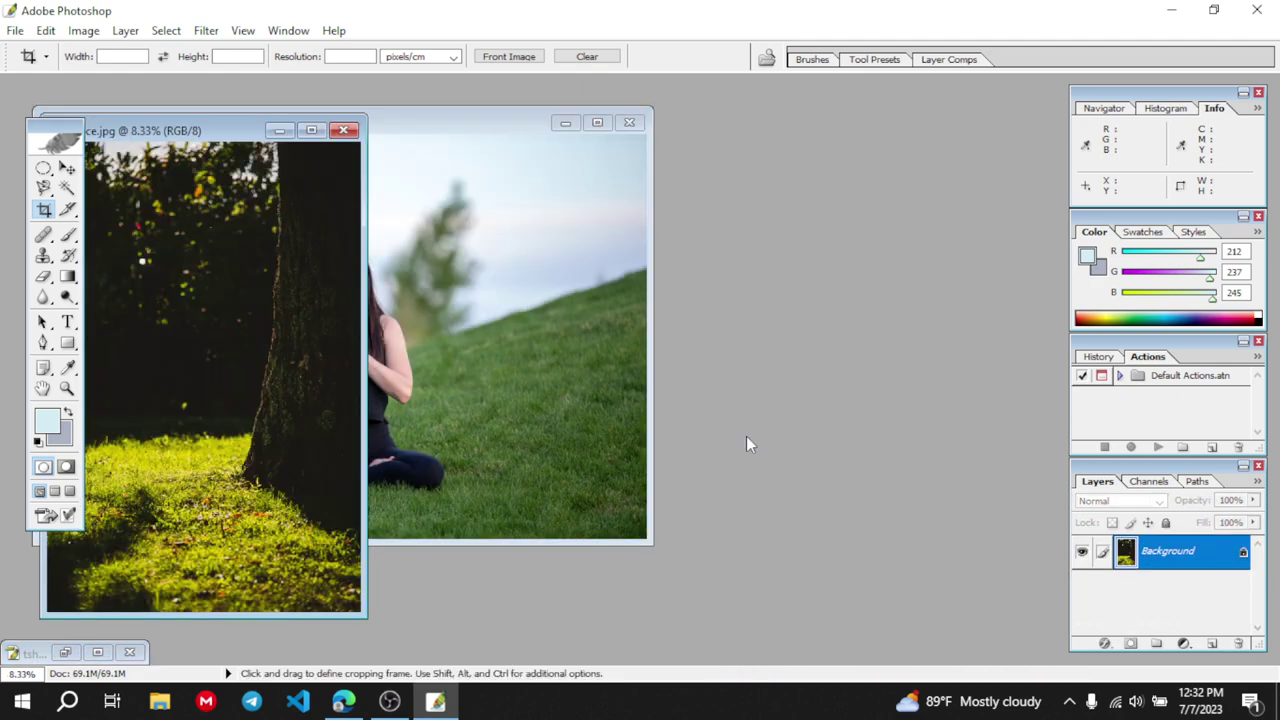
Minimize peace.jpg, maximize meditaion.jpg and magnify it to 25% around the seated woman
left_click_drag(222, 135, 857, 168)
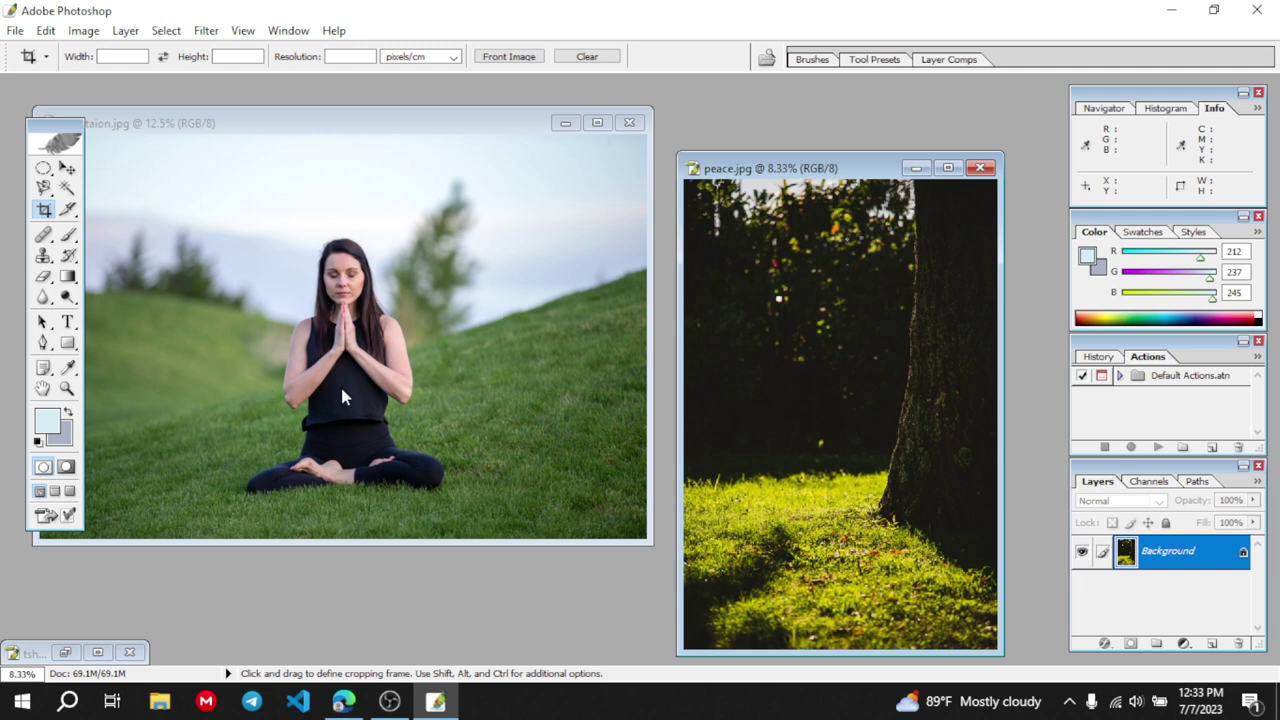
left_click(66, 389)
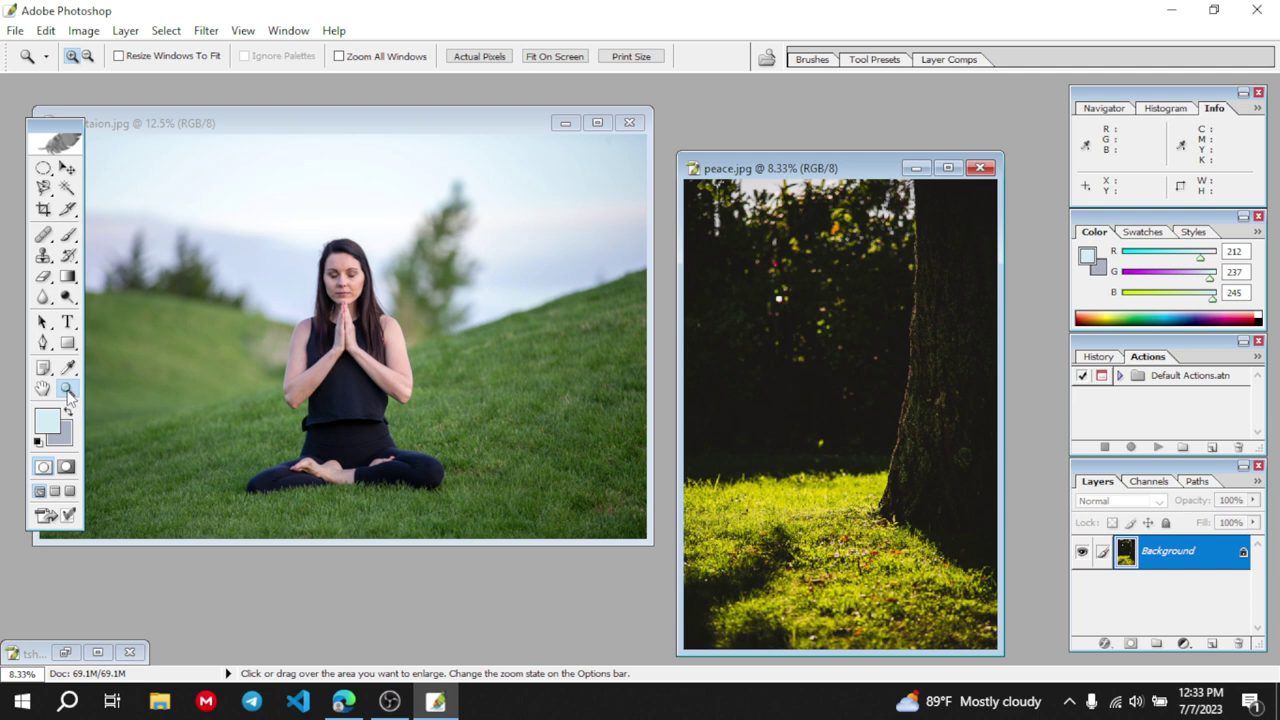
left_click(345, 308)
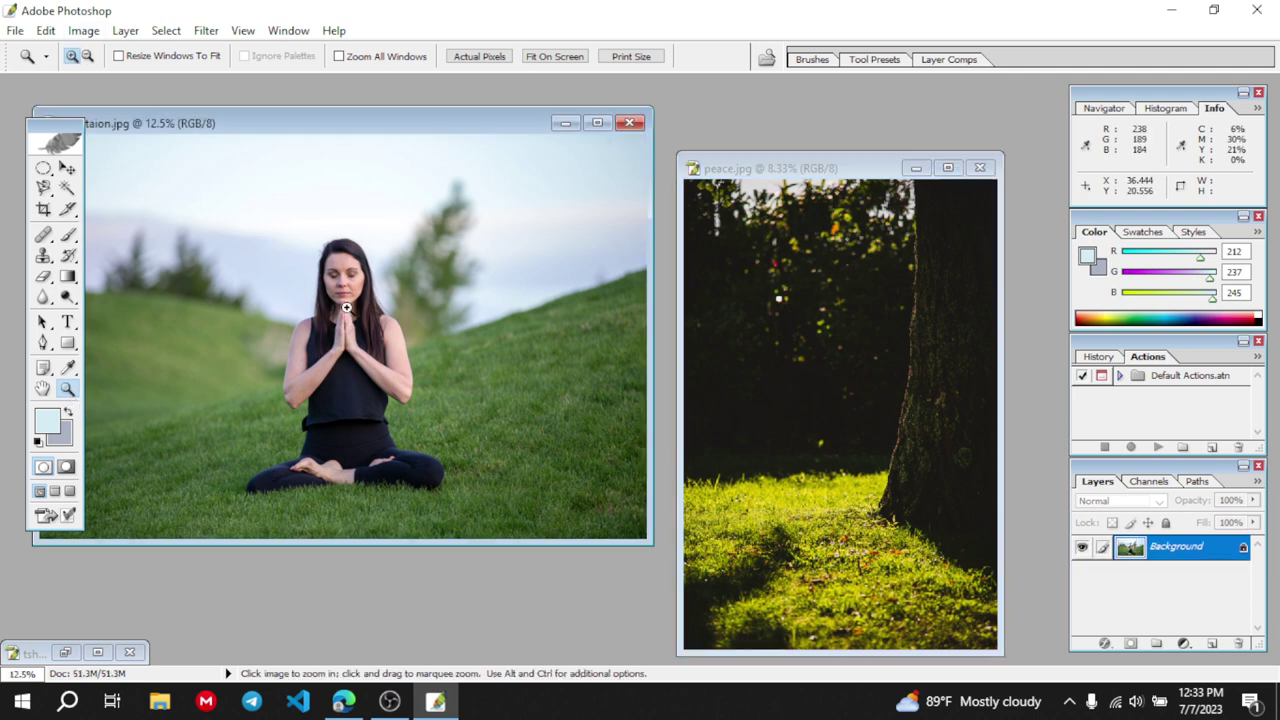
left_click(345, 308)
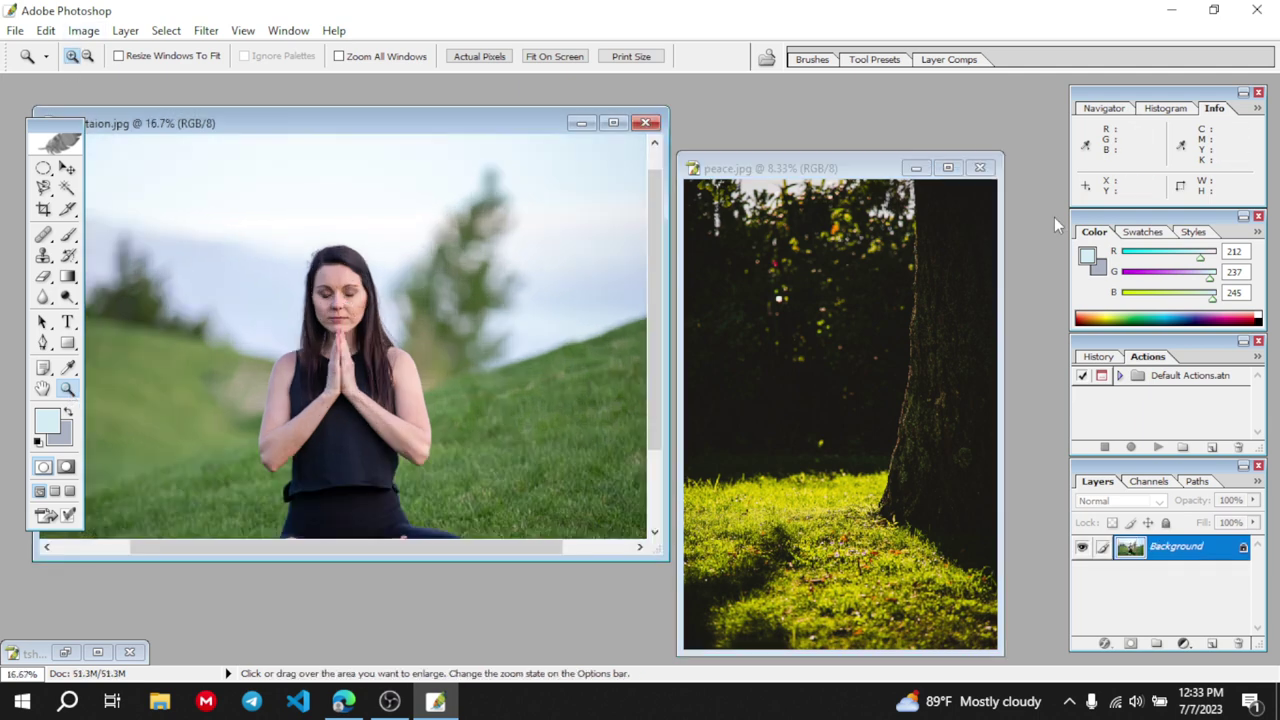
left_click(914, 168)
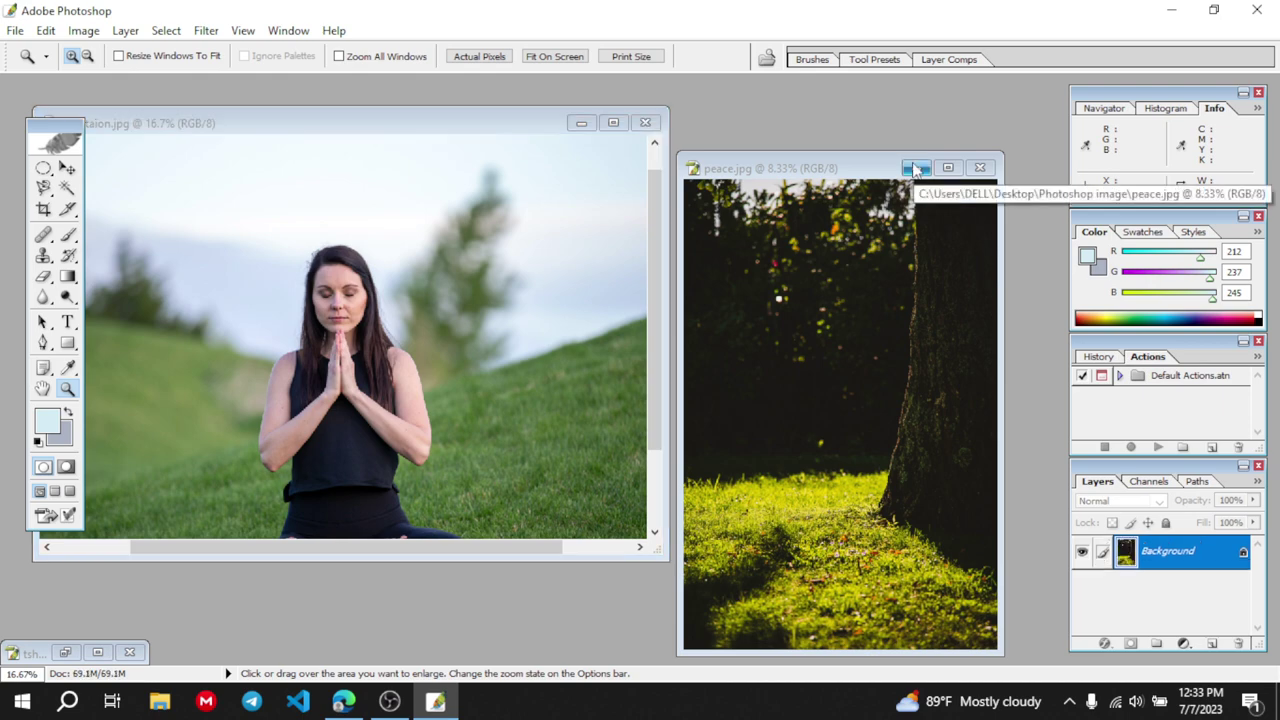
left_click_drag(366, 124, 576, 145)
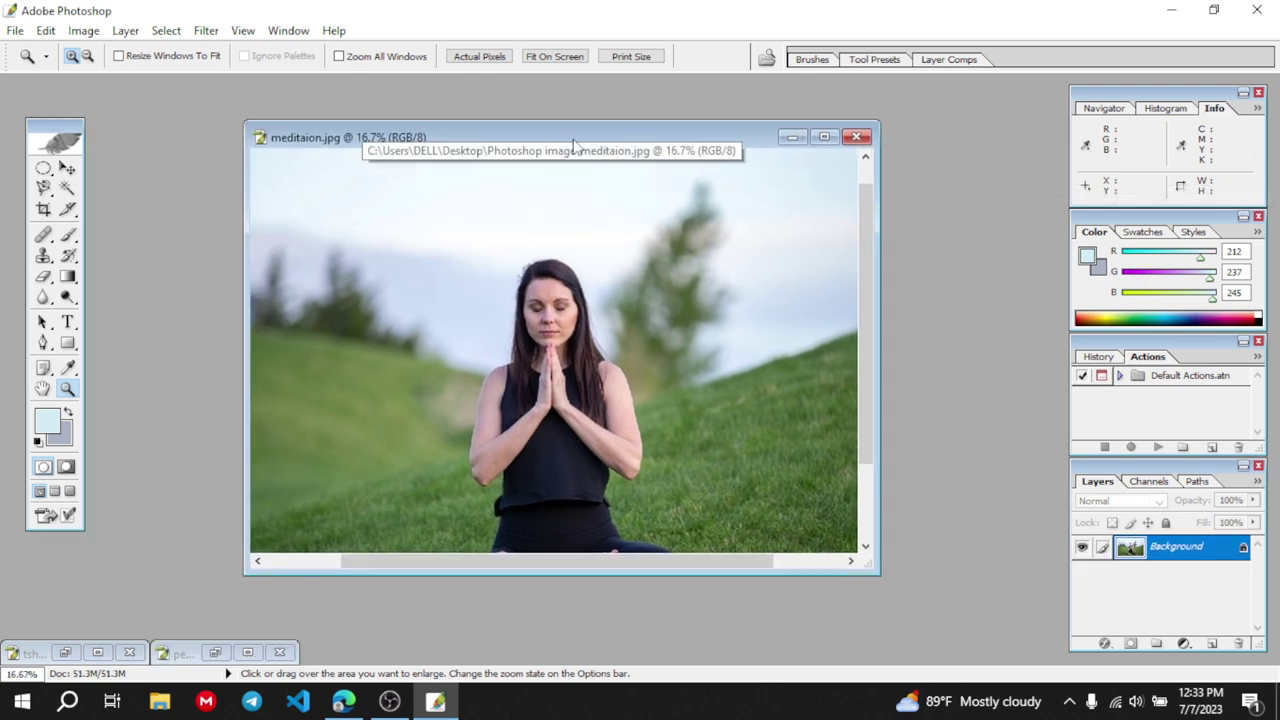
left_click(824, 136)
left_click(655, 360)
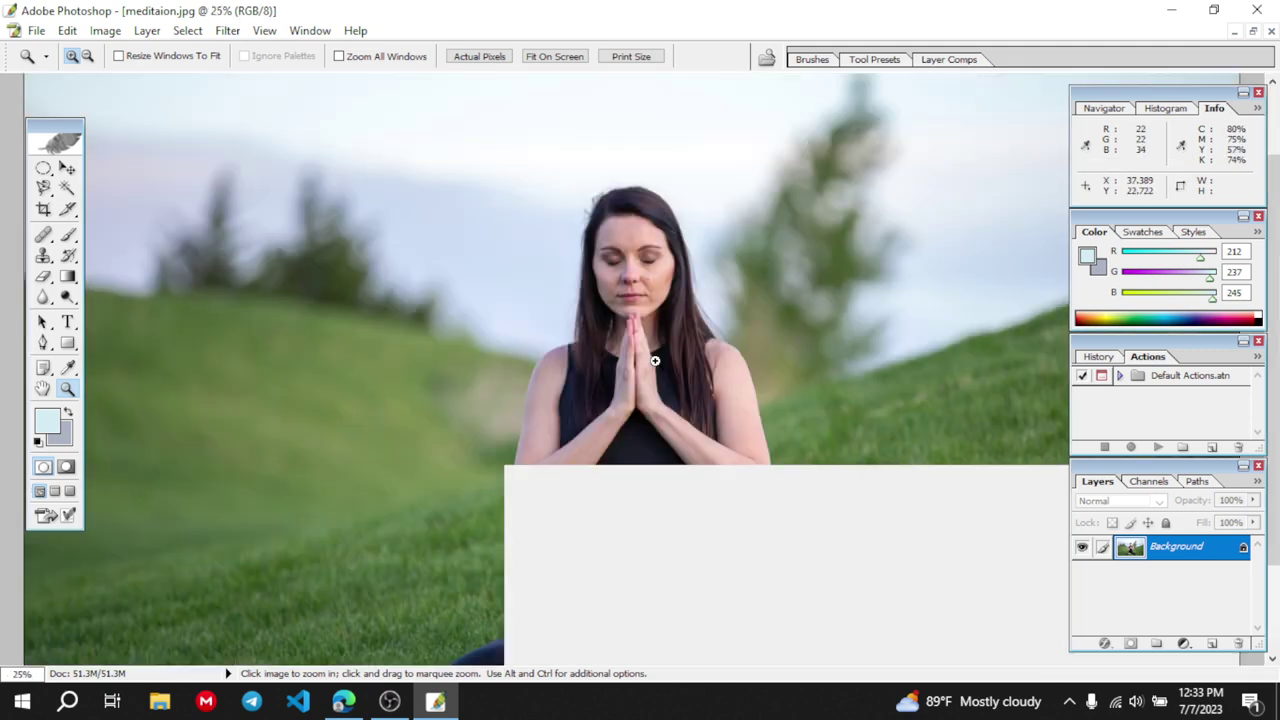
scroll(655, 360, "down", 2)
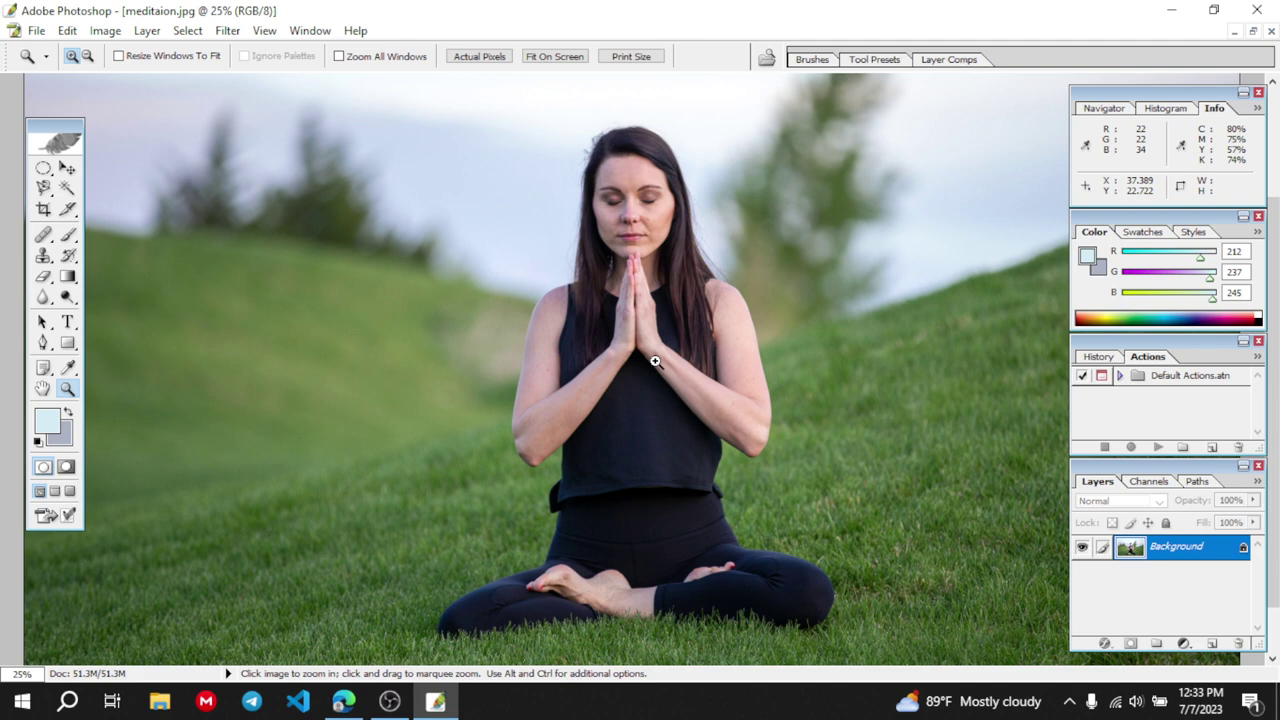
Outline the seated woman in meditaion.jpg with the Magnetic Lasso, removing stray anchor points in the grass, and close the selection
left_click(44, 189)
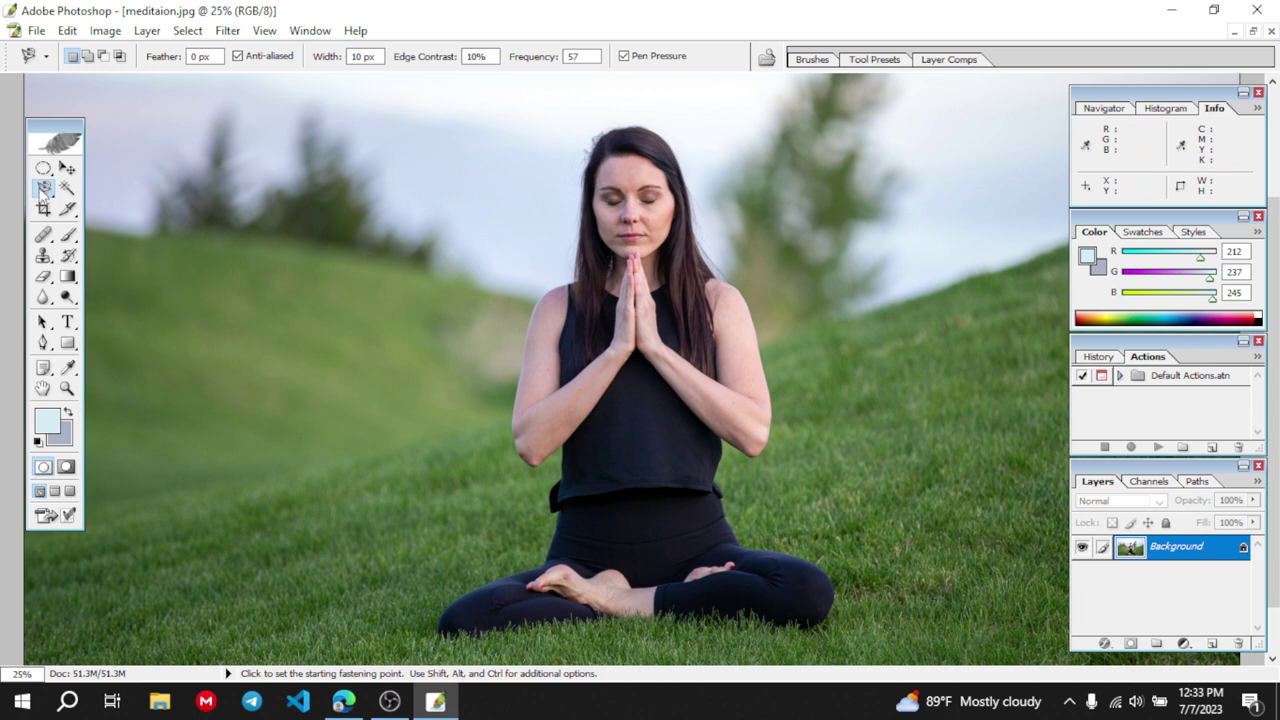
left_click(43, 188)
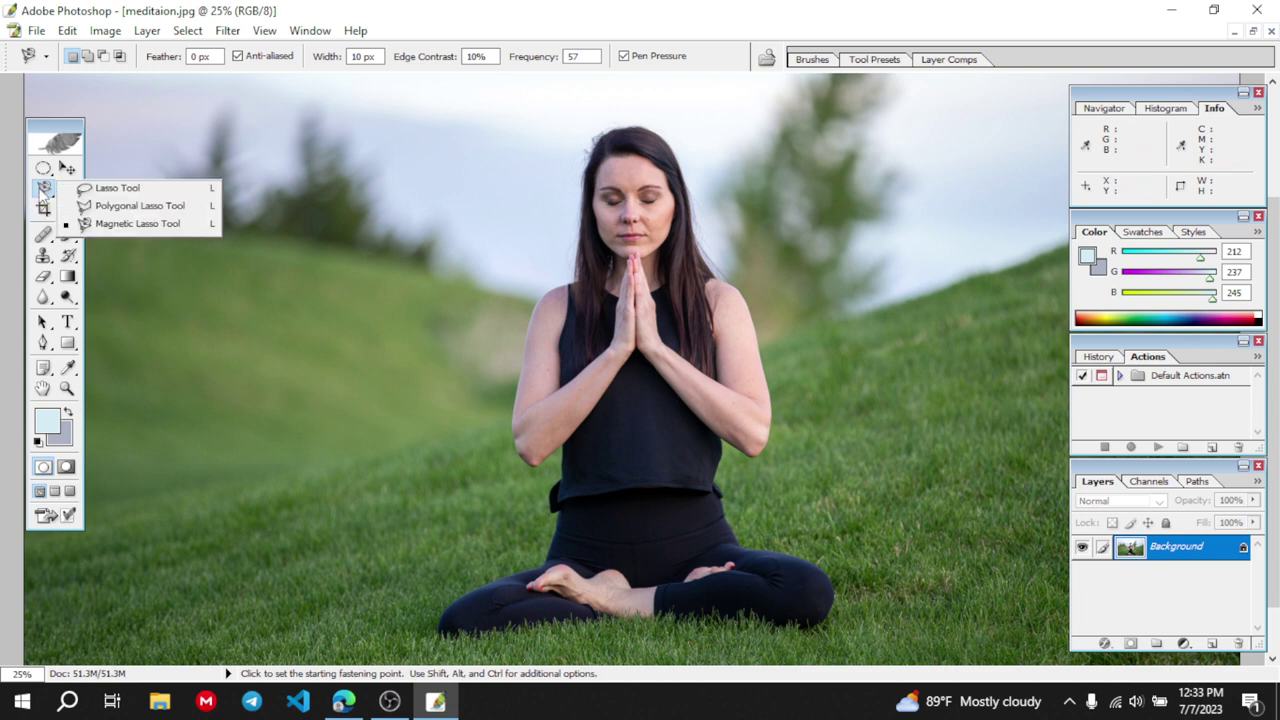
left_click(134, 224)
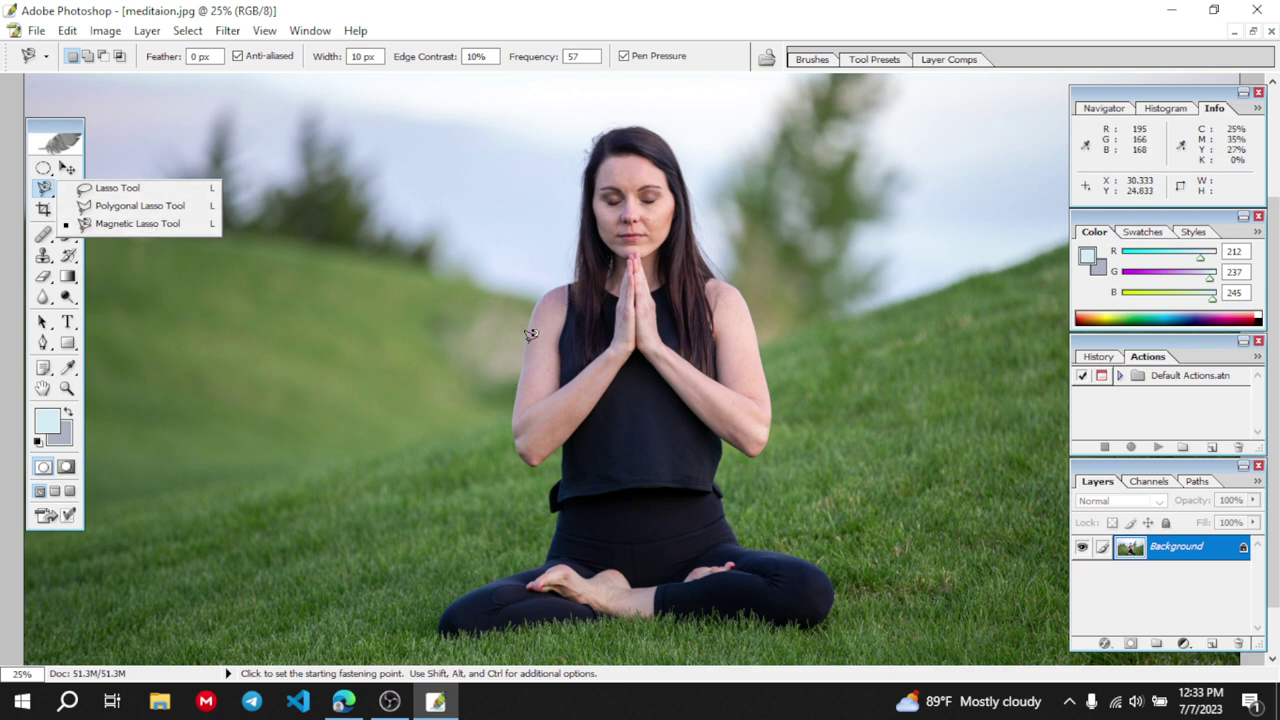
left_click(516, 386)
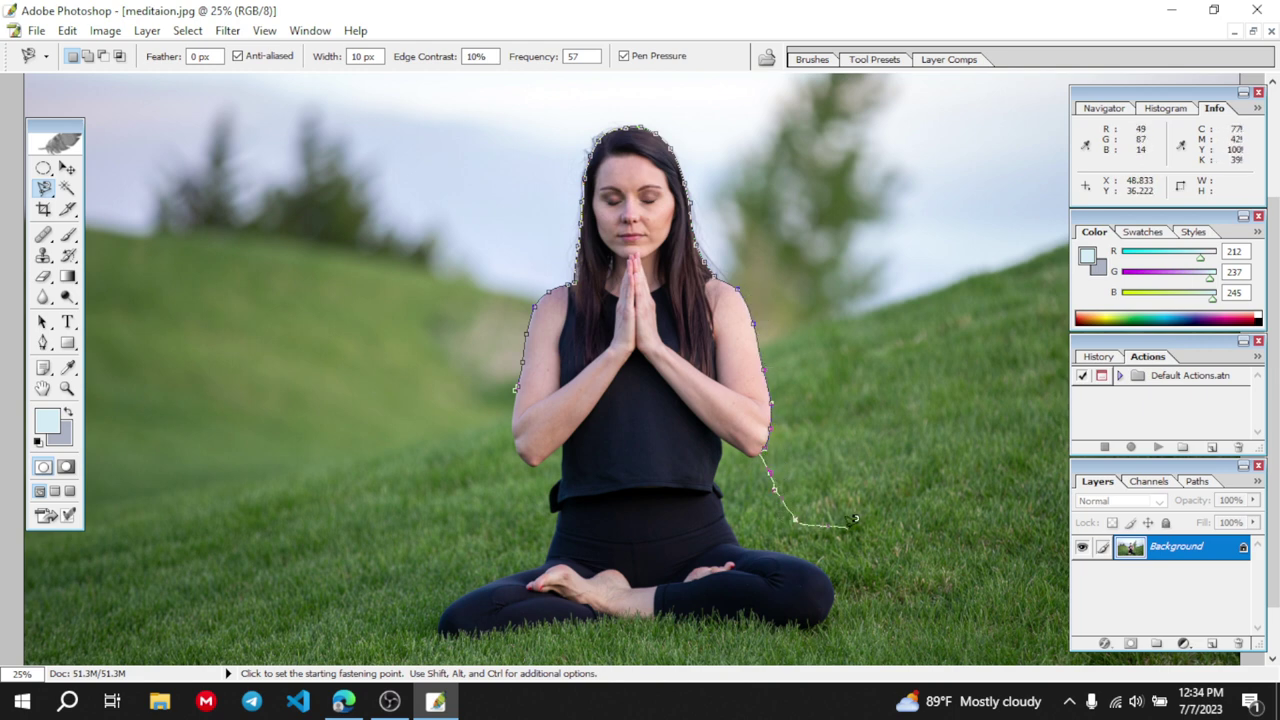
key("BackSpace")
key("BackSpace")
key("BackSpace")
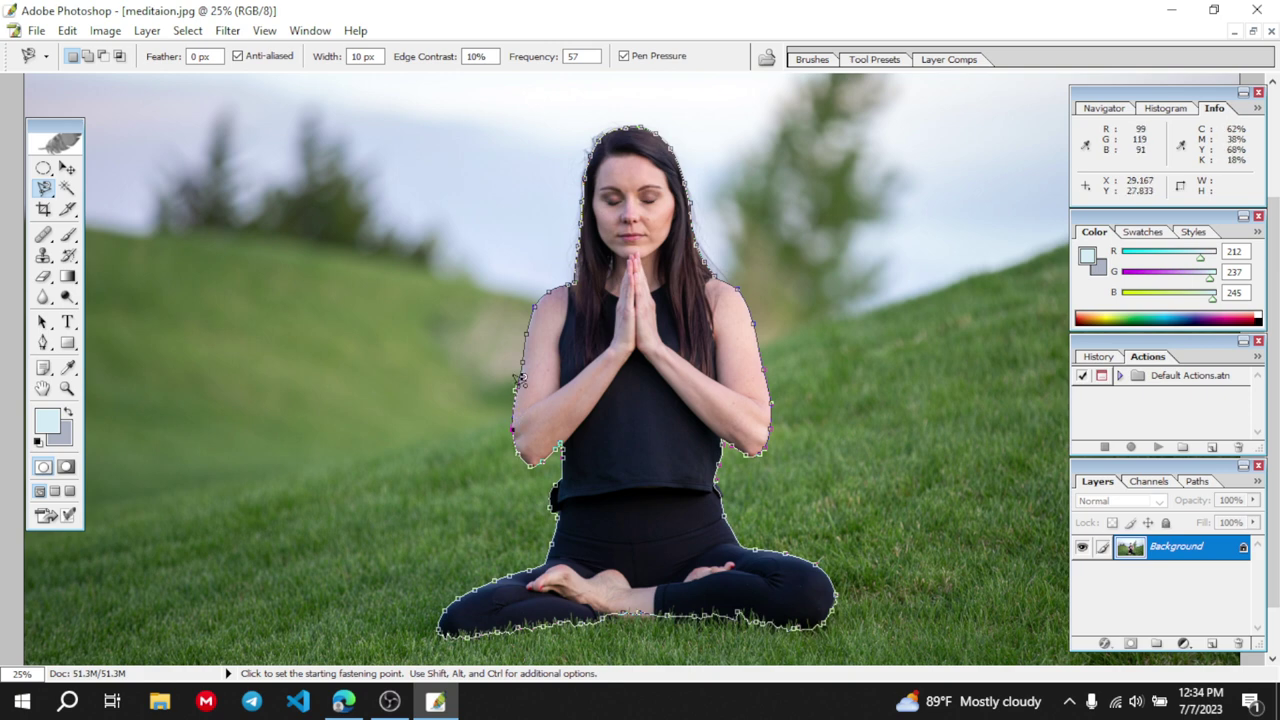
left_click(519, 378)
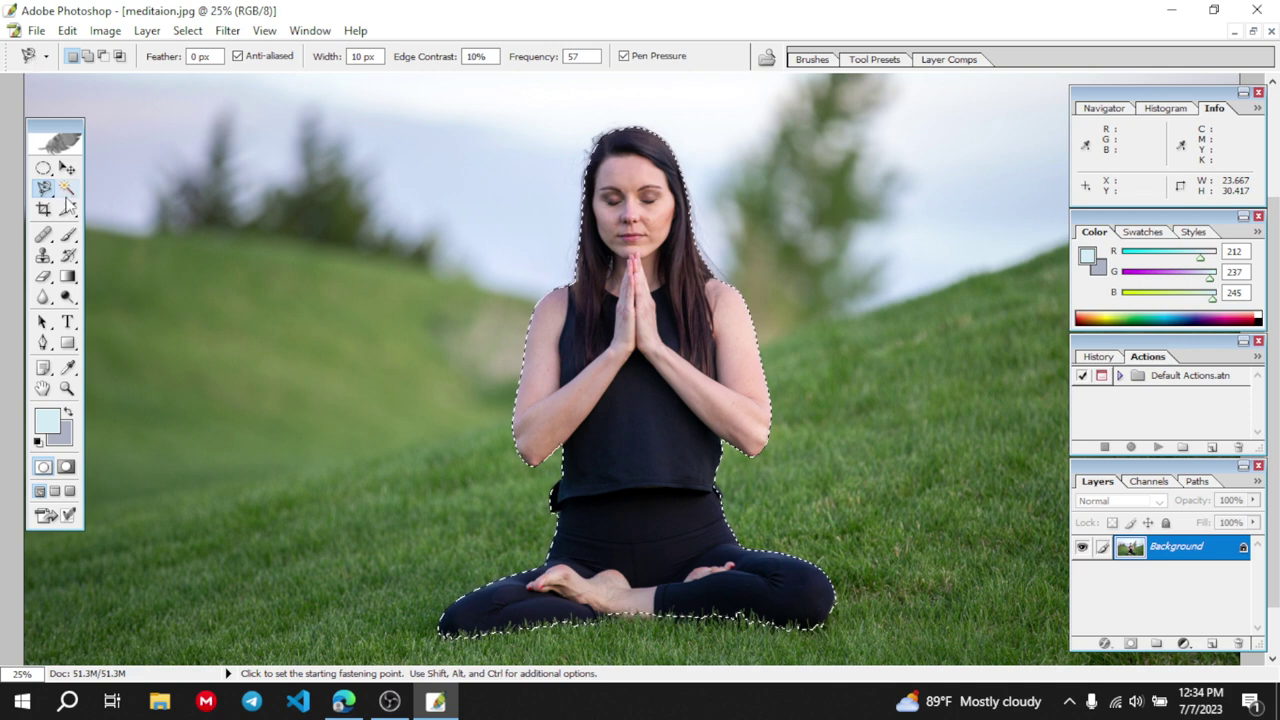
Reduce meditaion.jpg to 12.5% in a floating window and restore peace.jpg beside it
left_click(67, 389)
left_click(87, 57)
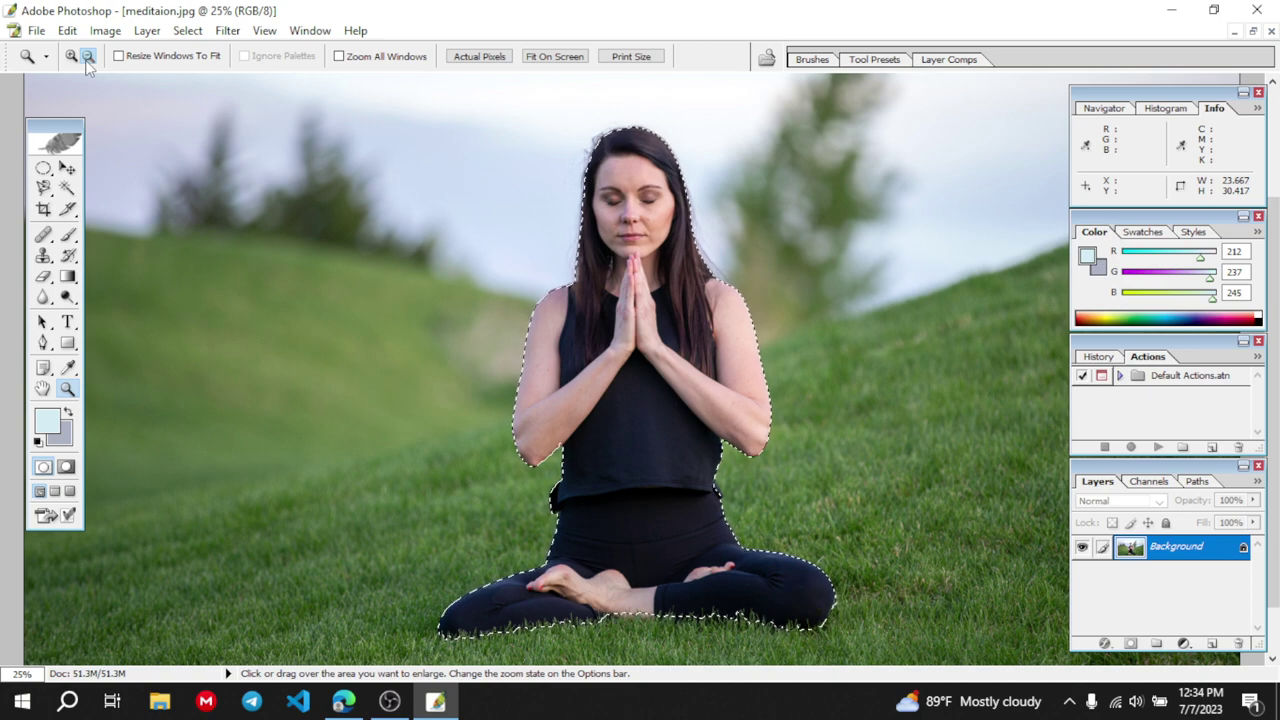
left_click(643, 380)
left_click(643, 382)
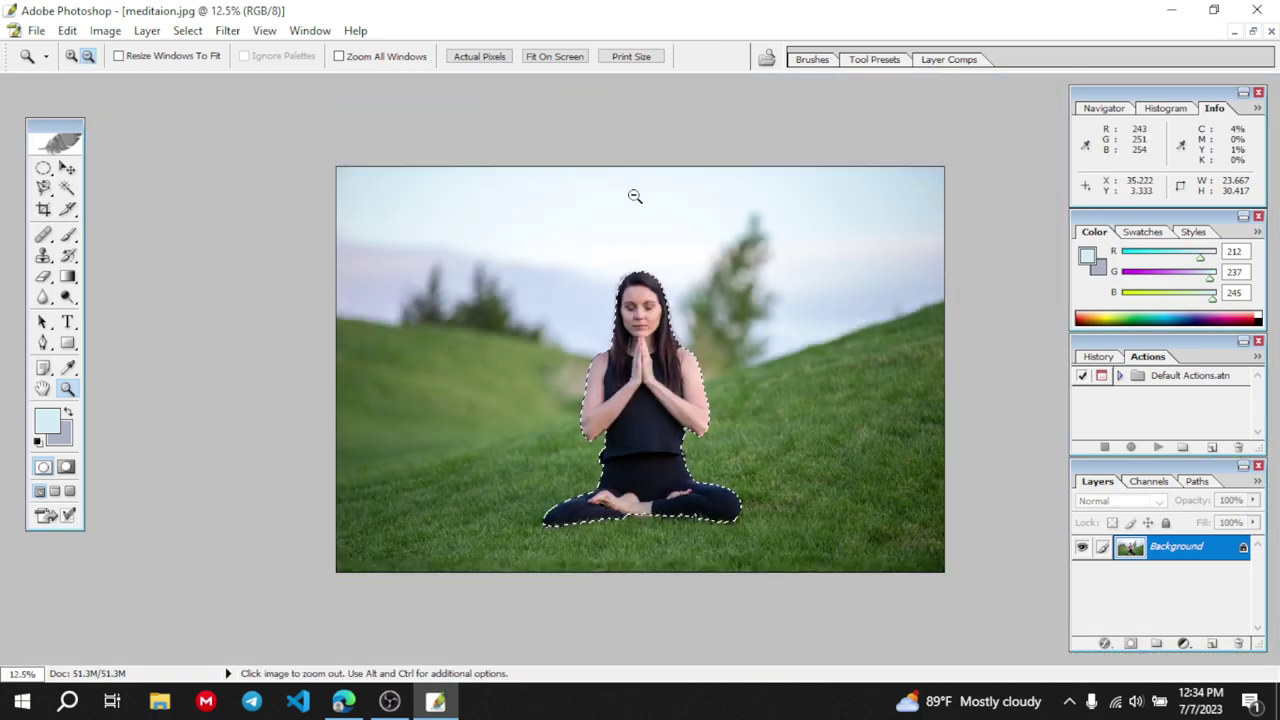
left_click(1253, 32)
left_click_drag(569, 140, 334, 136)
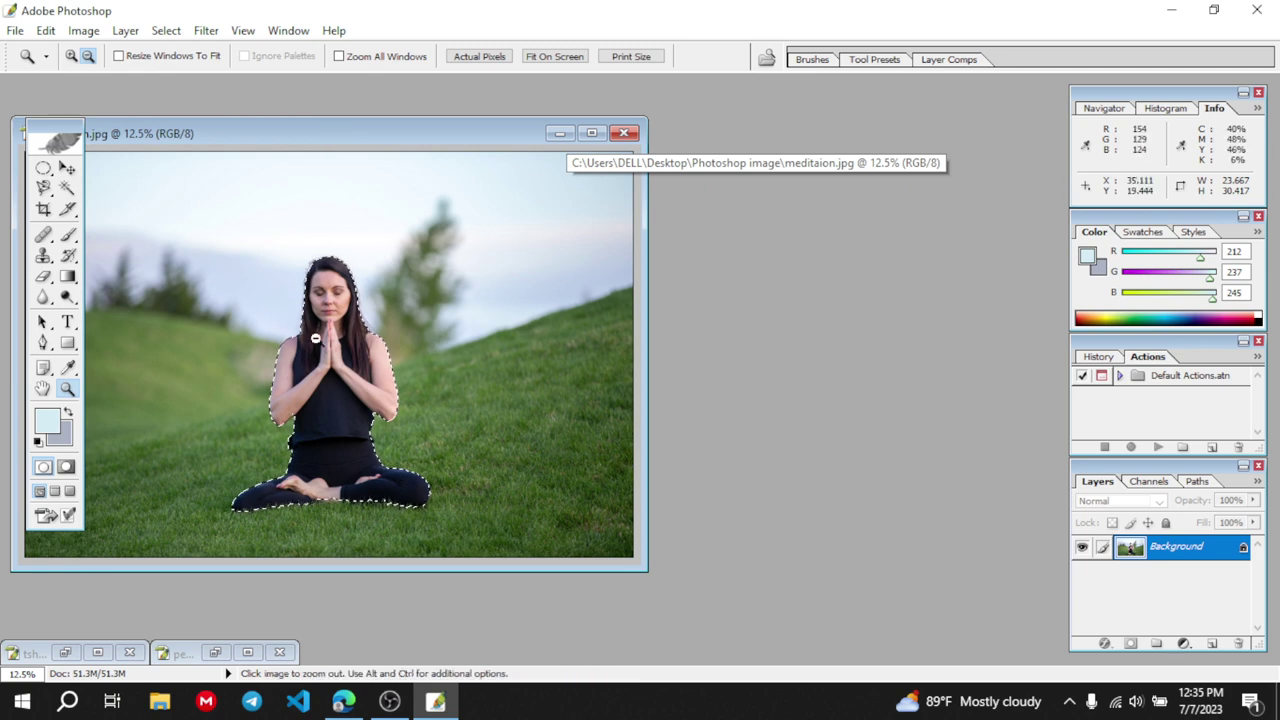
left_click(31, 655)
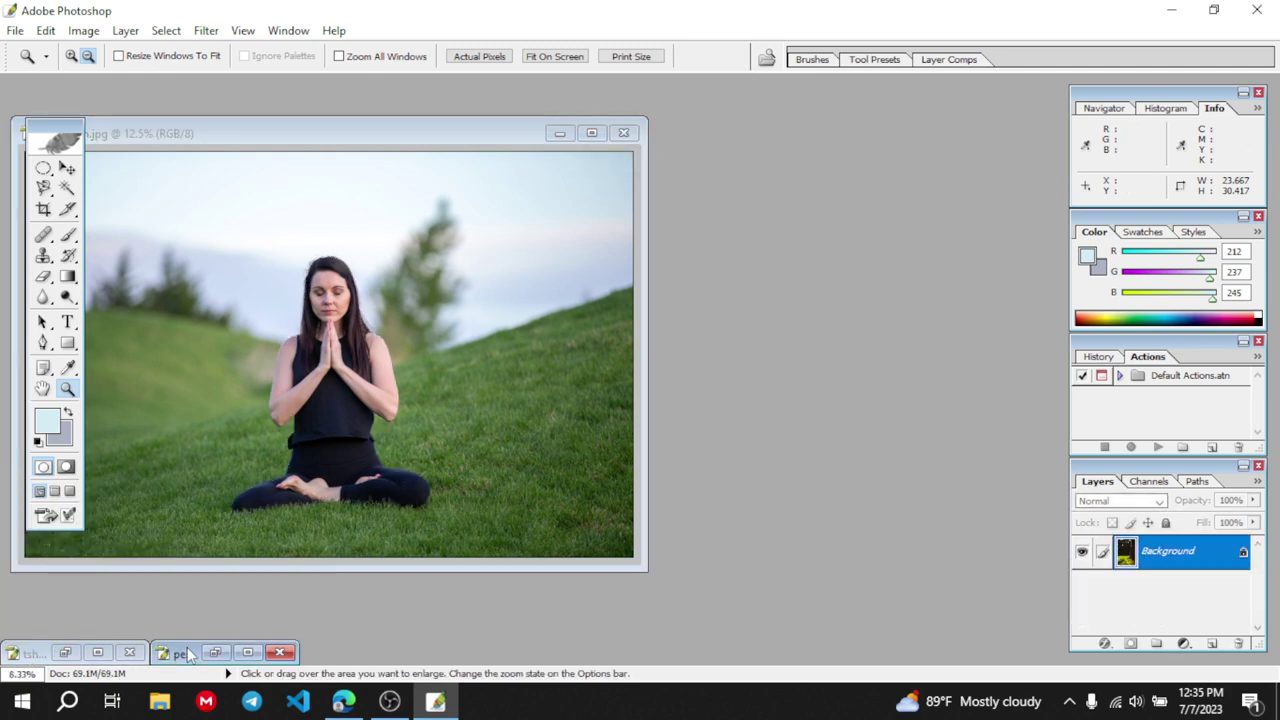
left_click(187, 655)
left_click(203, 490)
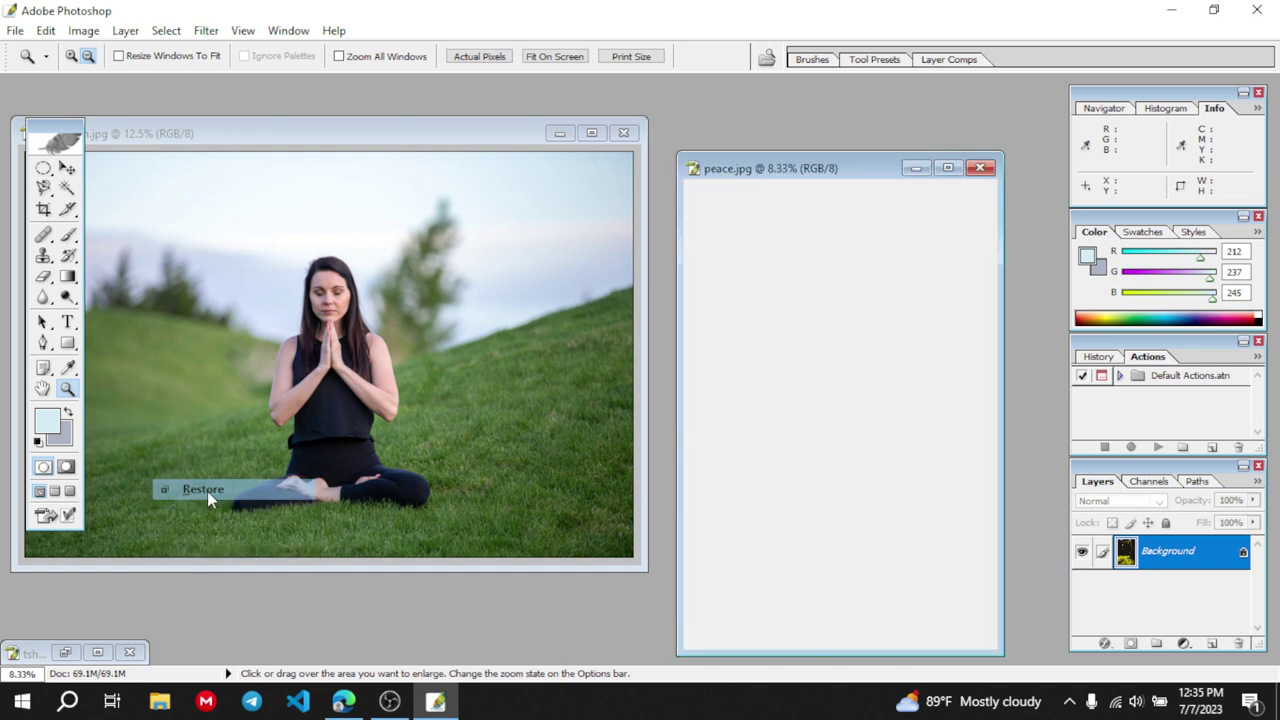
left_click_drag(854, 165, 827, 143)
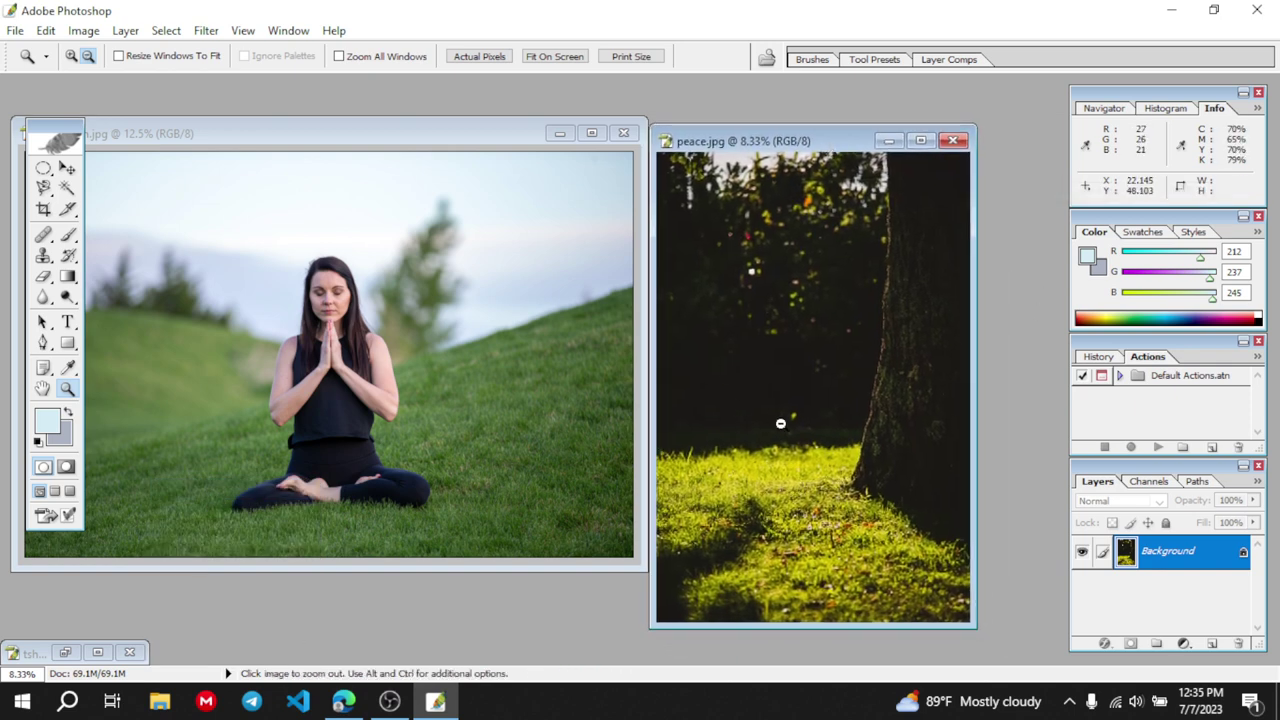
Move the selected woman from meditaion.jpg onto the grass beside the tree trunk in peace.jpg
left_click(324, 382)
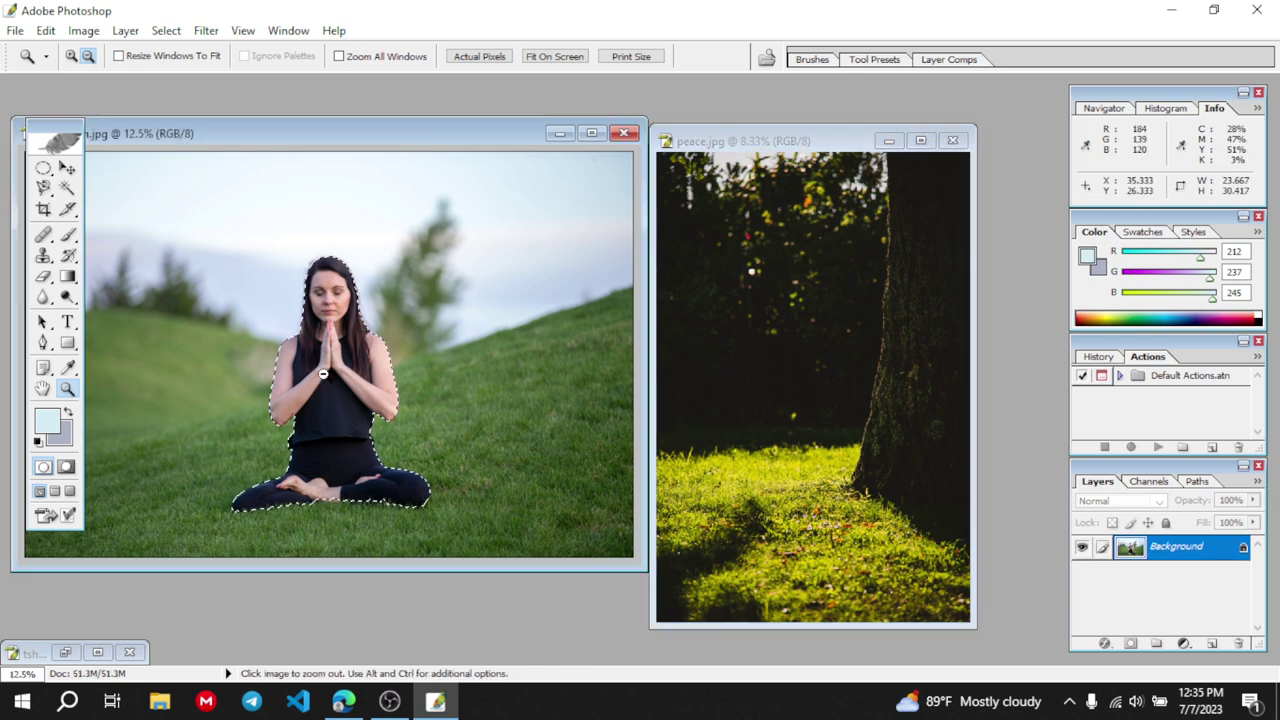
left_click(66, 168)
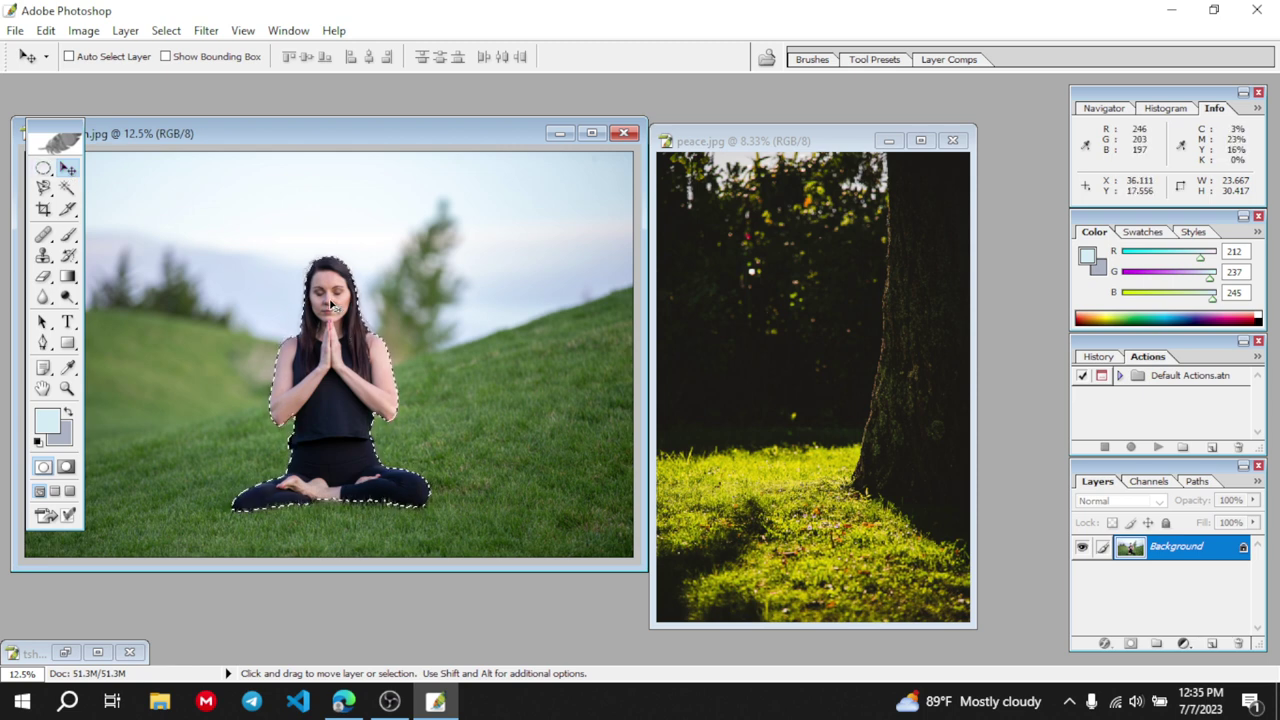
left_click_drag(332, 305, 790, 388)
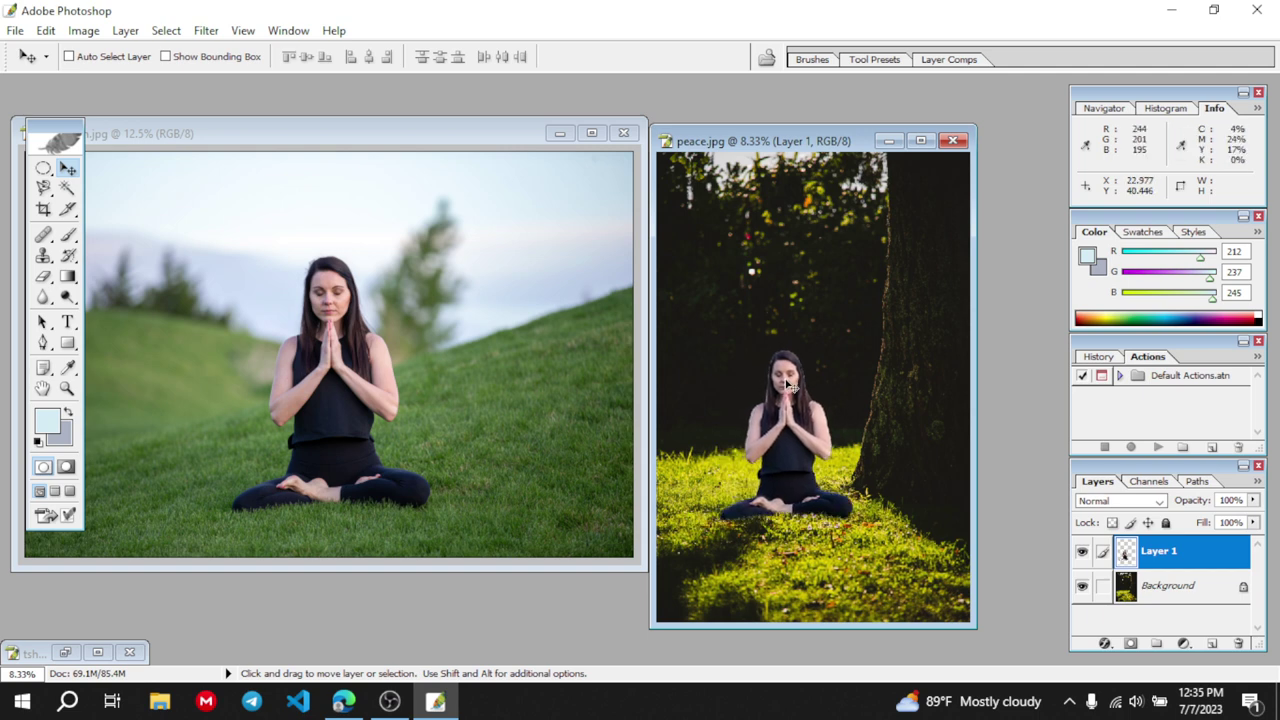
Minimize meditaion.jpg, maximize peace.jpg and magnify it to 25% around the placed woman
left_click(566, 138)
left_click(560, 133)
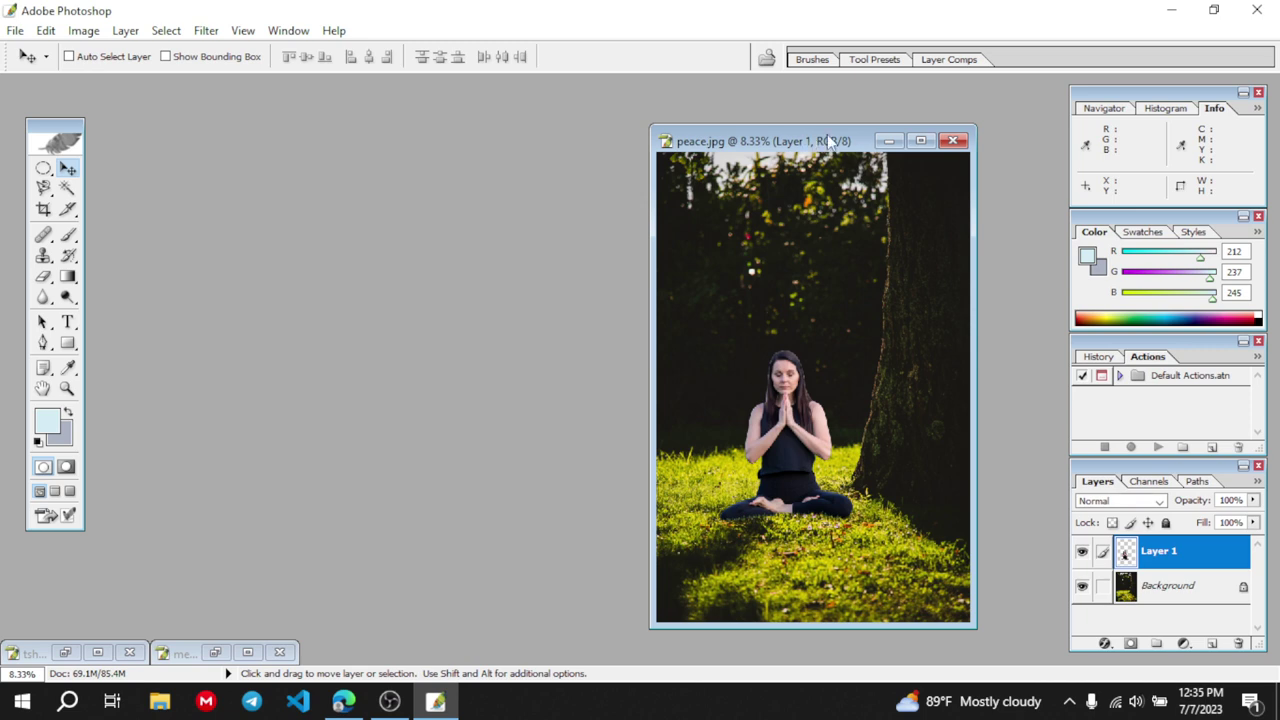
left_click_drag(828, 139, 649, 119)
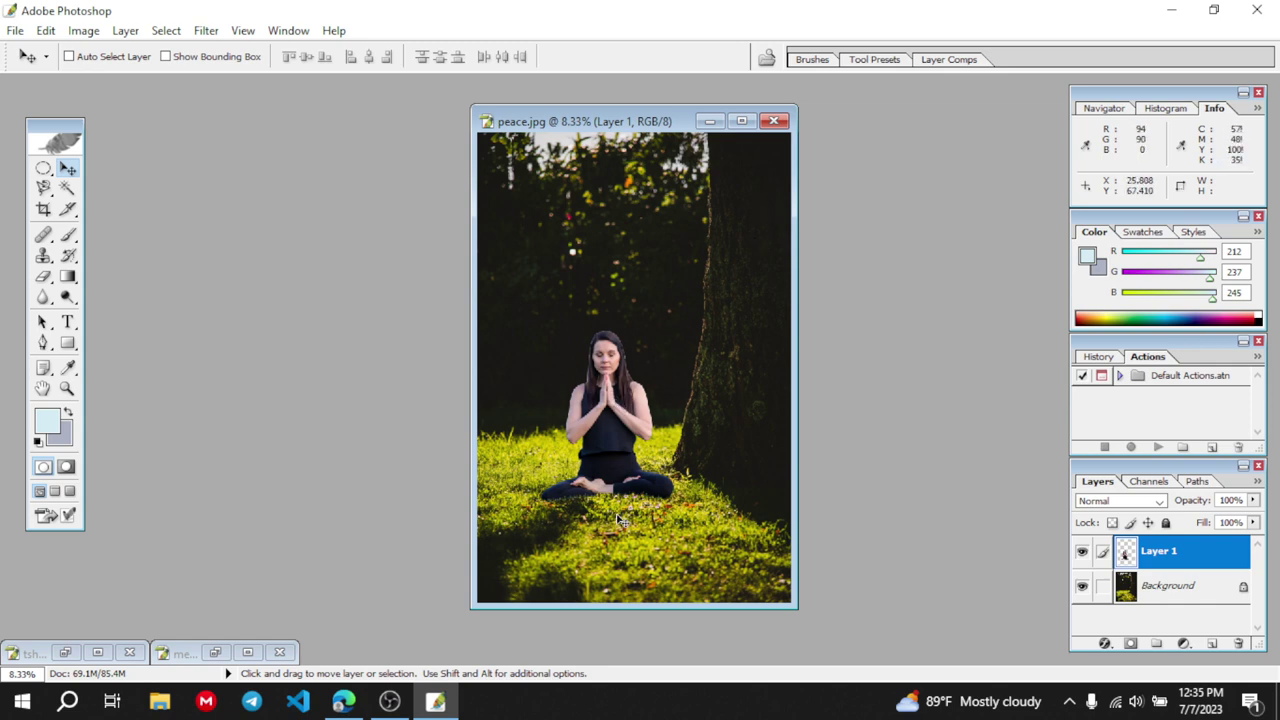
left_click(741, 121)
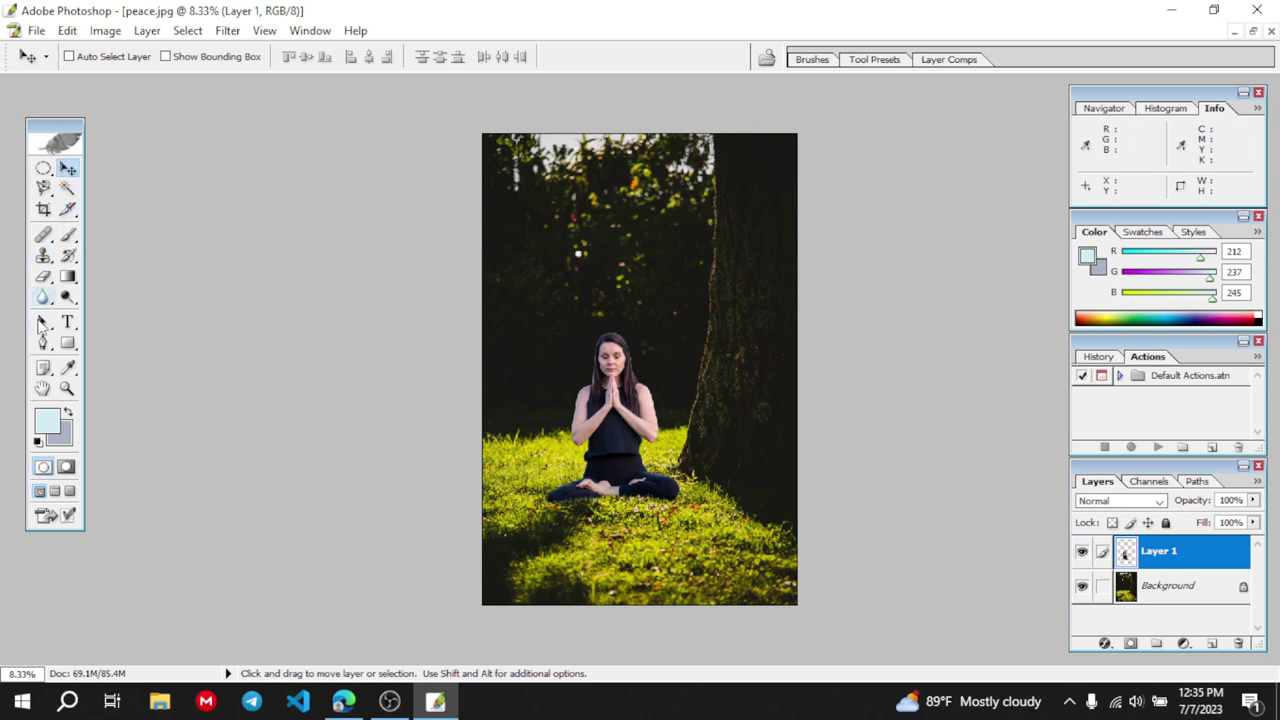
left_click(67, 388)
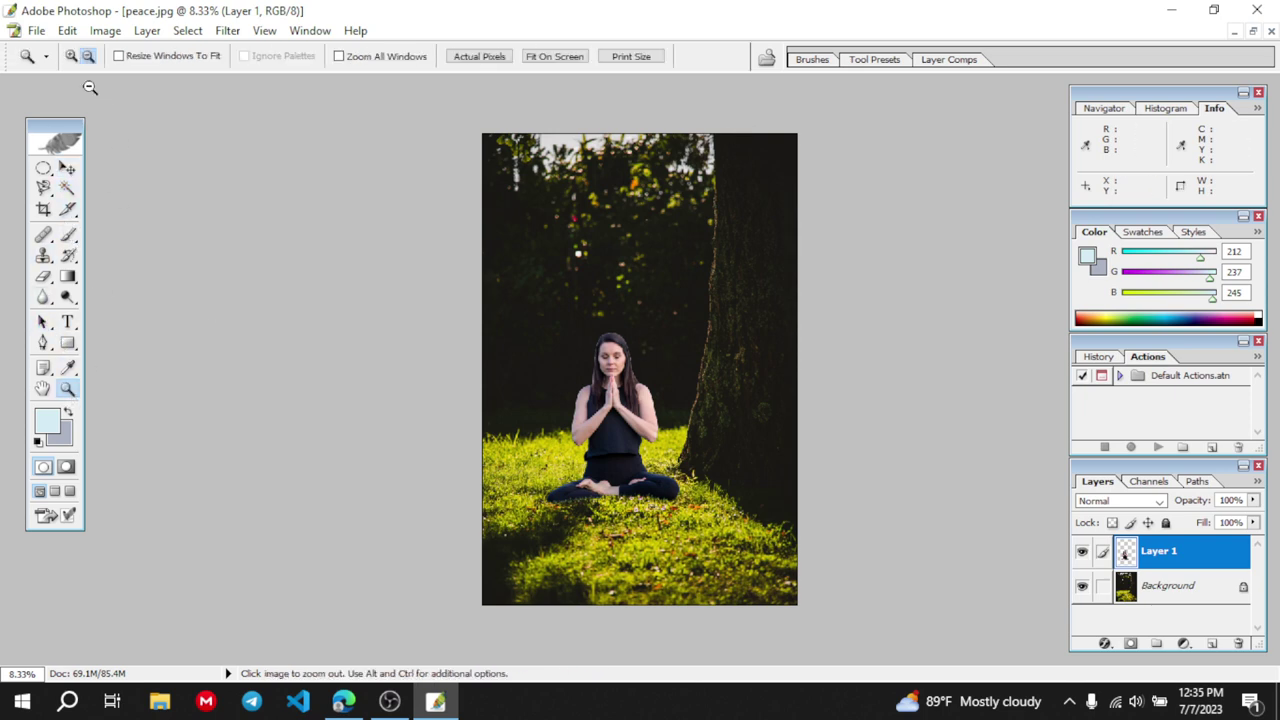
left_click(627, 407)
left_click(627, 407)
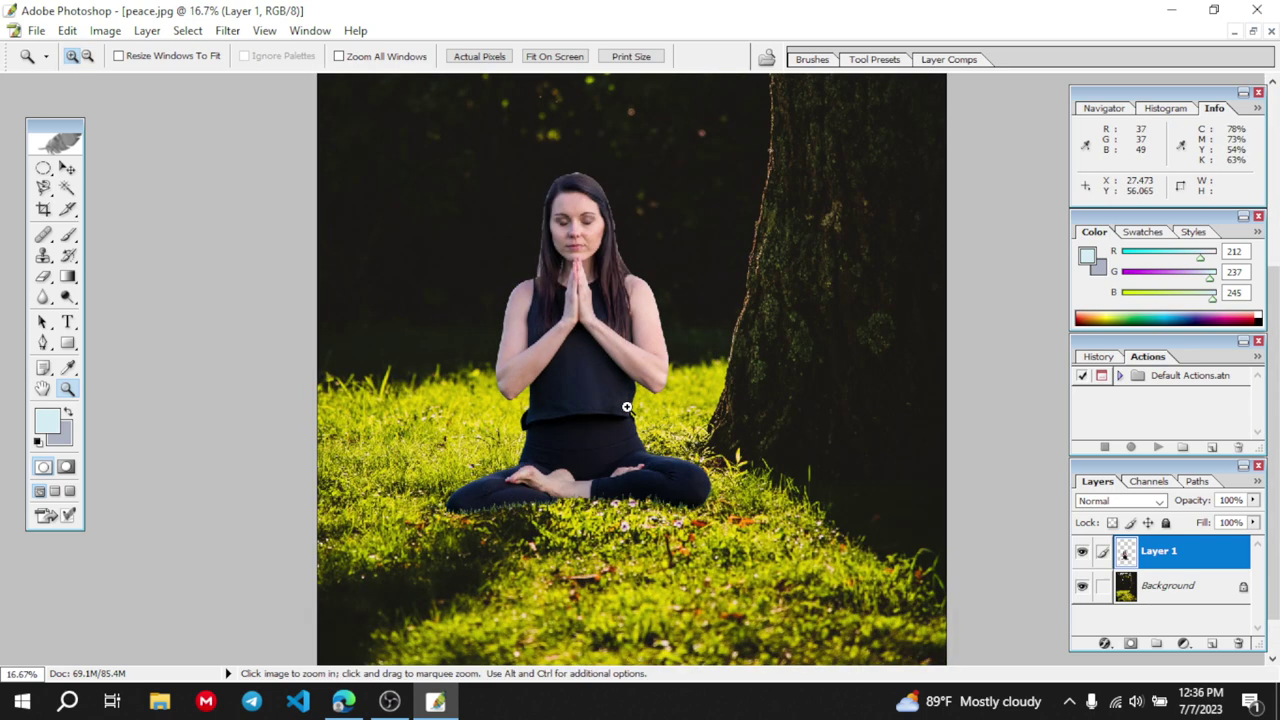
left_click(627, 407)
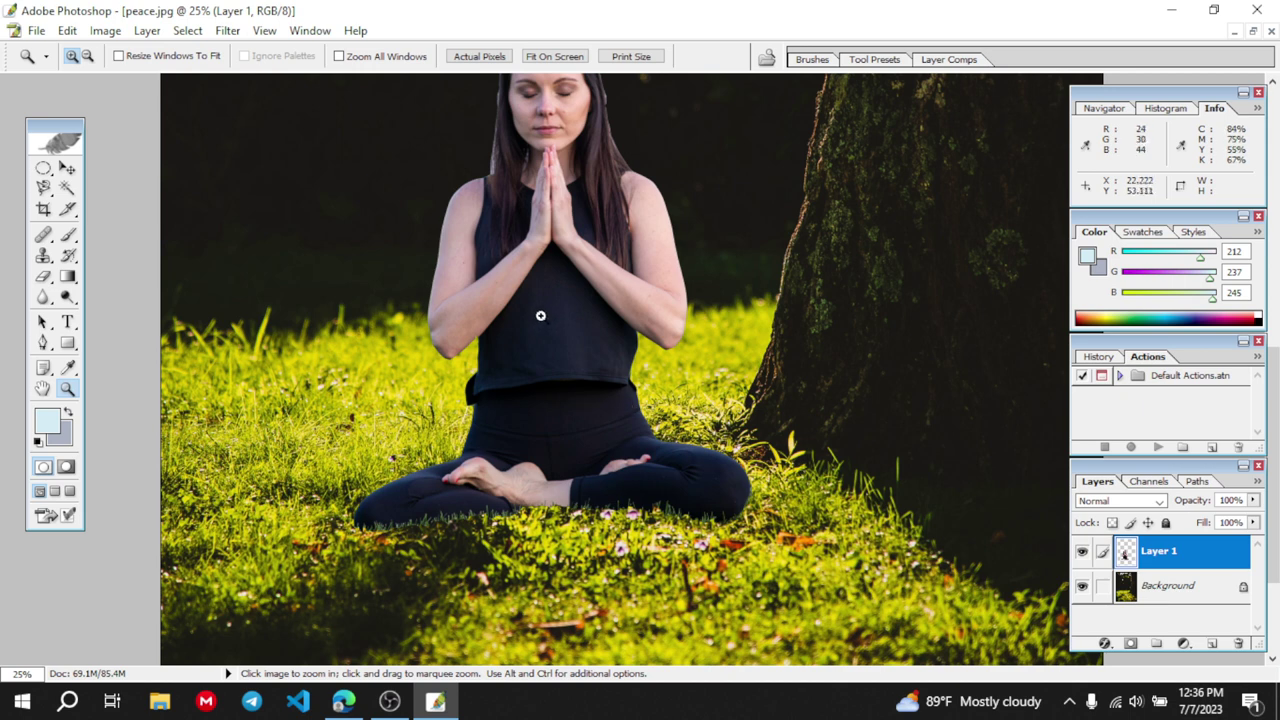
scroll(543, 311, "up", 1)
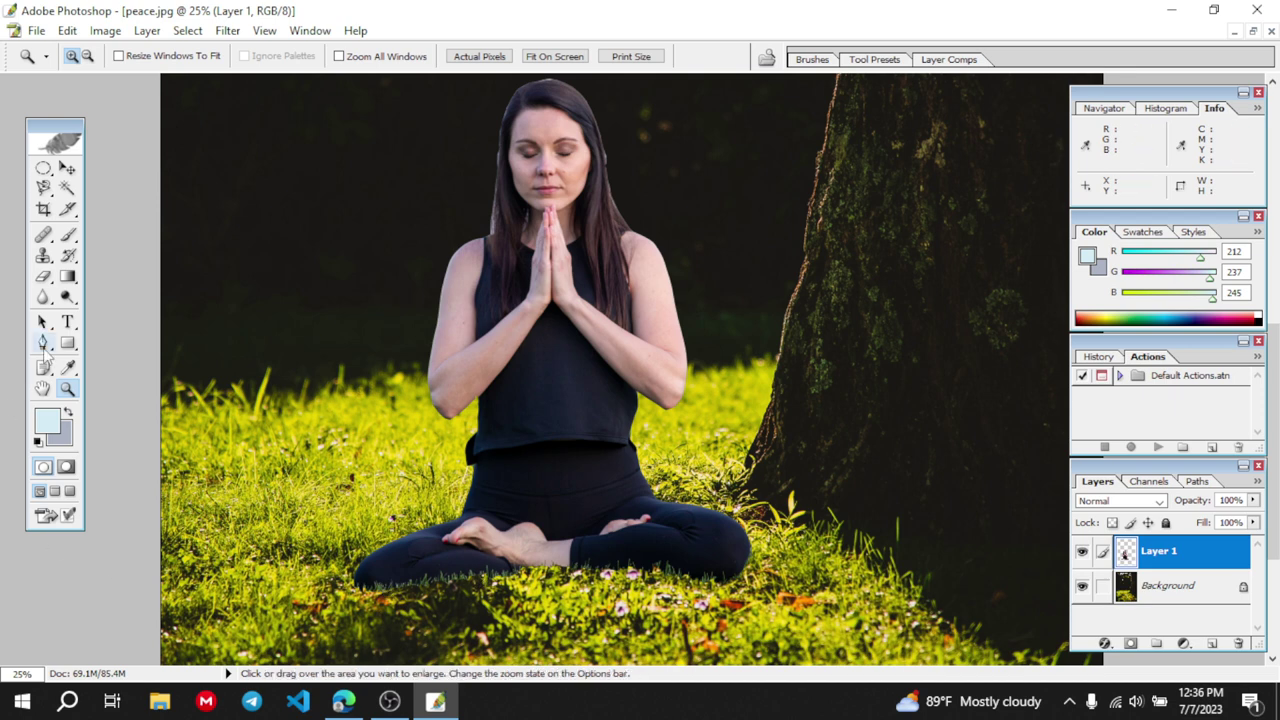
Set the Eraser tool's brush to a master diameter of 11 px for the woman's layer
left_click(43, 279)
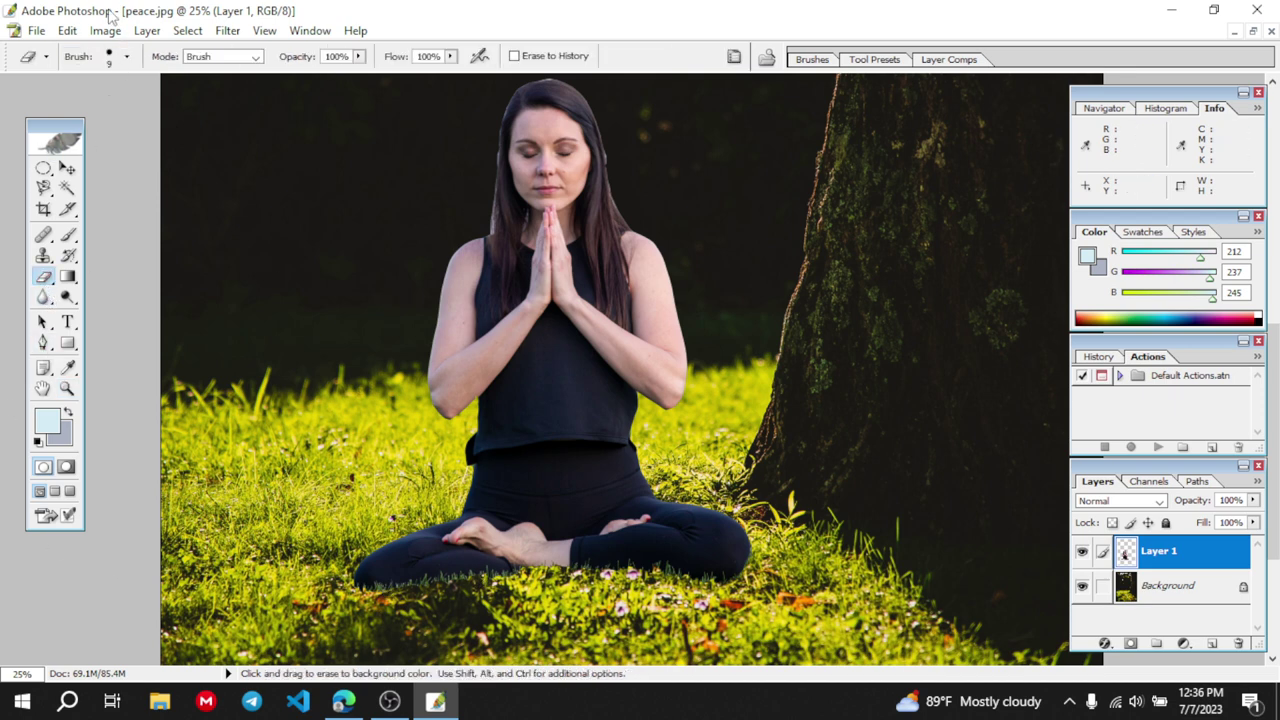
left_click(112, 62)
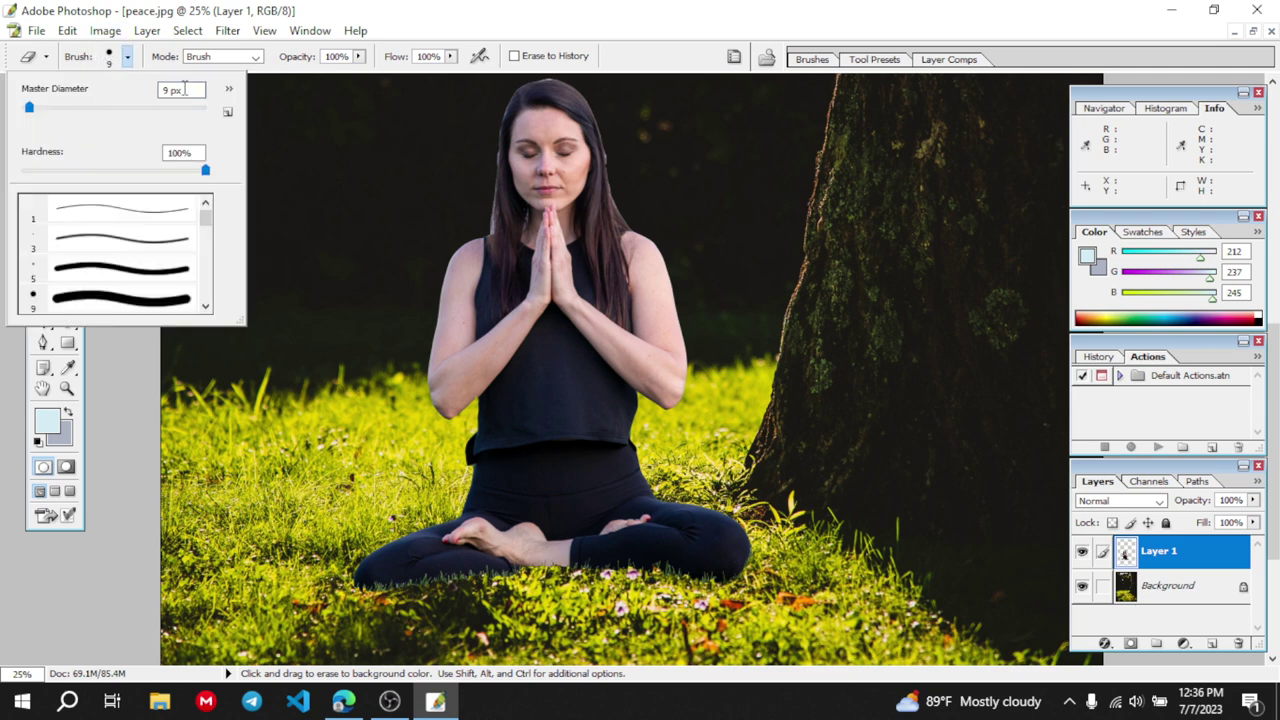
mouse_move(30, 112)
left_mouse_down()
mouse_move(50, 112)
mouse_move(35, 110)
left_mouse_up()
left_click_drag(207, 220, 207, 250)
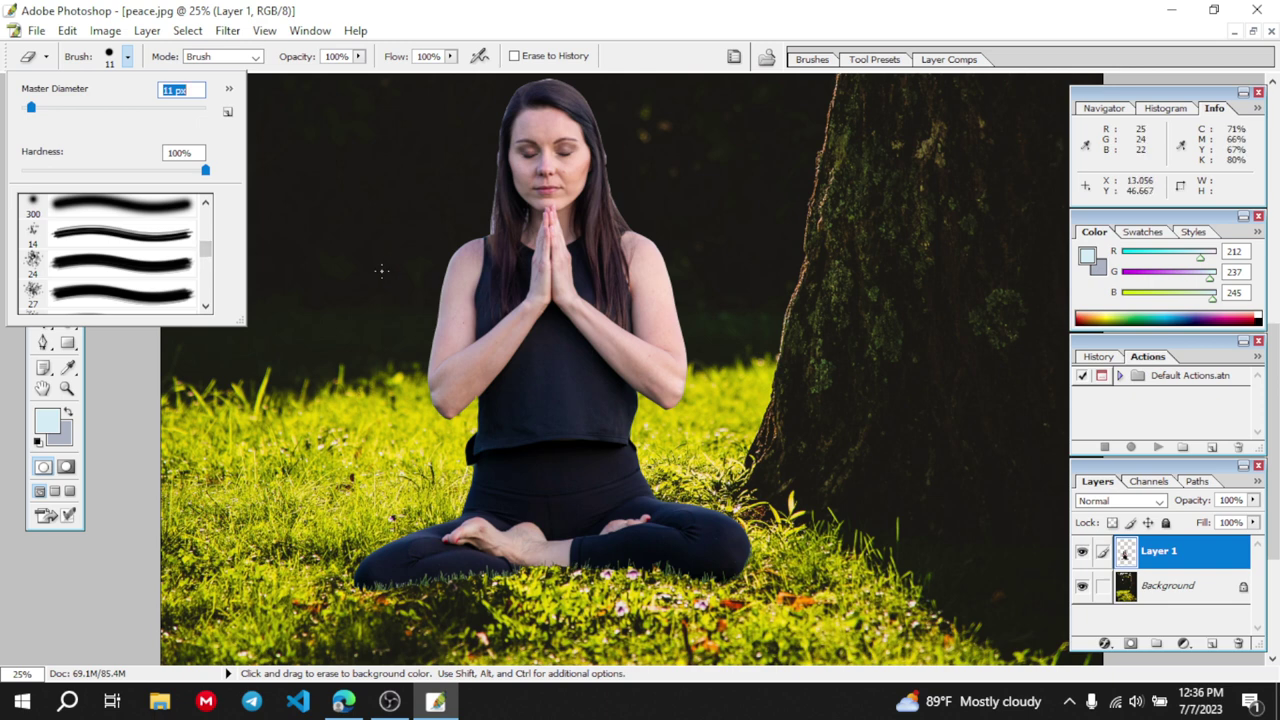
key("Return")
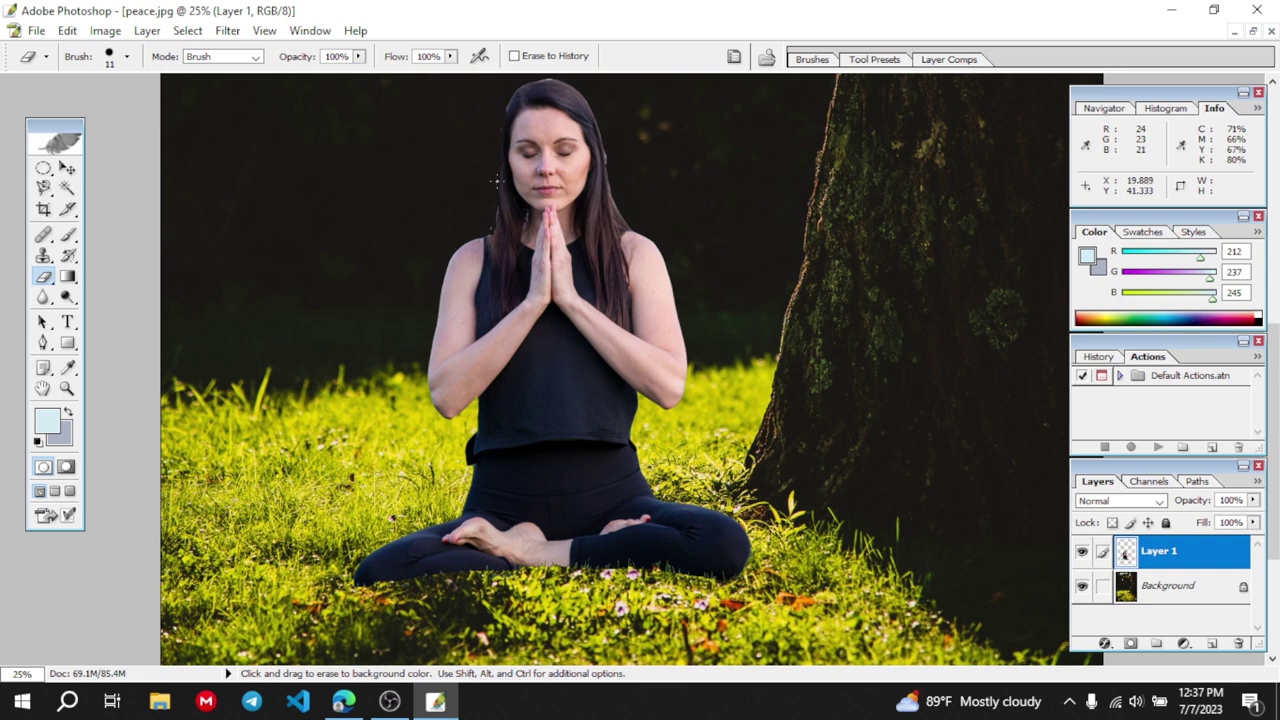
scroll(496, 181, "up", 2)
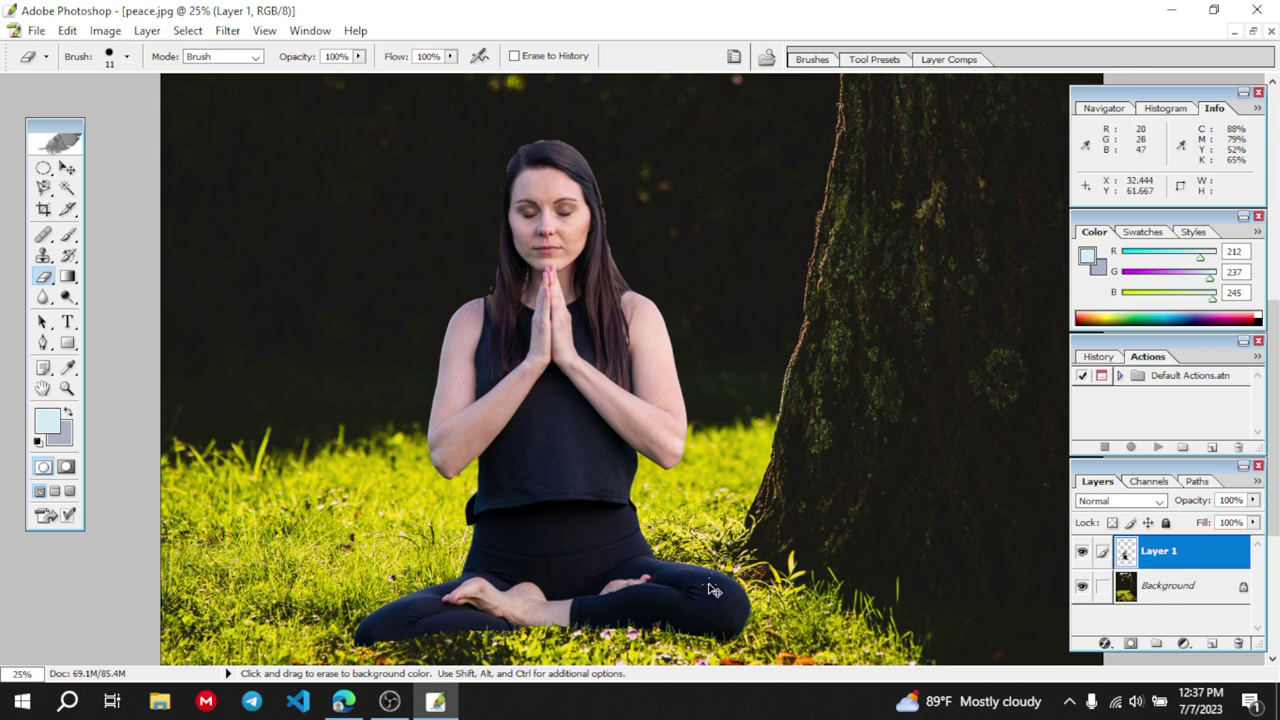
Free-transform the woman's layer in peace.jpg, scaling it to about 122.5% width and 123% height
left_click_drag(796, 446, 796, 402)
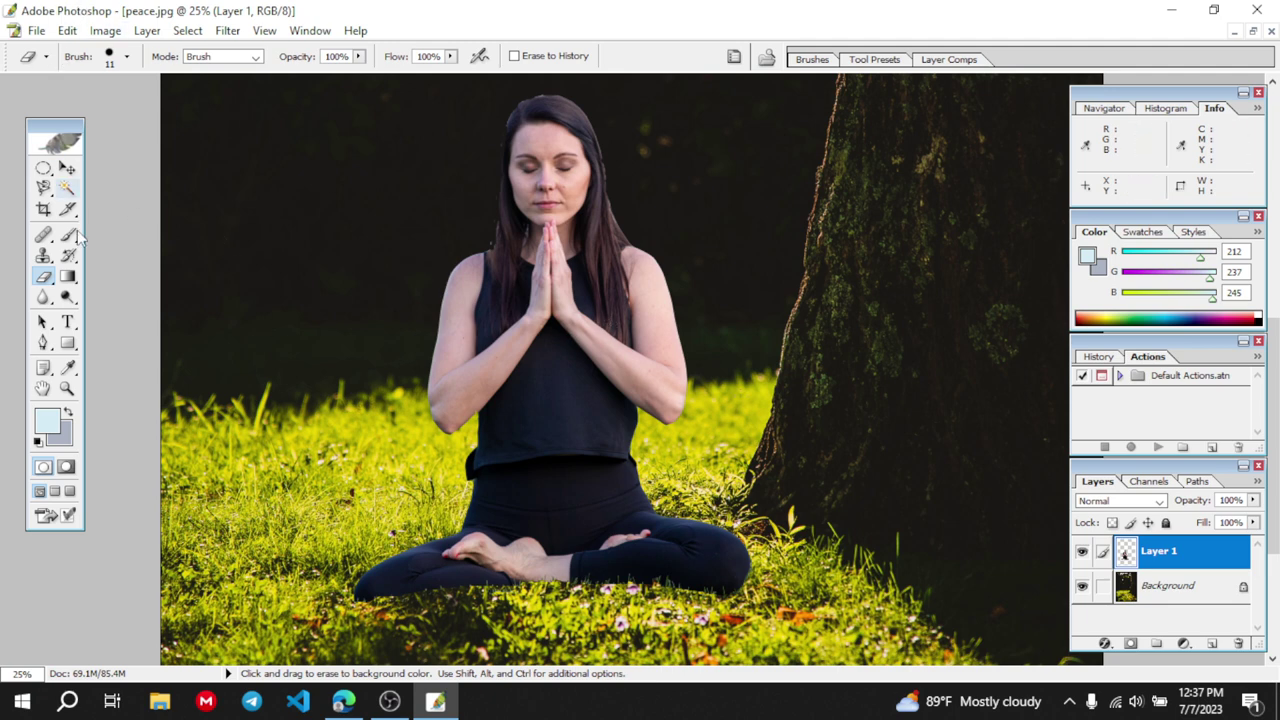
left_click(66, 388)
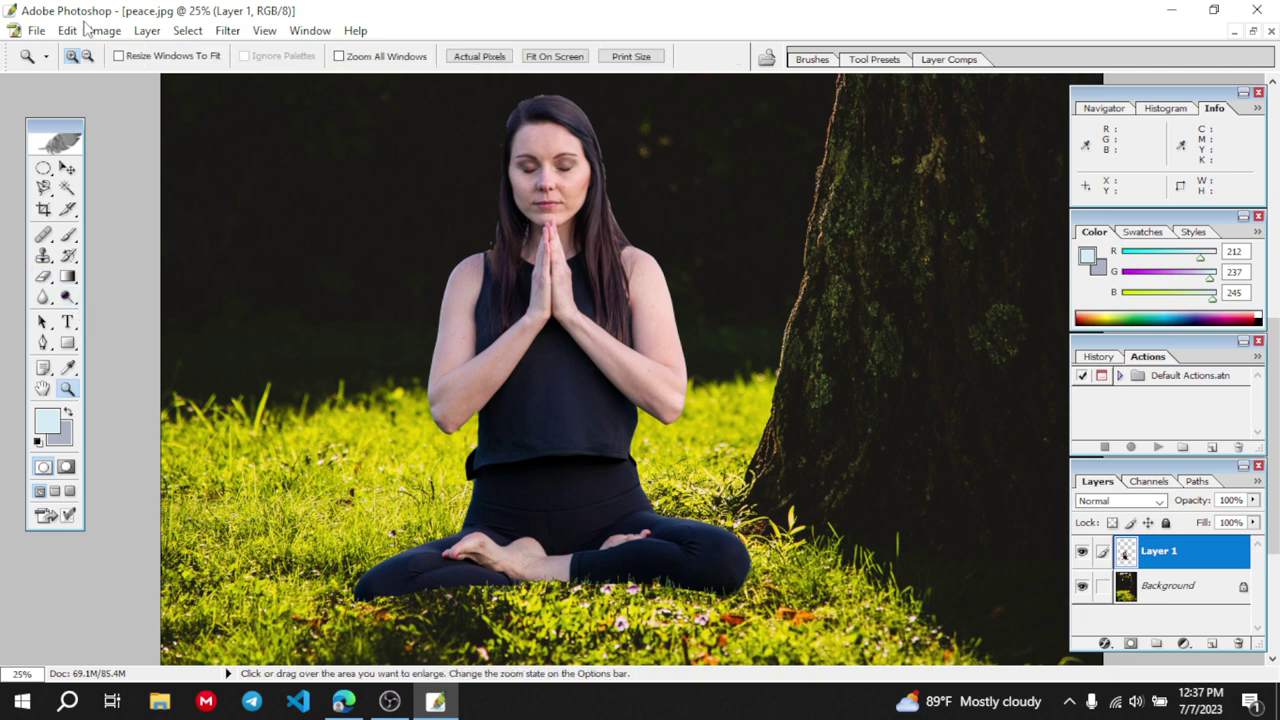
left_click(88, 56)
left_click(536, 349)
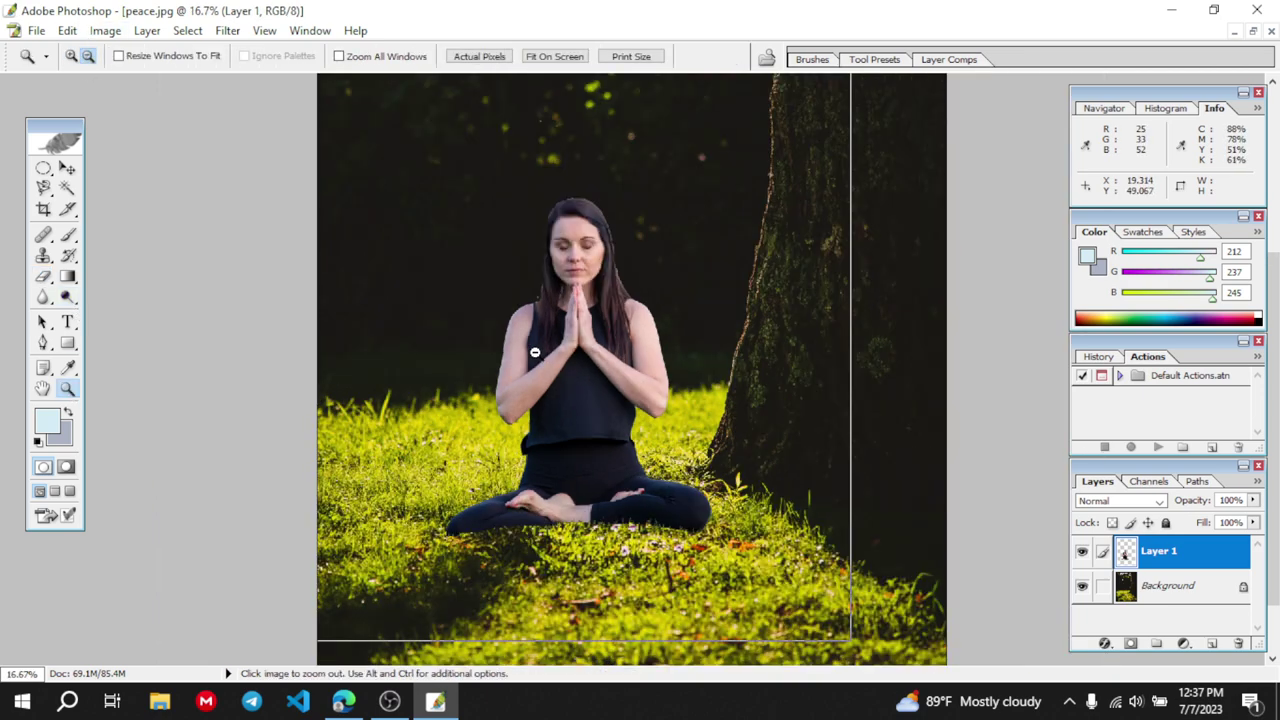
left_click(536, 349)
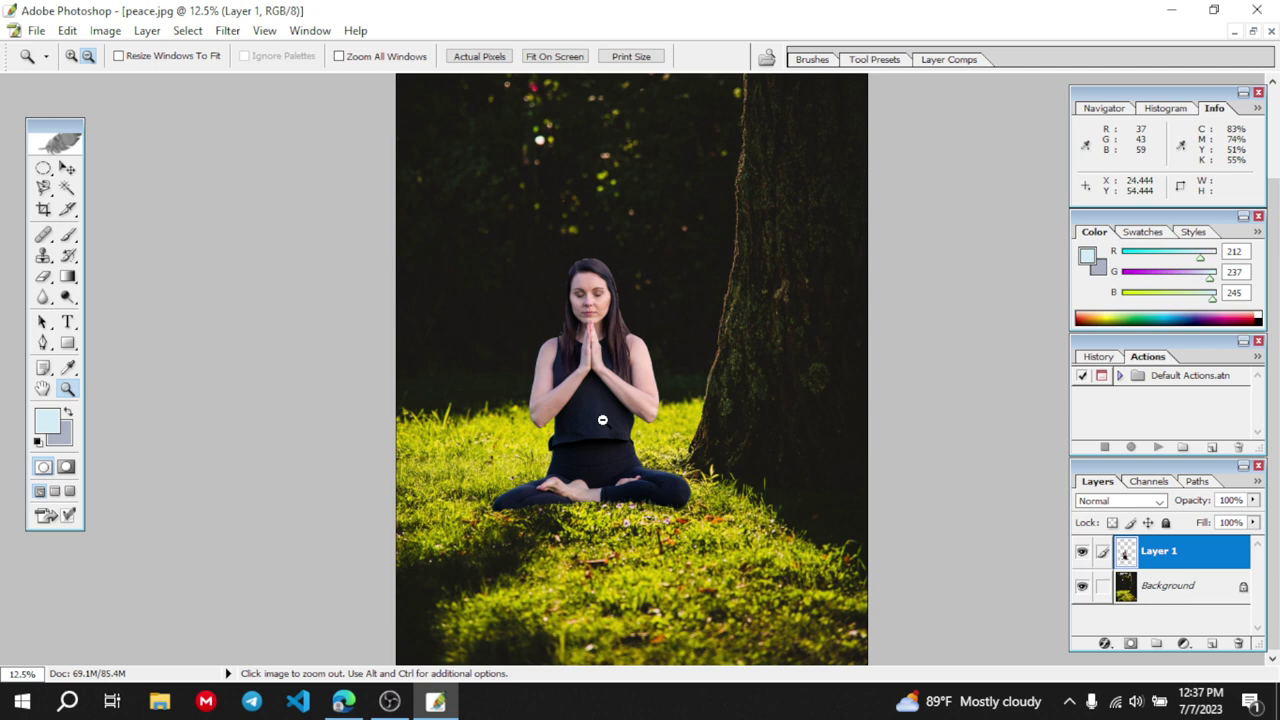
key("ctrl+t")
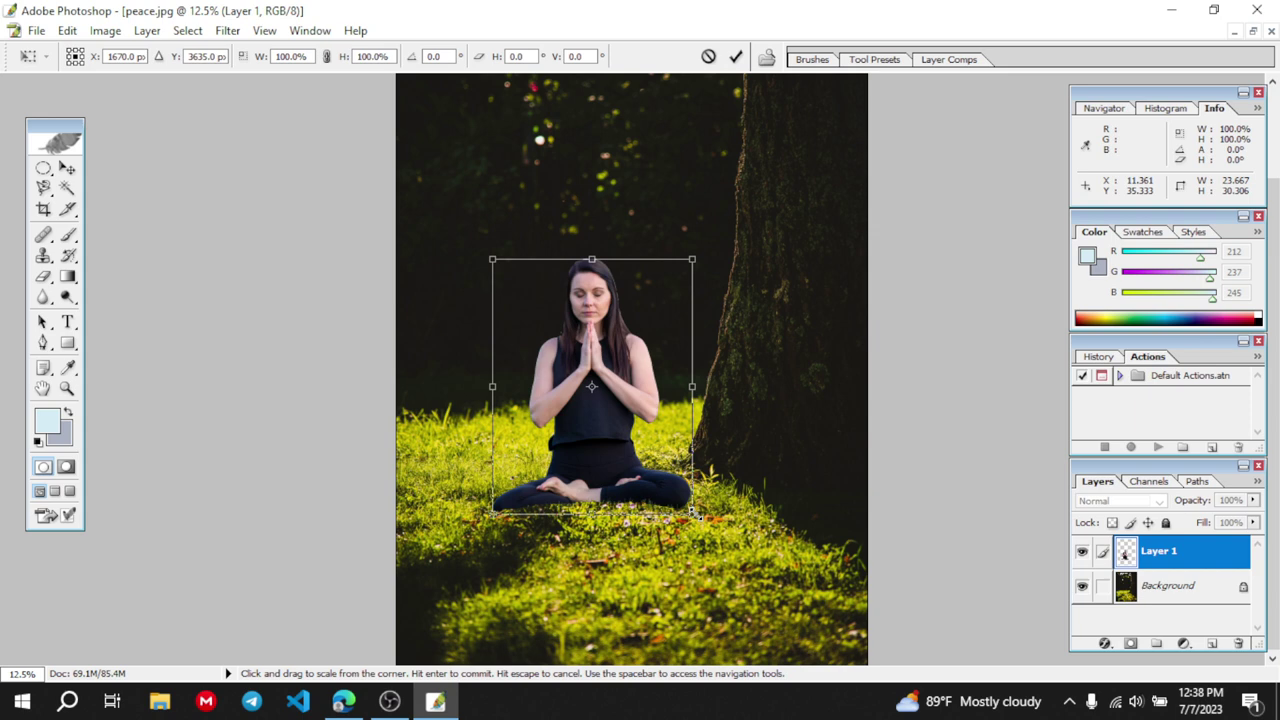
mouse_move(696, 513)
left_mouse_down()
mouse_move(725, 536)
mouse_move(702, 502)
mouse_move(753, 526)
mouse_move(768, 548)
mouse_move(670, 491)
mouse_move(679, 499)
left_mouse_up()
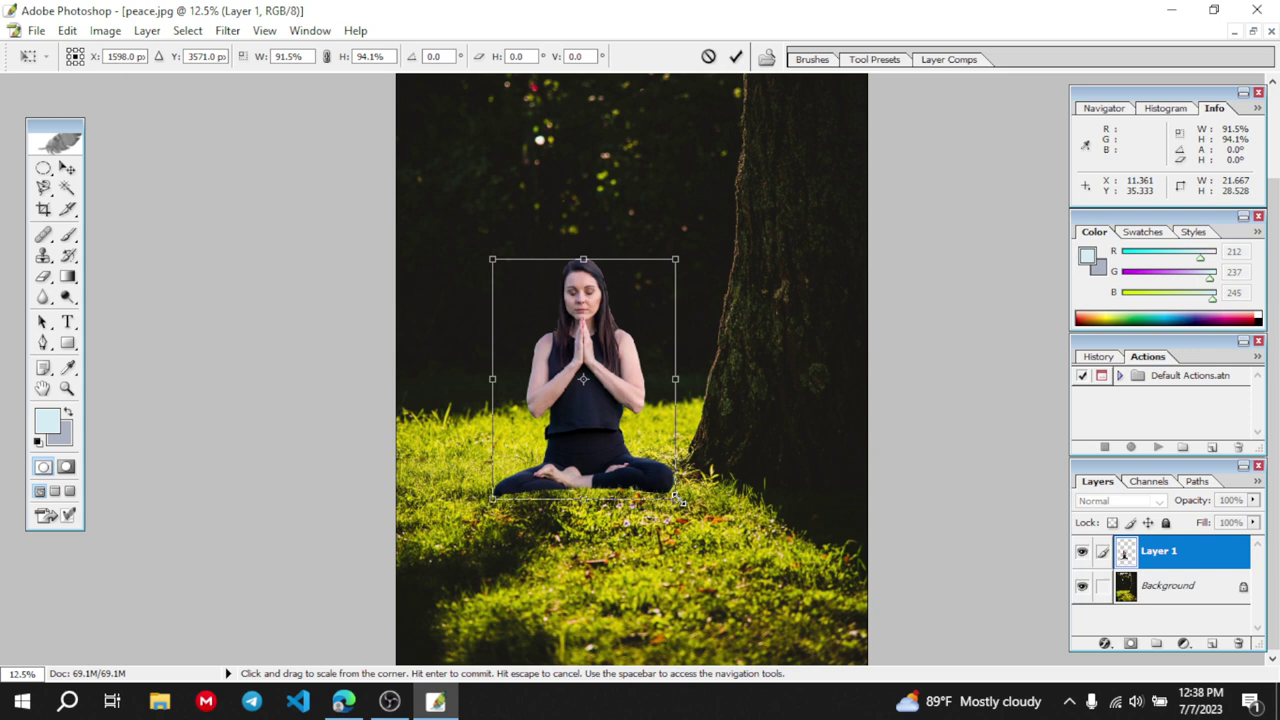
left_click_drag(680, 500, 788, 574)
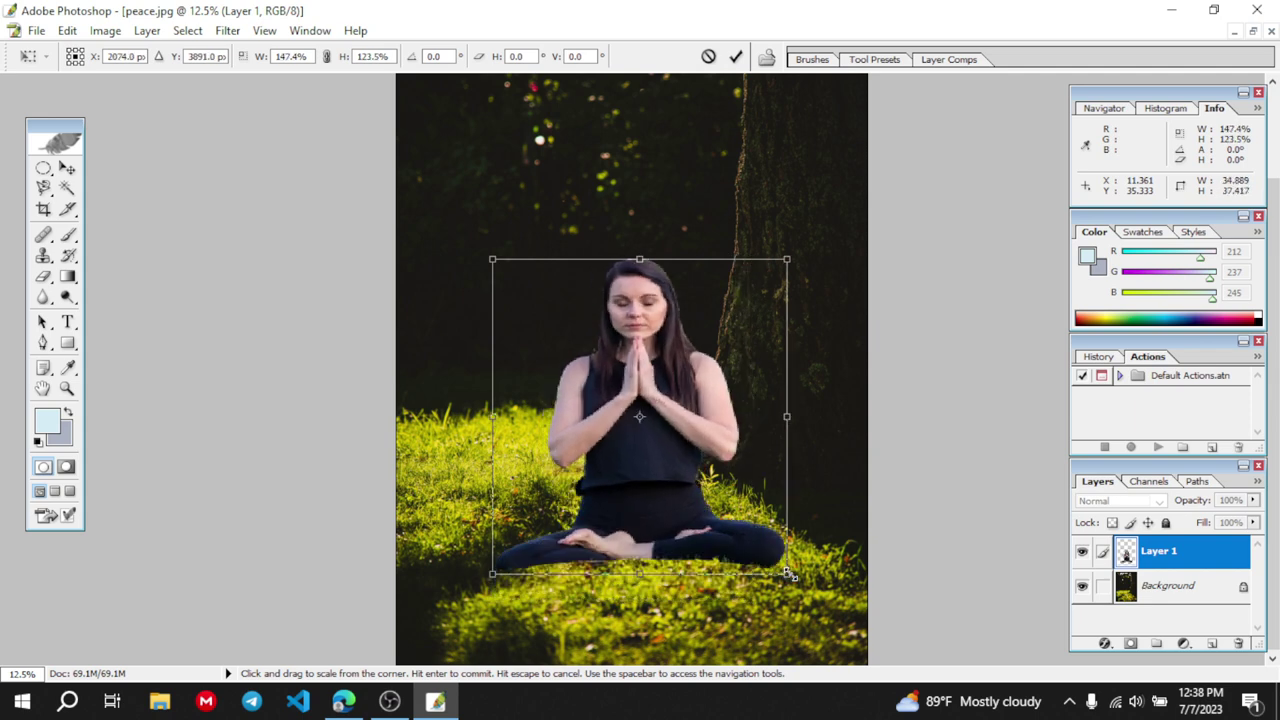
left_click_drag(786, 576, 737, 576)
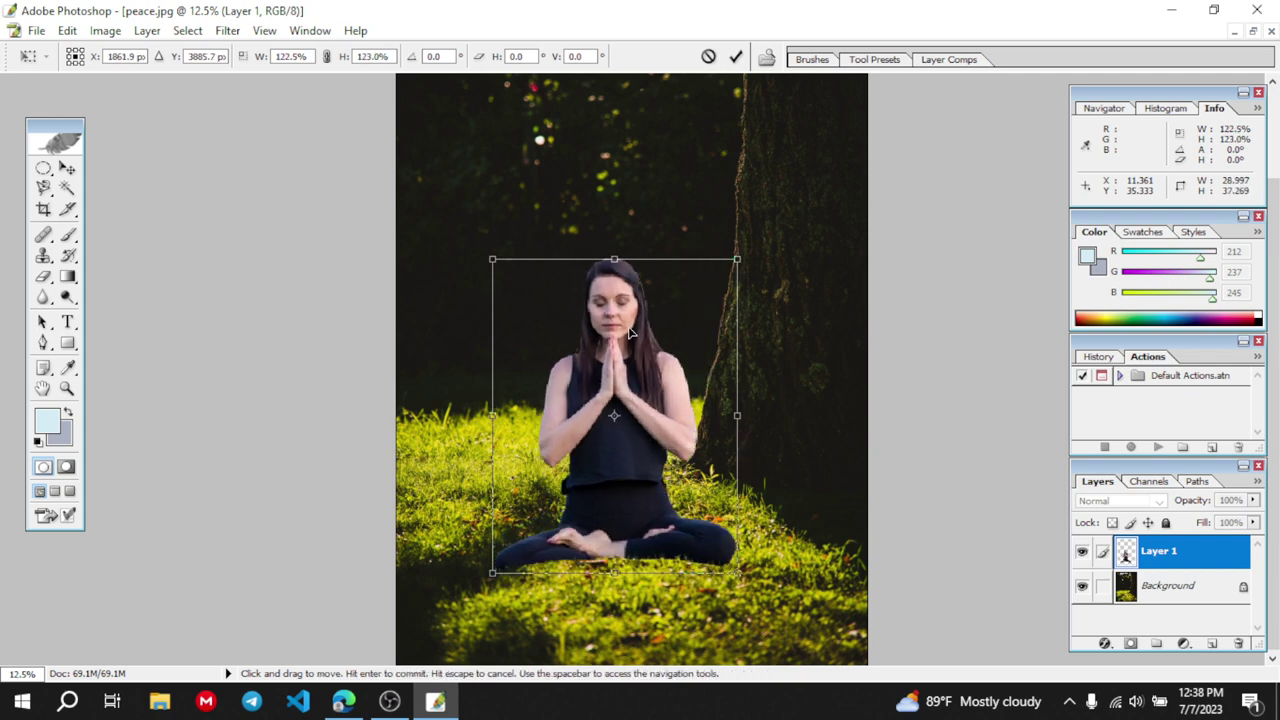
Move the scaled woman up and left, clear of the tree trunk, and apply the transformation
left_click_drag(630, 334, 590, 261)
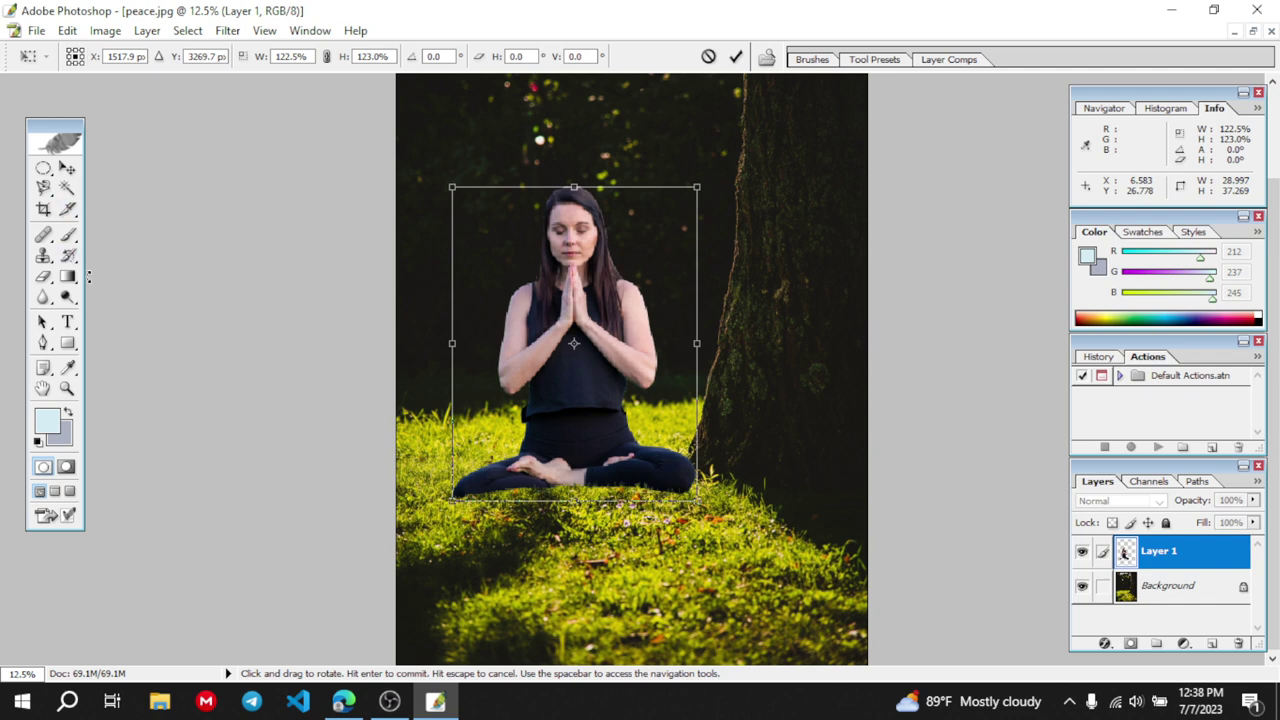
left_click(67, 390)
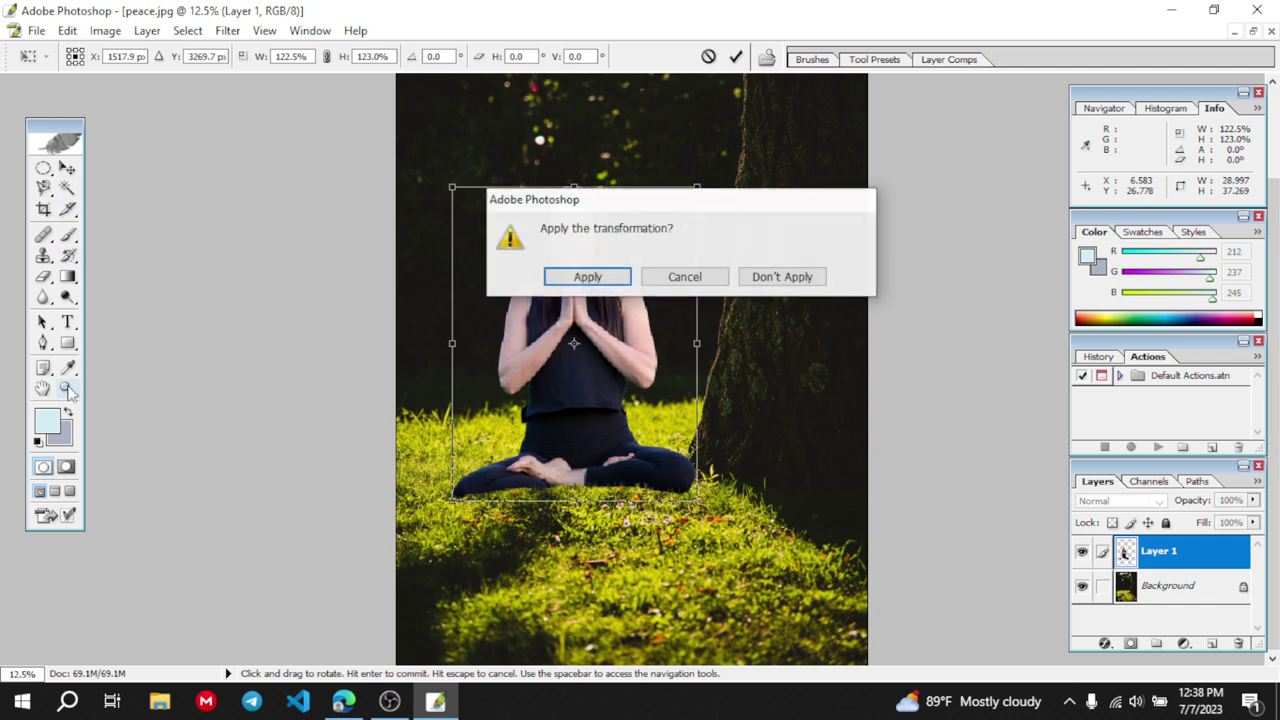
left_click(590, 277)
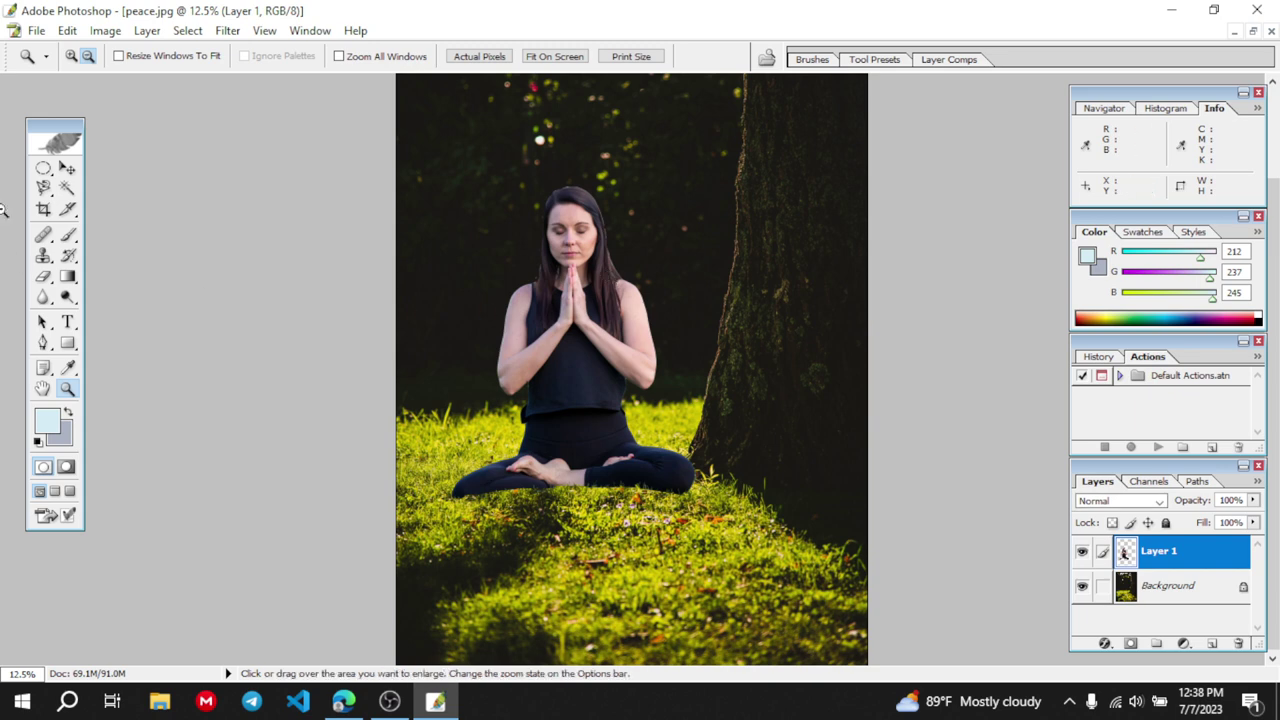
left_click(88, 56)
left_click(714, 404)
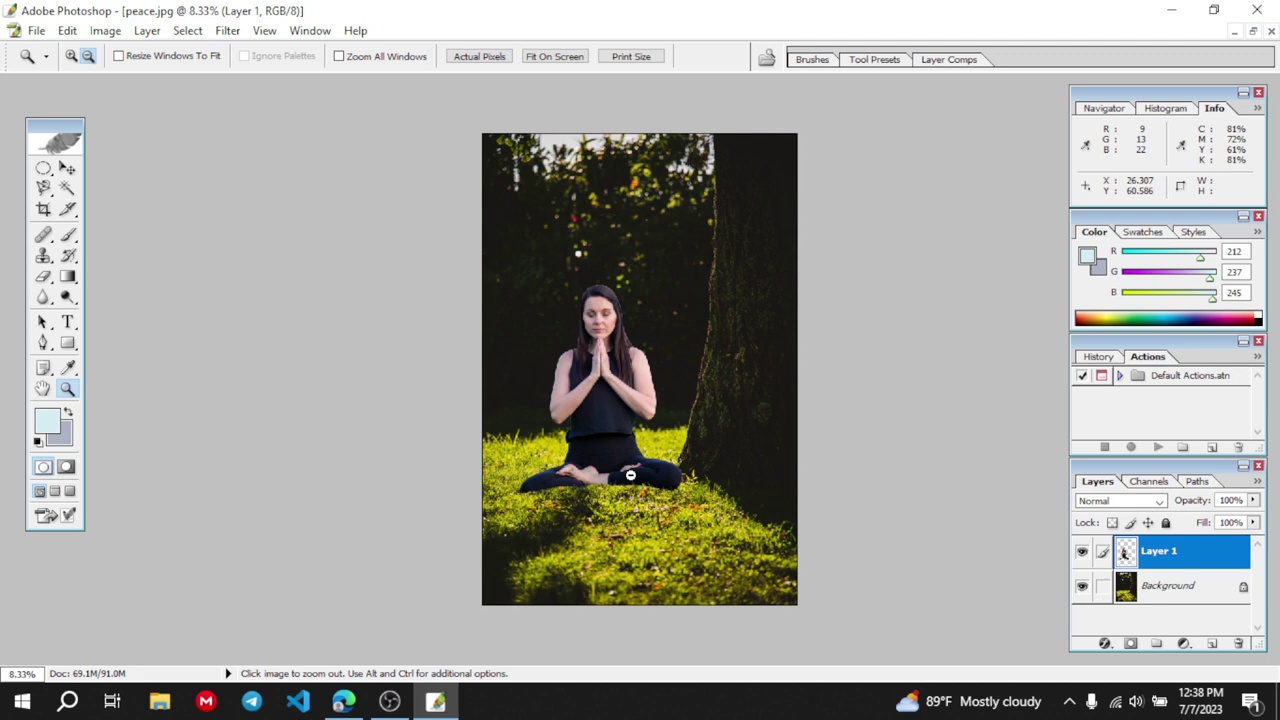
left_click(66, 32)
left_click(96, 33)
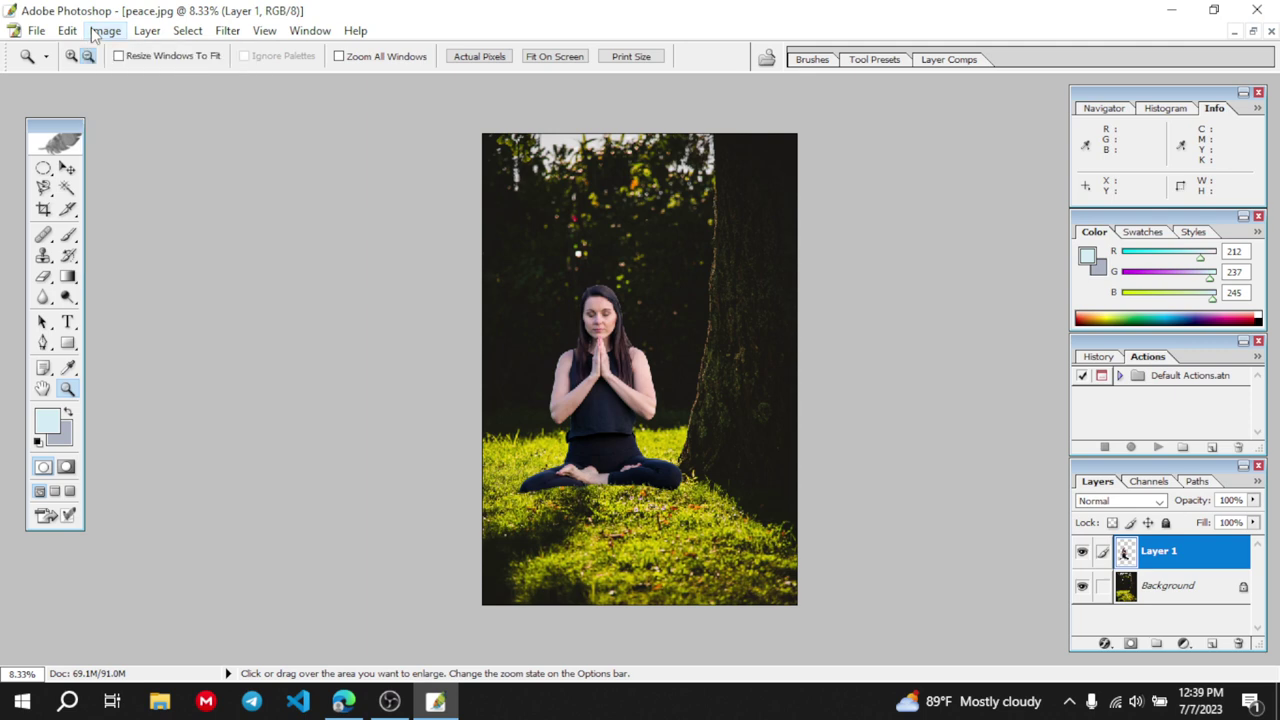
left_click(96, 33)
mouse_move(137, 79)
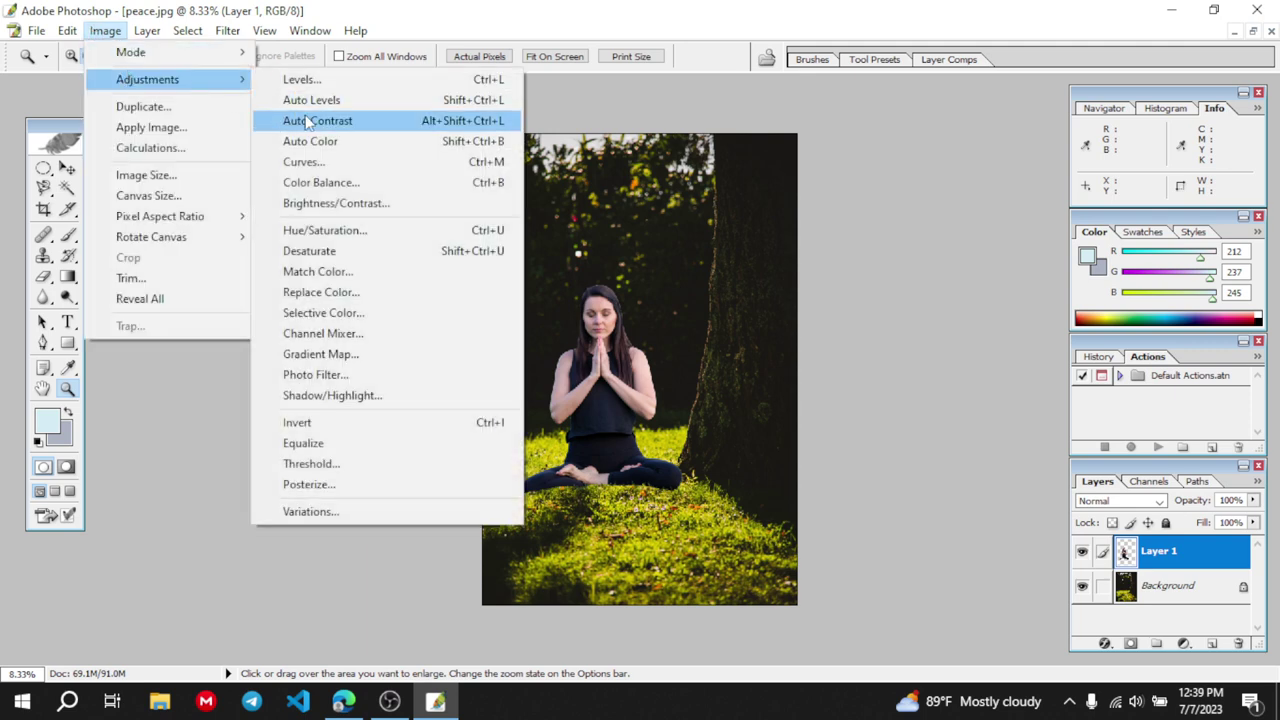
left_click(330, 203)
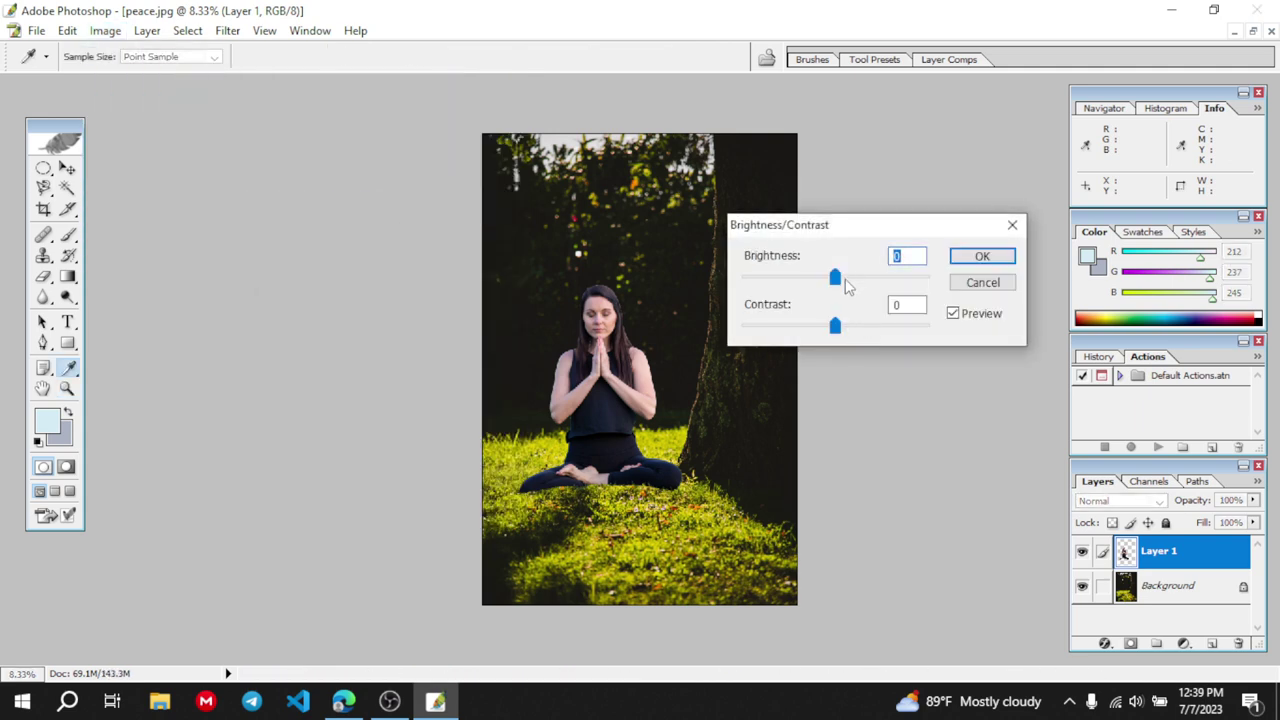
left_click_drag(846, 285, 836, 330)
left_click(983, 284)
key("z")
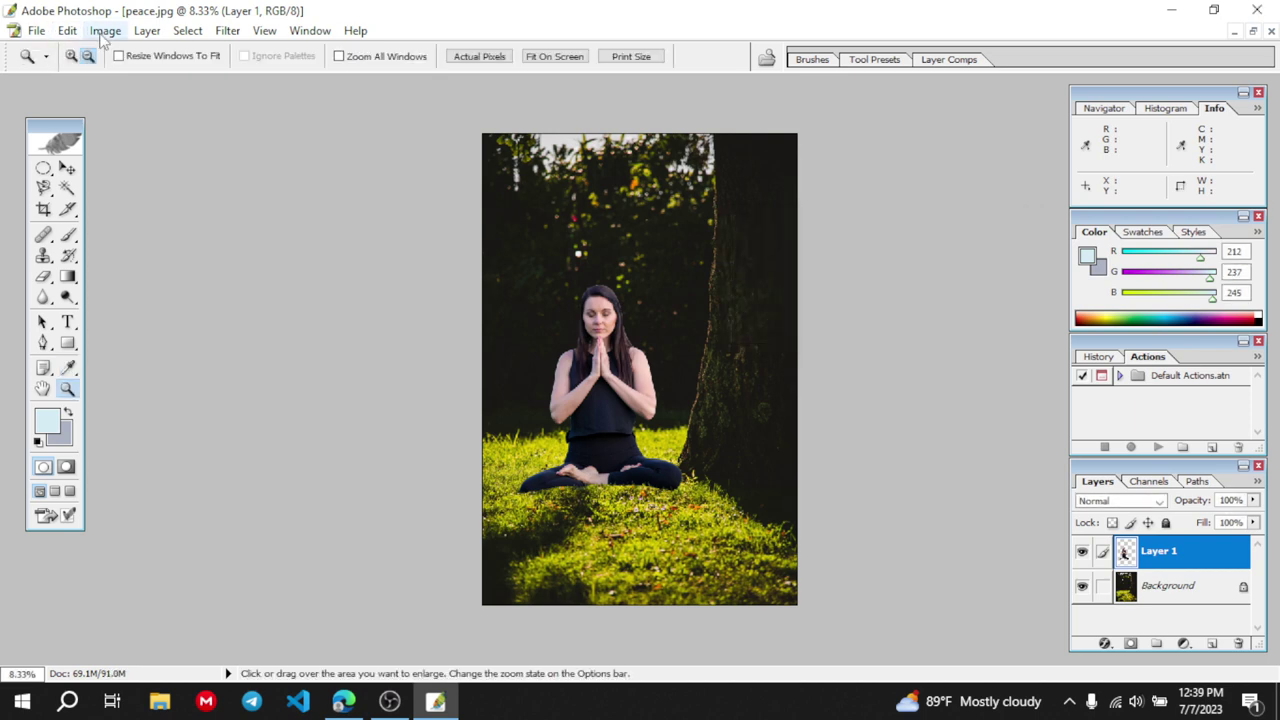
Apply a Selective Color adjustment to the woman's layer, setting Black to +13% for the Blacks
left_click(105, 30)
mouse_move(140, 88)
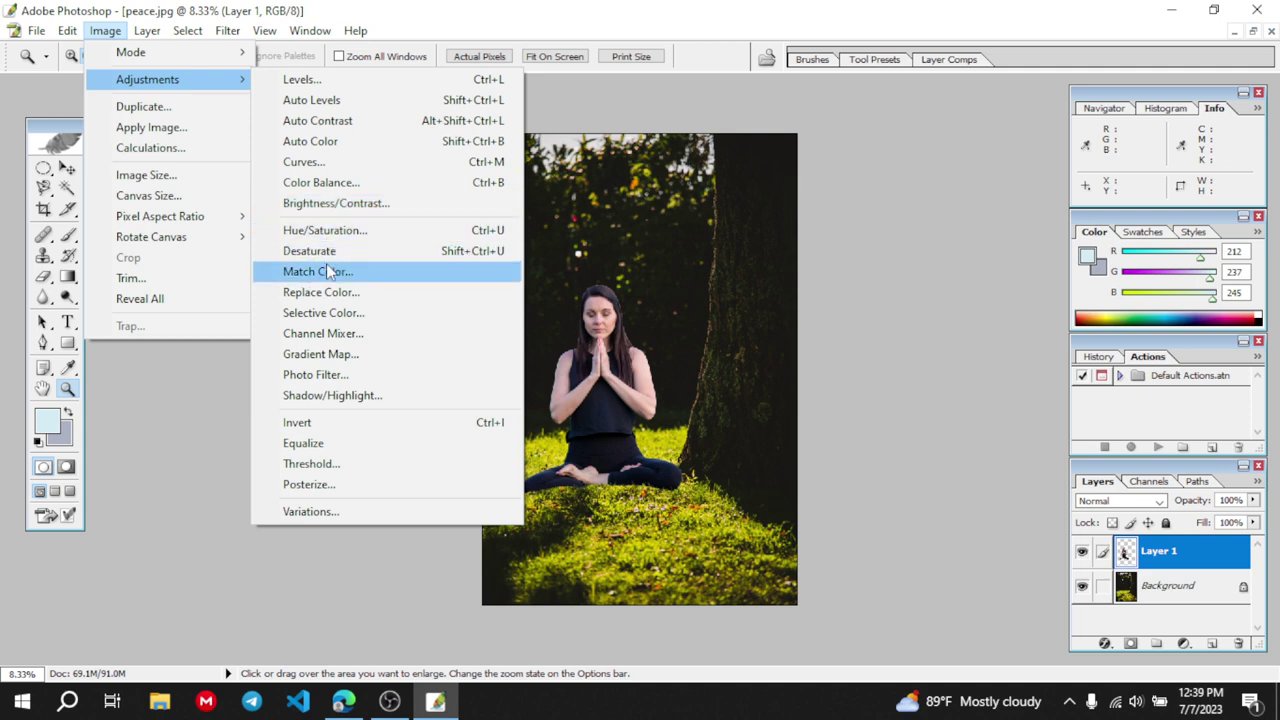
left_click(331, 316)
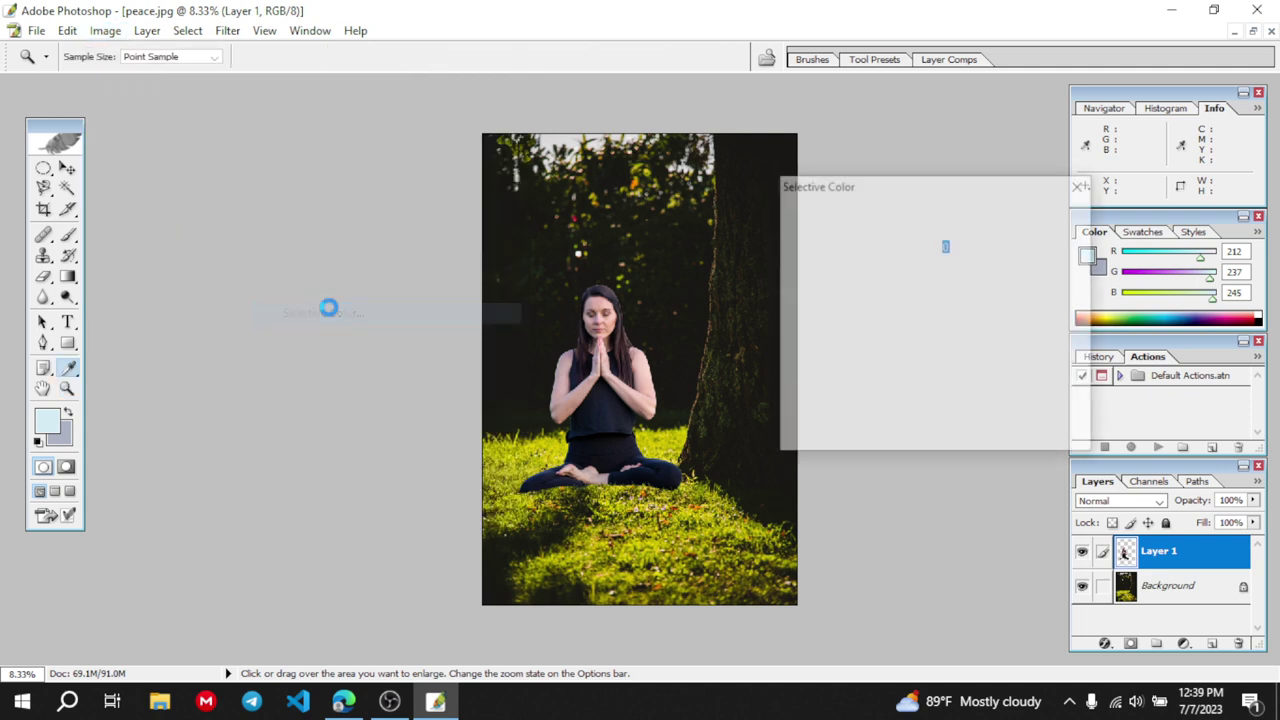
left_click(940, 220)
left_click(940, 220)
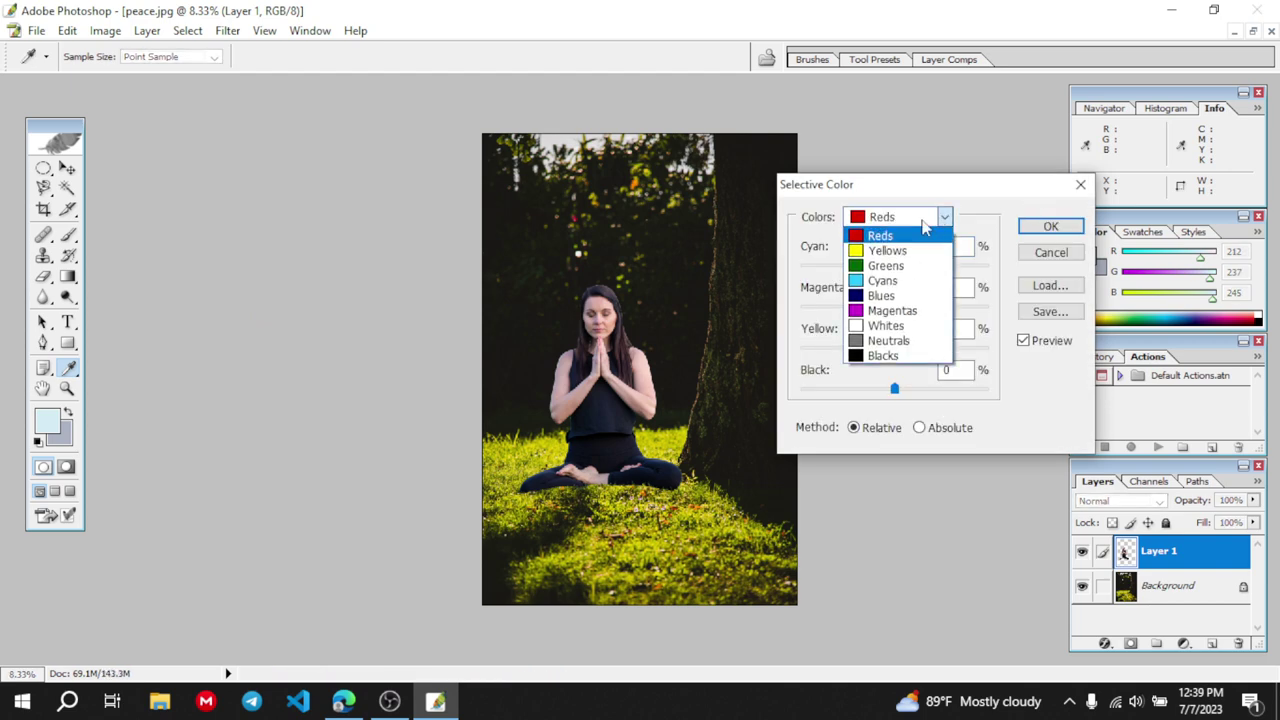
left_click(877, 355)
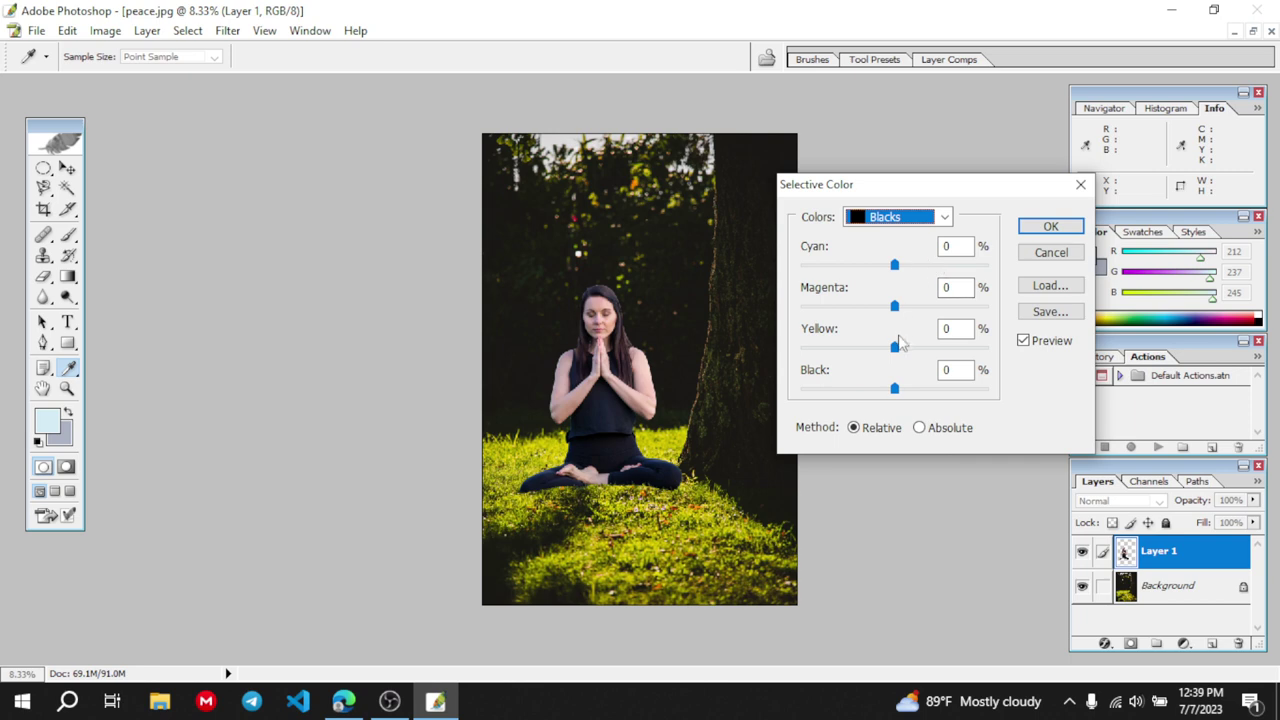
mouse_move(894, 388)
left_mouse_down()
mouse_move(978, 390)
mouse_move(766, 409)
mouse_move(908, 394)
left_mouse_up()
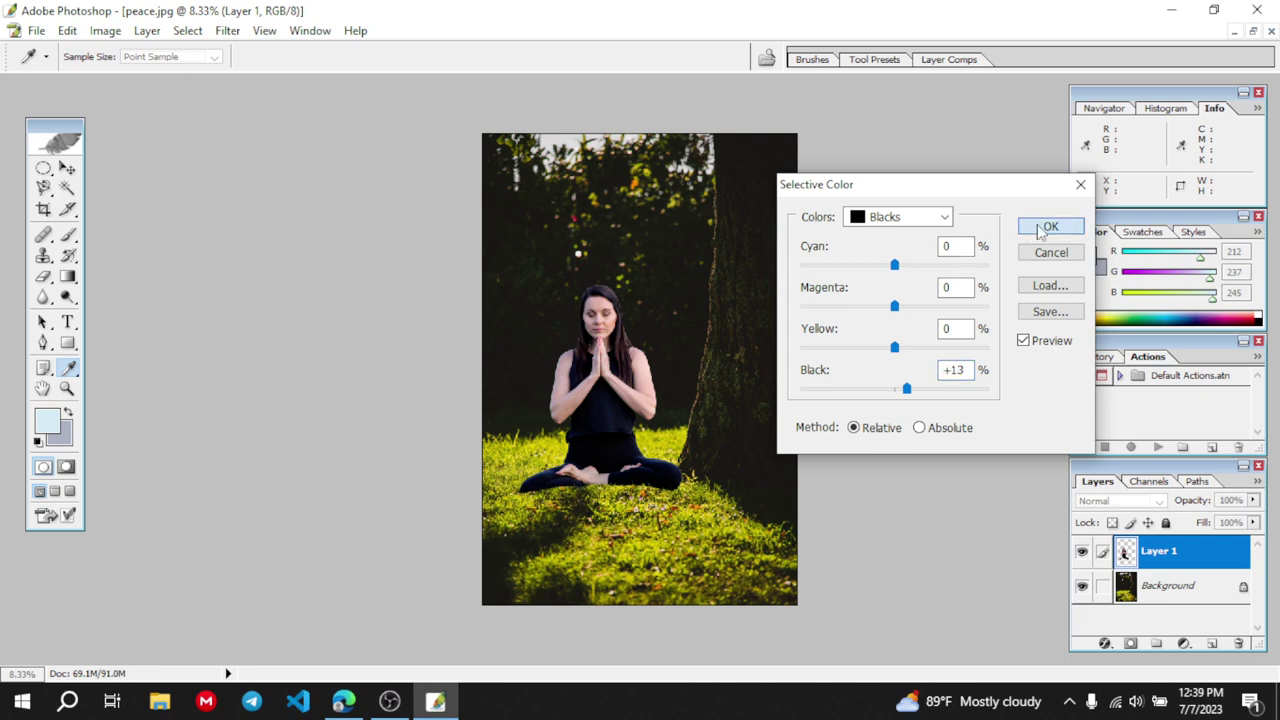
key("Return")
key("z")
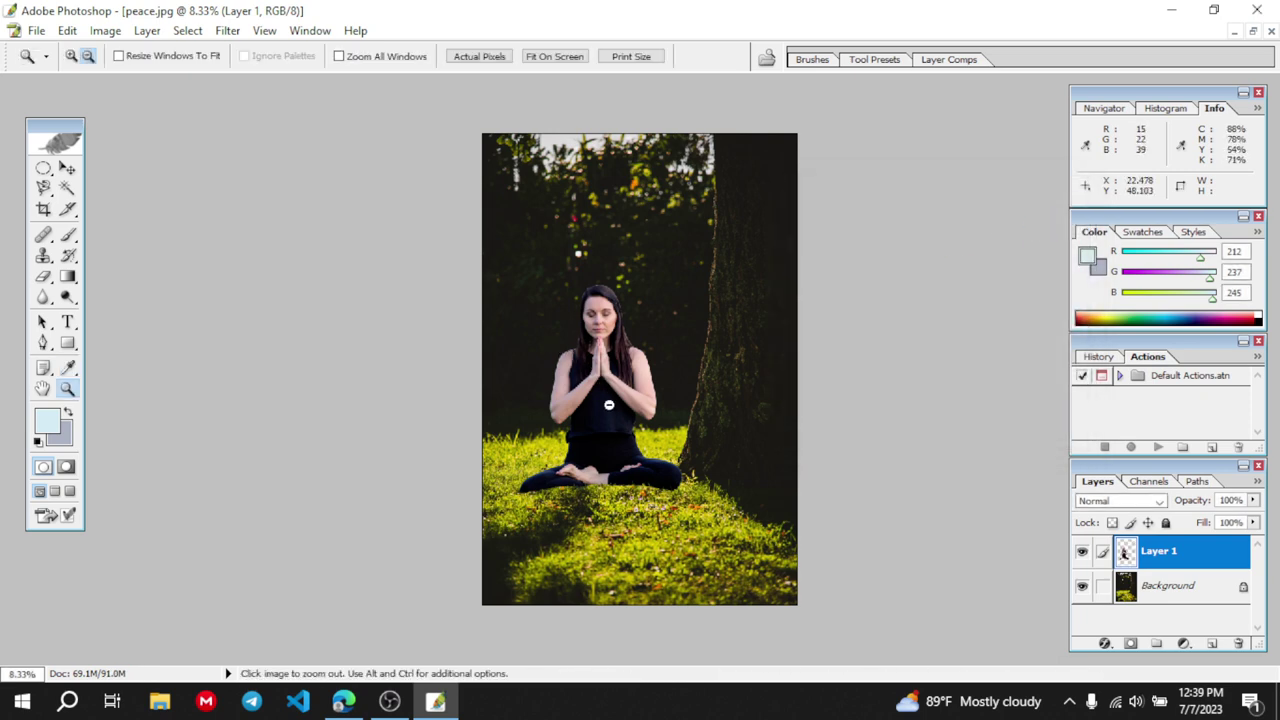
Try Saturation at -100 on the woman's layer with Hue/Saturation, and apply it at +6
left_click(105, 30)
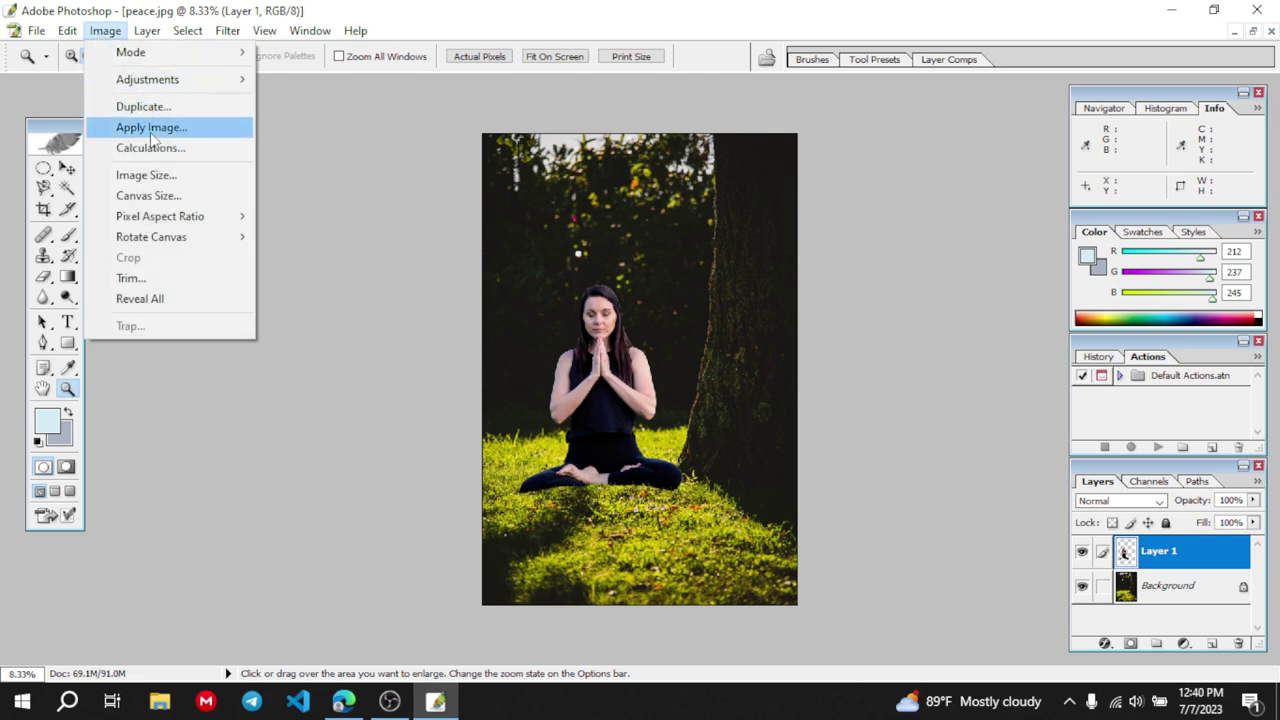
mouse_move(207, 88)
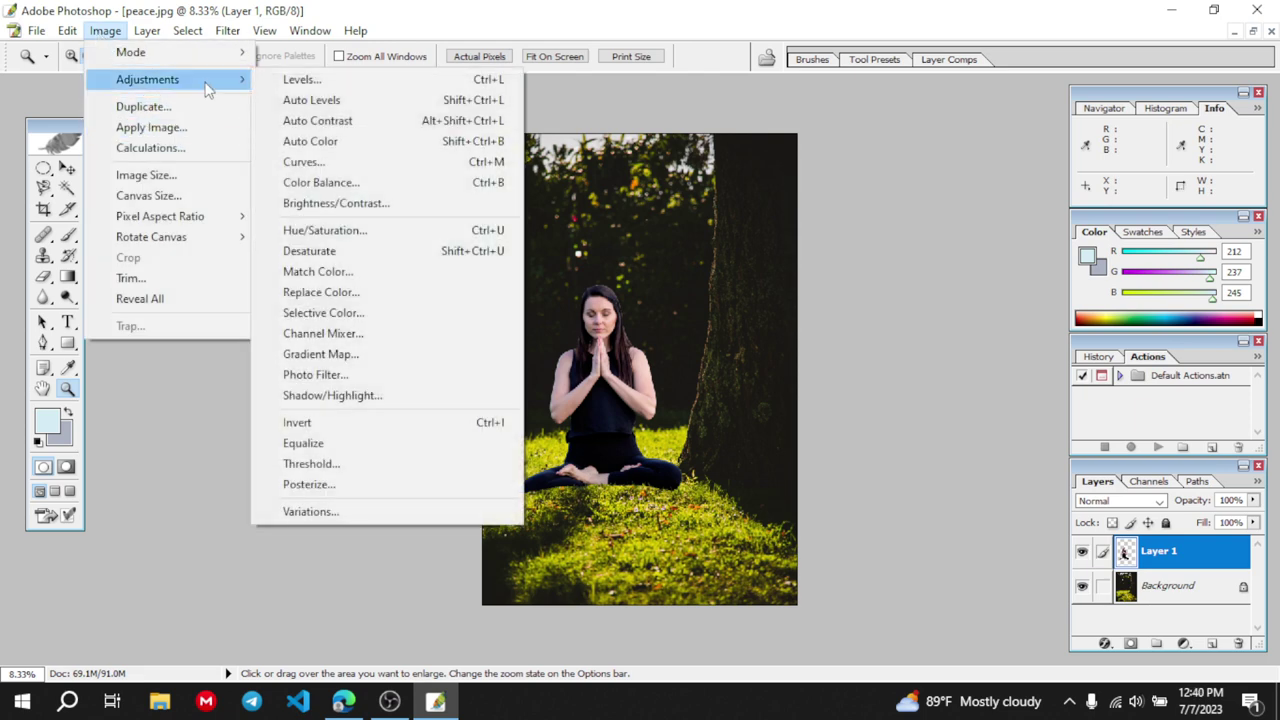
left_click(366, 230)
left_click(872, 315)
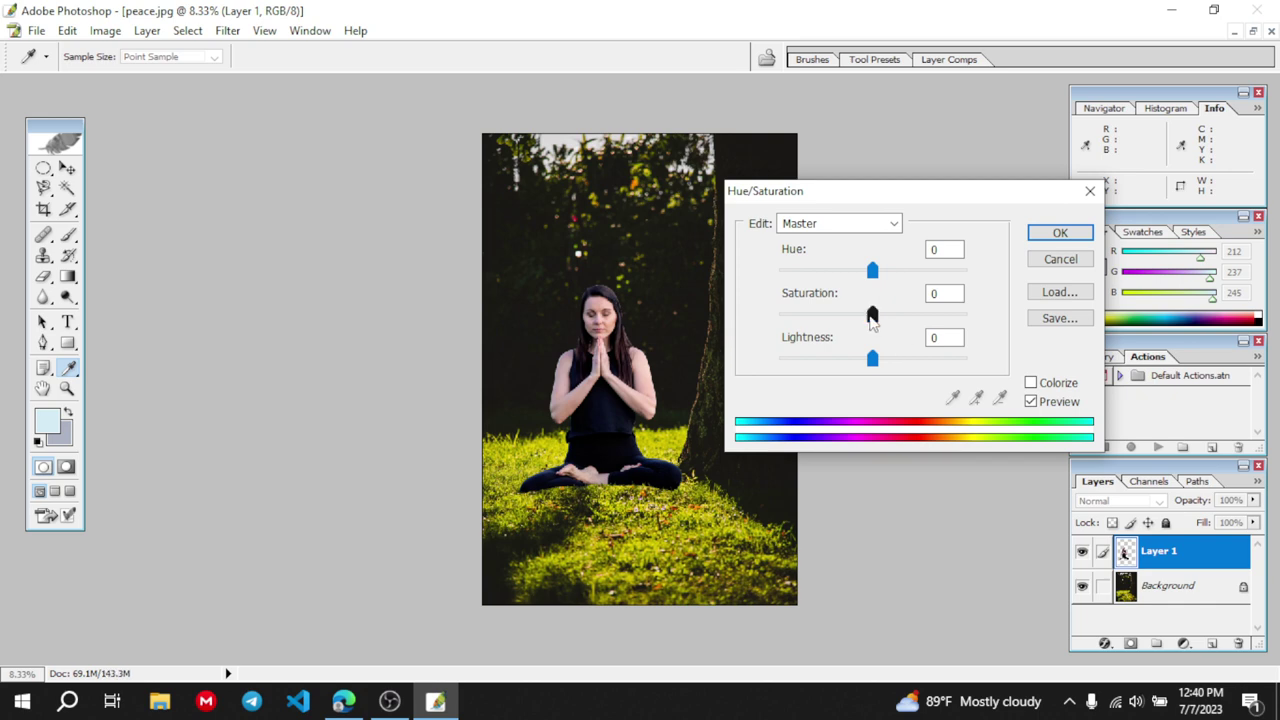
left_click_drag(872, 315, 764, 333)
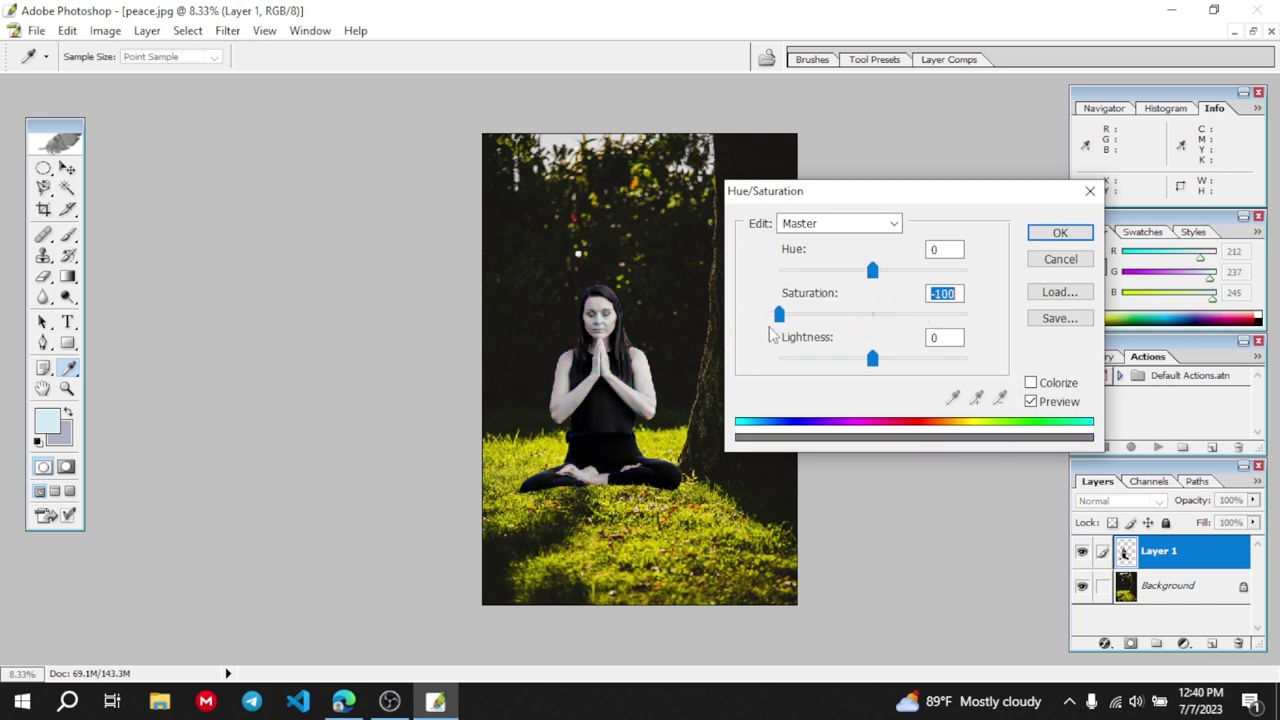
left_click_drag(770, 334, 880, 320)
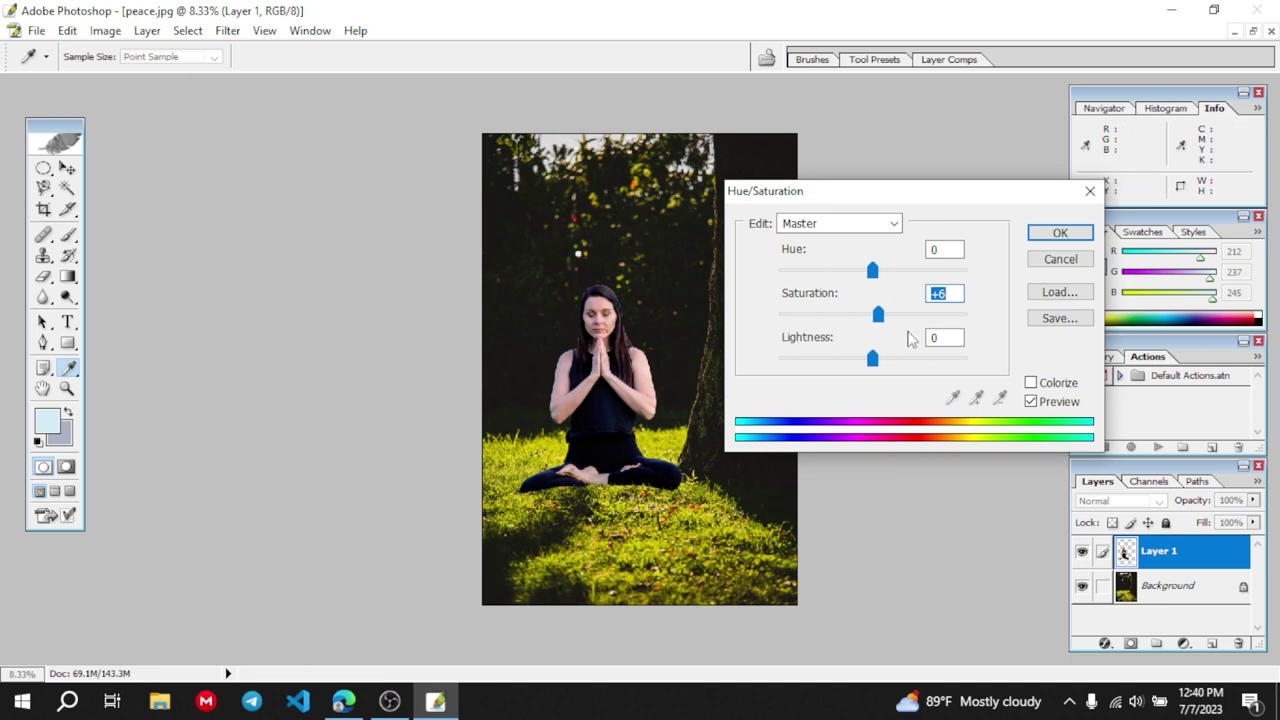
left_click(1060, 234)
key("z")
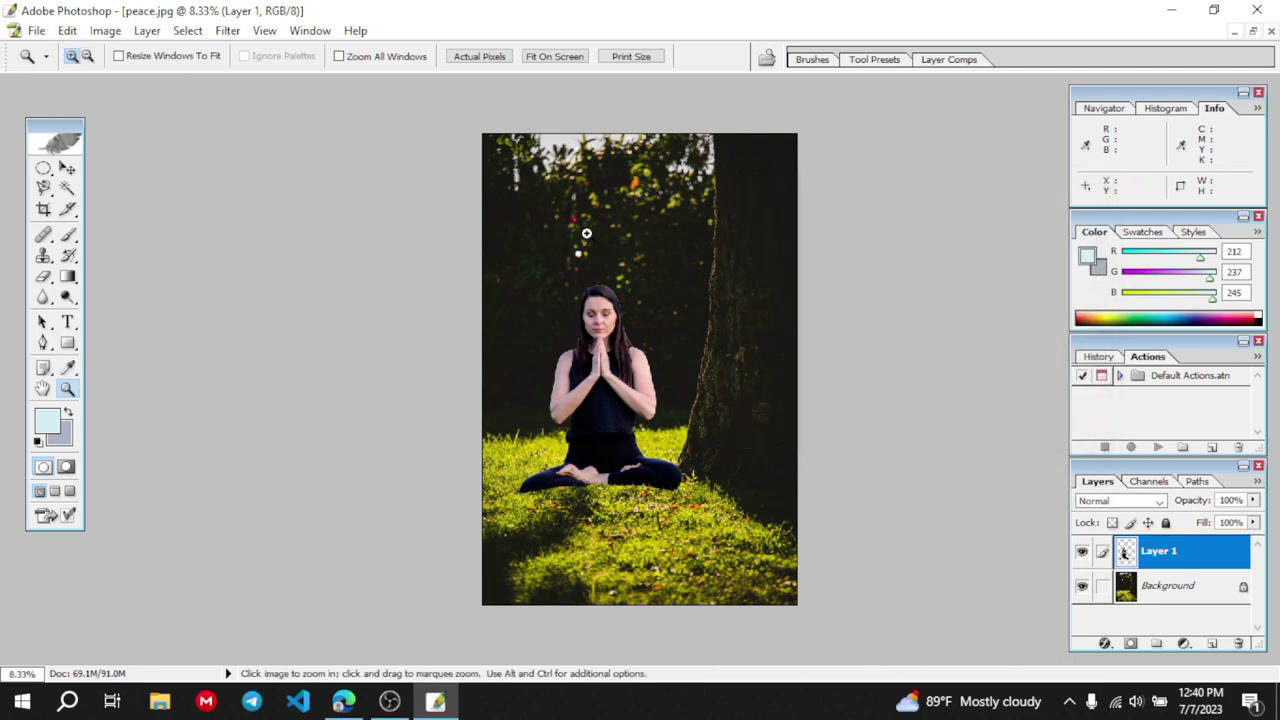
Apply a second Selective Color adjustment to the woman's layer, setting Black to +5% for the Blacks
left_click(597, 382)
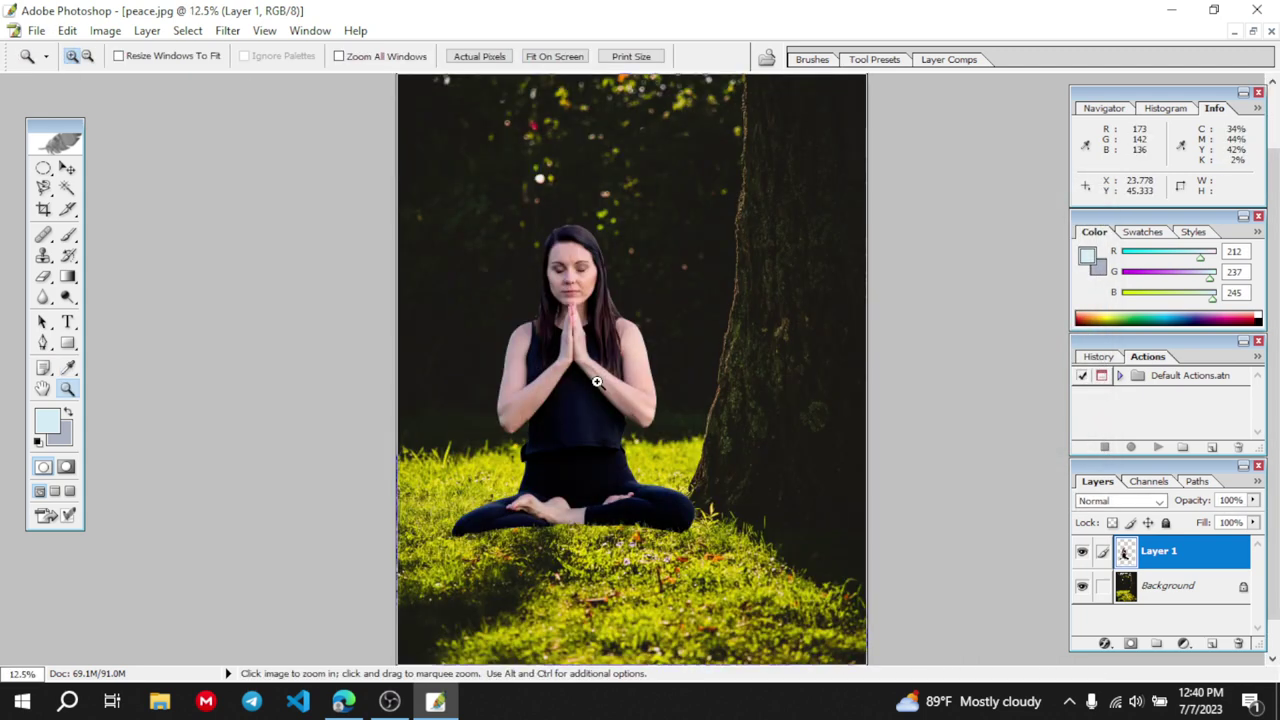
left_click(597, 382)
scroll(597, 382, "up", 6)
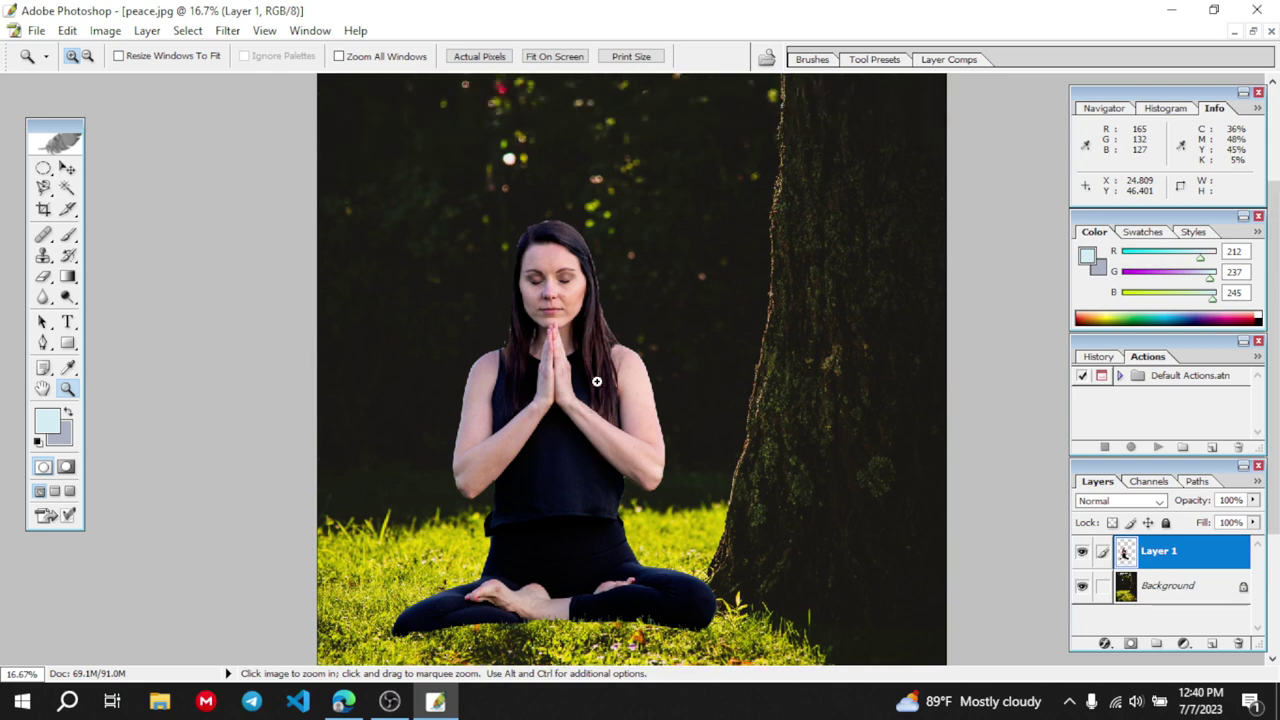
scroll(597, 382, "down", 6)
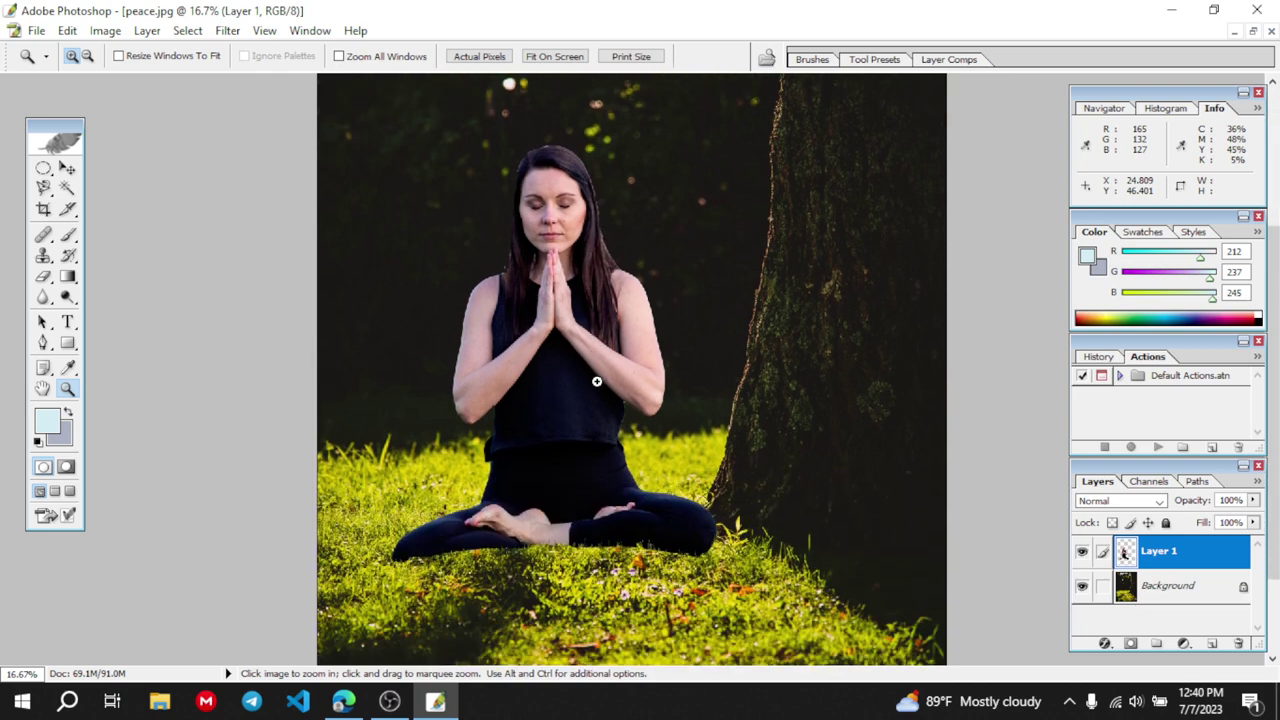
scroll(597, 382, "up", 8)
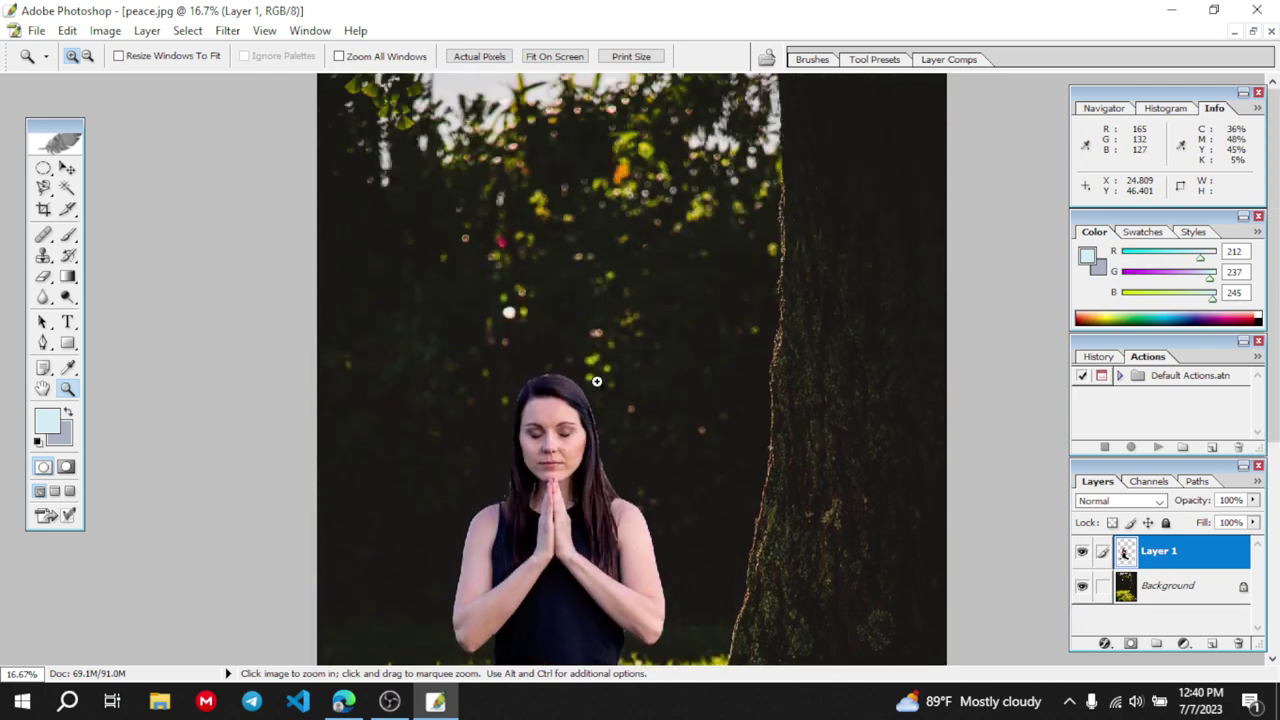
scroll(600, 377, "down", 8)
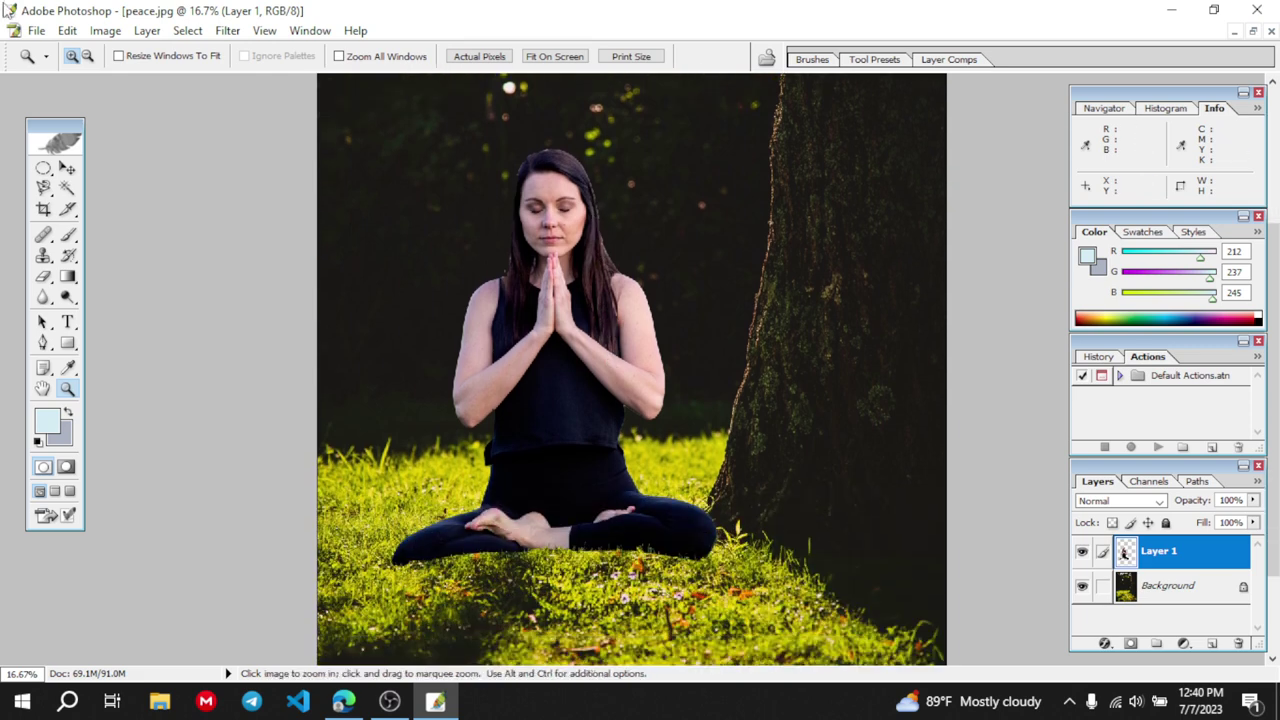
left_click(105, 31)
mouse_move(155, 88)
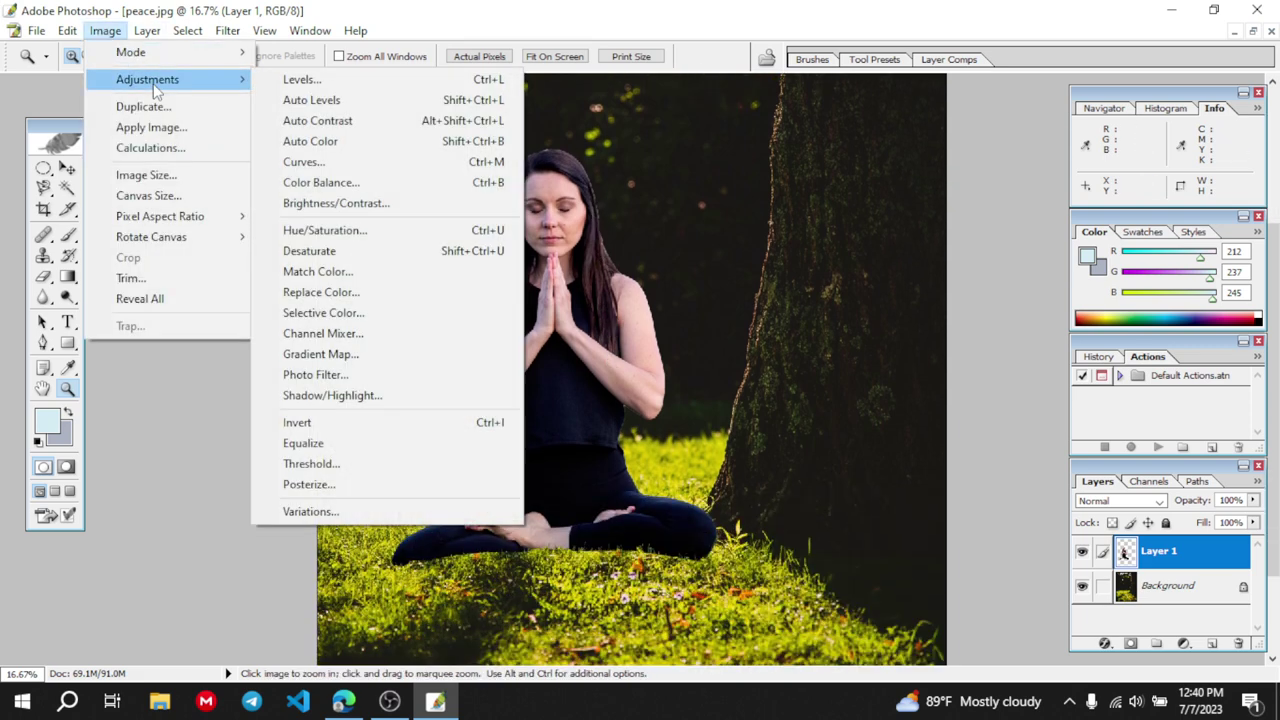
left_click(328, 314)
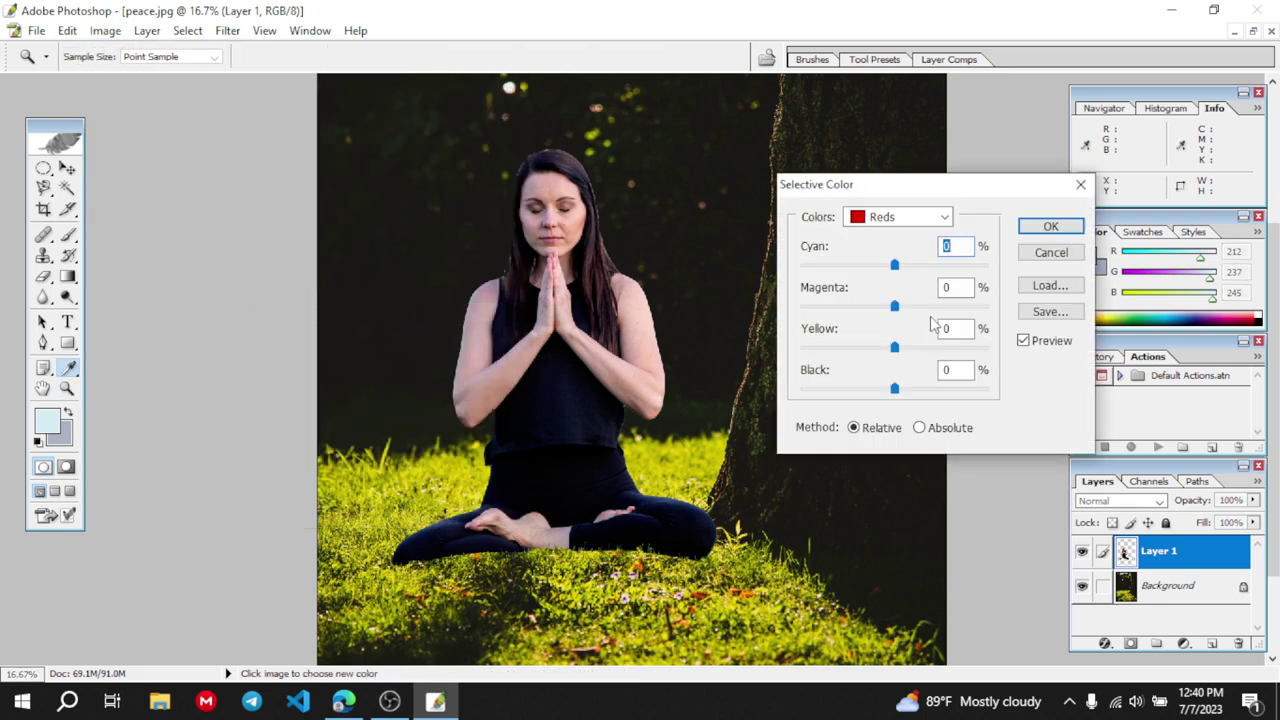
left_click(944, 217)
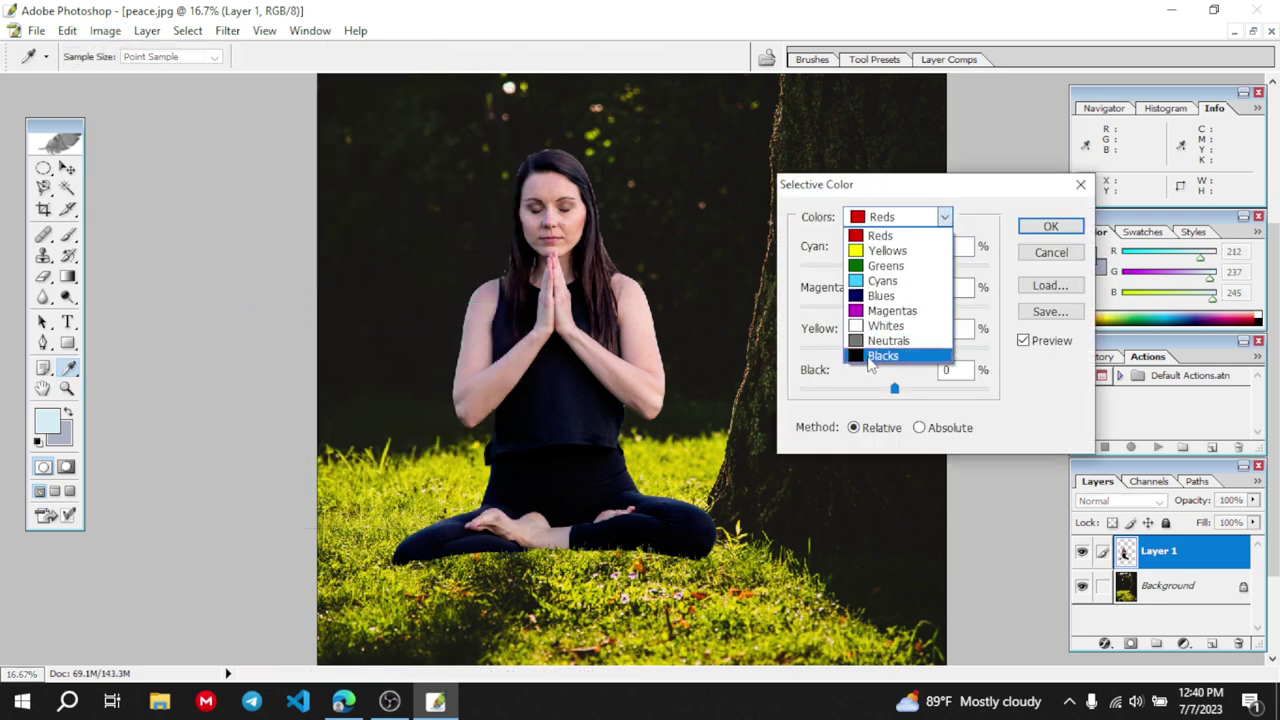
left_click(870, 364)
mouse_move(895, 390)
left_mouse_down()
mouse_move(969, 392)
mouse_move(899, 400)
left_mouse_up()
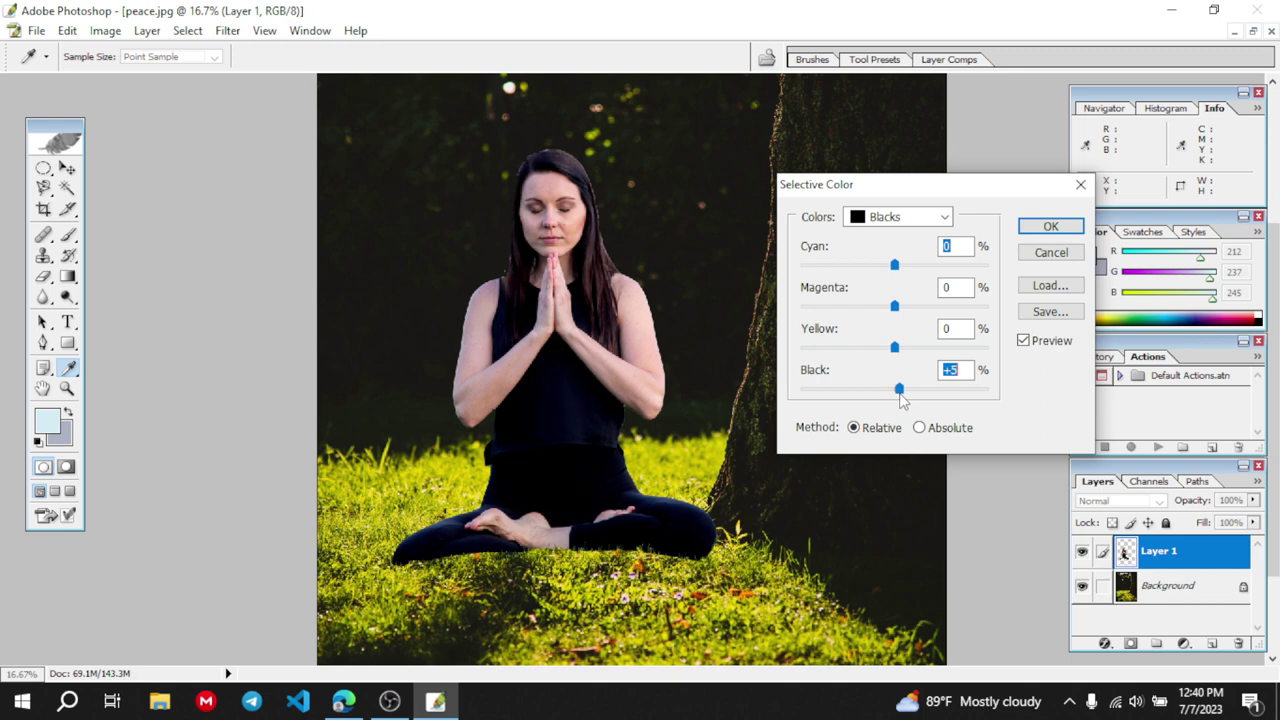
left_click(1064, 229)
Inspect how the woman's colors blend with the forest background, up close and in the whole image
key("z")
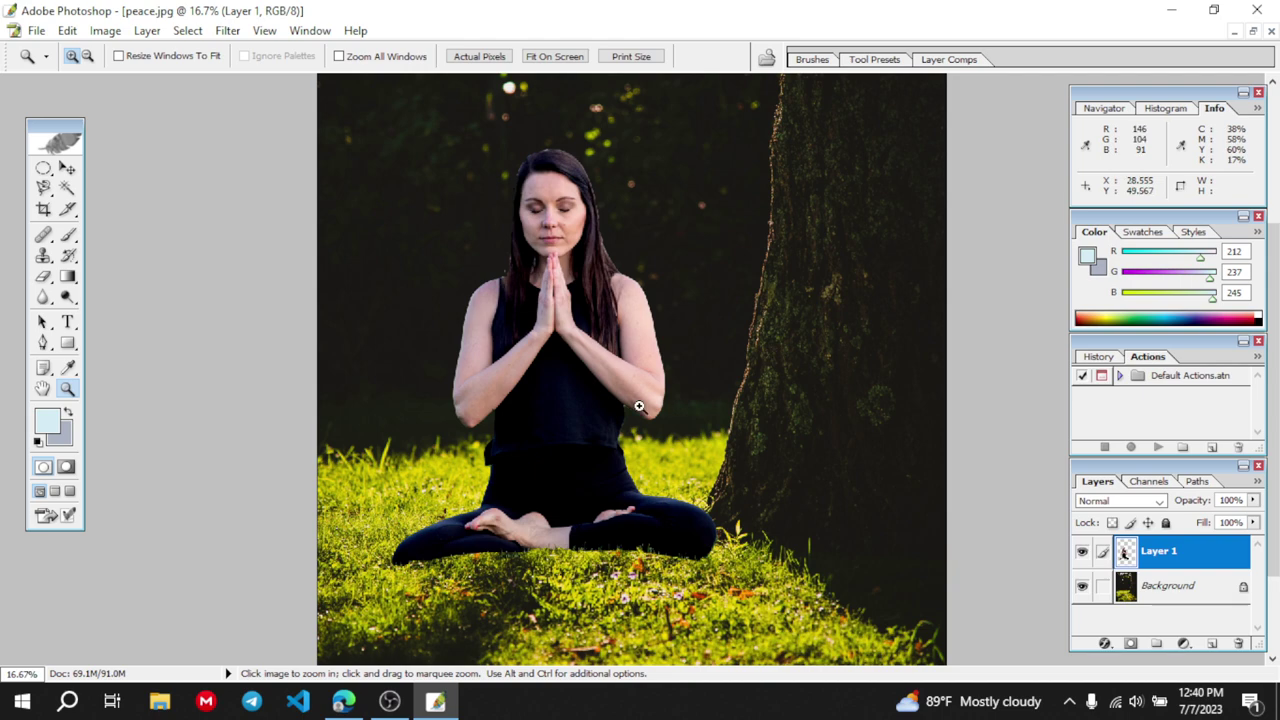
scroll(639, 406, "down", 2)
scroll(639, 406, "up", 5)
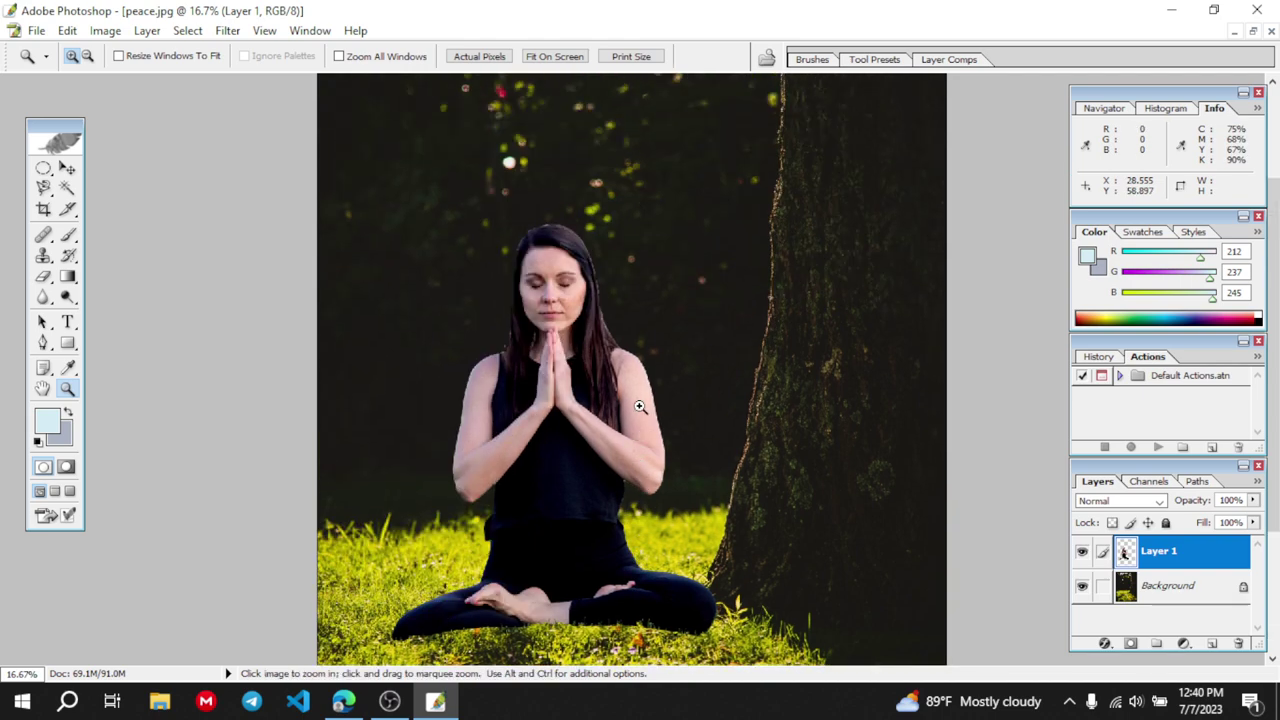
scroll(639, 406, "down", 5)
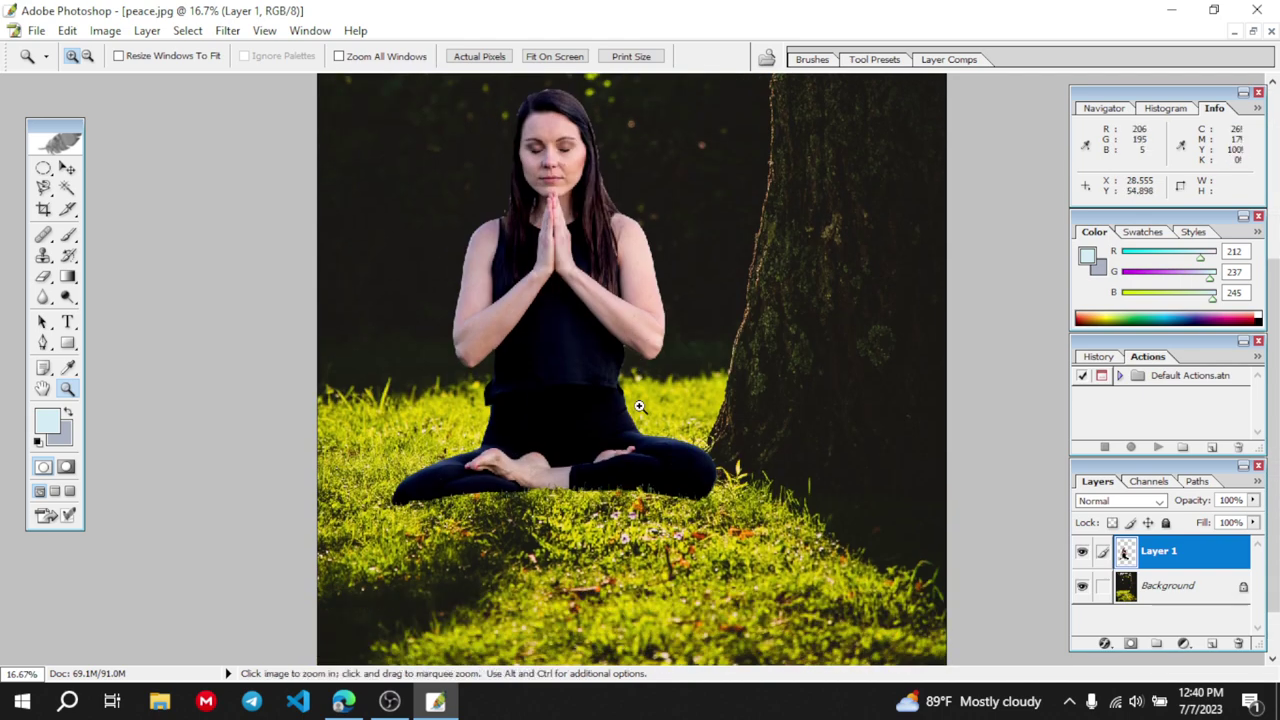
scroll(639, 406, "up", 5)
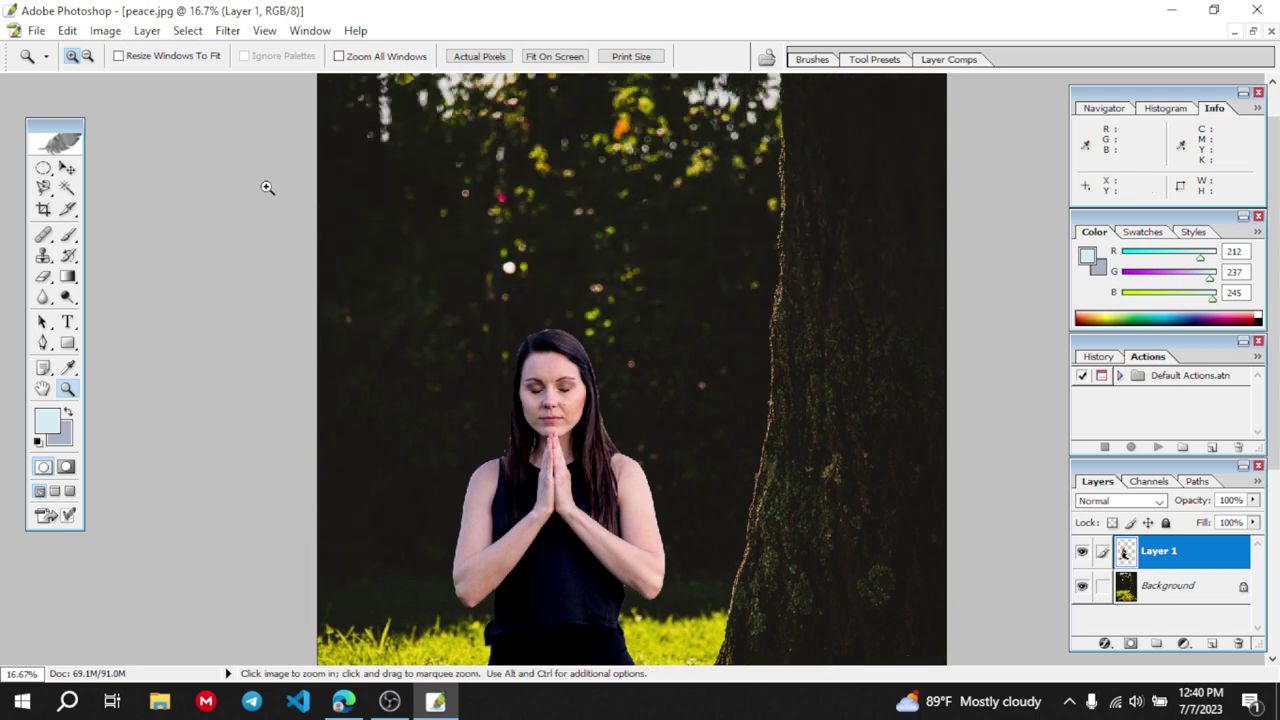
left_click(87, 56)
left_click(606, 376)
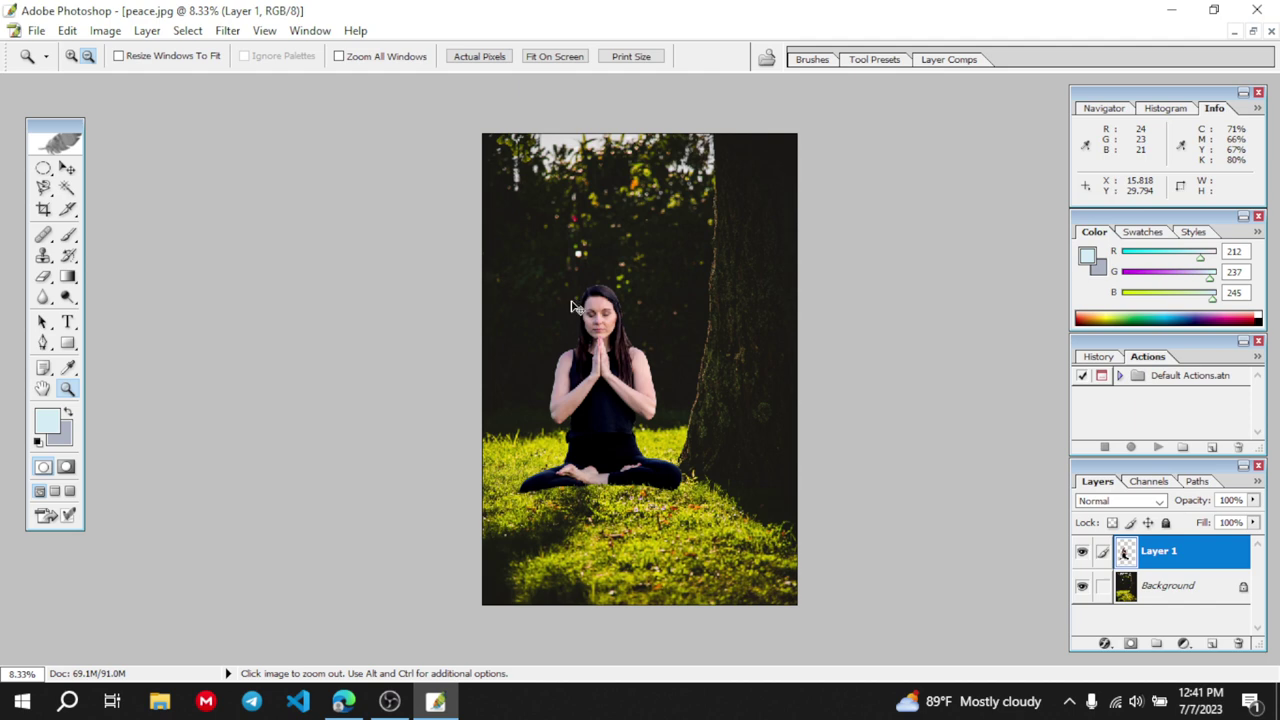
Save a flattened copy as peace.gif in CompuServe GIF format, with a Local (Selective) palette of 256 colors and Normal row order
key("ctrl+shift+s")
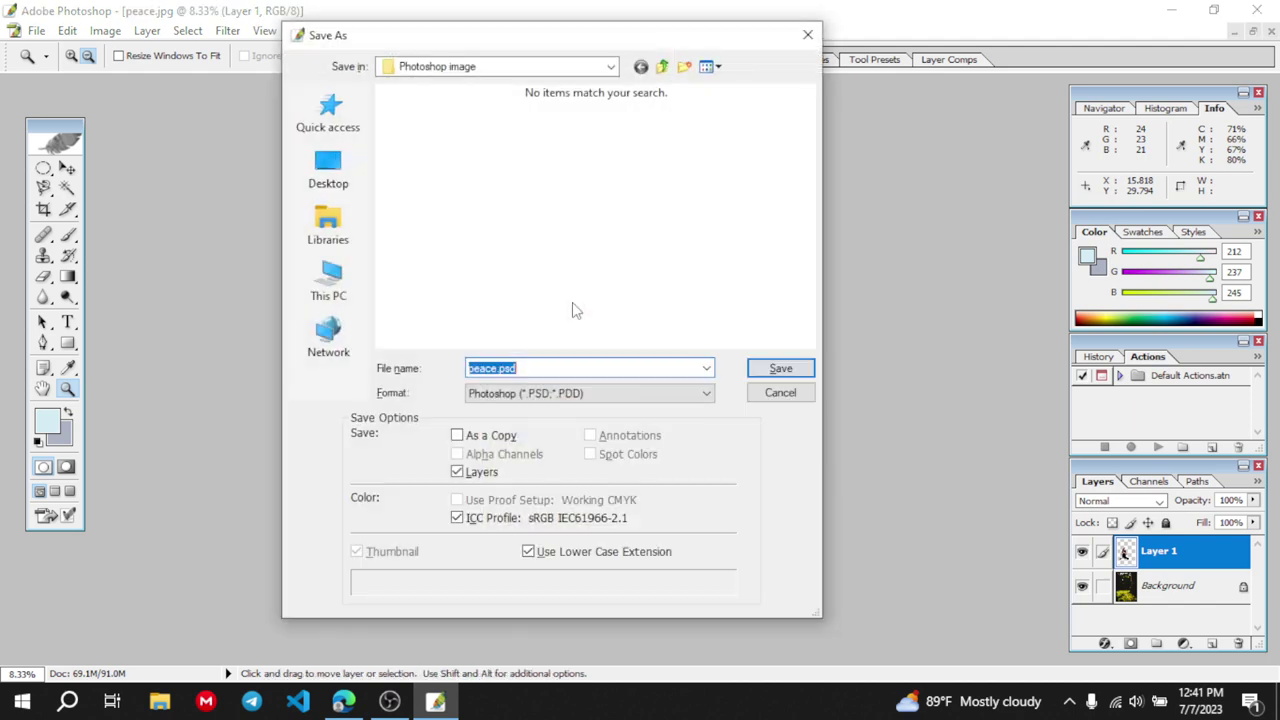
left_click(499, 371)
left_click(700, 393)
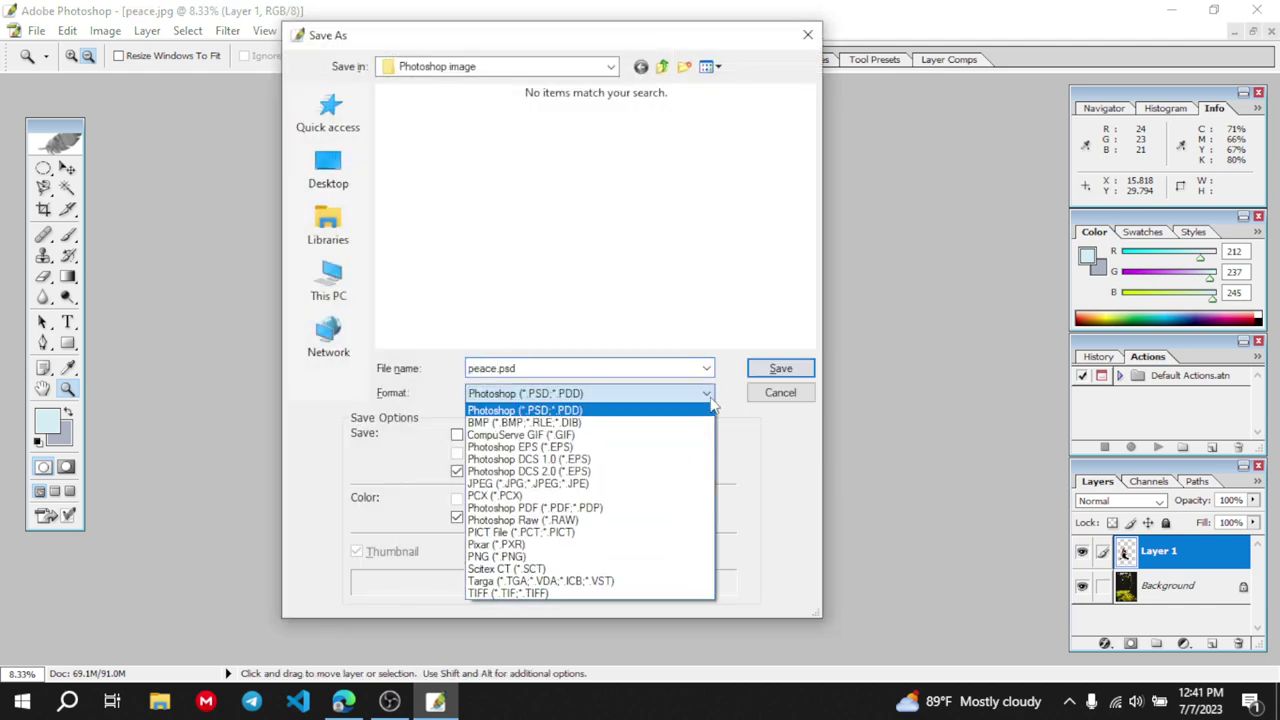
left_click(601, 435)
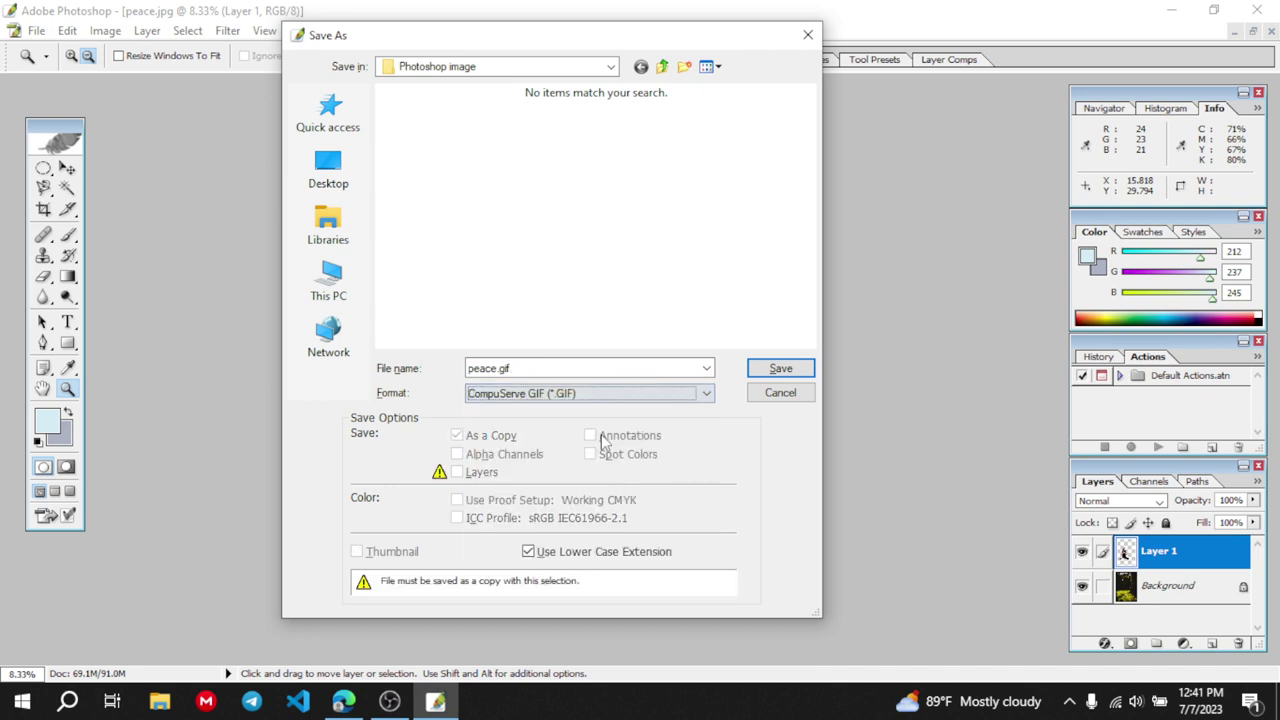
left_click(780, 369)
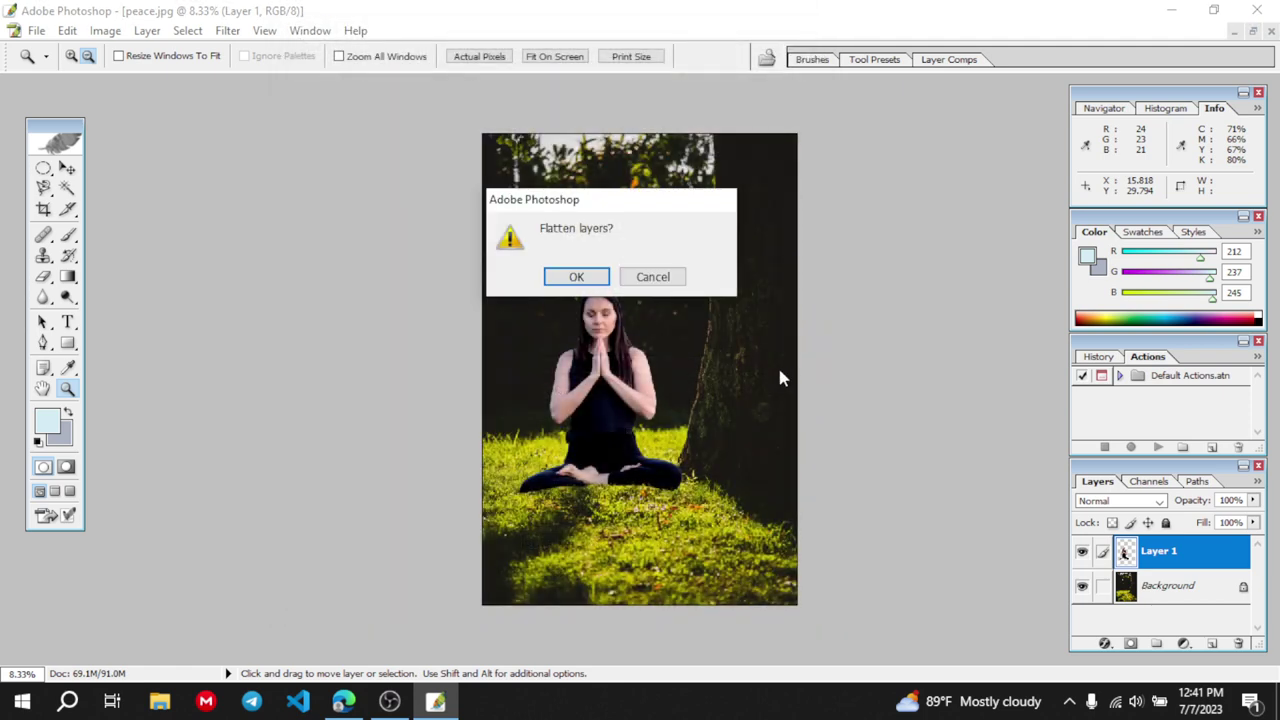
left_click(578, 277)
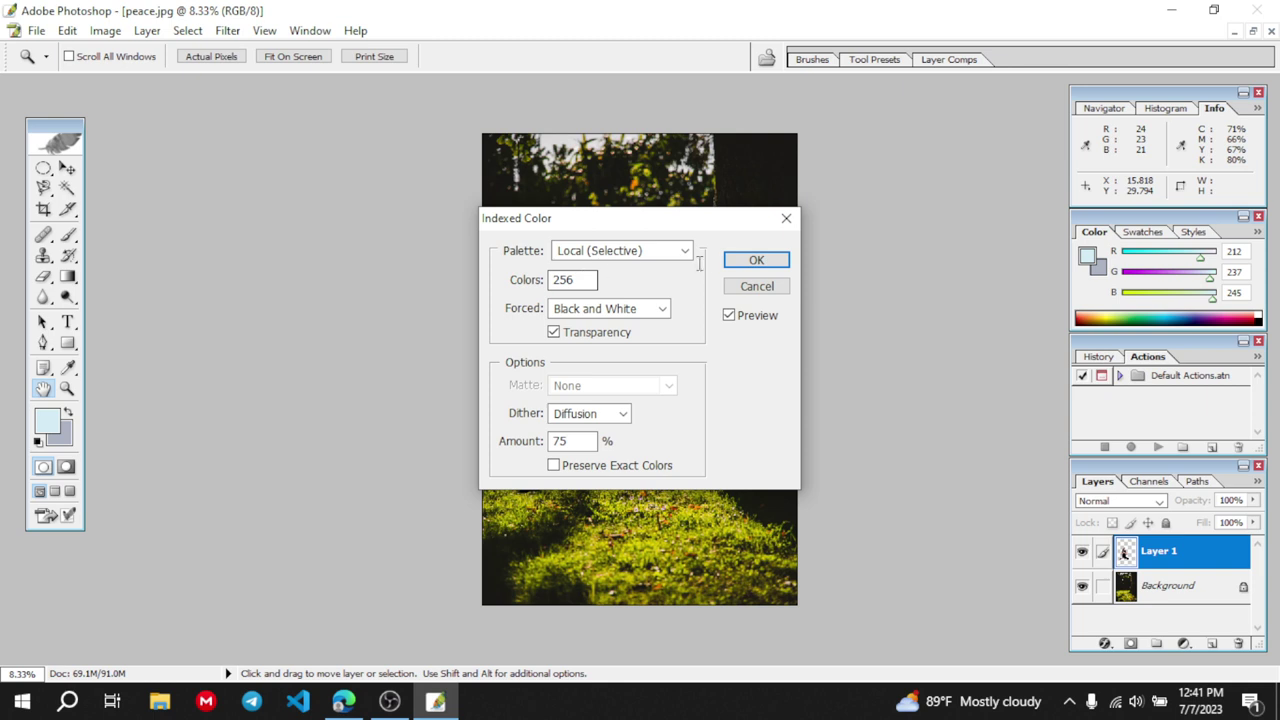
left_click(756, 261)
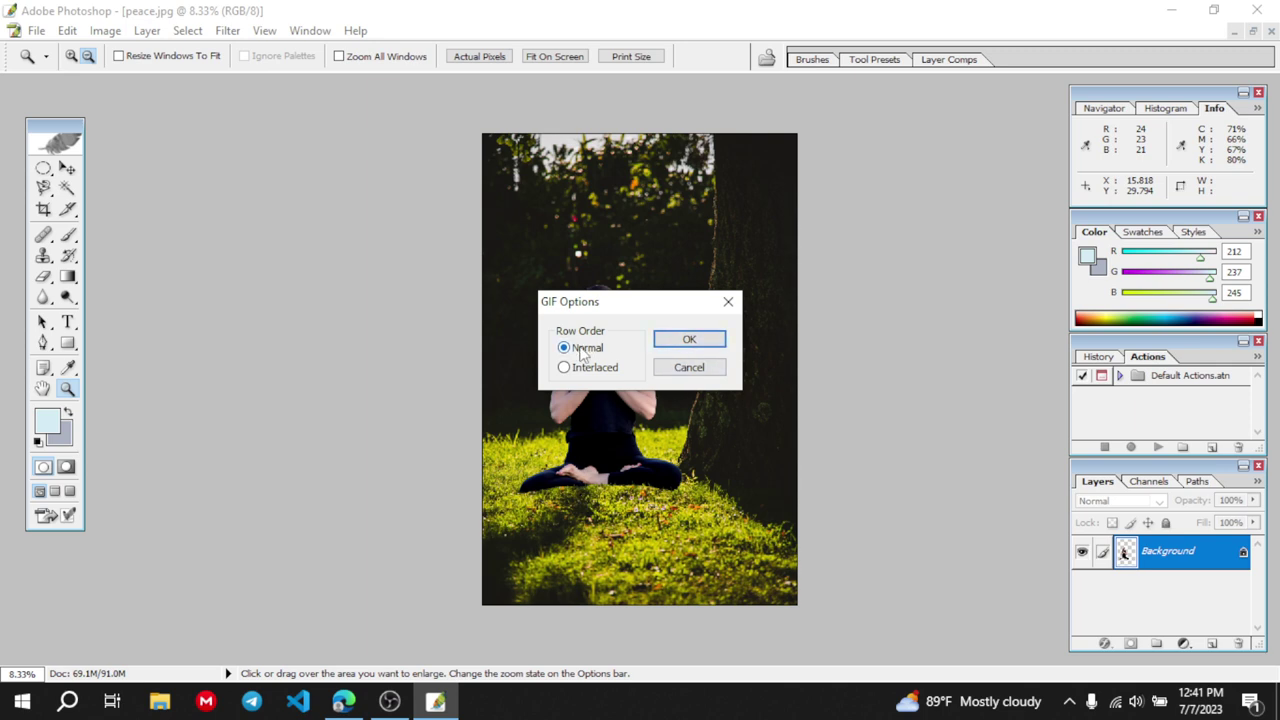
left_click(693, 340)
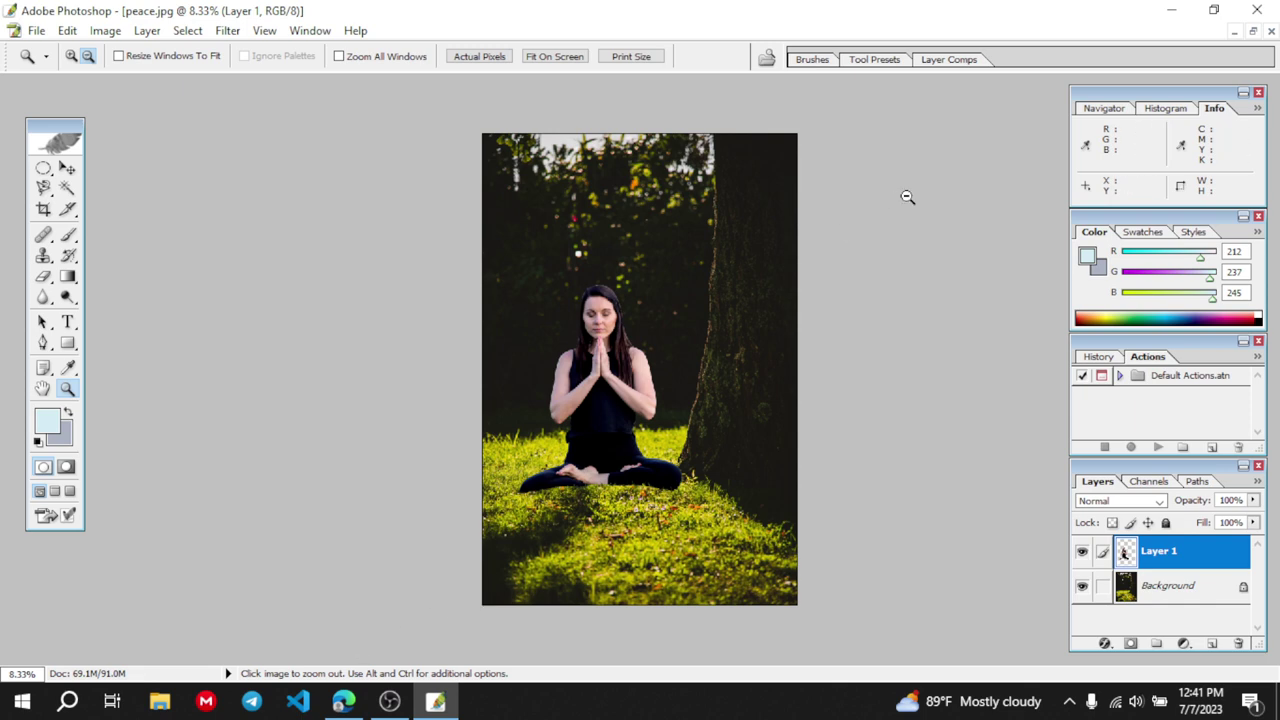
Open peace.gif from the desktop's Photoshop image folder to view the exported composite
left_click(1254, 33)
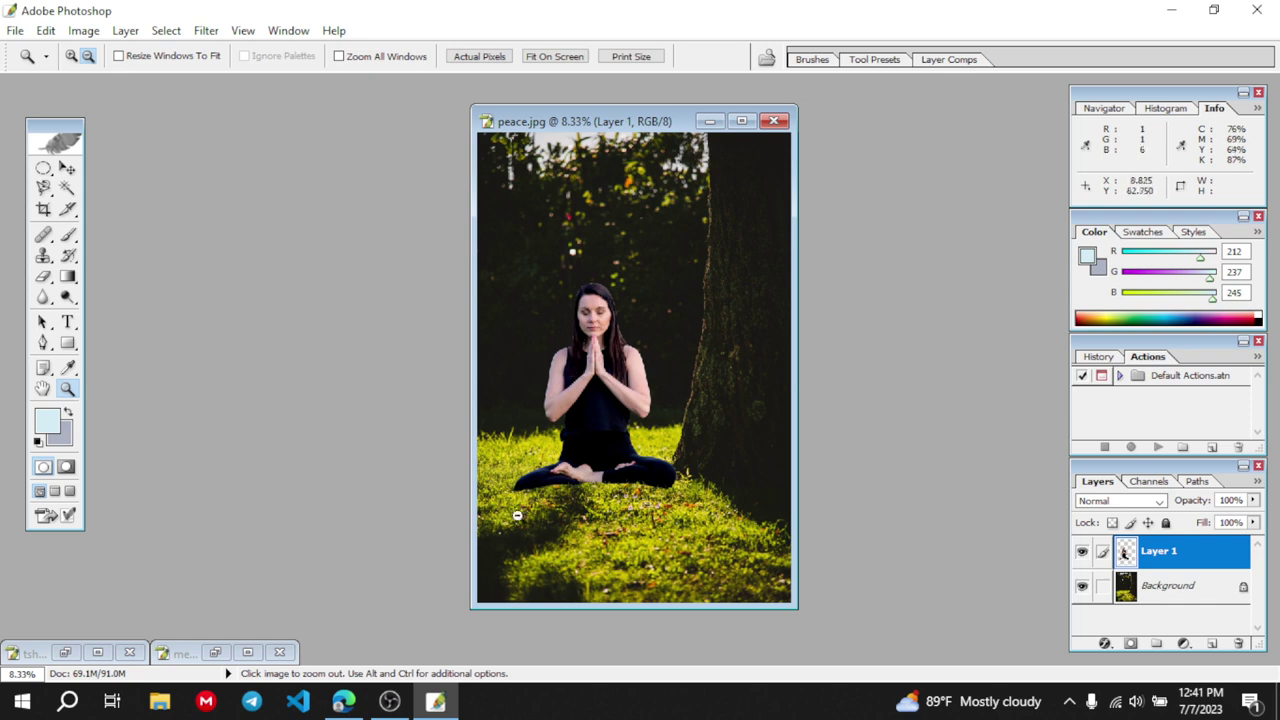
left_click(1171, 10)
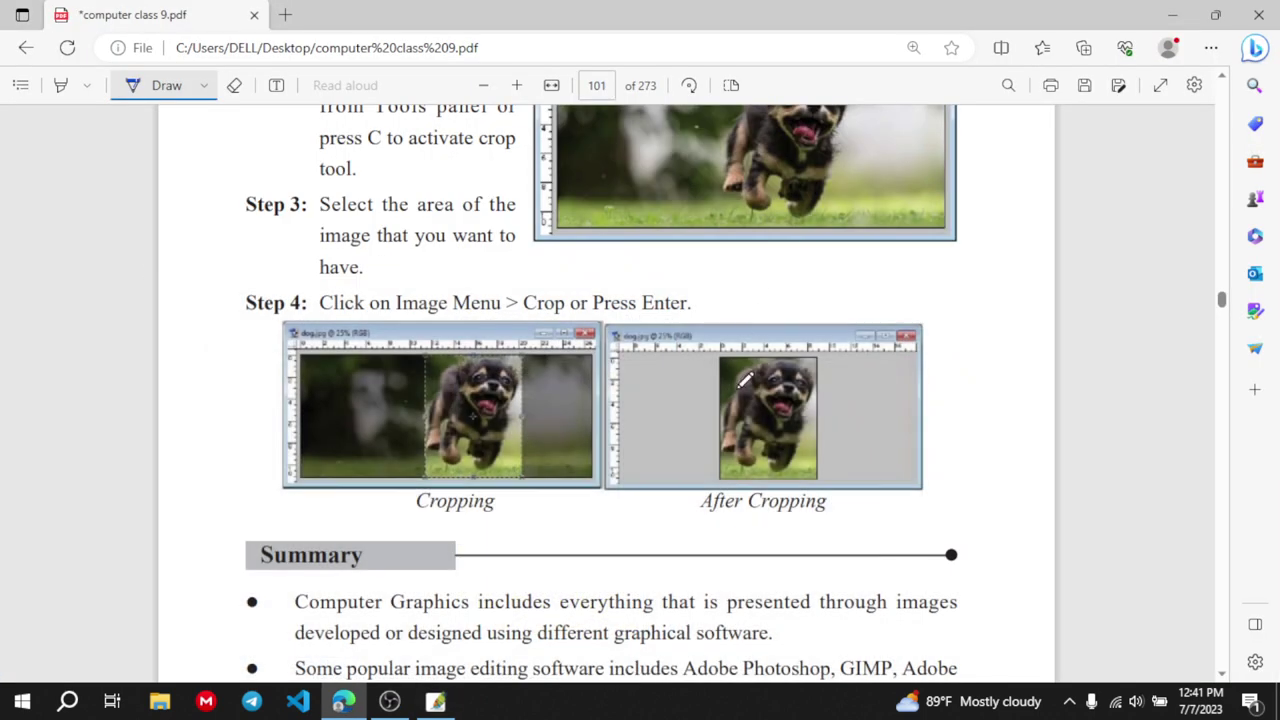
scroll(745, 380, "up", 4)
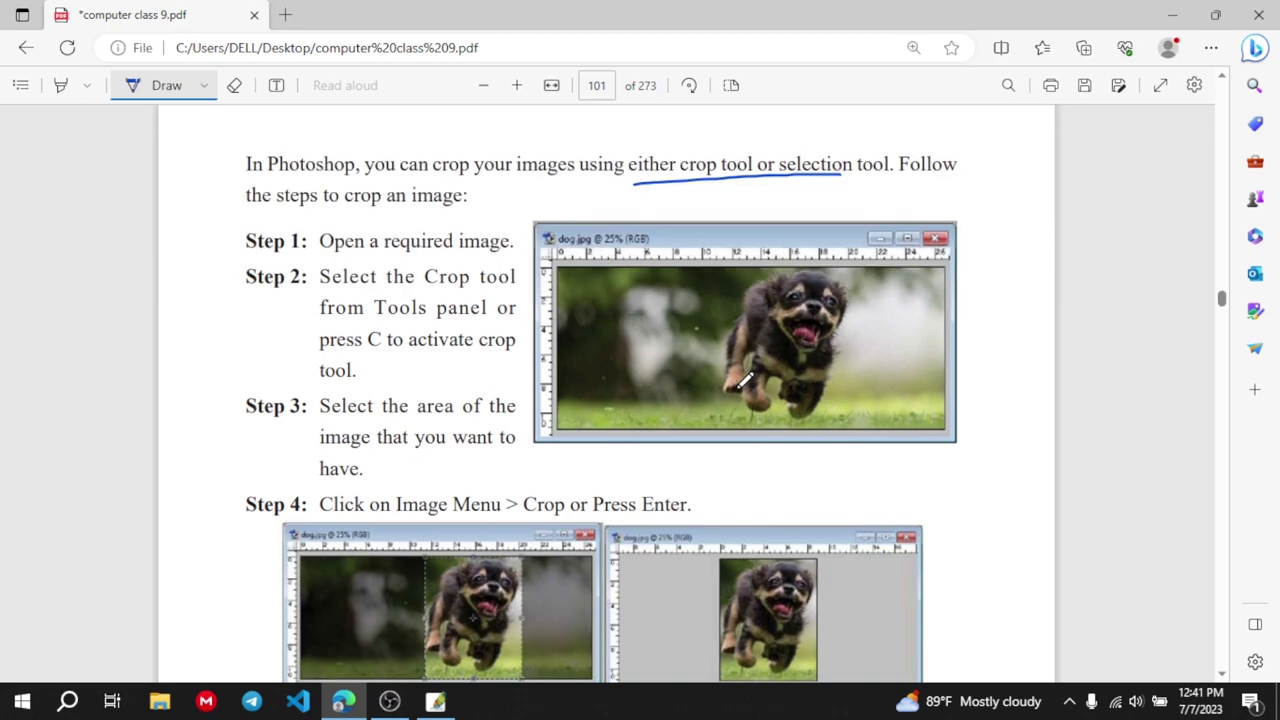
left_click(1171, 14)
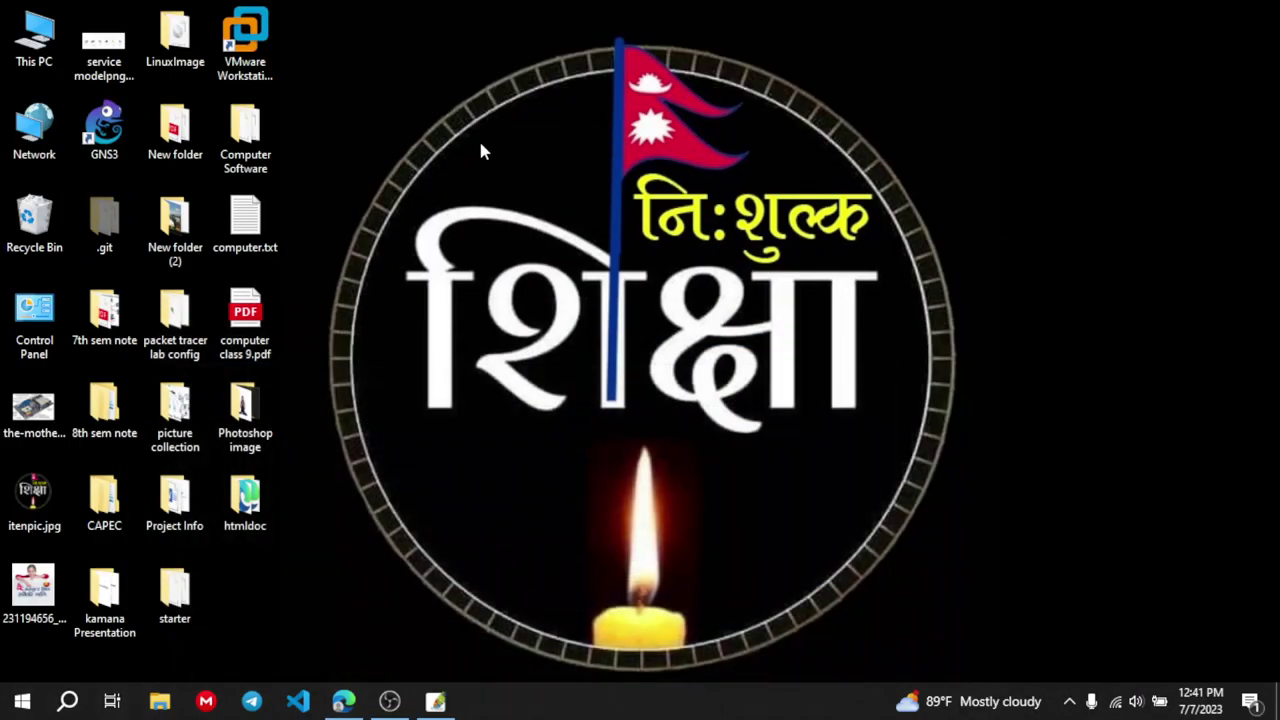
double_click(266, 408)
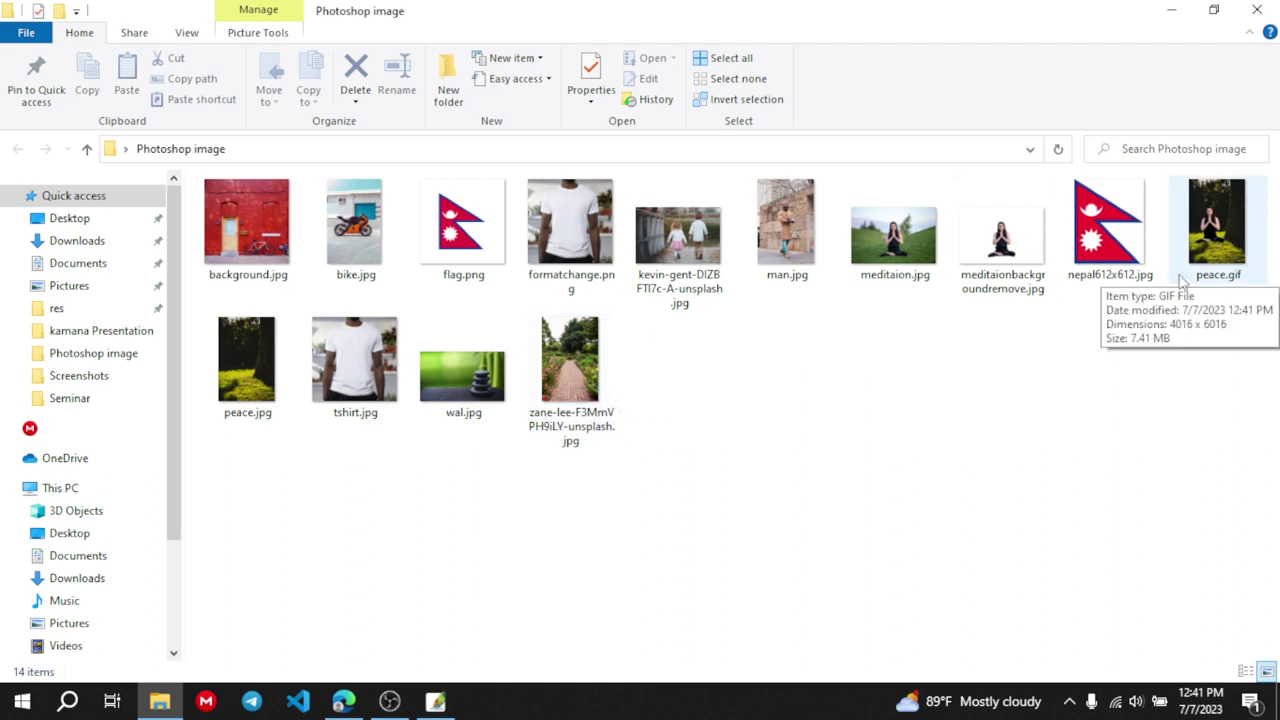
left_click(1214, 240)
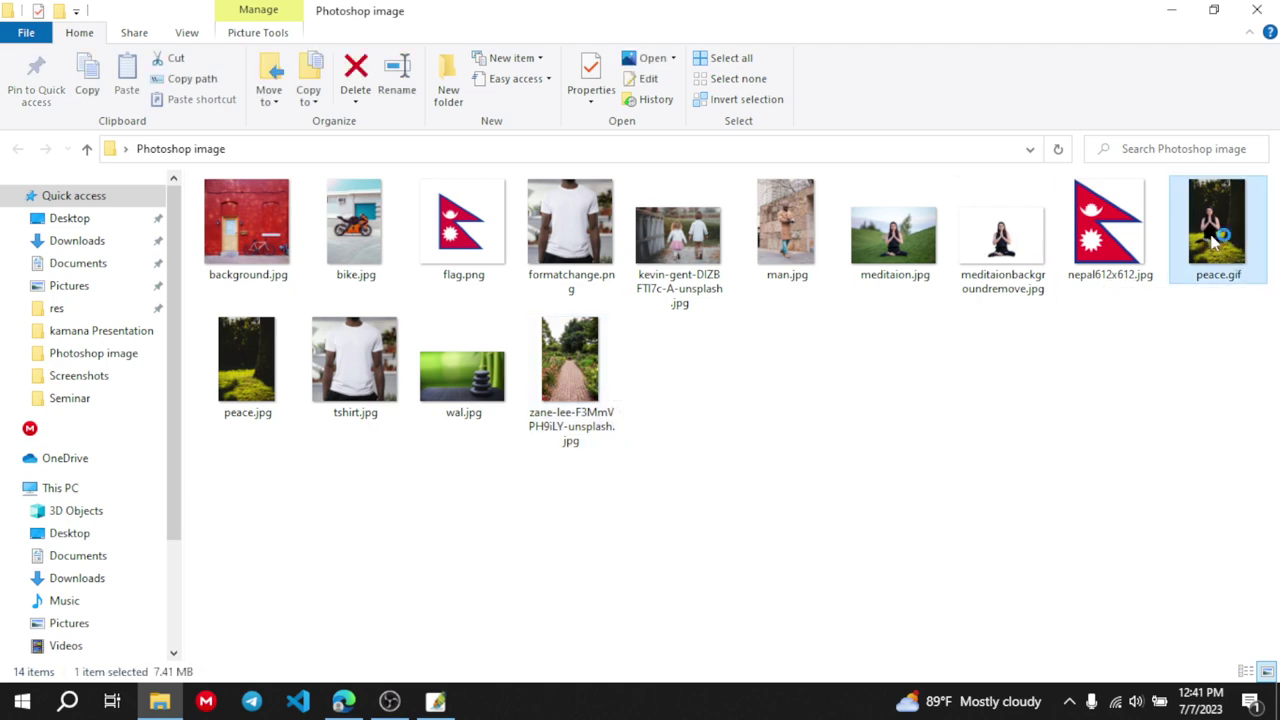
double_click(1214, 238)
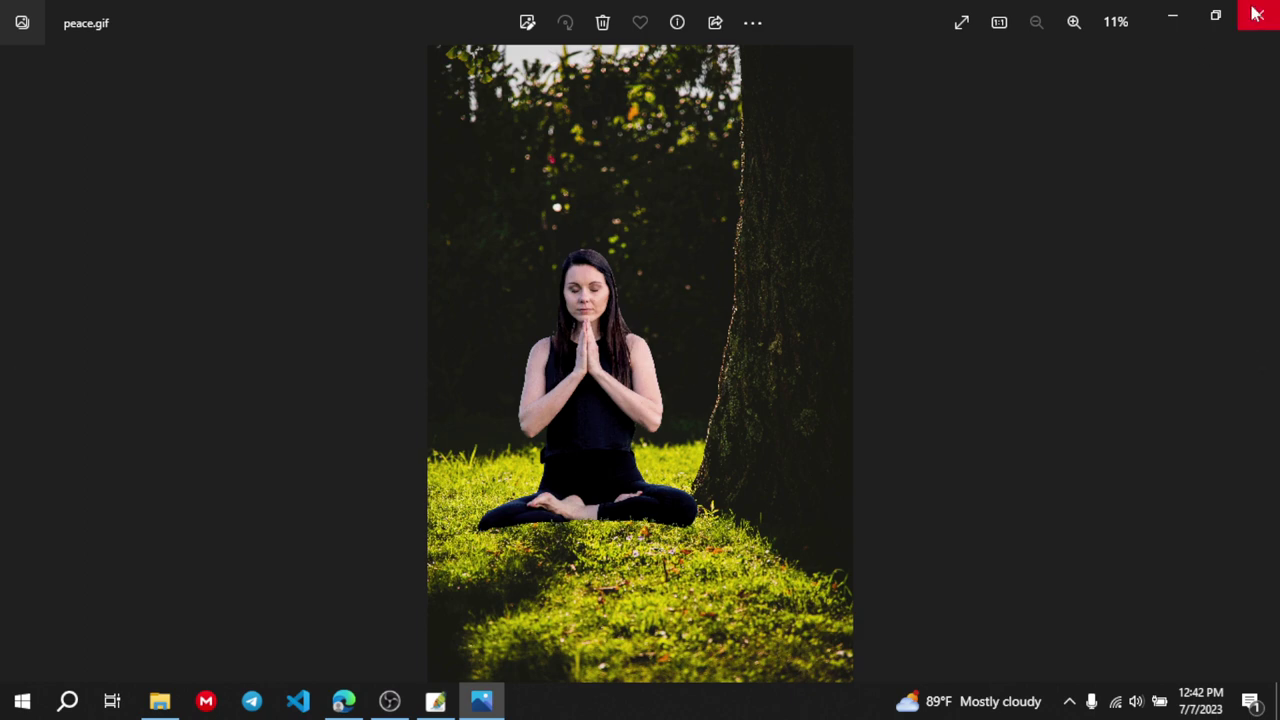
left_click(1172, 16)
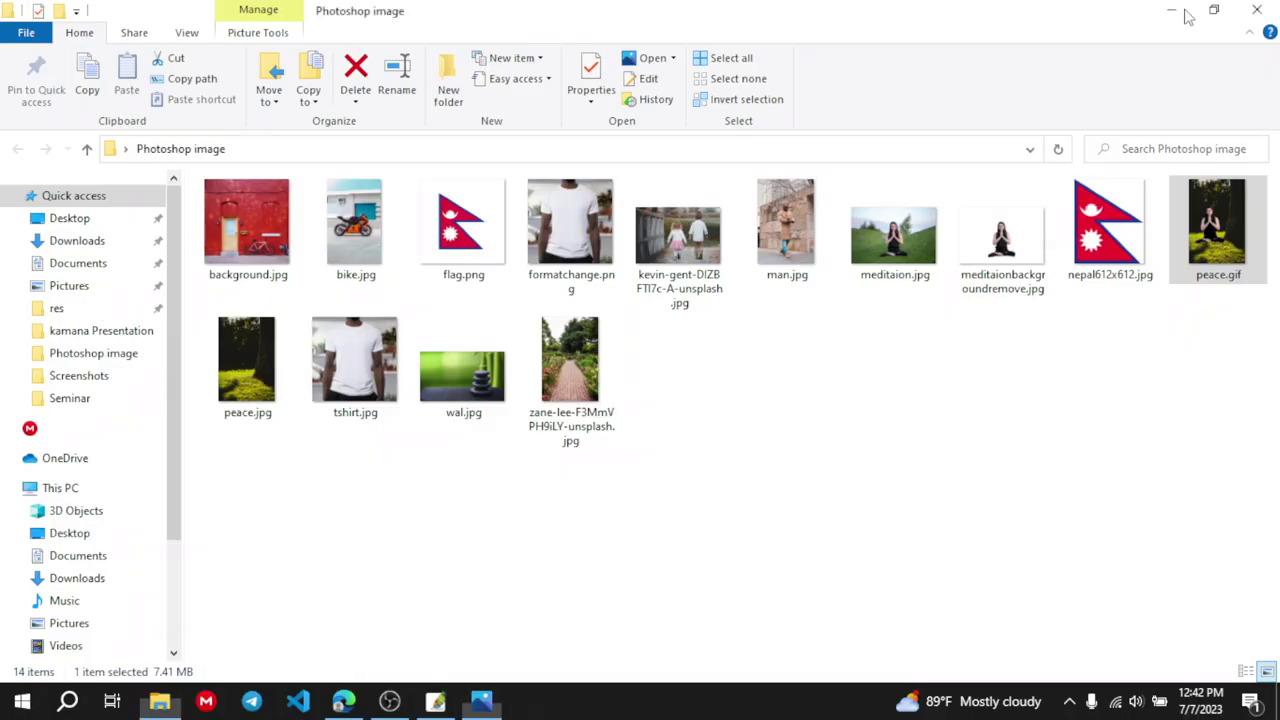
Switch back to Photoshop, close peace.jpg without saving, and quit the program, discarding the changes to tshirt.jpg
left_click(389, 702)
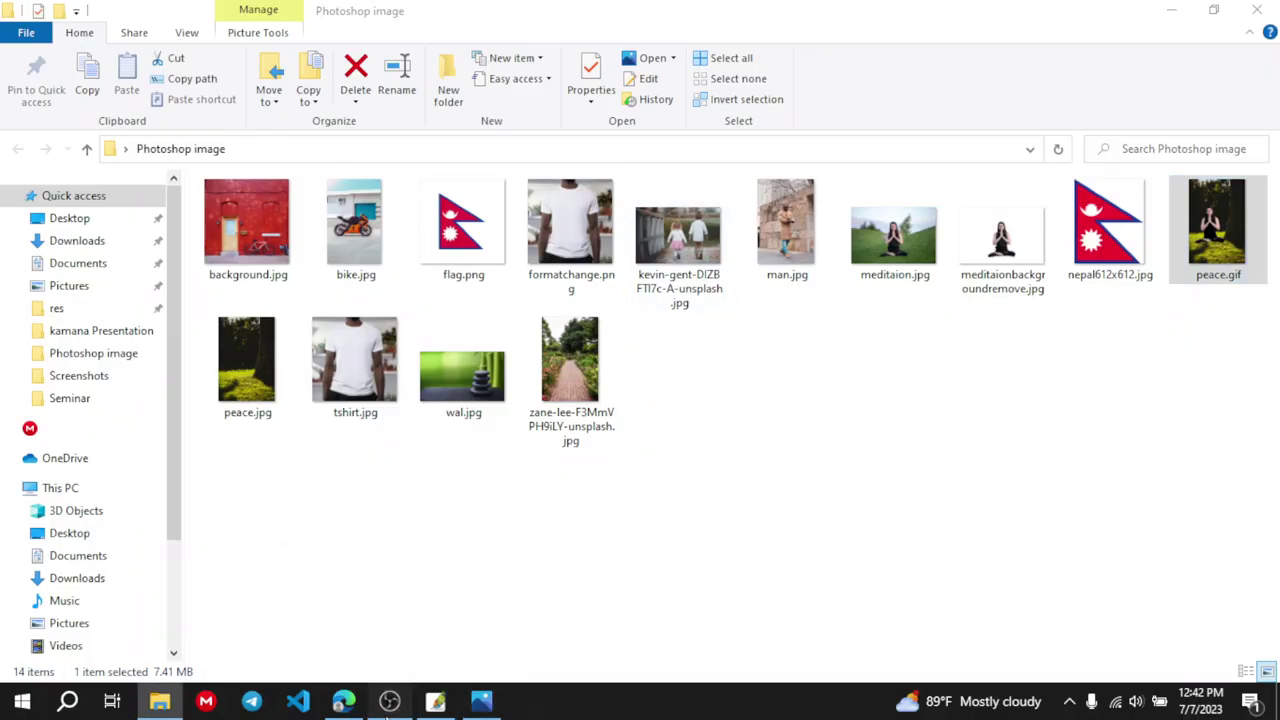
left_click(435, 702)
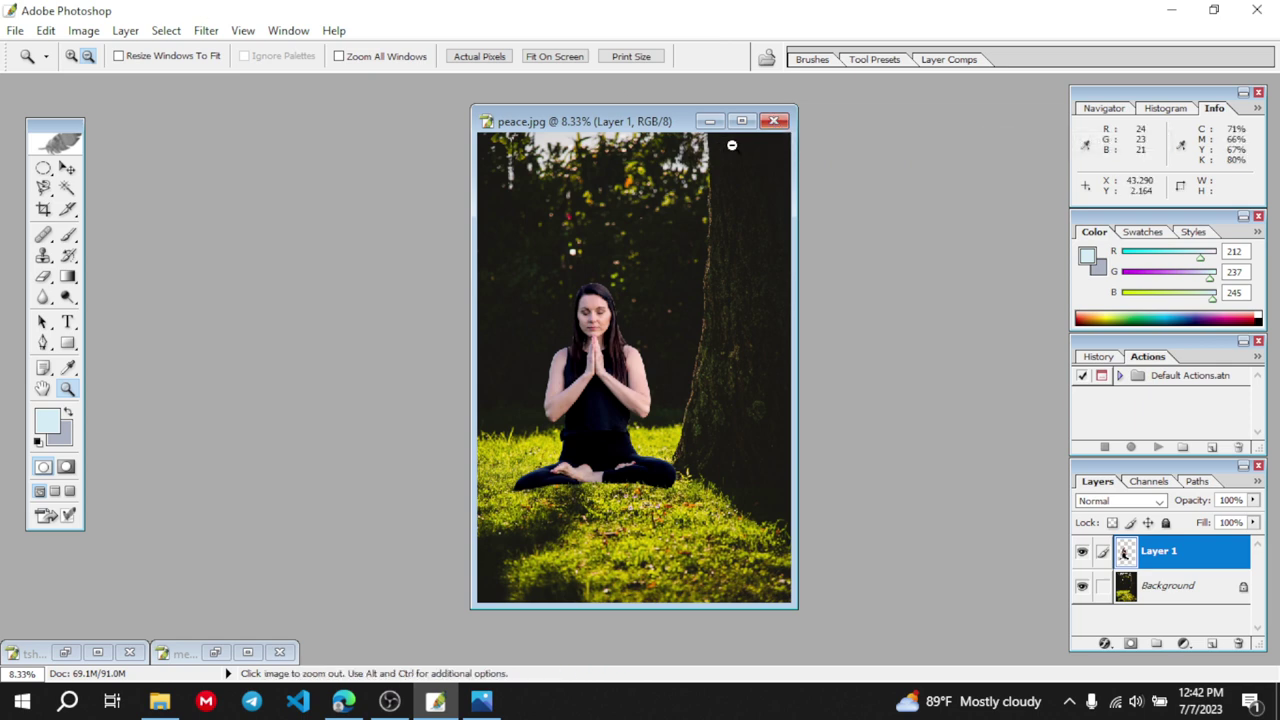
left_click(776, 121)
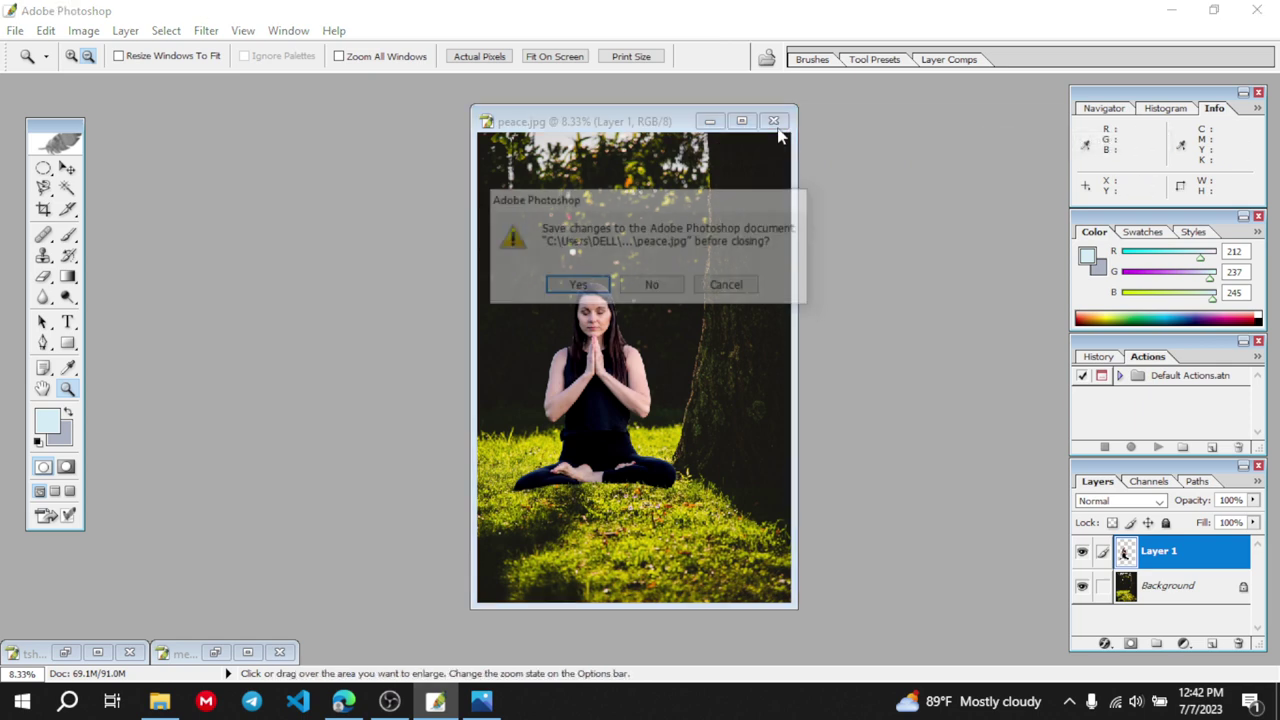
left_click(652, 287)
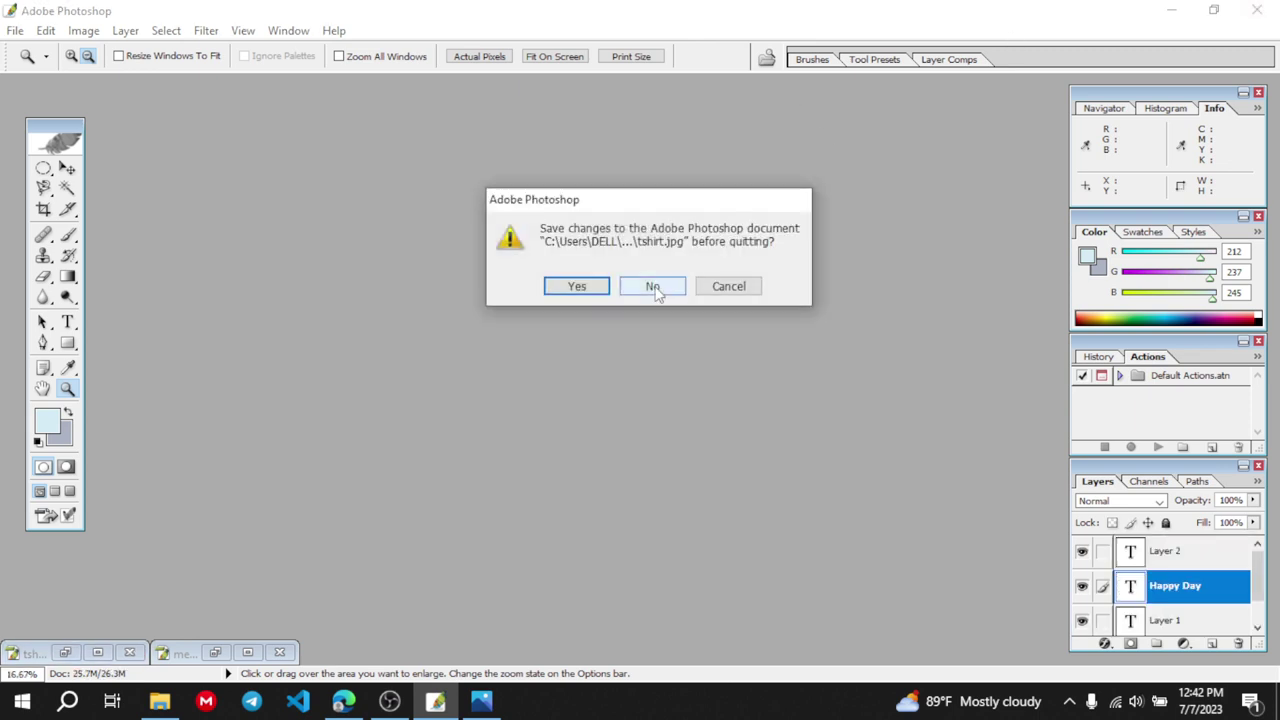
left_click(655, 288)
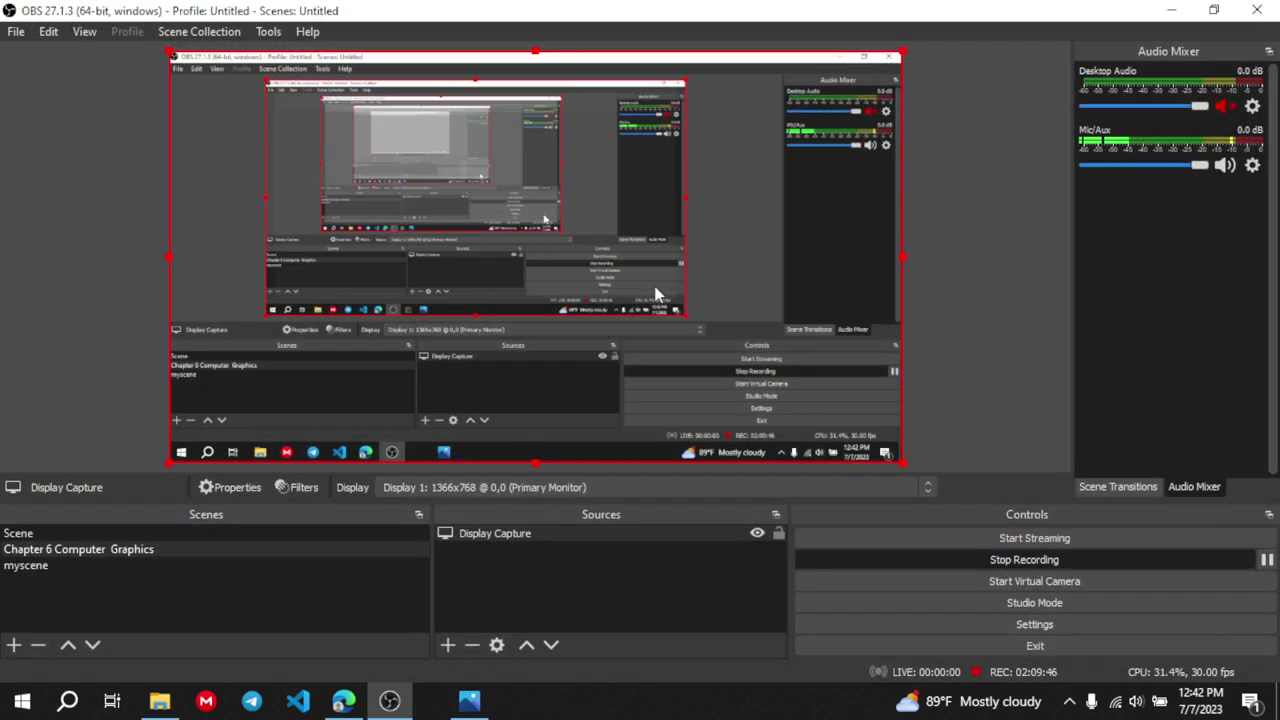
Close the image folder, return to the class 9 PDF and underline "that is presented through" in the first Summary point
left_click(1173, 10)
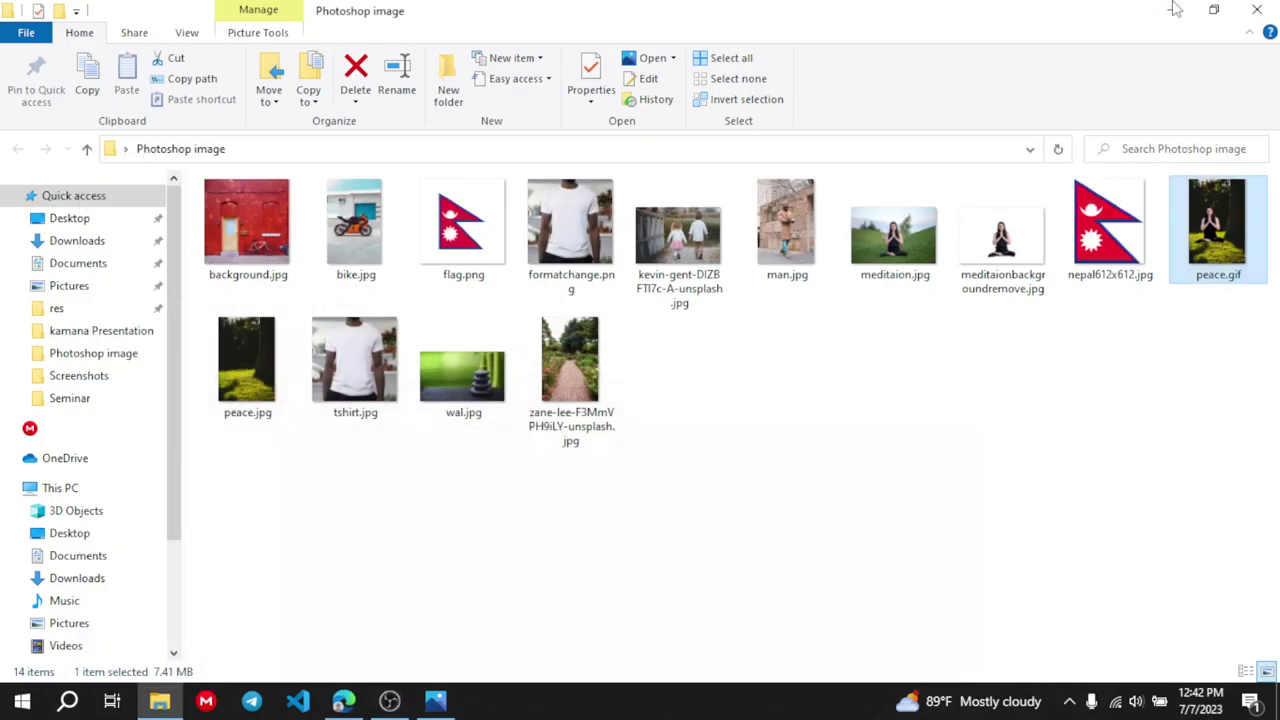
left_click(1257, 9)
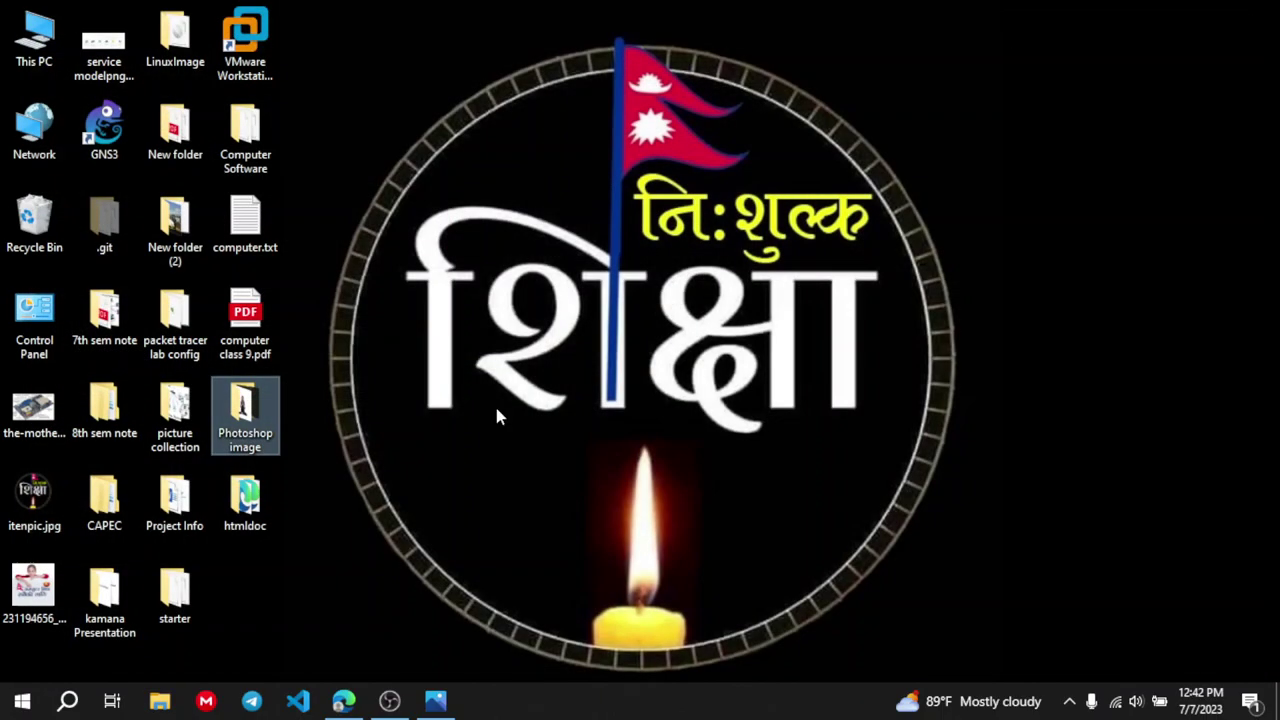
left_click(343, 701)
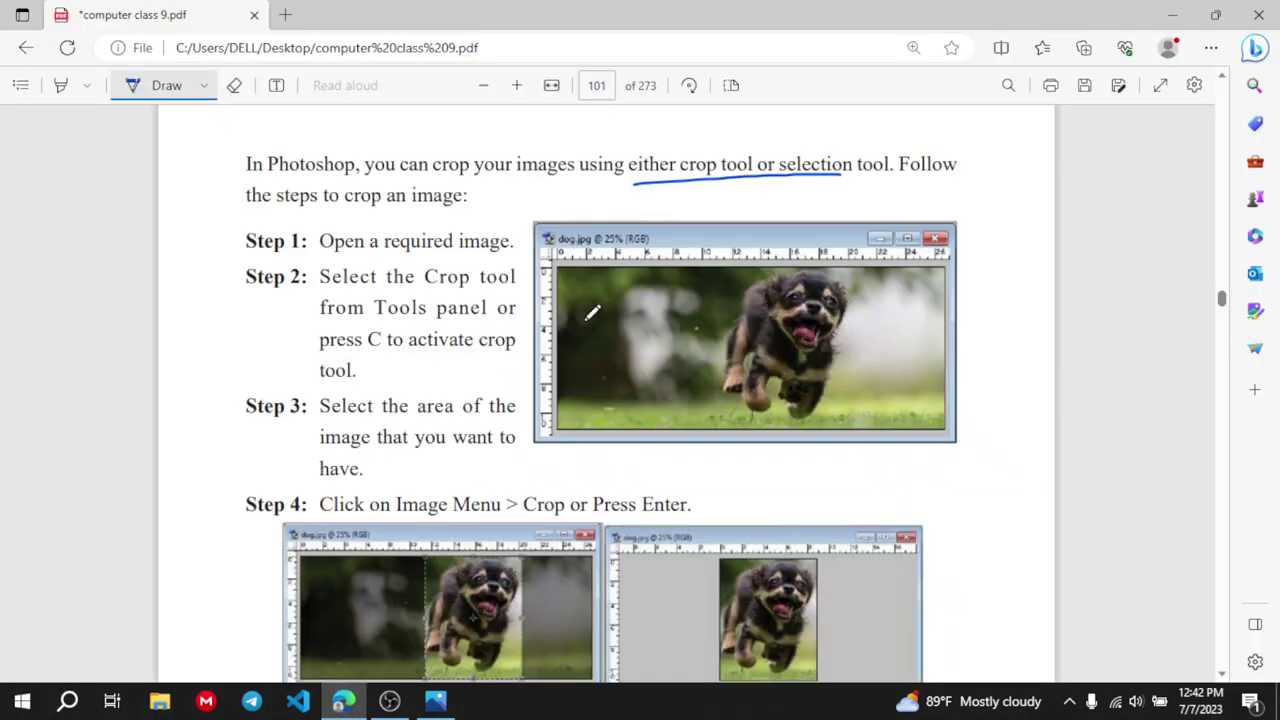
scroll(592, 313, "up", 5)
scroll(592, 313, "down", 9)
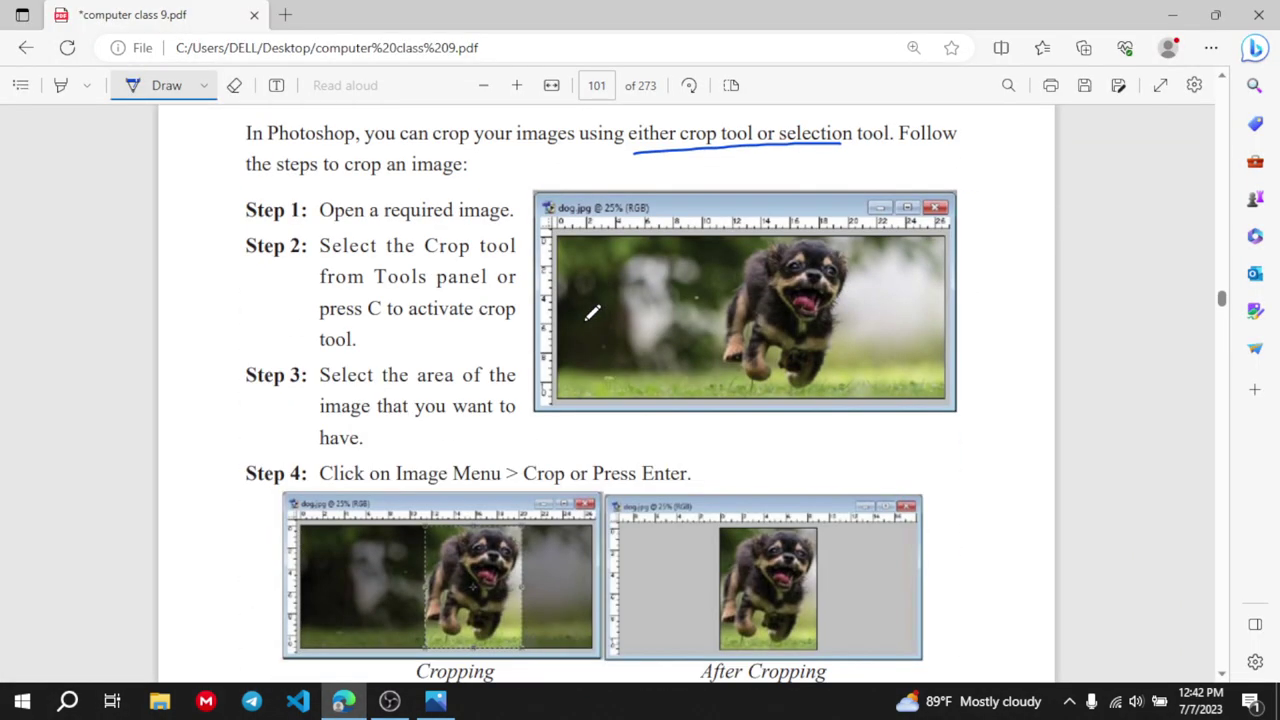
scroll(592, 307, "down", 4)
scroll(592, 307, "up", 2)
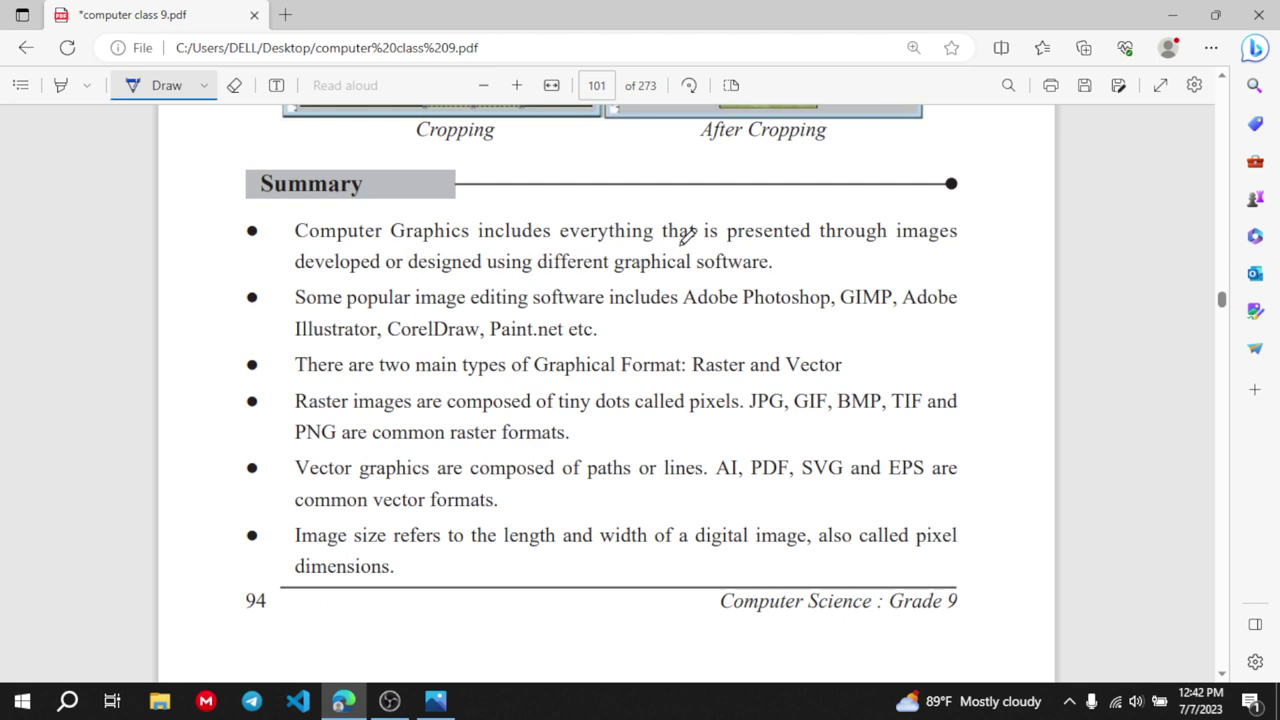
left_click_drag(680, 241, 893, 243)
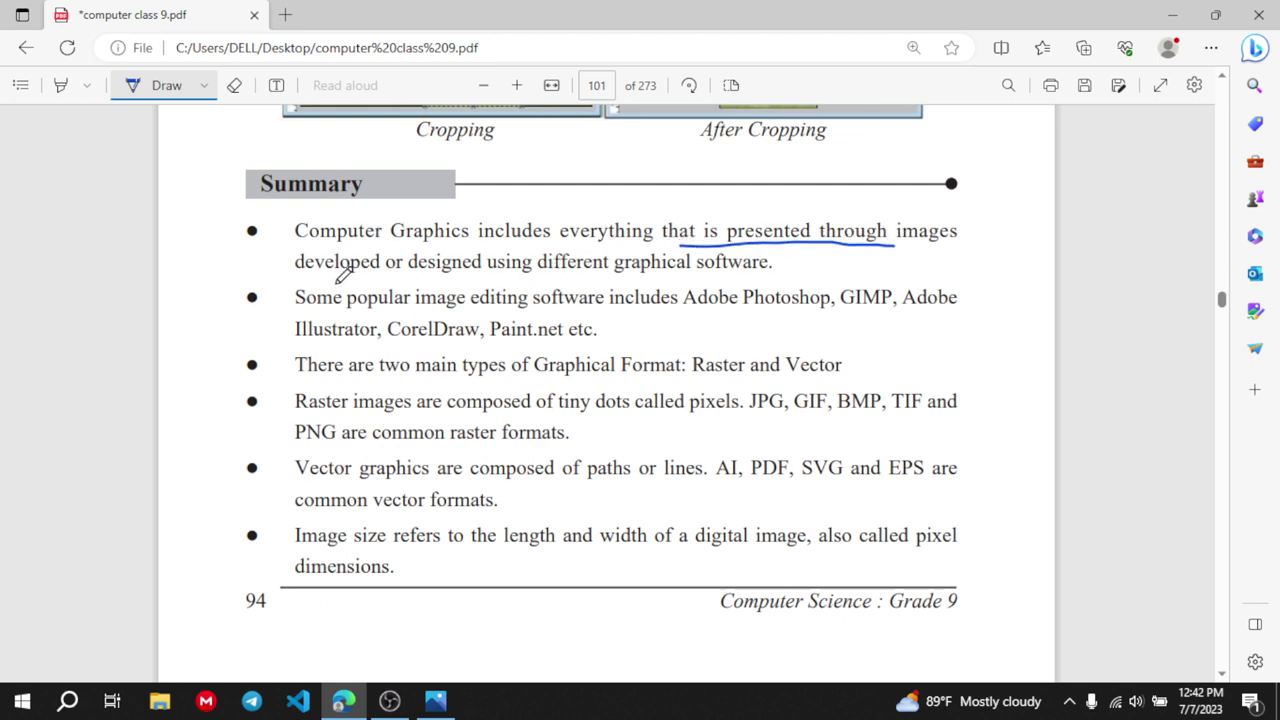